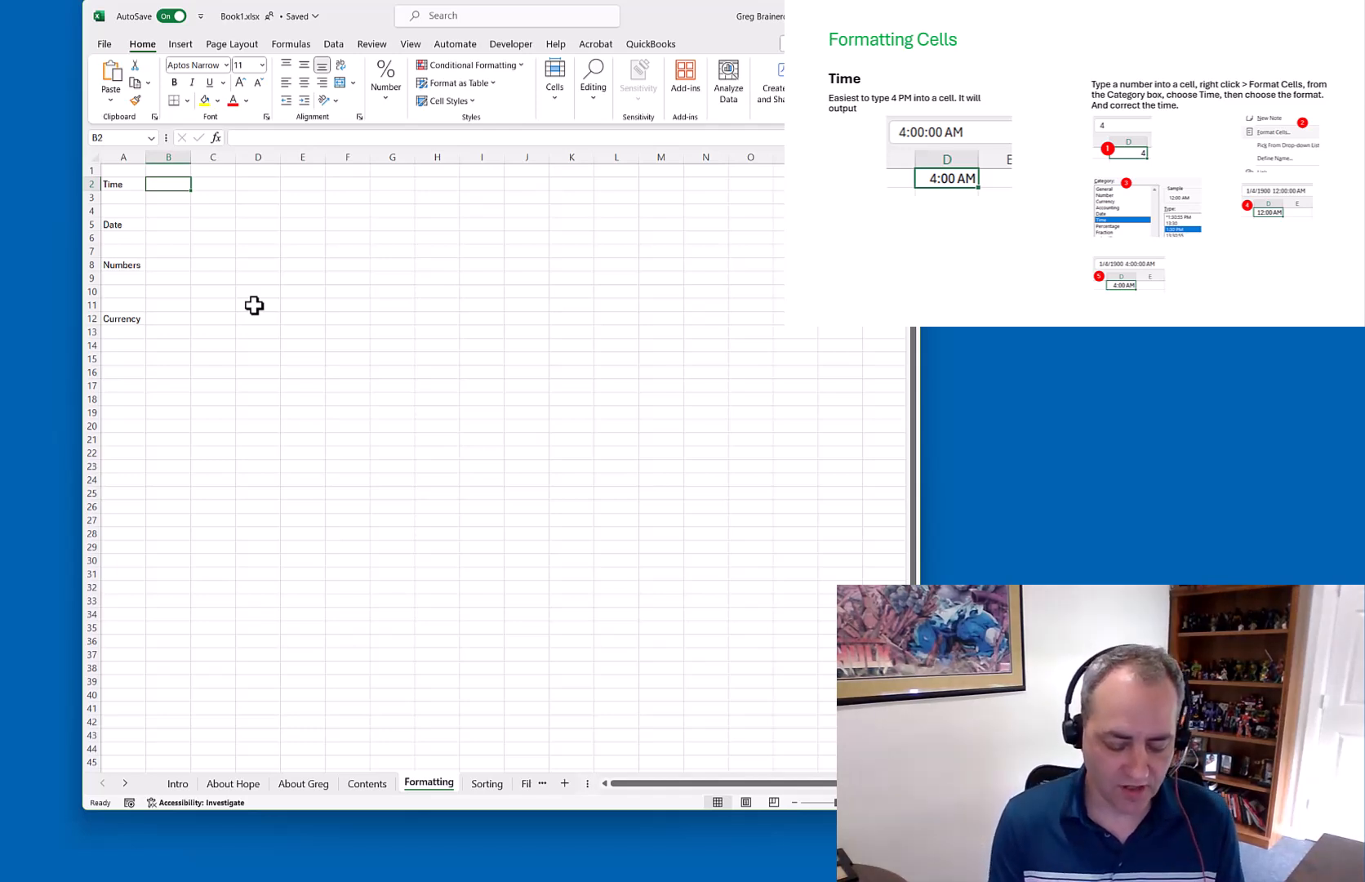
# Type the Time-row entries: 1:00 PM in B2, 1pm in C2, 1 in D2
pyautogui.write('1:00 PM')
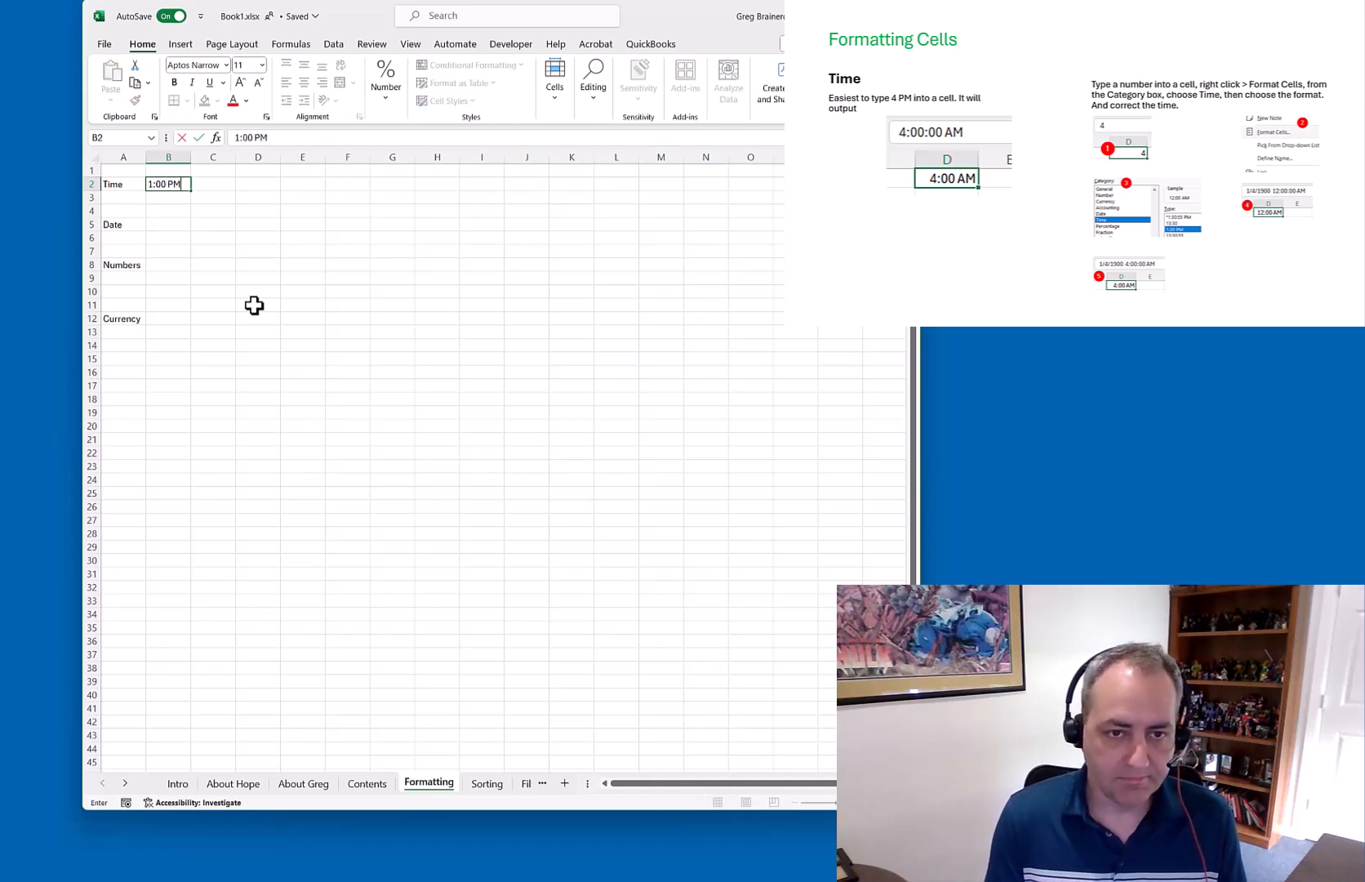
pyautogui.press('Return')
pyautogui.press('Up')
pyautogui.press('Right')
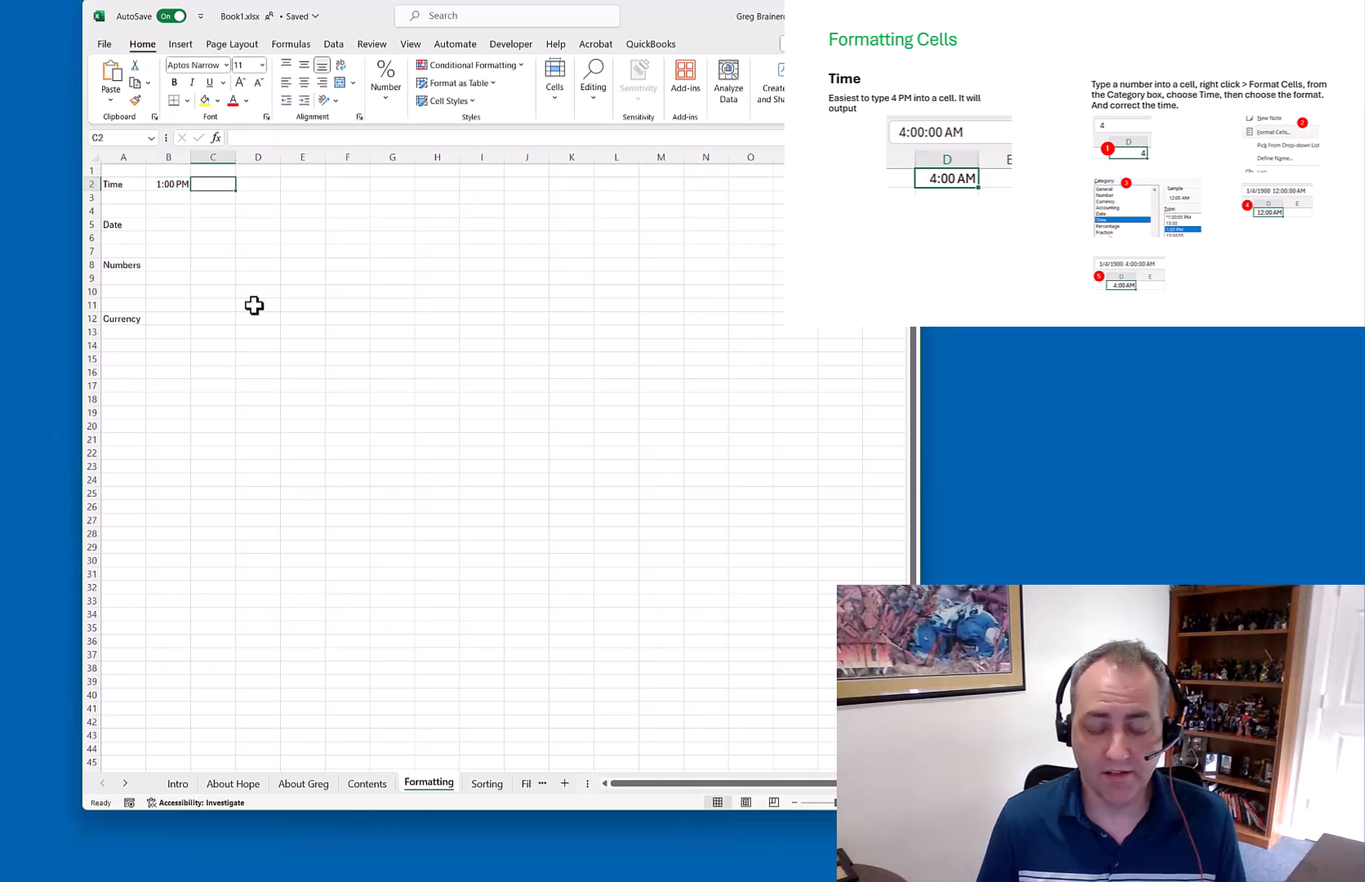
pyautogui.write('1pm')
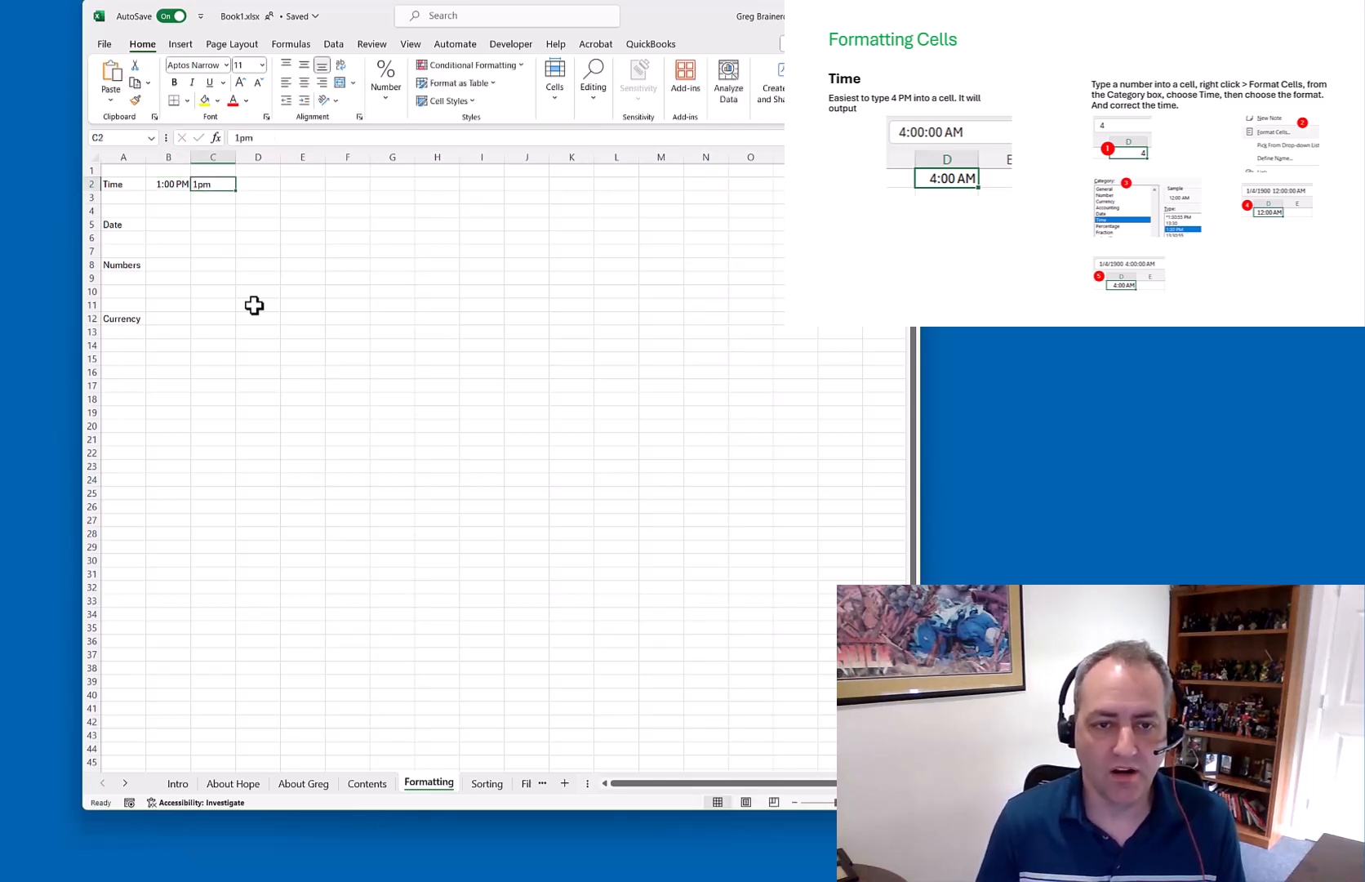
pyautogui.press('Tab')
pyautogui.write('1')
pyautogui.press('Tab')
pyautogui.press('Left')
pyautogui.press('Left')
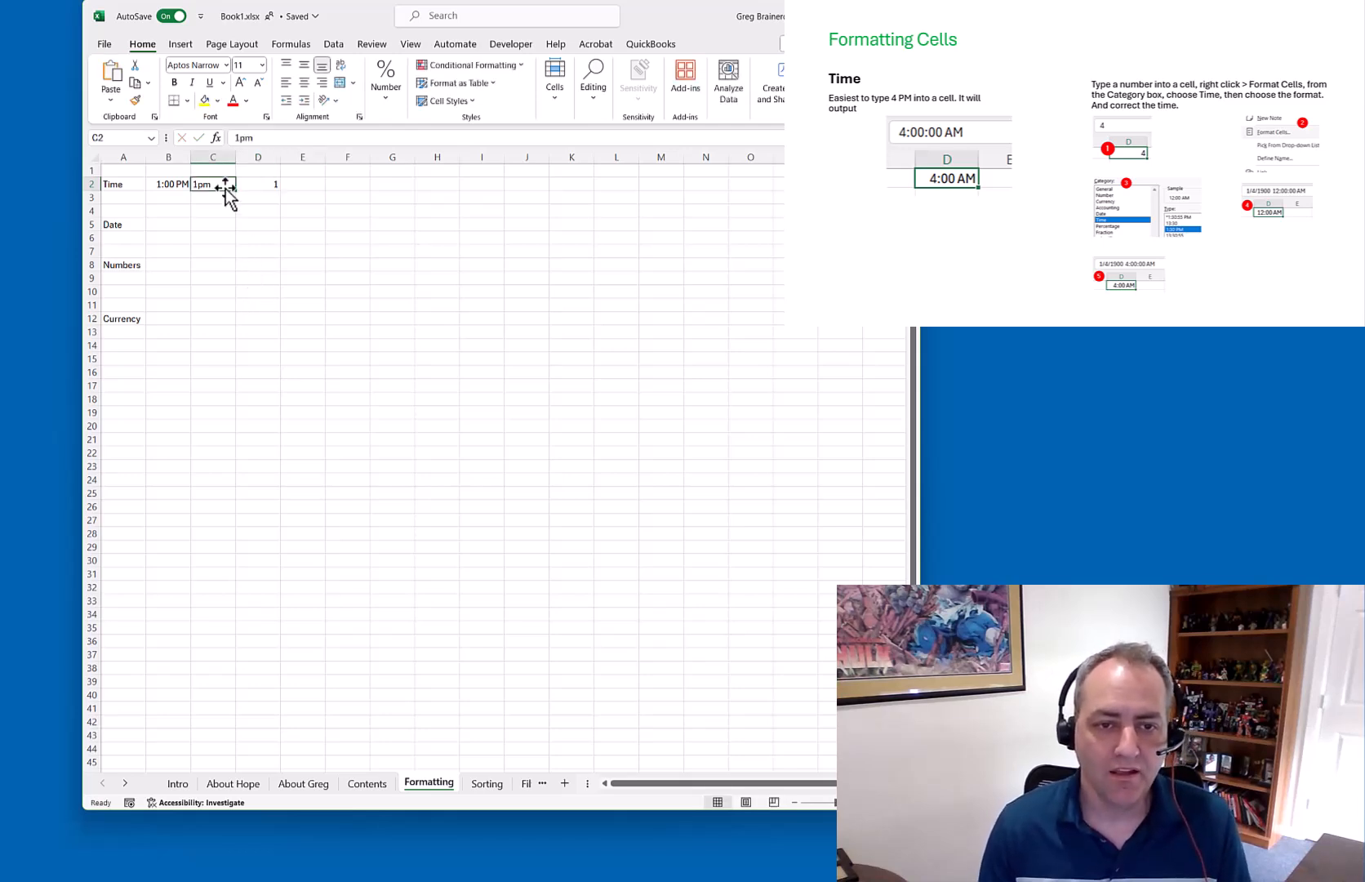
pyautogui.rightClick(225, 187)
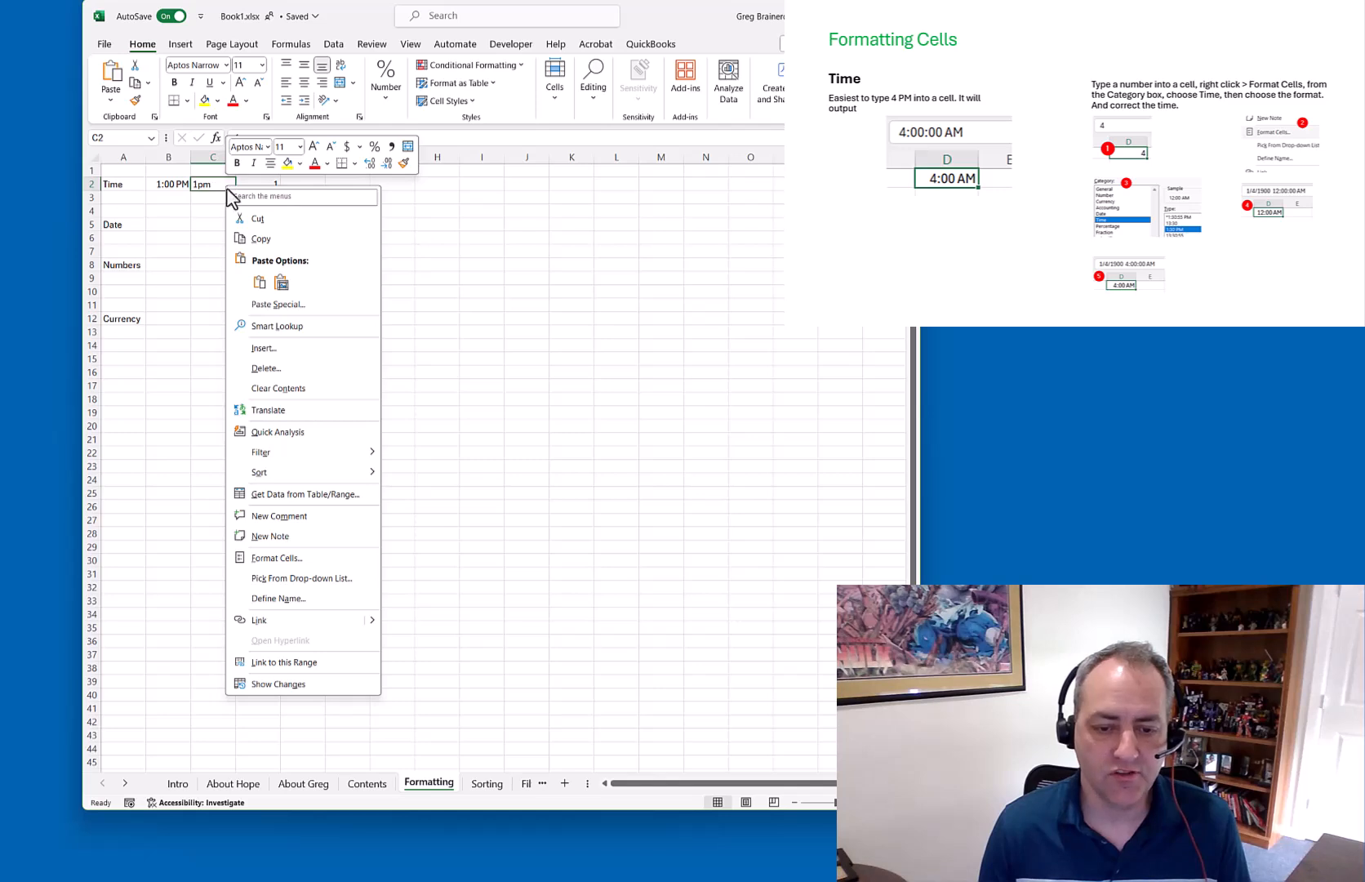
pyautogui.click(305, 560)
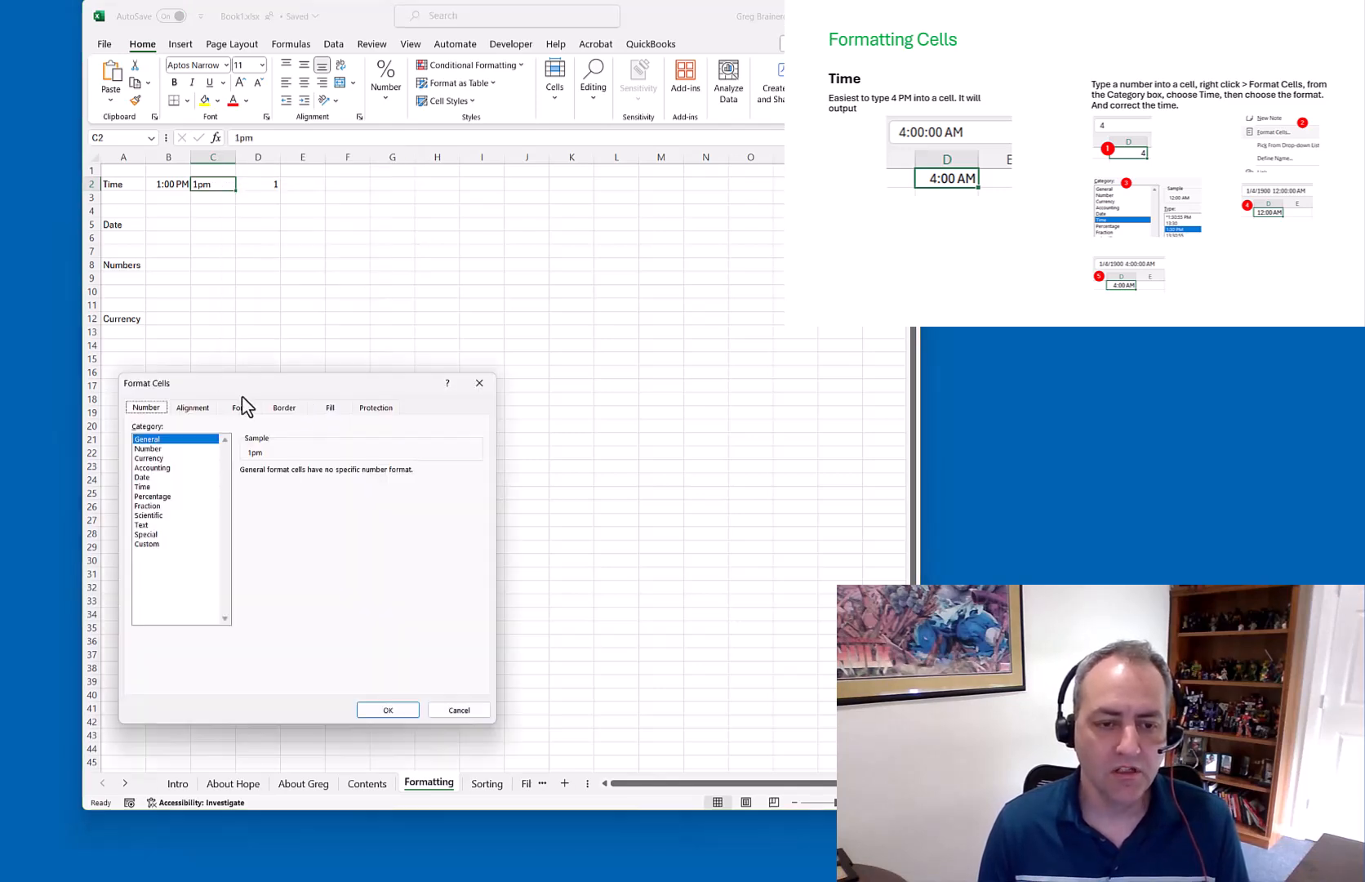
pyautogui.click(150, 486)
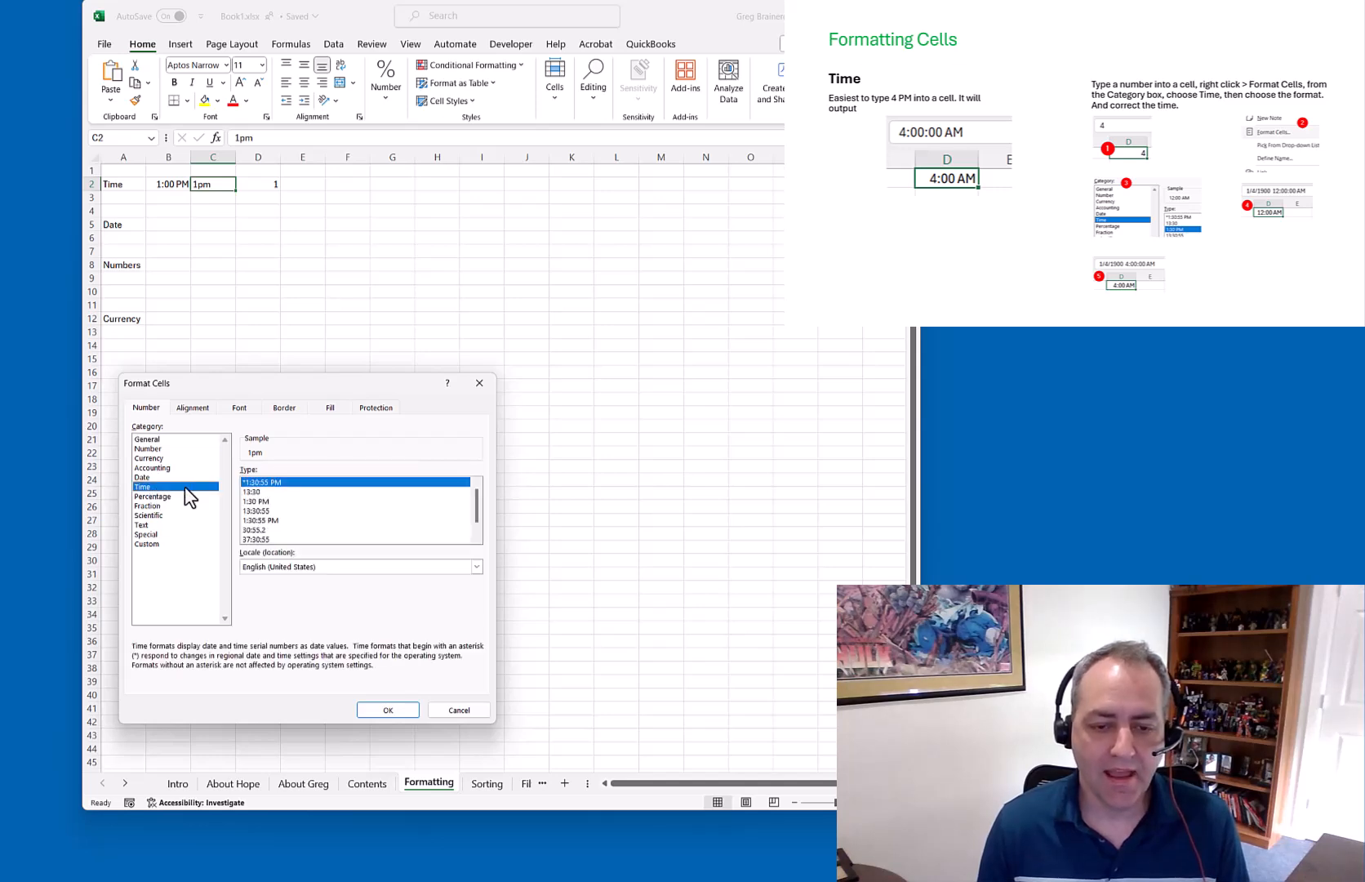
pyautogui.click(260, 501)
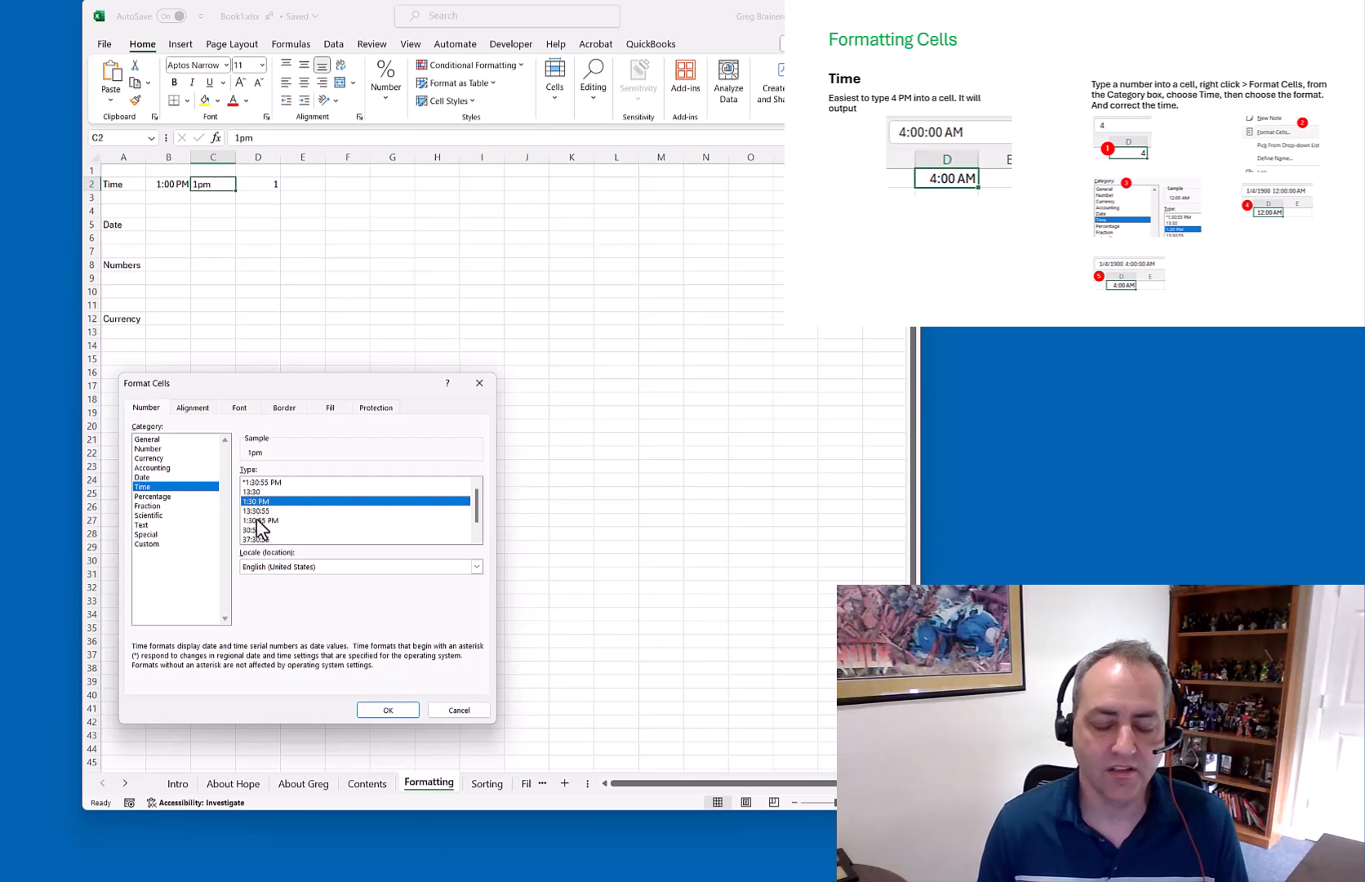
pyautogui.click(262, 520)
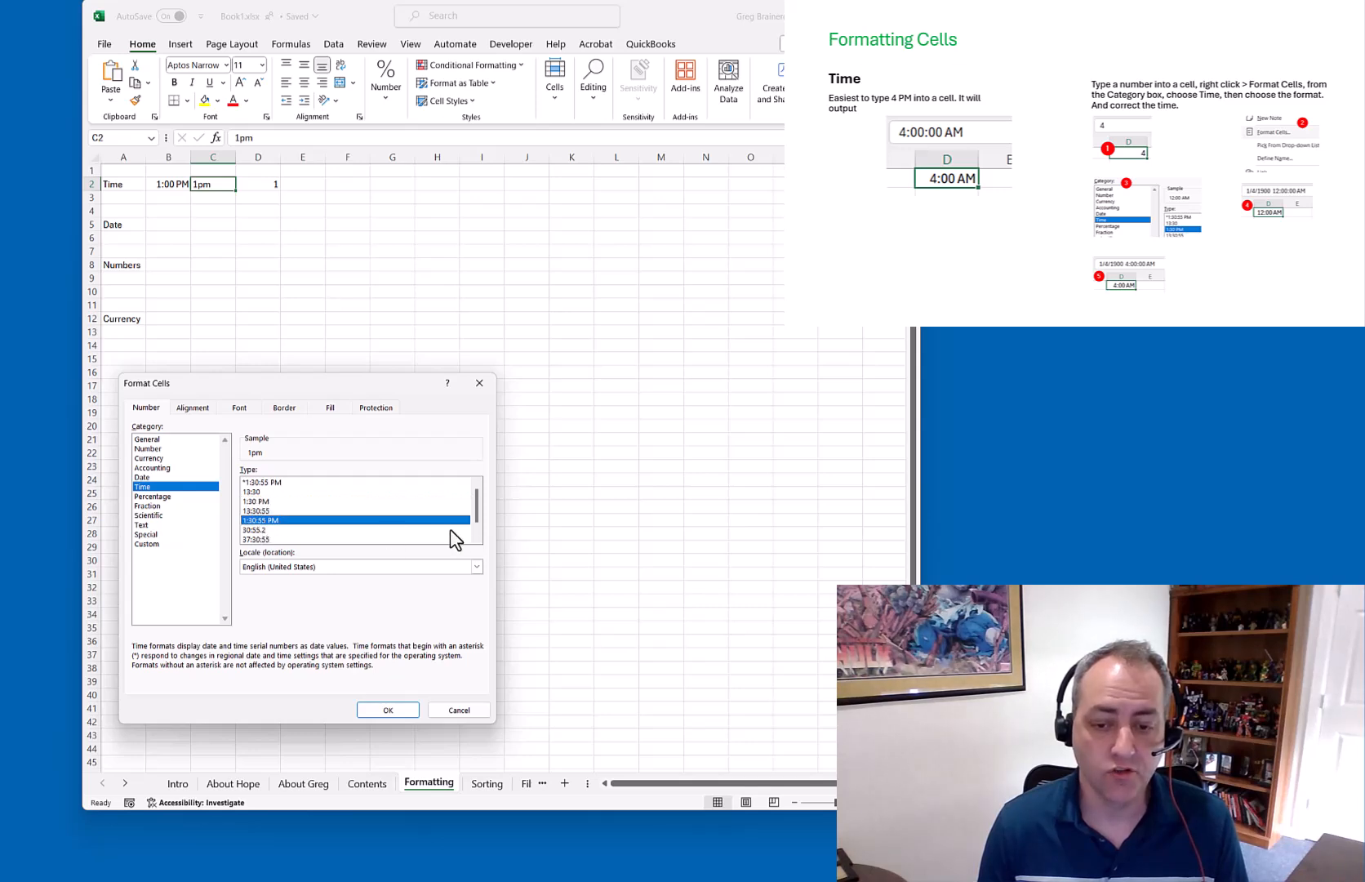
pyautogui.click(476, 539)
pyautogui.click(476, 539)
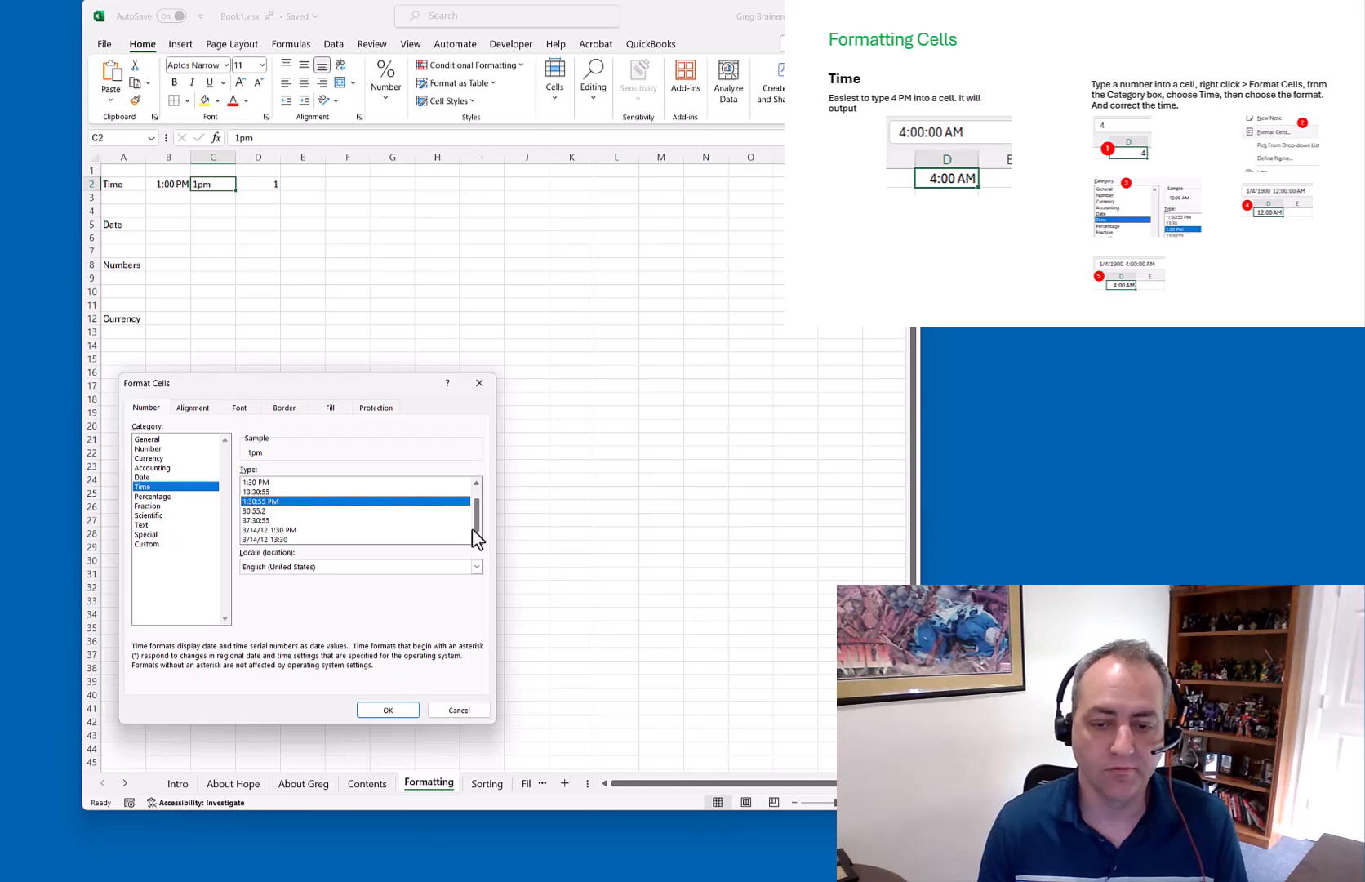
pyautogui.moveTo(476, 520); pyautogui.dragTo(476, 497)
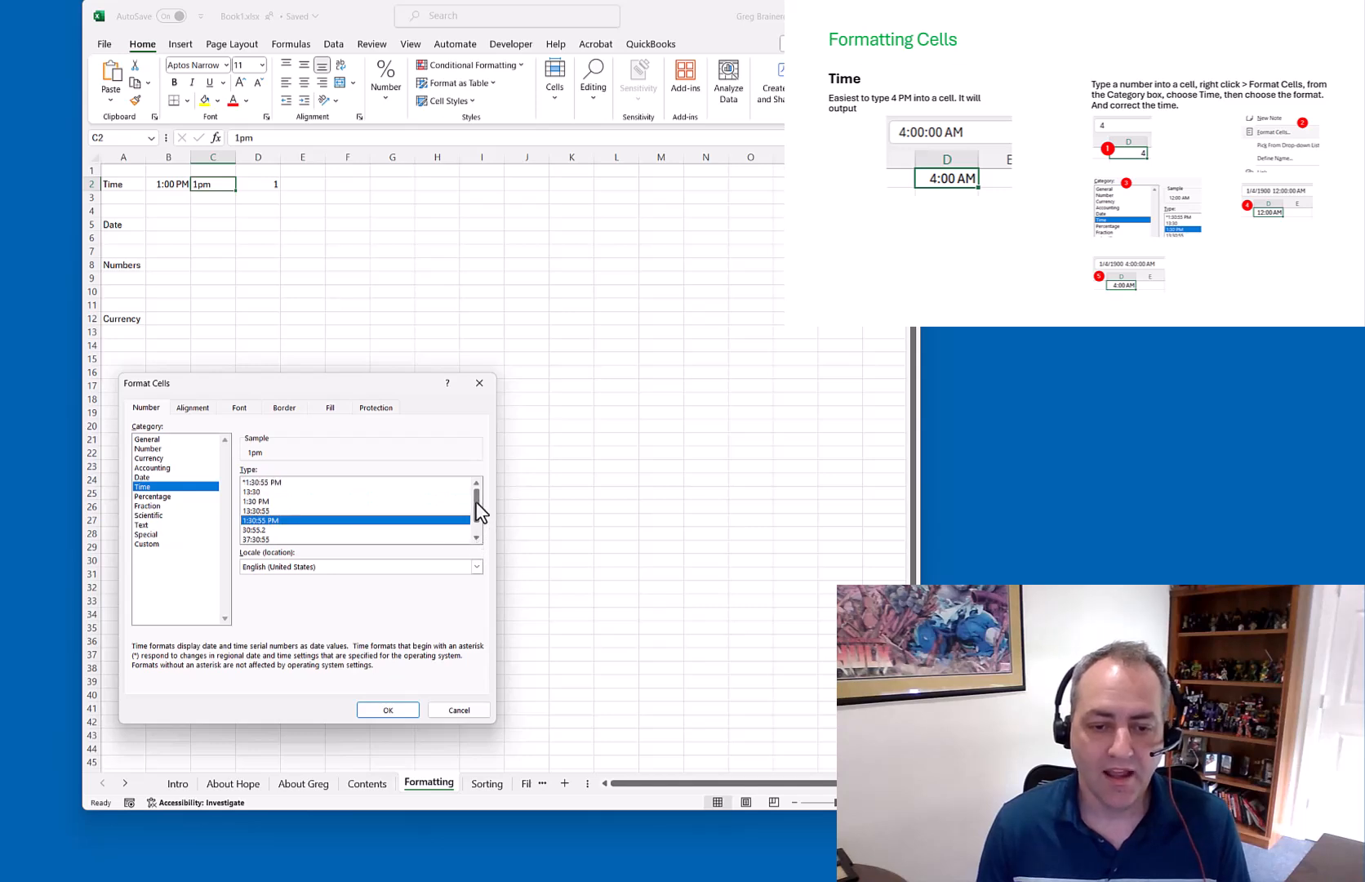
pyautogui.click(261, 502)
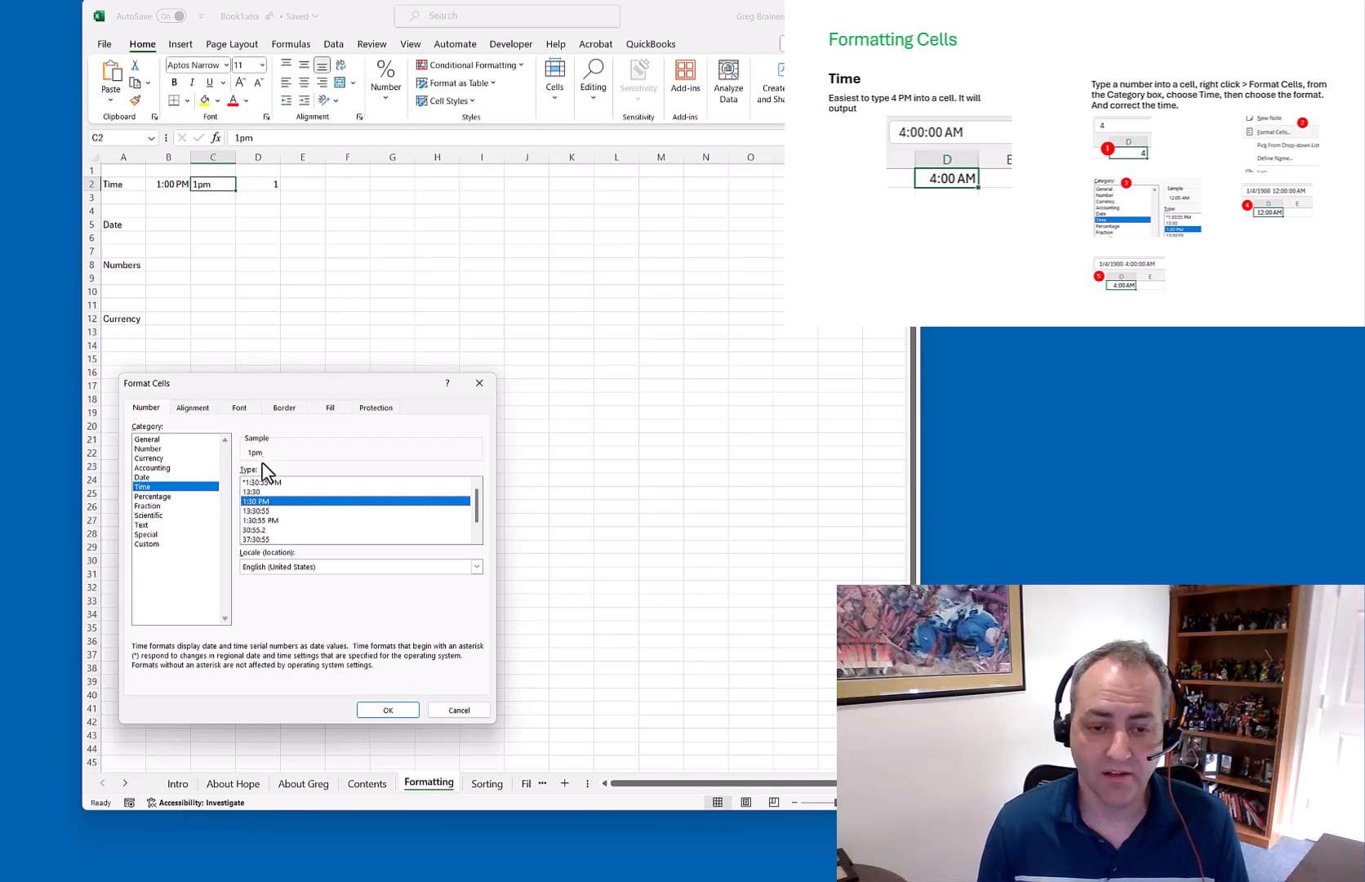
pyautogui.click(263, 511)
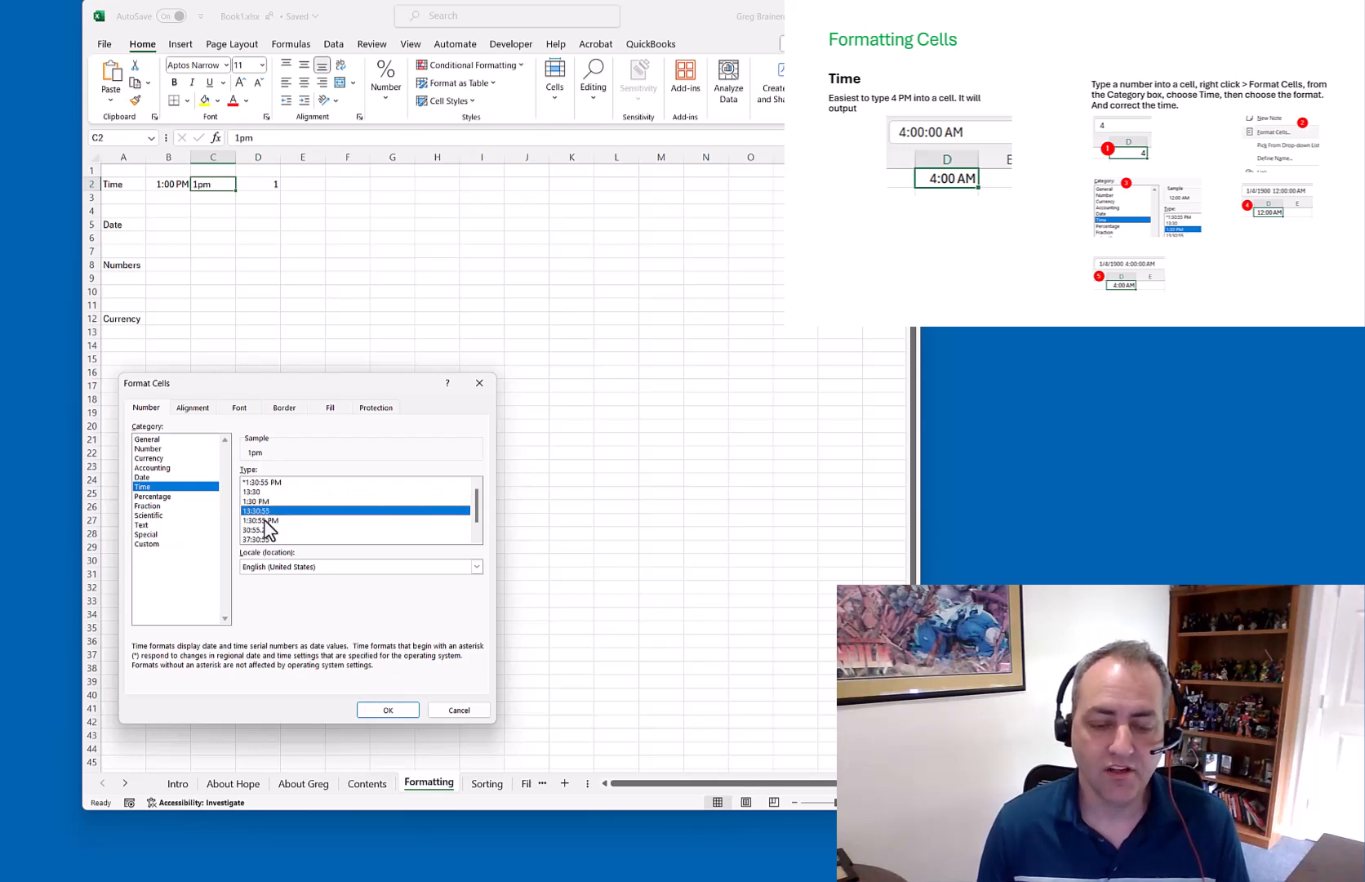
pyautogui.click(263, 519)
pyautogui.click(261, 501)
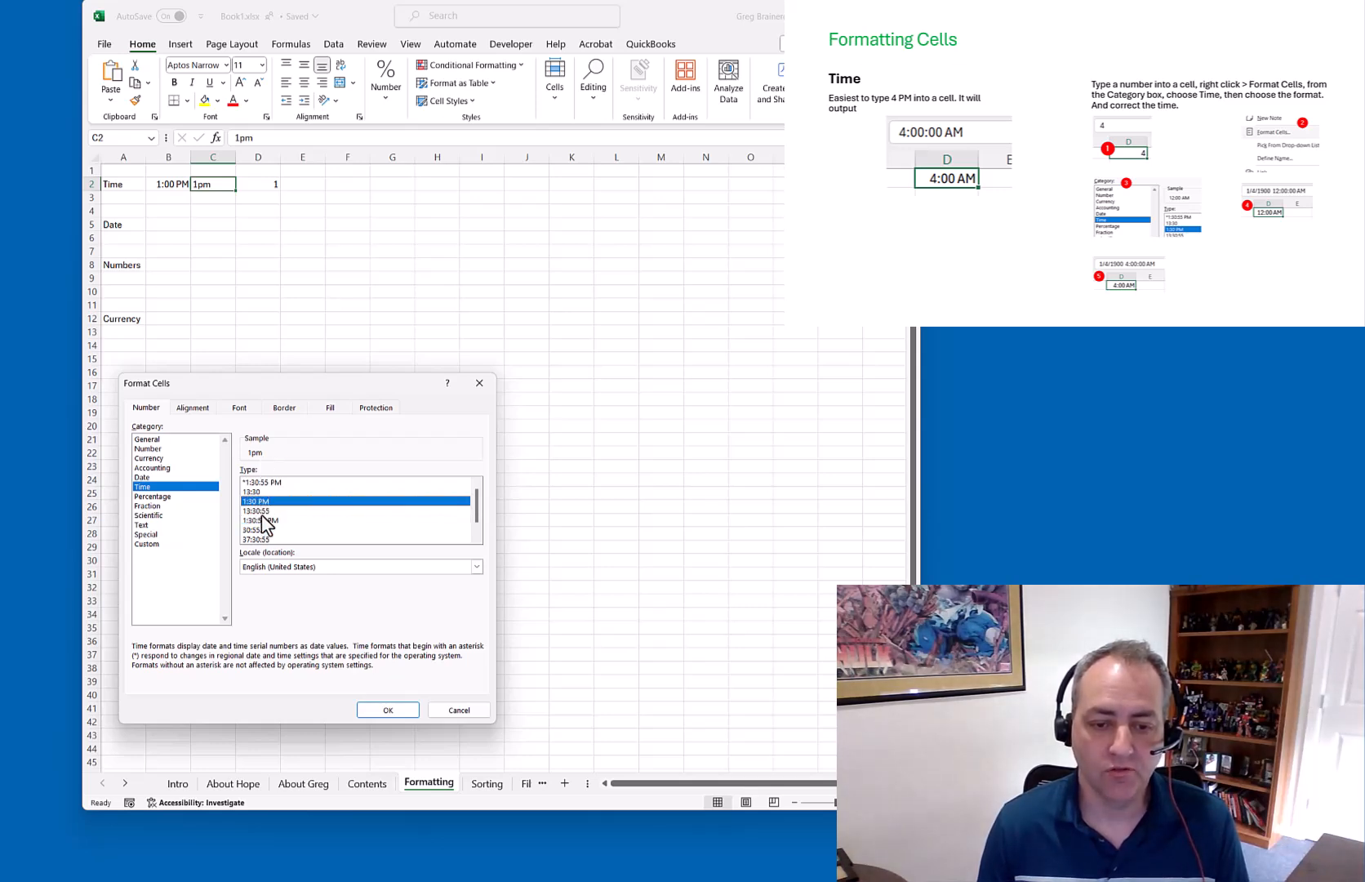
pyautogui.click(389, 709)
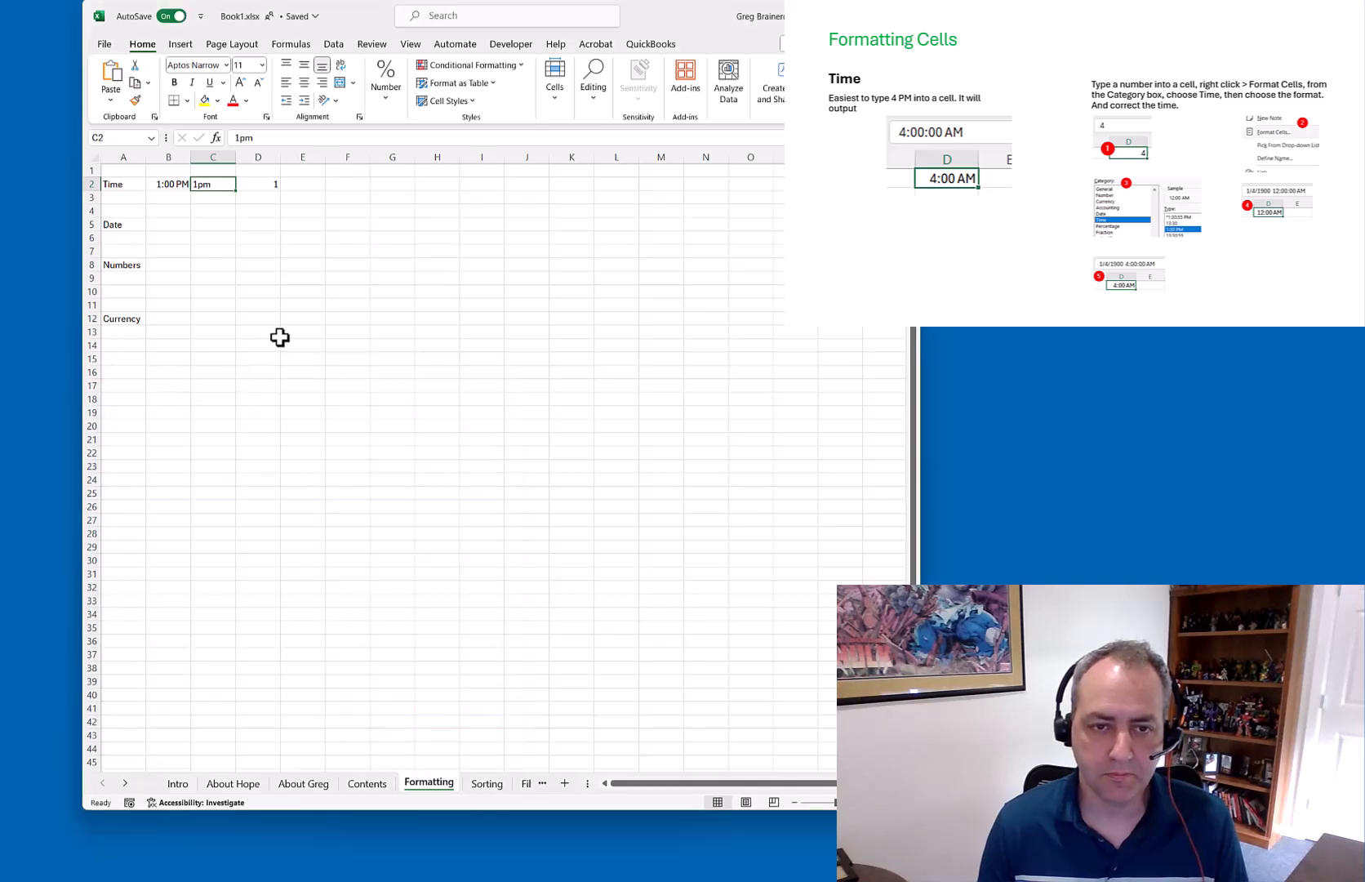
# Replace the 1pm text in C2 with 1, which displays as 12:00 AM
pyautogui.moveTo(265, 138); pyautogui.dragTo(233, 139)
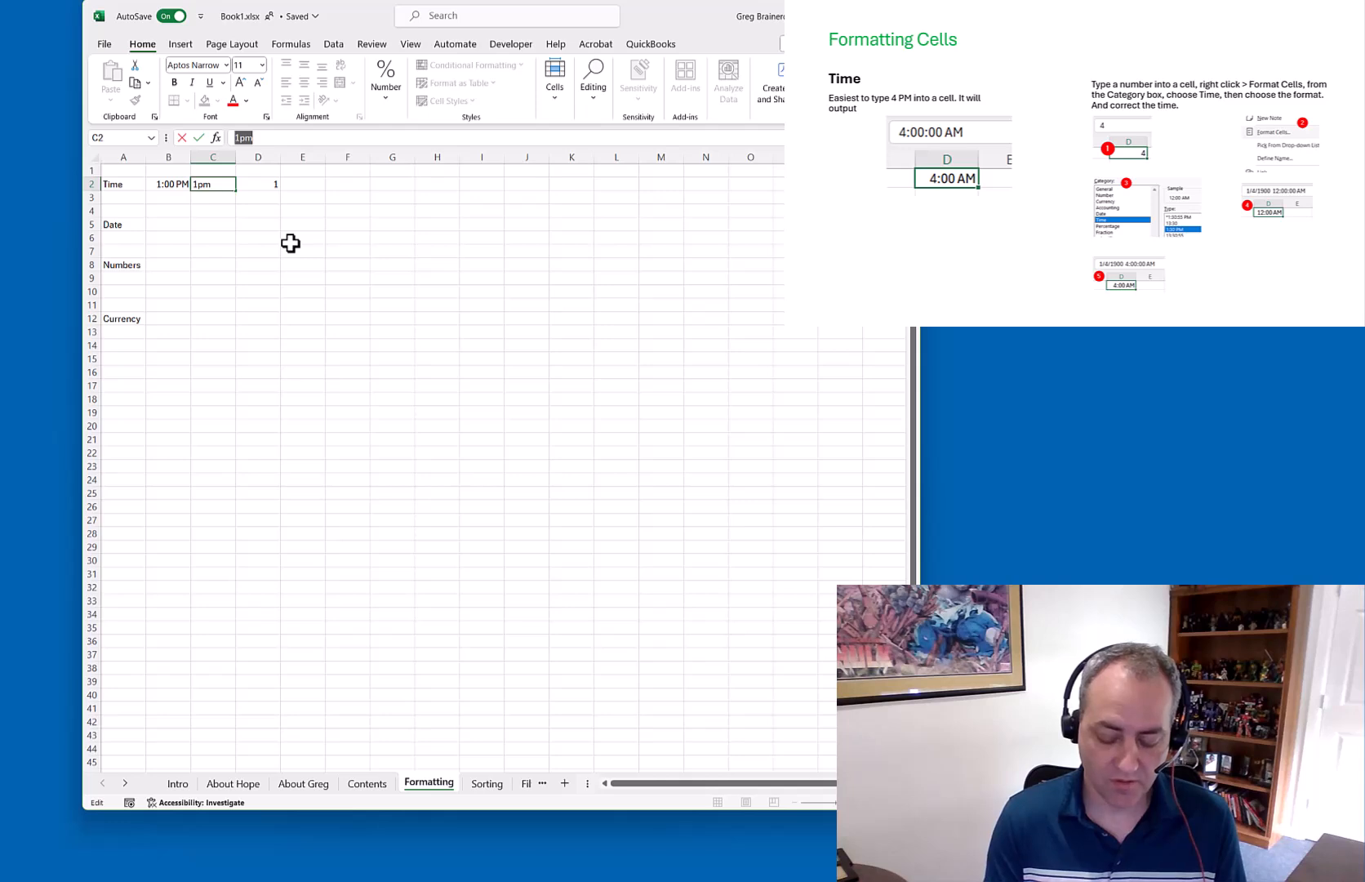
pyautogui.write('1')
pyautogui.press('Return')
pyautogui.press('Up')
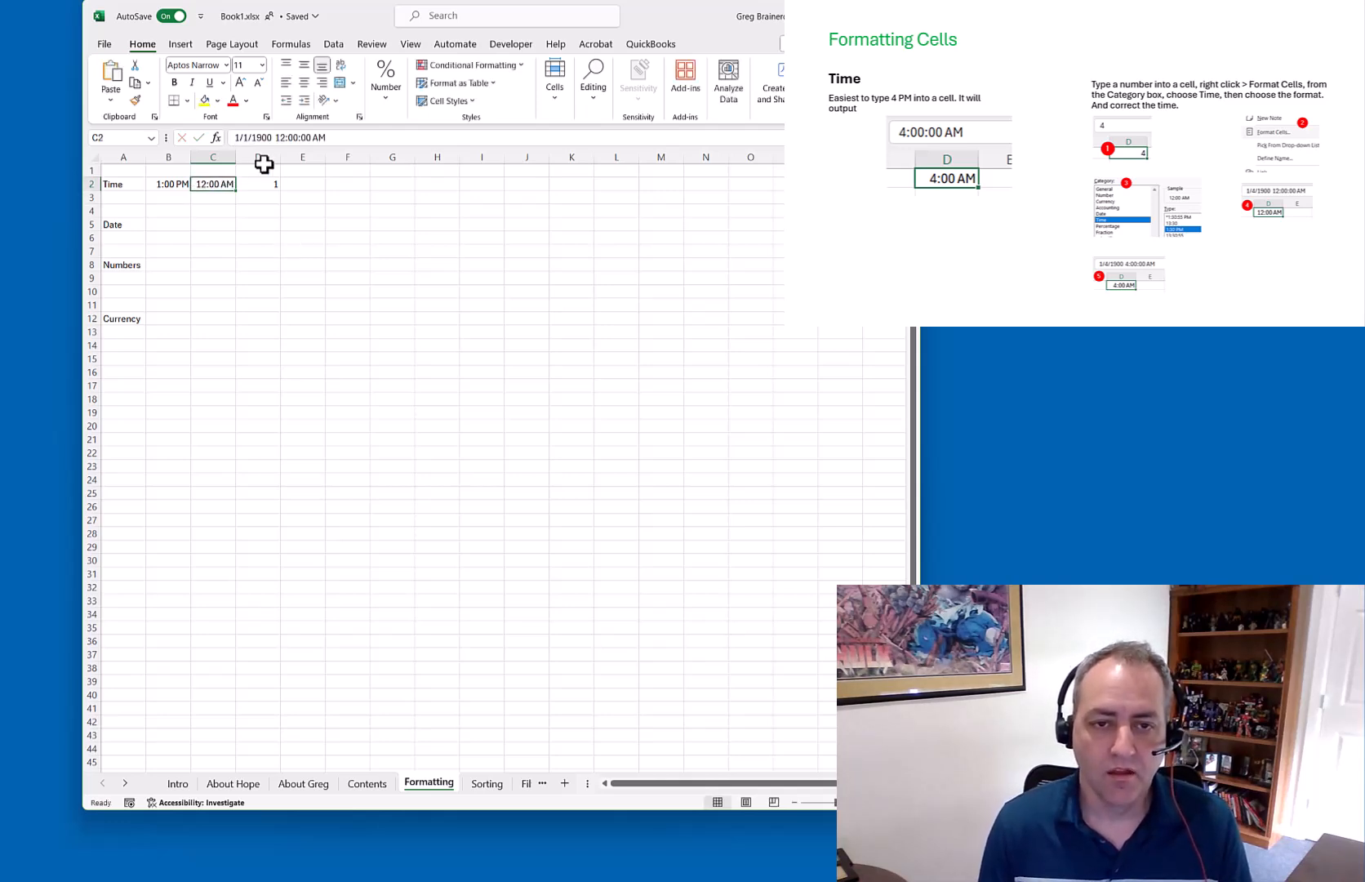
# Edit C2's value in the formula bar so it reads 1:30 PM
pyautogui.click(277, 137)
pyautogui.press('Delete')
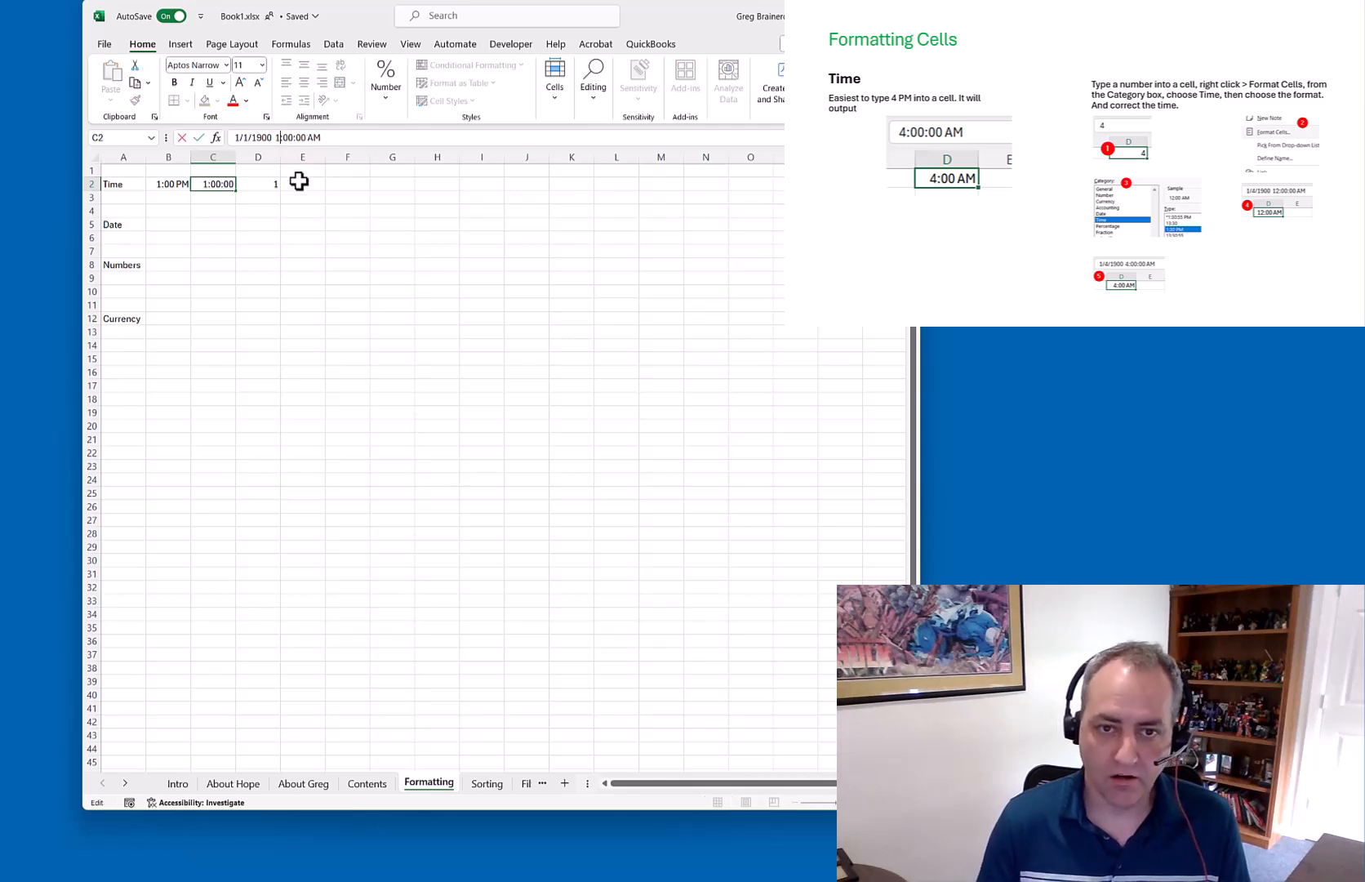
pyautogui.press('Right')
pyautogui.press('Delete')
pyautogui.write('3')
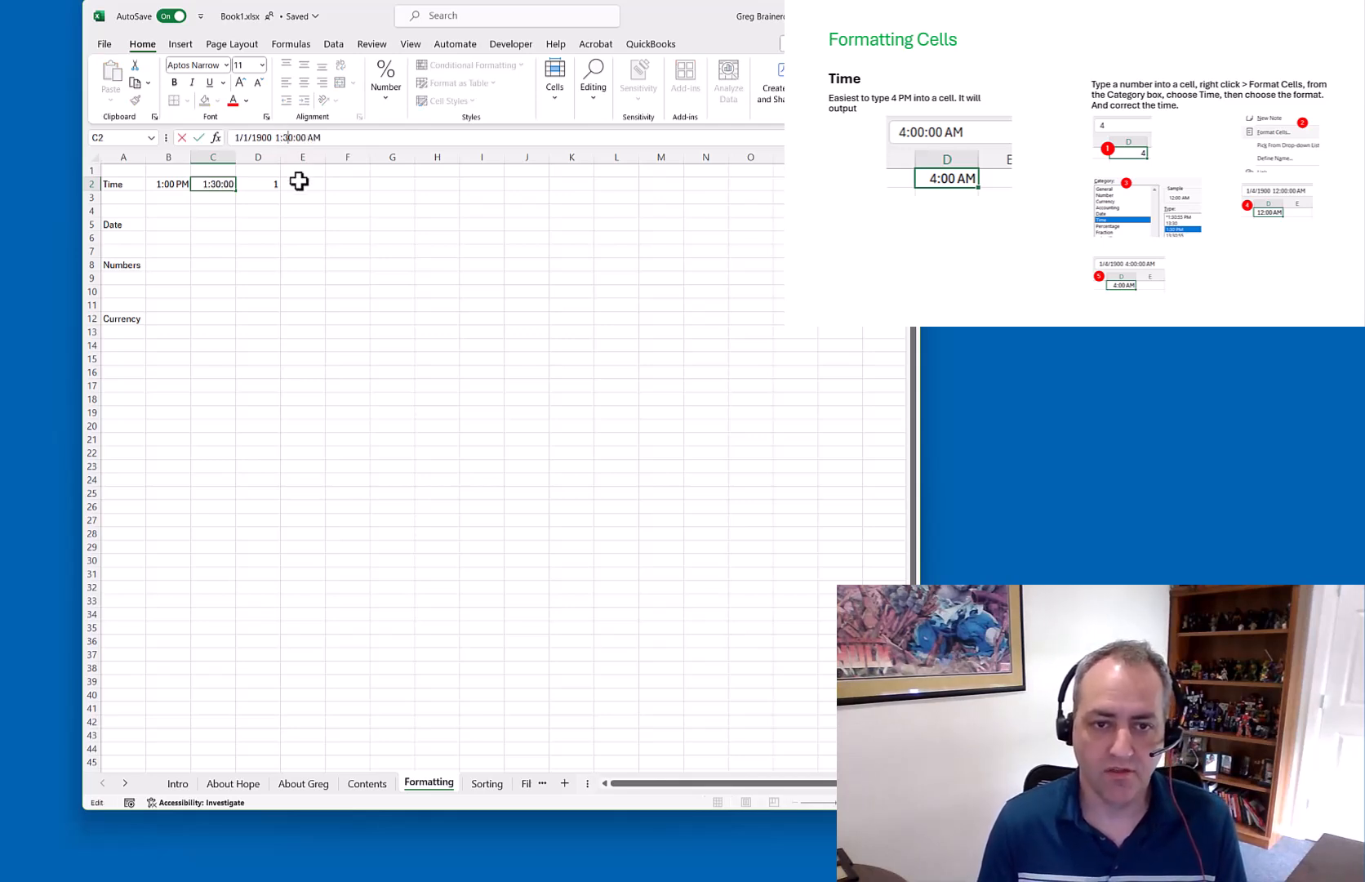
pyautogui.press('End')
pyautogui.press('BackSpace')
pyautogui.press('BackSpace')
pyautogui.write('PM')
pyautogui.press('Return')
pyautogui.press('Up')
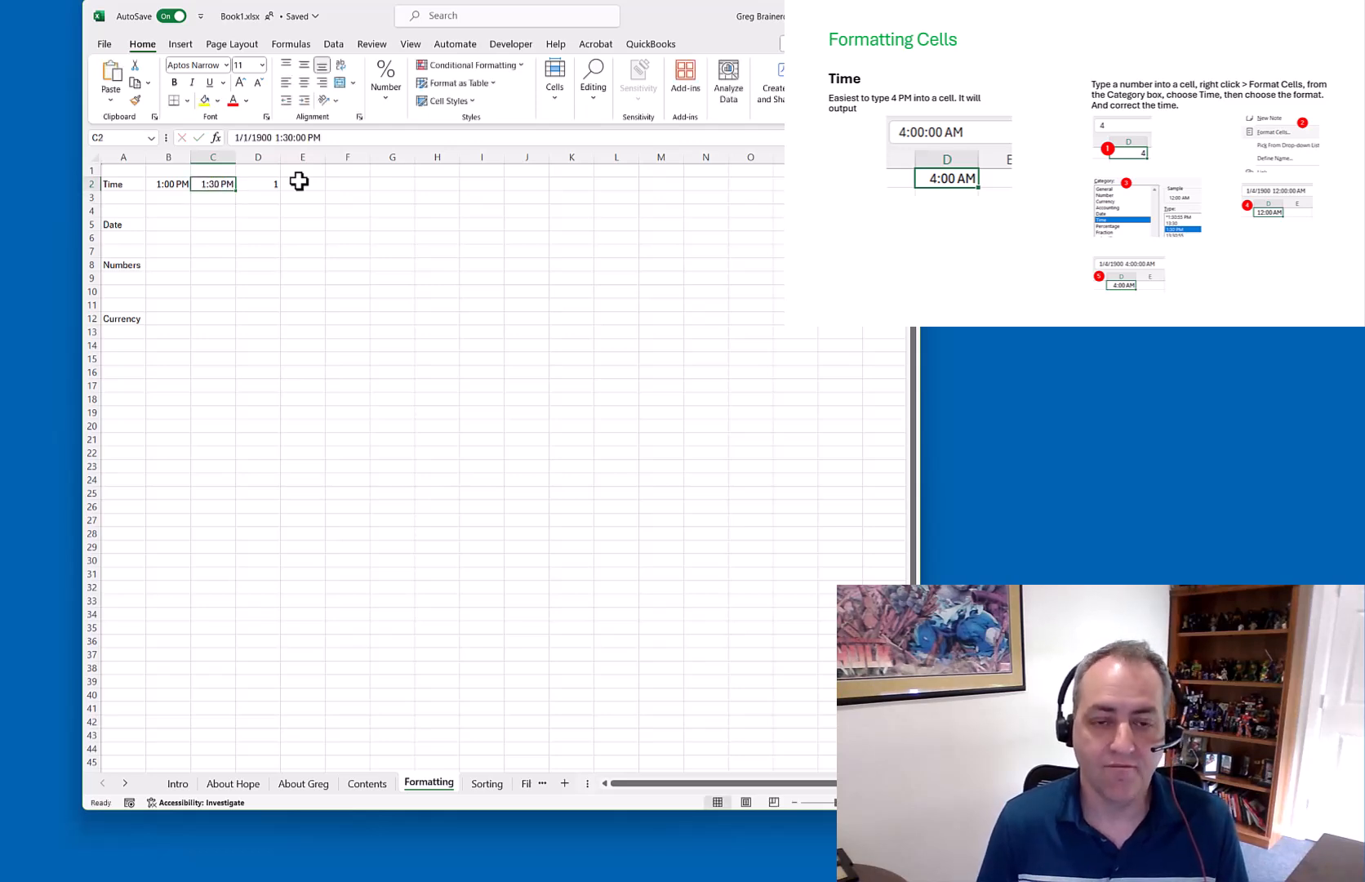
pyautogui.press('Right')
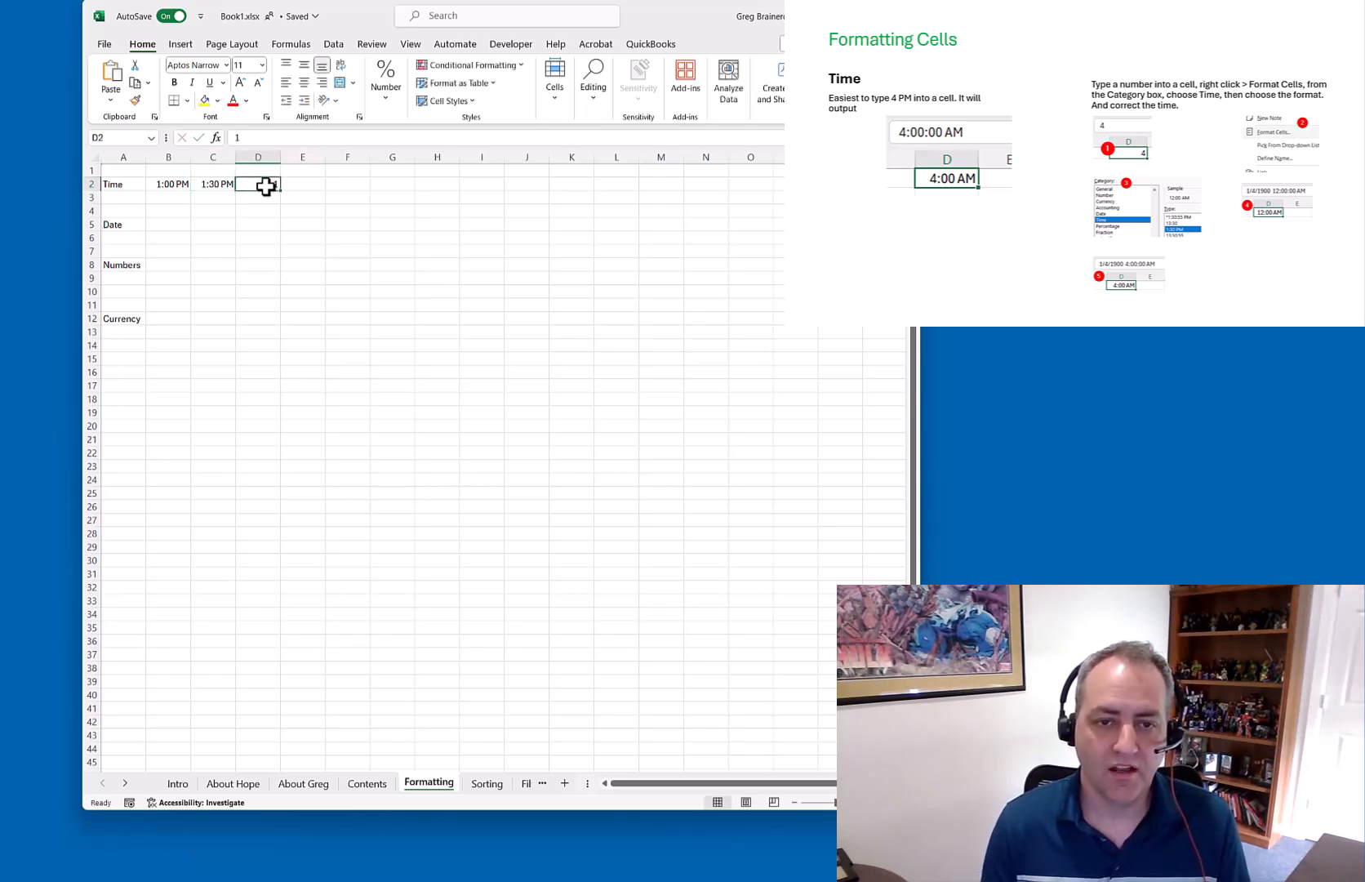
# Format D2 with the 1:30:55 PM Time format
pyautogui.rightClick(267, 187)
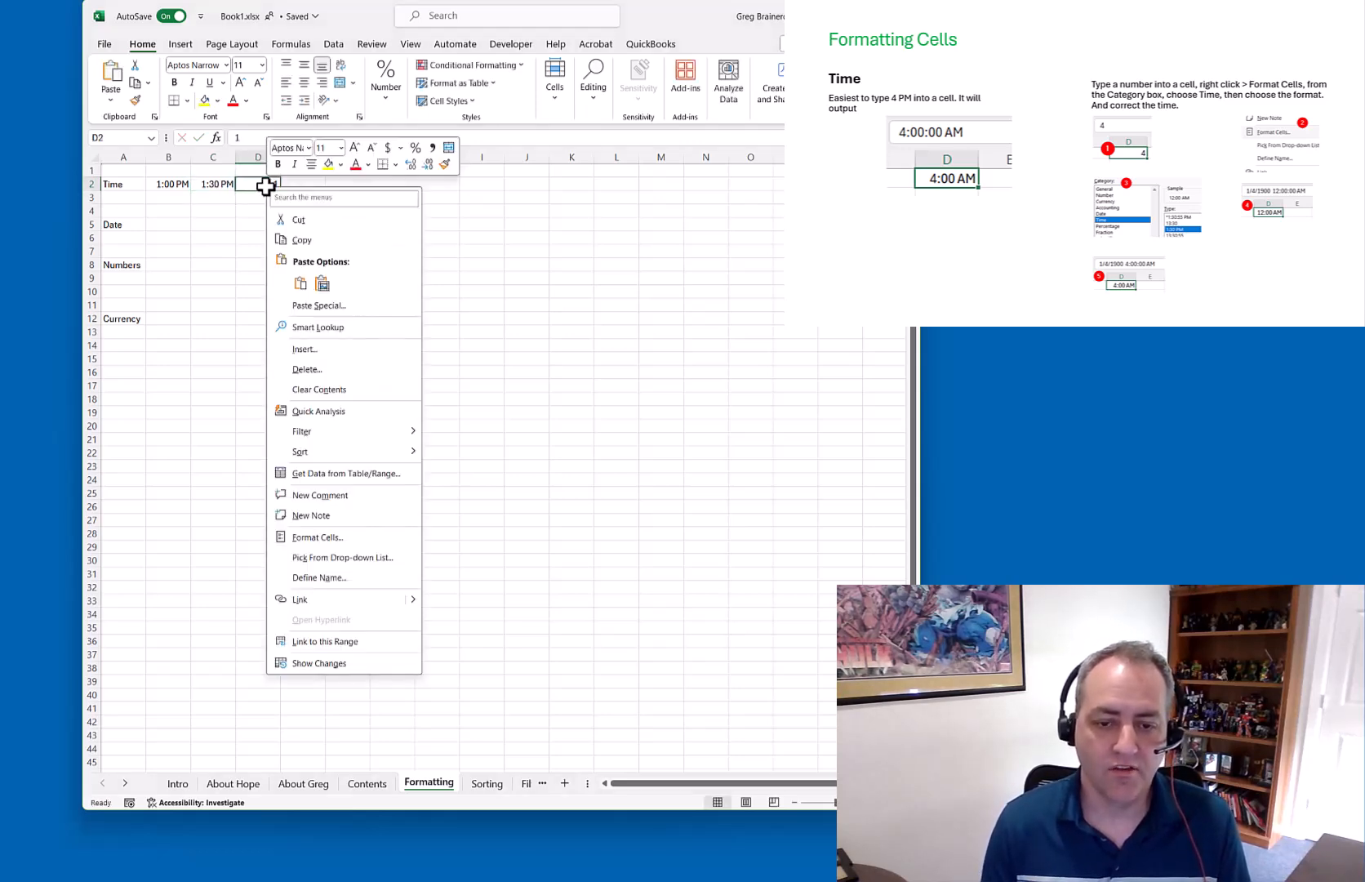
pyautogui.click(323, 537)
pyautogui.click(164, 467)
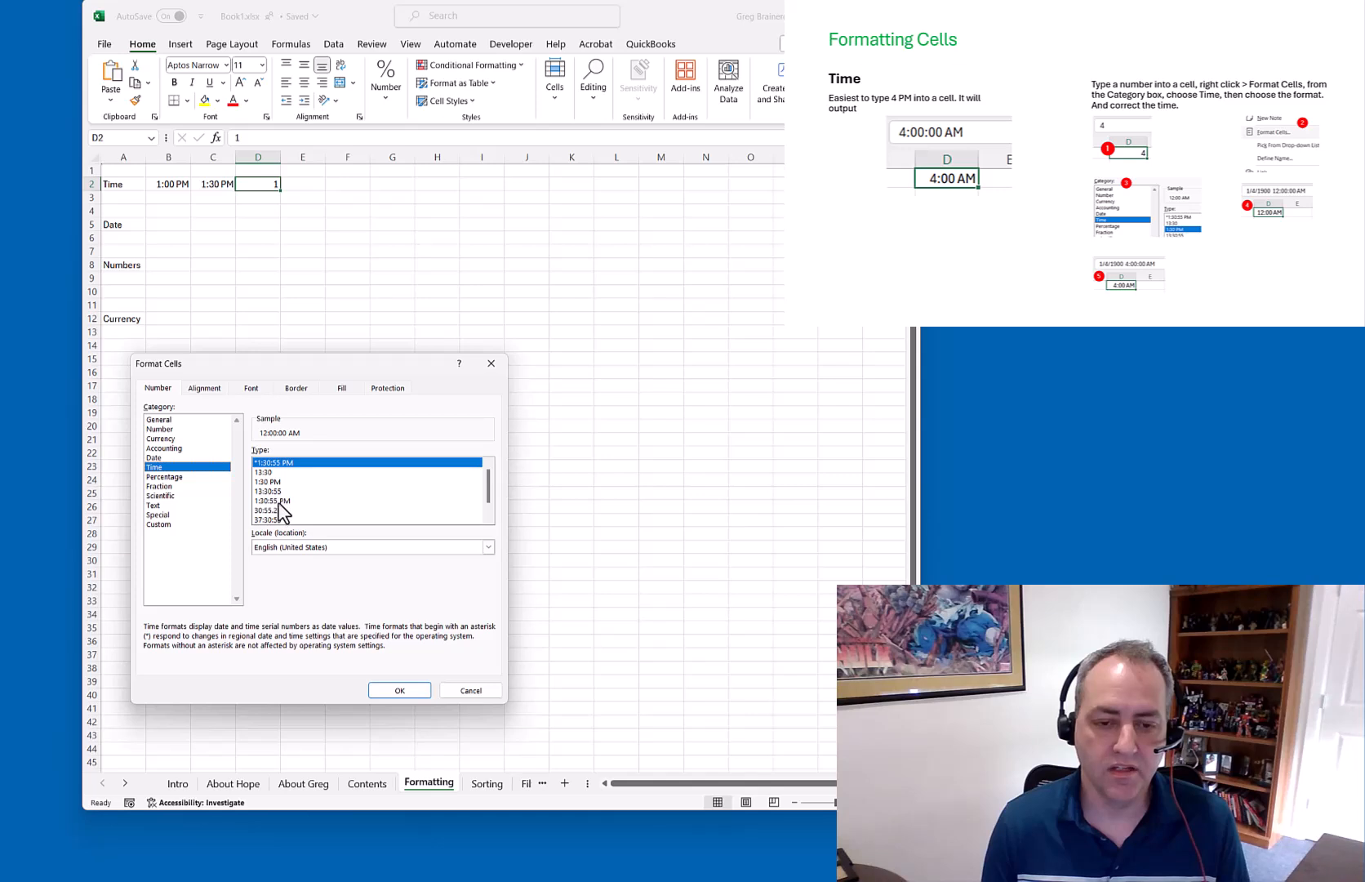
pyautogui.click(277, 500)
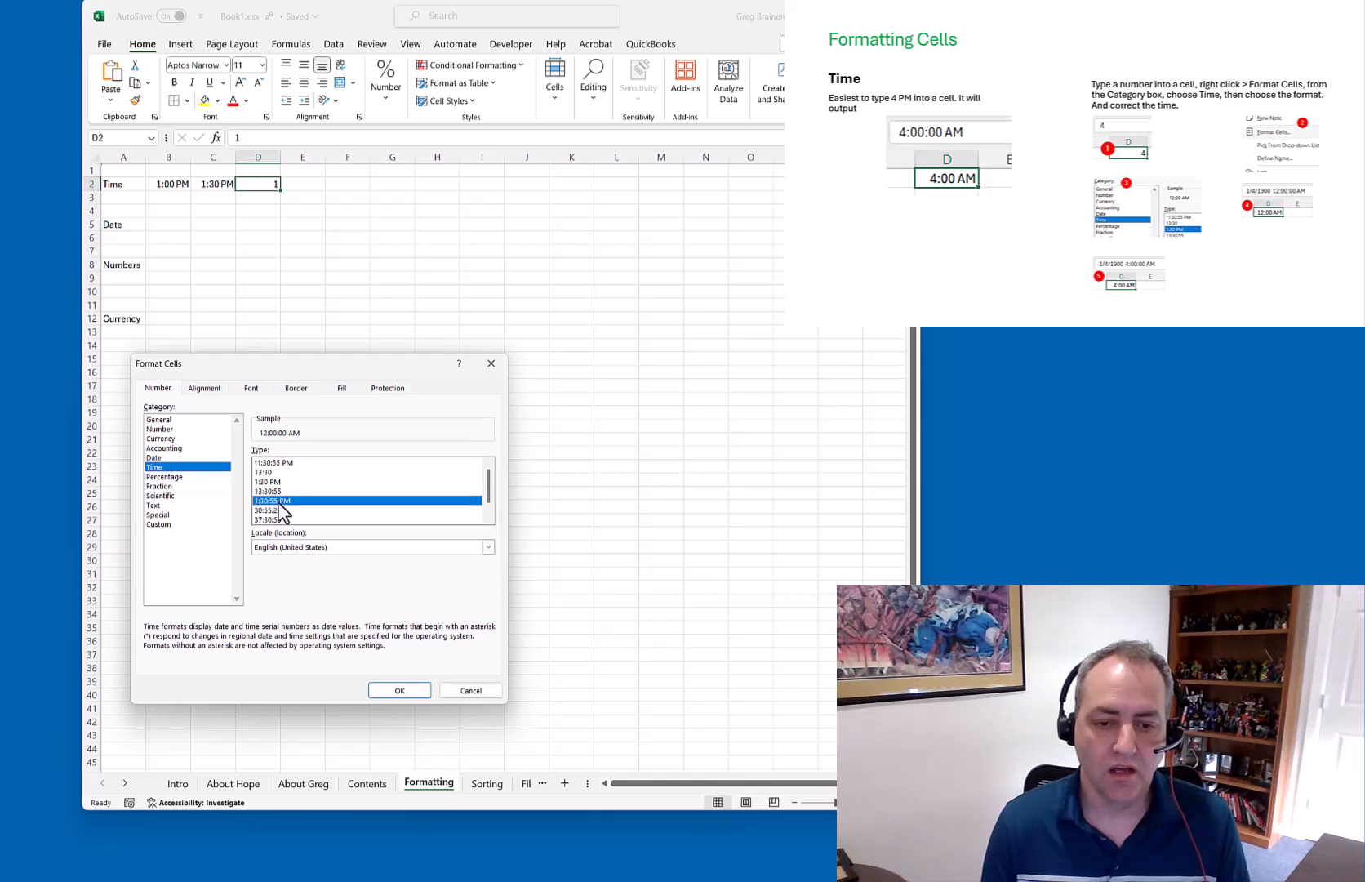
pyautogui.click(392, 689)
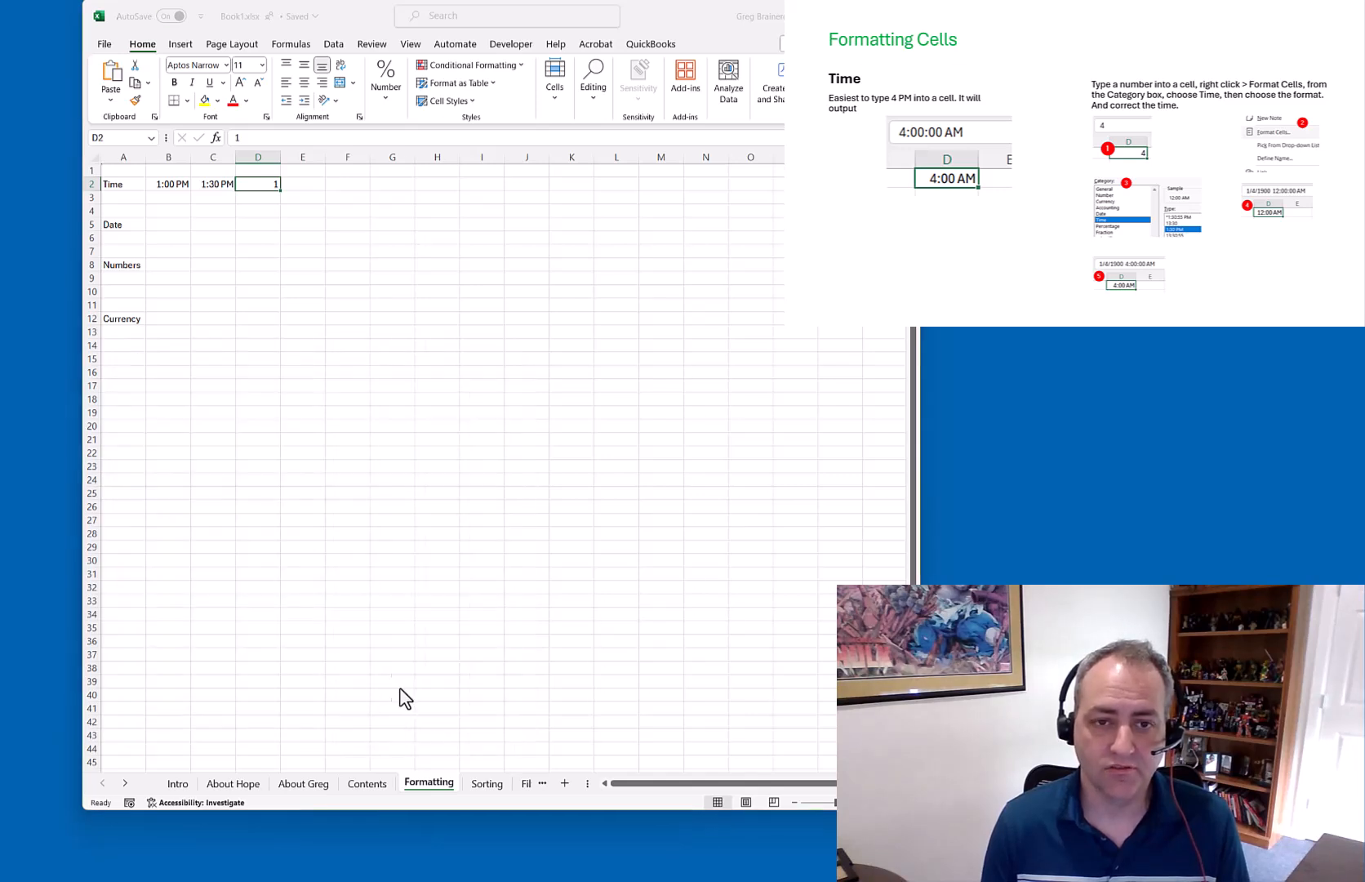
# Edit D2's time value in the formula bar to 2:15:00 AM
pyautogui.click(277, 137)
pyautogui.press('BackSpace')
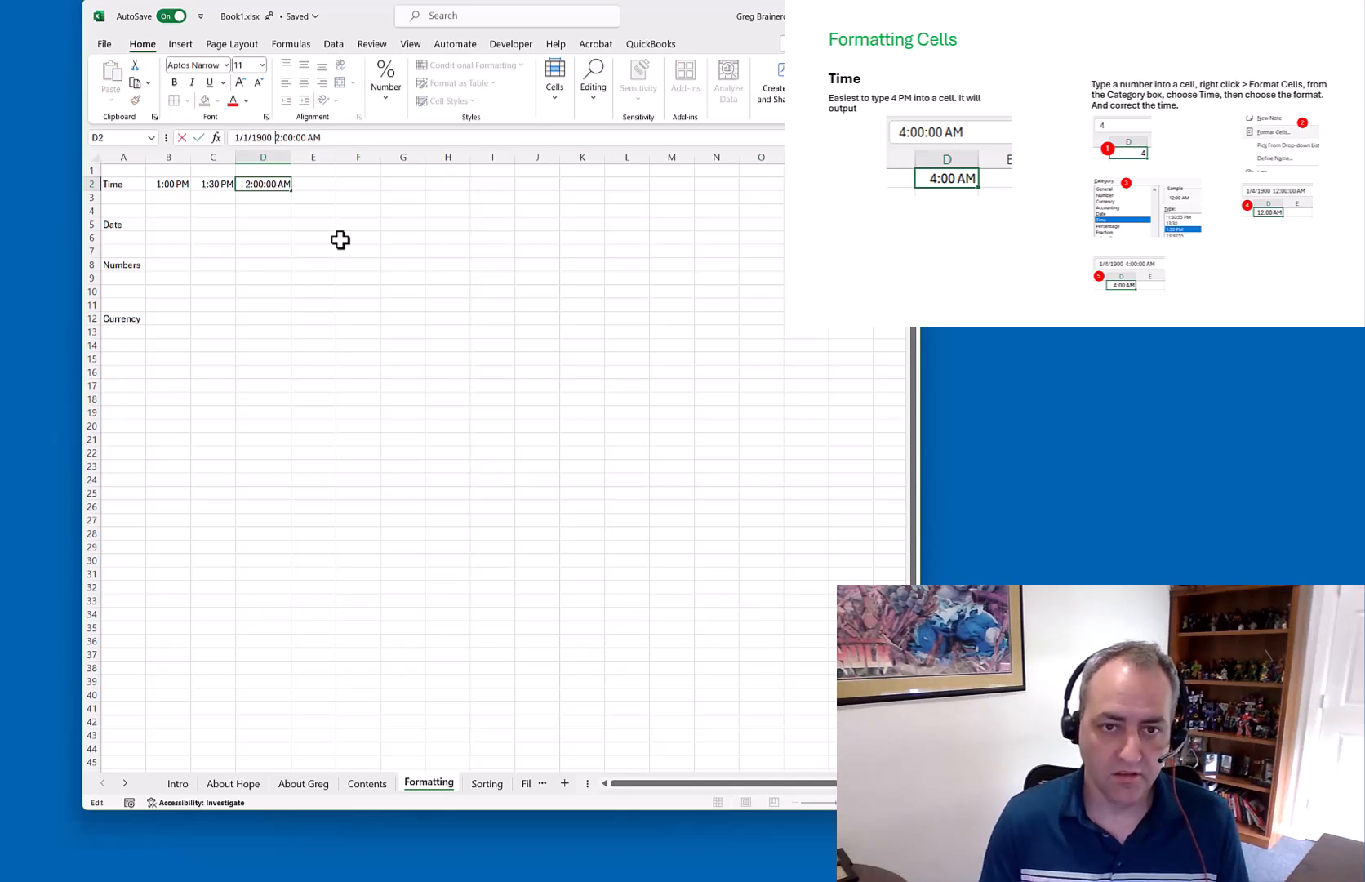
pyautogui.press('Right')
pyautogui.press('Delete')
pyautogui.press('Delete')
pyautogui.write('15')
pyautogui.press('Return')
pyautogui.press('Up')
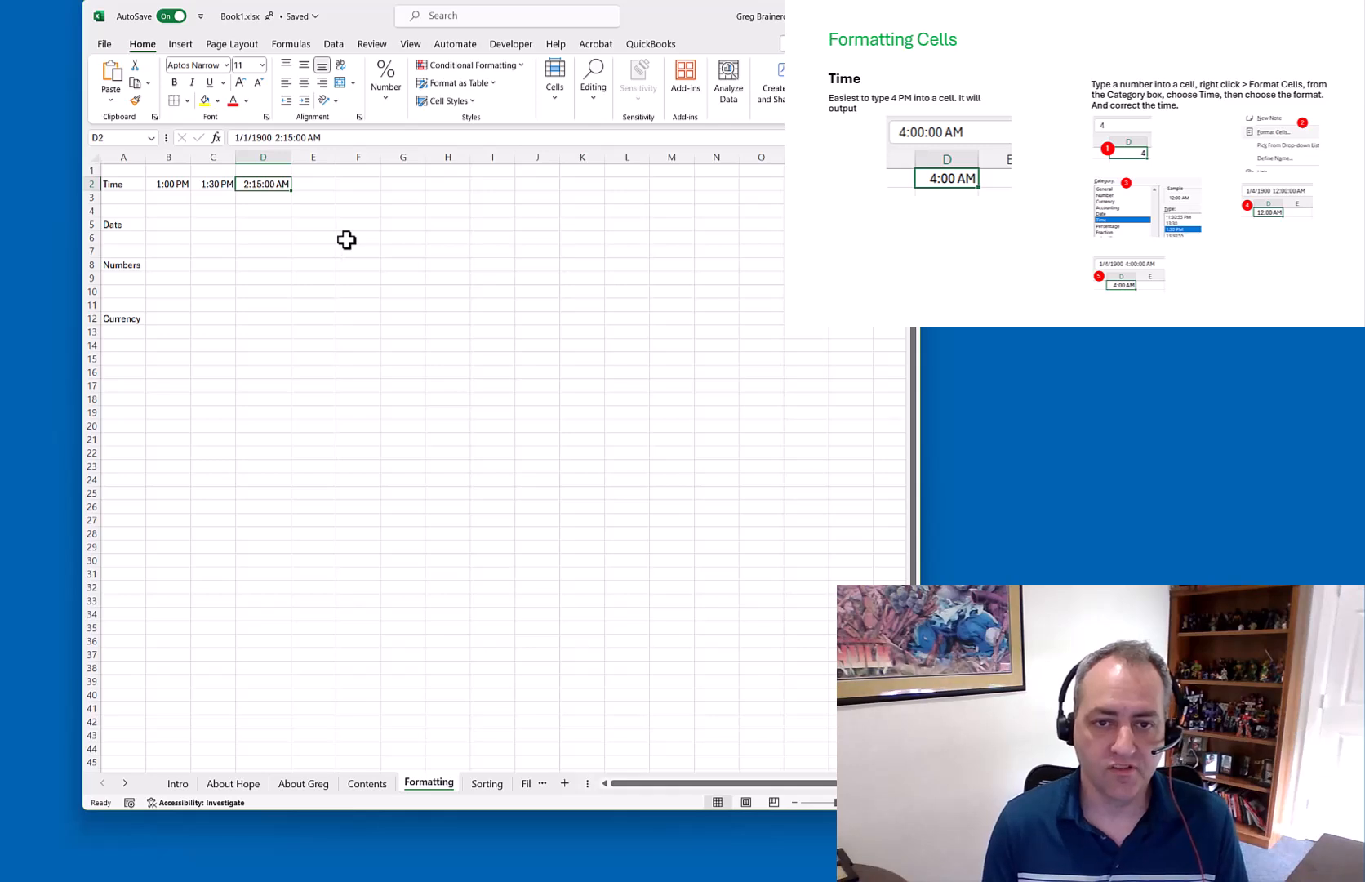
pyautogui.click(297, 140)
pyautogui.click(310, 185)
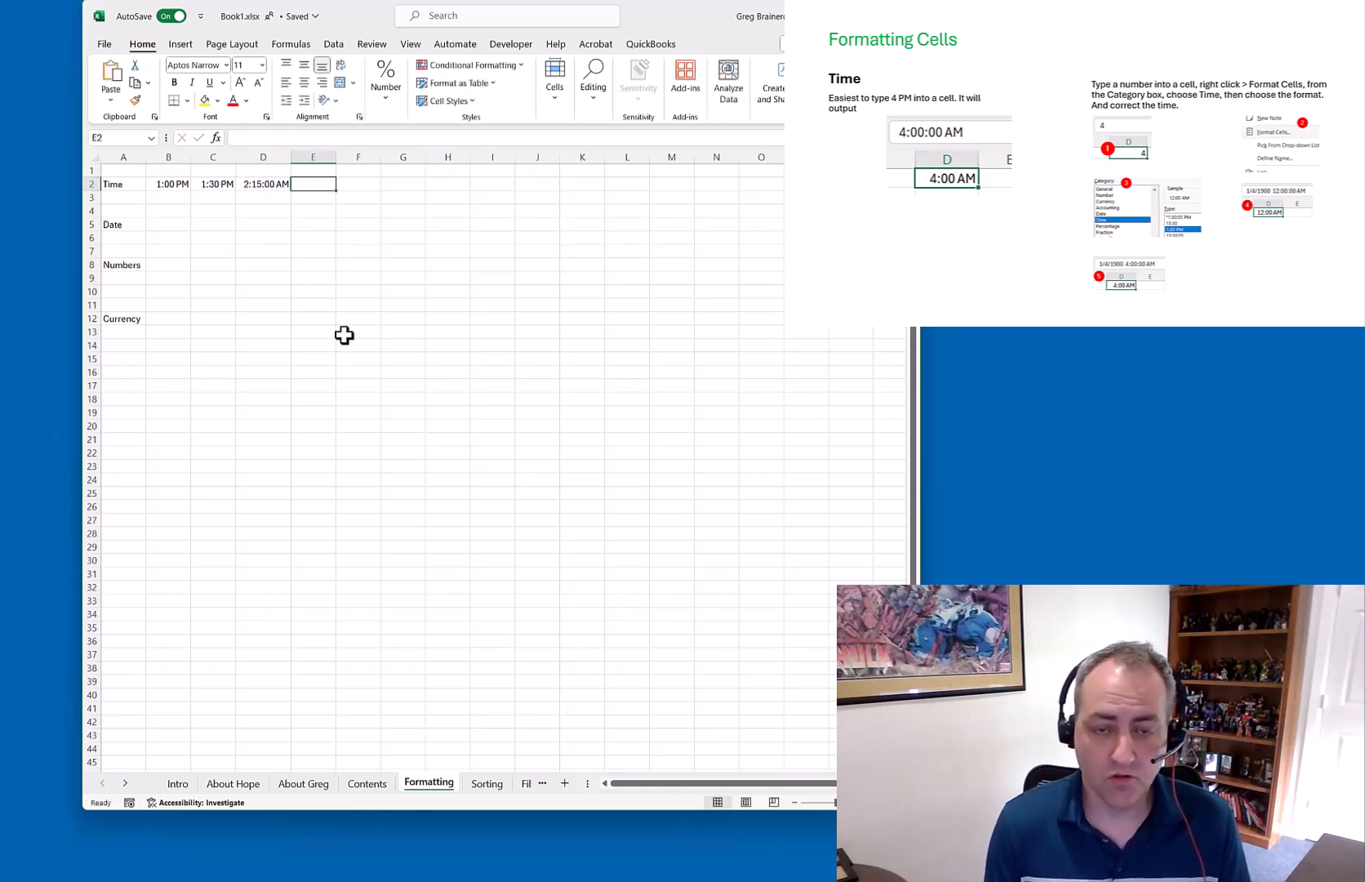
# Enter =TODAY() in E2 and format the cell as Time
pyautogui.write('=')
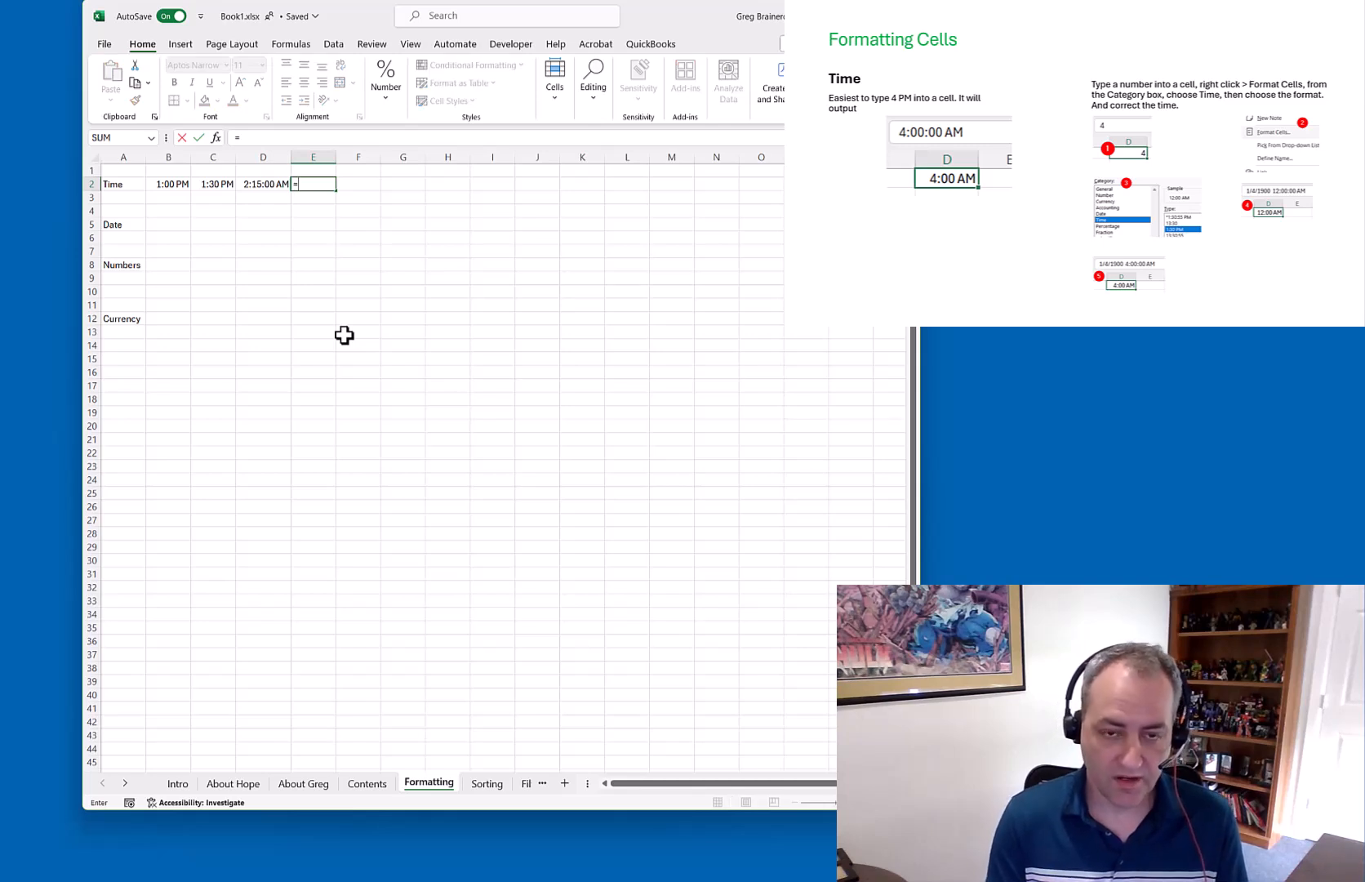
pyautogui.write('TODAY(')
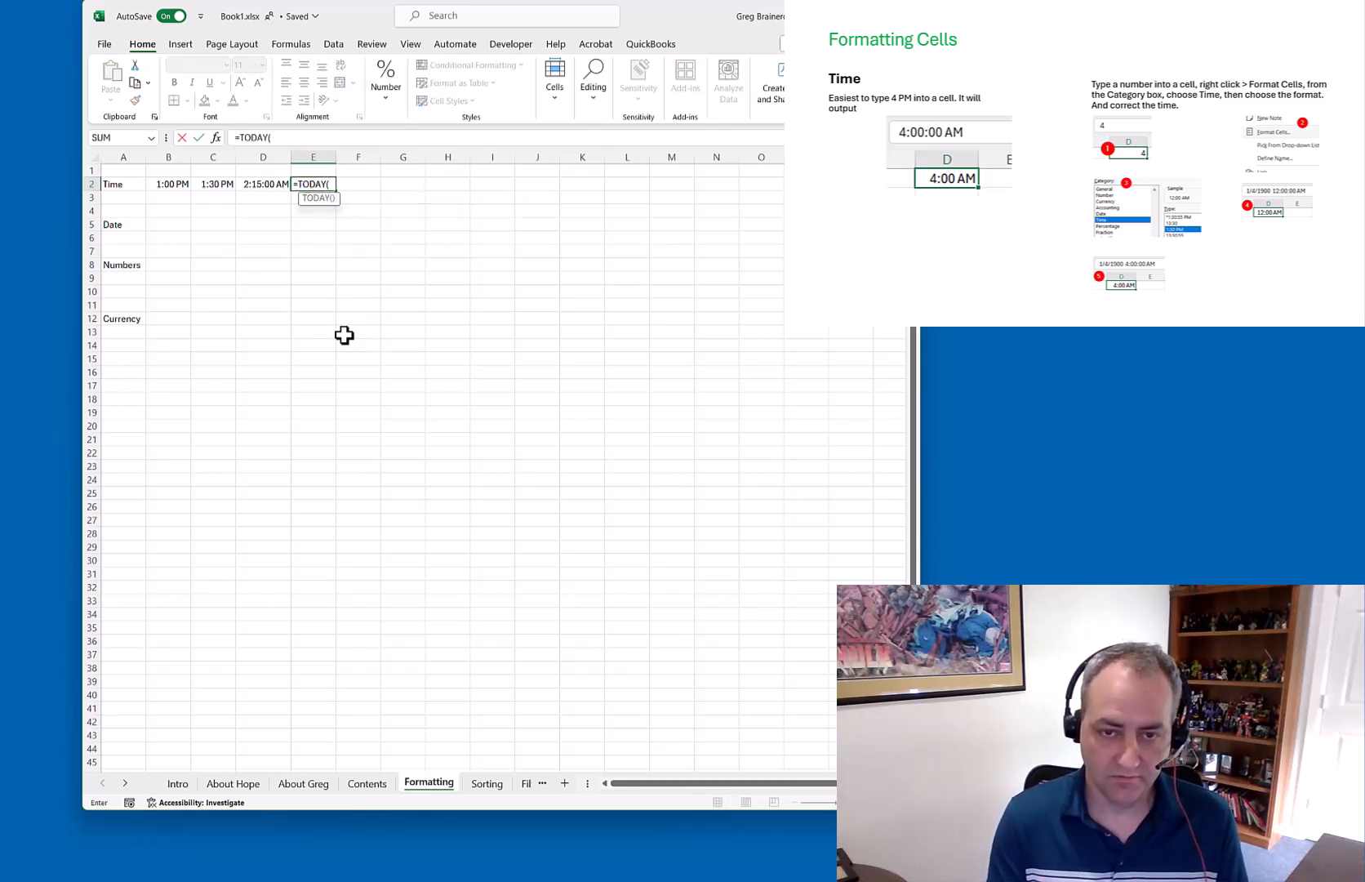
pyautogui.write(')')
pyautogui.hotkey('ctrl', 'Return')
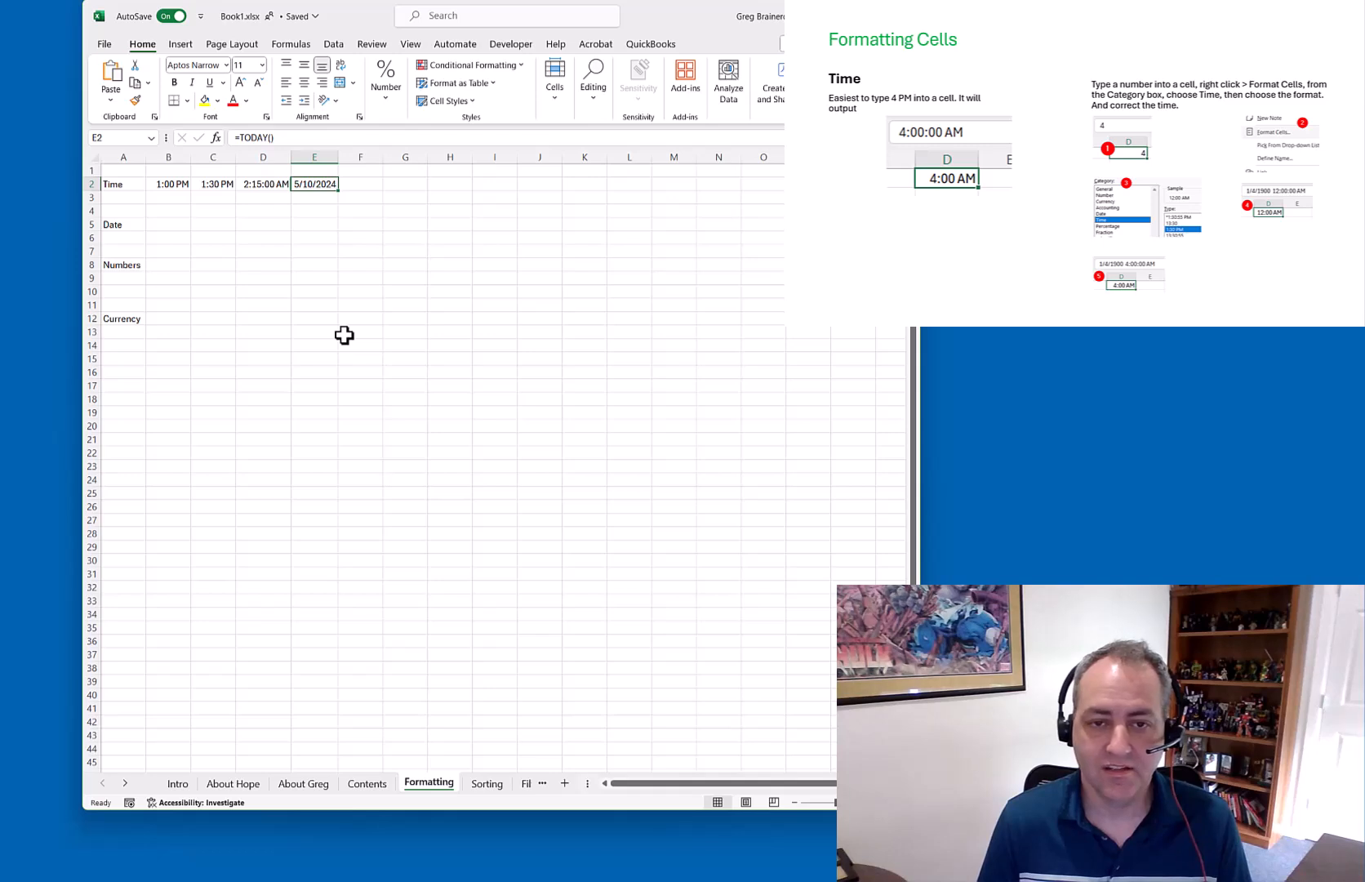
pyautogui.rightClick(321, 184)
pyautogui.click(386, 538)
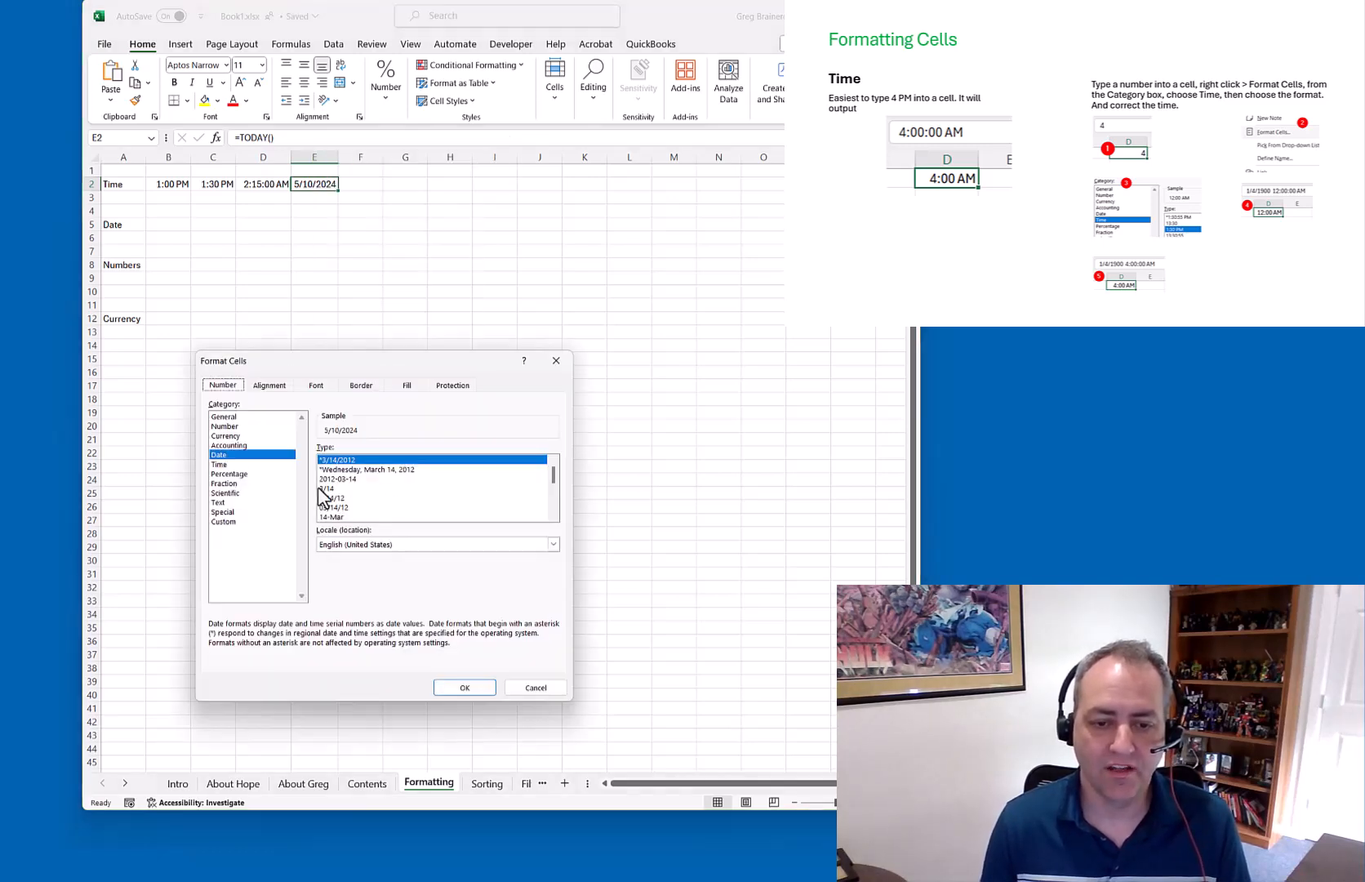
pyautogui.click(231, 464)
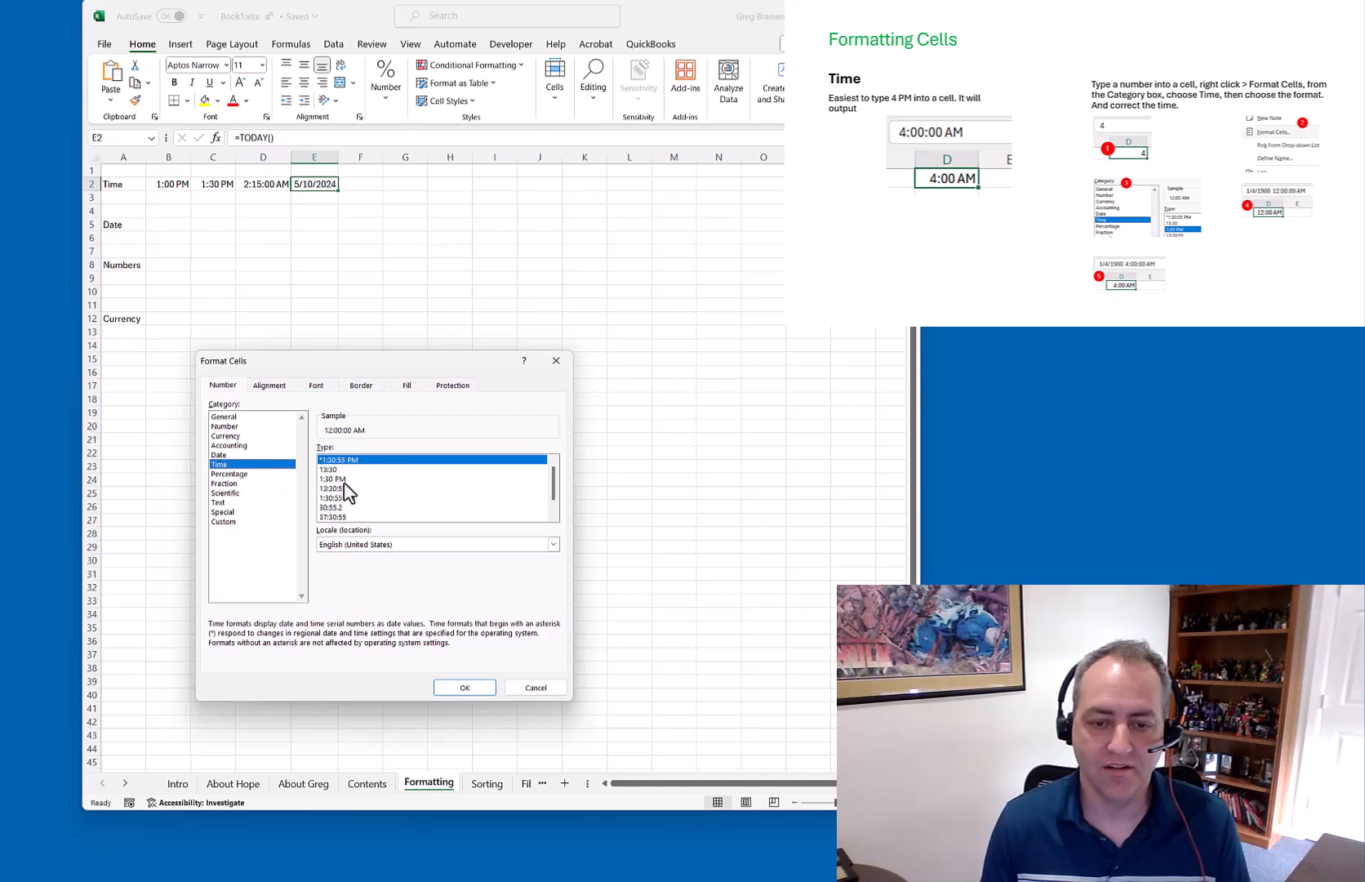
pyautogui.click(466, 686)
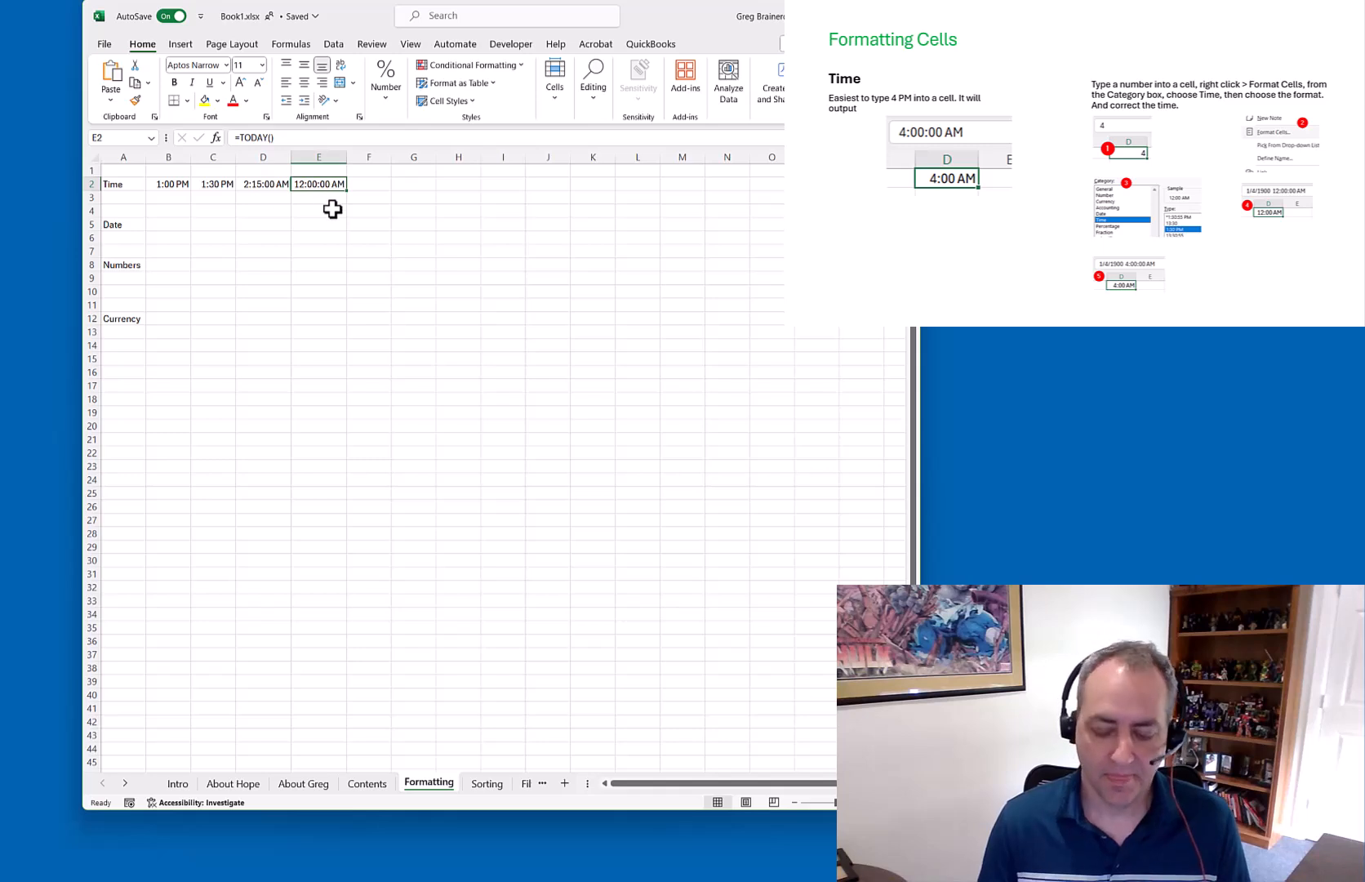
# Replace E2's formula with =NOW() so it shows 11:21:00 AM
pyautogui.write('=NOW()')
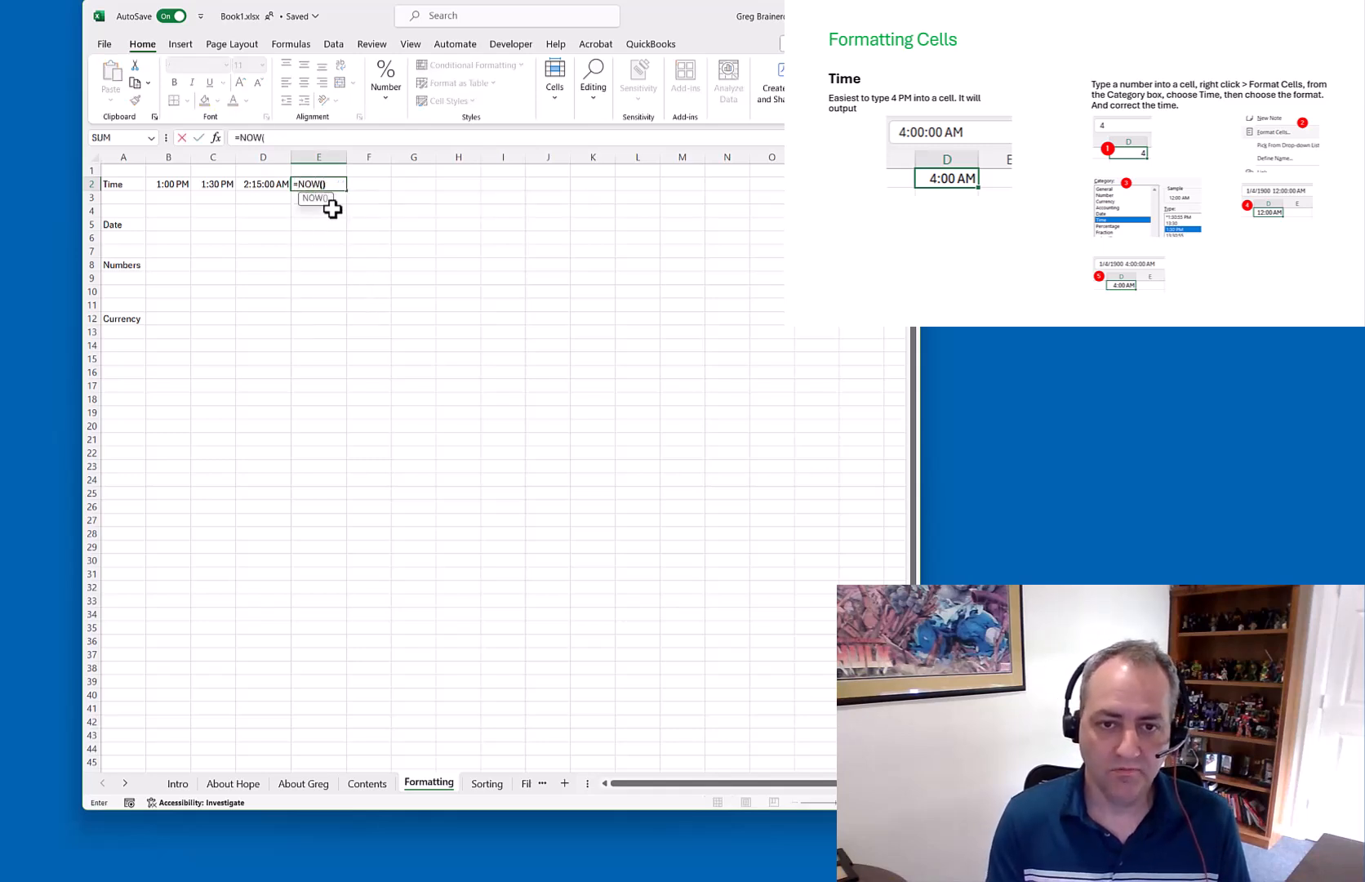
pyautogui.press('Return')
pyautogui.press('Up')
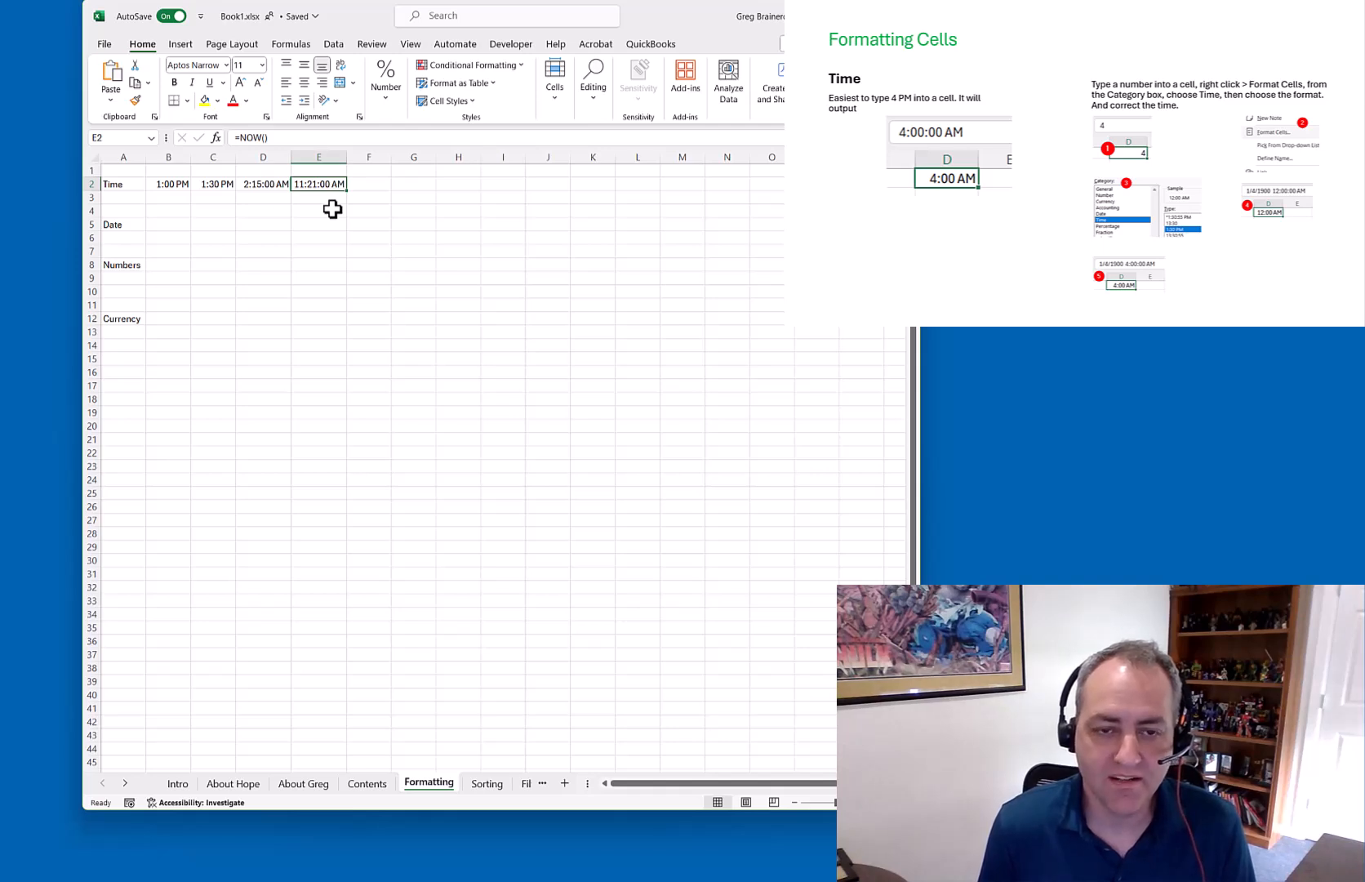
pyautogui.press('Left')
# Type 5/10/2024 into cell B5 and open Format Cells for it
pyautogui.press('Down')
pyautogui.press('Down')
pyautogui.press('Left')
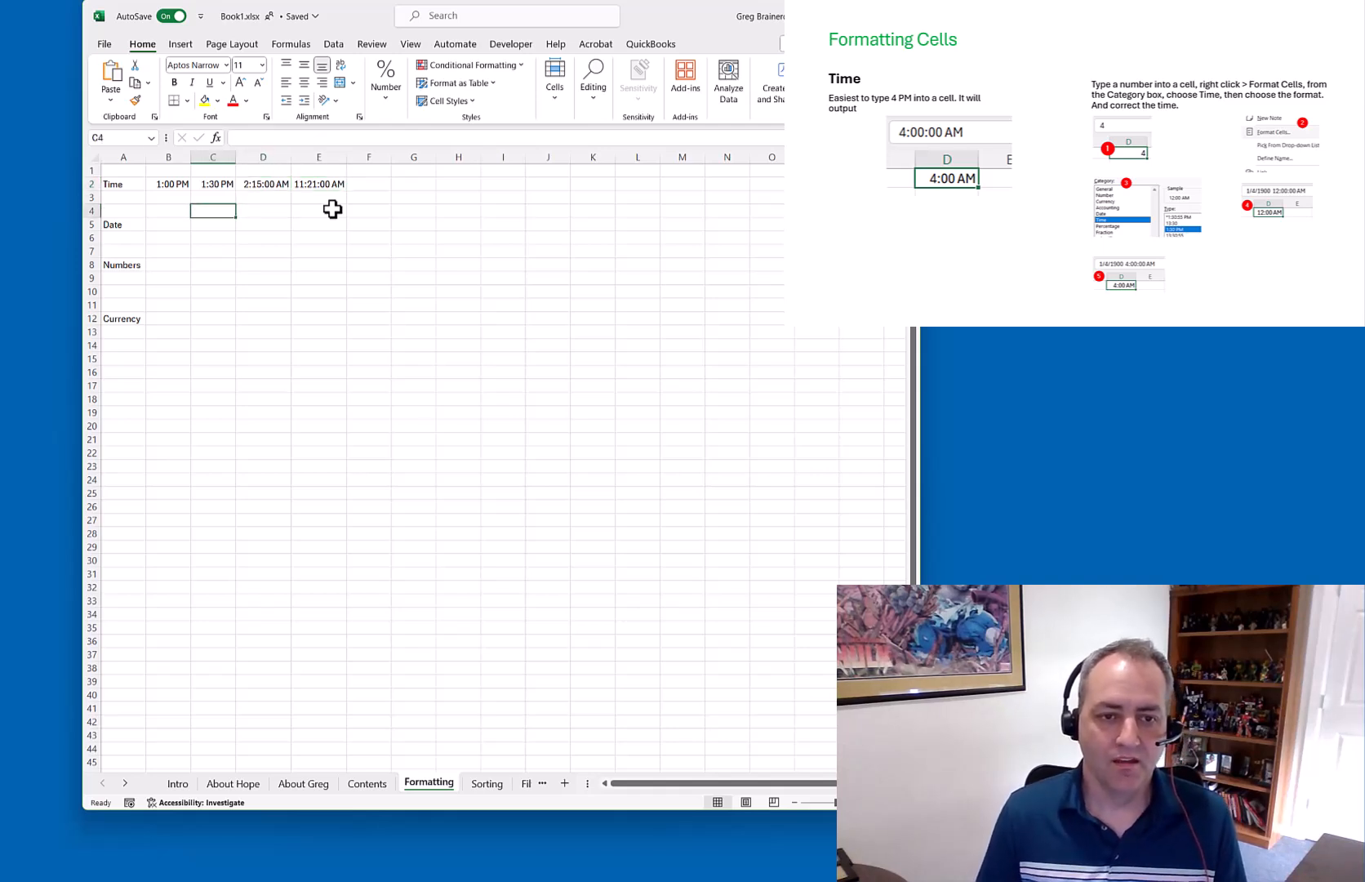
pyautogui.press('Left')
pyautogui.press('Down')
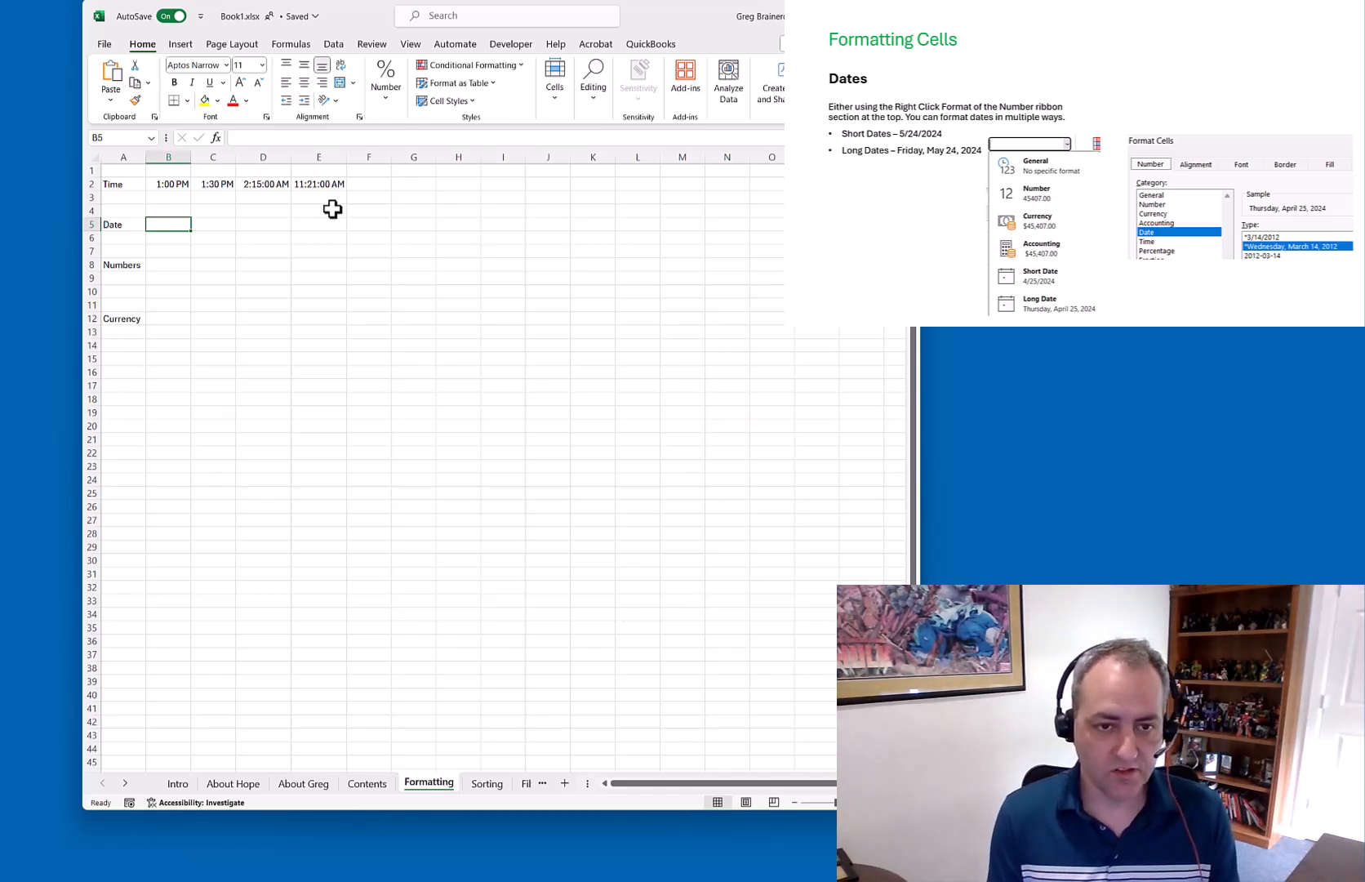
pyautogui.write('5/10/2024')
pyautogui.press('Return')
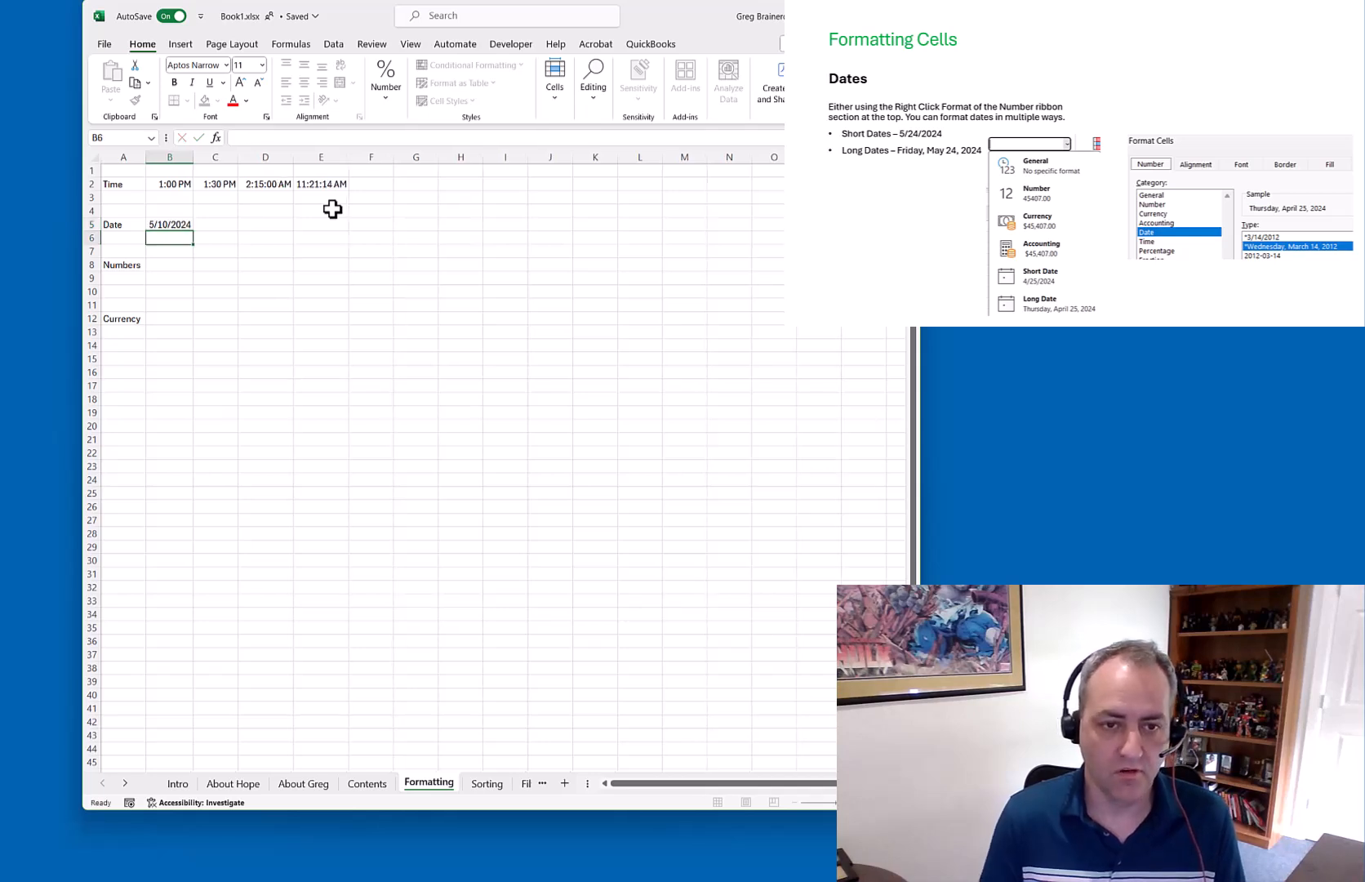
pyautogui.press('Up')
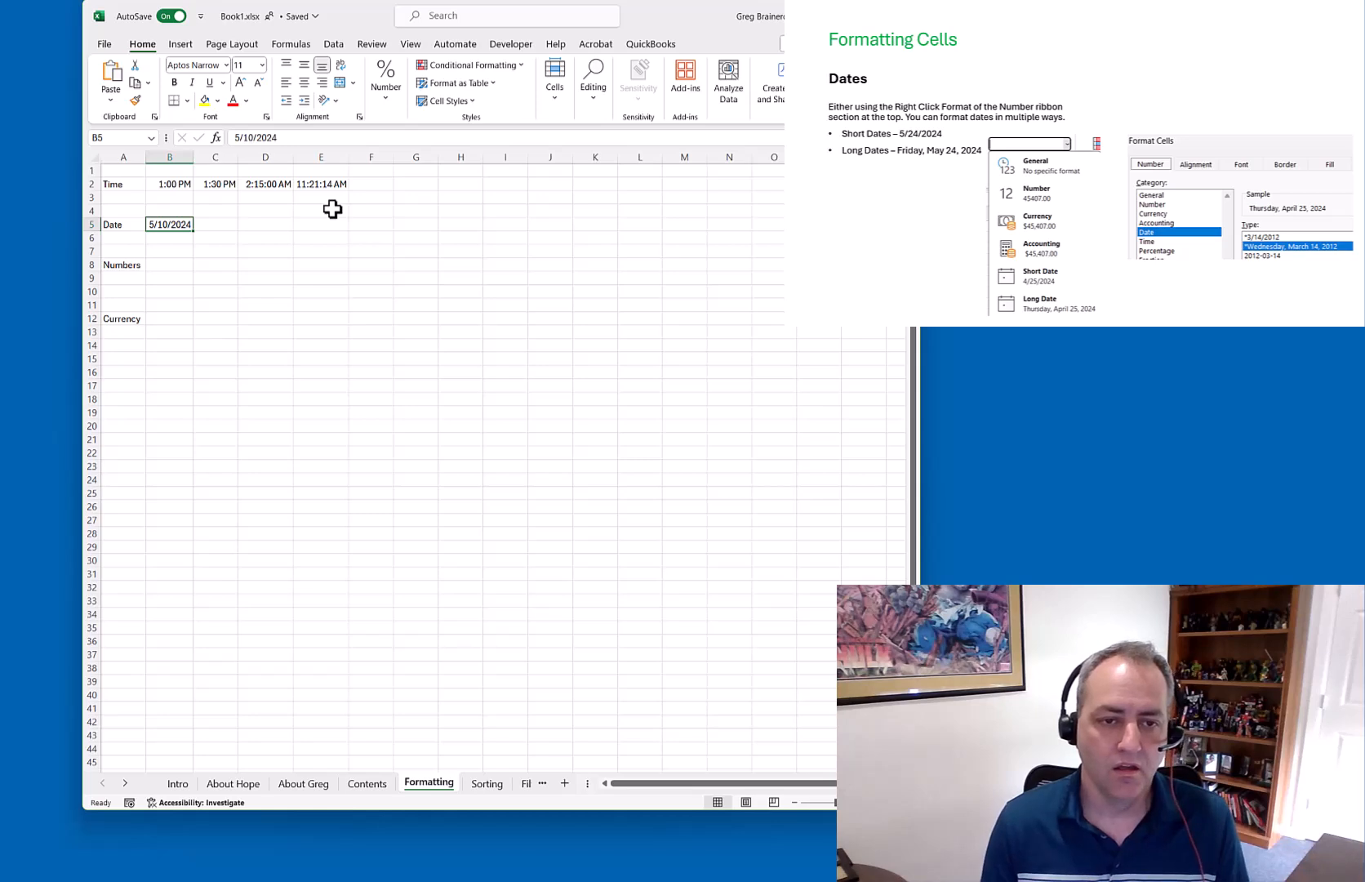
pyautogui.rightClick(173, 227)
pyautogui.click(249, 577)
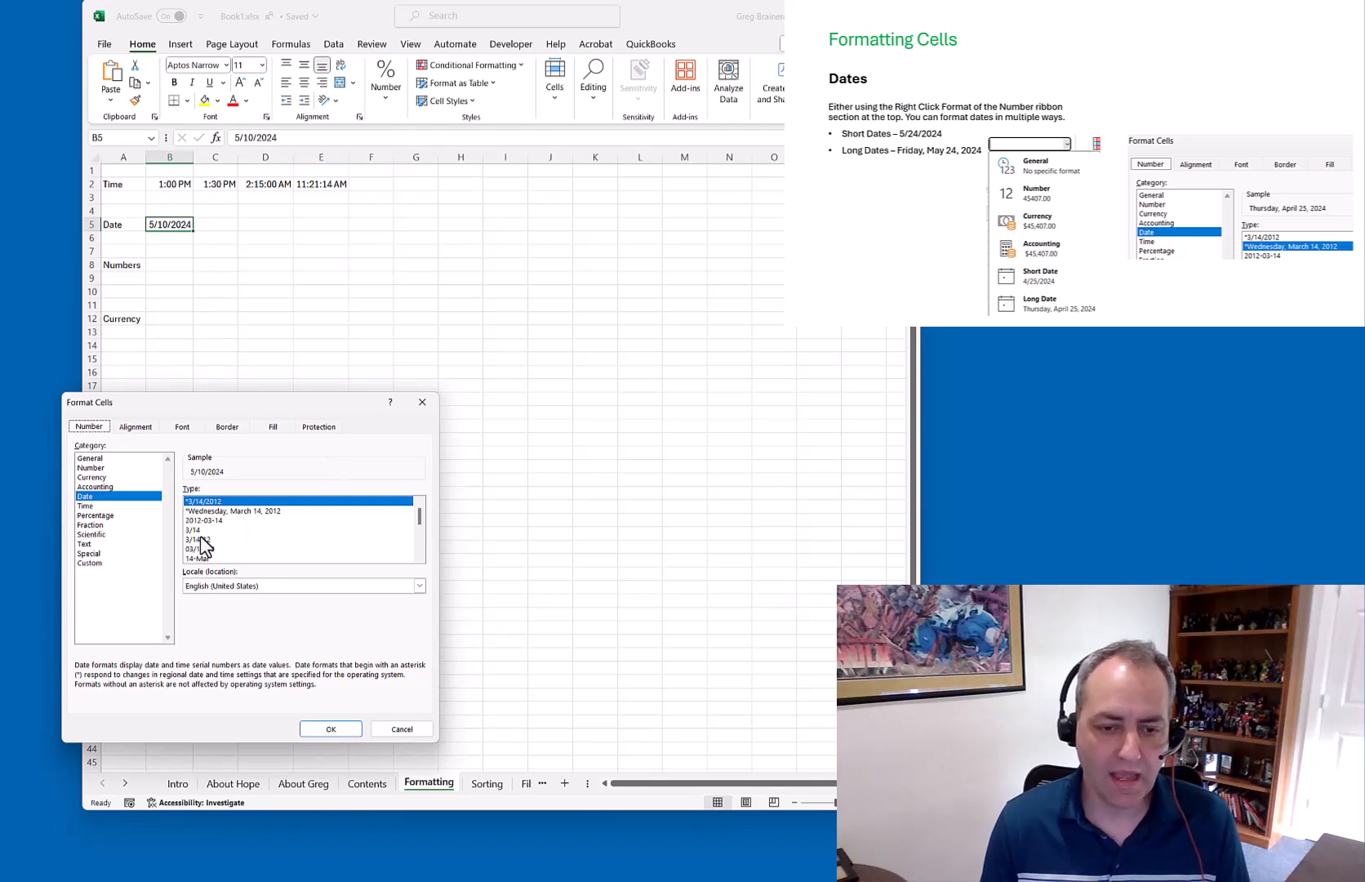
# Apply the long weekday date style to B5 and check its stored value 5/10/2024
pyautogui.click(227, 510)
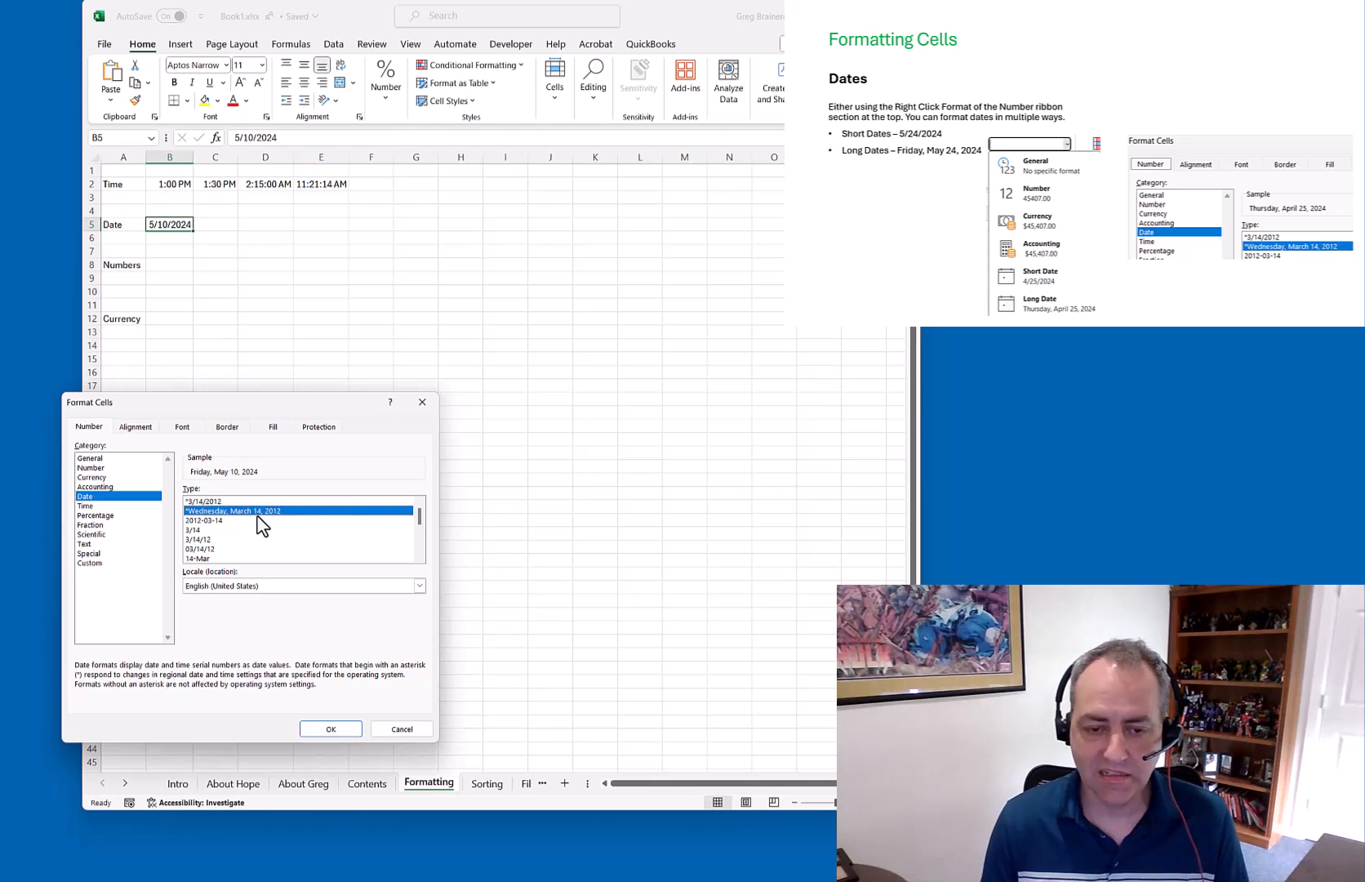
pyautogui.click(333, 729)
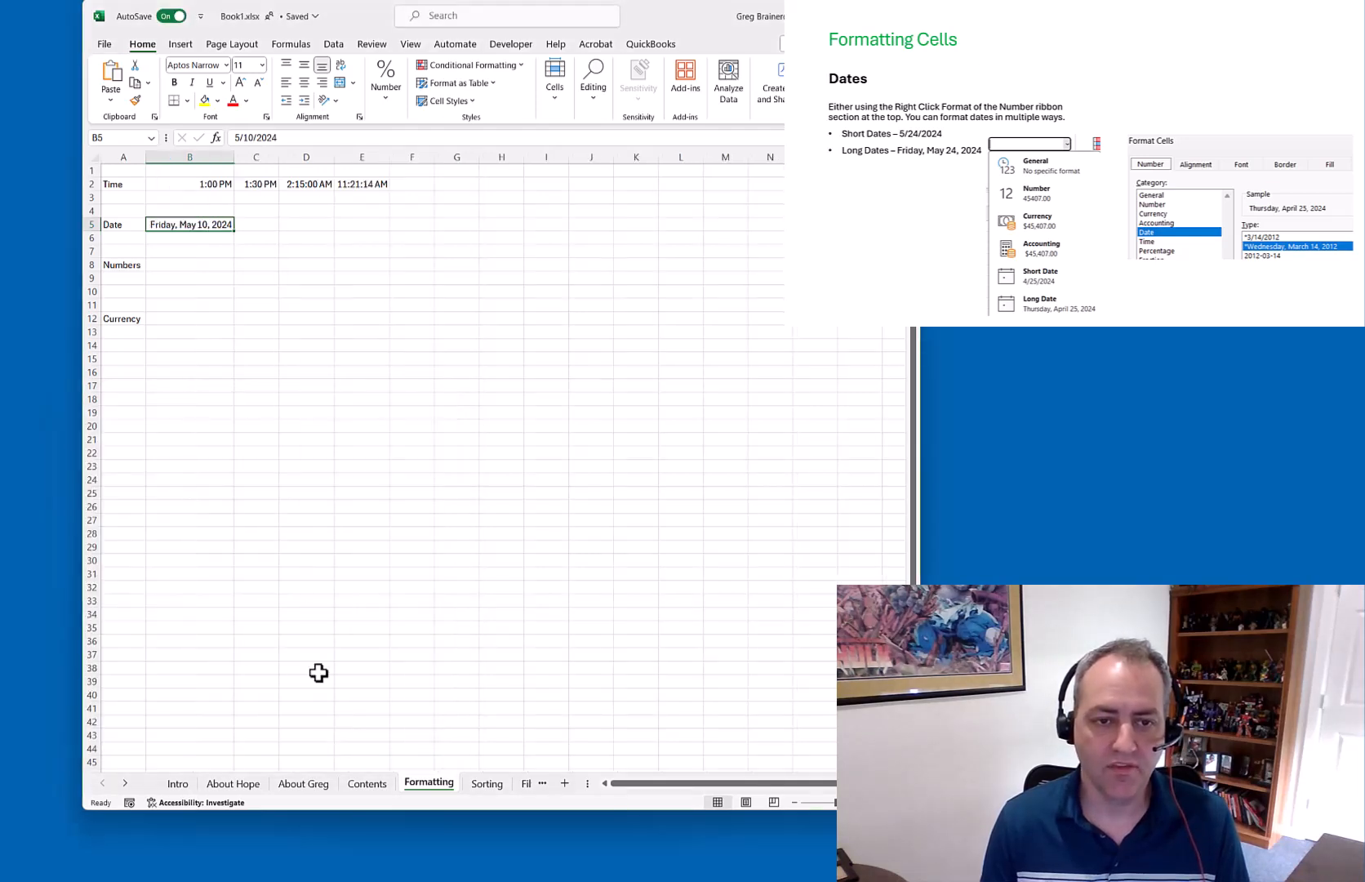
pyautogui.rightClick(214, 224)
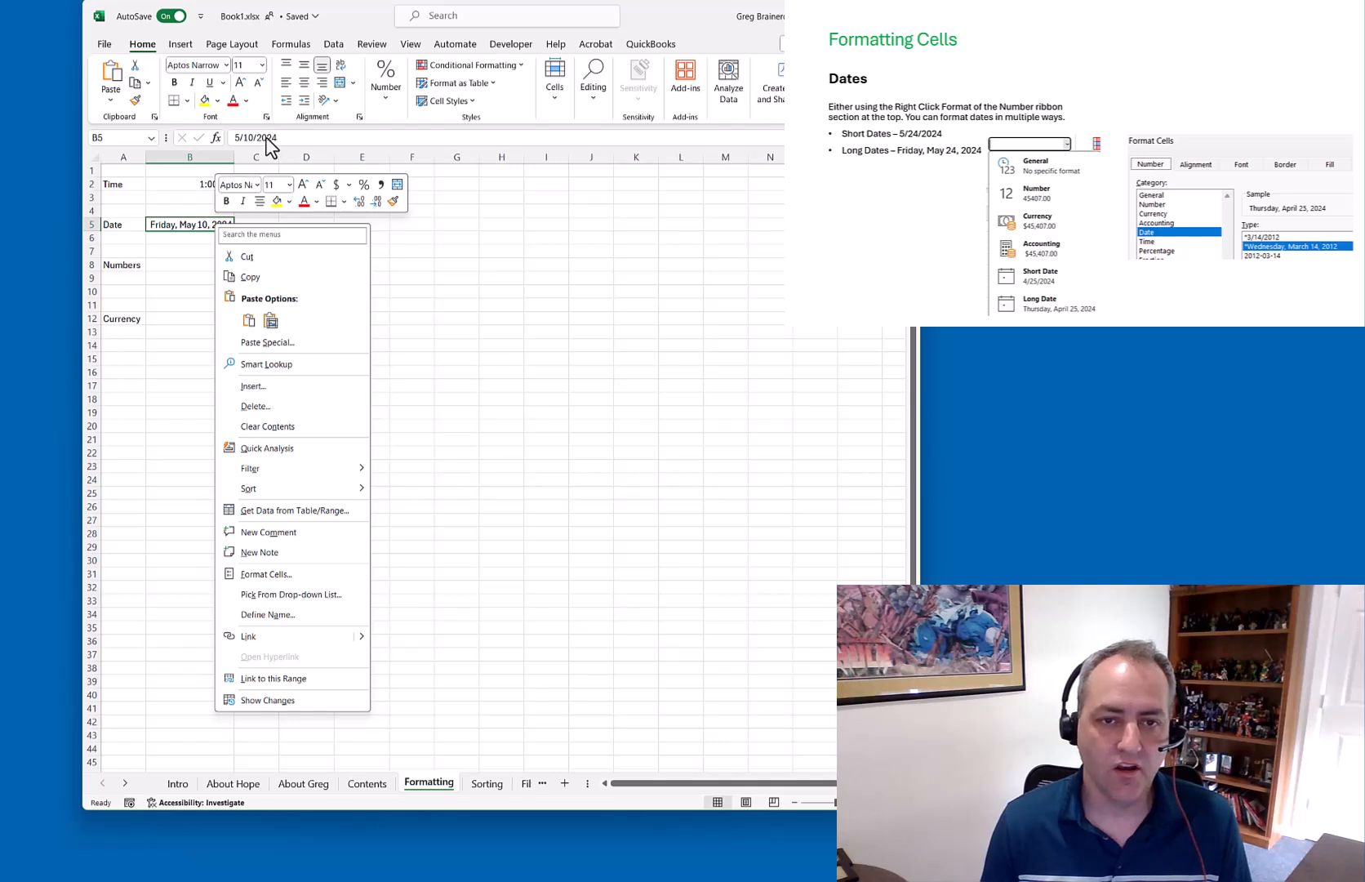
pyautogui.click(287, 138)
pyautogui.moveTo(287, 138); pyautogui.dragTo(234, 140)
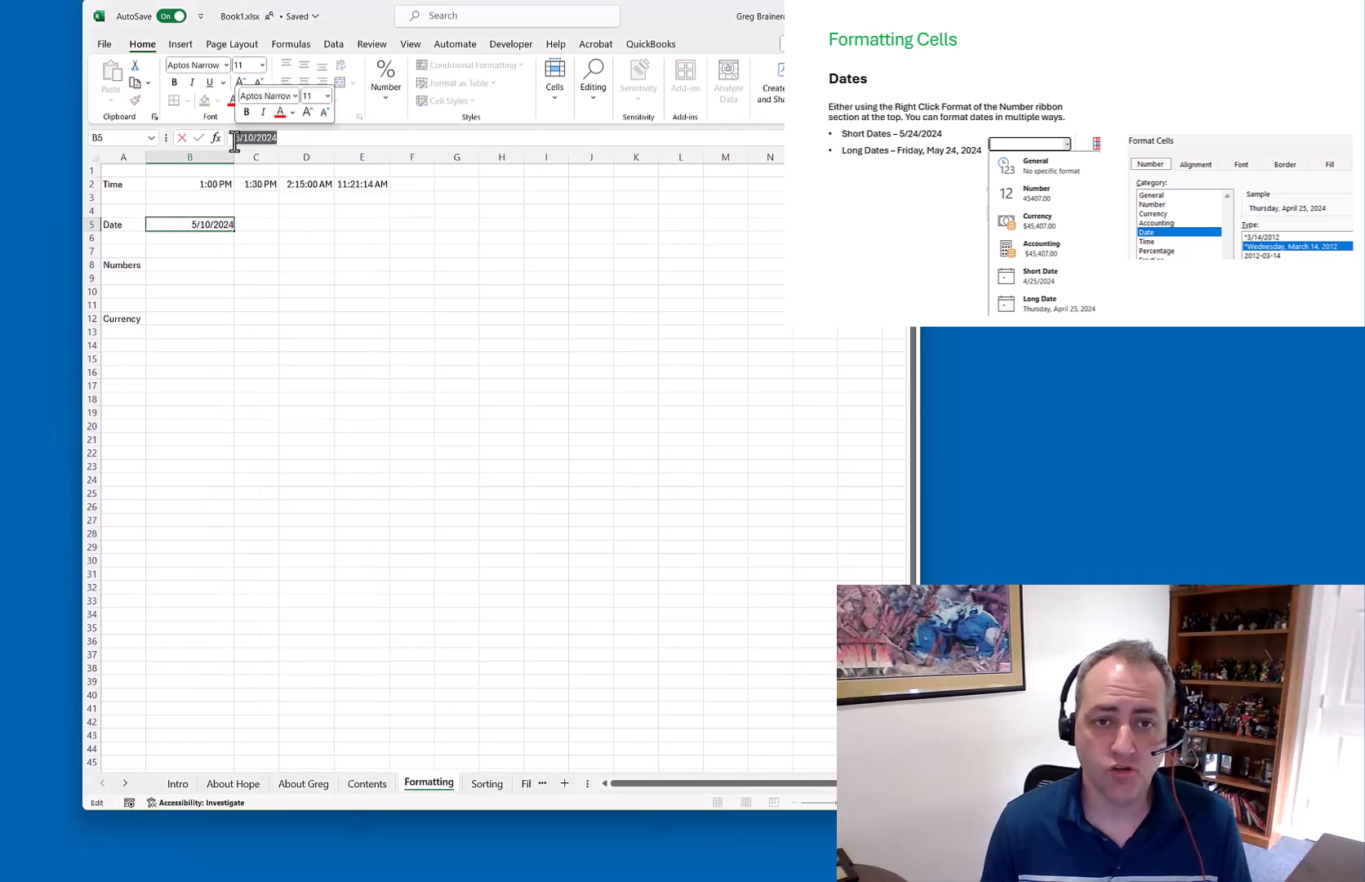
pyautogui.click(225, 253)
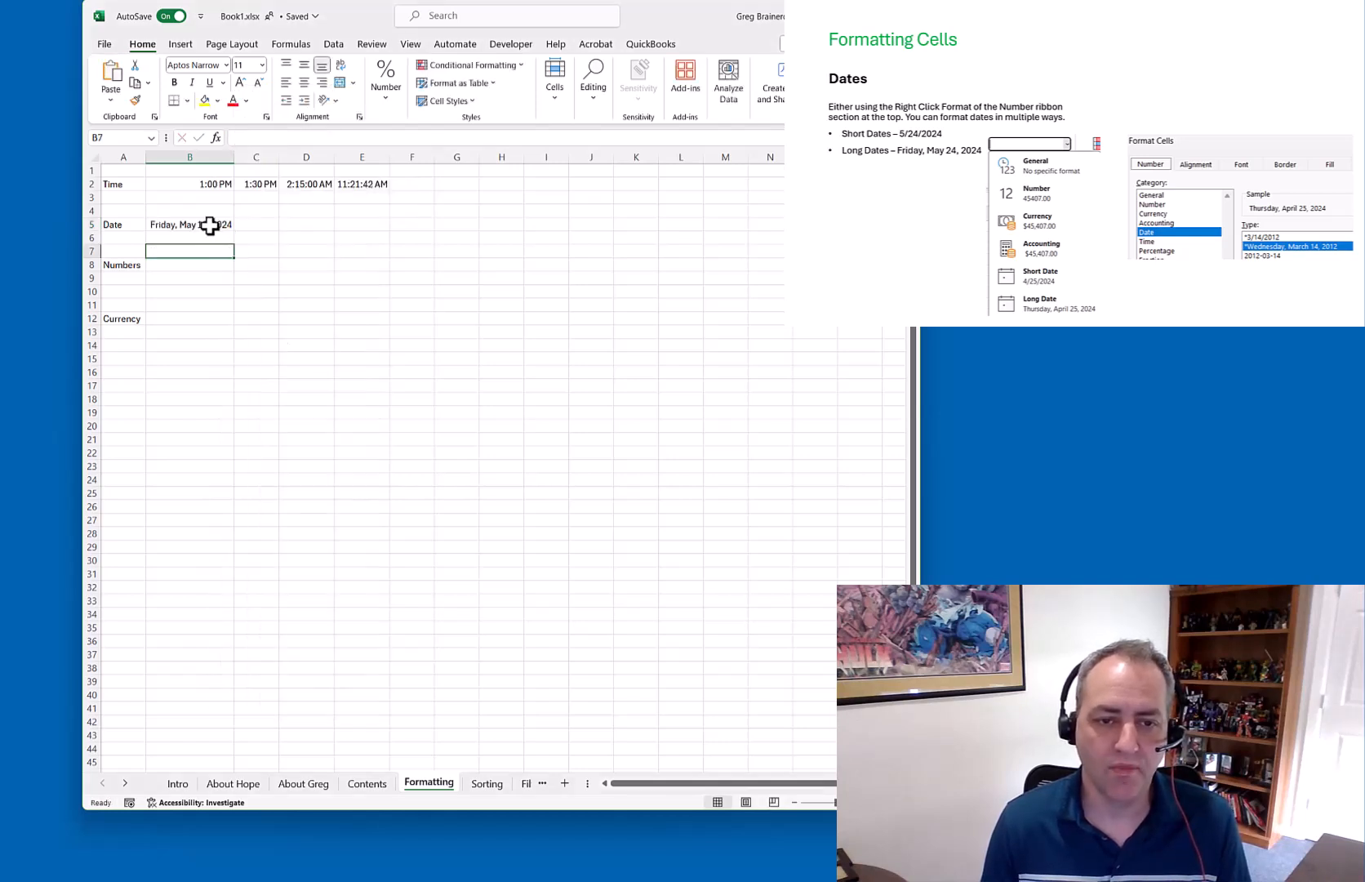
# Reformat B5 with the 3/14 month/day date style so it reads 5/10
pyautogui.rightClick(210, 226)
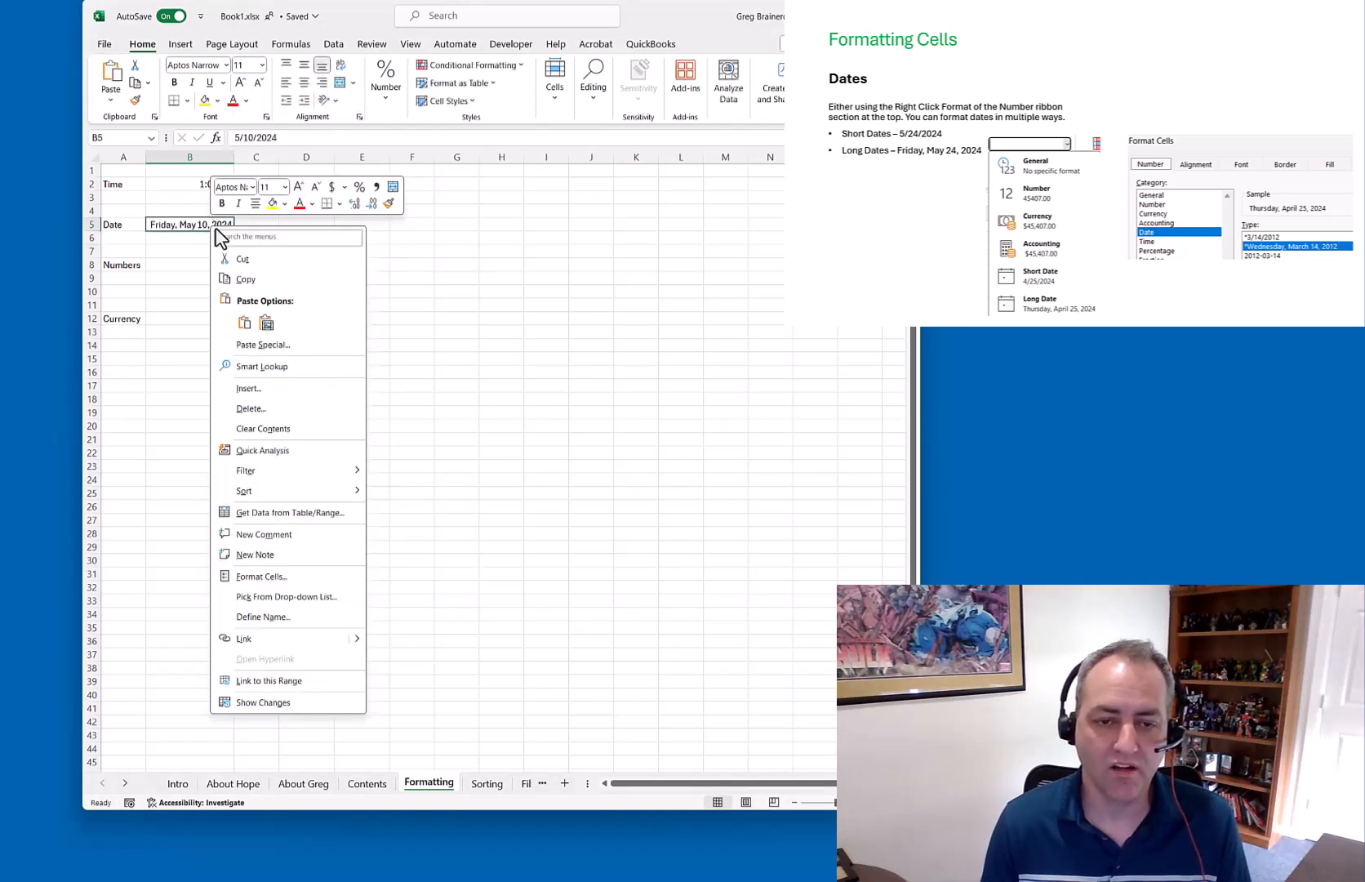
pyautogui.click(280, 575)
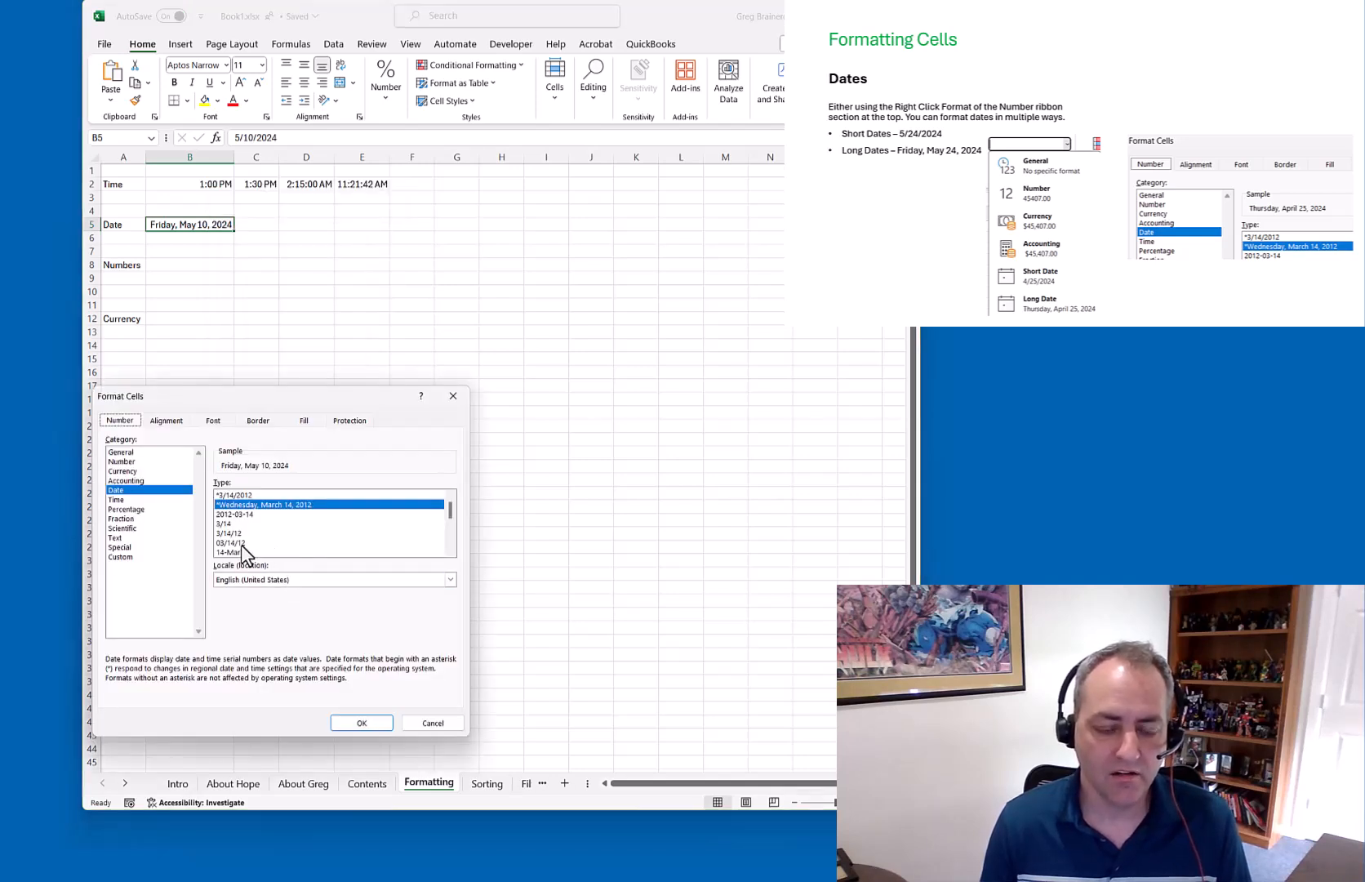
pyautogui.click(228, 524)
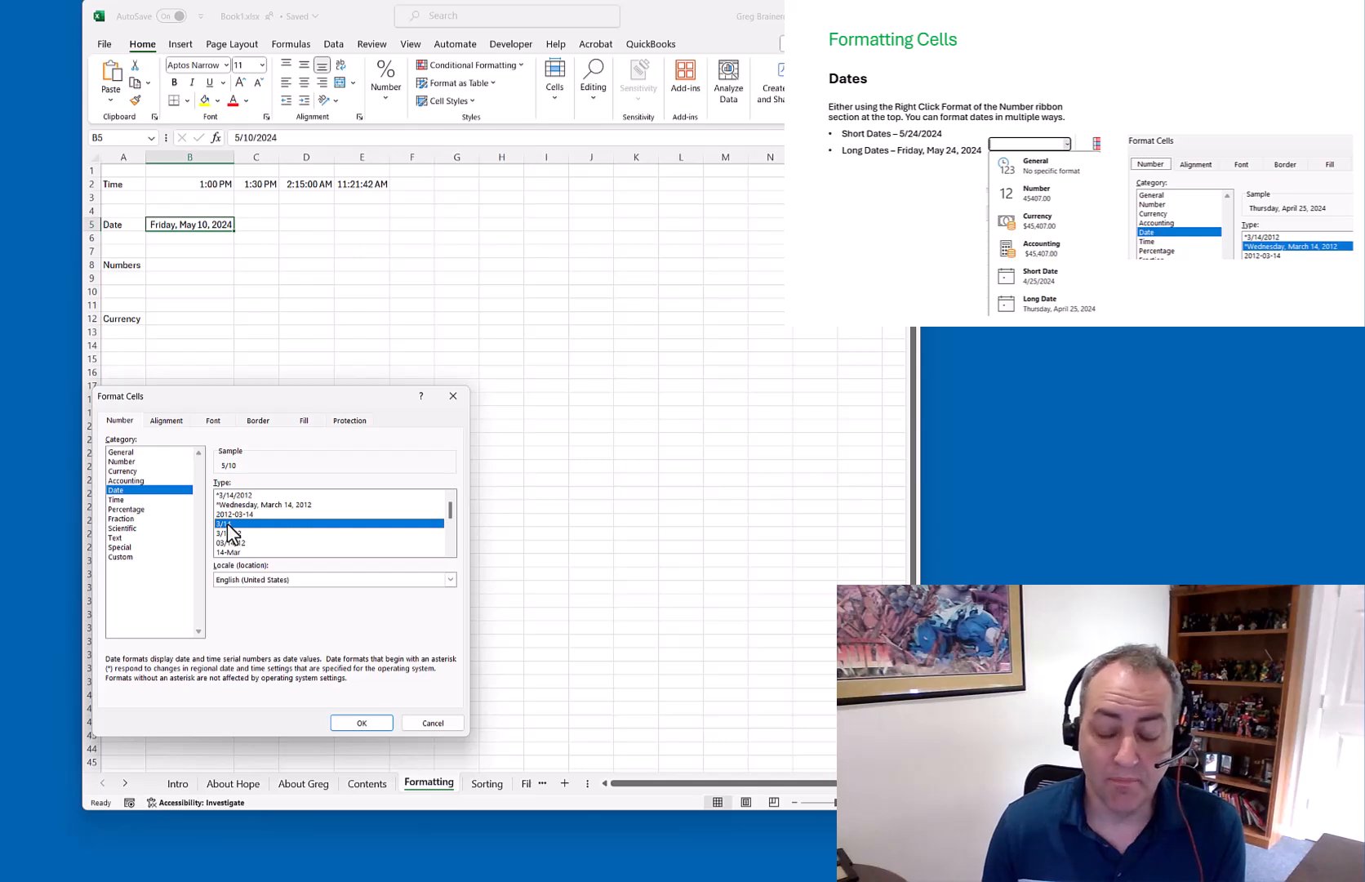
pyautogui.click(365, 723)
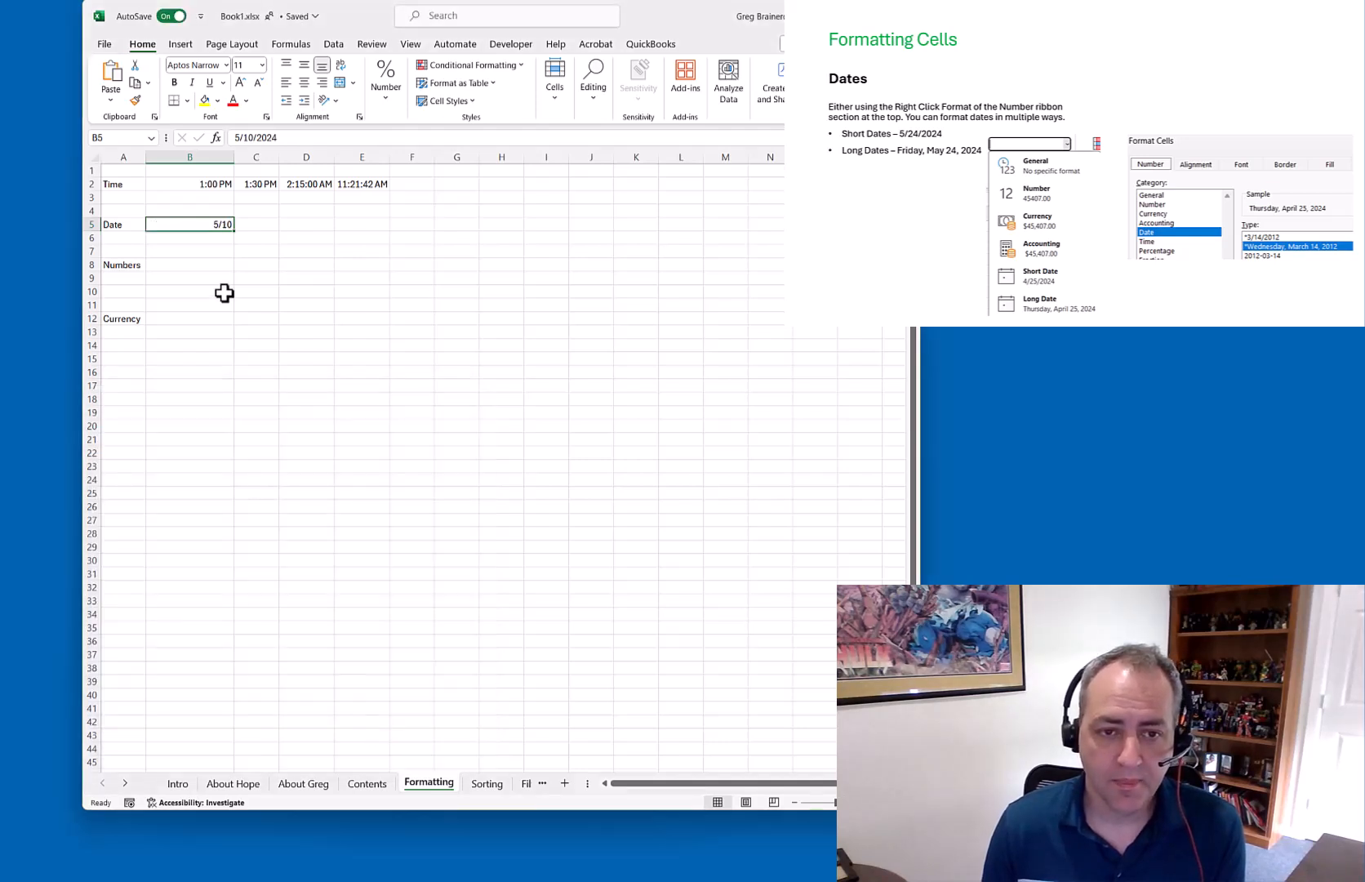
# Format B5 with the two-digit 03/14/12 date style
pyautogui.rightClick(220, 228)
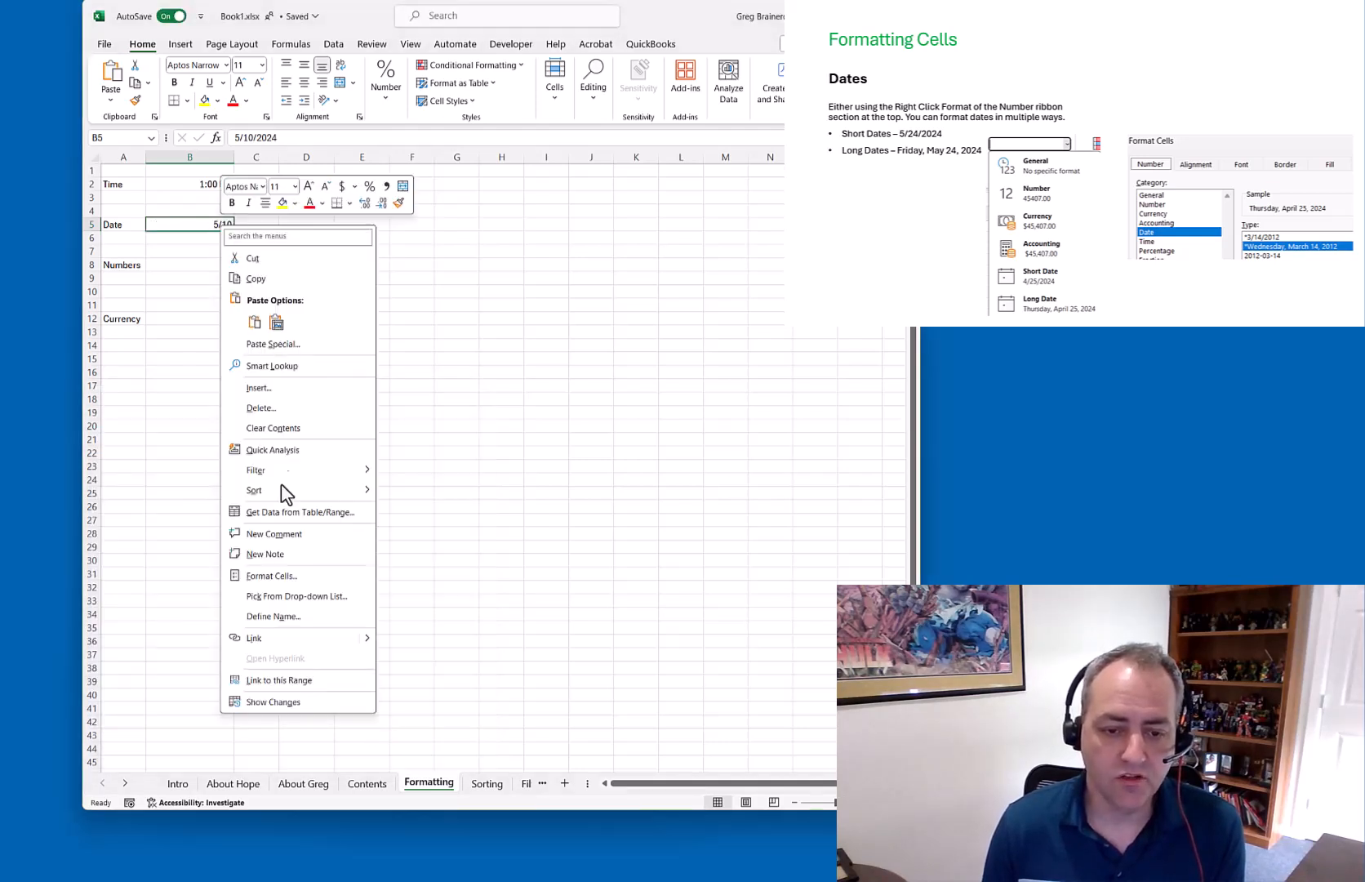
pyautogui.click(272, 575)
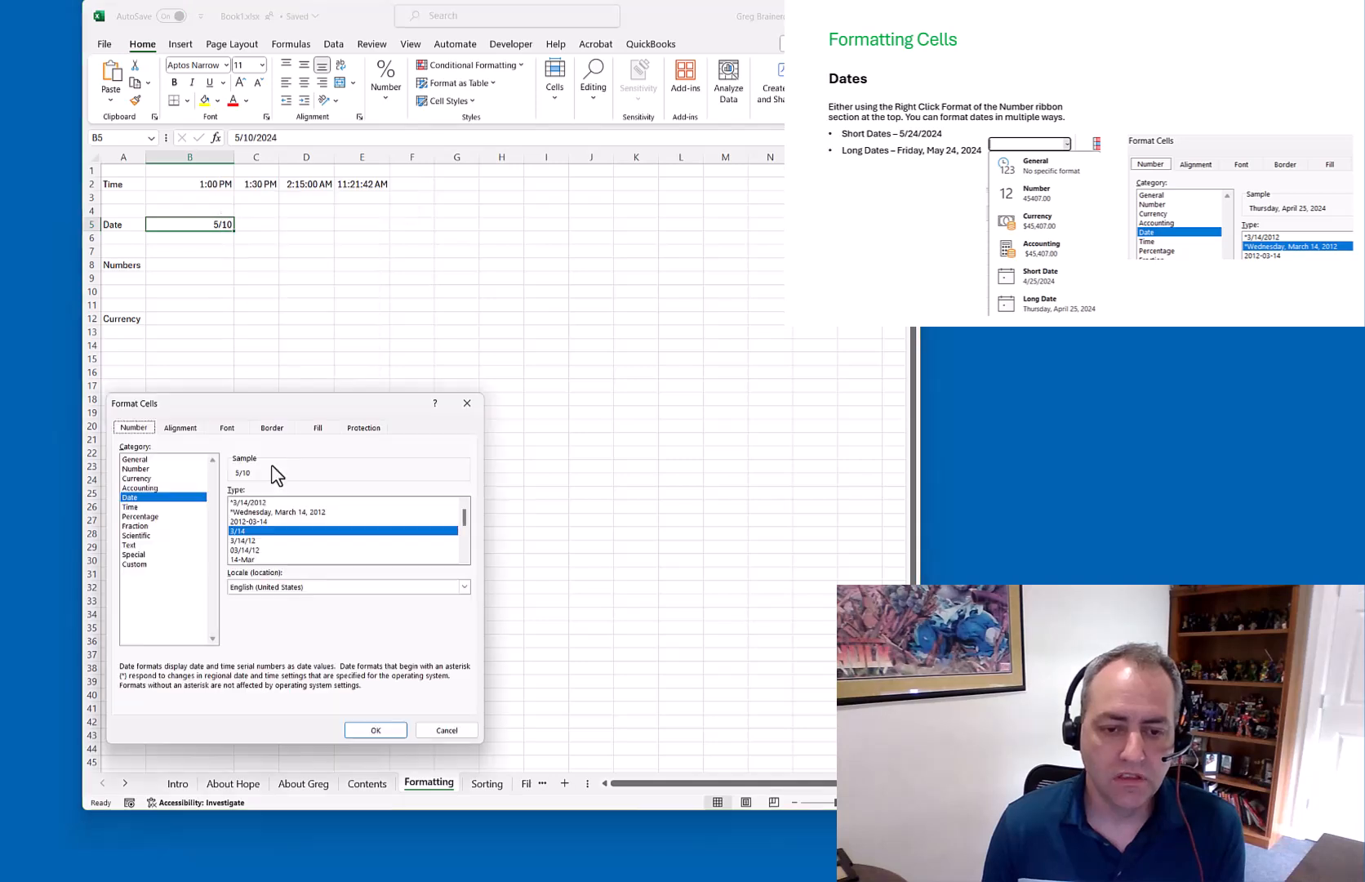
pyautogui.click(254, 550)
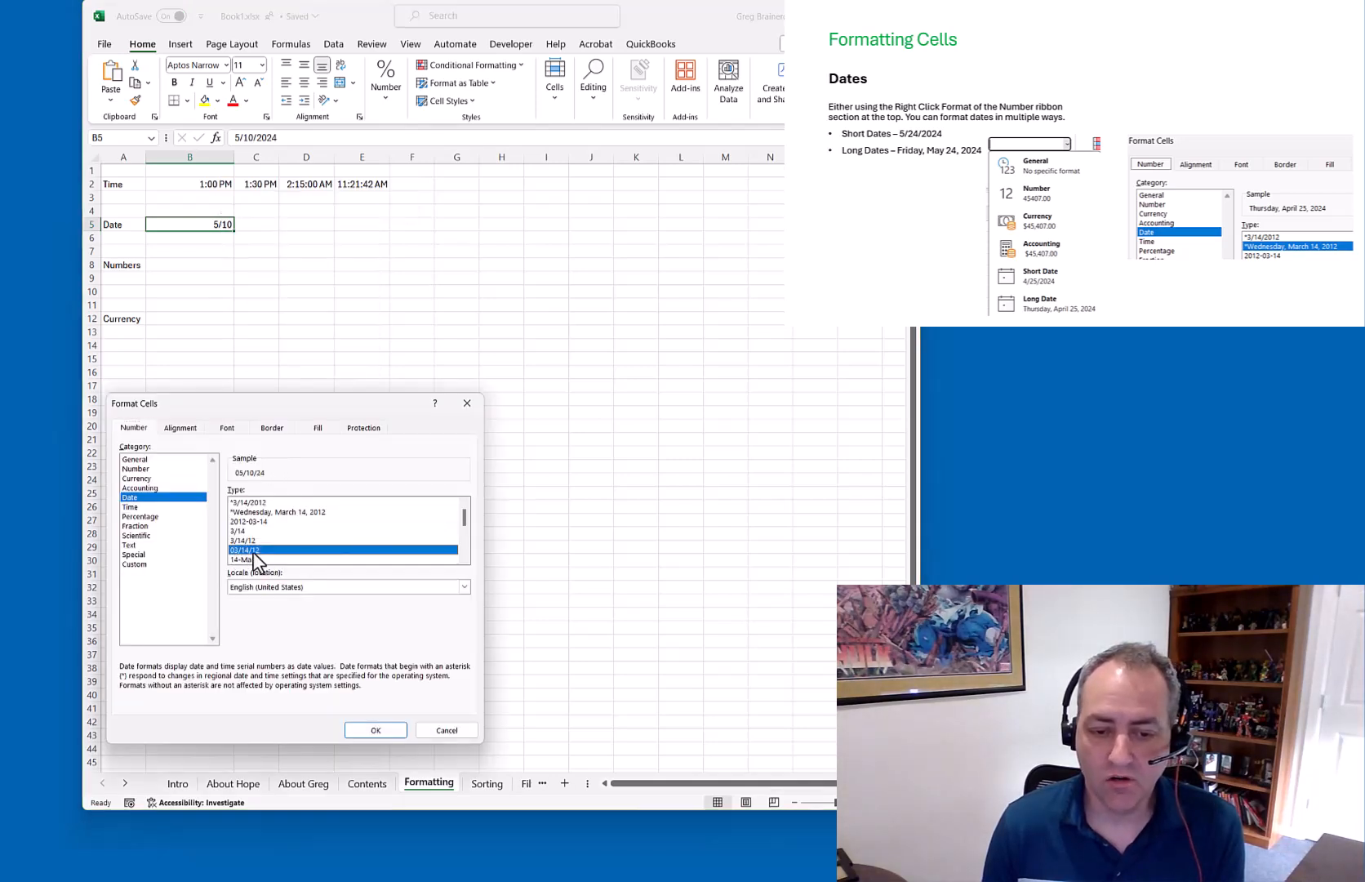
pyautogui.click(378, 732)
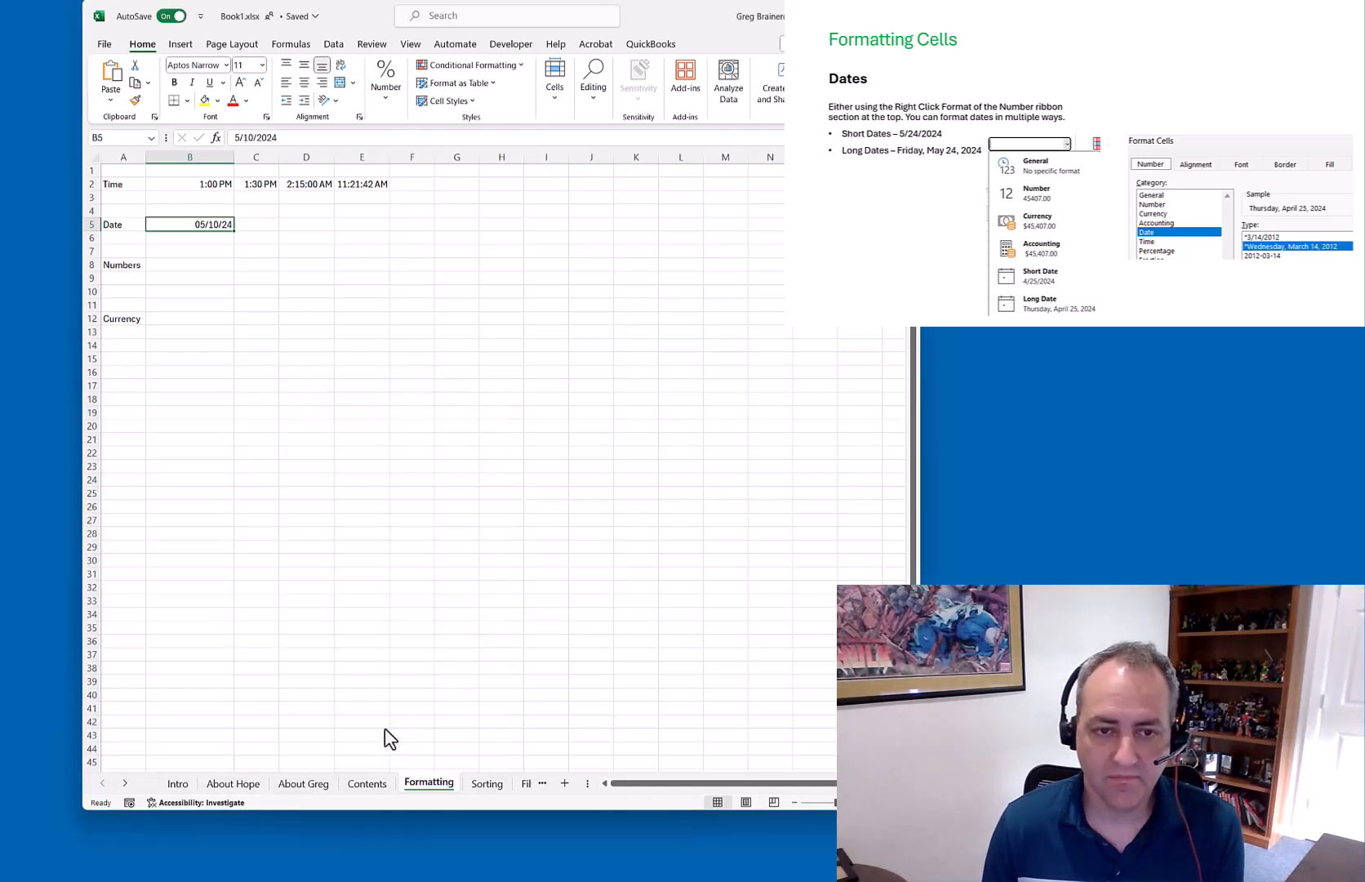
# Reformat B5 with the March 14, 2012 style so it reads May 10, 2024
pyautogui.rightClick(206, 225)
pyautogui.click(268, 574)
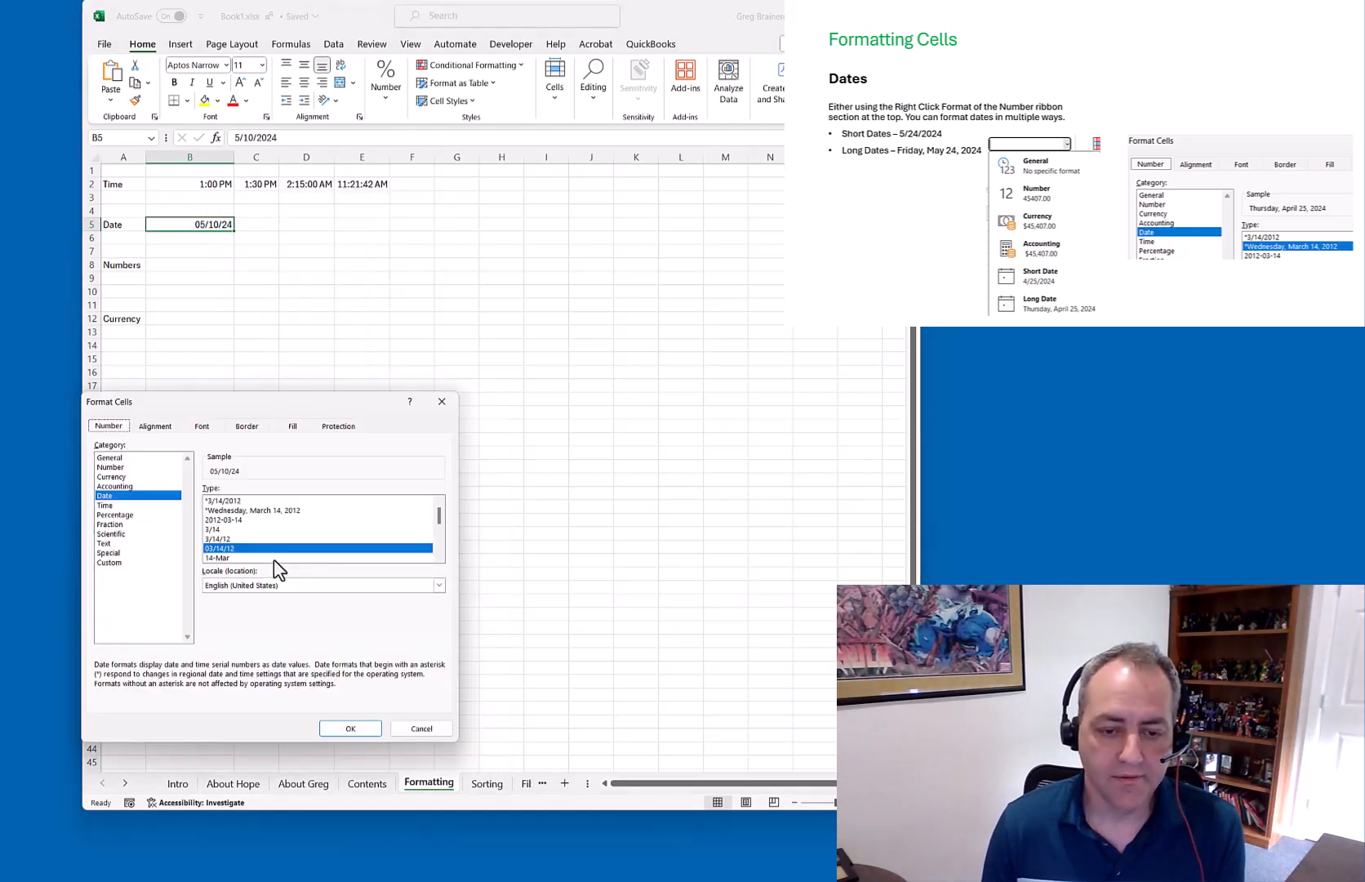
pyautogui.scroll(-2, 441, 561)
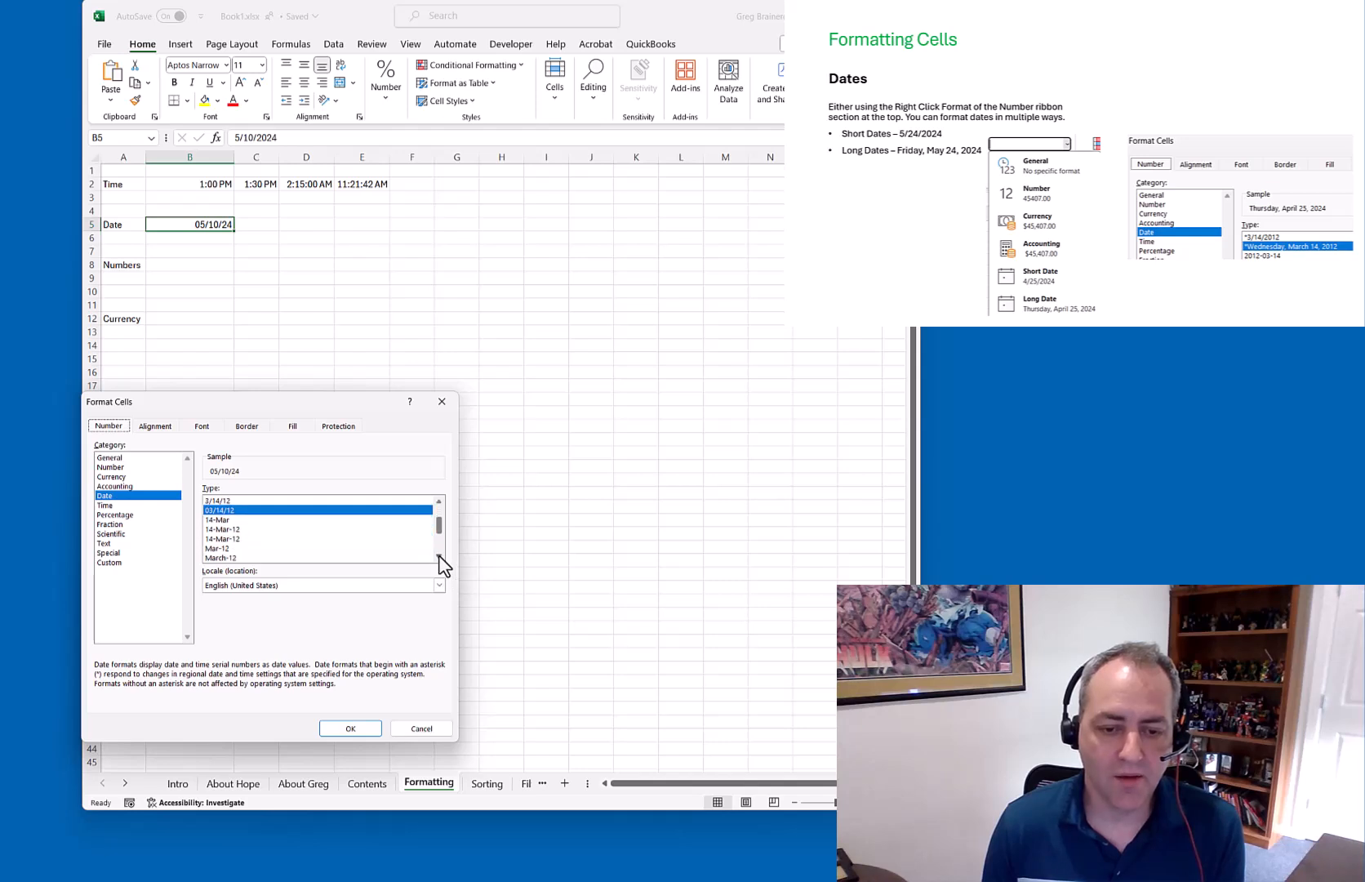
pyautogui.click(439, 558)
pyautogui.click(249, 540)
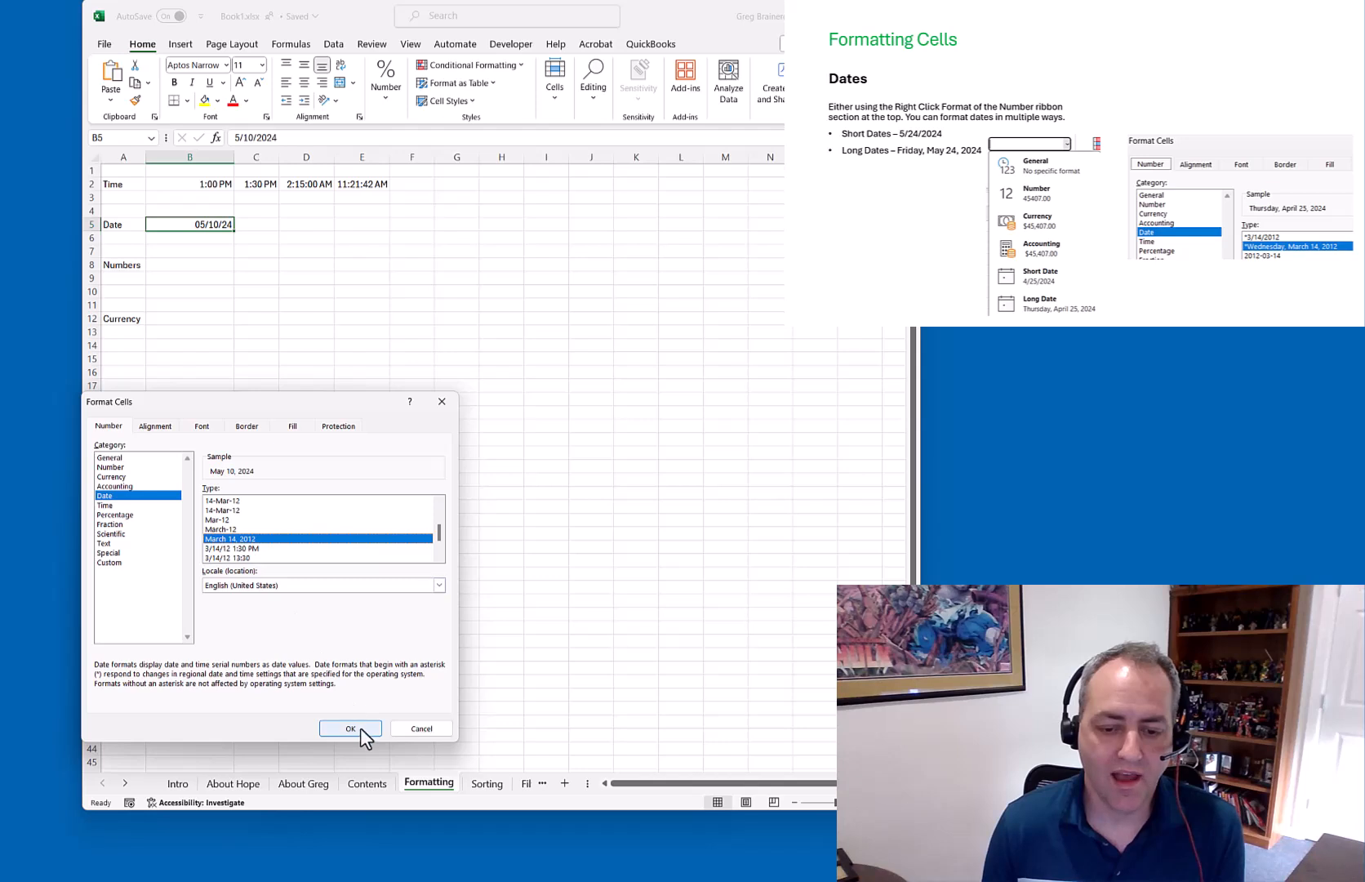
pyautogui.click(350, 728)
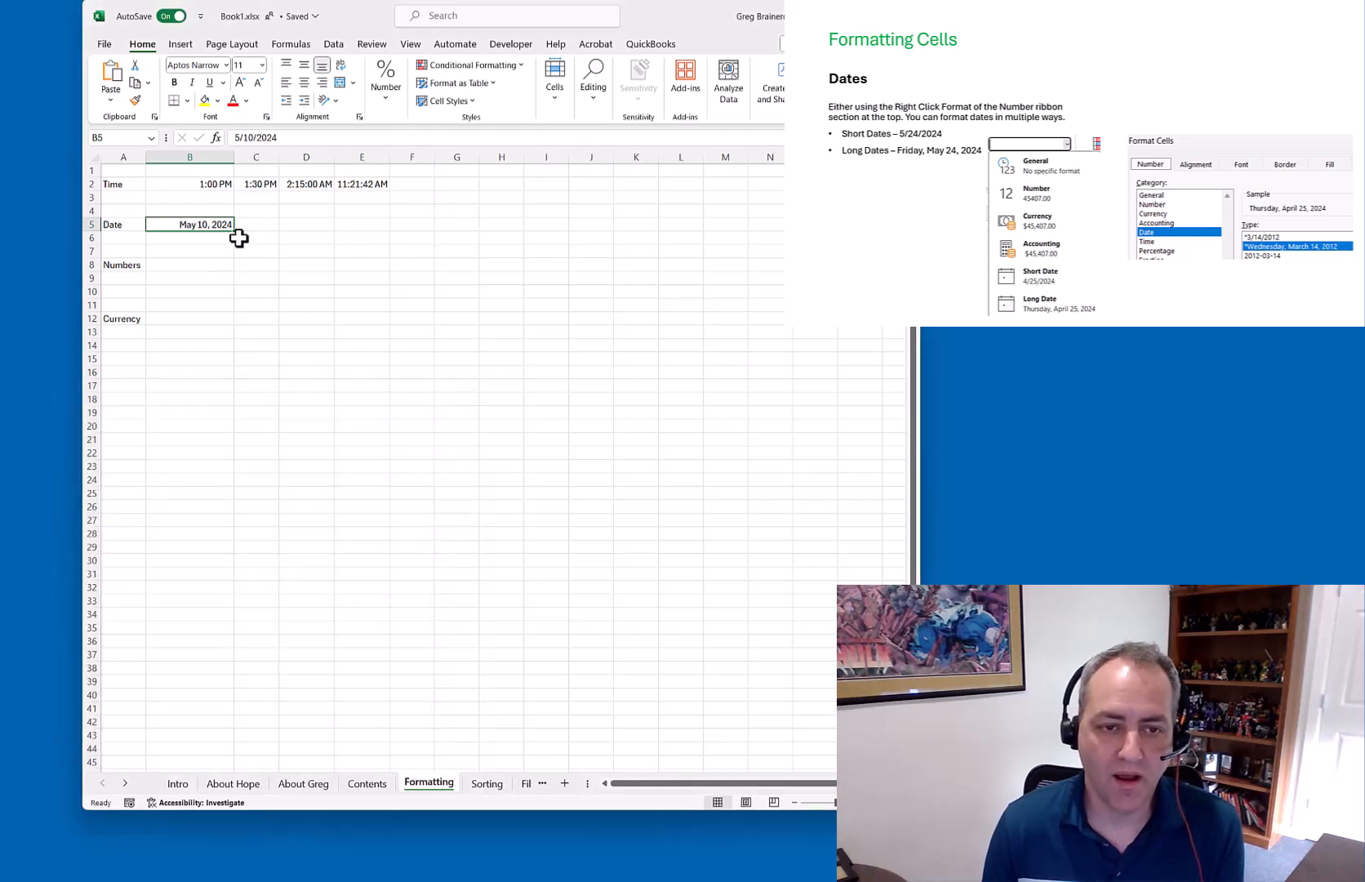
pyautogui.click(210, 265)
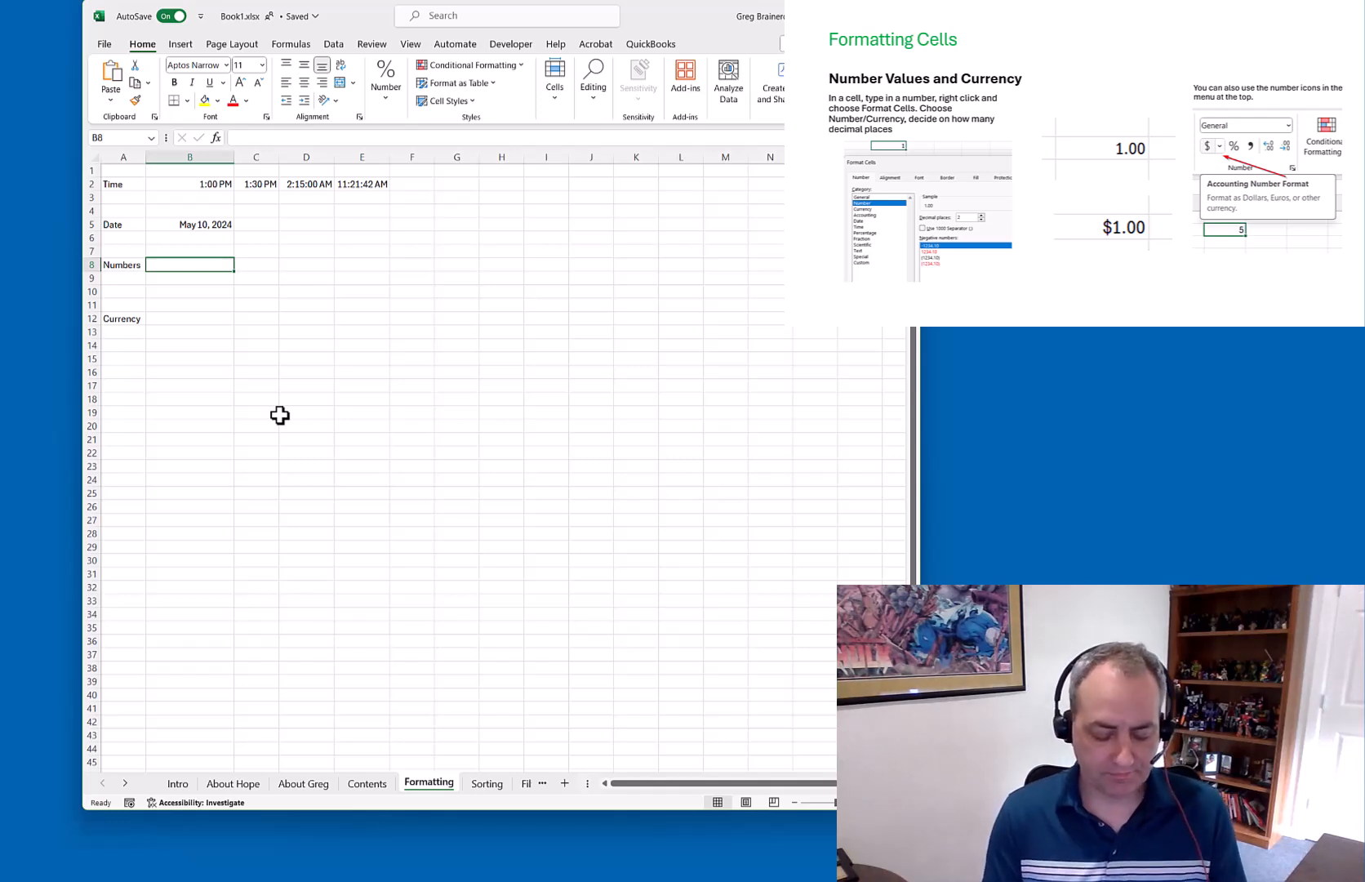
# Enter the value 1 in the Numbers cell B8
pyautogui.write('1')
pyautogui.press('Return')
pyautogui.press('Up')
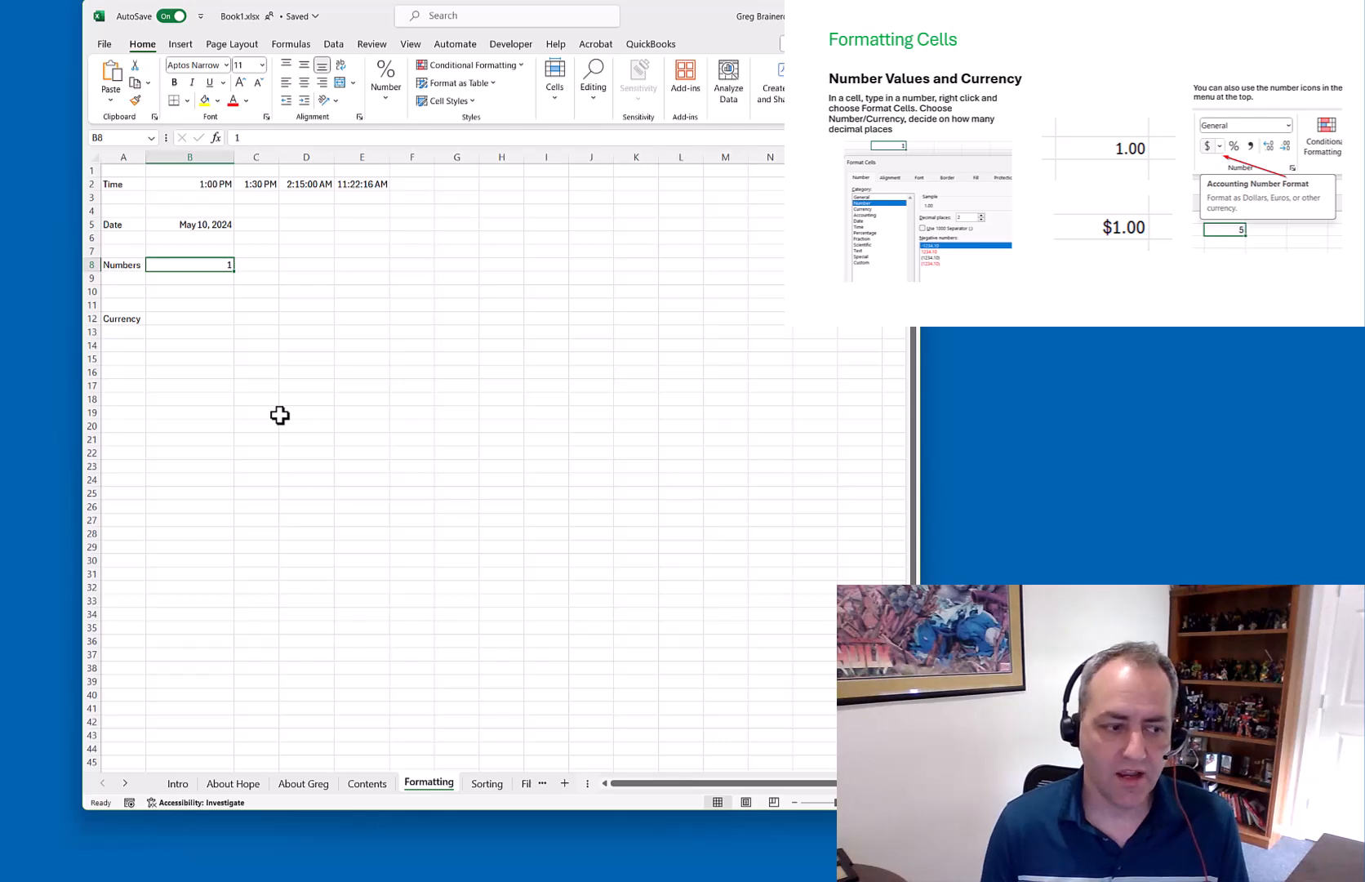
pyautogui.hotkey('alt', 'Tab')
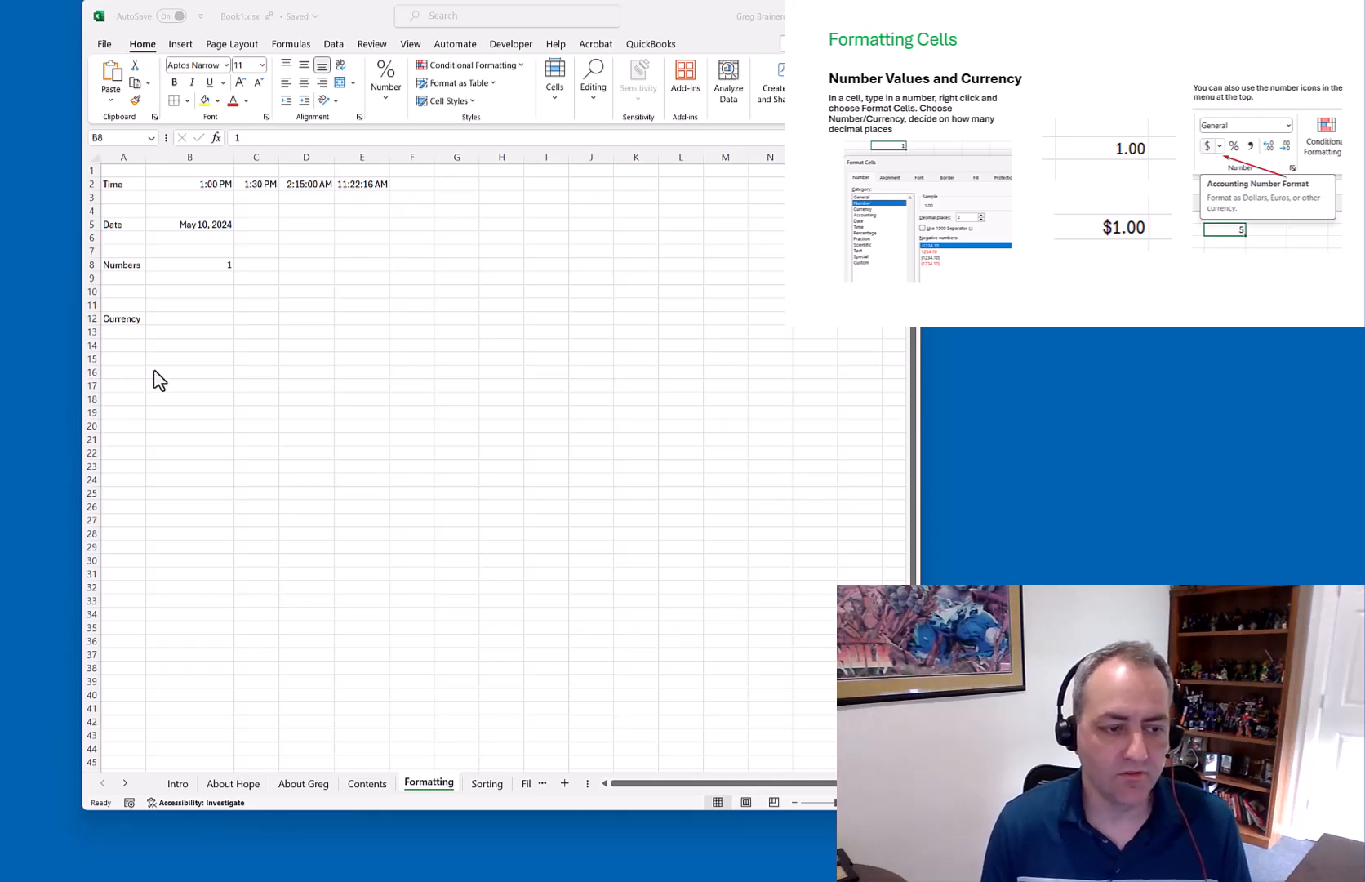
pyautogui.click(219, 267)
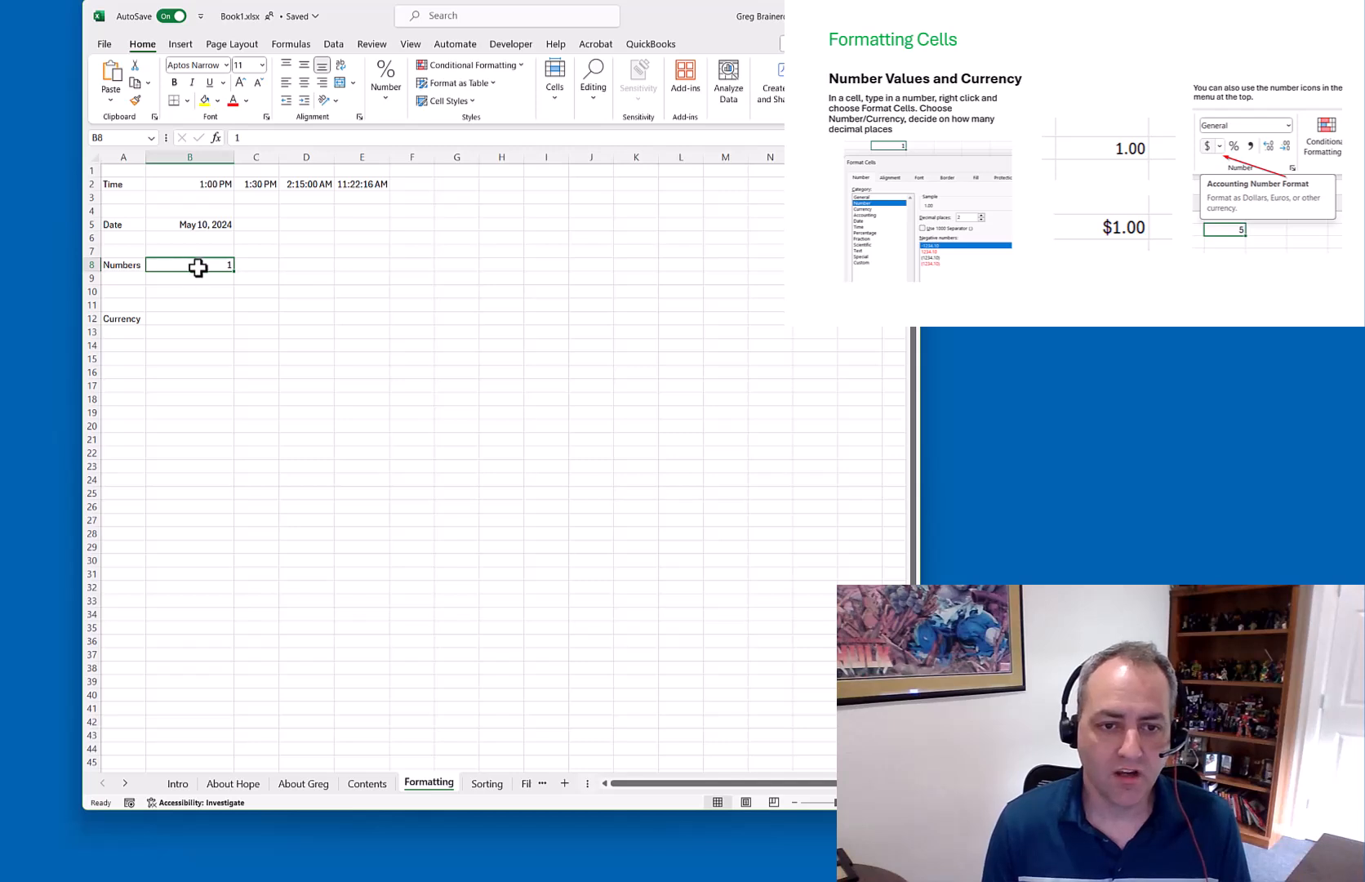
# Format B8 as Number with 2 decimals, 1000 separator and red (1,234.10) negatives
pyautogui.rightClick(219, 267)
pyautogui.click(255, 617)
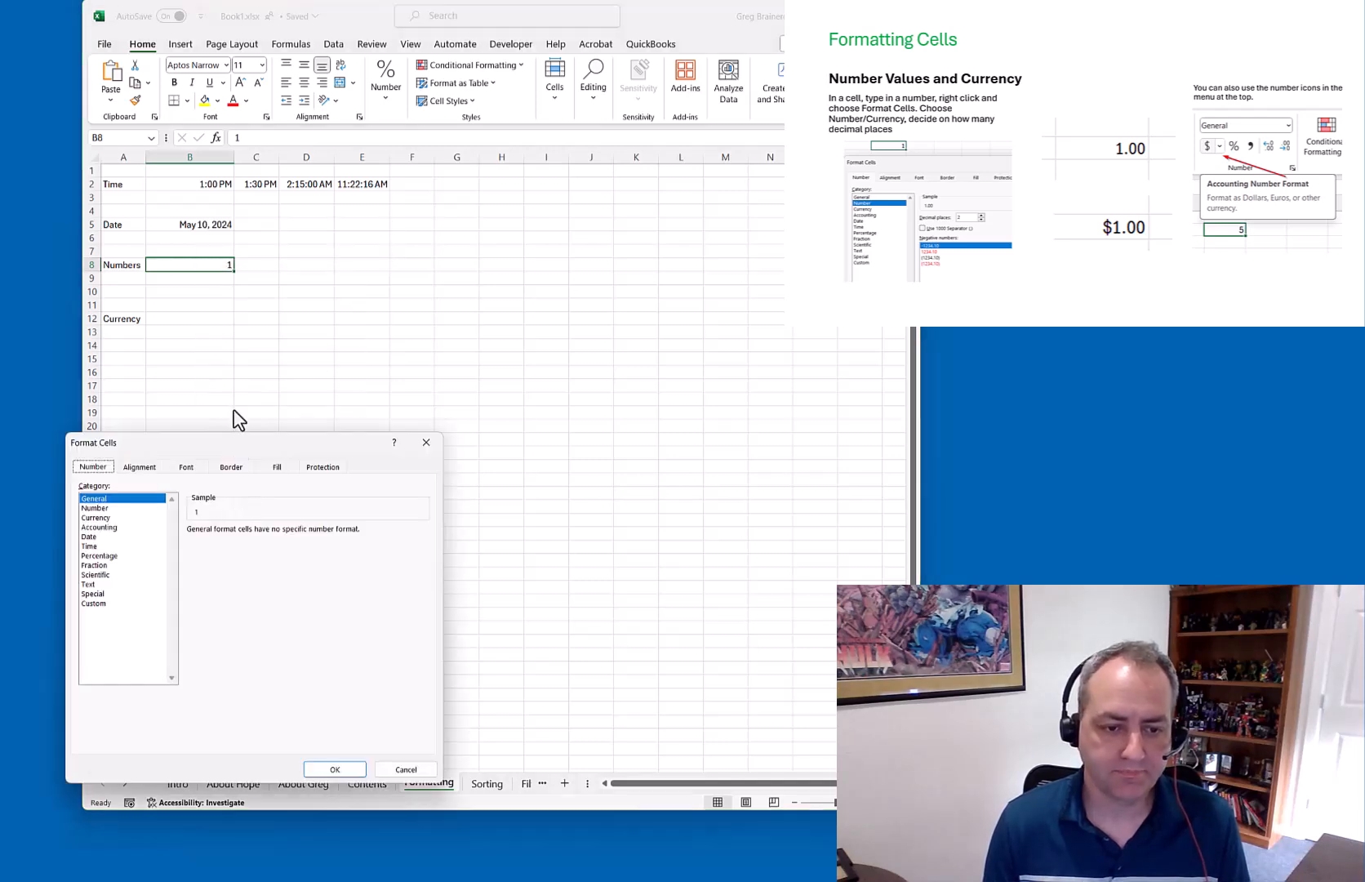
pyautogui.moveTo(174, 451); pyautogui.dragTo(270, 287)
pyautogui.click(182, 343)
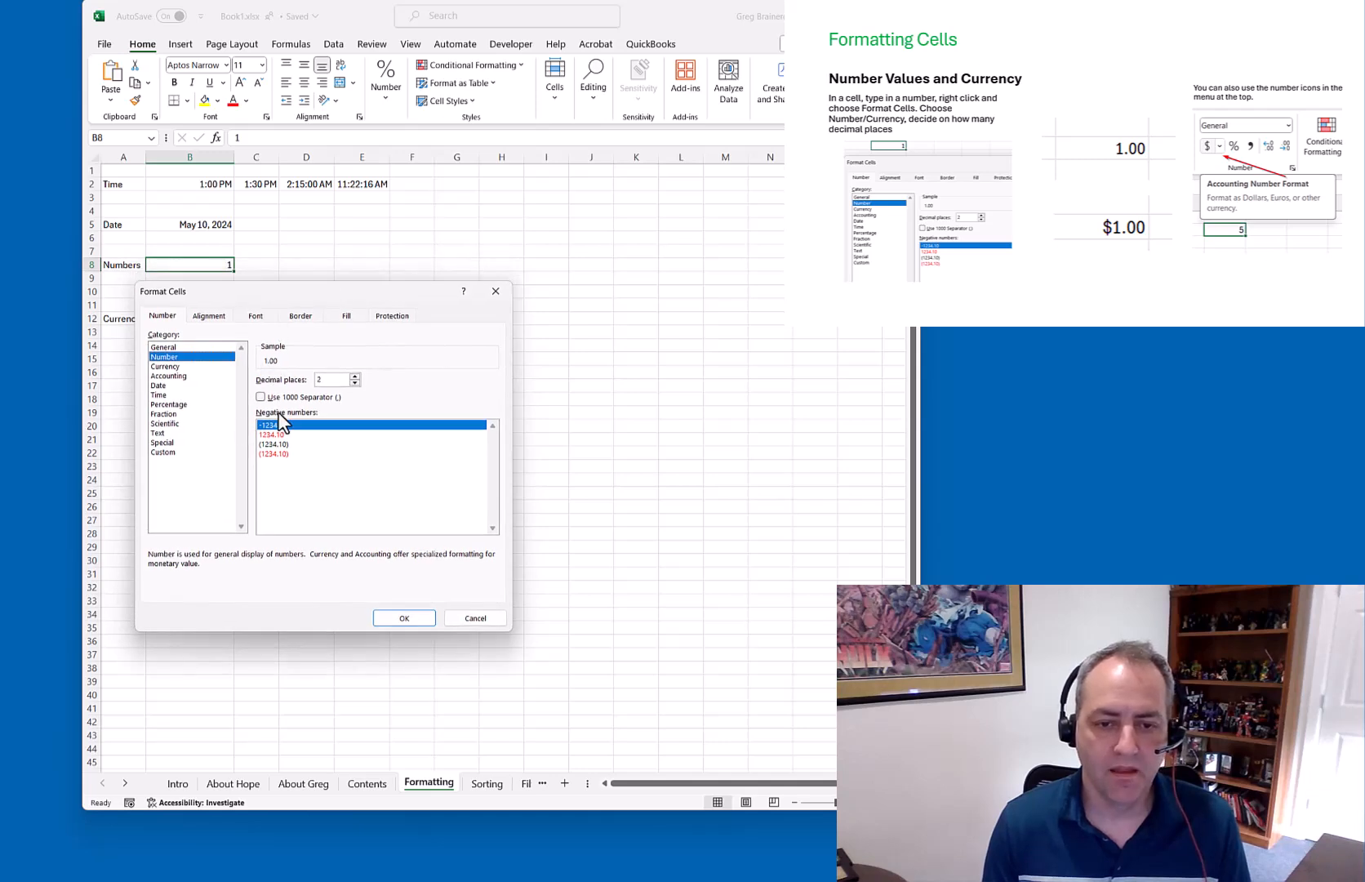
pyautogui.doubleClick(318, 379)
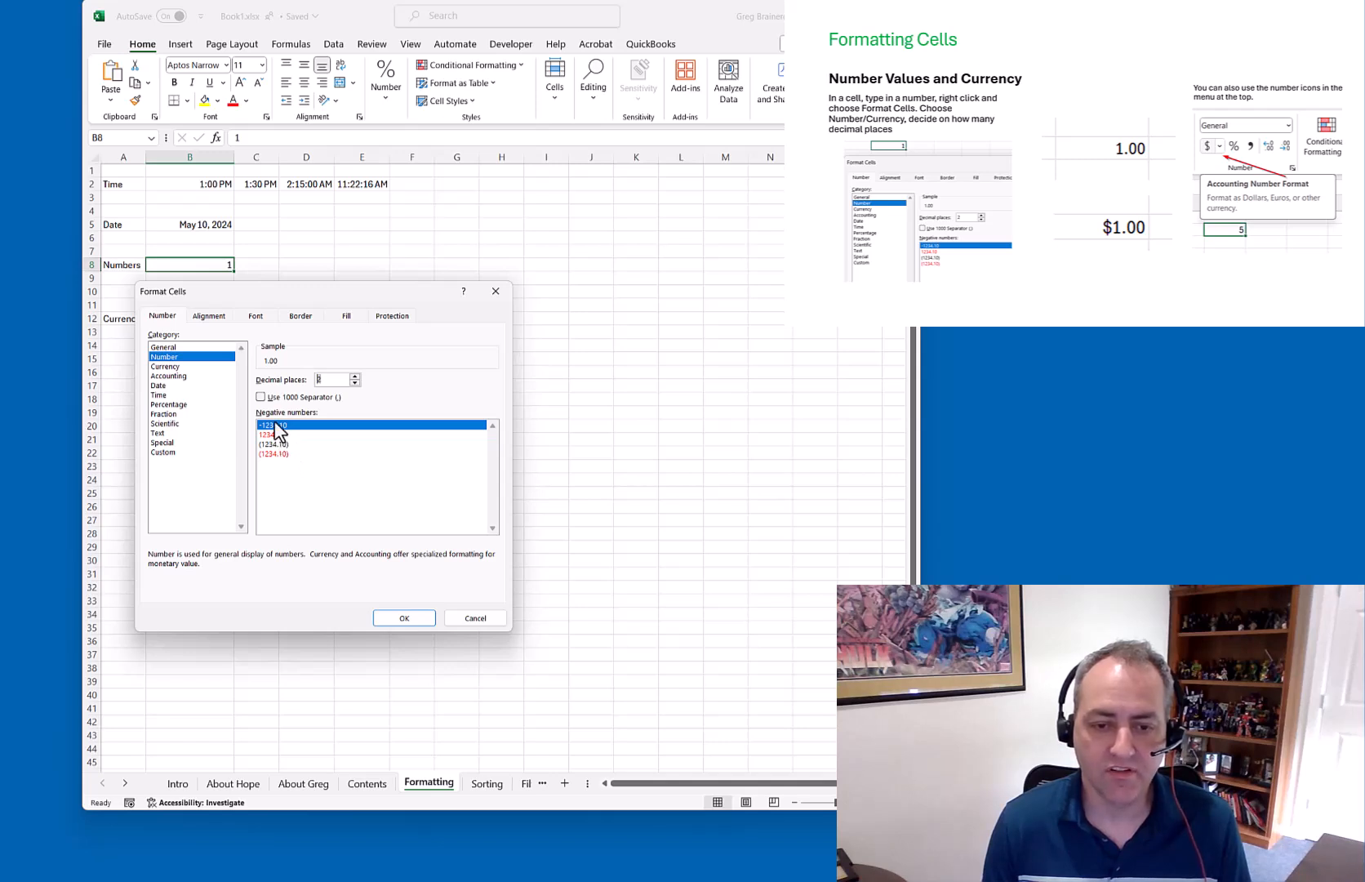
pyautogui.click(262, 398)
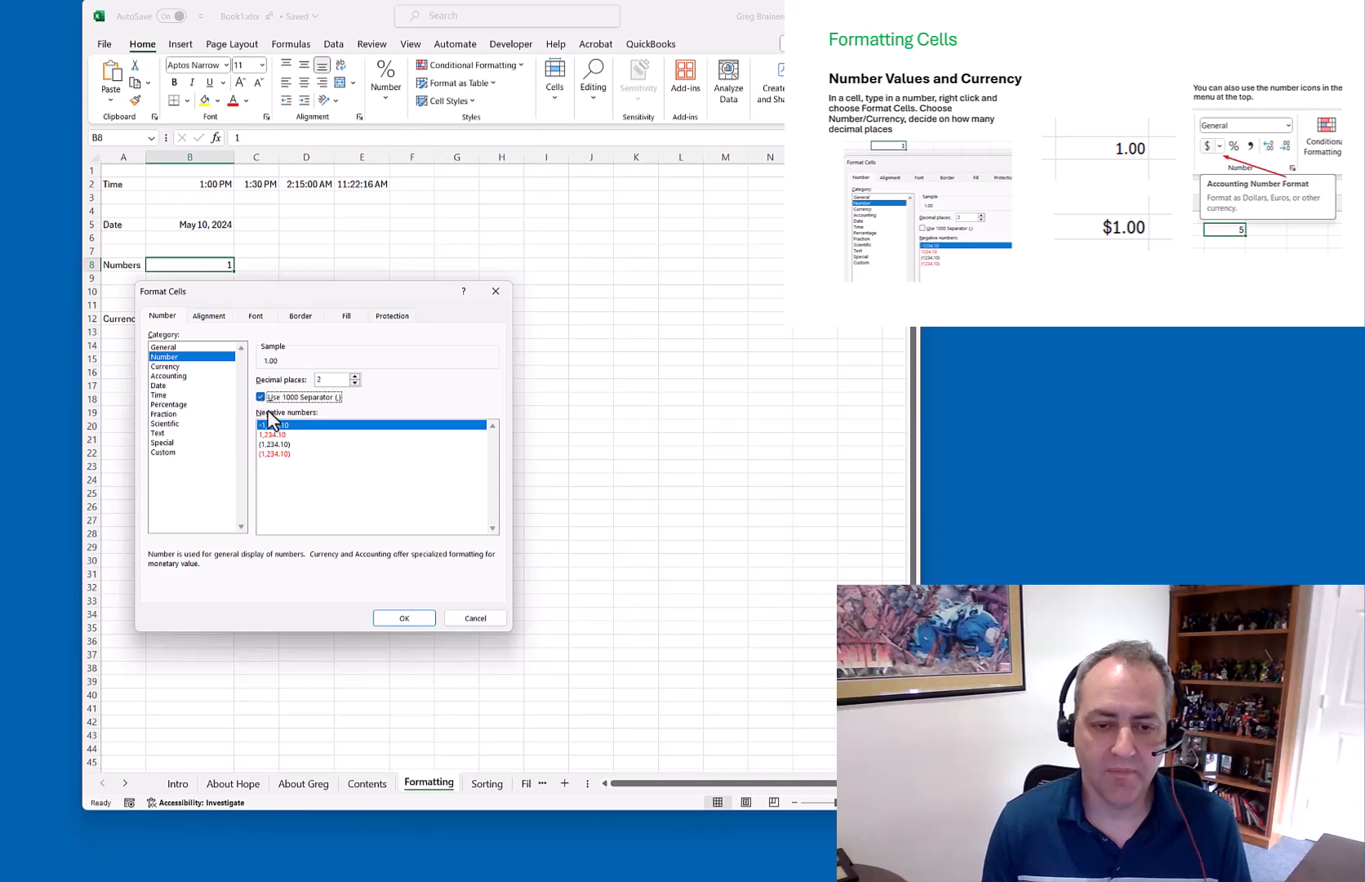
pyautogui.click(278, 454)
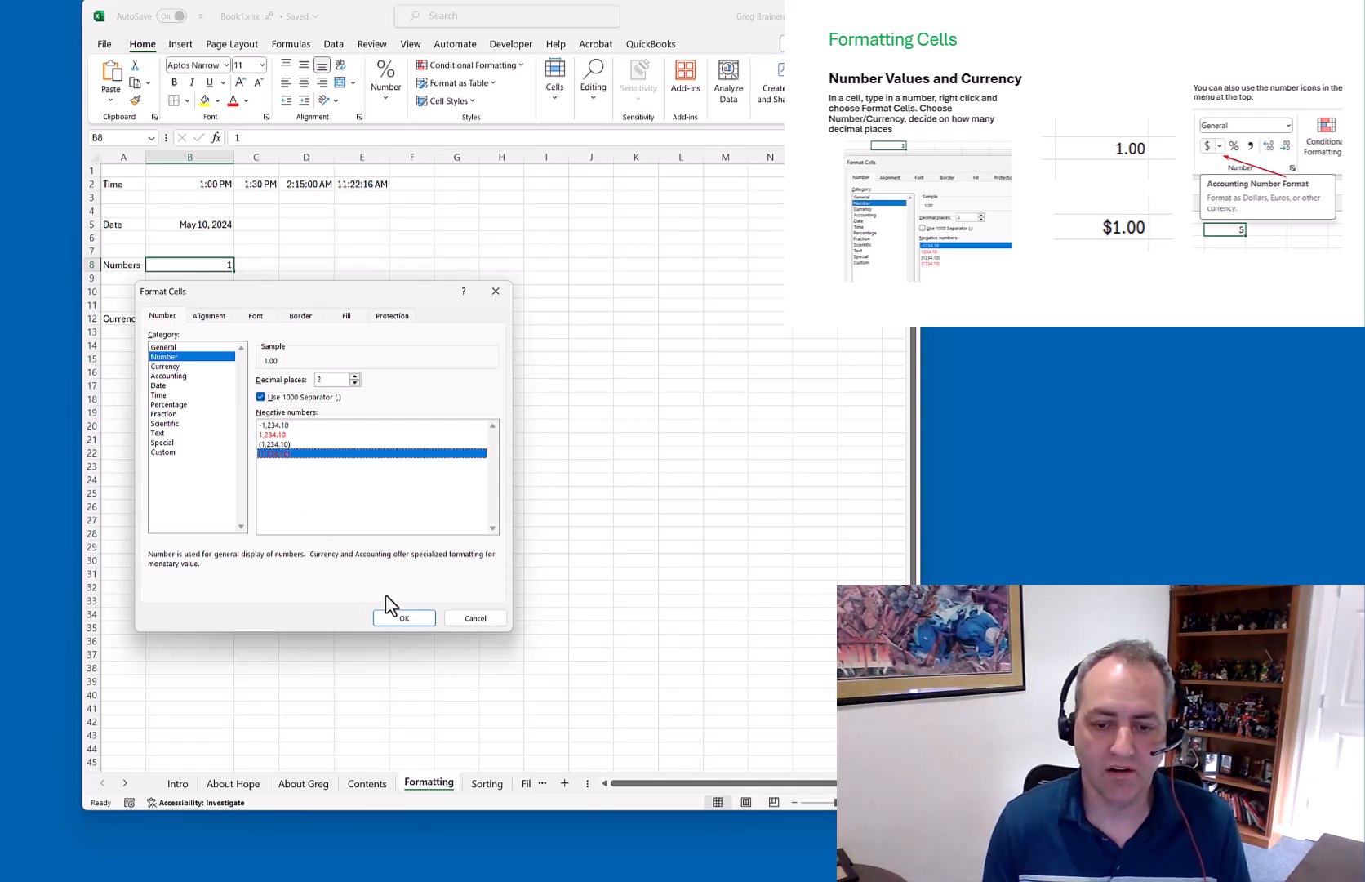
pyautogui.click(405, 618)
# Enter 1.5 and then -1.5 in B8, which shows red (1.50)
pyautogui.click(280, 345)
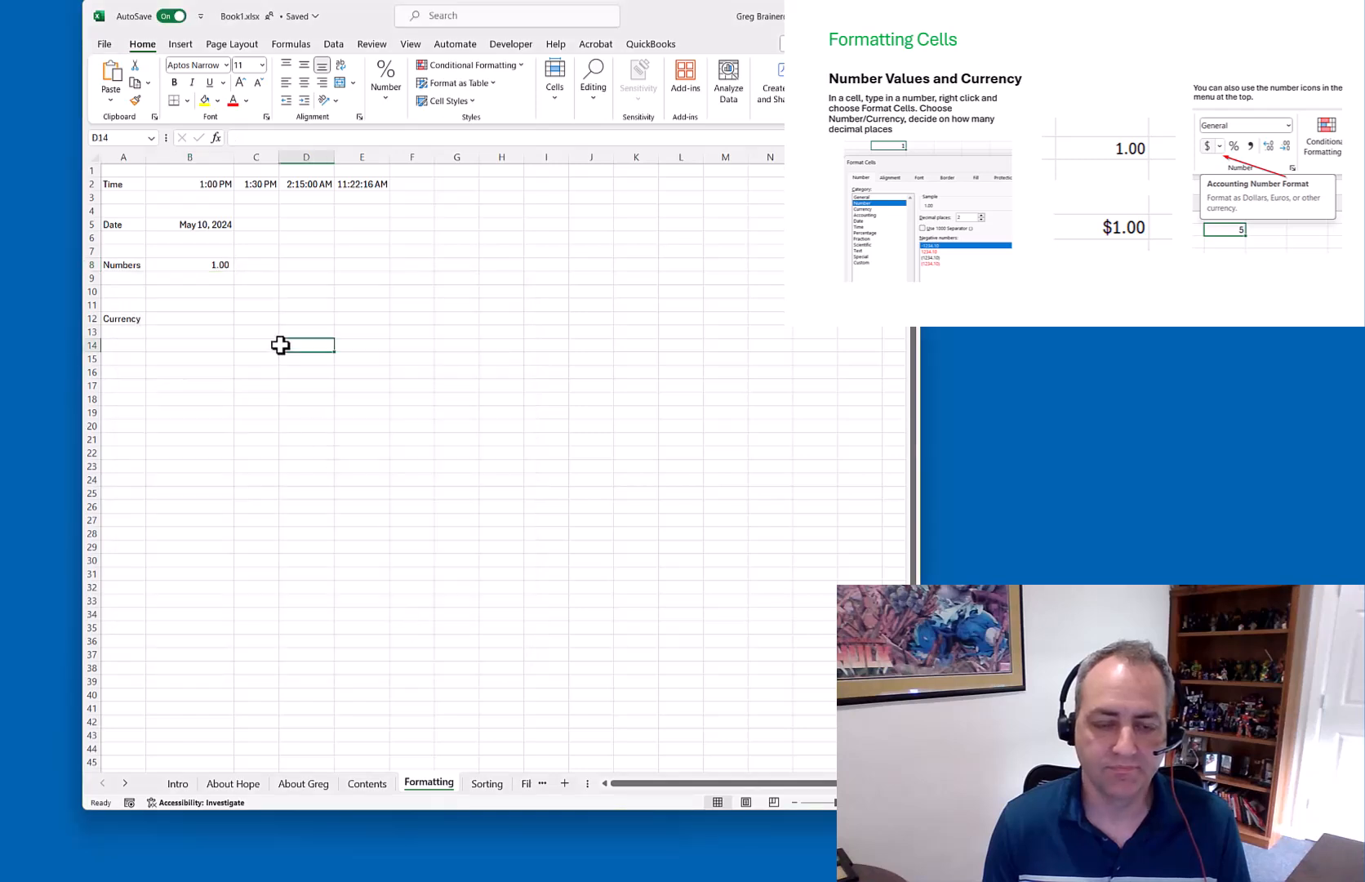
pyautogui.click(210, 267)
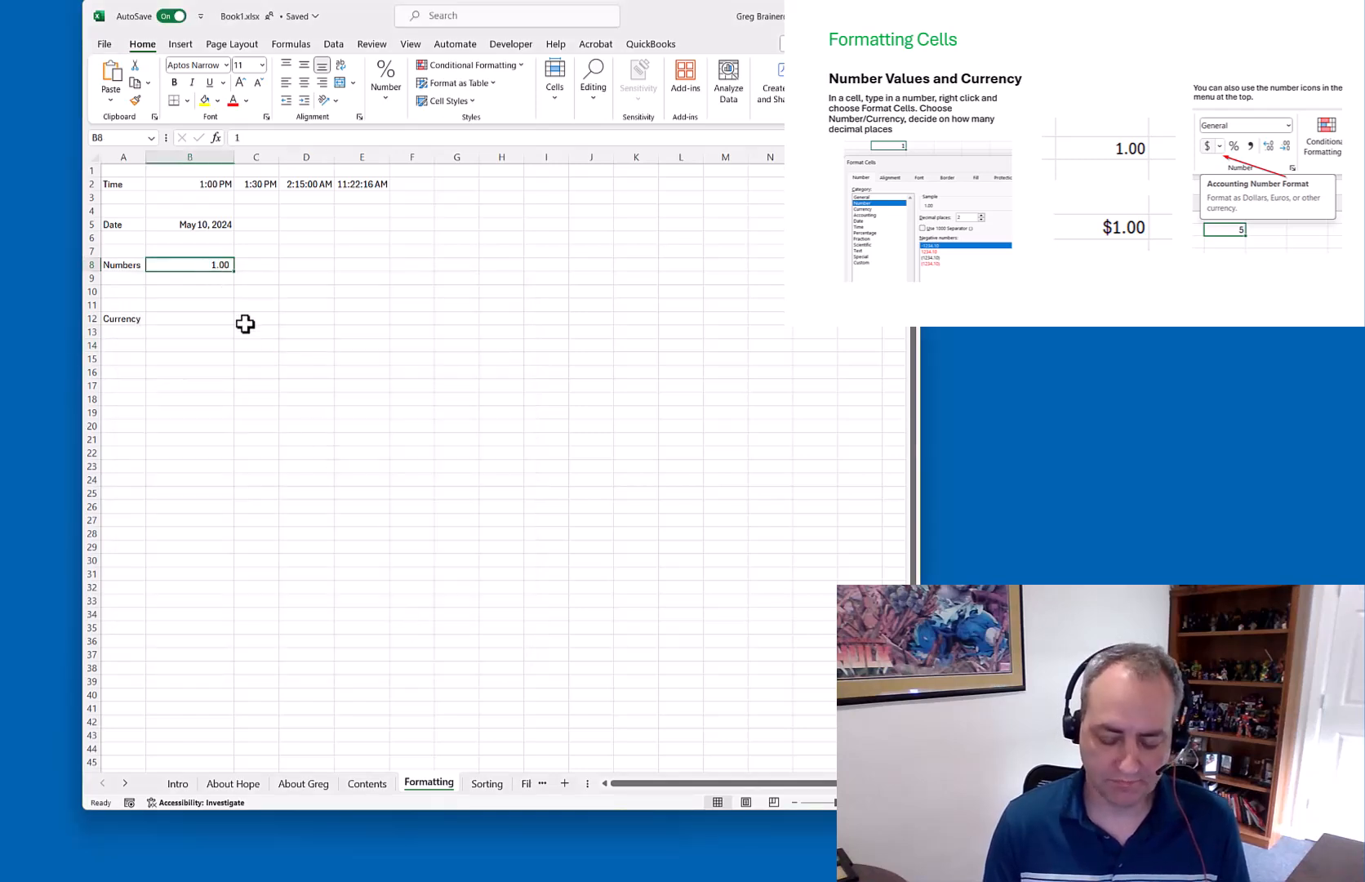
pyautogui.write('1.5')
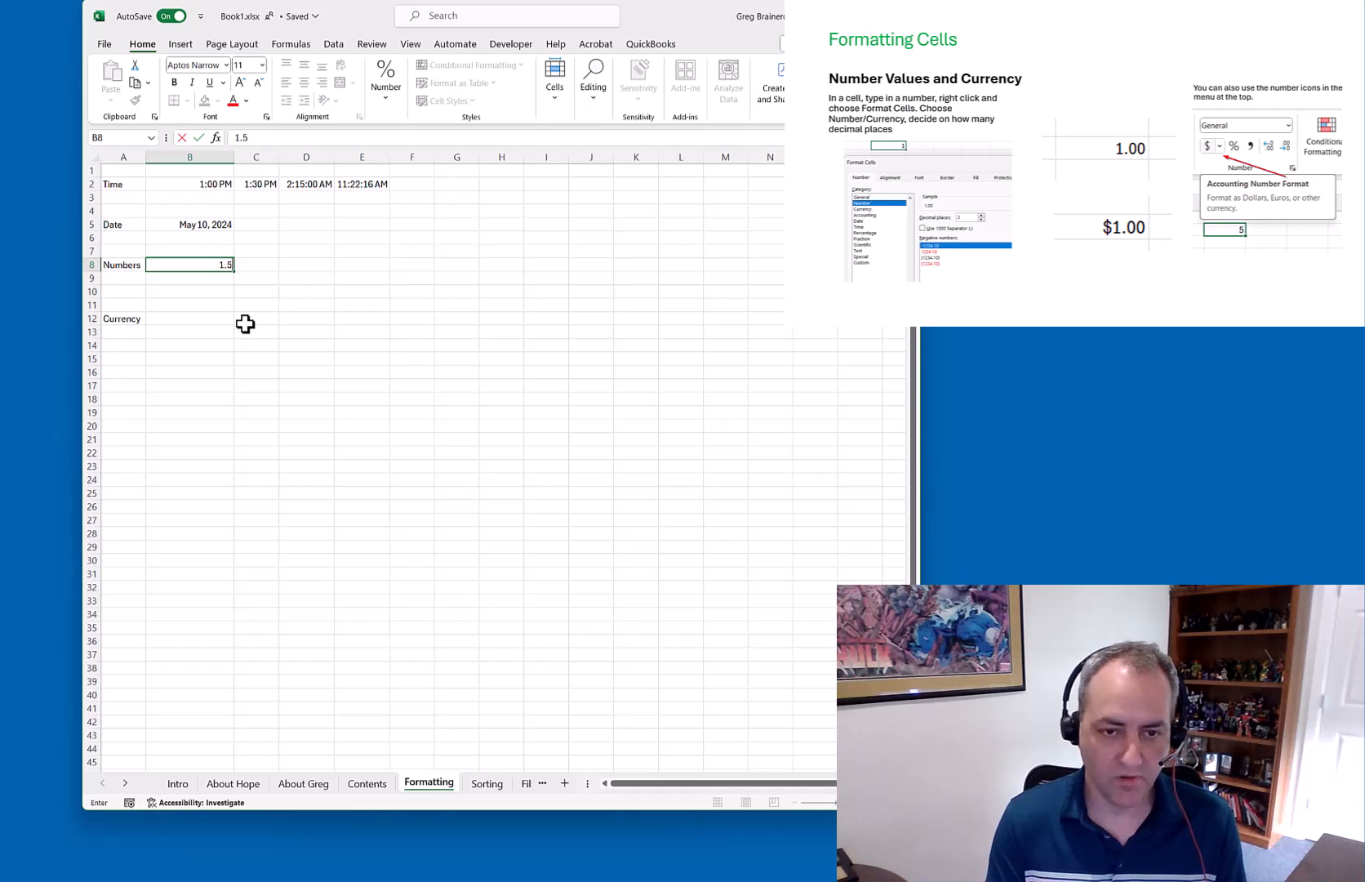
pyautogui.press('Return')
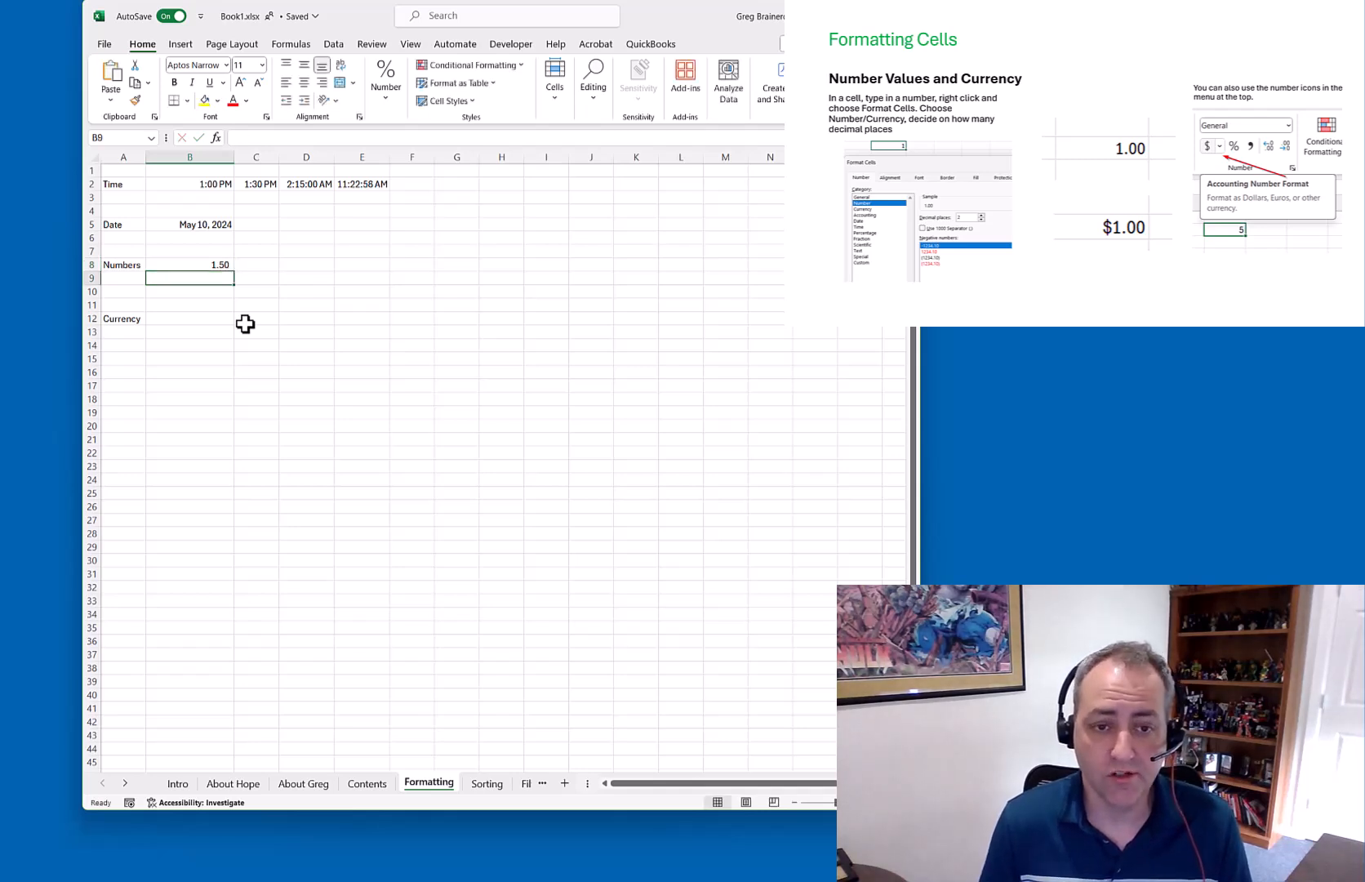
pyautogui.press('Up')
pyautogui.write('-1.5')
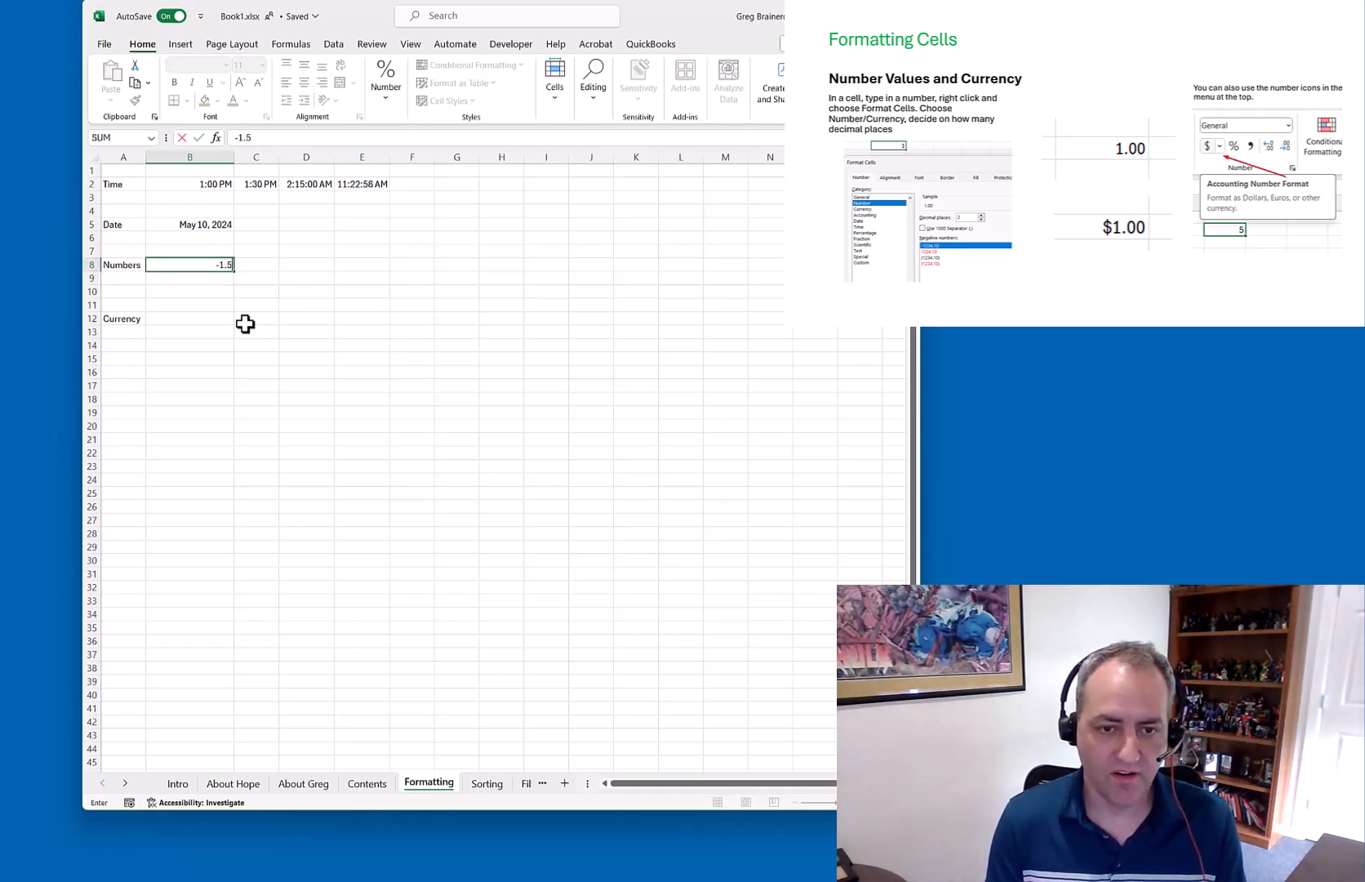
pyautogui.press('Return')
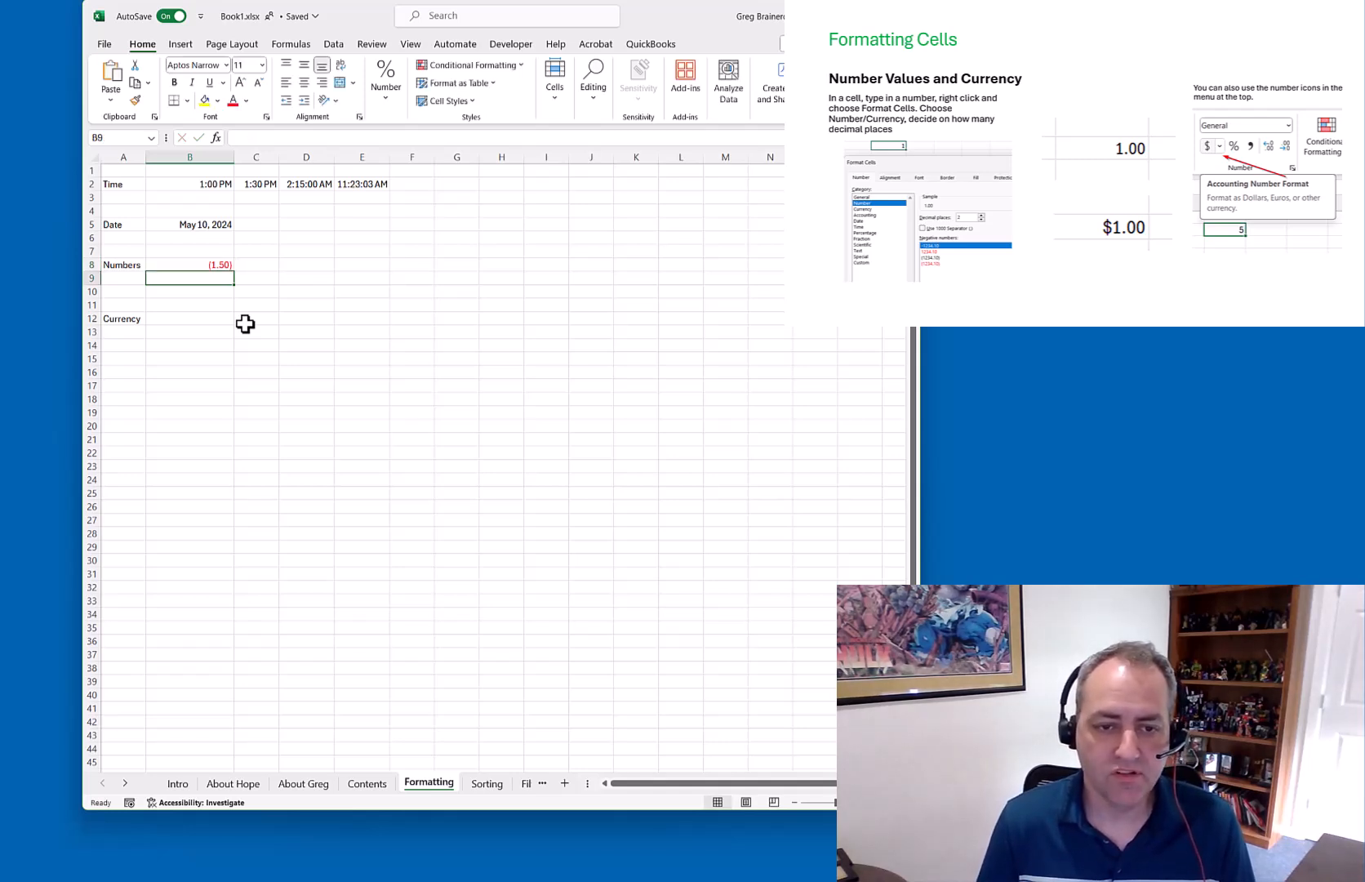
pyautogui.press('Down')
pyautogui.press('Down')
pyautogui.press('Down')
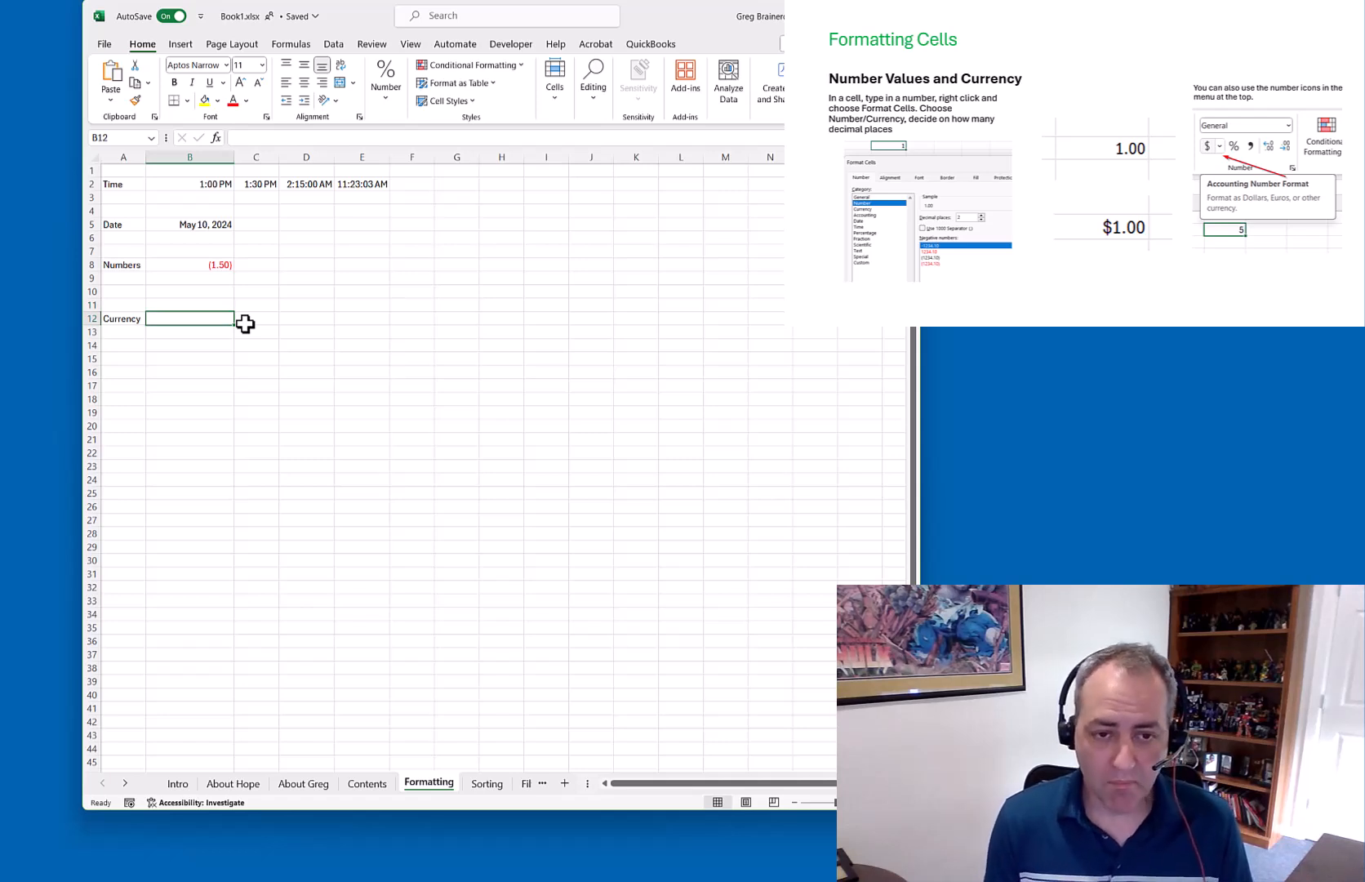
# Enter 4.5 in the Currency cell B12
pyautogui.write('4.')
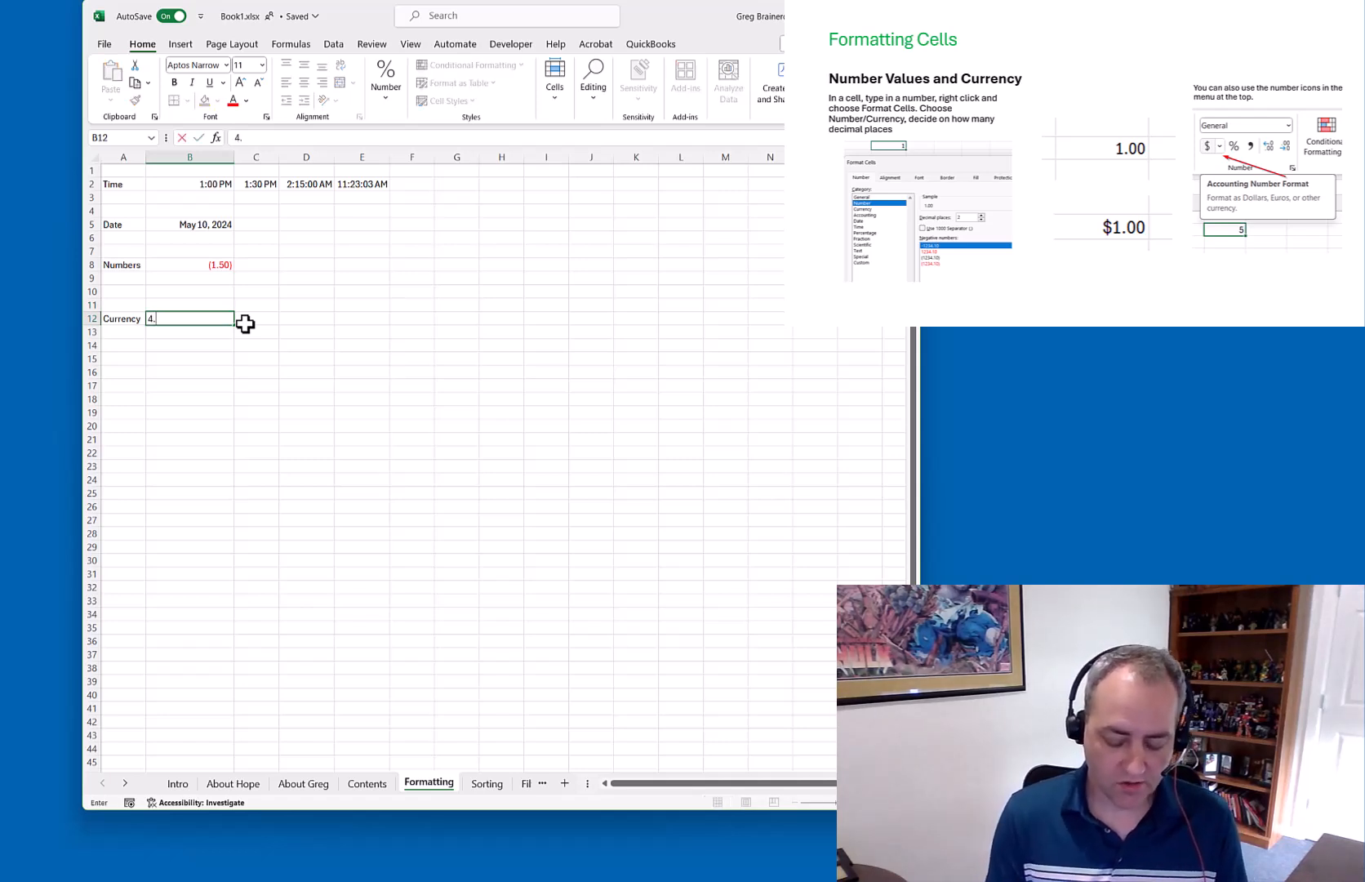
pyautogui.write('5')
pyautogui.press('Return')
pyautogui.press('Up')
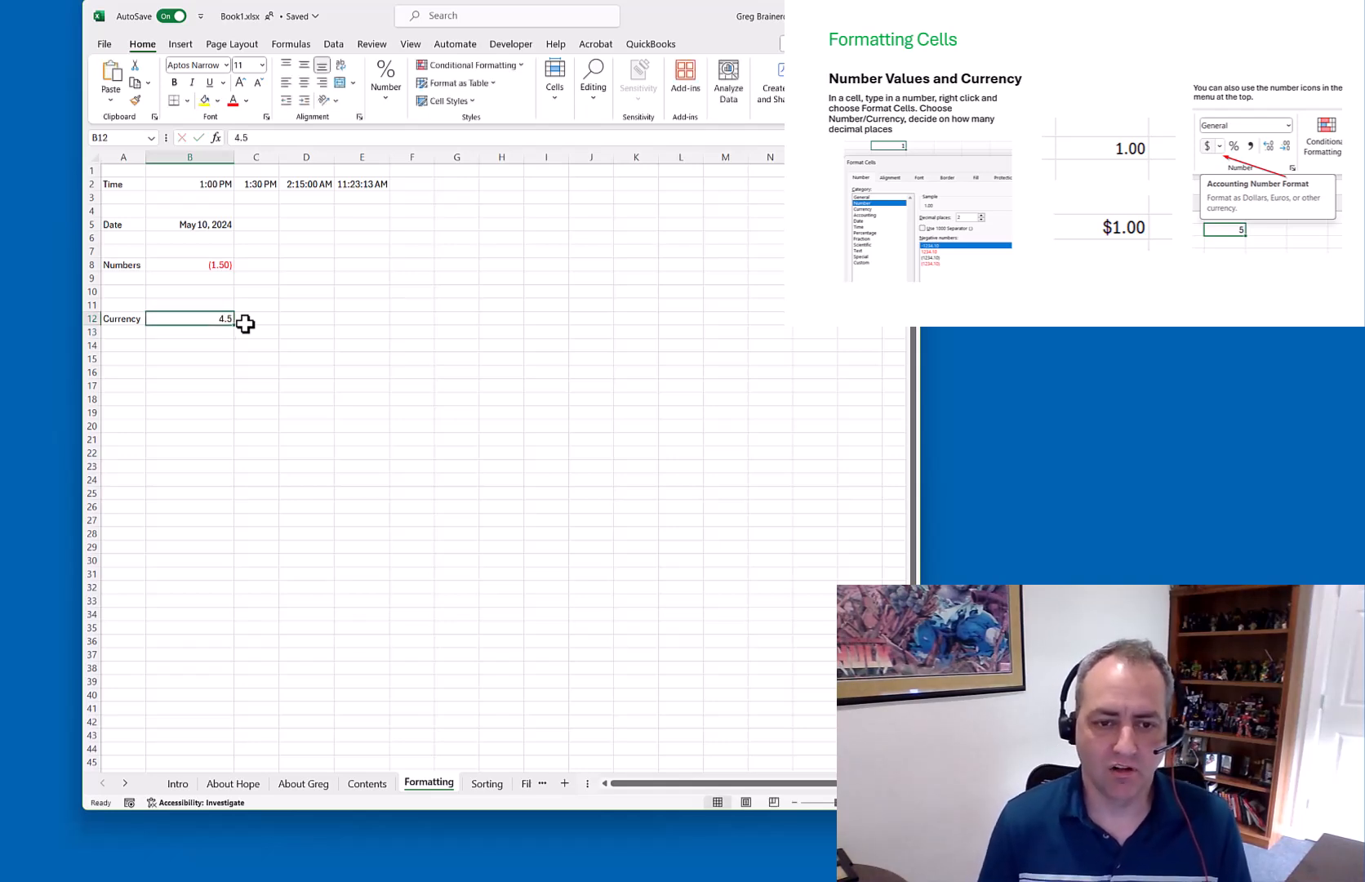
# Format B12 as Currency with the $ symbol and red ($1,234.10) negatives
pyautogui.rightClick(214, 320)
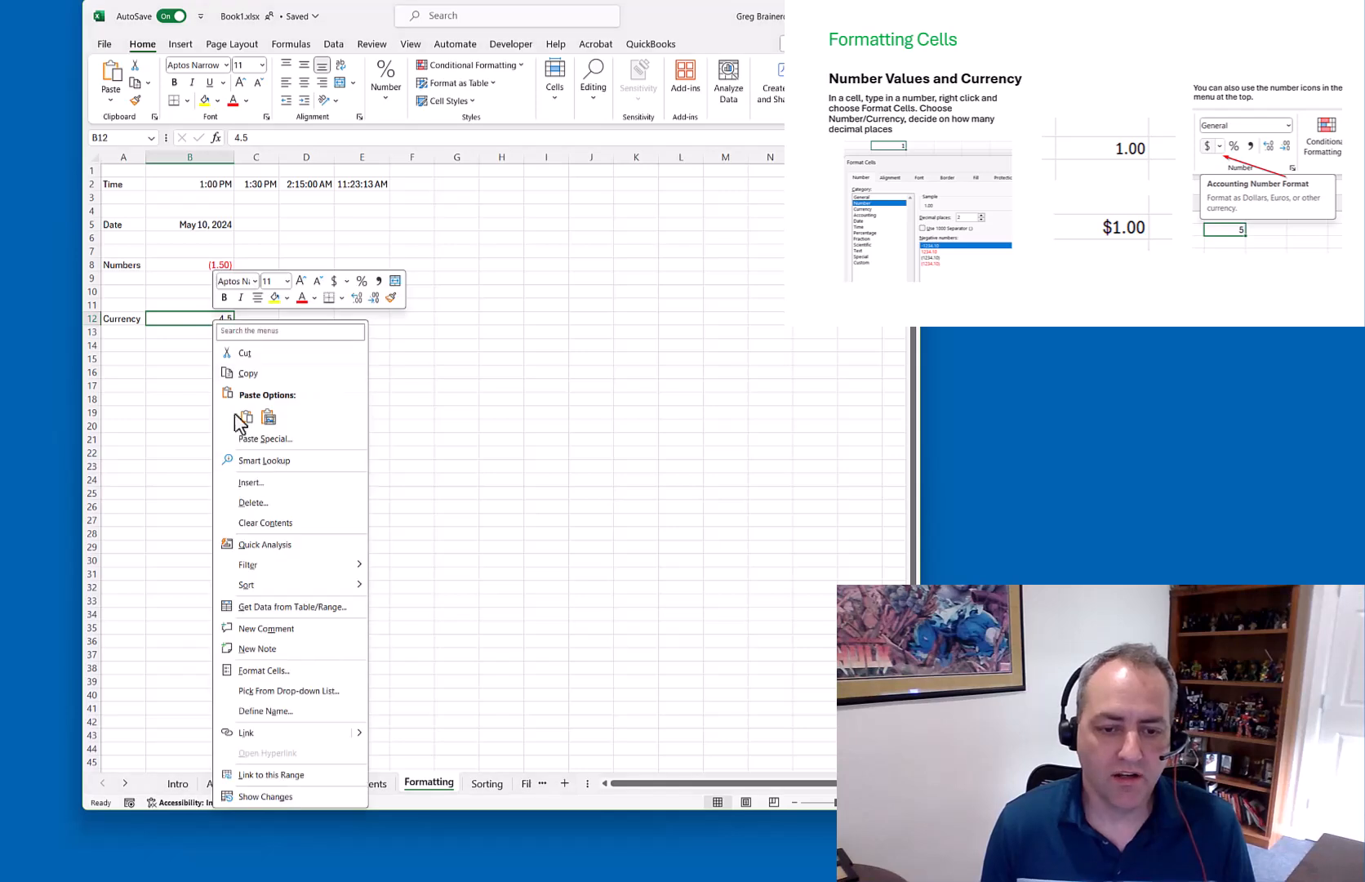
pyautogui.click(265, 670)
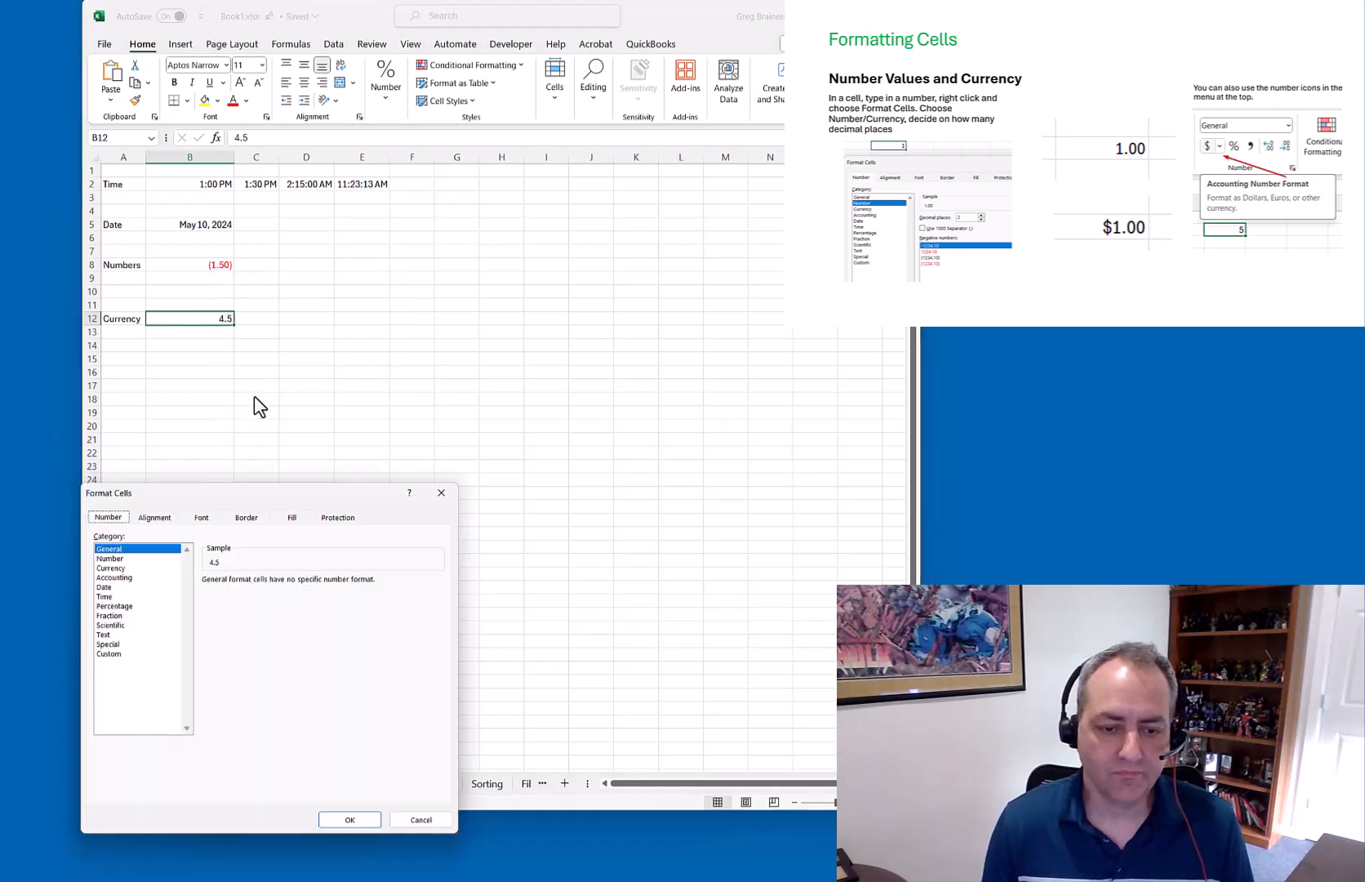
pyautogui.moveTo(208, 492); pyautogui.dragTo(230, 351)
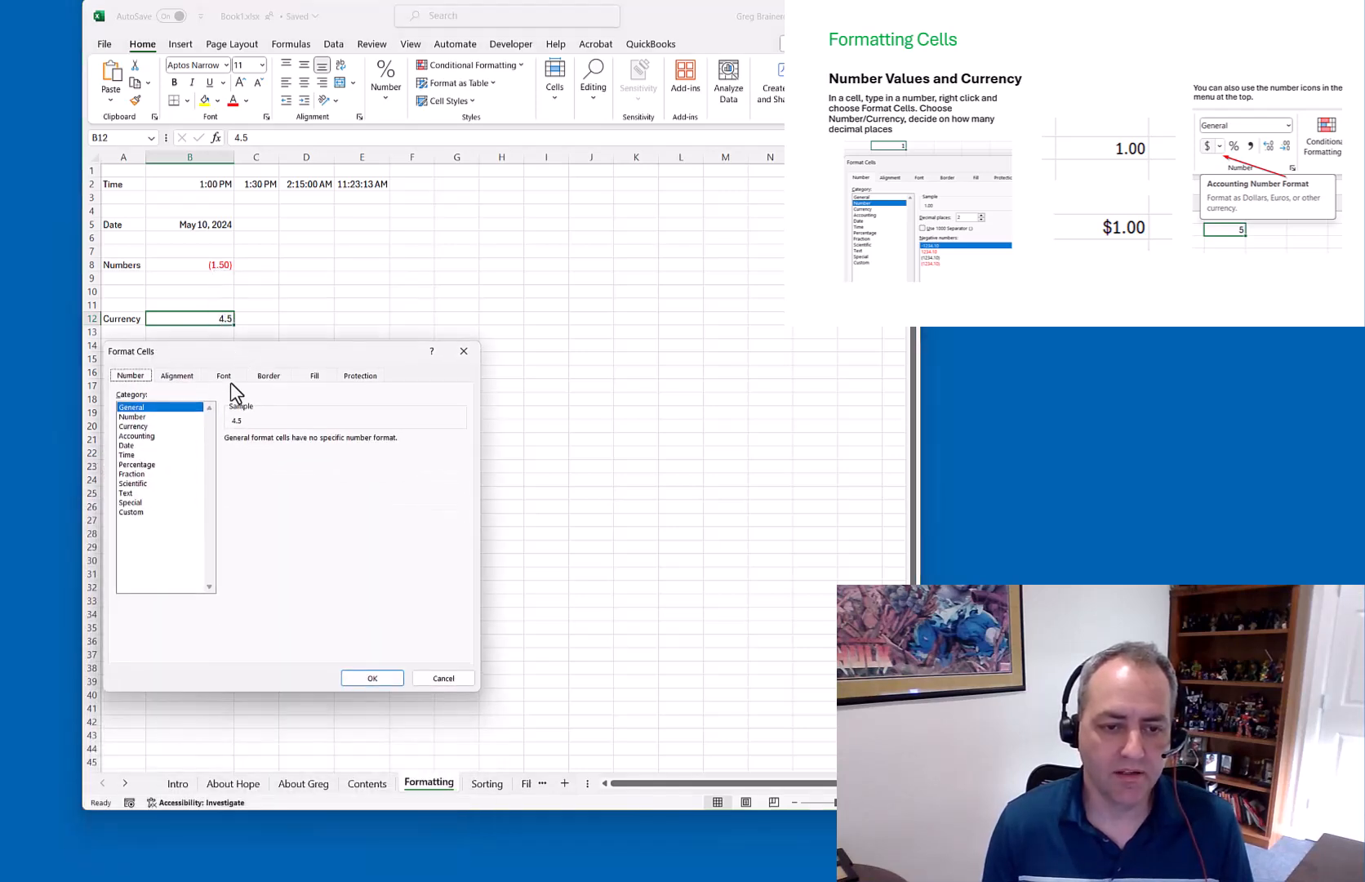
pyautogui.click(137, 426)
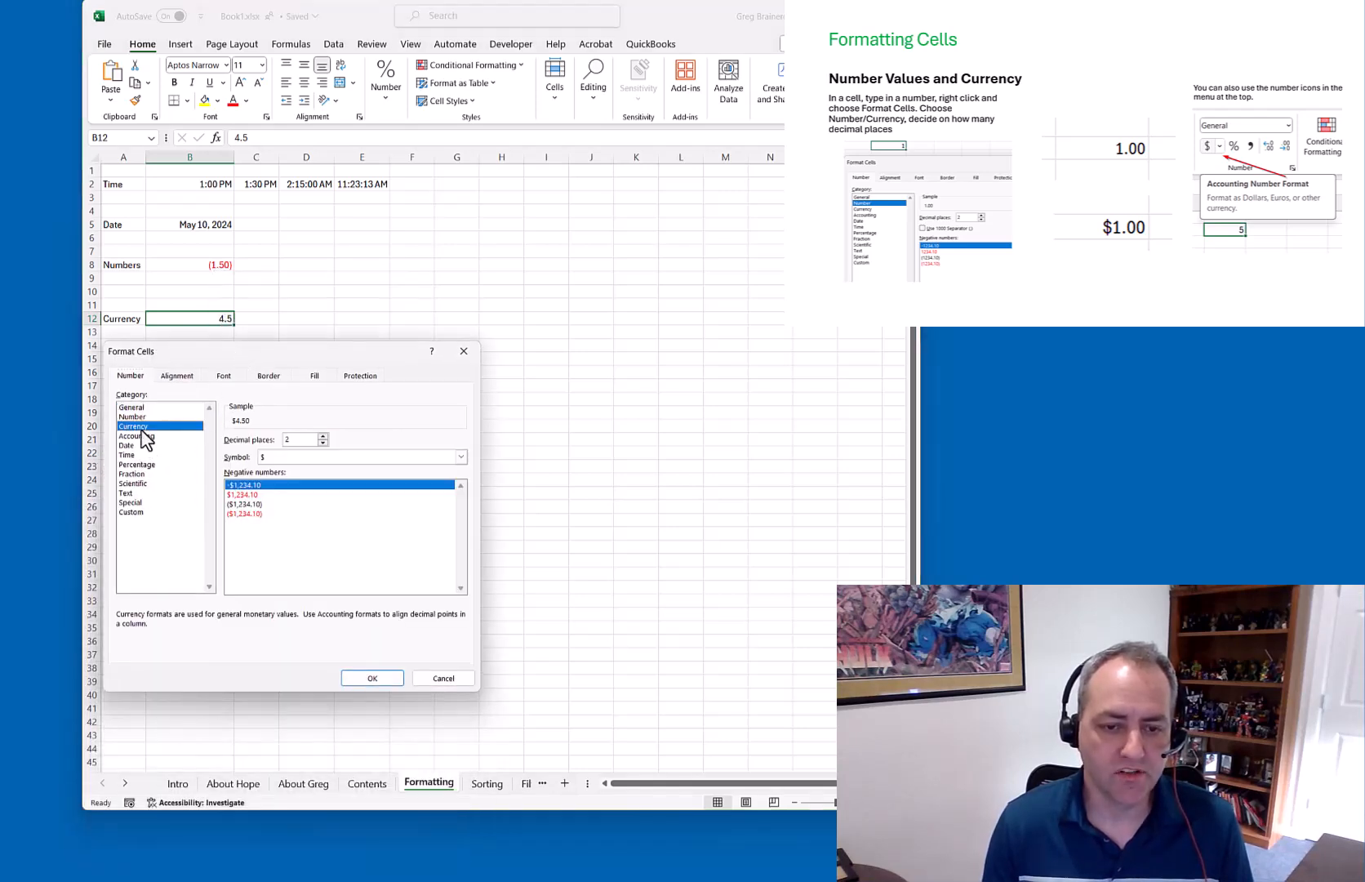
pyautogui.click(278, 457)
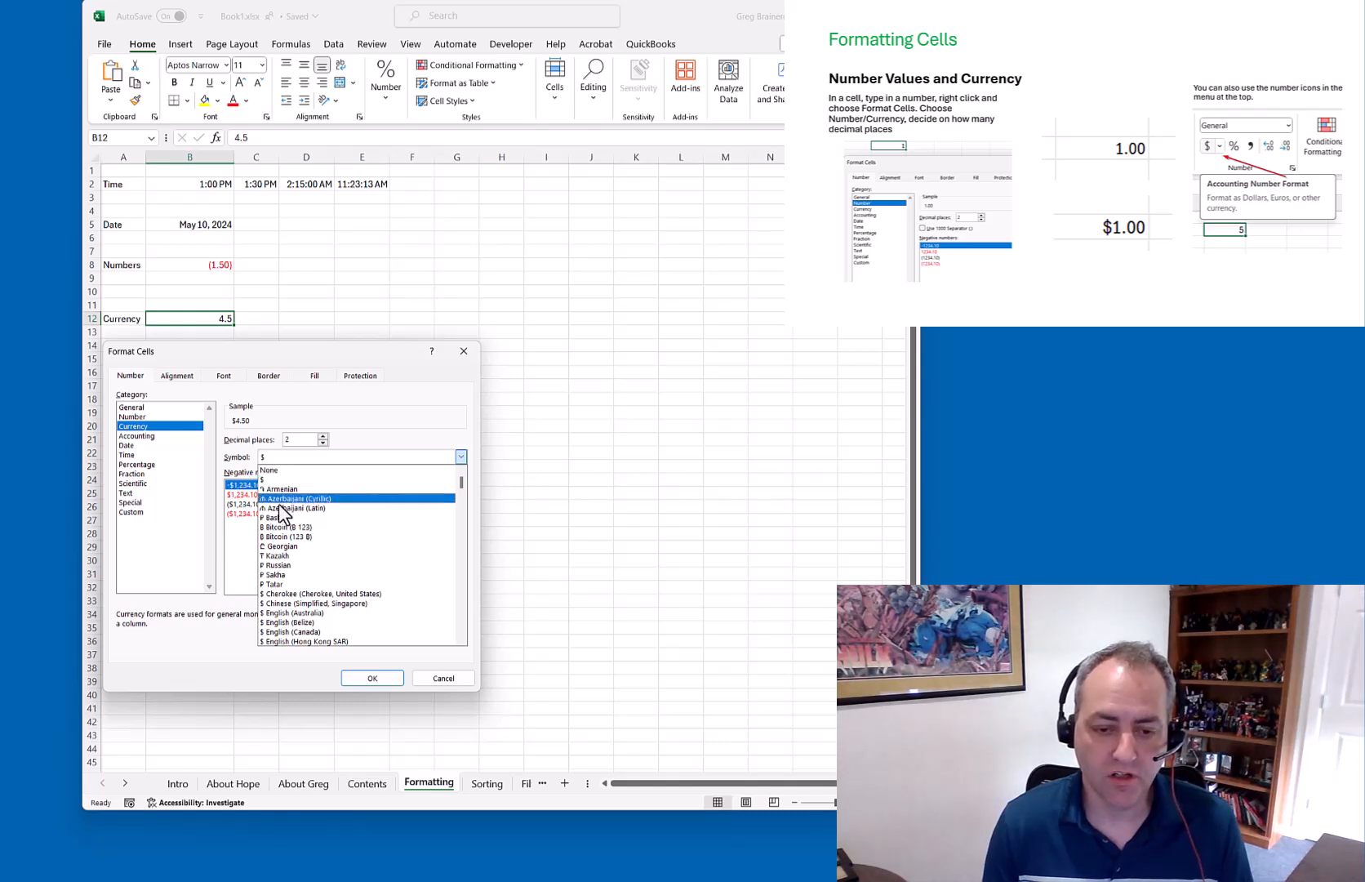
pyautogui.click(384, 455)
pyautogui.click(249, 514)
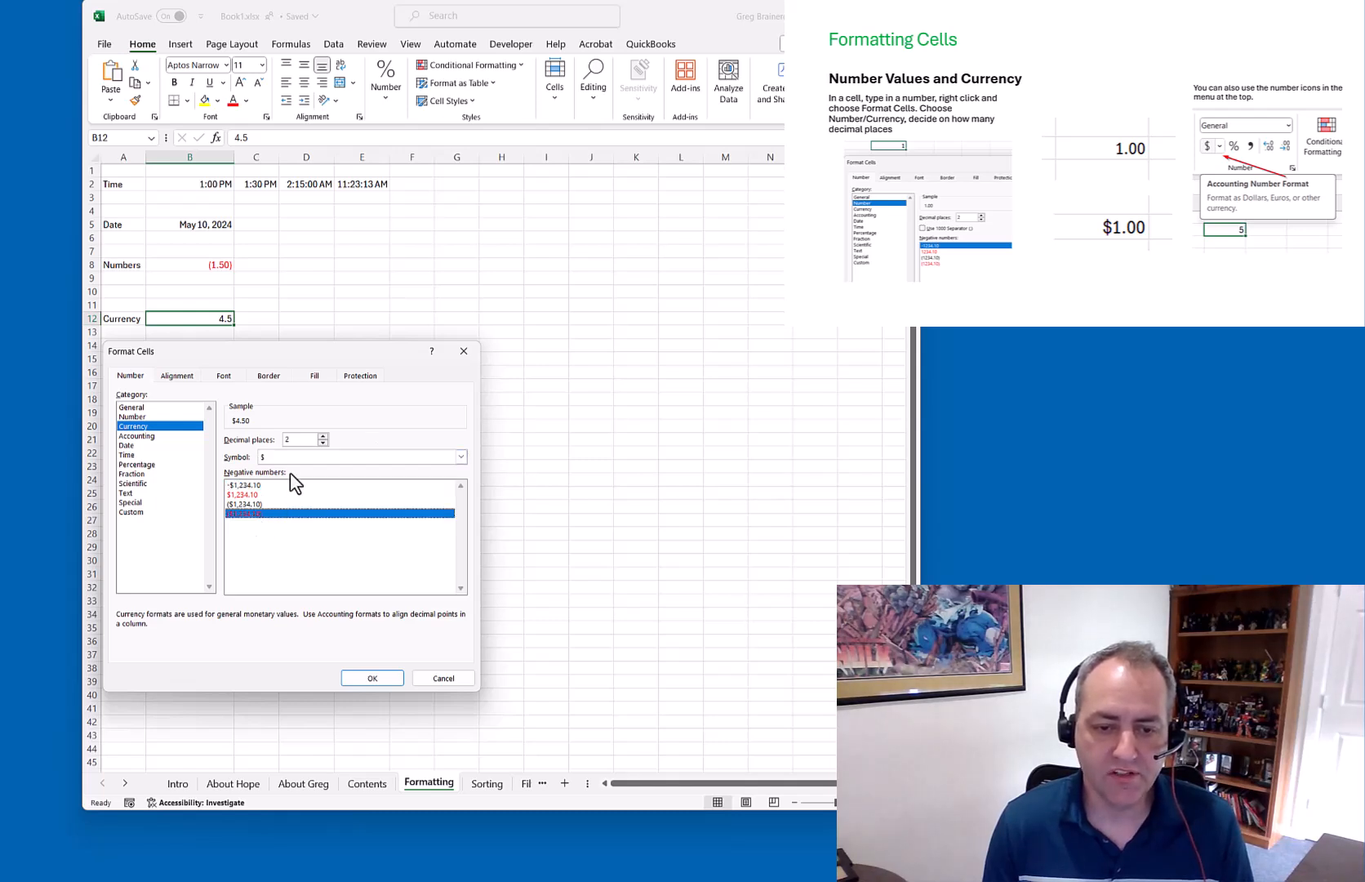
pyautogui.click(372, 680)
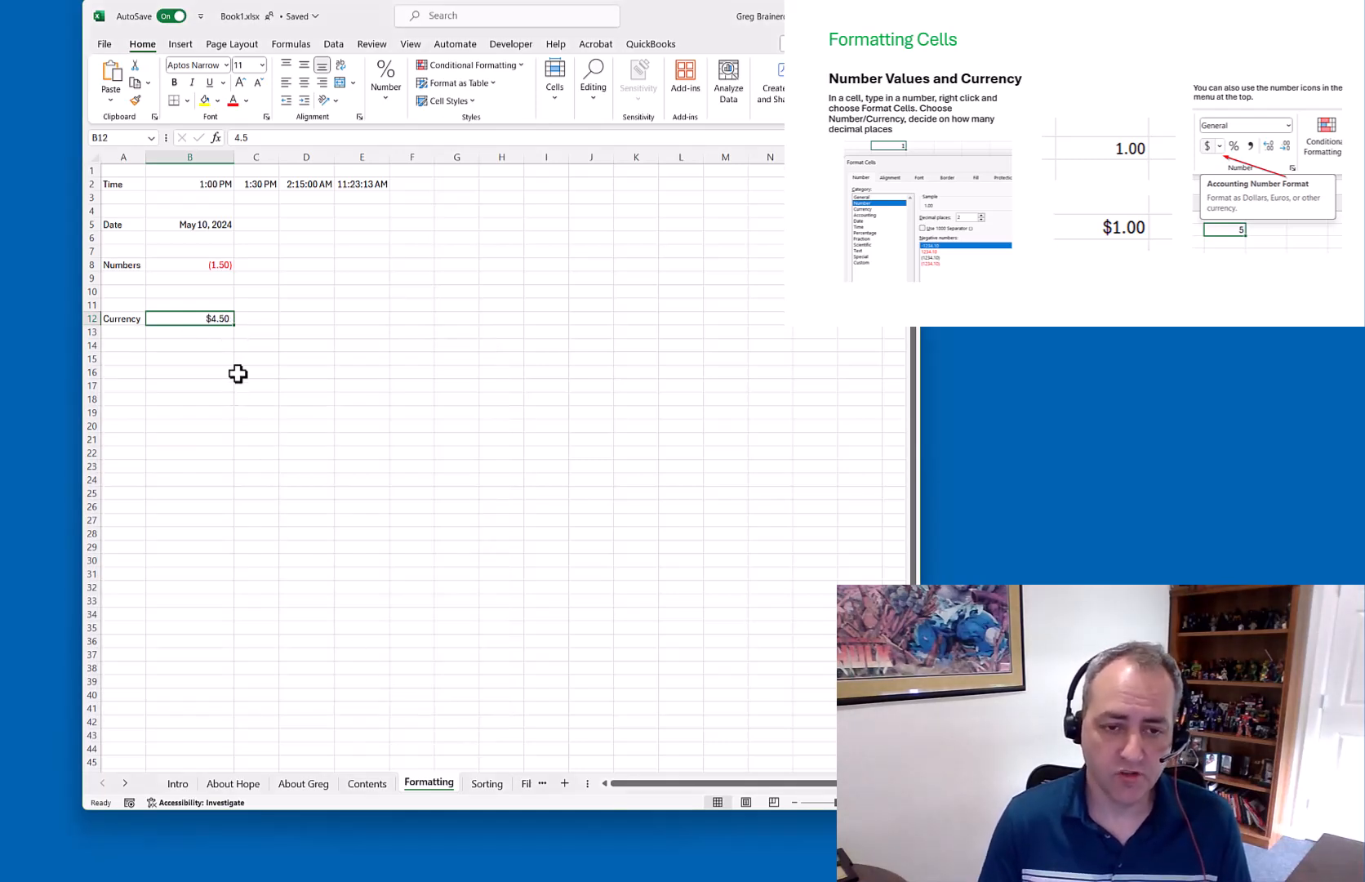
# Enter -7 and then 7.3 in B12, which displays $7.30
pyautogui.write('-7')
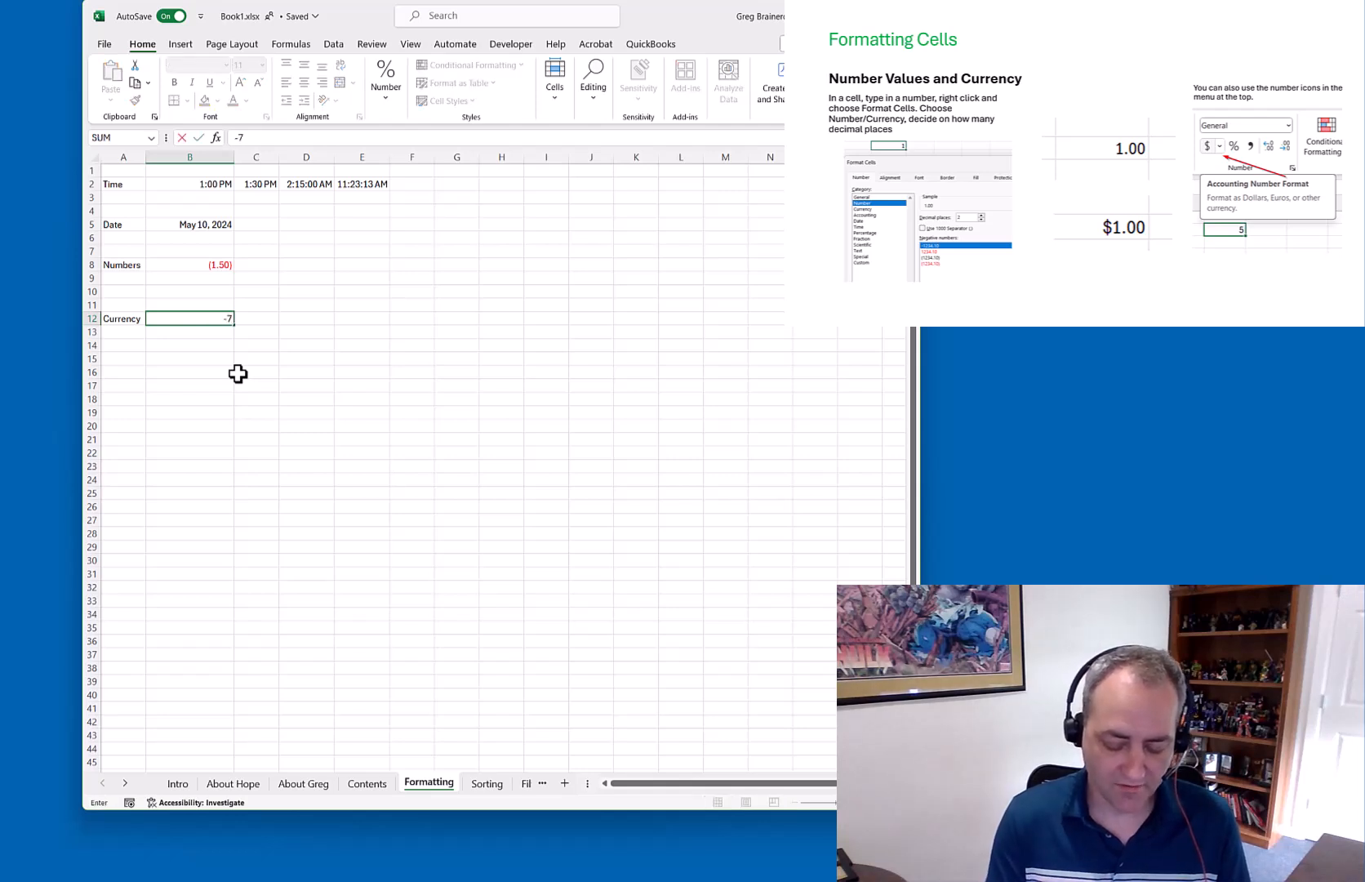
pyautogui.press('Return')
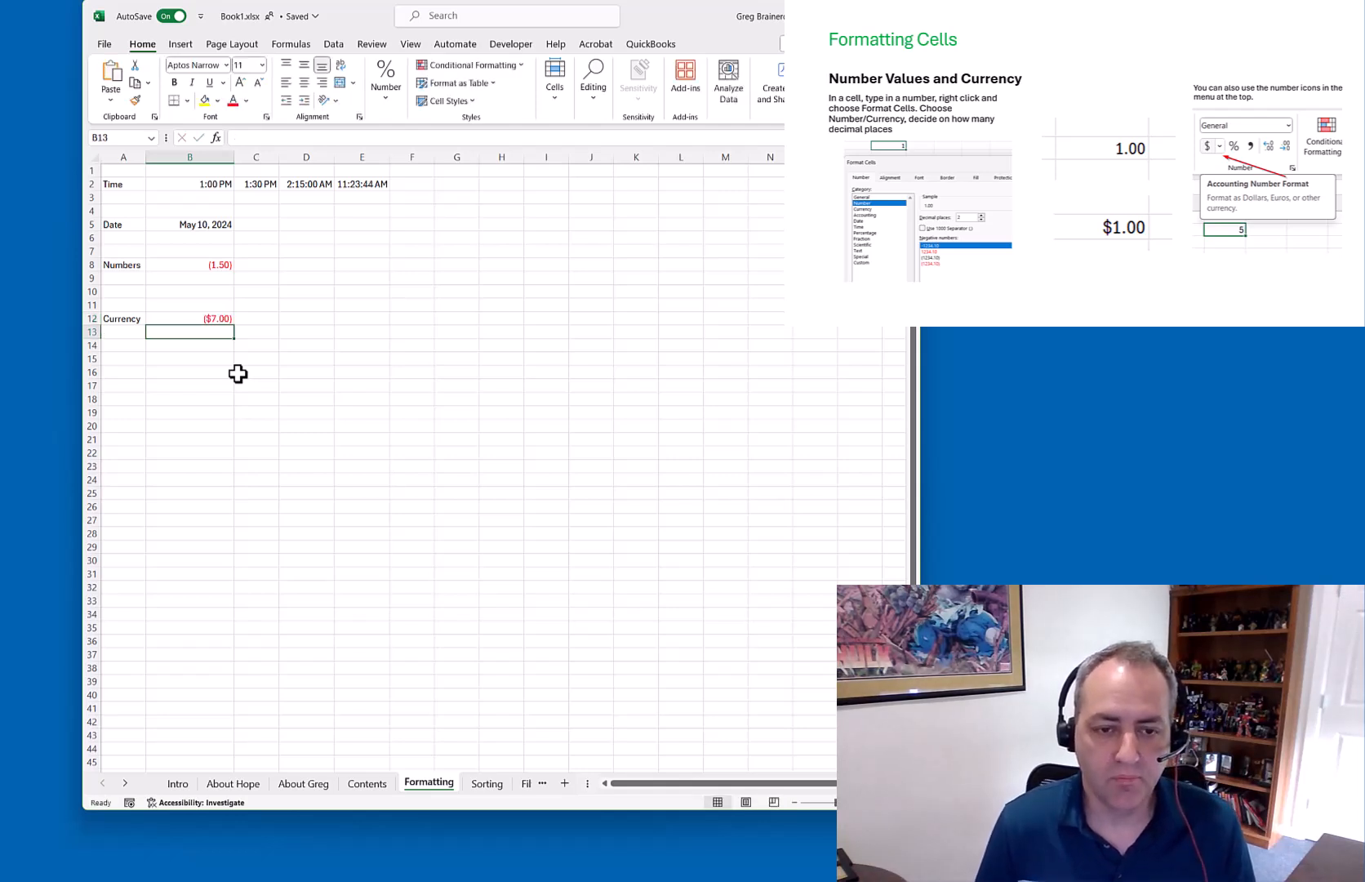
pyautogui.press('Up')
pyautogui.write('7.3')
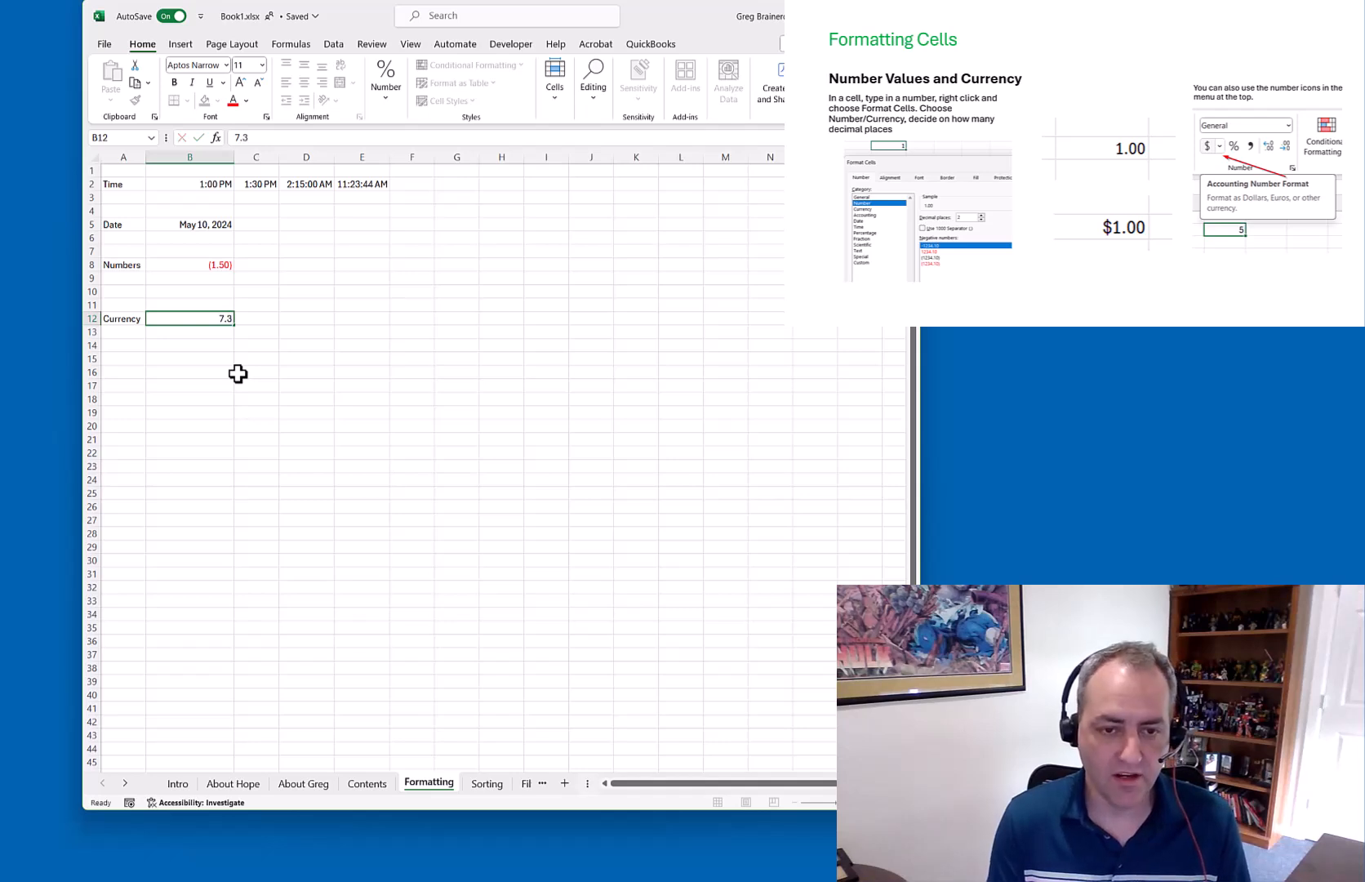
pyautogui.press('Return')
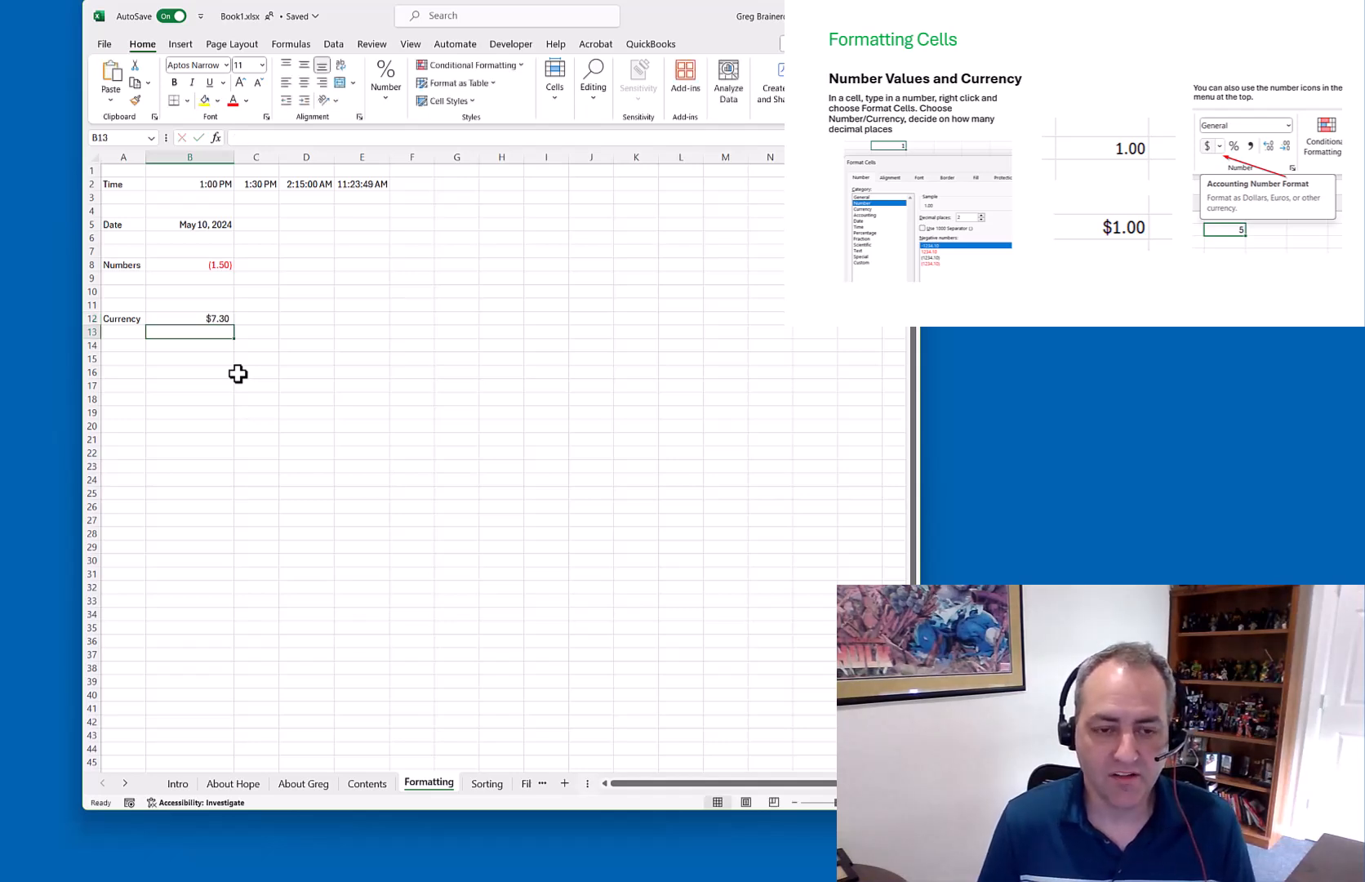
pyautogui.press('Up')
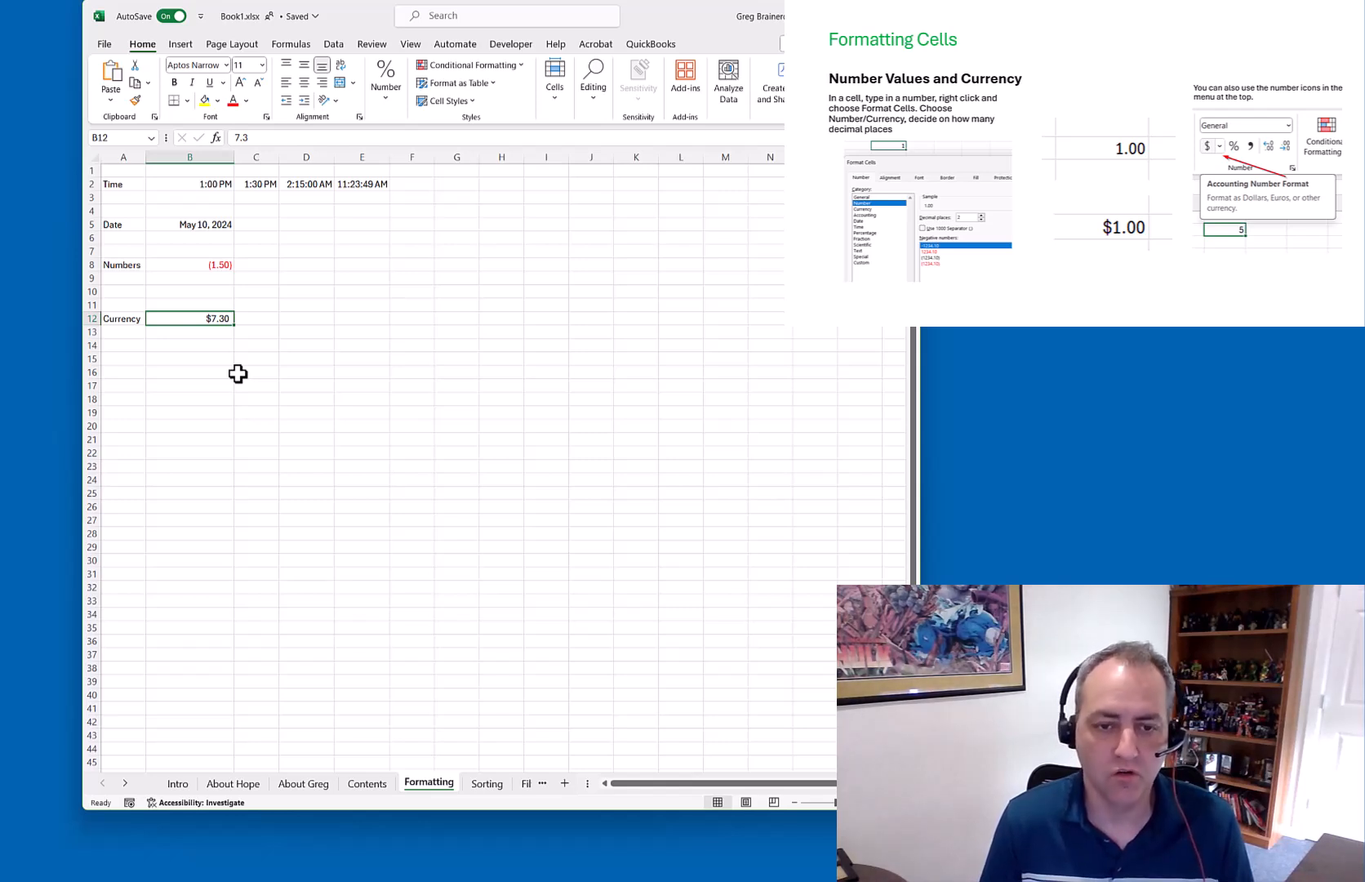
pyautogui.press('Right')
pyautogui.press('Right')
# Enter 8.1 in cell D12
pyautogui.write('8')
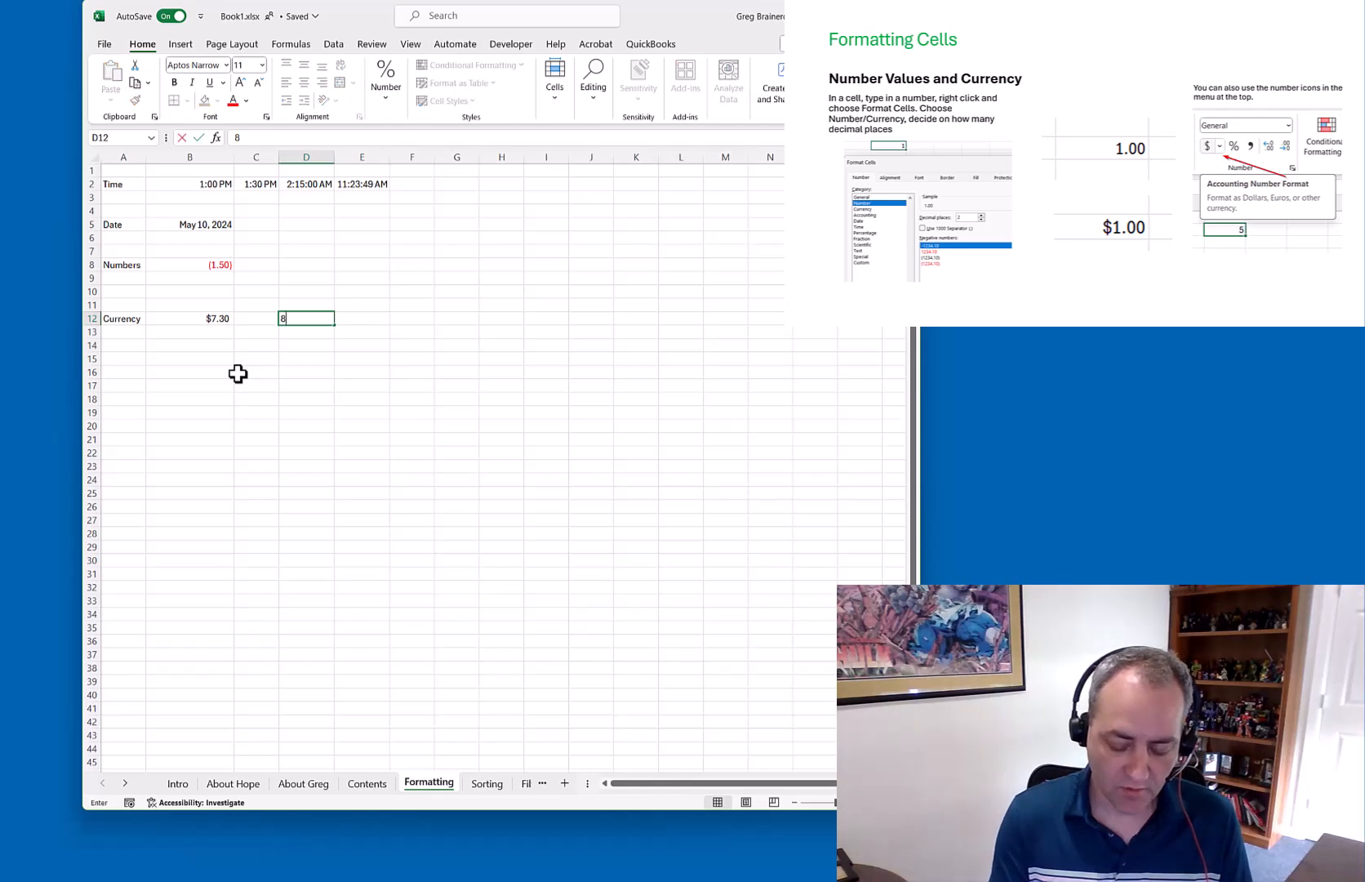
pyautogui.write('.1')
pyautogui.press('Return')
pyautogui.press('Up')
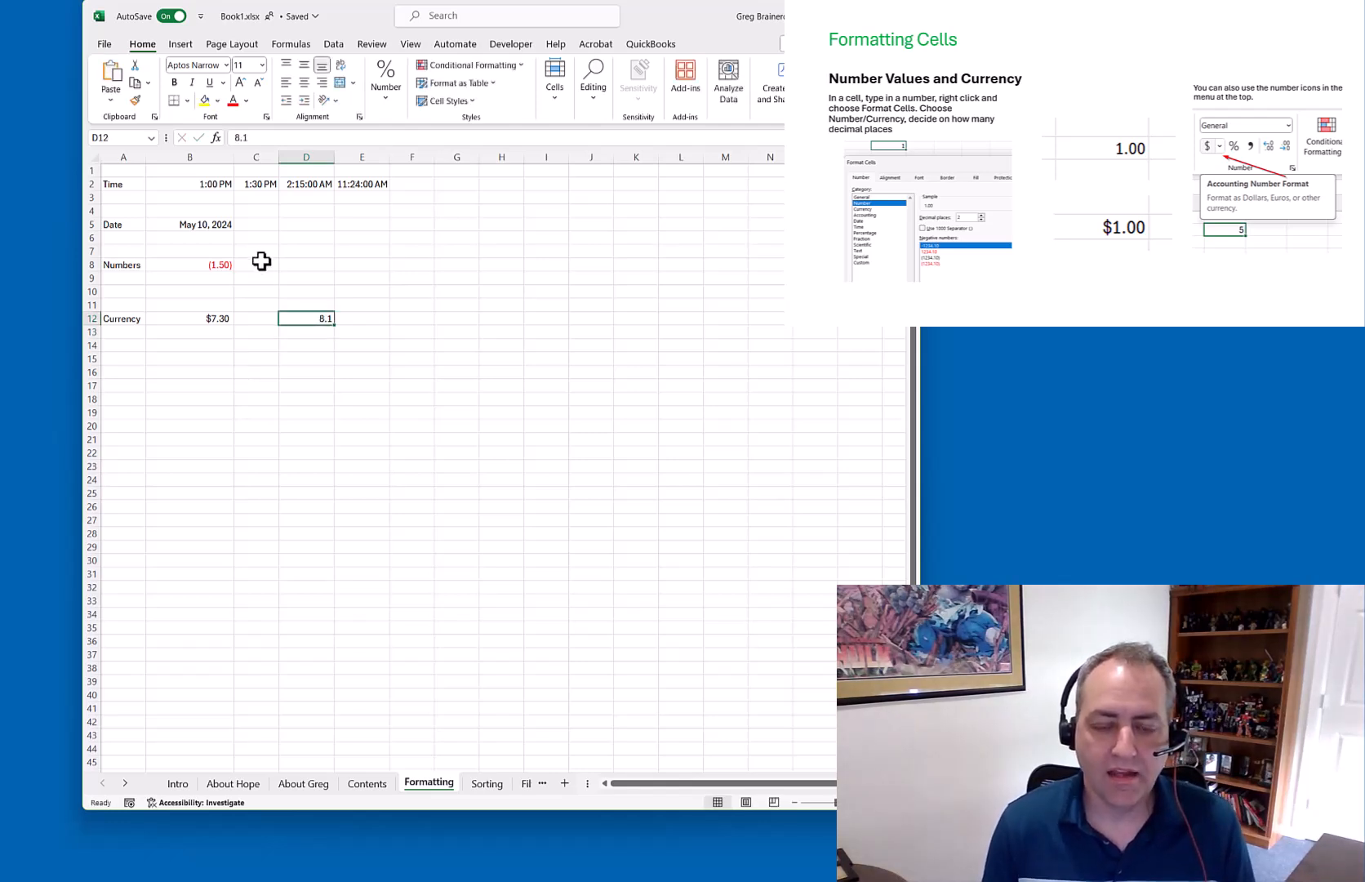
# Widen the window and apply Accounting Number Format to D12, showing $ 8.10
pyautogui.click(386, 100)
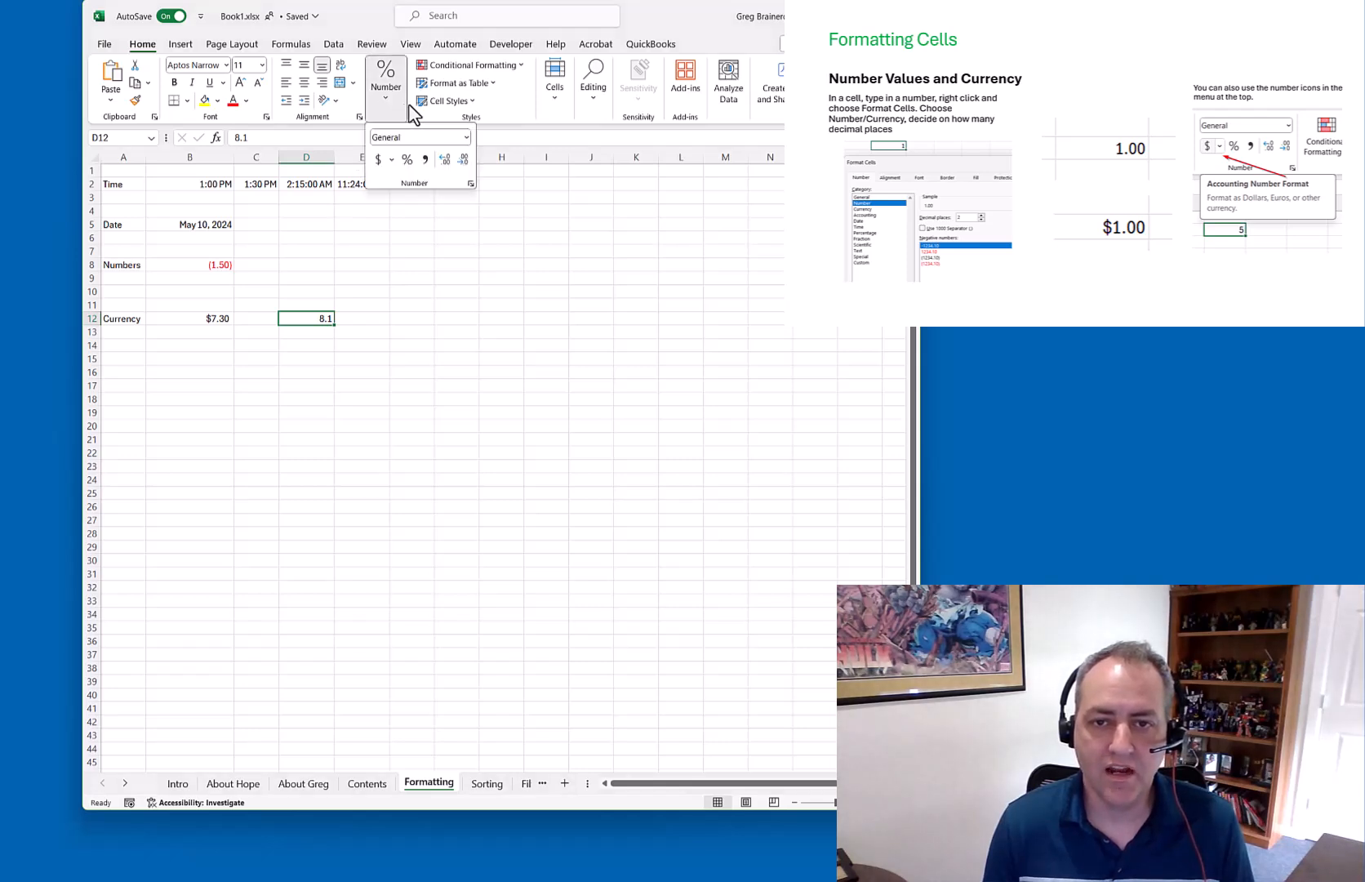
pyautogui.click(554, 86)
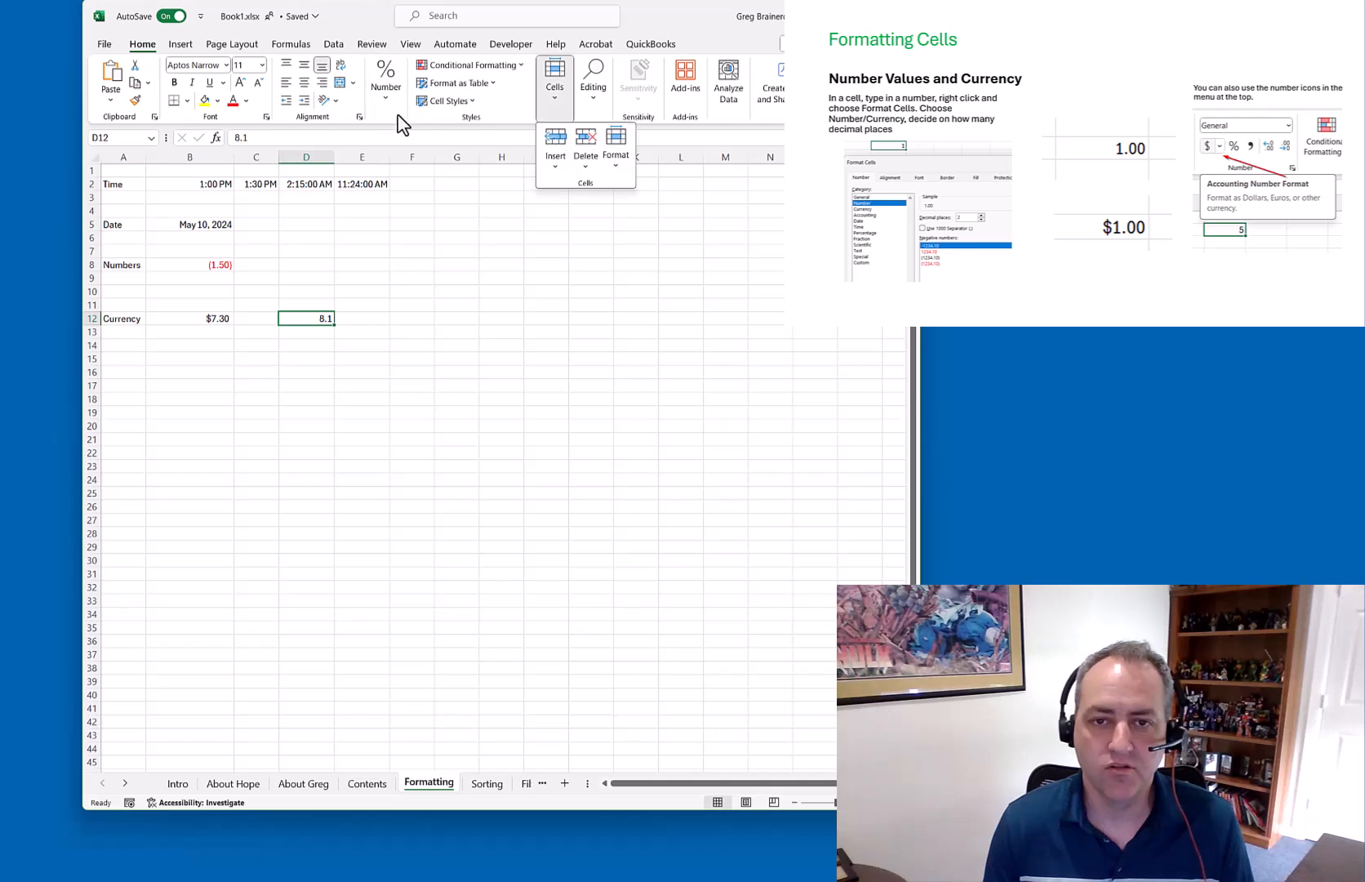
pyautogui.click(386, 84)
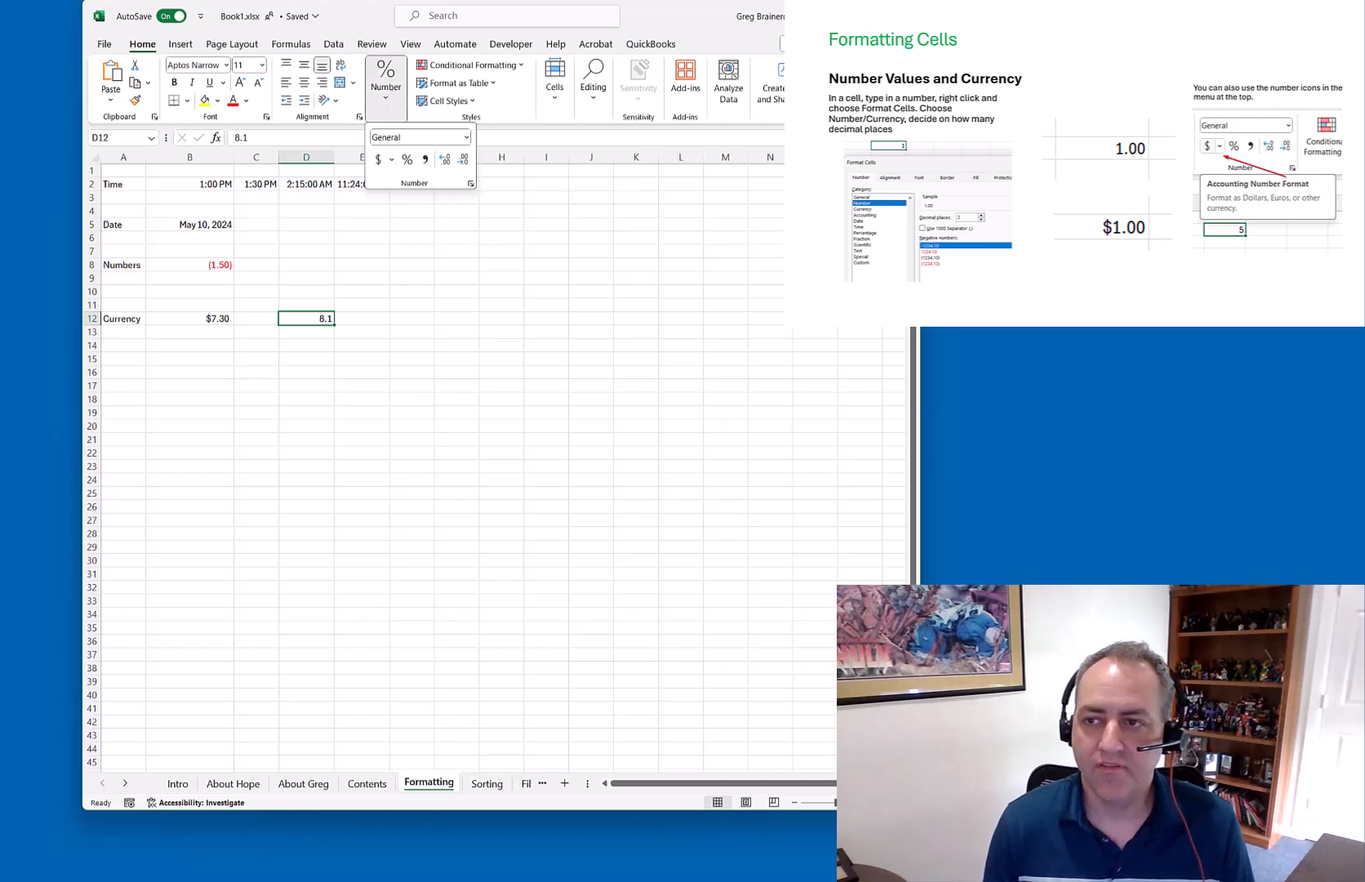
pyautogui.moveTo(919, 131); pyautogui.dragTo(1105, 130)
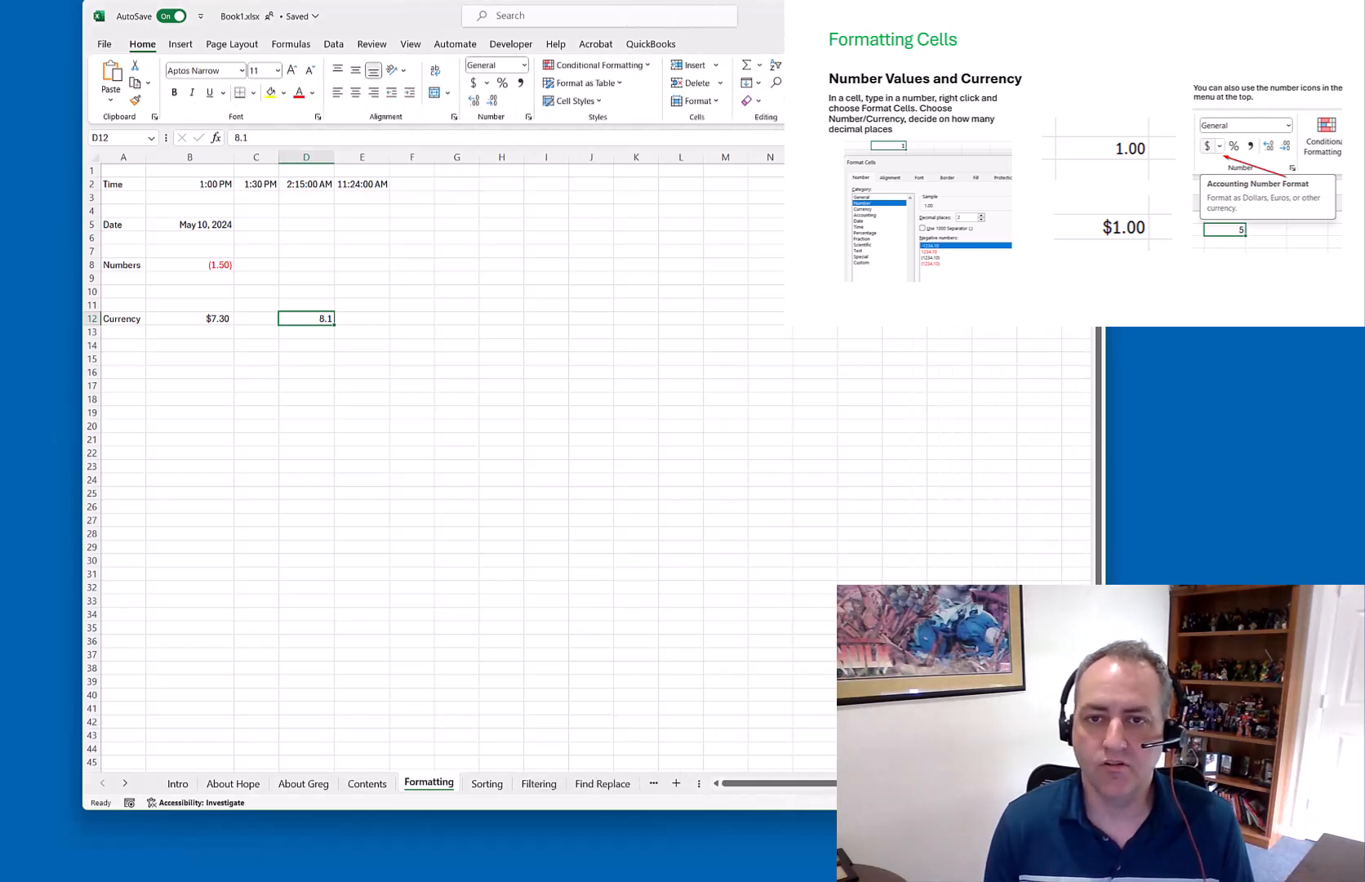
pyautogui.click(474, 82)
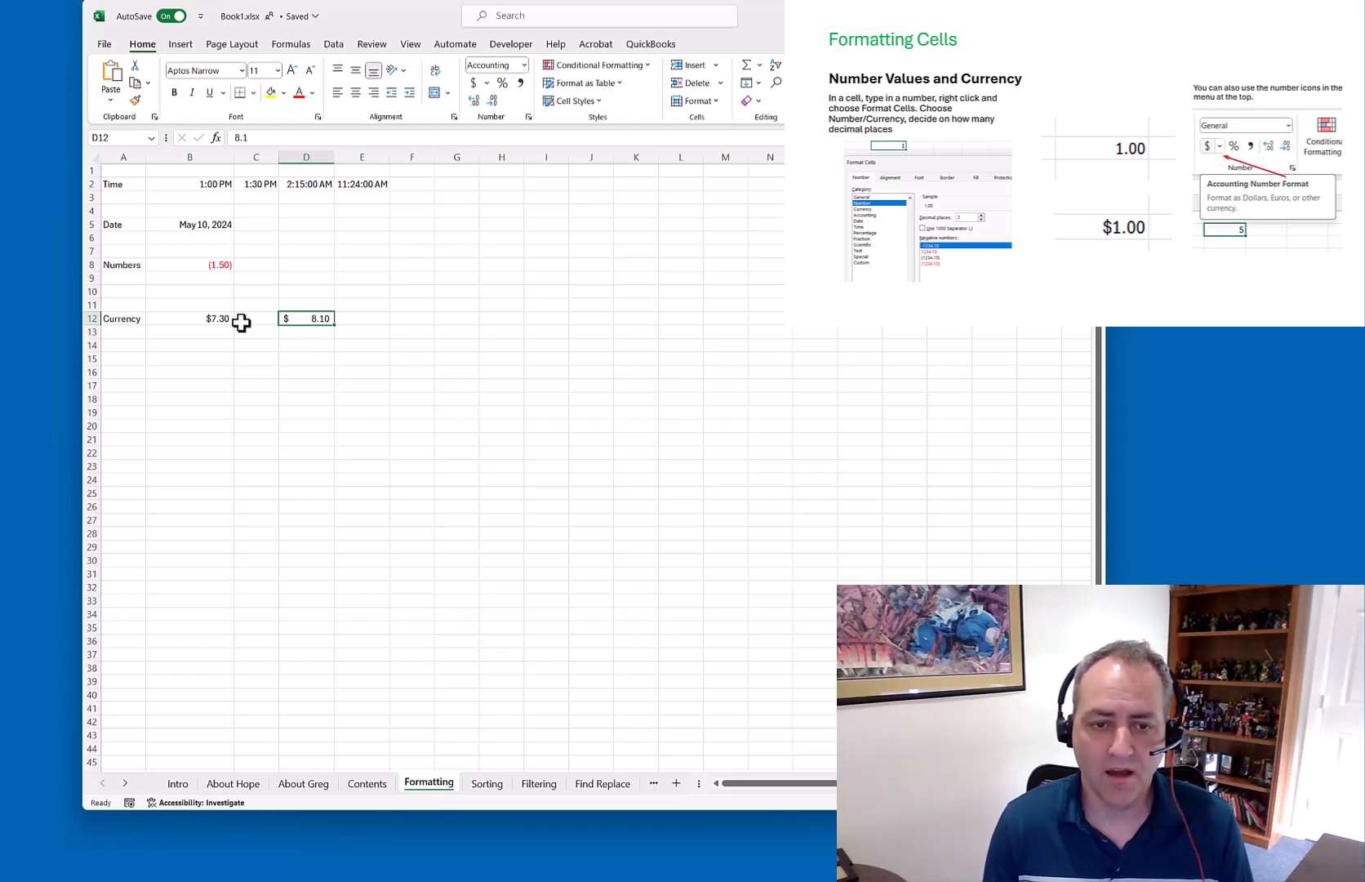
# Compare B12's Currency format with D12's Accounting format
pyautogui.click(206, 318)
pyautogui.click(308, 319)
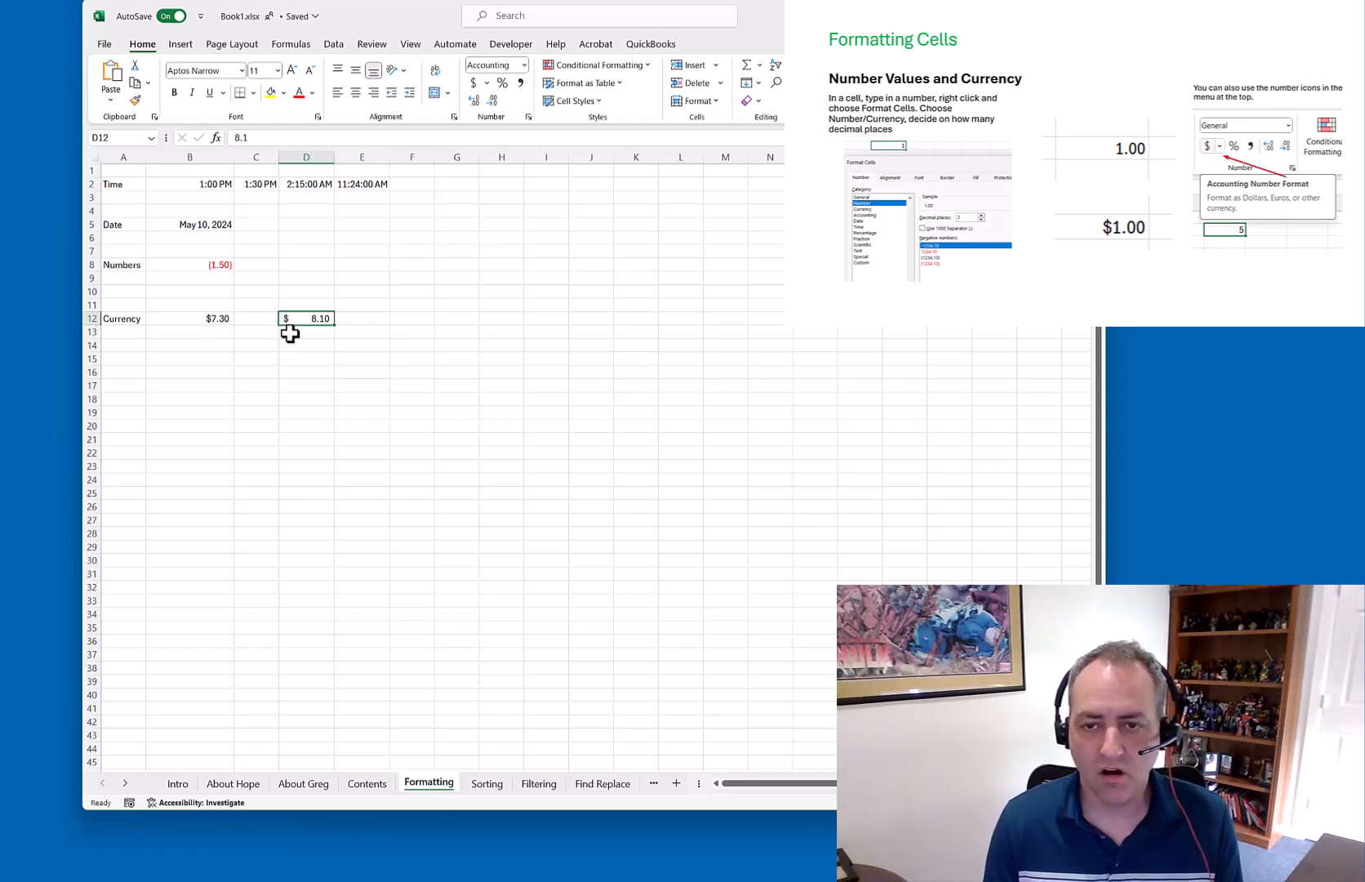
pyautogui.click(217, 318)
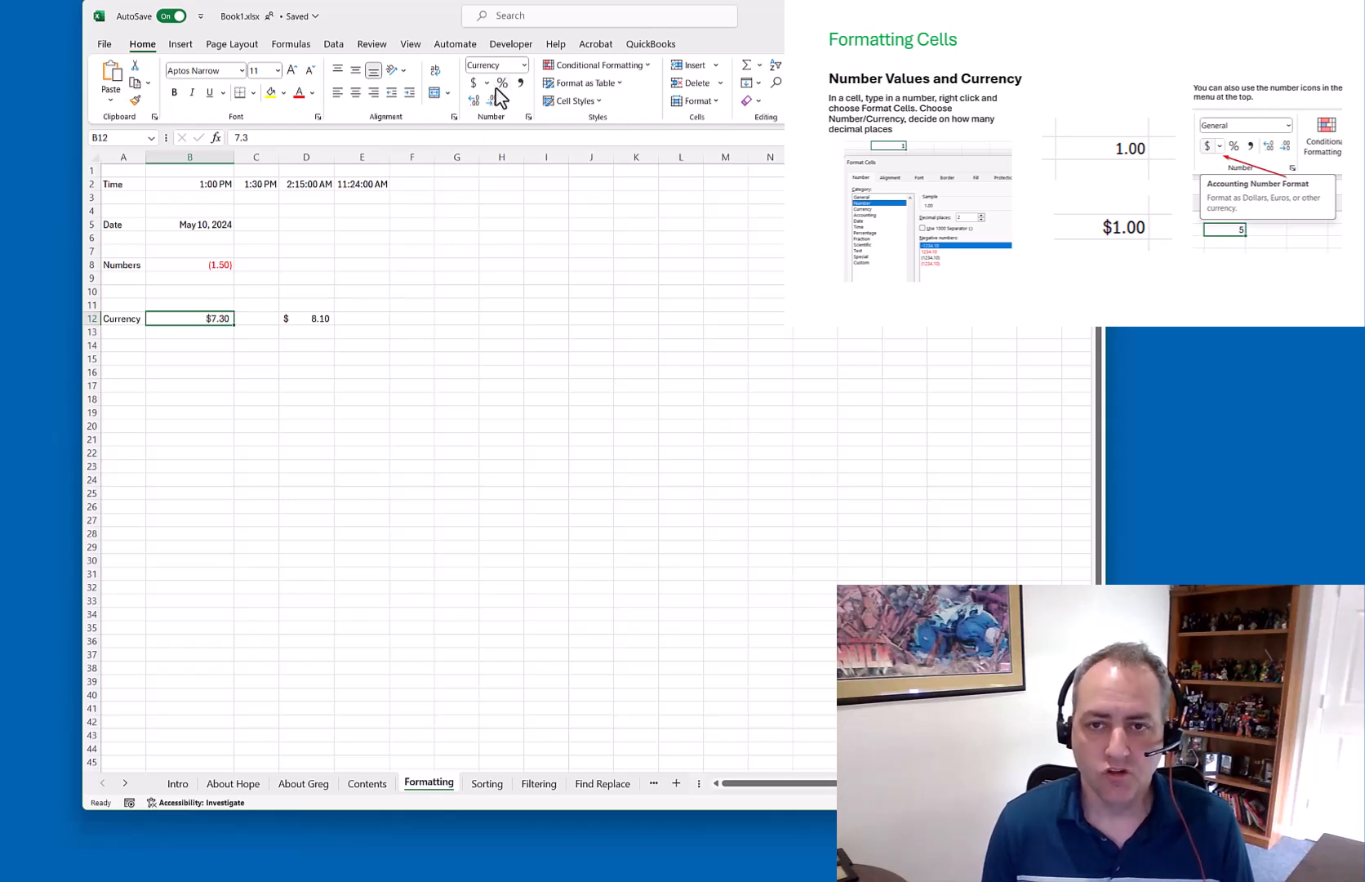
pyautogui.click(316, 317)
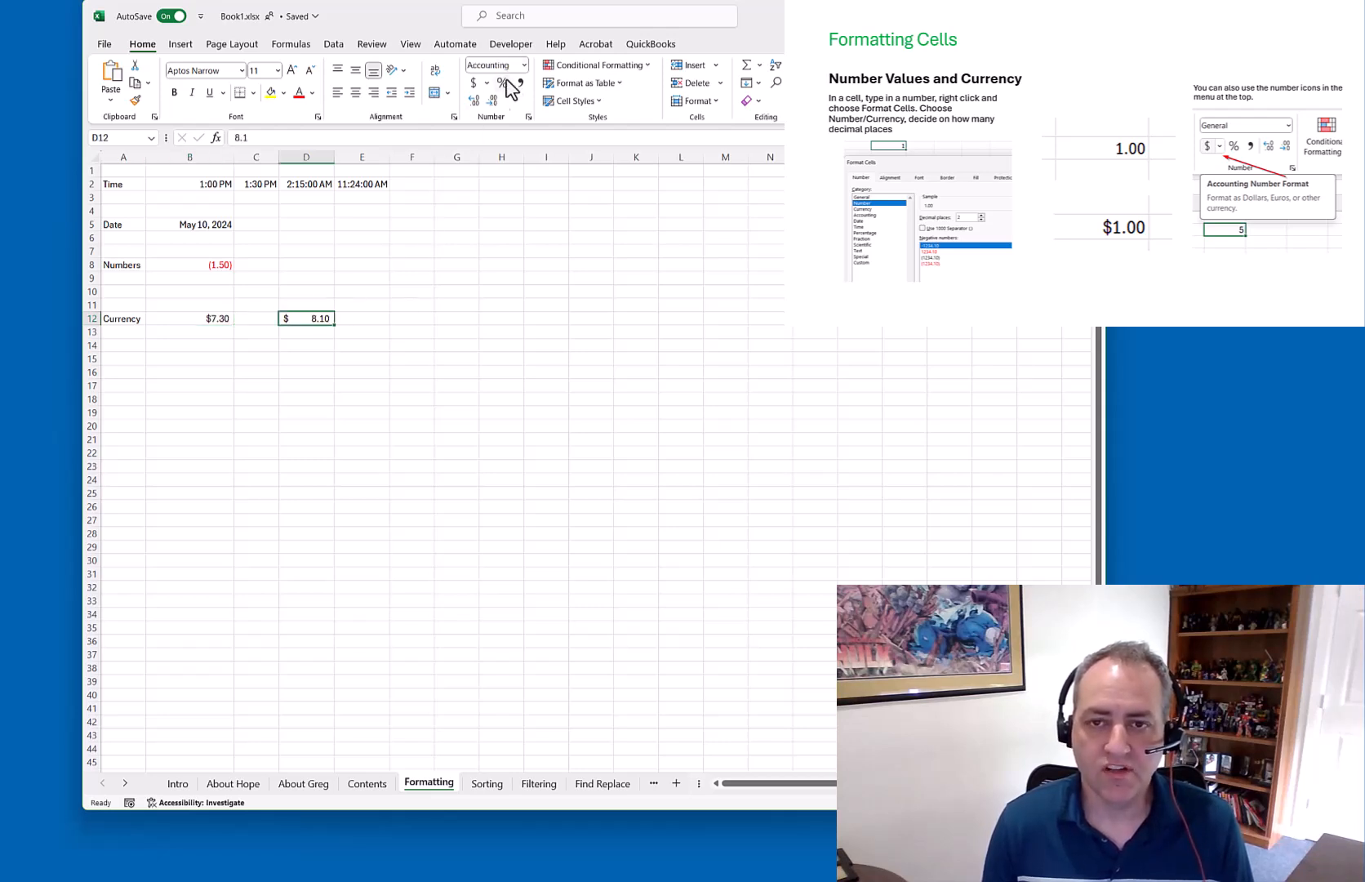
pyautogui.click(523, 66)
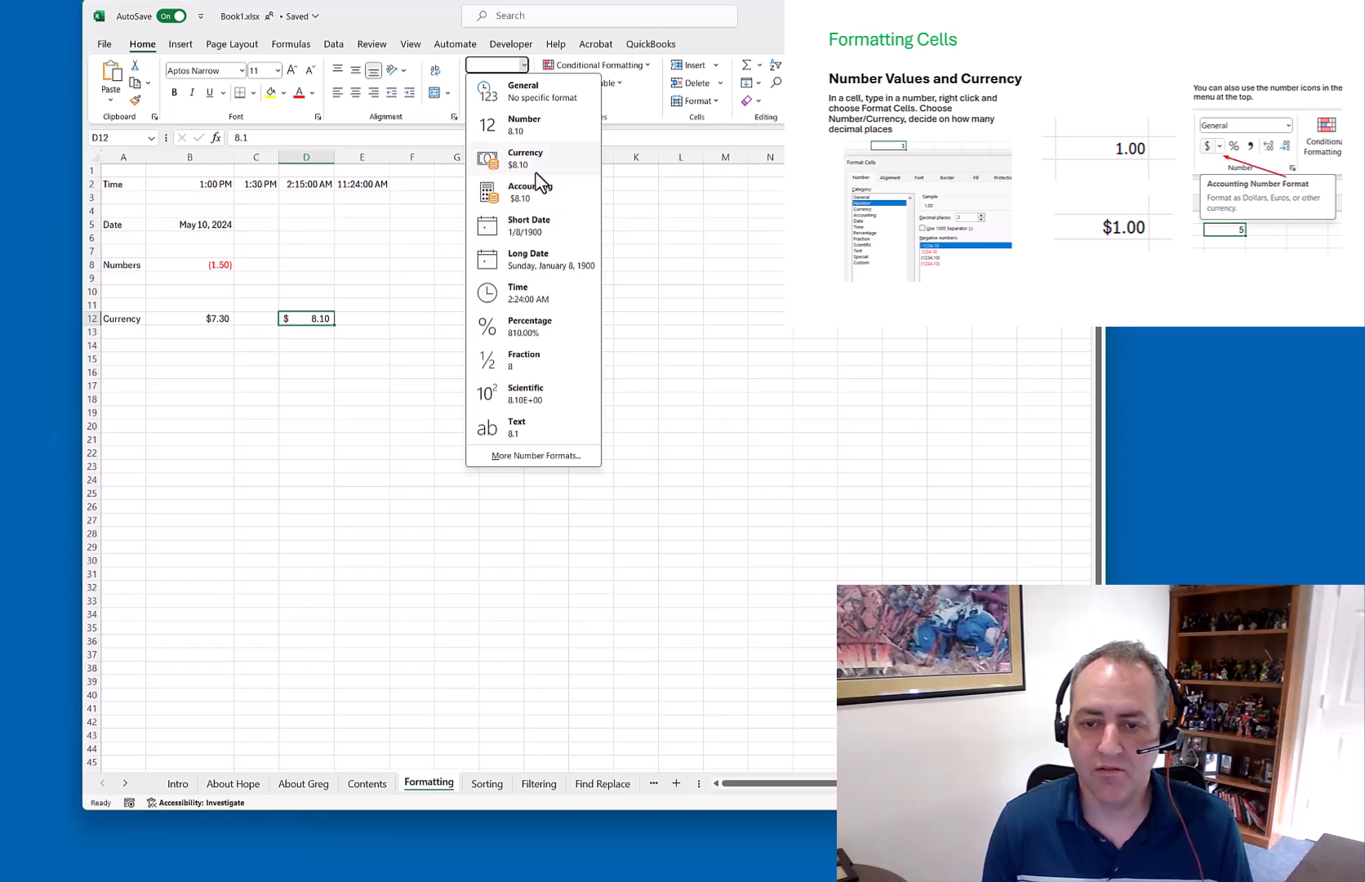
pyautogui.click(409, 274)
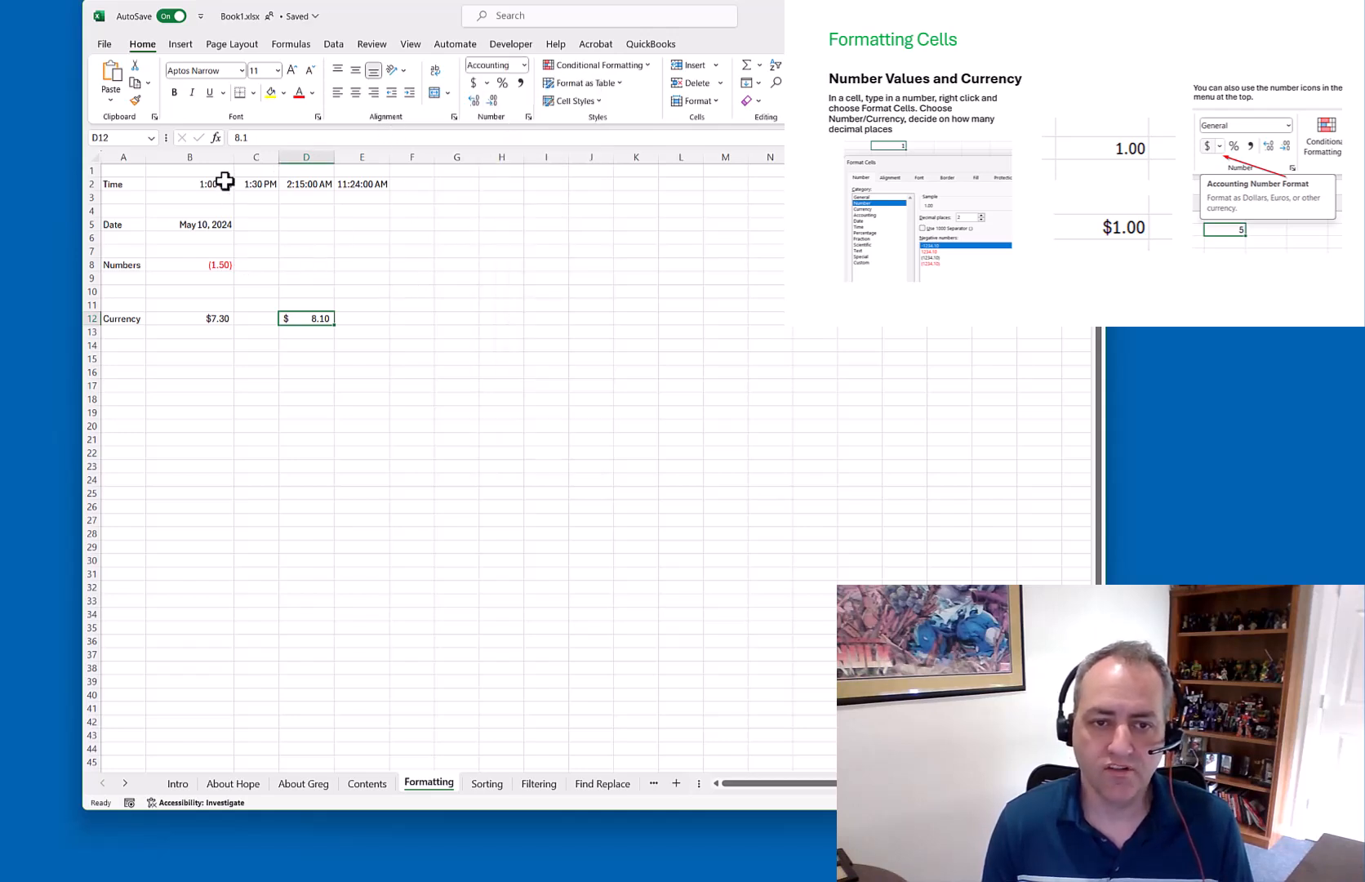
pyautogui.click(524, 66)
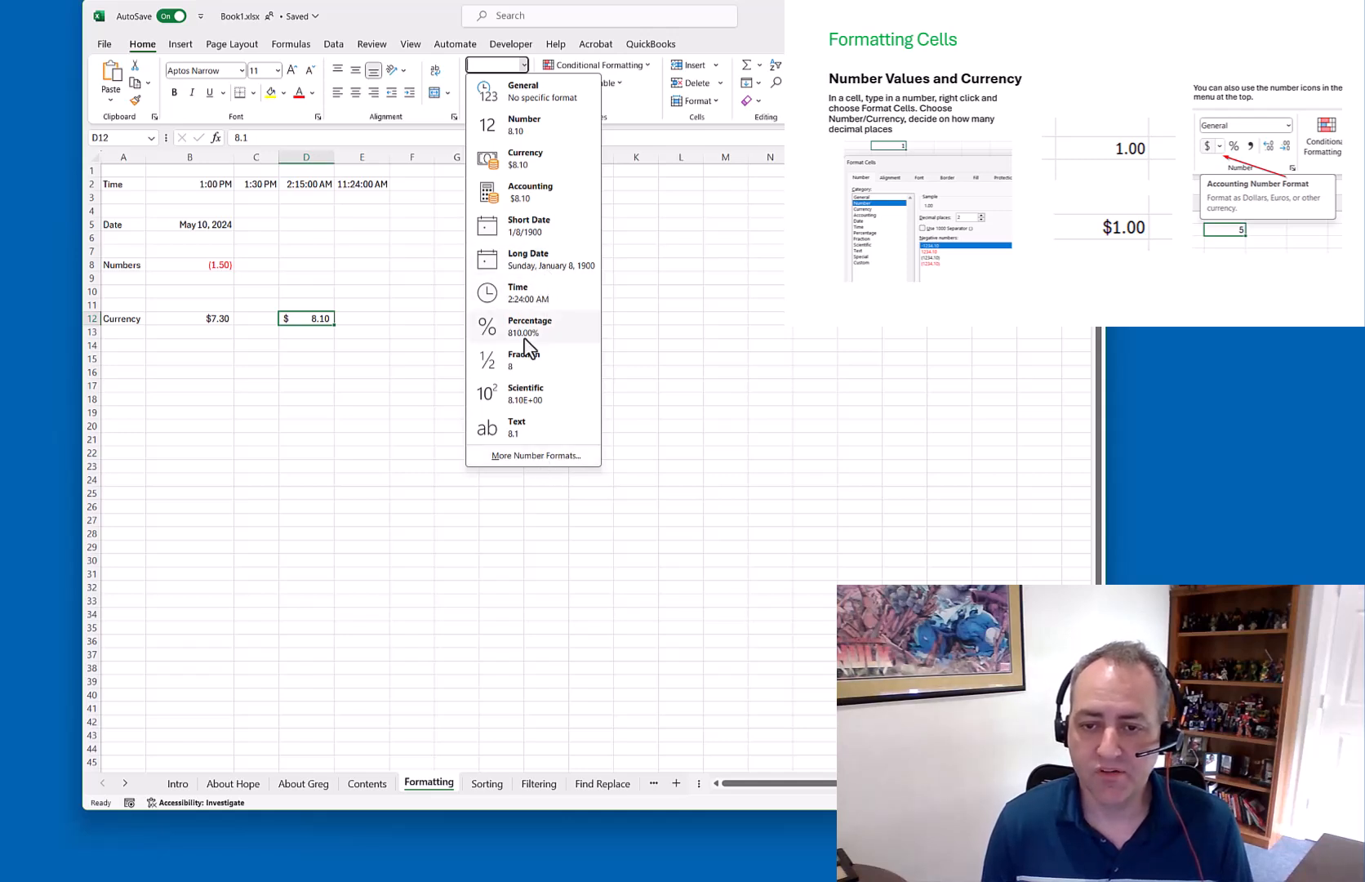
pyautogui.click(380, 290)
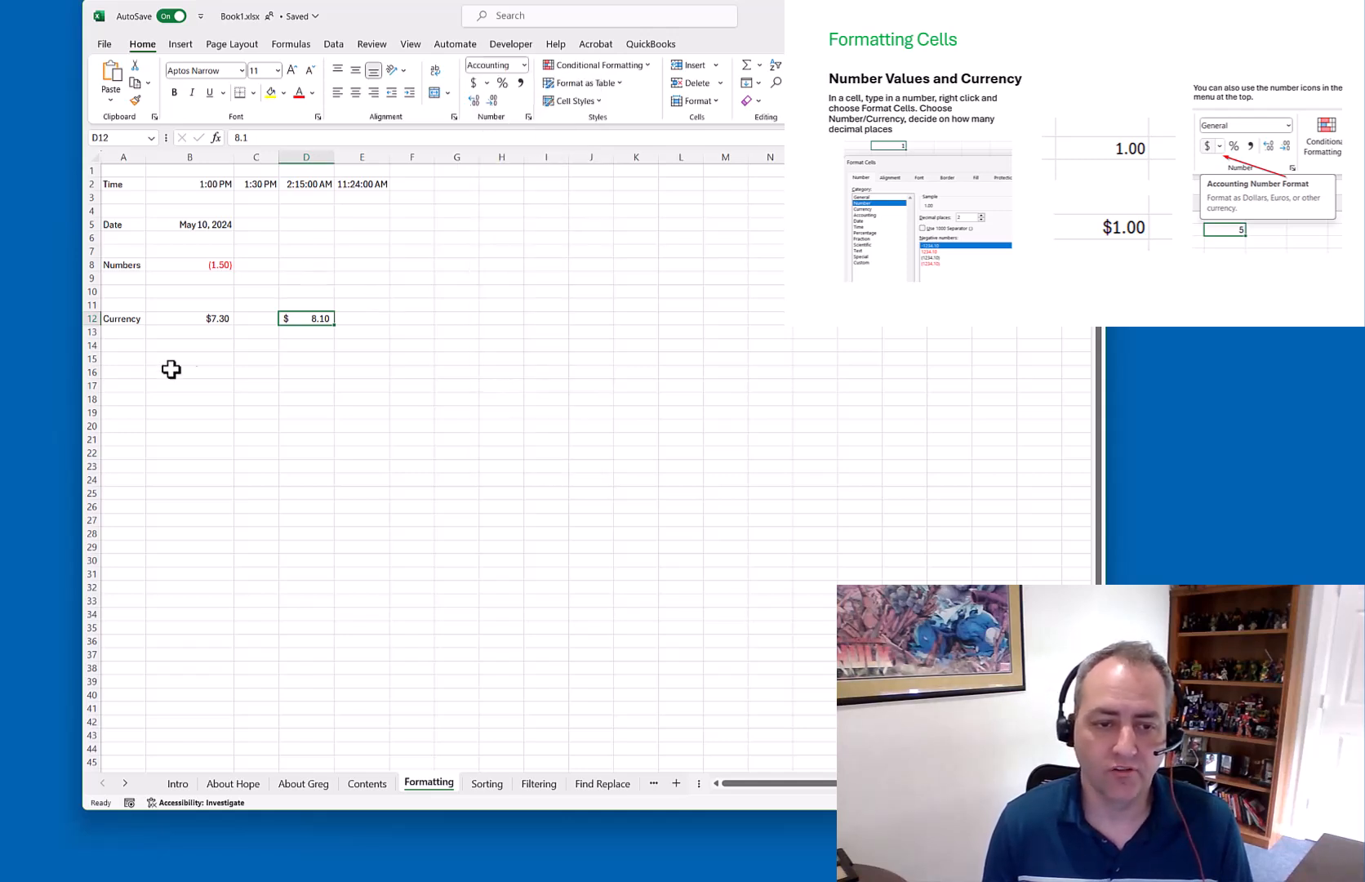
pyautogui.click(113, 360)
# Enter the label Fraction in A15 and the value 1.5 in B15
pyautogui.write('Fraction')
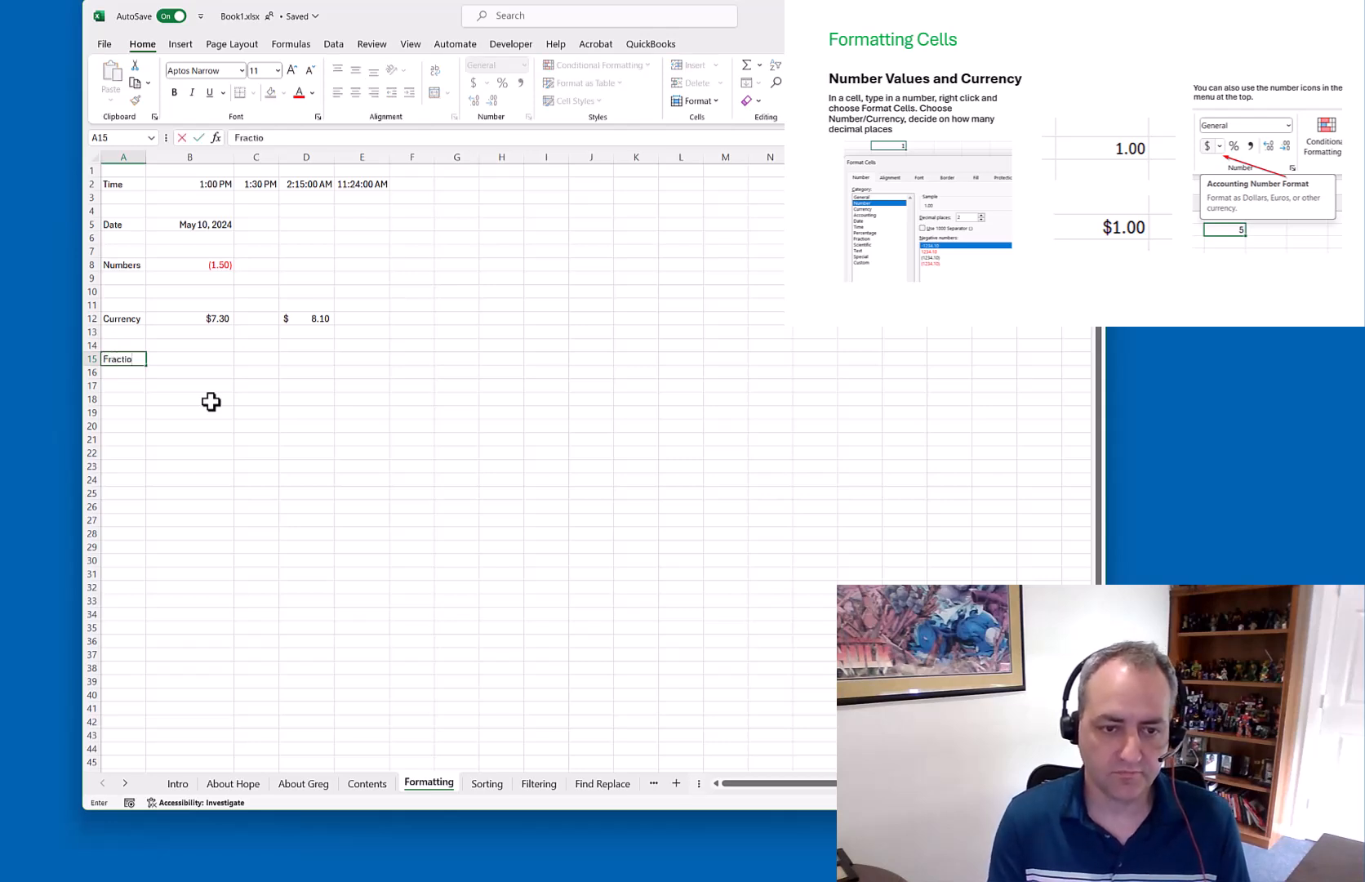
pyautogui.press('Tab')
pyautogui.write('1.5')
pyautogui.press('Return')
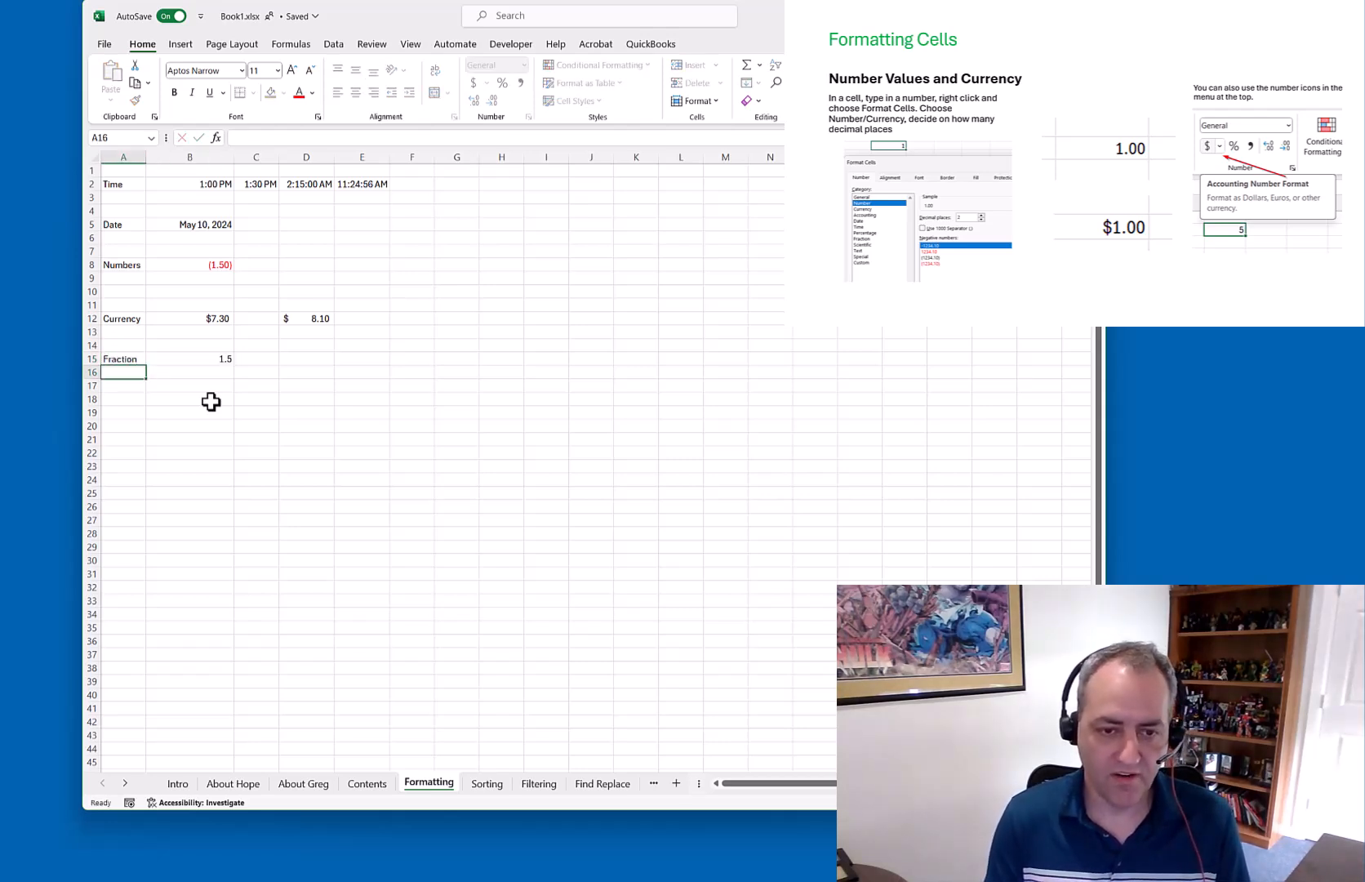
pyautogui.press('Up')
pyautogui.press('Right')
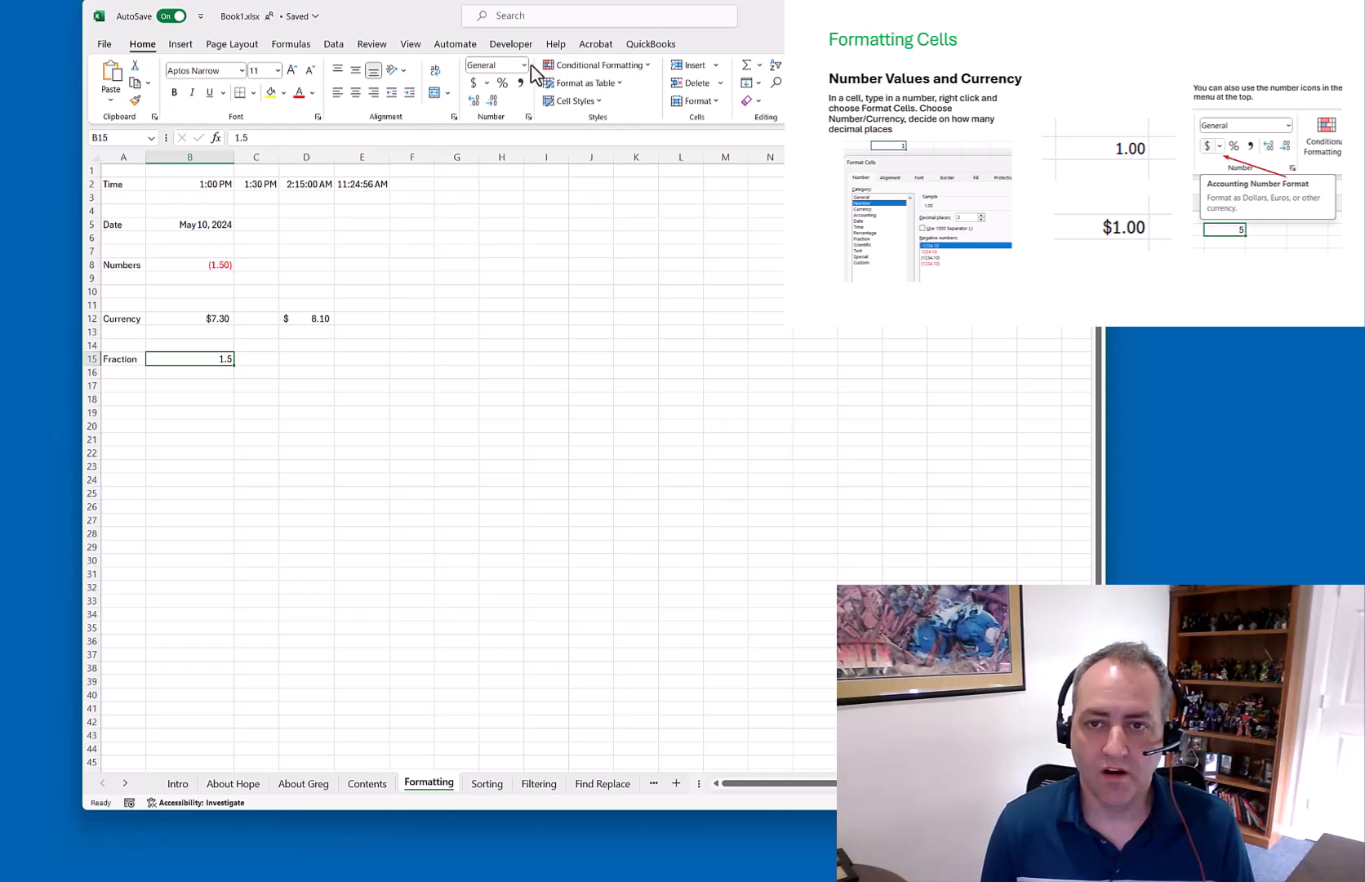
# Give B15 the Fraction number format so it shows 1 1/2, then go to the Sorting sheet
pyautogui.click(523, 64)
pyautogui.click(532, 361)
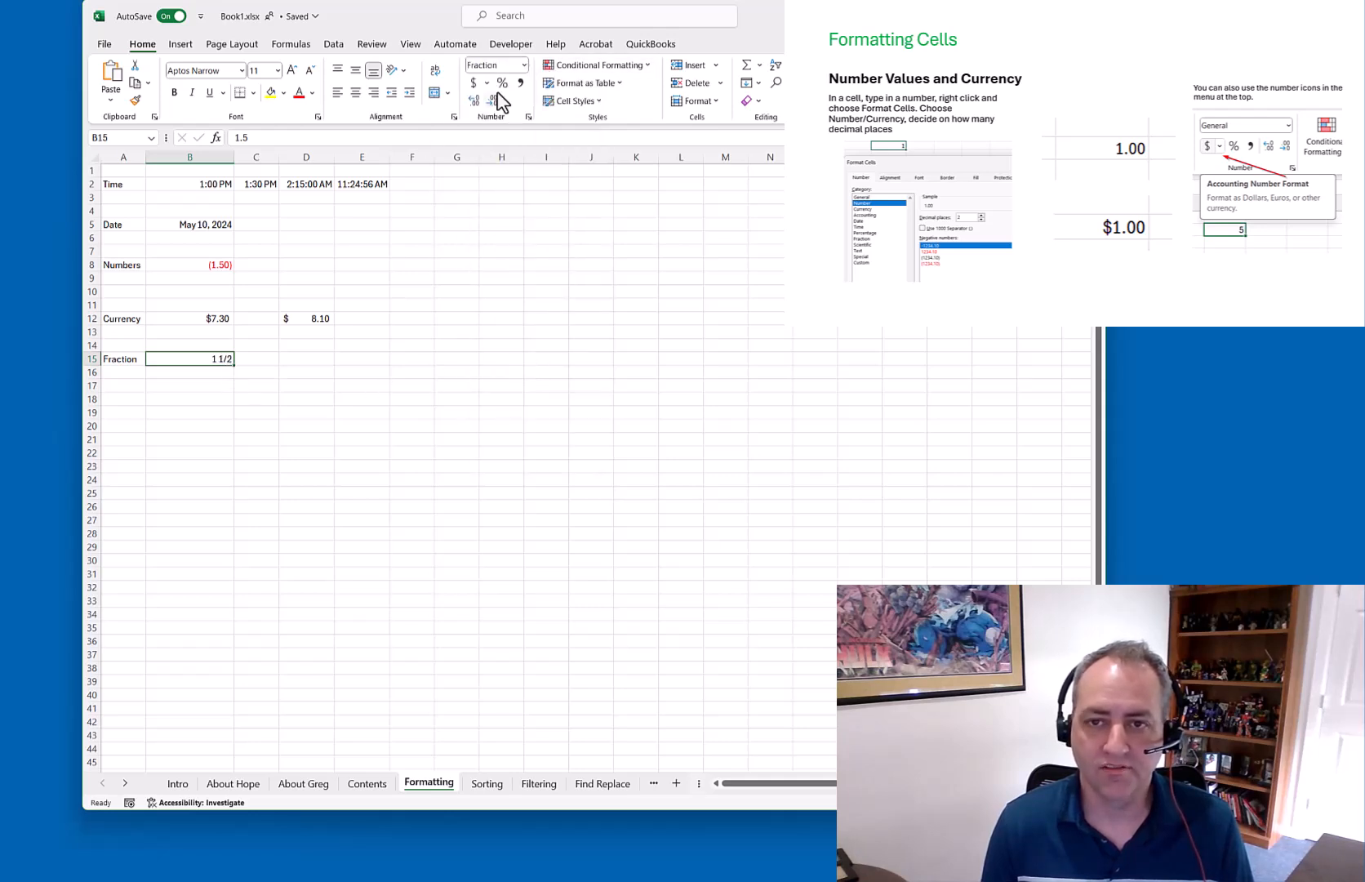
pyautogui.click(523, 64)
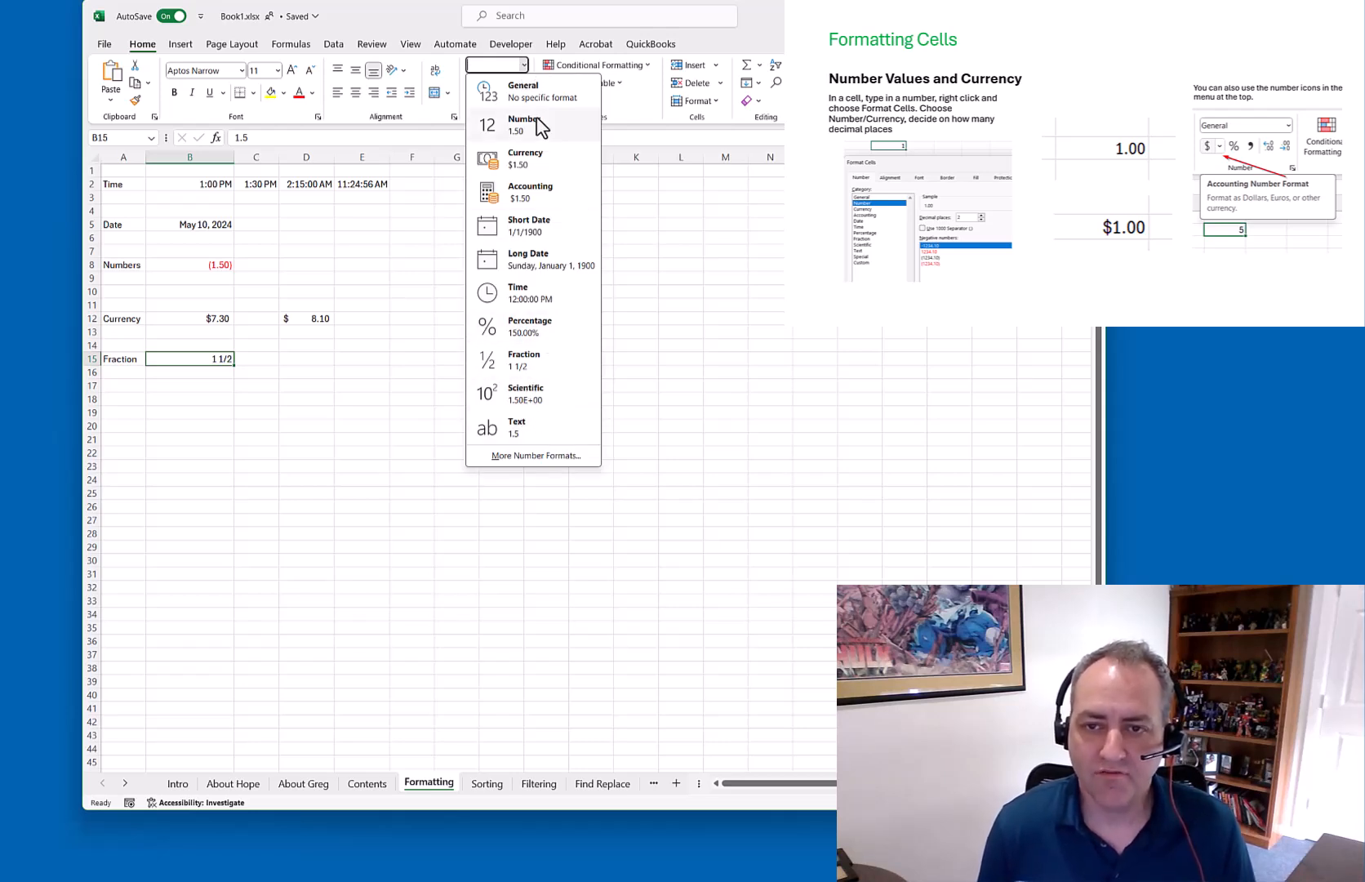
pyautogui.click(401, 570)
pyautogui.click(485, 781)
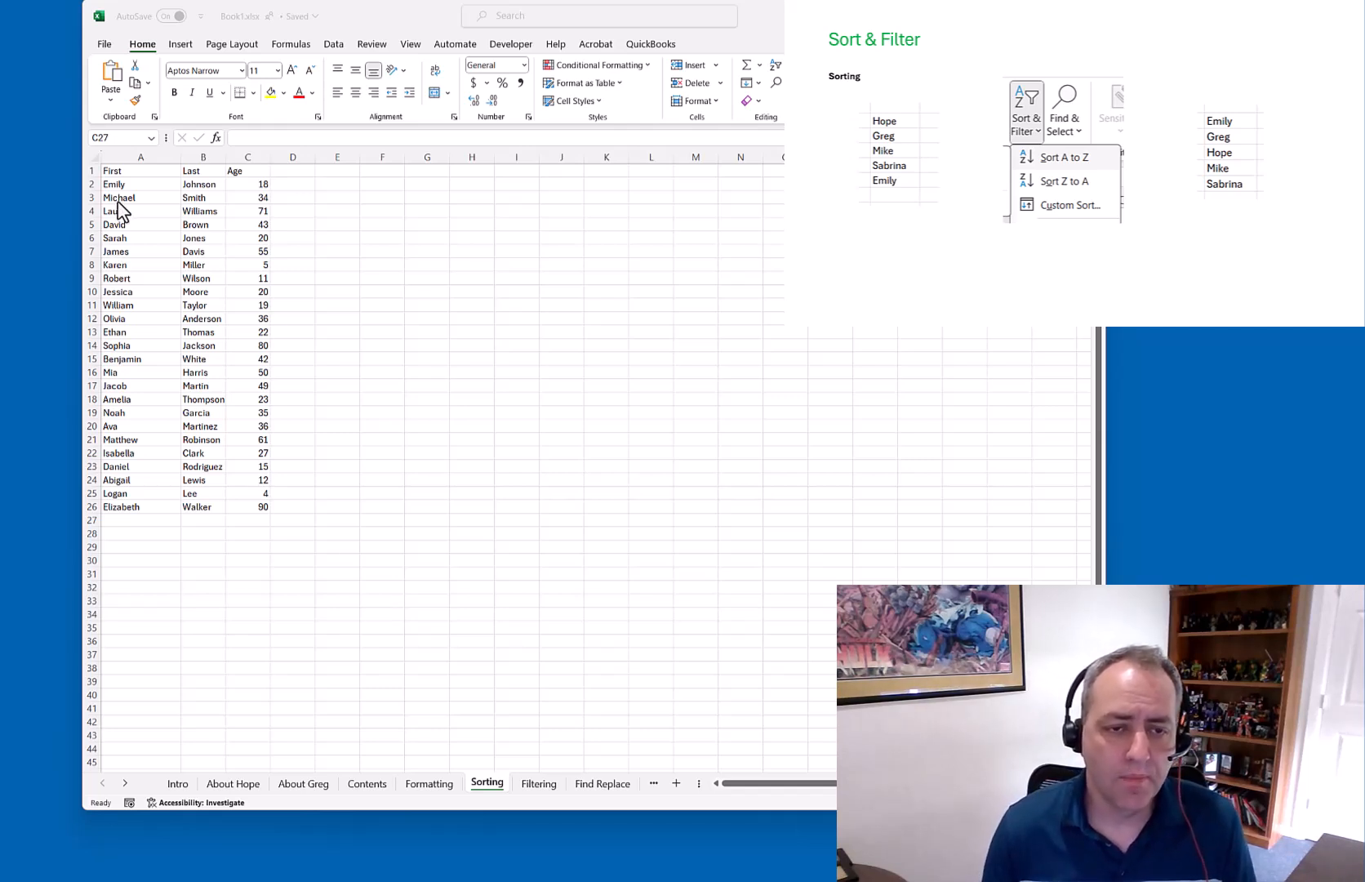
# Select the First/Last/Age table A1:C26 and sort it A to Z by first name
pyautogui.click(143, 201)
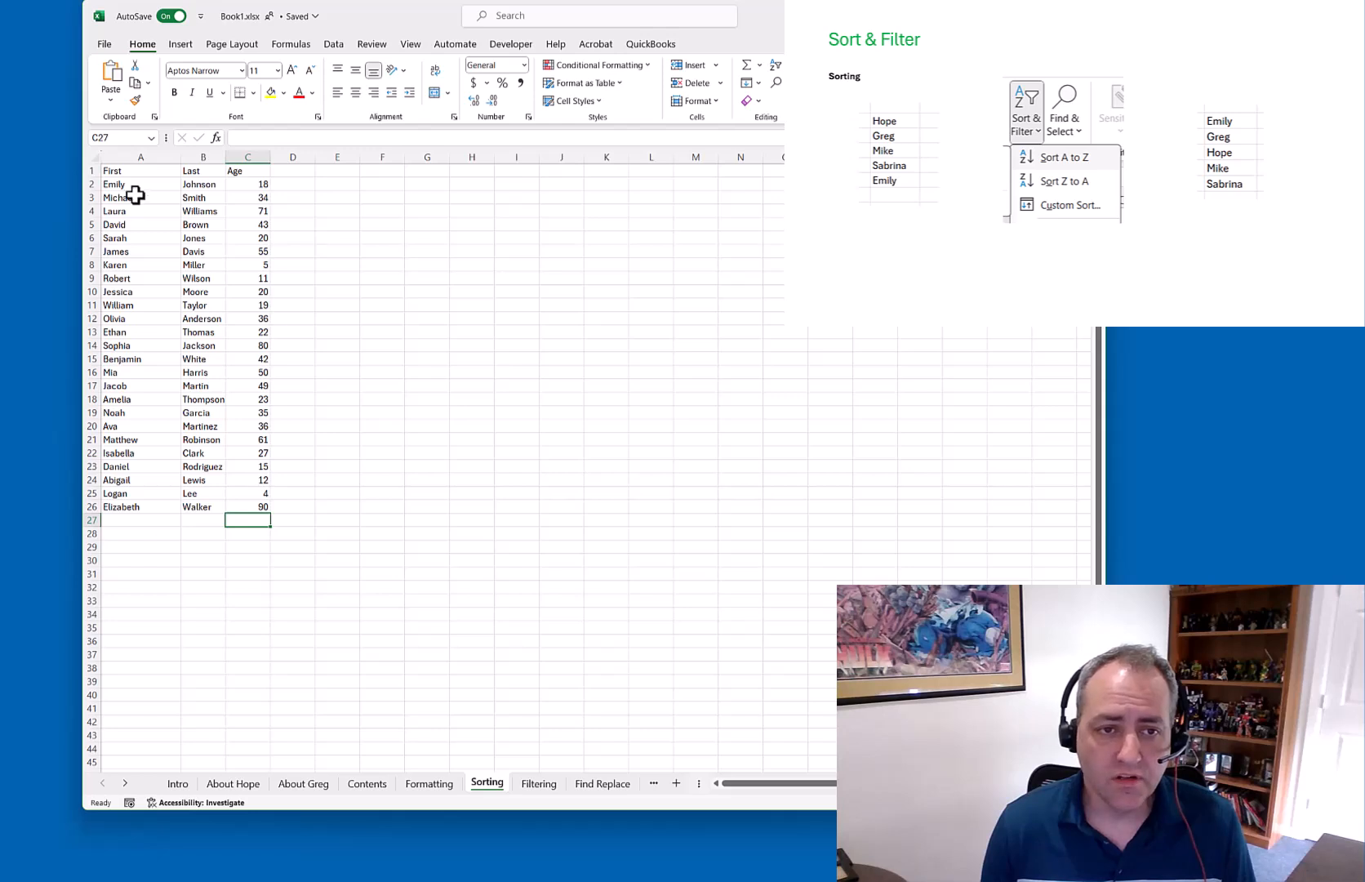
pyautogui.moveTo(114, 170); pyautogui.dragTo(267, 510)
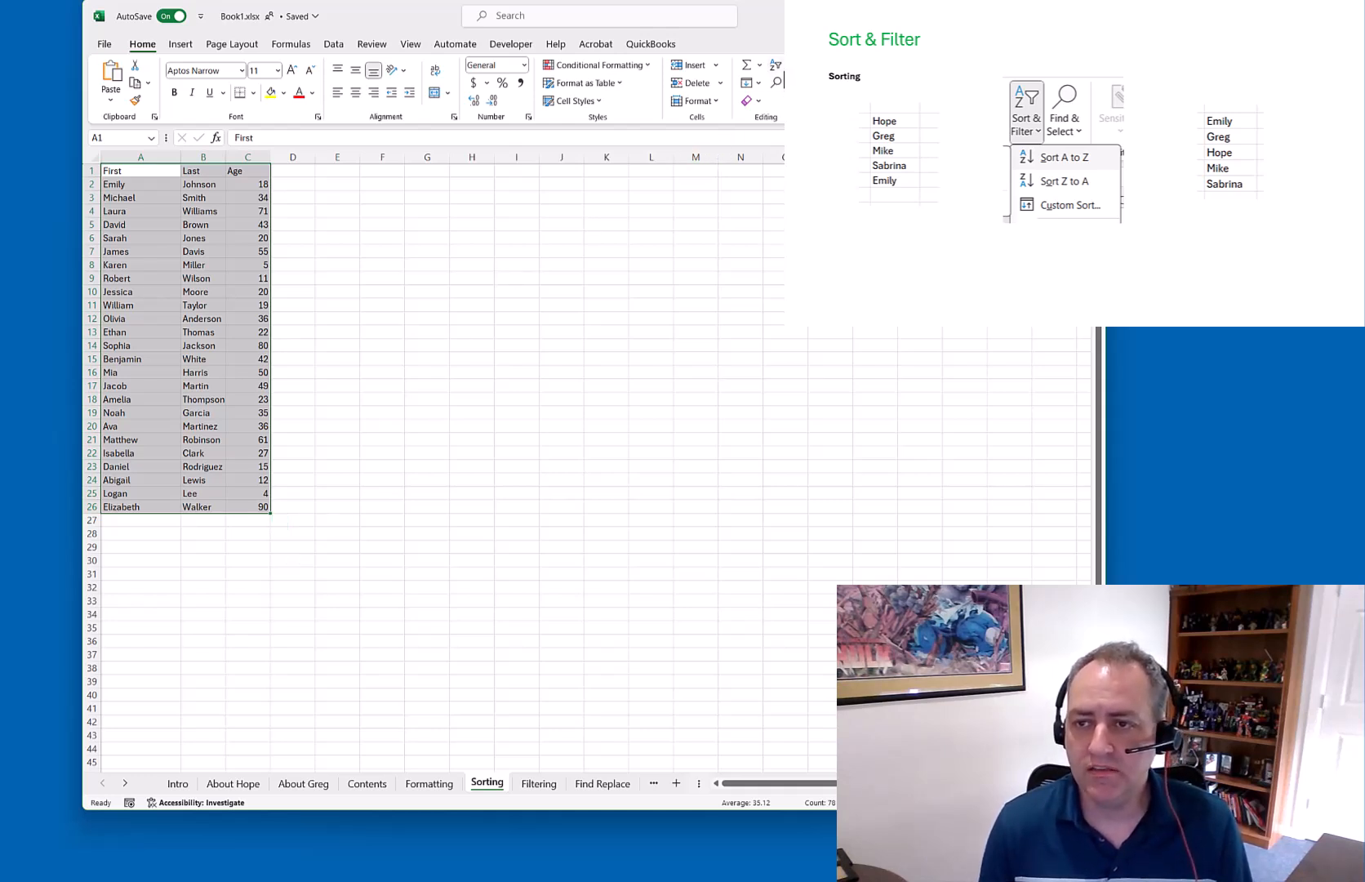
pyautogui.click(775, 64)
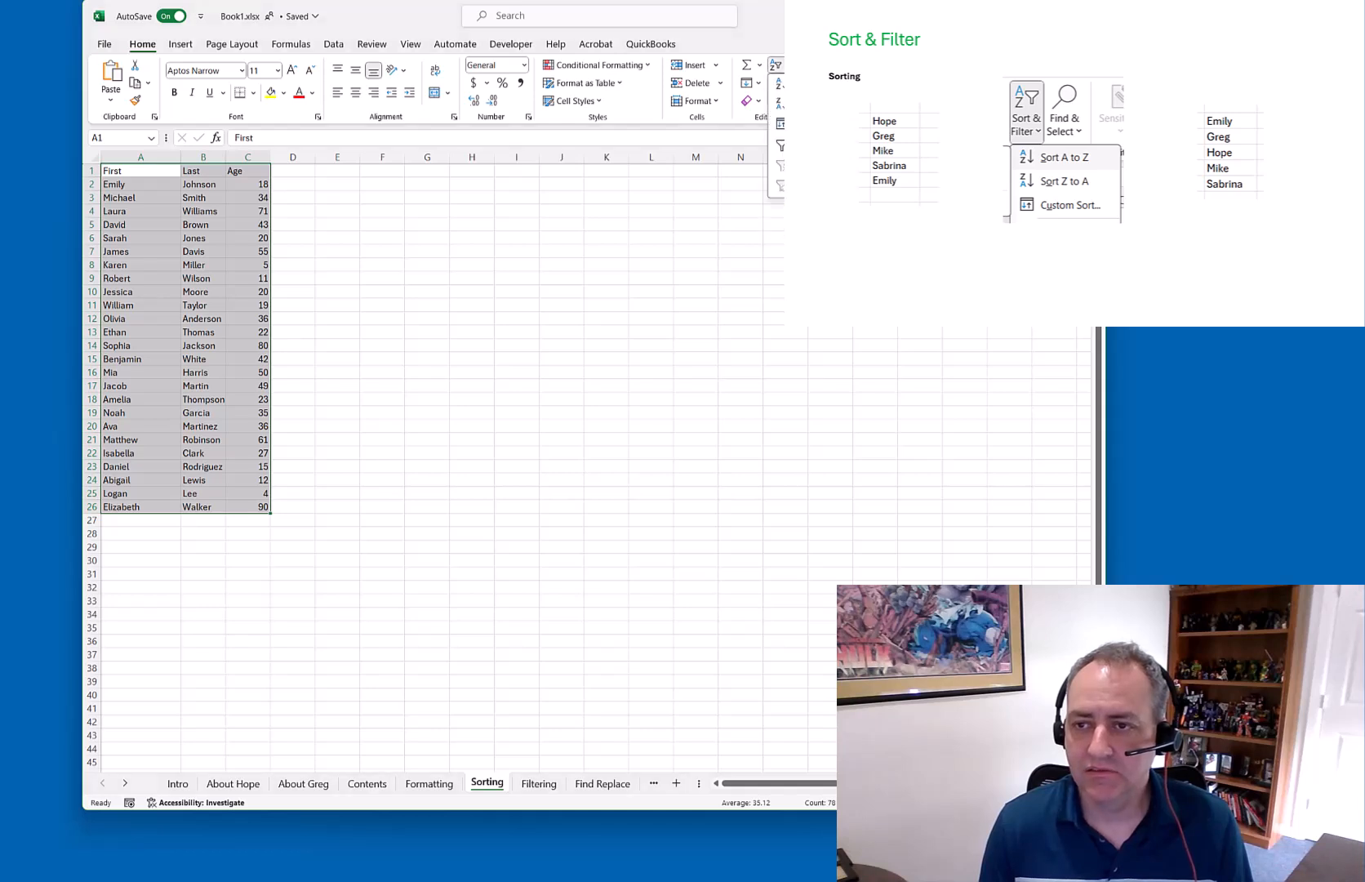
pyautogui.click(790, 84)
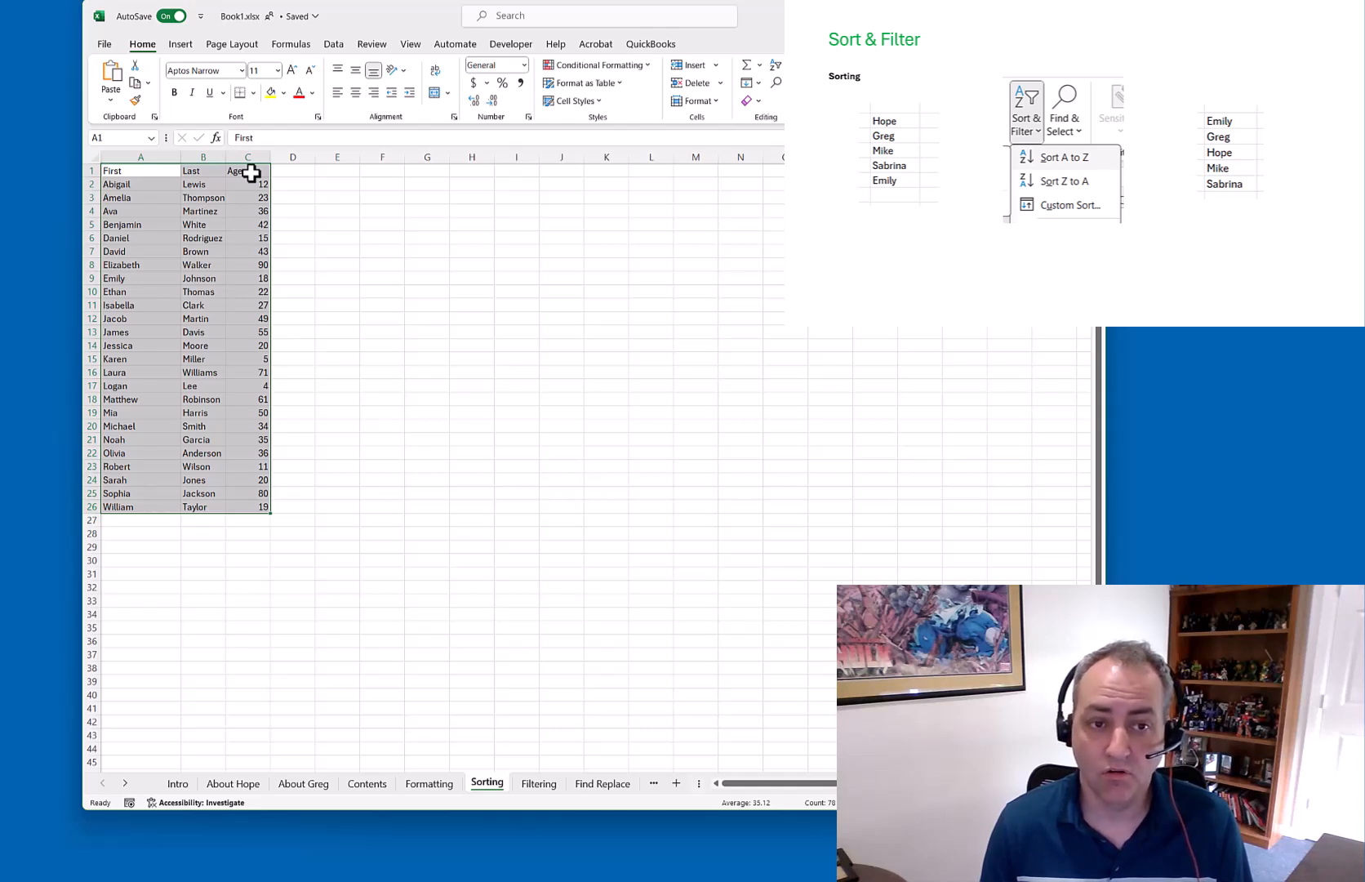
pyautogui.click(245, 199)
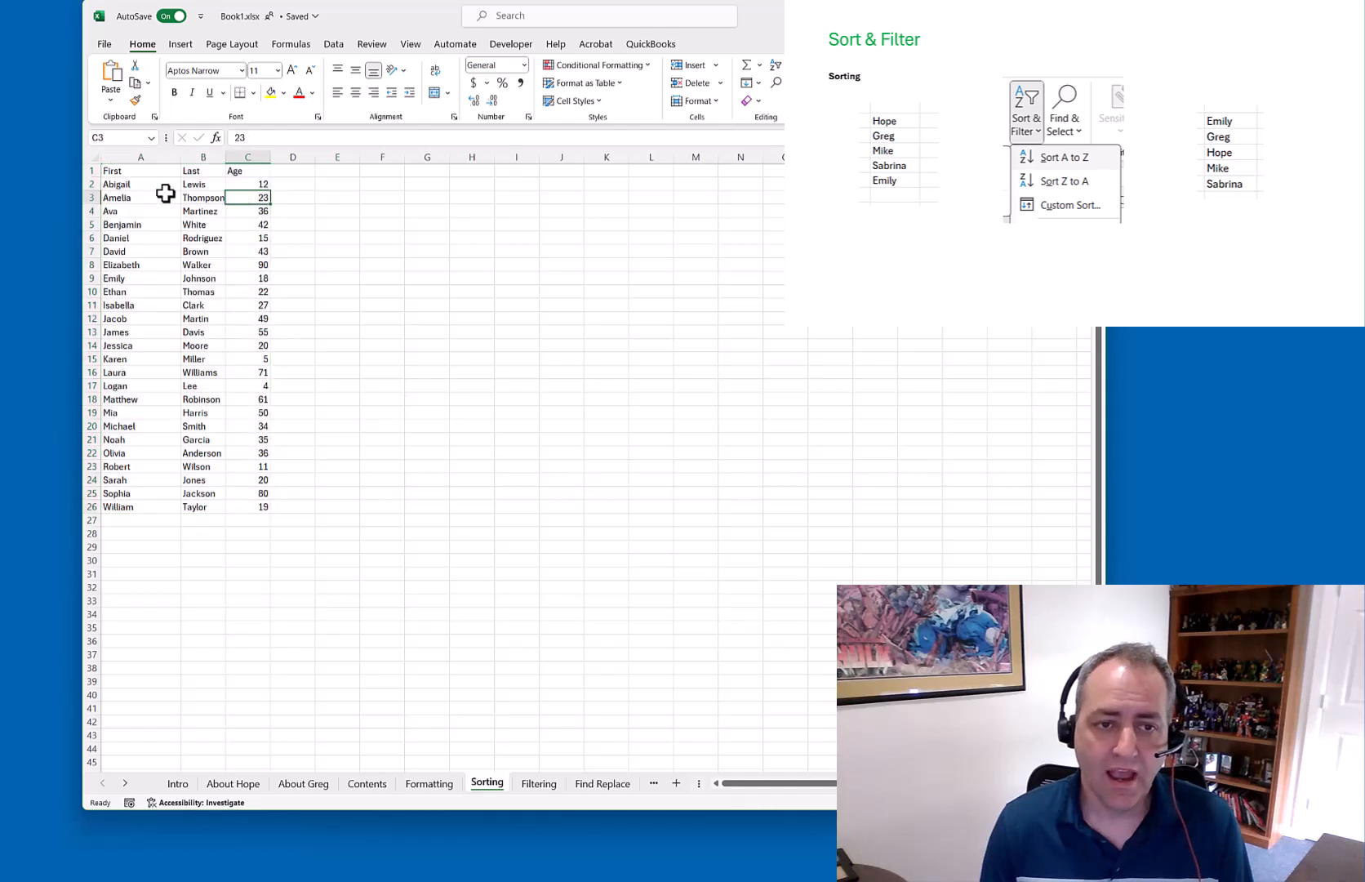
pyautogui.moveTo(120, 186); pyautogui.dragTo(90, 506)
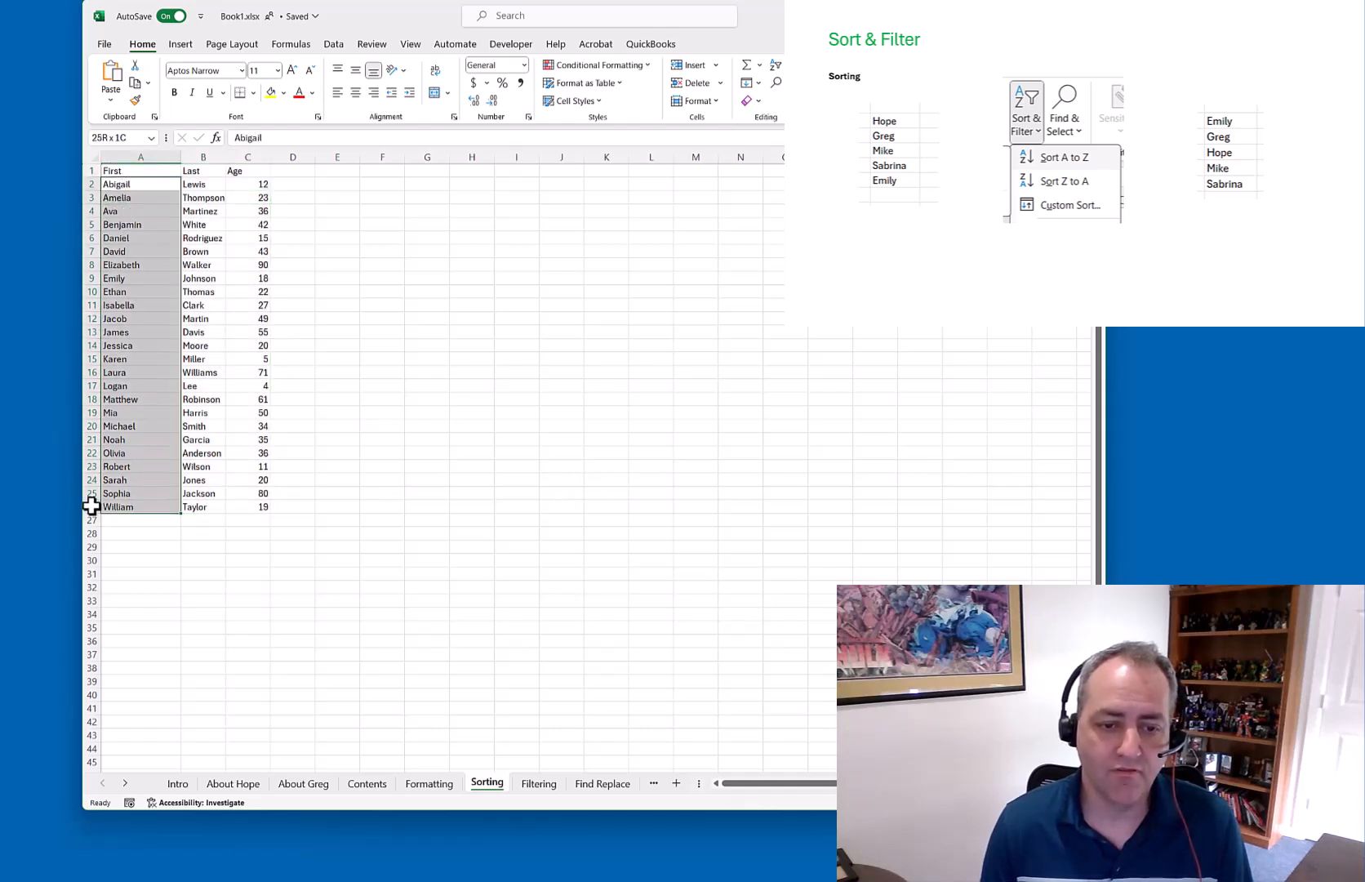
pyautogui.click(218, 291)
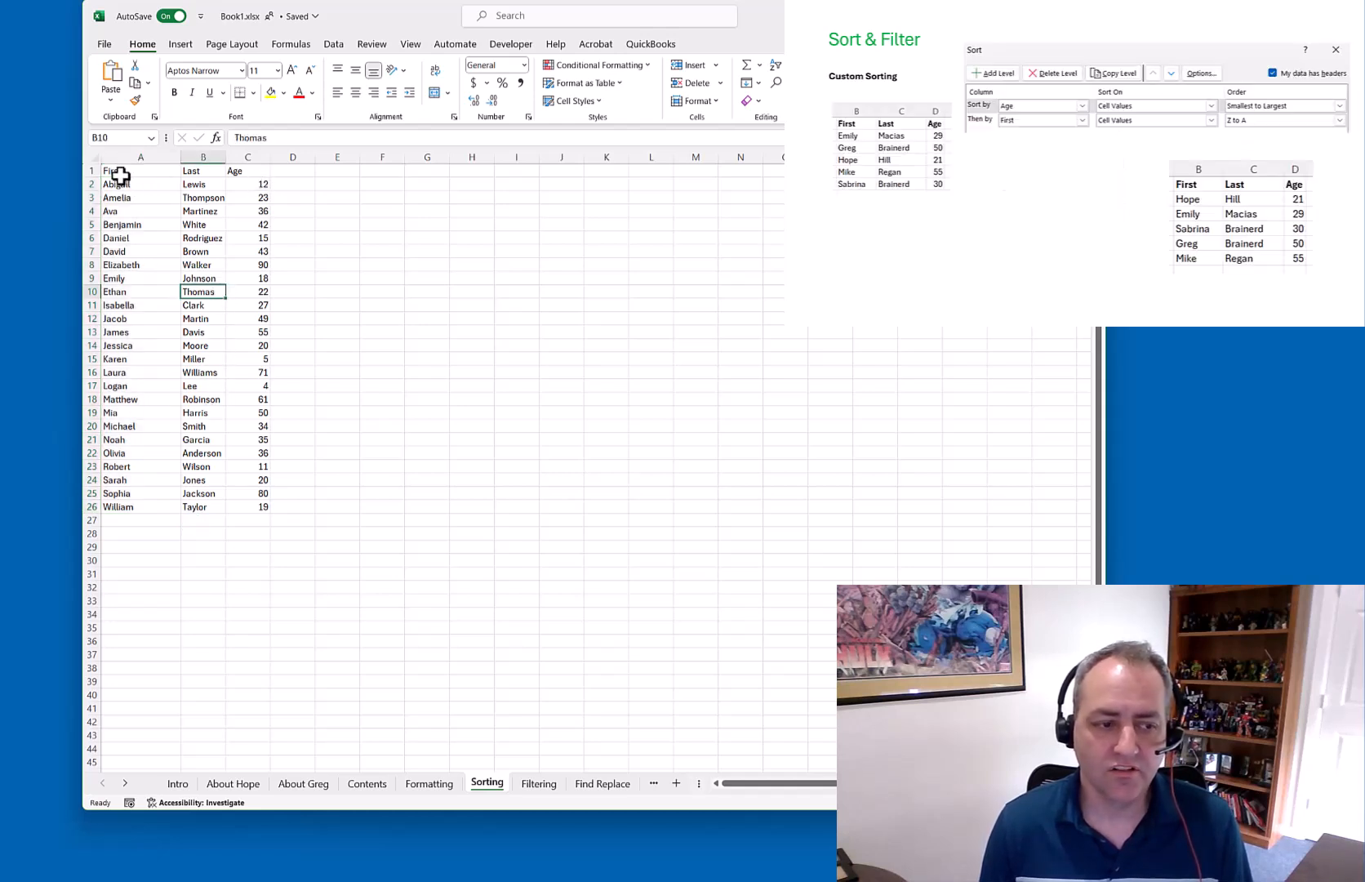
# Use Custom Sort to add a second level, Age smallest to largest, after First A to Z
pyautogui.moveTo(116, 173); pyautogui.dragTo(258, 501)
pyautogui.rightClick(211, 412)
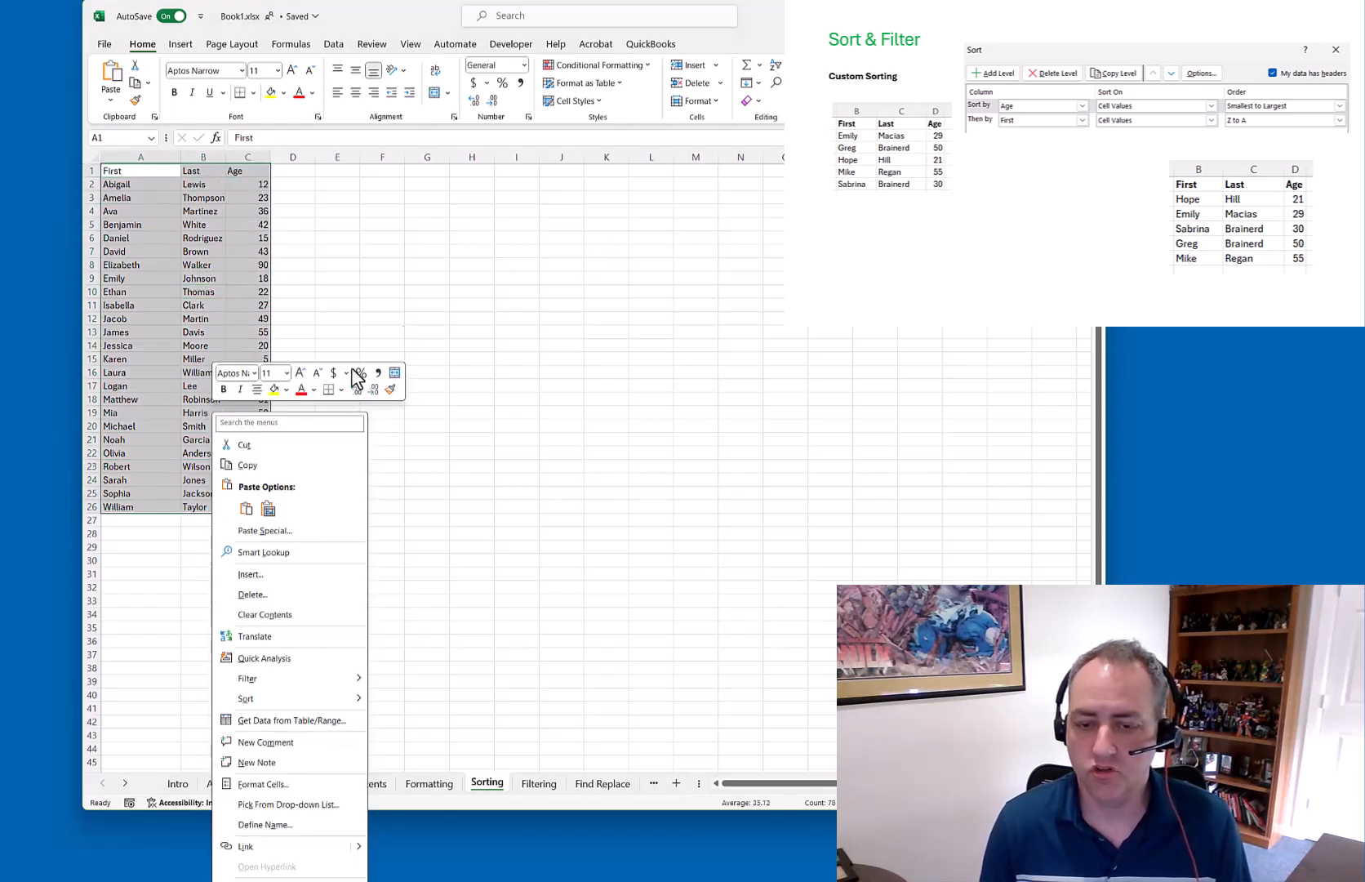
pyautogui.click(778, 65)
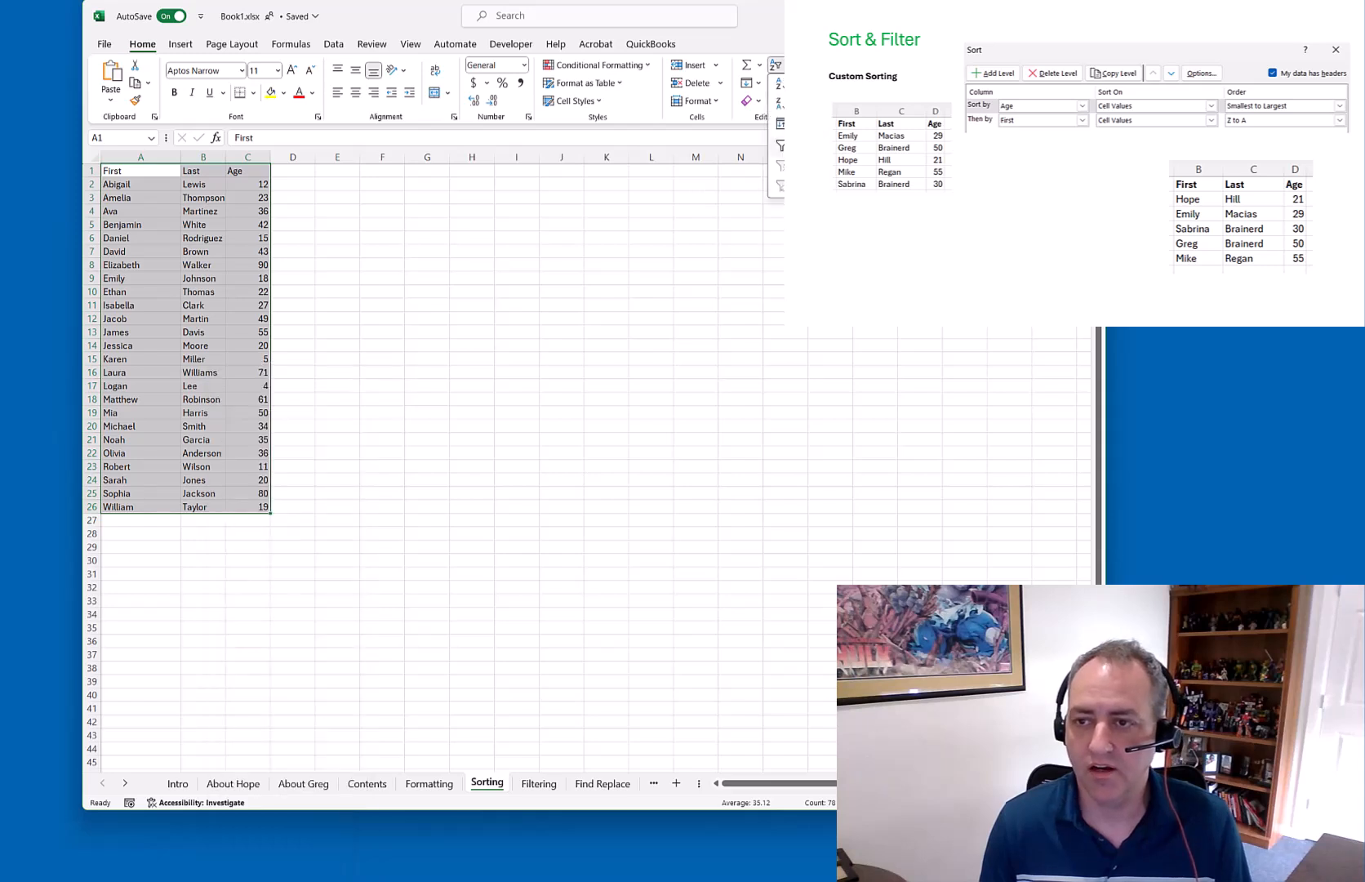
pyautogui.click(779, 124)
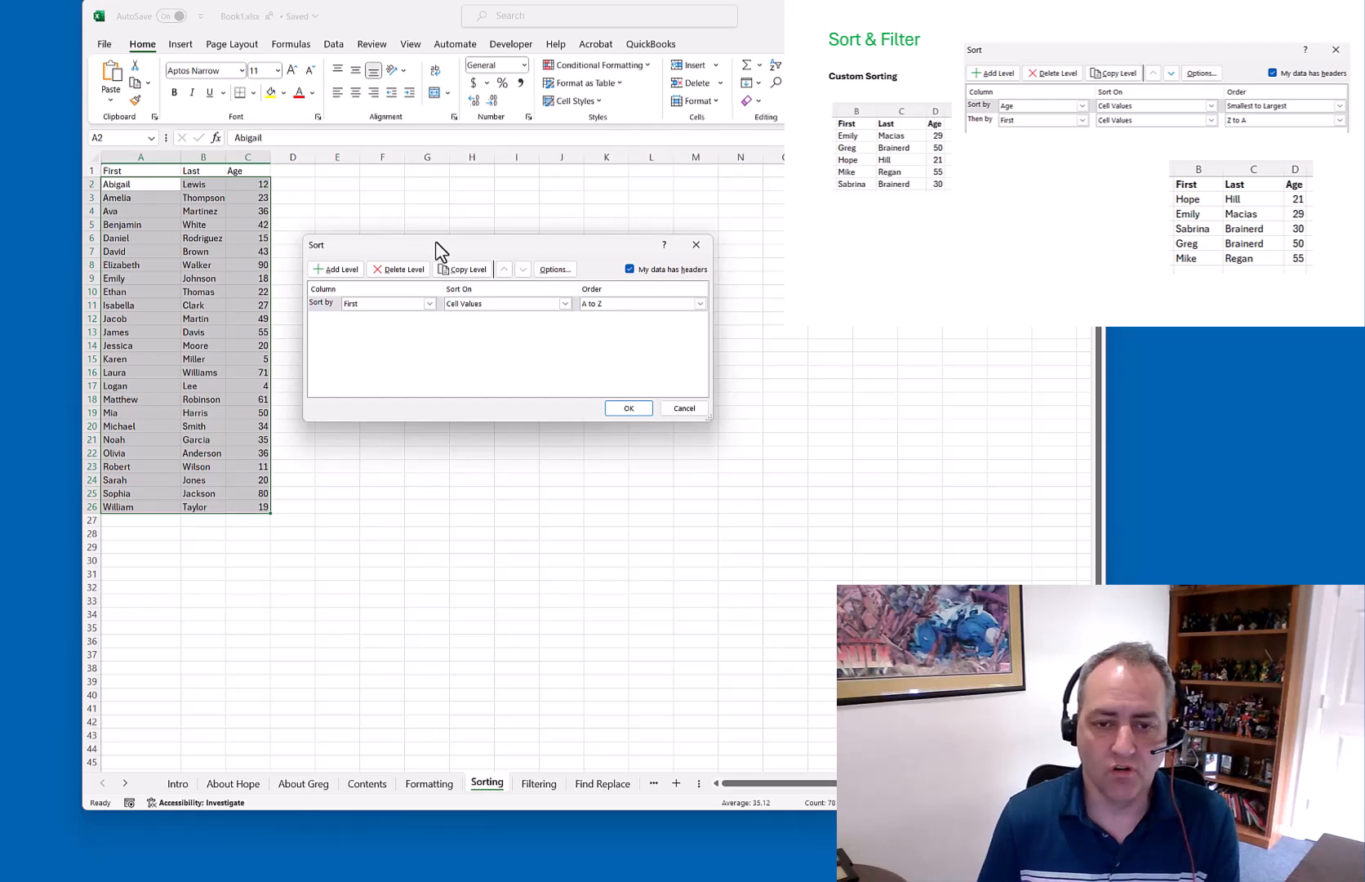
pyautogui.click(338, 270)
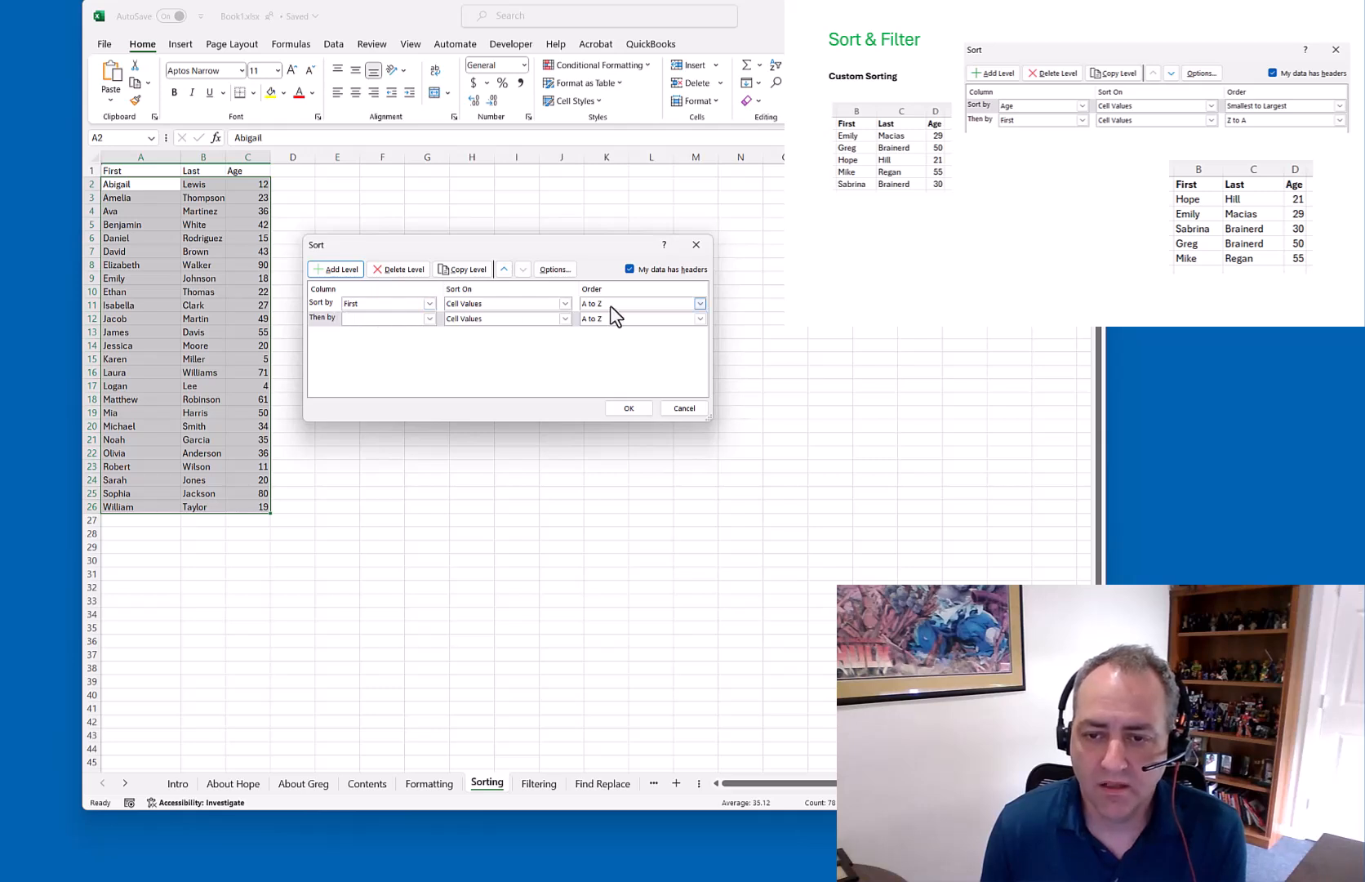
pyautogui.click(428, 318)
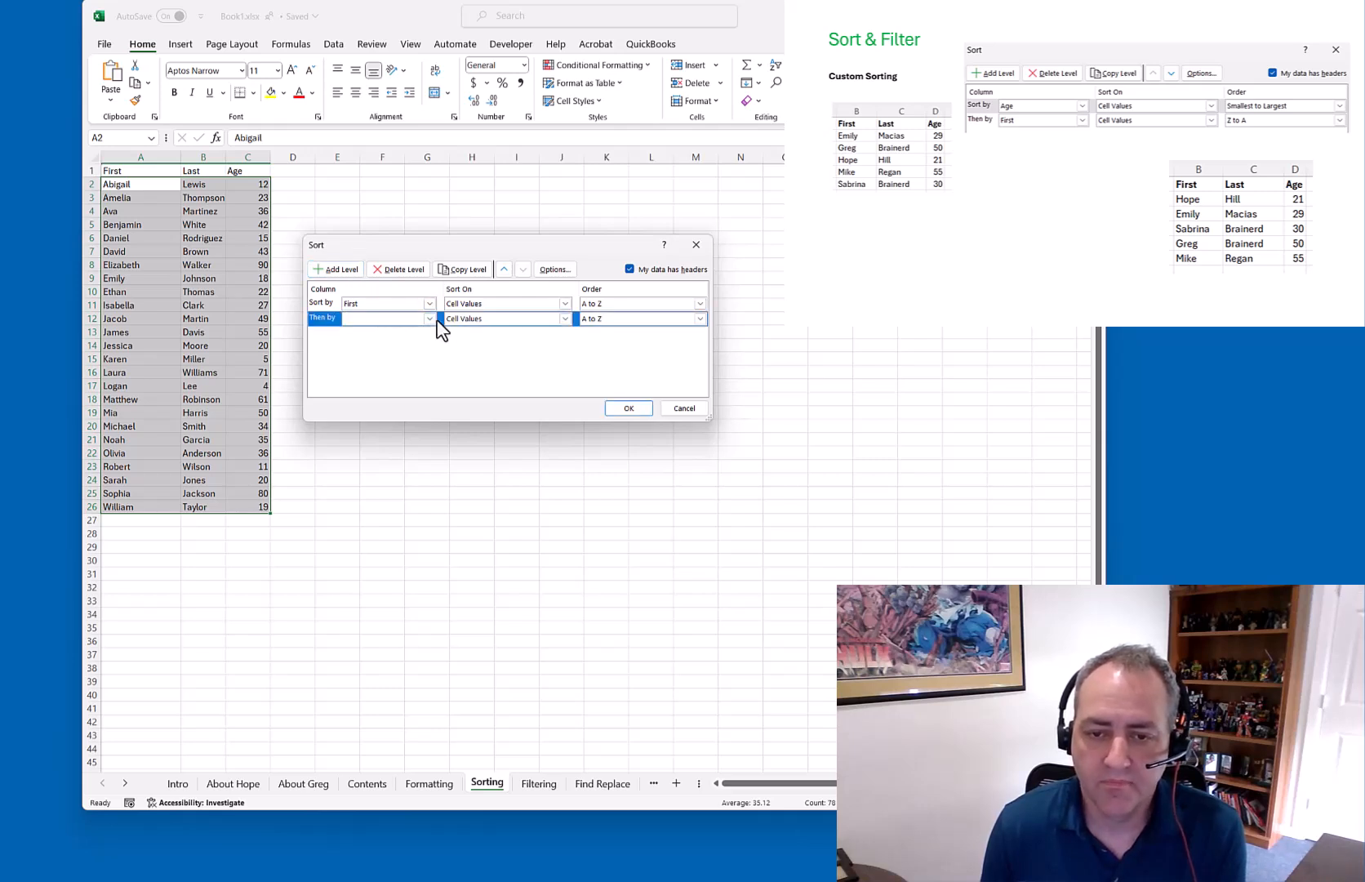
pyautogui.click(372, 350)
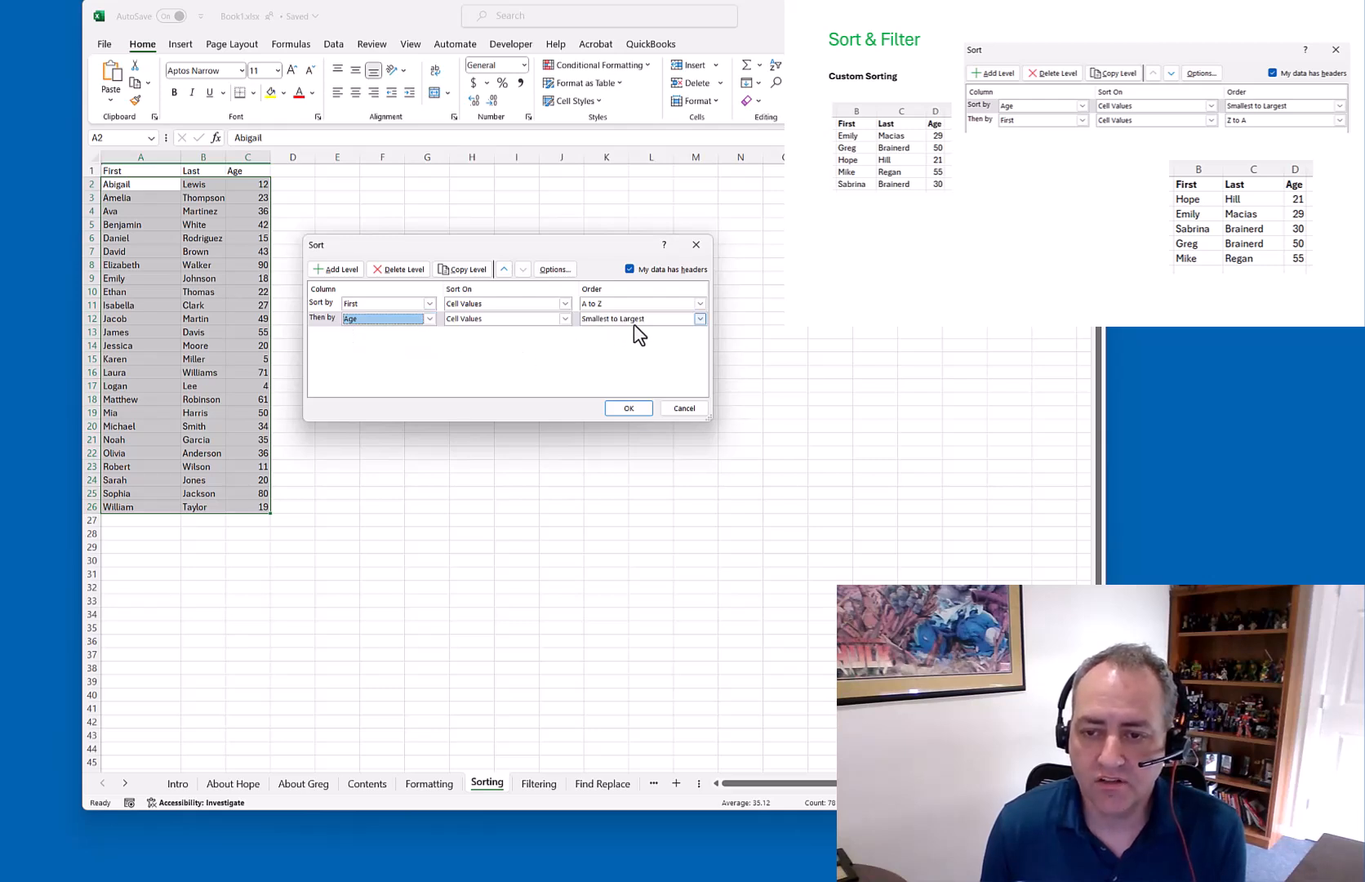
pyautogui.click(636, 408)
pyautogui.click(411, 315)
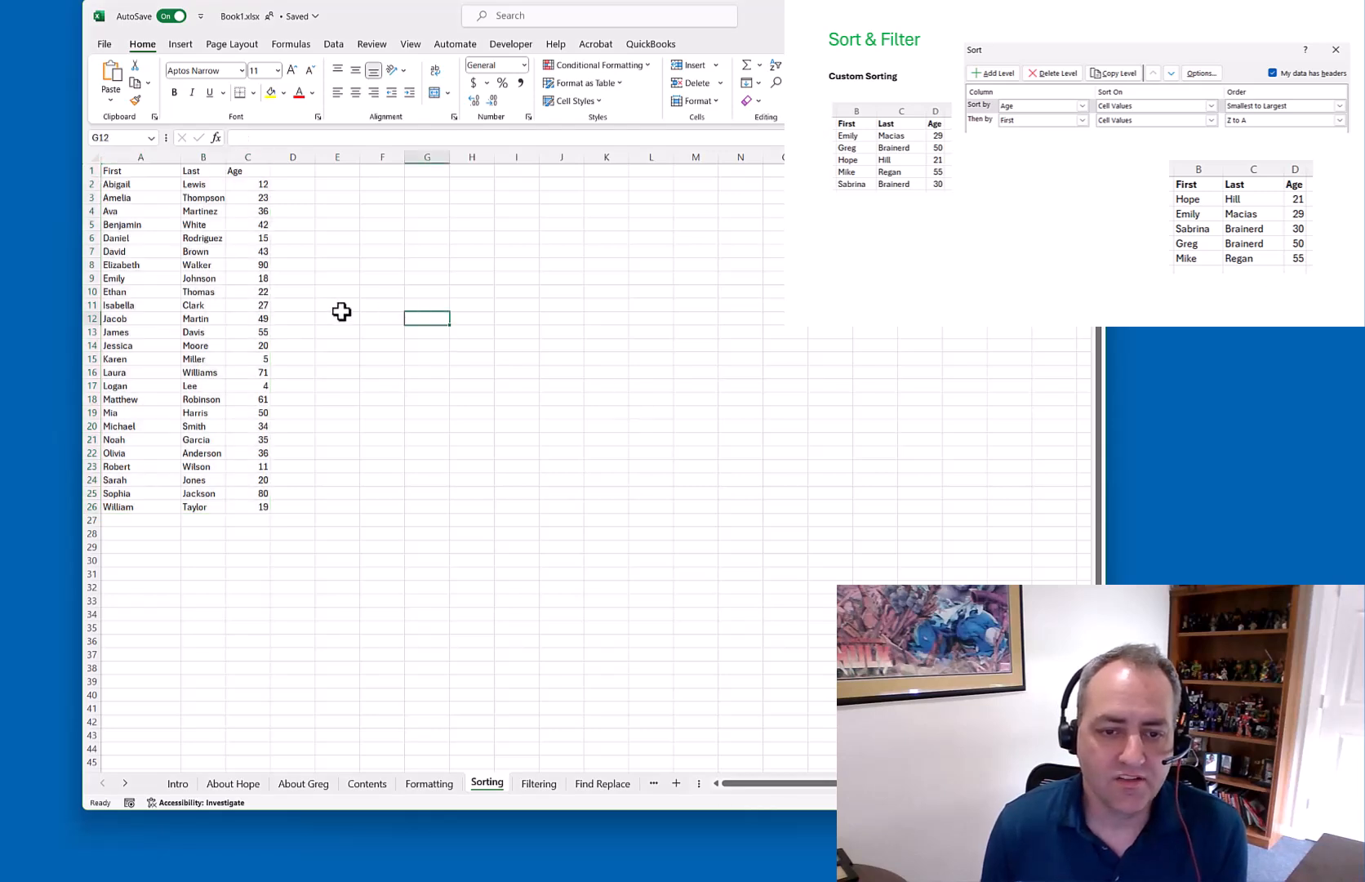
pyautogui.moveTo(140, 188); pyautogui.dragTo(243, 506)
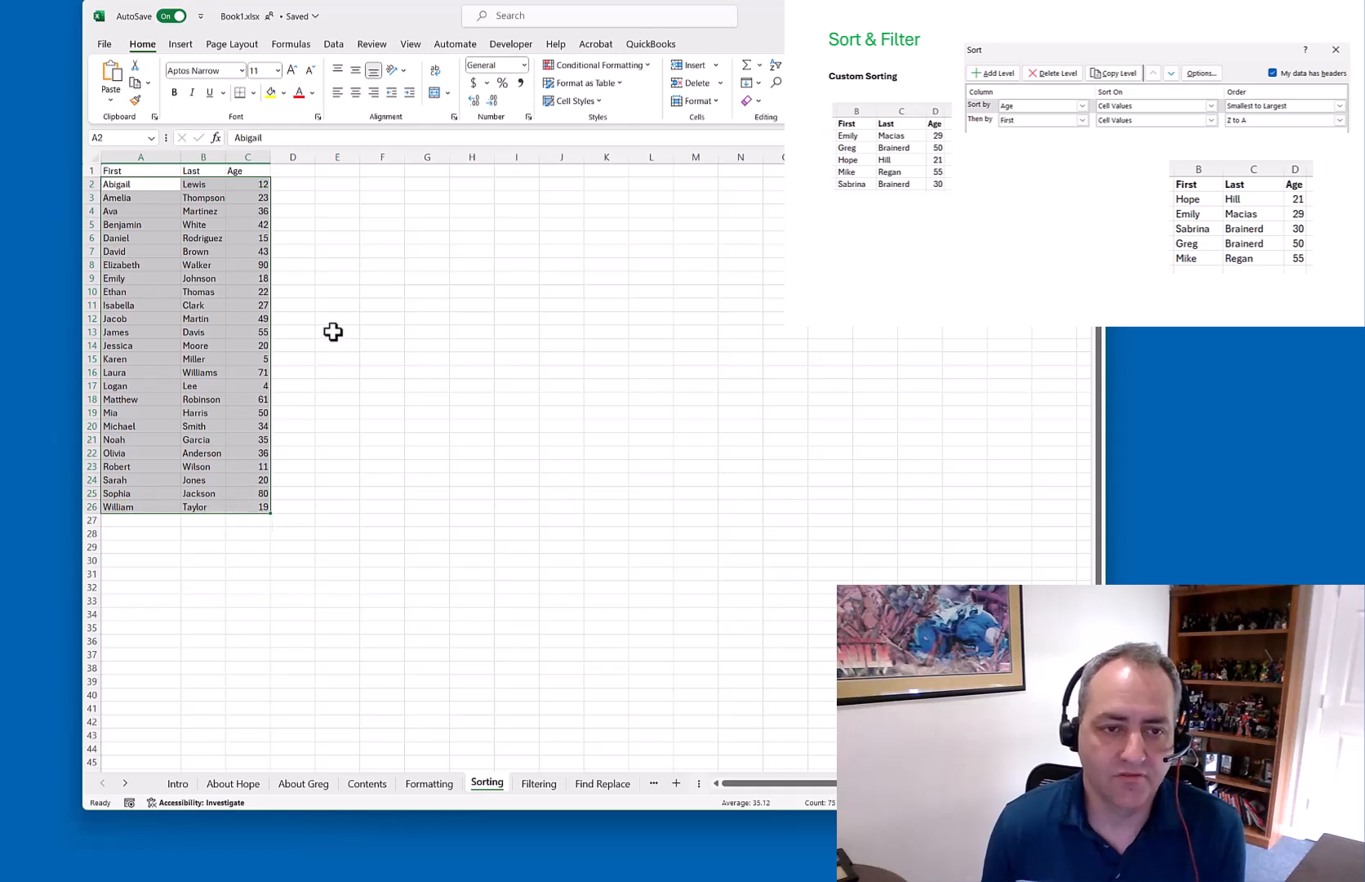
# Insert a blank row at row 3 of the name table
pyautogui.click(335, 331)
pyautogui.click(93, 195)
pyautogui.rightClick(95, 194)
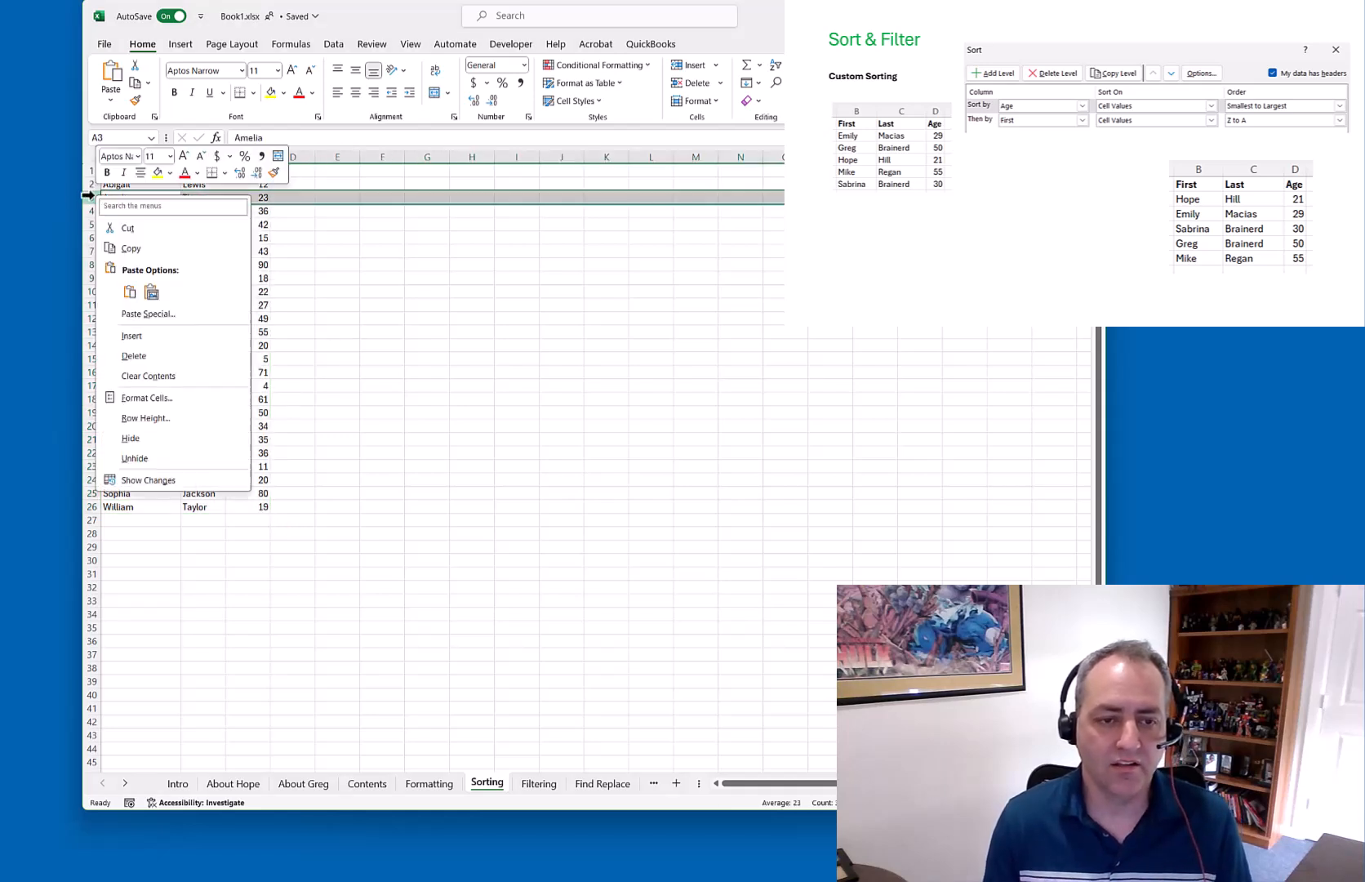
pyautogui.click(151, 338)
pyautogui.click(126, 196)
# Fill row 3 with A2's first name copied, a new last name, and age 5
pyautogui.click(134, 186)
pyautogui.hotkey('ctrl', 'c')
pyautogui.click(132, 197)
pyautogui.hotkey('ctrl', 'v')
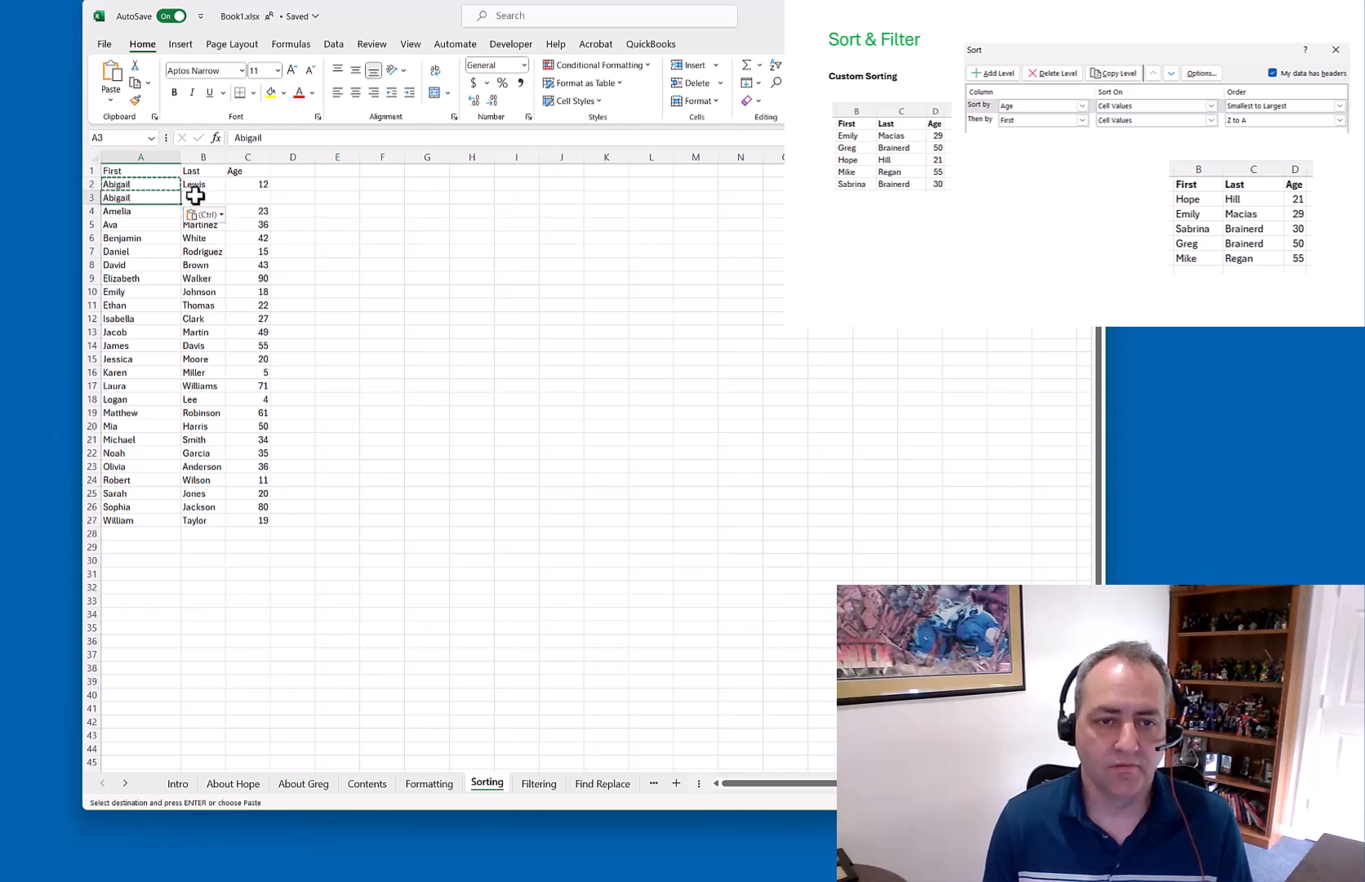
pyautogui.click(196, 197)
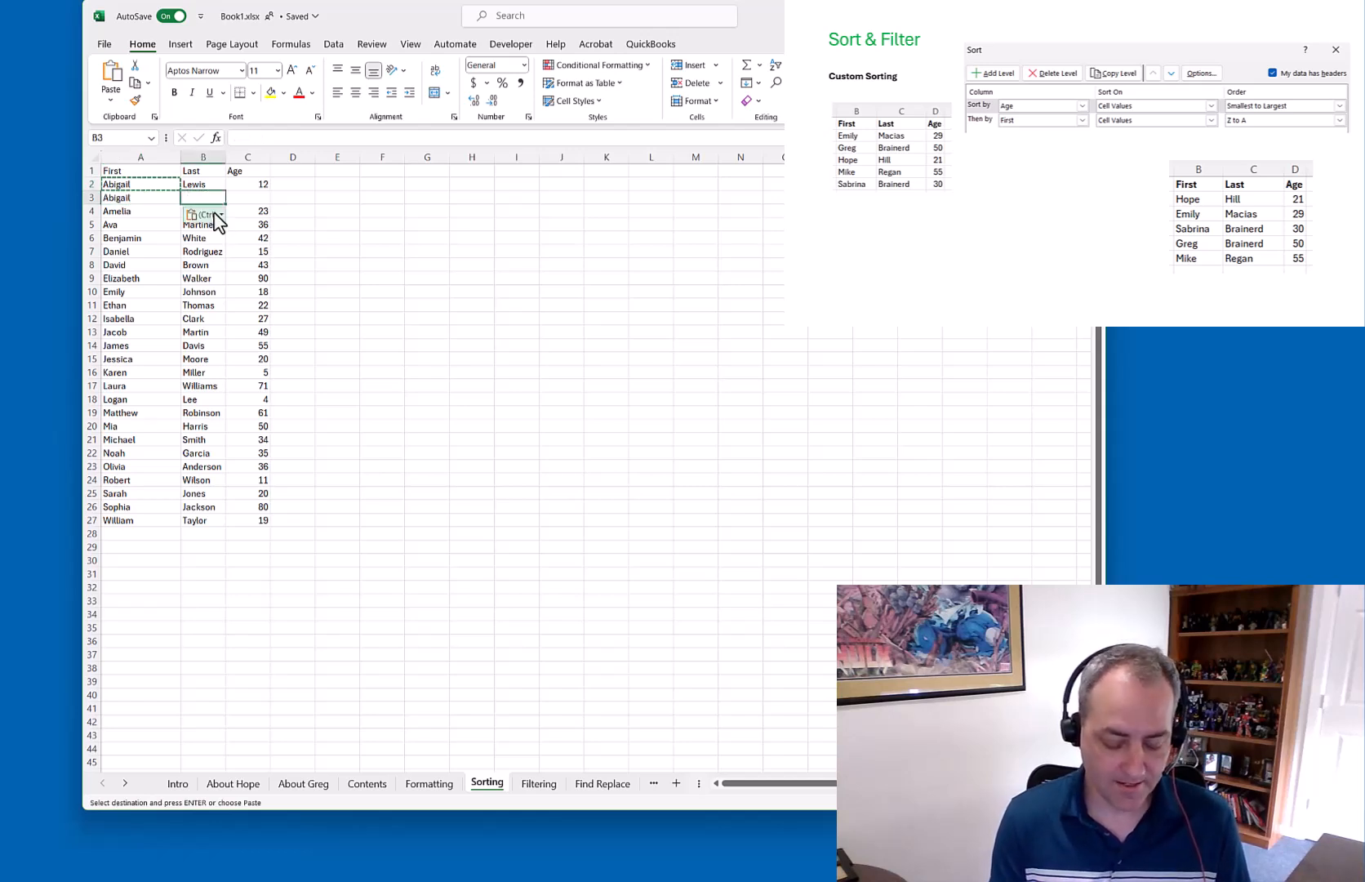
pyautogui.write('Anderson')
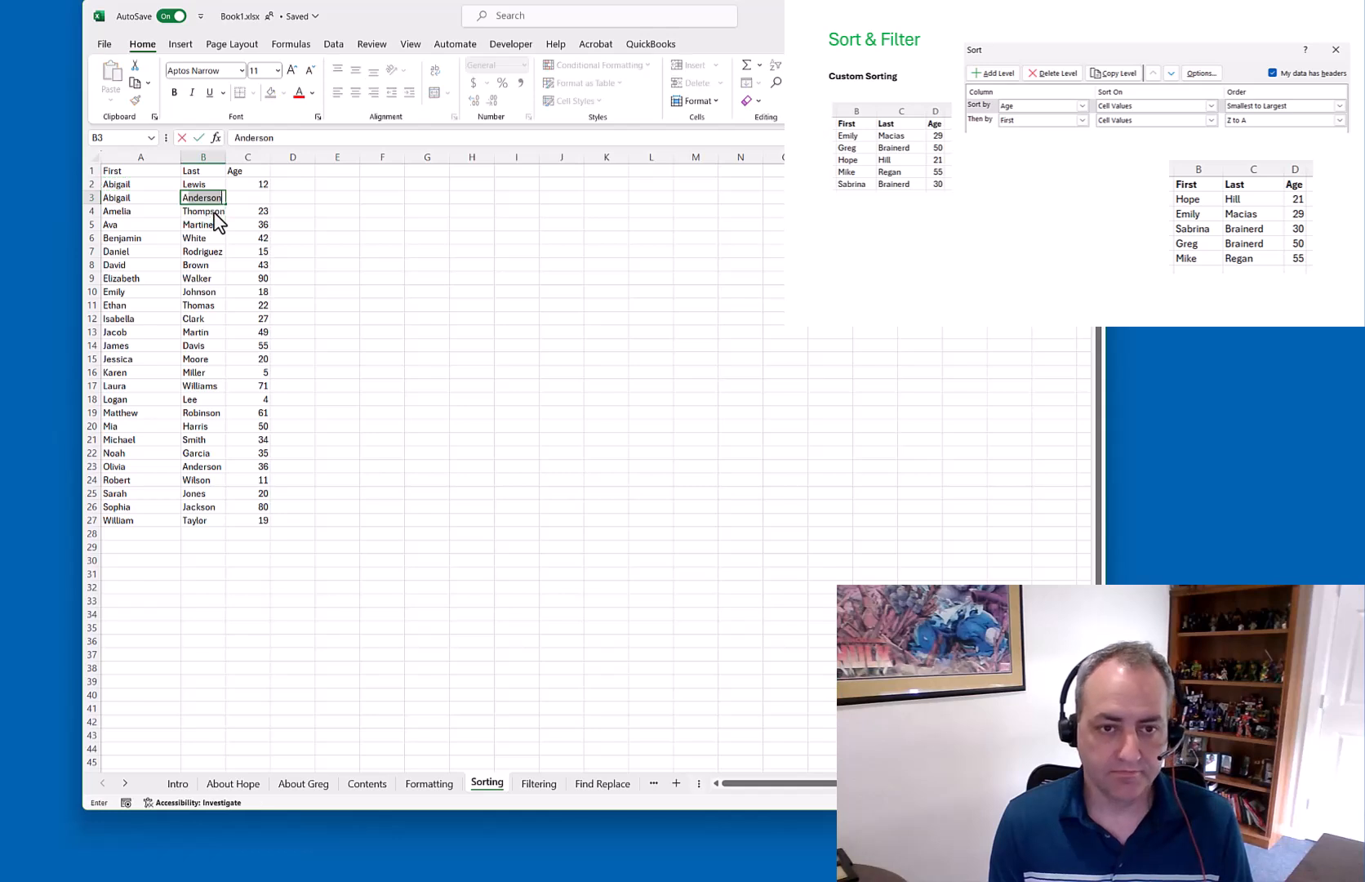
pyautogui.press('Return')
pyautogui.press('Up')
pyautogui.press('Right')
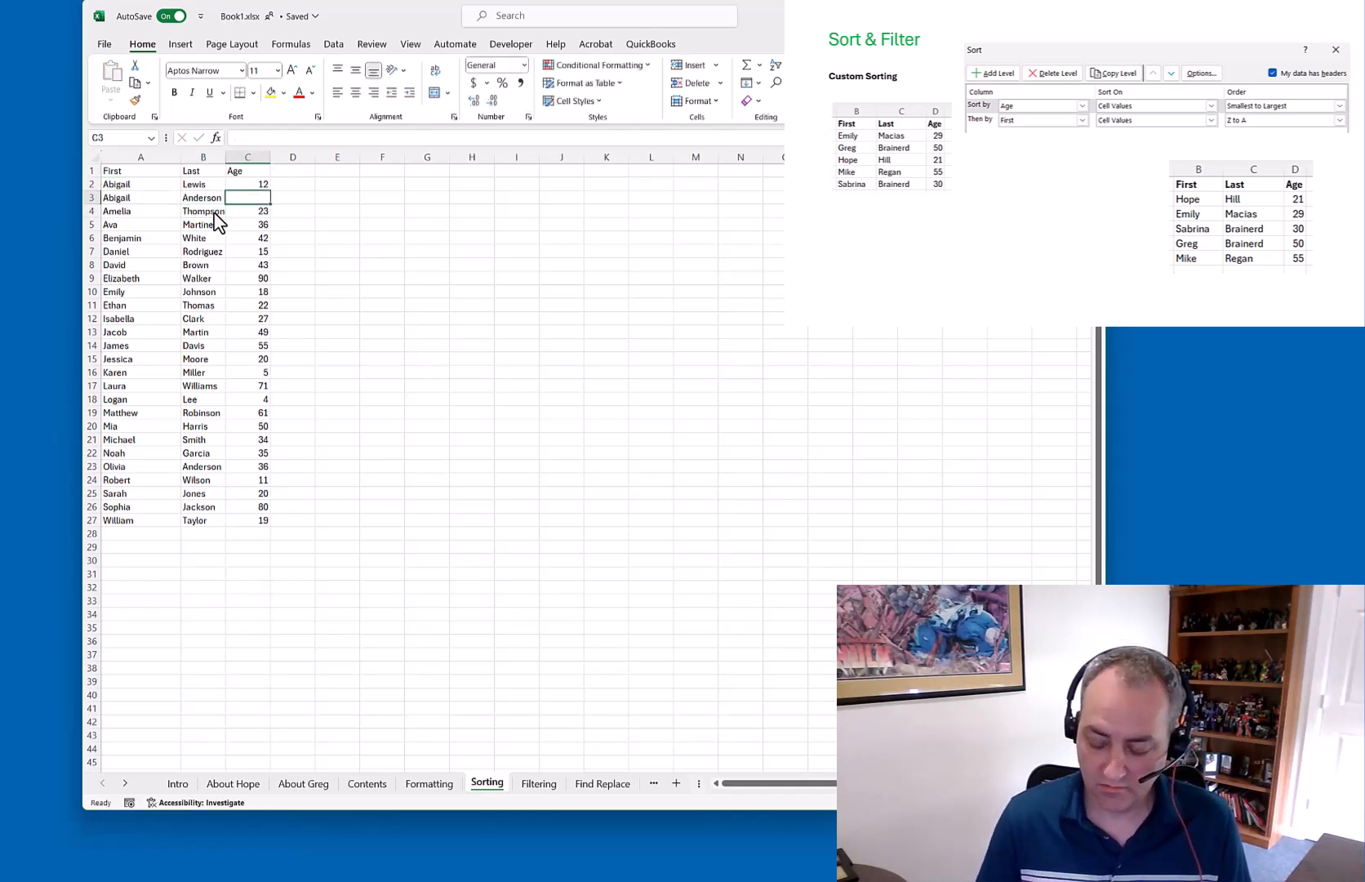
pyautogui.write('5')
pyautogui.press('Return')
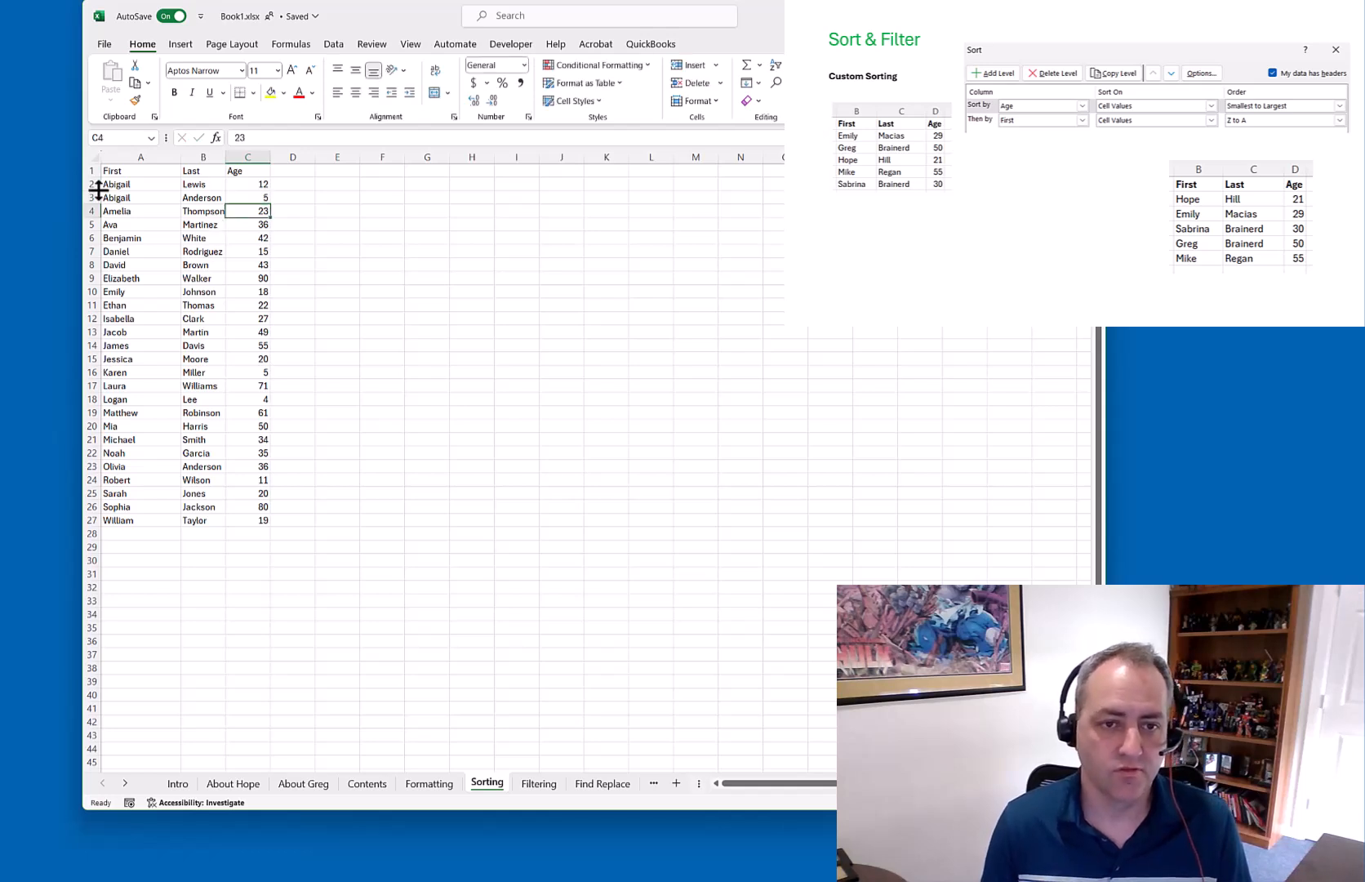
pyautogui.moveTo(106, 171); pyautogui.dragTo(246, 520)
# Reapply the Custom Sort, First A to Z then Age smallest to largest, to A1:C27
pyautogui.rightClick(230, 364)
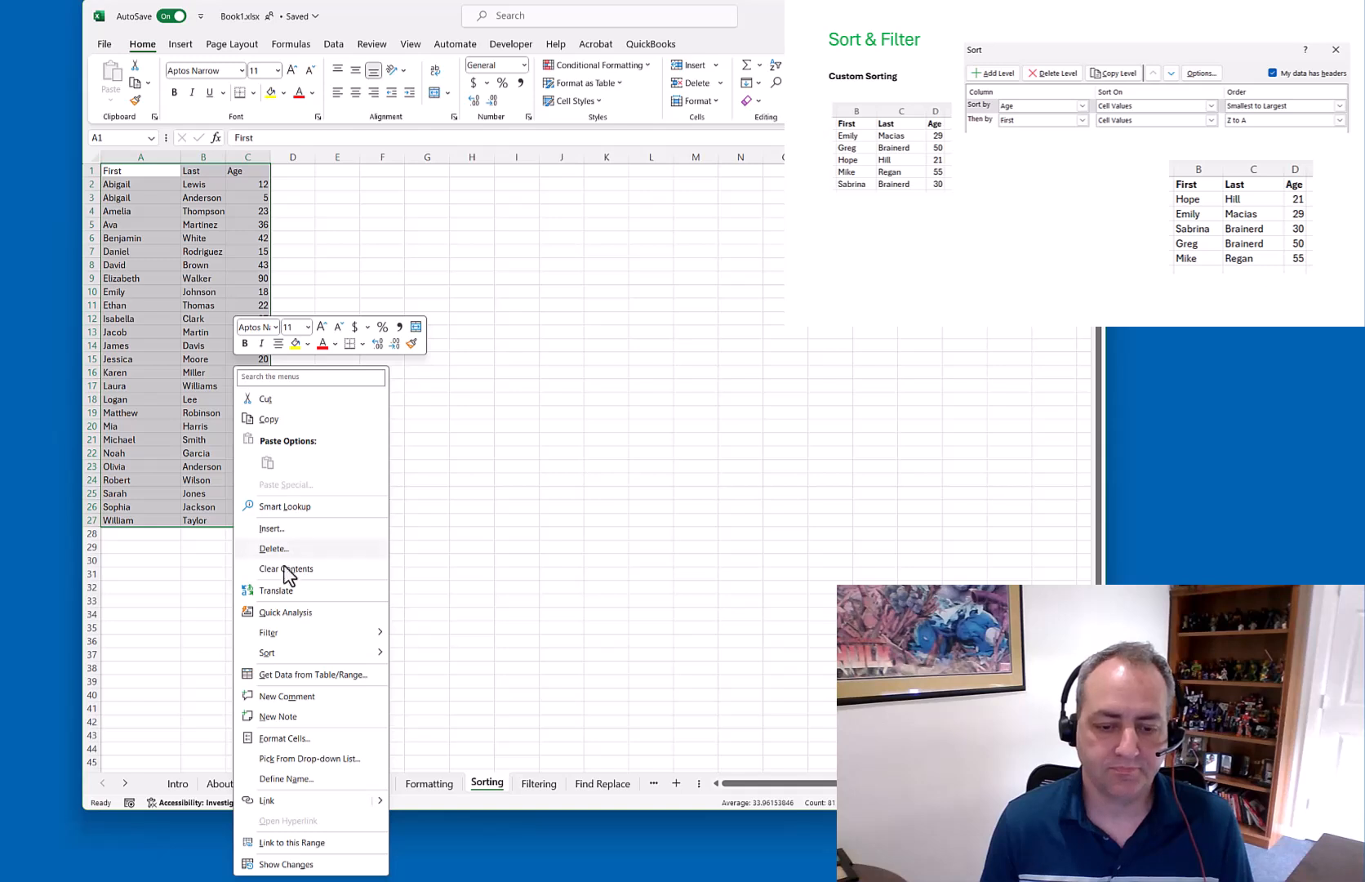
pyautogui.click(775, 66)
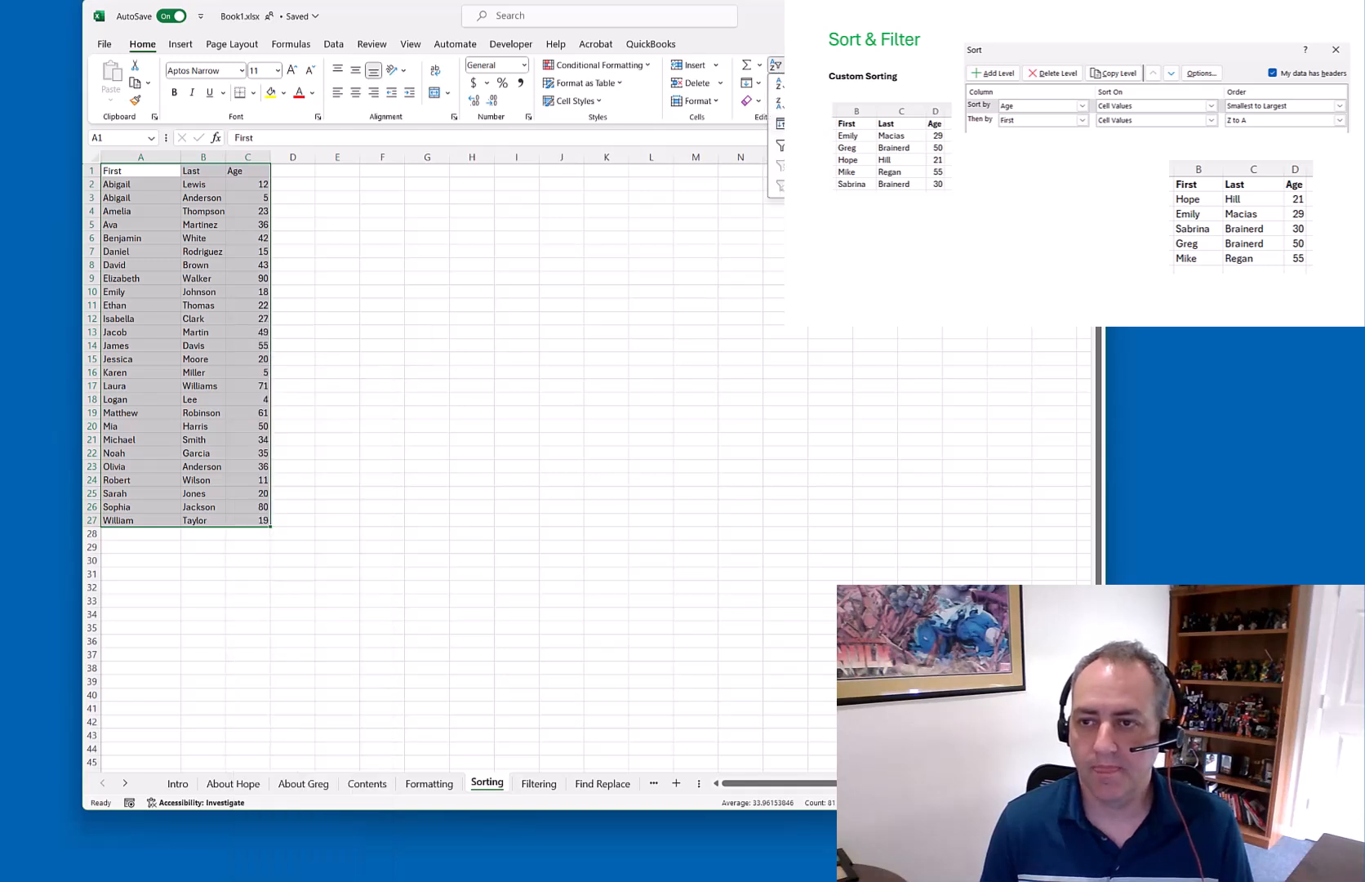
pyautogui.click(816, 123)
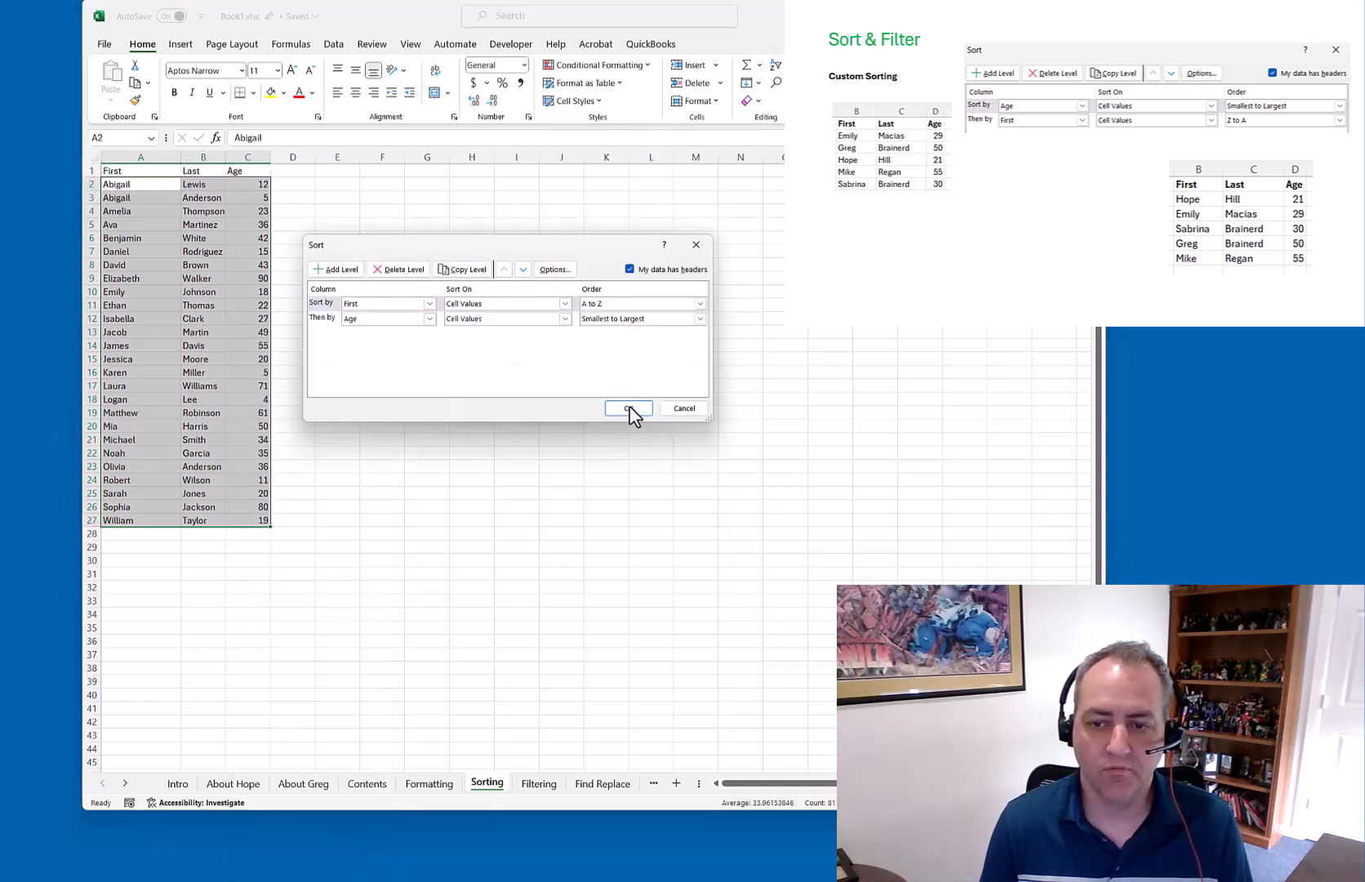
pyautogui.click(628, 408)
pyautogui.click(349, 276)
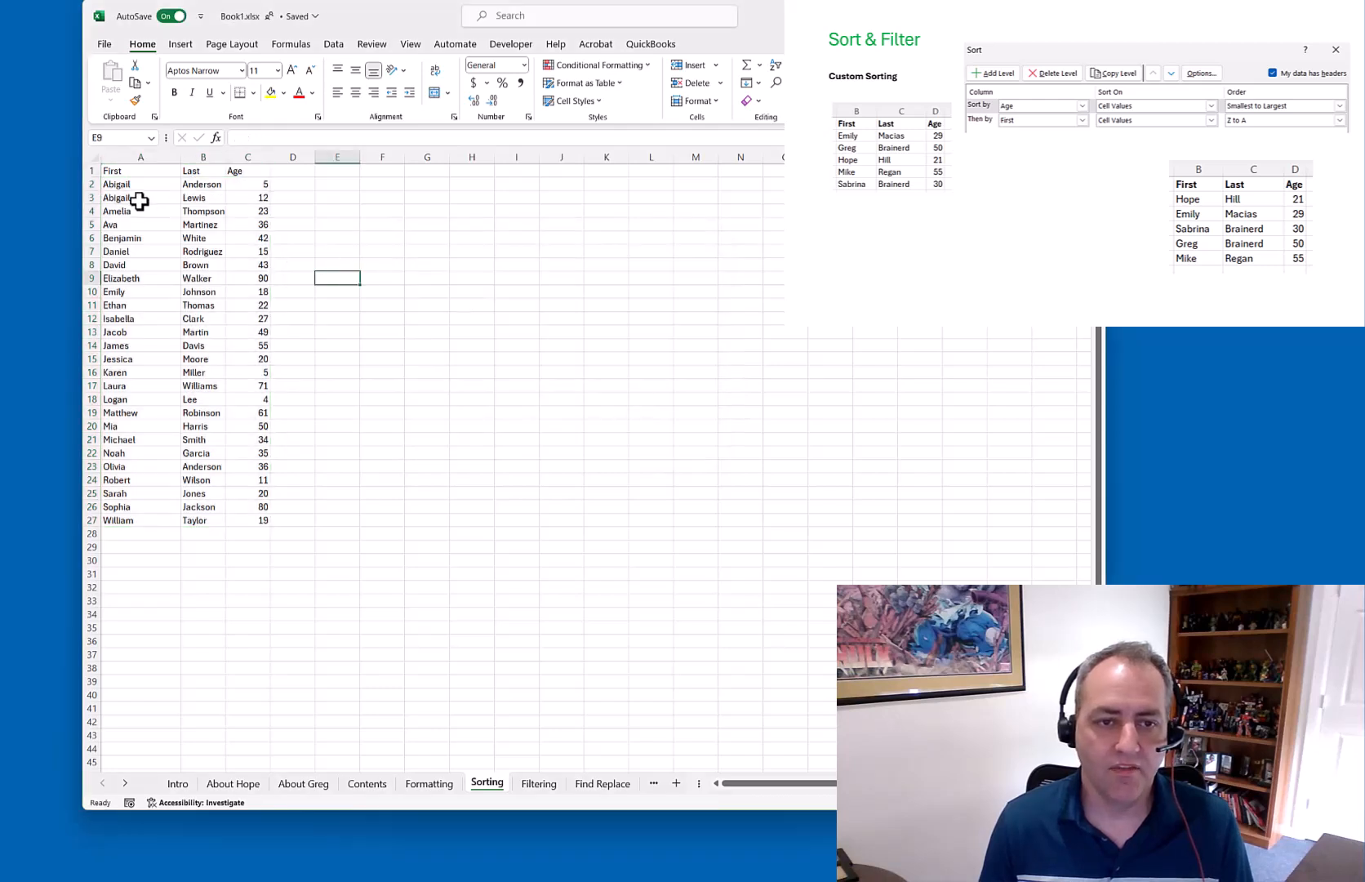
# Check that the age-5 duplicate now sits in row 2 above the age-12 entry
pyautogui.moveTo(135, 184); pyautogui.dragTo(256, 185)
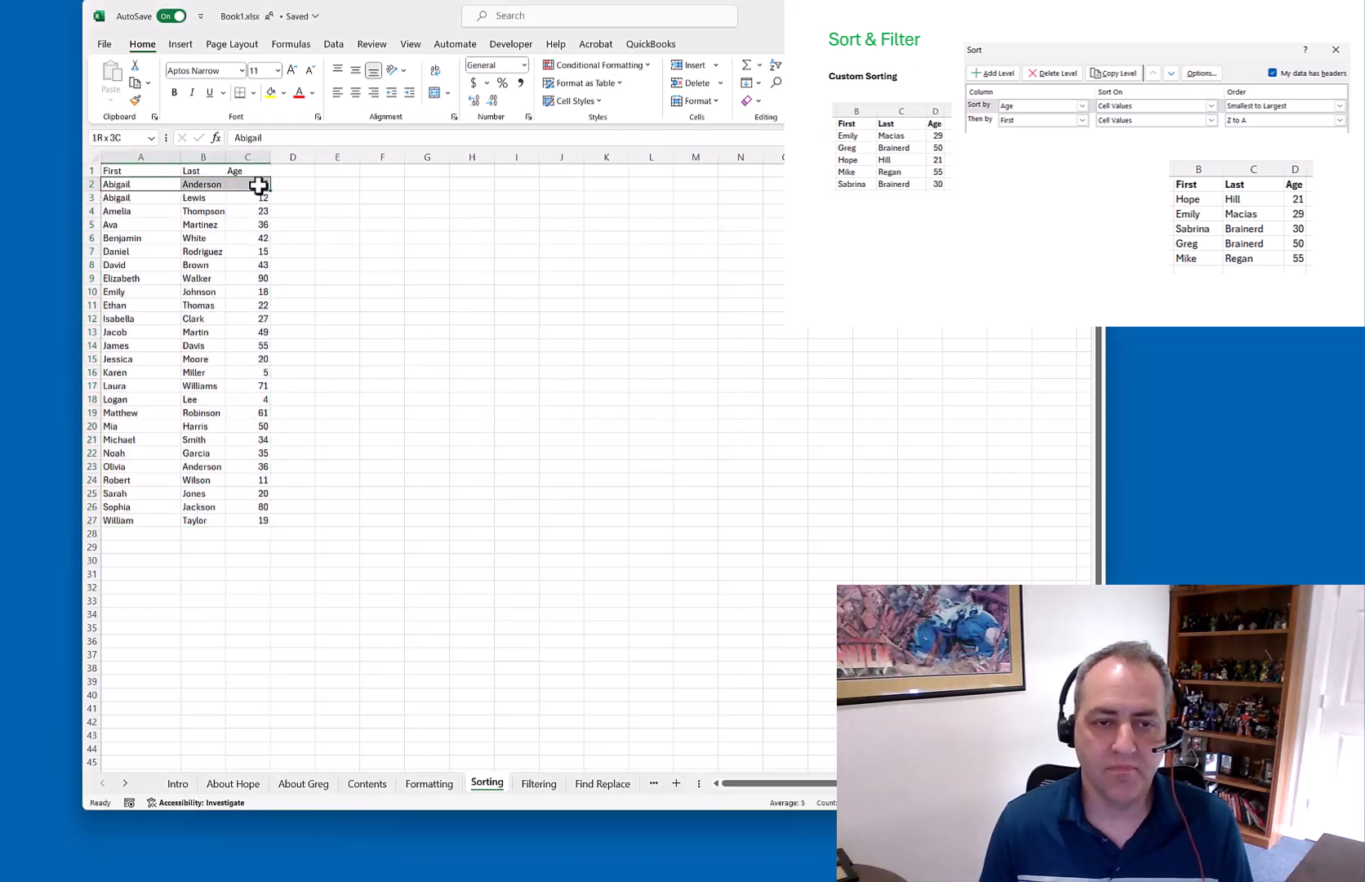
pyautogui.click(260, 184)
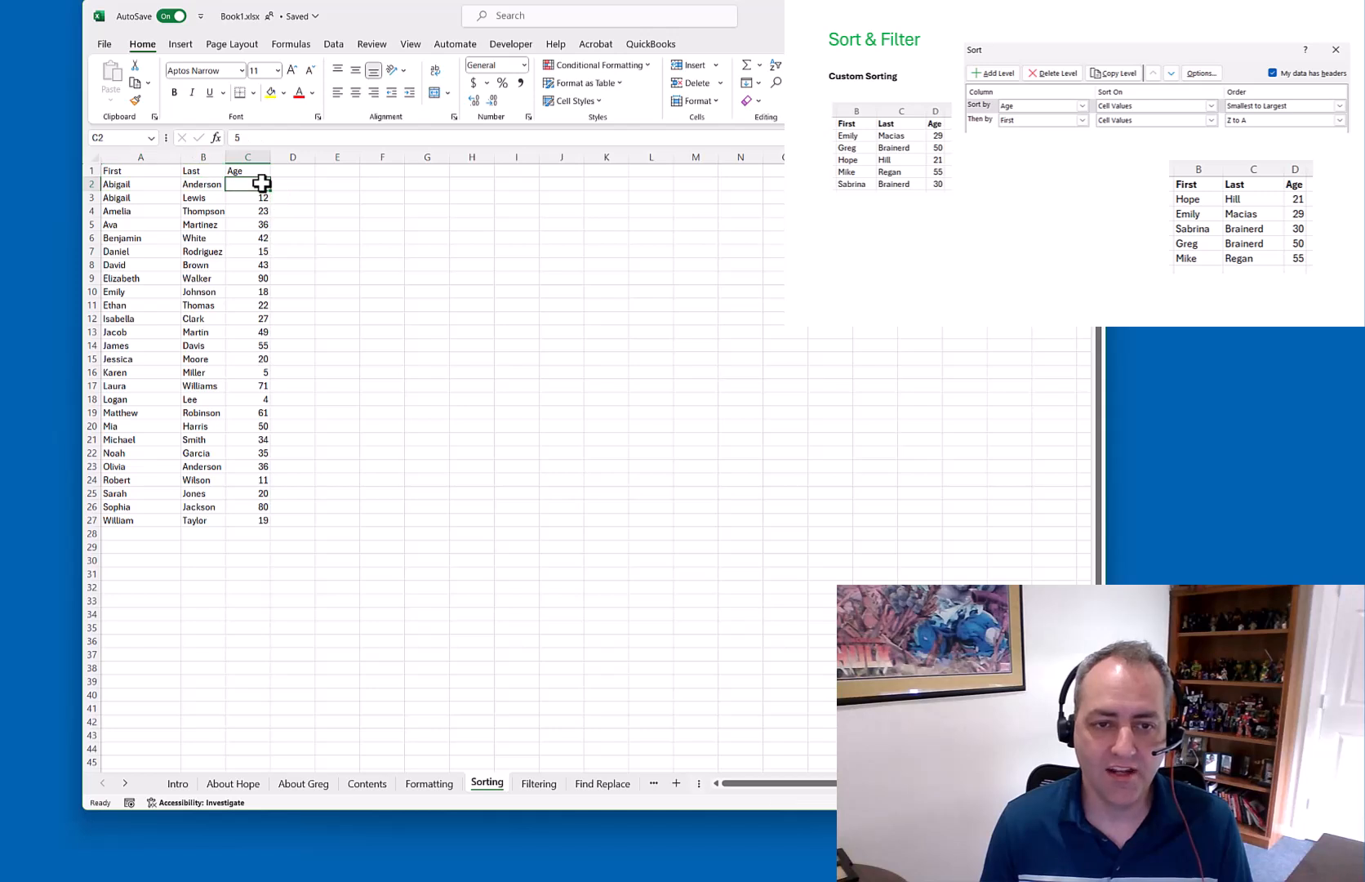
pyautogui.moveTo(132, 198); pyautogui.dragTo(240, 198)
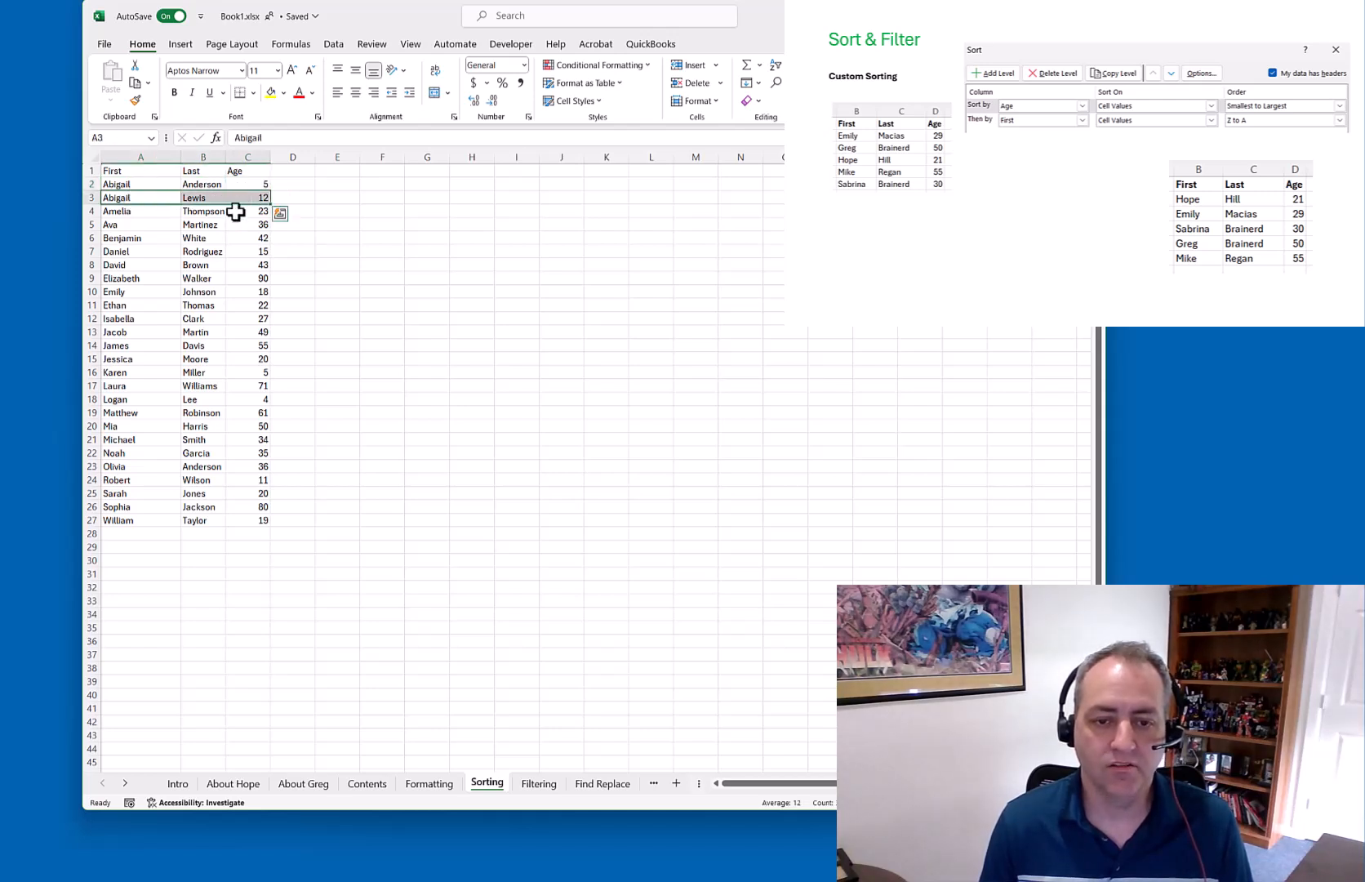
pyautogui.moveTo(118, 183); pyautogui.dragTo(232, 248)
pyautogui.click(139, 171)
pyautogui.moveTo(215, 177); pyautogui.dragTo(265, 513)
# In Custom Sort, move the Age level above First so ages sort youngest to oldest
pyautogui.rightClick(253, 392)
pyautogui.click(775, 69)
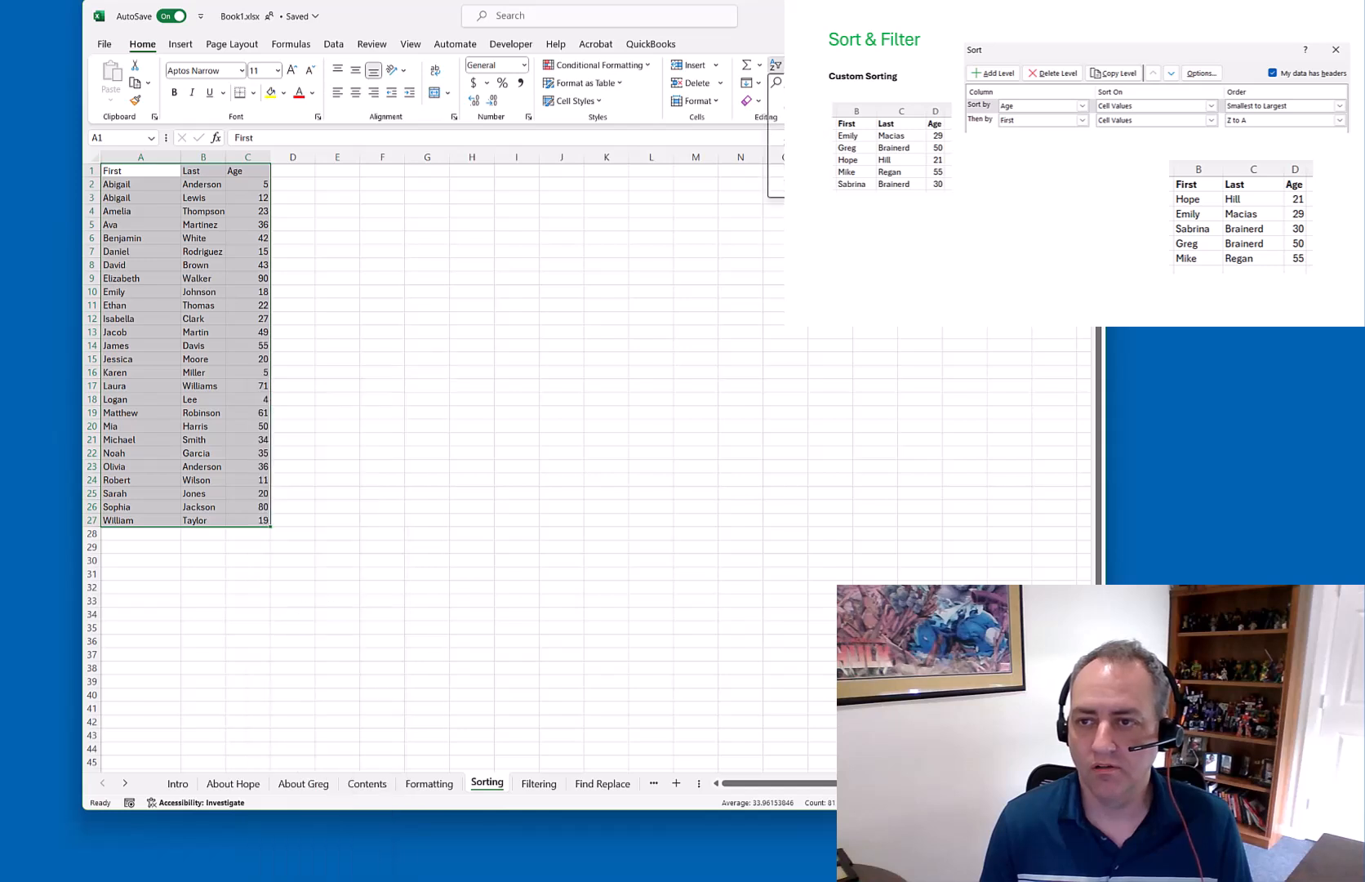
pyautogui.click(767, 152)
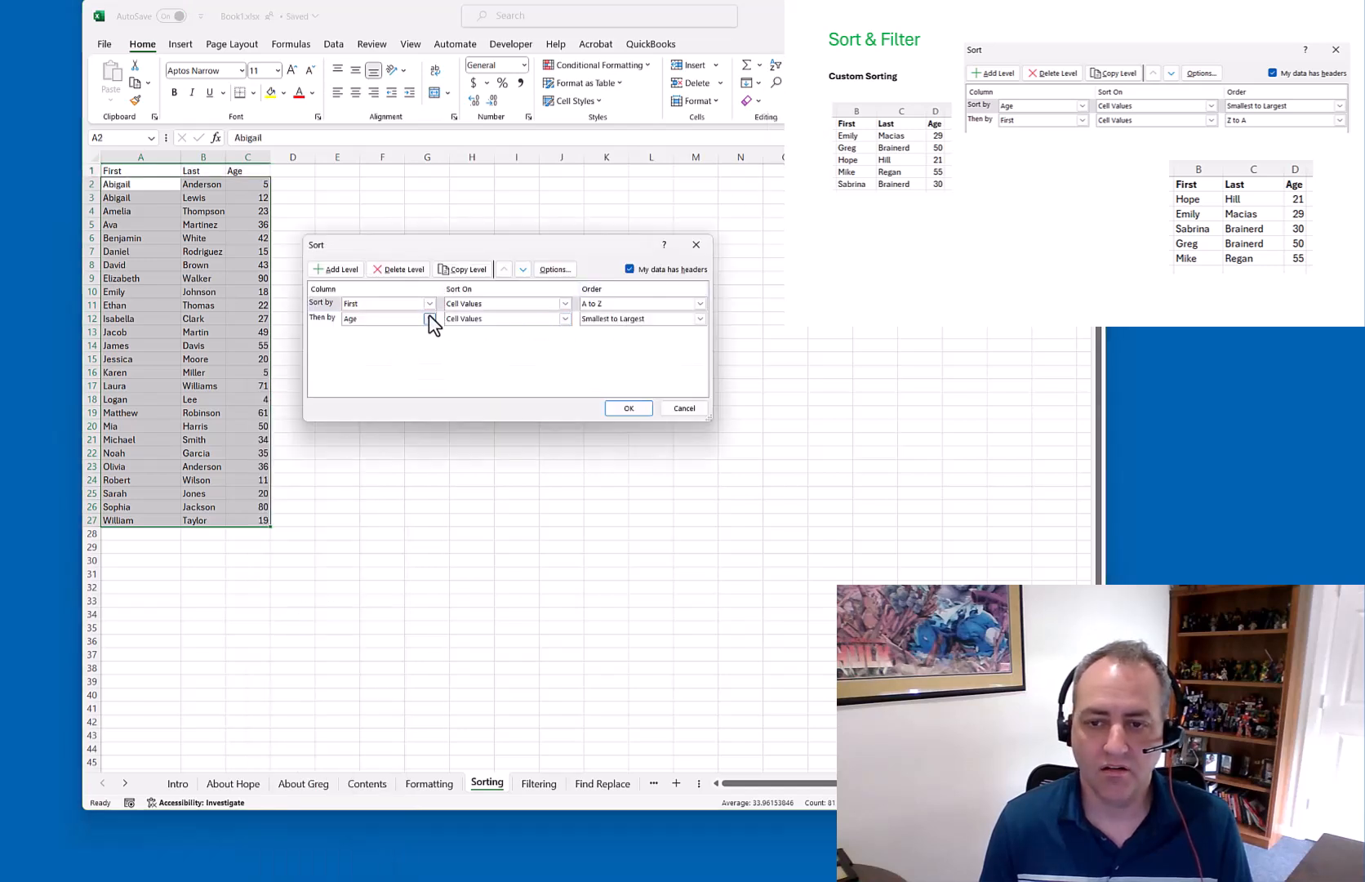
pyautogui.click(327, 320)
pyautogui.click(503, 270)
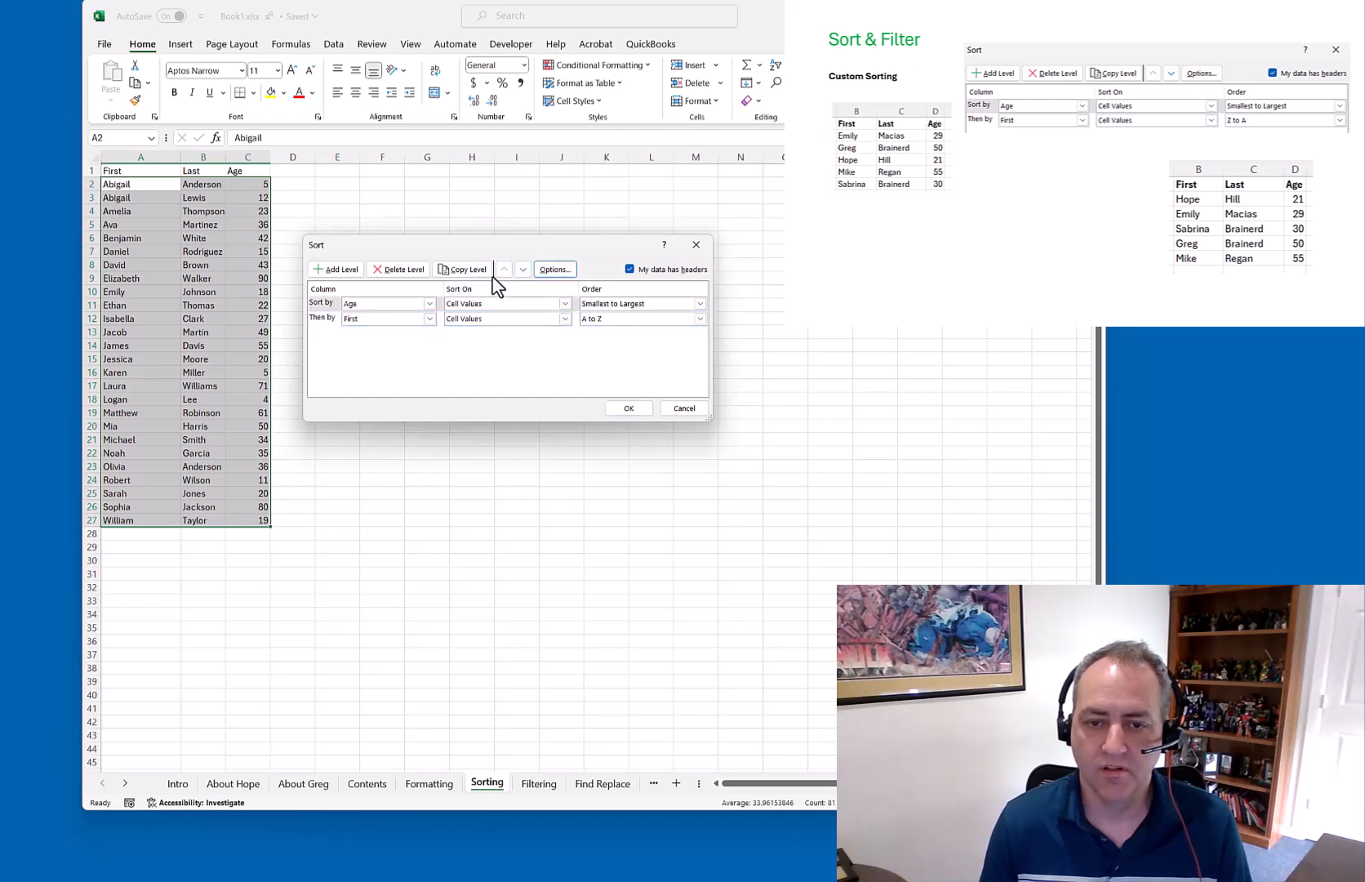
pyautogui.click(628, 409)
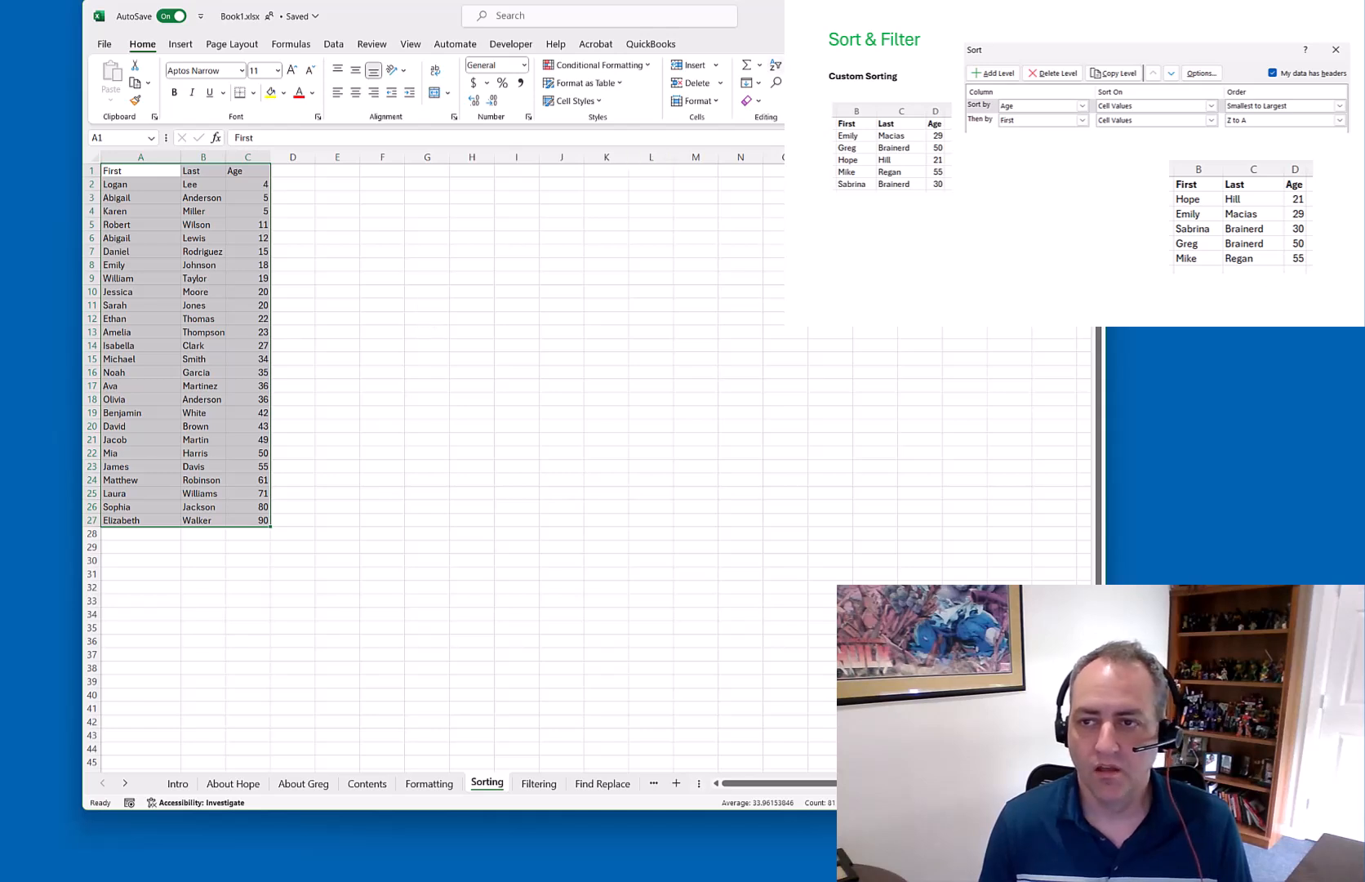
pyautogui.press('Return')
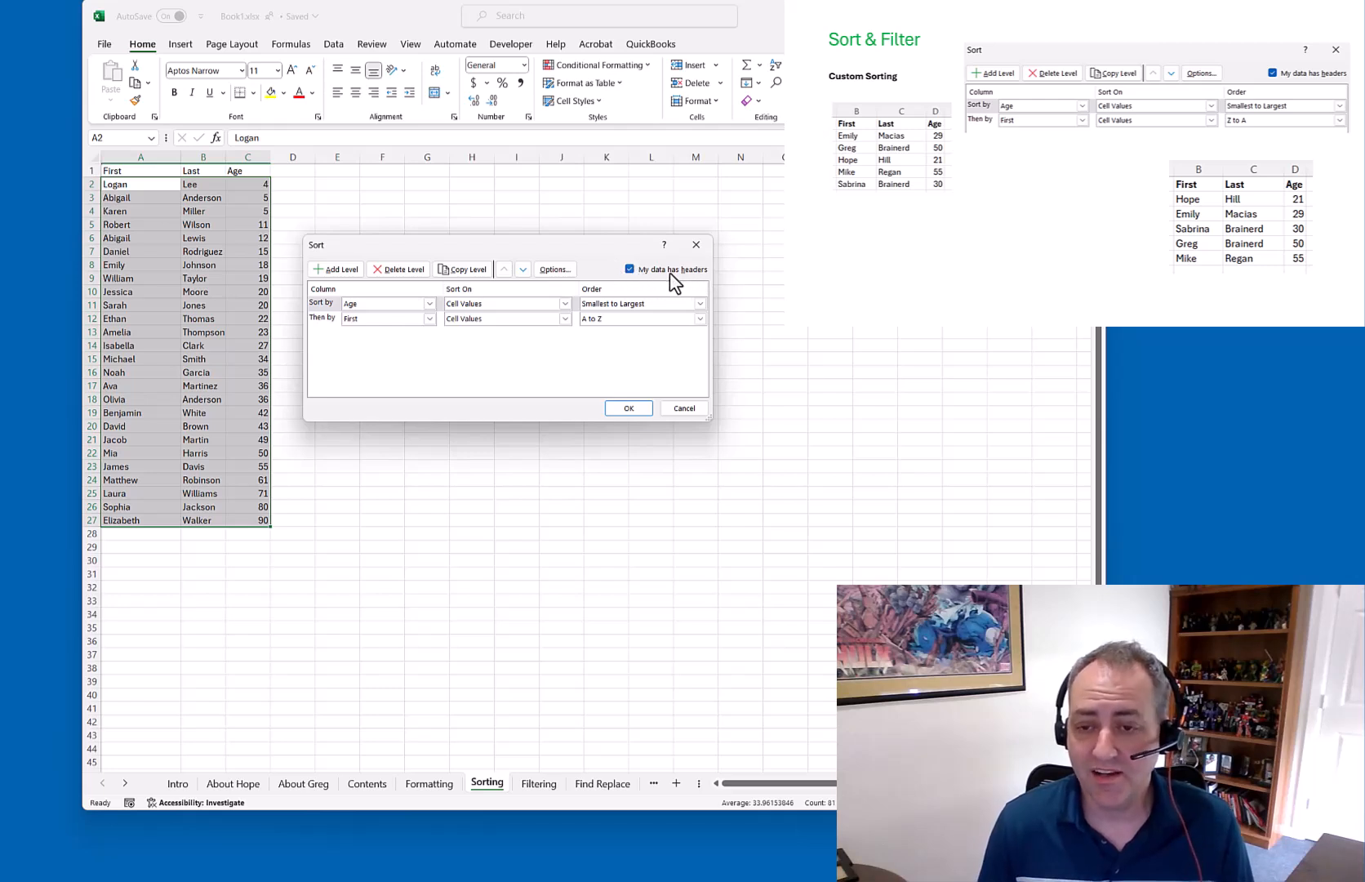
# Sort with 'My data has headers' unchecked, then undo it to restore the header row
pyautogui.click(632, 274)
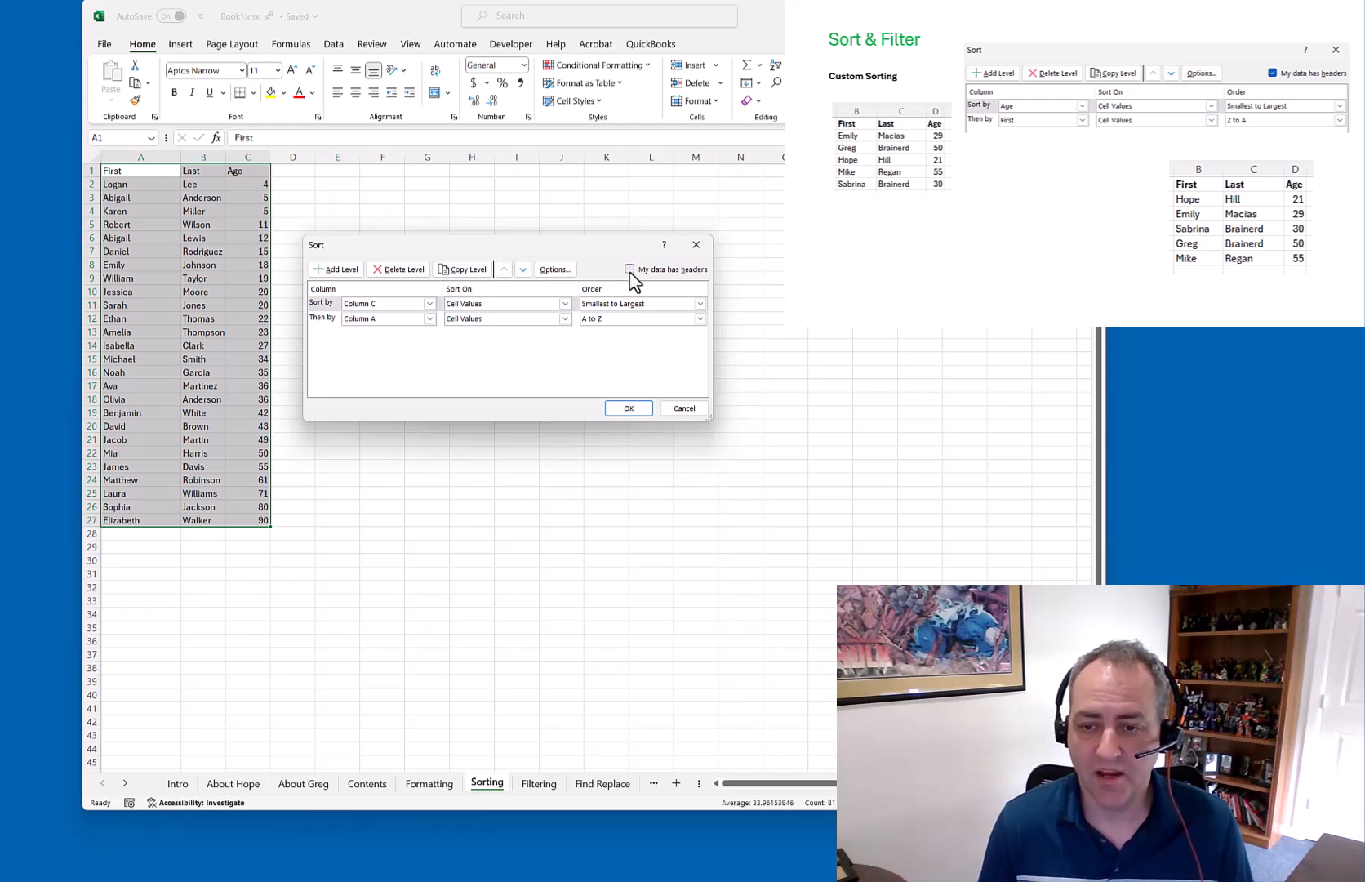
pyautogui.click(629, 408)
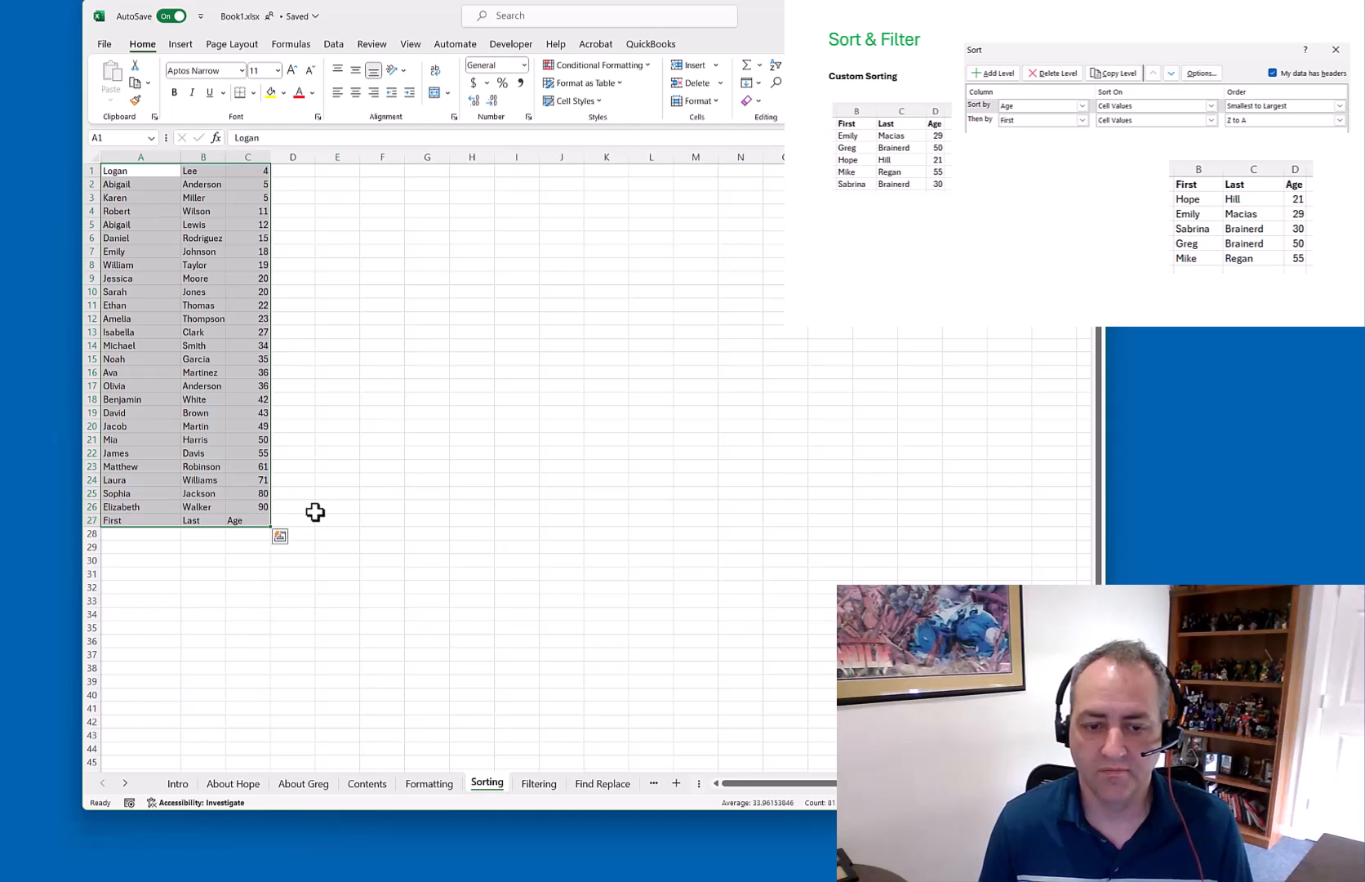
pyautogui.click(350, 472)
pyautogui.hotkey('ctrl', 'z')
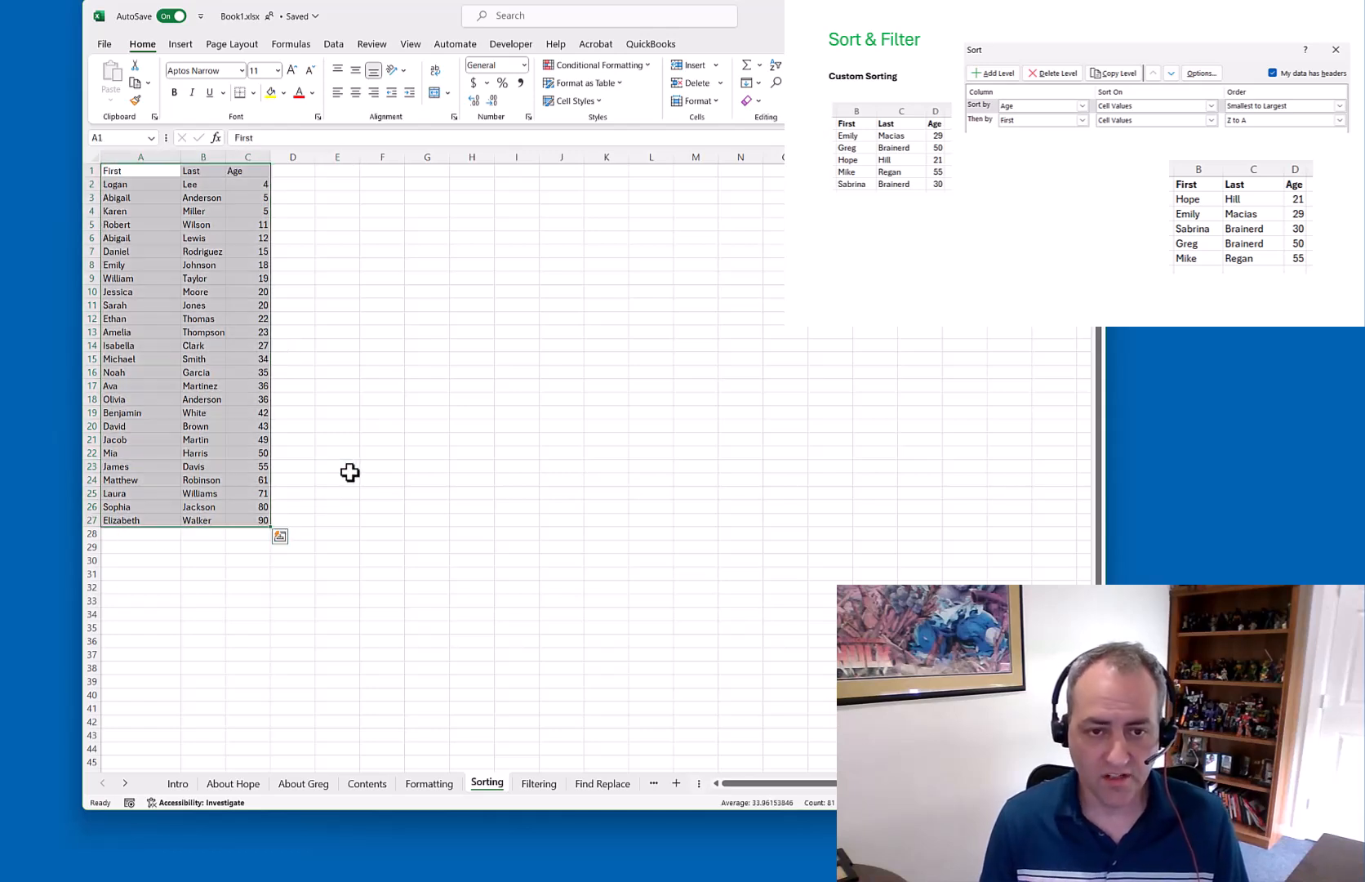
pyautogui.click(331, 346)
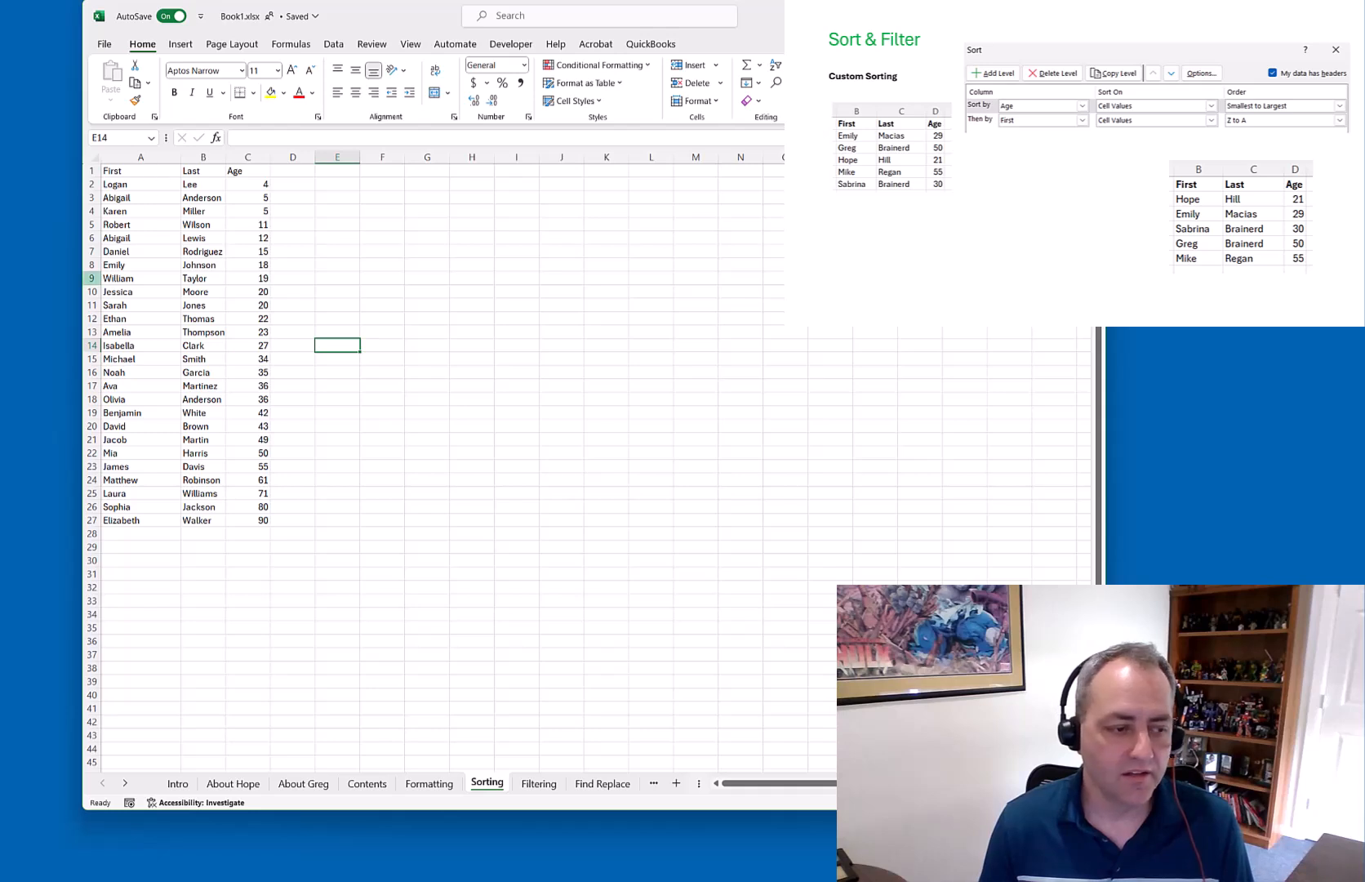
pyautogui.hotkey('alt', 'Tab')
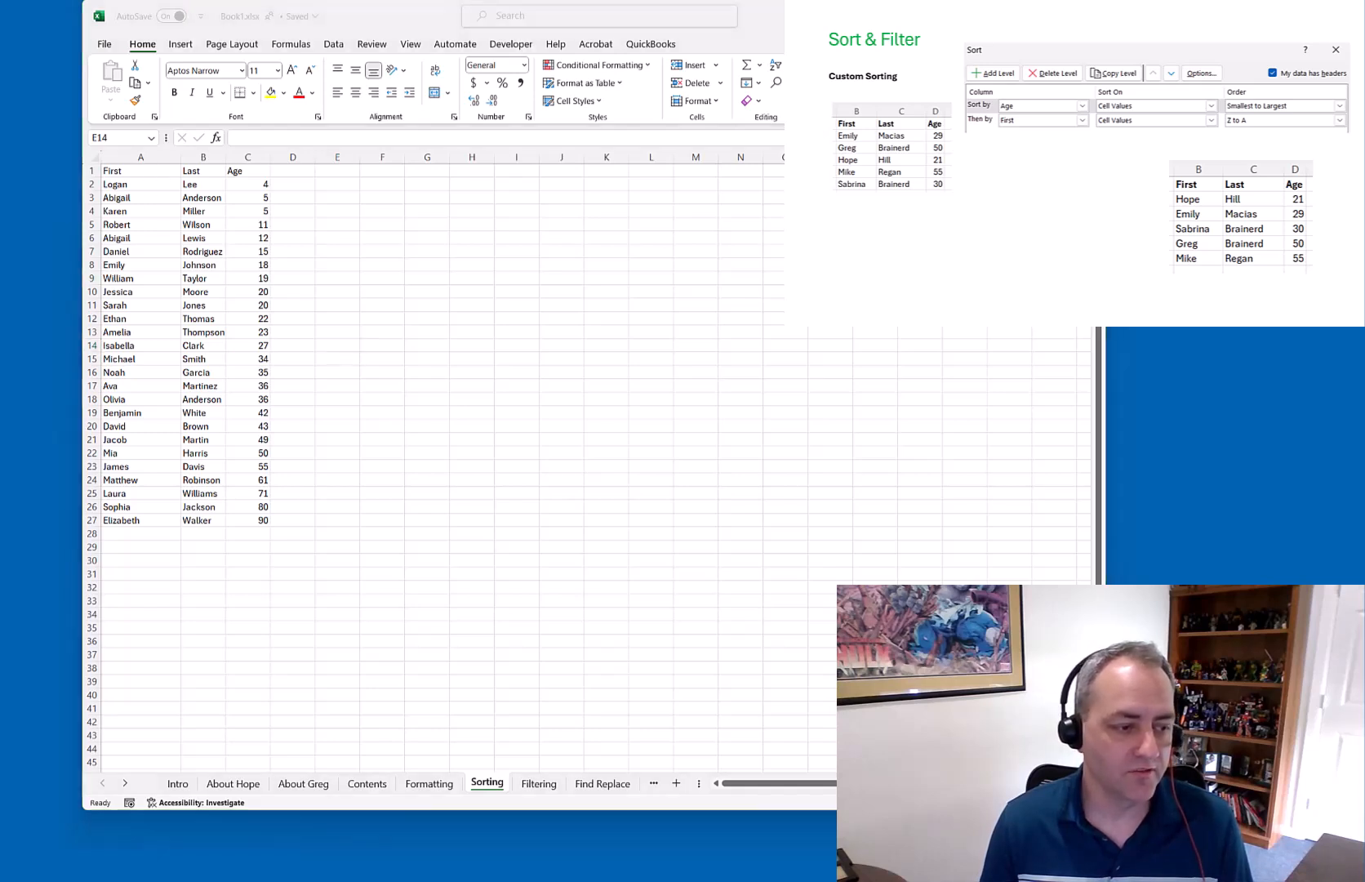
pyautogui.press('Right')
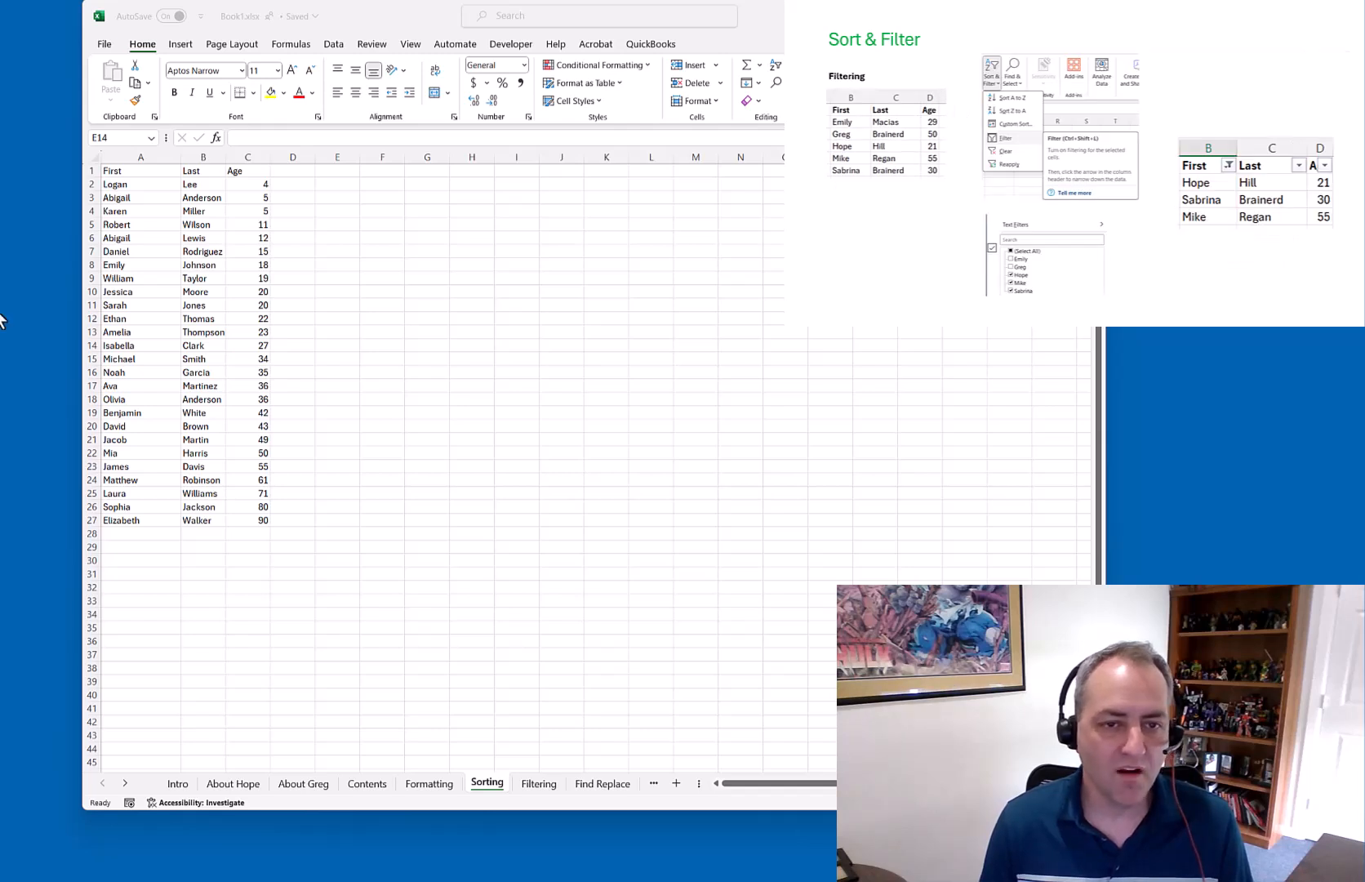
# Turn on Filter for the First/Last/Age table
pyautogui.click(132, 170)
pyautogui.moveTo(135, 170); pyautogui.dragTo(237, 527)
pyautogui.click(774, 64)
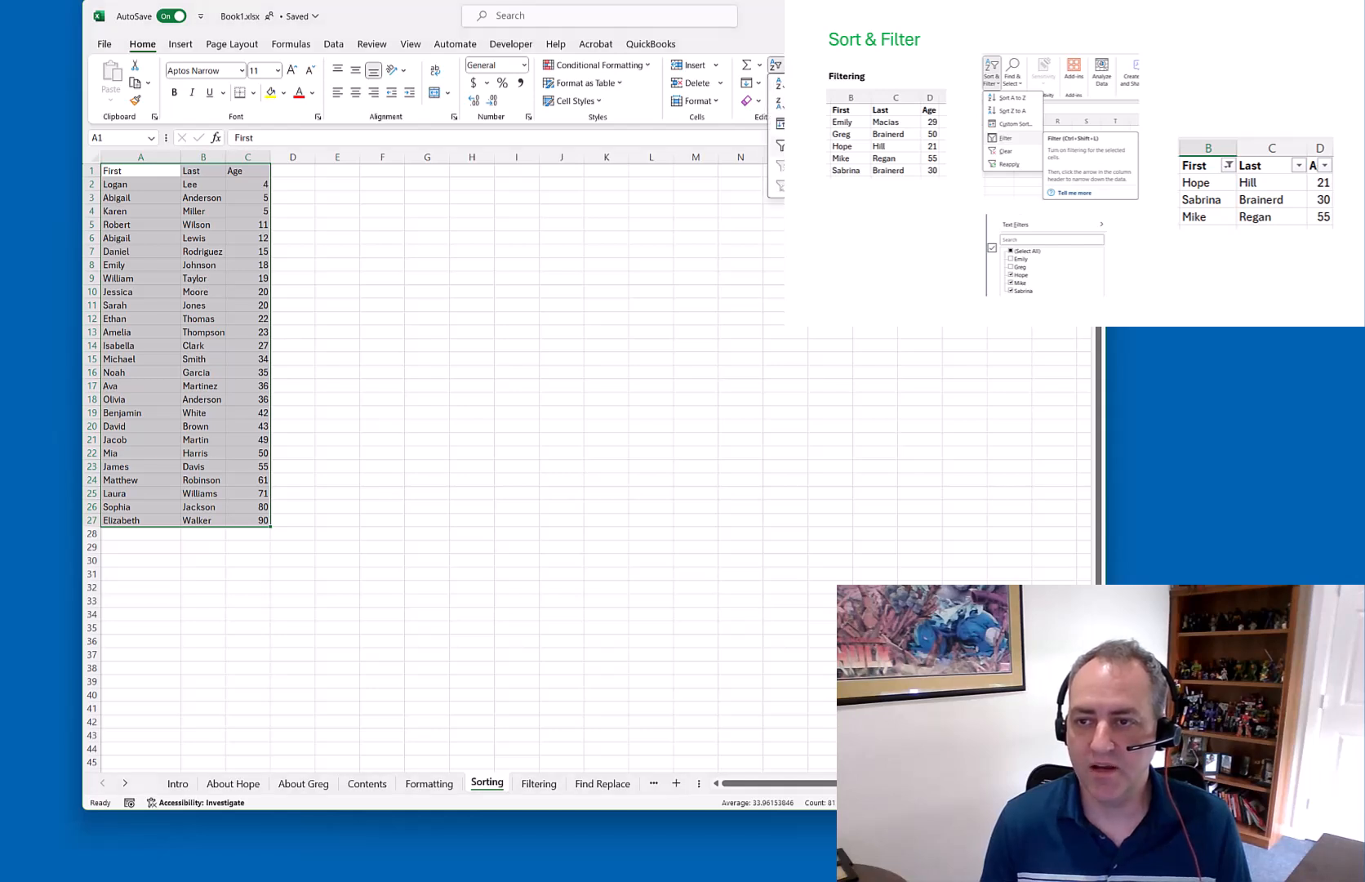
pyautogui.click(796, 146)
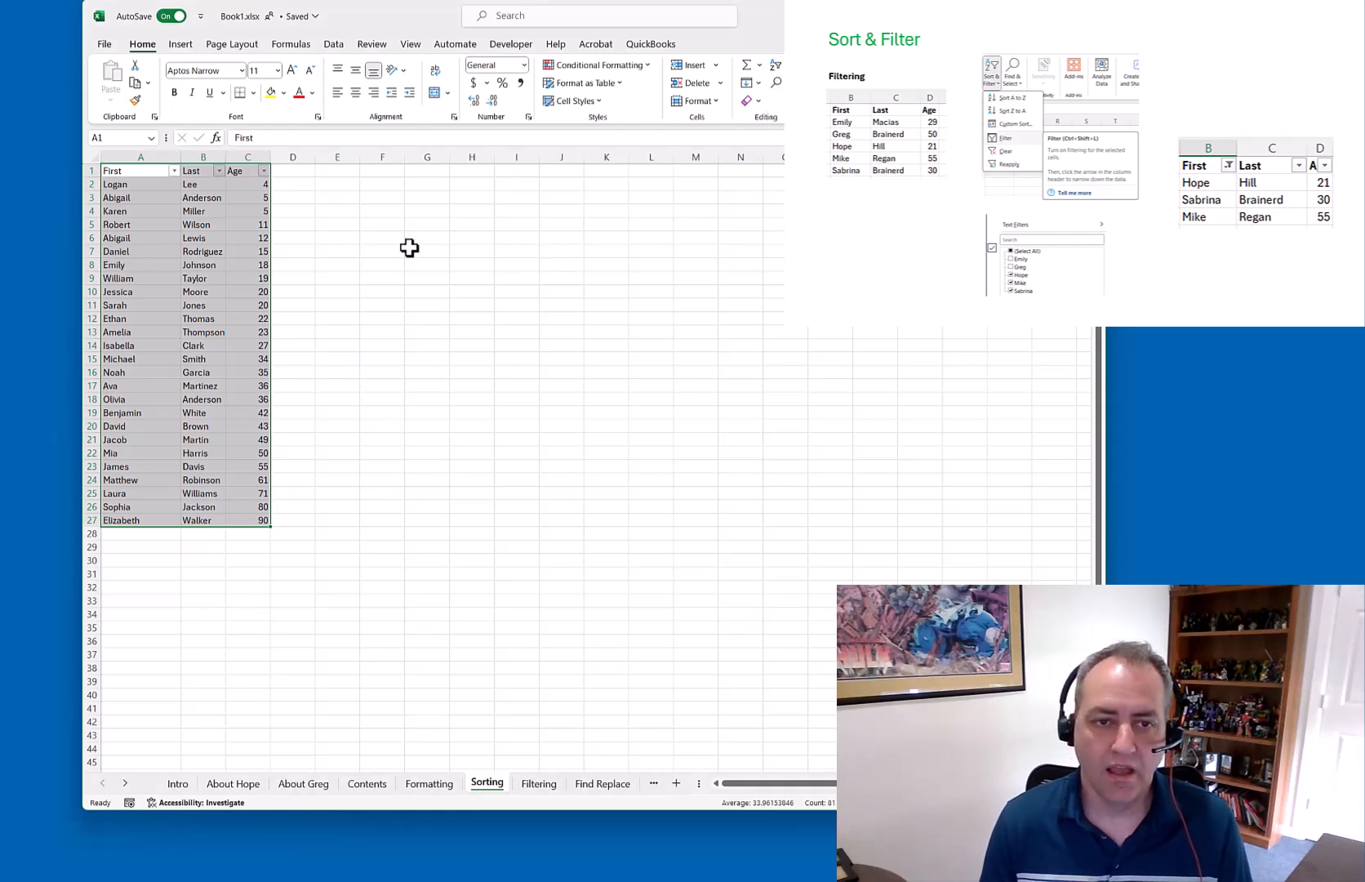
pyautogui.click(347, 235)
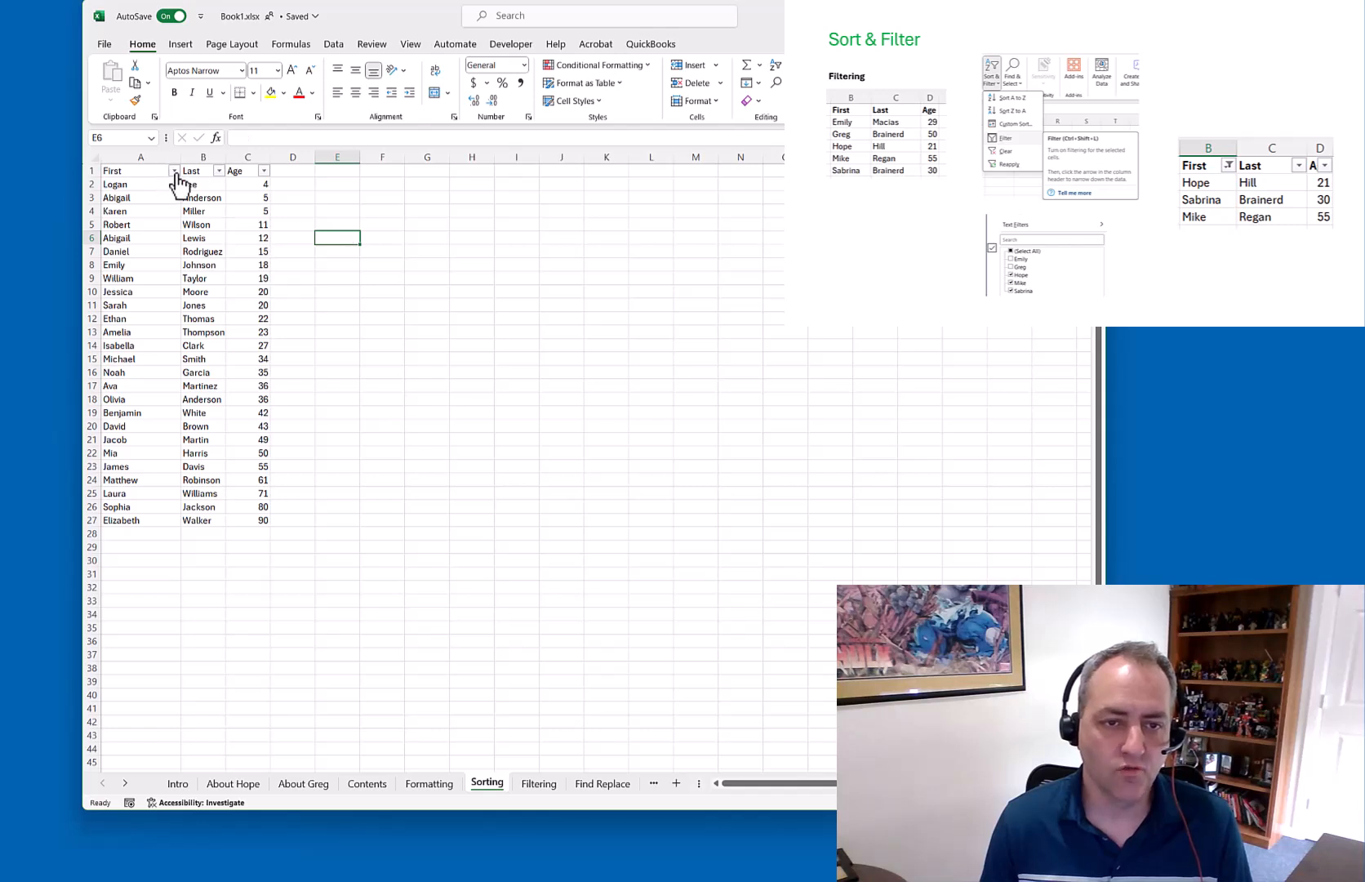
# Filter the First column to only the repeated first name, leaving 2 of 26 records
pyautogui.click(174, 171)
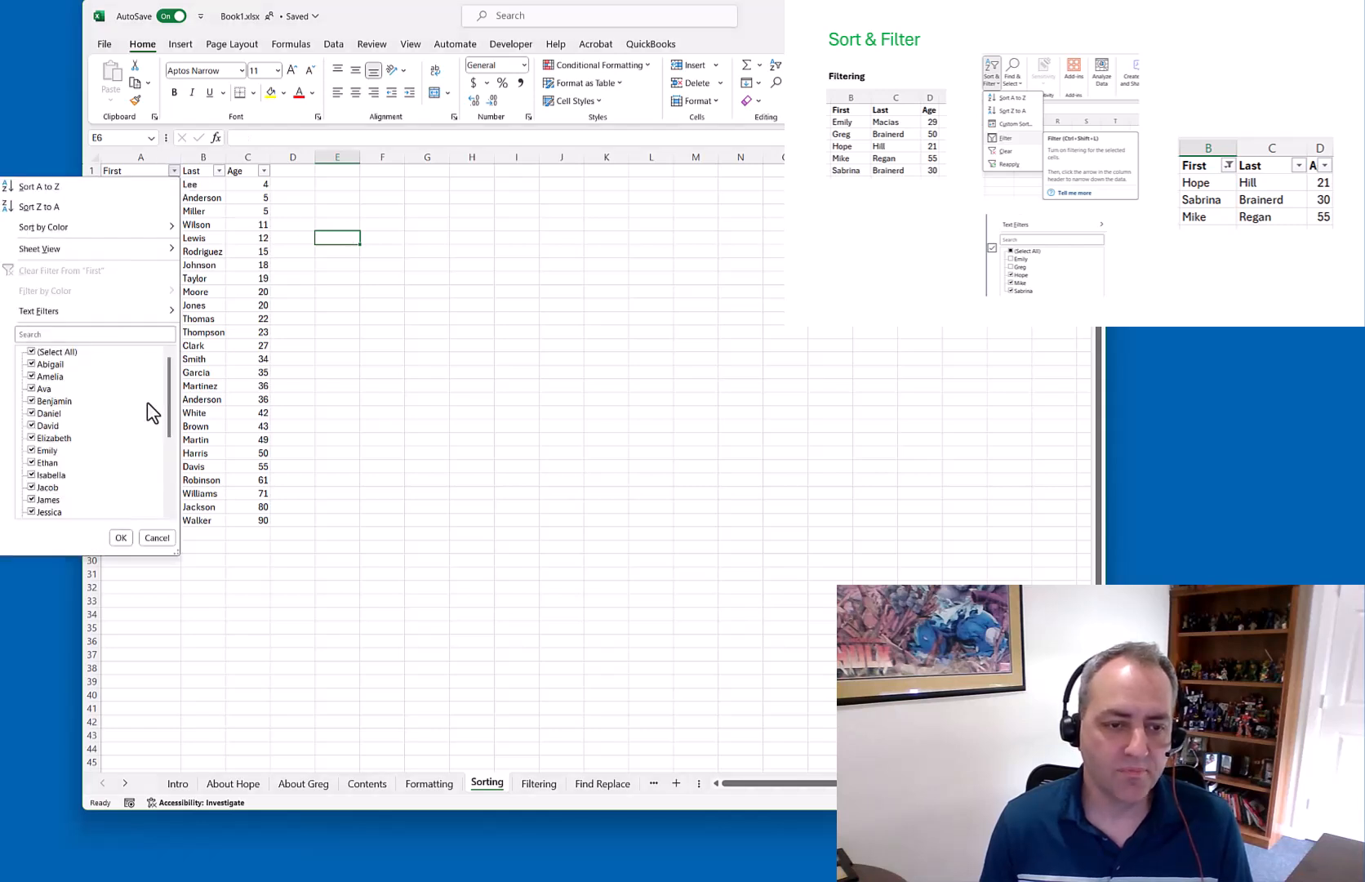
pyautogui.moveTo(170, 382)
pyautogui.mouseDown()
pyautogui.moveTo(174, 458)
pyautogui.moveTo(175, 365)
pyautogui.mouseUp()
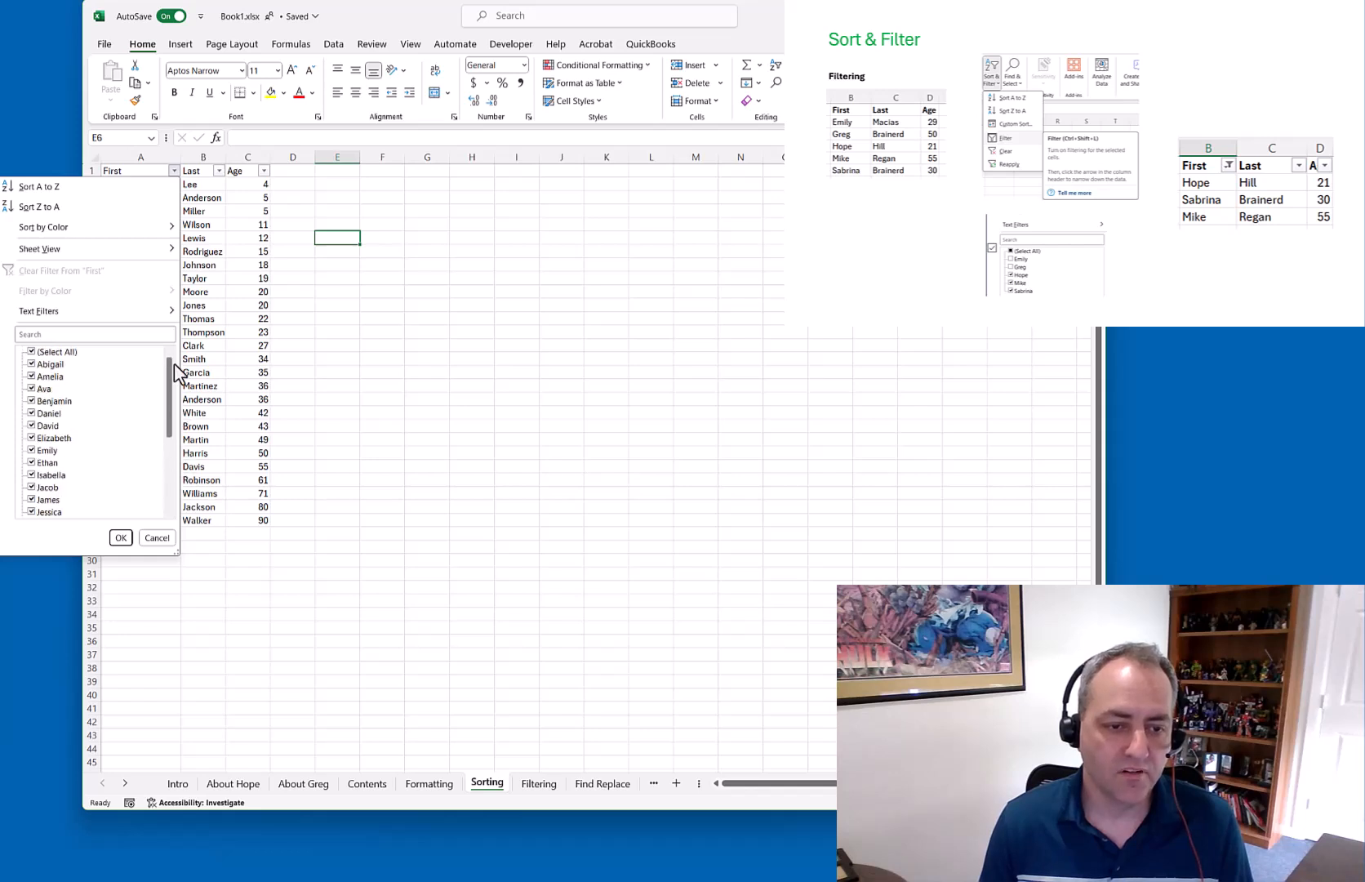
pyautogui.click(33, 352)
pyautogui.click(33, 364)
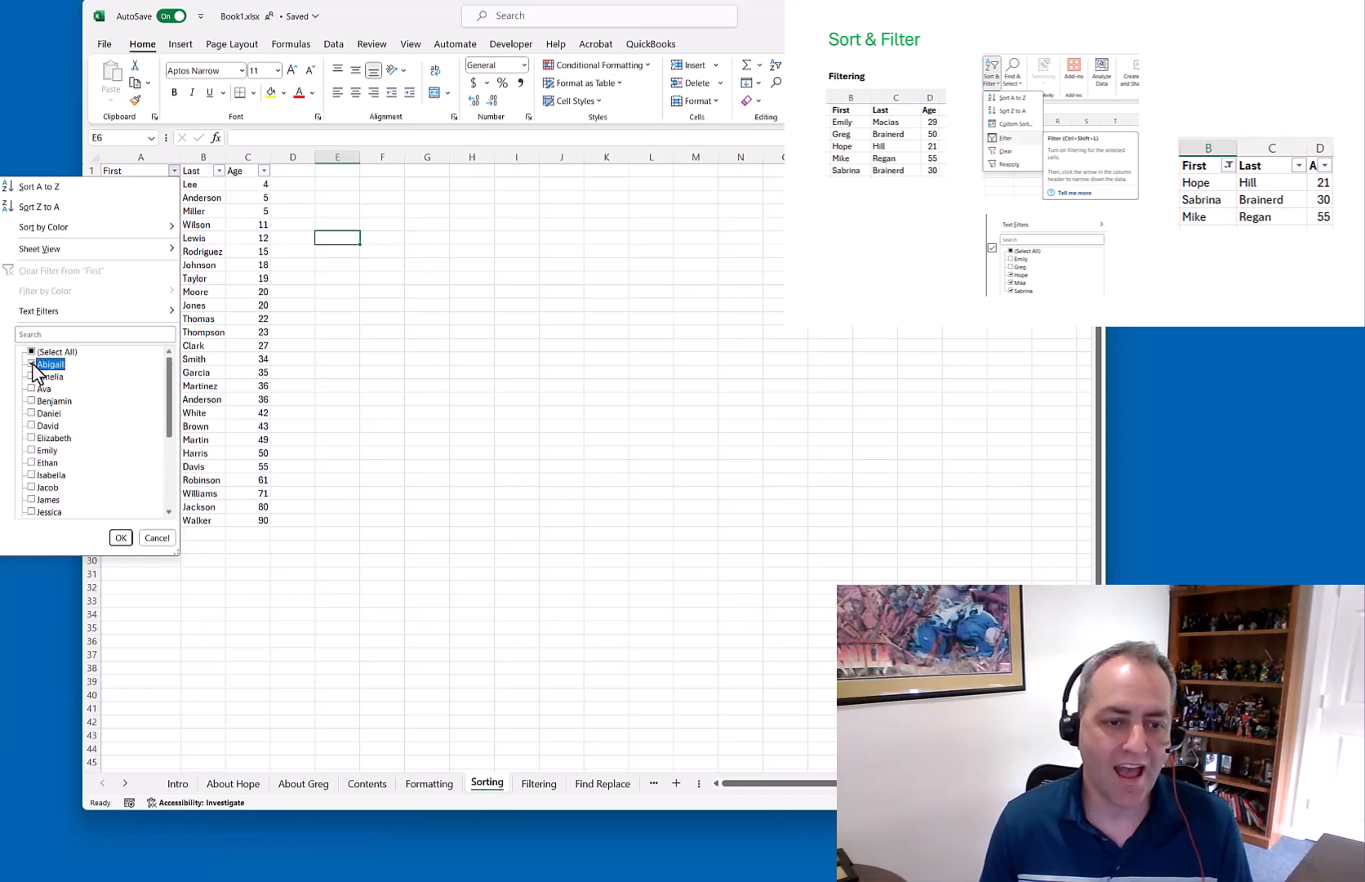
pyautogui.click(121, 537)
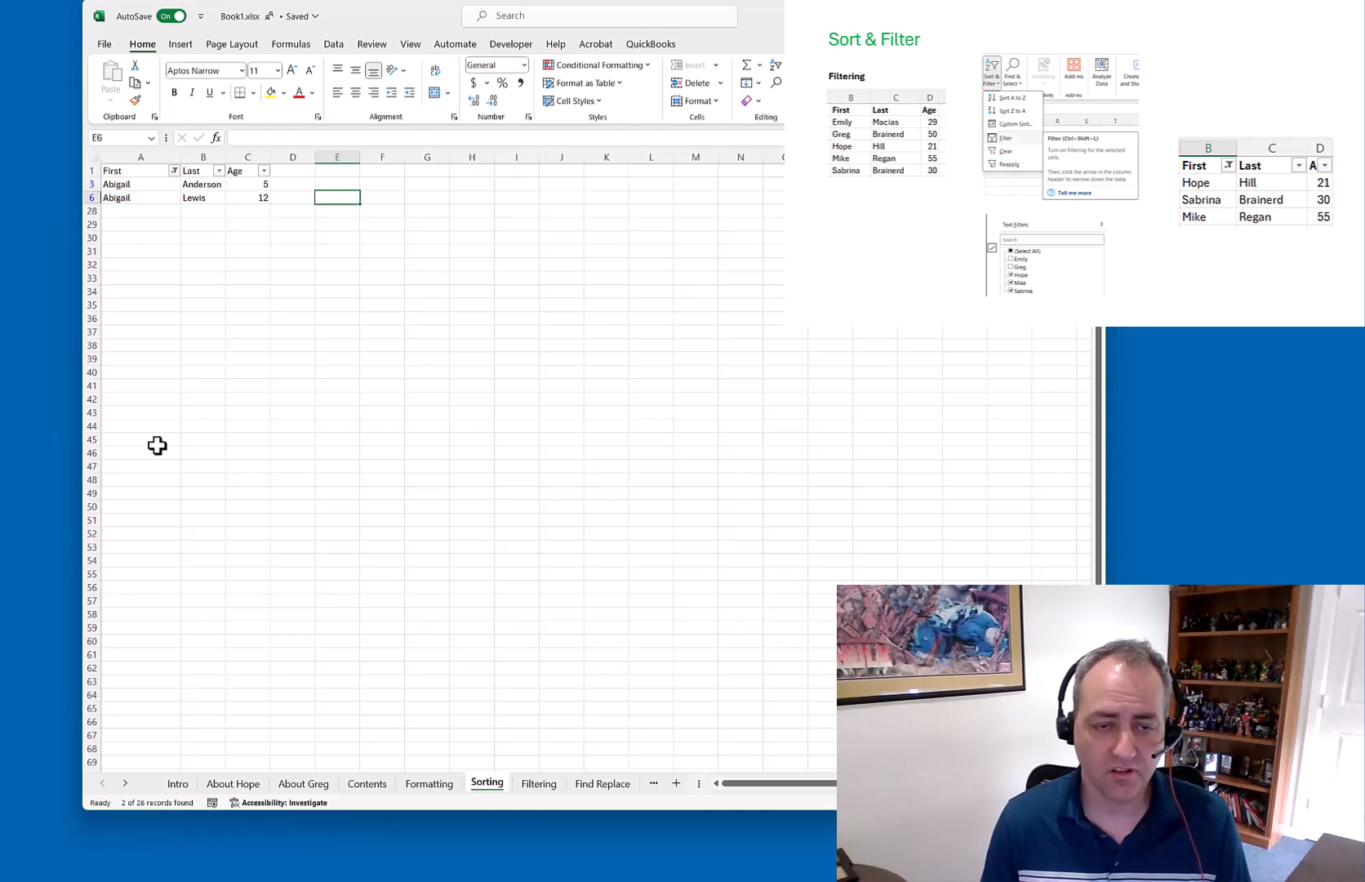
# Tick (Select All) in the First filter so every name shows again
pyautogui.click(174, 169)
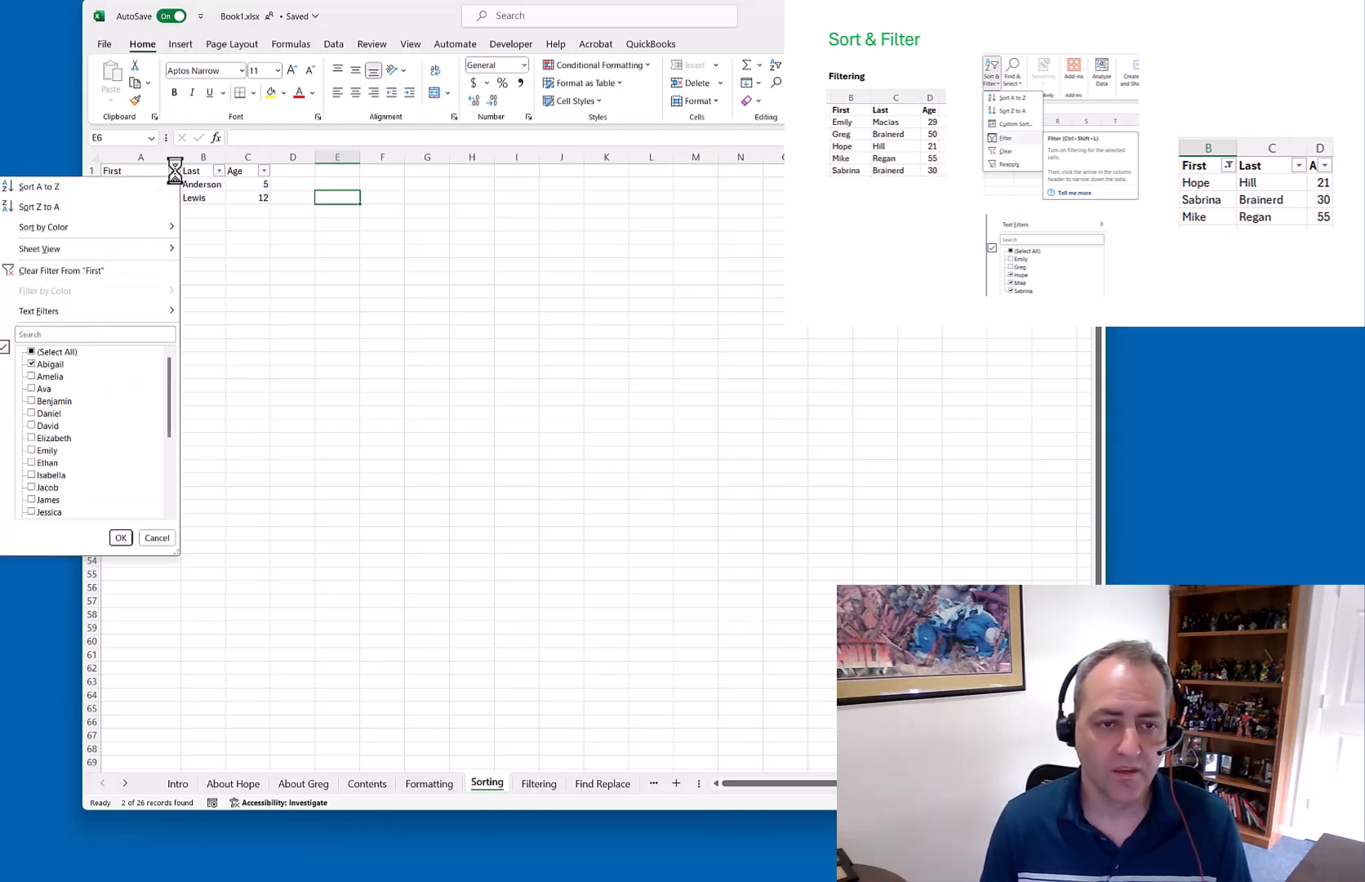
pyautogui.click(33, 353)
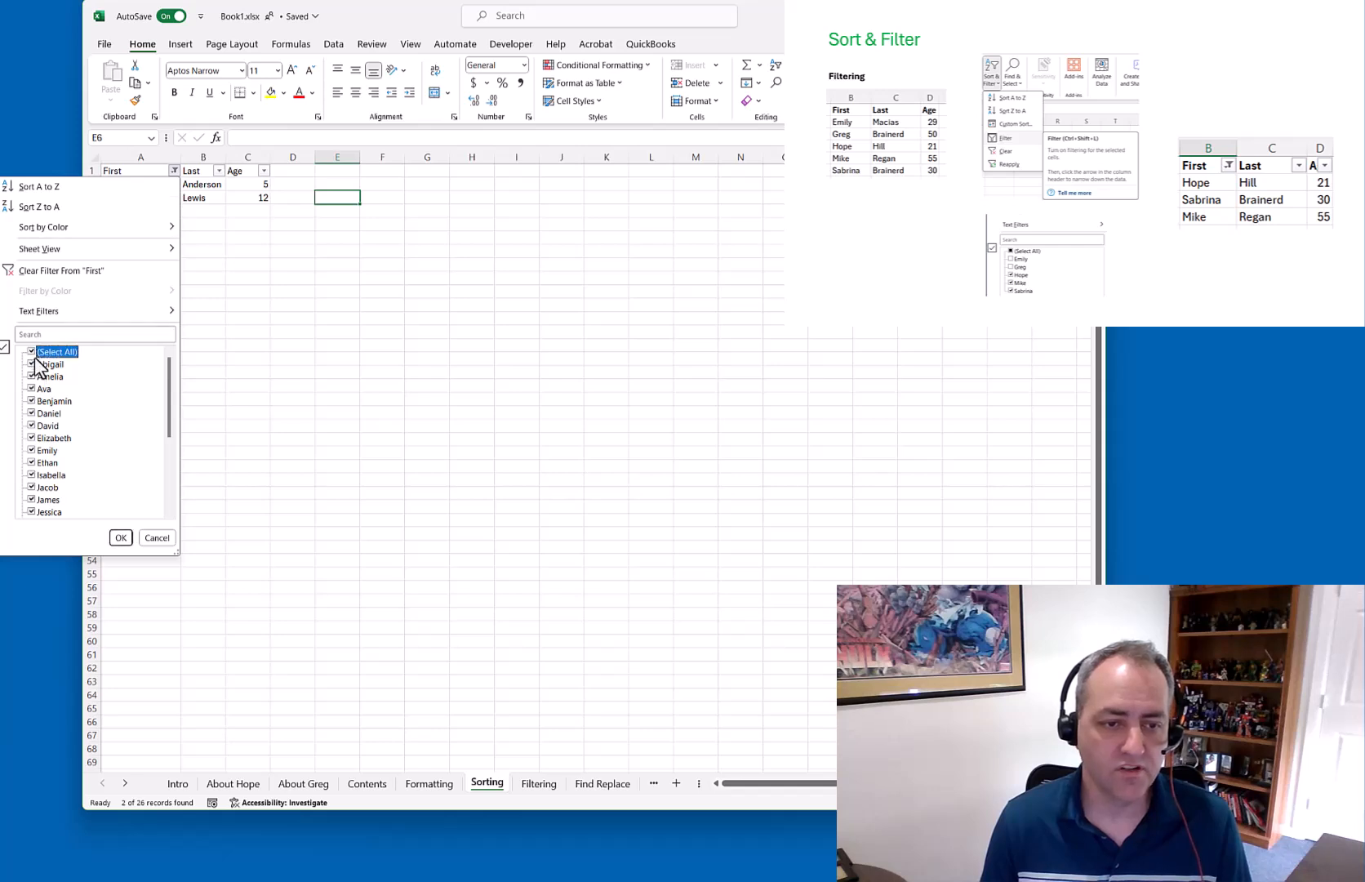
pyautogui.click(120, 537)
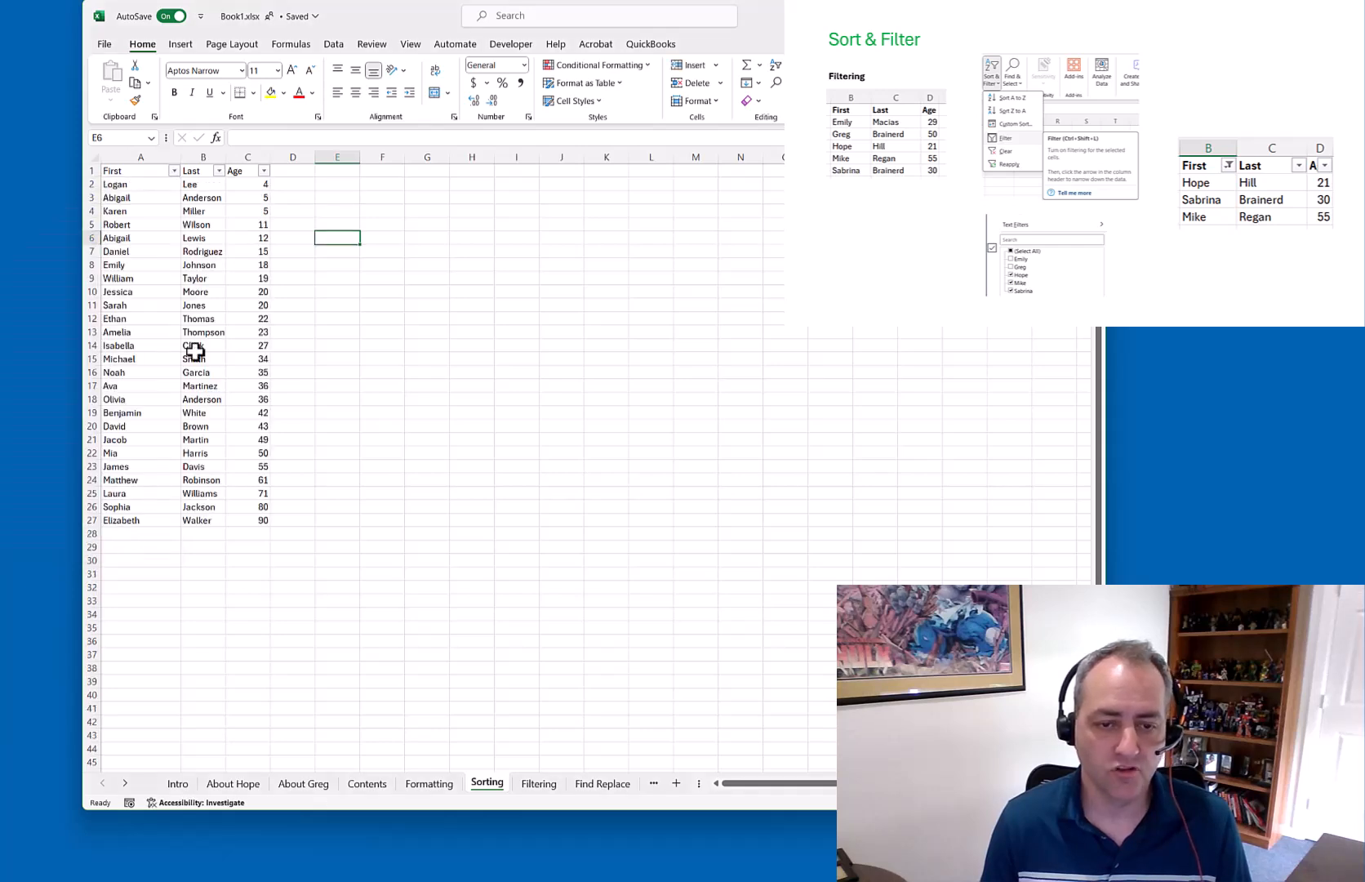
# Filter Age to values greater than 20, then clear the Age filter
pyautogui.click(264, 171)
pyautogui.moveTo(259, 366); pyautogui.dragTo(263, 451)
pyautogui.moveTo(258, 315)
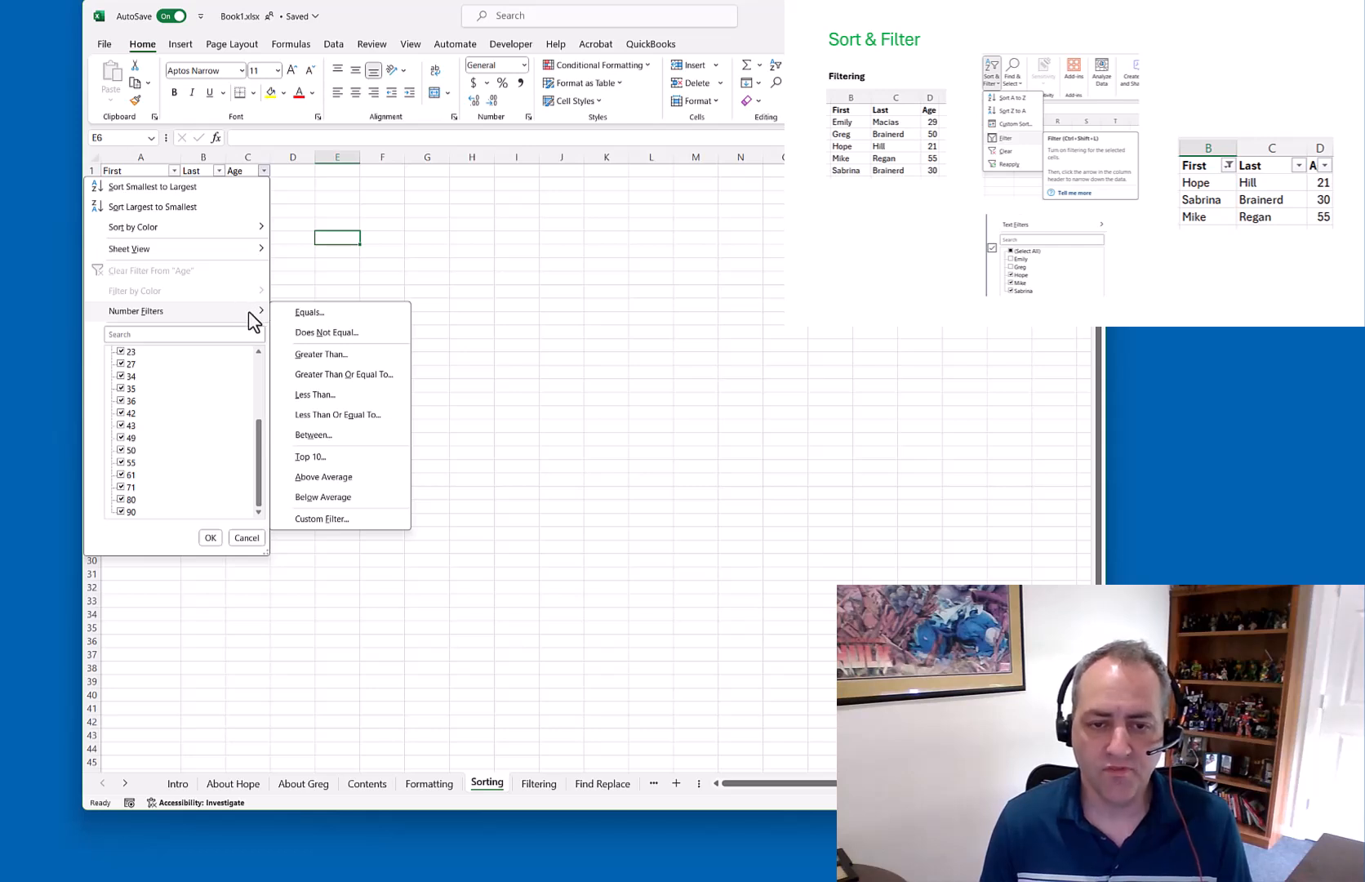
pyautogui.click(335, 357)
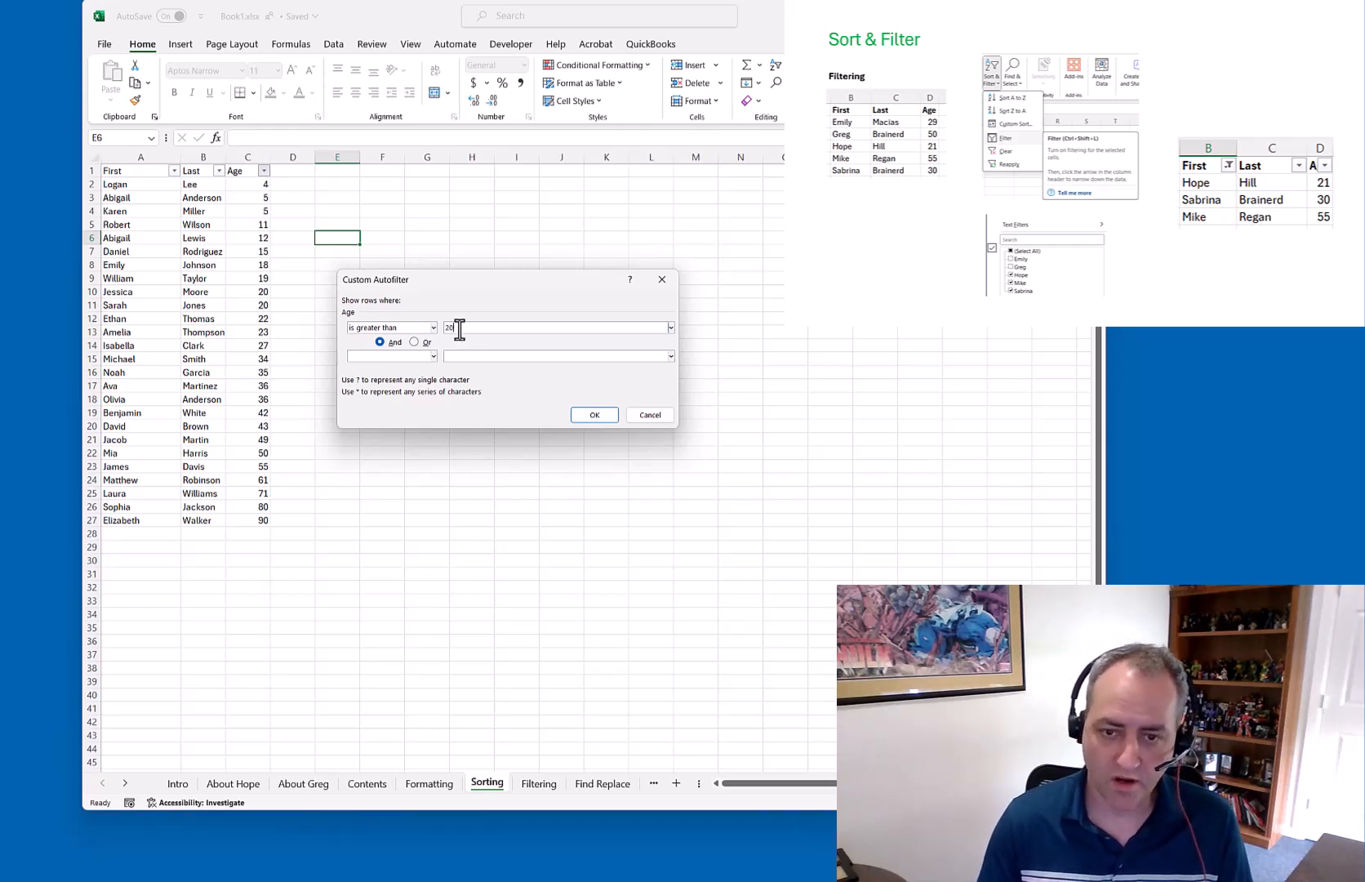
pyautogui.click(603, 415)
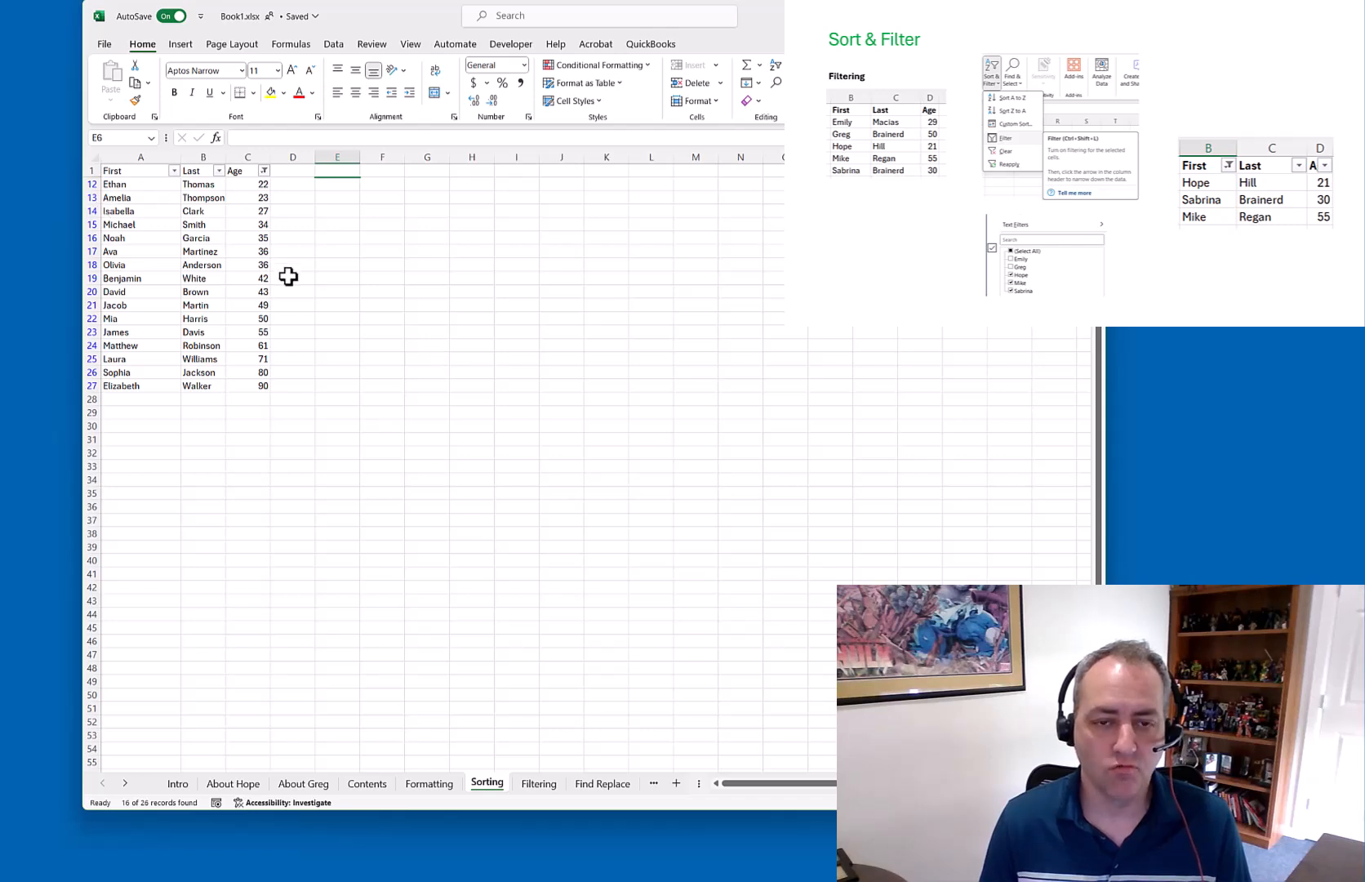
pyautogui.click(263, 171)
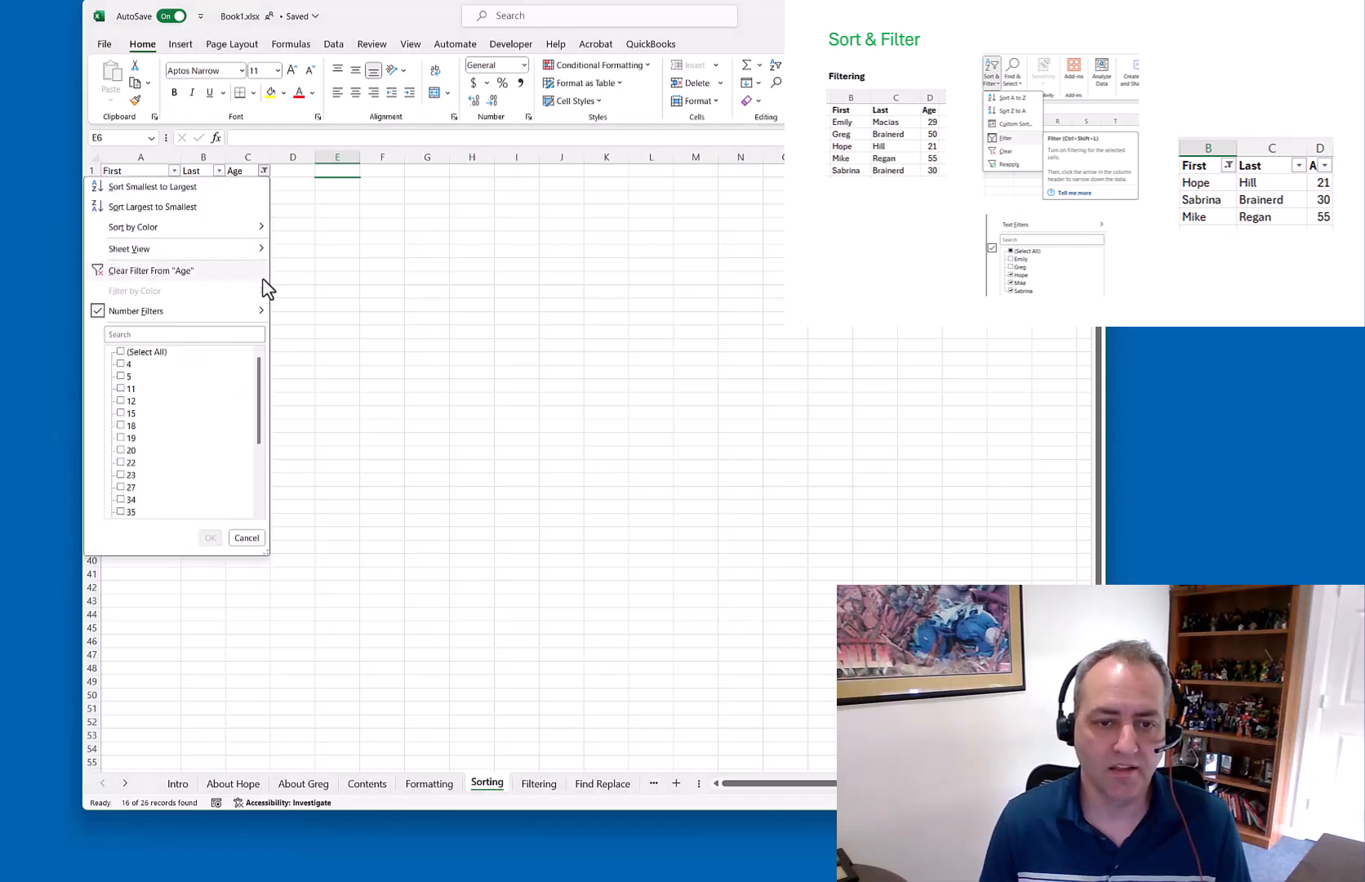
pyautogui.moveTo(261, 314)
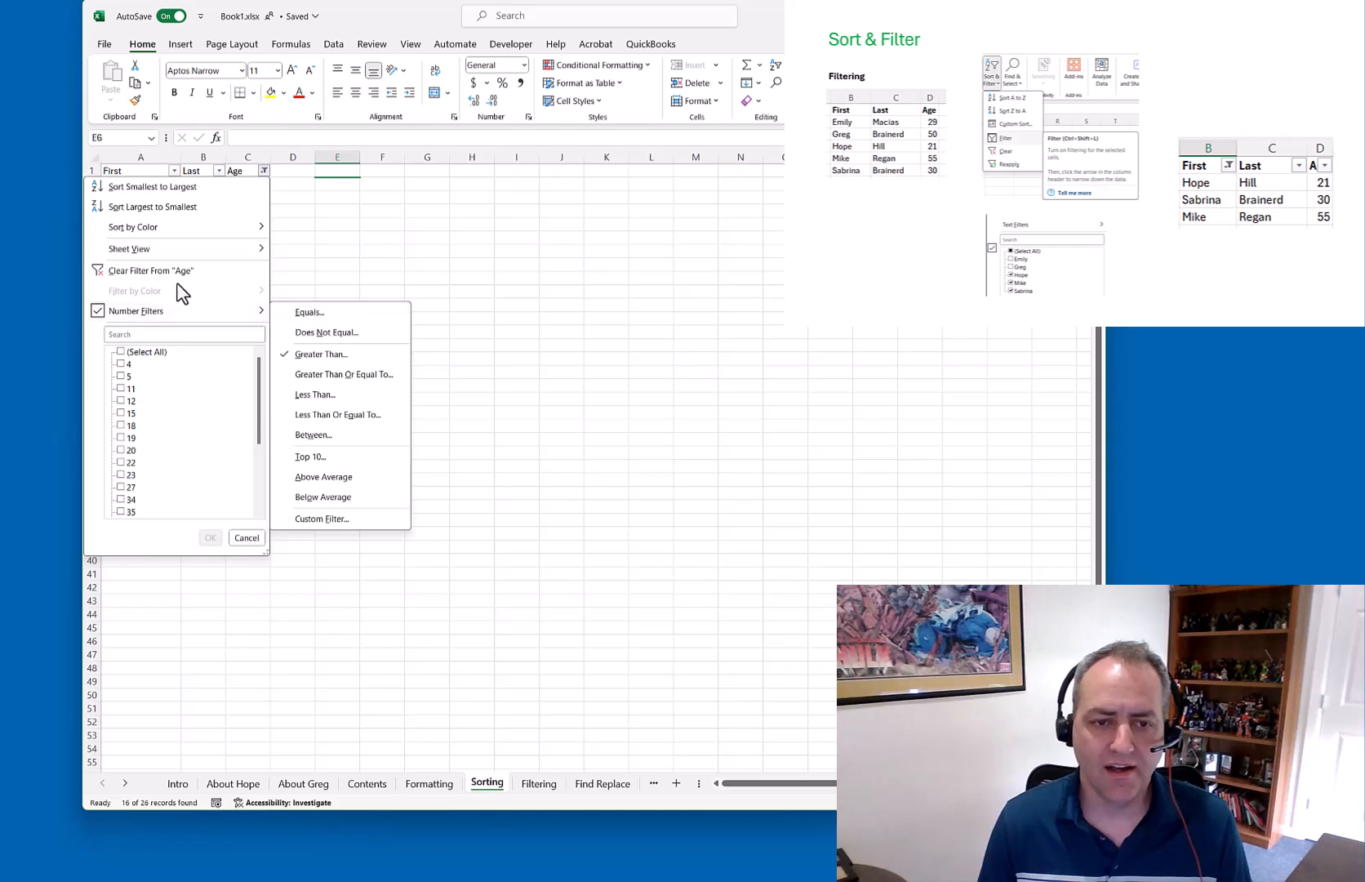
pyautogui.click(143, 271)
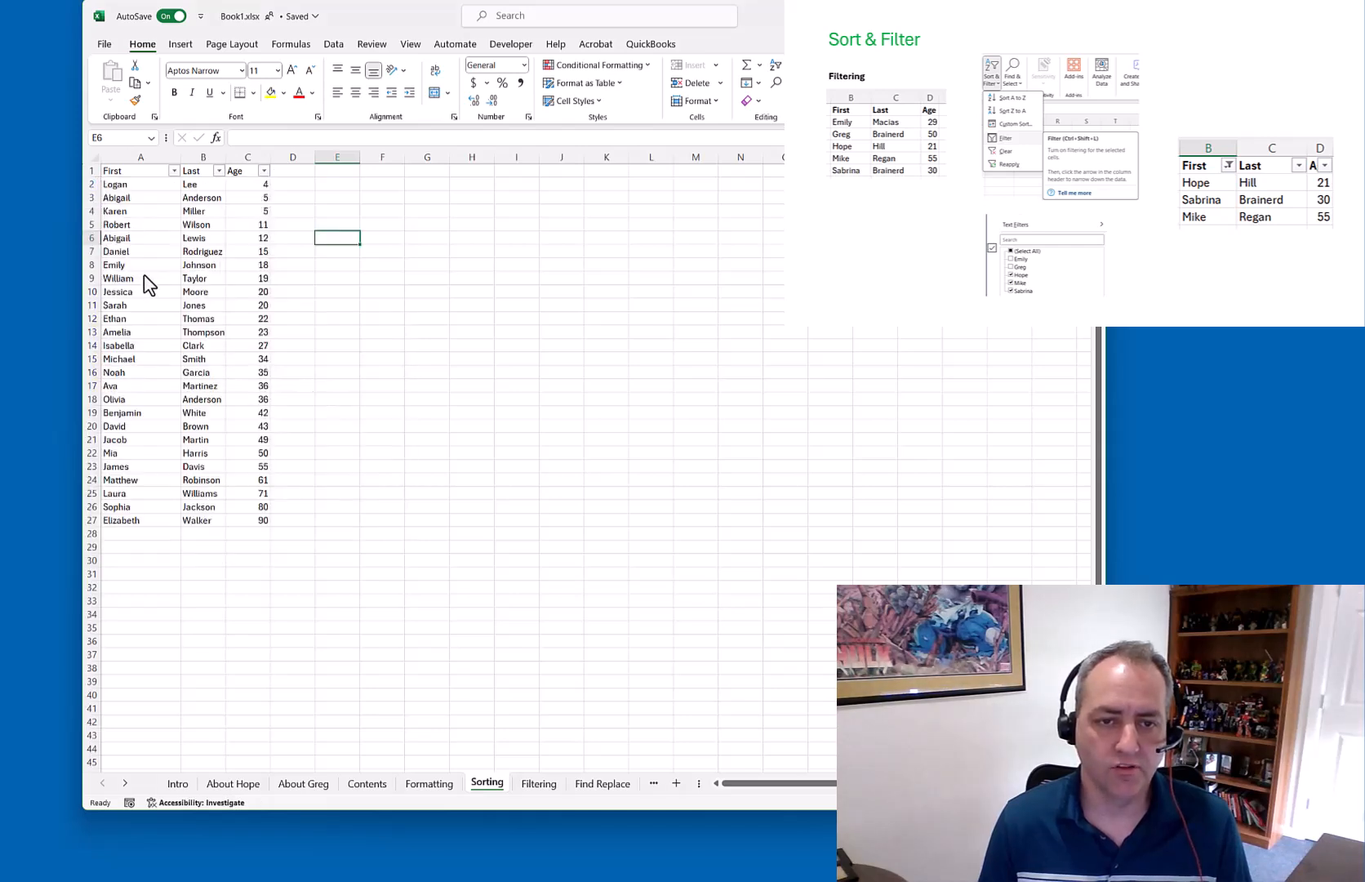
pyautogui.click(263, 170)
pyautogui.moveTo(260, 311)
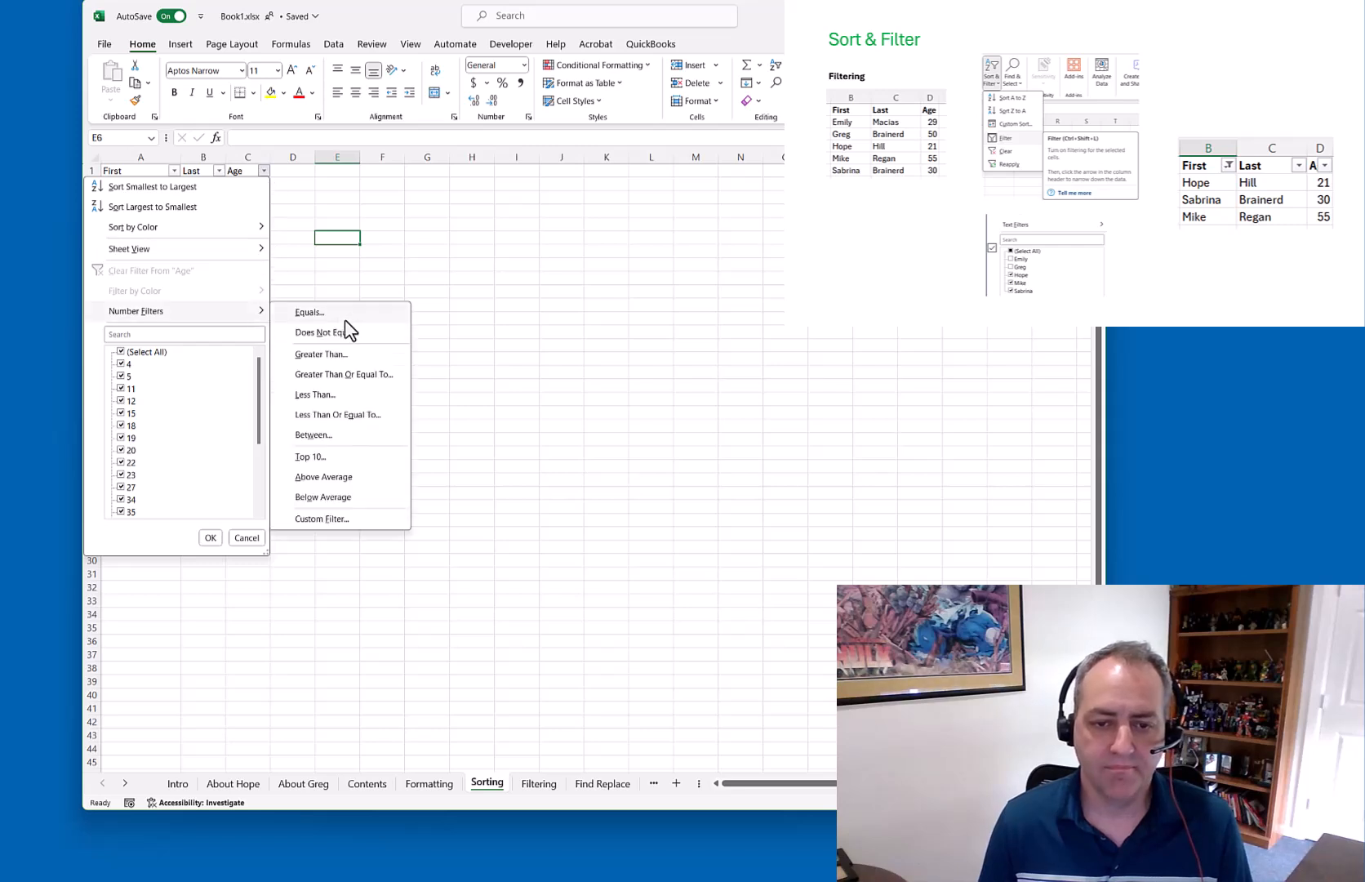
pyautogui.click(348, 374)
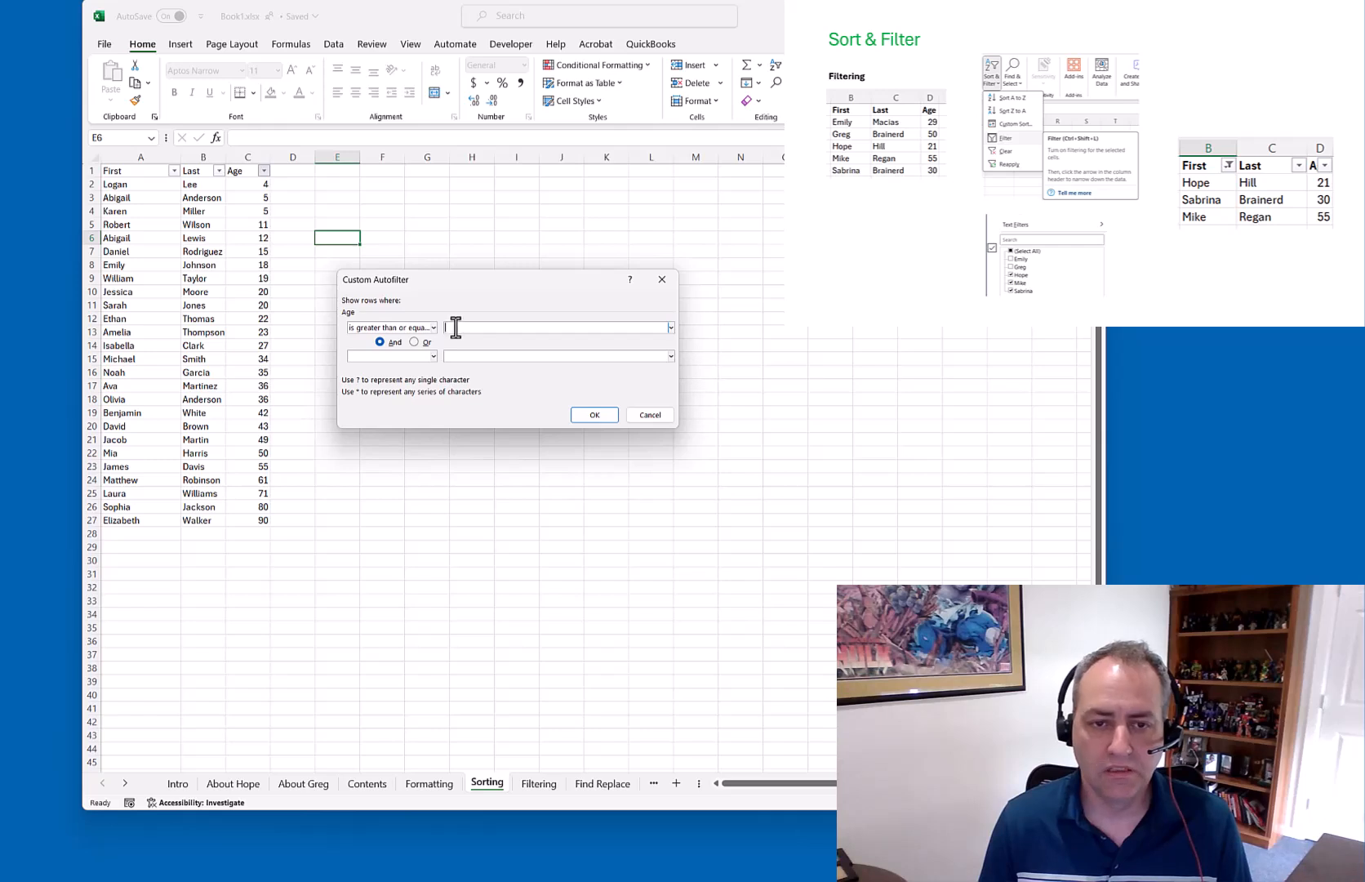
pyautogui.write('10')
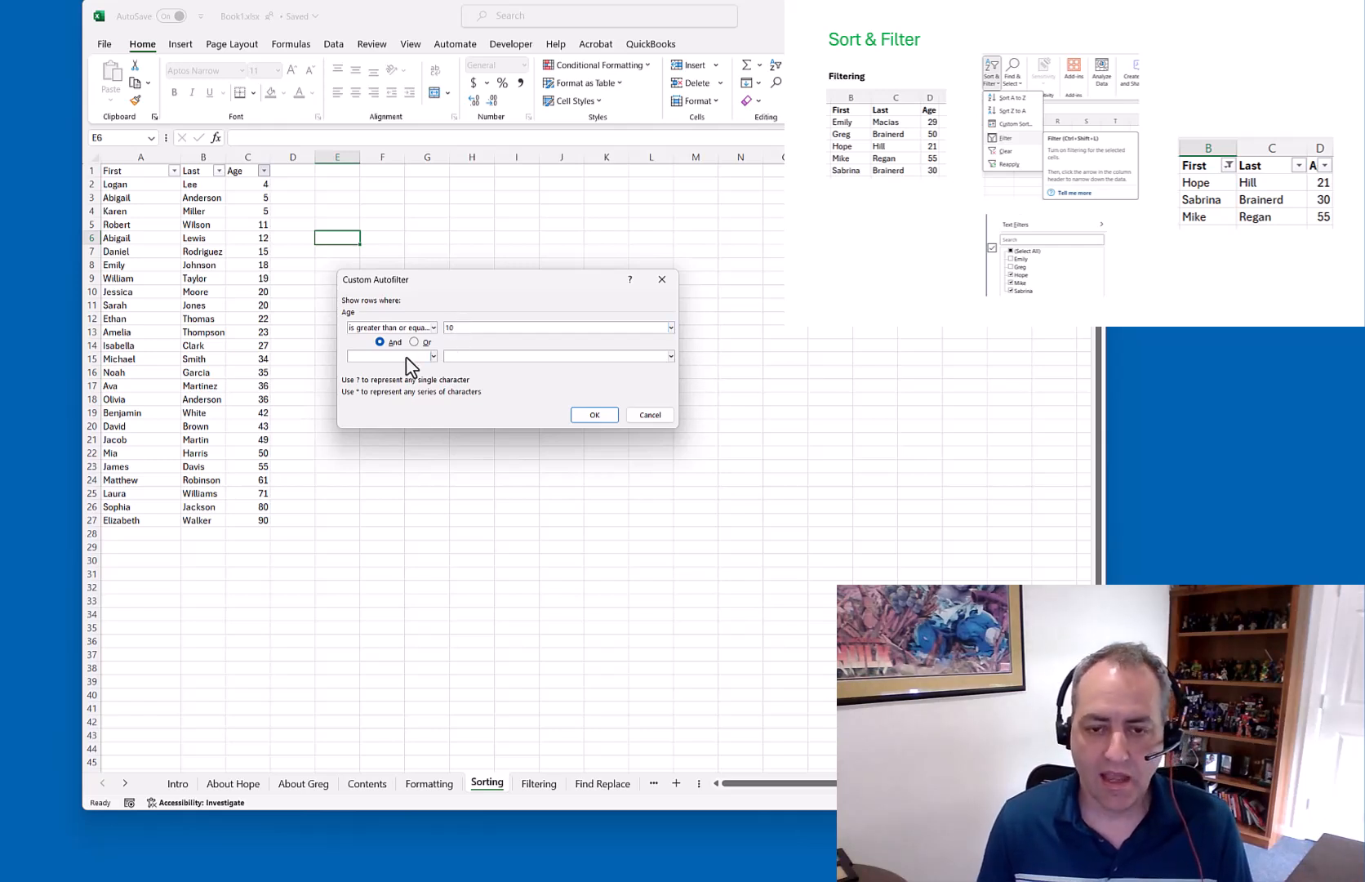
pyautogui.click(405, 356)
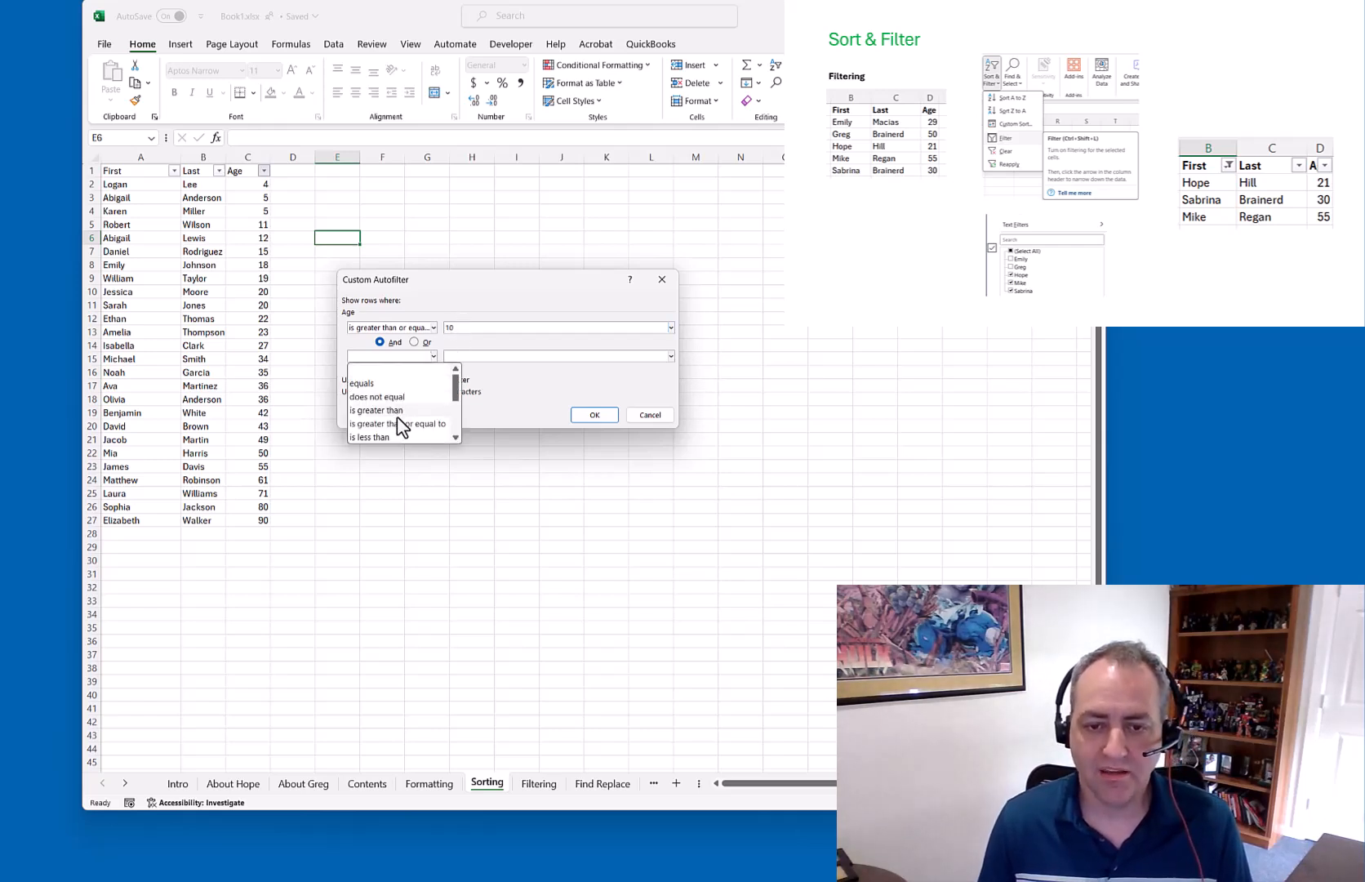
pyautogui.click(455, 437)
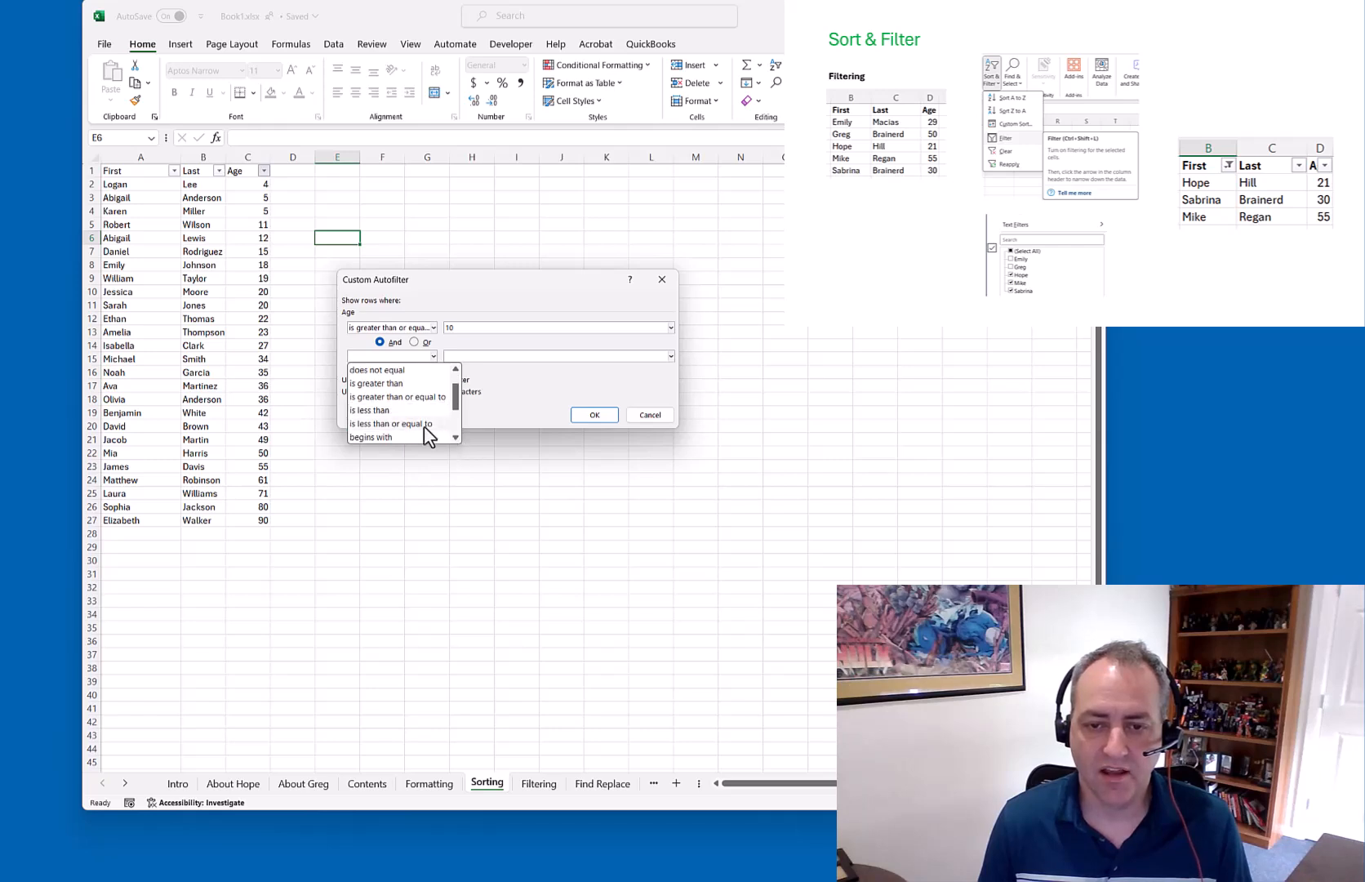
pyautogui.click(412, 410)
pyautogui.press('Tab')
pyautogui.write('50')
pyautogui.click(606, 417)
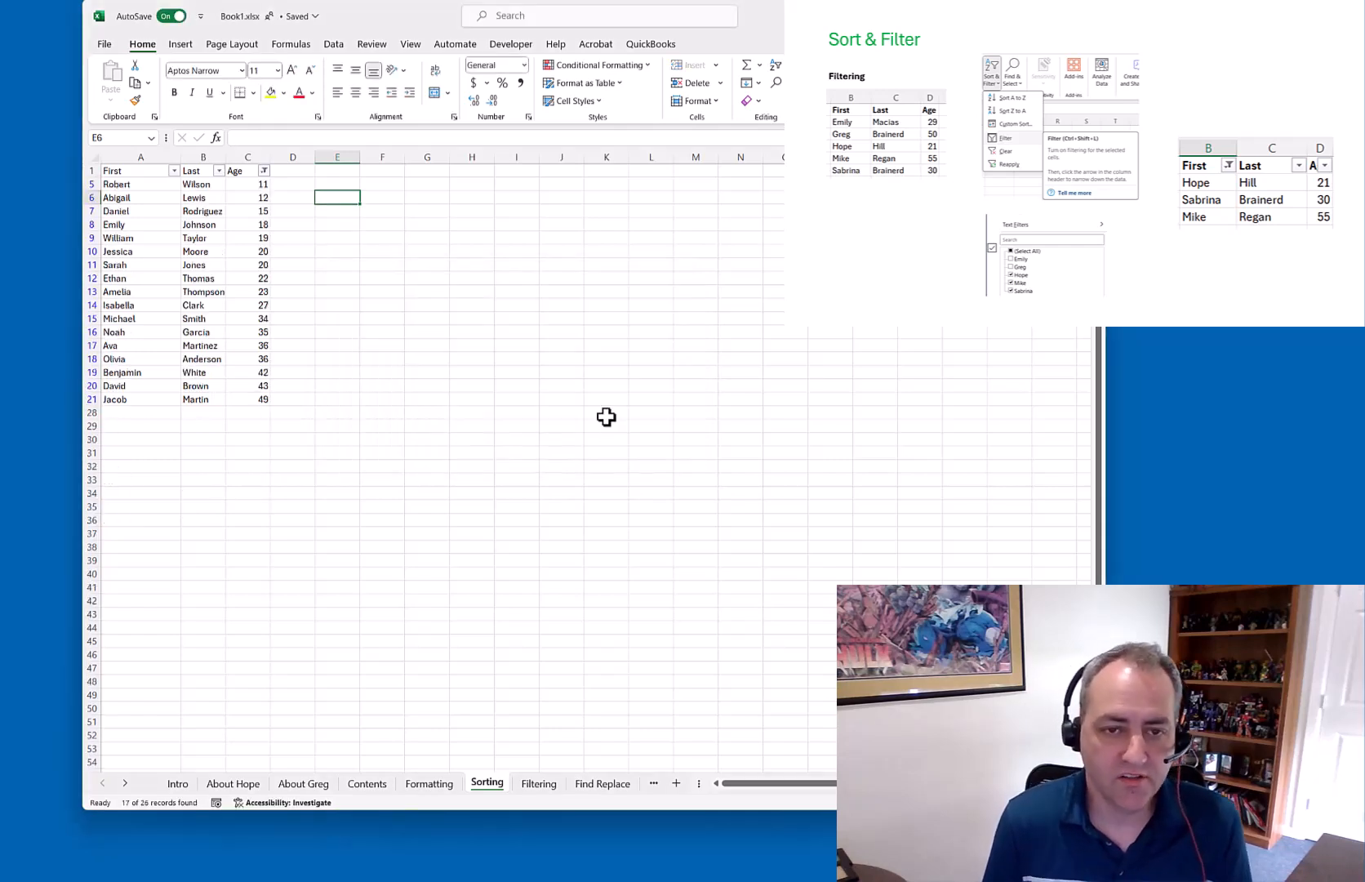
pyautogui.moveTo(263, 182); pyautogui.dragTo(265, 395)
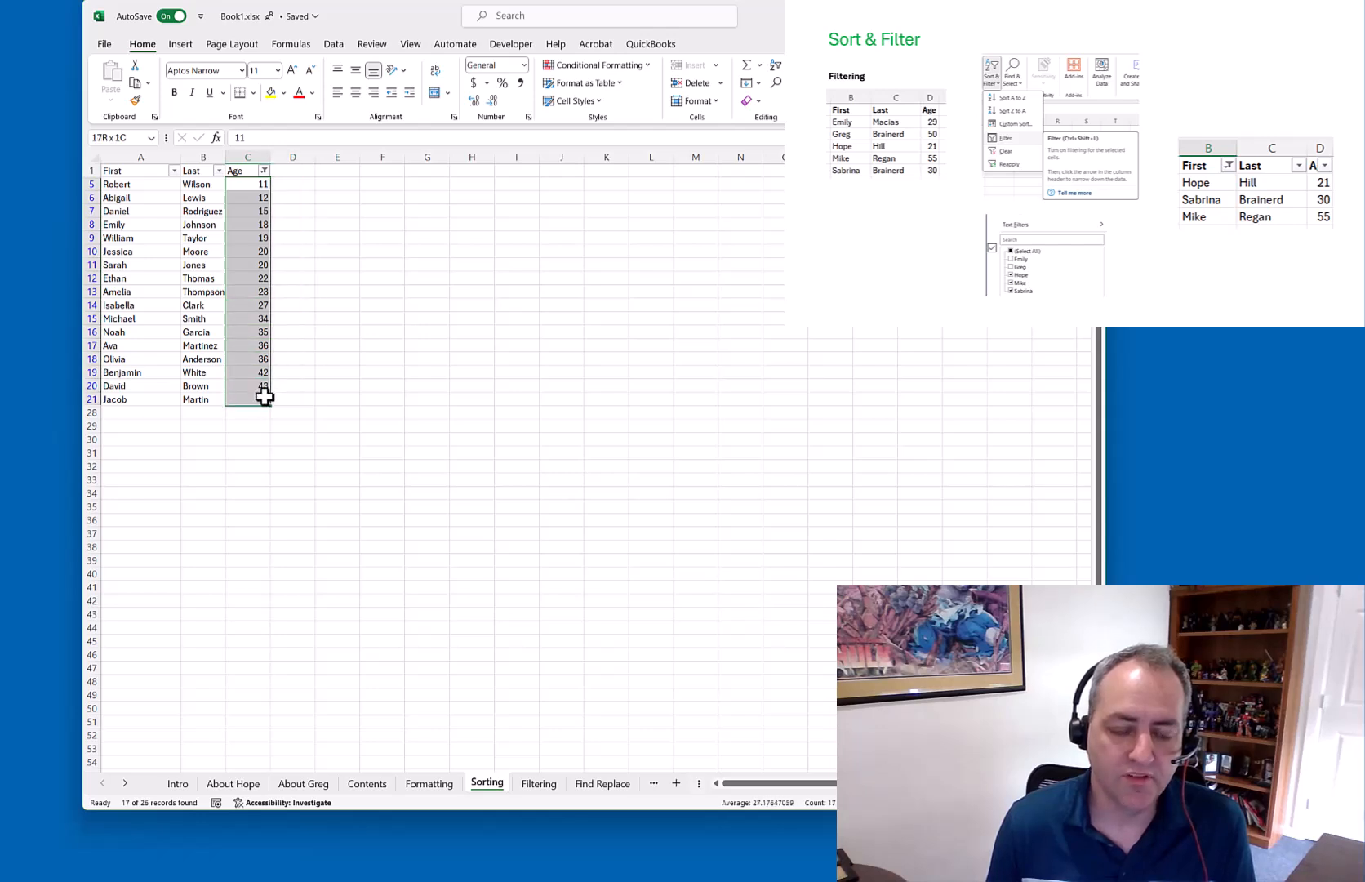
pyautogui.click(294, 226)
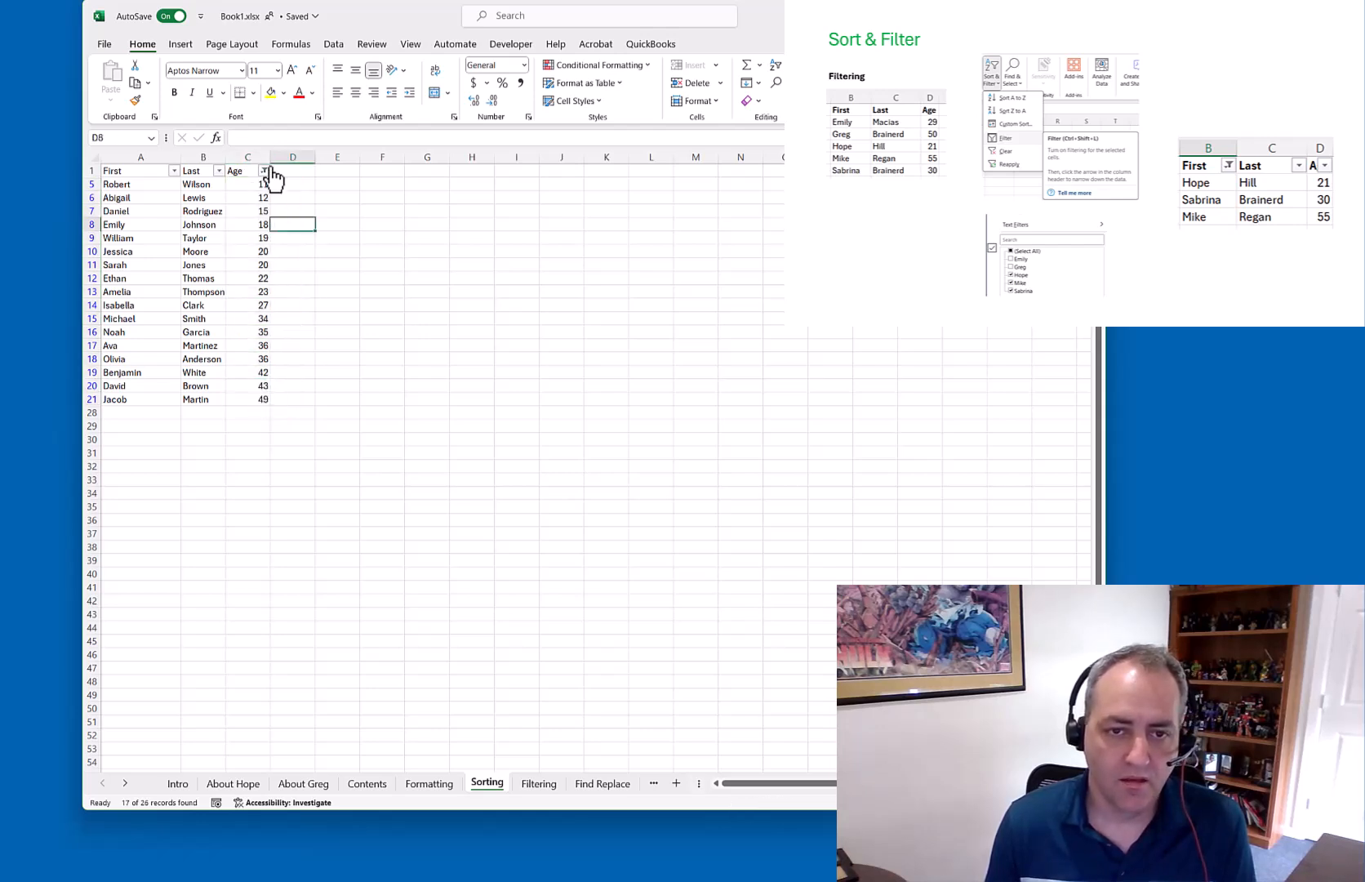
pyautogui.click(264, 170)
pyautogui.moveTo(195, 305)
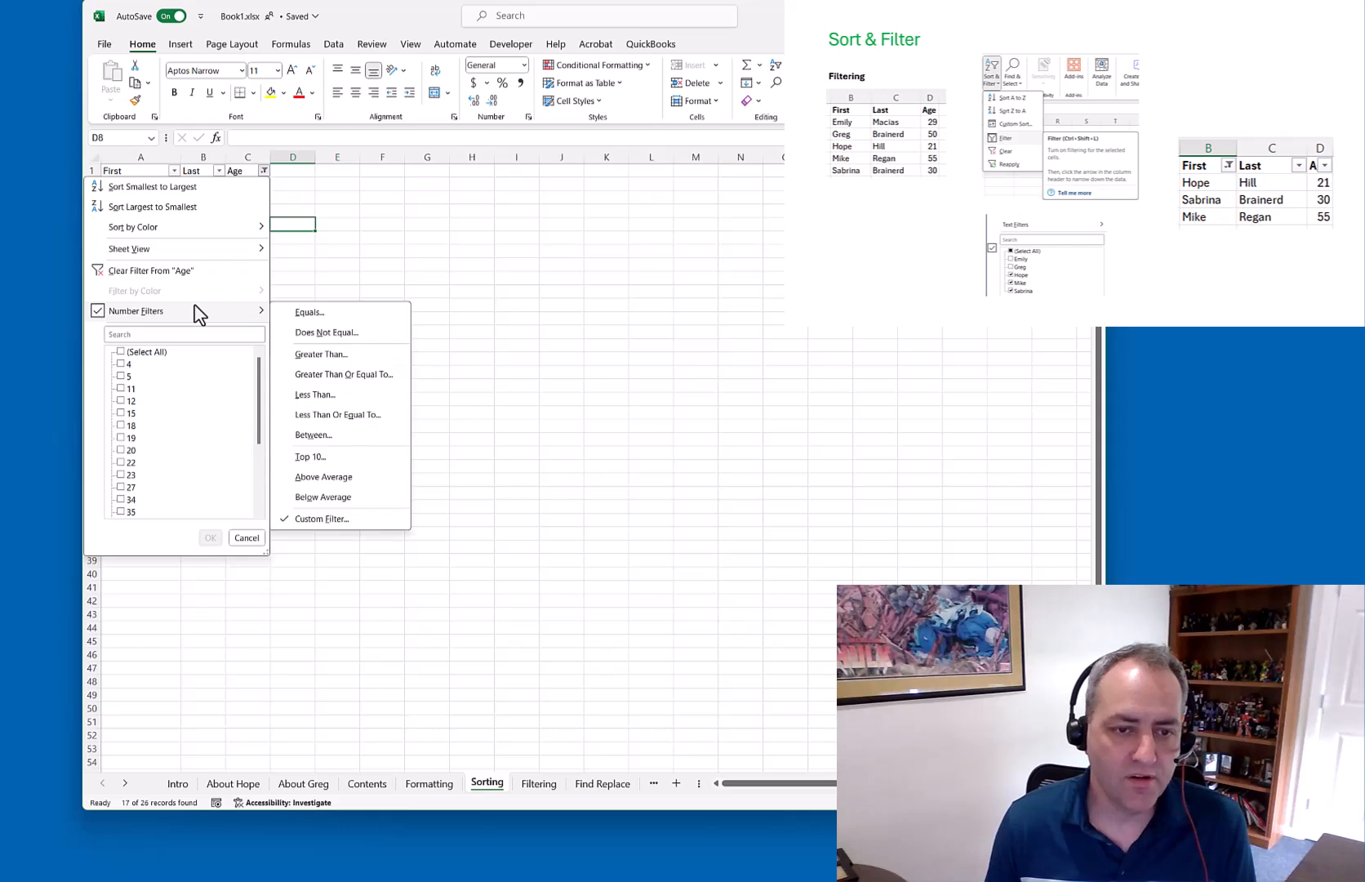
pyautogui.click(115, 271)
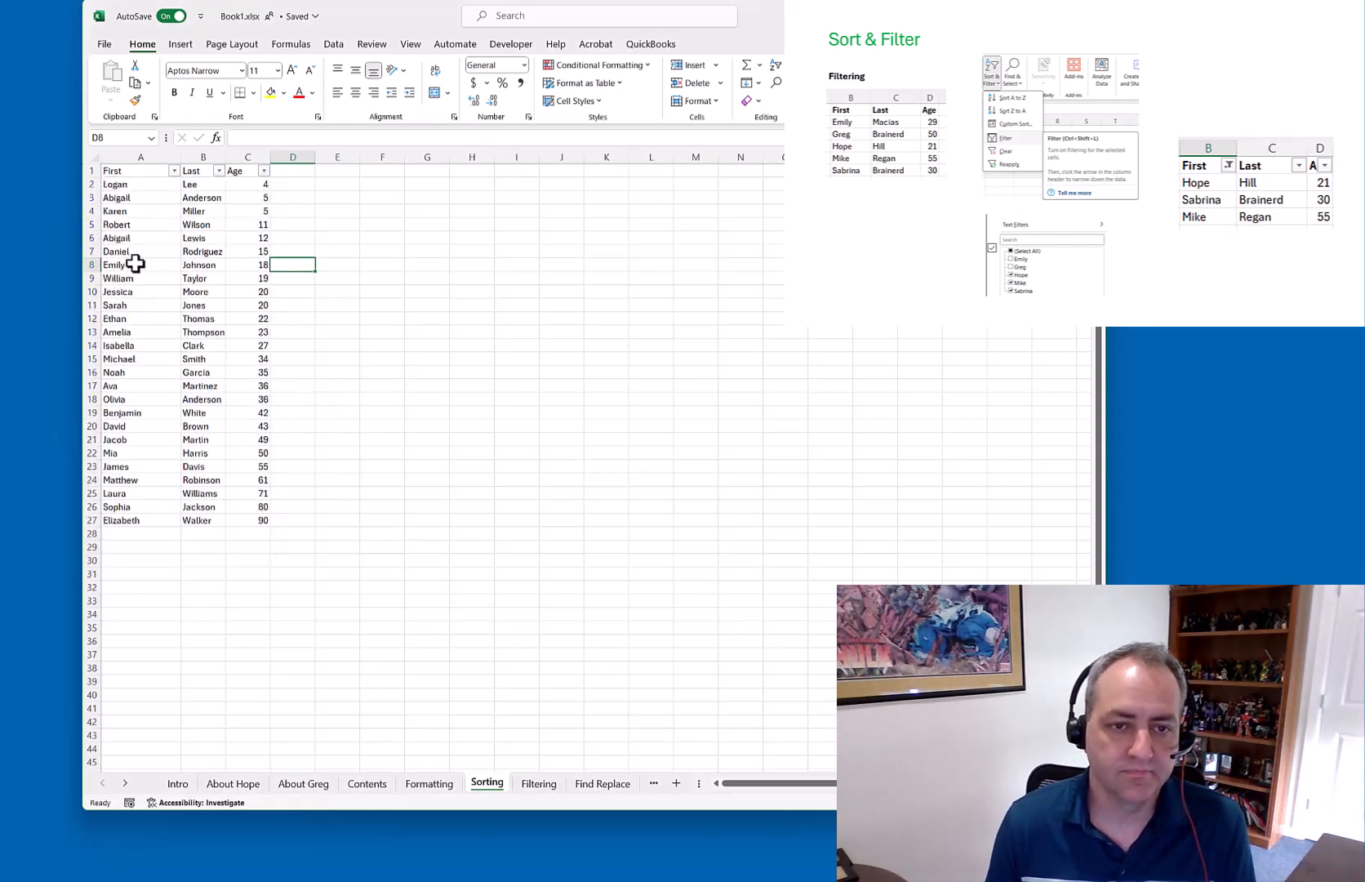
# Close the Age filter menu unchanged and advance the slides to Find and Replace
pyautogui.click(263, 170)
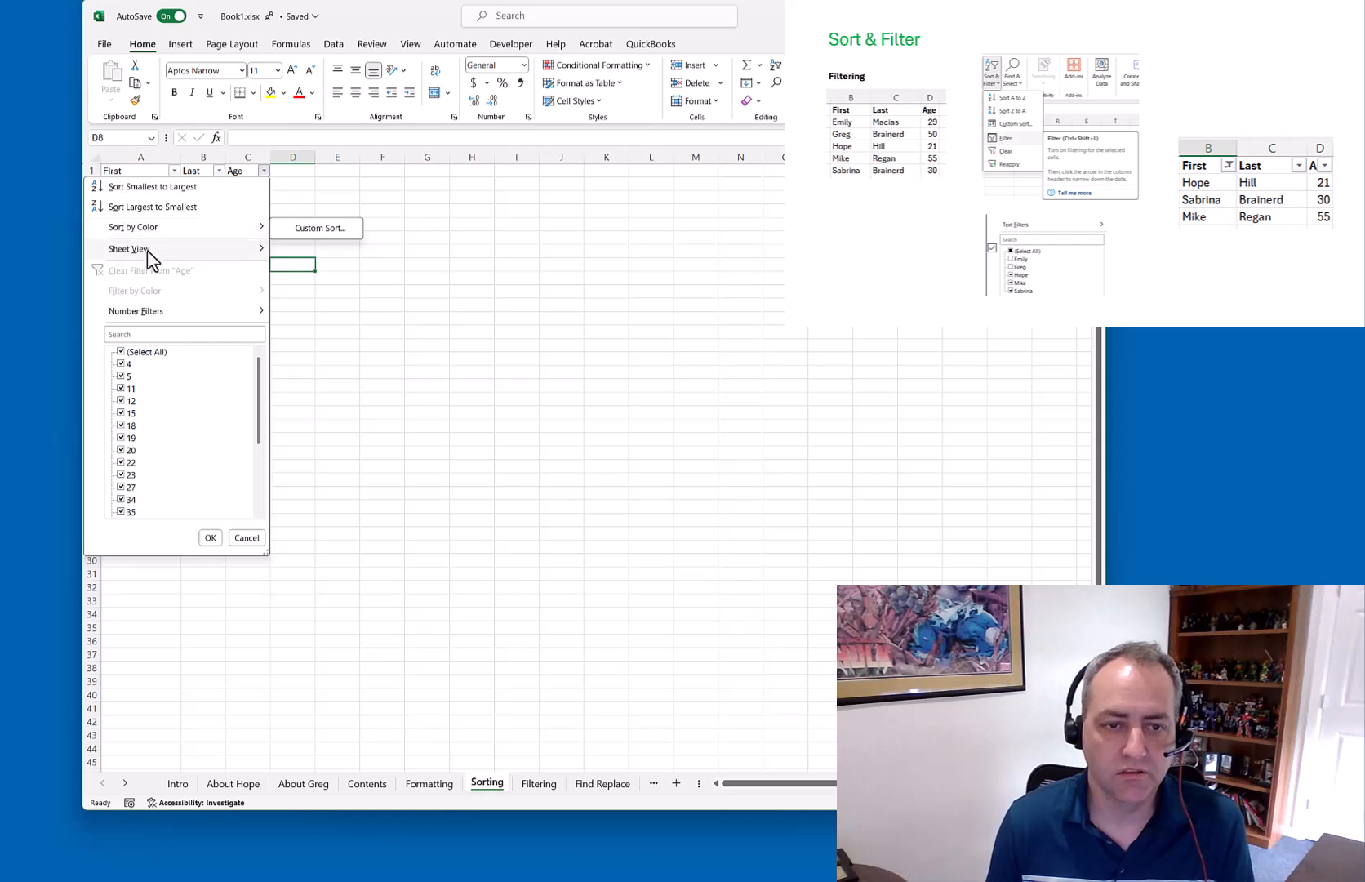
pyautogui.moveTo(147, 251)
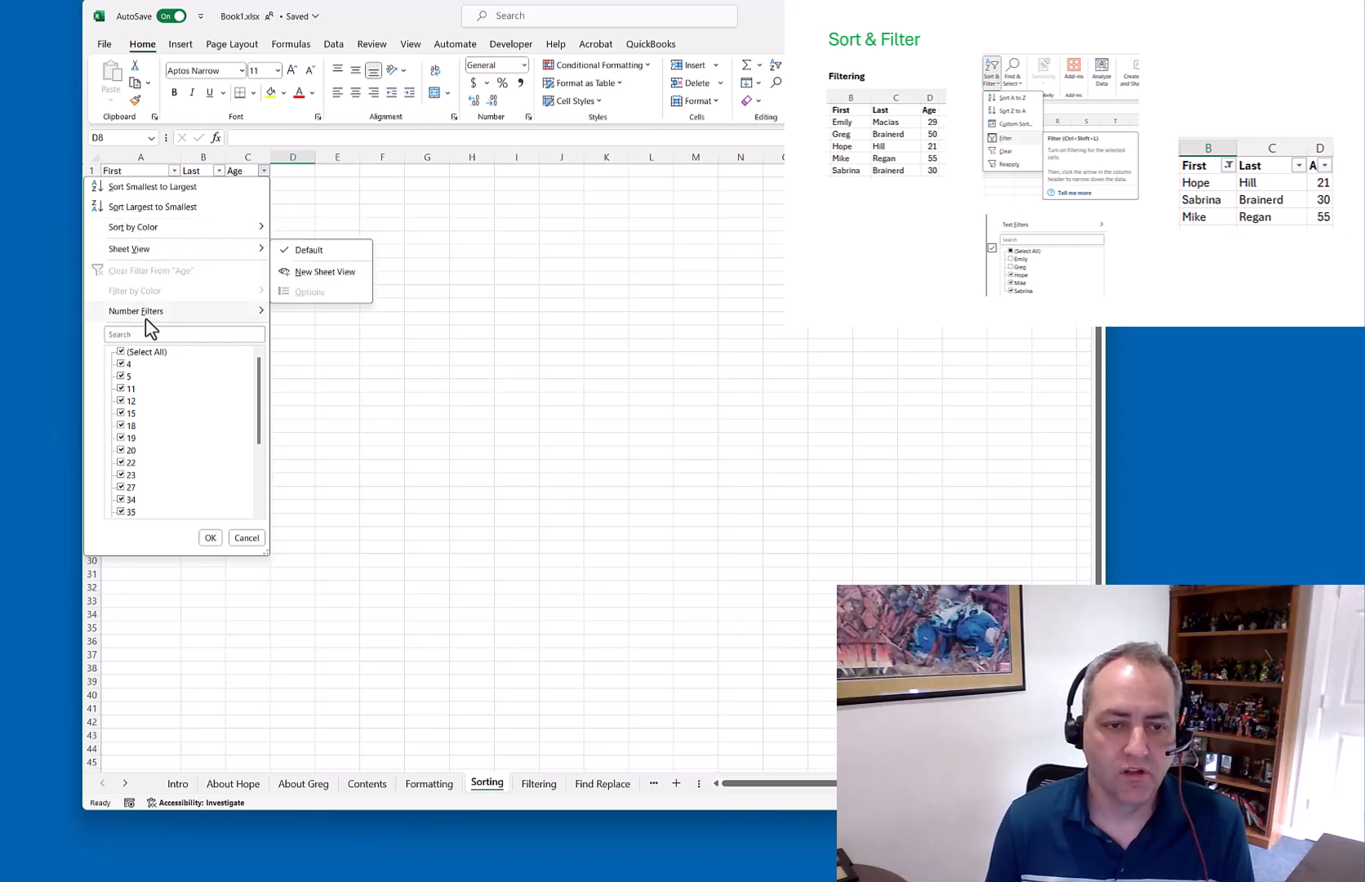
pyautogui.click(242, 539)
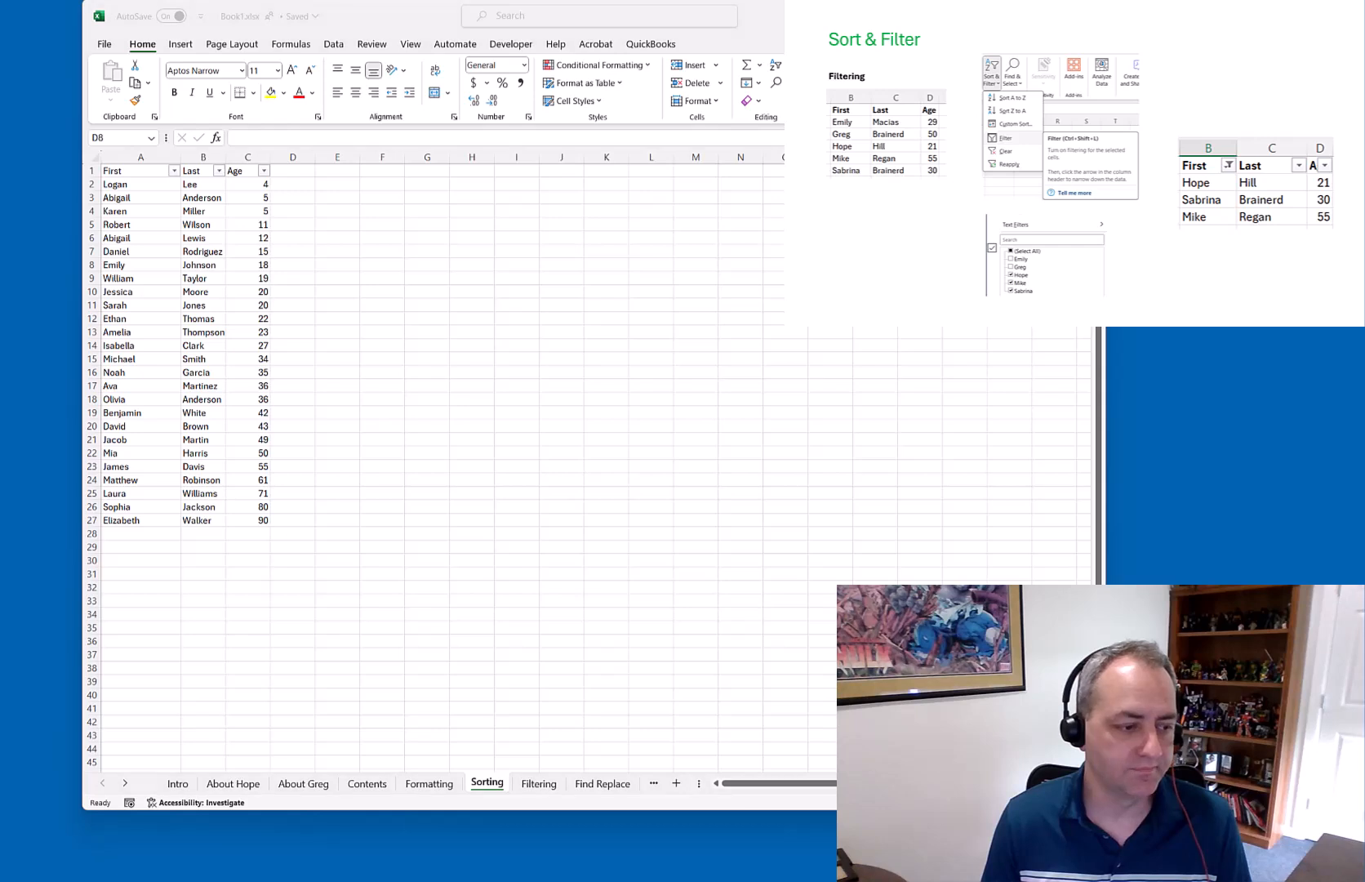
pyautogui.press('Right')
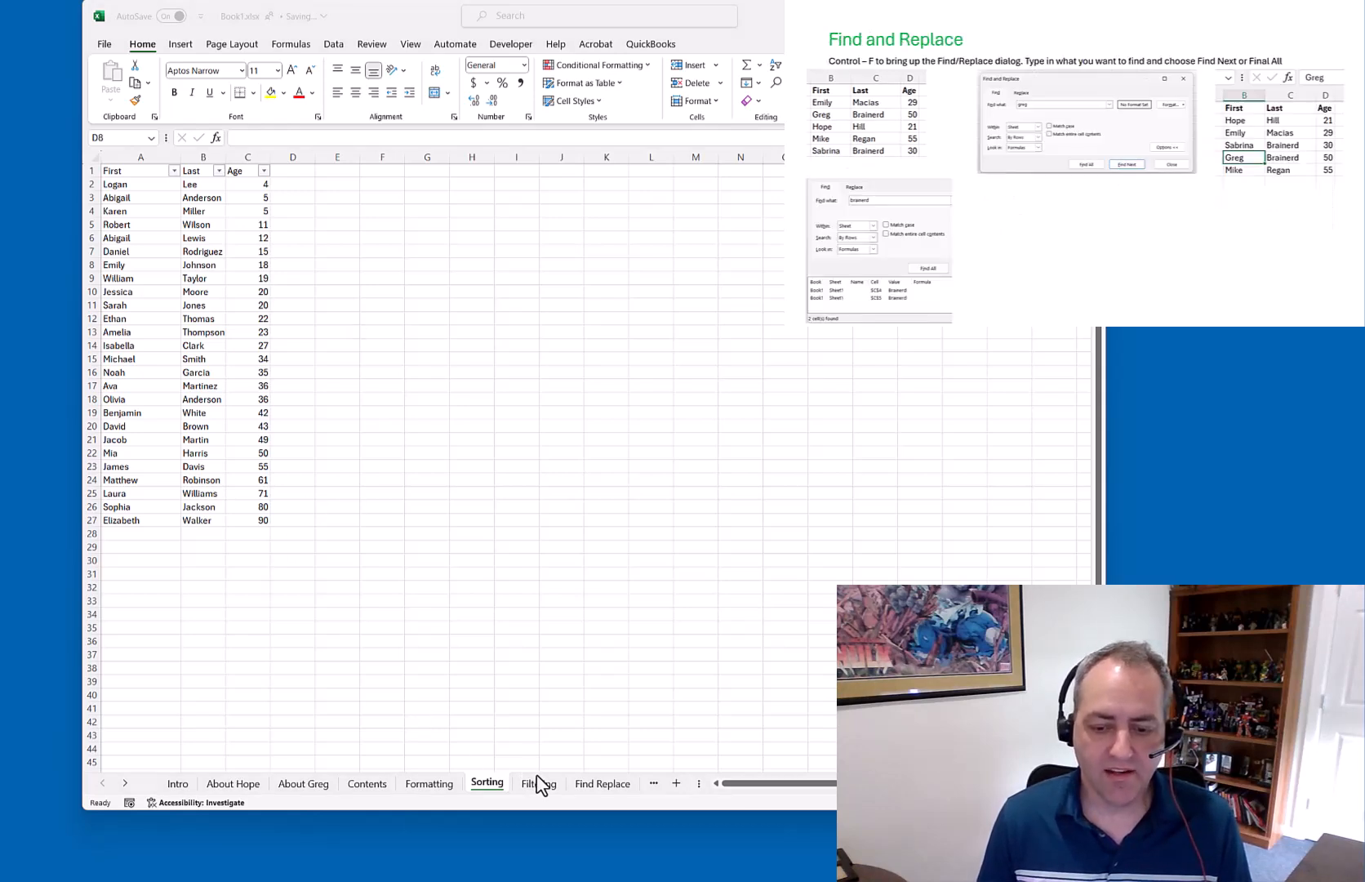
# On the Find Replace sheet, search for 'lewis' to locate it in B24
pyautogui.click(604, 783)
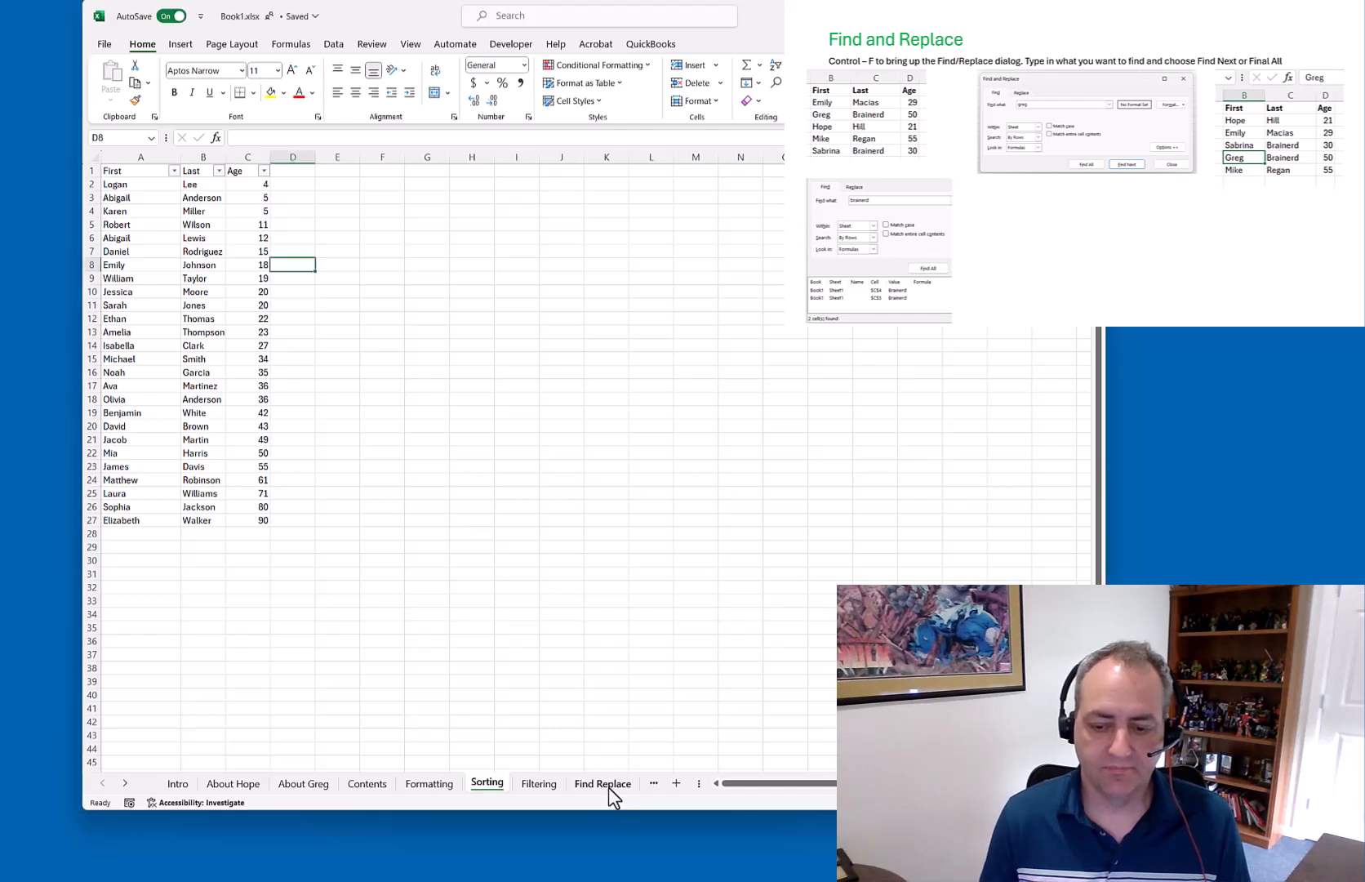
pyautogui.click(347, 385)
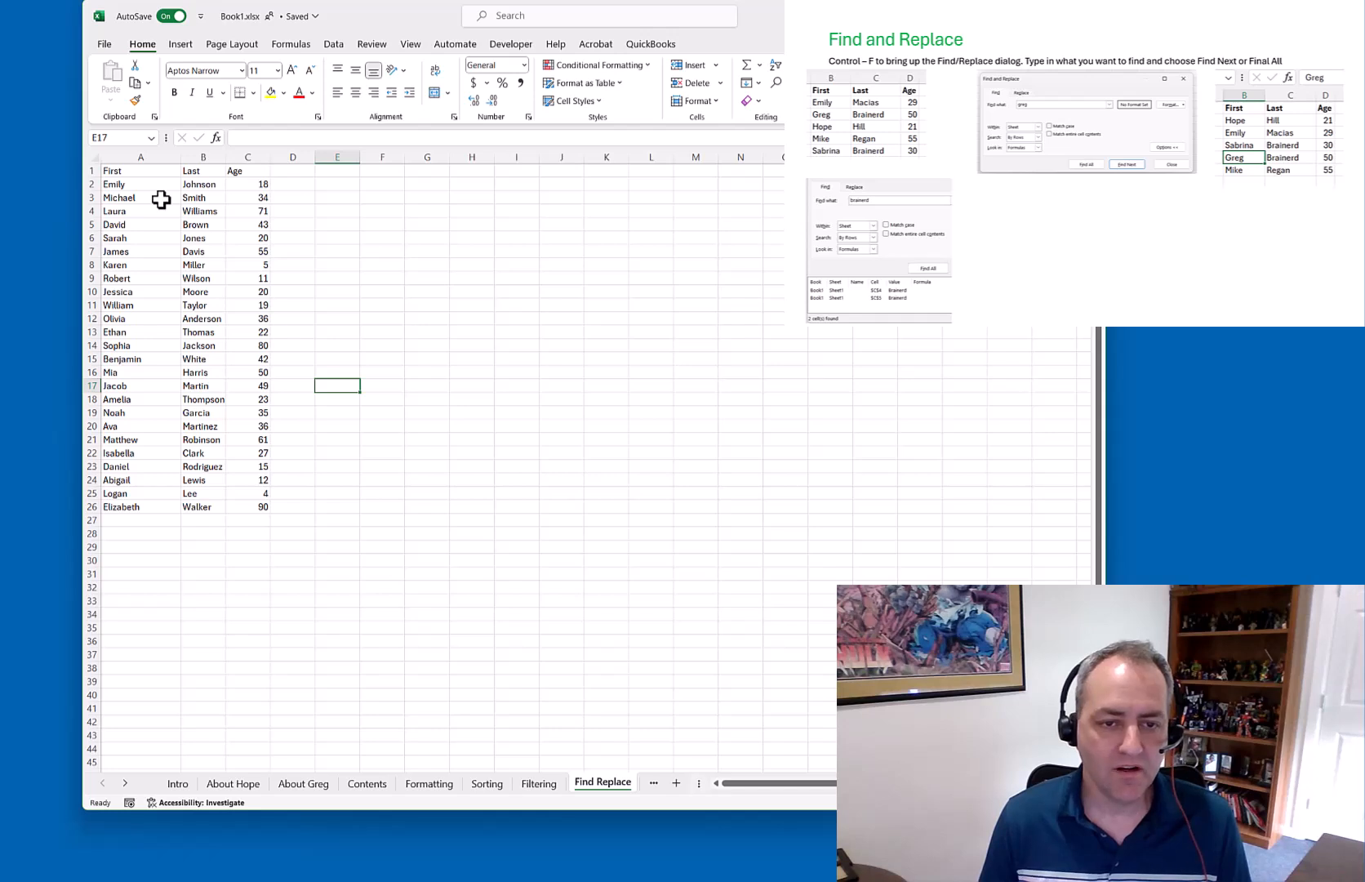
pyautogui.click(207, 479)
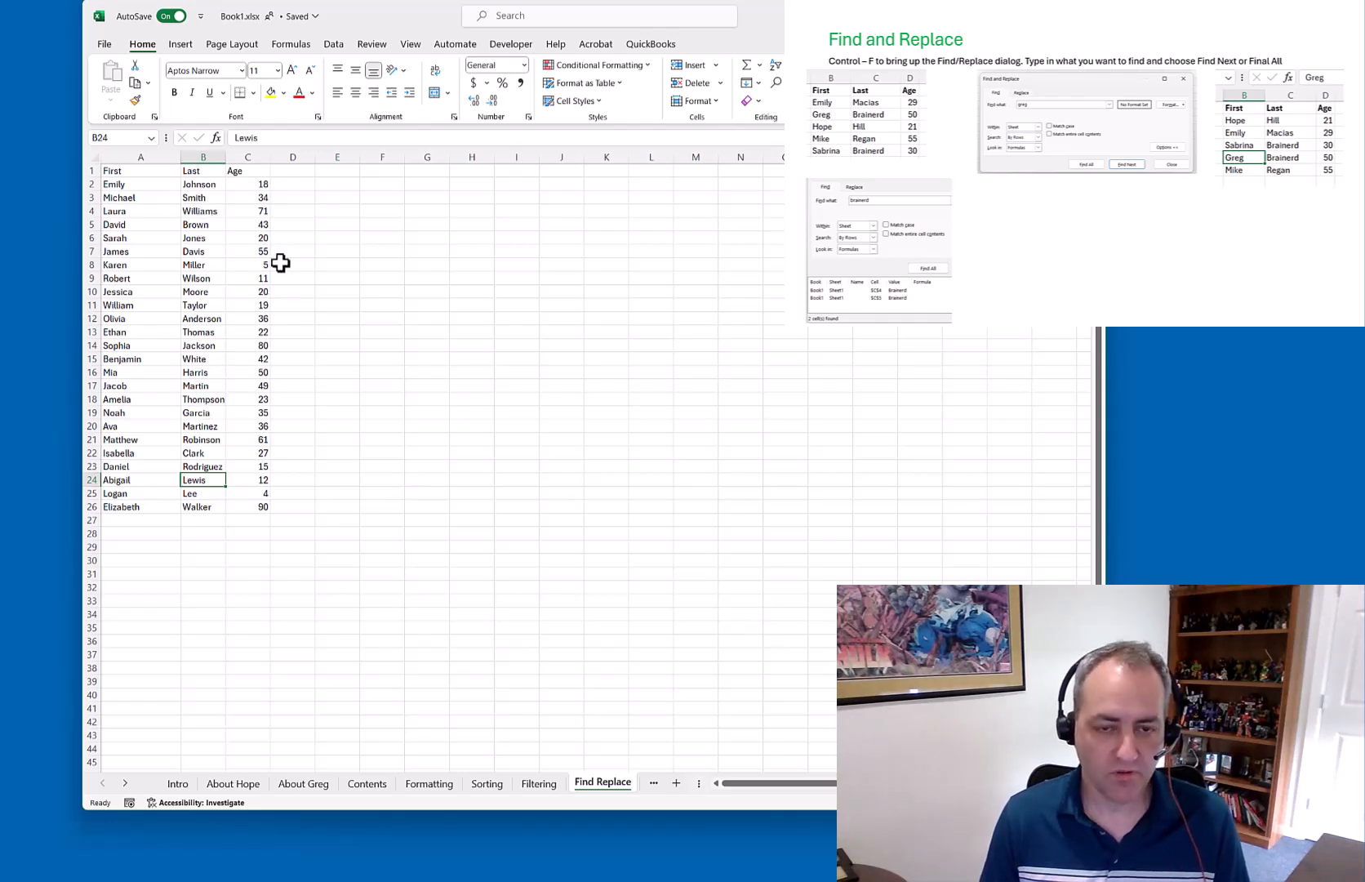
pyautogui.hotkey('ctrl', 'f')
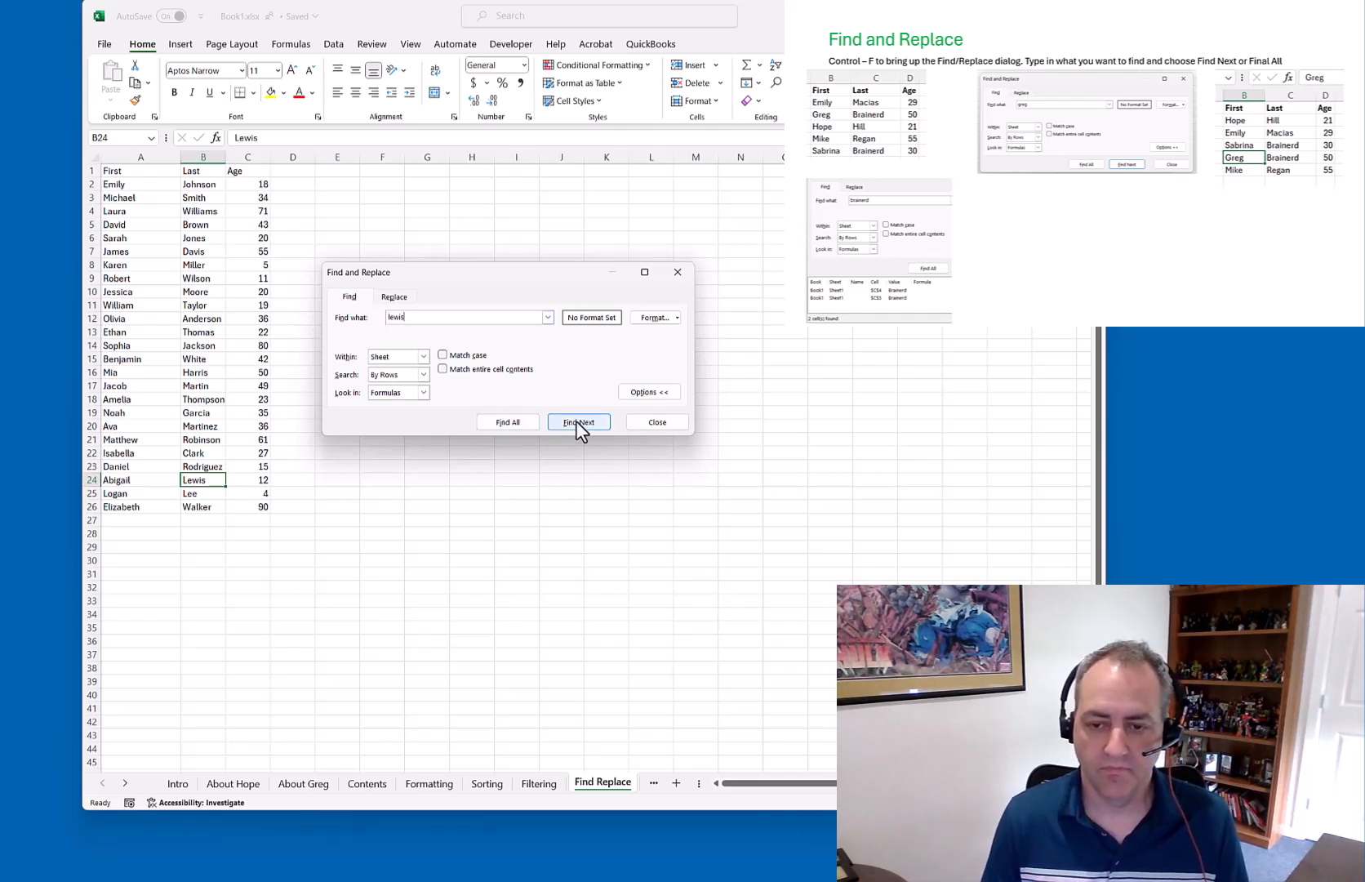
pyautogui.click(204, 184)
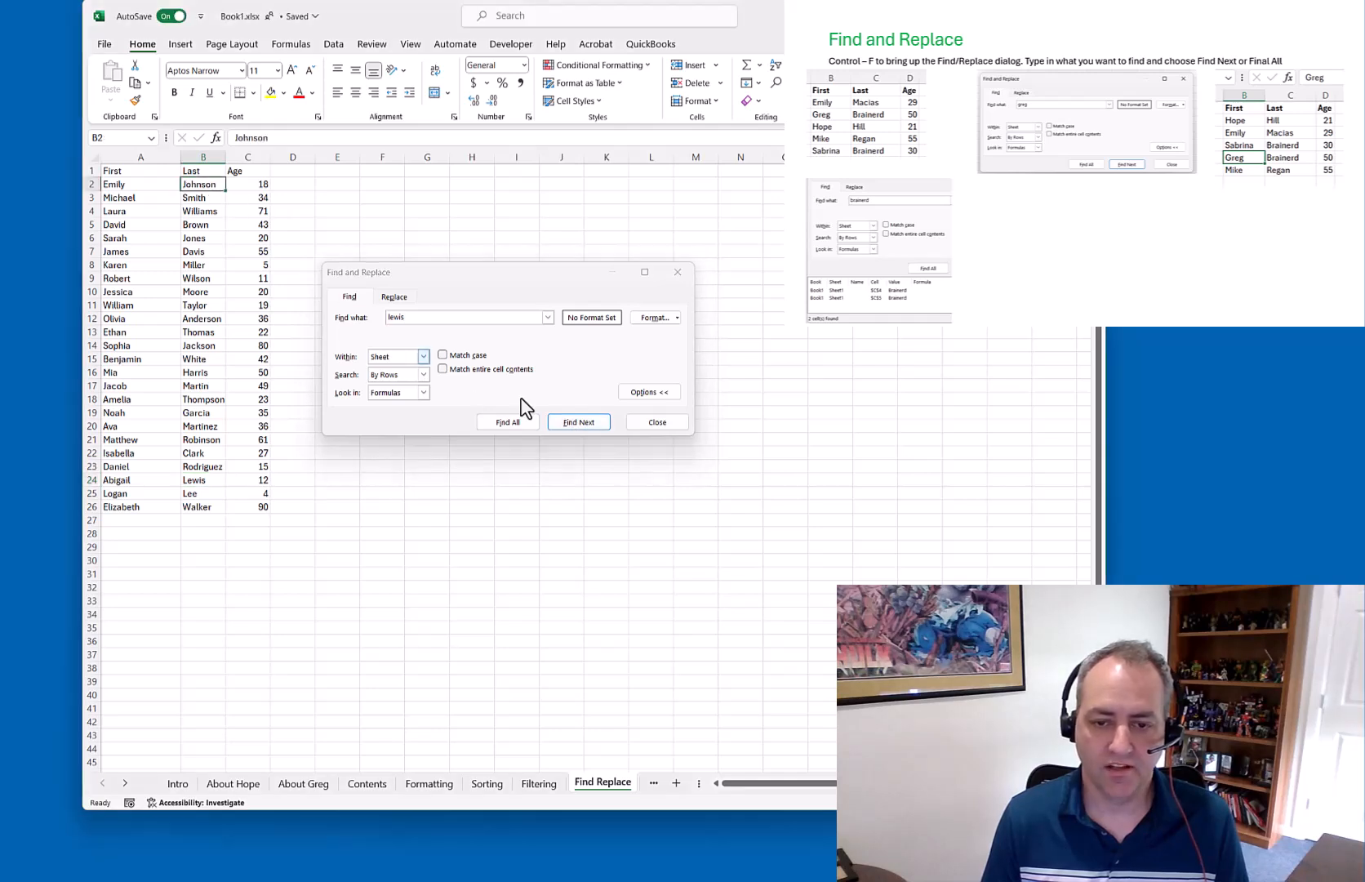
pyautogui.click(578, 421)
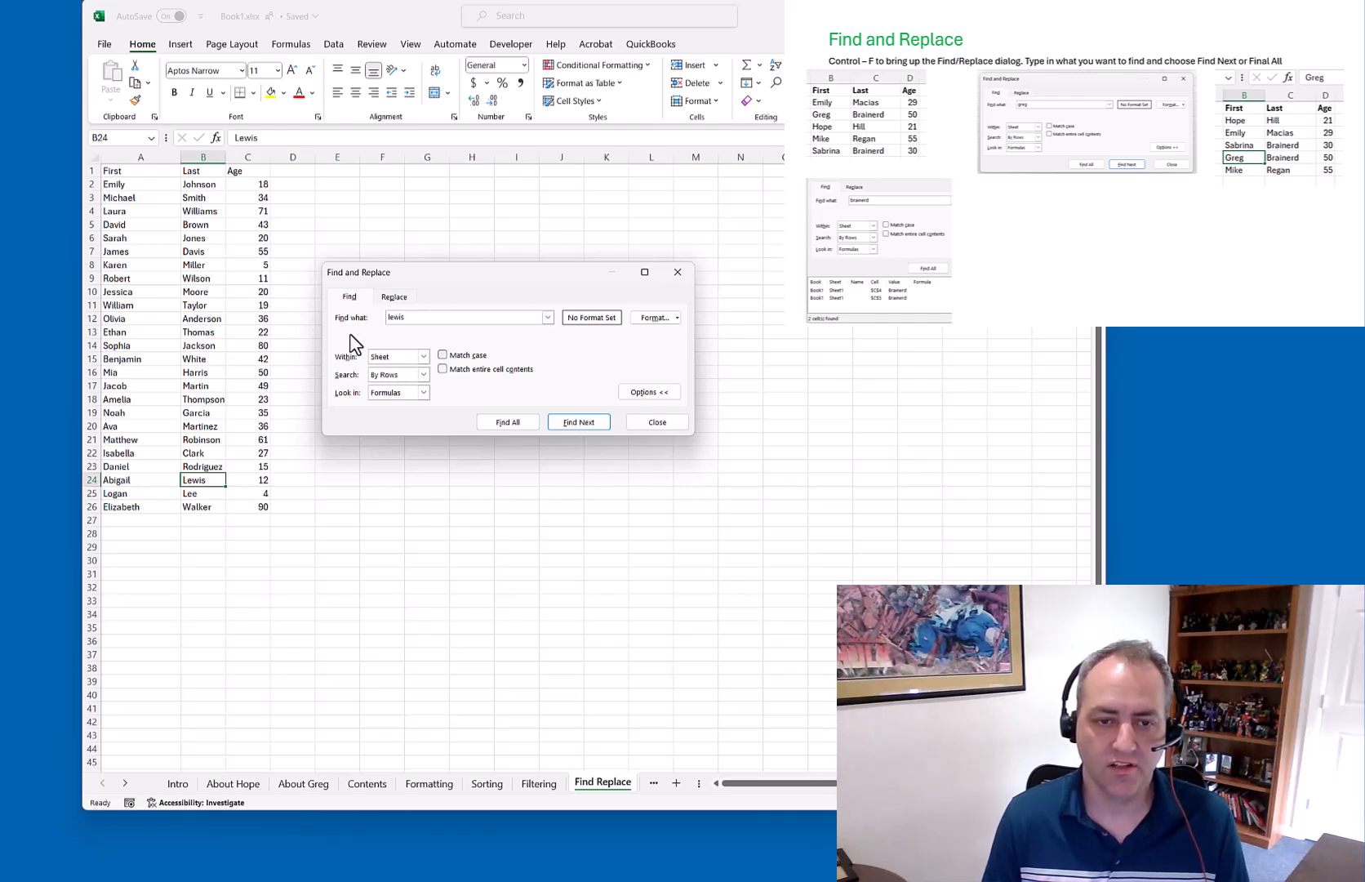
# Change the search term to 'moore', find it in B10, and close the search
pyautogui.write('mar')
pyautogui.press('BackSpace')
pyautogui.press('BackSpace')
pyautogui.press('BackSpace')
pyautogui.press('BackSpace')
pyautogui.press('BackSpace')
pyautogui.press('BackSpace')
pyautogui.press('BackSpace')
pyautogui.press('BackSpace')
pyautogui.write('moore')
pyautogui.click(577, 420)
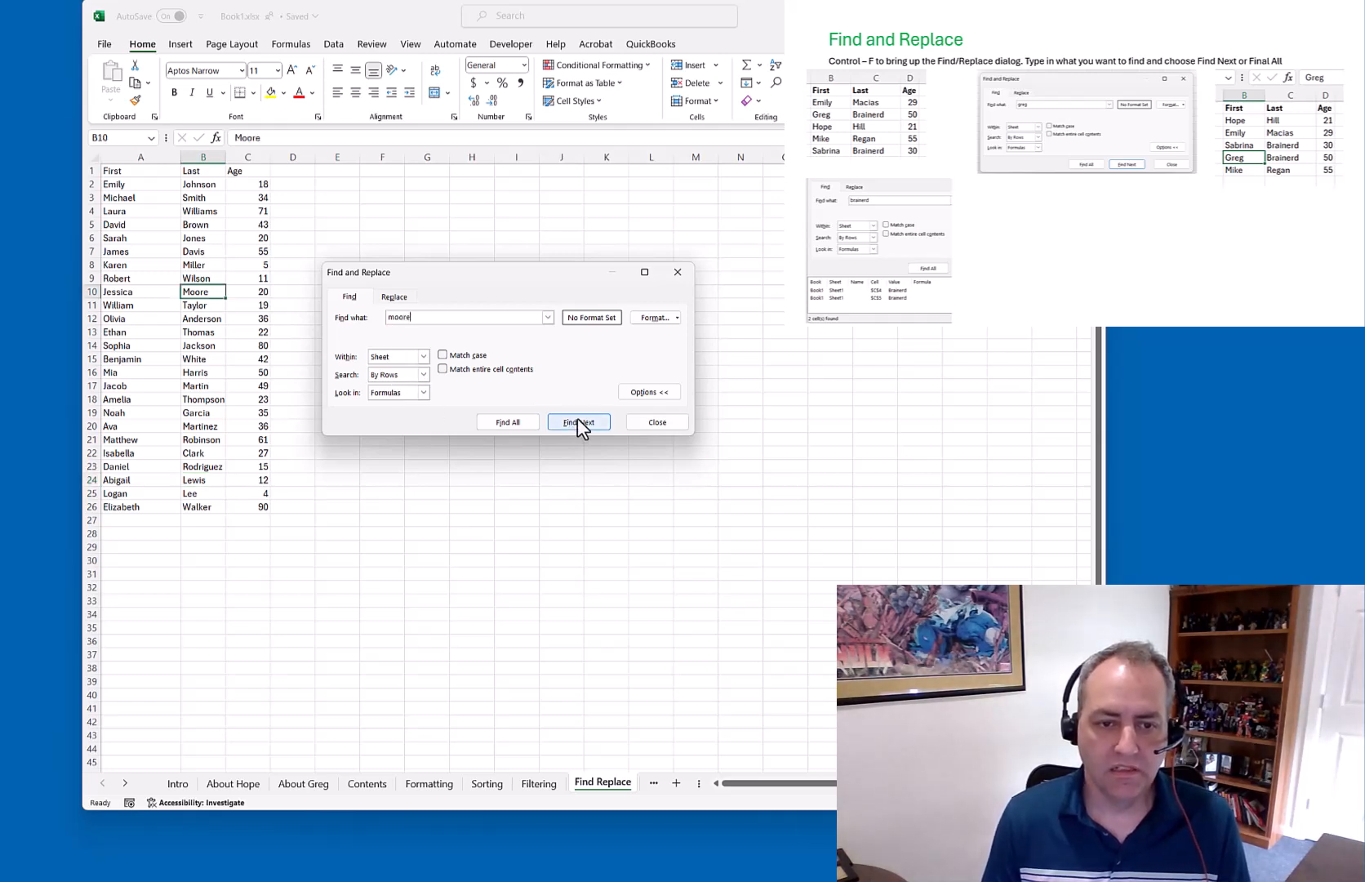
pyautogui.click(660, 422)
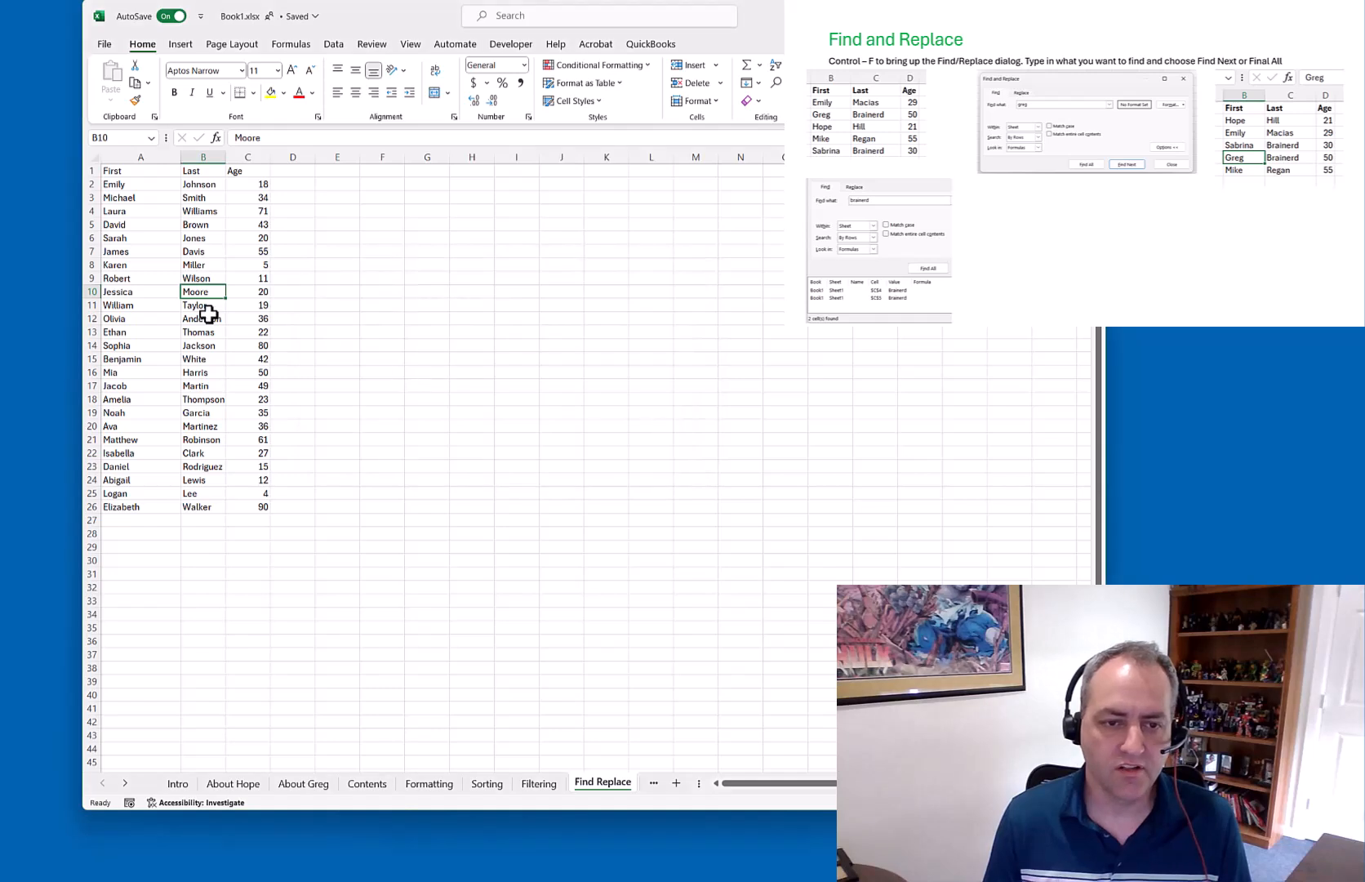
# Insert a blank row at row 10 above Jessica
pyautogui.rightClick(85, 290)
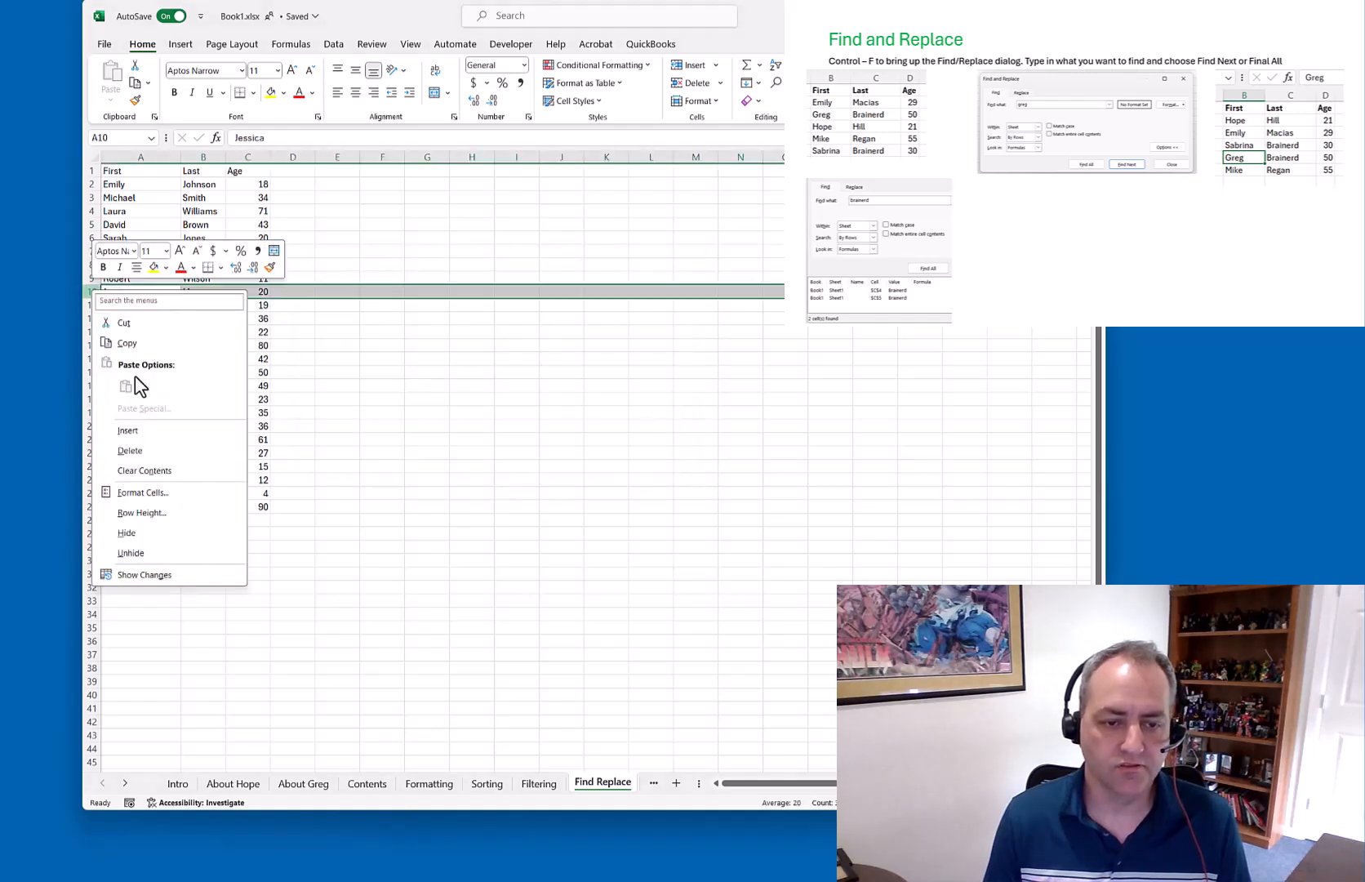
pyautogui.click(137, 430)
pyautogui.click(133, 295)
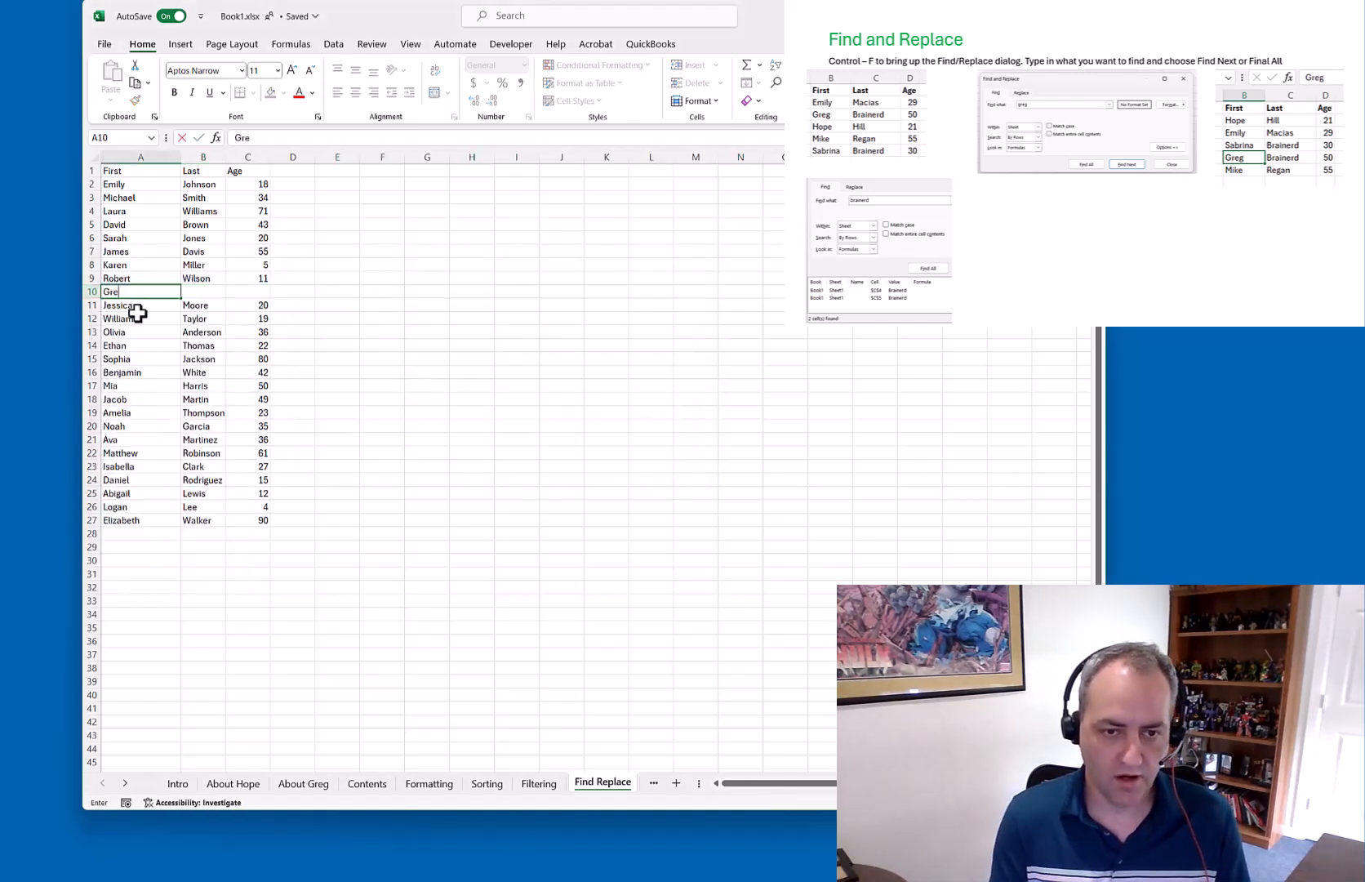
pyautogui.press('Tab')
pyautogui.press('Tab')
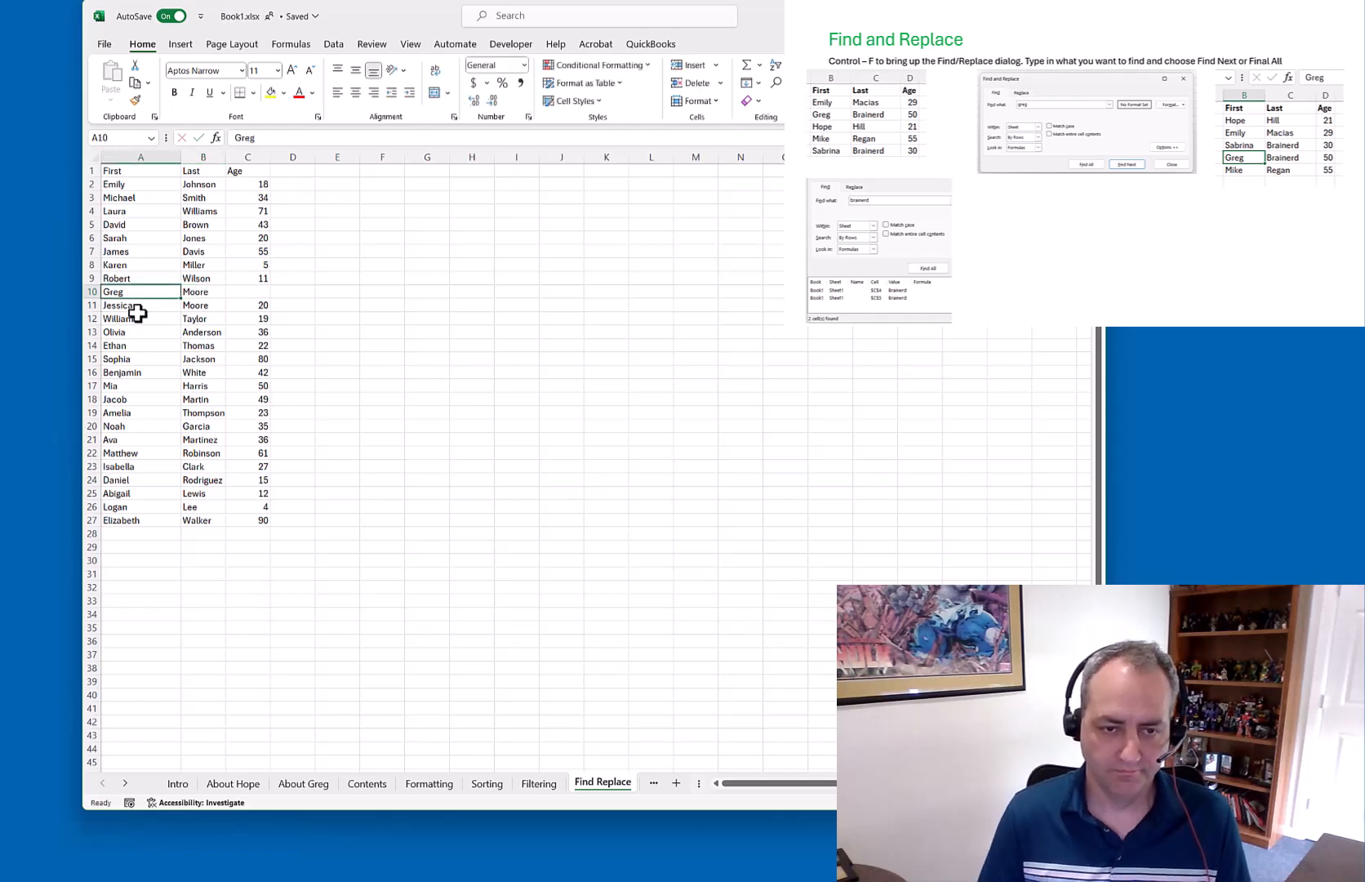
pyautogui.write('10')
pyautogui.press('Return')
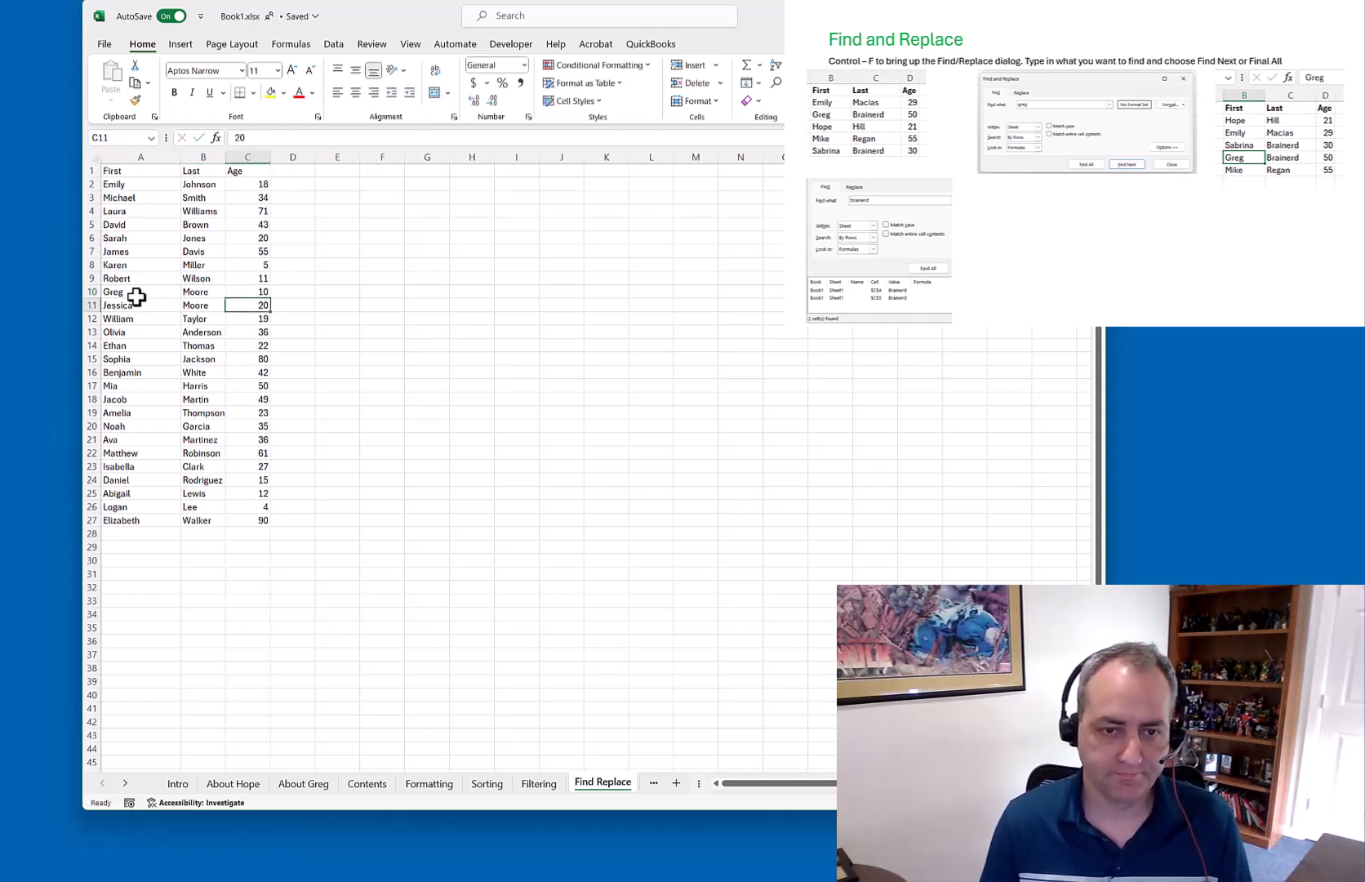
pyautogui.hotkey('ctrl', 'f')
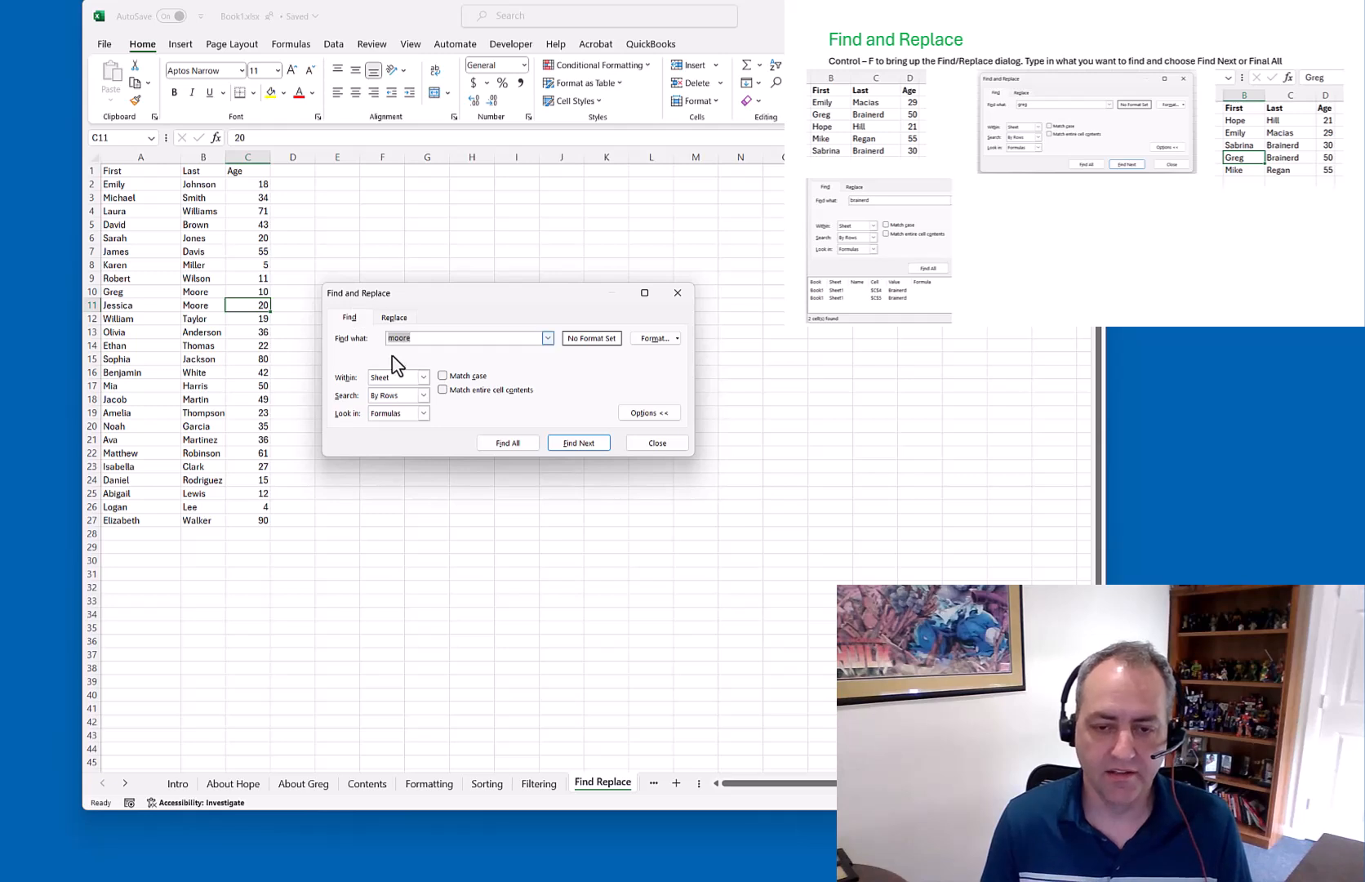
# List all 'moore' matches, jumping between B10 and B11, then switch to Replace mode
pyautogui.click(518, 443)
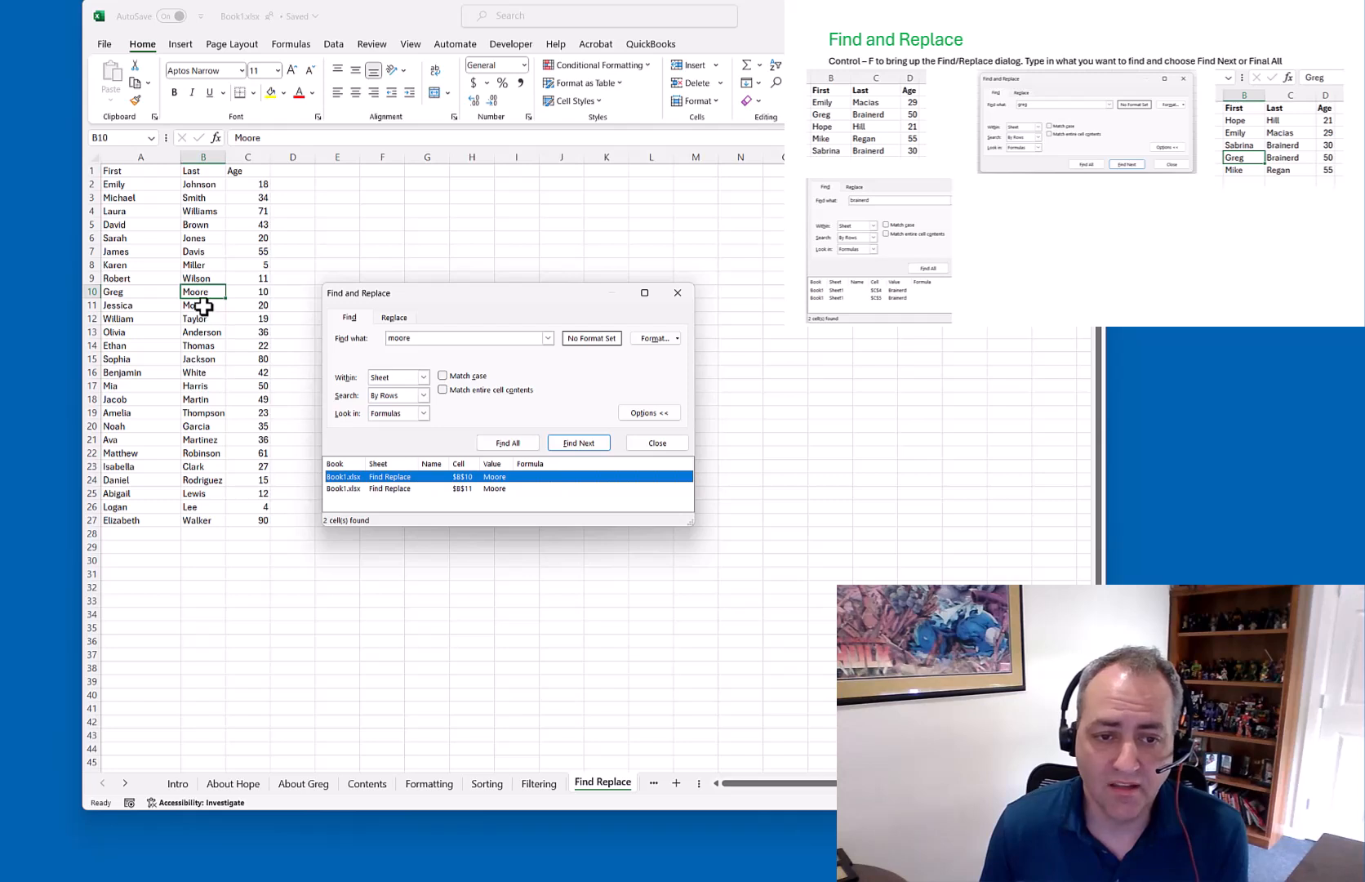
pyautogui.click(462, 489)
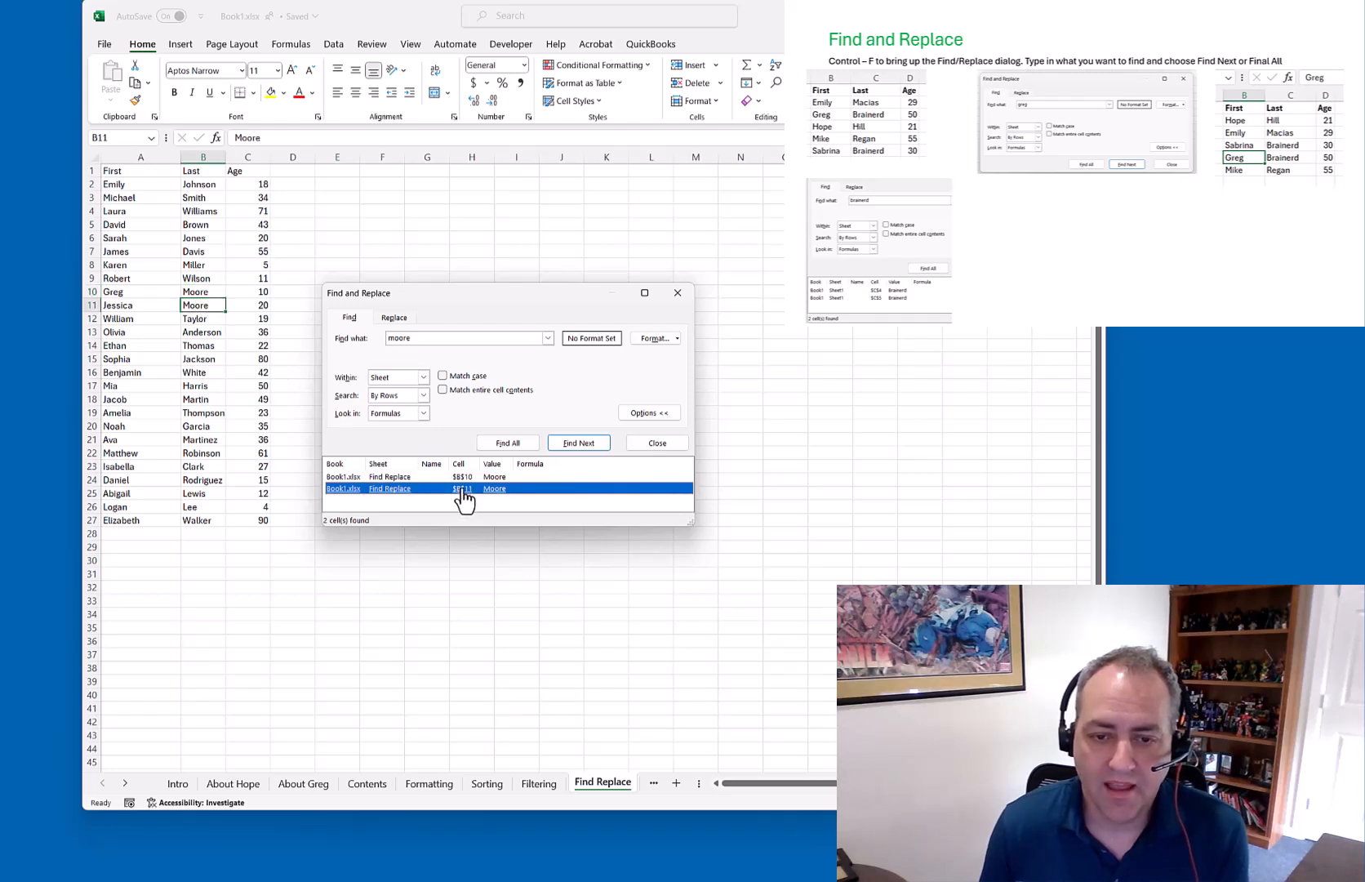
pyautogui.click(461, 476)
pyautogui.click(462, 488)
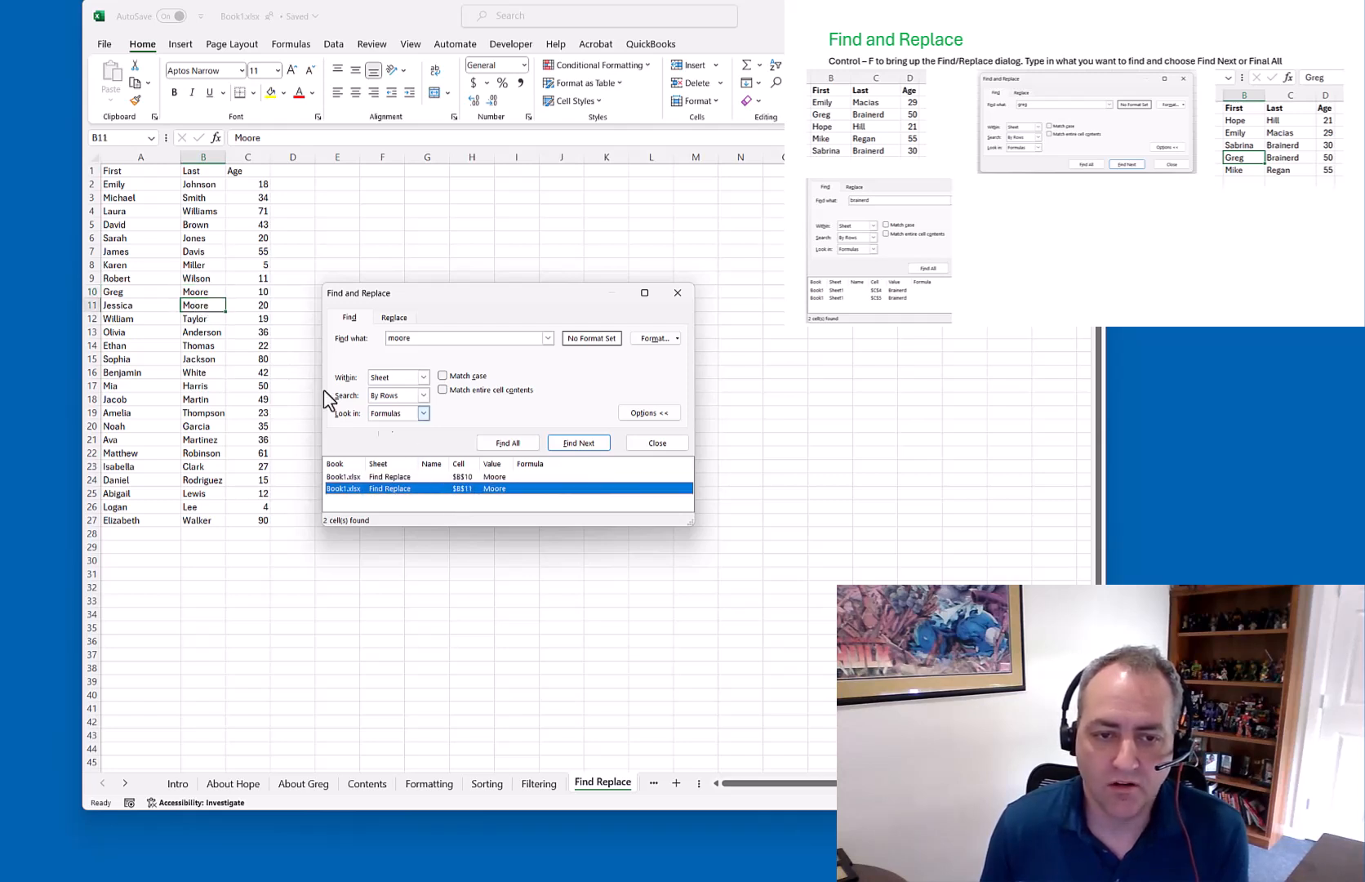
pyautogui.click(462, 477)
pyautogui.click(463, 488)
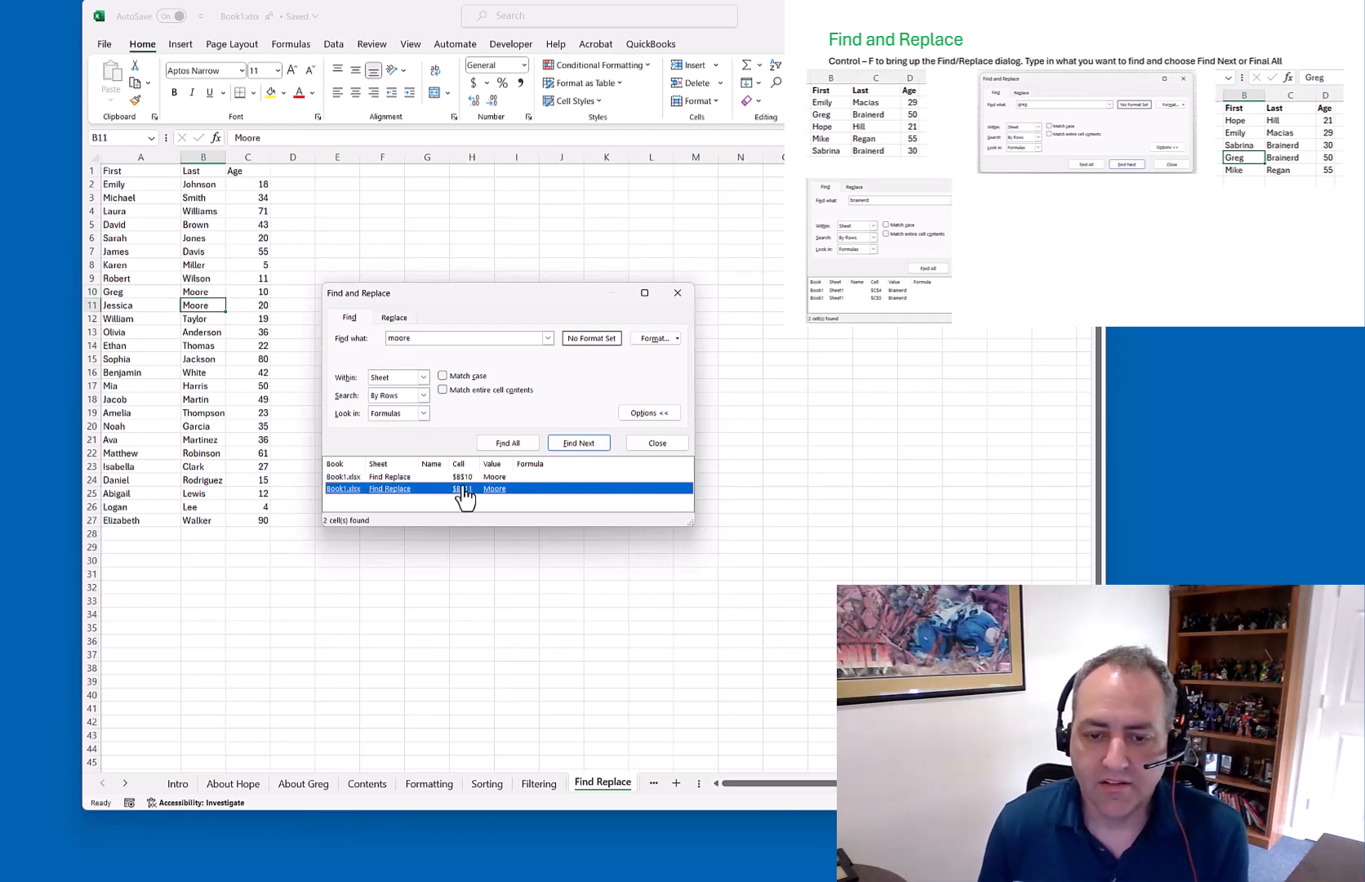
pyautogui.click(394, 317)
pyautogui.click(399, 356)
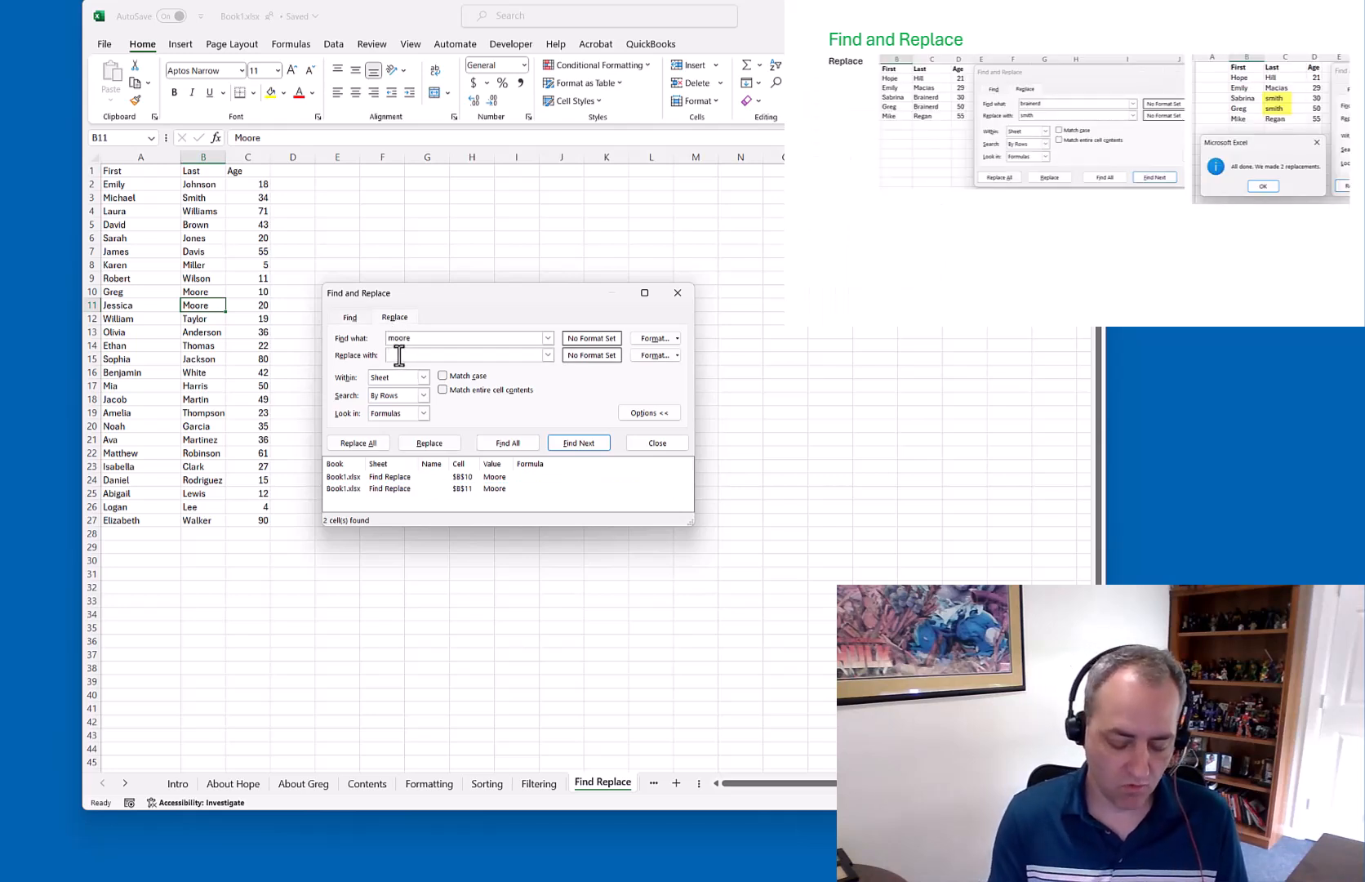
# Replace all 'moore' with 'smith' (2 replacements) and close the dialog
pyautogui.write('smith')
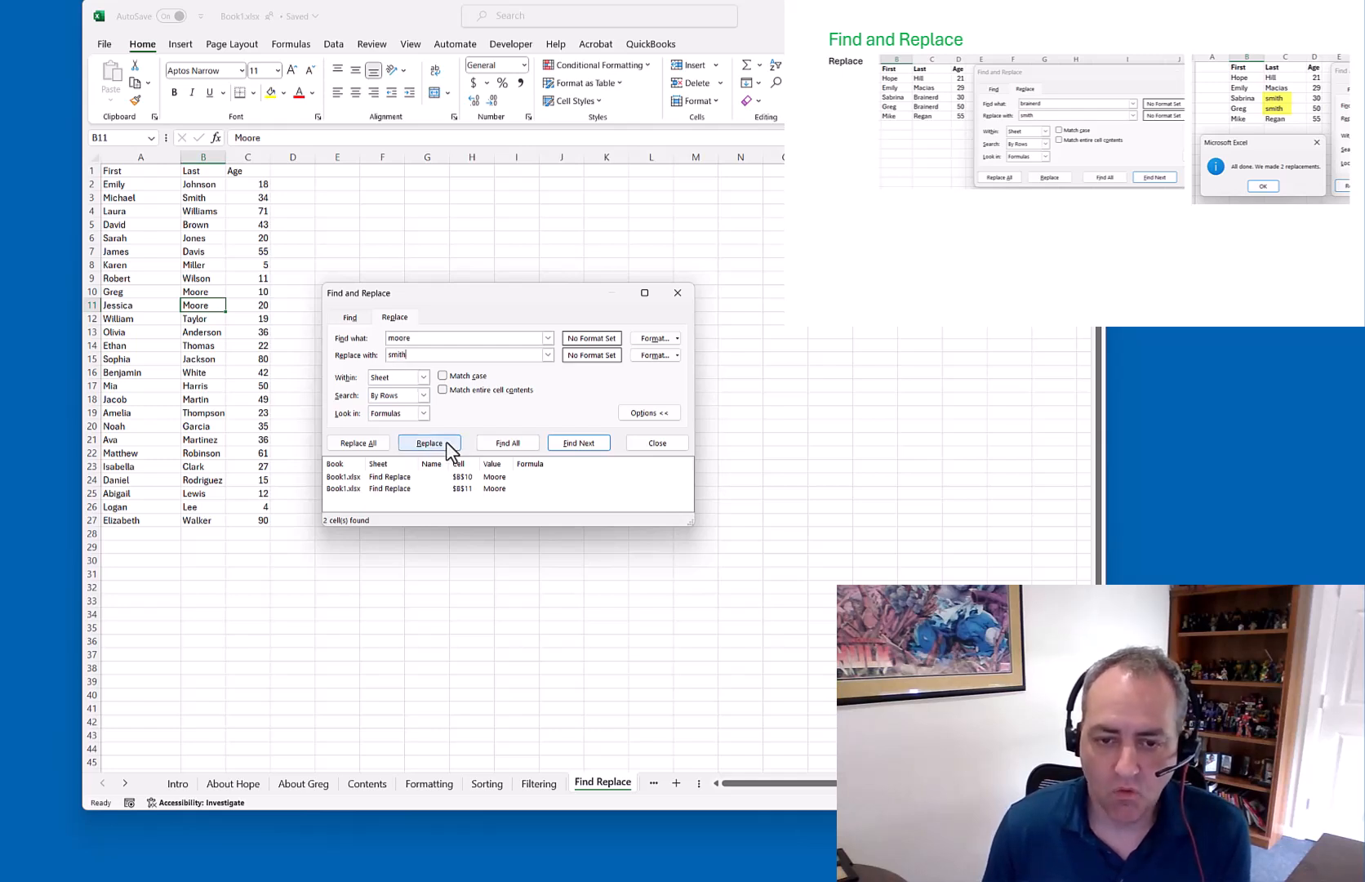
pyautogui.click(366, 440)
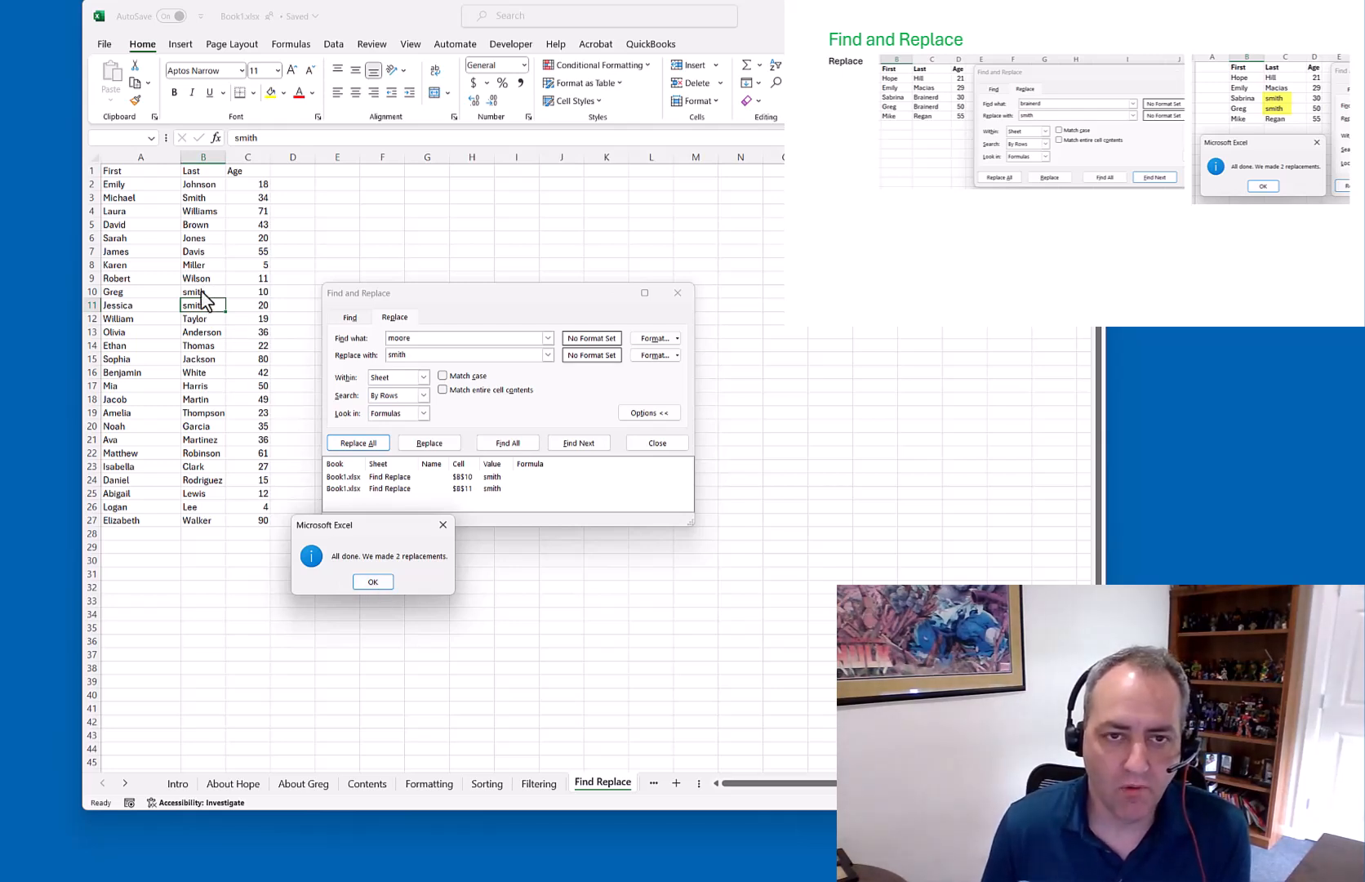
pyautogui.click(372, 581)
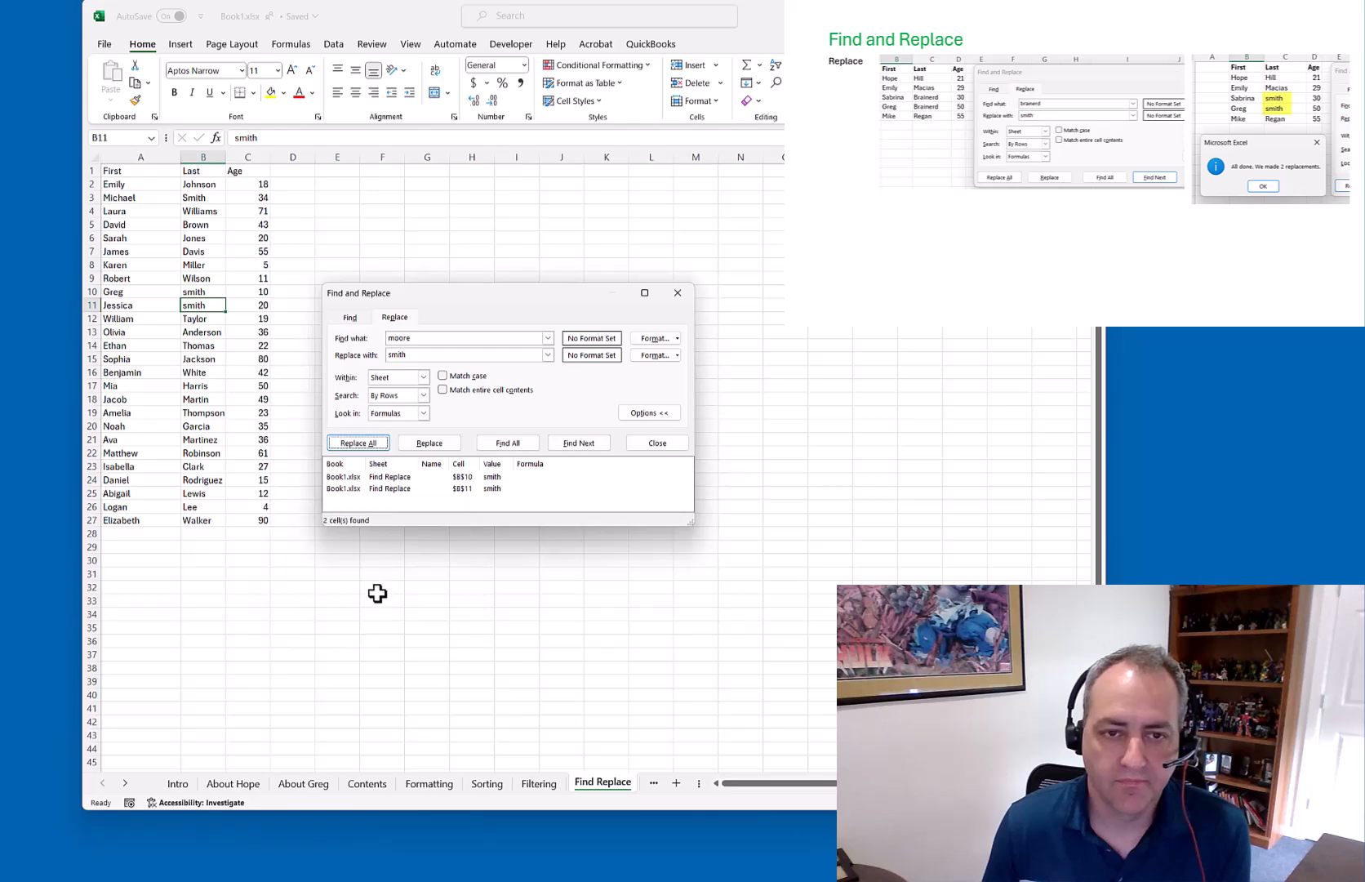
pyautogui.press('Escape')
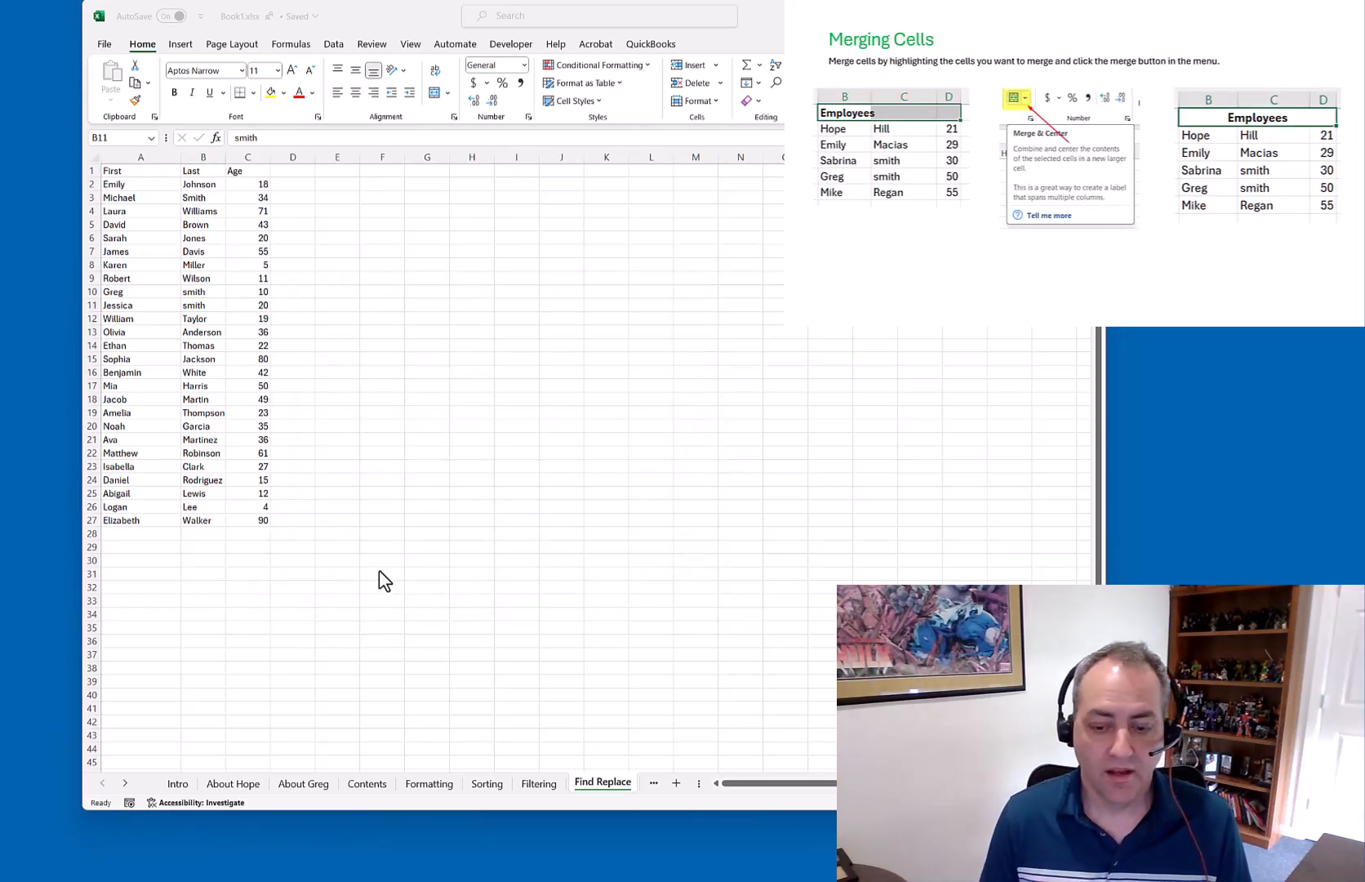
# On the Merging Cells sheet, merge and center 'Employees' across A1:B1
pyautogui.click(125, 782)
pyautogui.click(125, 782)
pyautogui.click(125, 783)
pyautogui.click(125, 783)
pyautogui.click(125, 783)
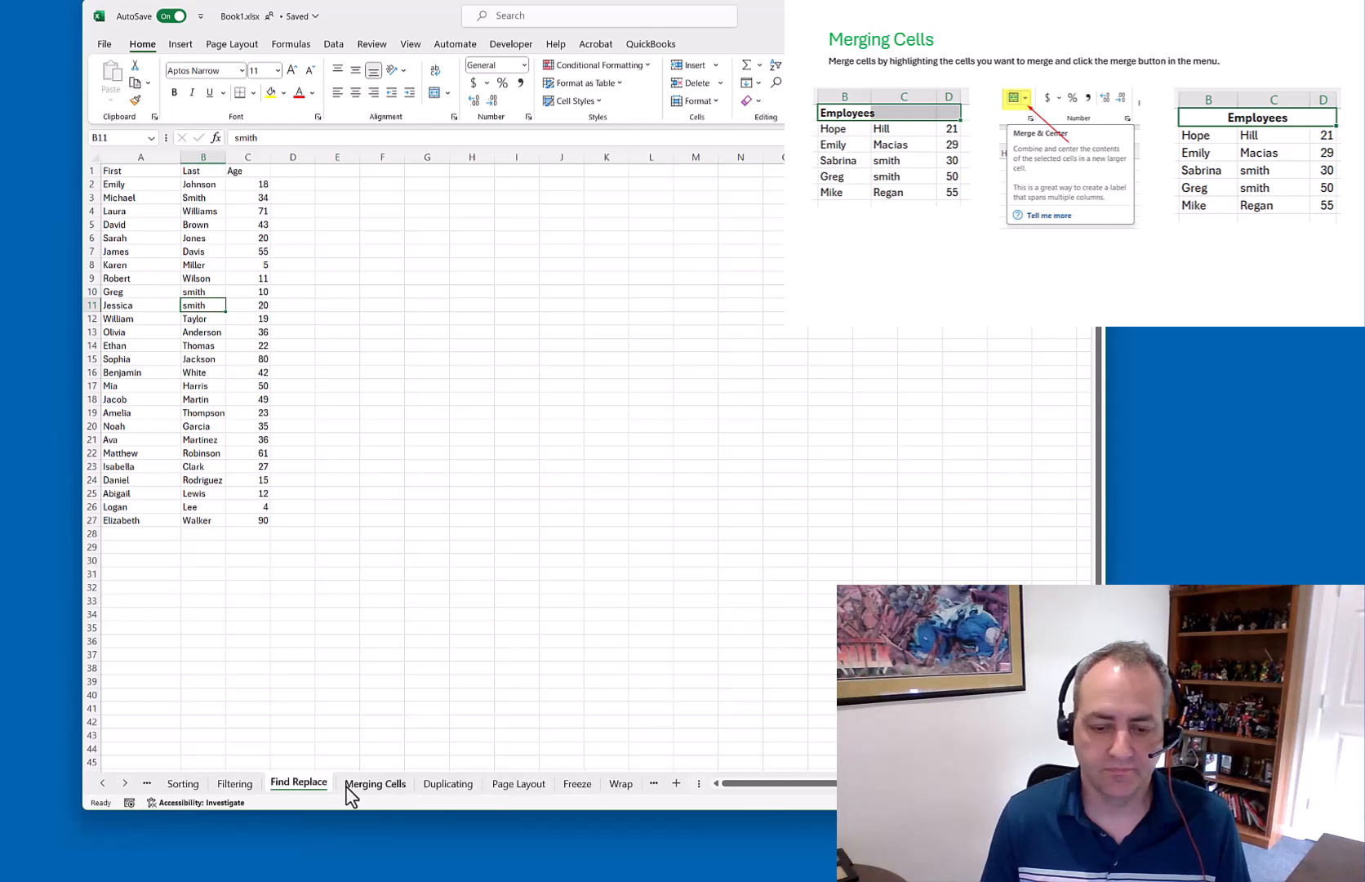
pyautogui.click(346, 785)
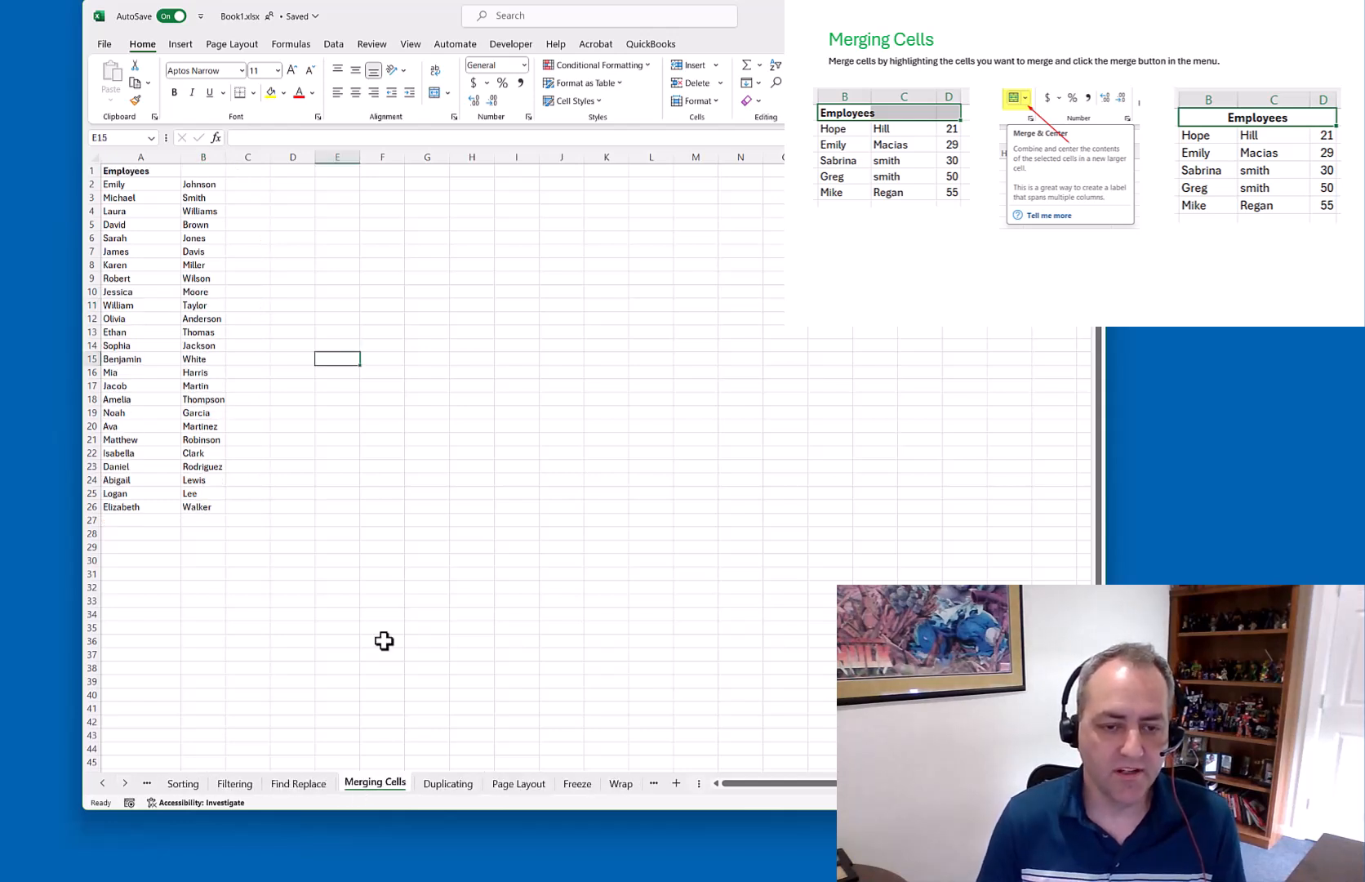
pyautogui.click(143, 170)
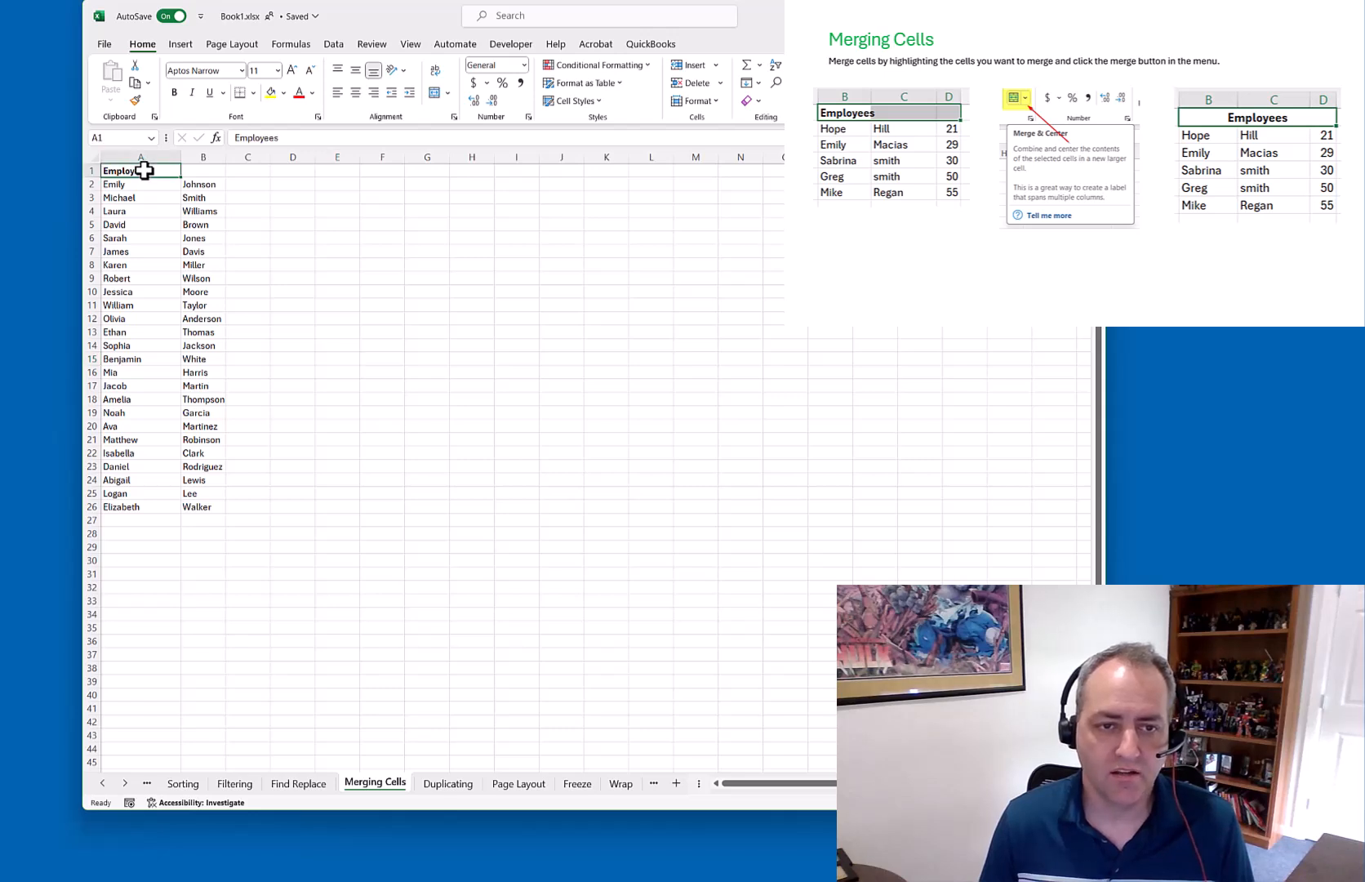
pyautogui.moveTo(144, 170); pyautogui.dragTo(199, 168)
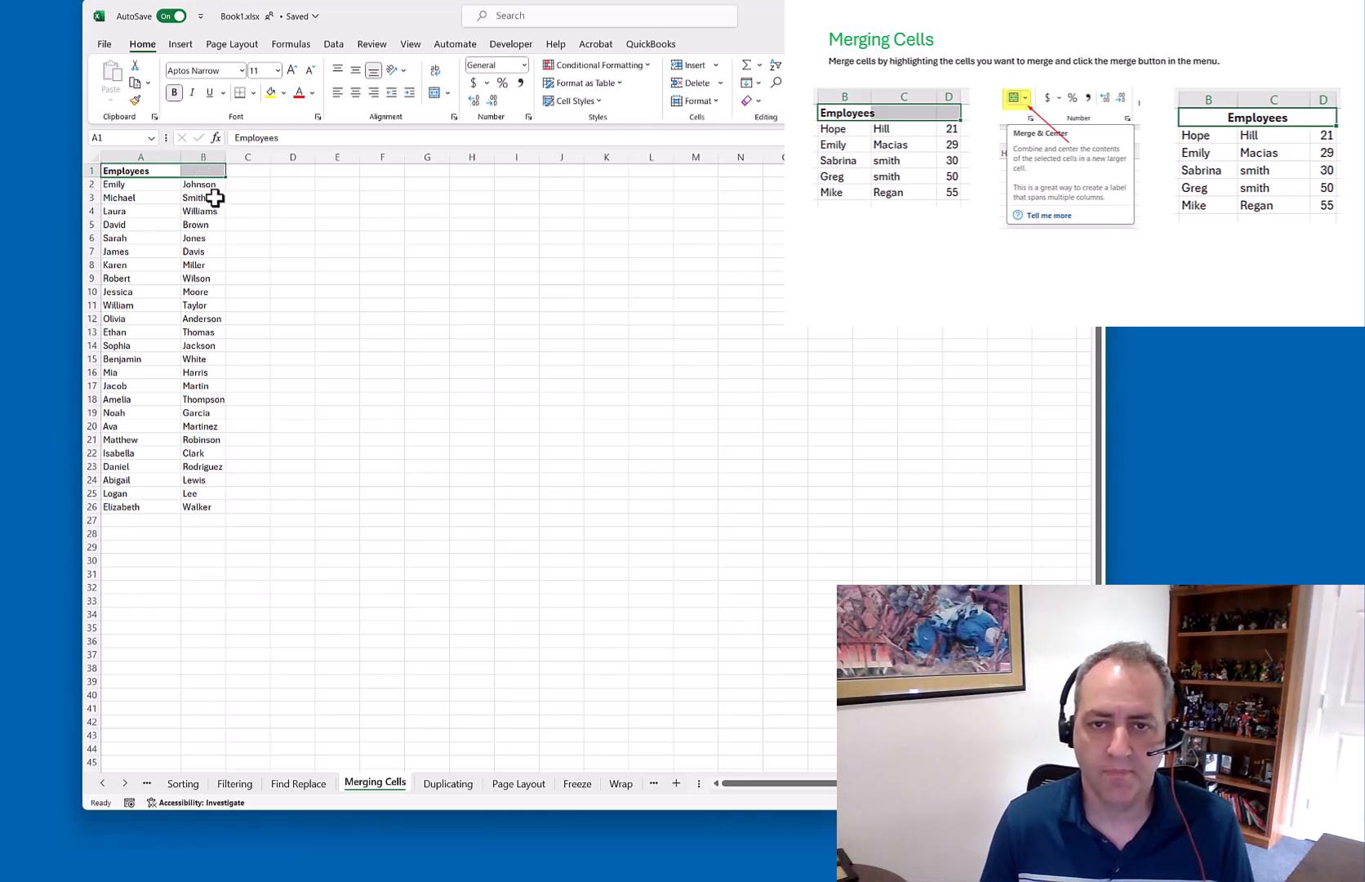
pyautogui.click(435, 94)
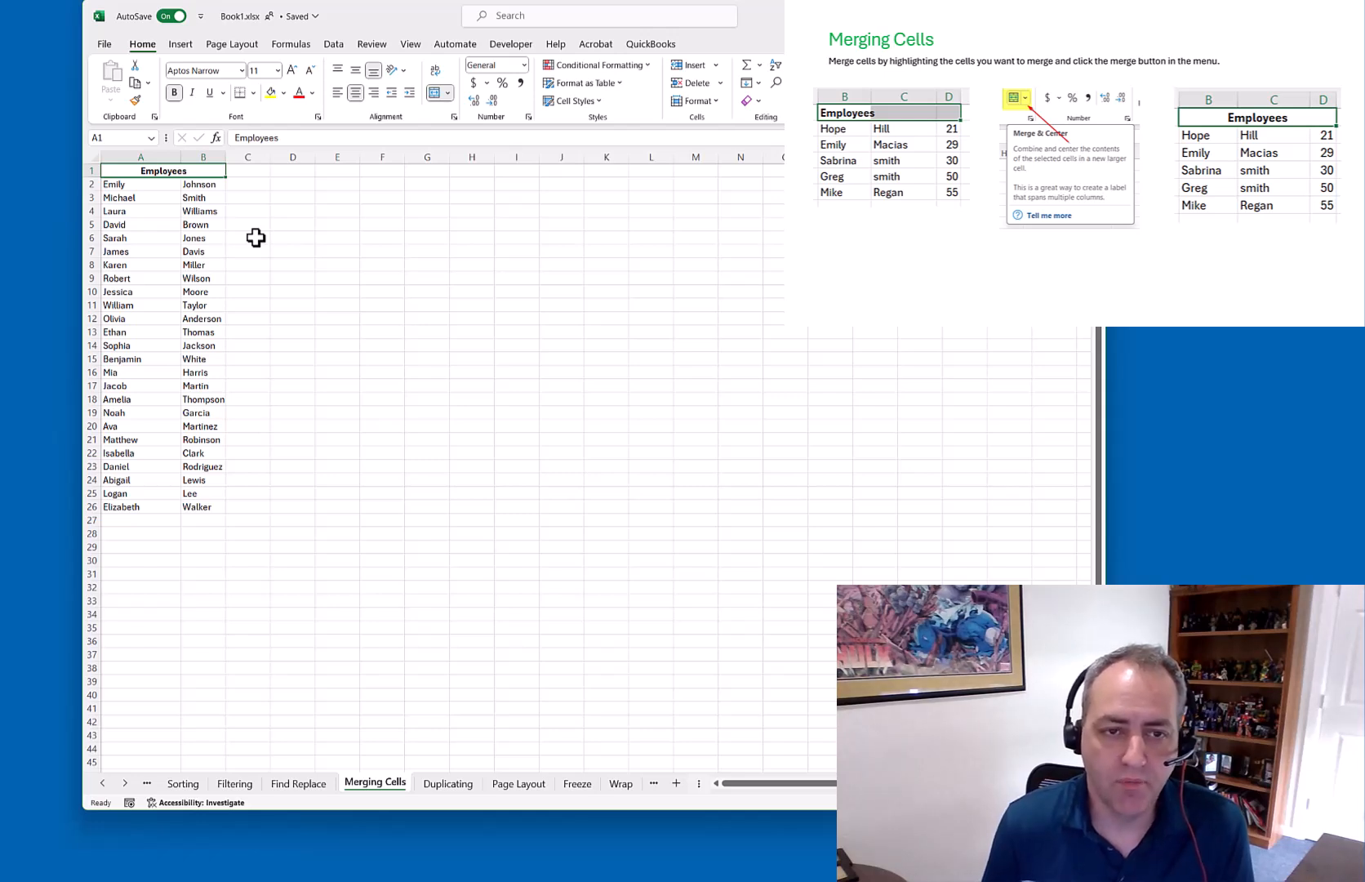
# Widen columns A and B and autofit them to their contents
pyautogui.moveTo(226, 157); pyautogui.dragTo(408, 160)
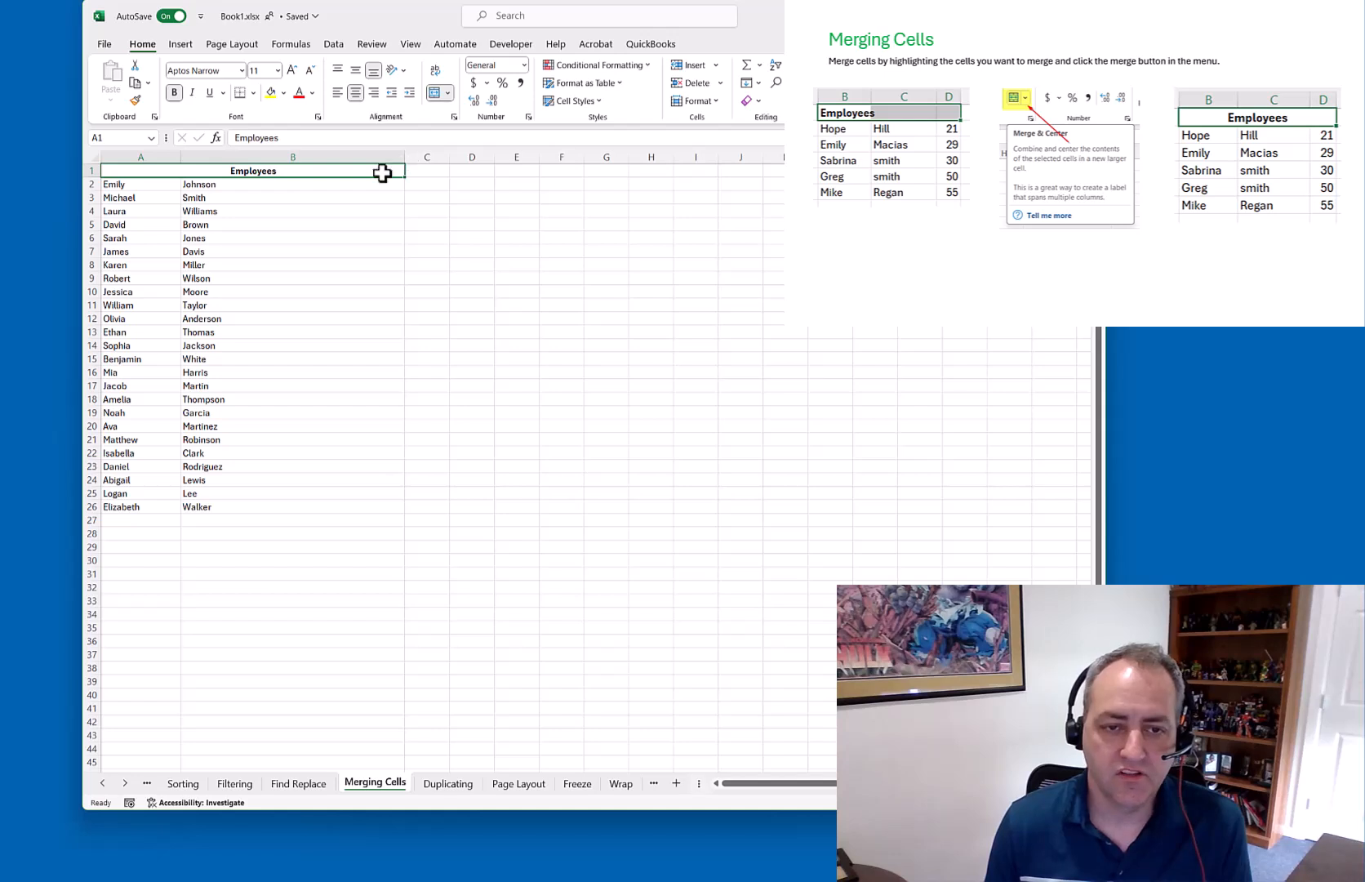
pyautogui.moveTo(180, 157); pyautogui.dragTo(254, 158)
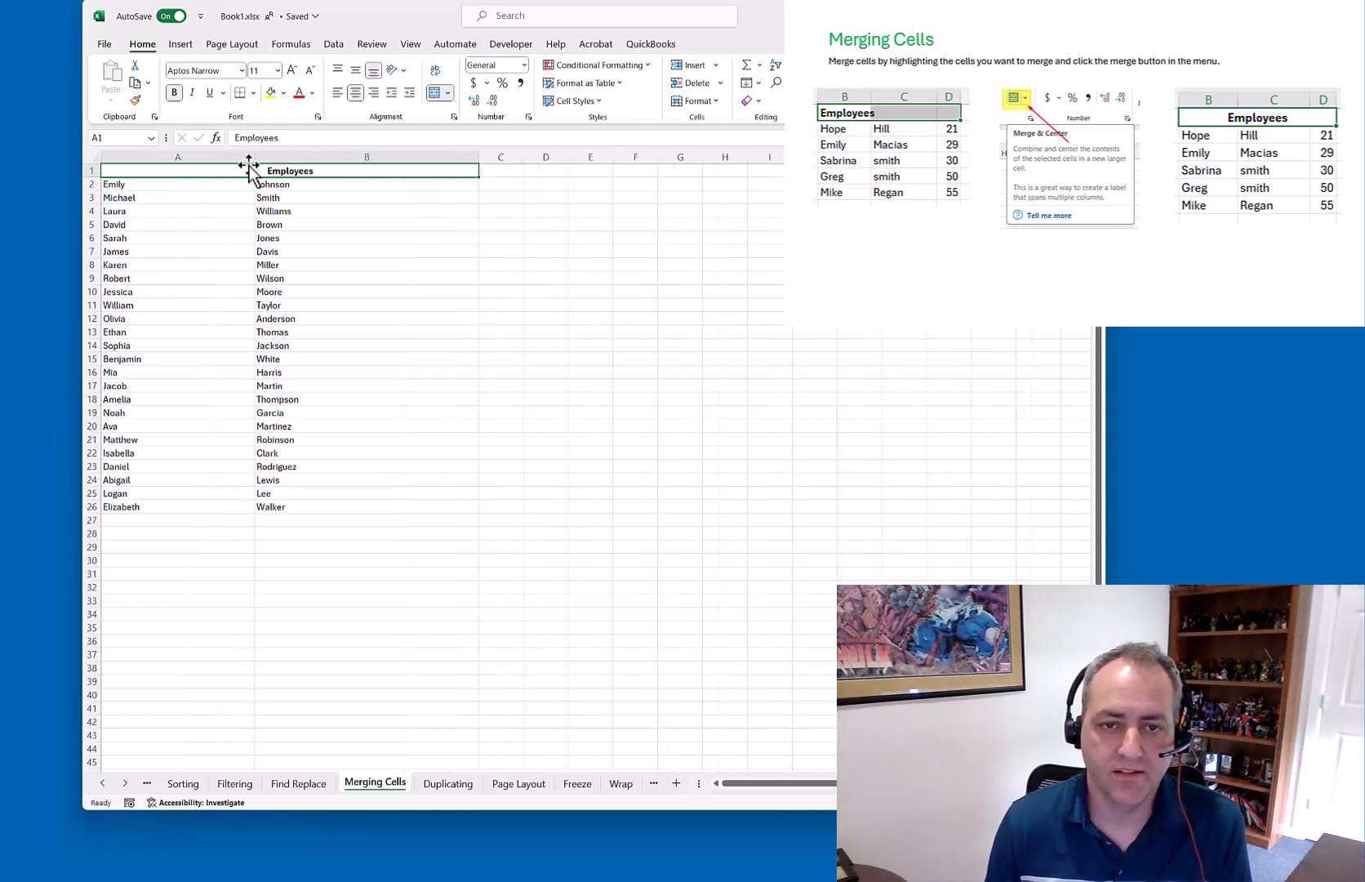
pyautogui.doubleClick(255, 154)
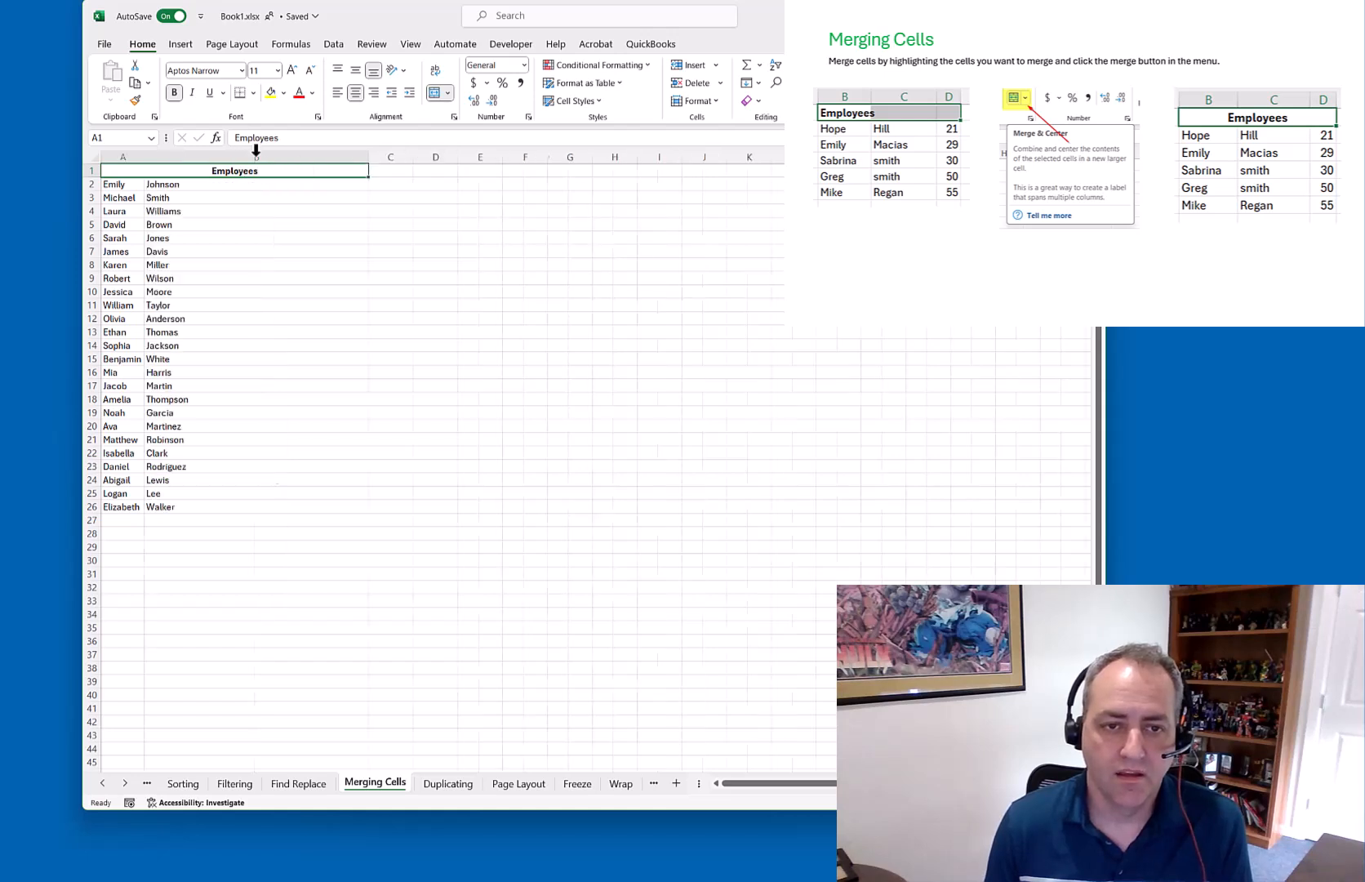
pyautogui.doubleClick(369, 154)
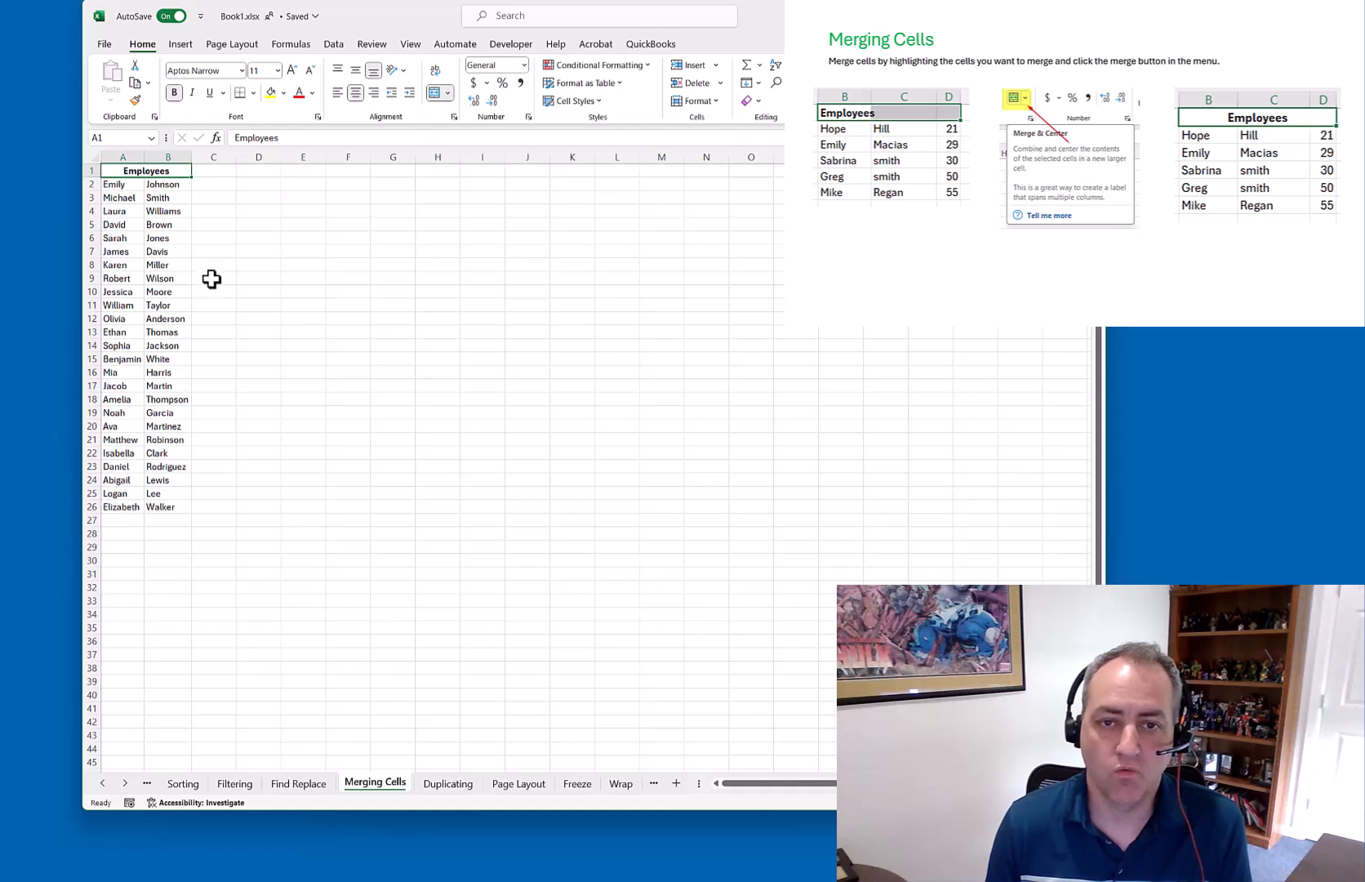
pyautogui.click(208, 219)
pyautogui.click(163, 172)
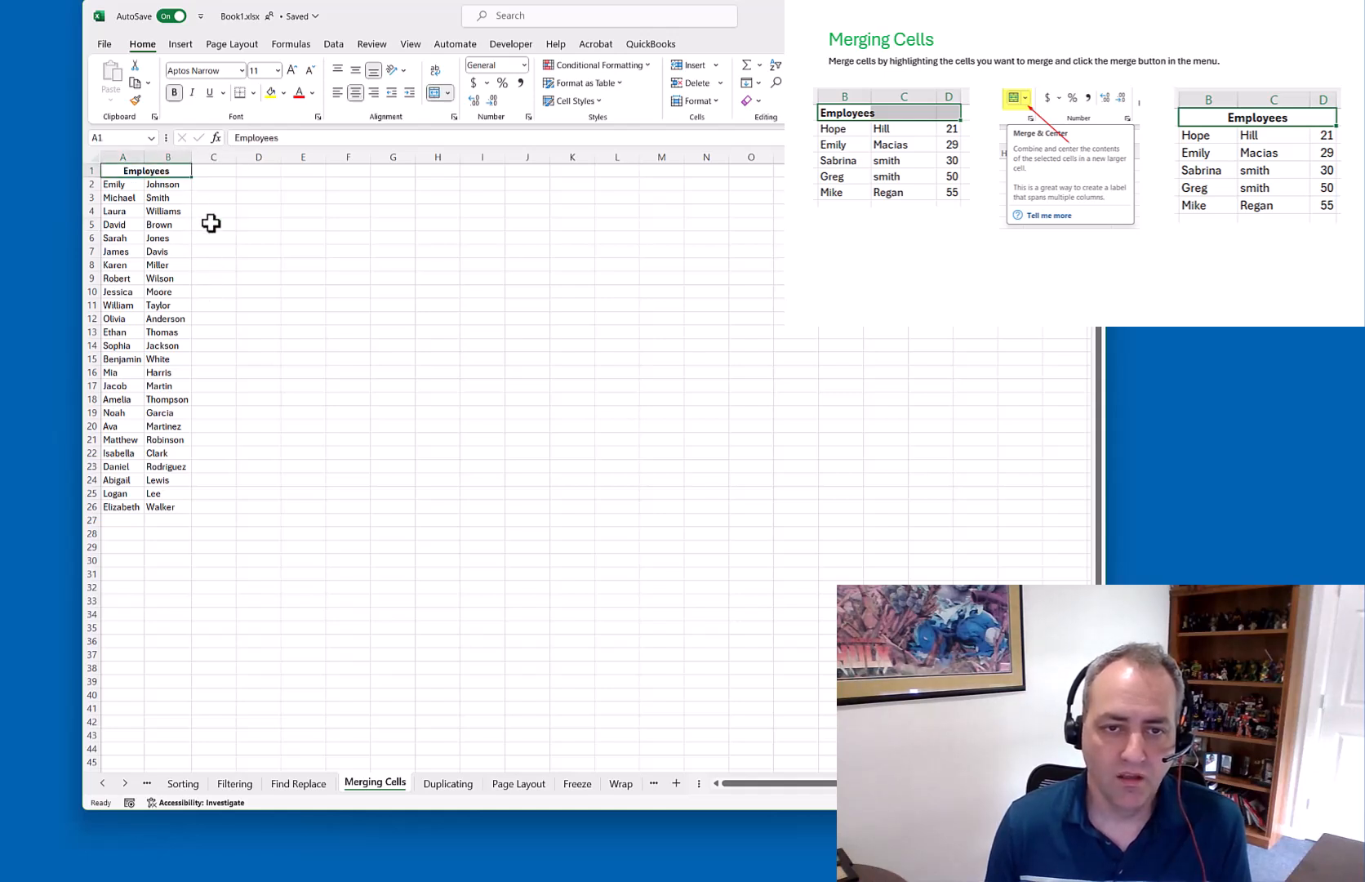
# Extend the A1 heading to 'Employees That we Have'
pyautogui.doubleClick(266, 137)
pyautogui.press('Right')
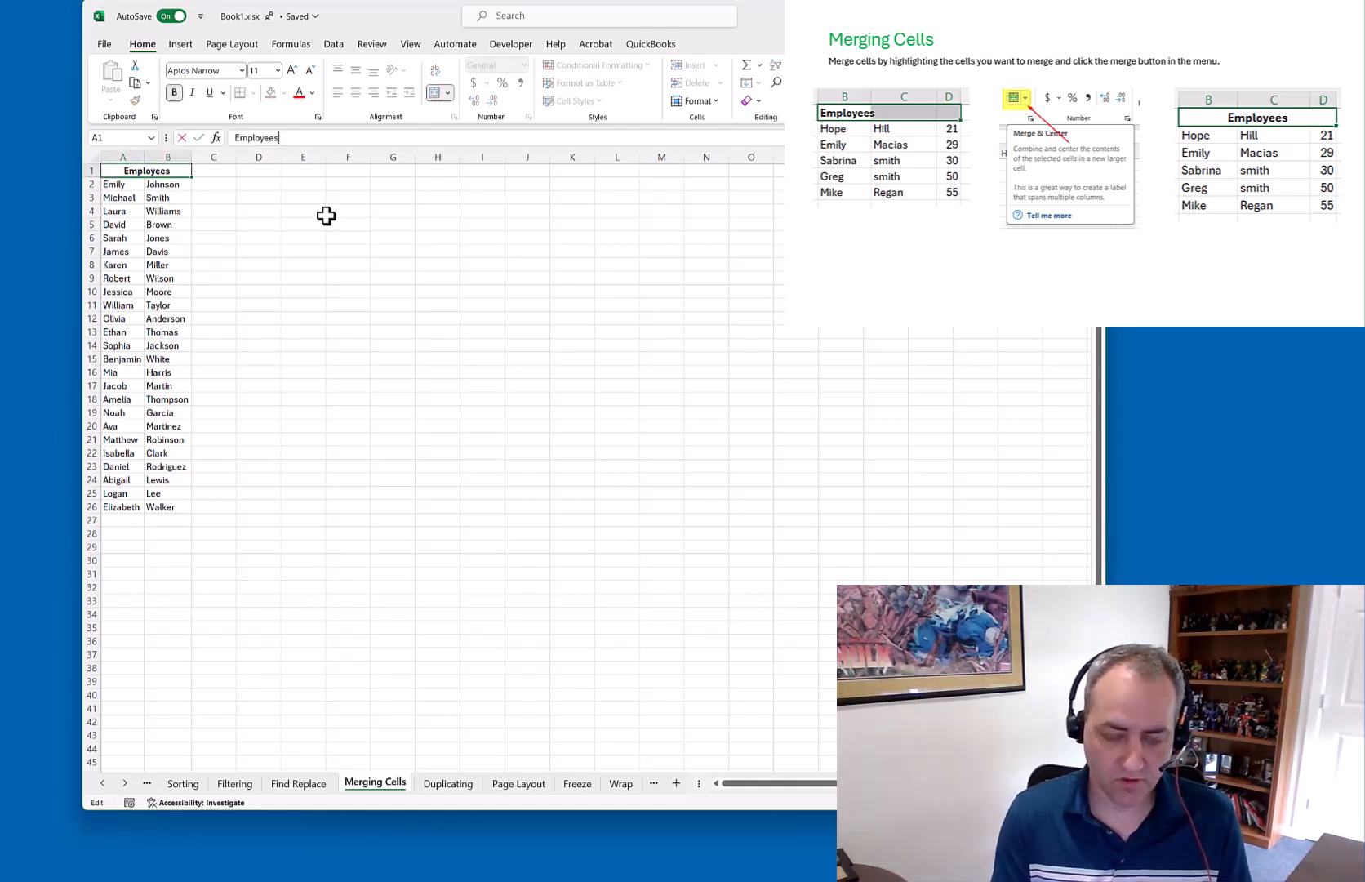
pyautogui.write('That we Have')
pyautogui.press('Return')
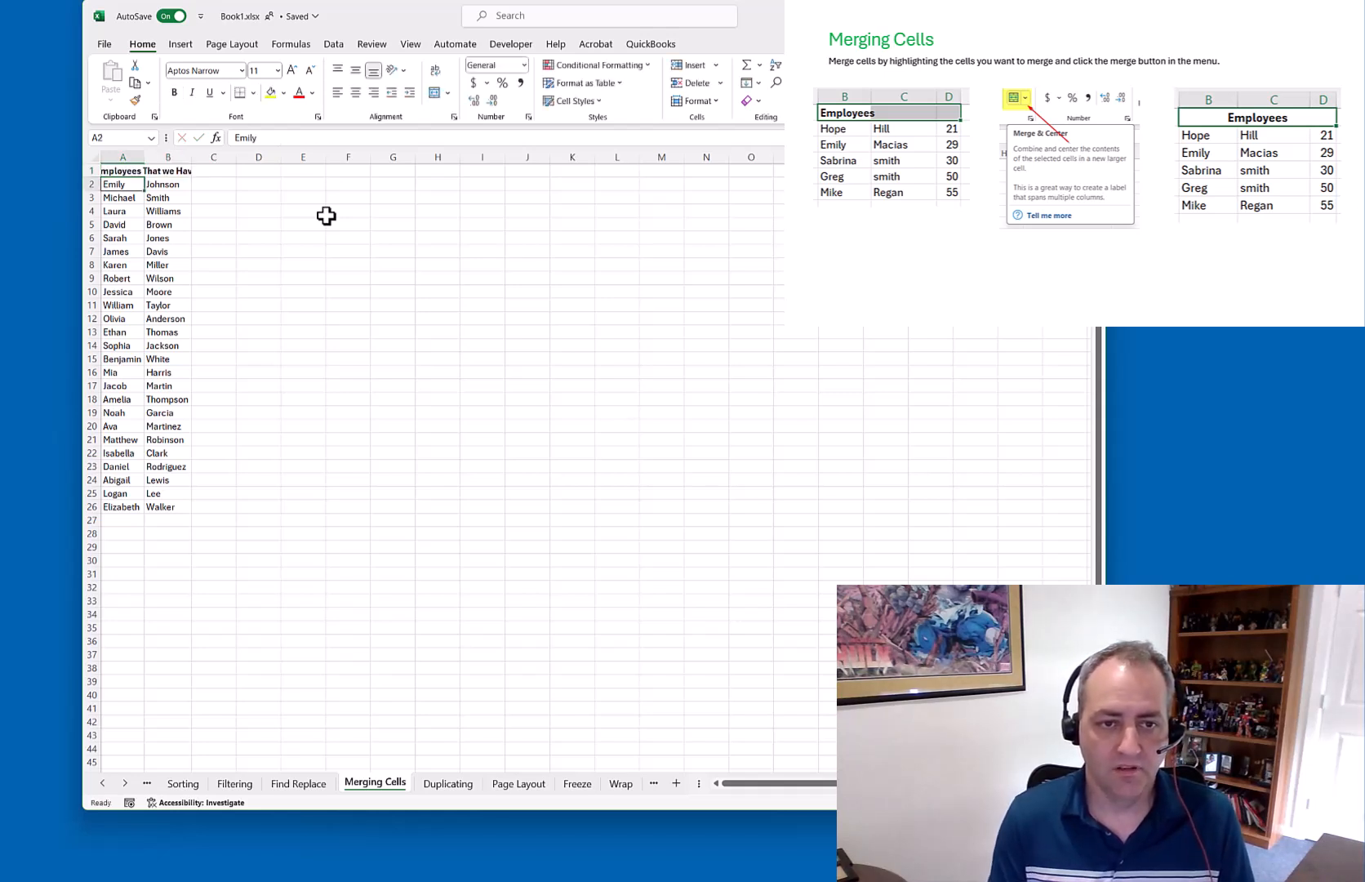
pyautogui.click(165, 169)
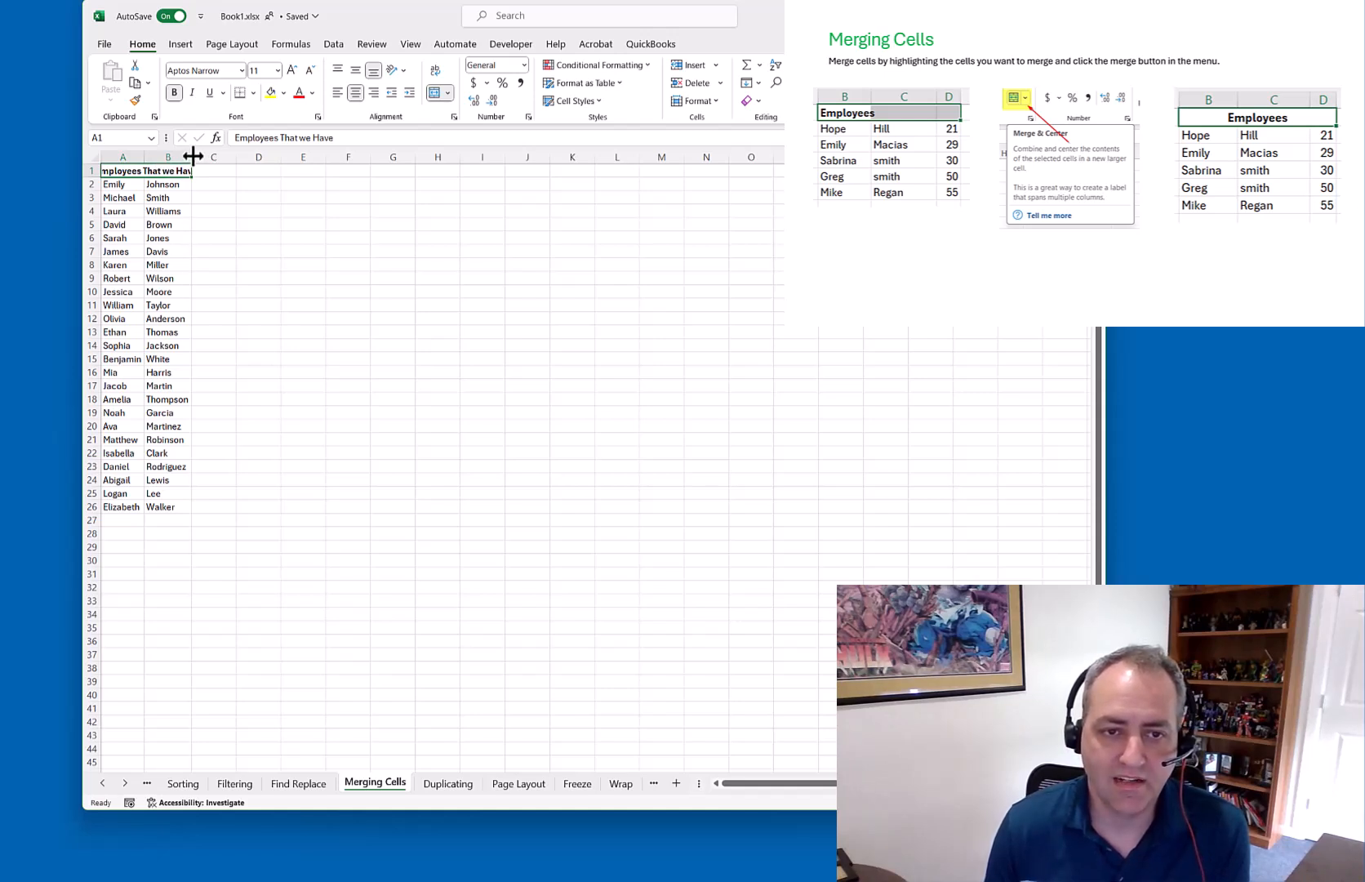
# Widen columns B and A so the longer heading fits
pyautogui.moveTo(173, 184); pyautogui.dragTo(183, 507)
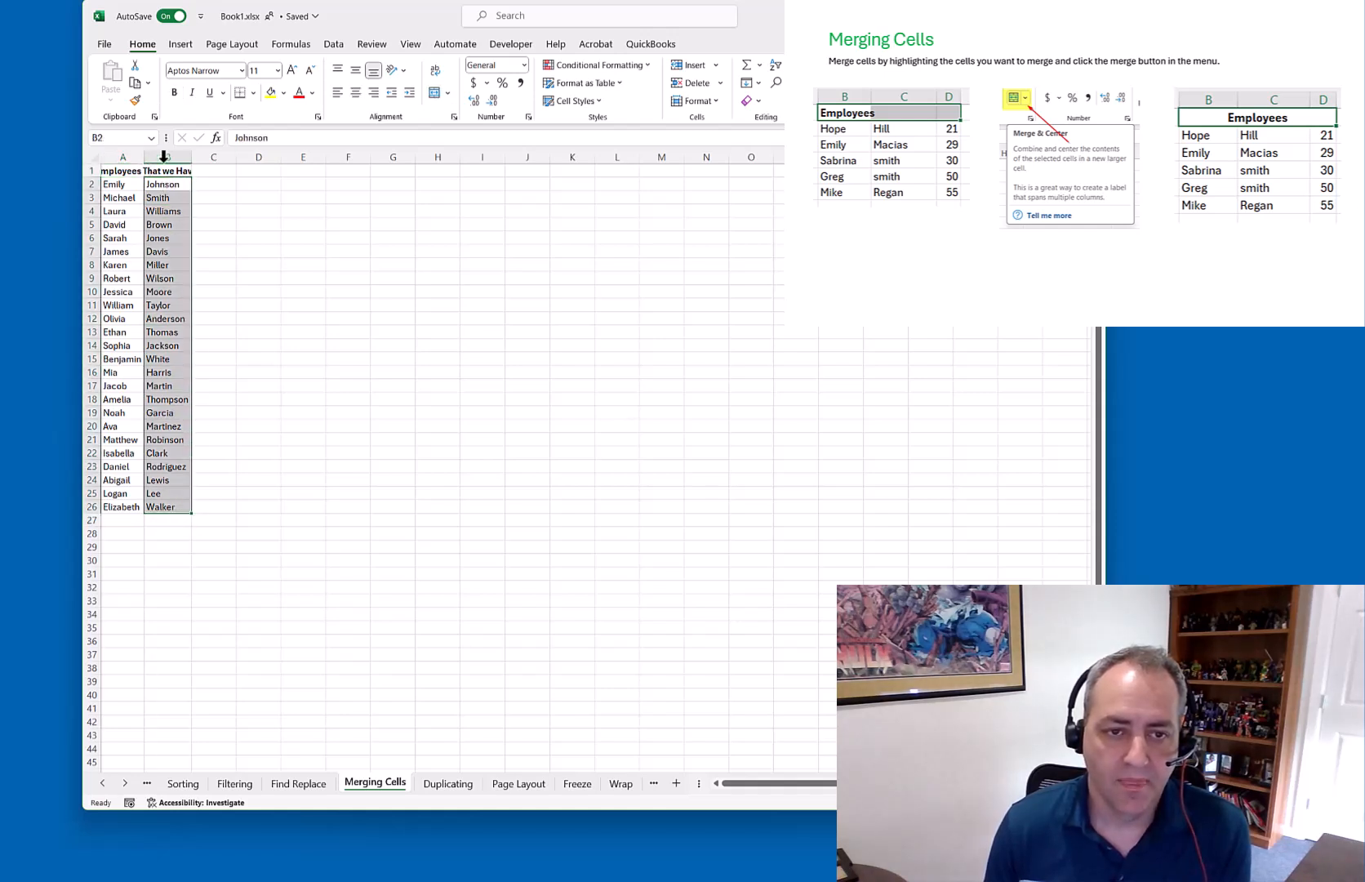
pyautogui.moveTo(192, 156); pyautogui.dragTo(196, 155)
pyautogui.moveTo(229, 157); pyautogui.dragTo(237, 155)
pyautogui.moveTo(146, 156); pyautogui.dragTo(182, 155)
pyautogui.click(296, 211)
# Unmerge the A1:B1 heading back into separate cells
pyautogui.click(196, 171)
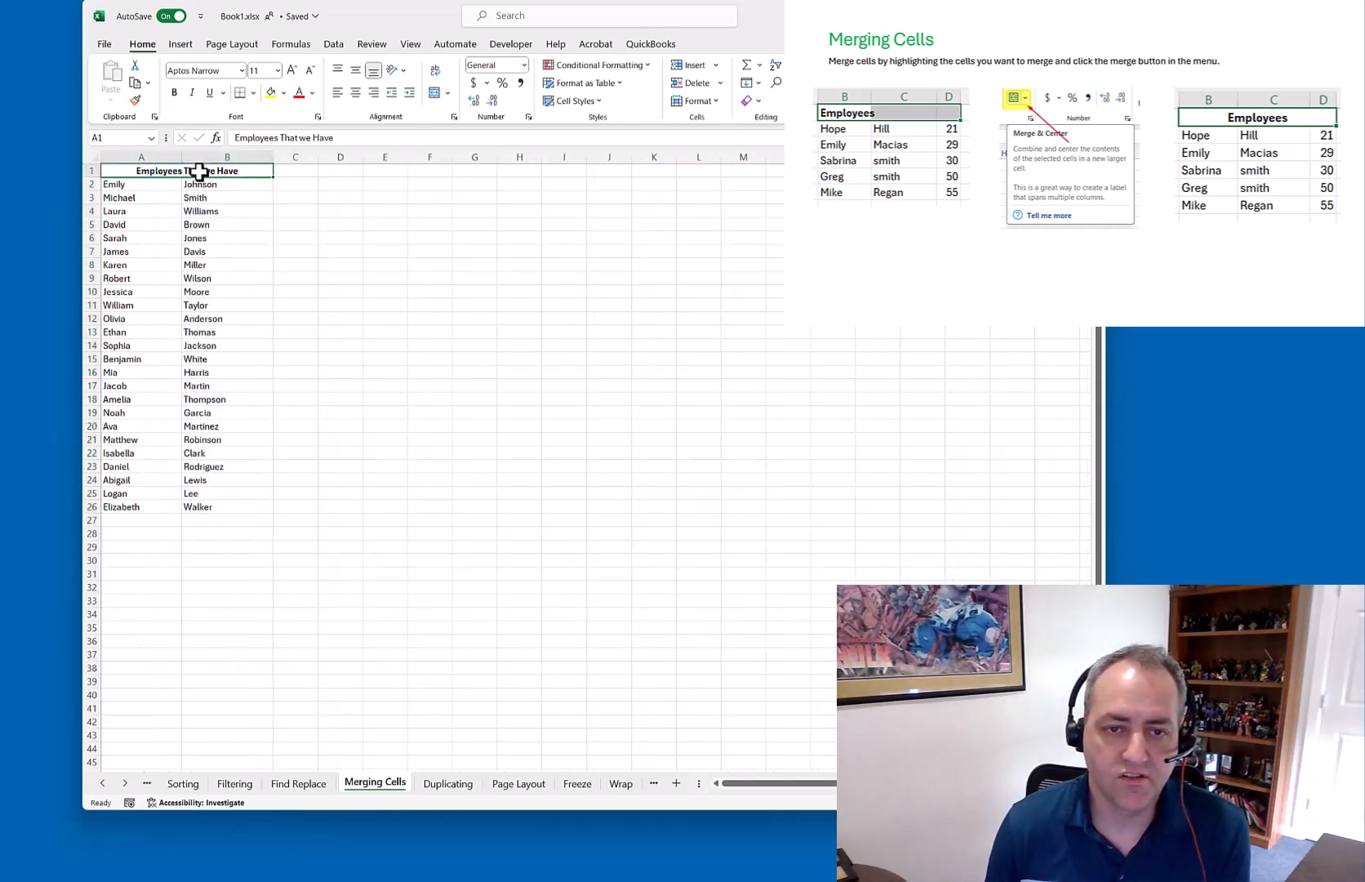
pyautogui.click(436, 93)
pyautogui.click(266, 277)
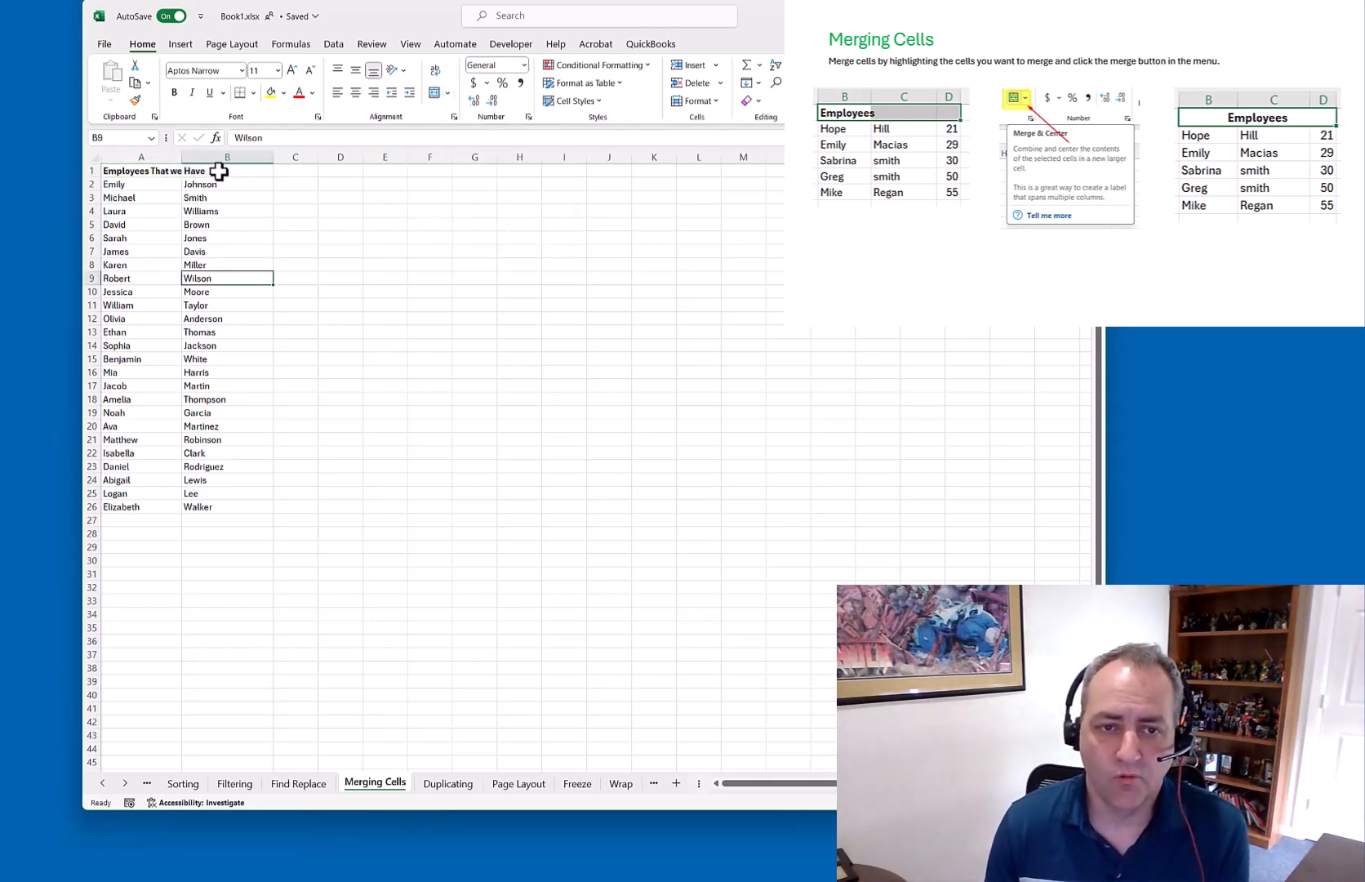
pyautogui.click(159, 171)
pyautogui.click(203, 172)
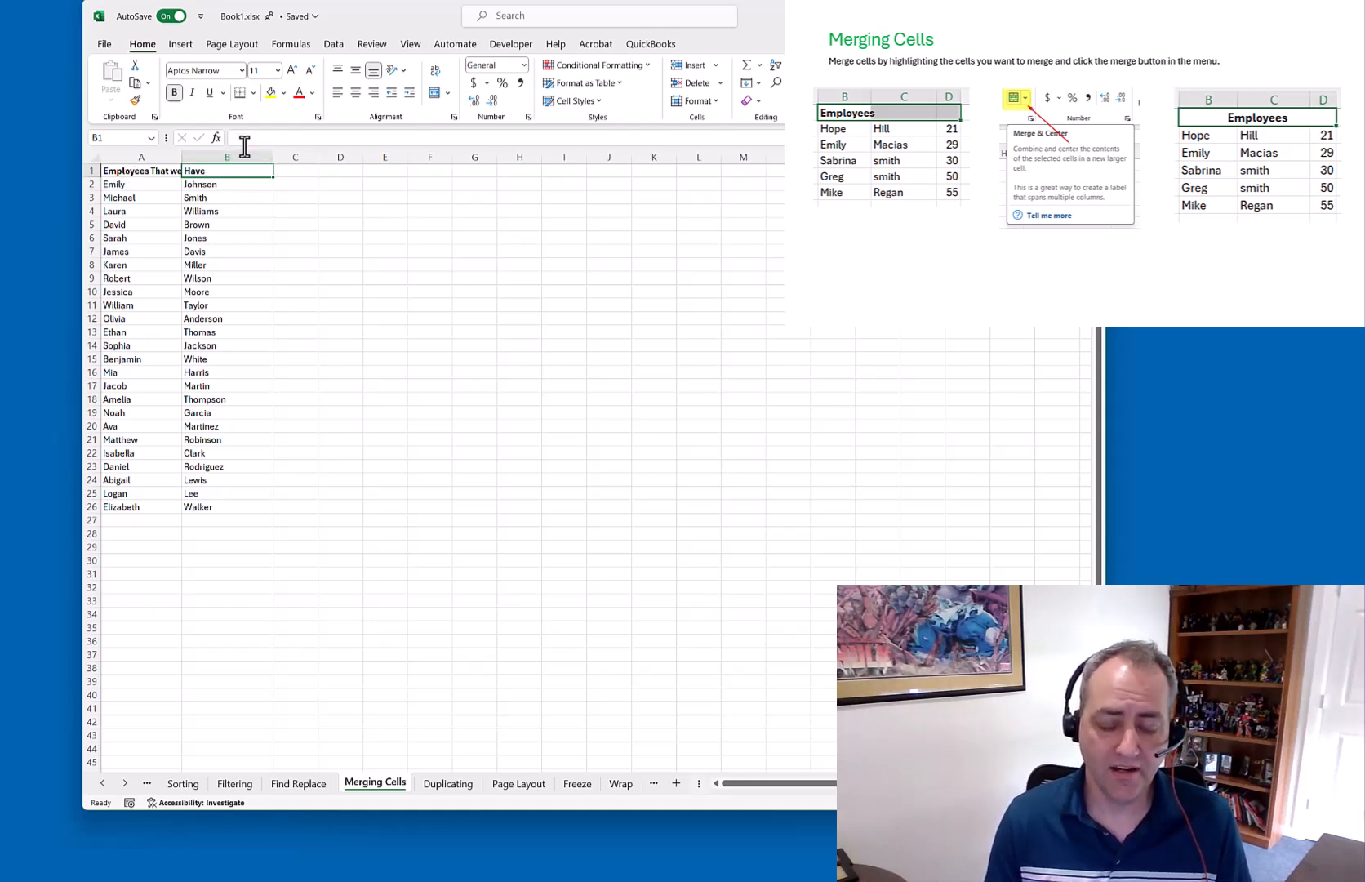
# Enter 'Other Data' in B1 and autofit column A
pyautogui.write('Other Data')
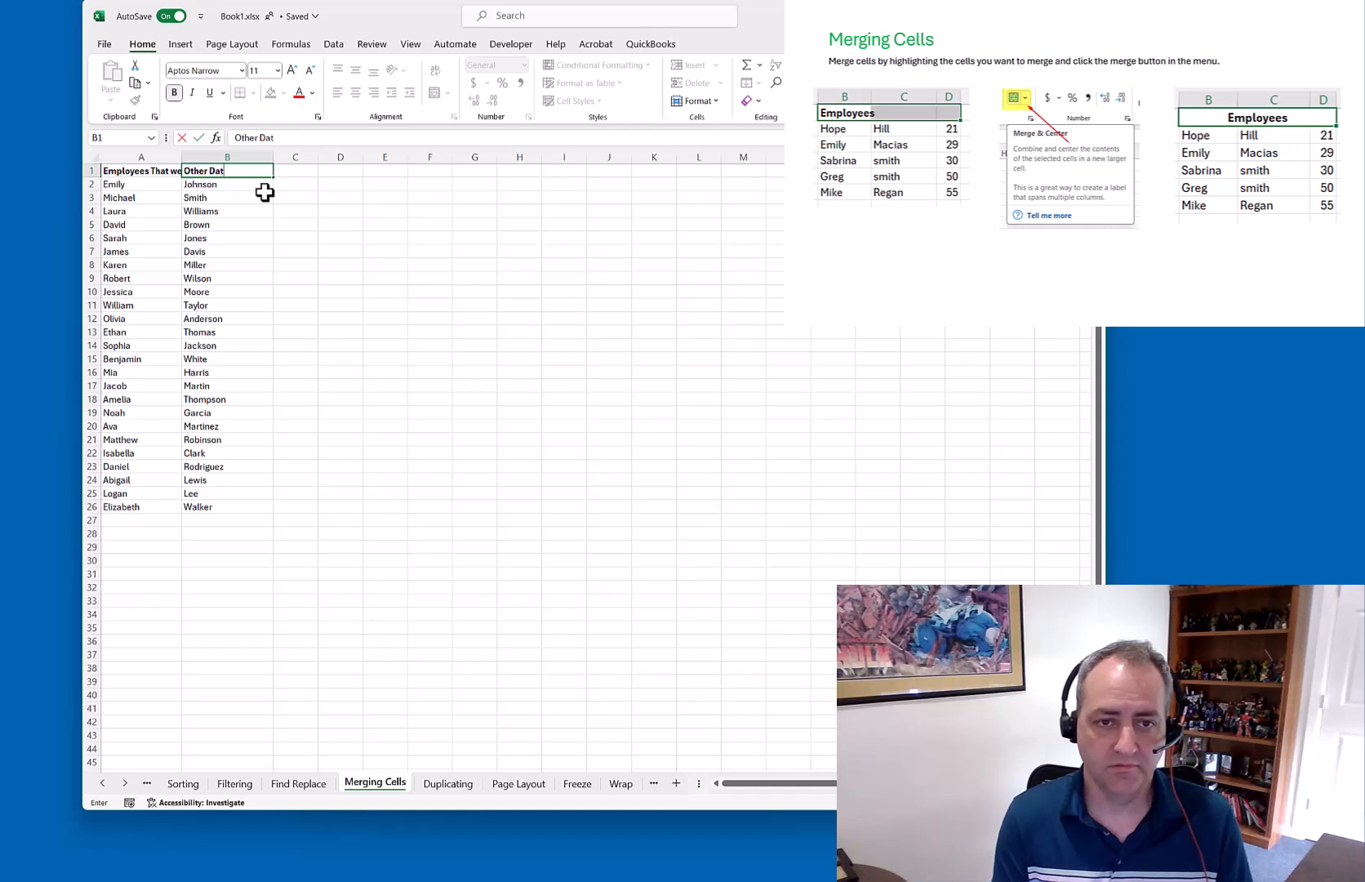
pyautogui.press('Return')
pyautogui.doubleClick(182, 155)
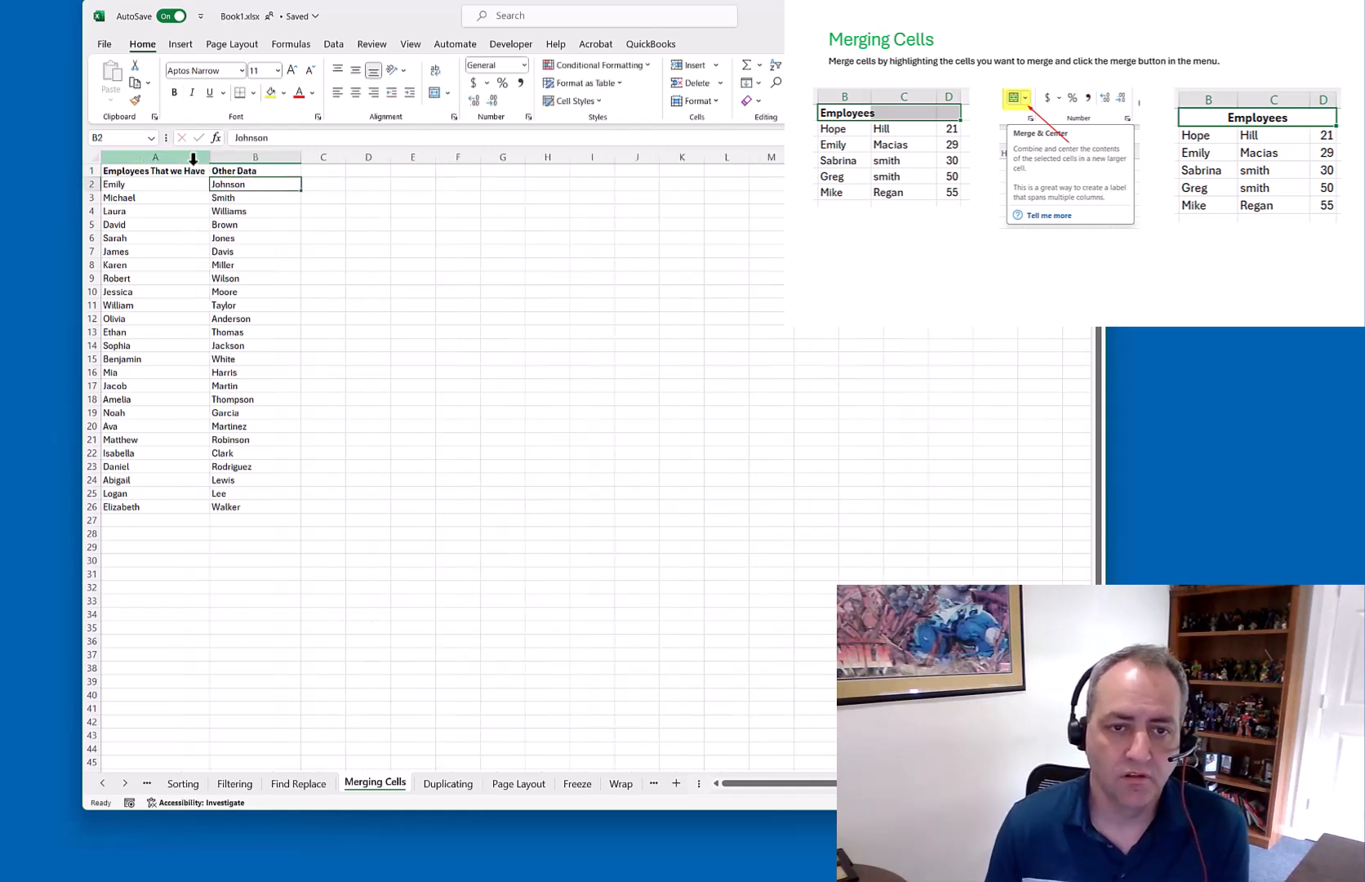
# Merge and center A1:B1, keeping only the upper-left value, then open the Duplicating sheet
pyautogui.click(268, 171)
pyautogui.moveTo(227, 168); pyautogui.dragTo(156, 170)
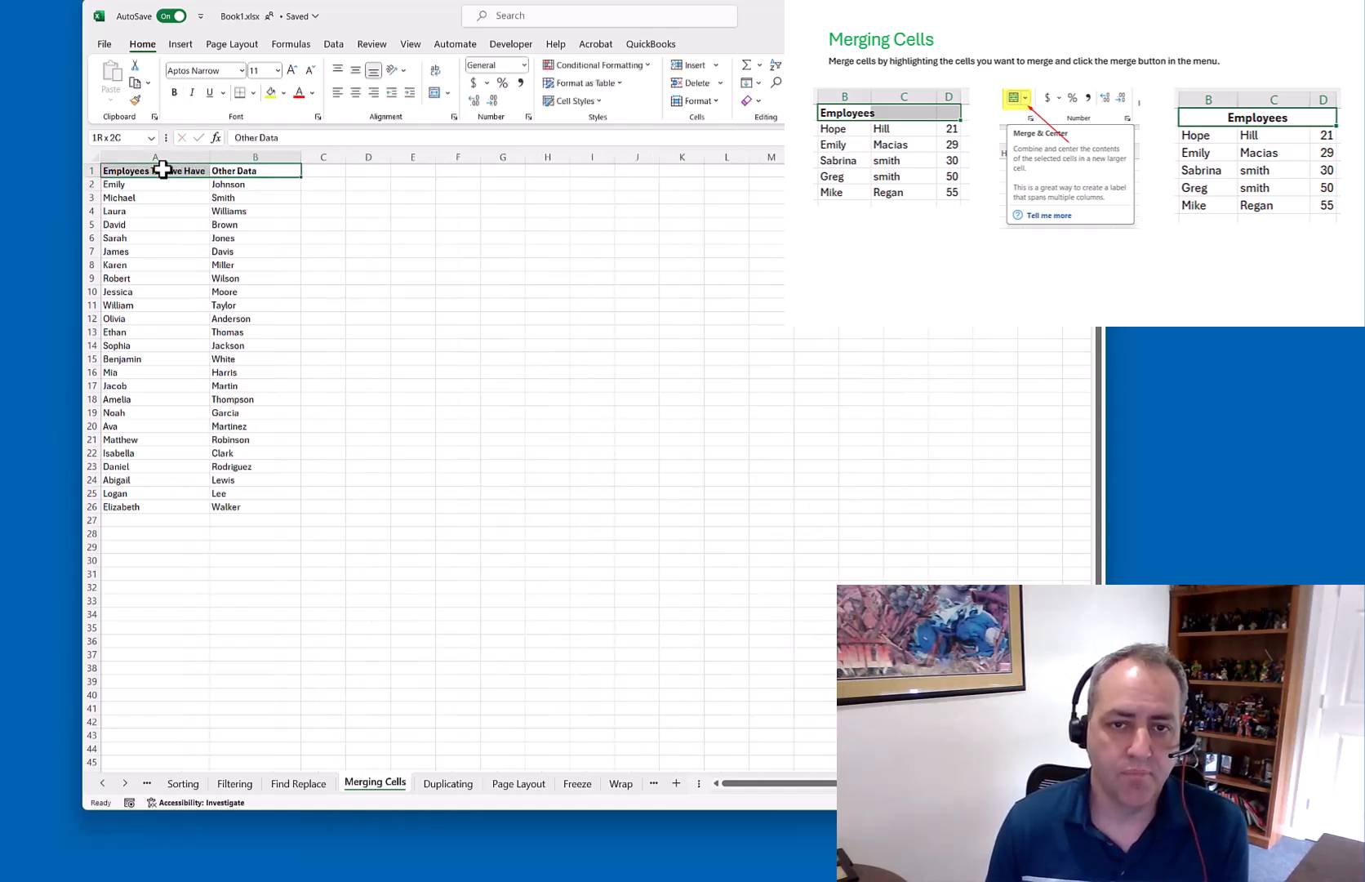
pyautogui.click(436, 92)
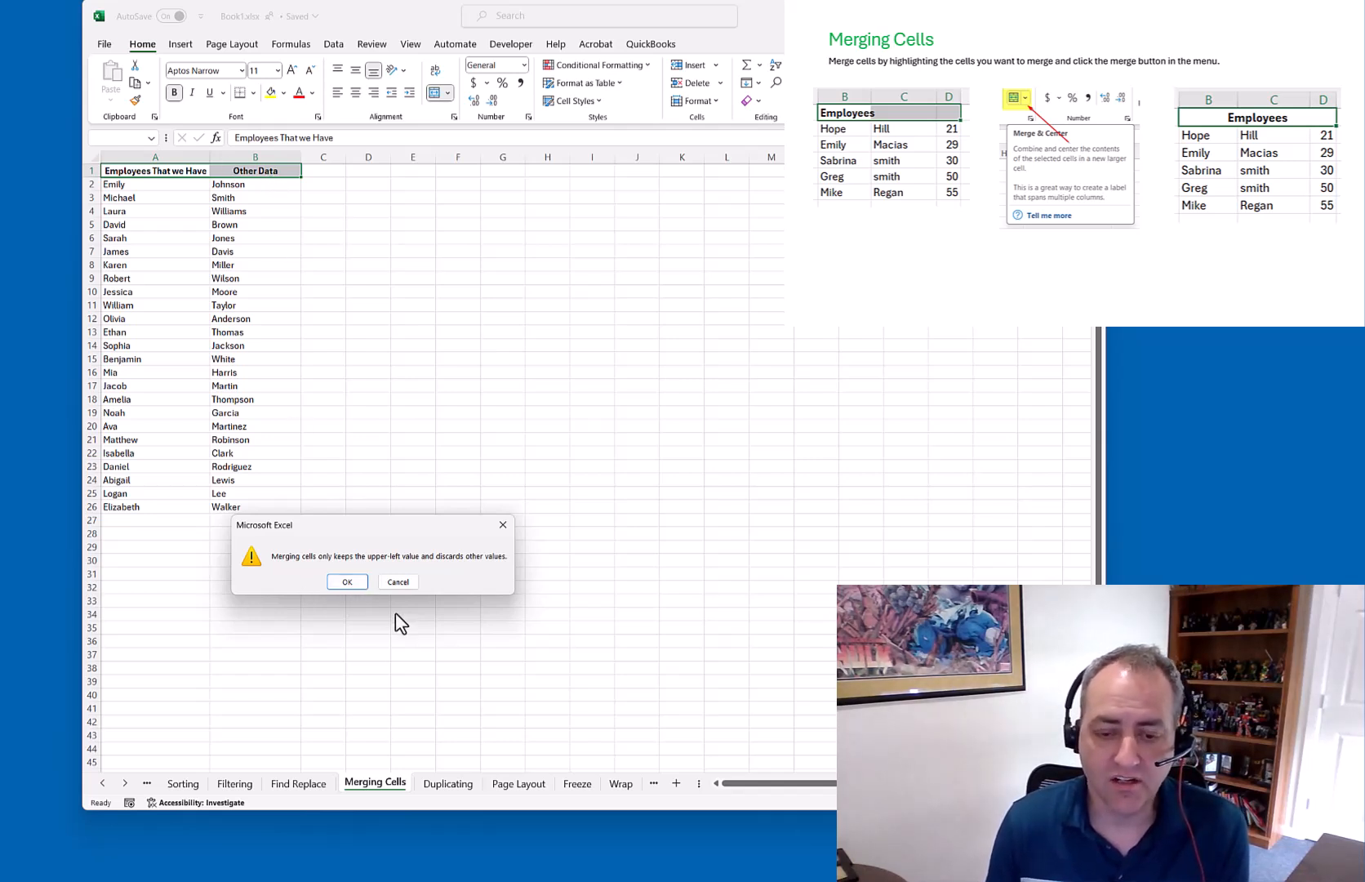
pyautogui.click(347, 581)
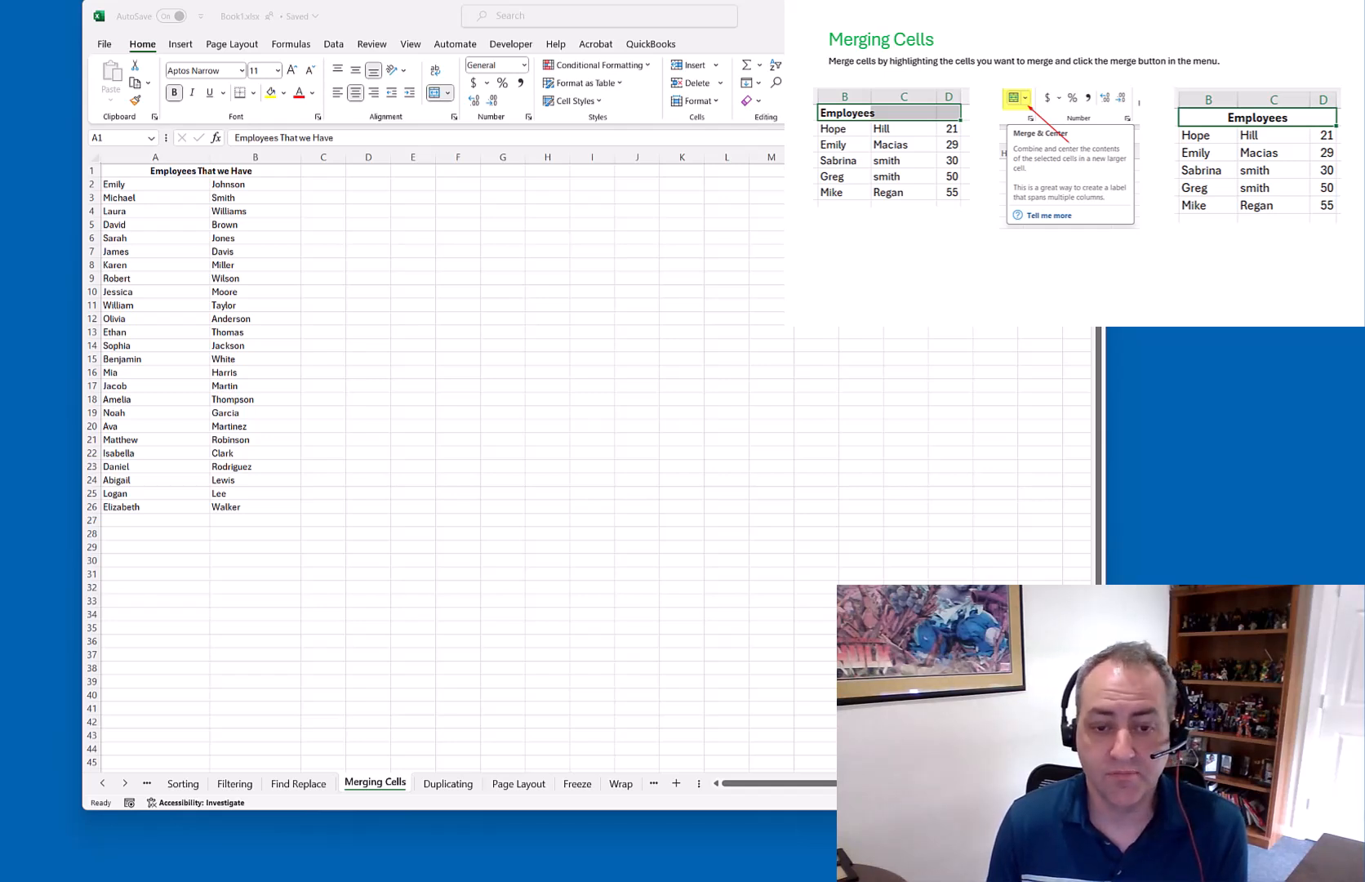
pyautogui.click(446, 784)
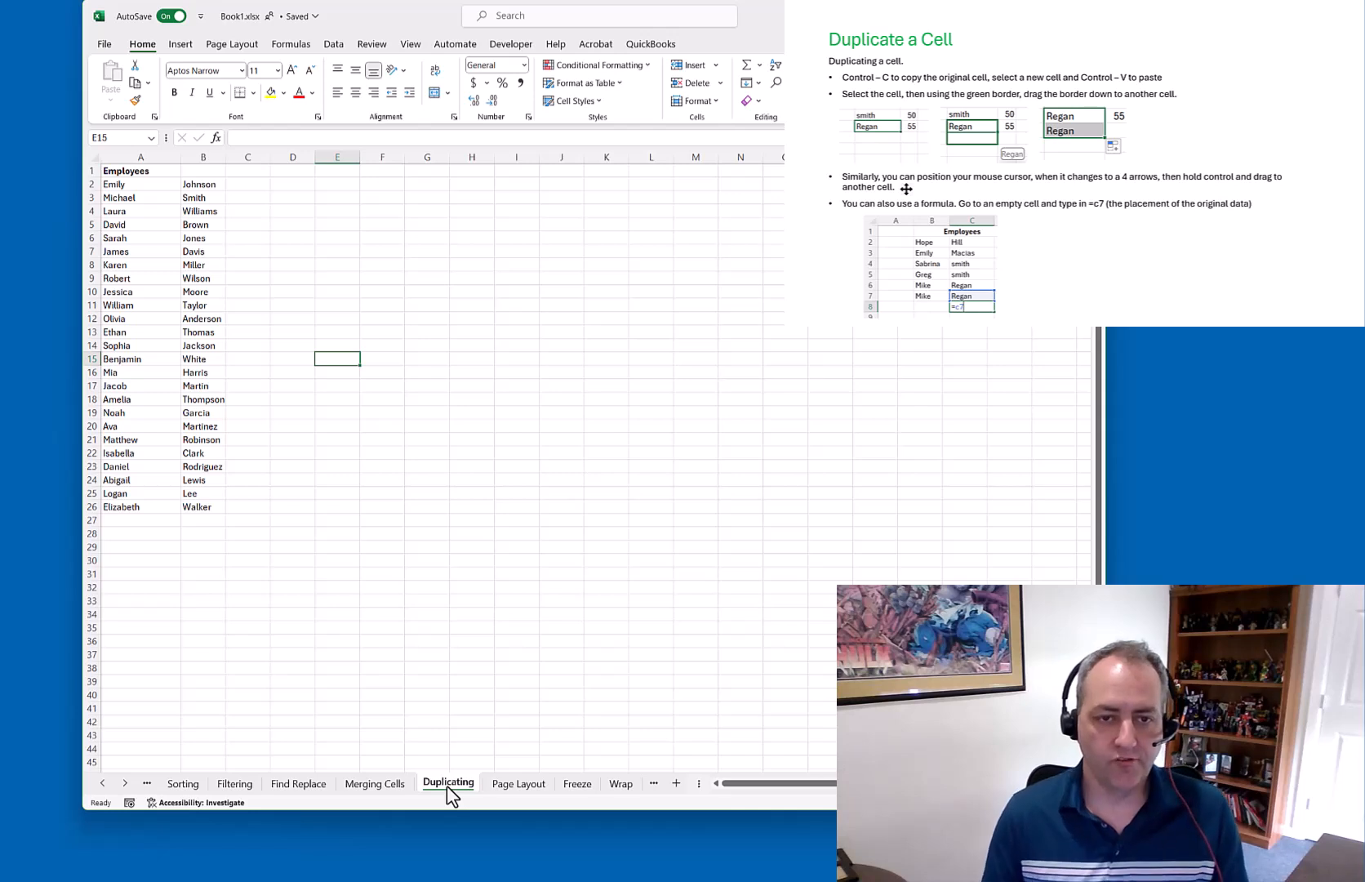
# Copy the surname Johnson from B2 and paste it into C2
pyautogui.click(208, 186)
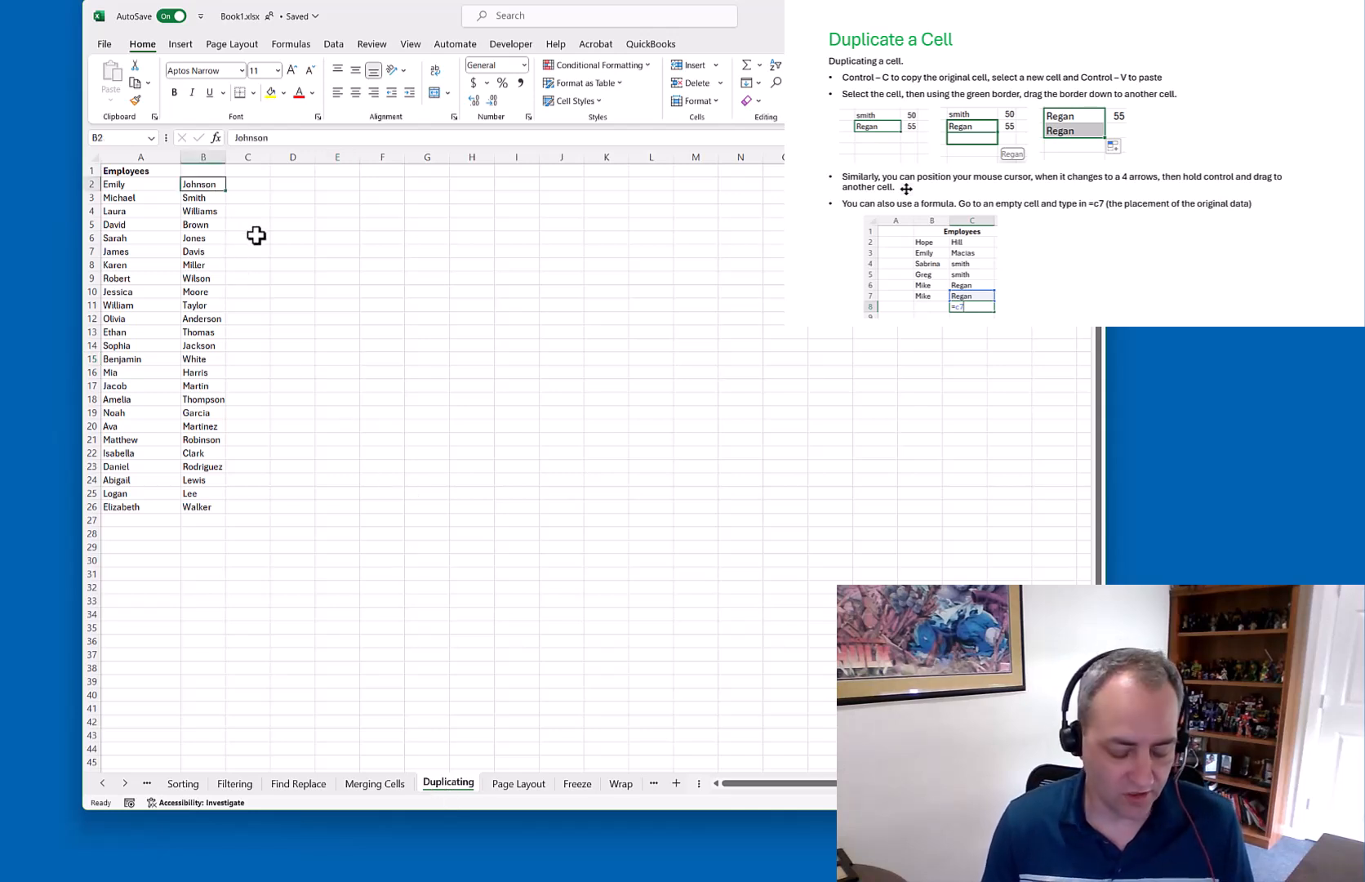
pyautogui.hotkey('ctrl', 'c')
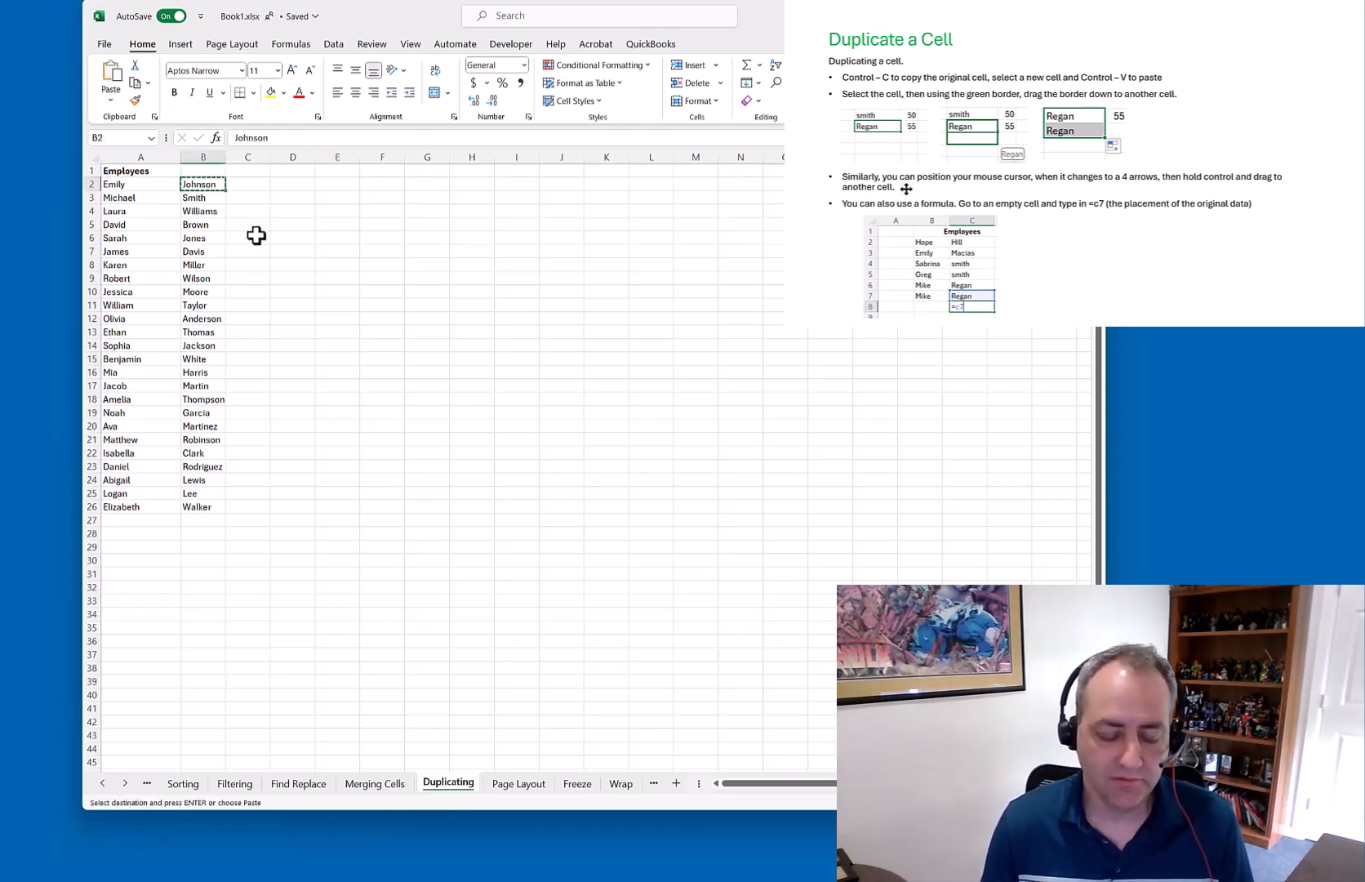
pyautogui.click(253, 185)
pyautogui.hotkey('ctrl', 'v')
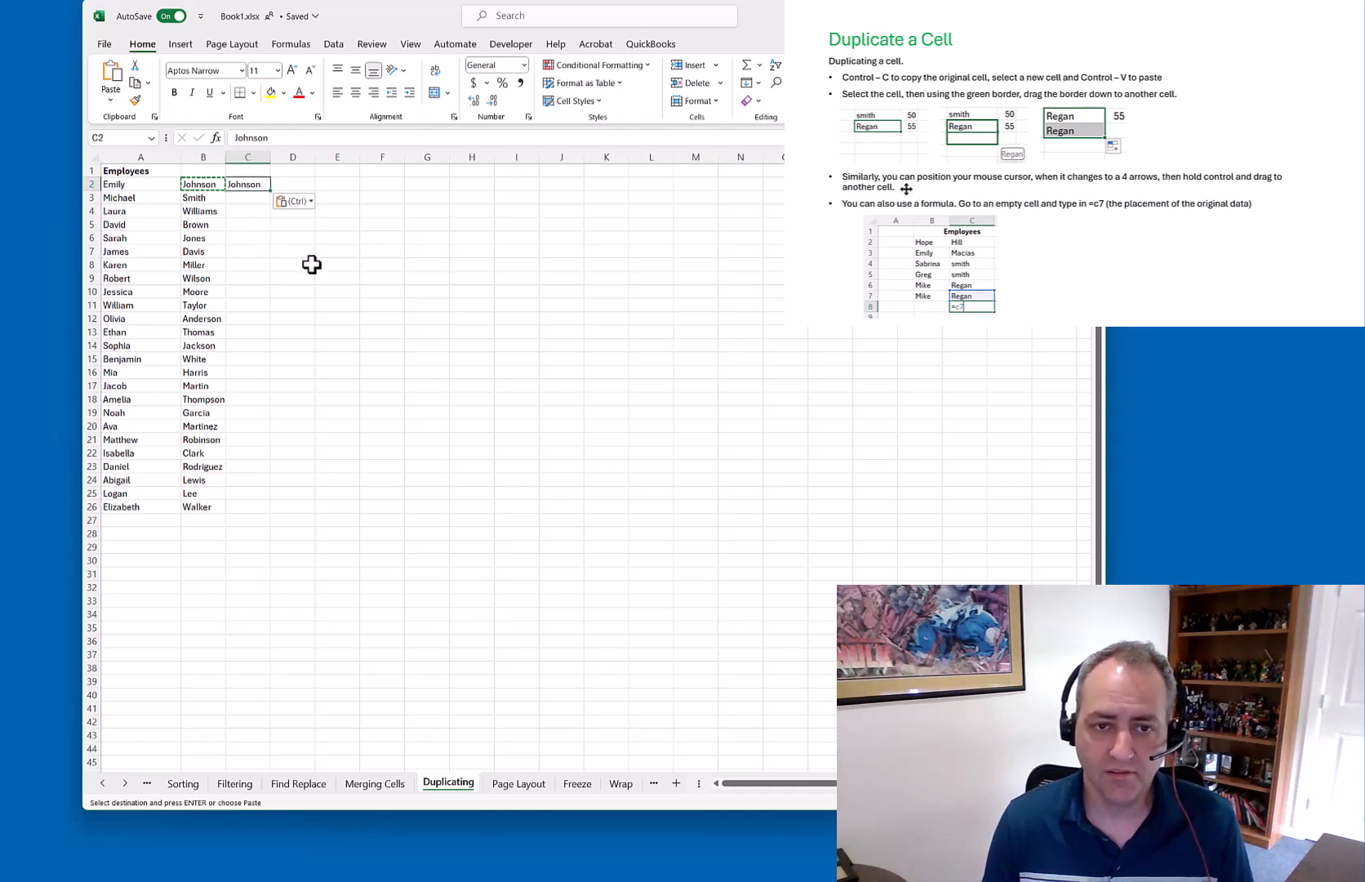
# Clear the copy marquee and select cell C3 beside Smith
pyautogui.click(107, 46)
pyautogui.press('Escape')
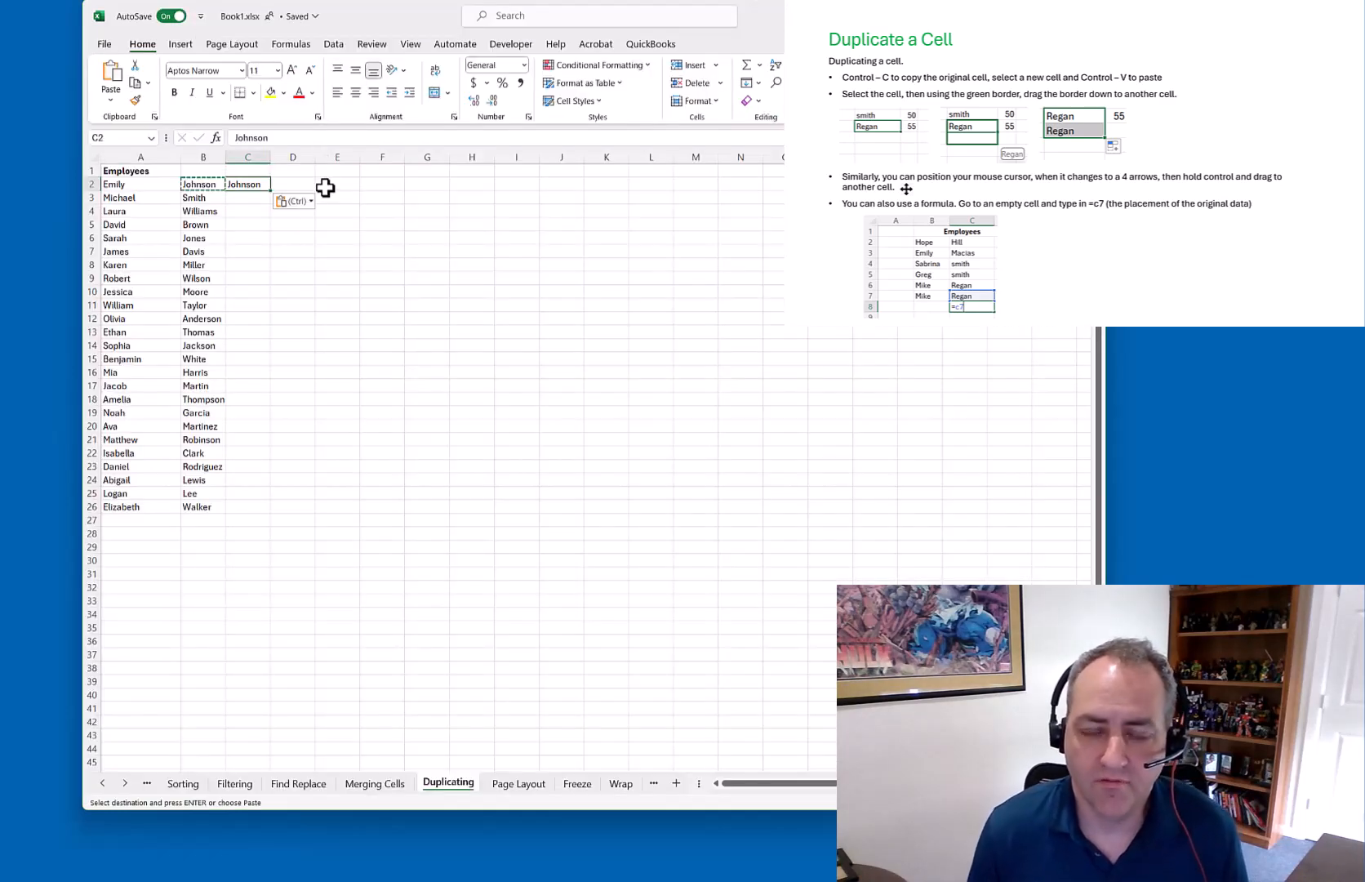
pyautogui.click(285, 236)
pyautogui.press('Escape')
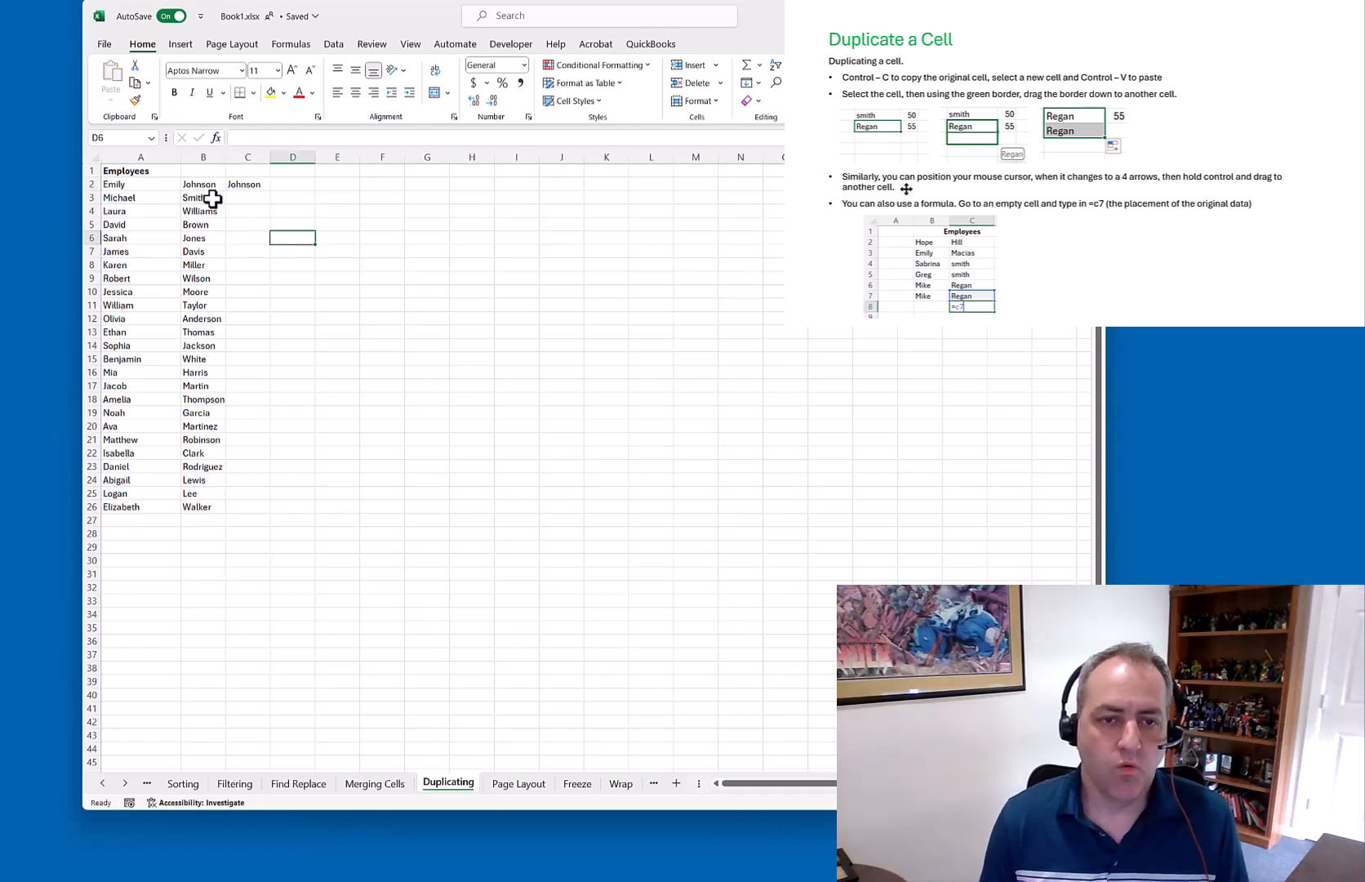
pyautogui.click(209, 196)
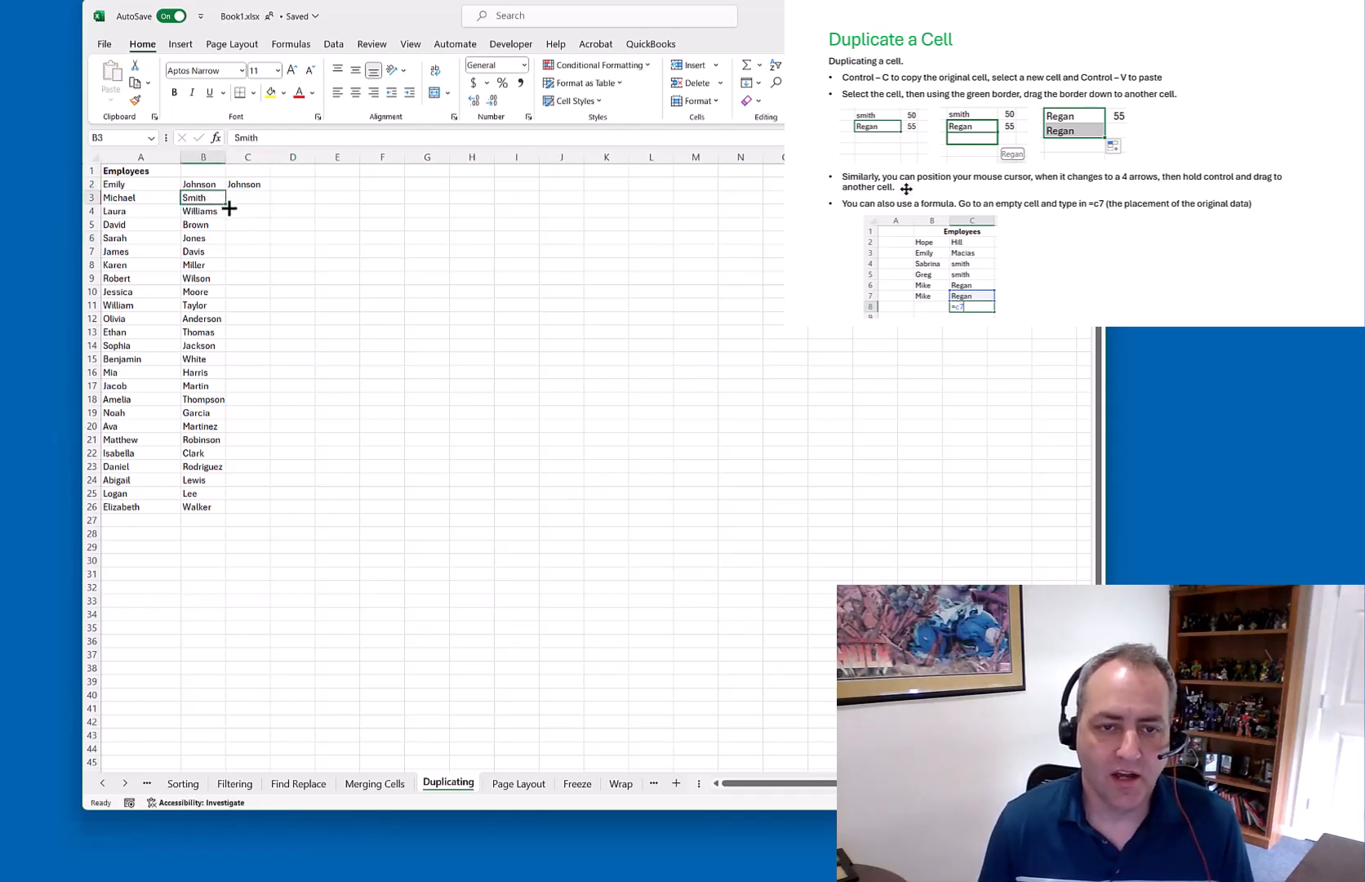
pyautogui.click(246, 200)
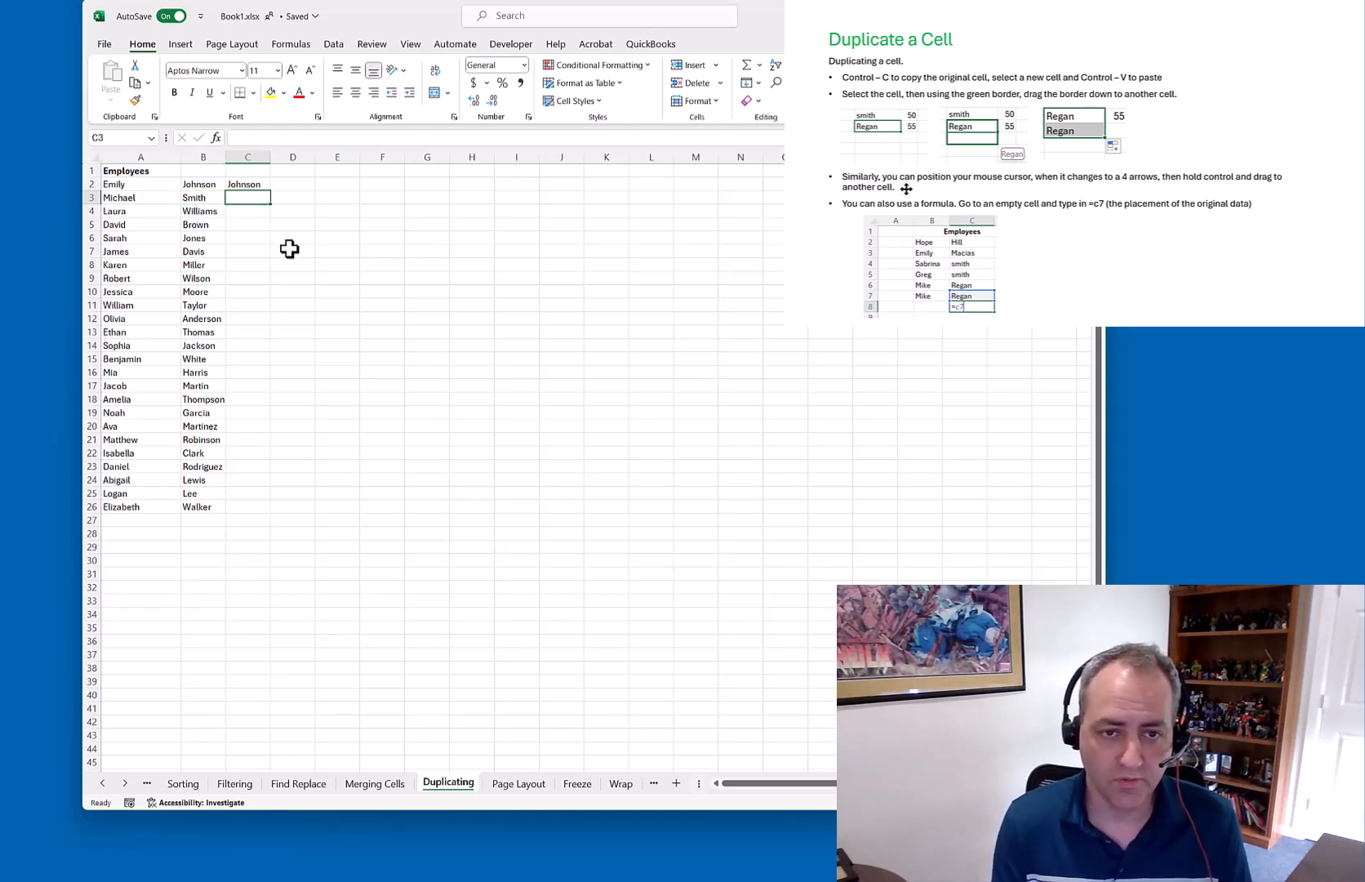
# Enter the formula =B3 in C3 so it displays Smith
pyautogui.write('=')
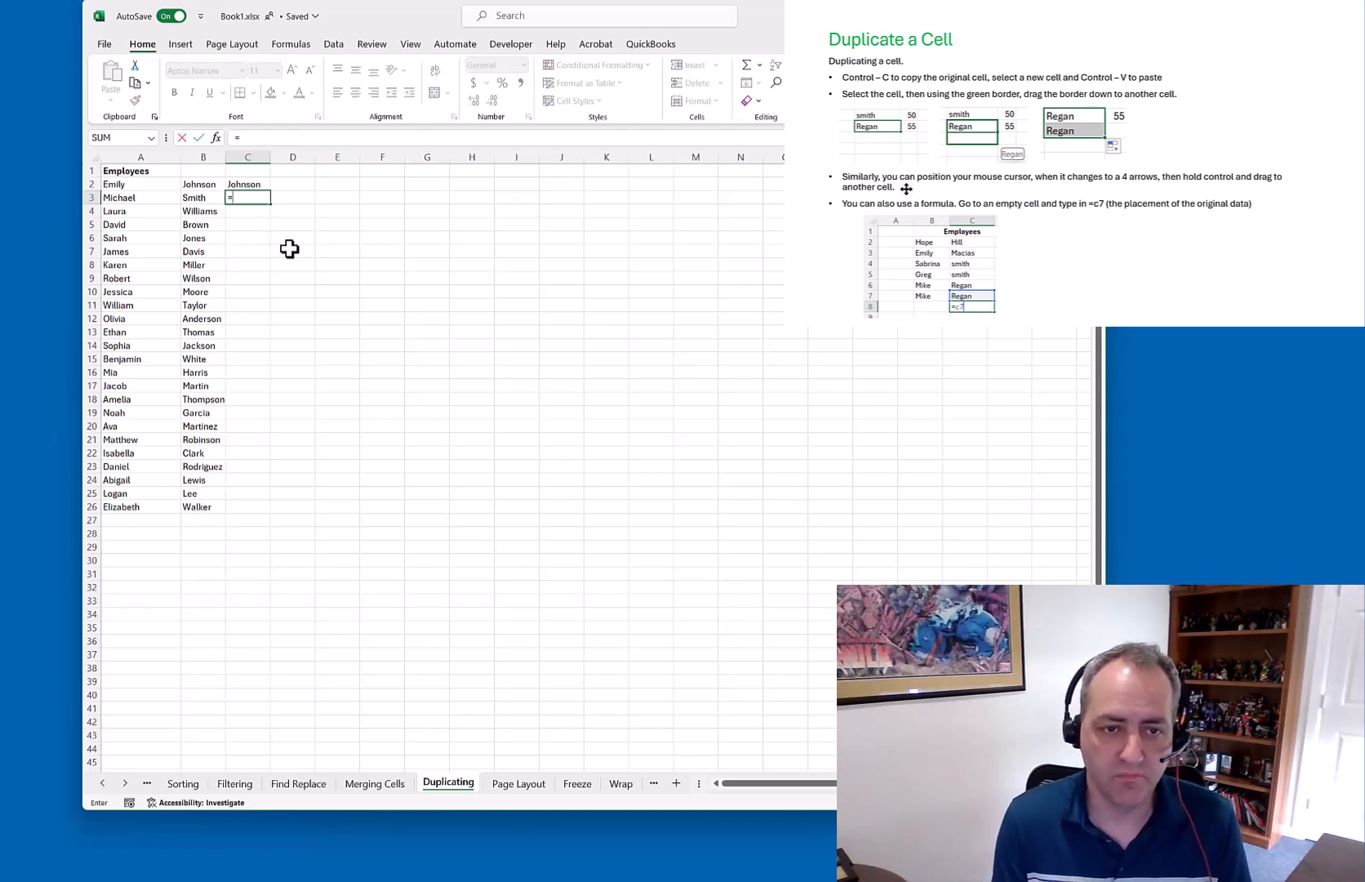
pyautogui.write('b3')
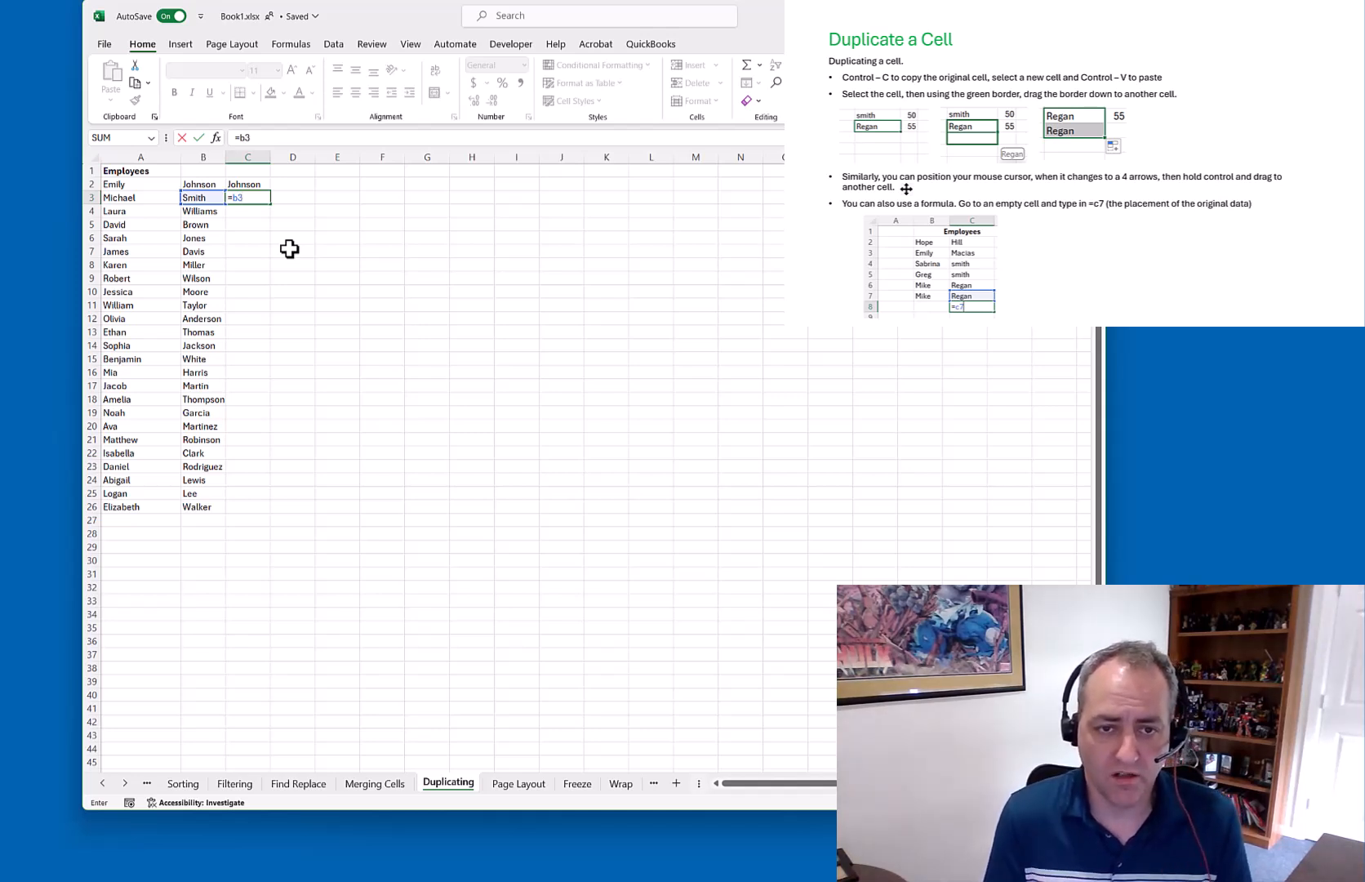
pyautogui.press('BackSpace')
pyautogui.write('6')
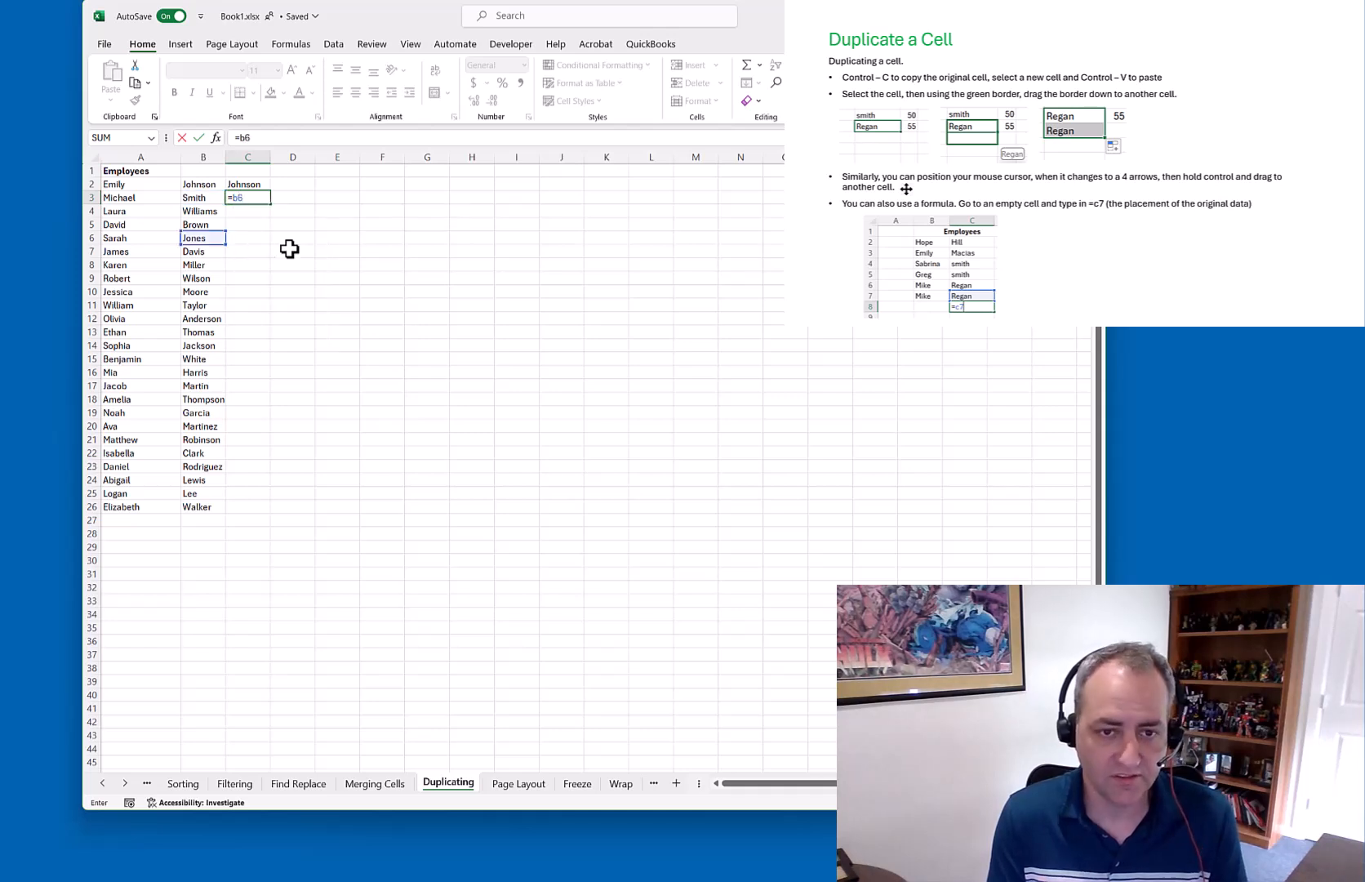
pyautogui.press('BackSpace')
pyautogui.write('3')
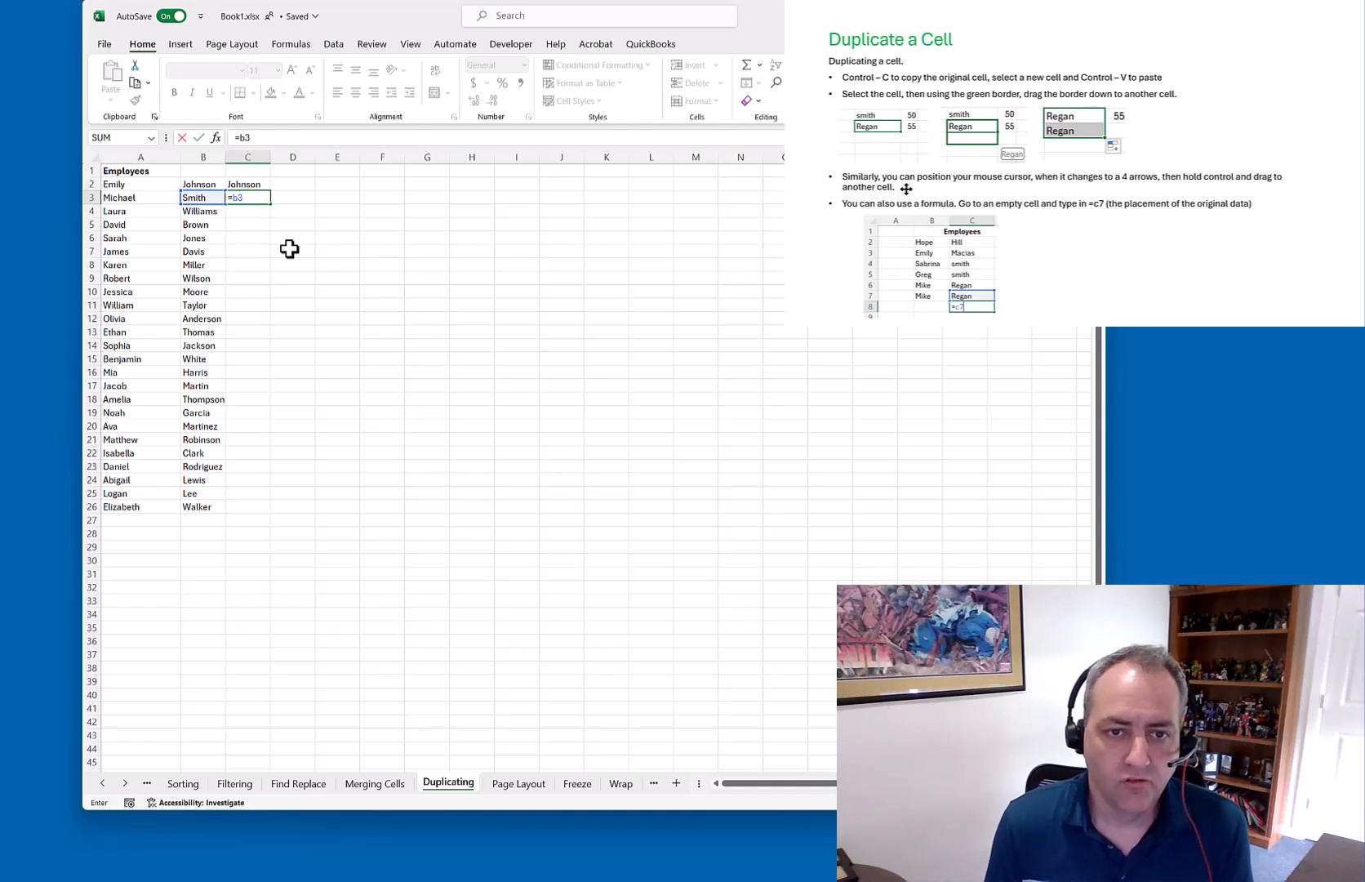
pyautogui.press('Return')
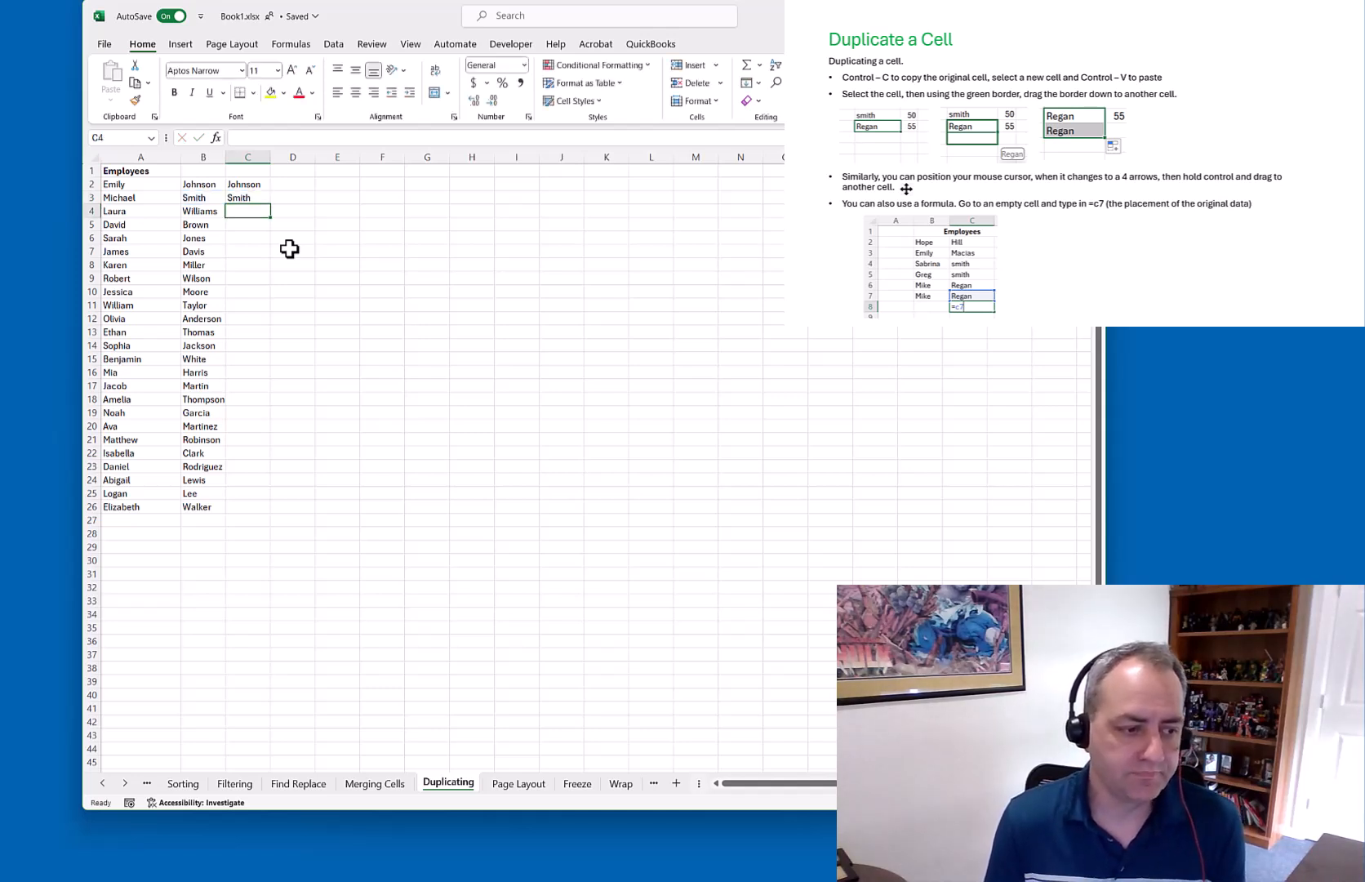
# Fill Brown from B5 across C5 to F5, then switch to the Page Layout sheet
pyautogui.click(200, 224)
pyautogui.moveTo(226, 229); pyautogui.dragTo(268, 232)
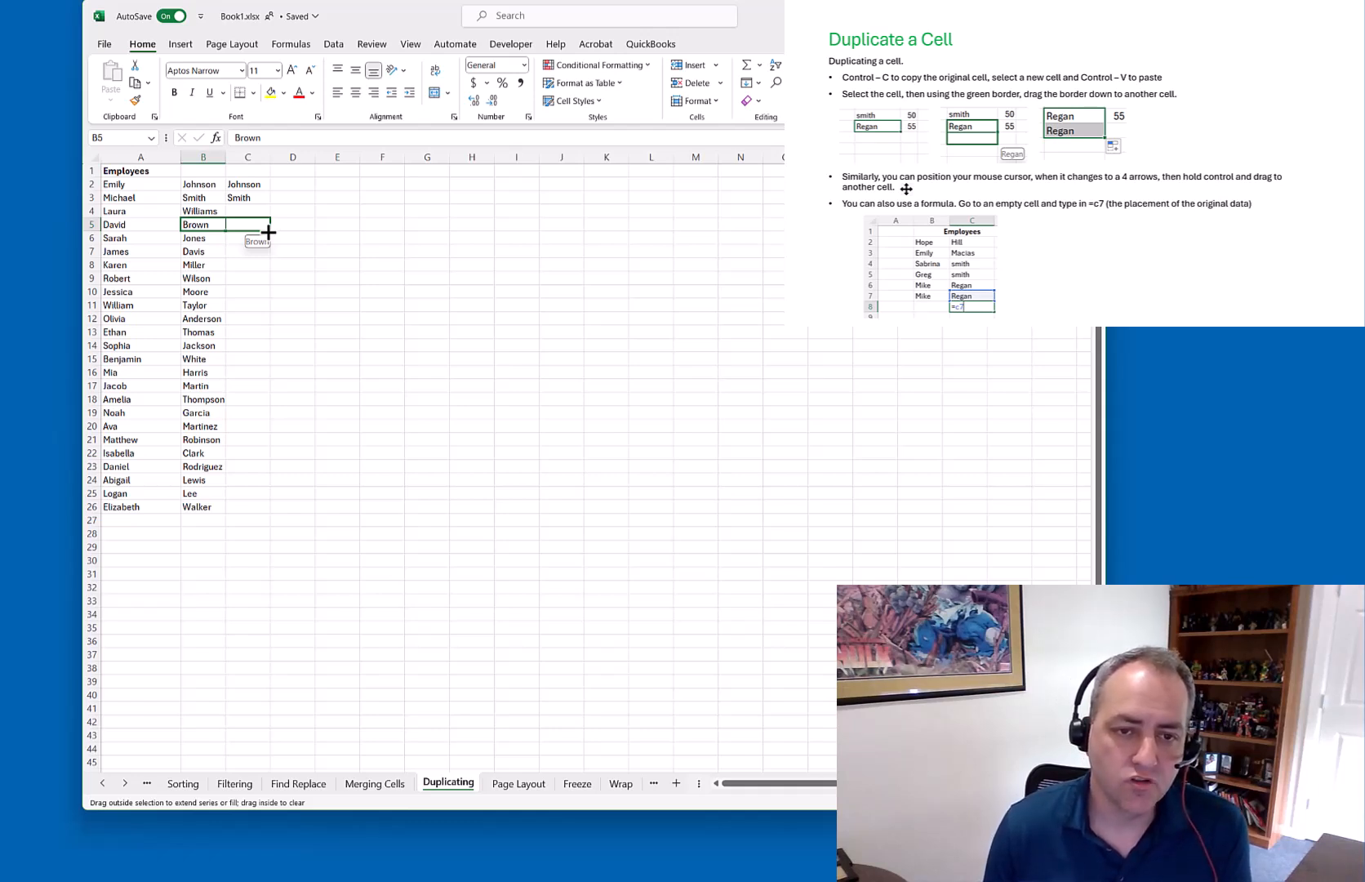
pyautogui.moveTo(268, 232); pyautogui.dragTo(269, 232)
pyautogui.click(257, 251)
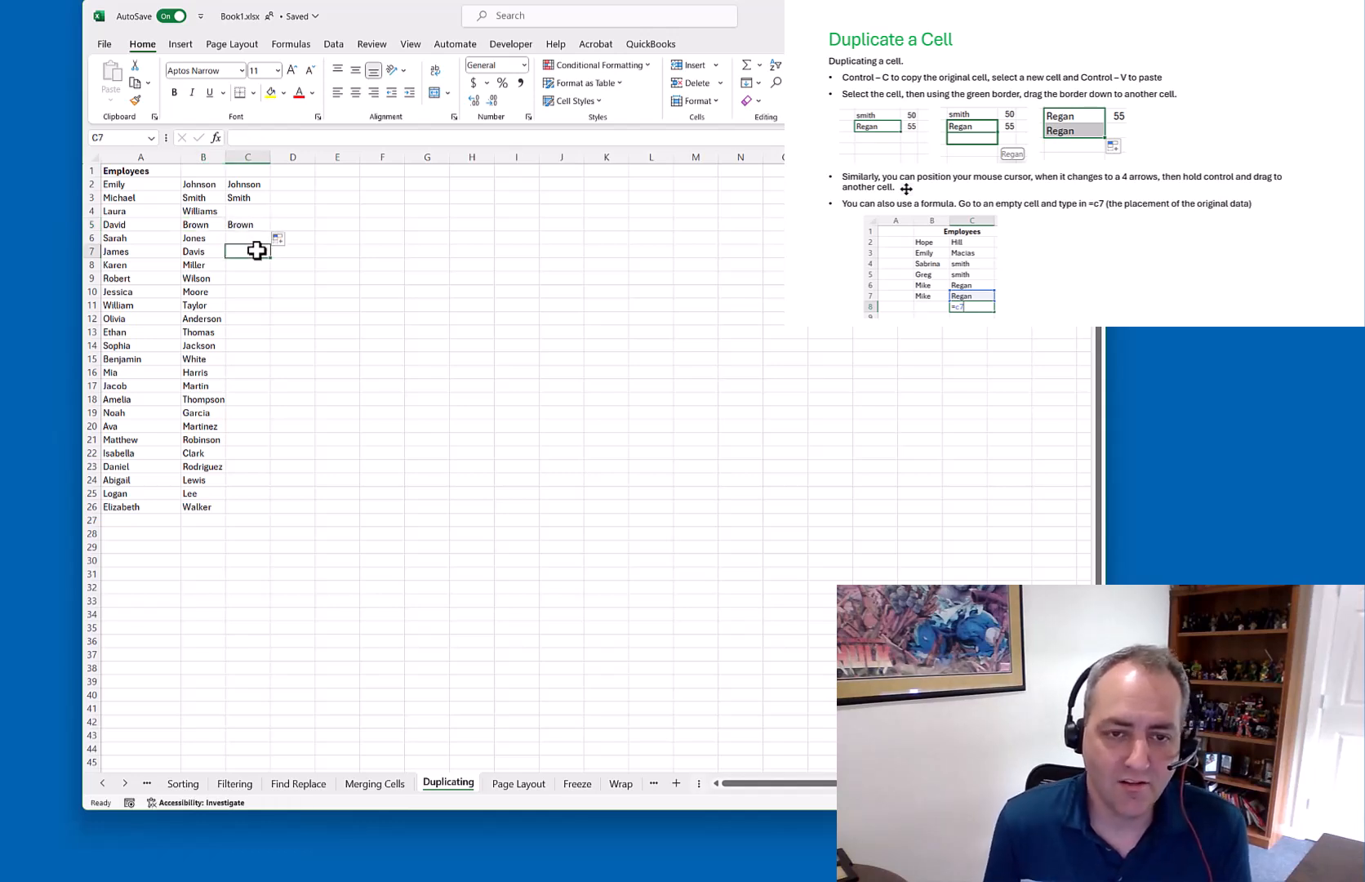
pyautogui.click(261, 224)
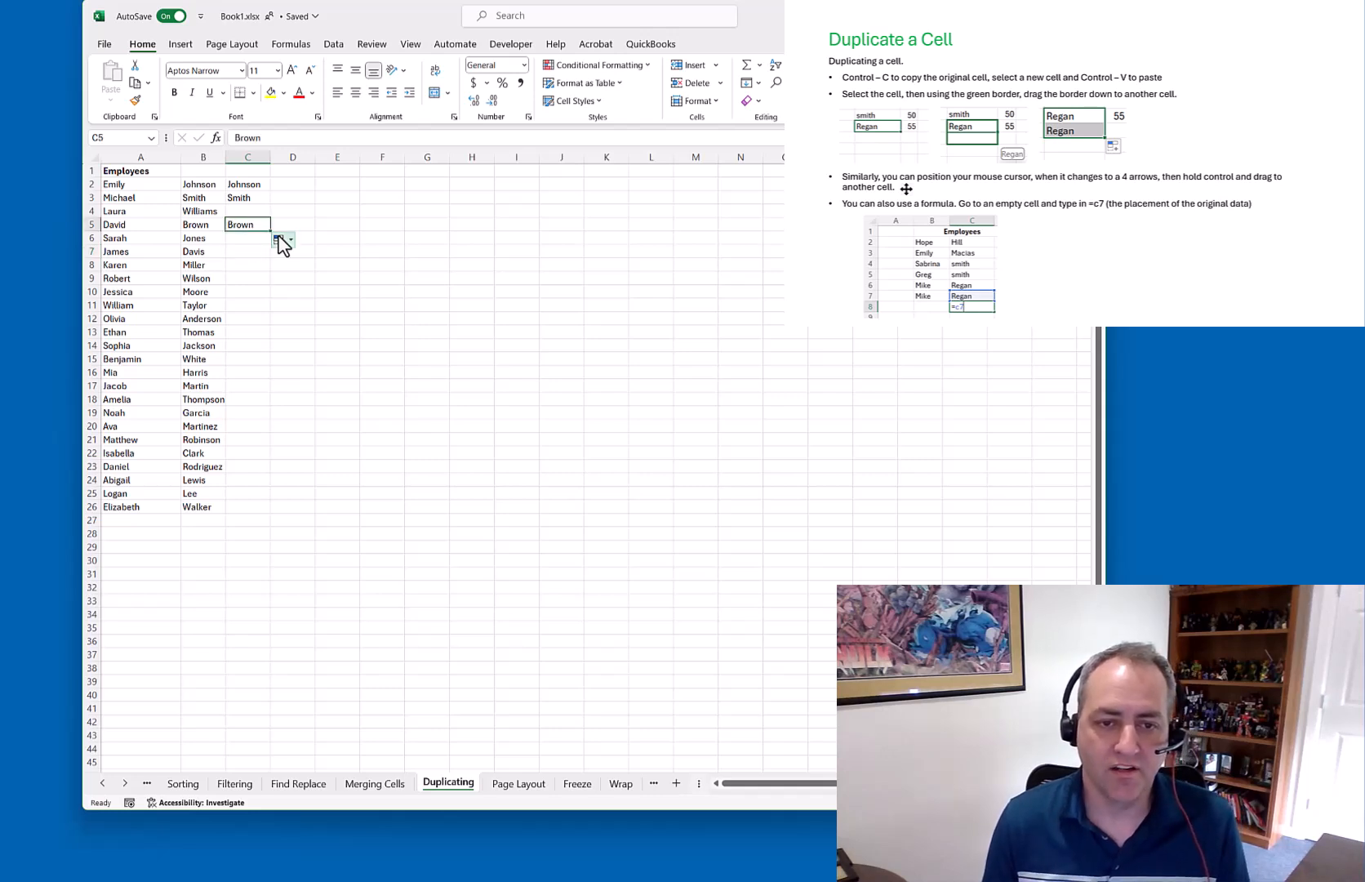
pyautogui.moveTo(272, 231); pyautogui.dragTo(399, 228)
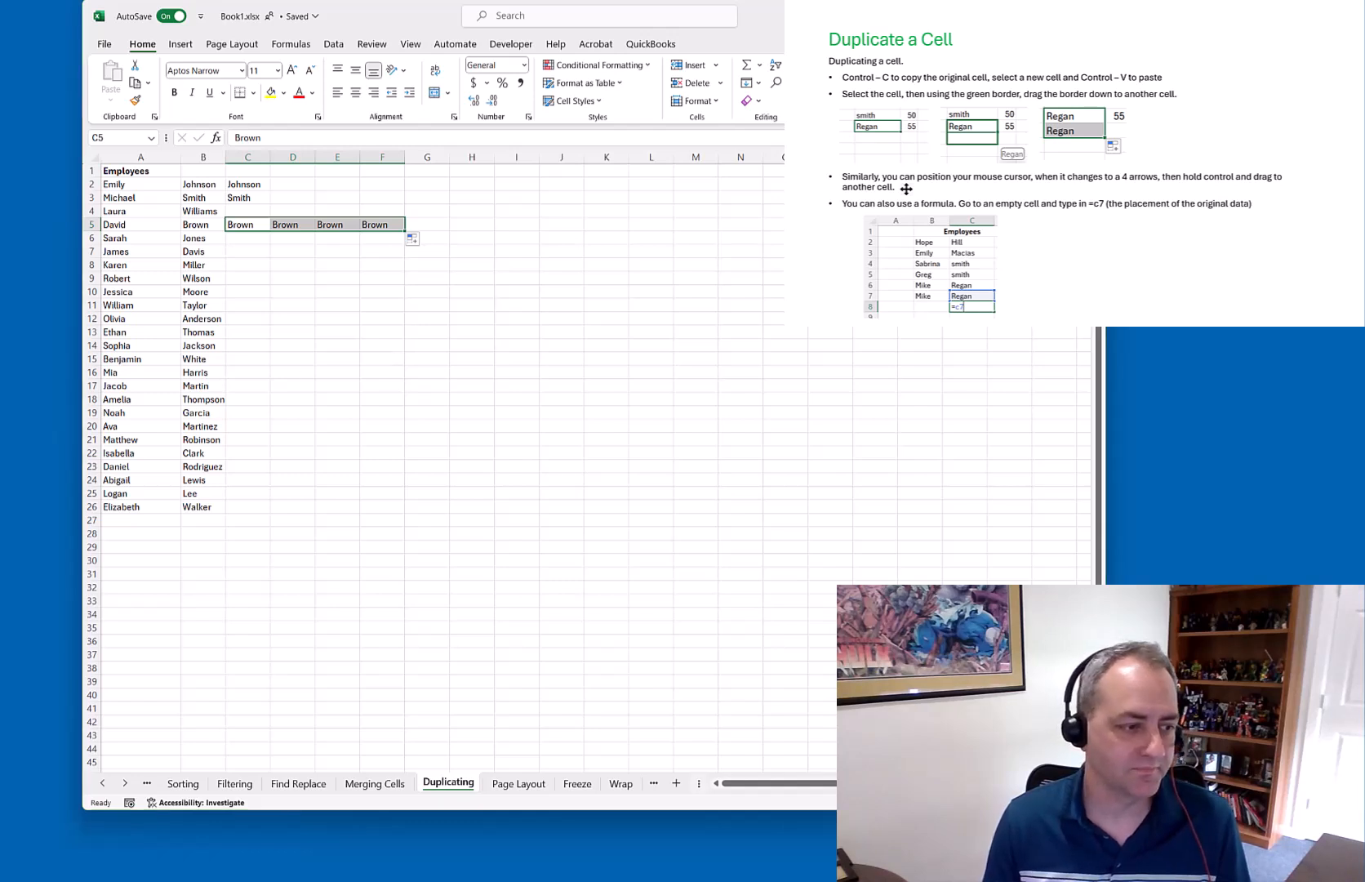
pyautogui.click(522, 783)
pyautogui.click(369, 548)
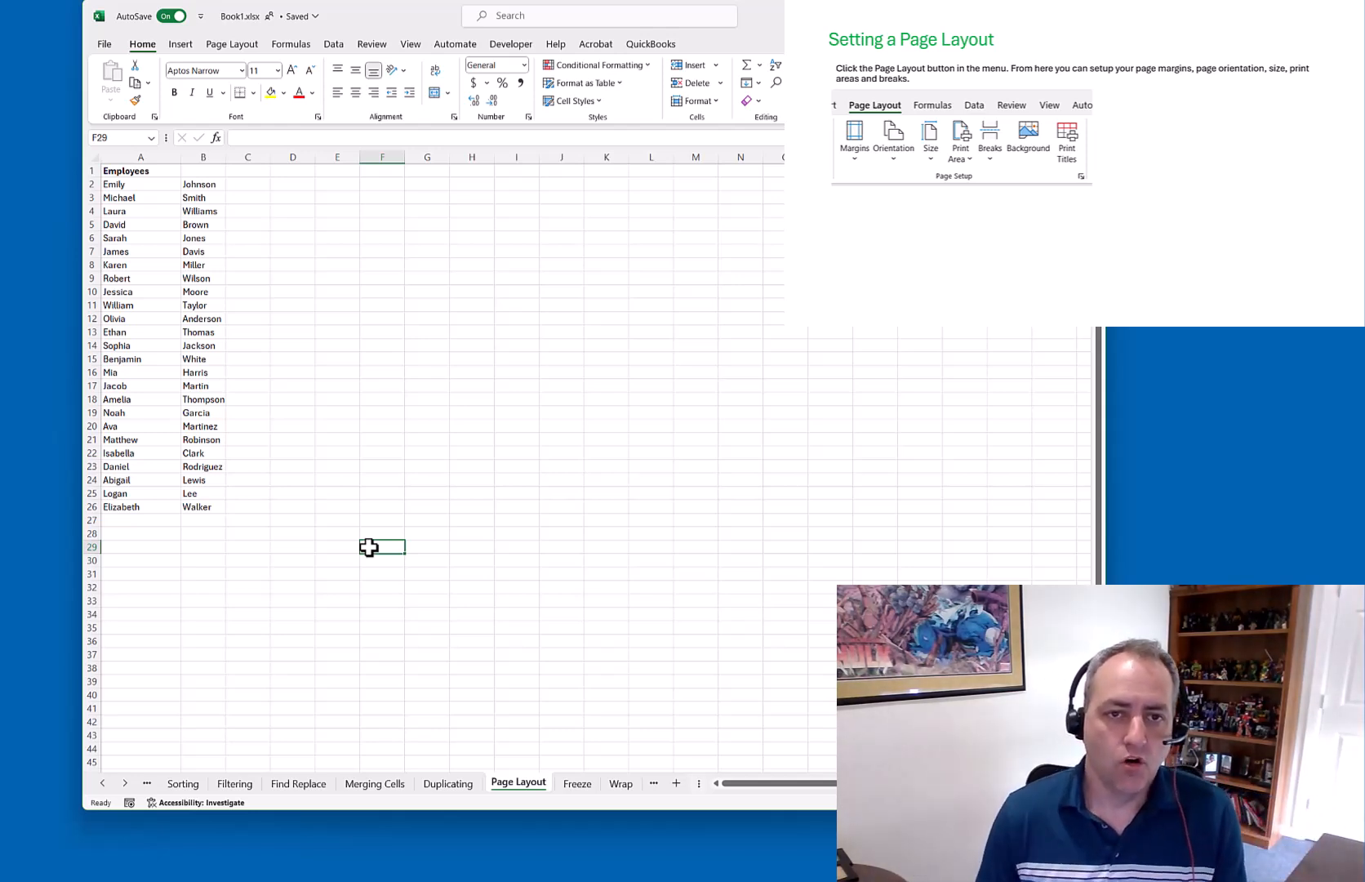
# Open the Page Layout ribbon's Margins dropdown to show the Normal, Wide and Narrow presets
pyautogui.click(222, 46)
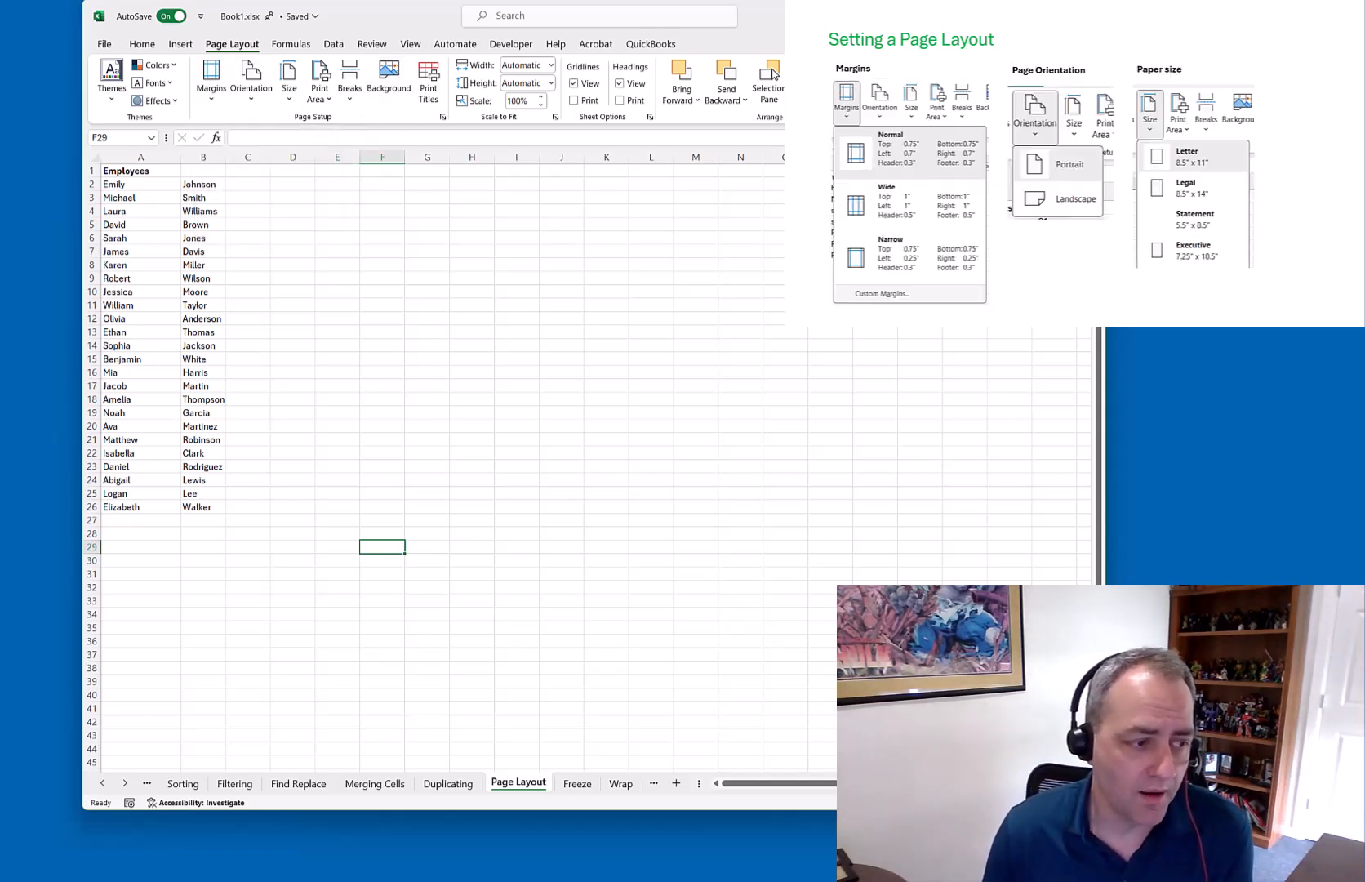
pyautogui.click(2, 277)
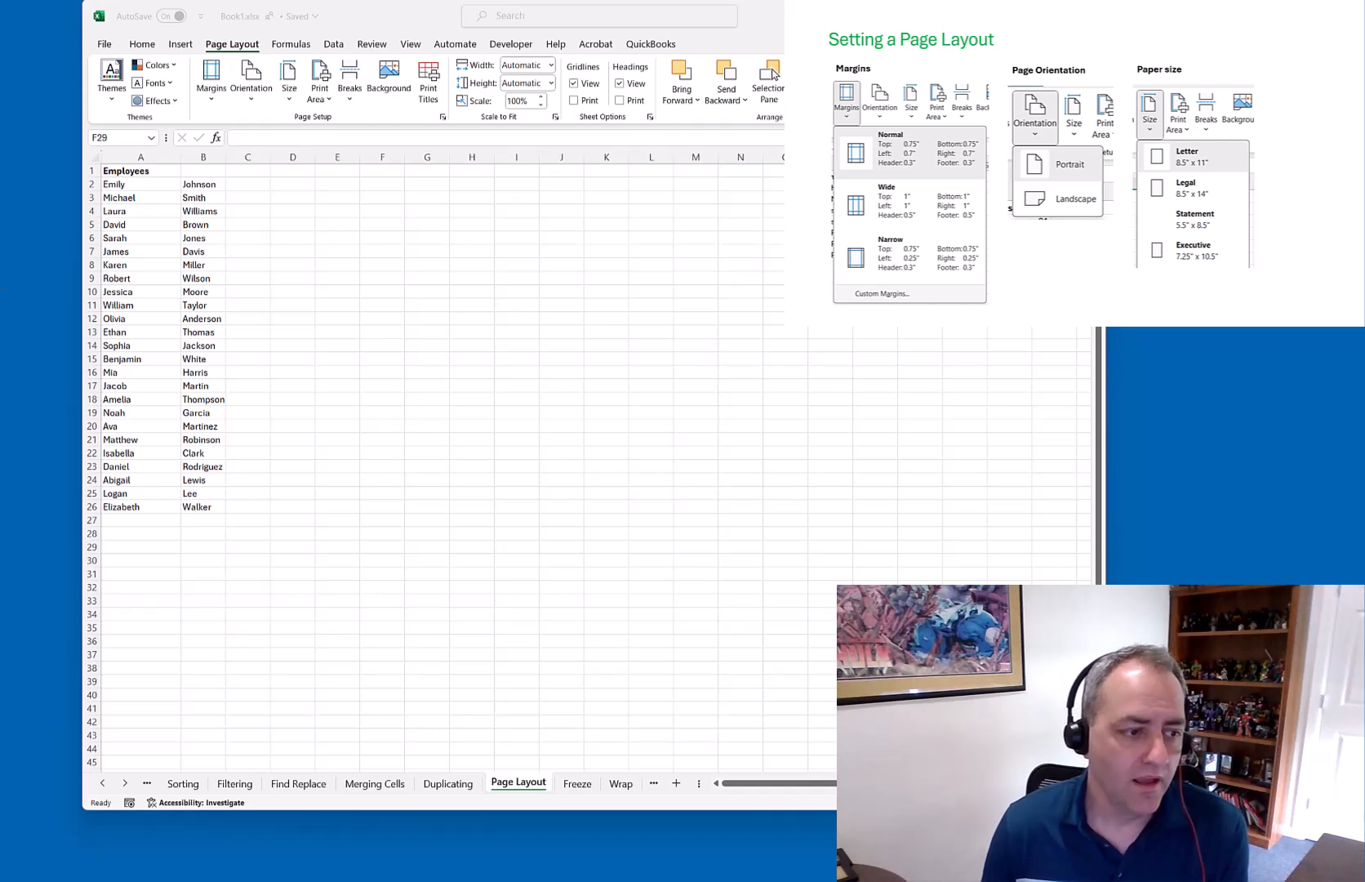
pyautogui.click(209, 96)
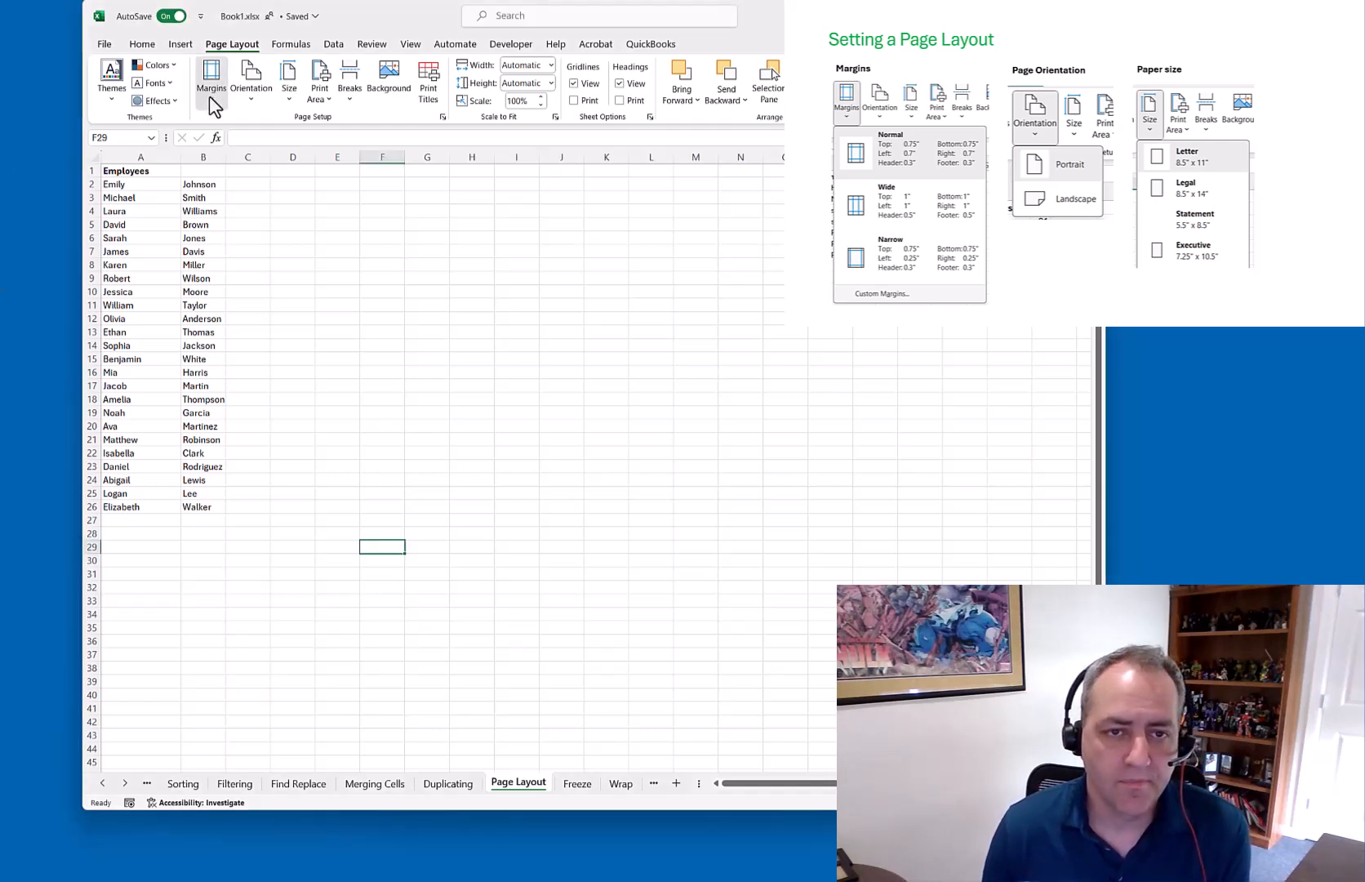
pyautogui.click(210, 99)
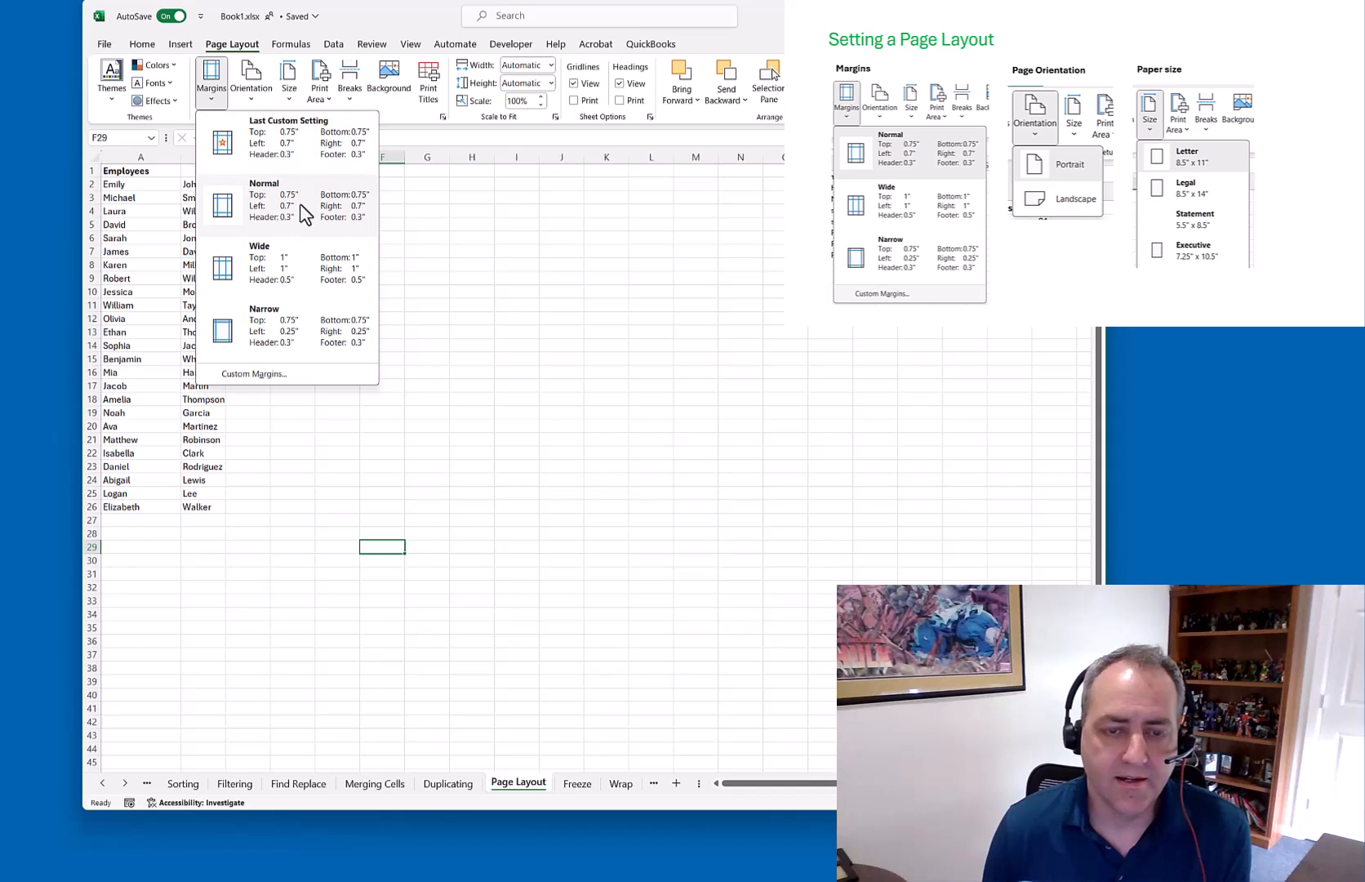
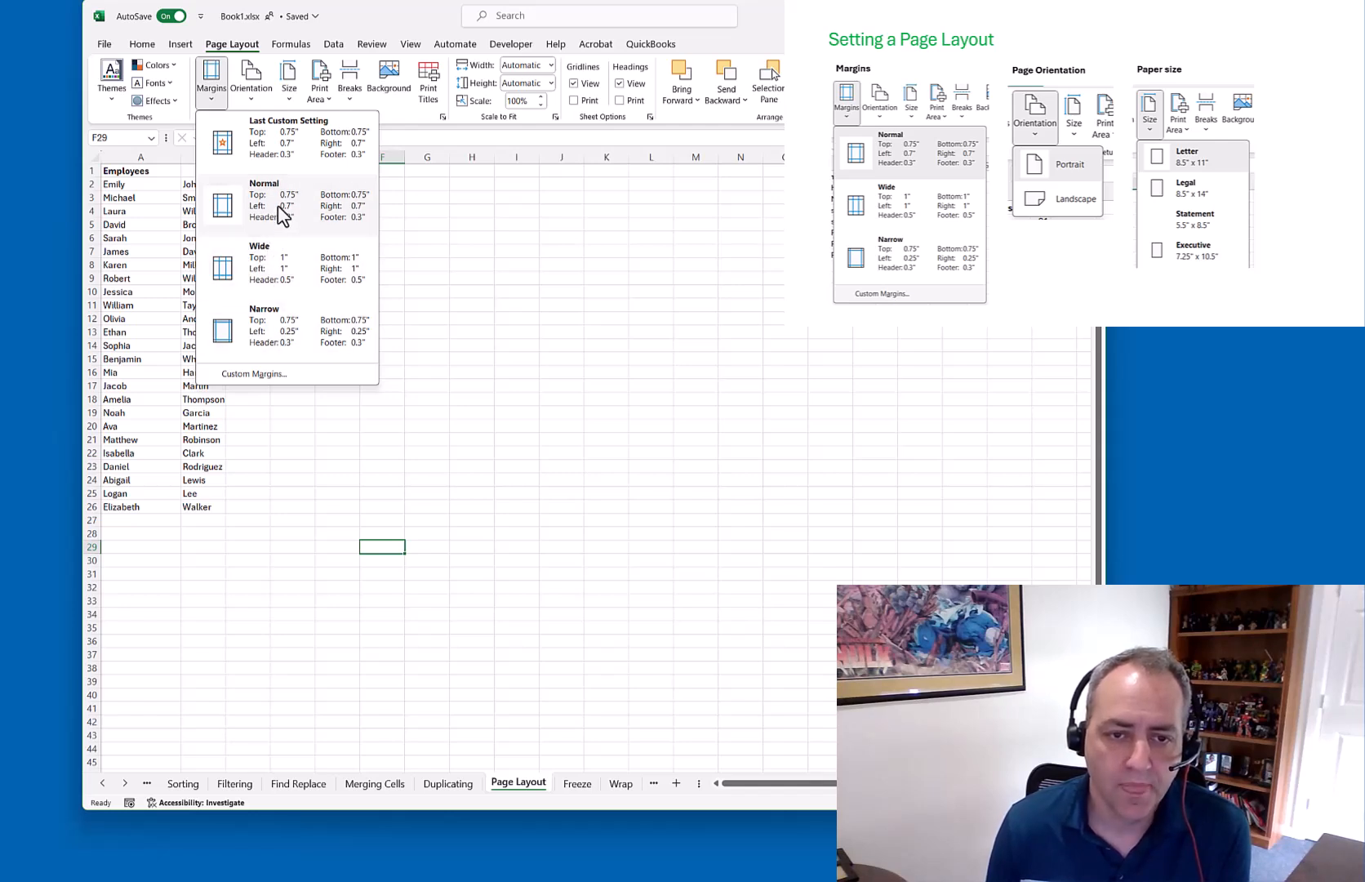
# Choose the Wide preset from the Margins dropdown for the Page Layout sheet
pyautogui.click(273, 274)
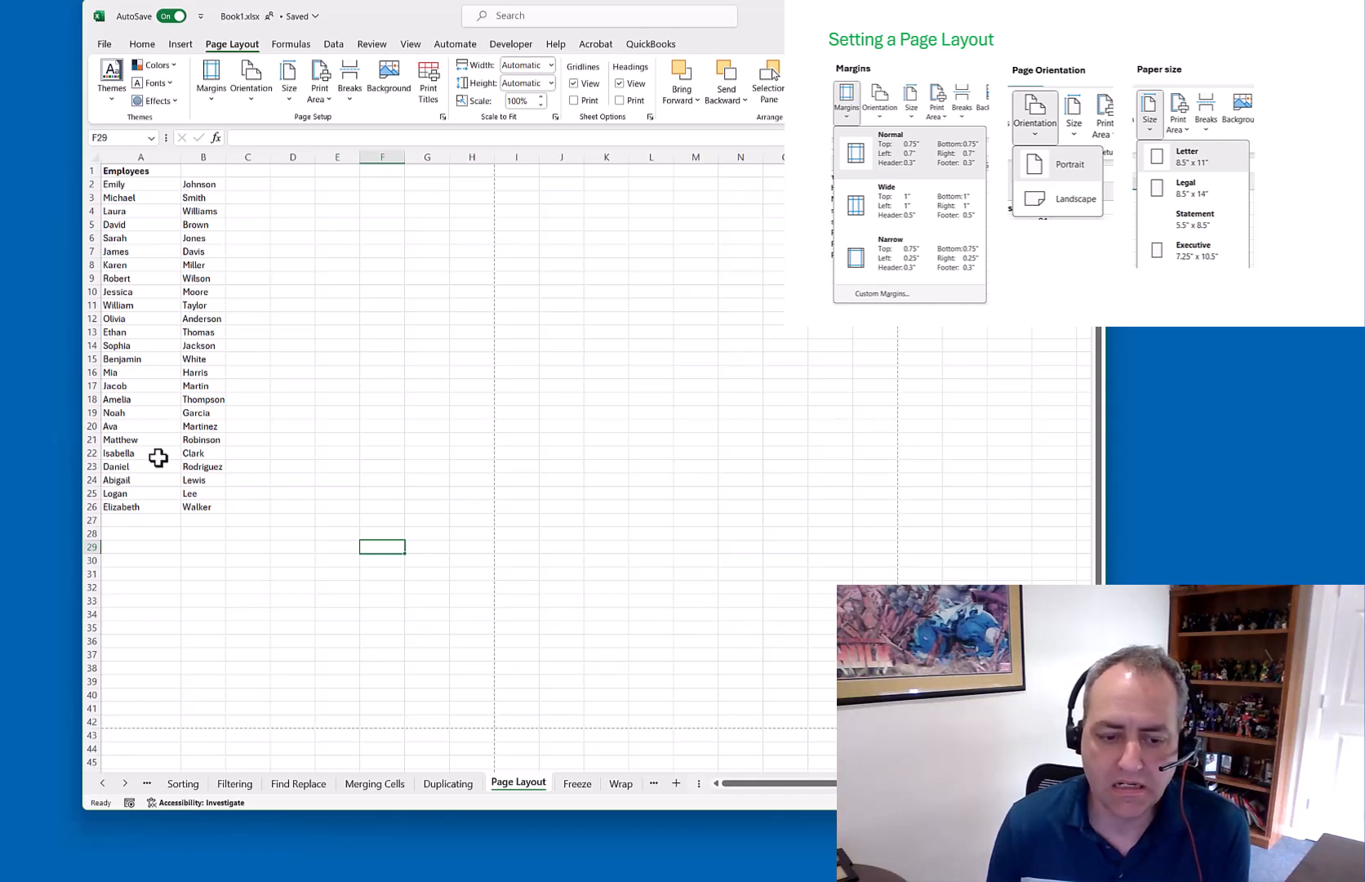
# Enter 'this is part of my page' in cell H4
pyautogui.click(478, 209)
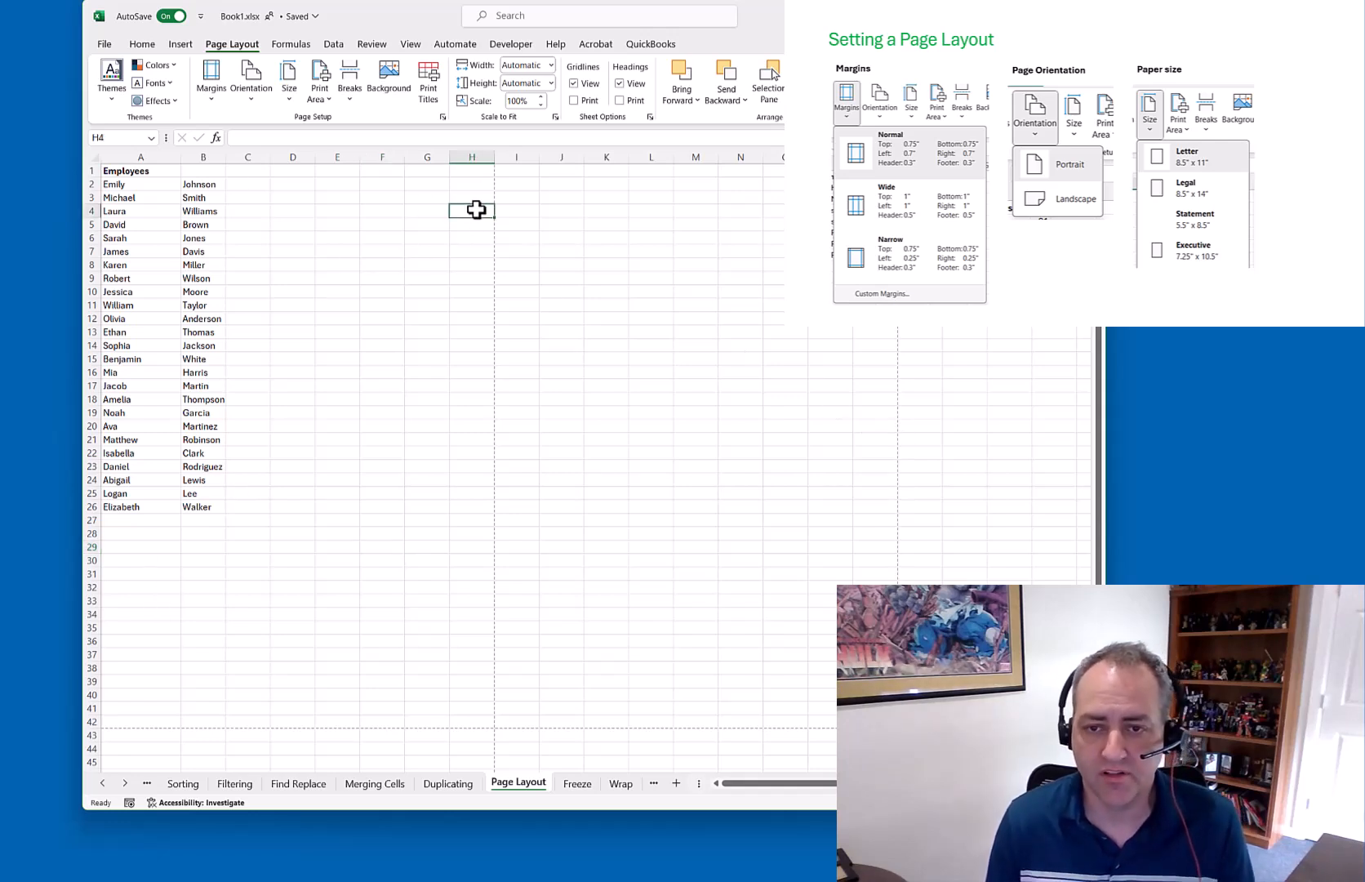
pyautogui.write('this is p')
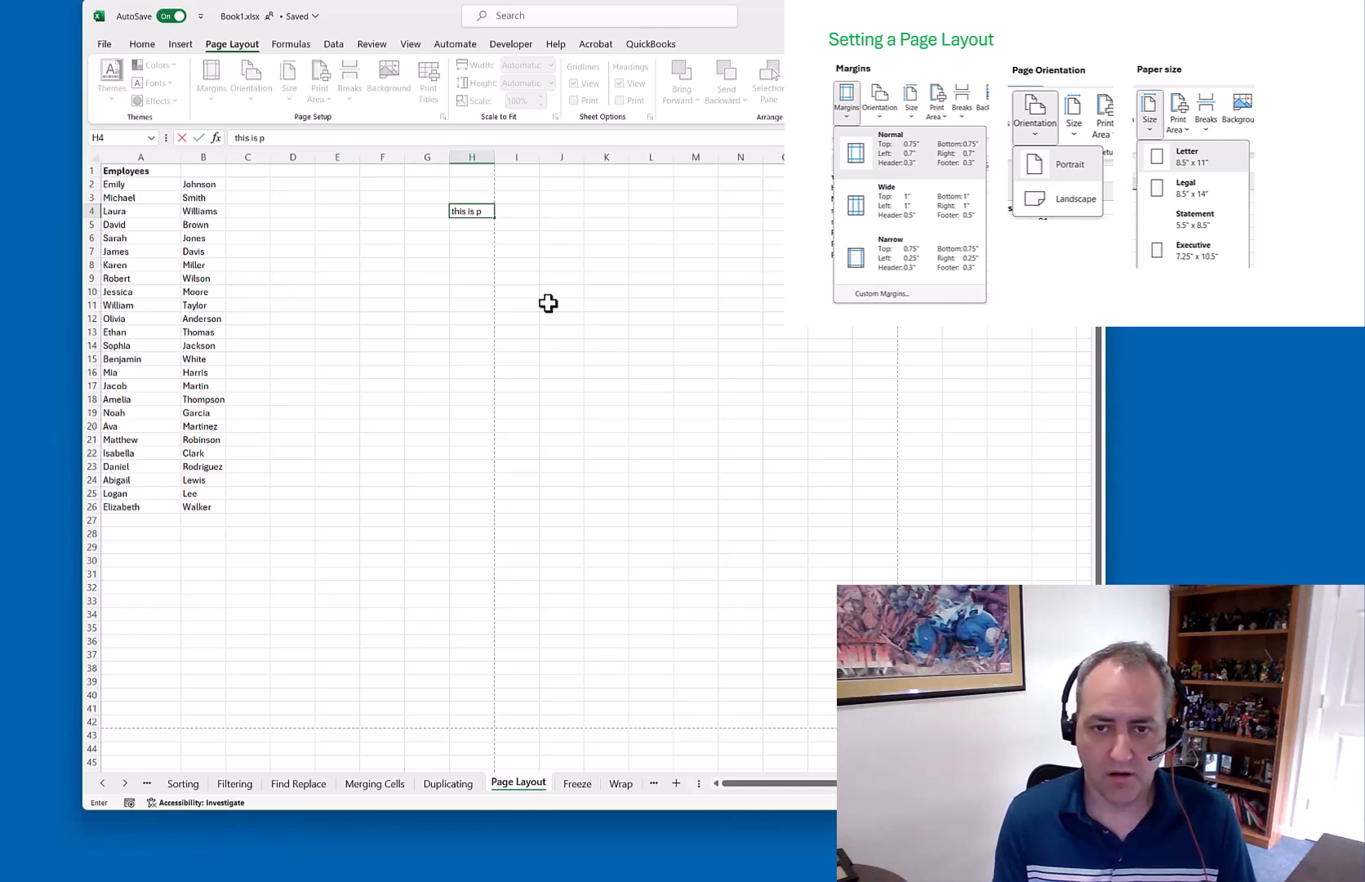
pyautogui.write('art of my page')
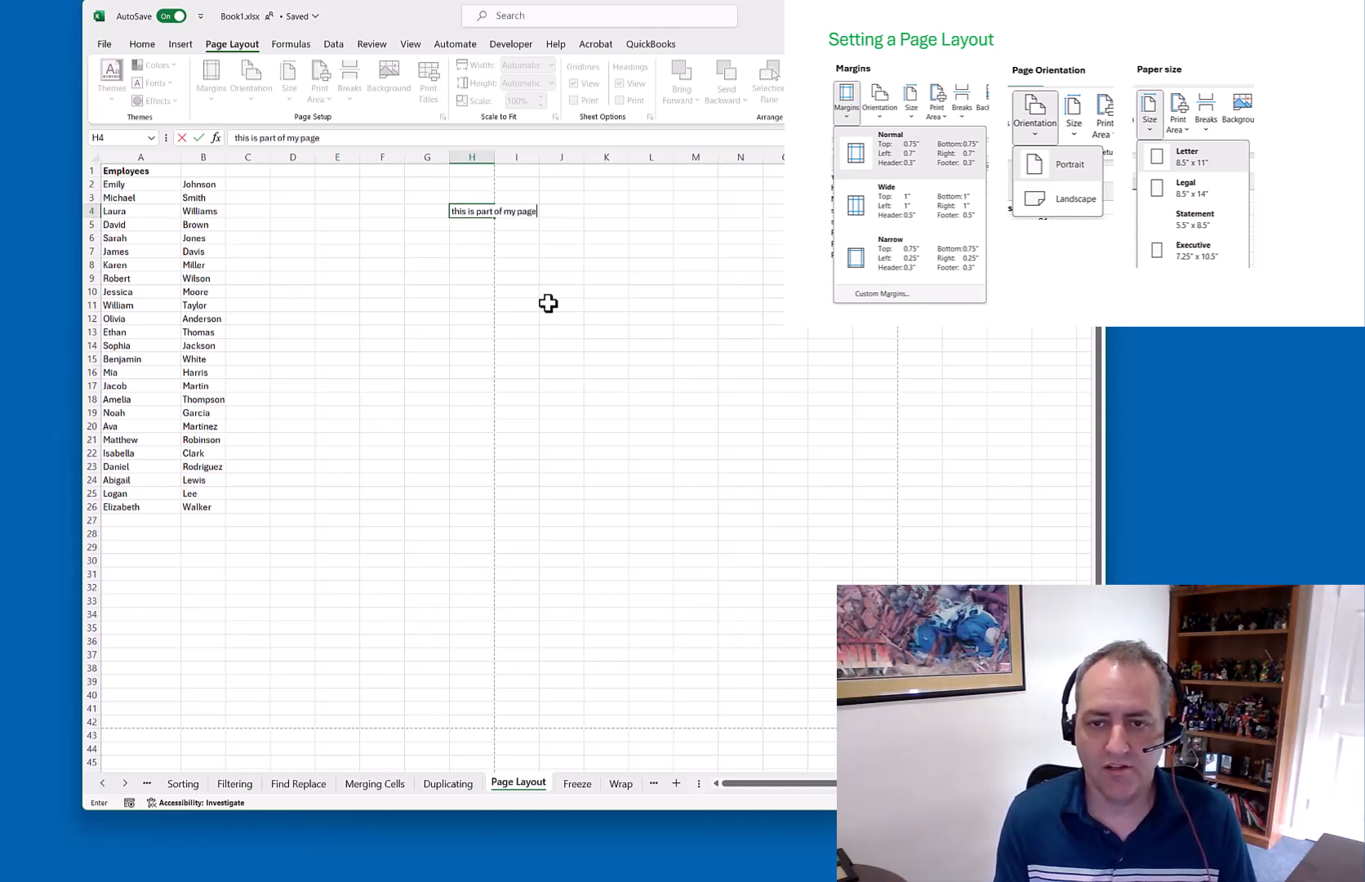
pyautogui.press('Return')
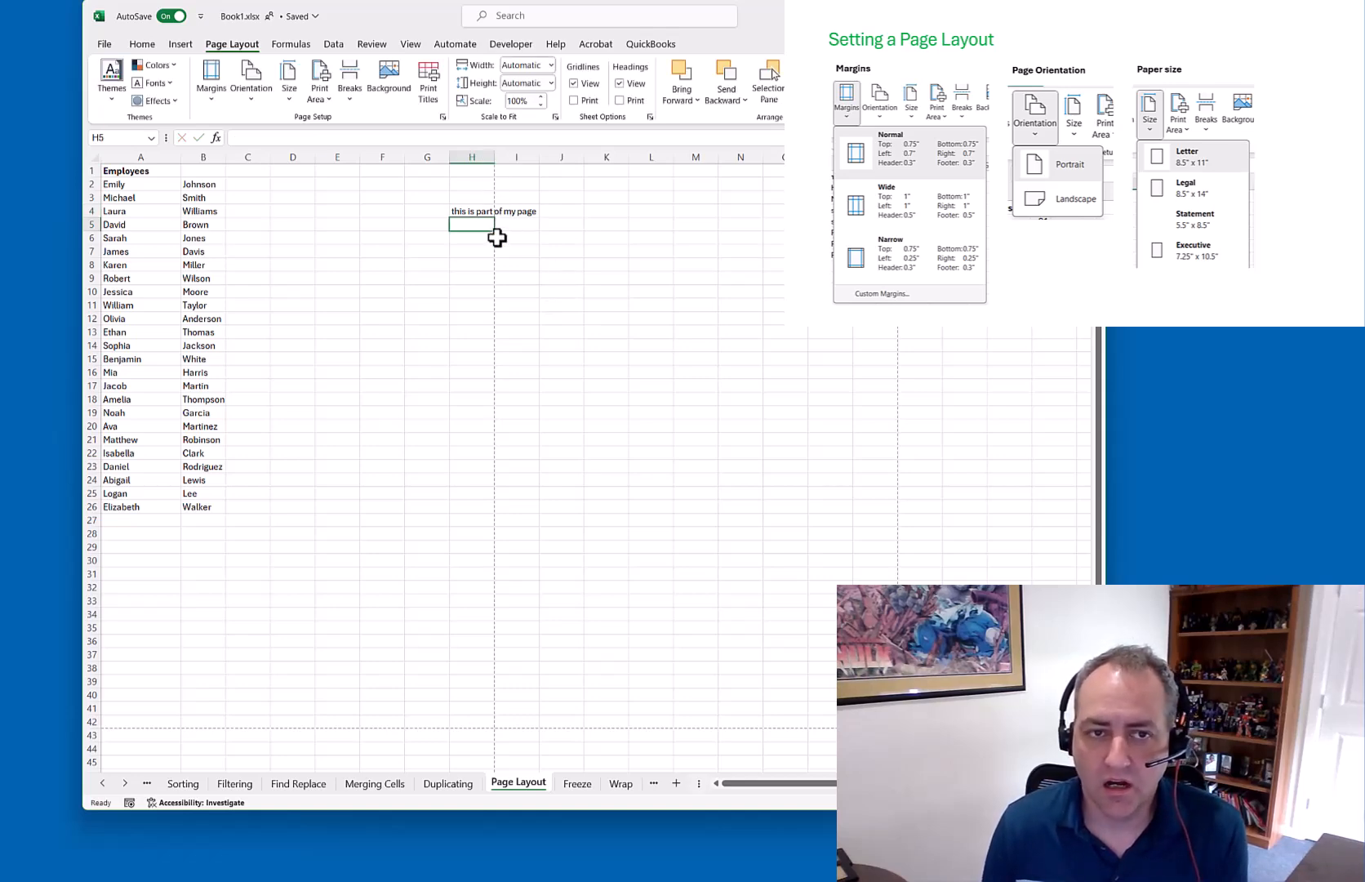
# Check both print preview pages showing the H4 note split, then return to the sheet
pyautogui.click(104, 45)
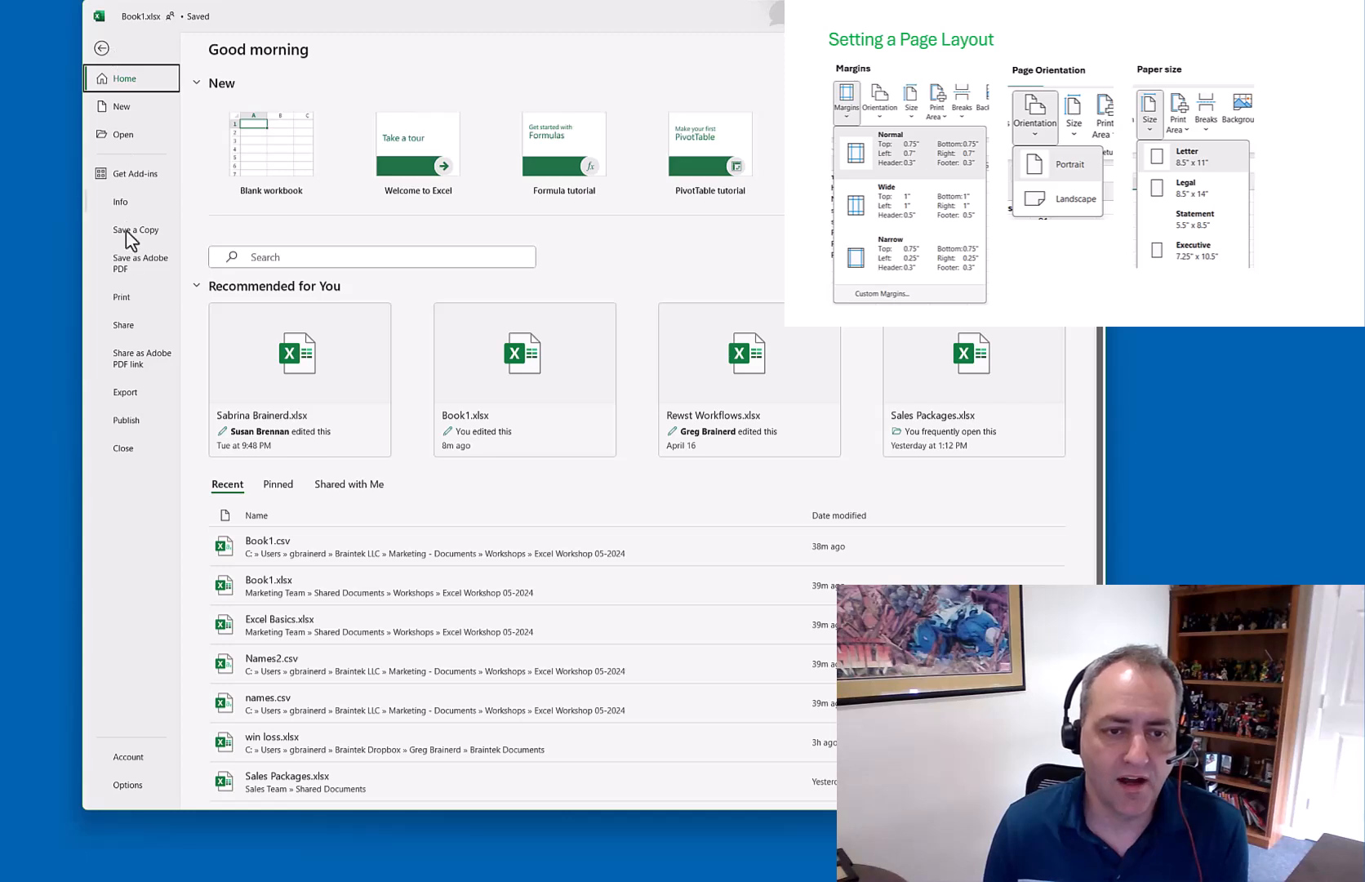
pyautogui.click(125, 297)
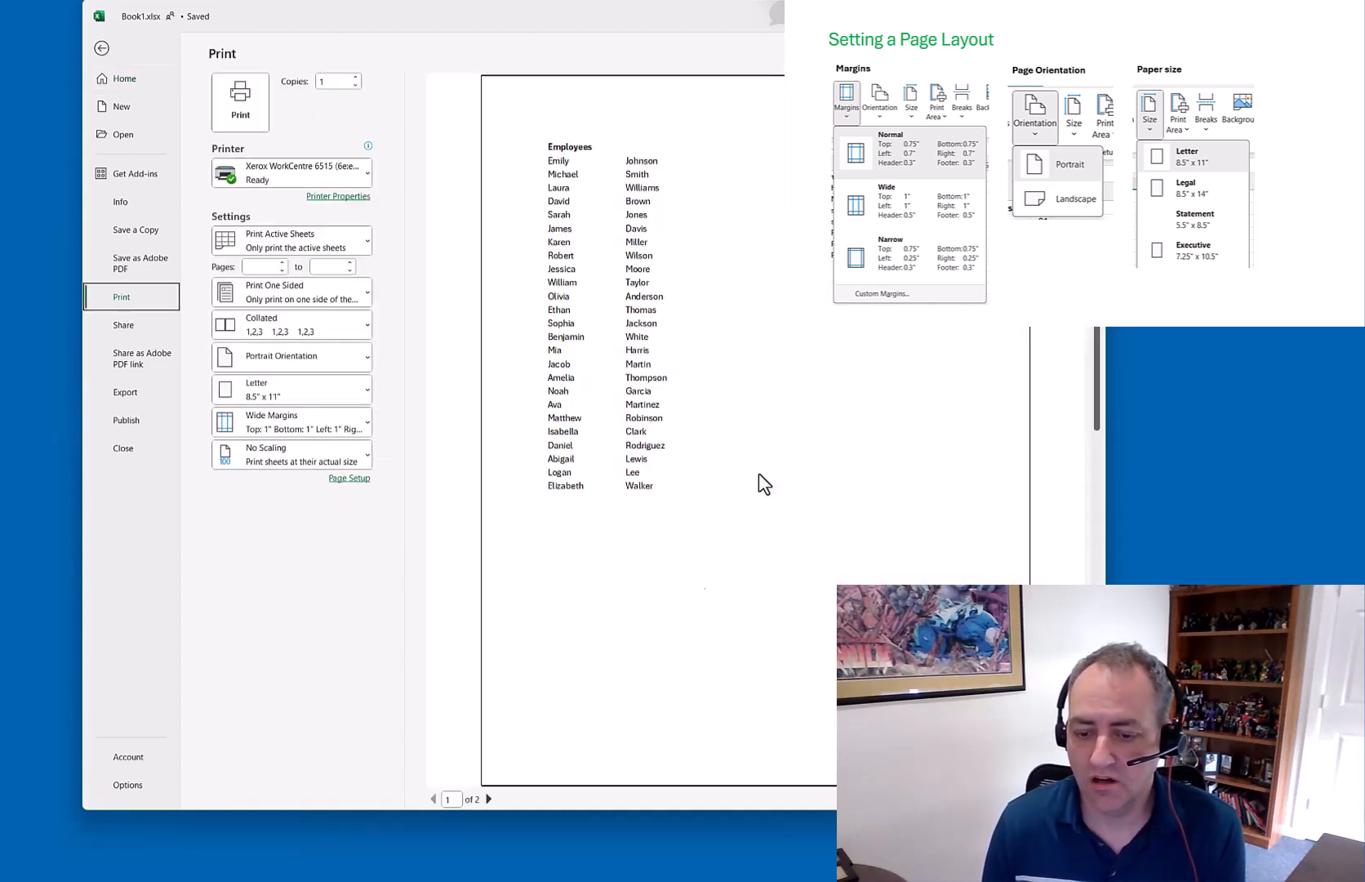
pyautogui.click(488, 800)
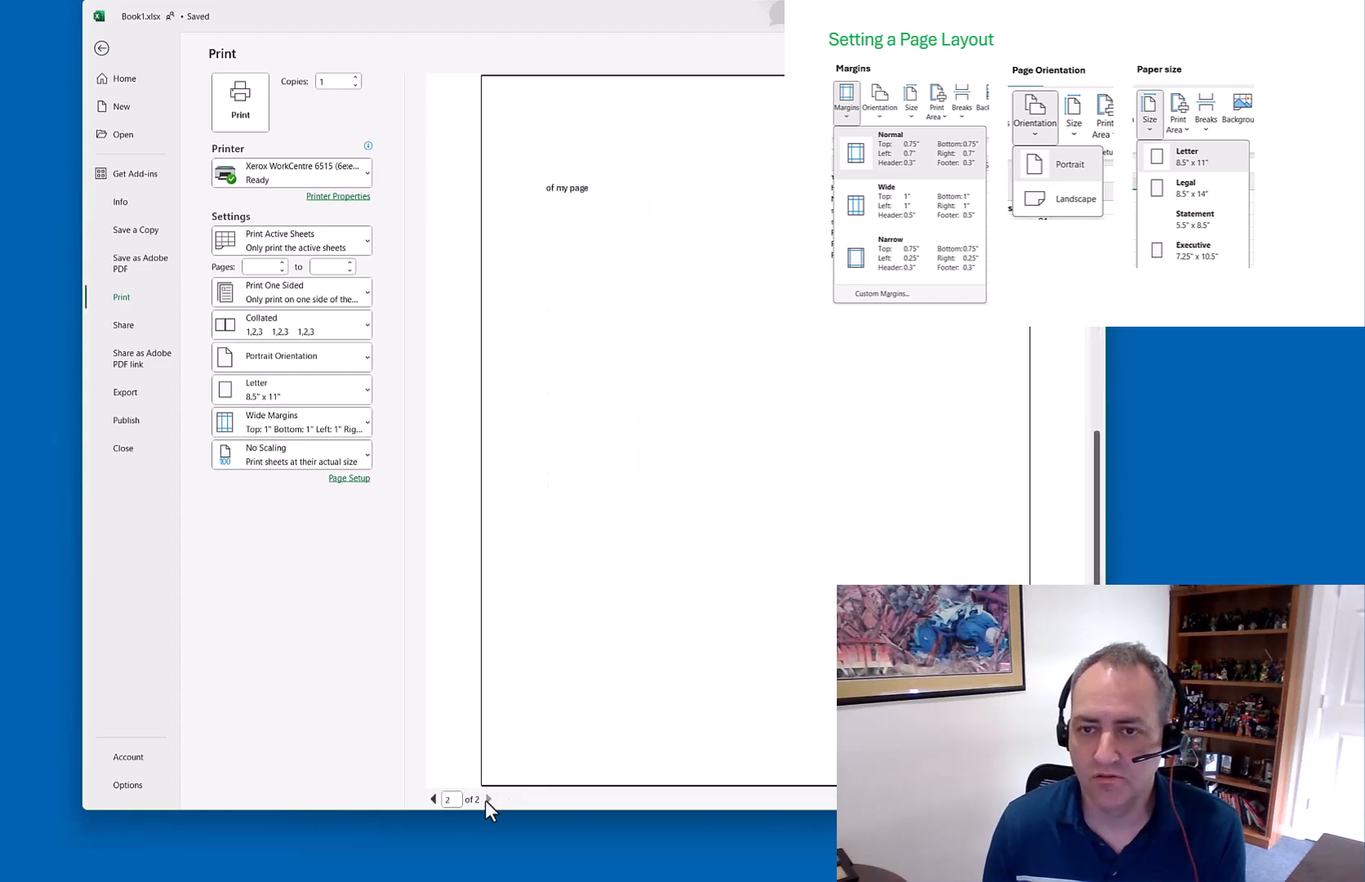
pyautogui.click(432, 799)
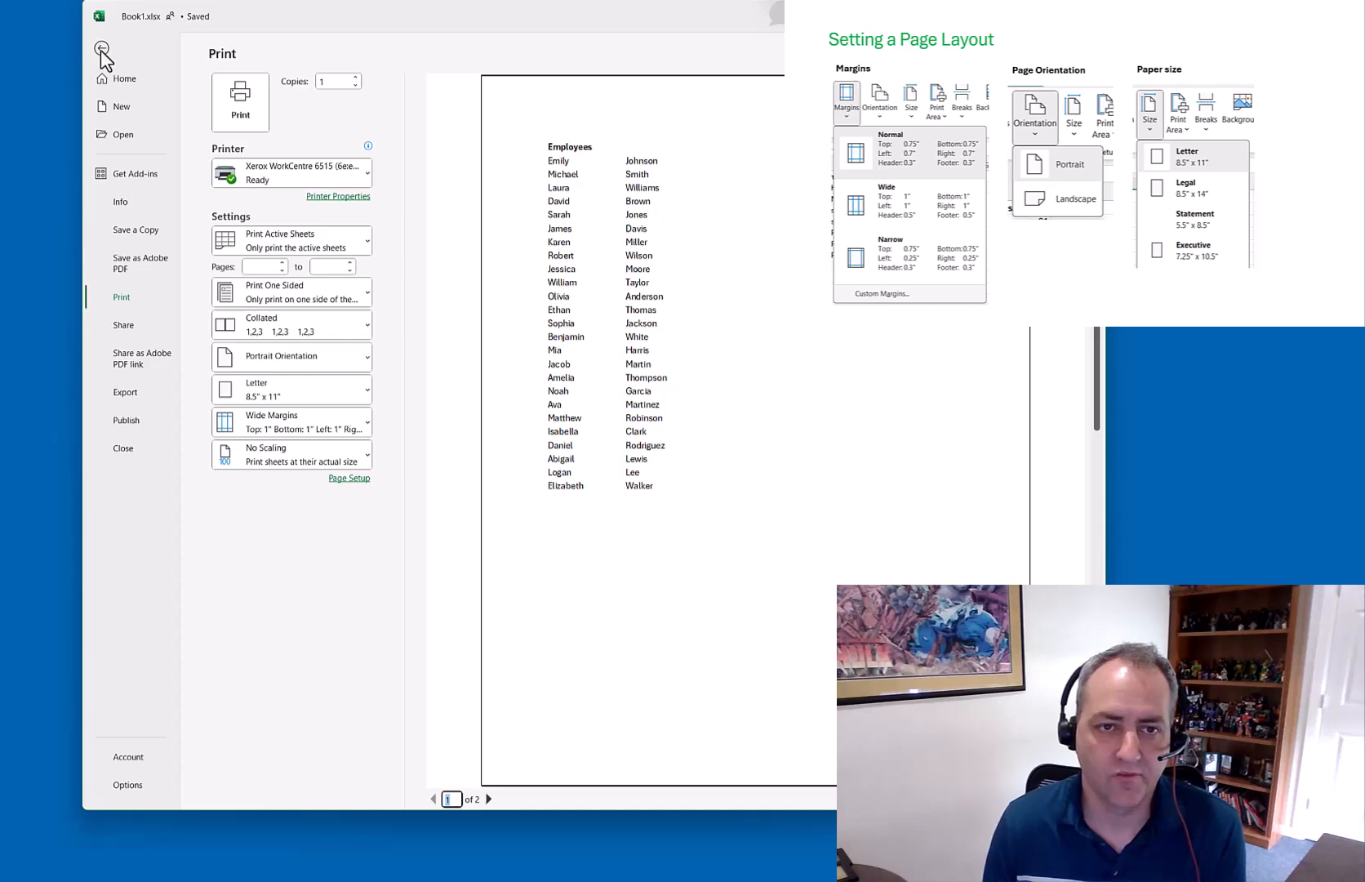
pyautogui.click(101, 49)
pyautogui.click(474, 211)
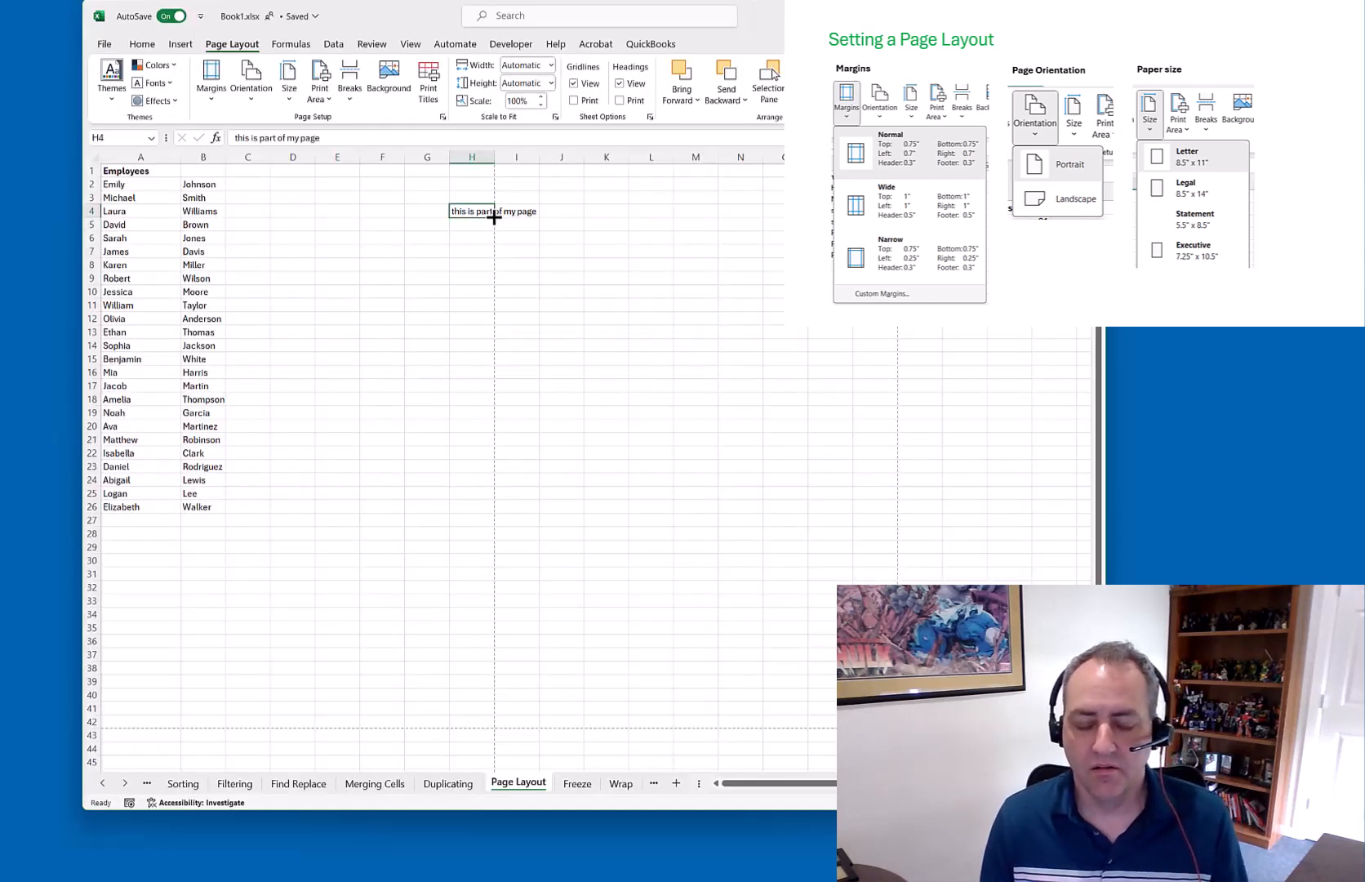
# Move the note from H4 to G4 and apply Normal margins
pyautogui.moveTo(484, 211); pyautogui.dragTo(438, 211)
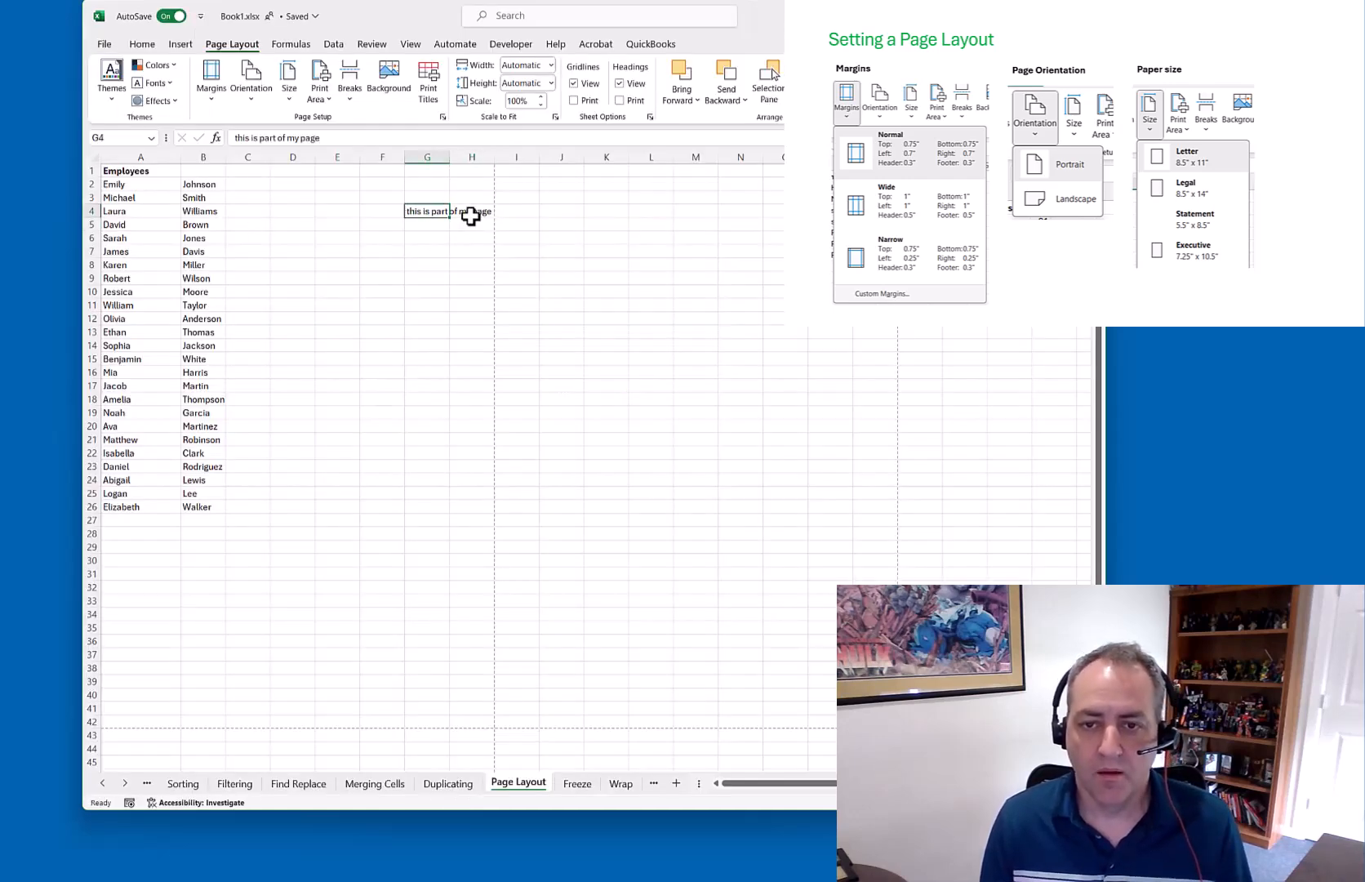
pyautogui.click(211, 82)
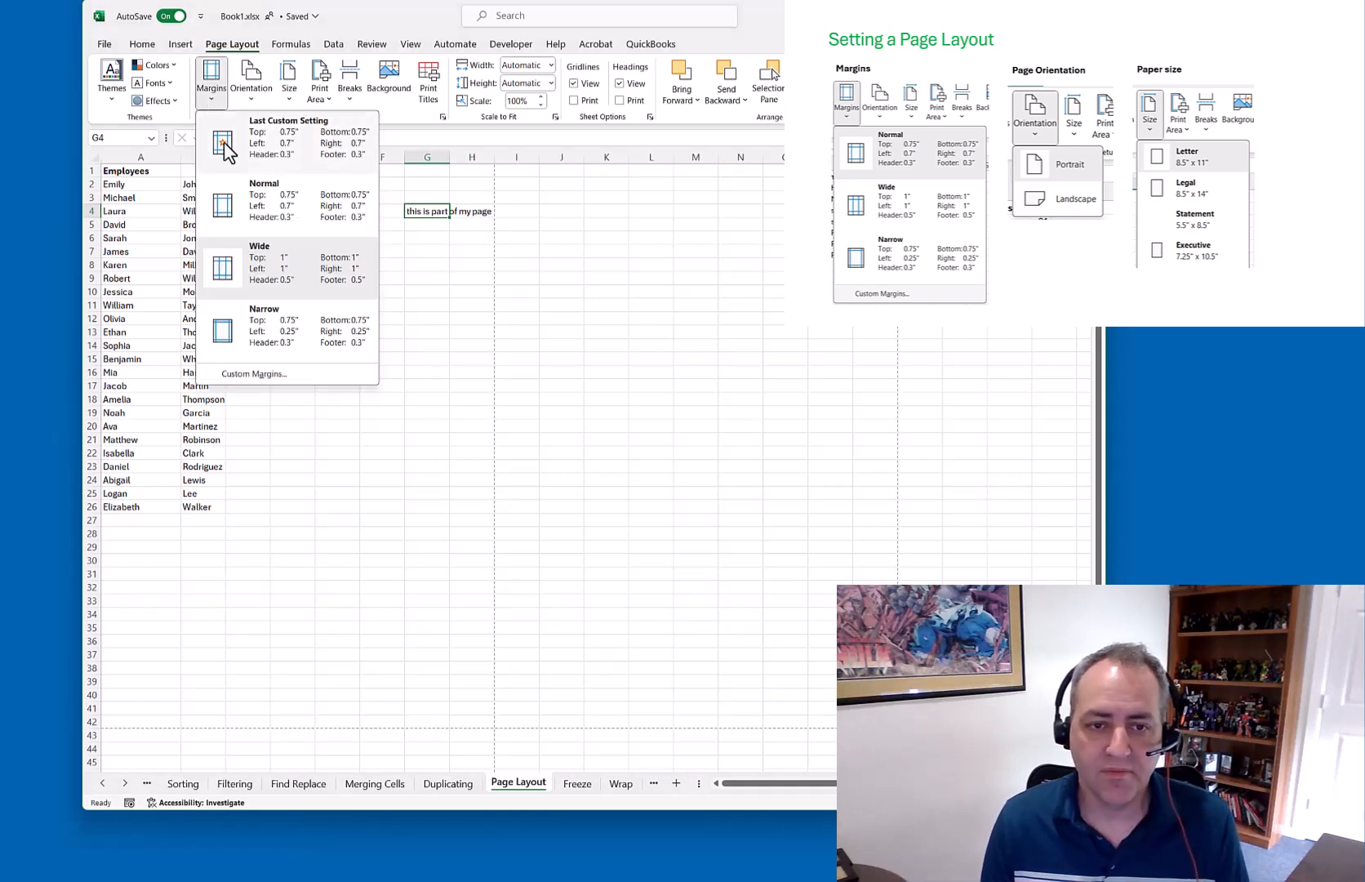
pyautogui.click(282, 211)
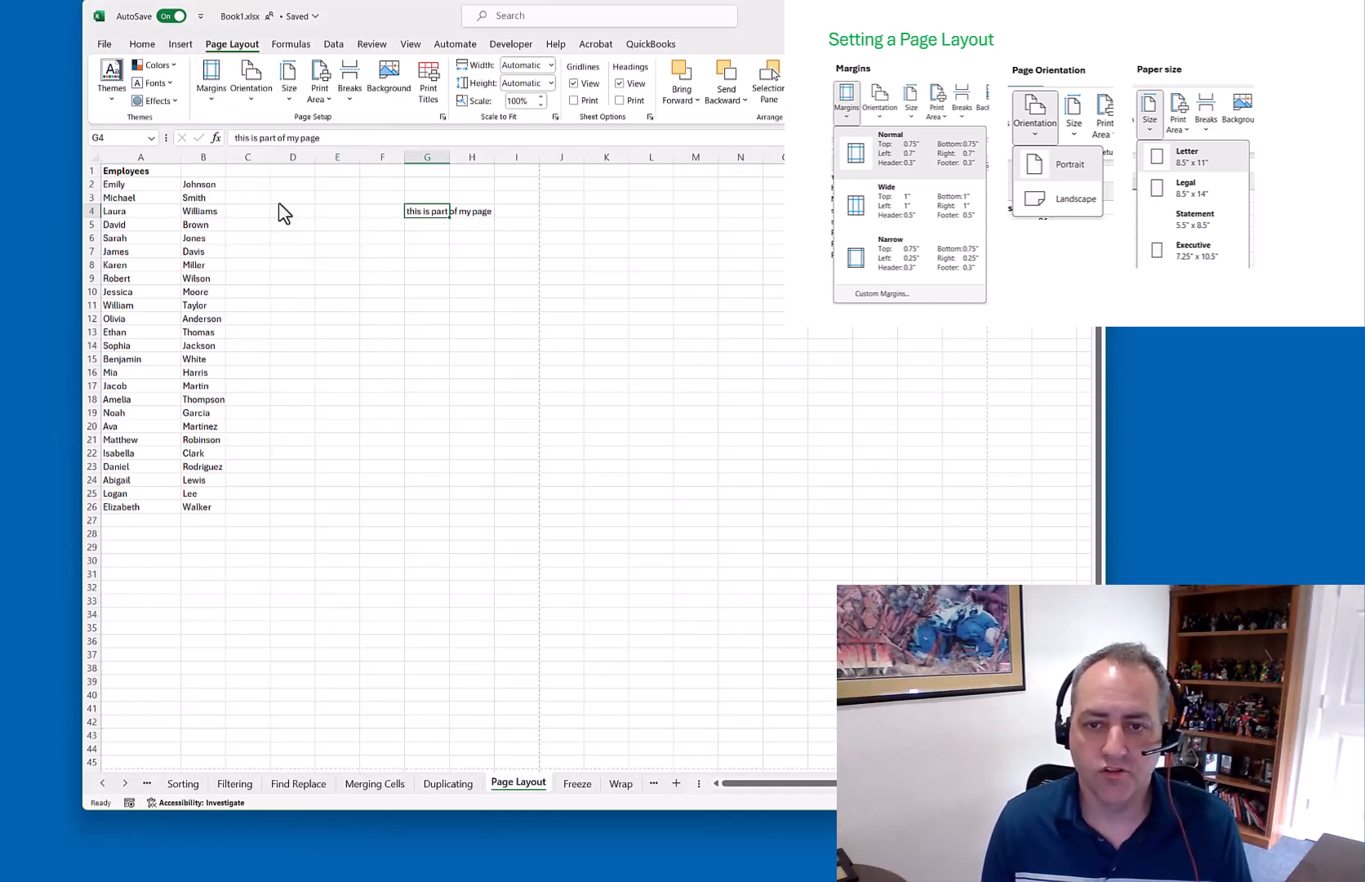
# Cut the note from G4 and paste it back into H4
pyautogui.click(470, 211)
pyautogui.moveTo(495, 211); pyautogui.dragTo(505, 214)
pyautogui.click(482, 215)
pyautogui.click(424, 212)
pyautogui.hotkey('ctrl', 'x')
pyautogui.click(479, 212)
pyautogui.hotkey('ctrl', 'v')
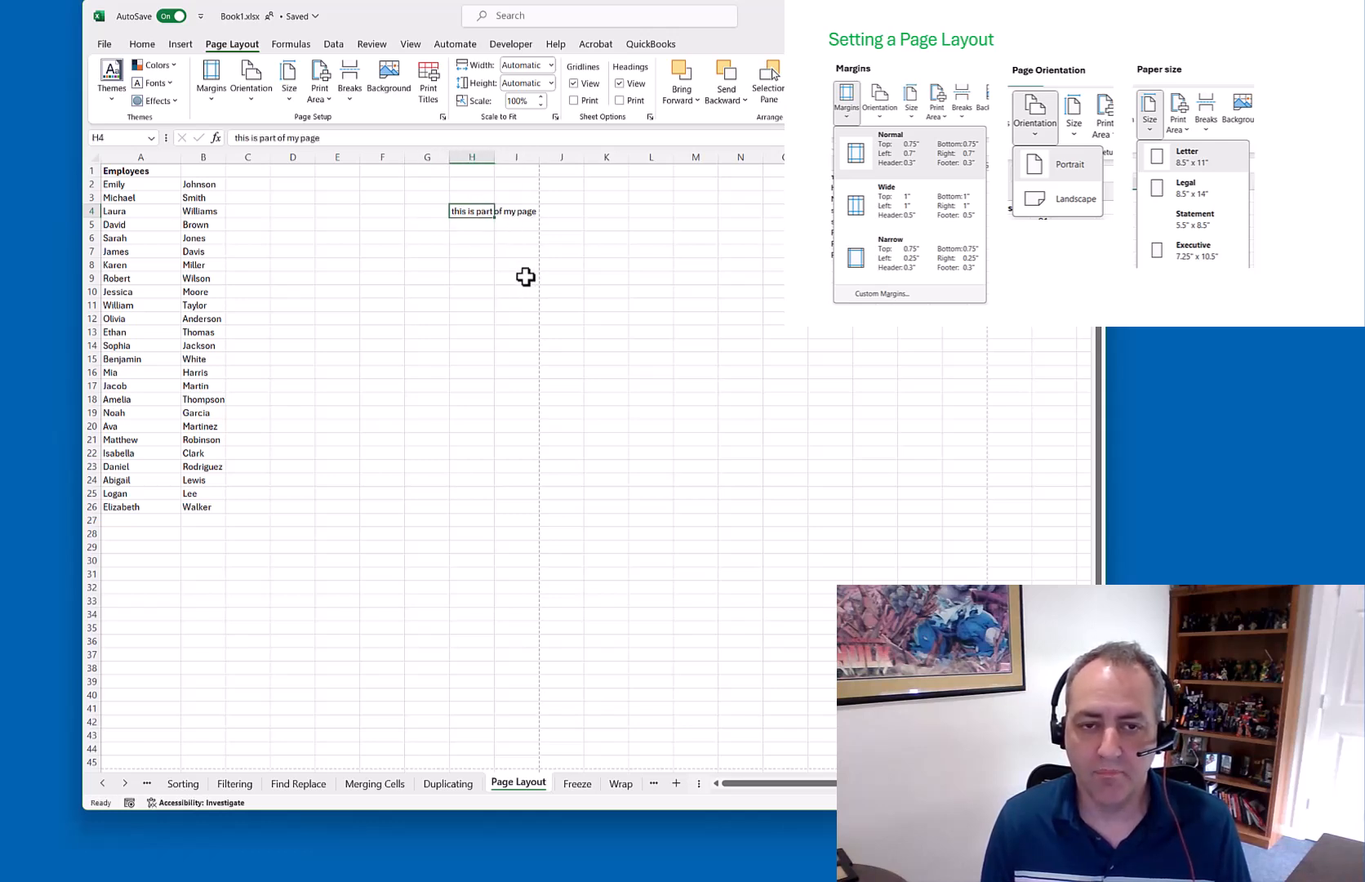
# Try the Narrow, then Normal, then Wide margin presets to watch the page break shift
pyautogui.click(212, 82)
pyautogui.click(282, 334)
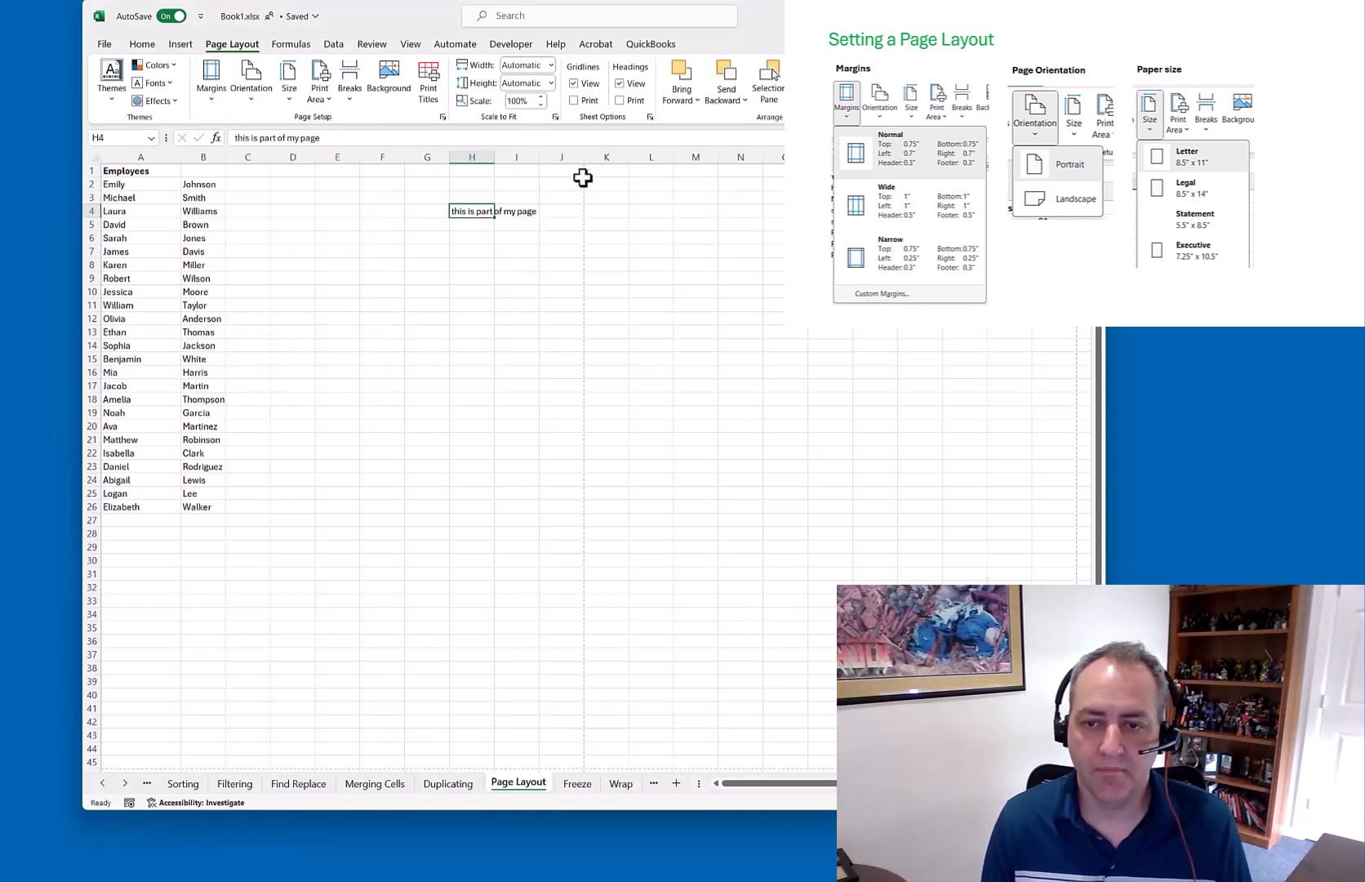
pyautogui.click(210, 83)
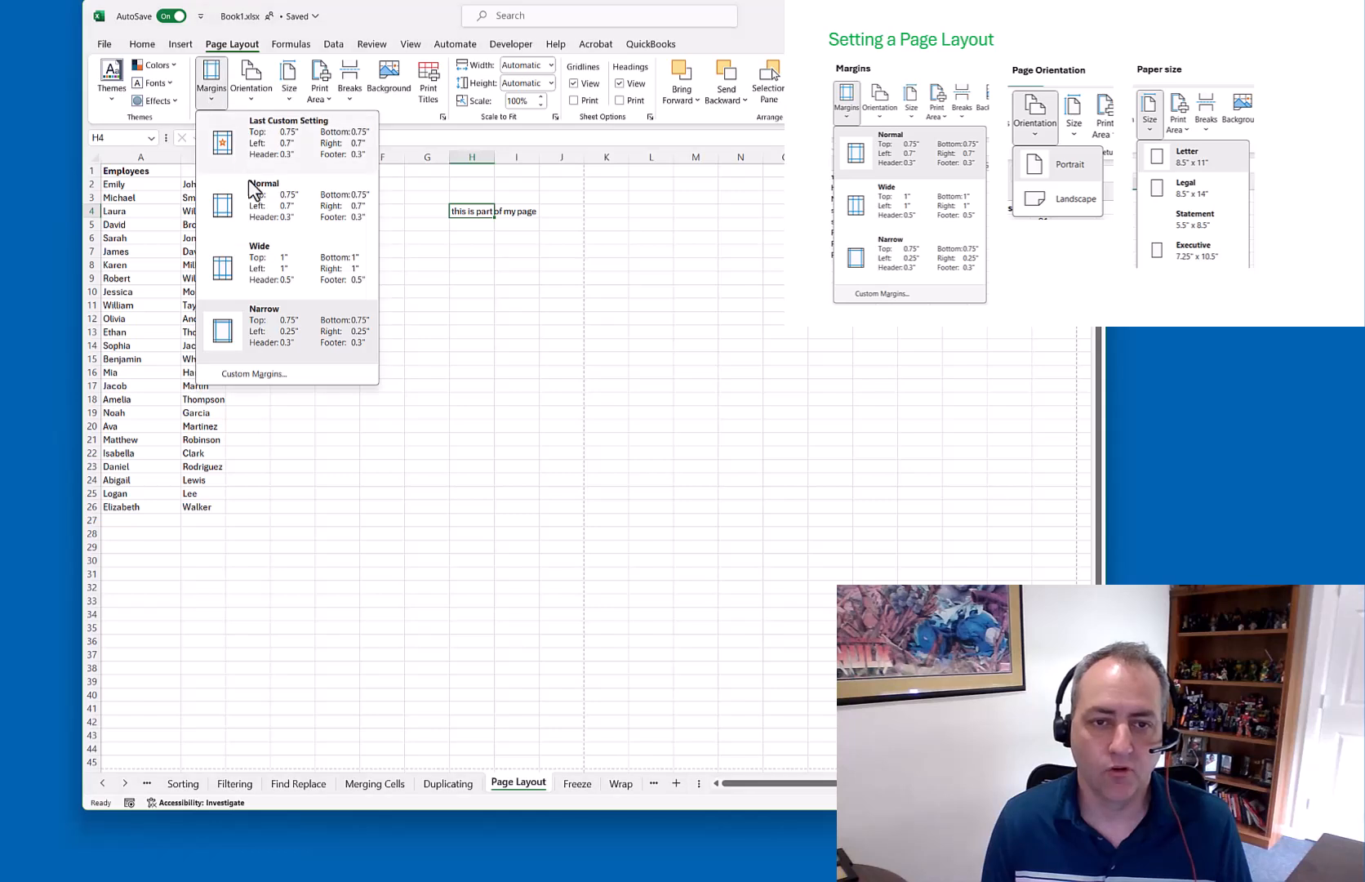
pyautogui.click(265, 214)
pyautogui.click(204, 85)
pyautogui.click(255, 271)
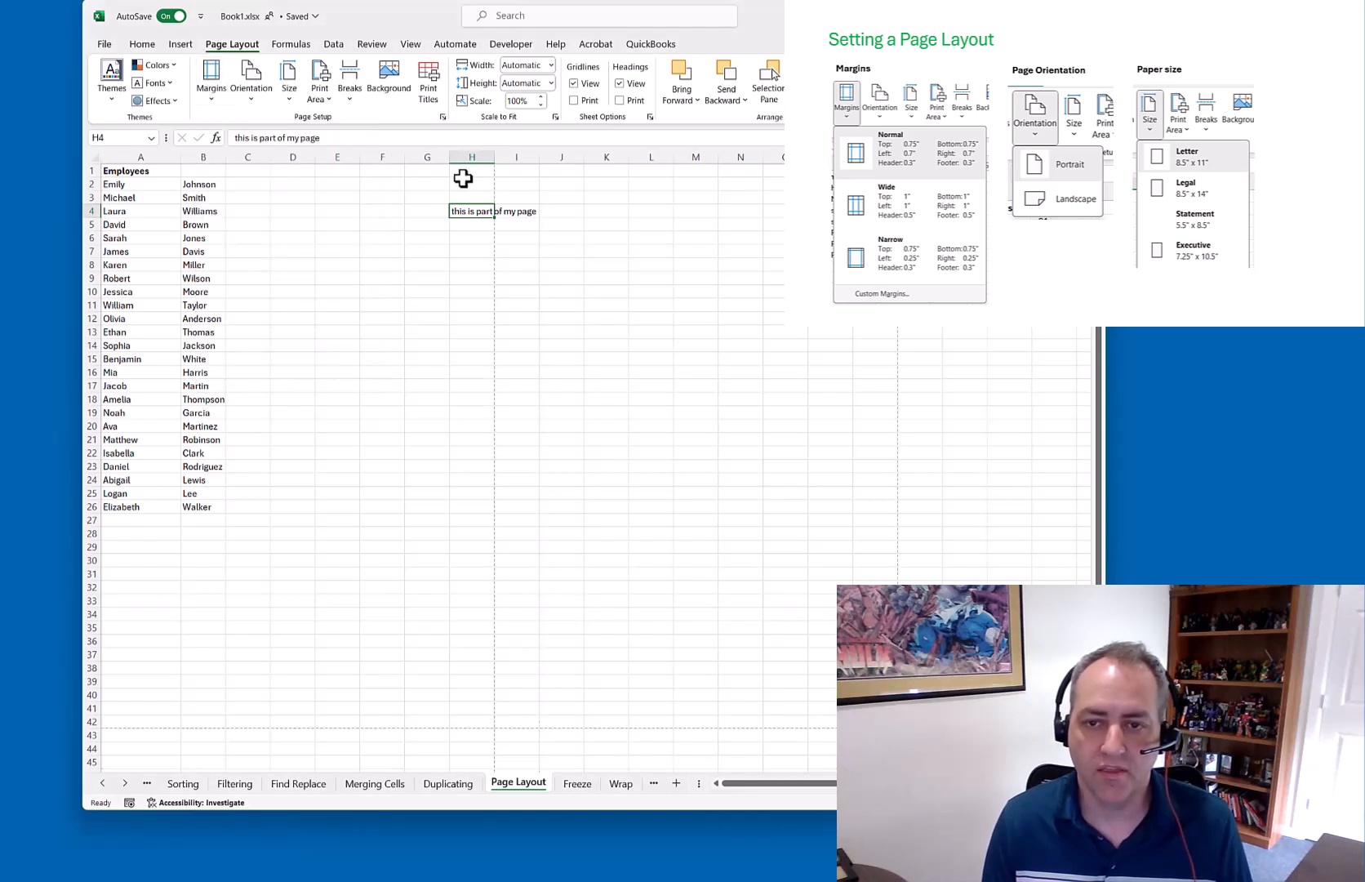
pyautogui.click(208, 92)
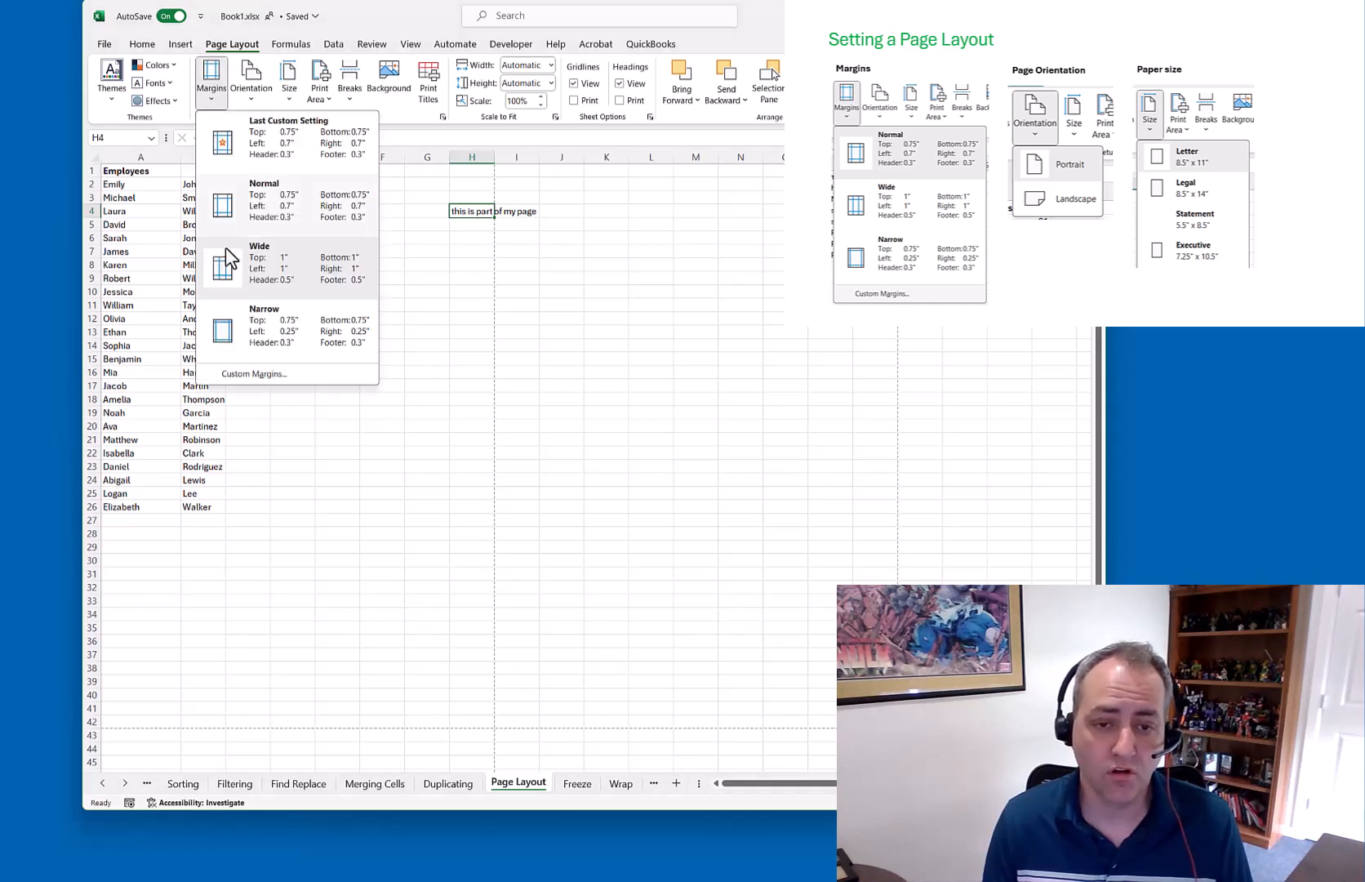
# Apply Custom Margins with Left 0.4 and Right 0.6
pyautogui.click(271, 379)
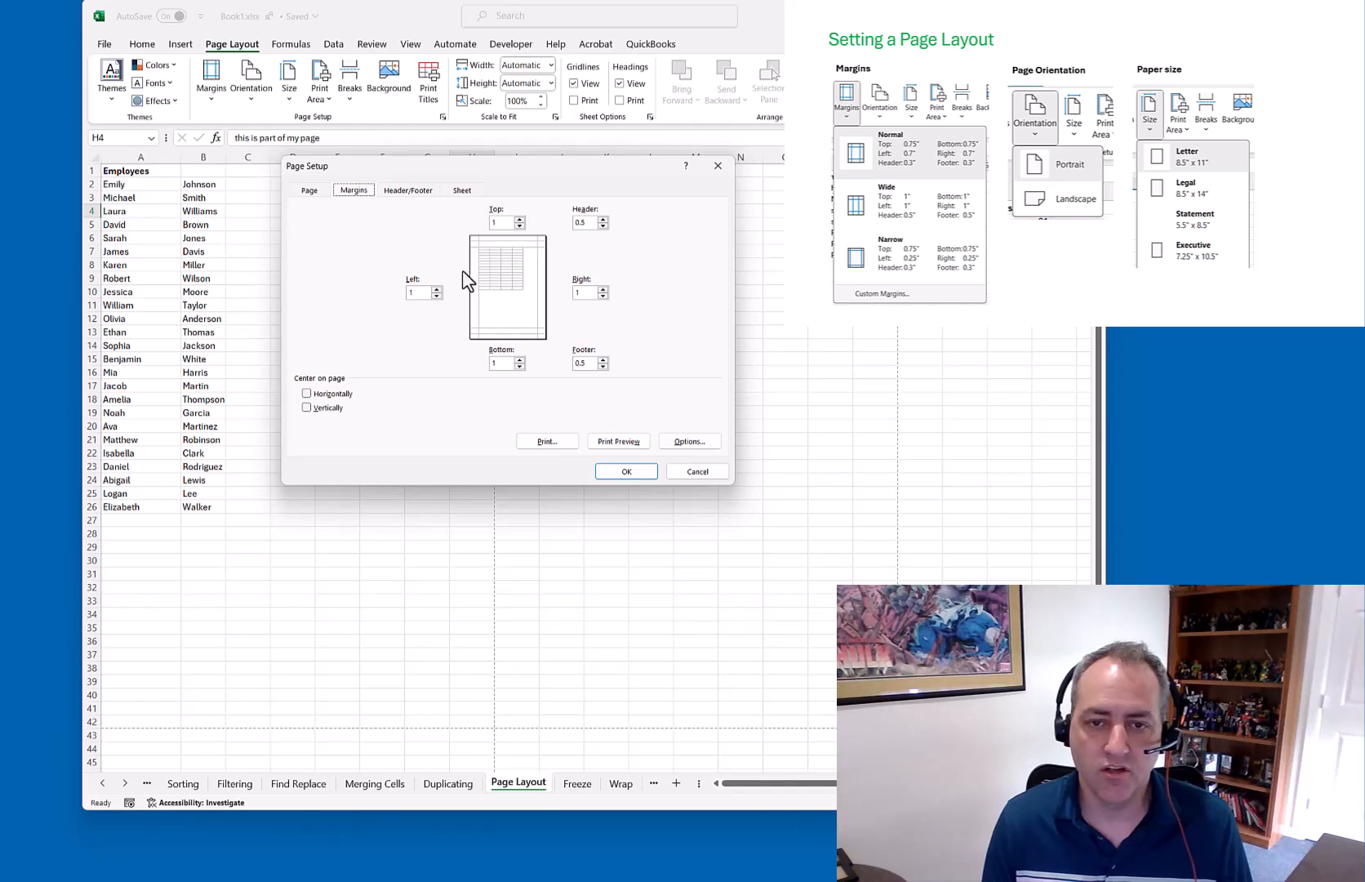
pyautogui.doubleClick(426, 292)
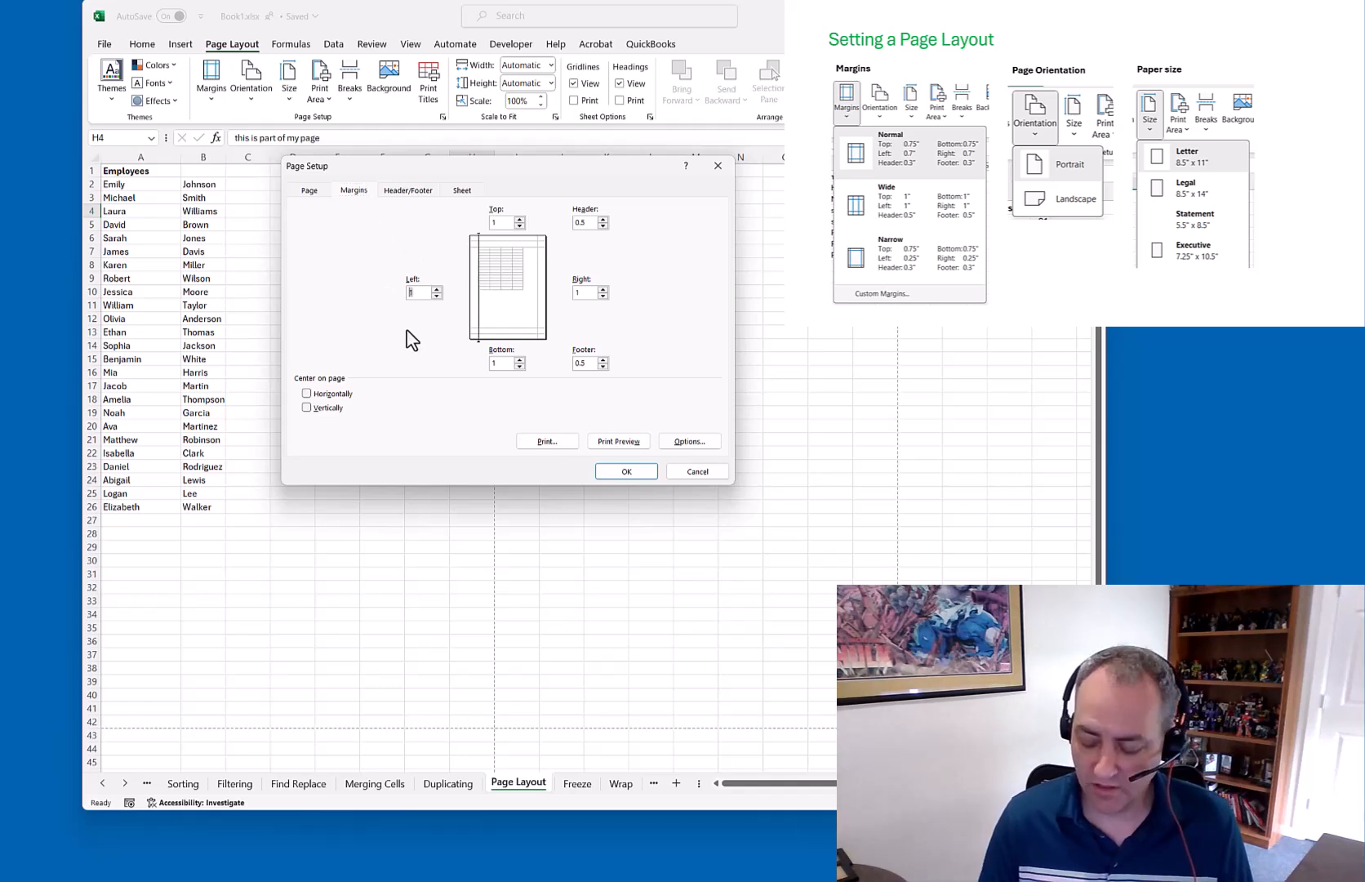
pyautogui.press('Tab')
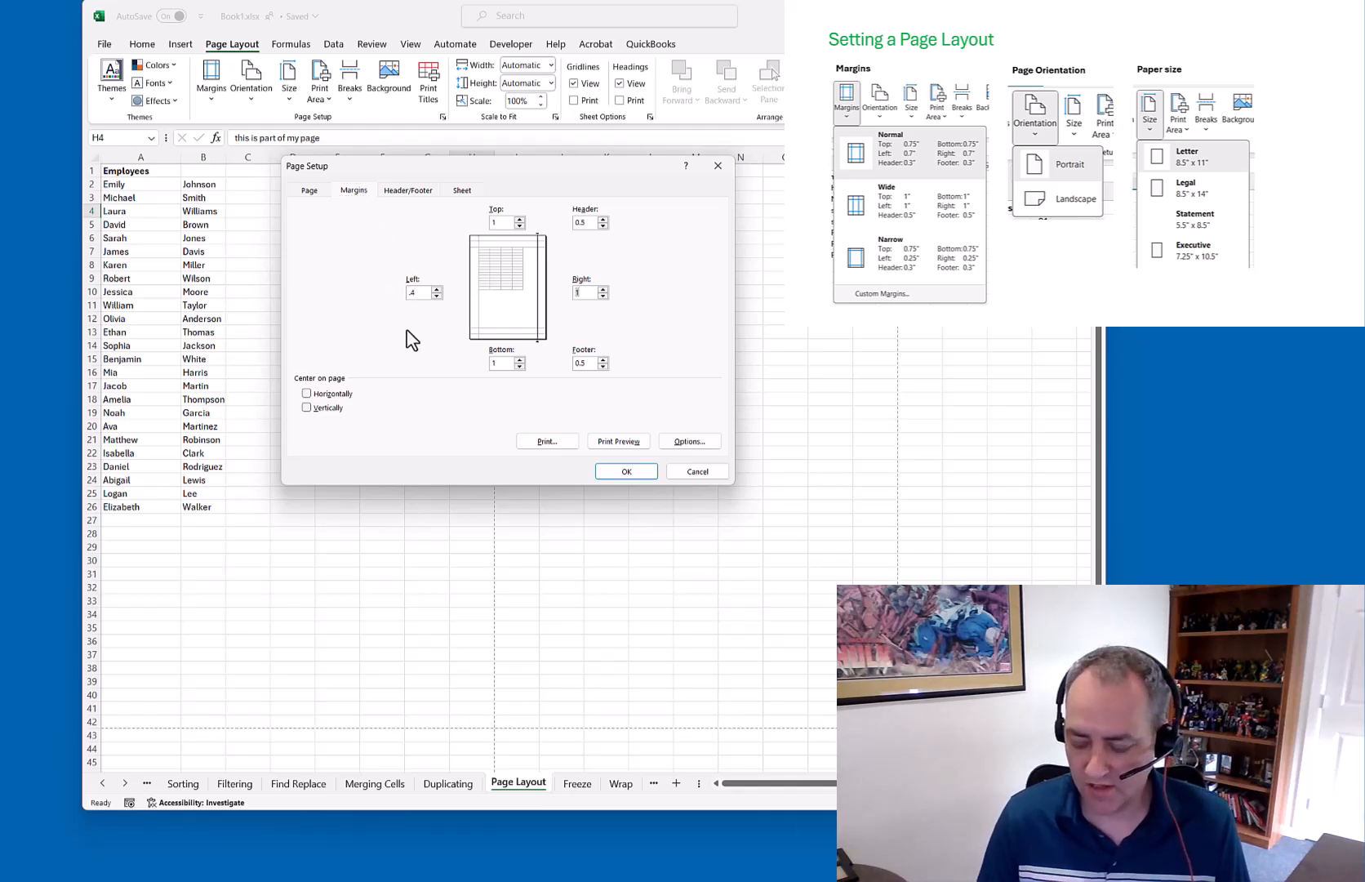
pyautogui.write('.6')
pyautogui.press('Tab')
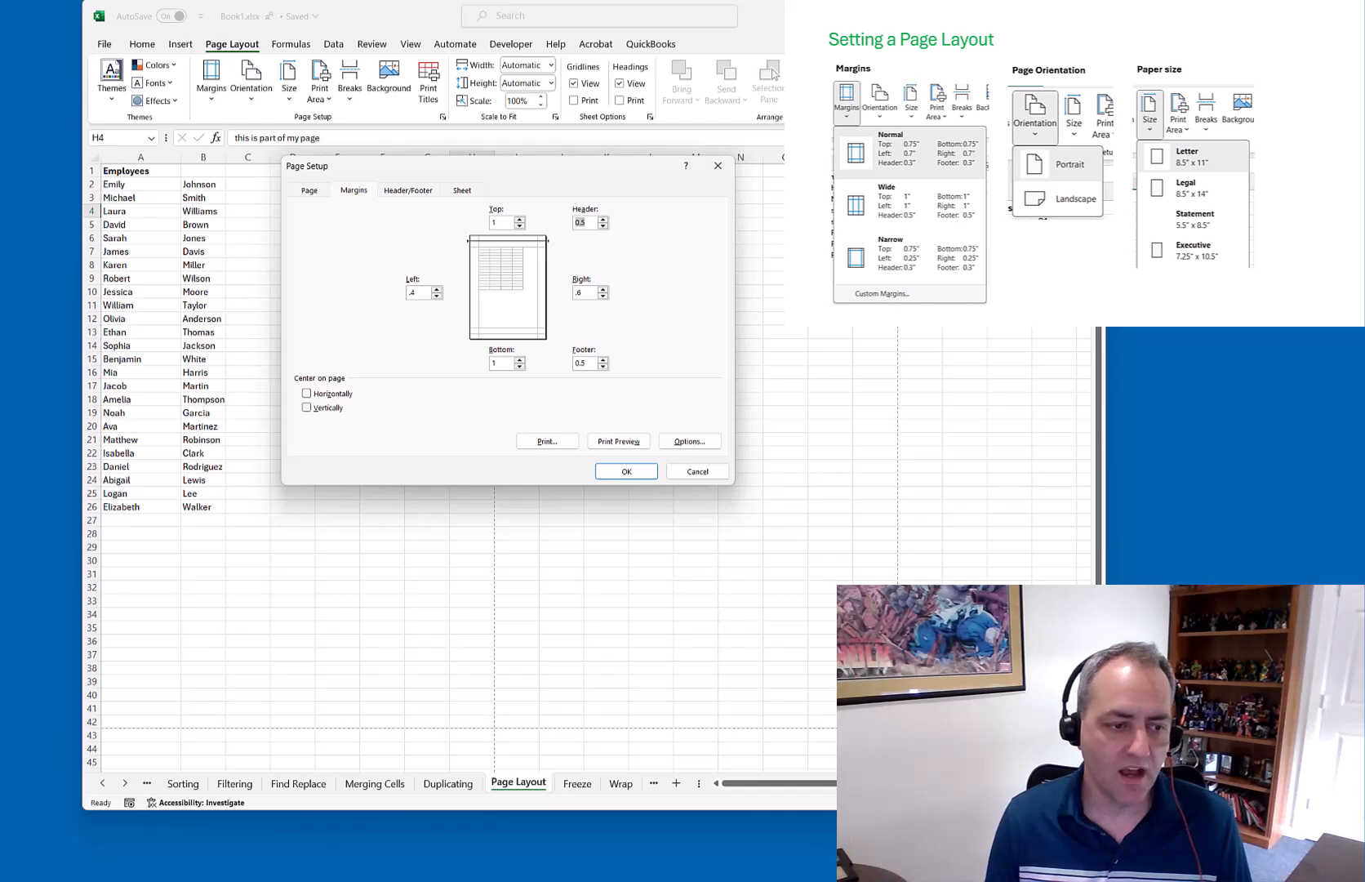
pyautogui.click(699, 473)
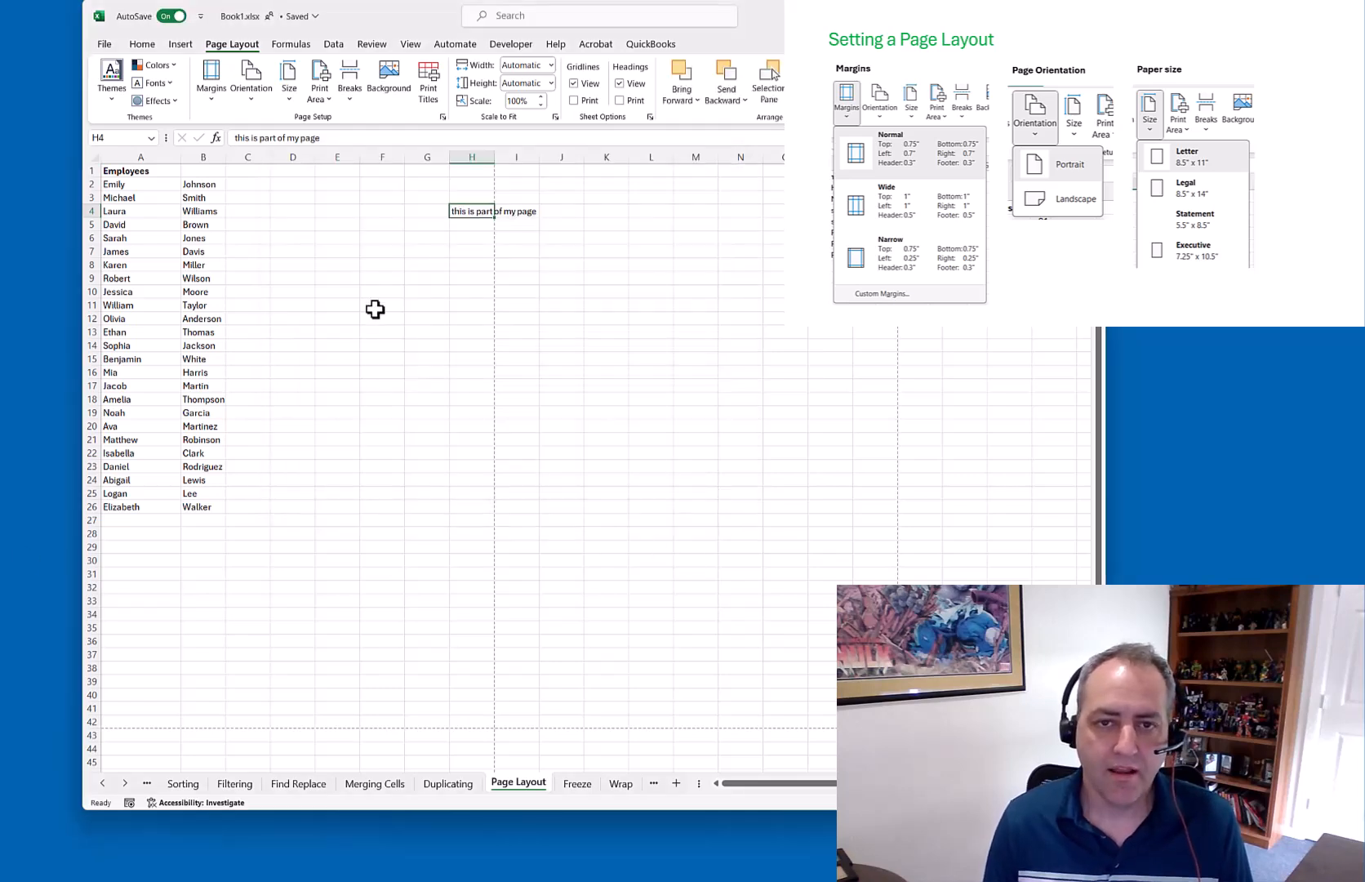
# Switch the page orientation to Landscape
pyautogui.click(254, 98)
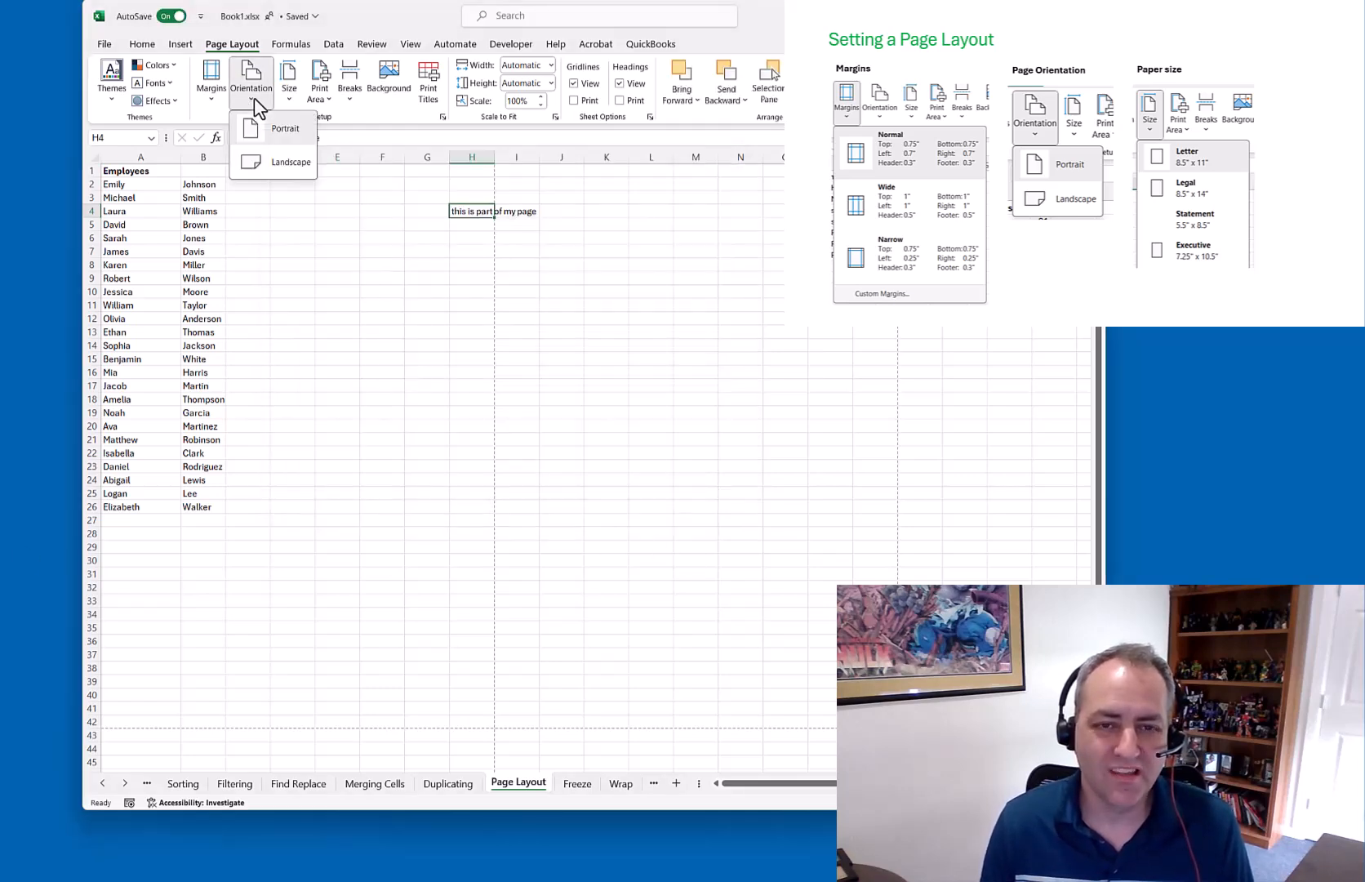
pyautogui.click(273, 223)
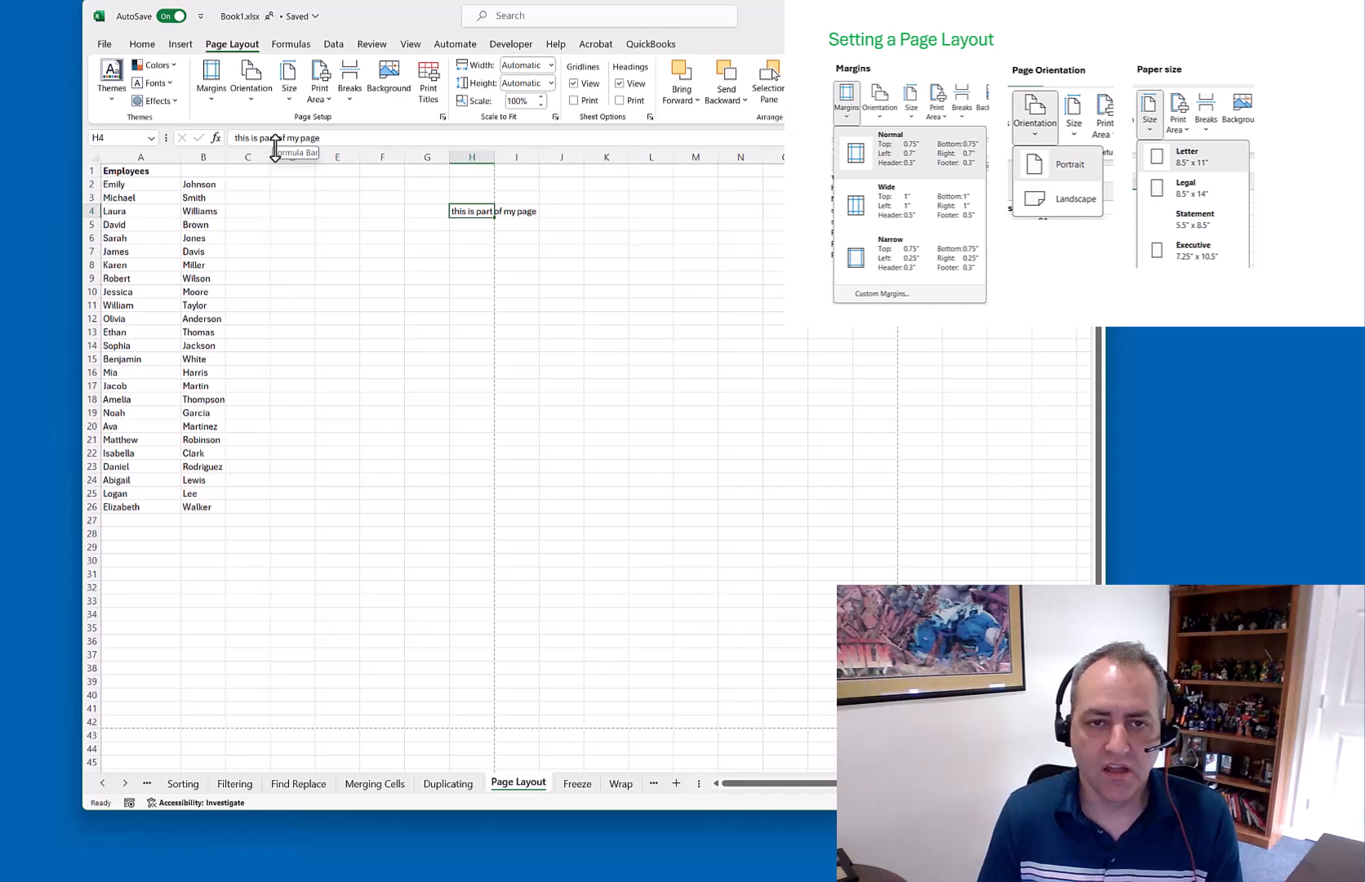
pyautogui.click(258, 94)
pyautogui.click(282, 168)
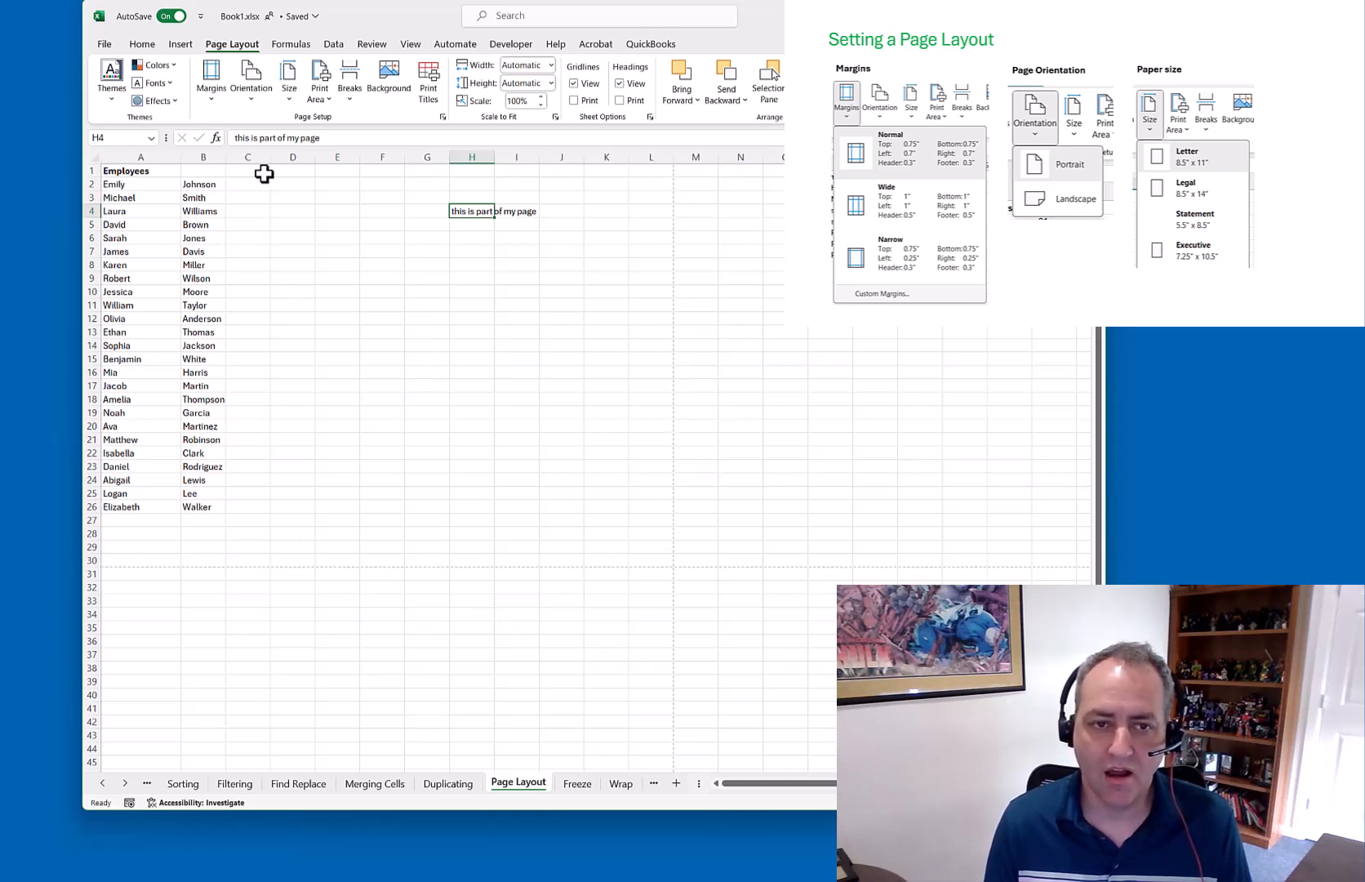
# Drag the note from cell H4 over to L4
pyautogui.click(386, 171)
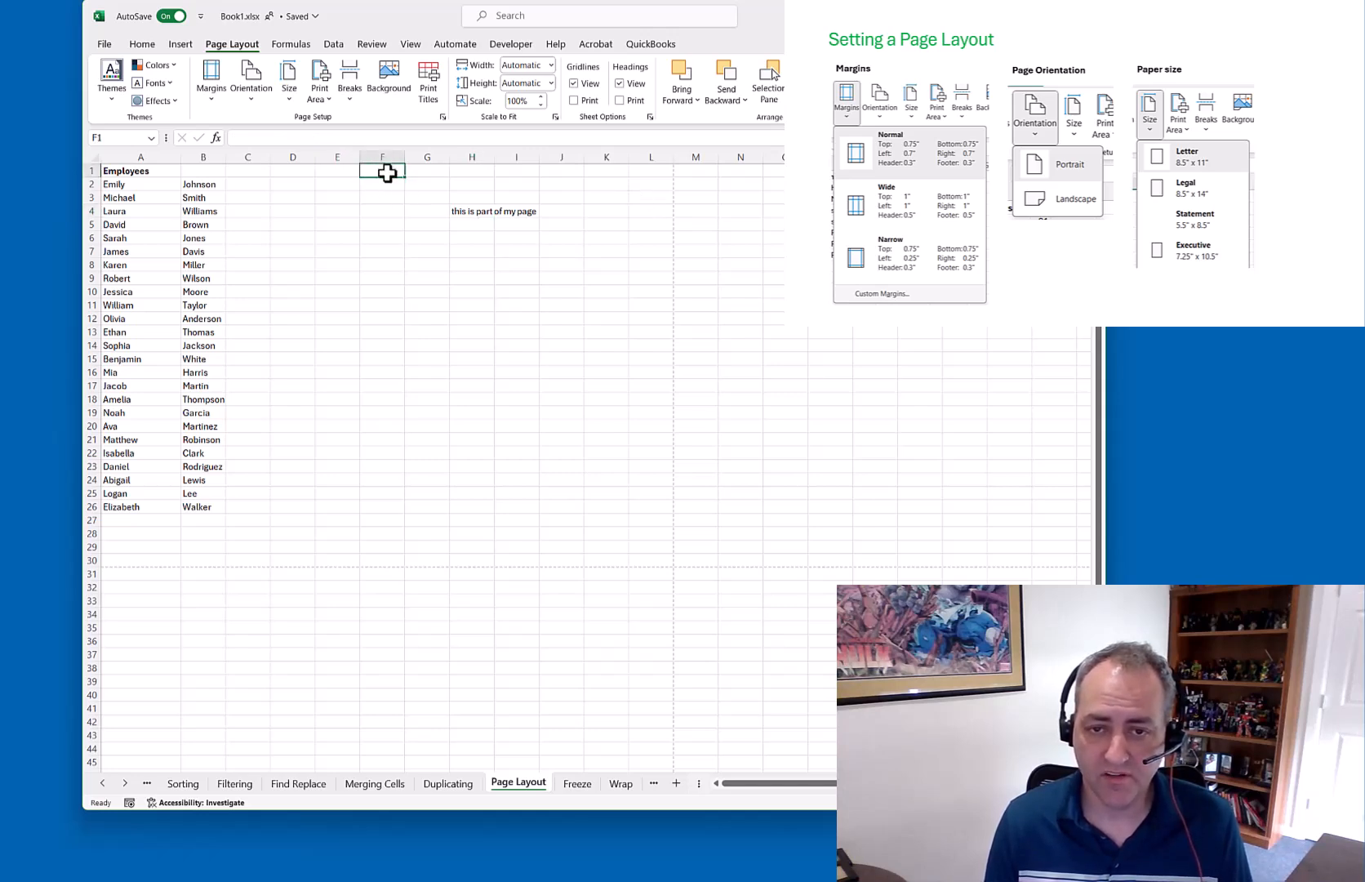
pyautogui.click(475, 211)
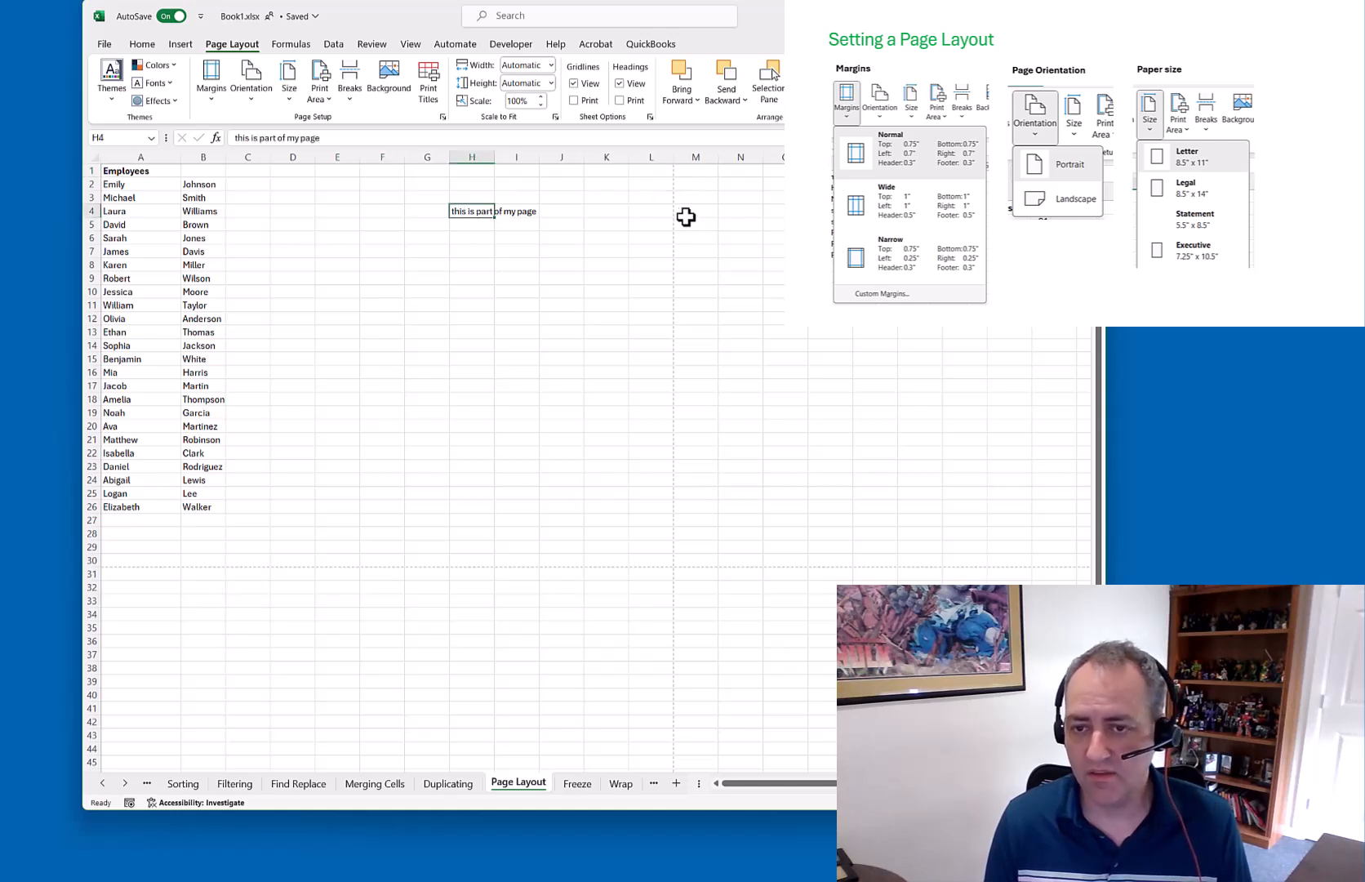
pyautogui.moveTo(488, 210); pyautogui.dragTo(667, 213)
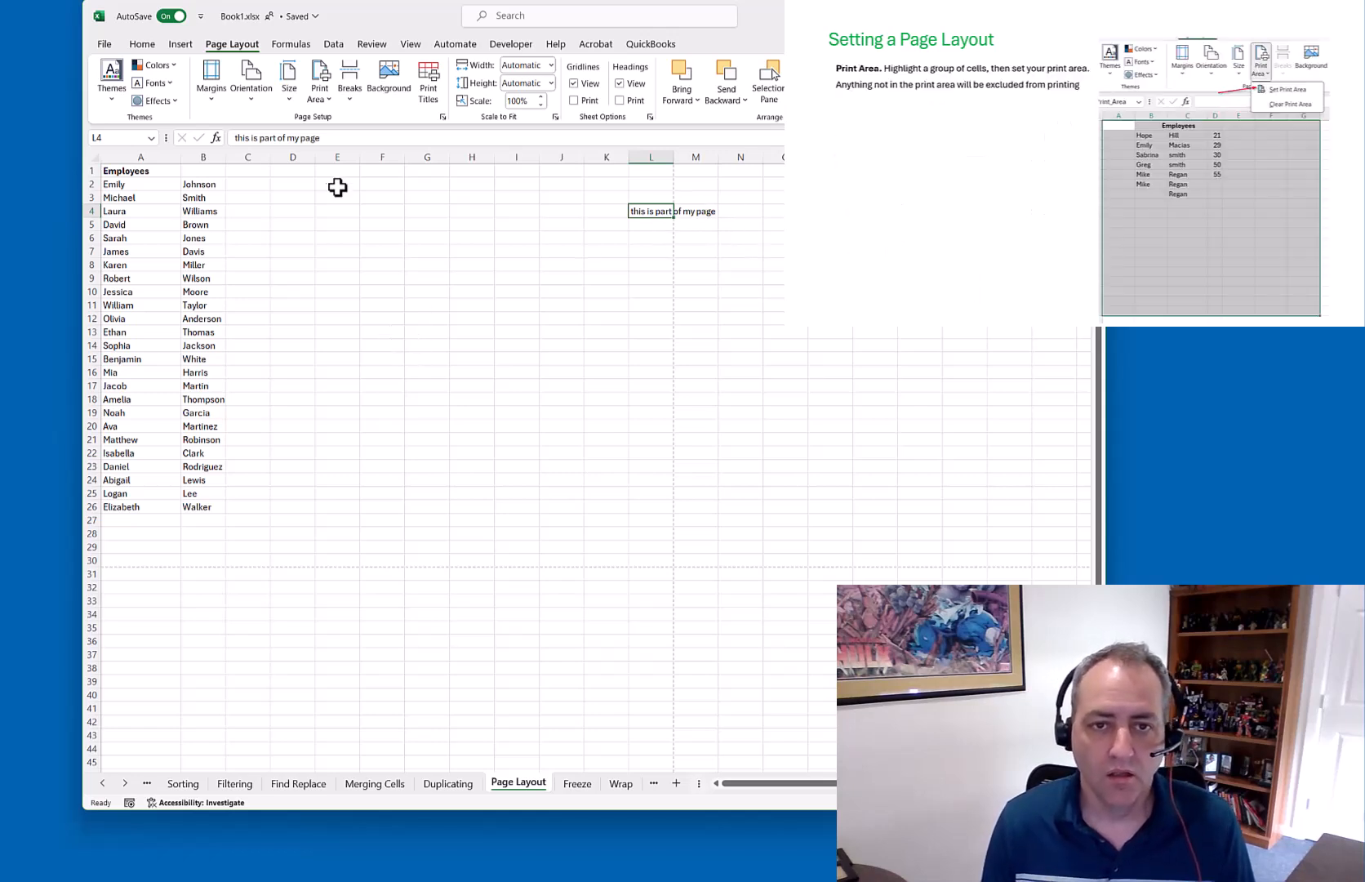
# Set cell L4 as the print area, accepting the warning, and confirm it shows as Print_Area
pyautogui.click(326, 99)
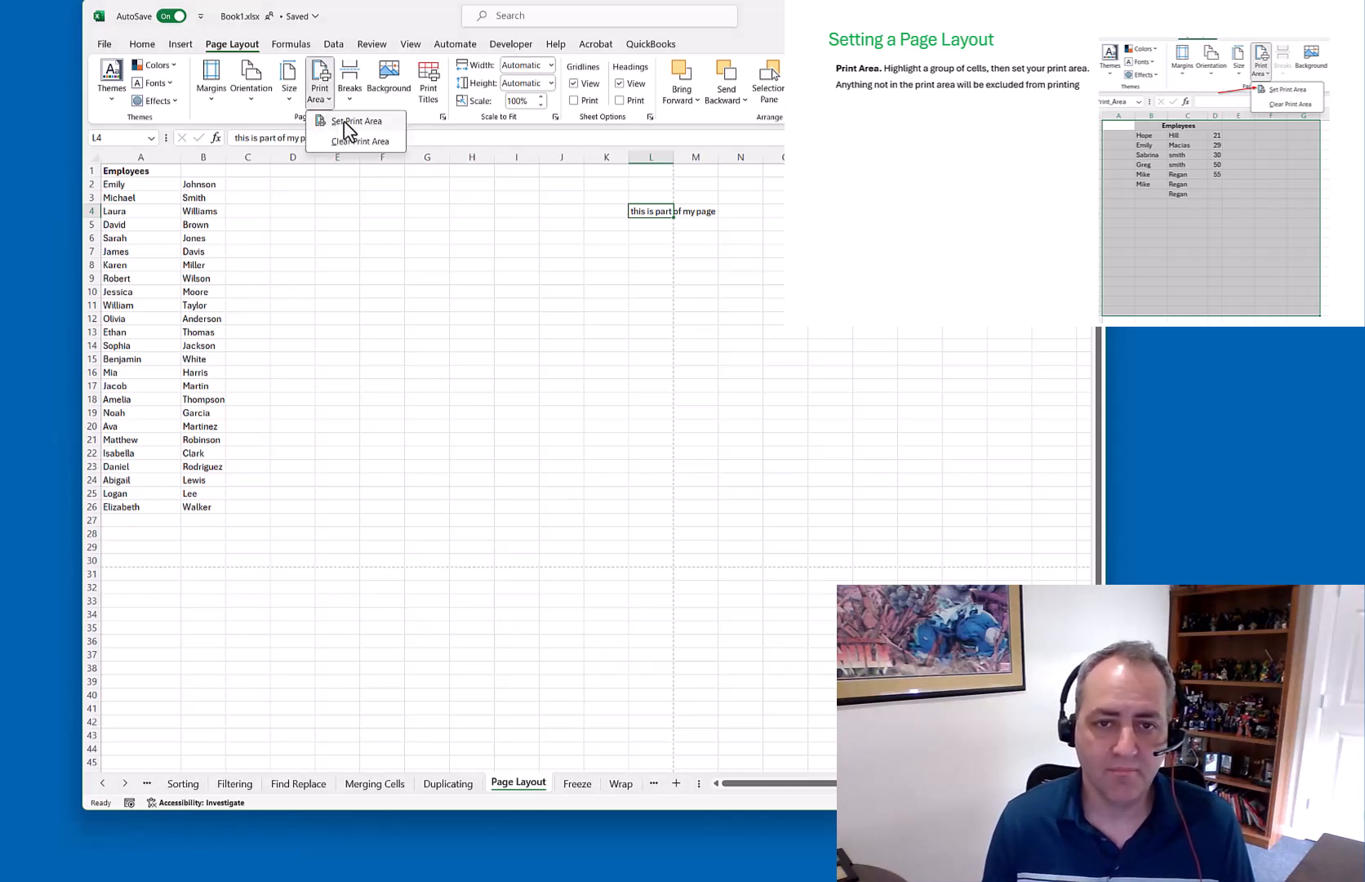
pyautogui.click(349, 124)
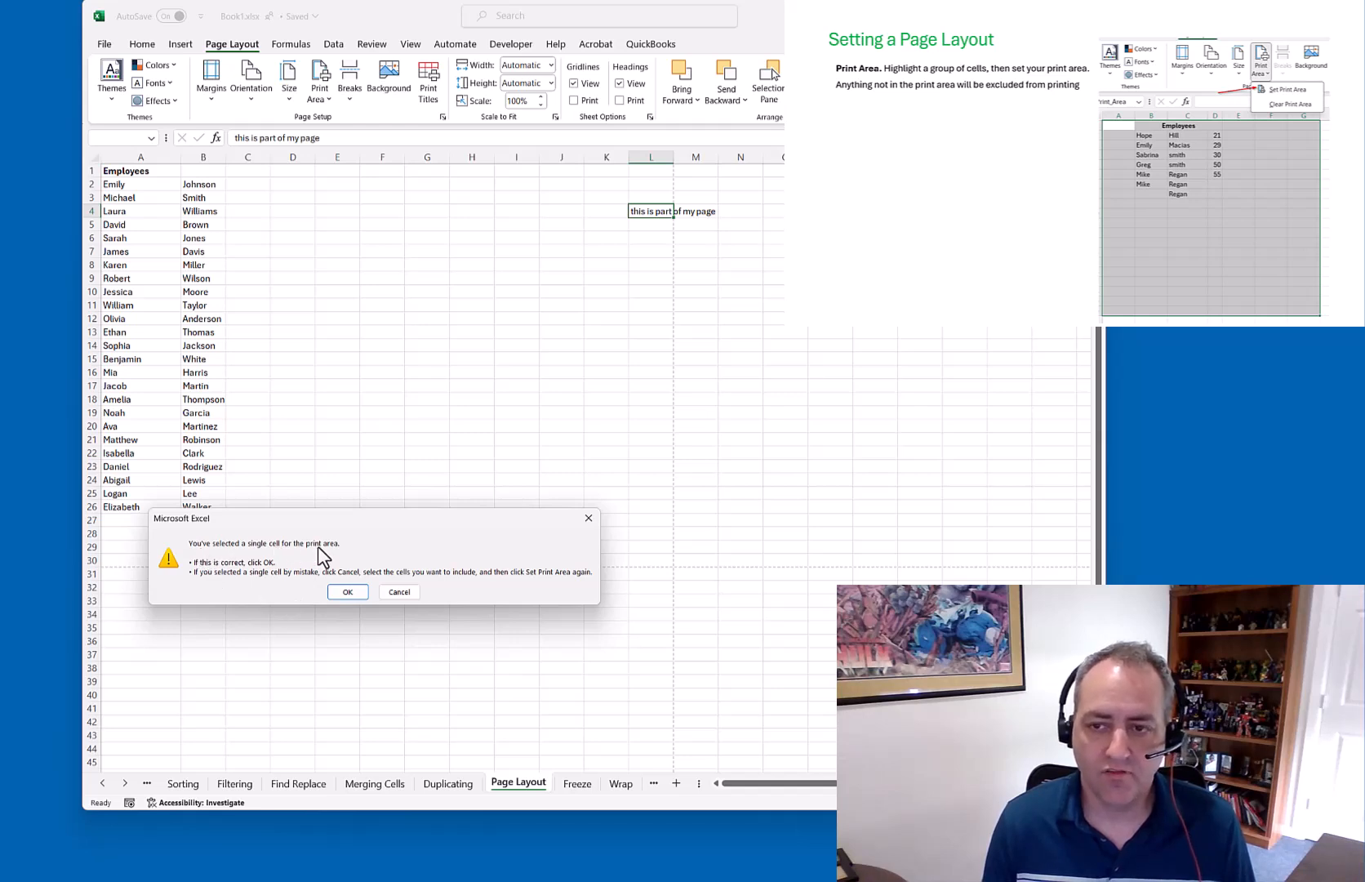
pyautogui.click(348, 591)
pyautogui.click(443, 424)
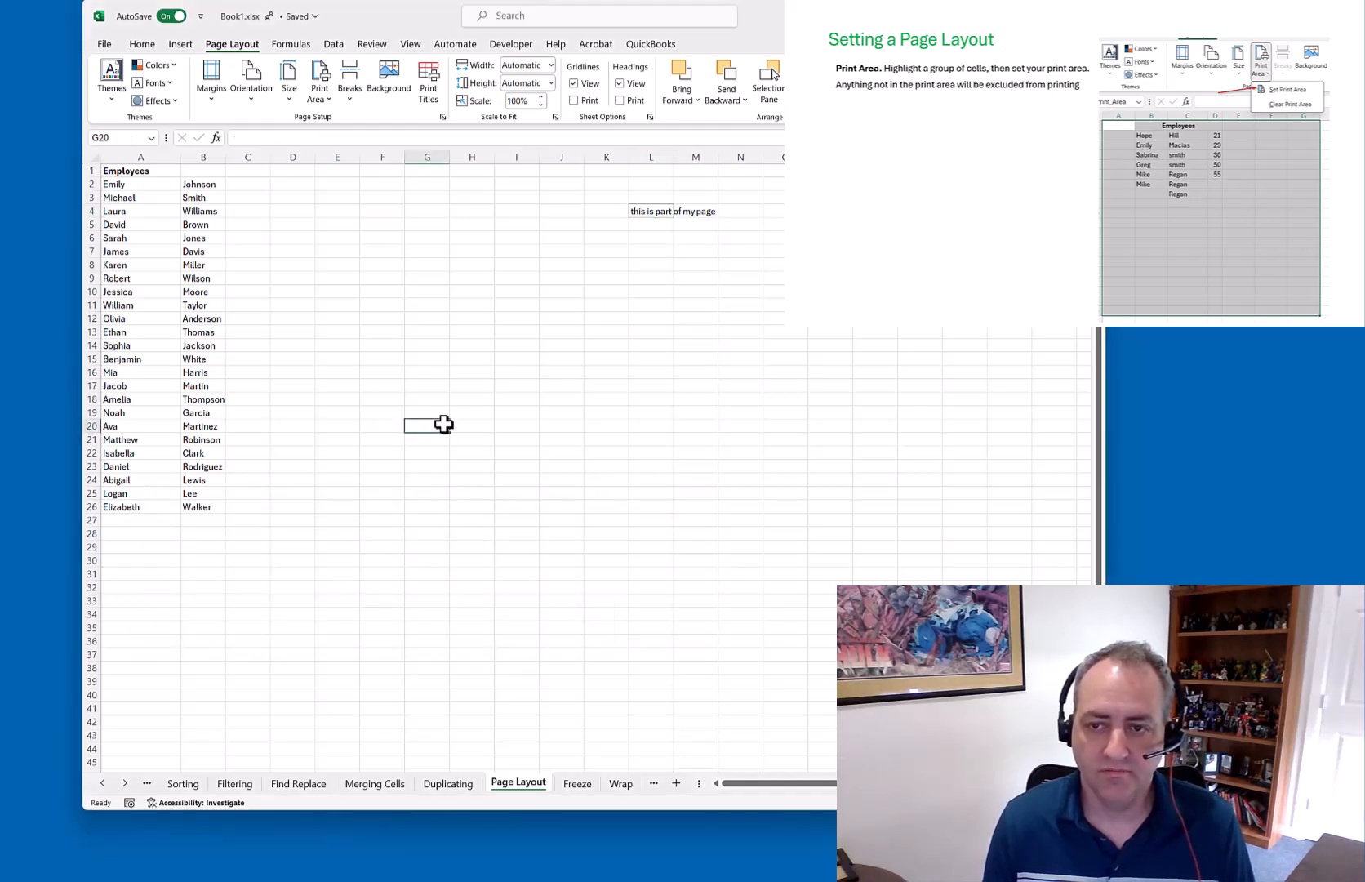
pyautogui.click(657, 217)
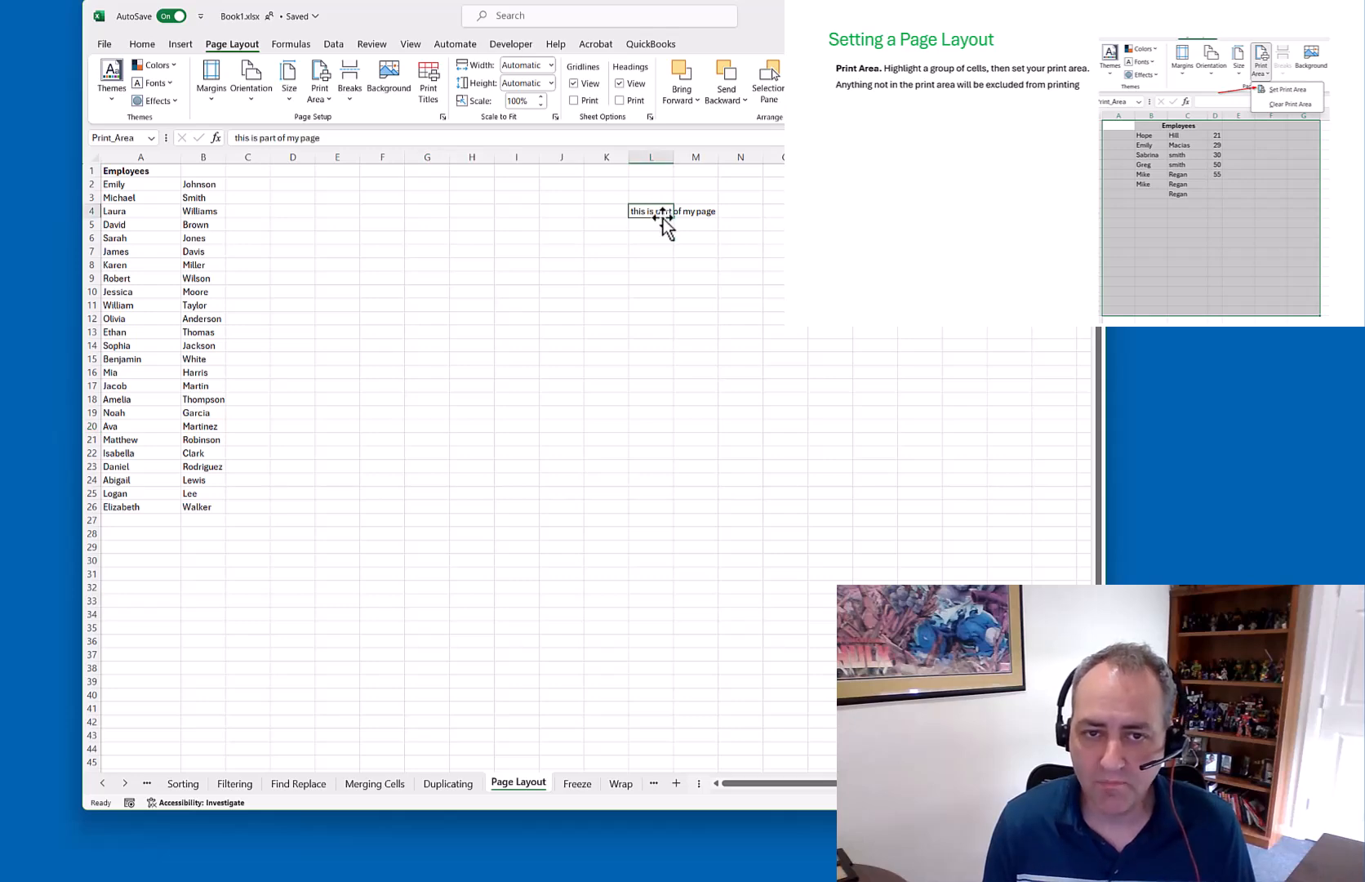
# Preview the single printed page containing only L4's note, then return to the sheet
pyautogui.click(104, 49)
pyautogui.click(124, 298)
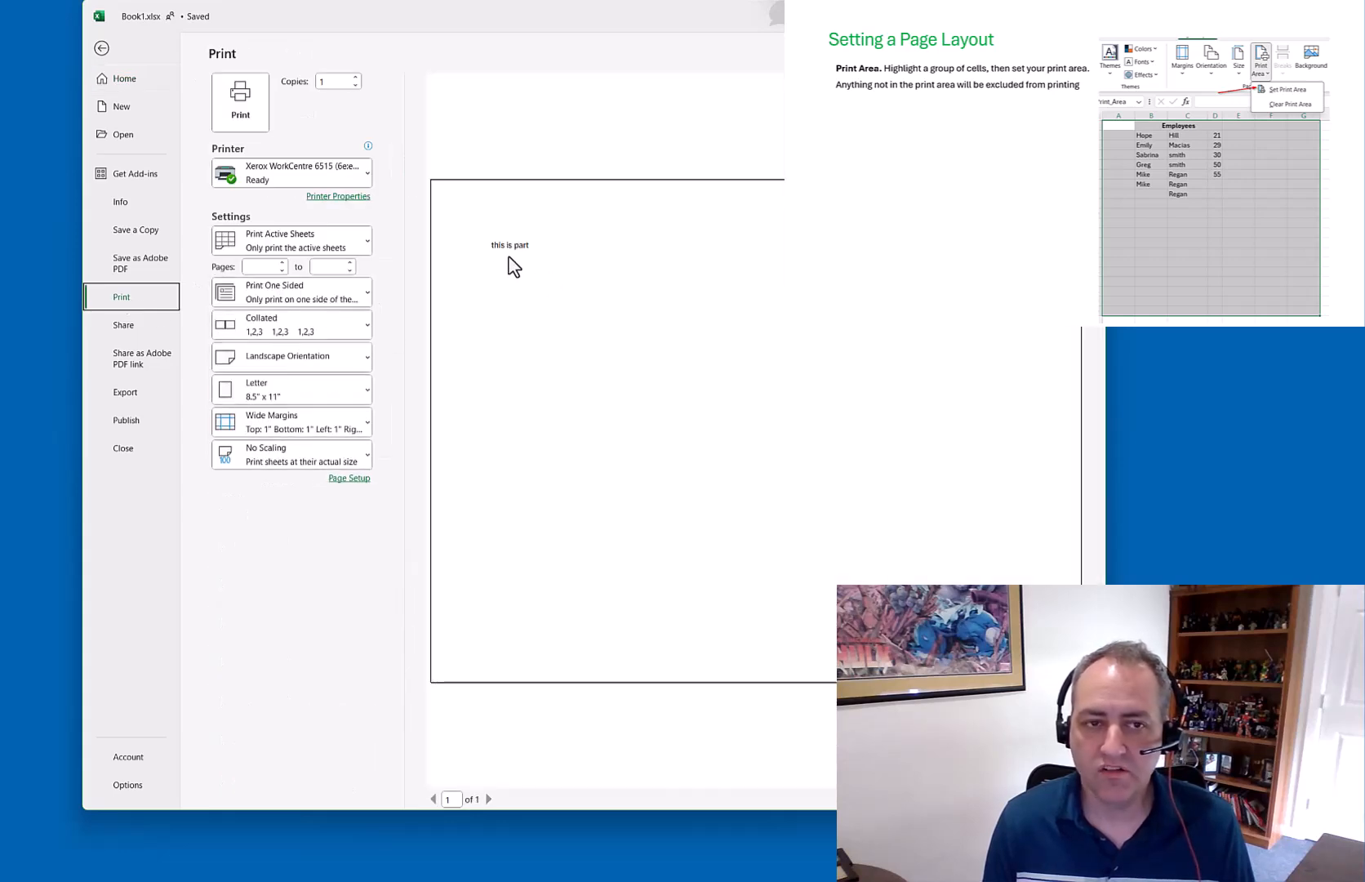
pyautogui.click(104, 50)
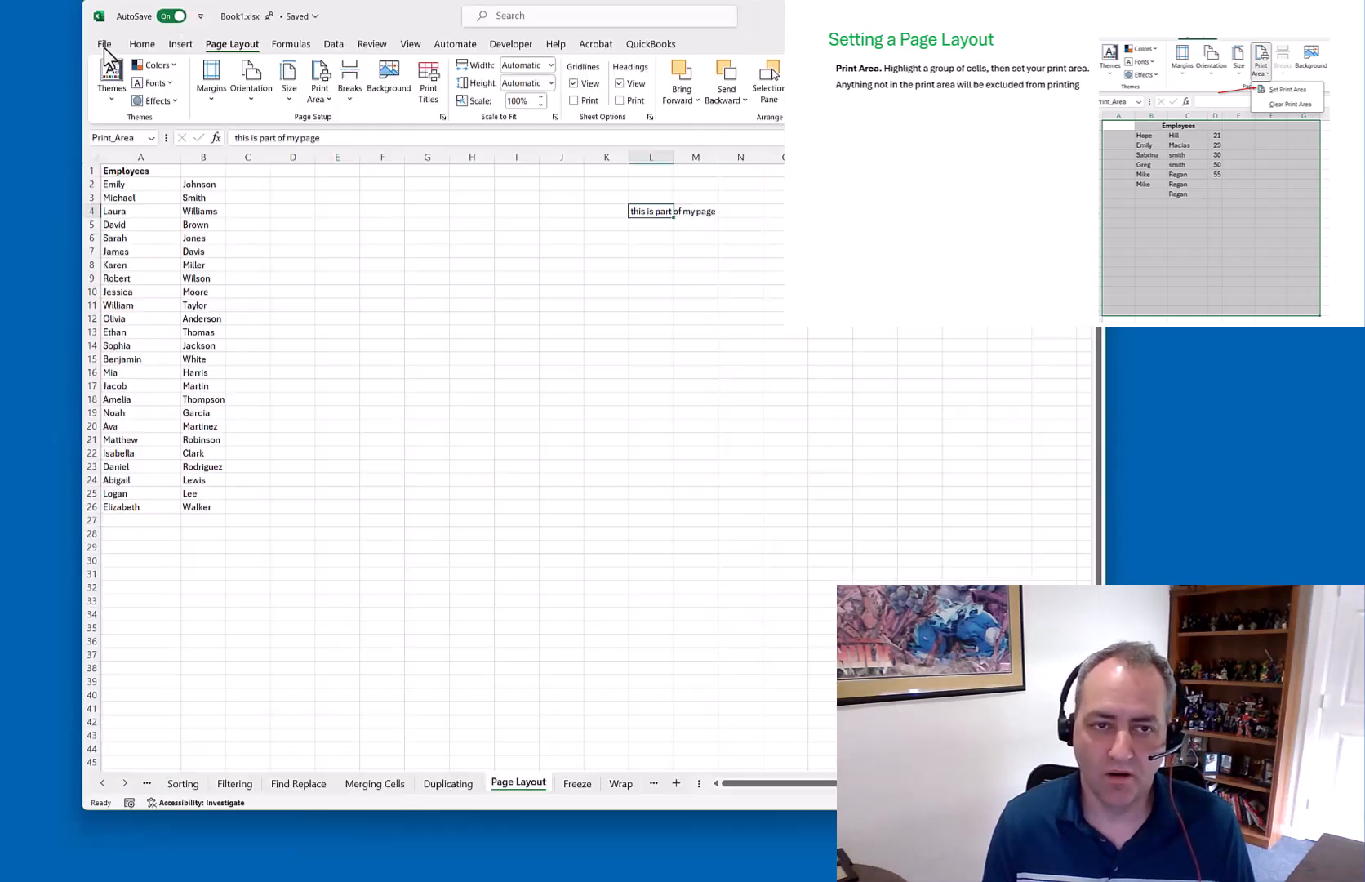
pyautogui.moveTo(121, 186); pyautogui.dragTo(196, 504)
# Make A2:B26 the print area and preview the single landscape page of names
pyautogui.click(327, 96)
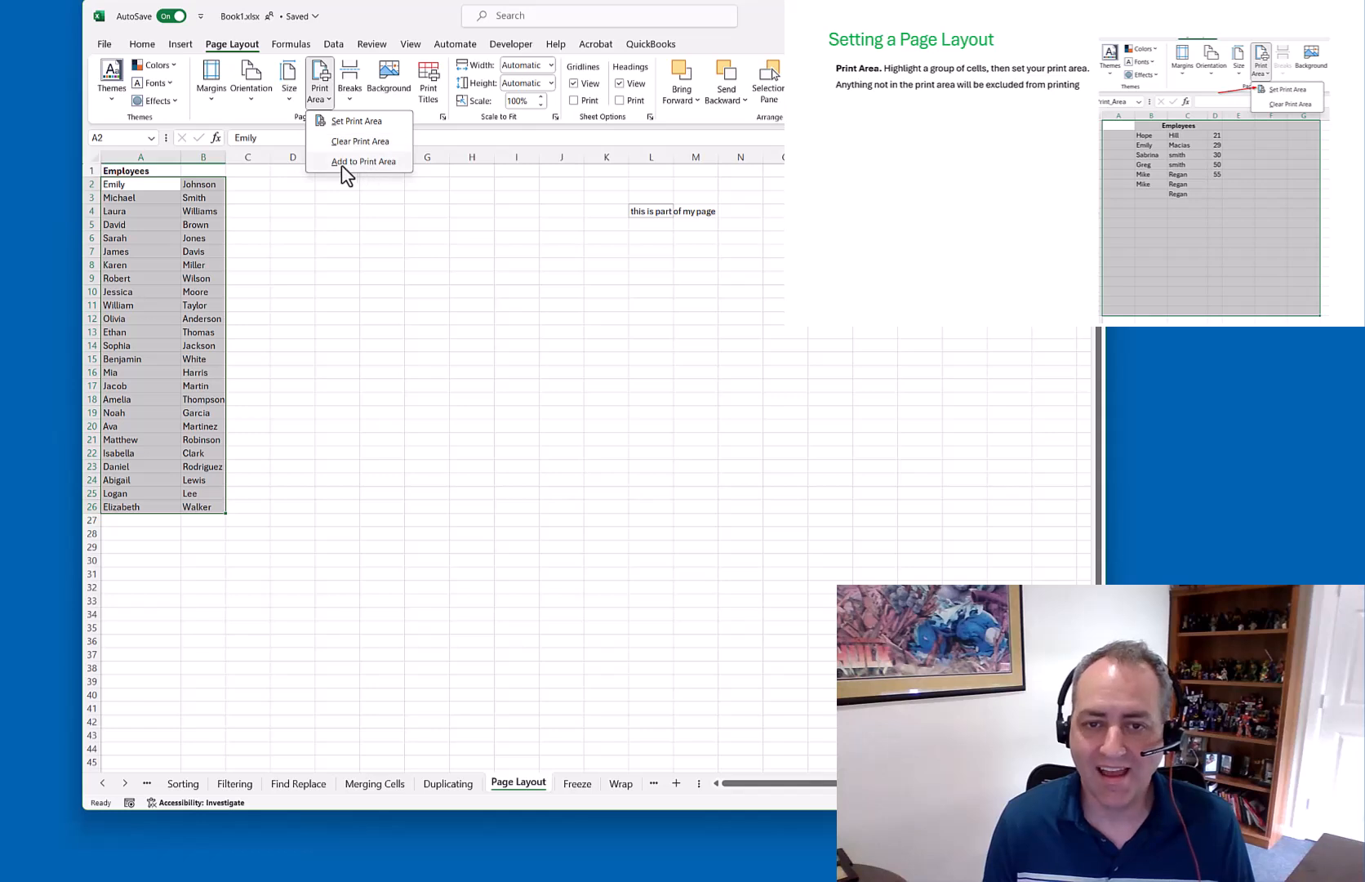
pyautogui.click(350, 122)
pyautogui.click(259, 271)
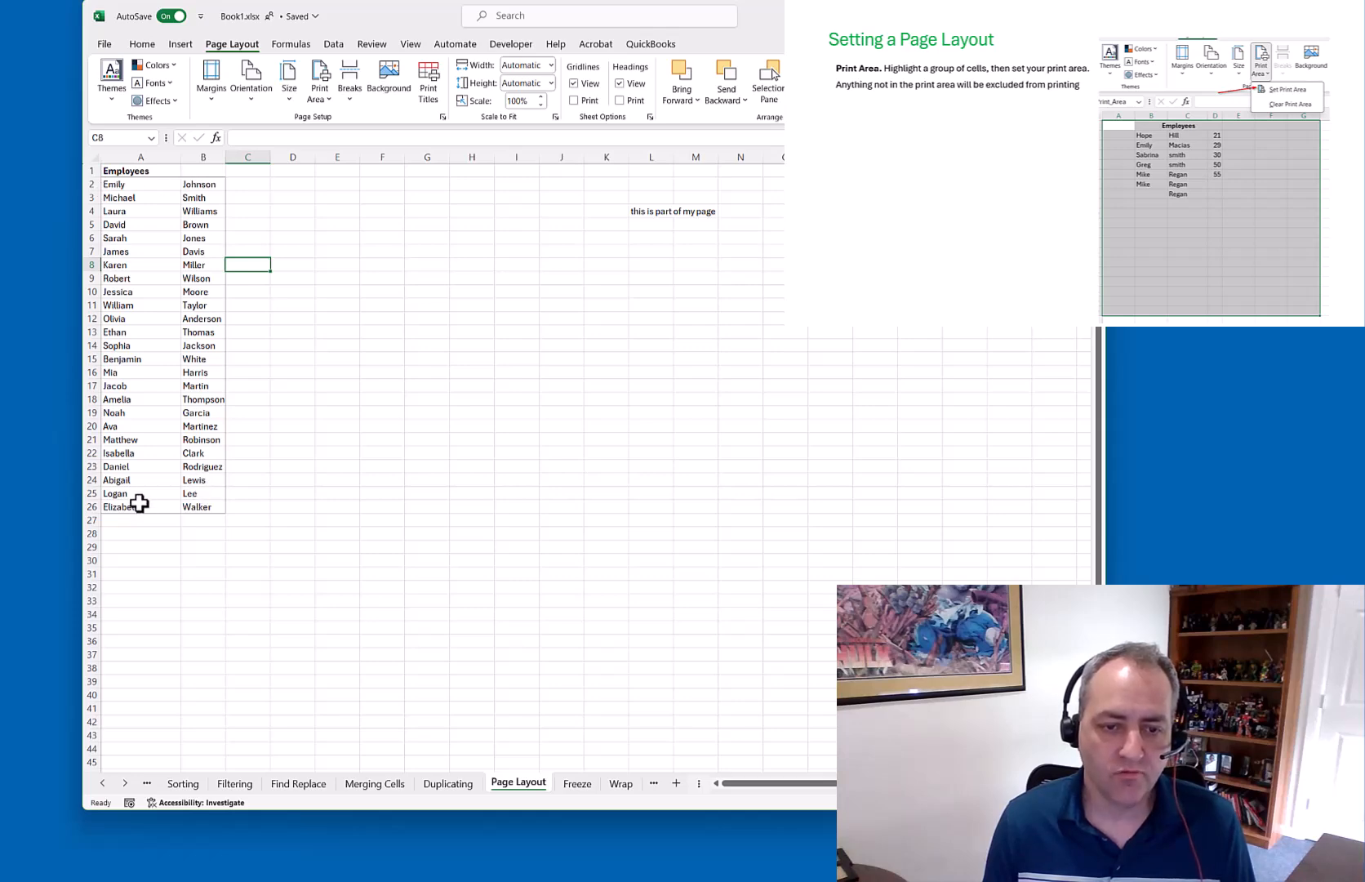
pyautogui.click(104, 44)
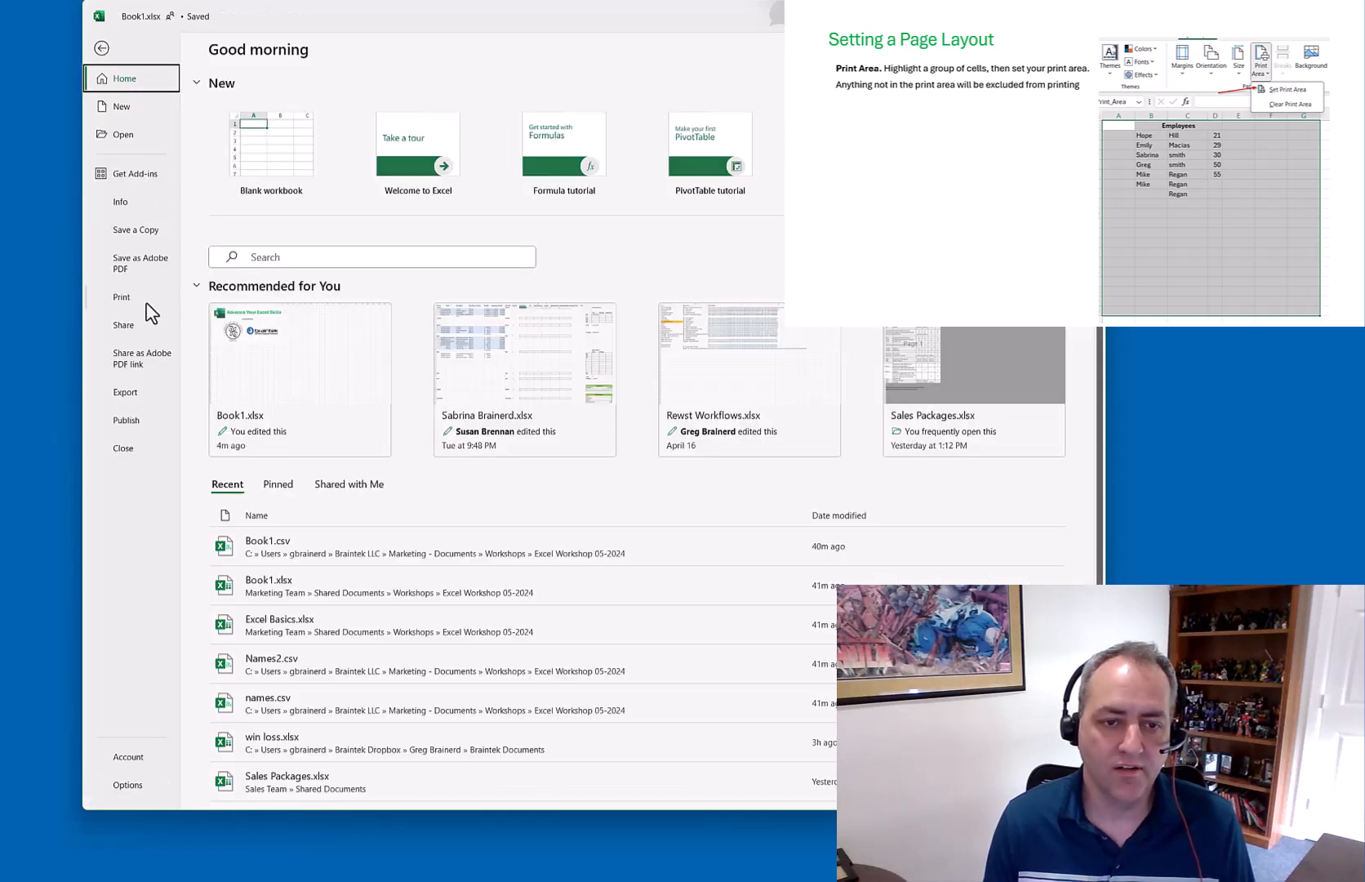
pyautogui.click(129, 299)
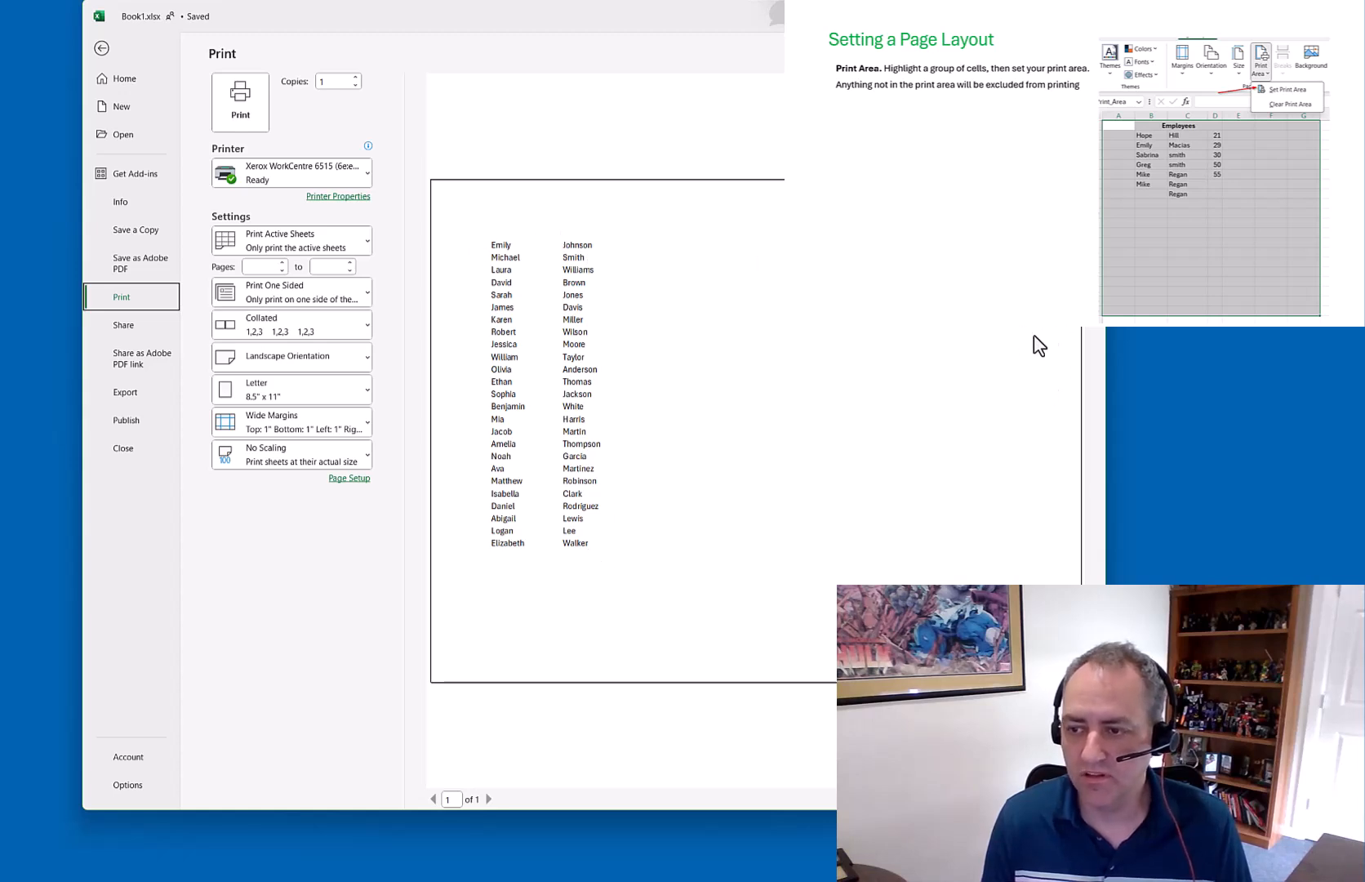
pyautogui.click(101, 49)
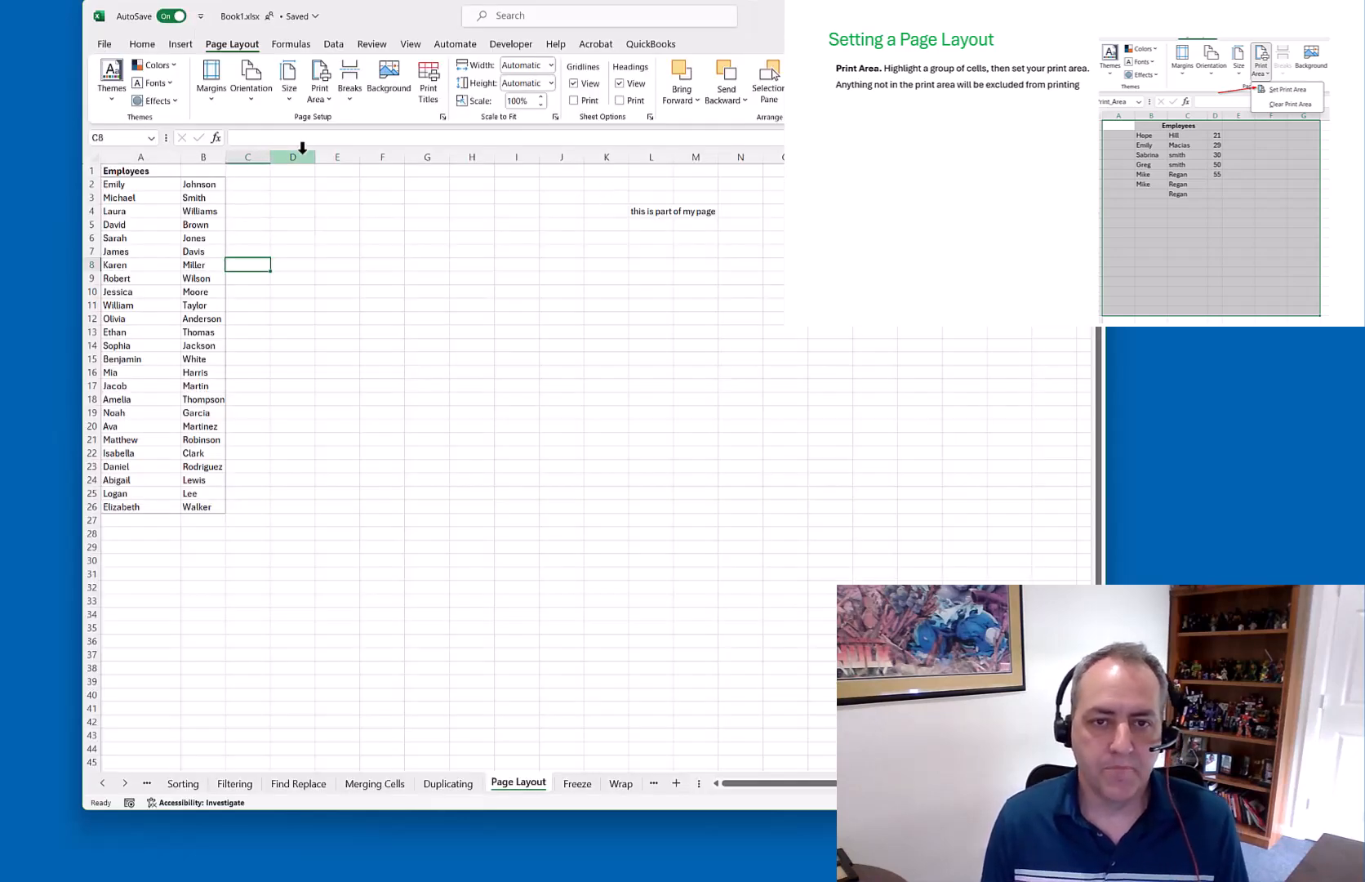
# Clear the sheet's print area
pyautogui.click(325, 99)
pyautogui.click(287, 93)
pyautogui.click(287, 93)
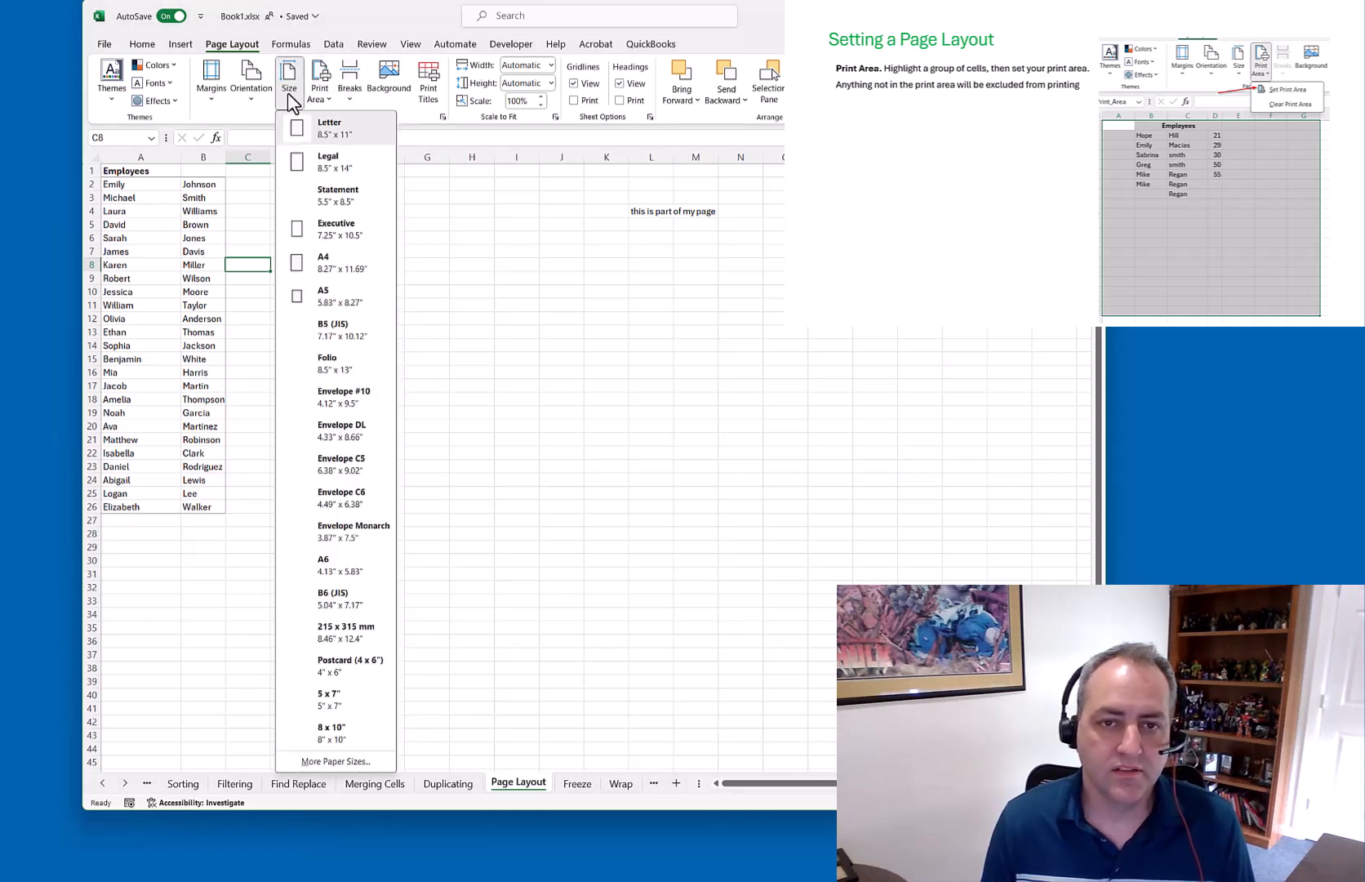
pyautogui.click(155, 227)
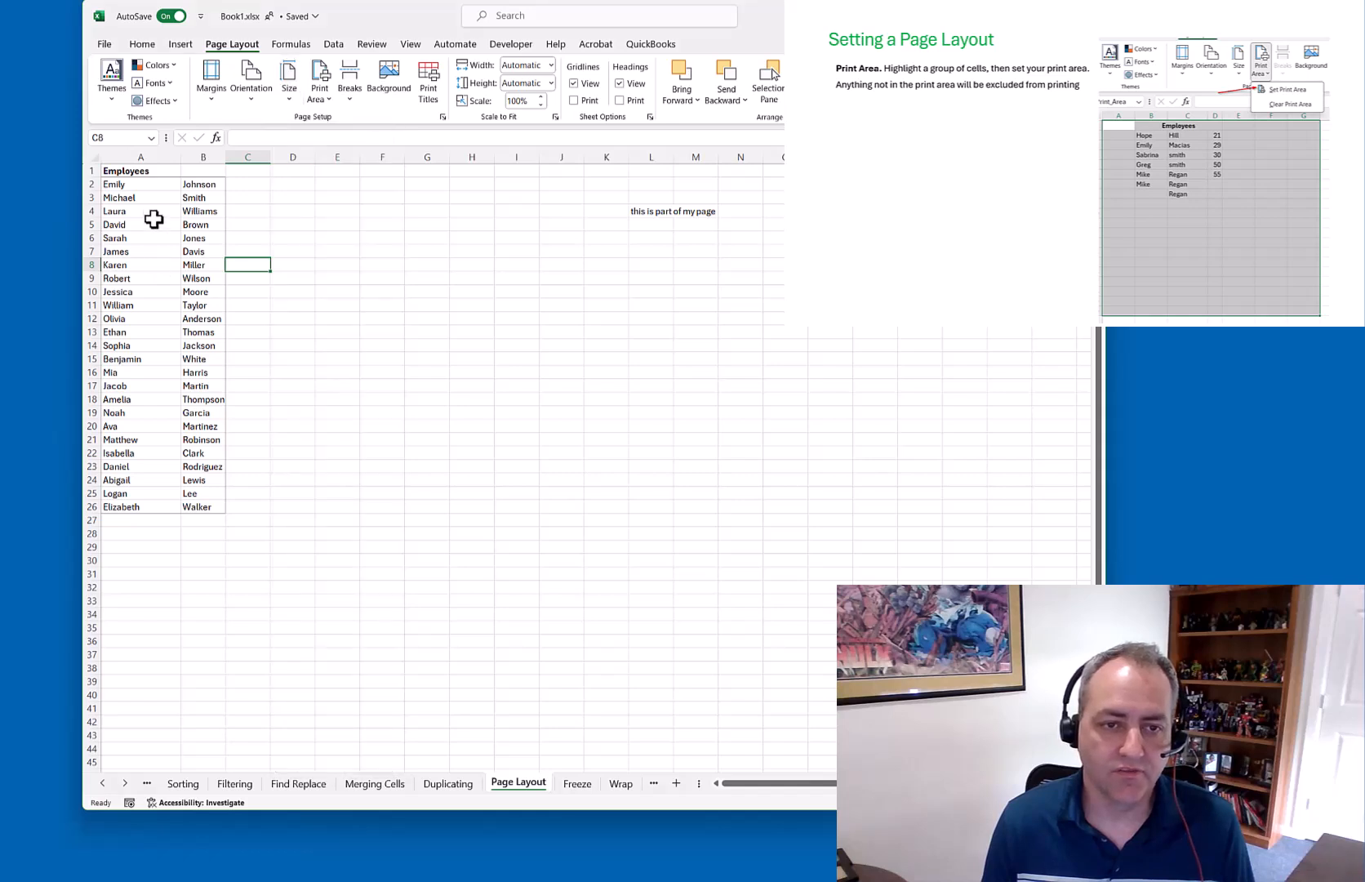
pyautogui.moveTo(129, 171); pyautogui.dragTo(204, 392)
pyautogui.click(293, 238)
pyautogui.click(320, 92)
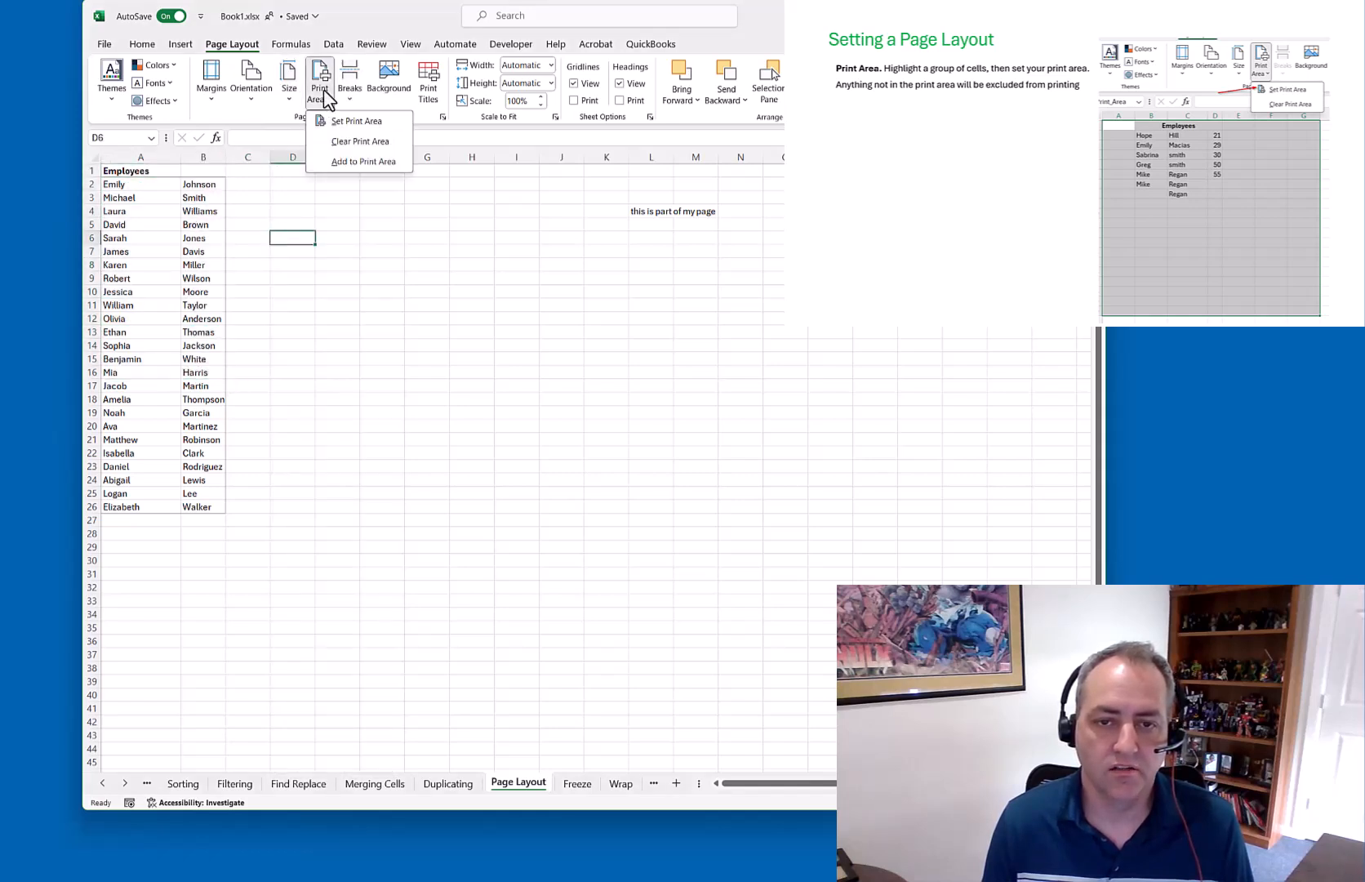
pyautogui.click(356, 143)
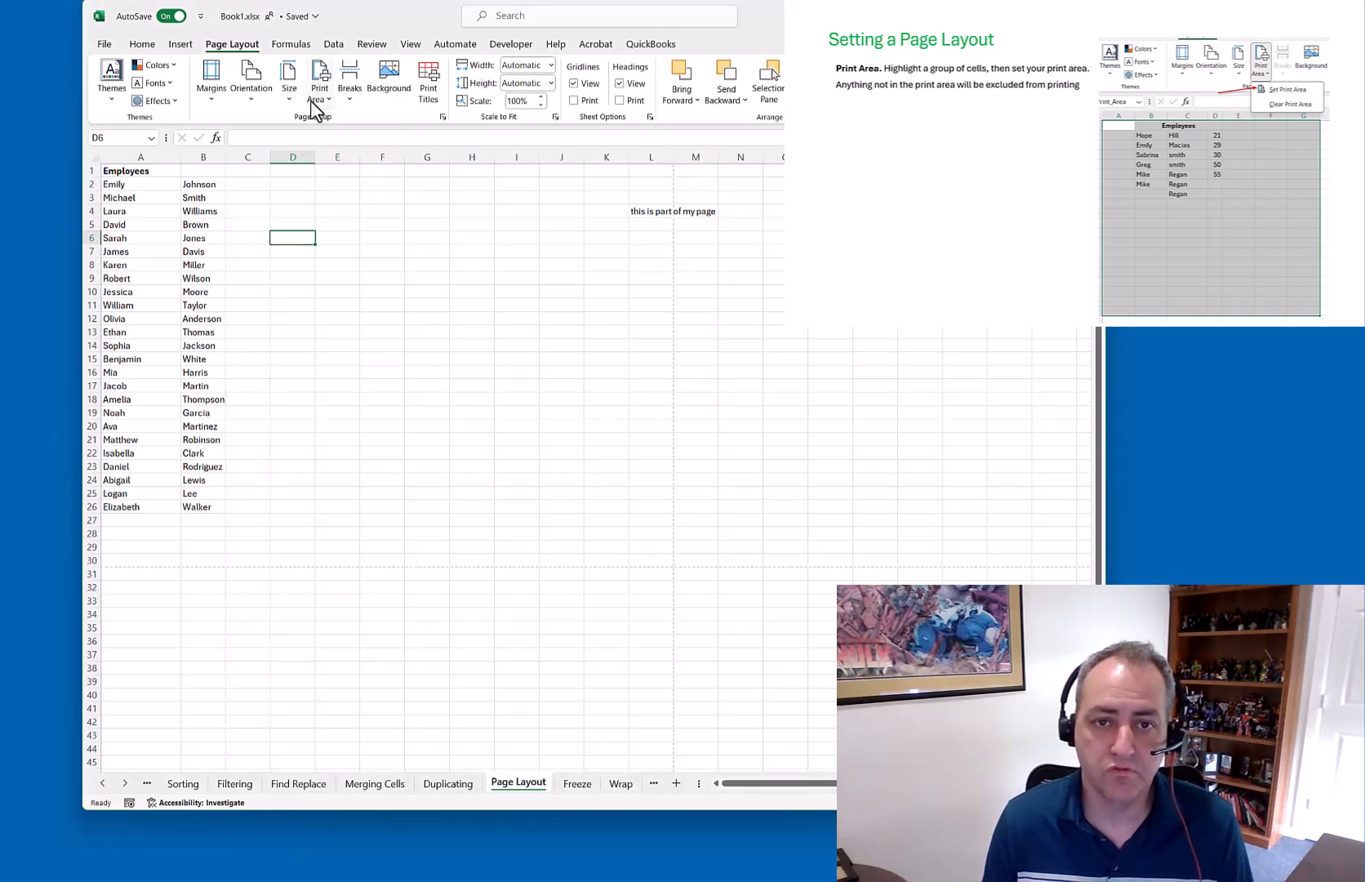
# Browse the paper Size list and pick a size near the top
pyautogui.click(289, 91)
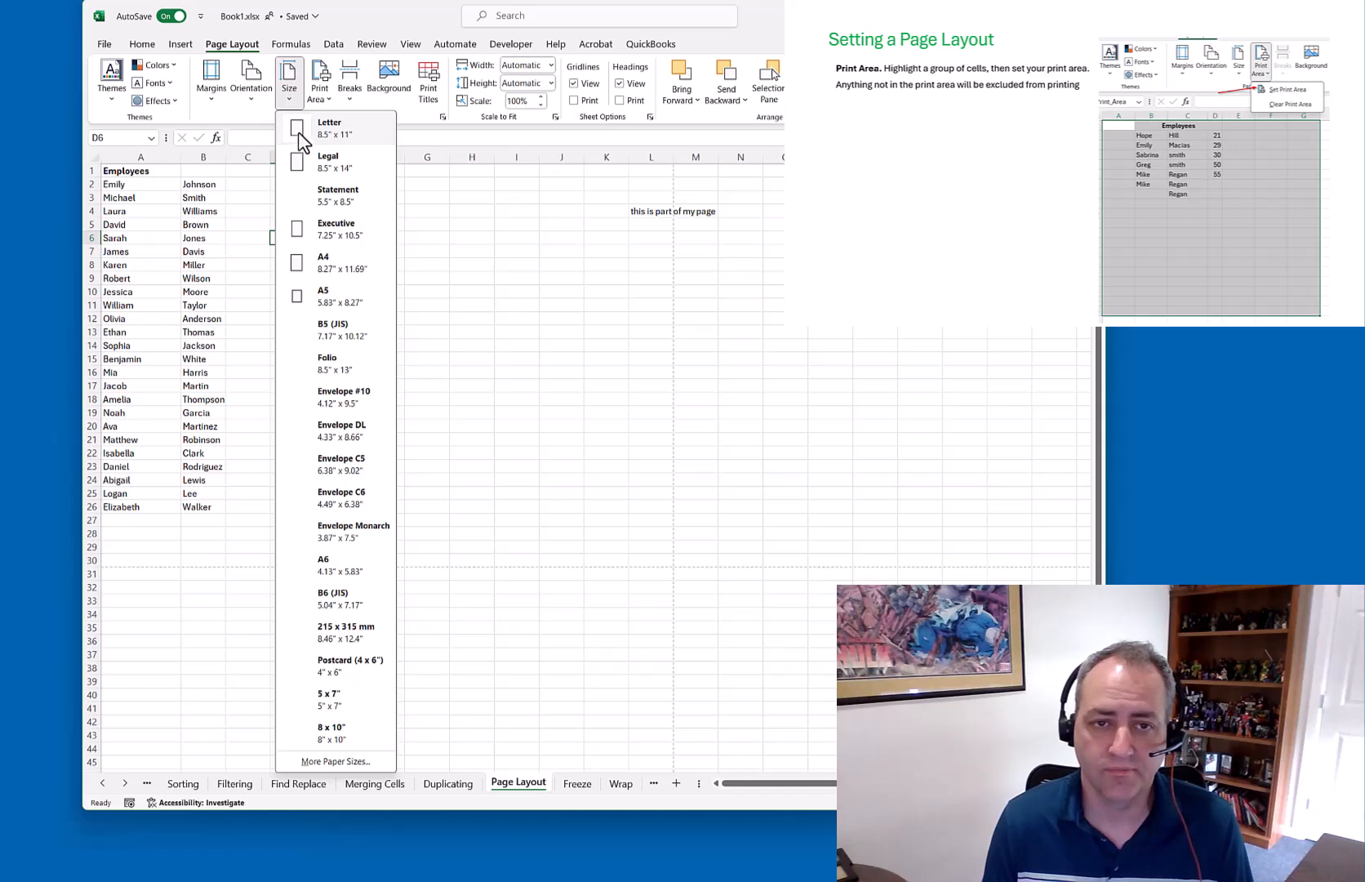
pyautogui.click(248, 98)
pyautogui.click(286, 91)
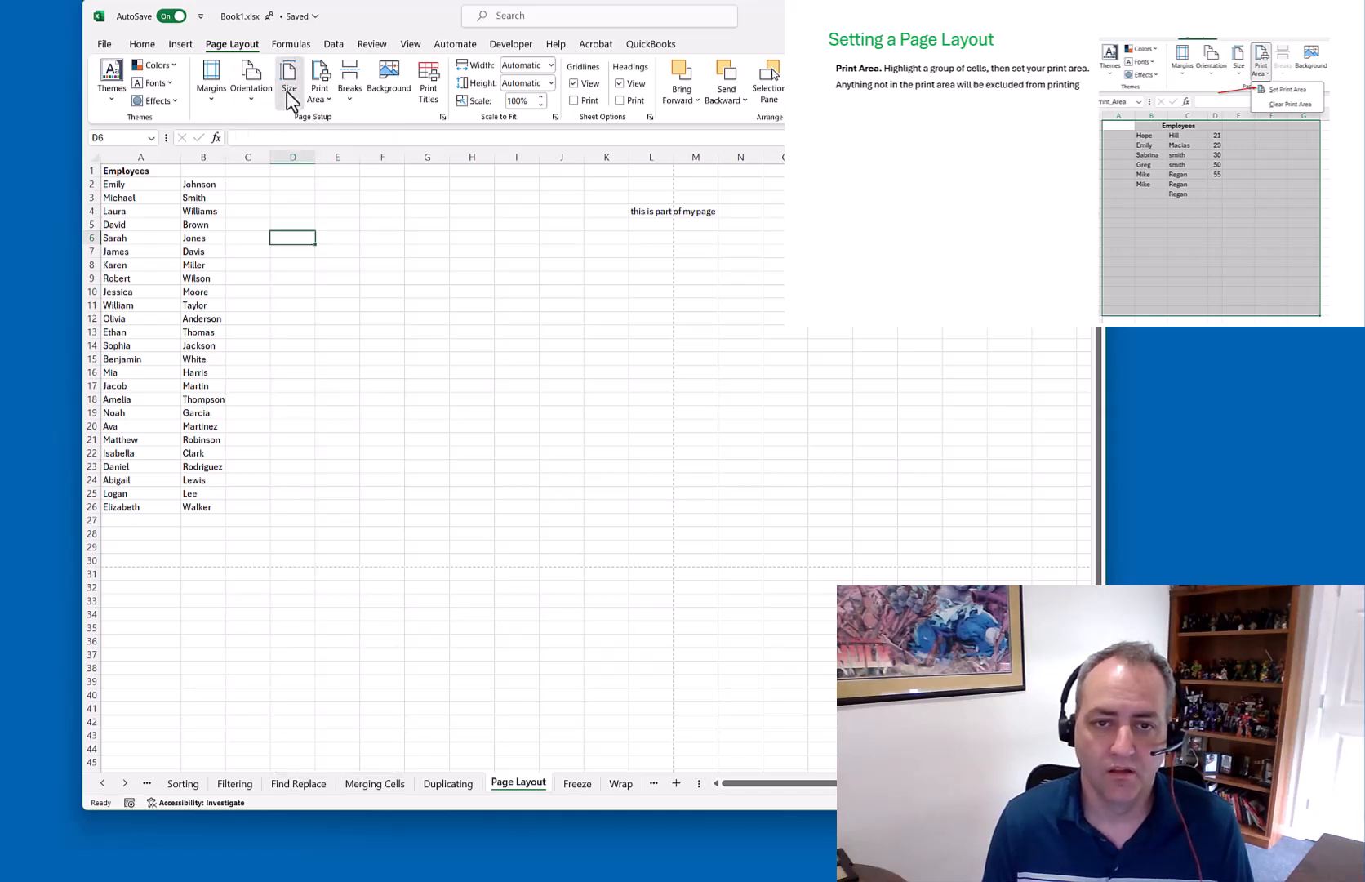
pyautogui.click(328, 167)
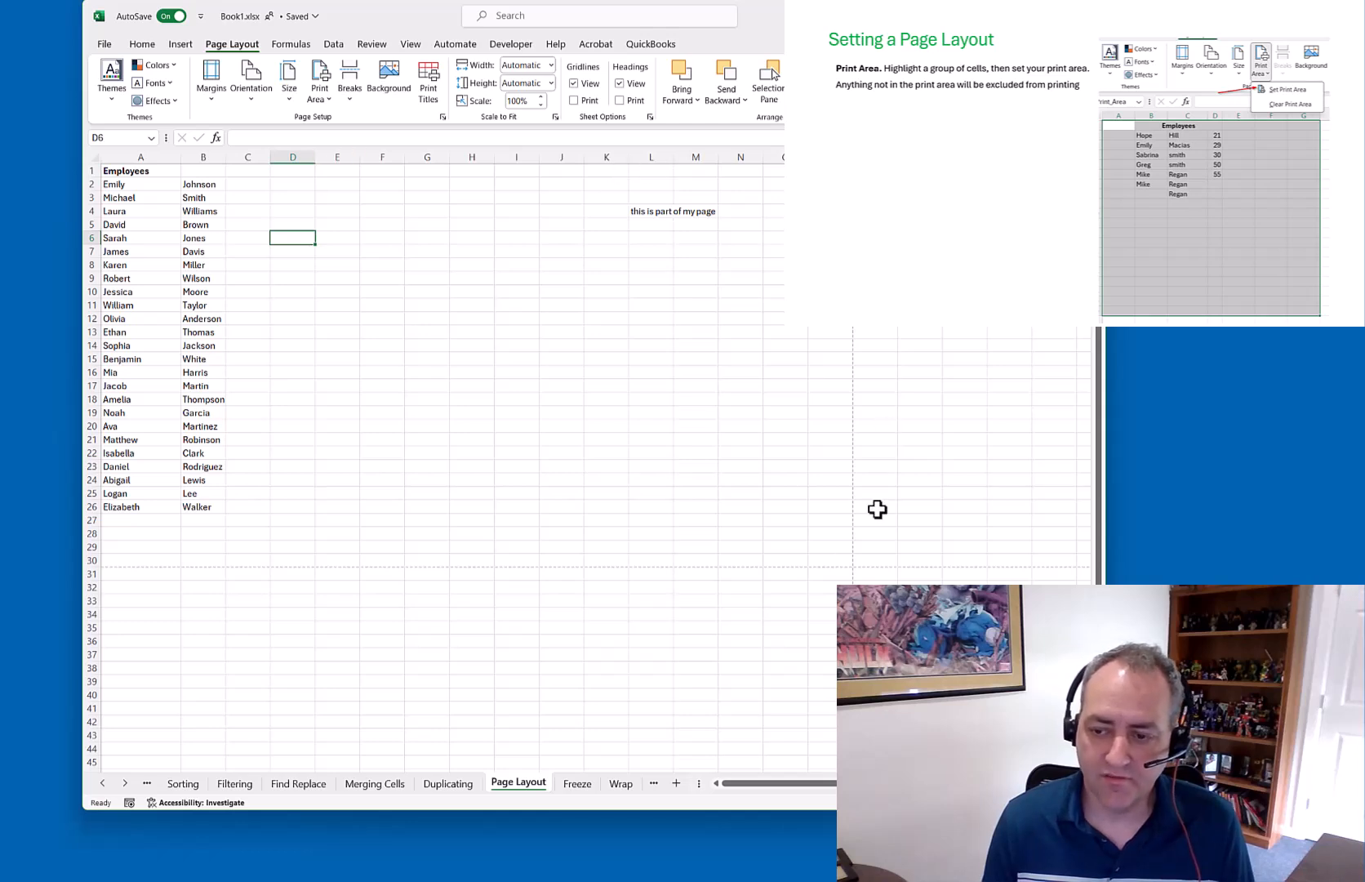
pyautogui.click(290, 88)
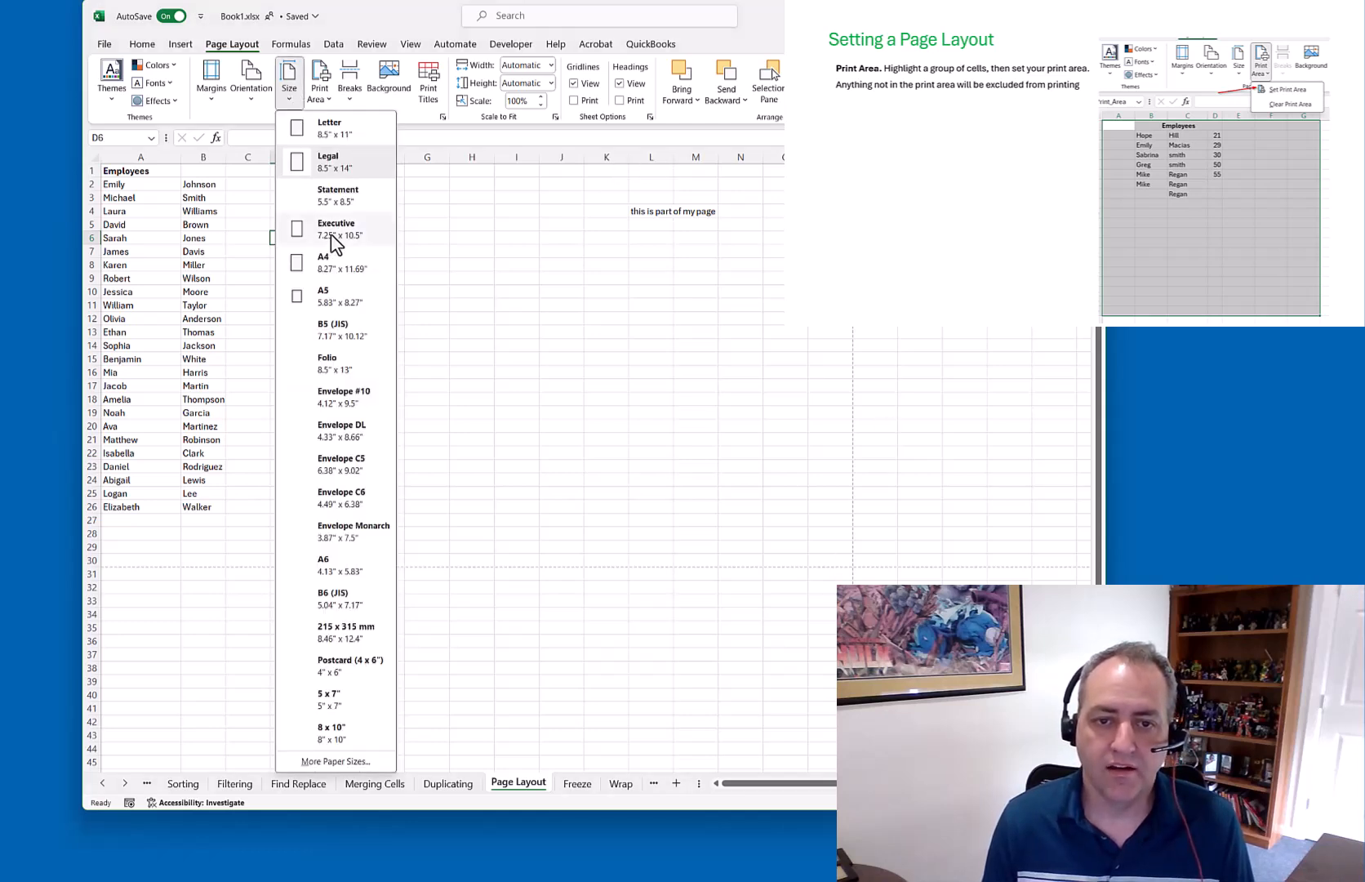
pyautogui.click(341, 269)
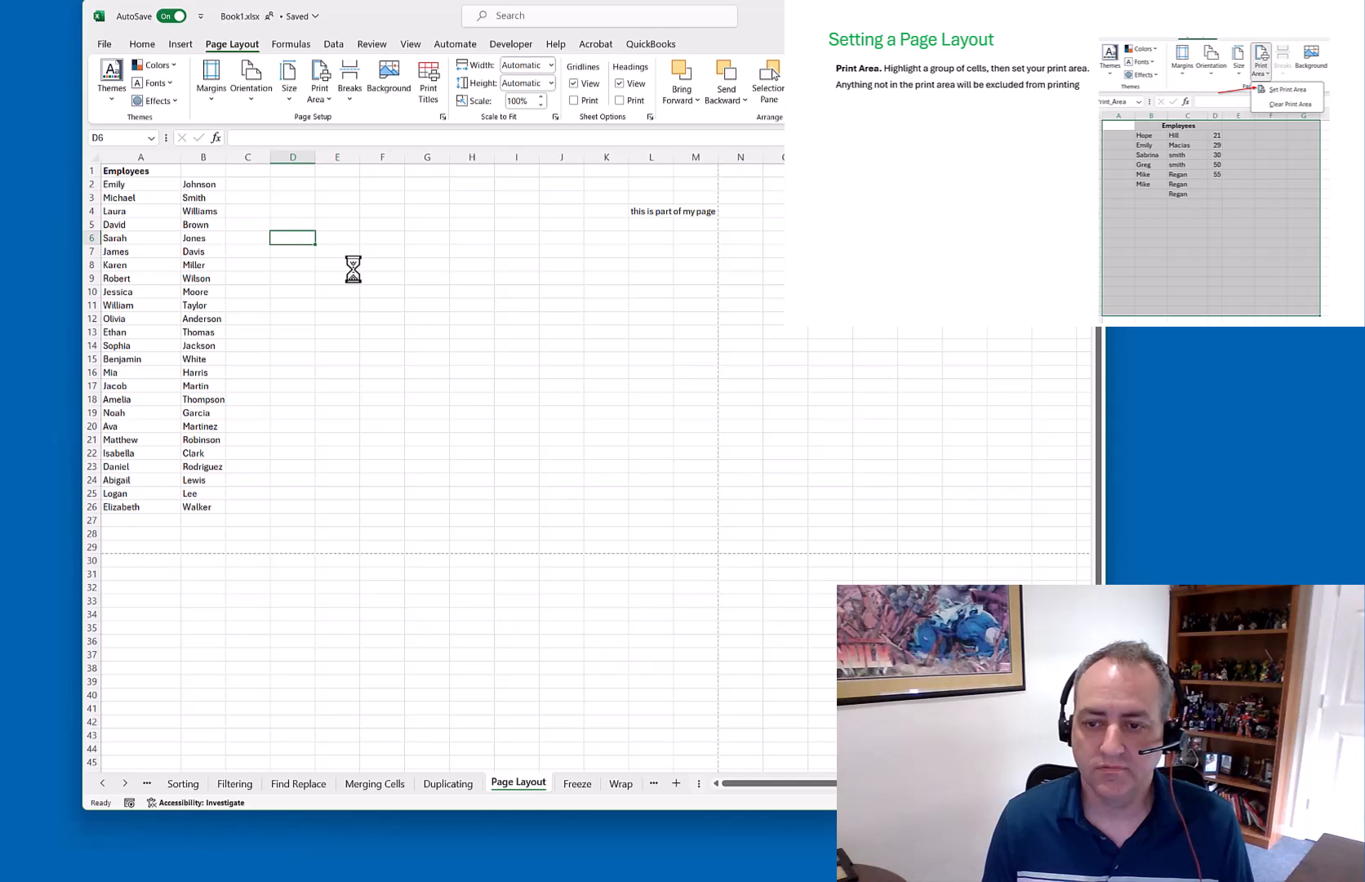
pyautogui.click(289, 90)
pyautogui.click(324, 132)
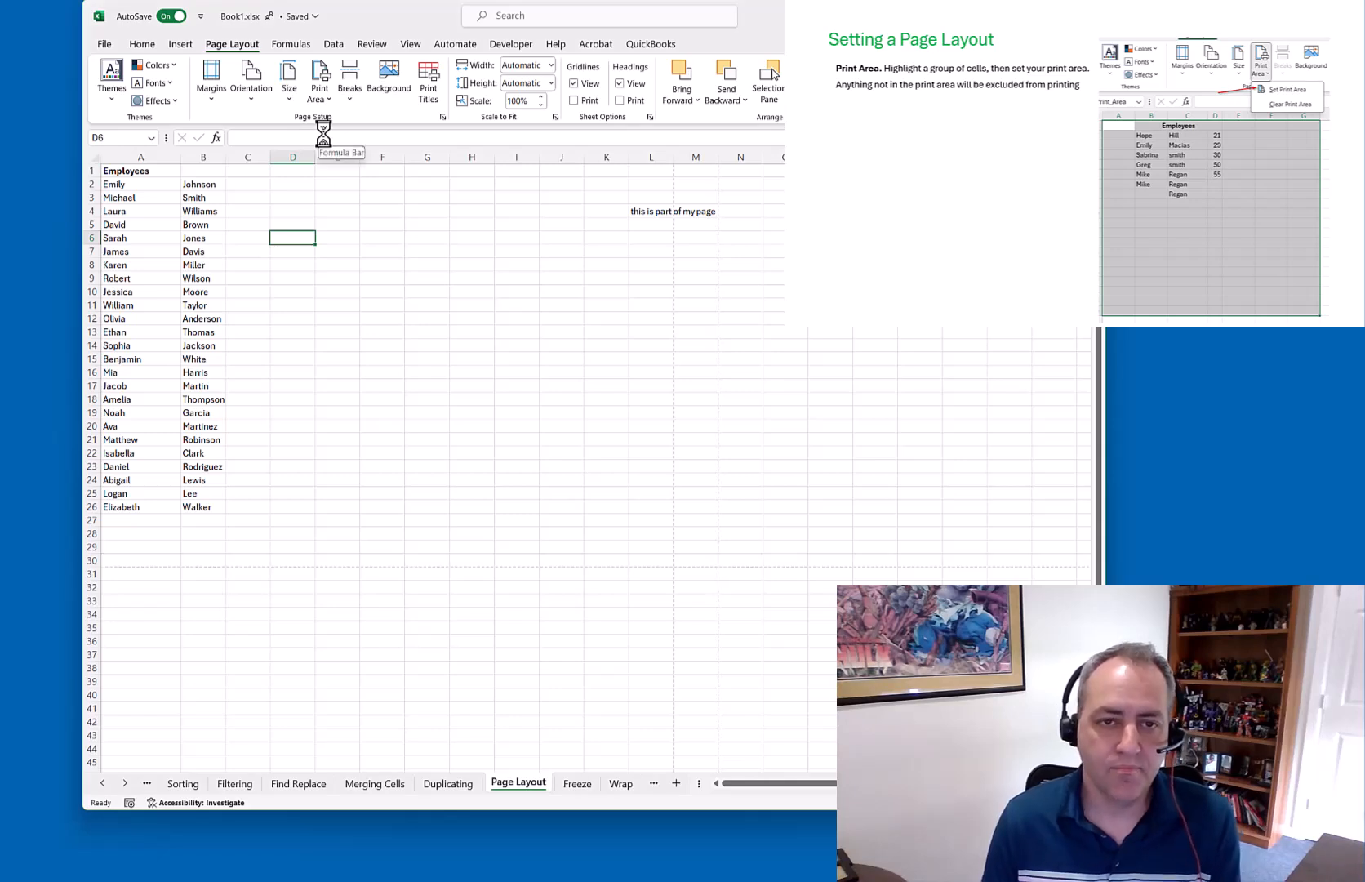
# Apply Normal margins and Portrait orientation so the break falls after column I
pyautogui.click(221, 95)
pyautogui.click(265, 196)
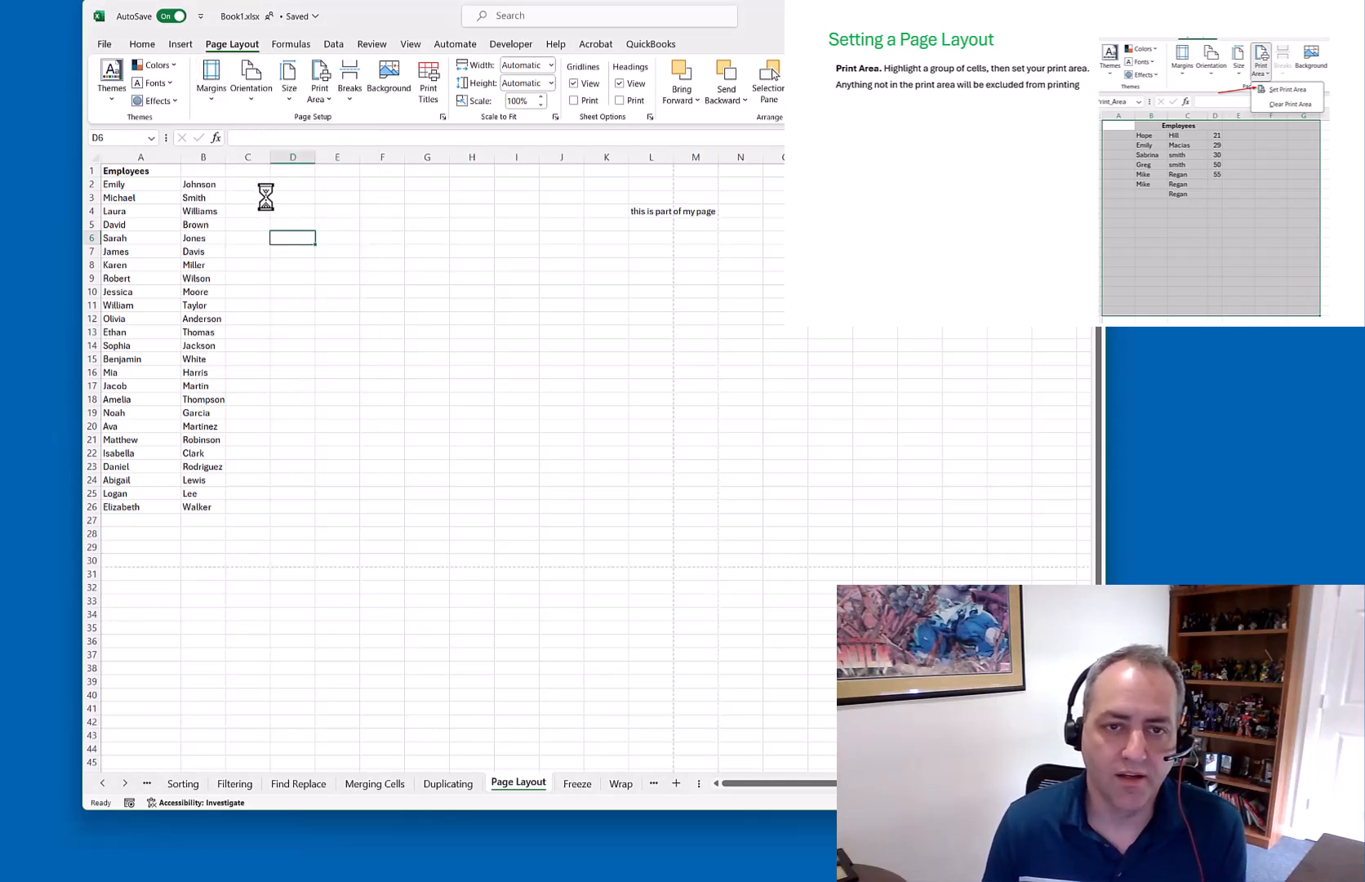
pyautogui.click(256, 97)
pyautogui.click(255, 123)
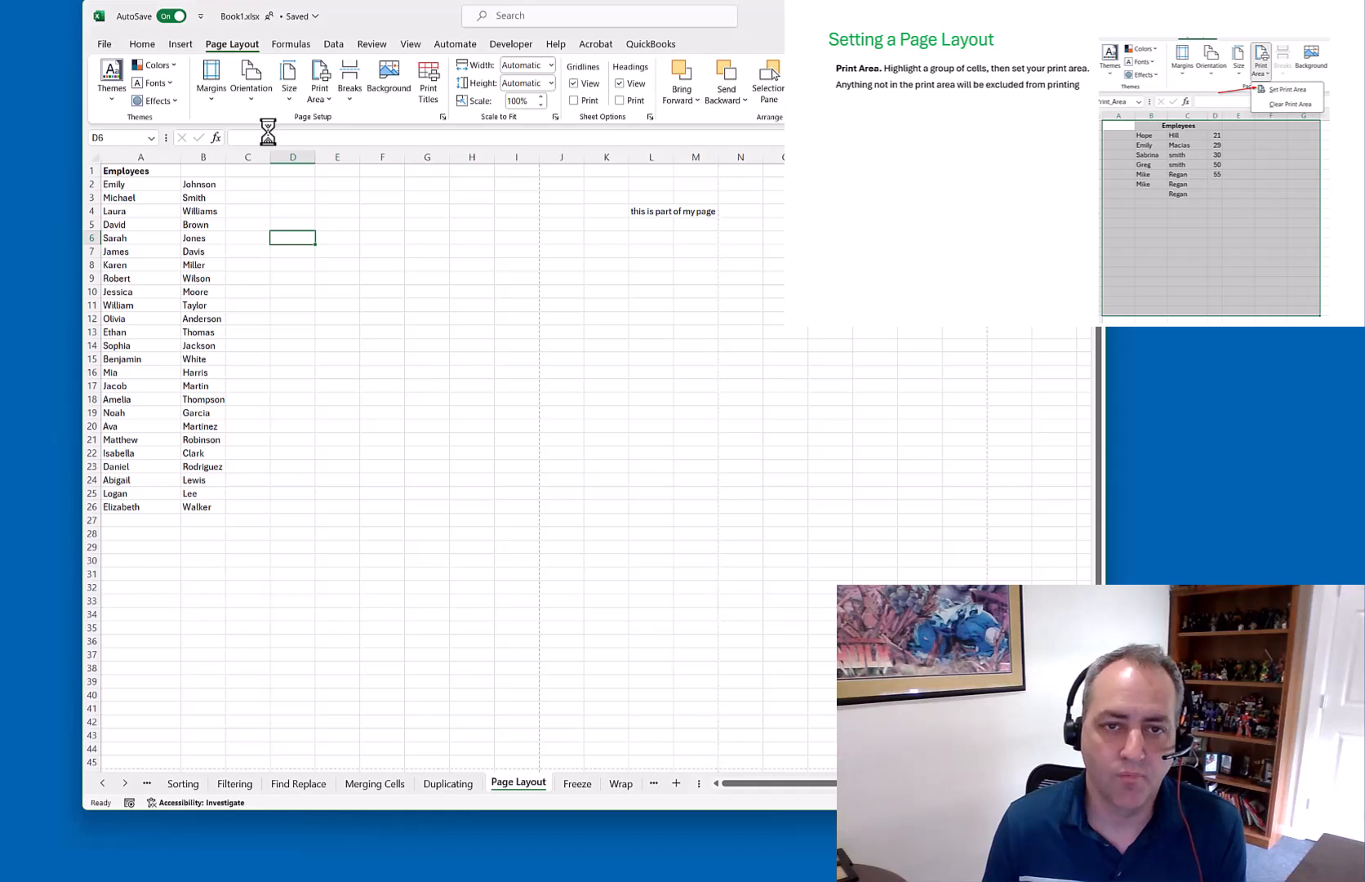
pyautogui.click(296, 95)
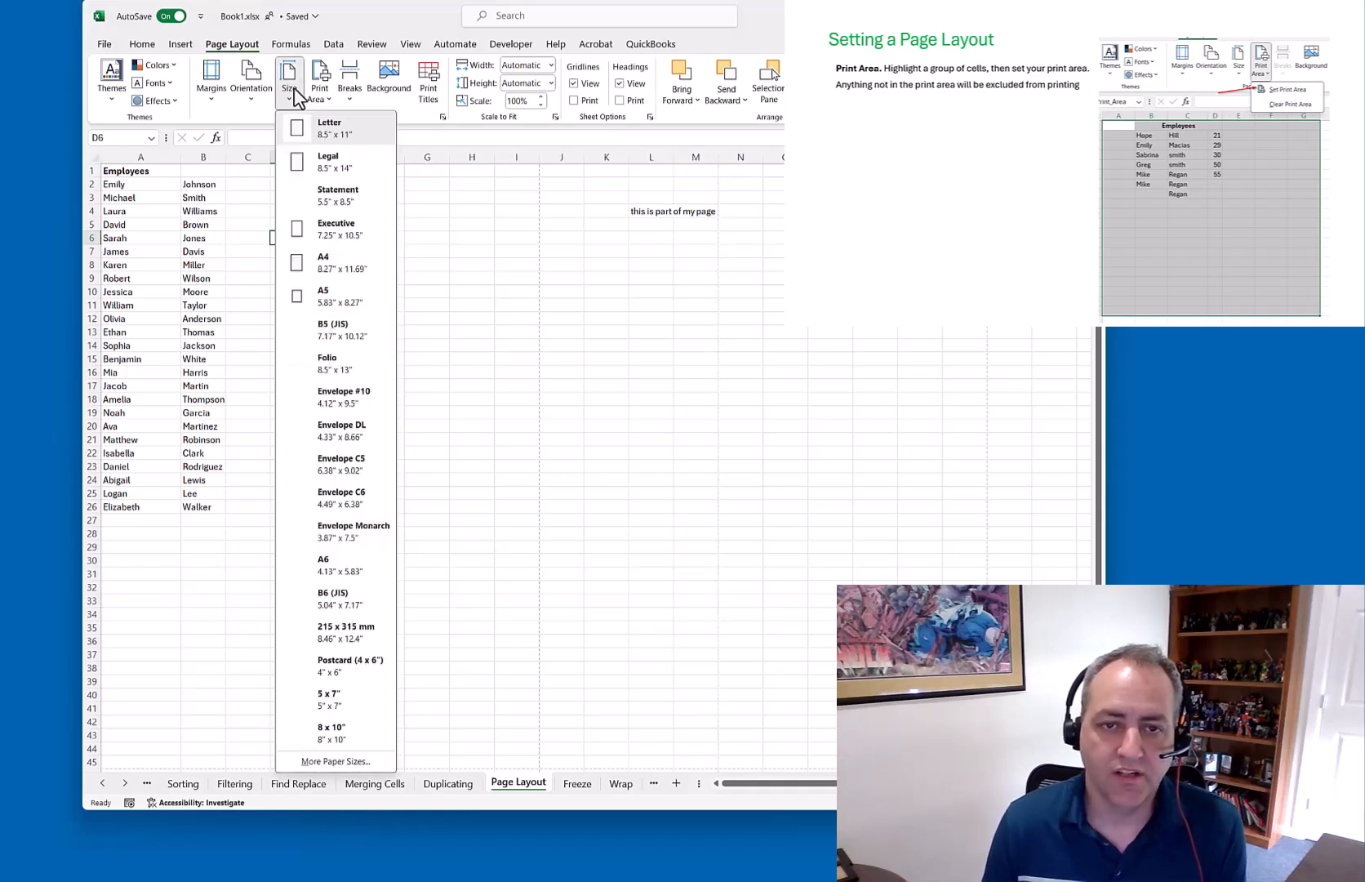
pyautogui.click(322, 98)
pyautogui.click(353, 147)
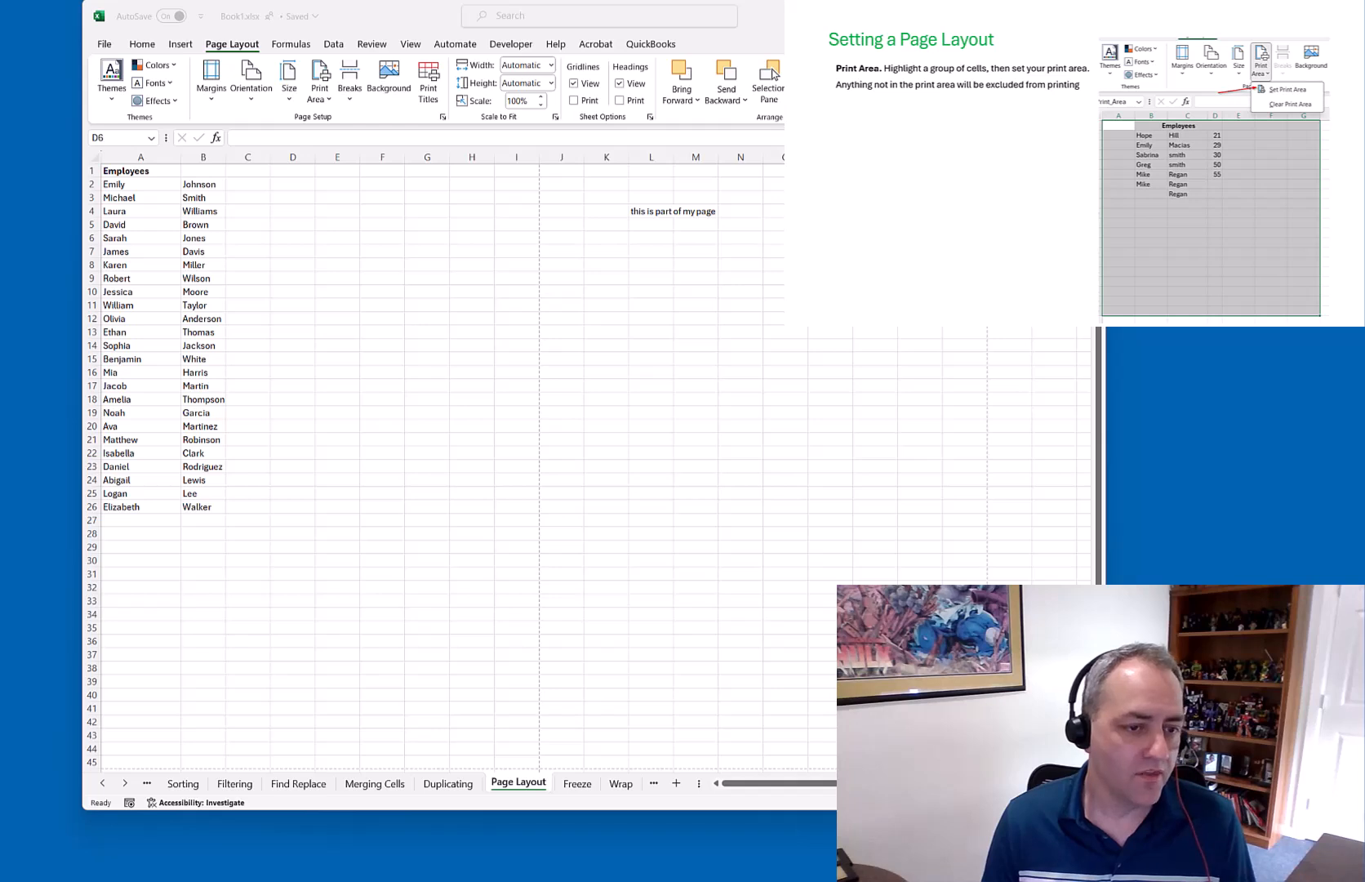
pyautogui.press('Right')
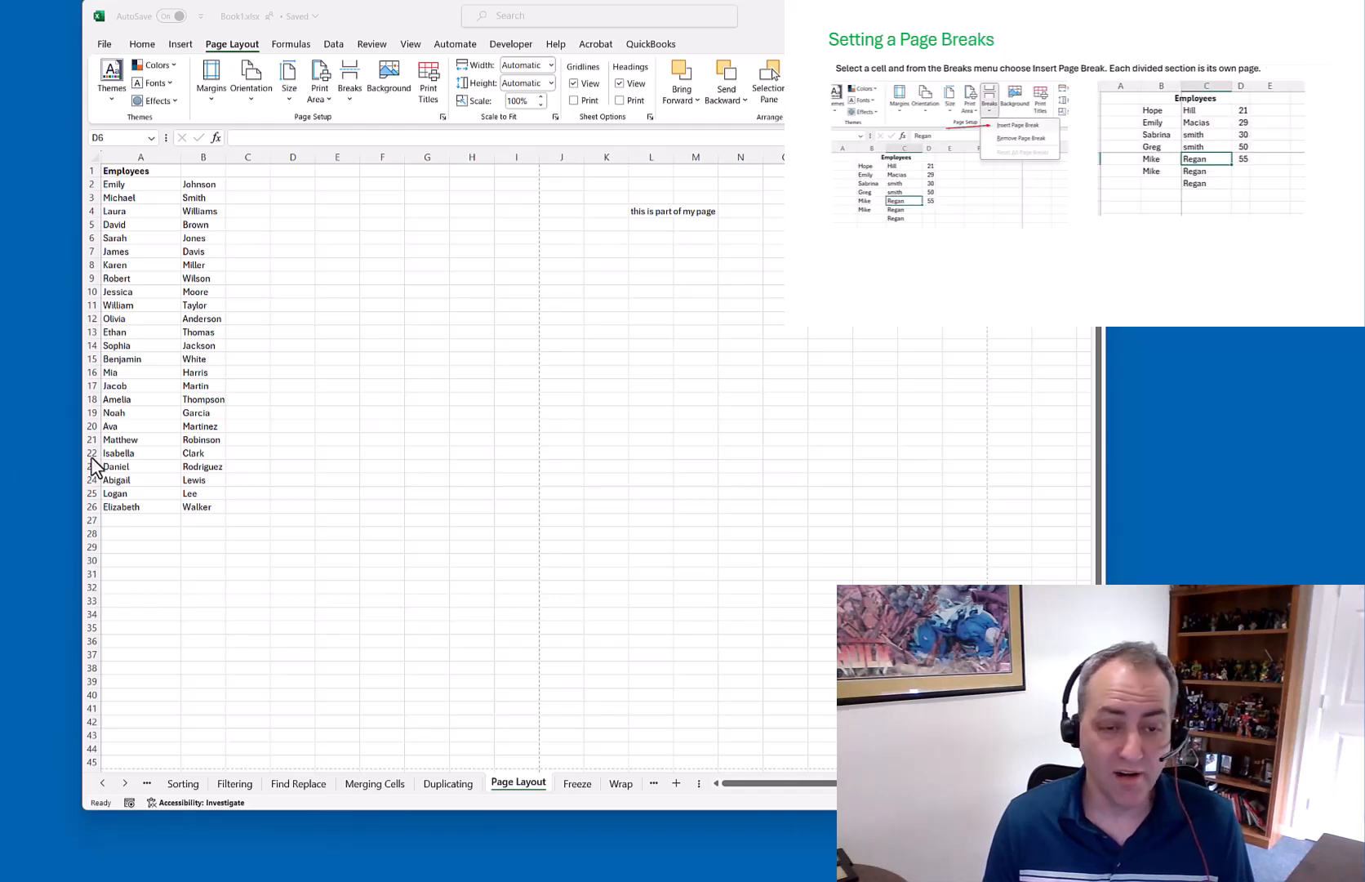
# Insert a manual page break above row 13 at cell A13
pyautogui.click(149, 321)
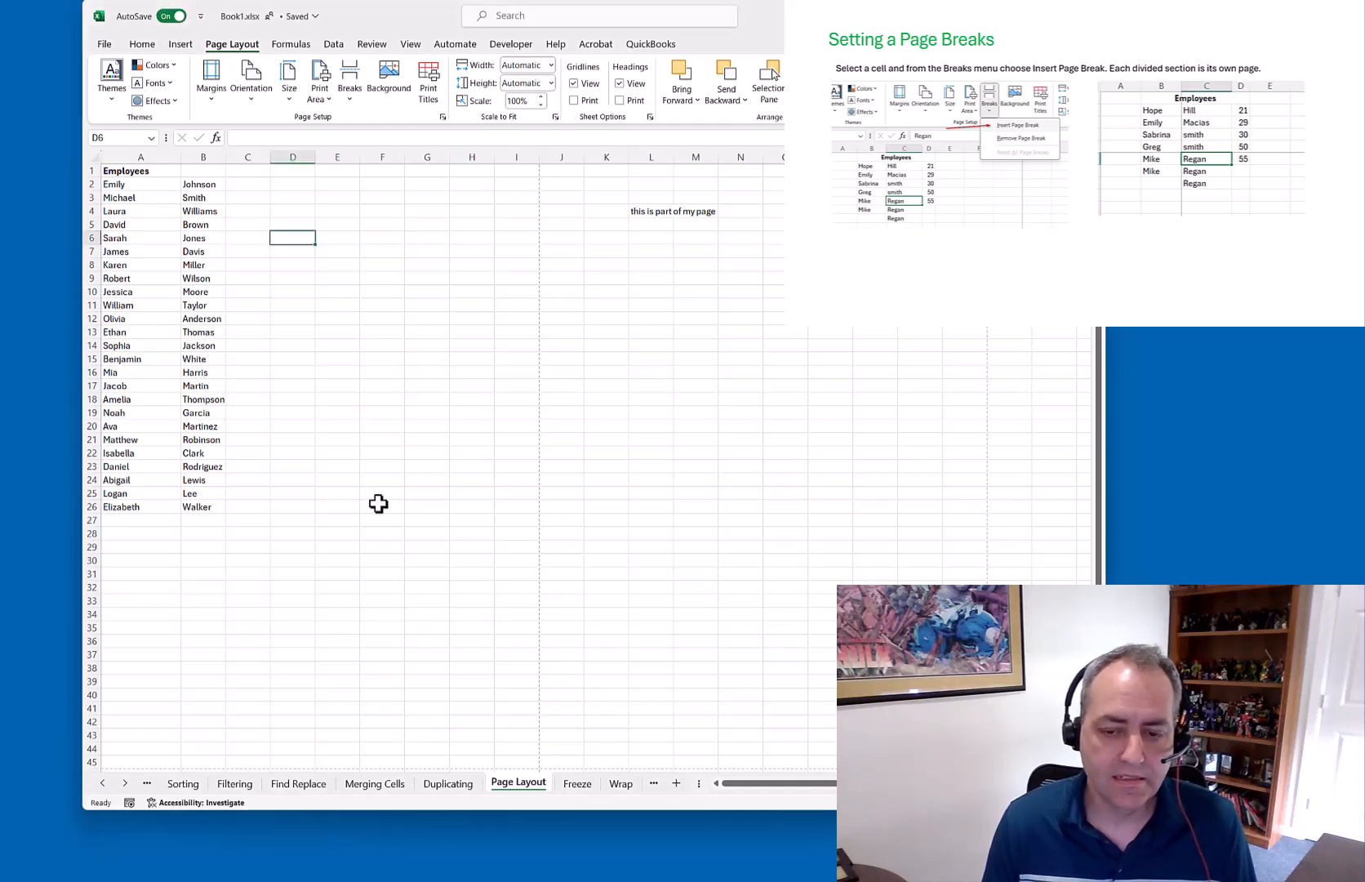
pyautogui.scroll(-2, 463, 603)
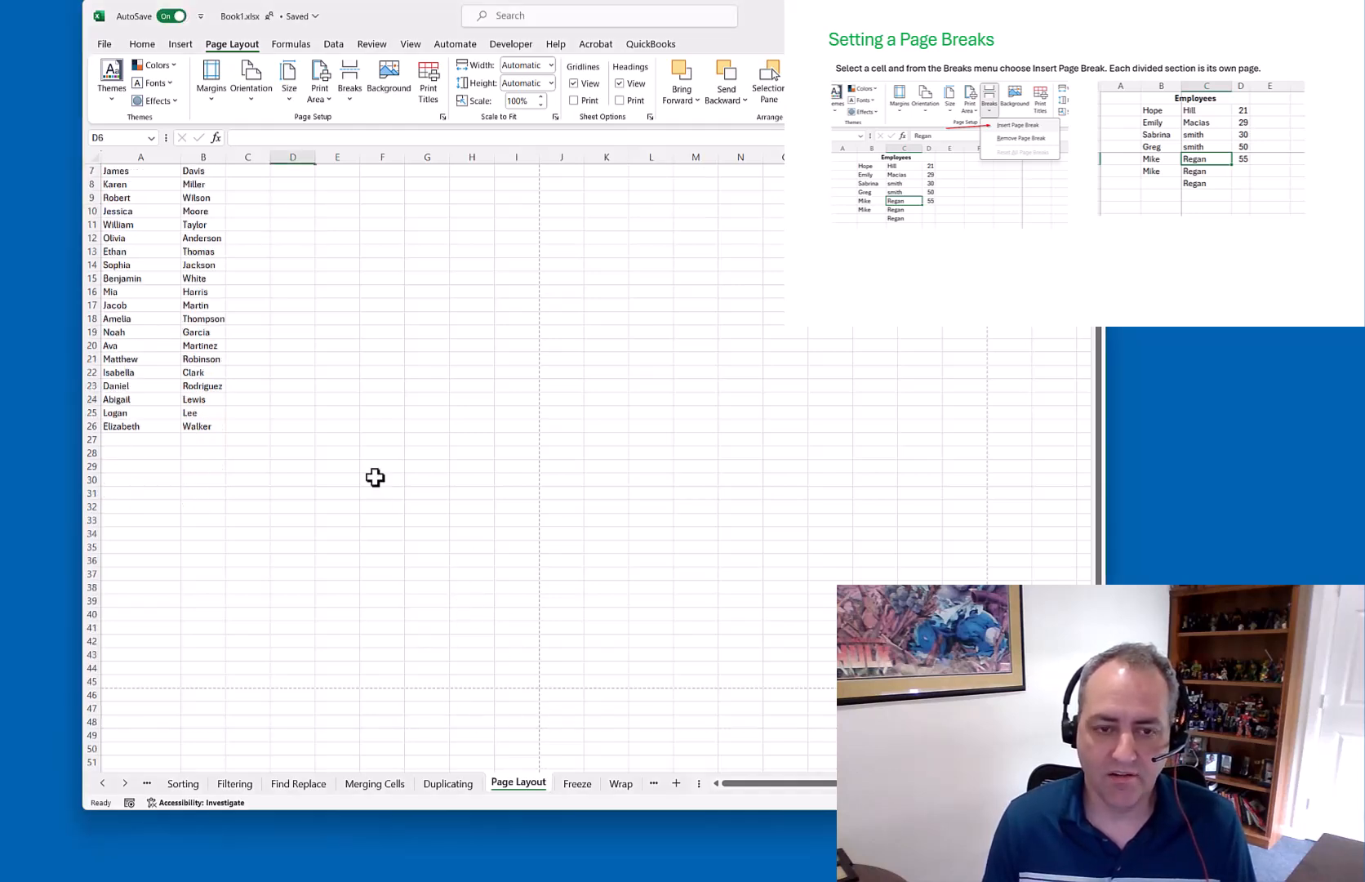
pyautogui.scroll(2, 390, 485)
pyautogui.click(121, 332)
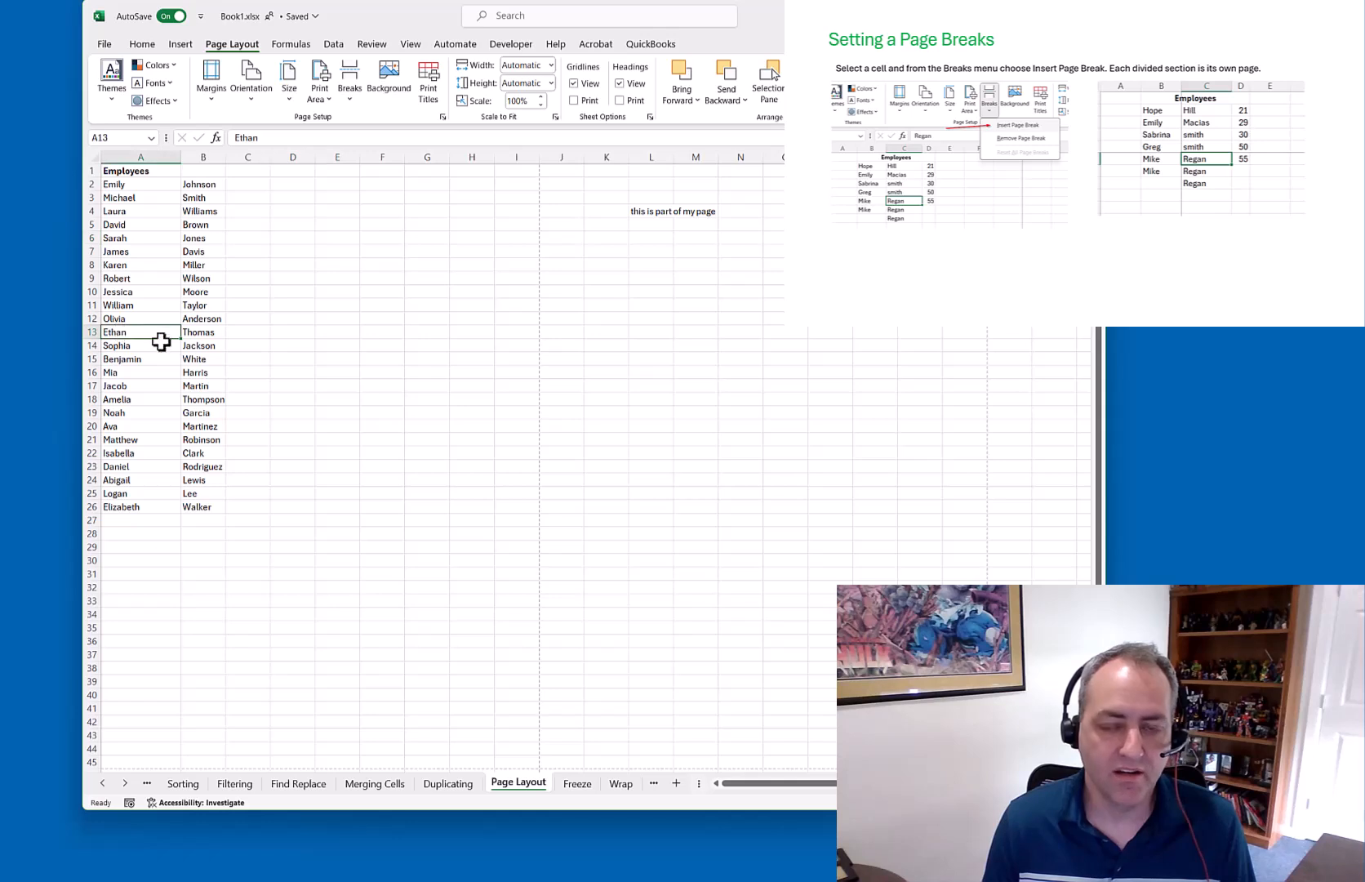
pyautogui.click(347, 96)
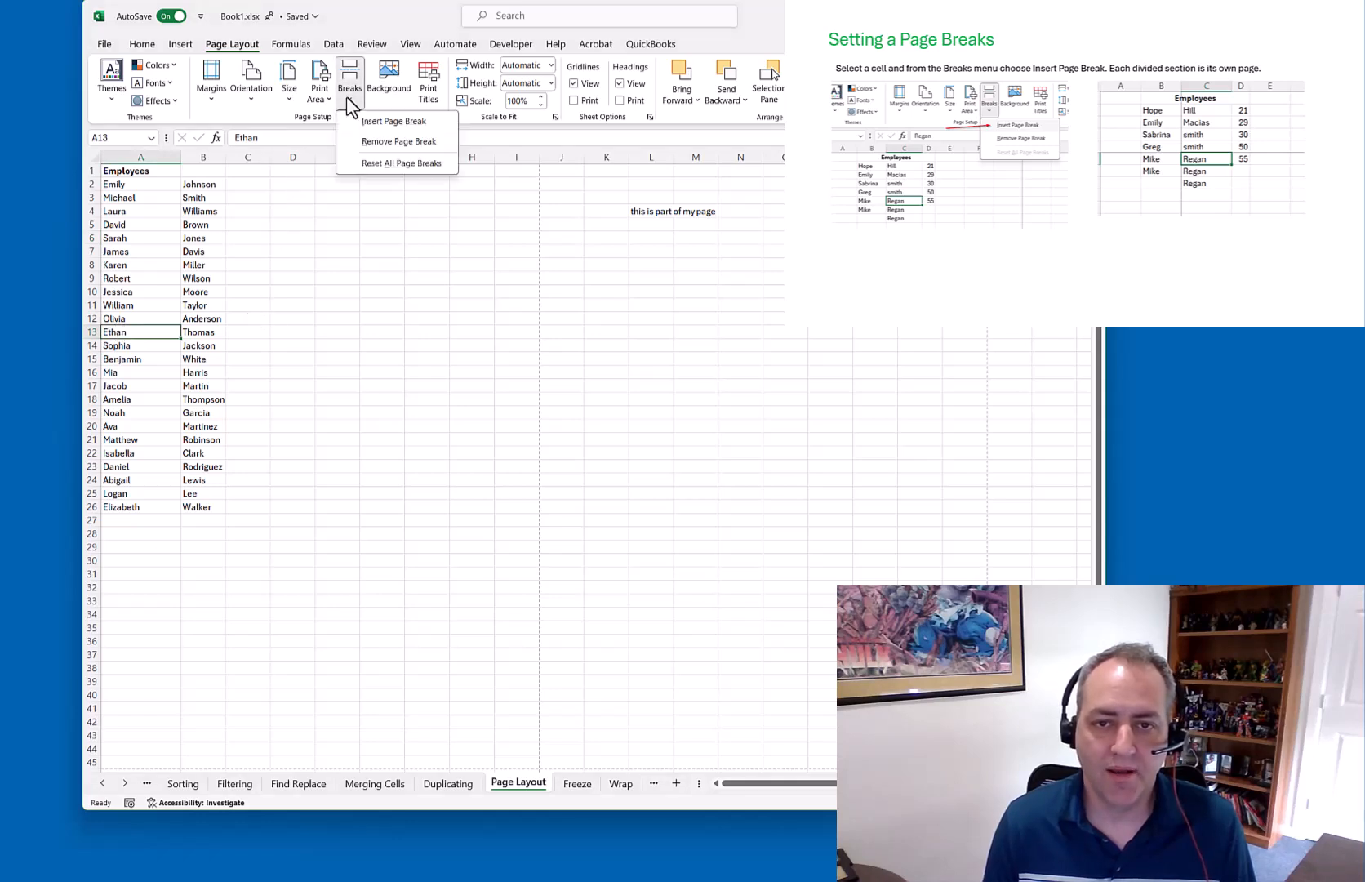
pyautogui.click(390, 121)
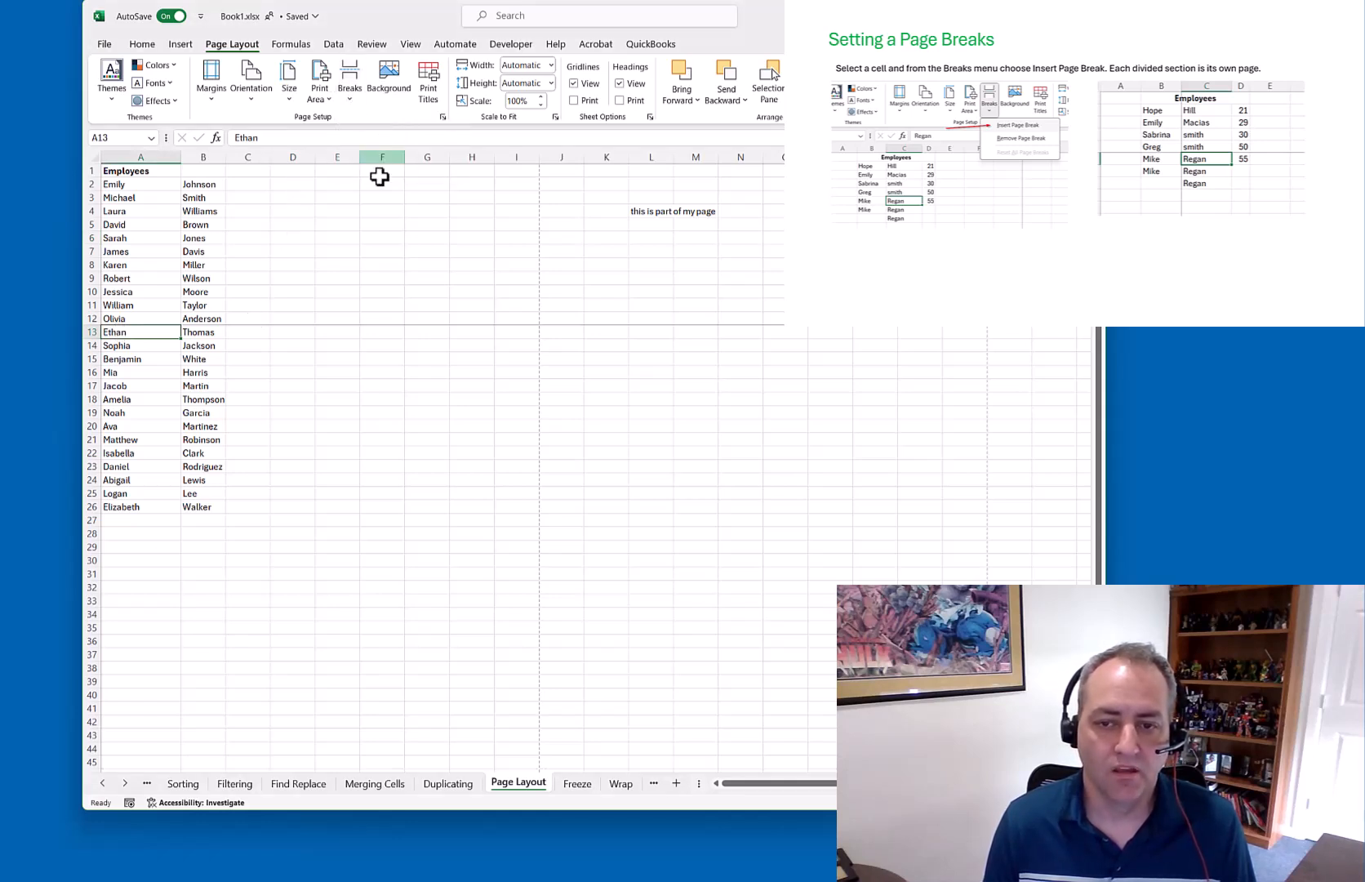
# Insert another manual page break above row 19 at cell A19
pyautogui.click(124, 412)
pyautogui.click(349, 101)
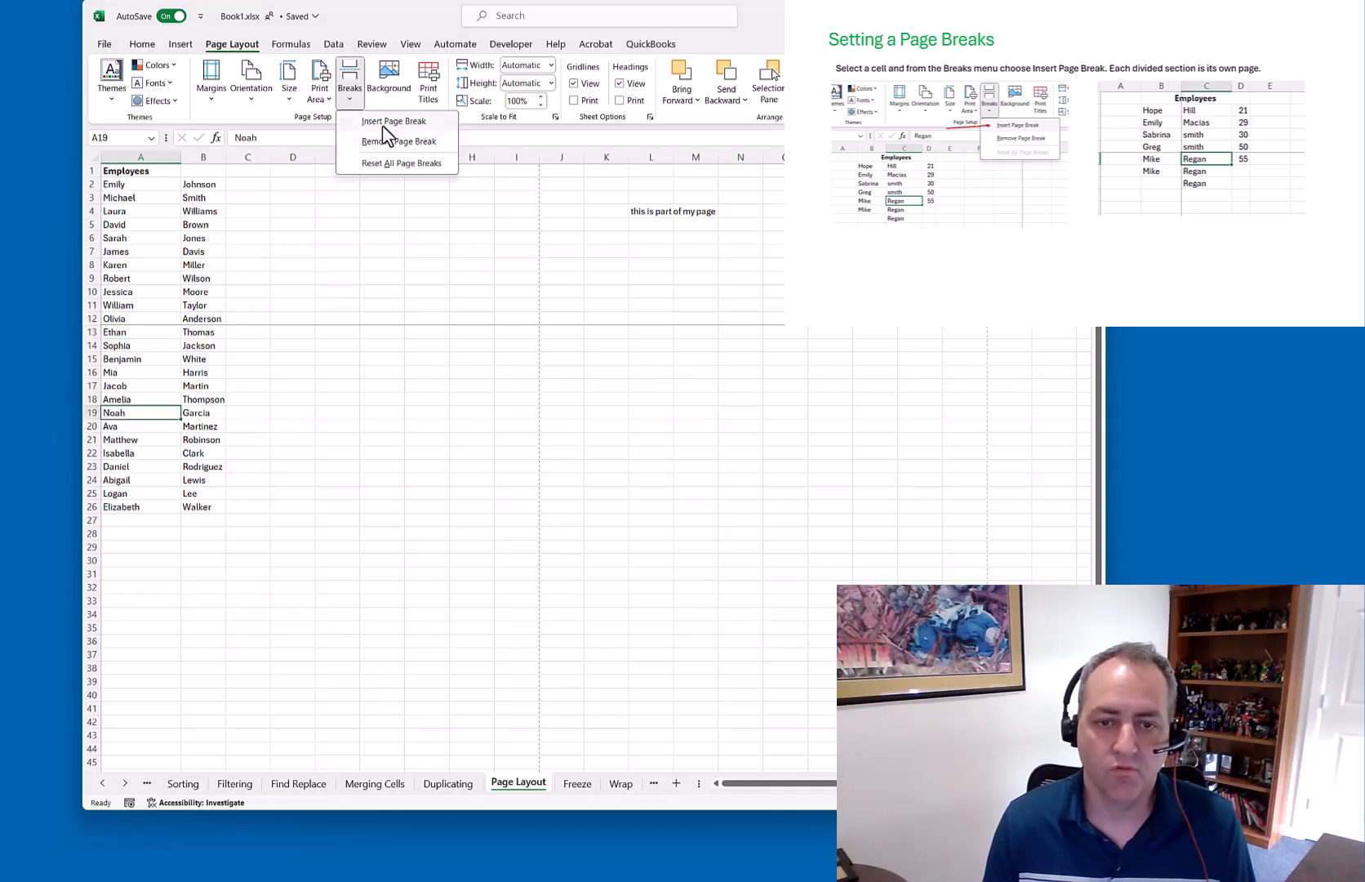
pyautogui.click(382, 124)
pyautogui.click(287, 477)
pyautogui.click(199, 252)
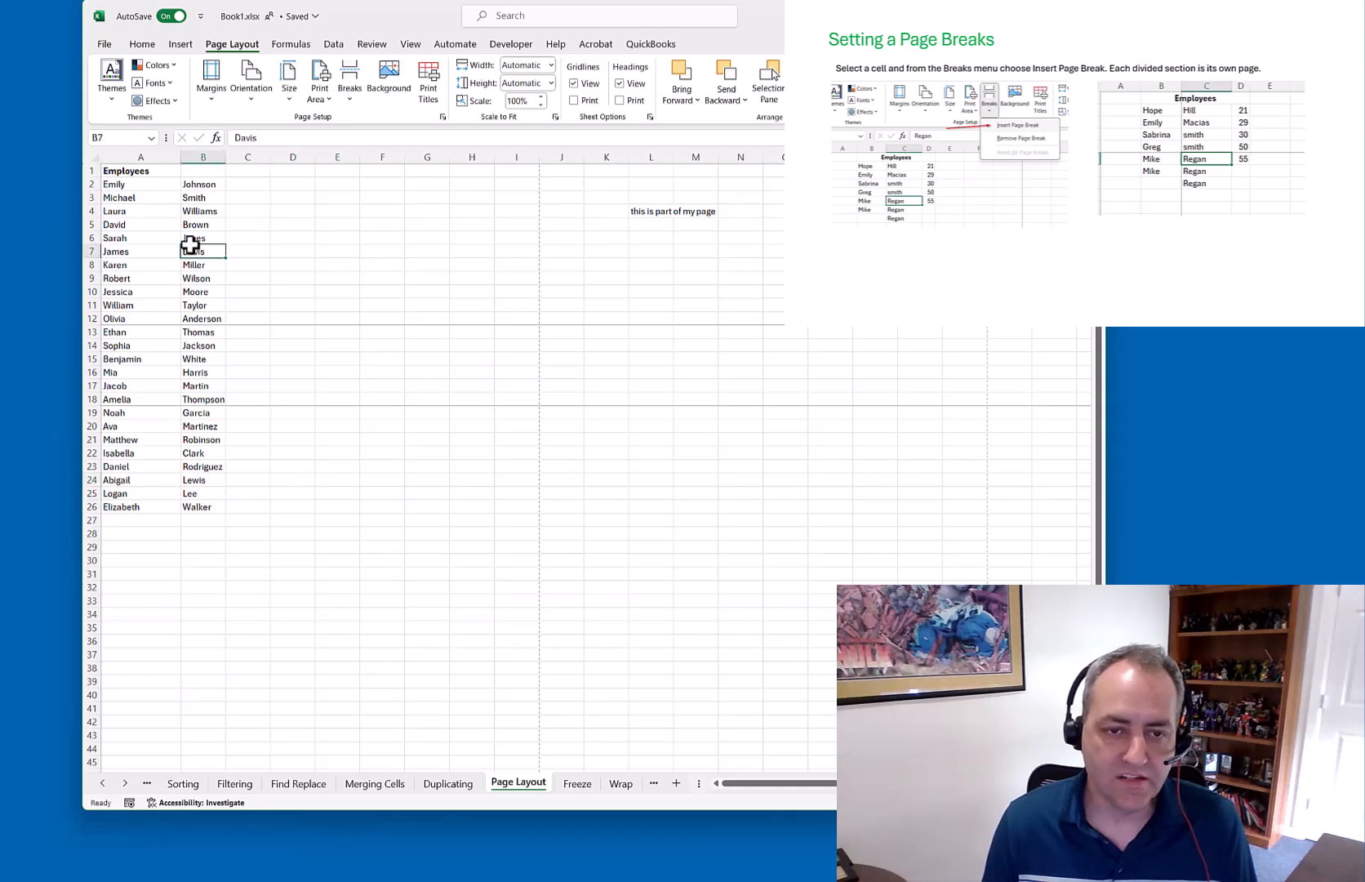
pyautogui.click(204, 359)
pyautogui.click(202, 466)
pyautogui.click(104, 45)
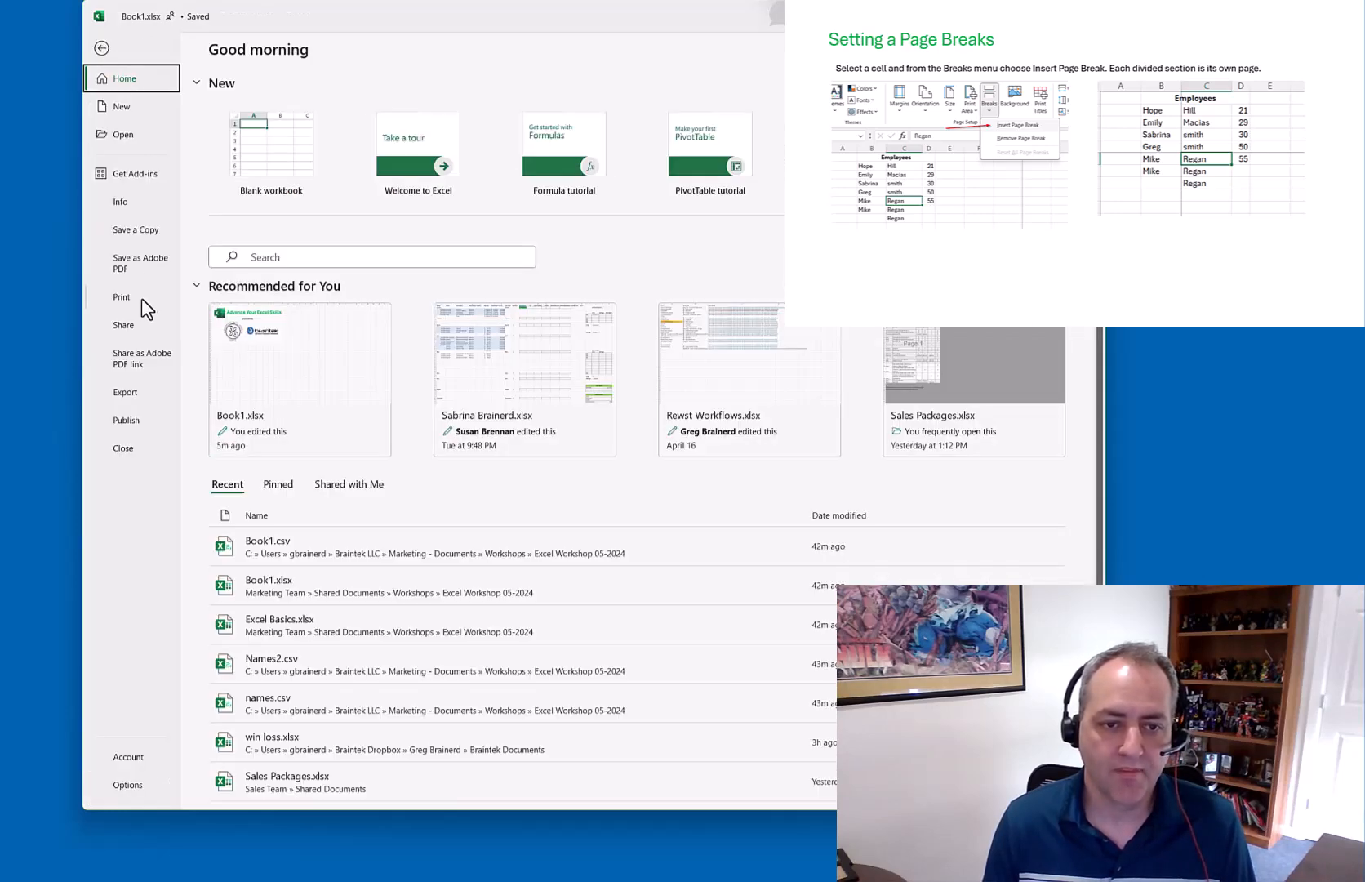
# Step through print preview pages 1 to 4 of the split names list, then return to the sheet
pyautogui.click(140, 297)
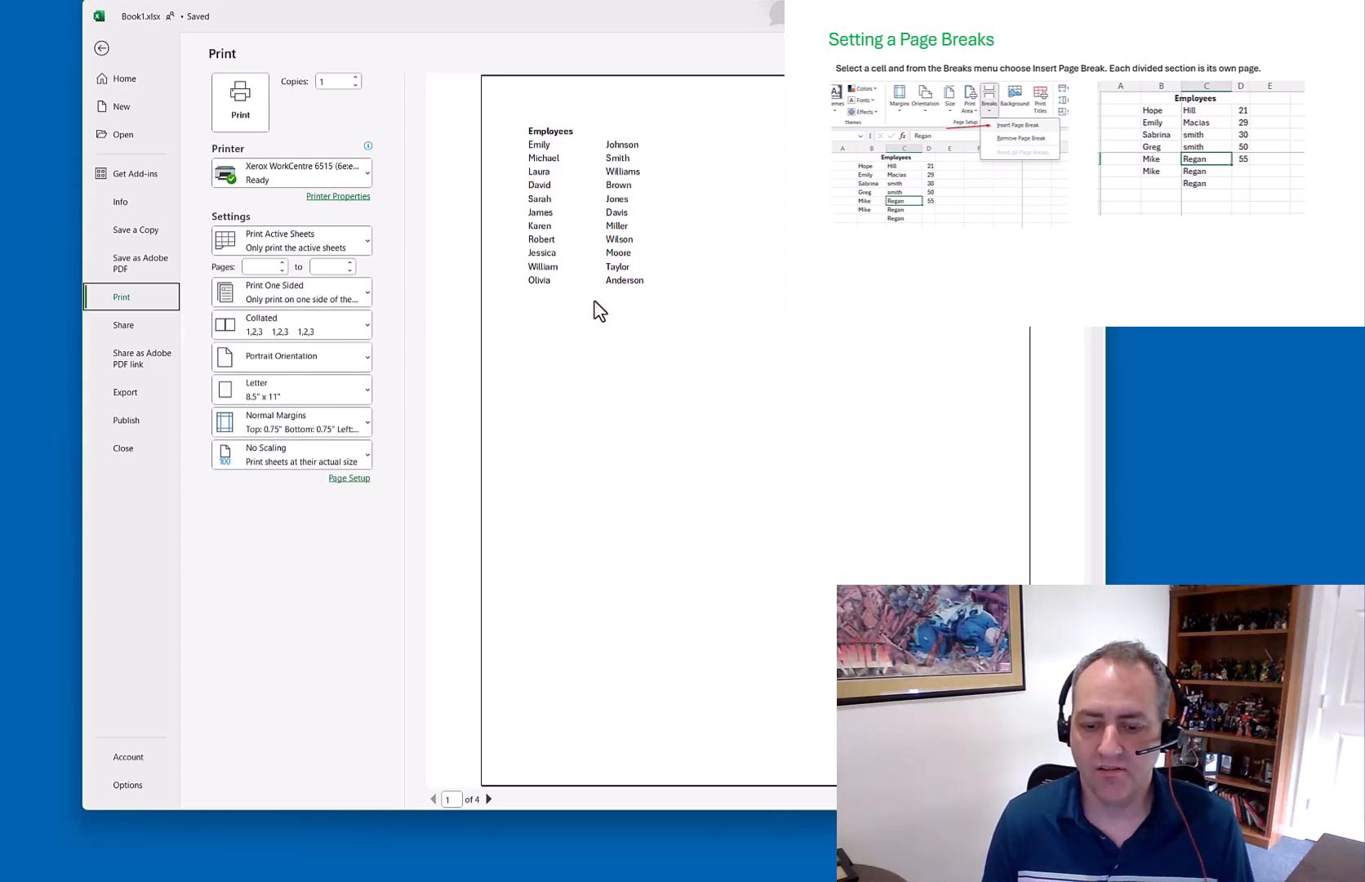
pyautogui.click(488, 799)
pyautogui.click(488, 799)
pyautogui.click(488, 799)
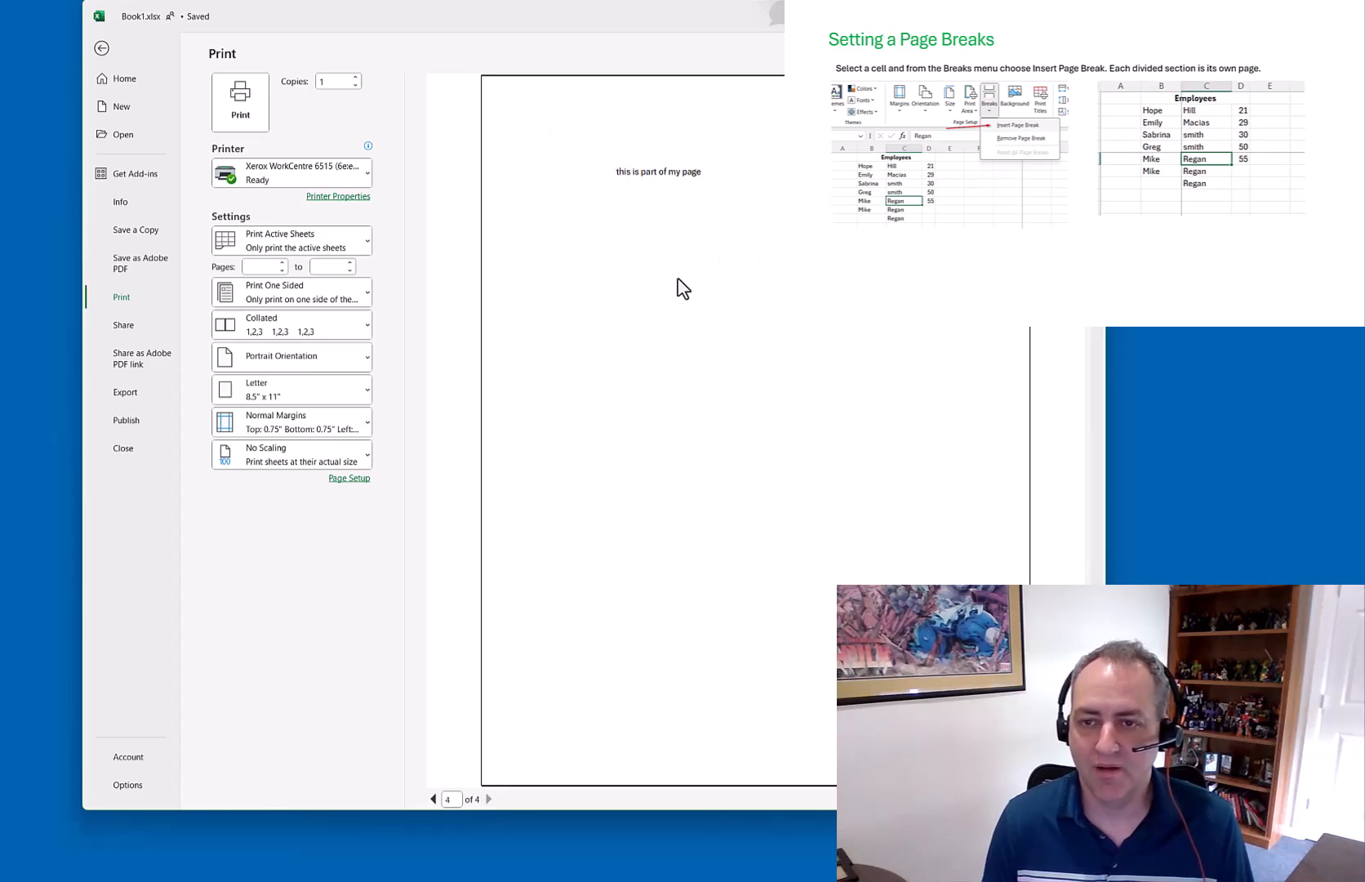
pyautogui.click(102, 50)
pyautogui.click(667, 211)
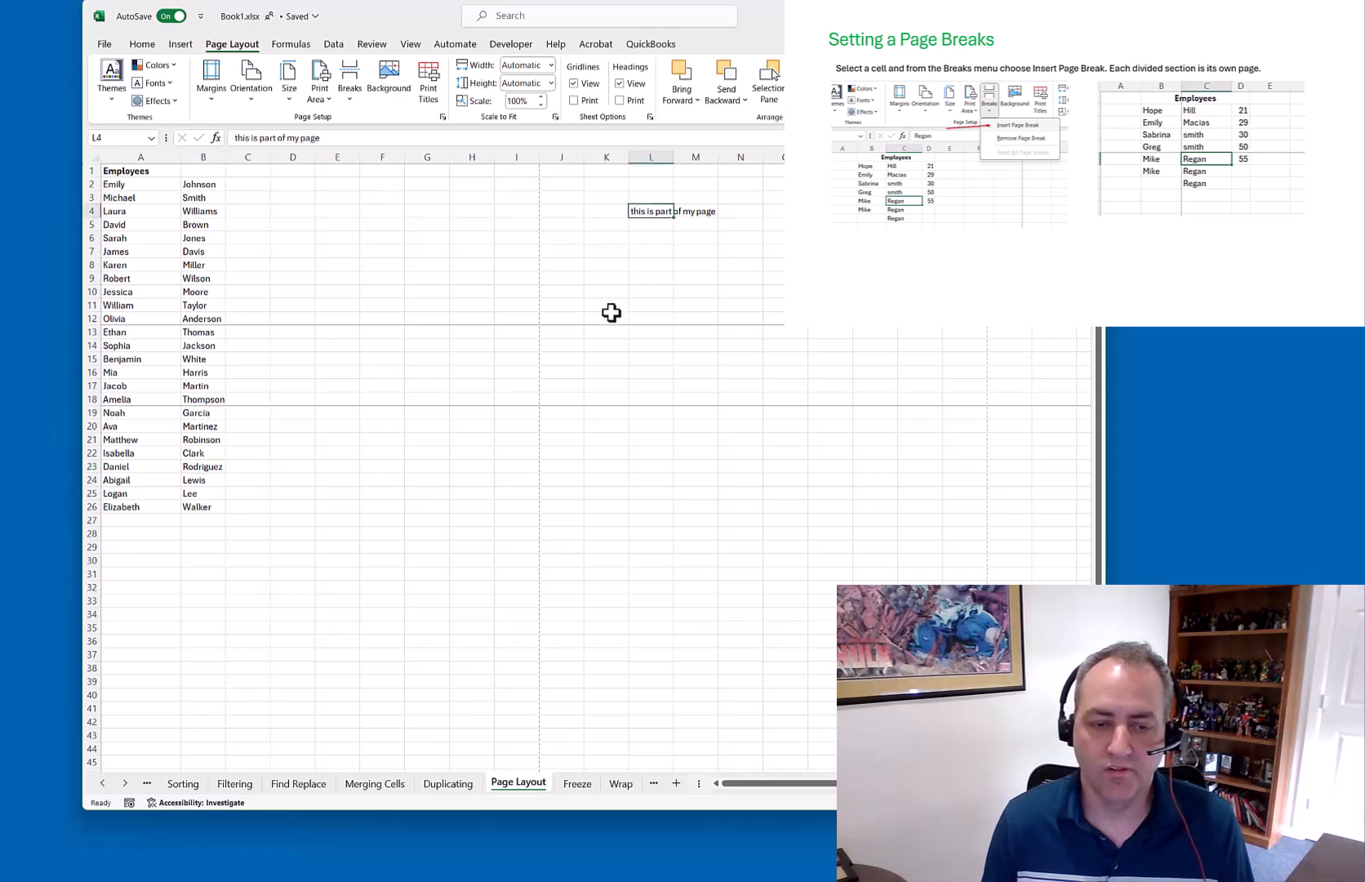
# Reset all manual page breaks above rows 13 and 19 from the Page Layout Breaks menu
pyautogui.click(351, 96)
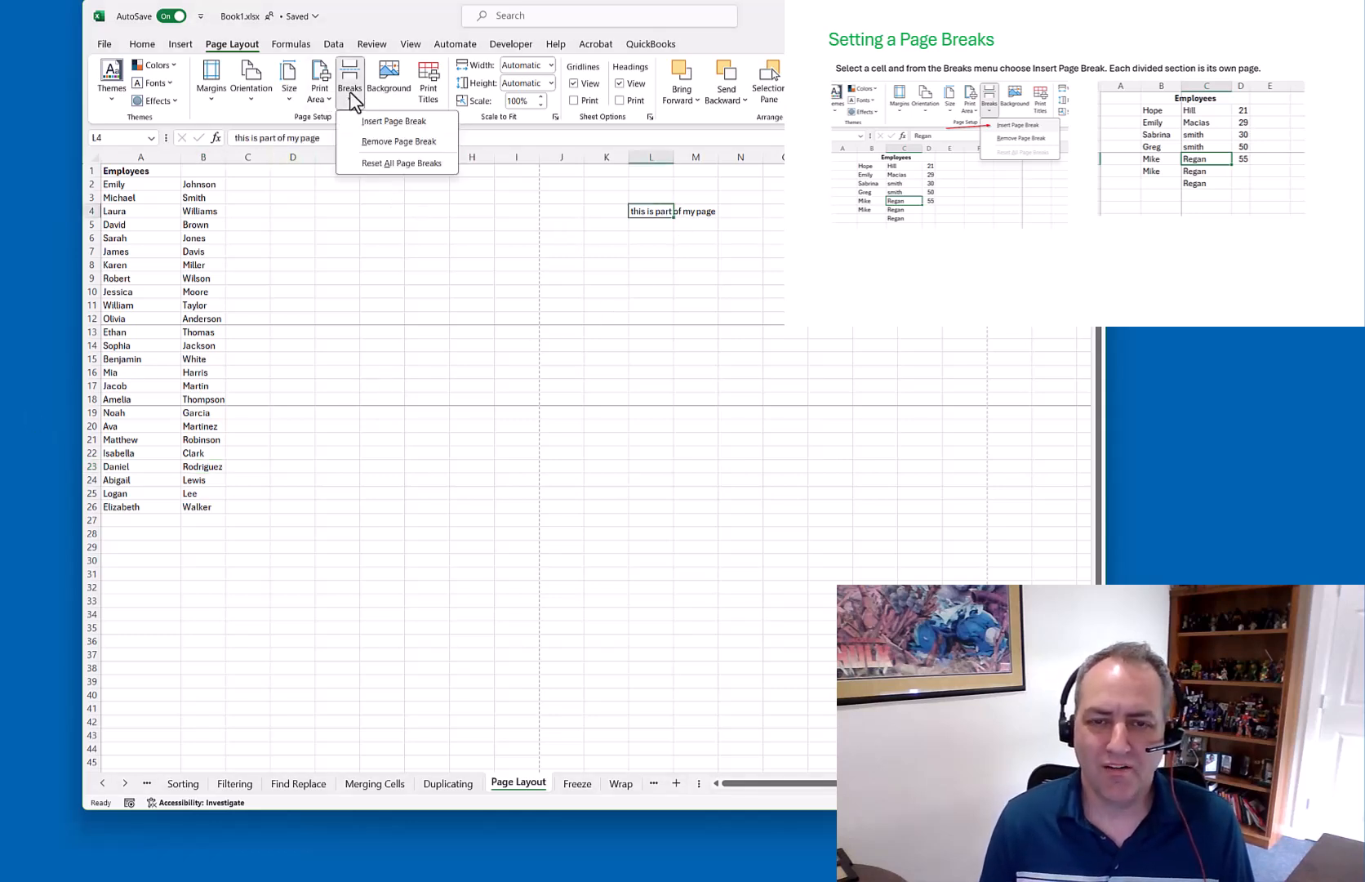
pyautogui.click(391, 163)
pyautogui.click(367, 305)
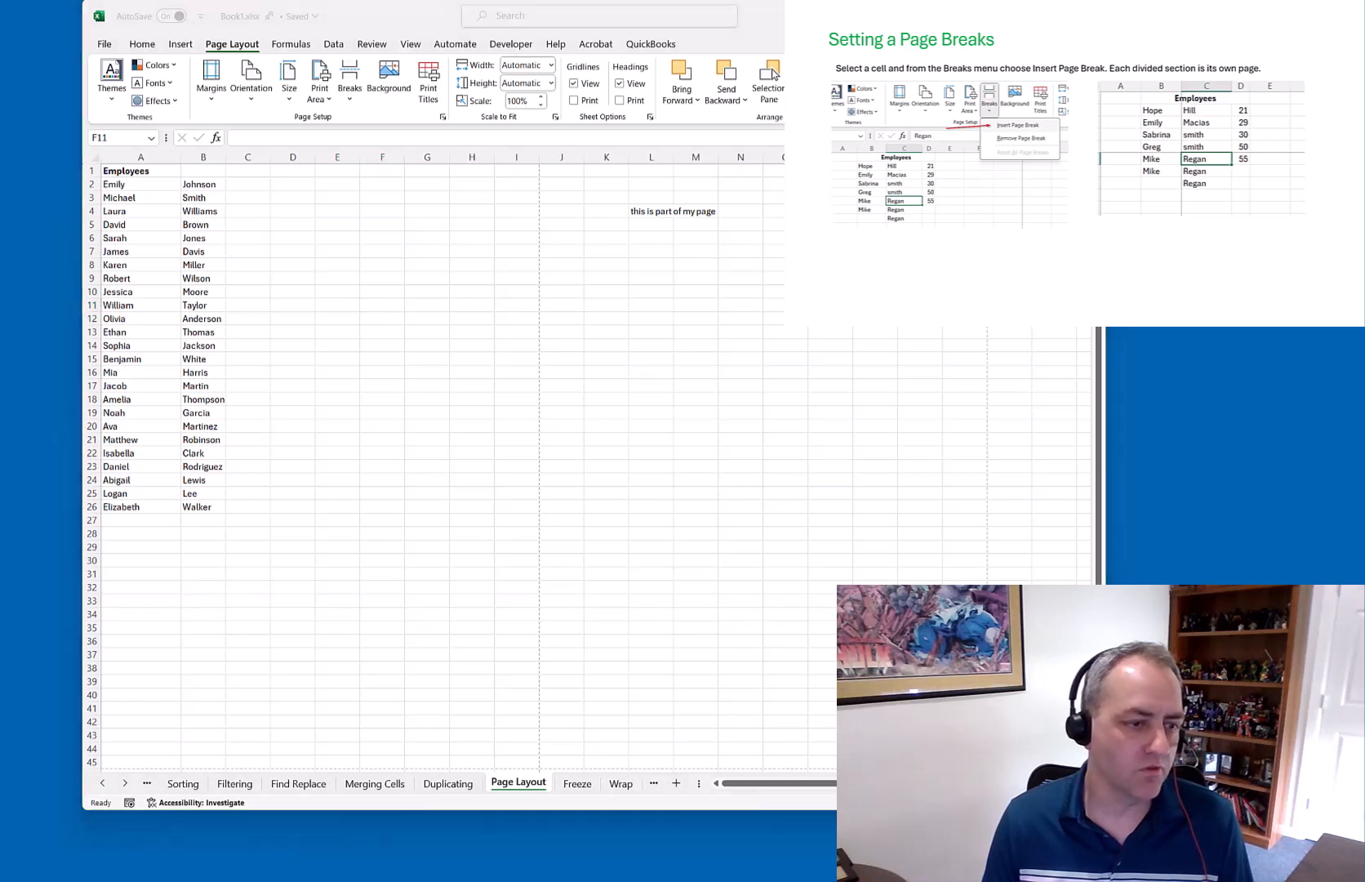
# Switch the sheet to Page Break Preview from the View tab
pyautogui.click(410, 49)
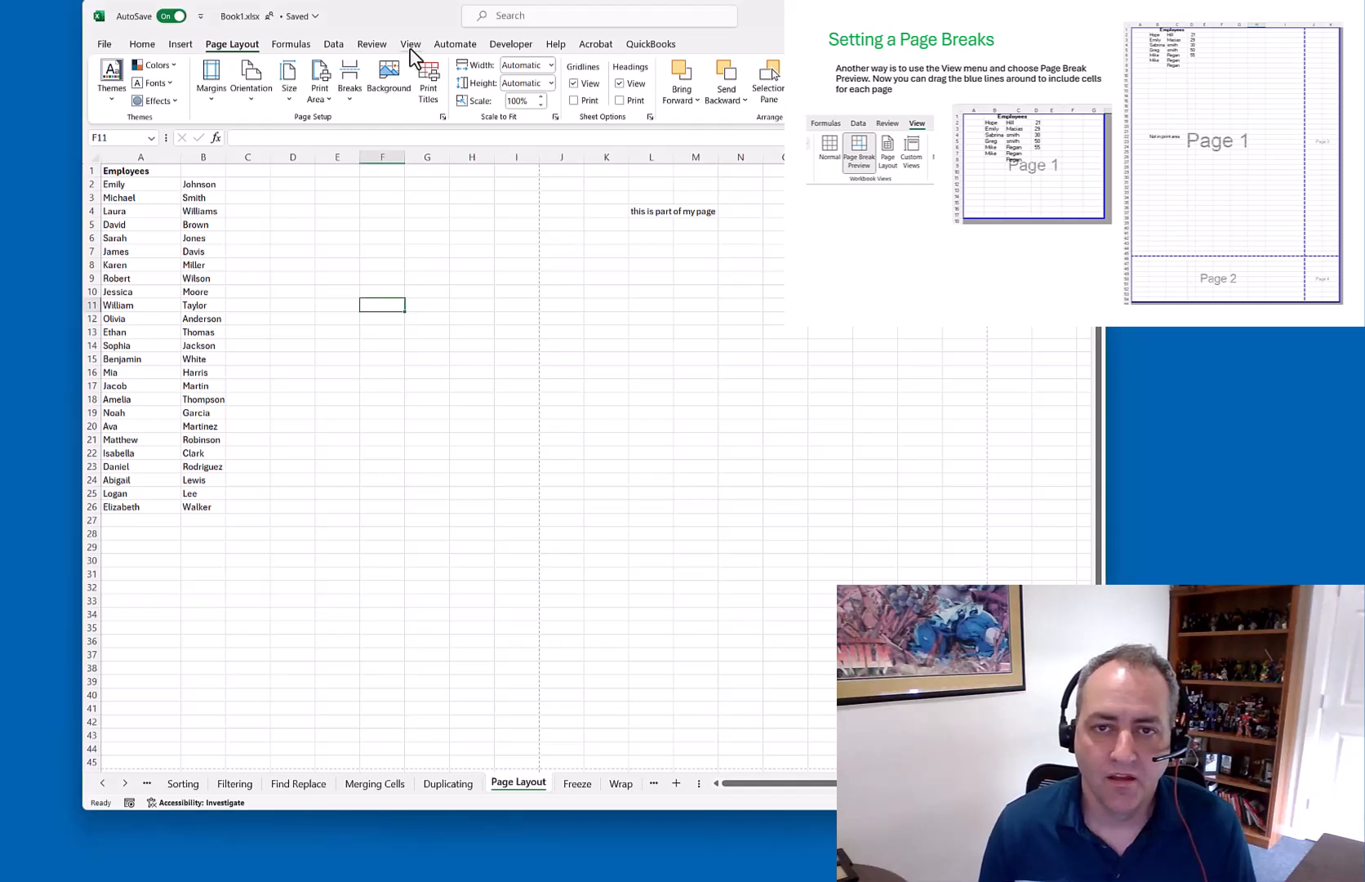
pyautogui.click(410, 46)
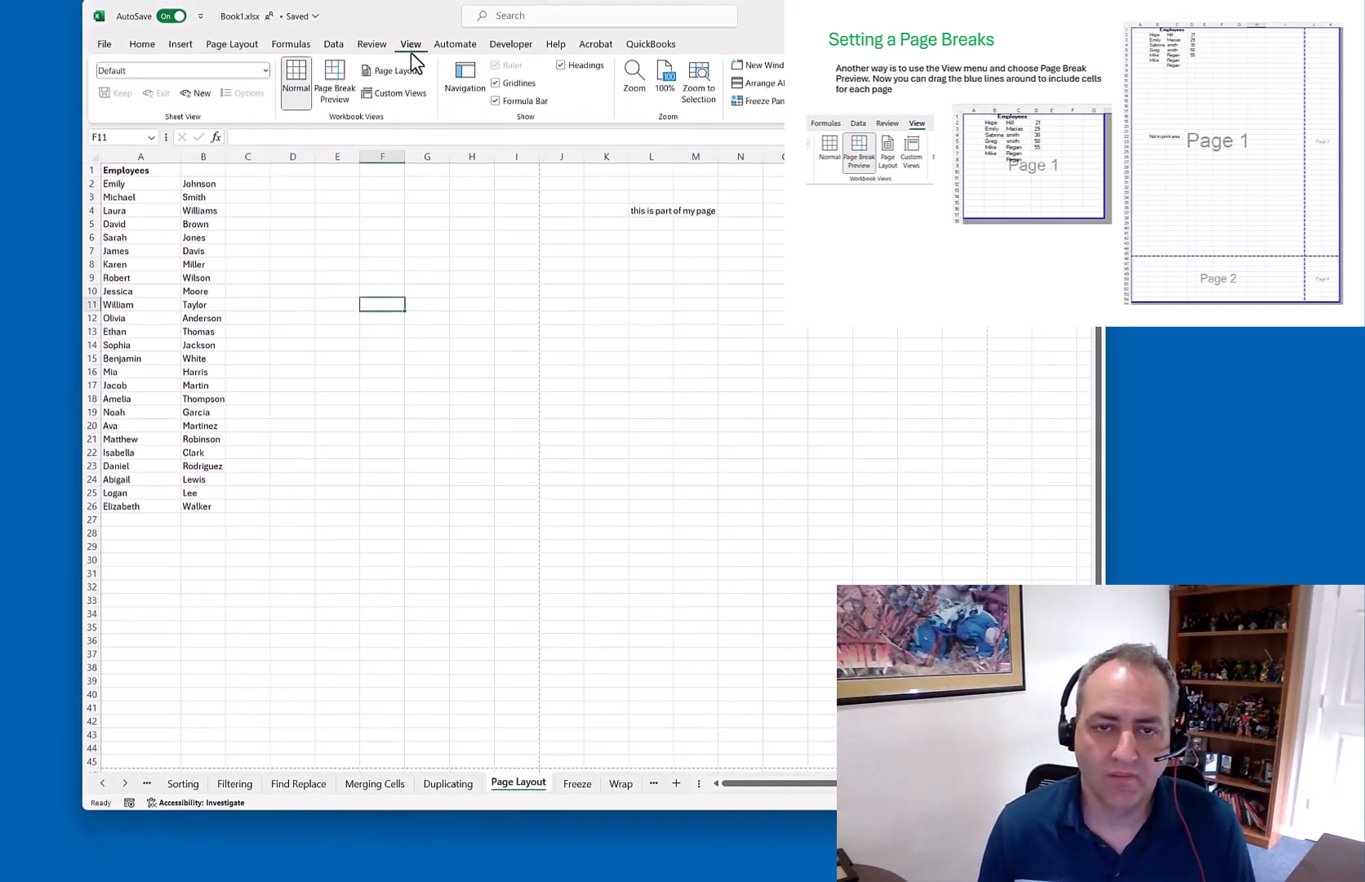
pyautogui.click(334, 96)
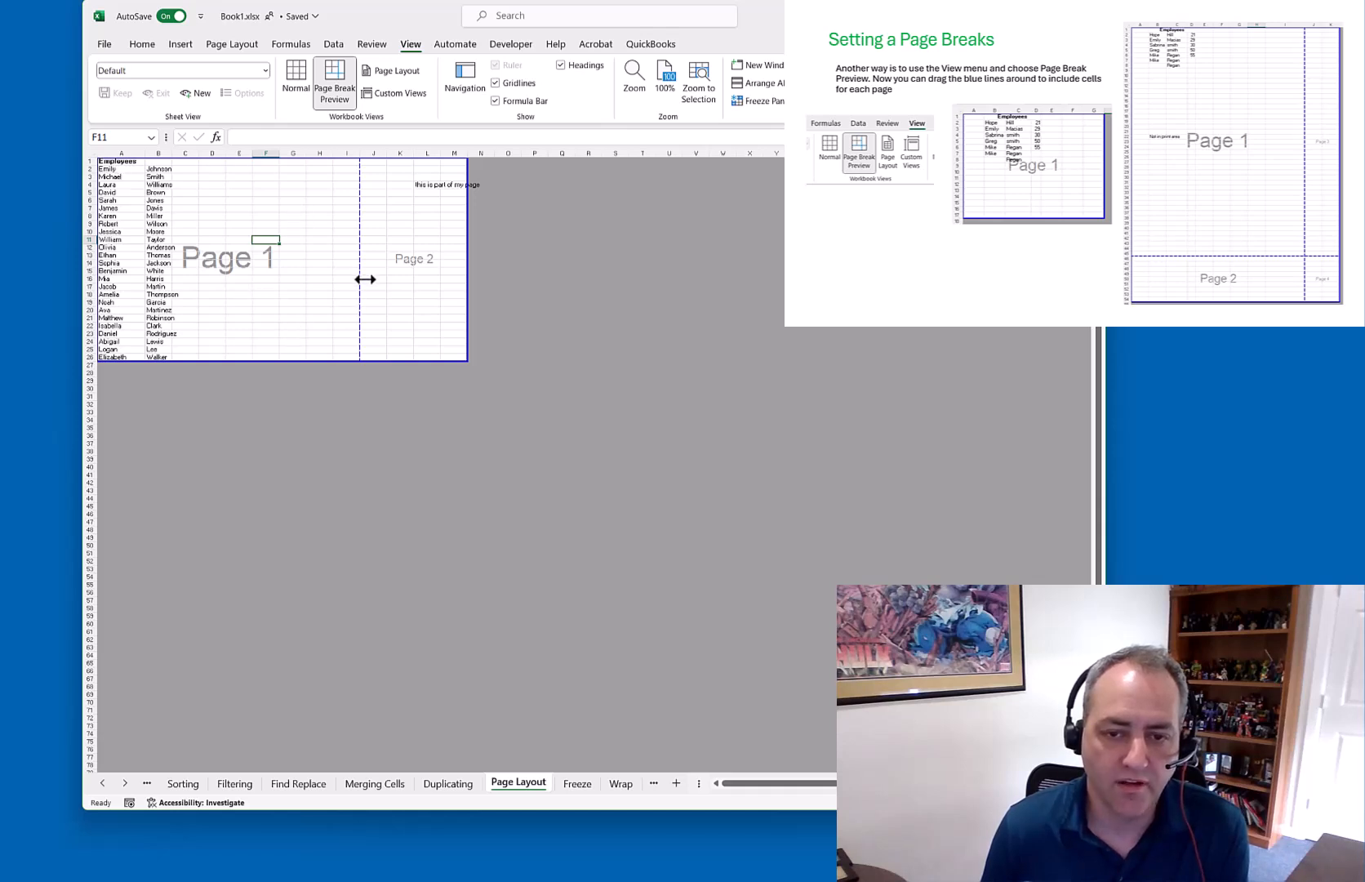
# Drag the blue page borders to column F and row 45, then check the print preview
pyautogui.moveTo(359, 277); pyautogui.dragTo(275, 278)
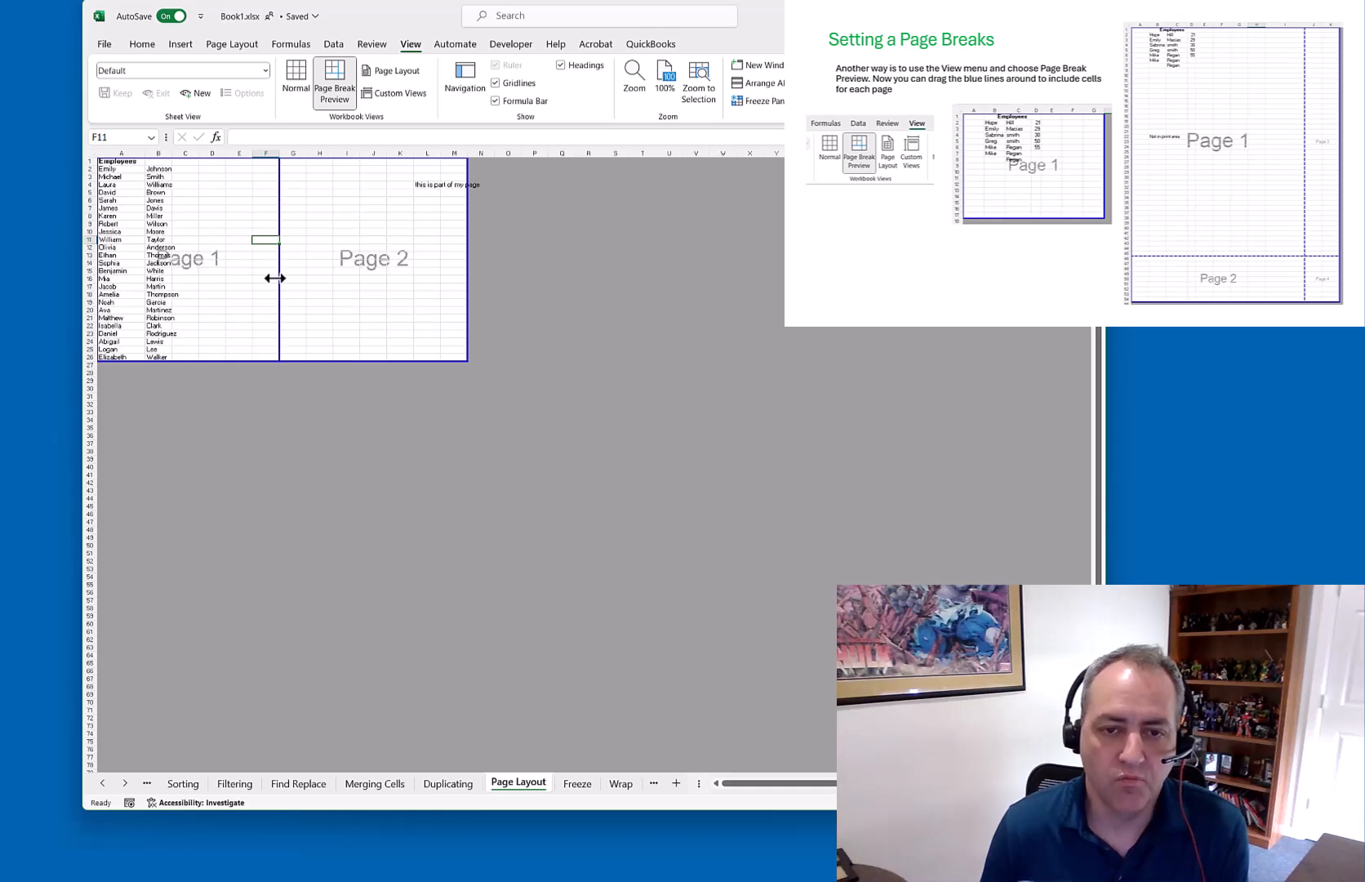
pyautogui.moveTo(290, 360); pyautogui.dragTo(293, 597)
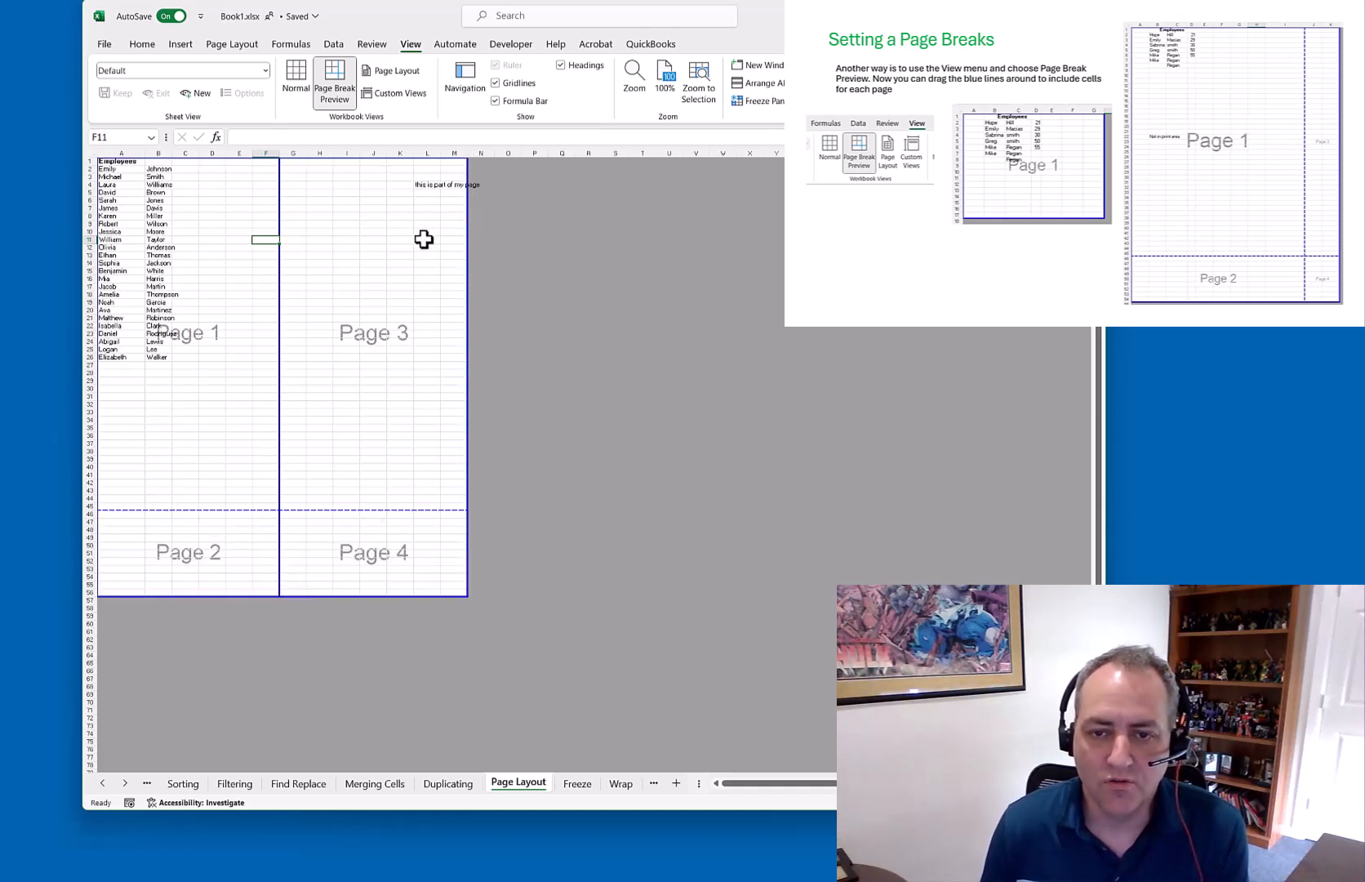
pyautogui.moveTo(467, 224); pyautogui.dragTo(276, 237)
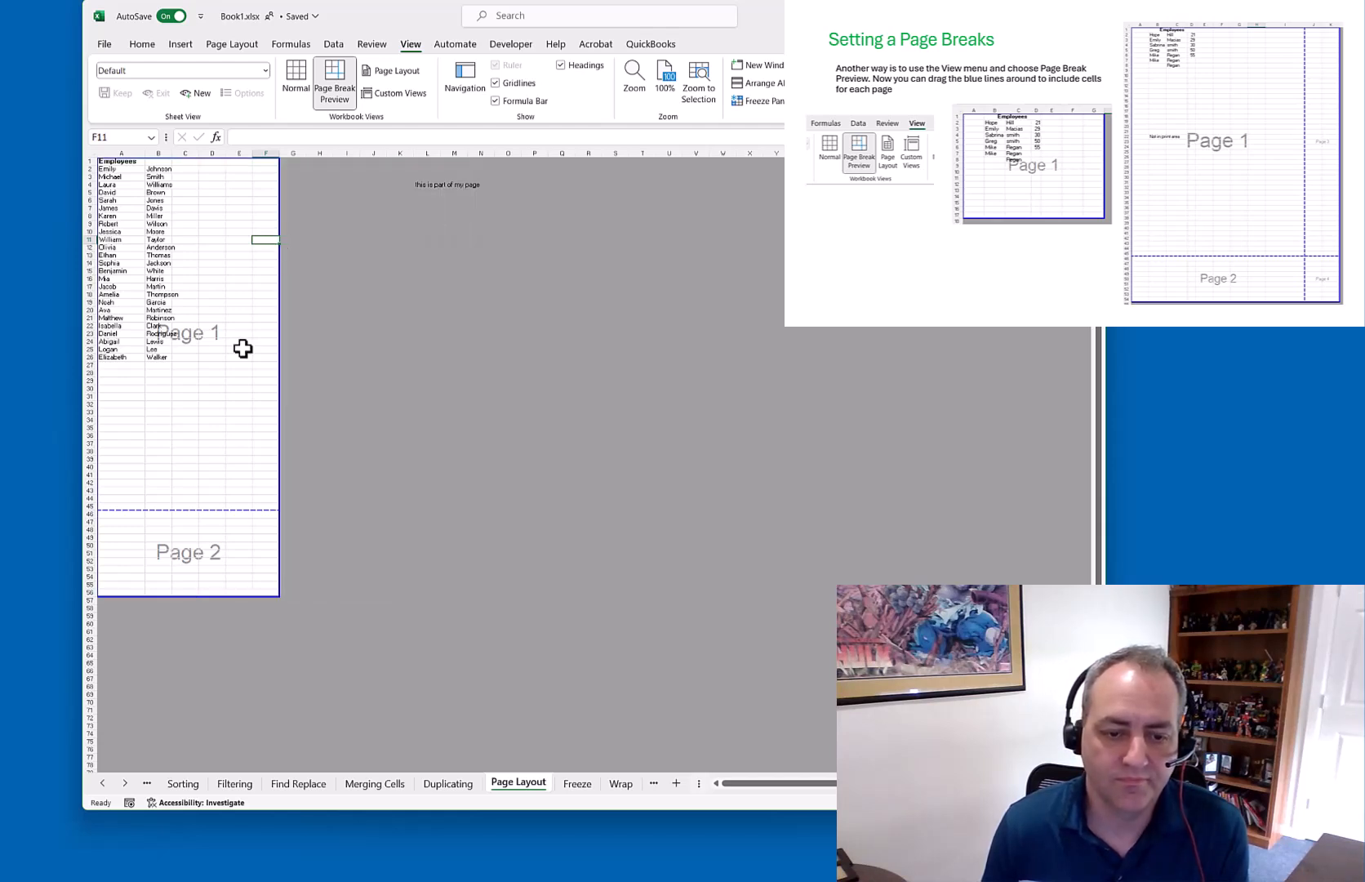
pyautogui.moveTo(214, 597); pyautogui.dragTo(211, 510)
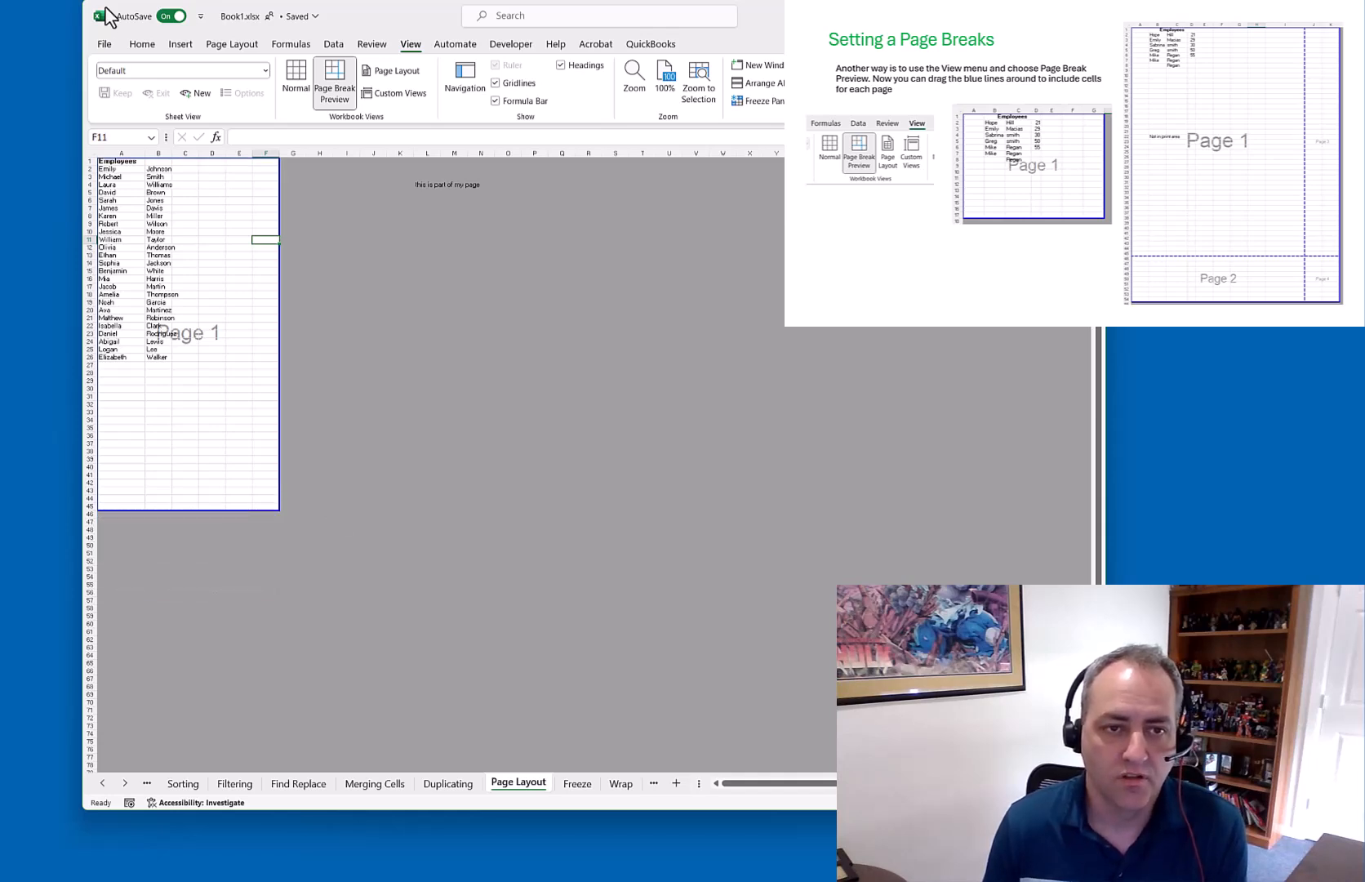
pyautogui.click(431, 184)
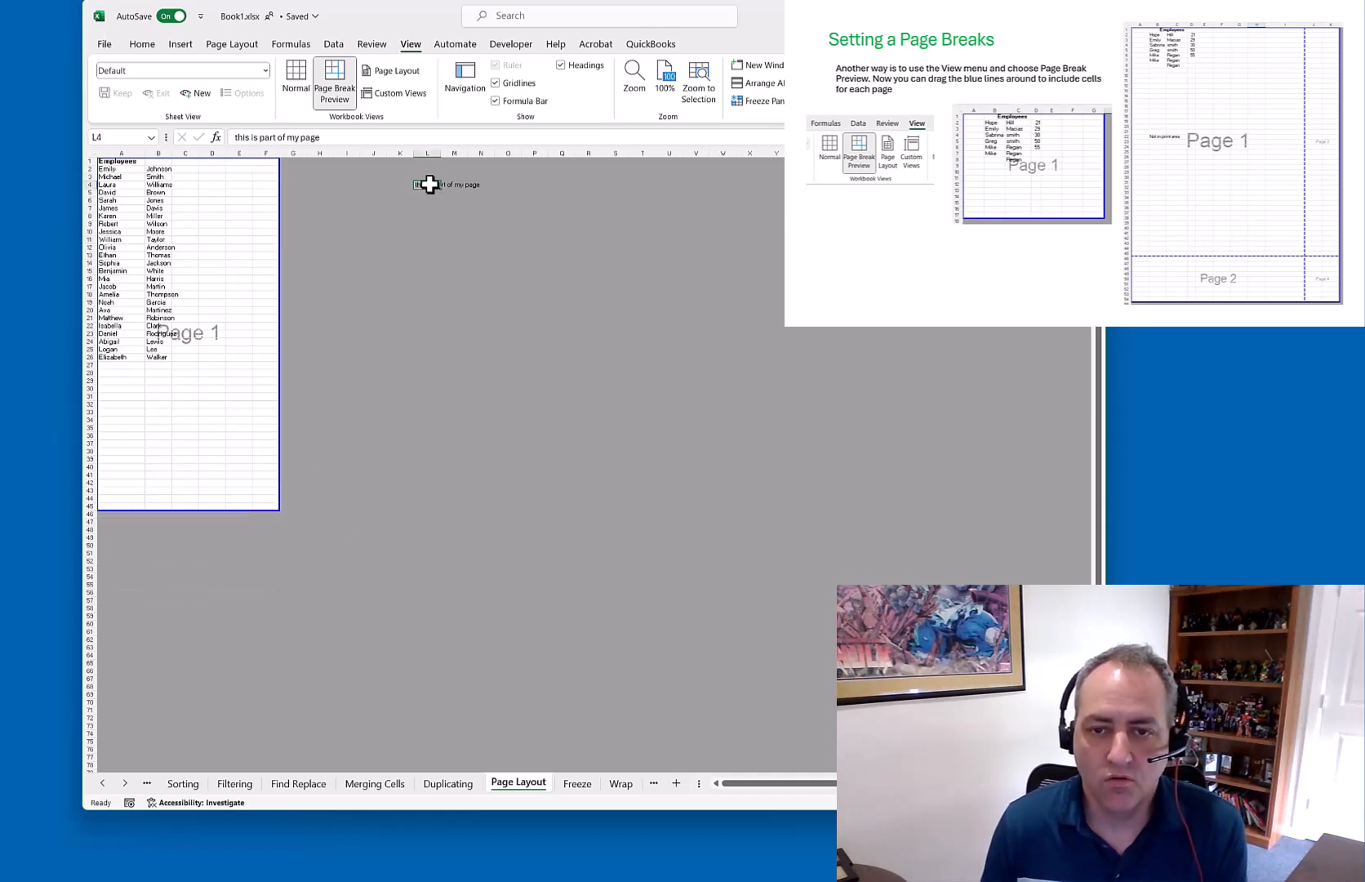
pyautogui.click(104, 45)
pyautogui.click(124, 297)
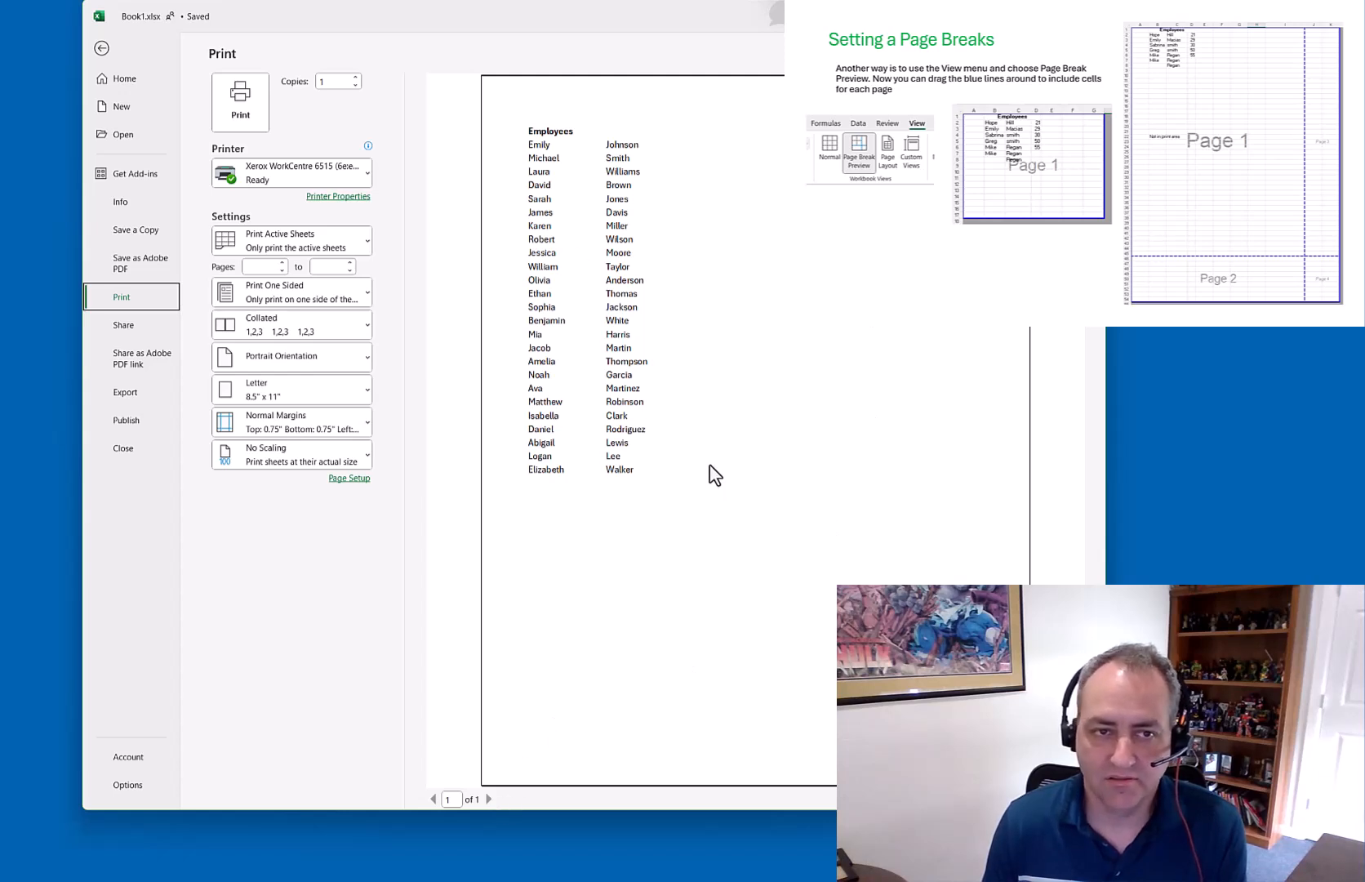
# Widen the print area to column N and preview it, showing two pages
pyautogui.click(101, 49)
pyautogui.moveTo(275, 228); pyautogui.dragTo(411, 250)
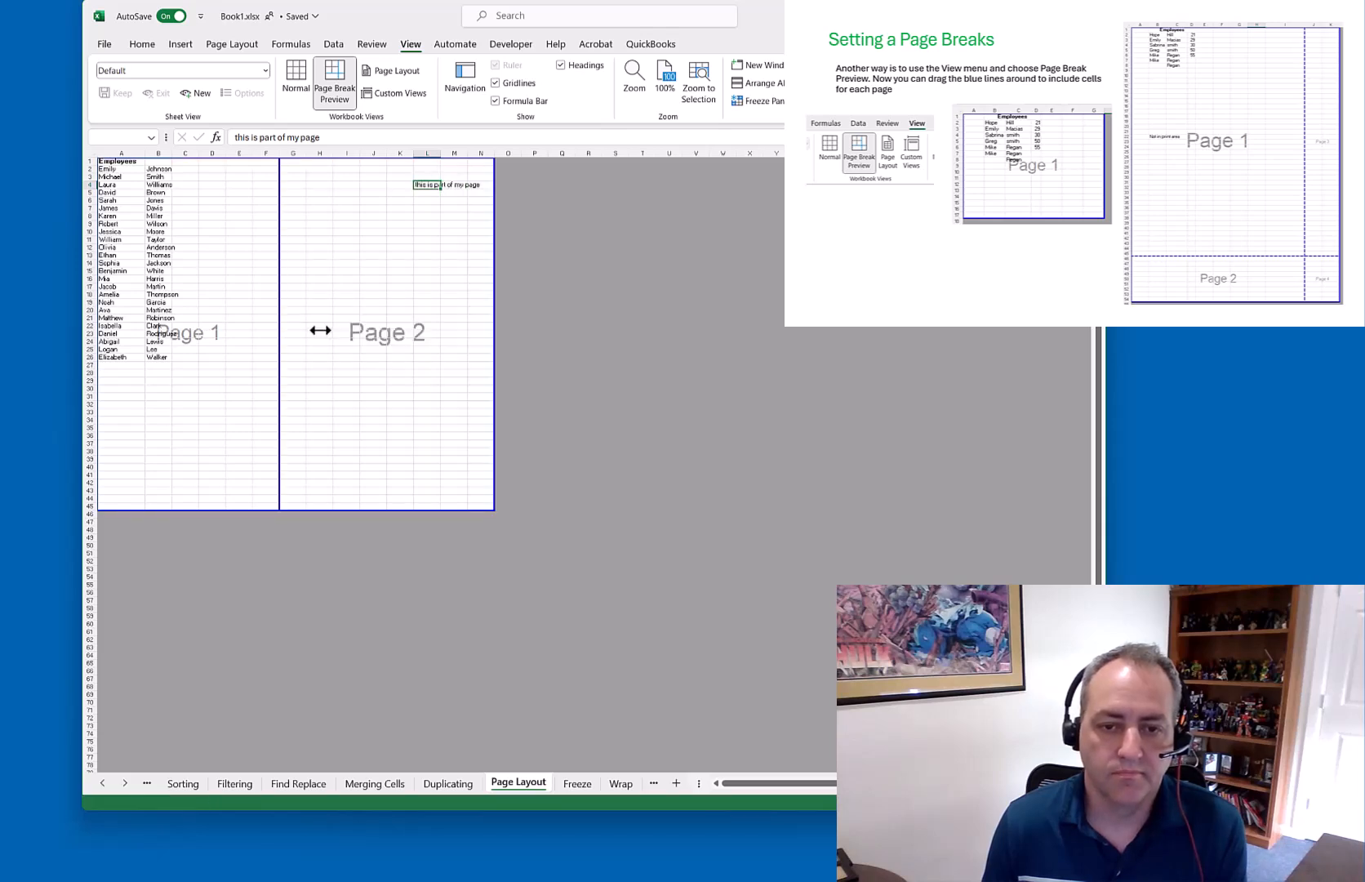
pyautogui.click(104, 46)
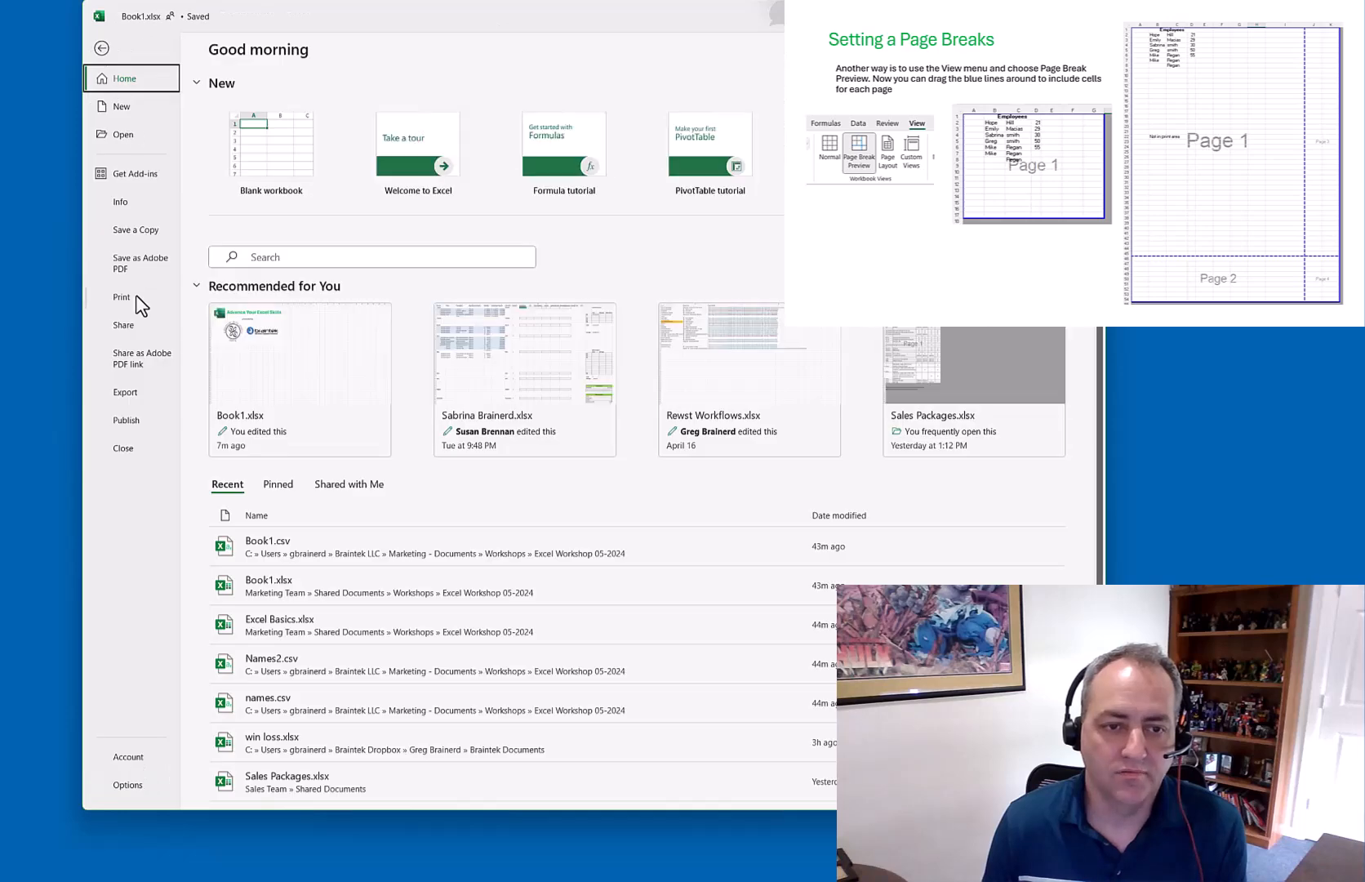
pyautogui.click(131, 297)
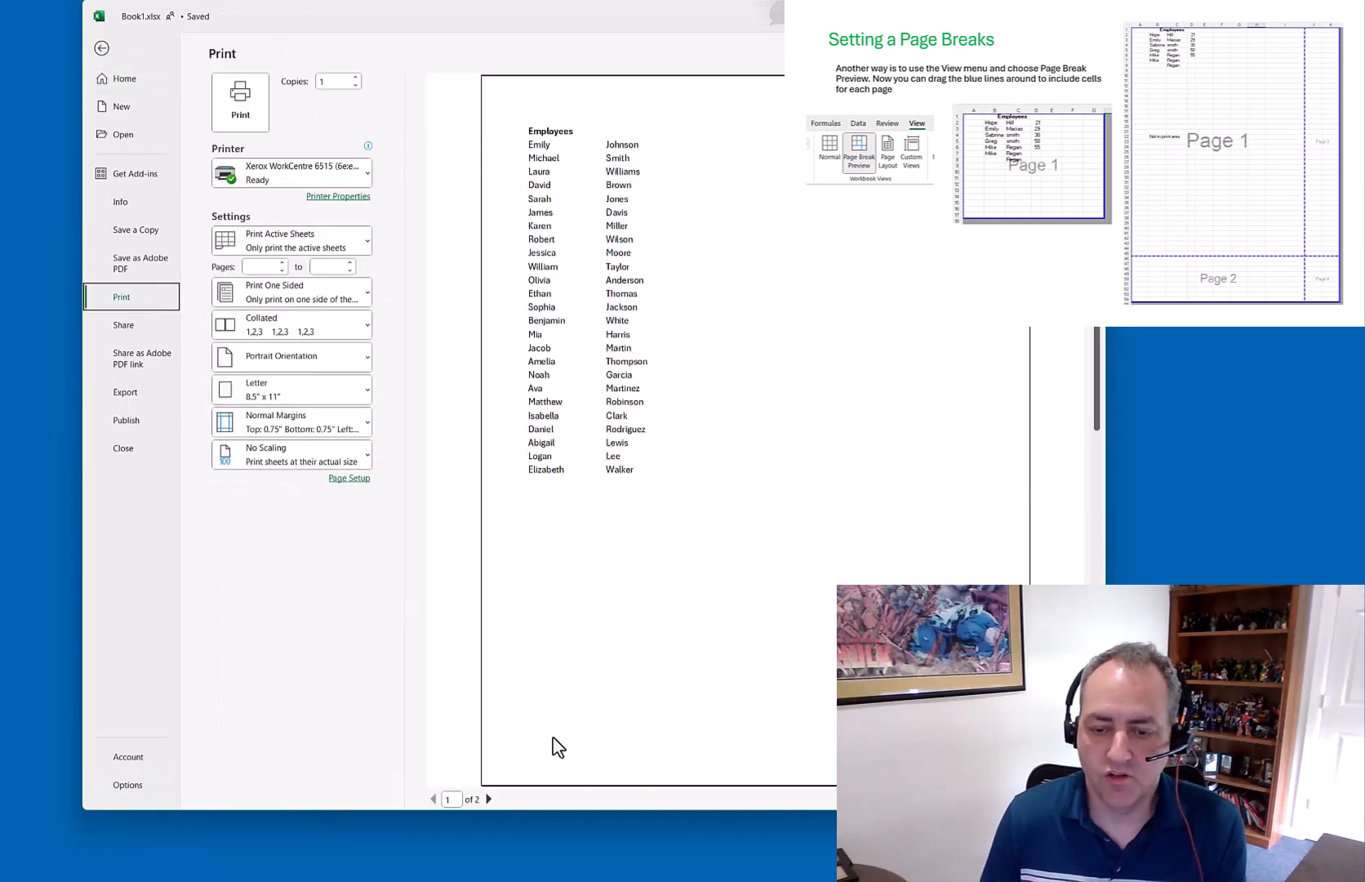
pyautogui.click(489, 799)
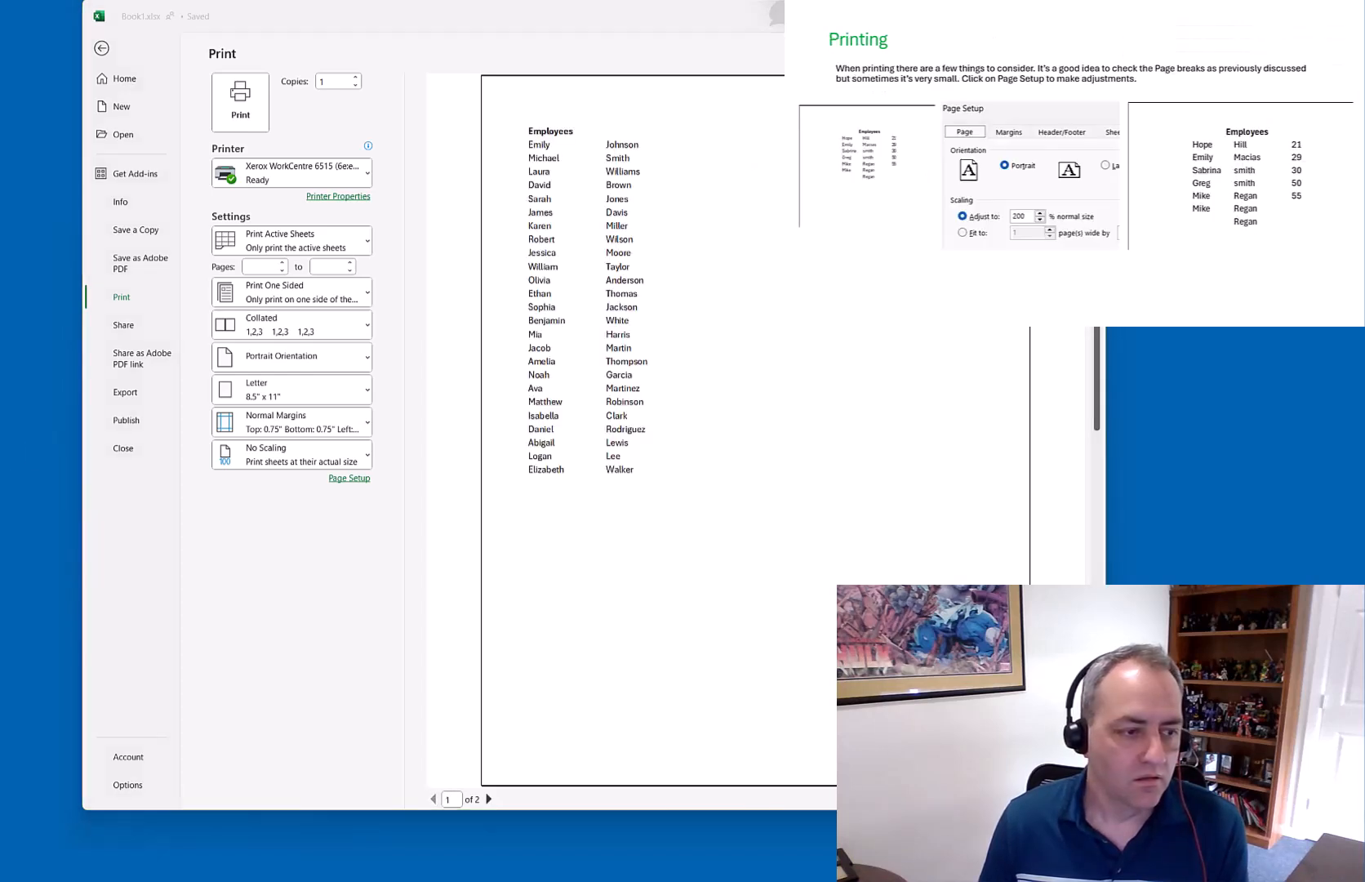
# Trim the print area back to column F and row 26, then open File
pyautogui.click(102, 50)
pyautogui.moveTo(494, 216); pyautogui.dragTo(278, 237)
pyautogui.moveTo(213, 509); pyautogui.dragTo(220, 369)
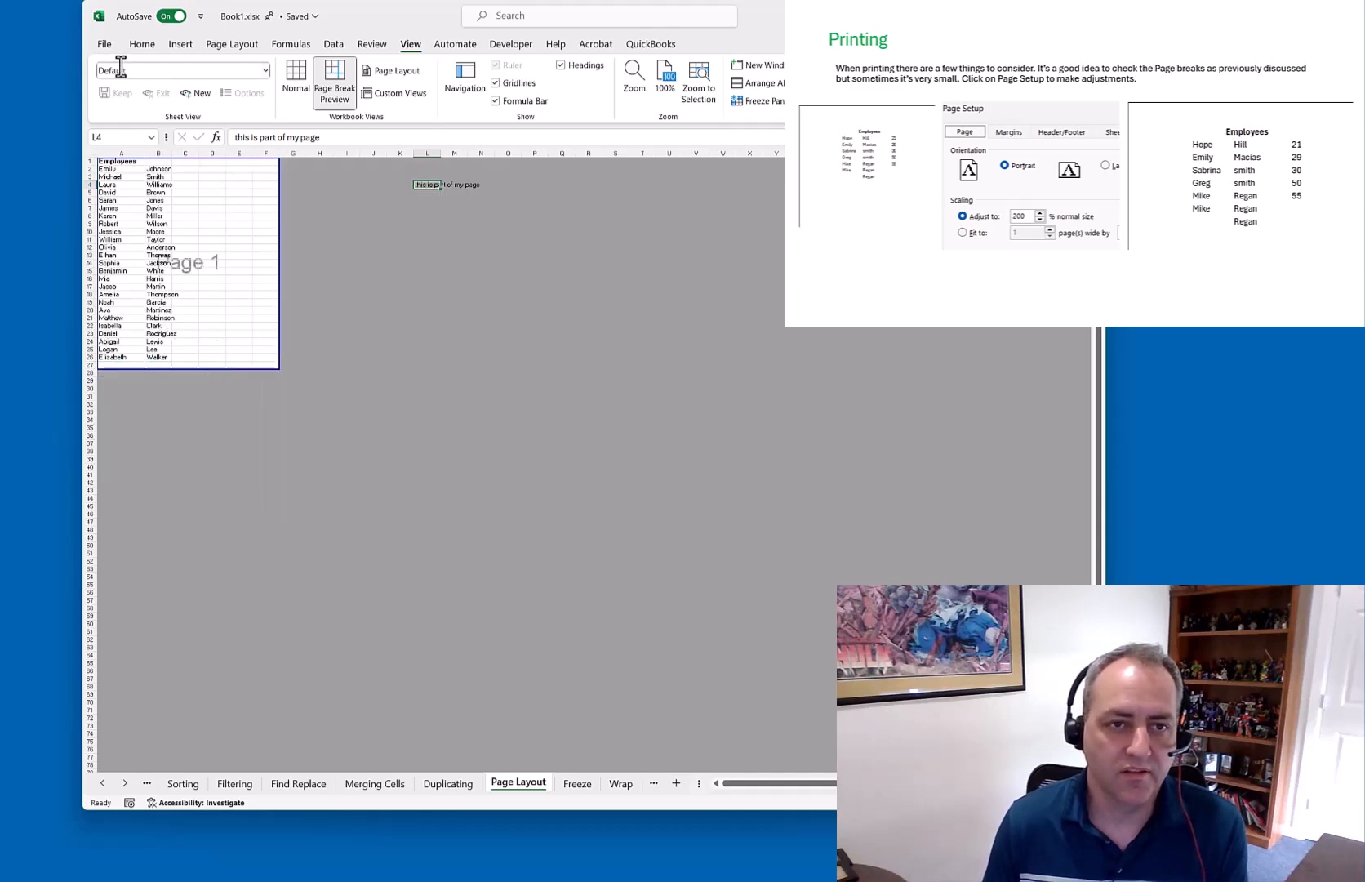
pyautogui.click(105, 44)
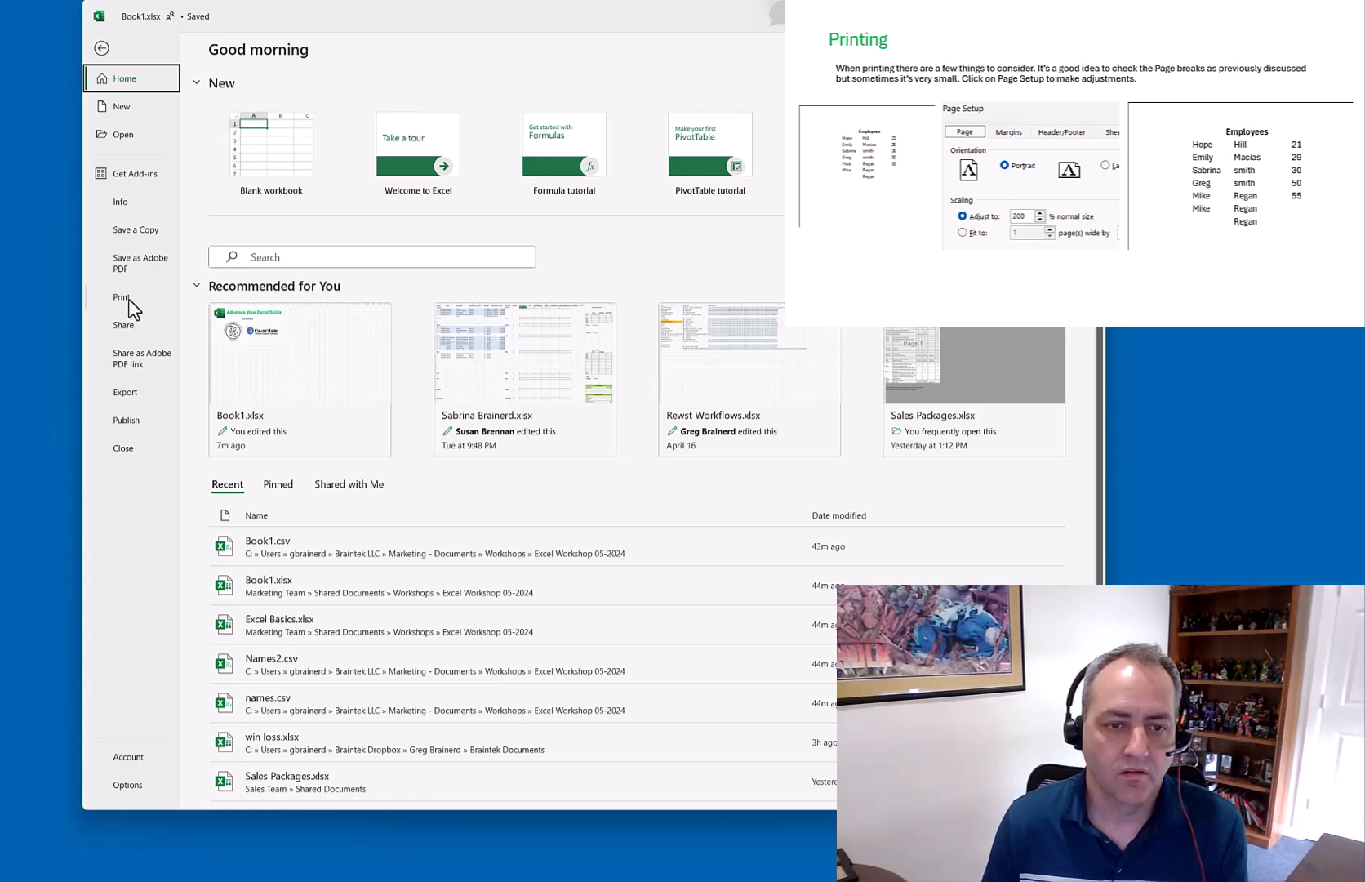
# Turn on Center on page Horizontally in Page Setup's Margins, then return to the sheet
pyautogui.click(130, 299)
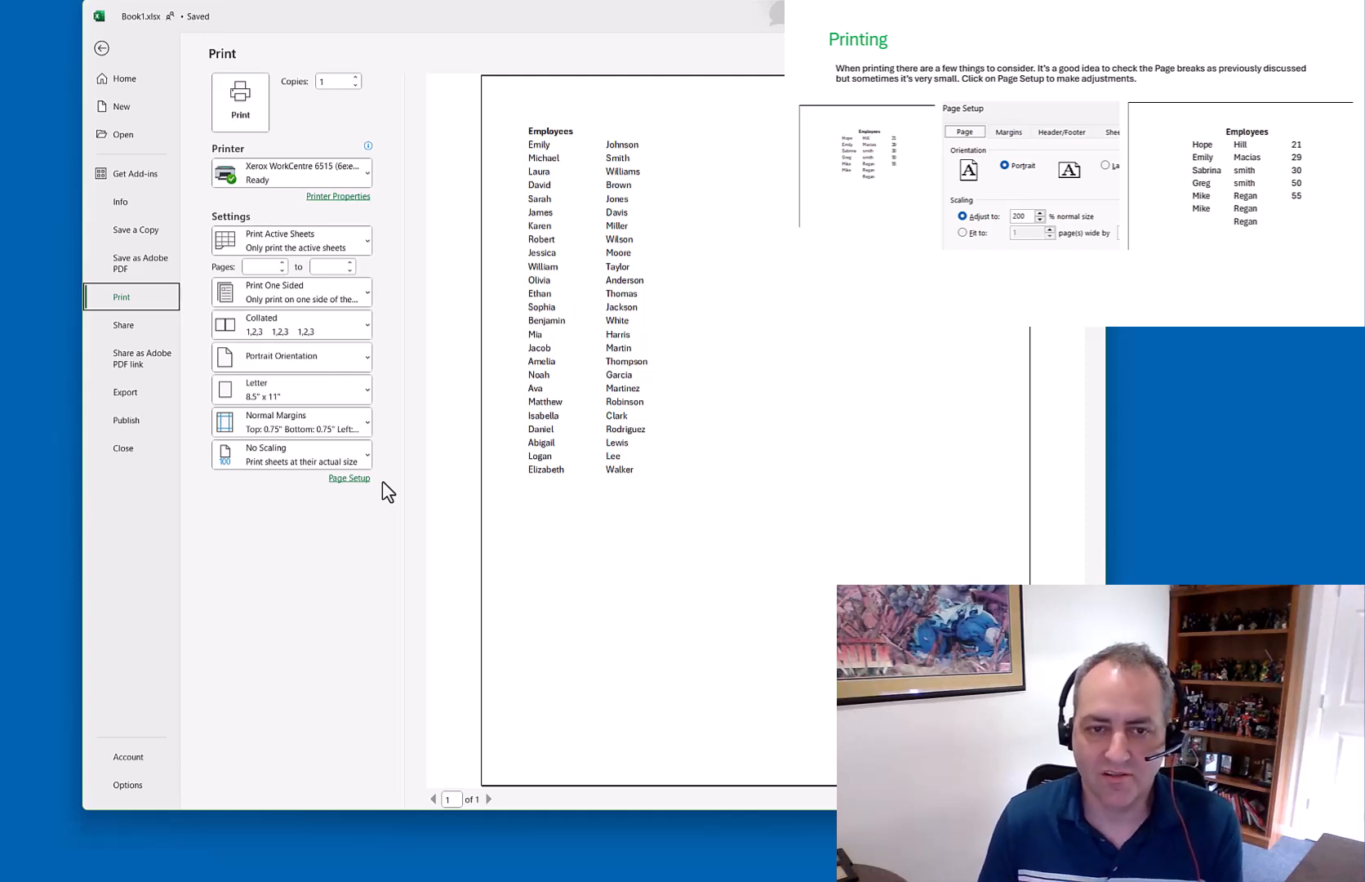
pyautogui.click(350, 479)
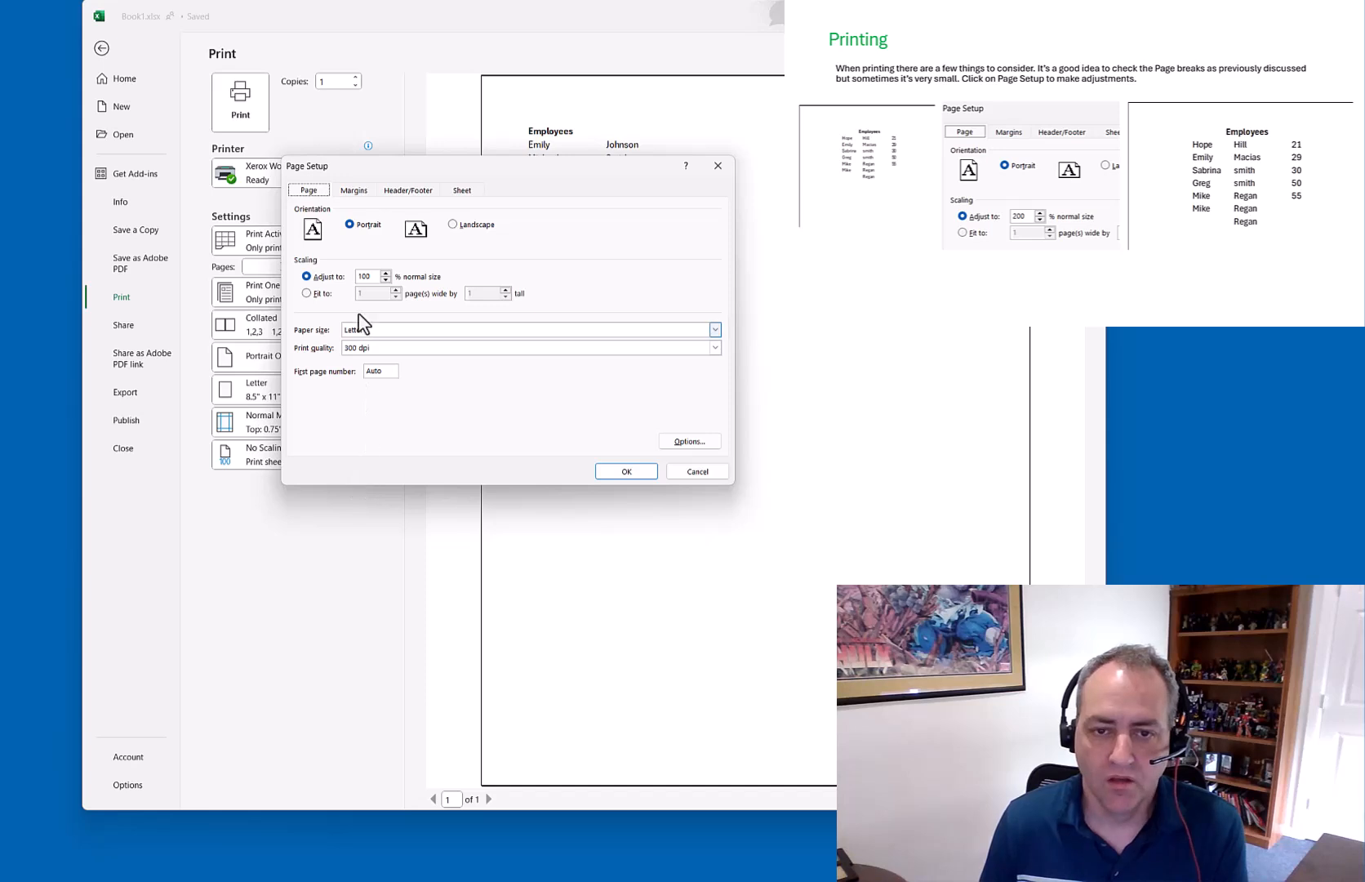
pyautogui.click(354, 193)
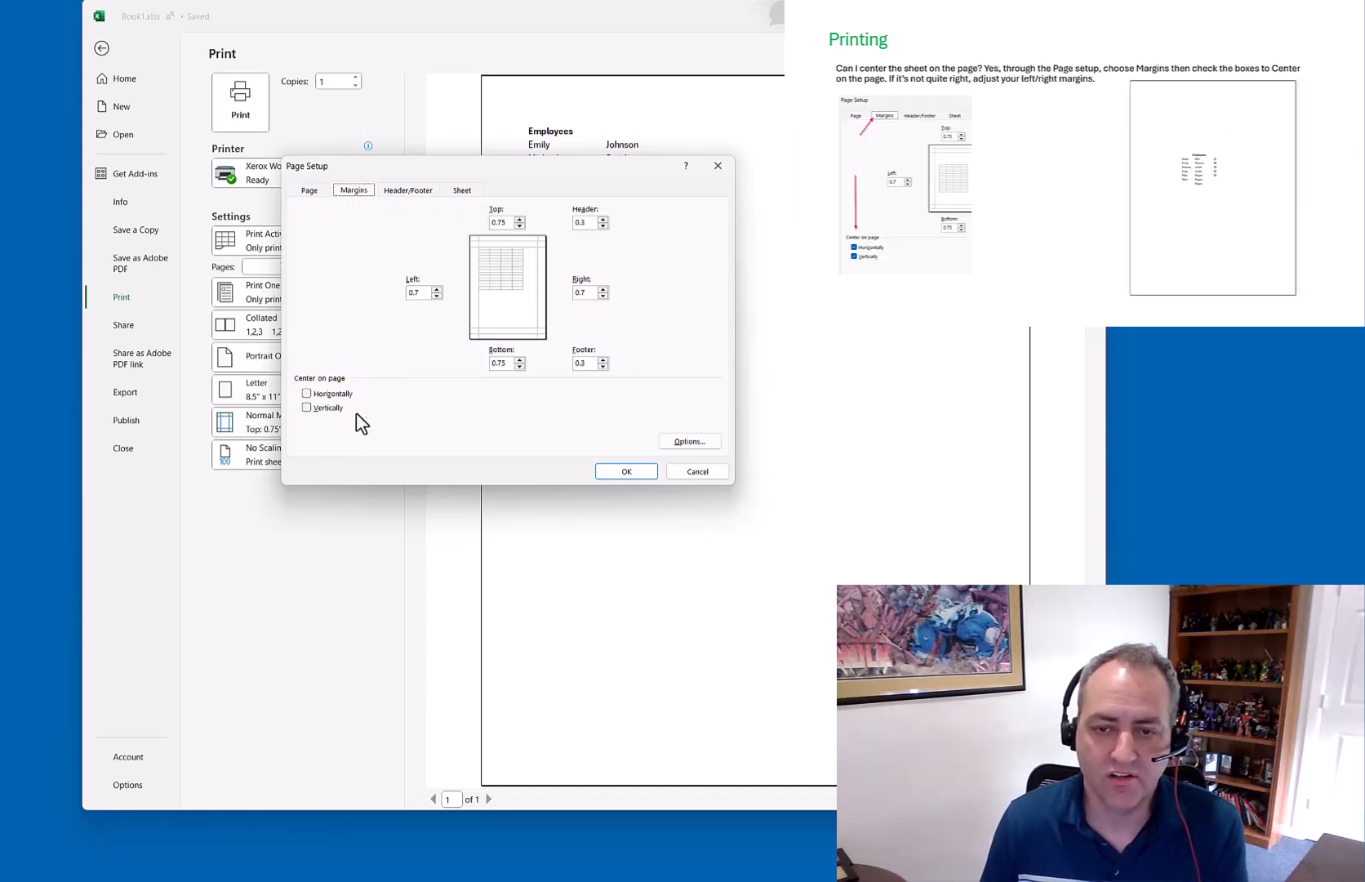
pyautogui.click(307, 394)
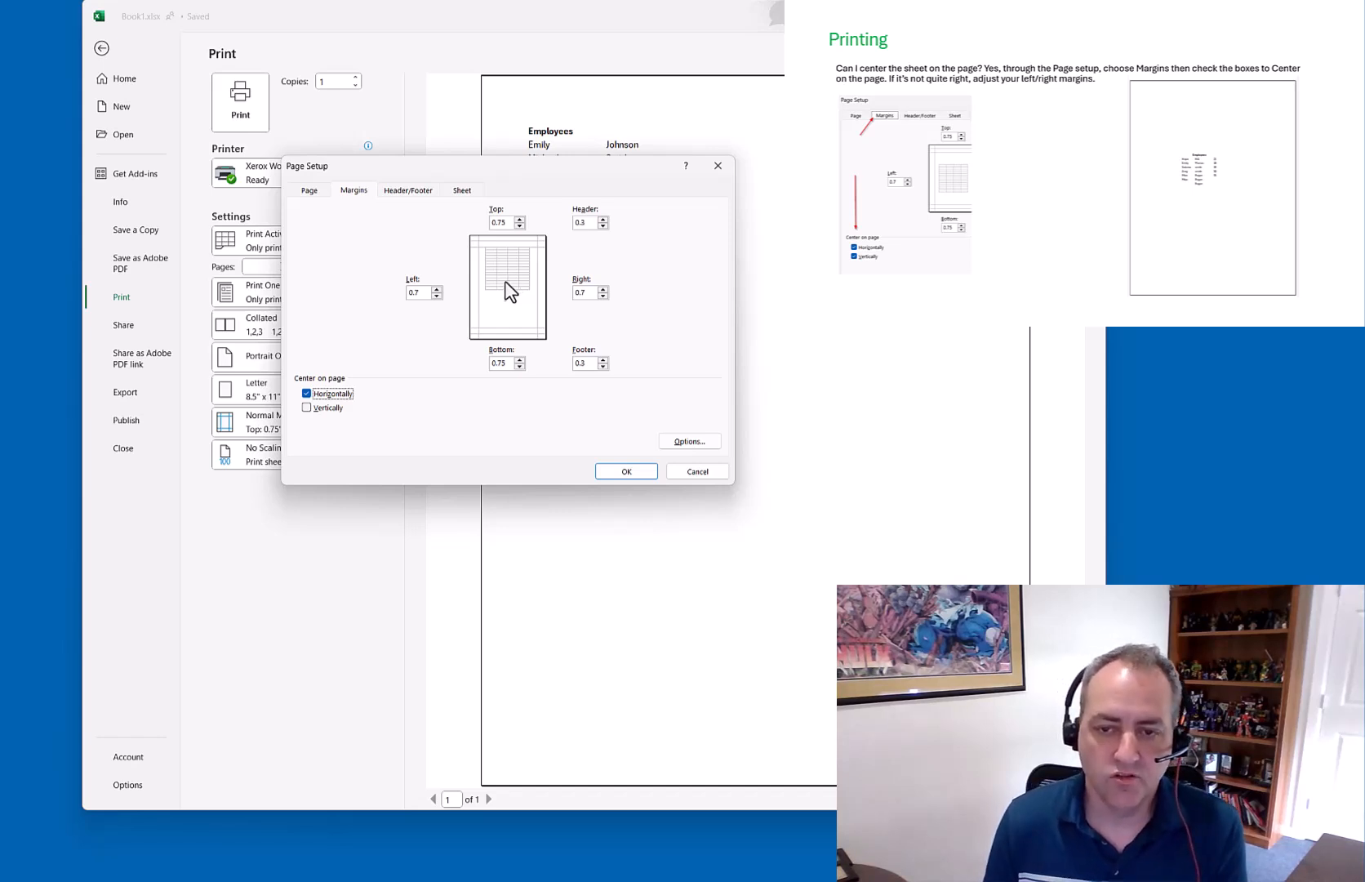
pyautogui.click(625, 472)
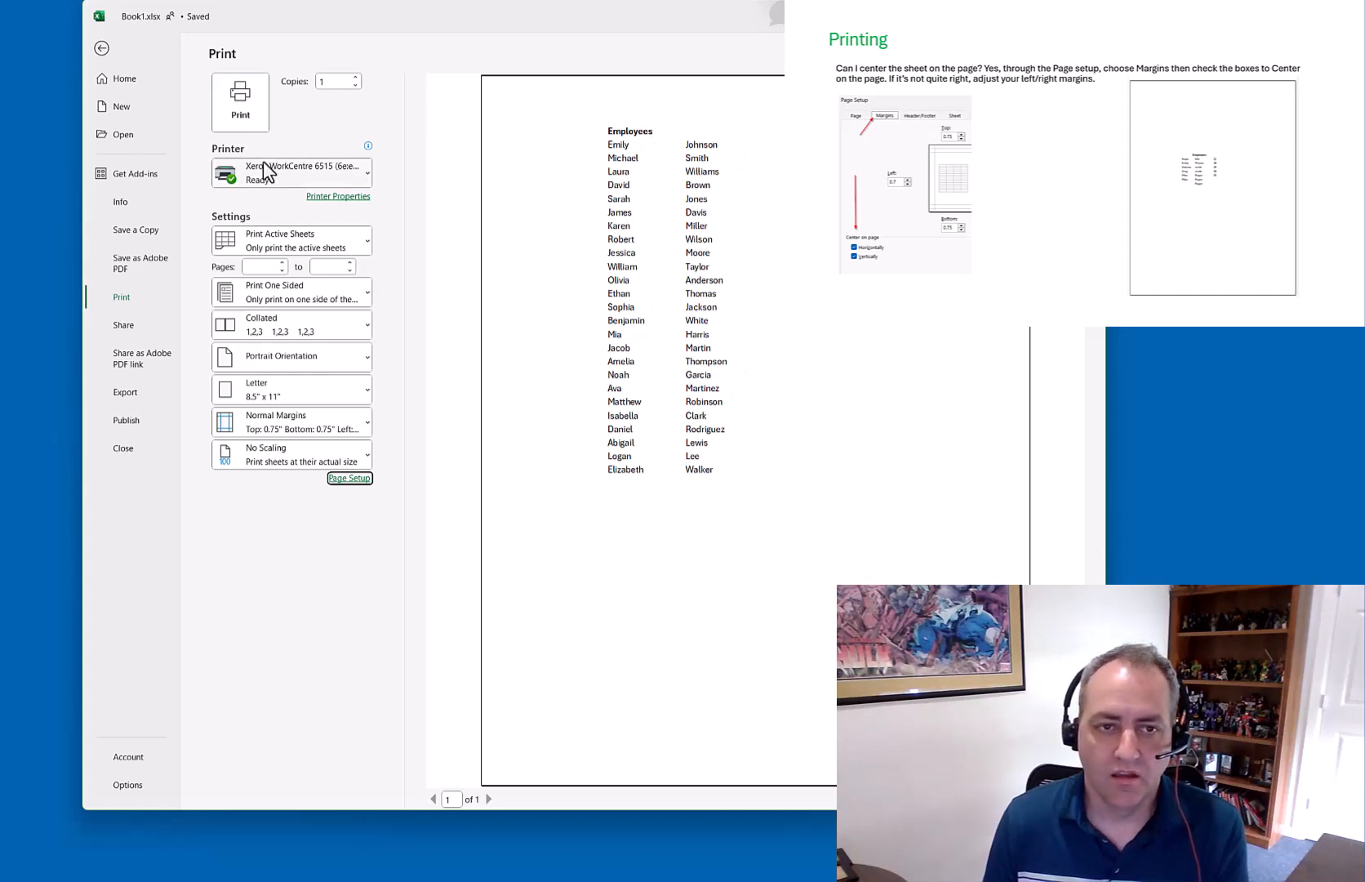
pyautogui.click(102, 49)
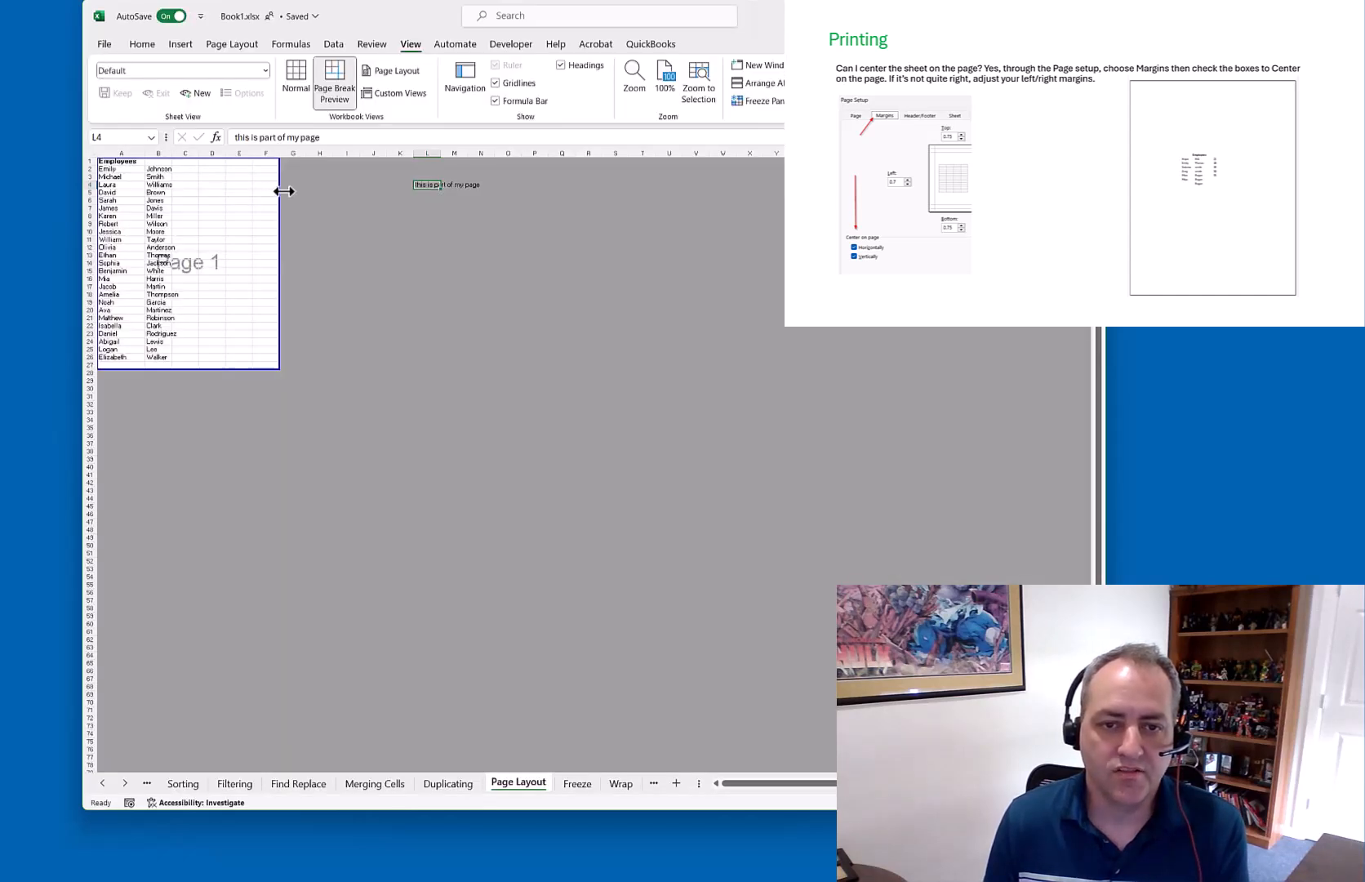
# Pull the page edge toward column D and turn on vertical centering in Page Setup
pyautogui.moveTo(279, 190); pyautogui.dragTo(193, 202)
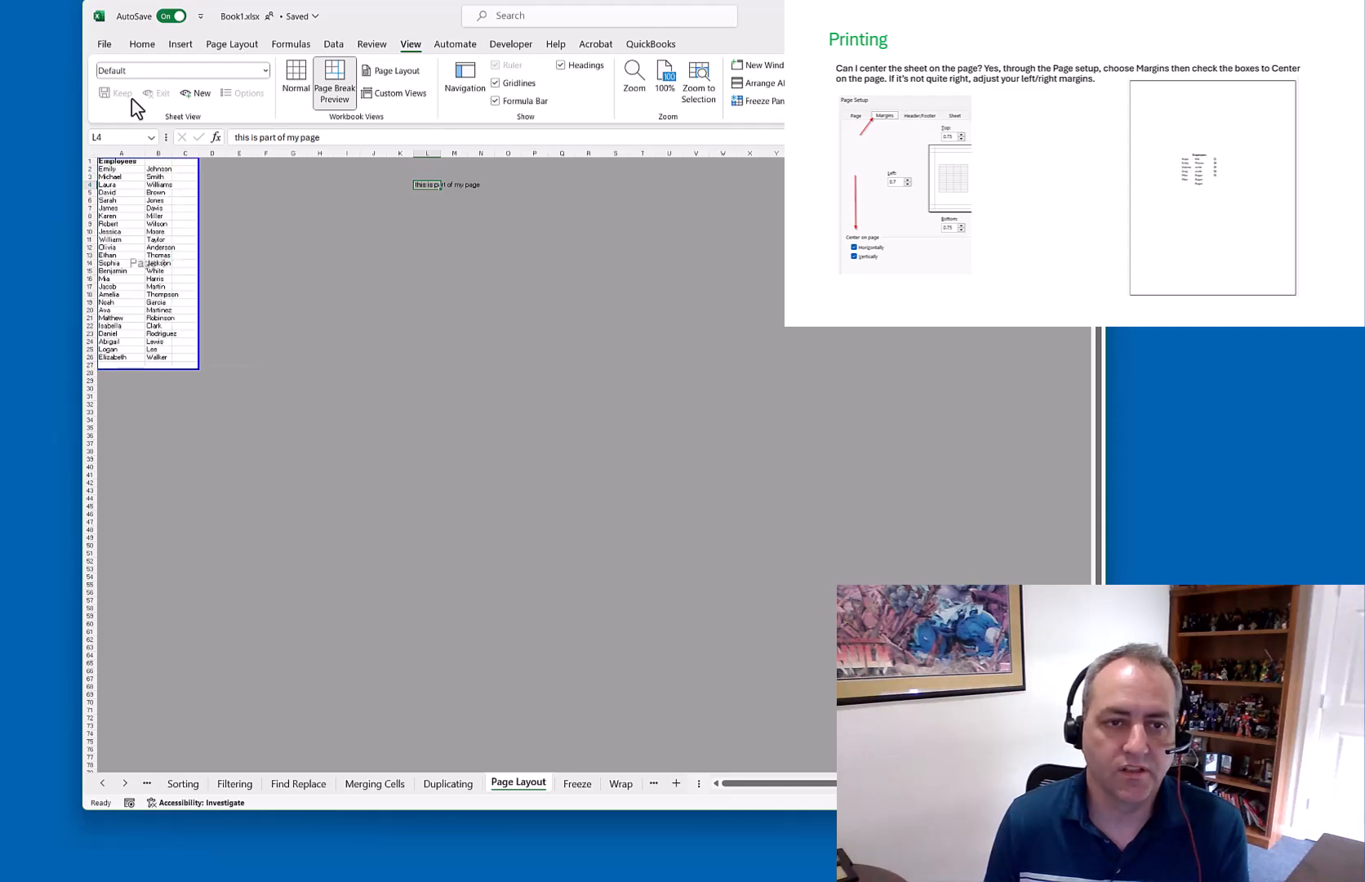
pyautogui.click(105, 45)
pyautogui.click(130, 300)
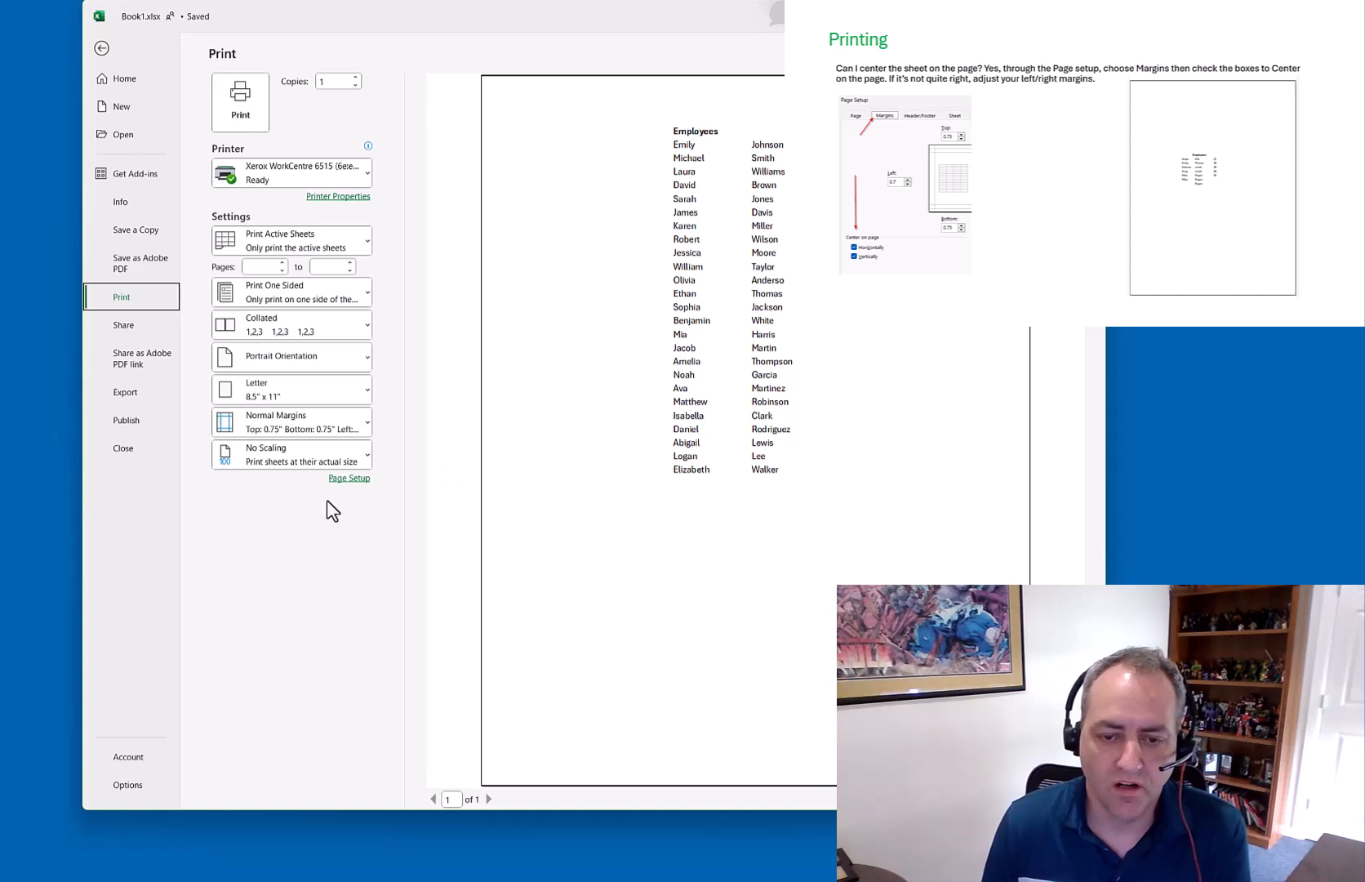
pyautogui.click(349, 478)
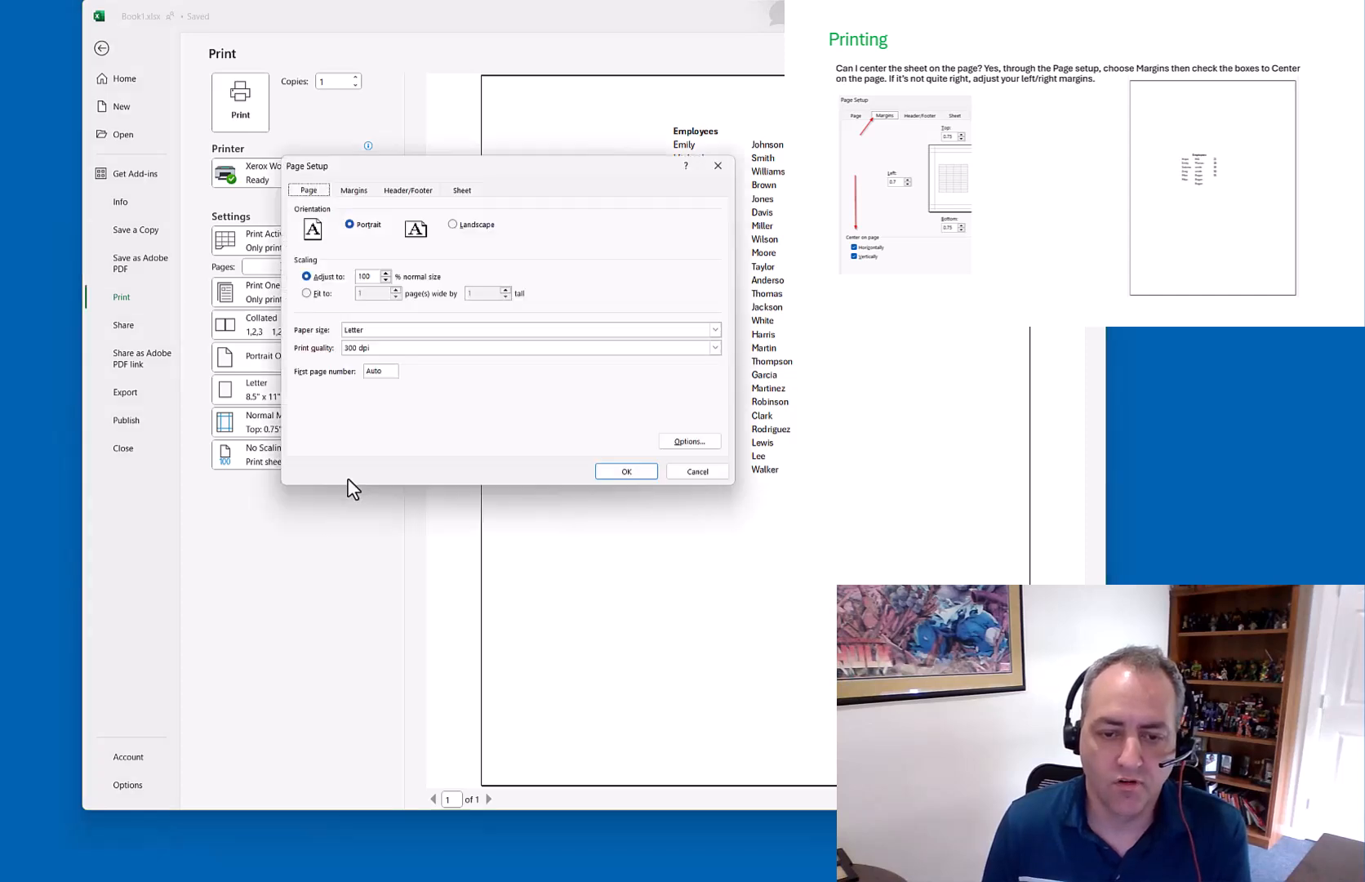
pyautogui.click(355, 190)
pyautogui.click(326, 408)
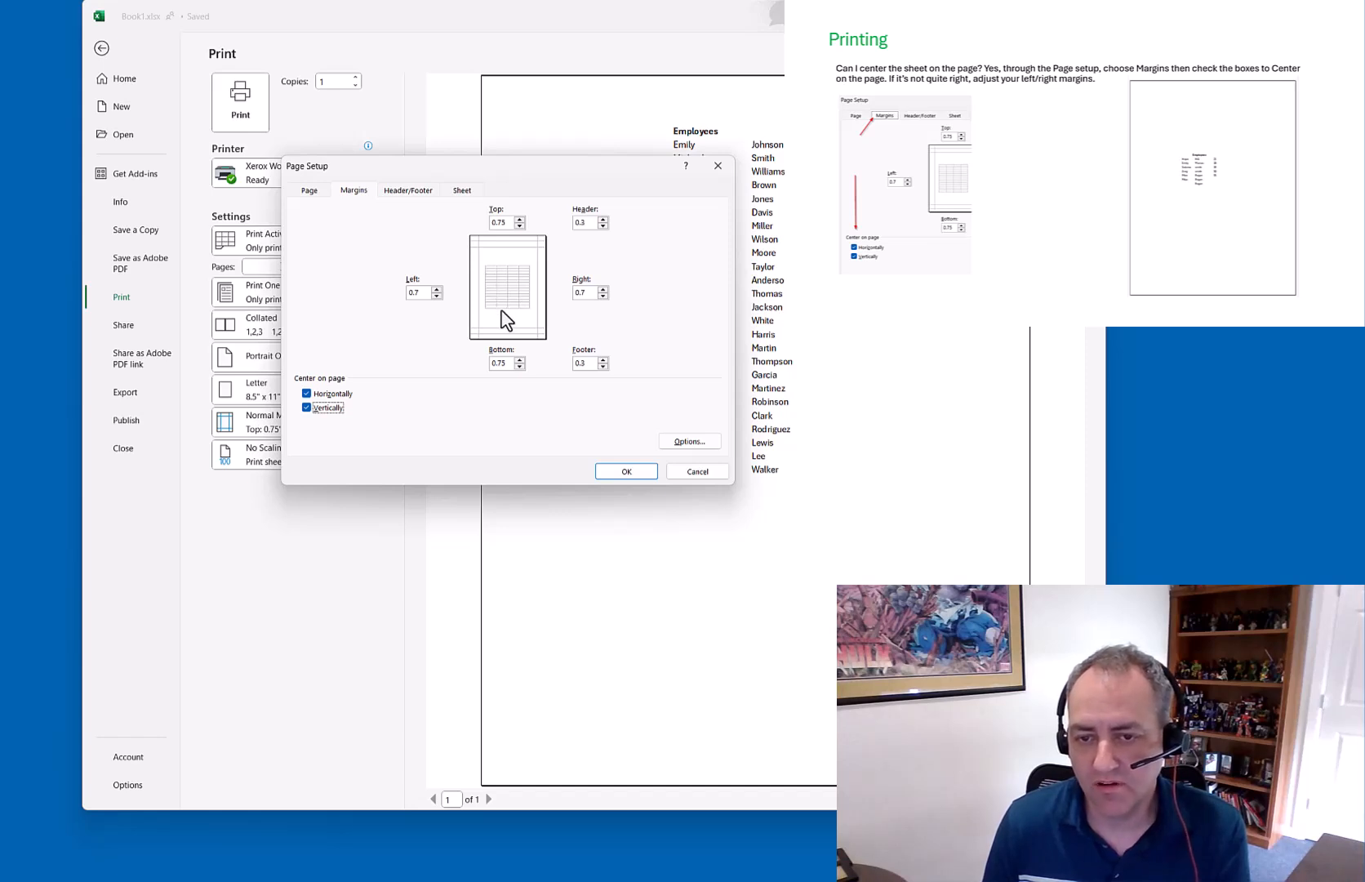
pyautogui.click(625, 471)
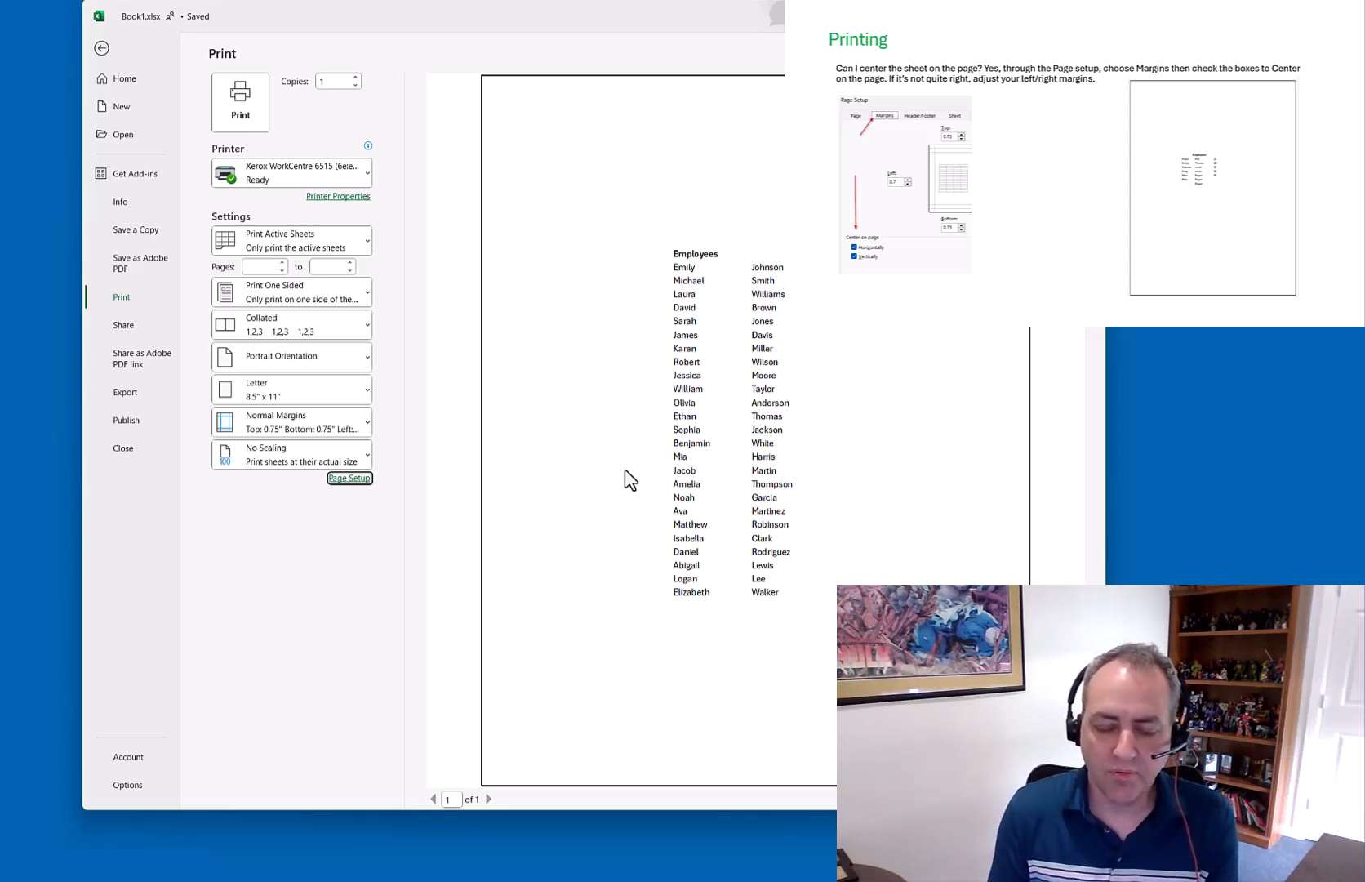
# Set the left margin to 2 in Page Setup
pyautogui.click(366, 481)
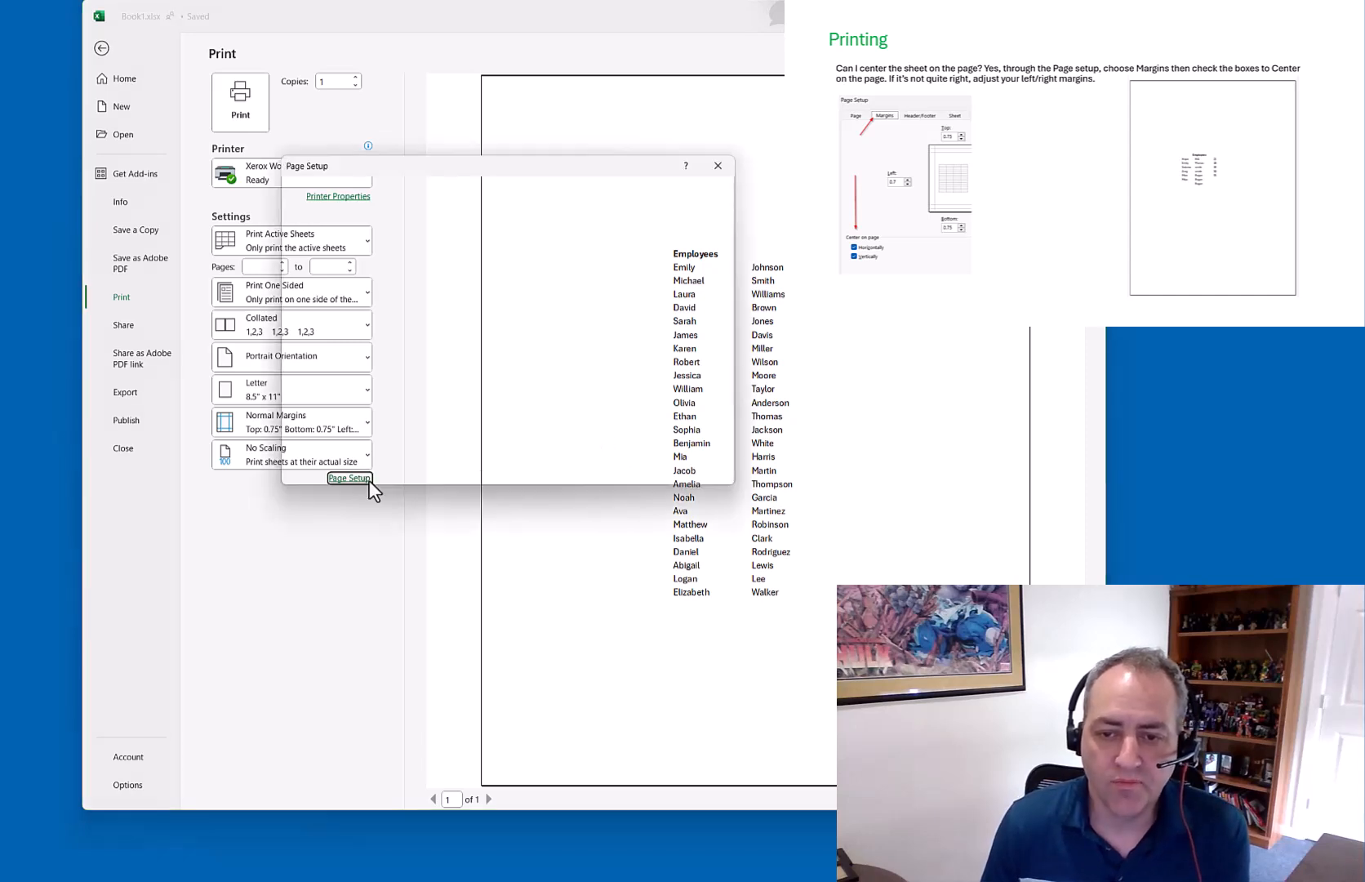
pyautogui.click(360, 201)
pyautogui.moveTo(421, 168); pyautogui.dragTo(235, 178)
pyautogui.click(235, 302)
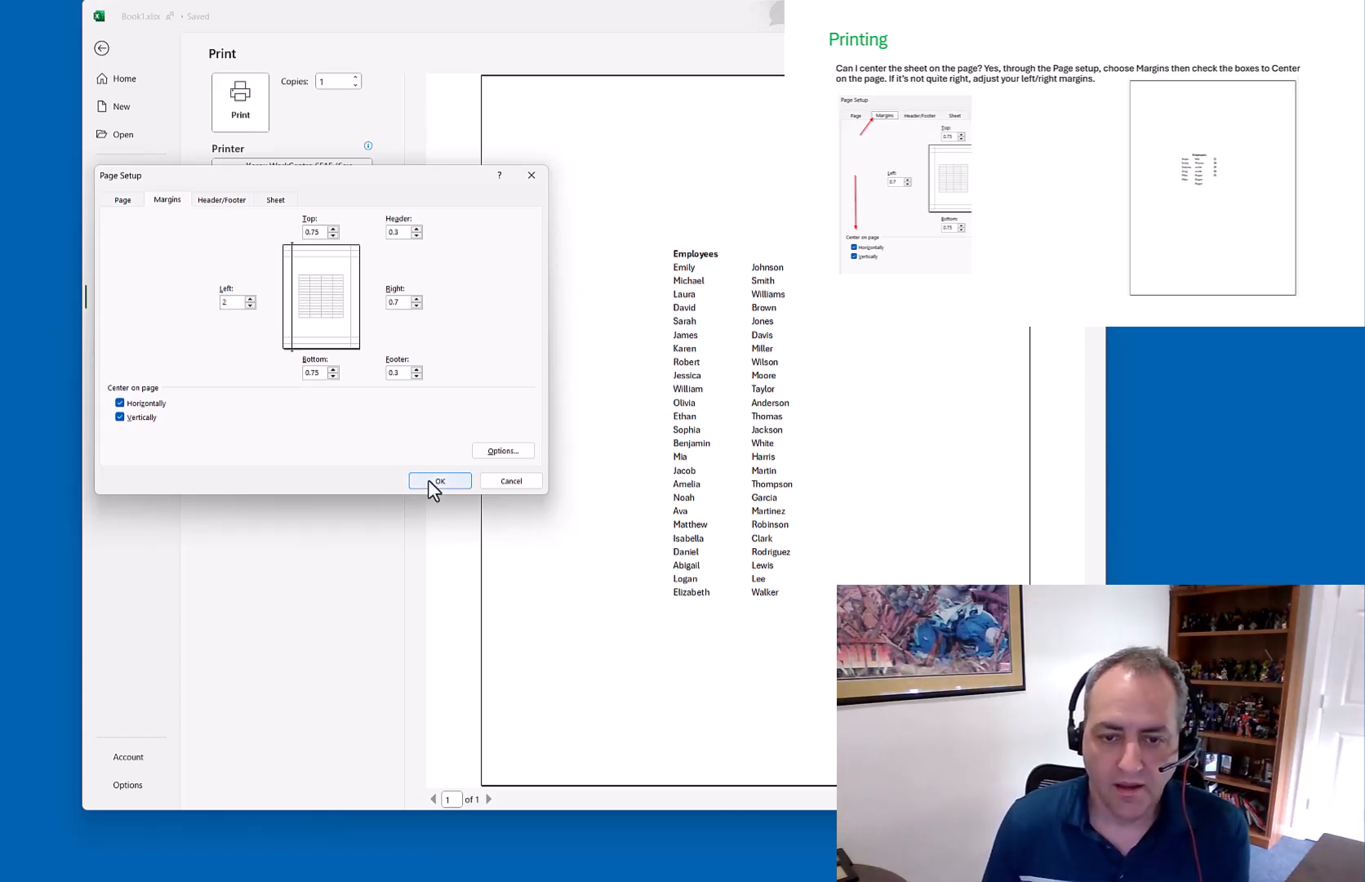
pyautogui.press('Tab')
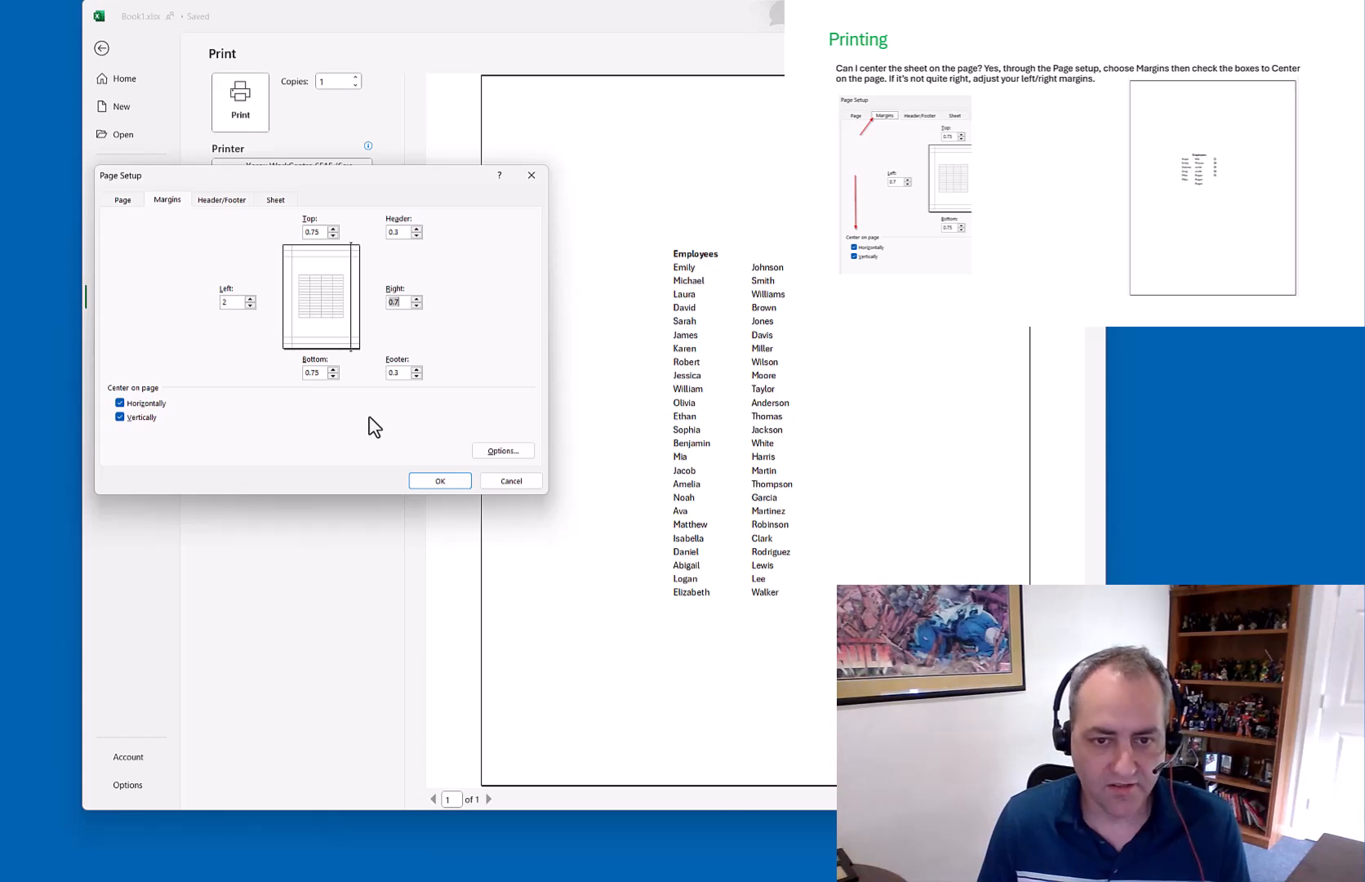
pyautogui.click(449, 485)
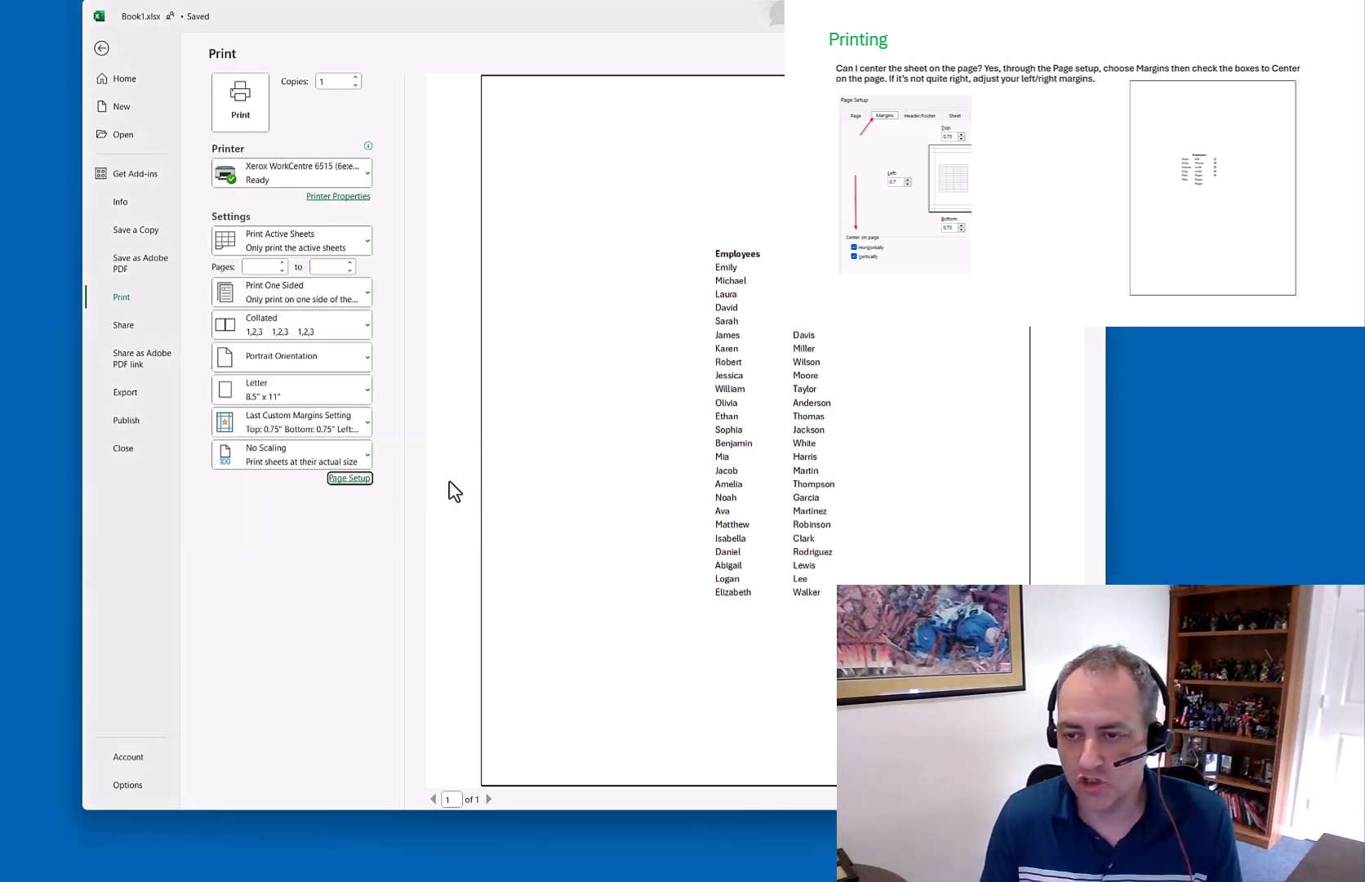
# Set the right margin to 2 and recheck the margin settings
pyautogui.click(351, 479)
pyautogui.click(169, 200)
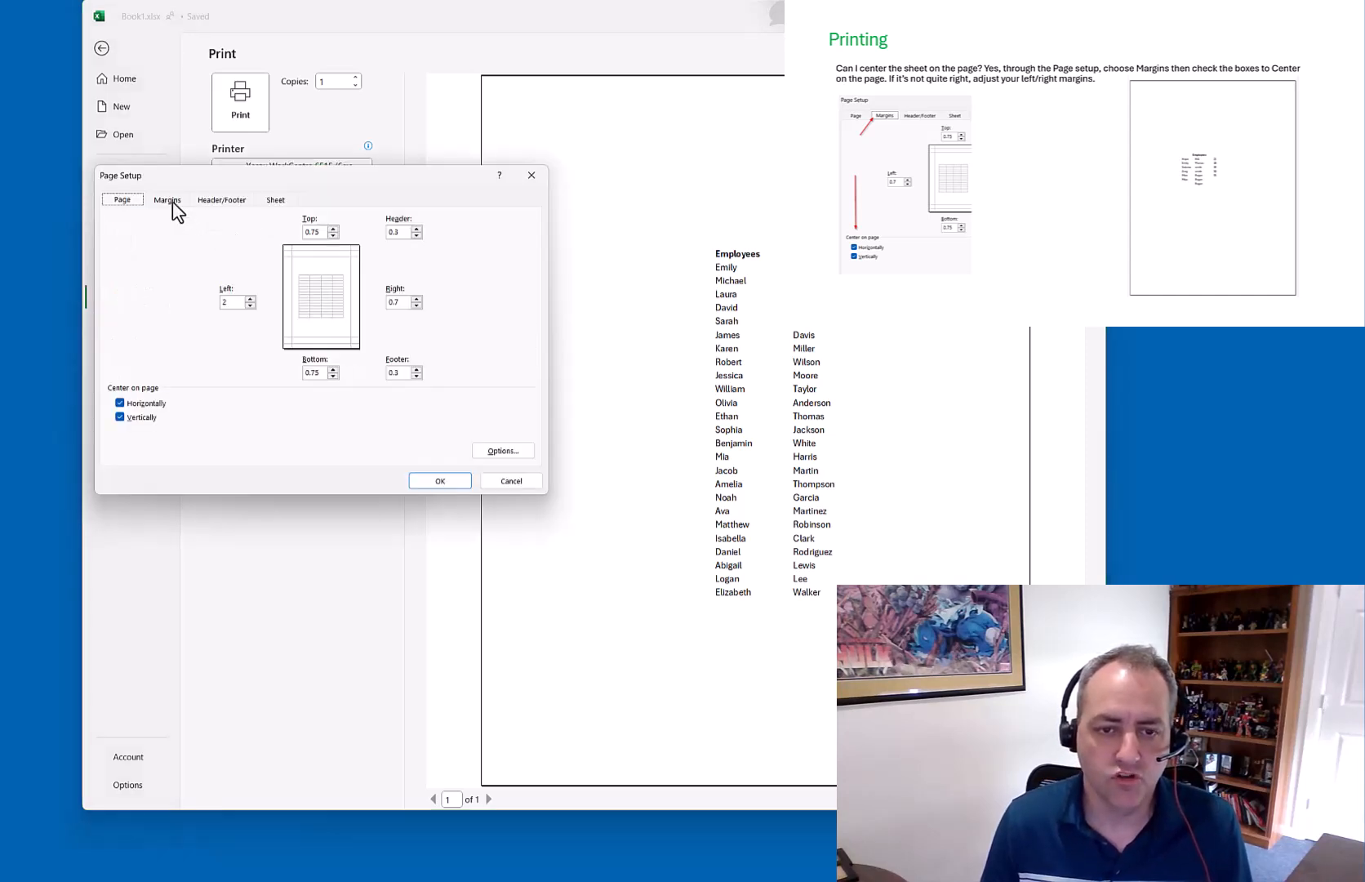
pyautogui.doubleClick(404, 301)
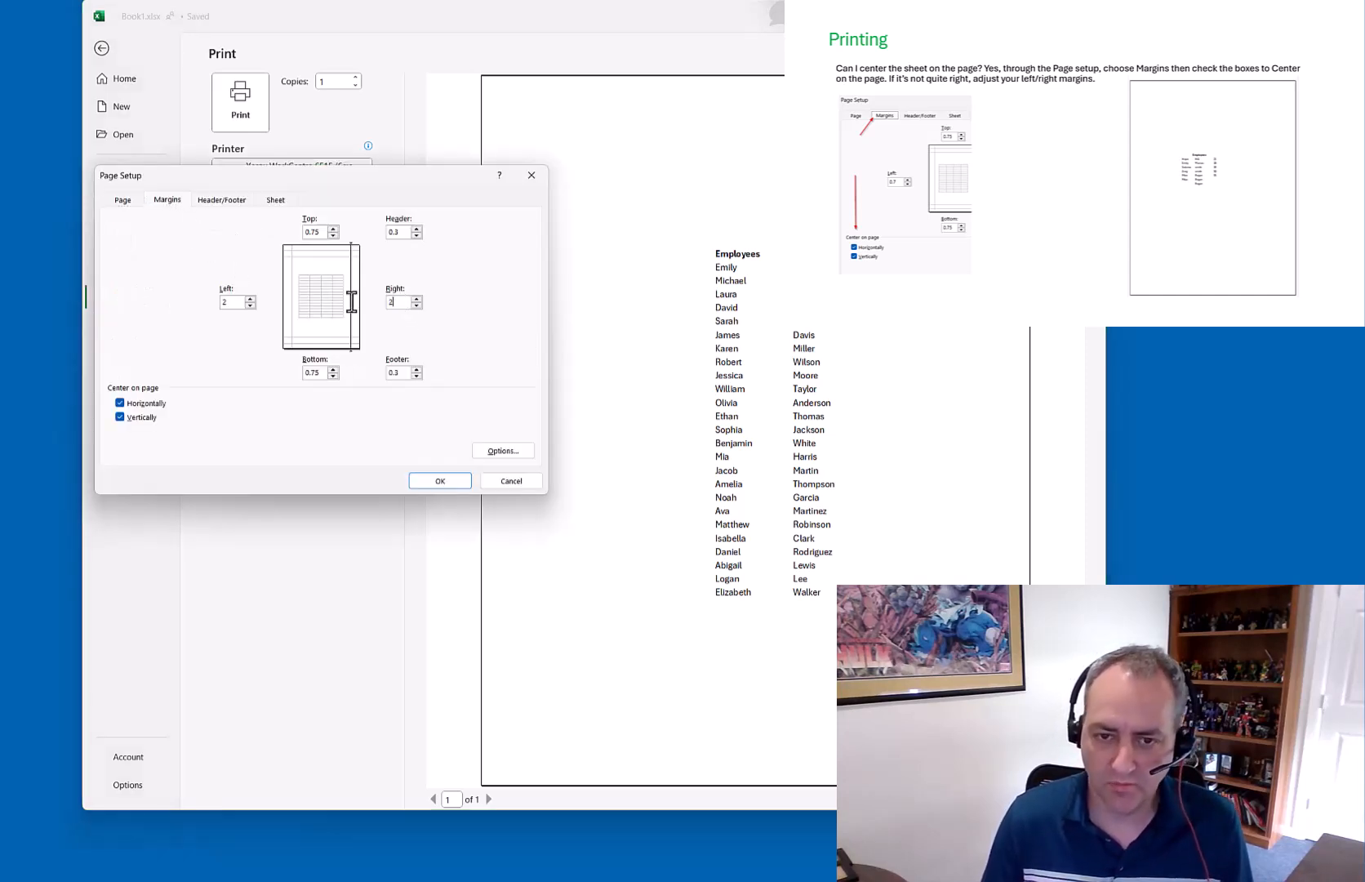
pyautogui.click(432, 481)
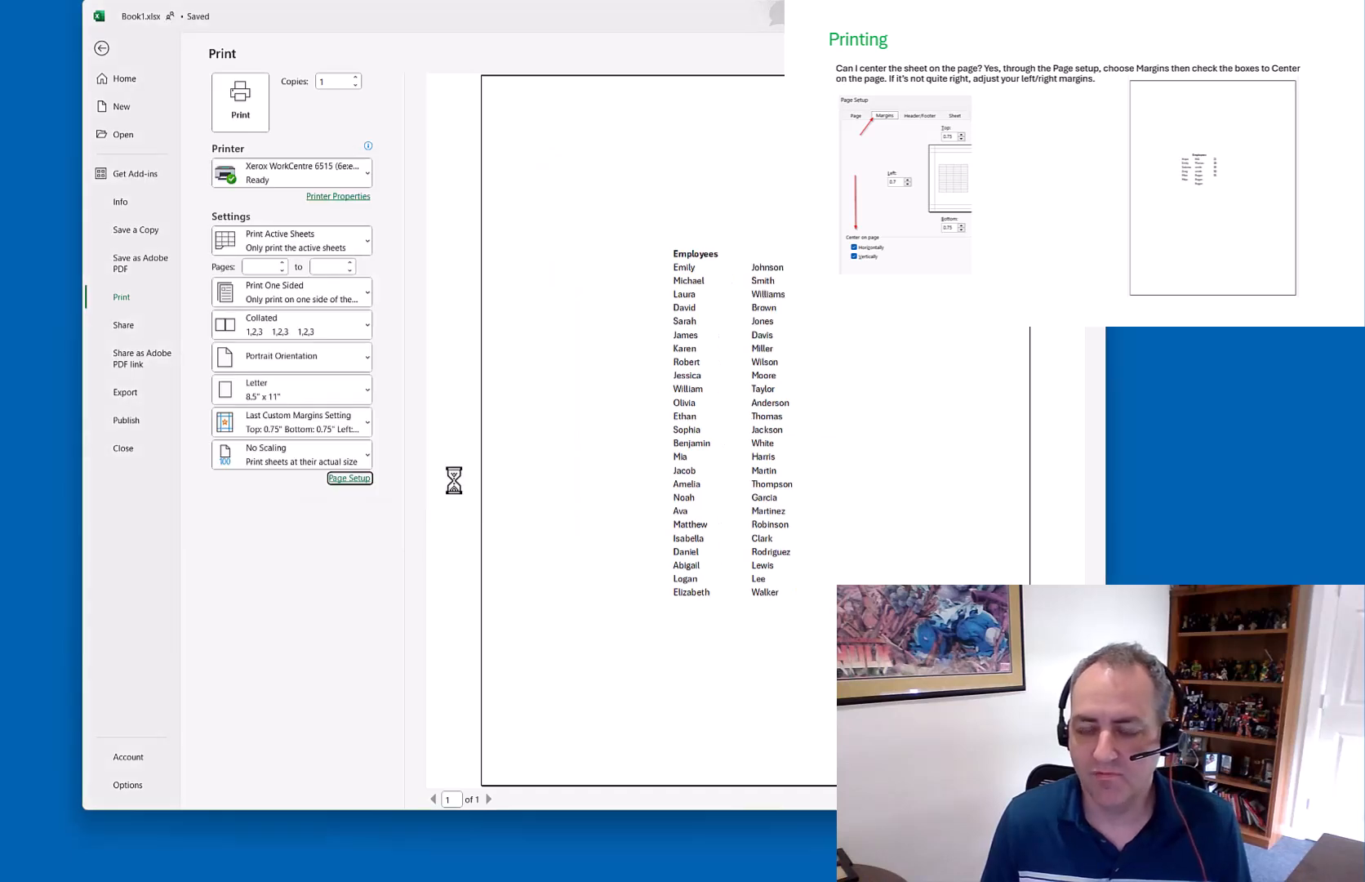
pyautogui.click(350, 478)
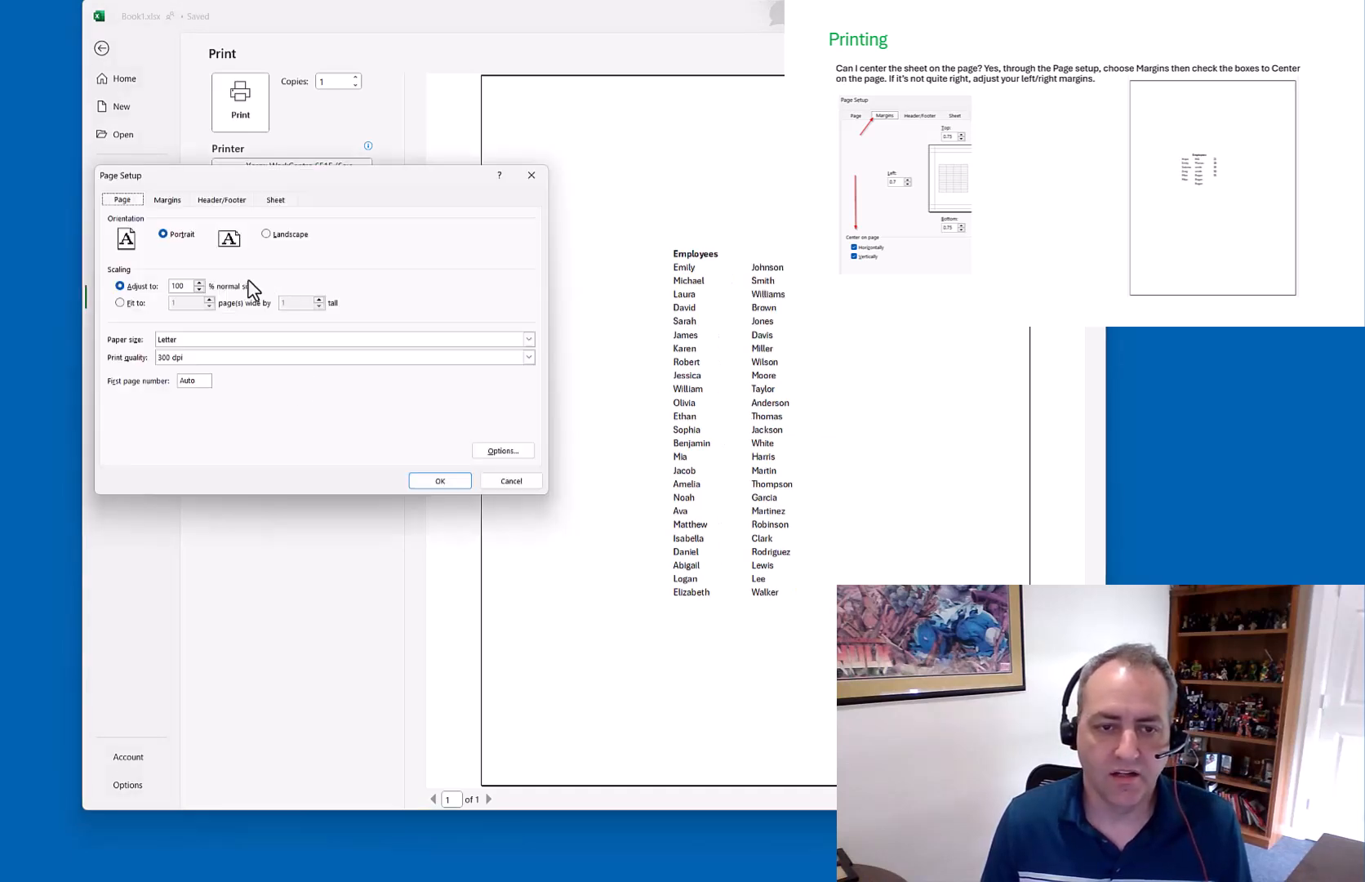
pyautogui.click(170, 200)
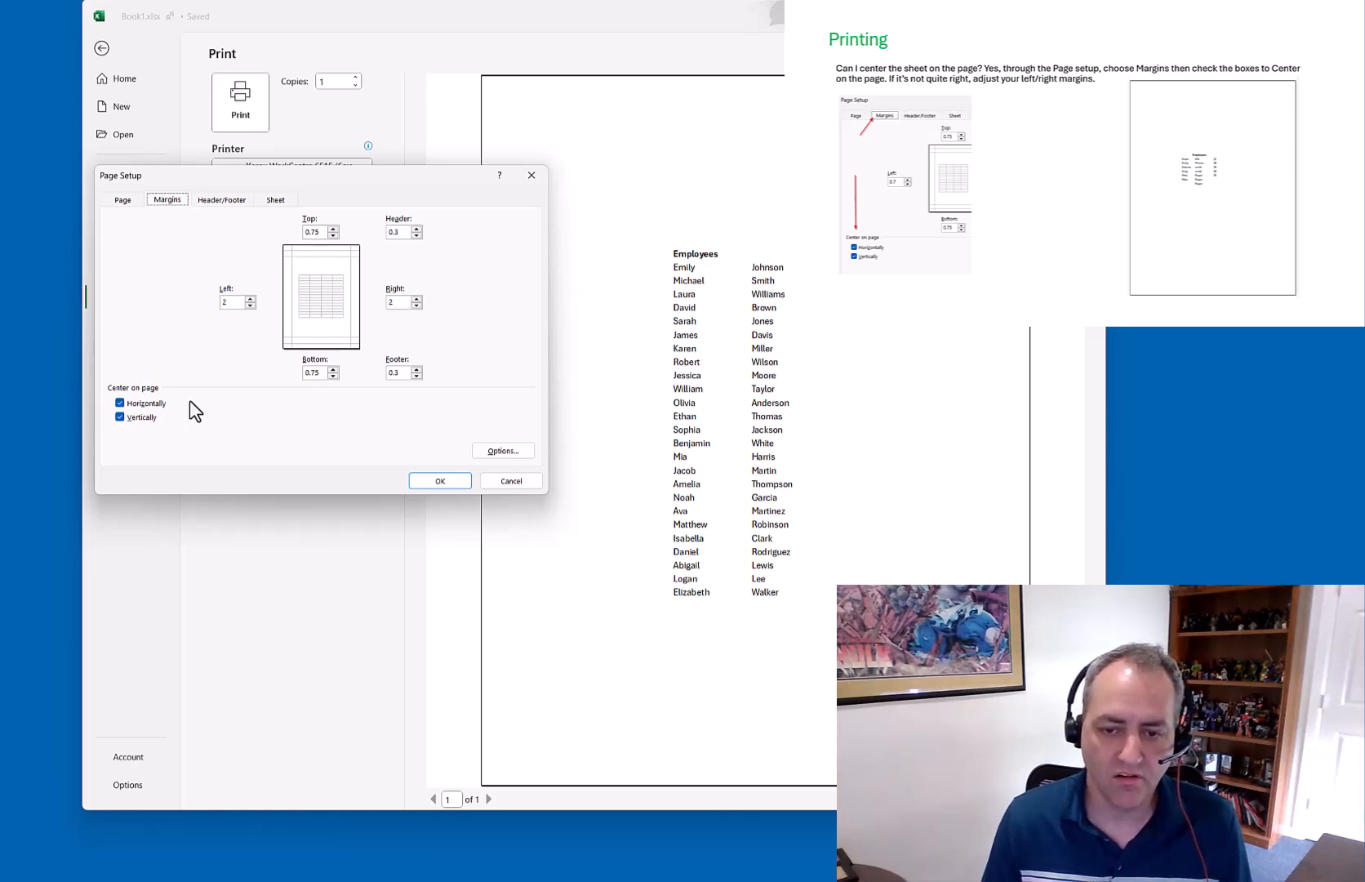
pyautogui.click(440, 481)
# Drag the right page-break edge out to column I and preview the three-page printout
pyautogui.click(101, 48)
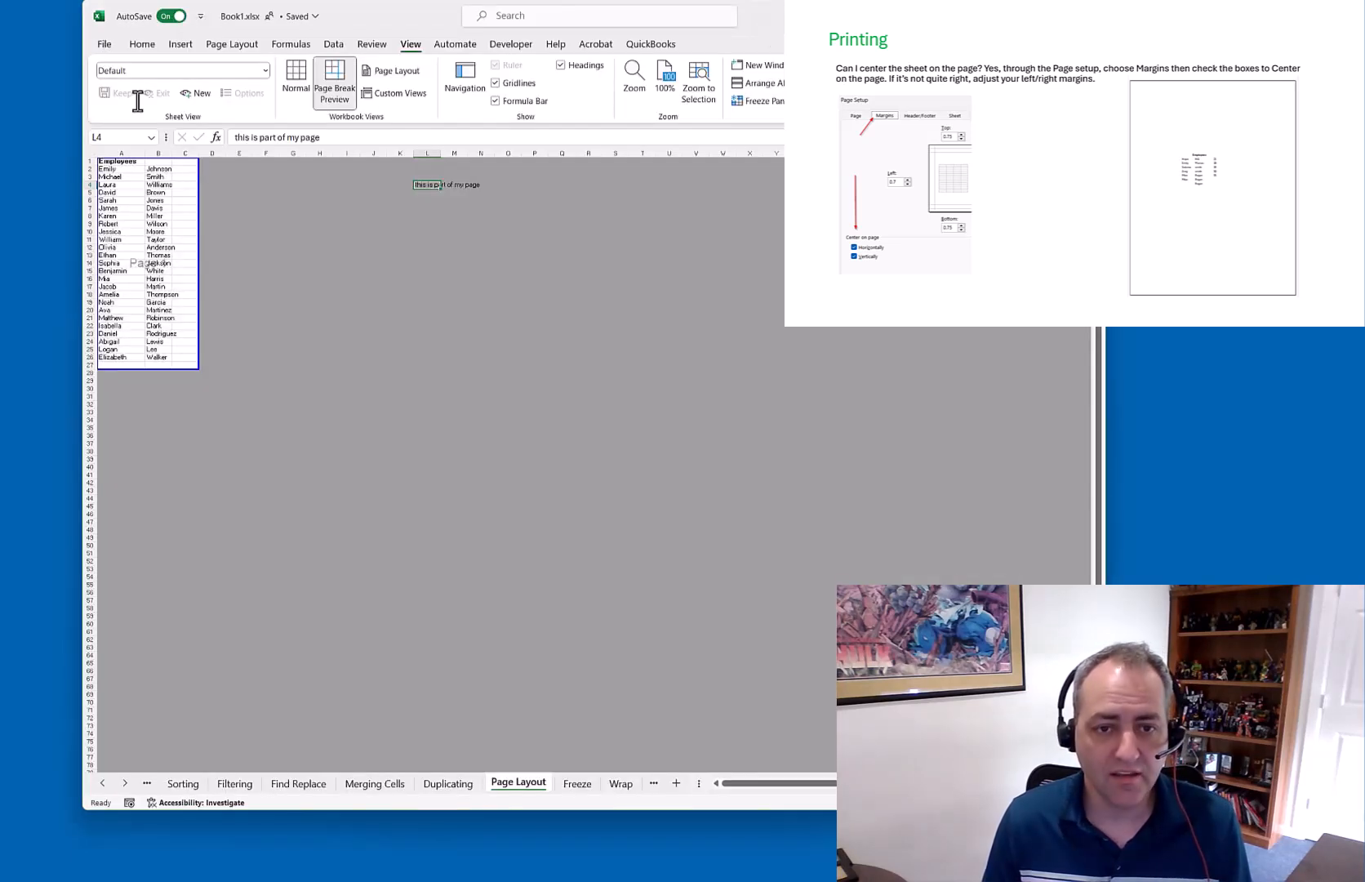
pyautogui.moveTo(198, 213); pyautogui.dragTo(371, 217)
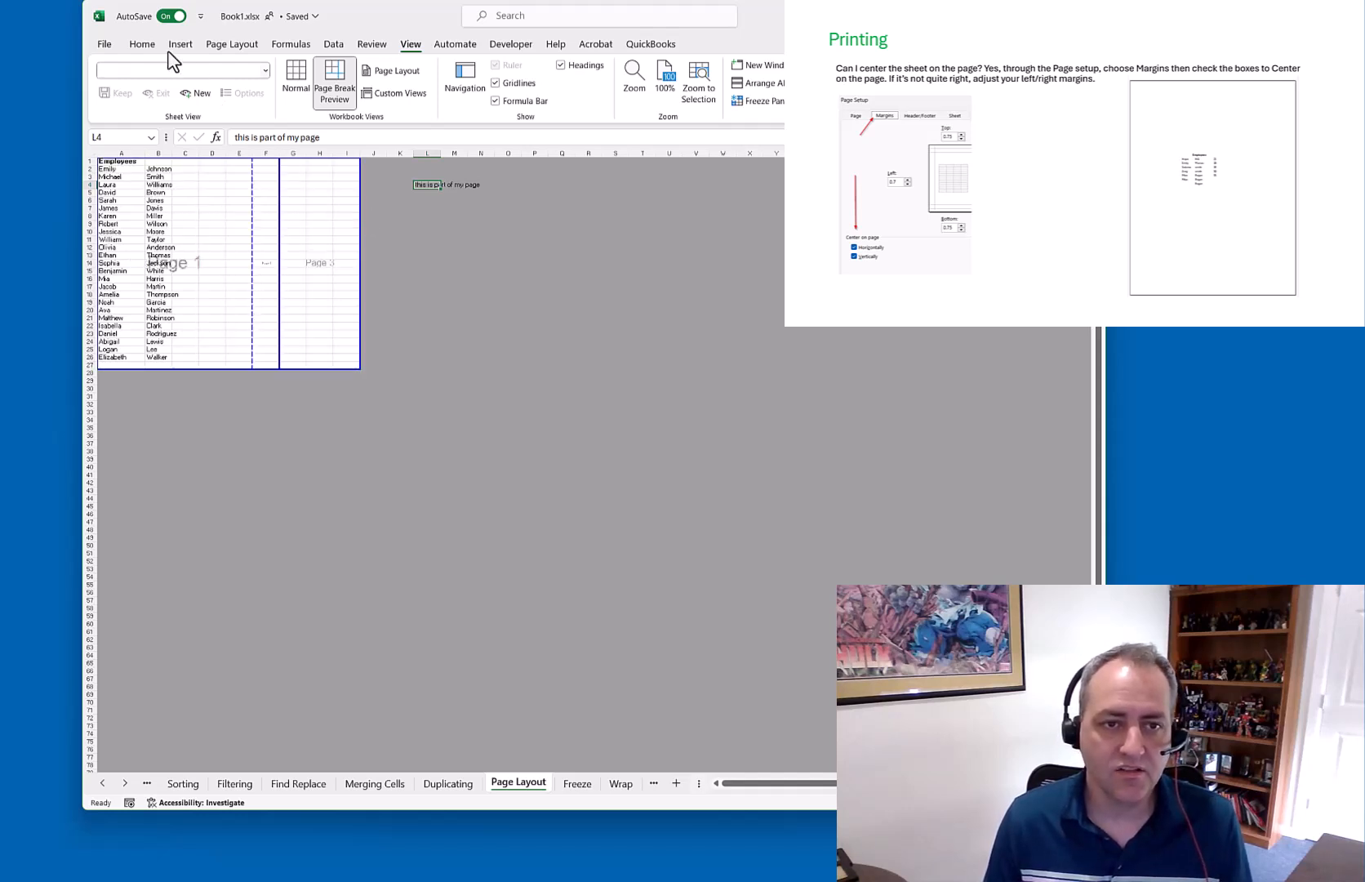
pyautogui.click(105, 44)
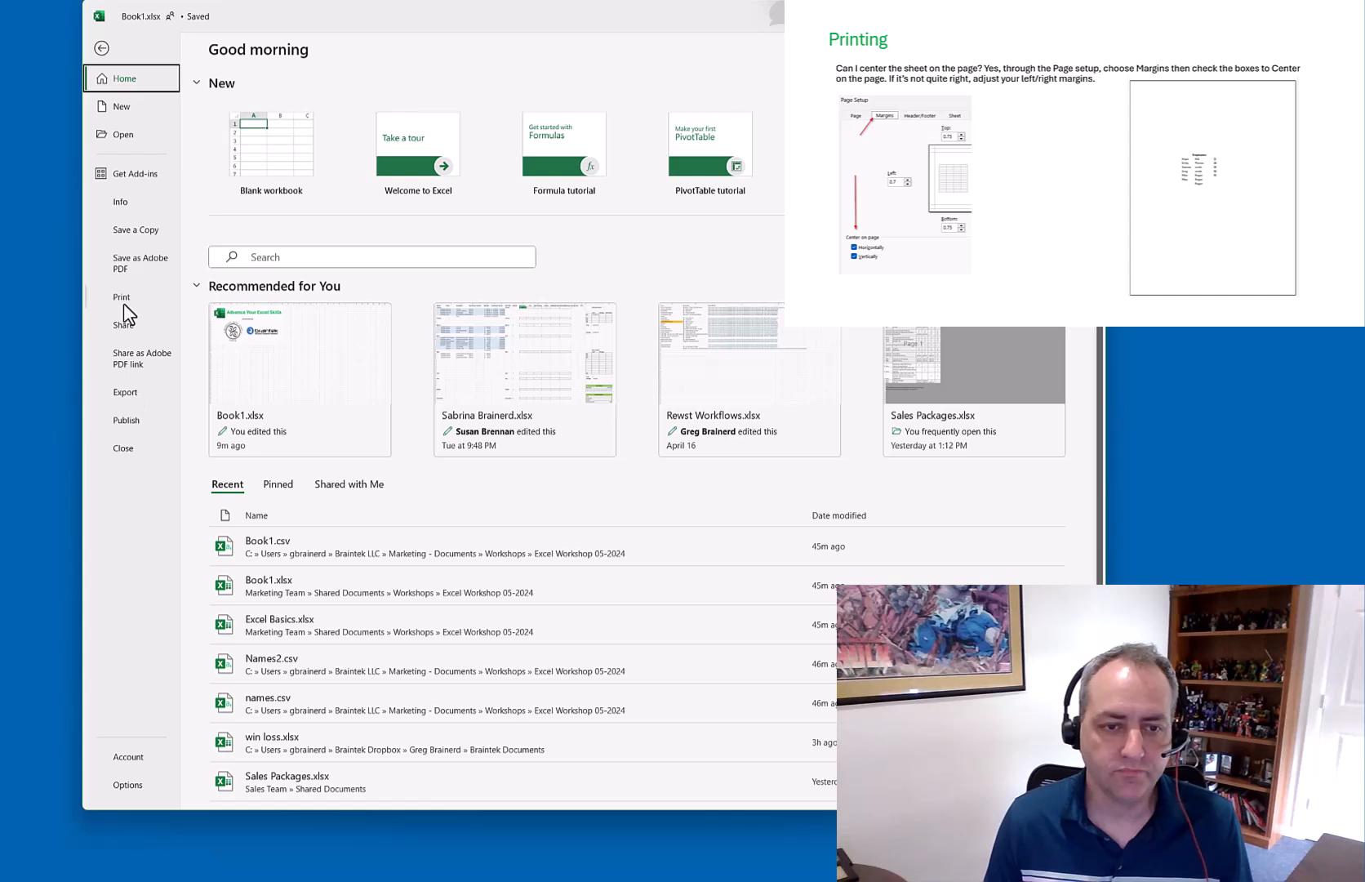
pyautogui.click(121, 297)
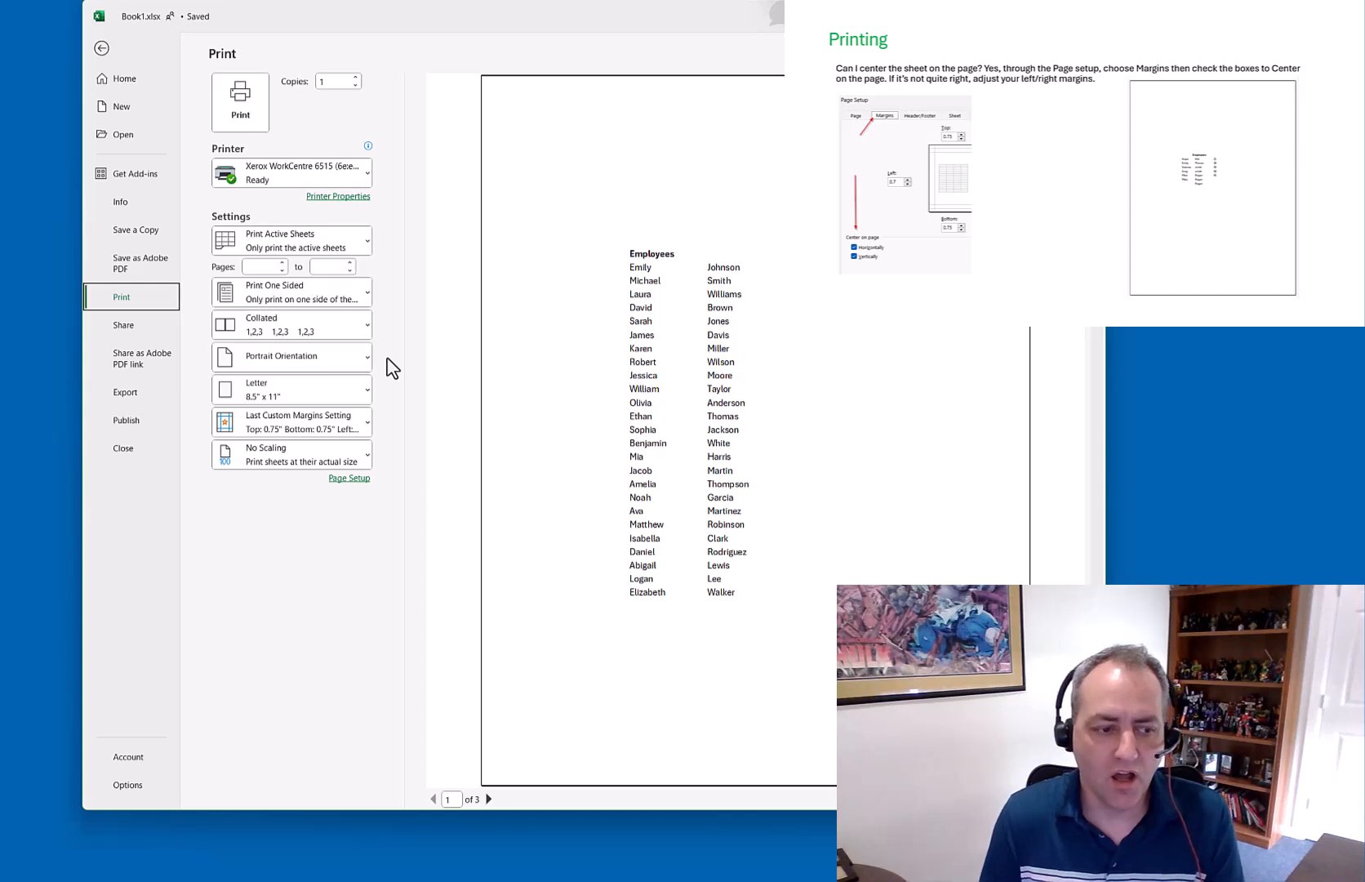
# Page through the preview and switch the setting to Print Entire Workbook
pyautogui.press('Right')
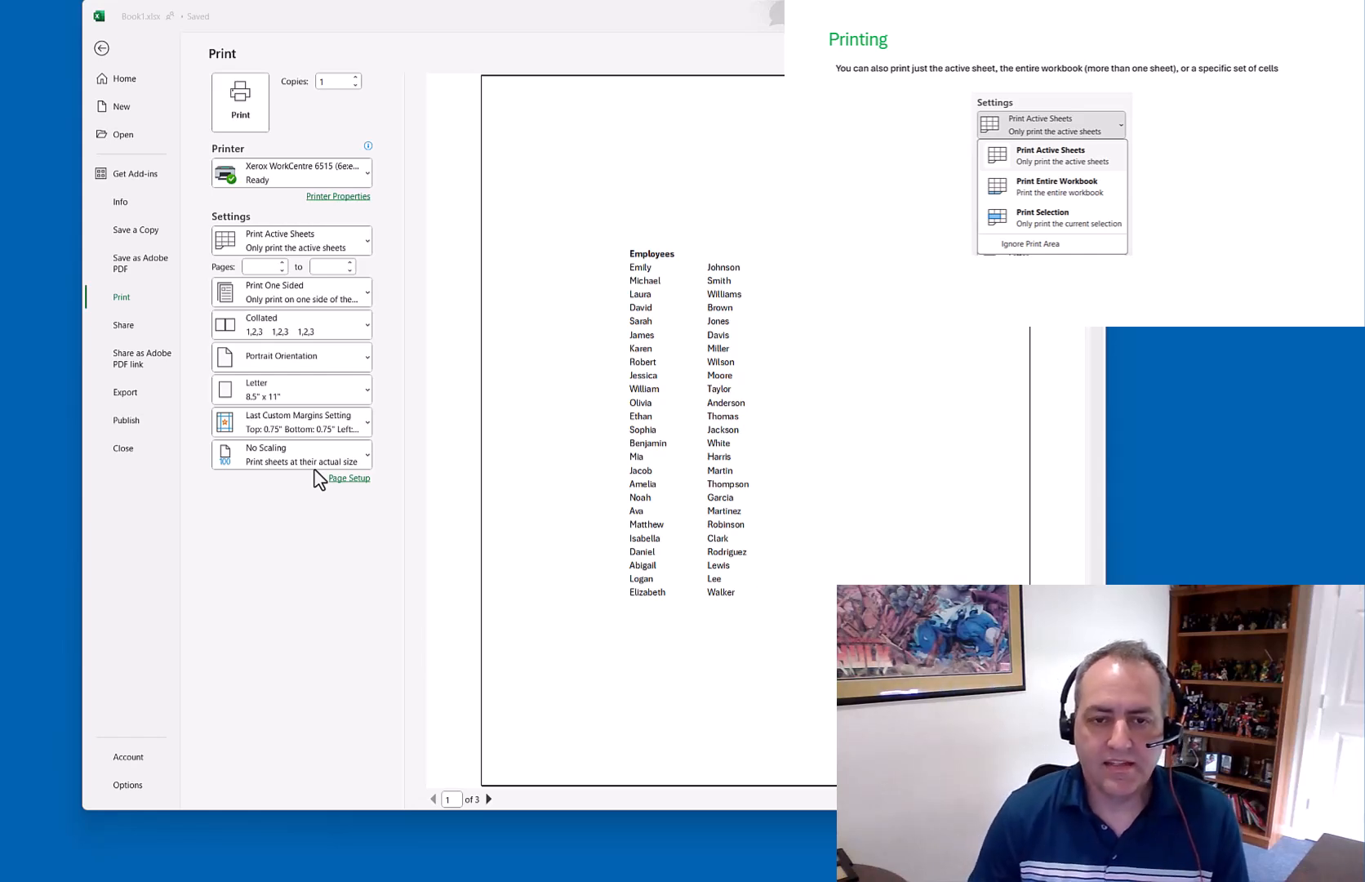
pyautogui.click(487, 798)
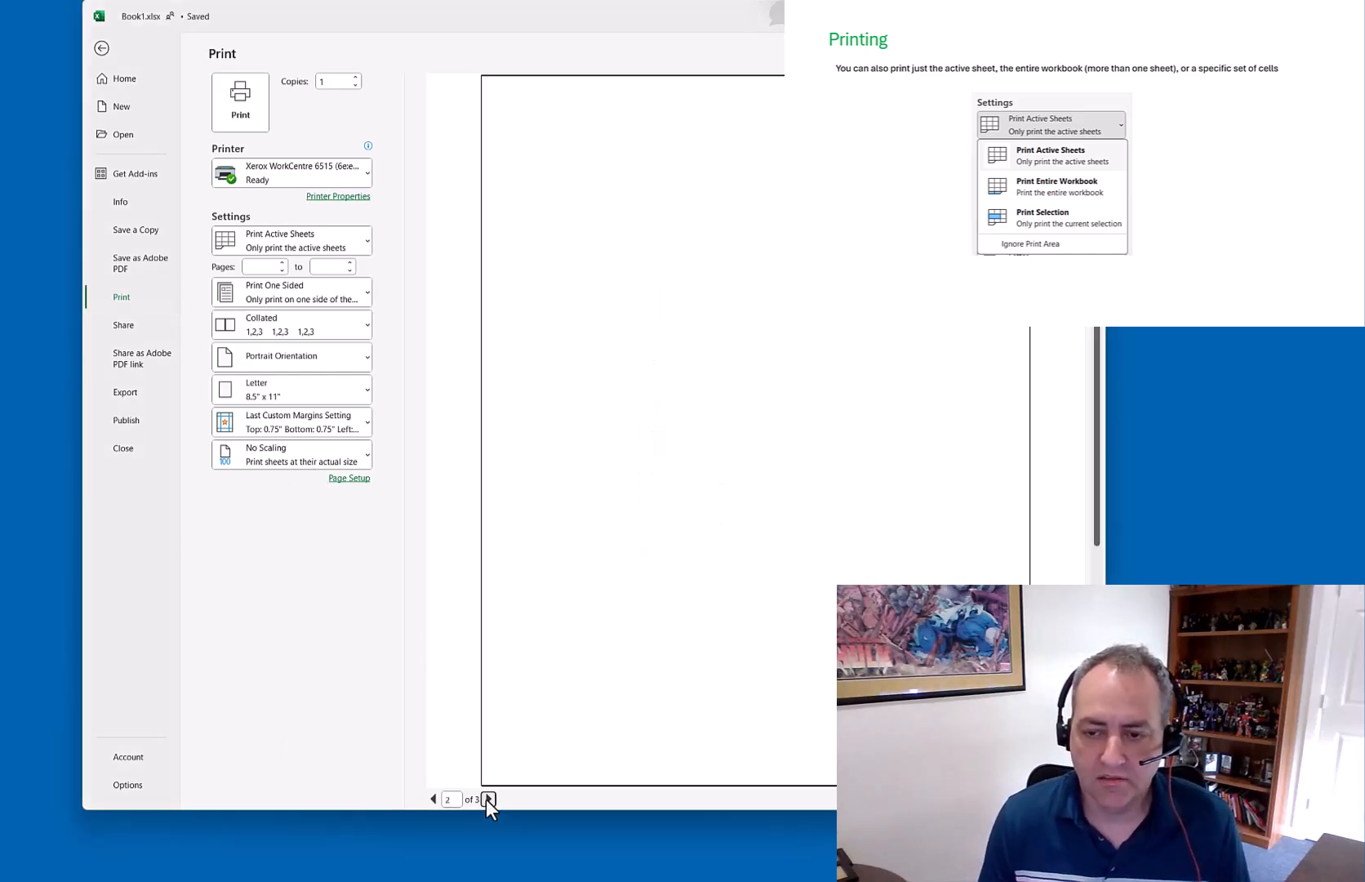
pyautogui.click(432, 800)
pyautogui.click(432, 800)
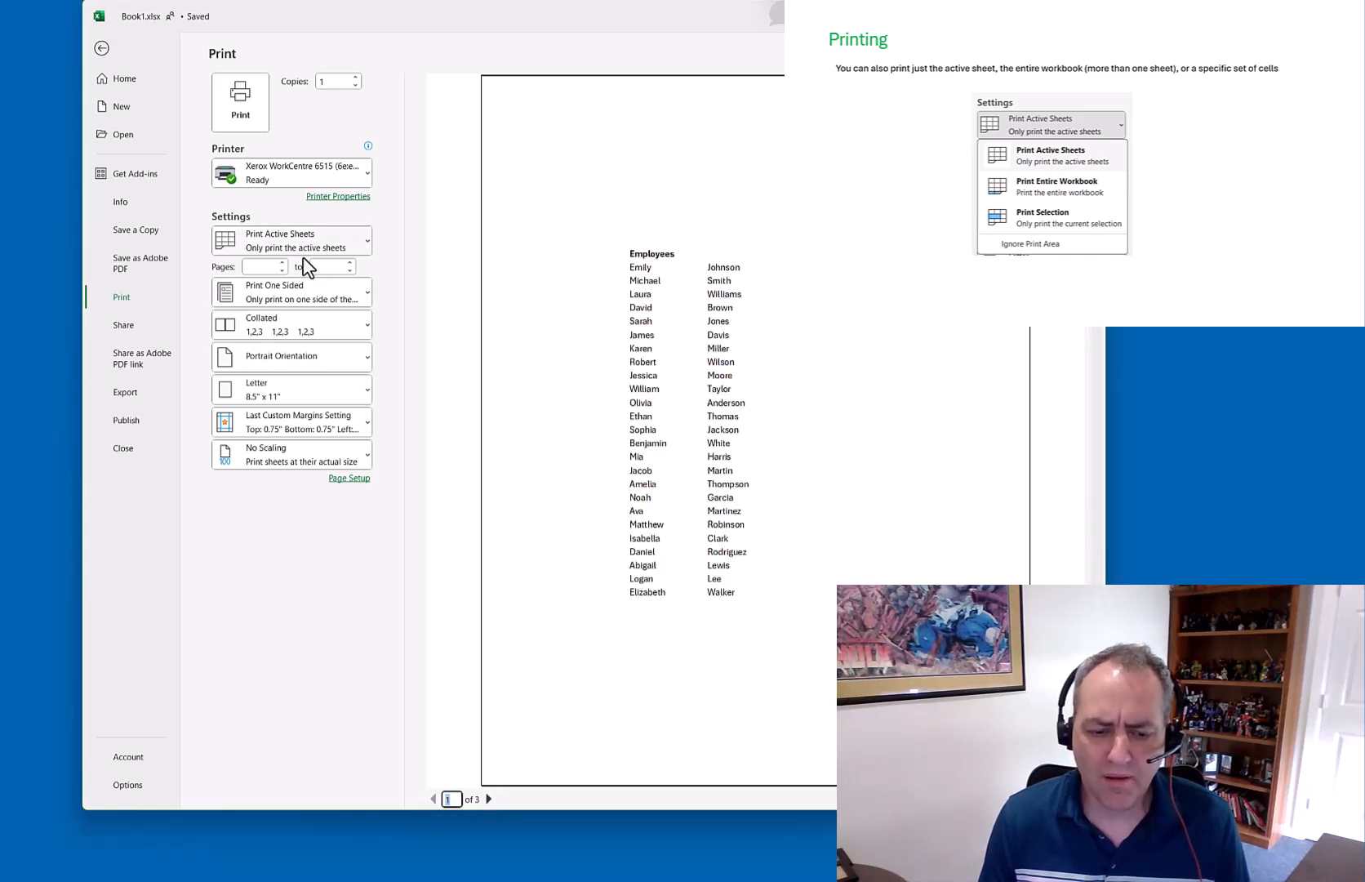
pyautogui.click(331, 247)
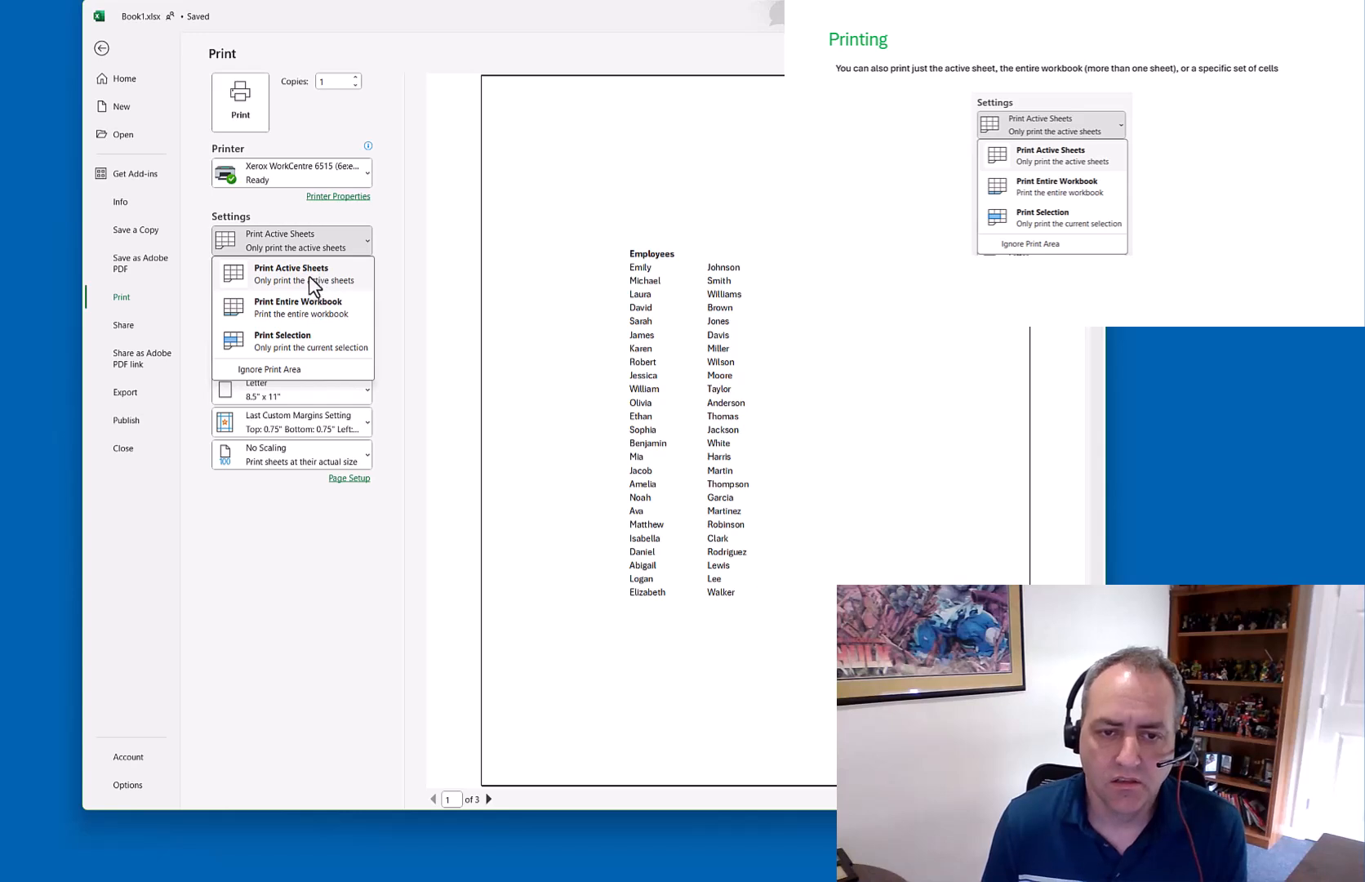
pyautogui.click(298, 307)
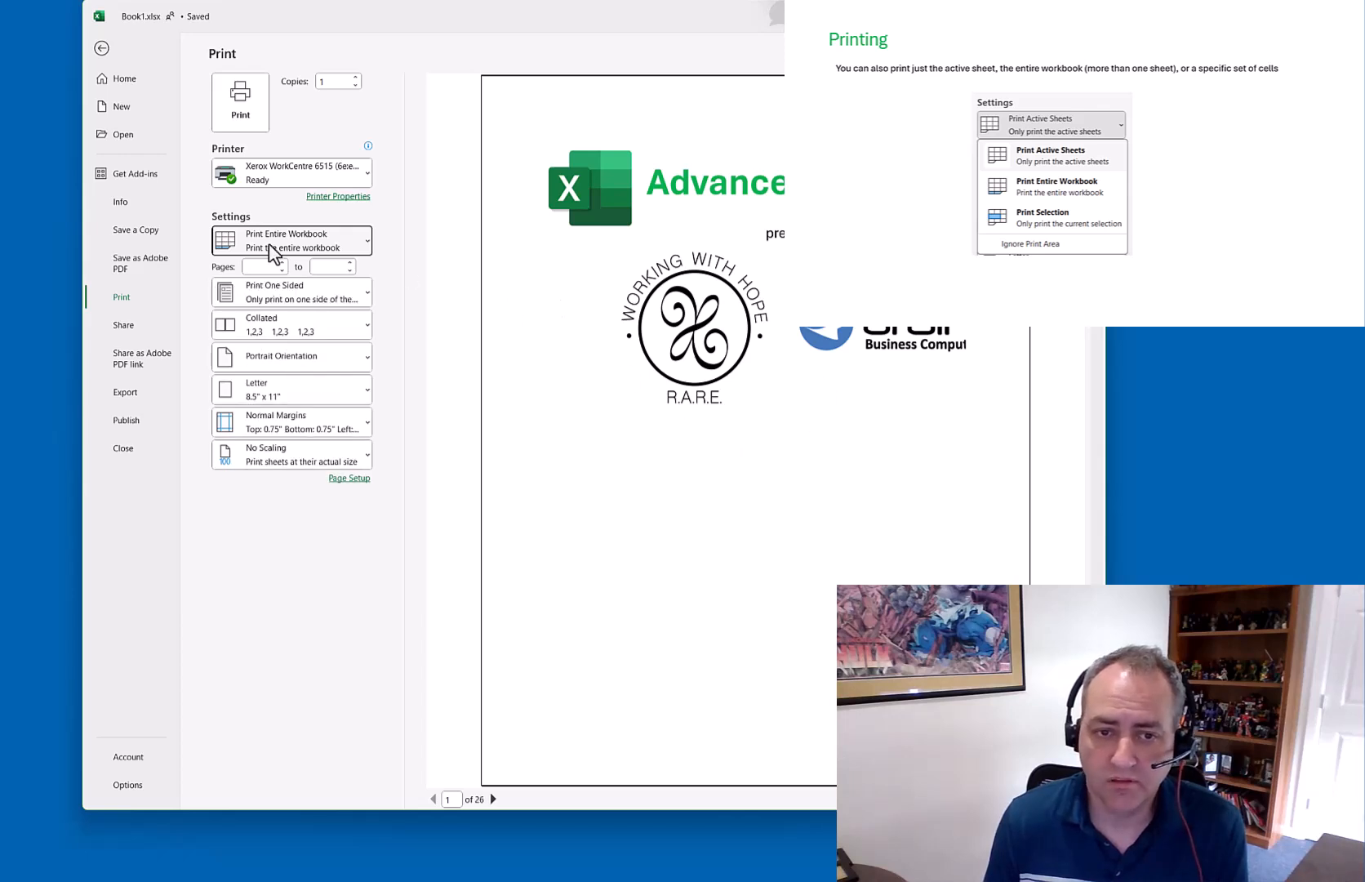
# Limit the print range to pages 1 to 2
pyautogui.click(269, 267)
pyautogui.write('1')
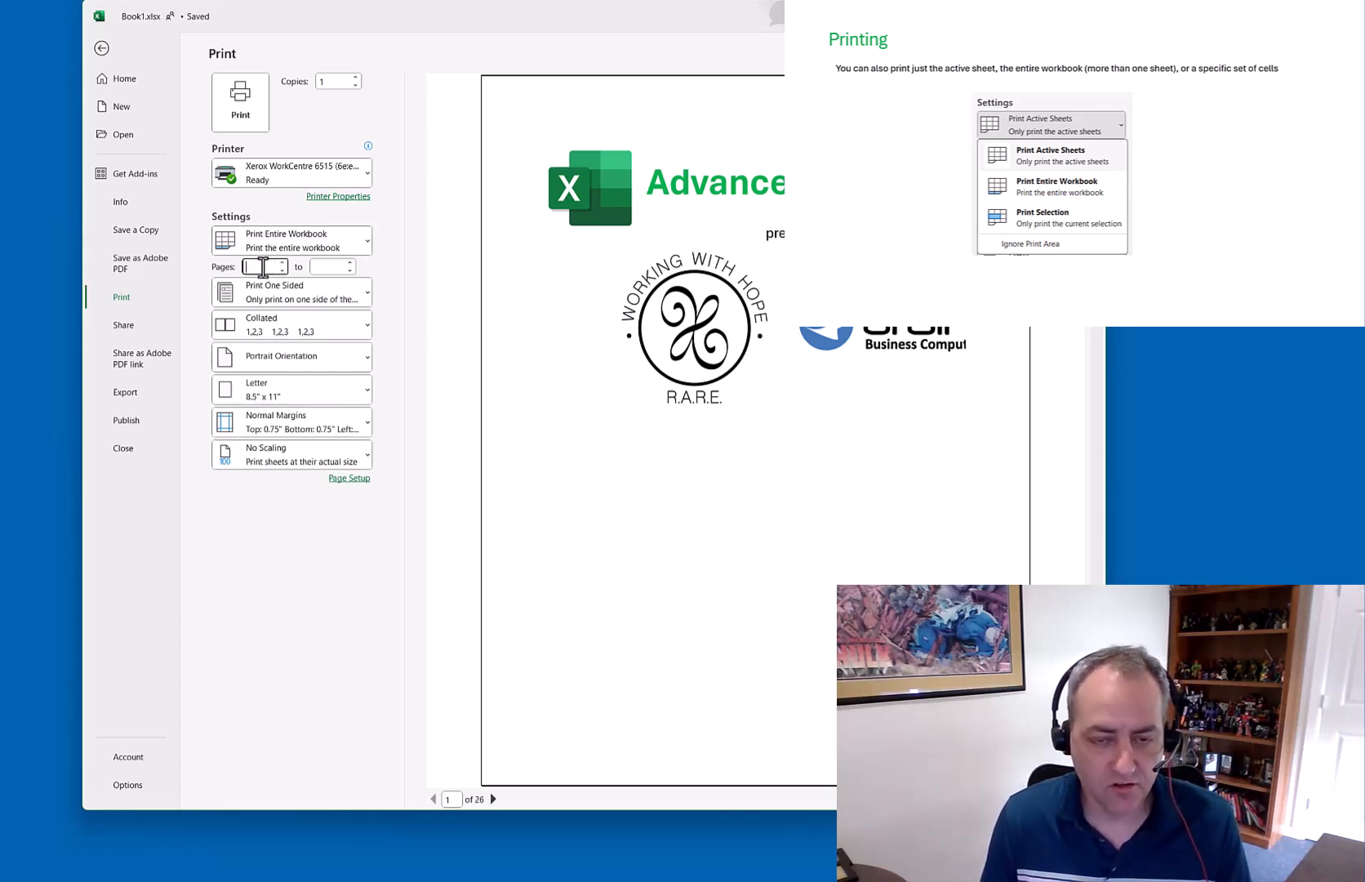
pyautogui.click(315, 267)
pyautogui.write('2')
pyautogui.press('Tab')
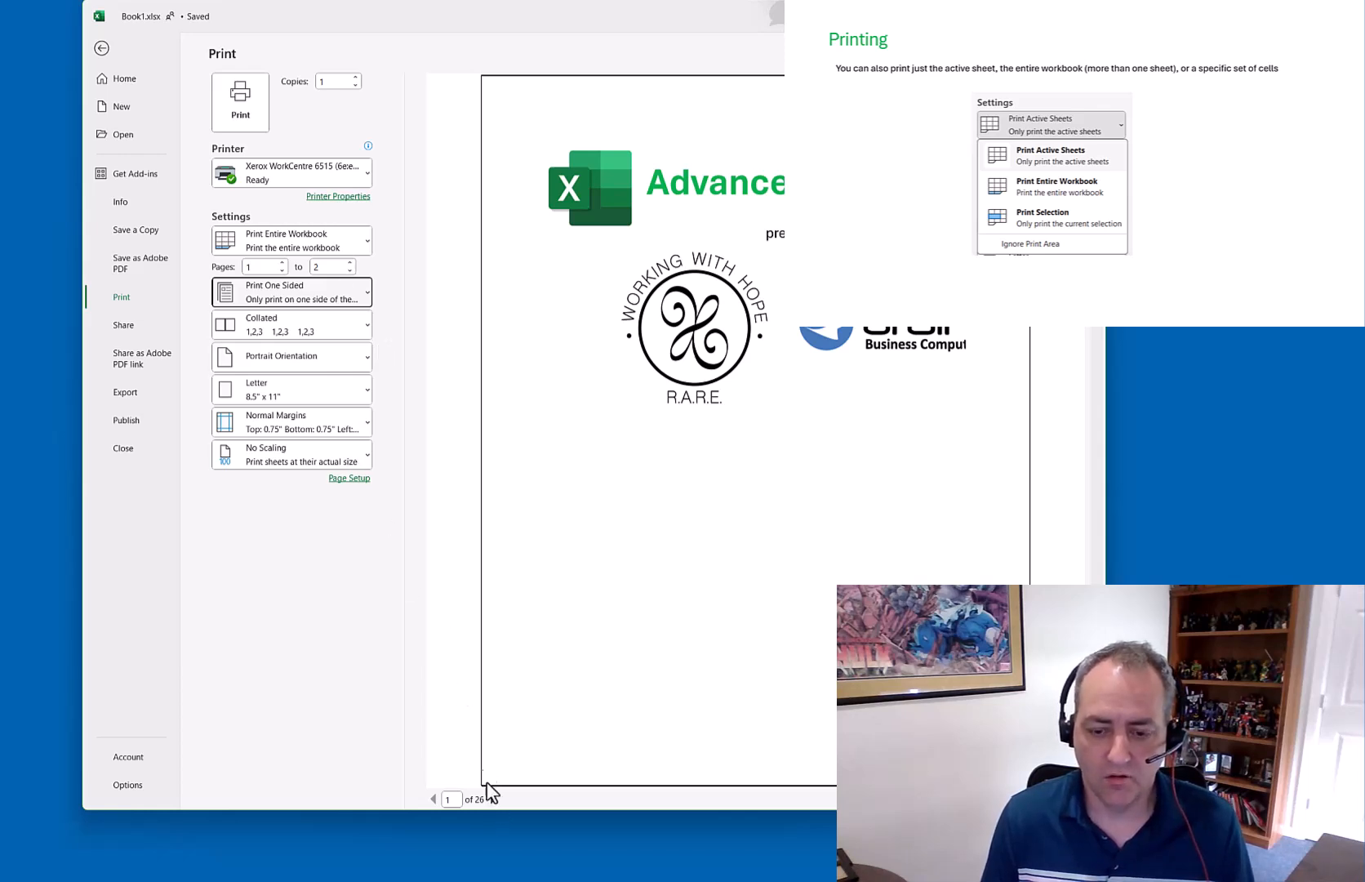
# Switch to Print Selection and return to the worksheet
pyautogui.click(306, 243)
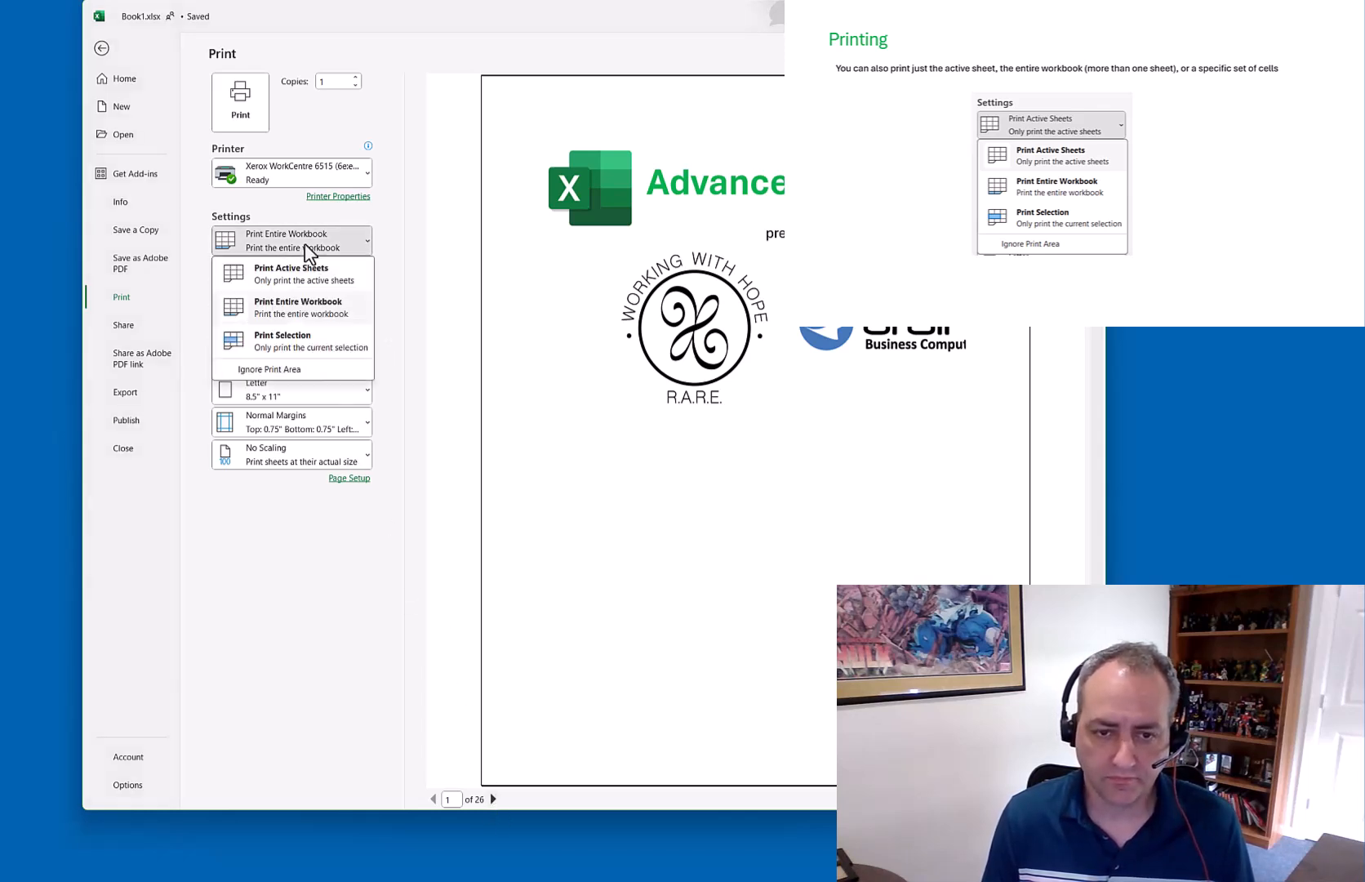
pyautogui.click(291, 341)
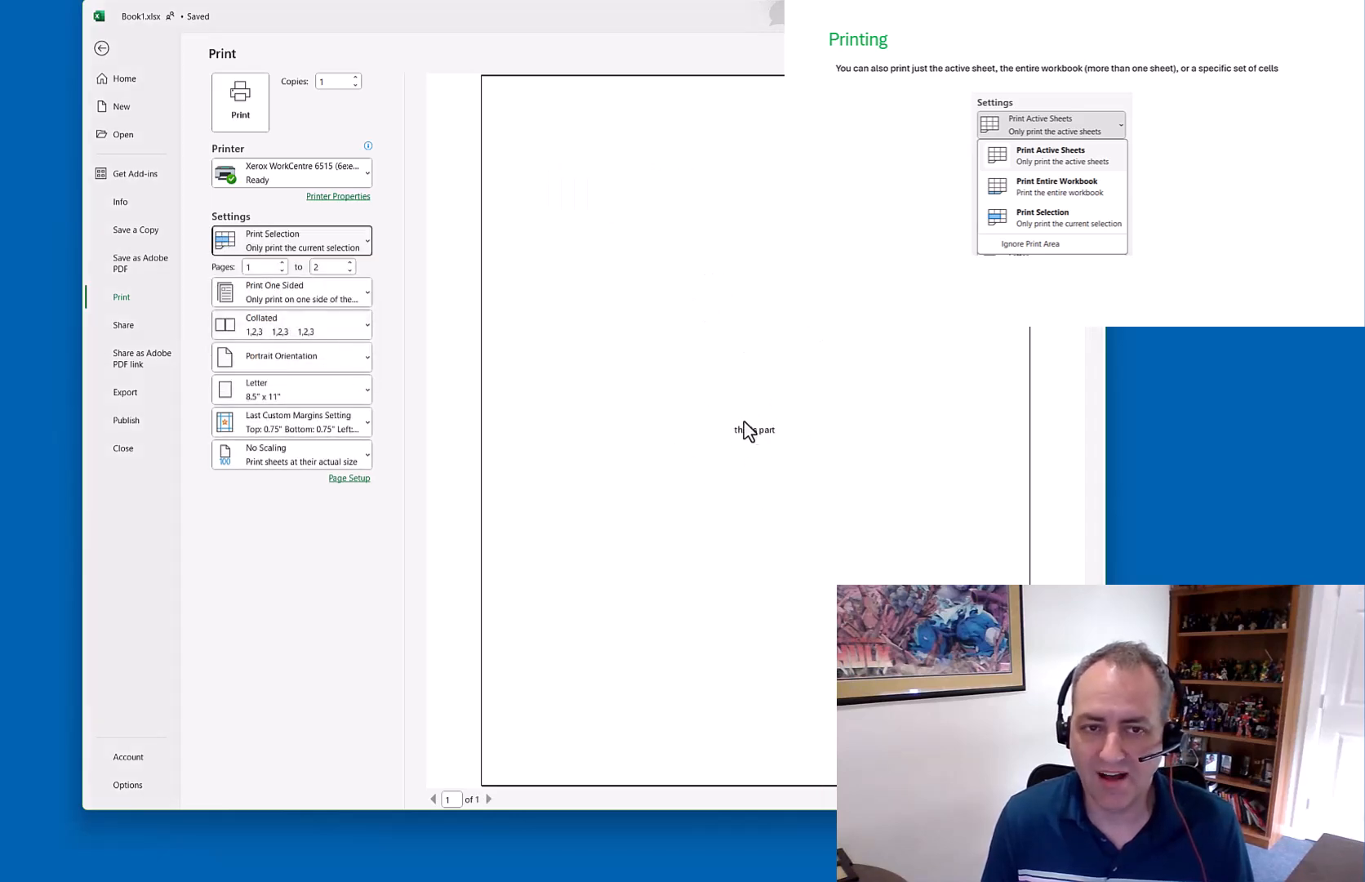
pyautogui.click(111, 47)
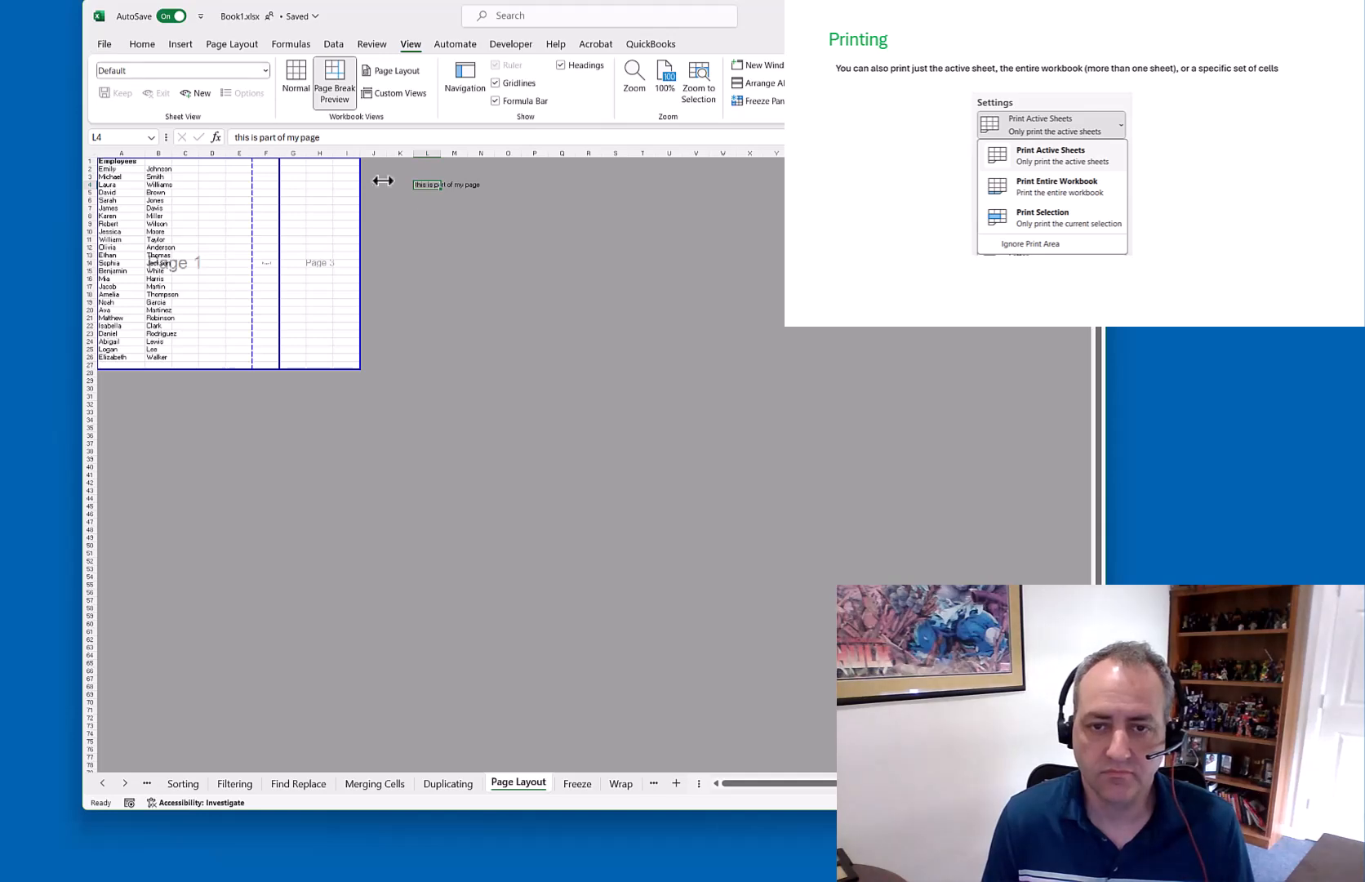
# Select A2:B14, then change printing from Print Selection to Print Active Sheets
pyautogui.moveTo(106, 168); pyautogui.dragTo(169, 263)
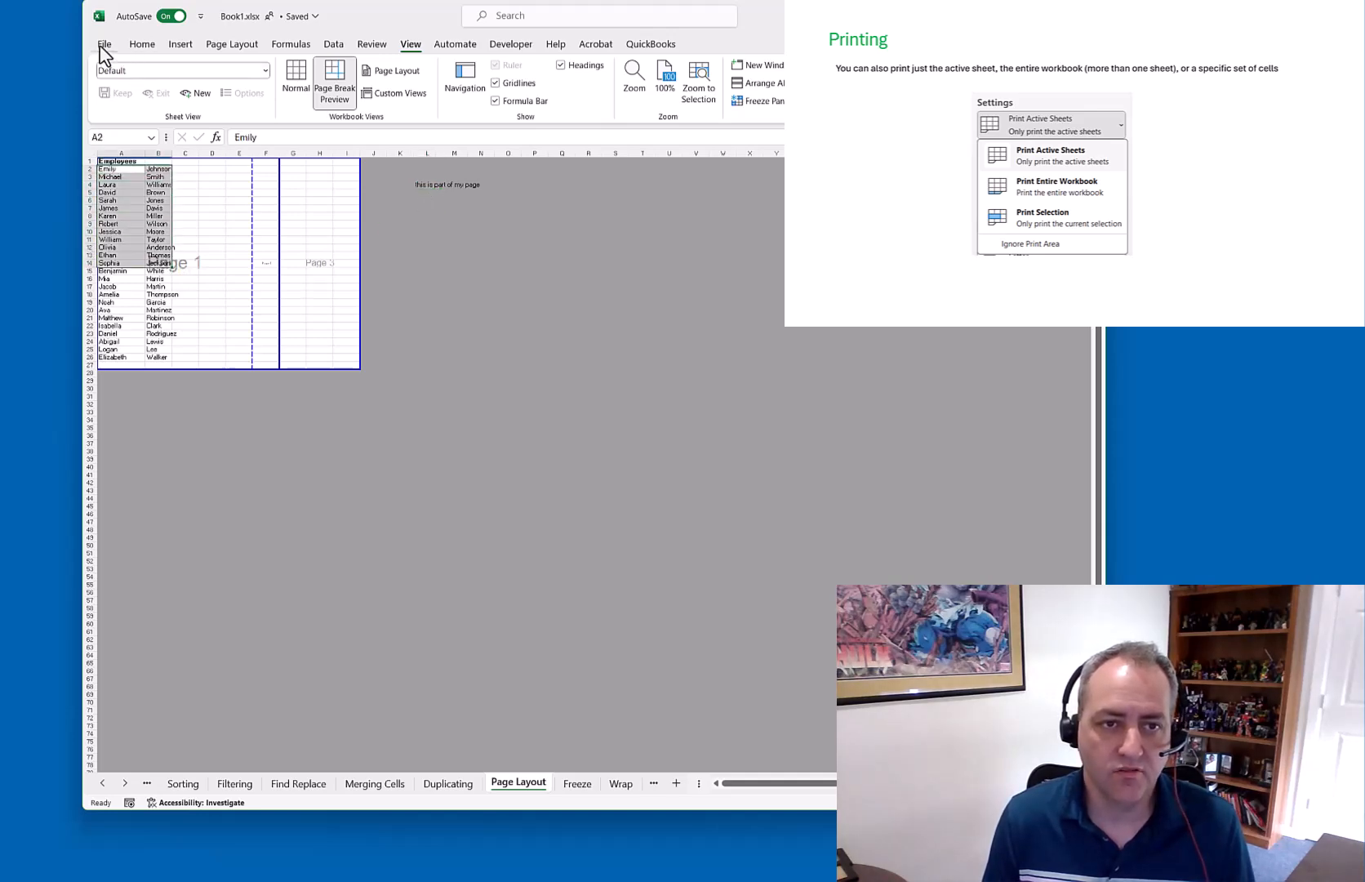
pyautogui.click(103, 47)
pyautogui.click(125, 298)
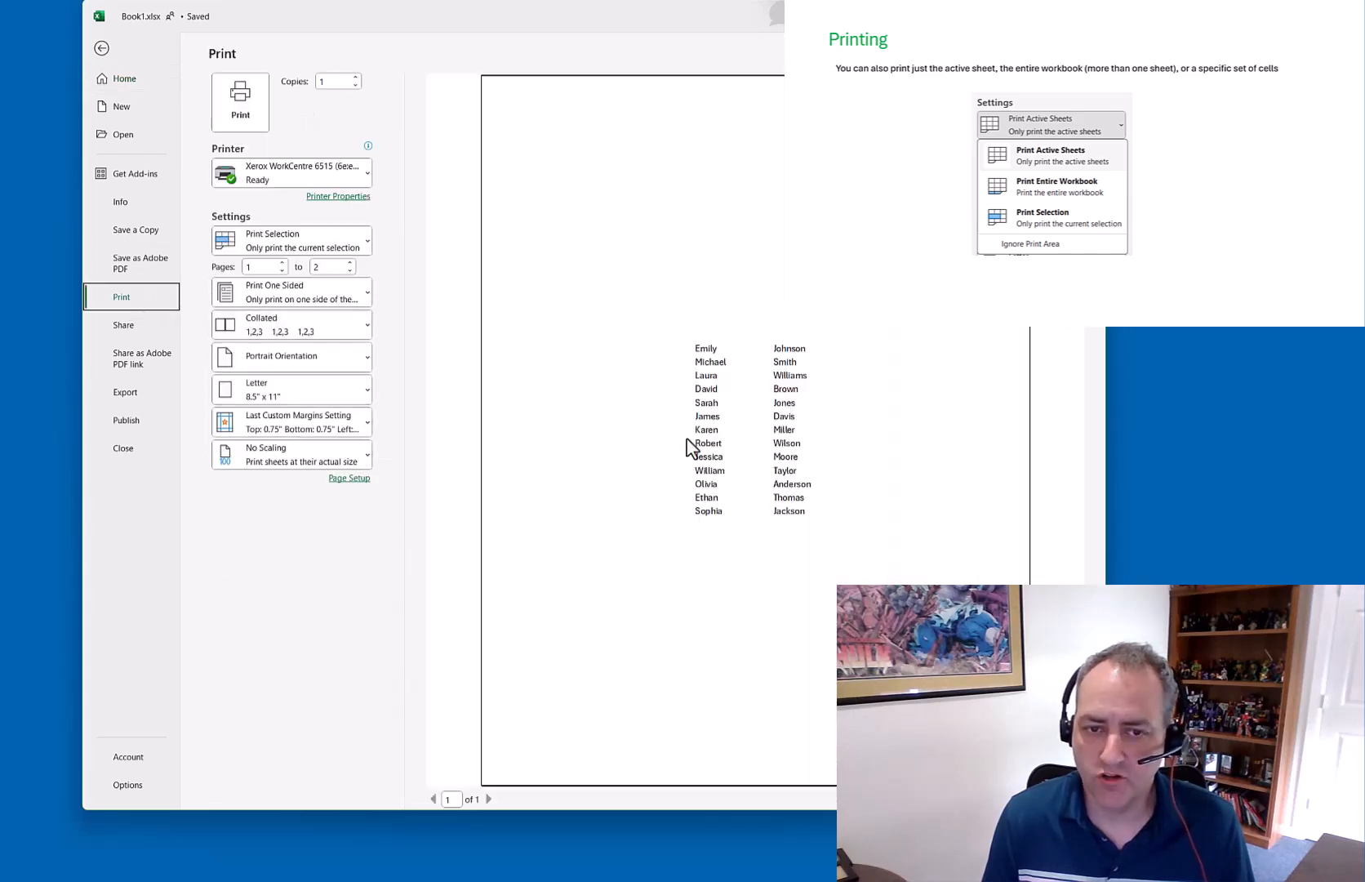
pyautogui.click(333, 245)
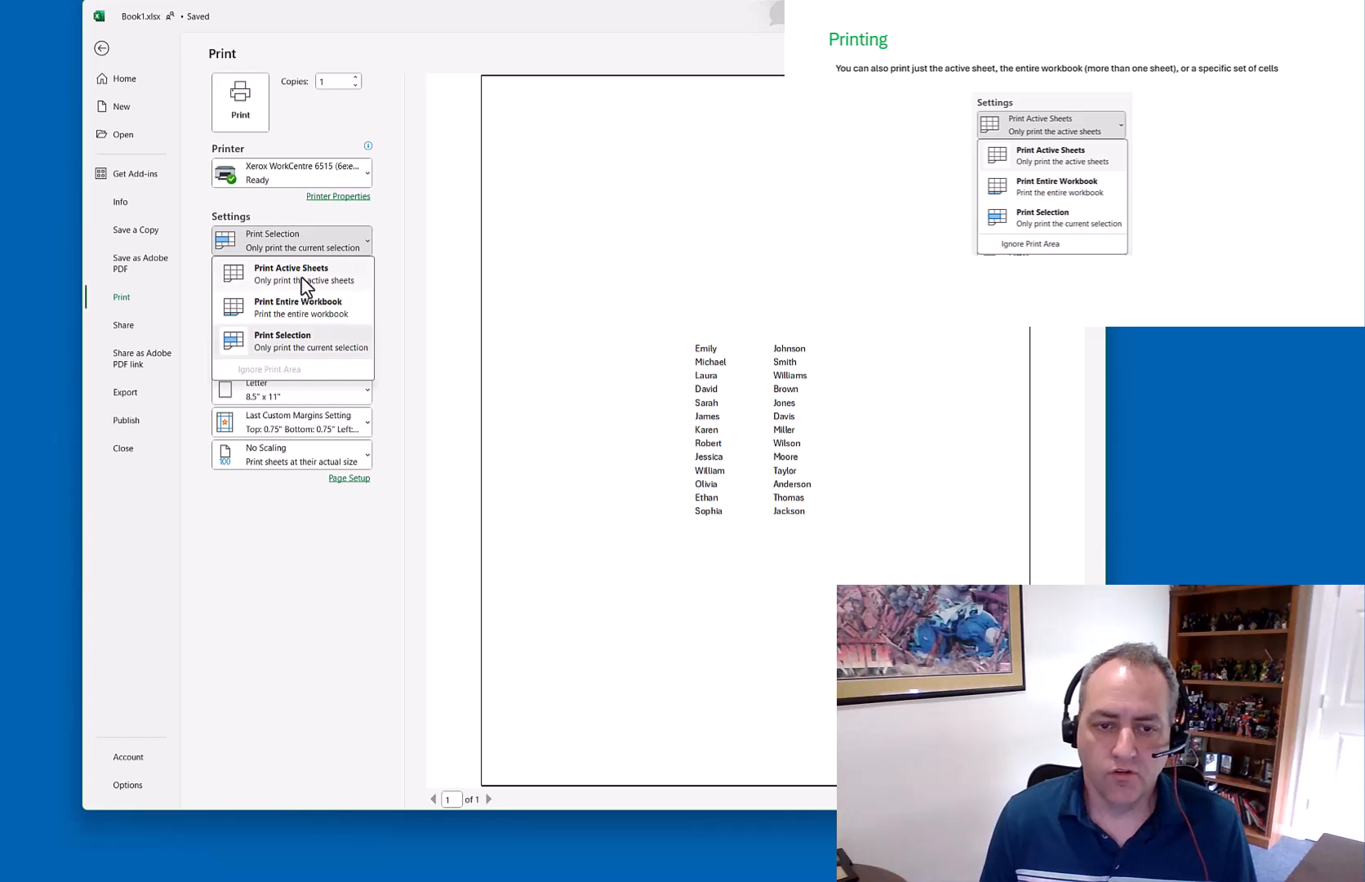
pyautogui.click(247, 272)
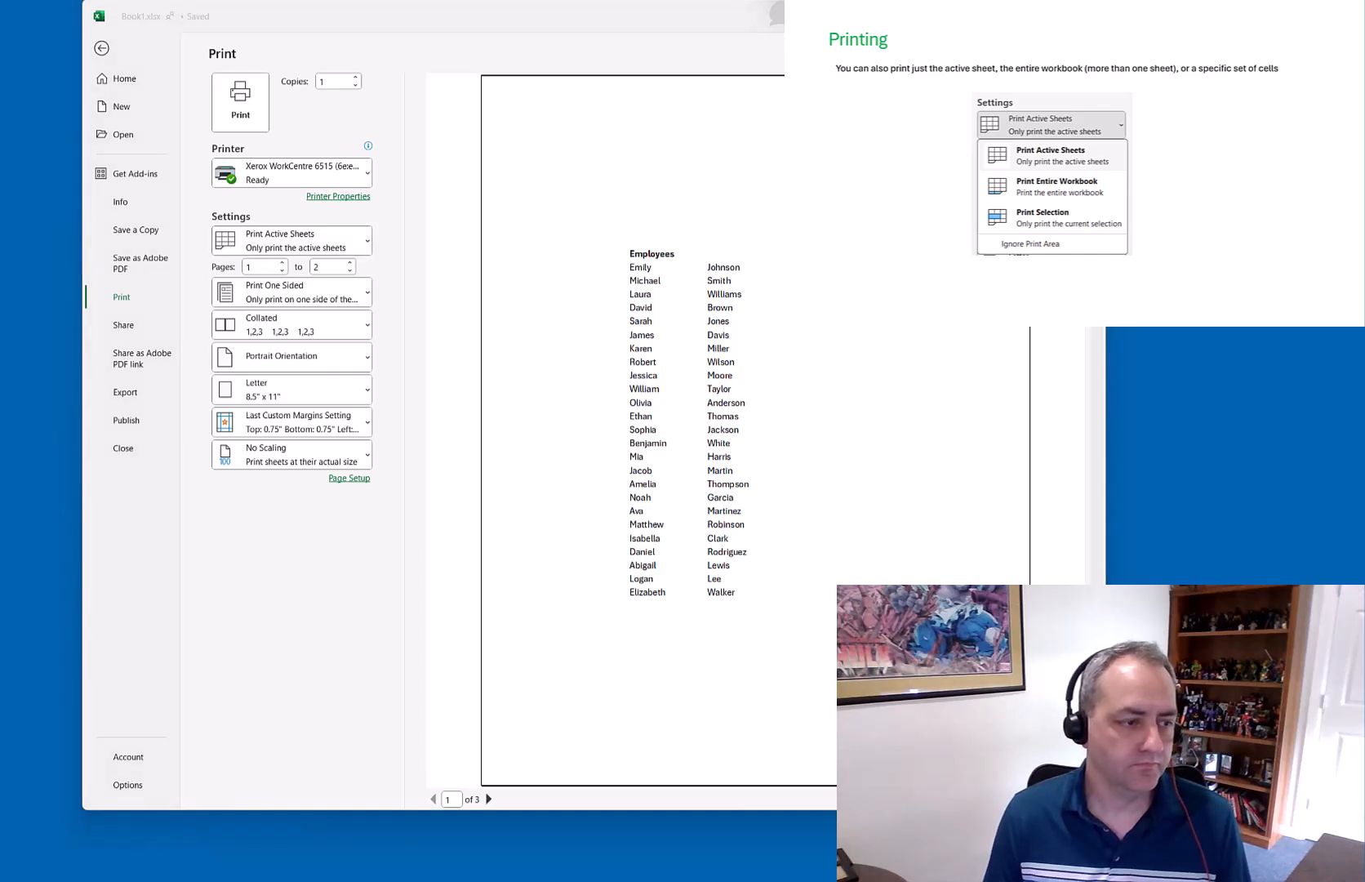
pyautogui.click(102, 51)
# Leave print view and switch to the Freeze sheet
pyautogui.click(102, 51)
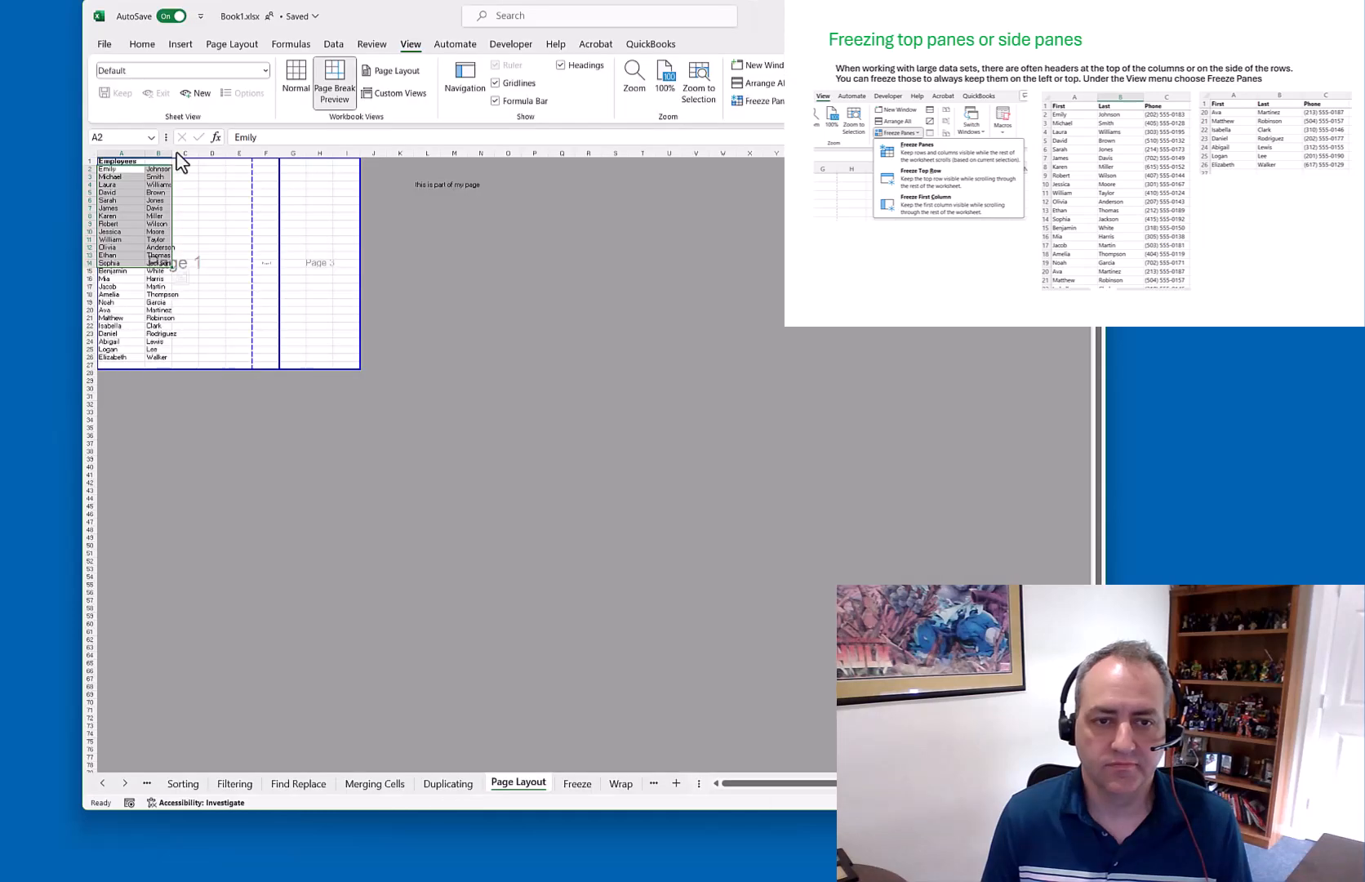
pyautogui.click(576, 790)
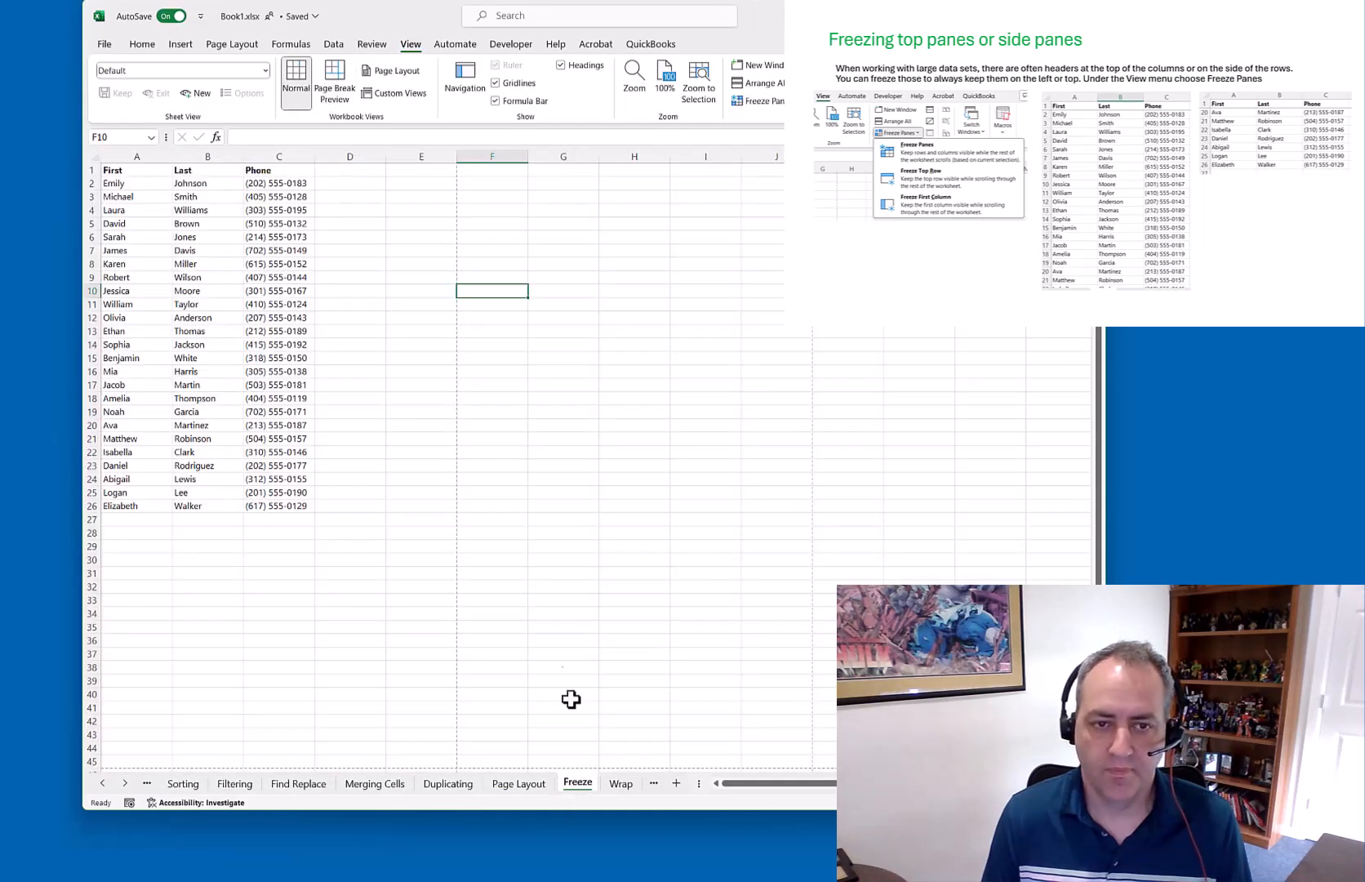
pyautogui.click(552, 521)
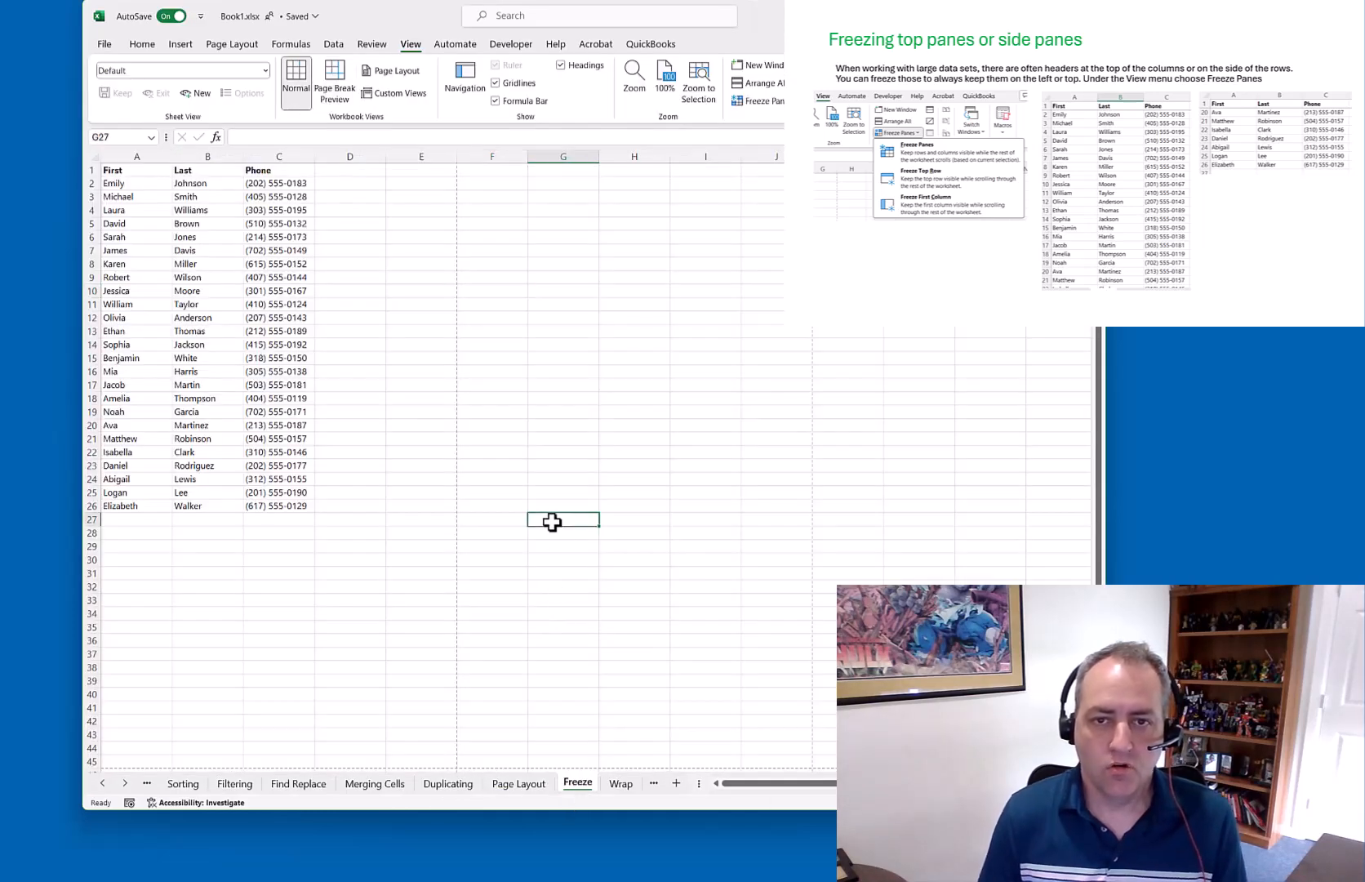
pyautogui.click(140, 47)
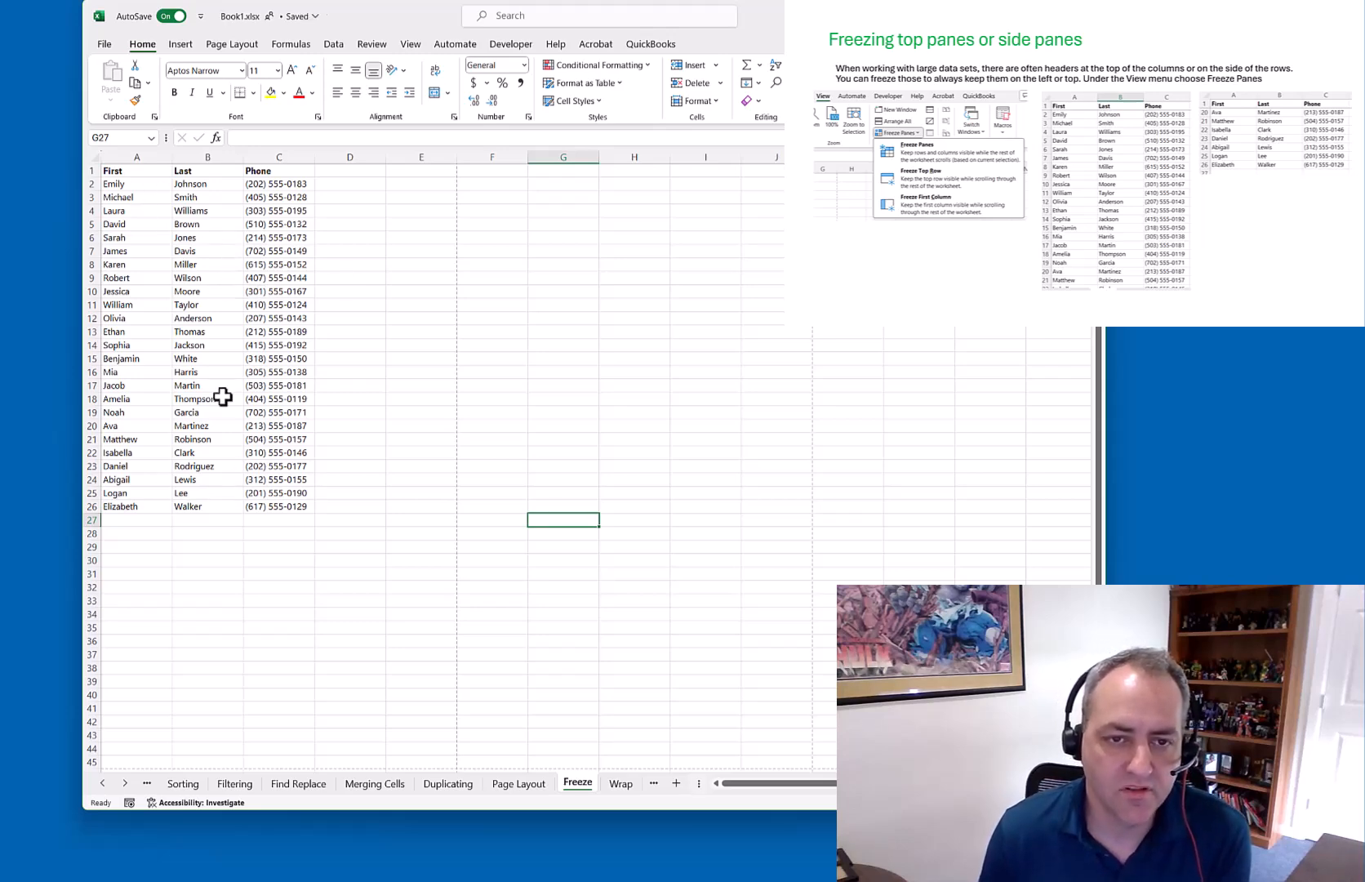
pyautogui.scroll(-2, 222, 397)
pyautogui.scroll(-12, 223, 397)
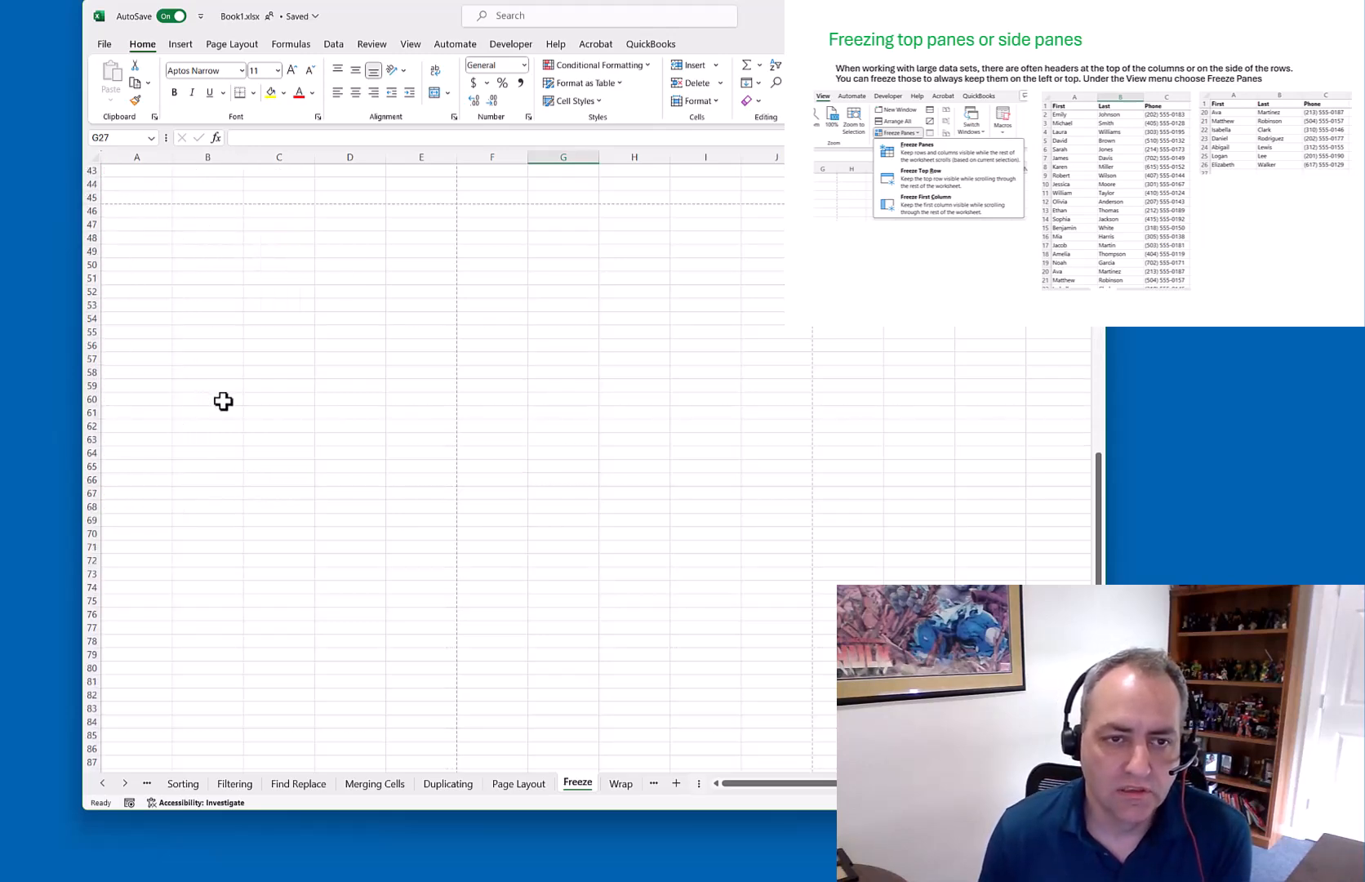
pyautogui.scroll(14, 222, 400)
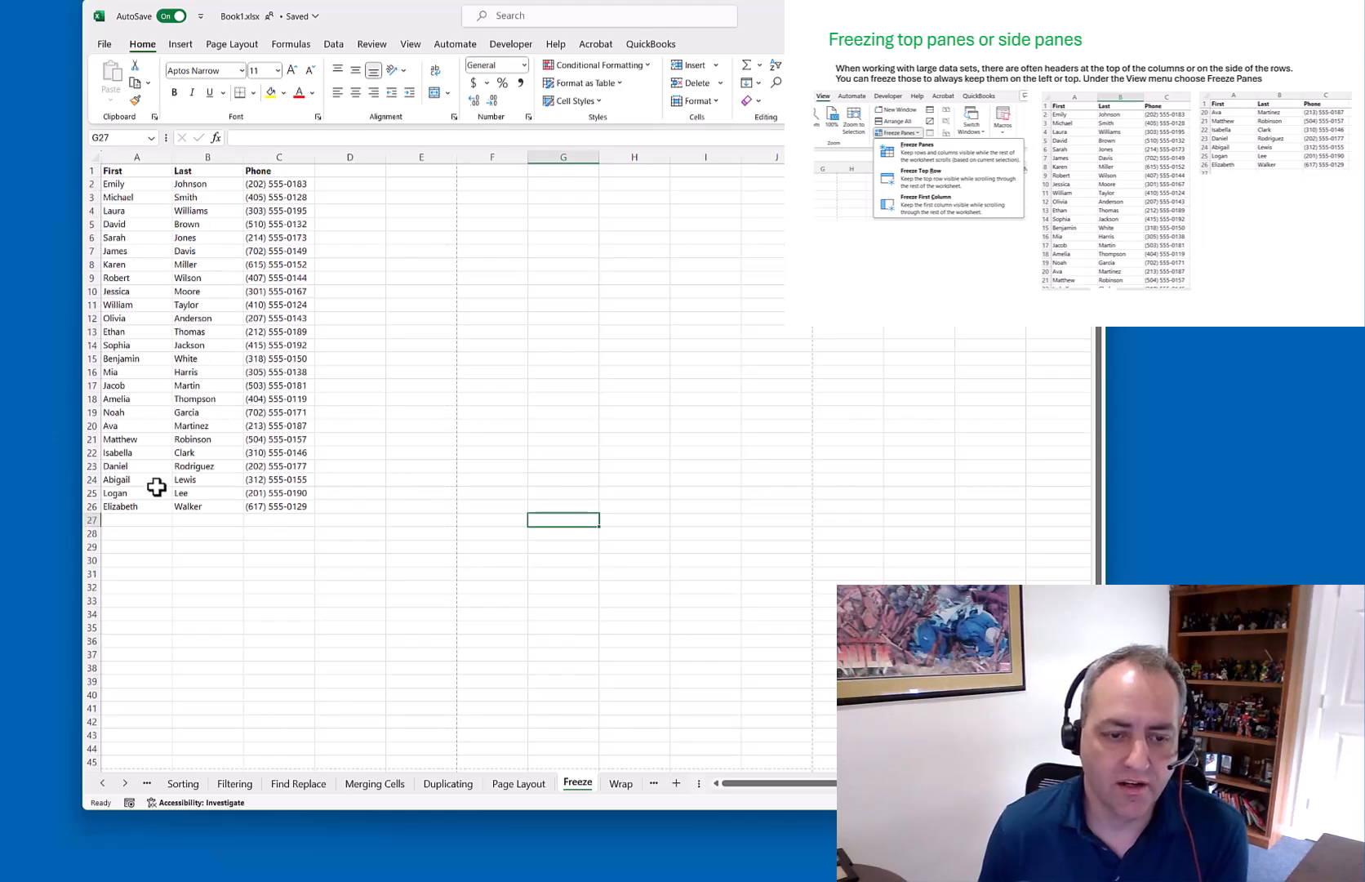
# Copy A2:C26 and paste it at A27 and again at A52
pyautogui.moveTo(115, 184); pyautogui.dragTo(274, 507)
pyautogui.hotkey('ctrl', 'c')
pyautogui.click(134, 520)
pyautogui.hotkey('ctrl', 'v')
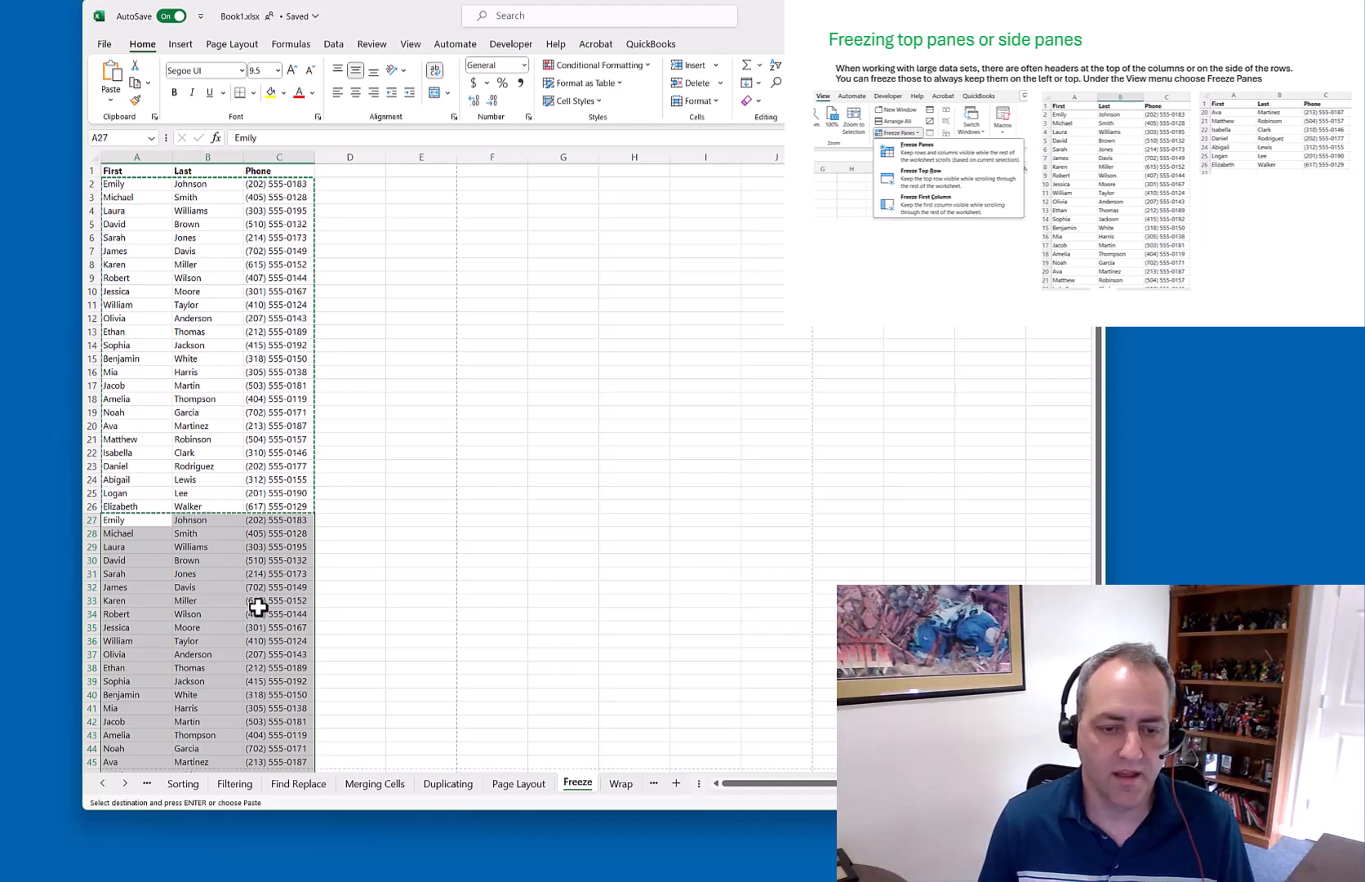
pyautogui.scroll(-7, 237, 587)
pyautogui.click(143, 573)
pyautogui.hotkey('ctrl', 'v')
# Check the pasted values in B52 and C52, then clear copy mode with Esc
pyautogui.scroll(7, 255, 573)
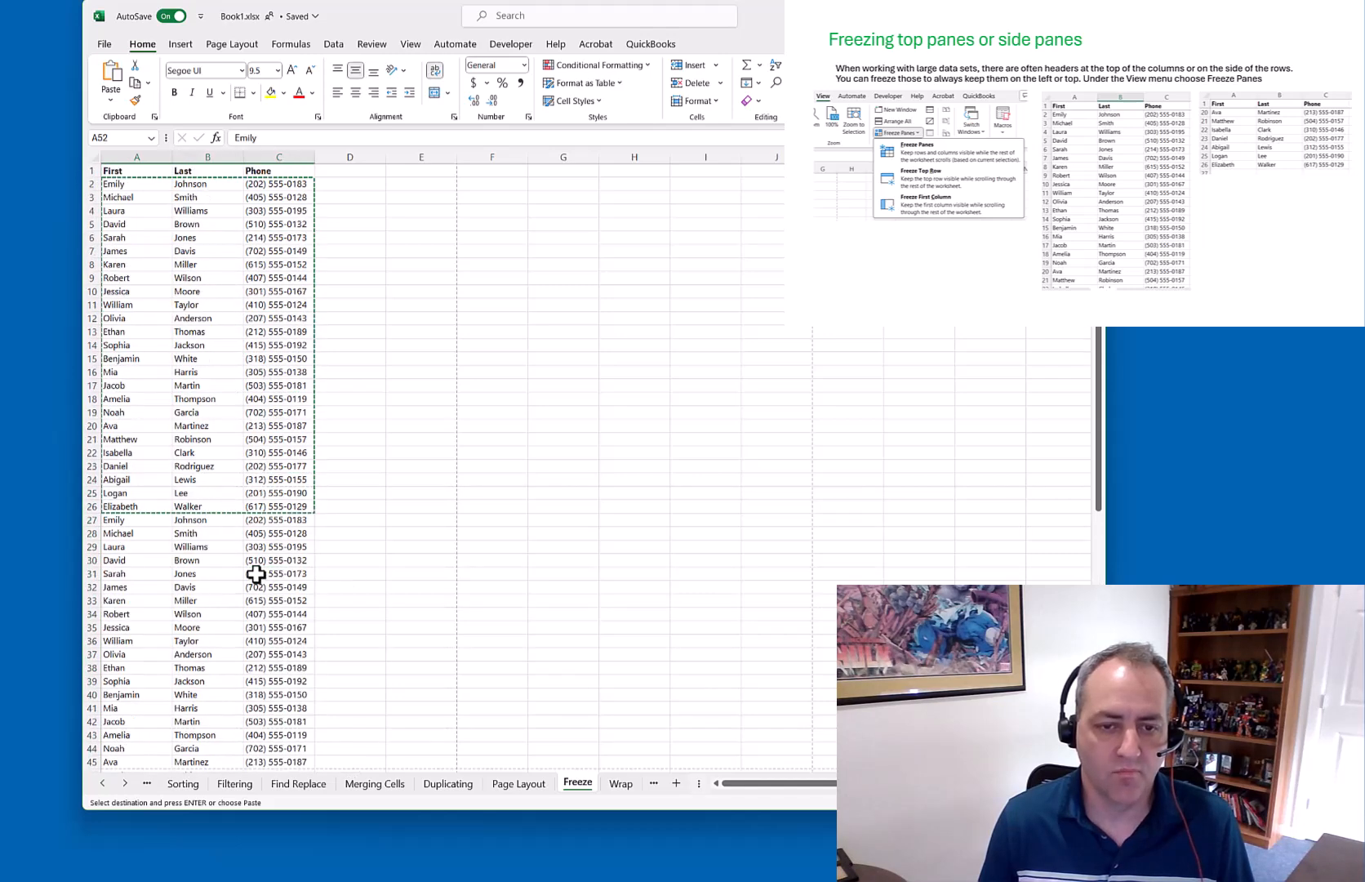
pyautogui.scroll(-10, 329, 539)
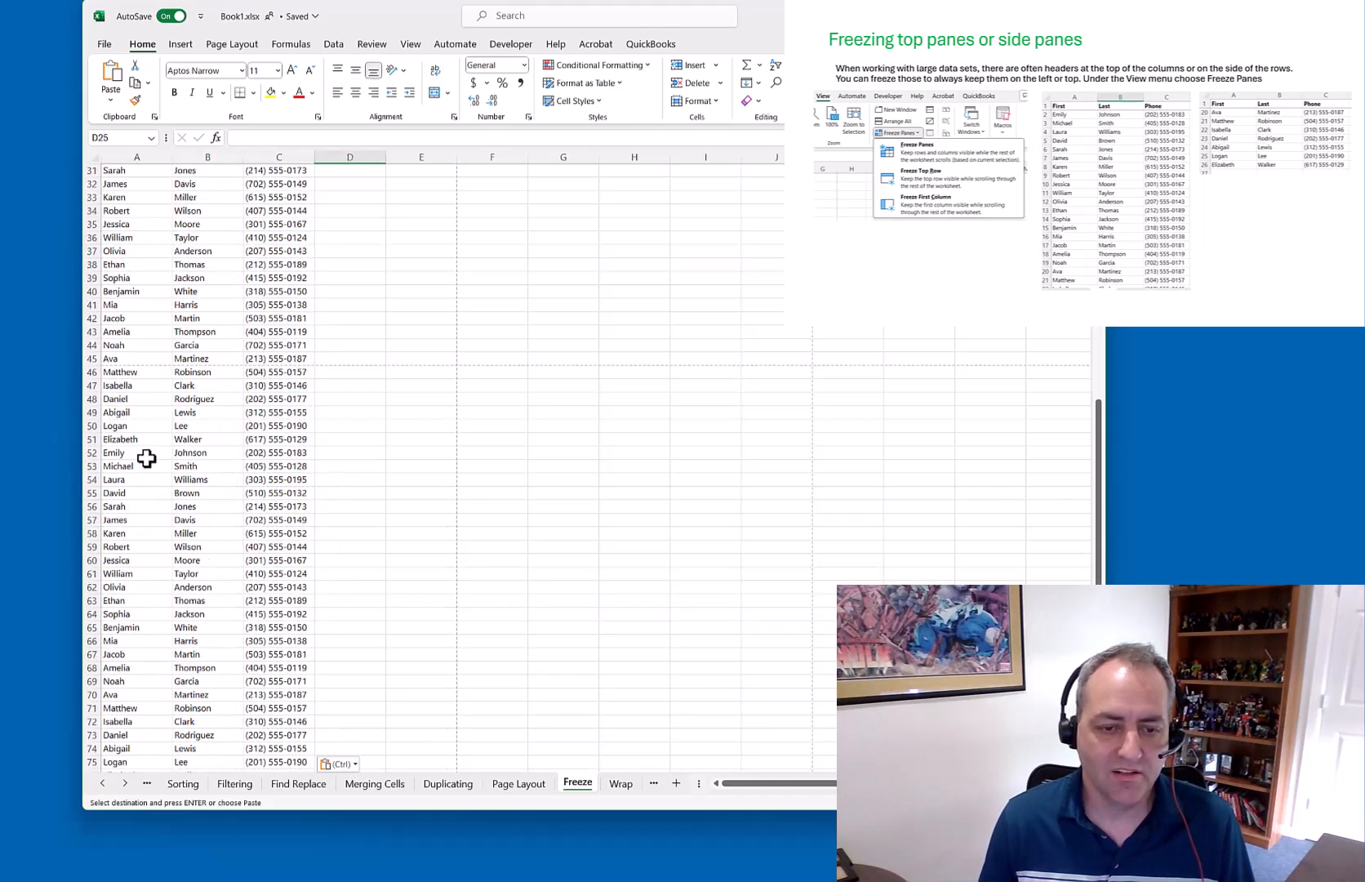
pyautogui.click(204, 454)
pyautogui.click(256, 452)
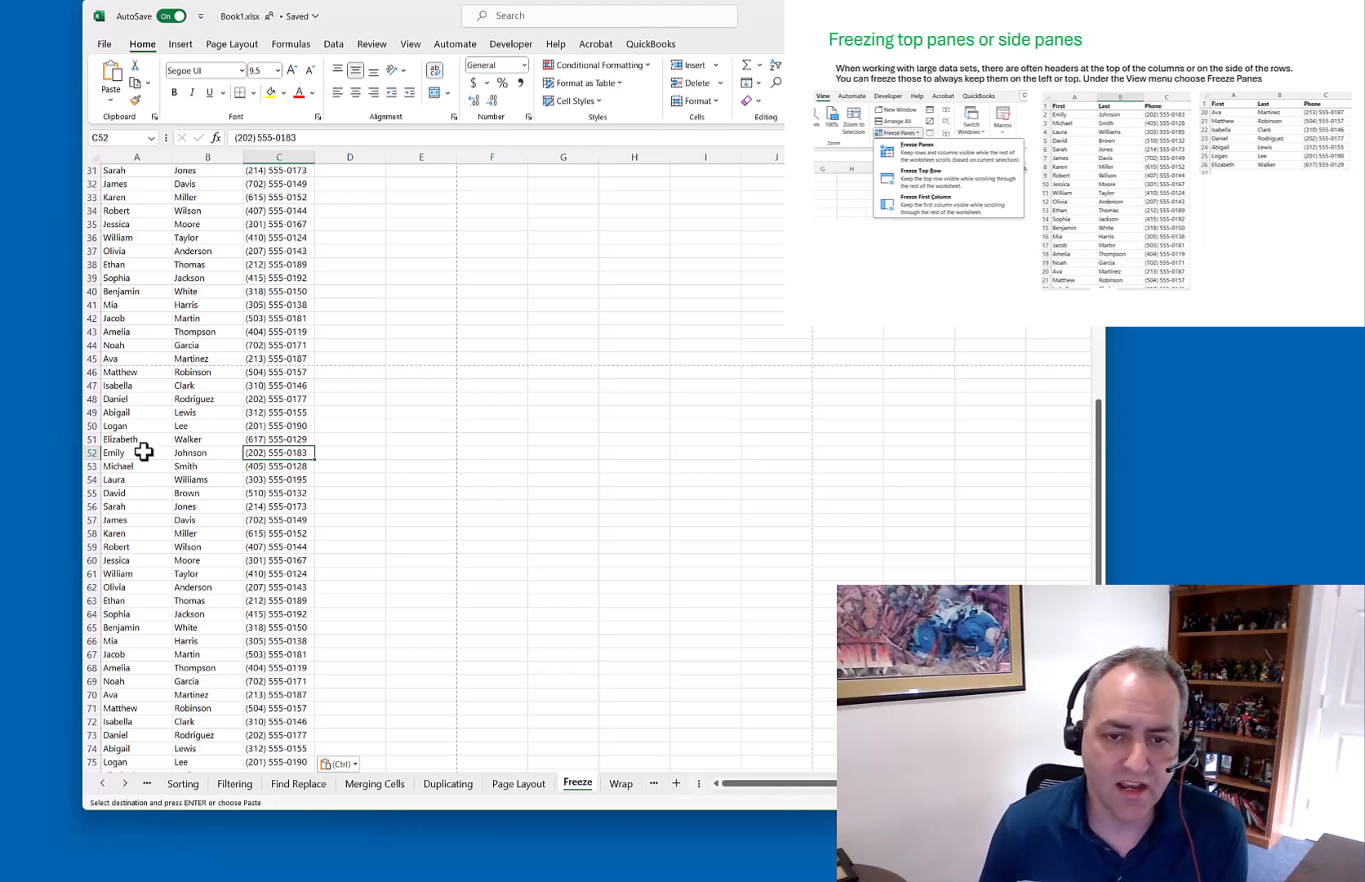
pyautogui.click(205, 452)
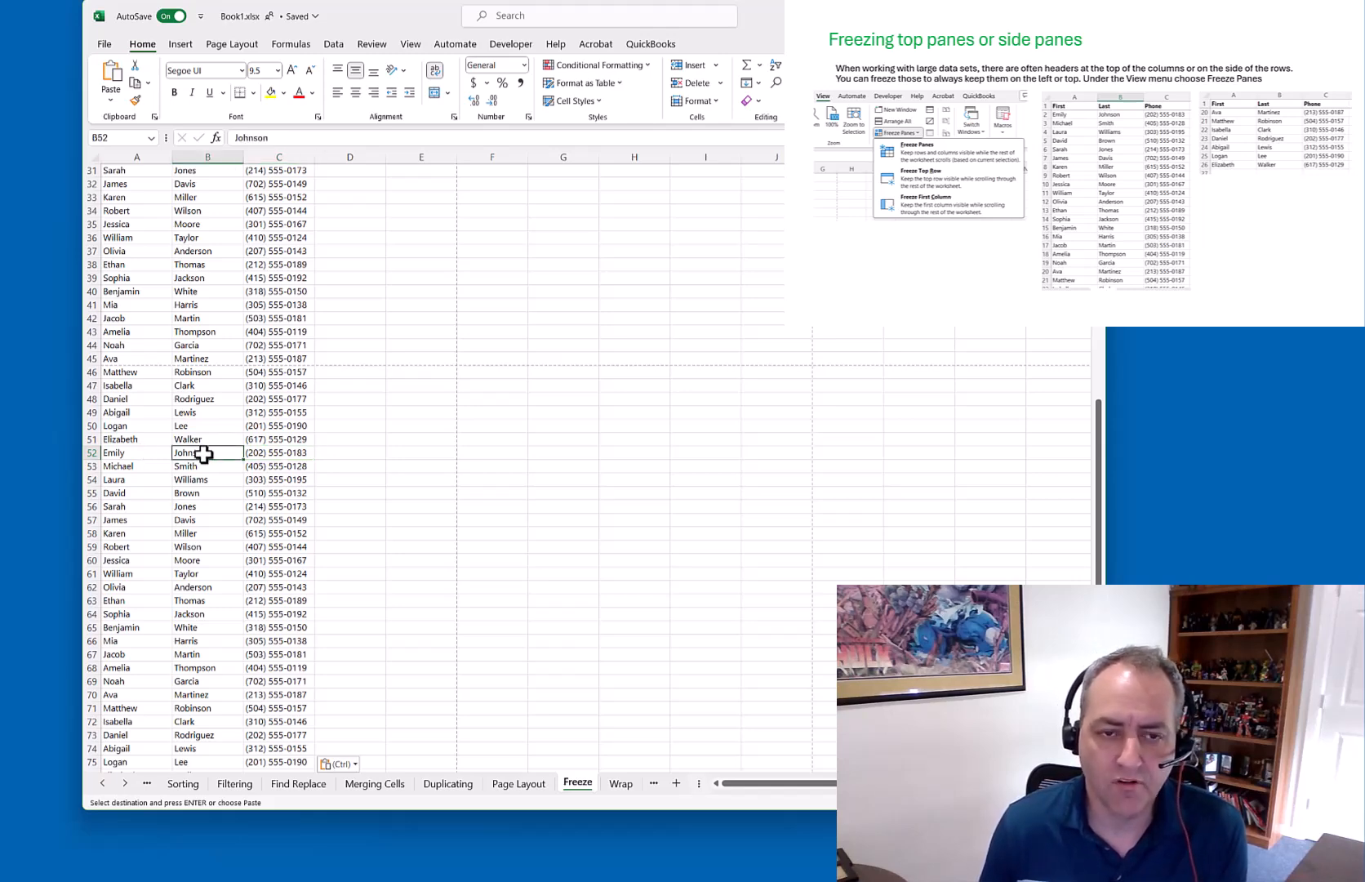
pyautogui.scroll(10, 204, 452)
pyautogui.click(441, 359)
pyautogui.press('Escape')
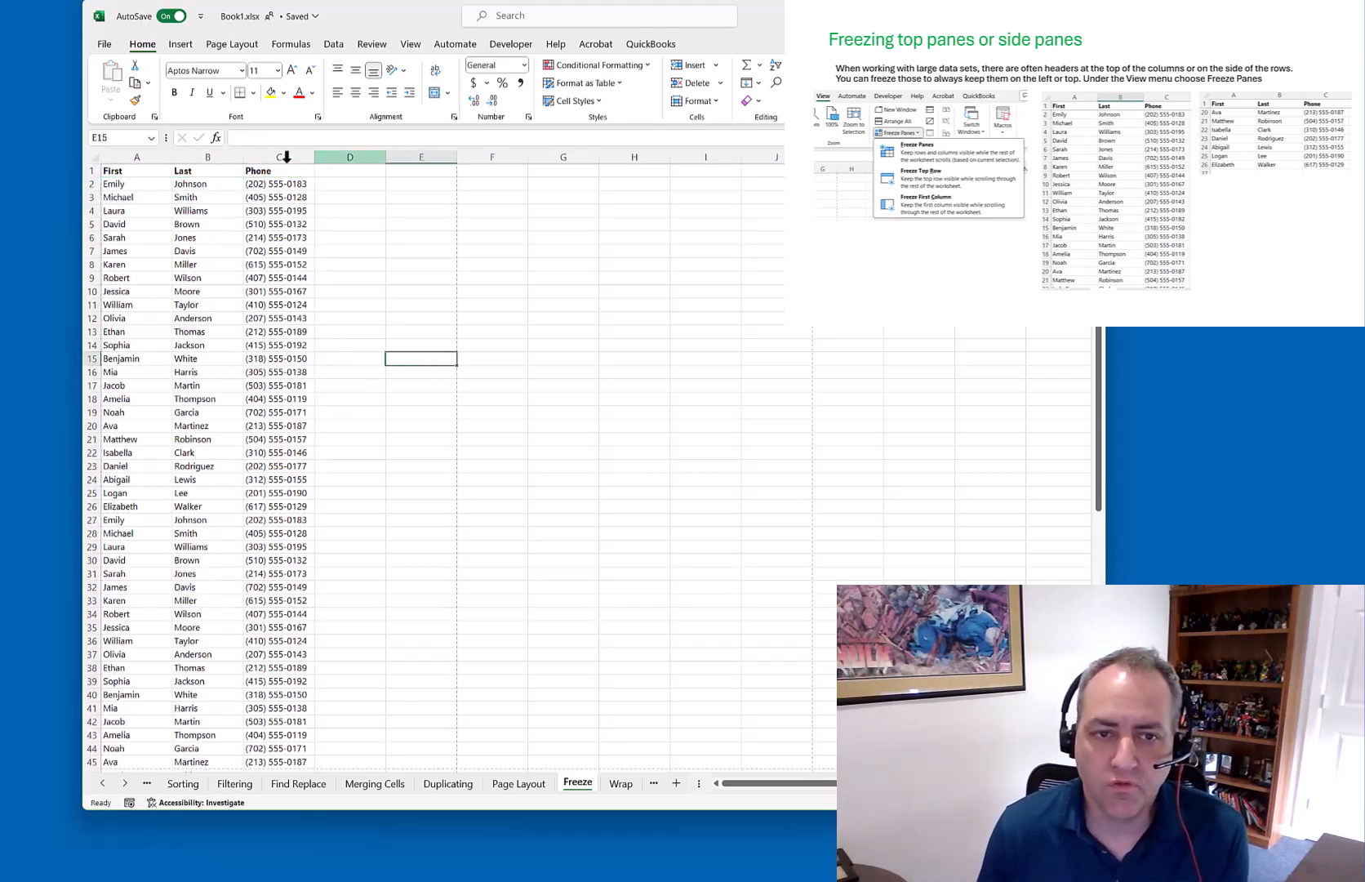
# Freeze the top row on the View tab and scroll to test it
pyautogui.moveTo(128, 171); pyautogui.dragTo(266, 174)
pyautogui.click(258, 263)
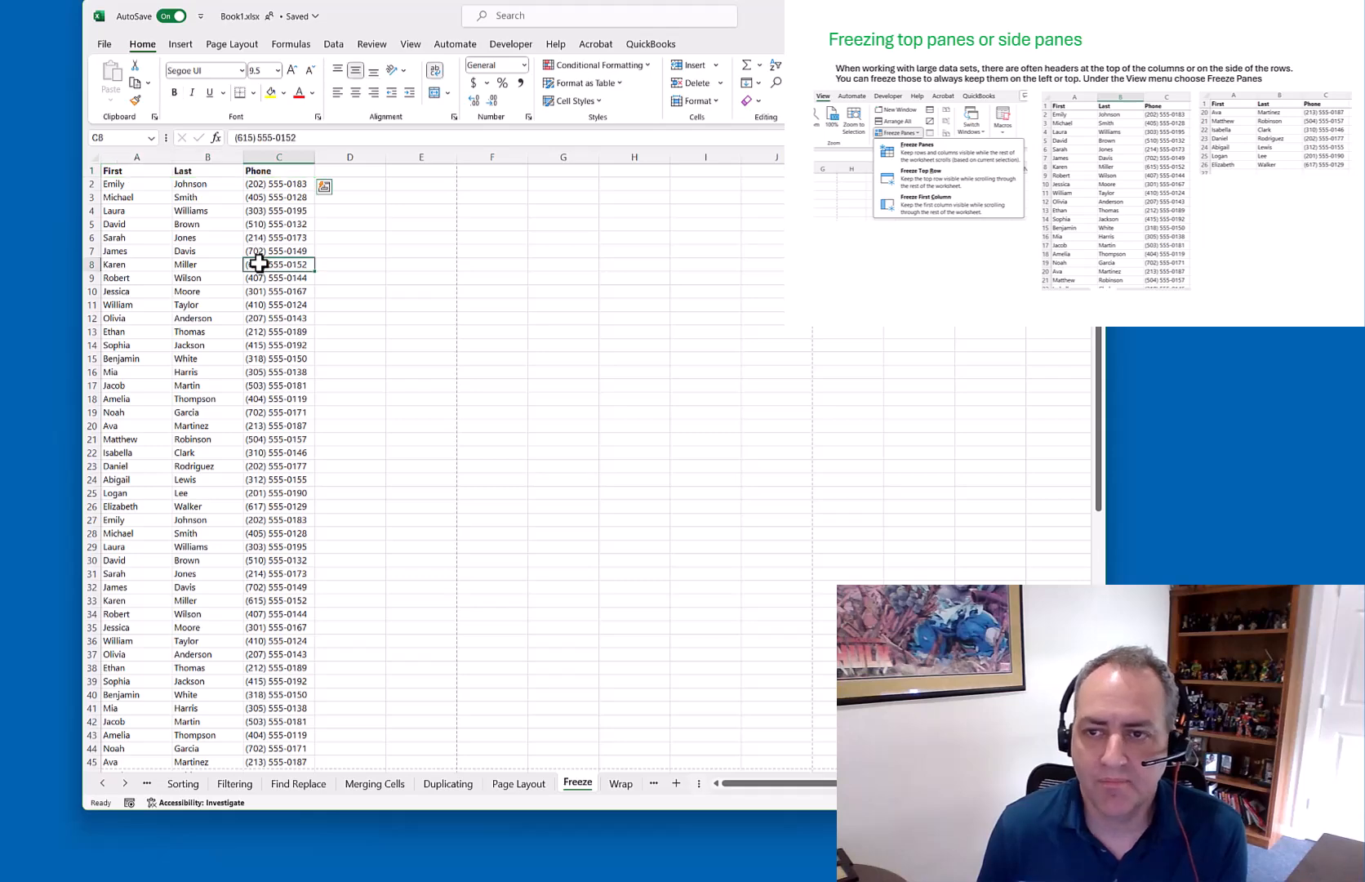
pyautogui.click(411, 45)
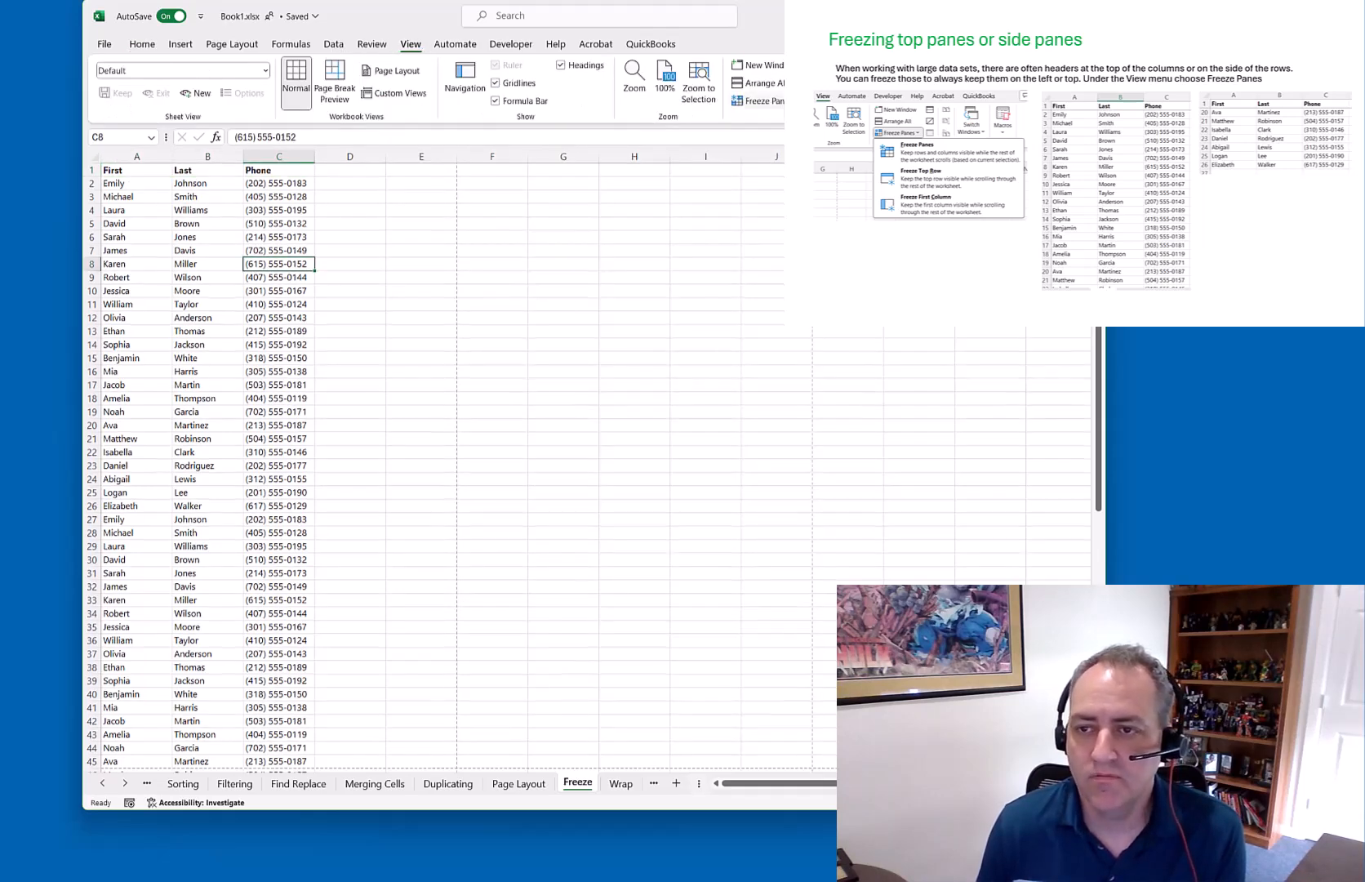
pyautogui.click(757, 101)
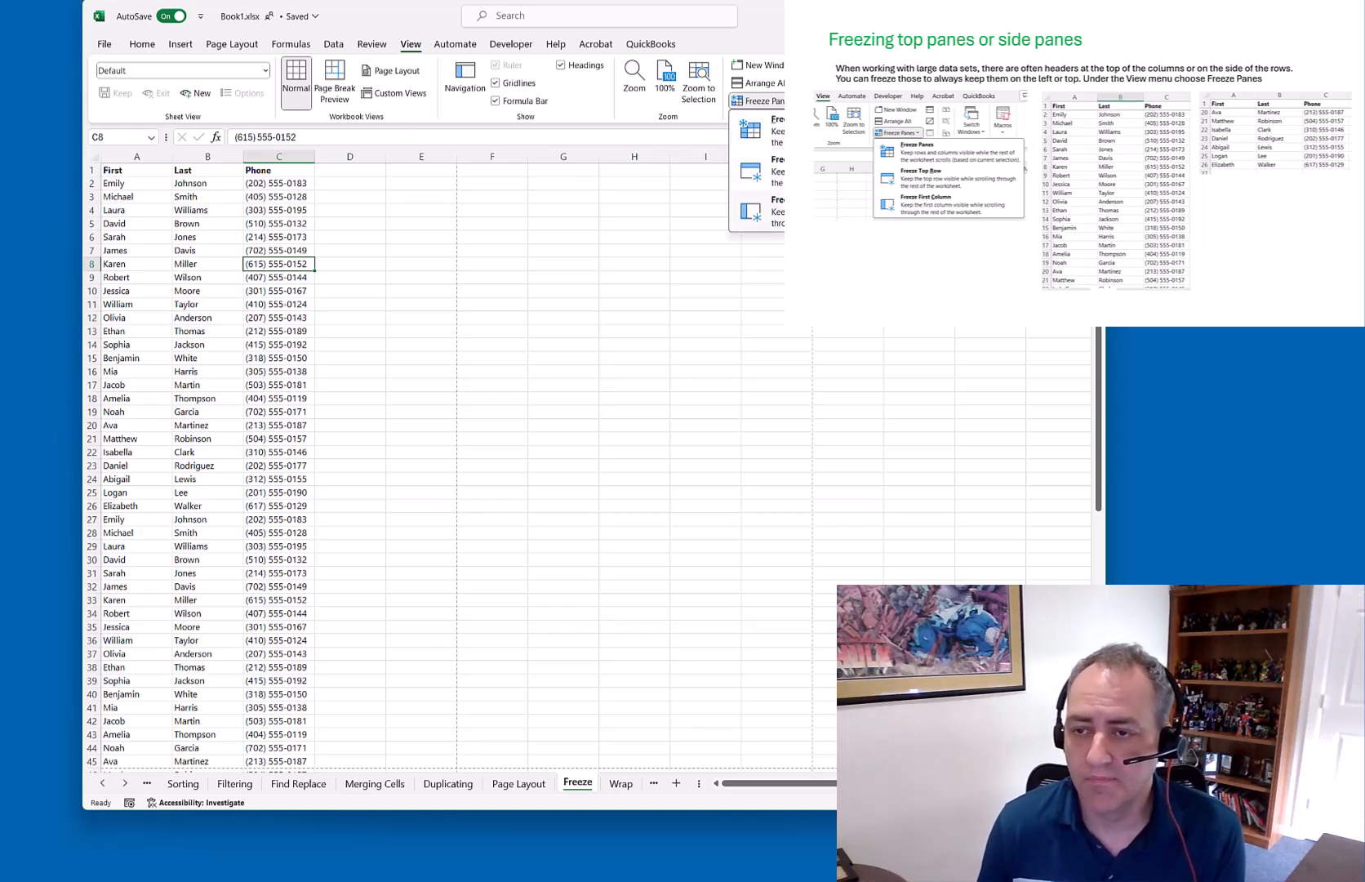
pyautogui.click(804, 173)
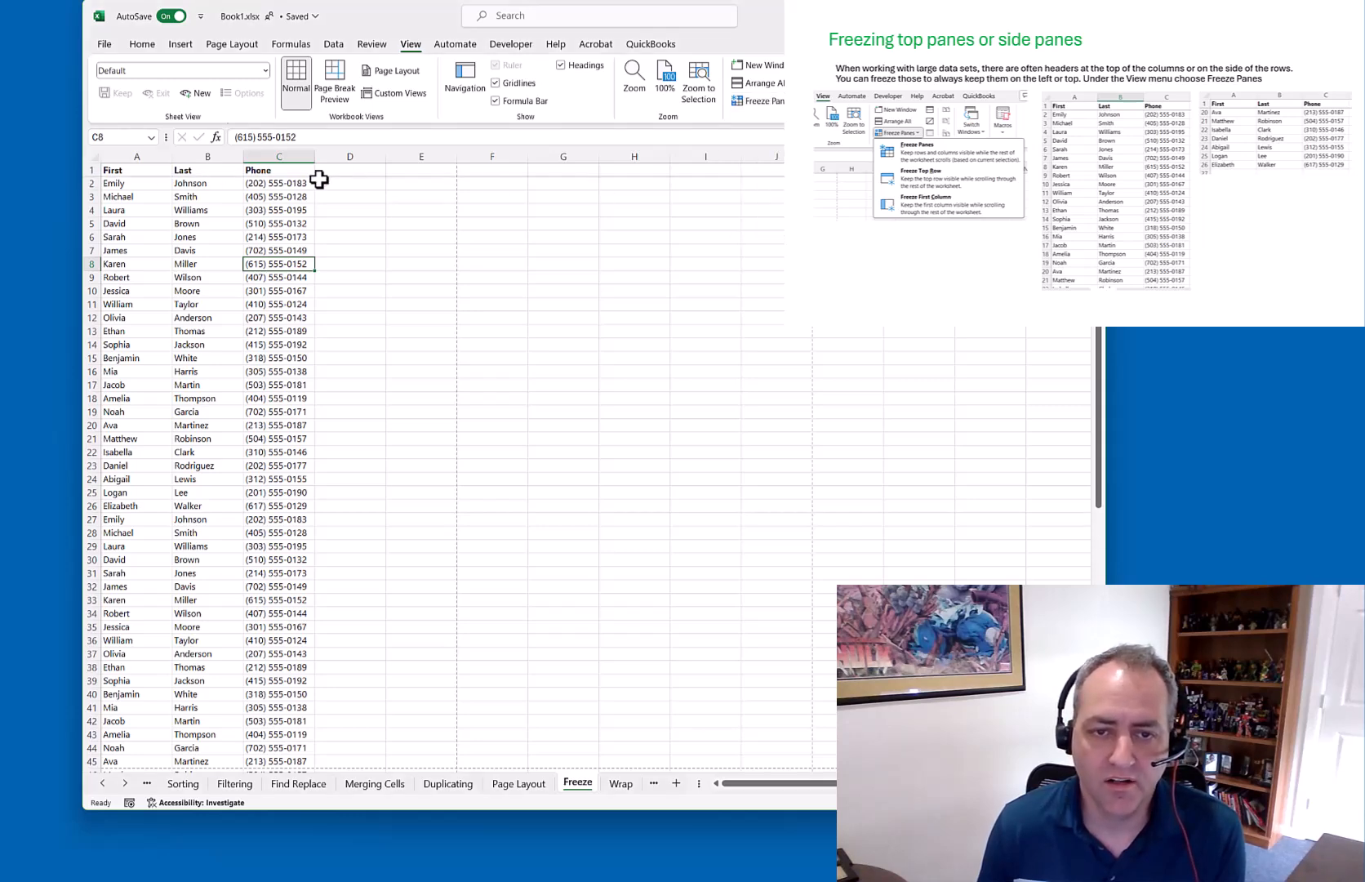
pyautogui.scroll(-2, 238, 317)
pyautogui.scroll(-6, 238, 317)
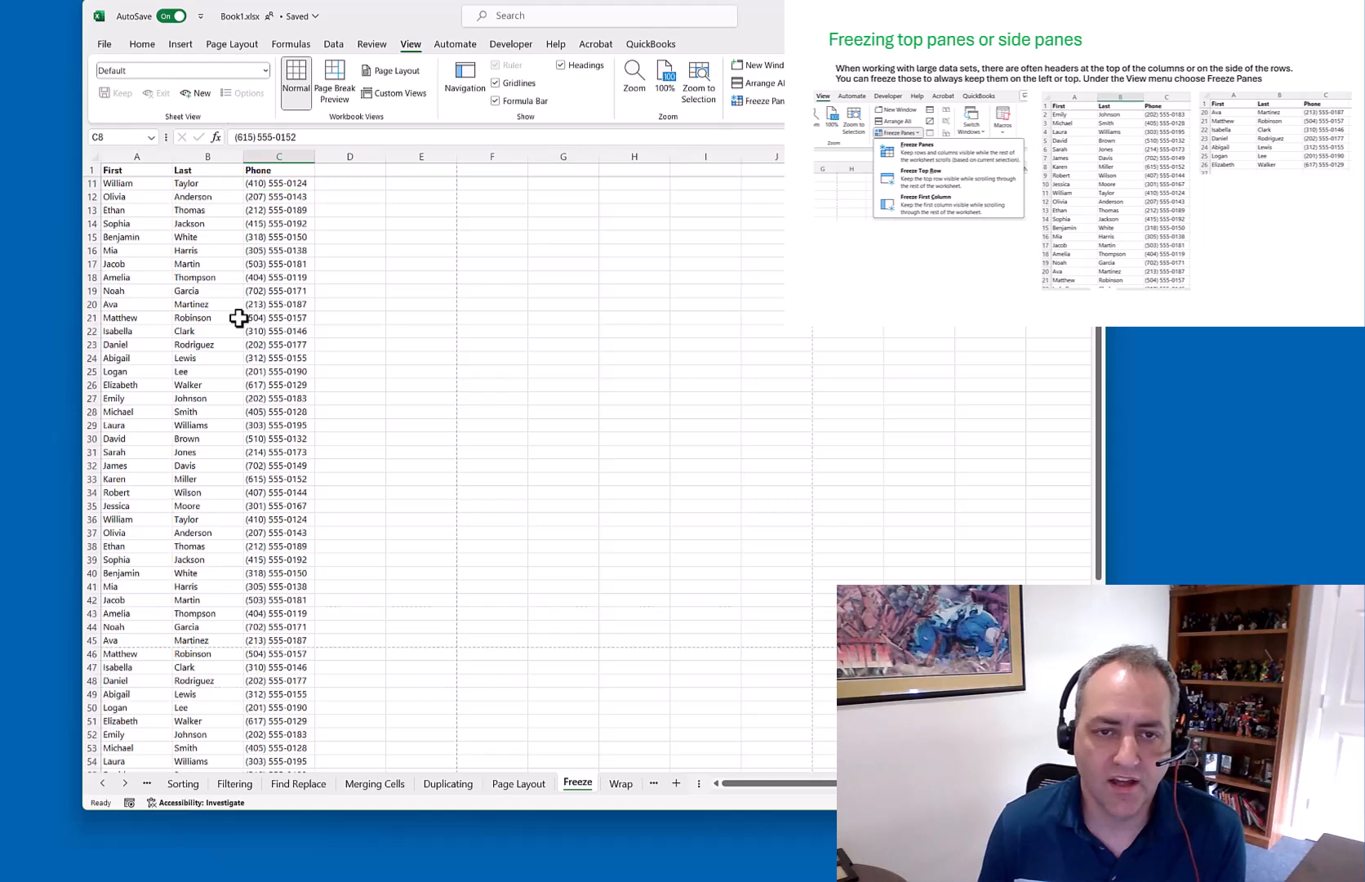
pyautogui.scroll(-5, 238, 317)
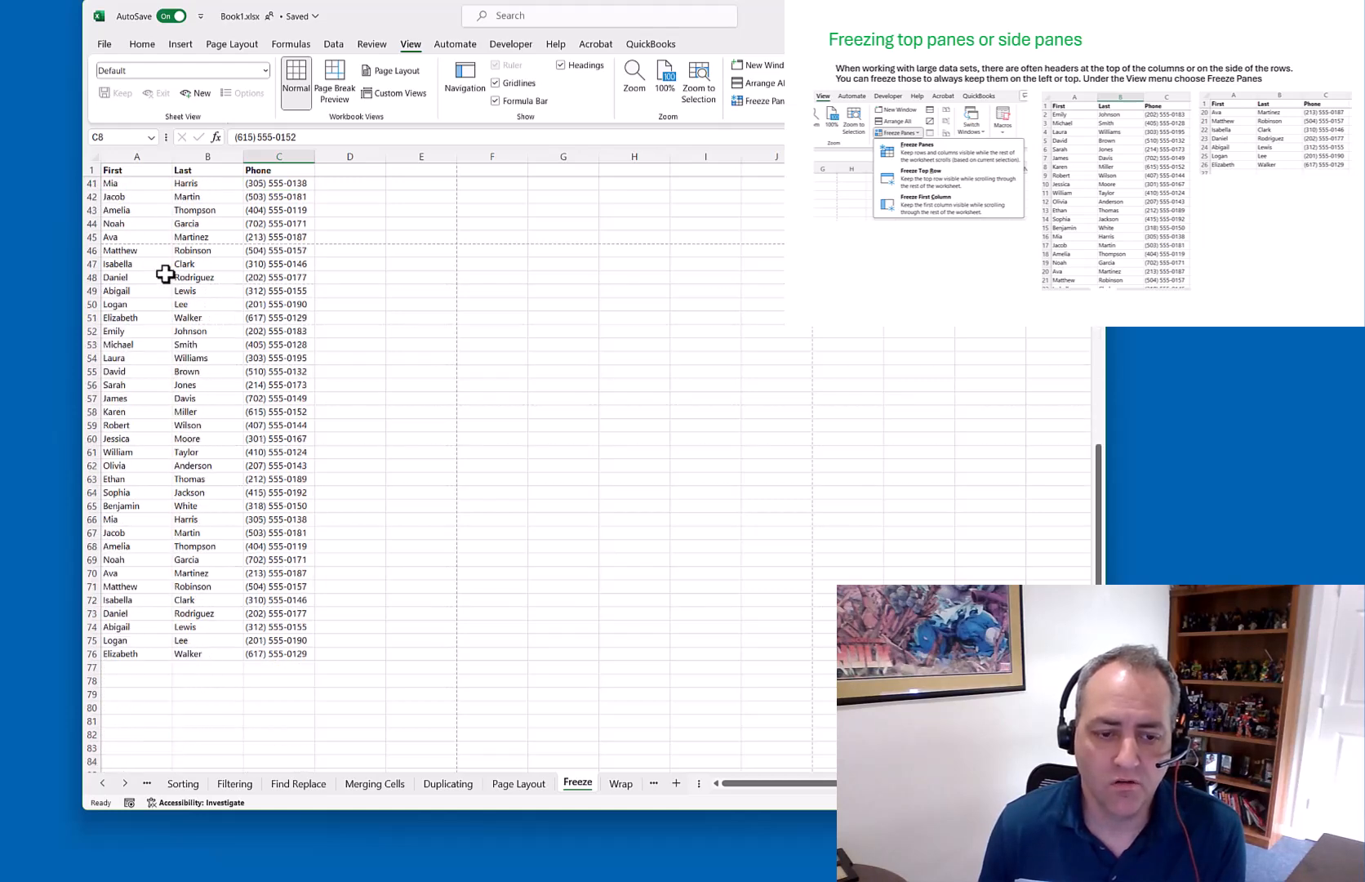
pyautogui.scroll(5, 187, 361)
pyautogui.scroll(8, 187, 361)
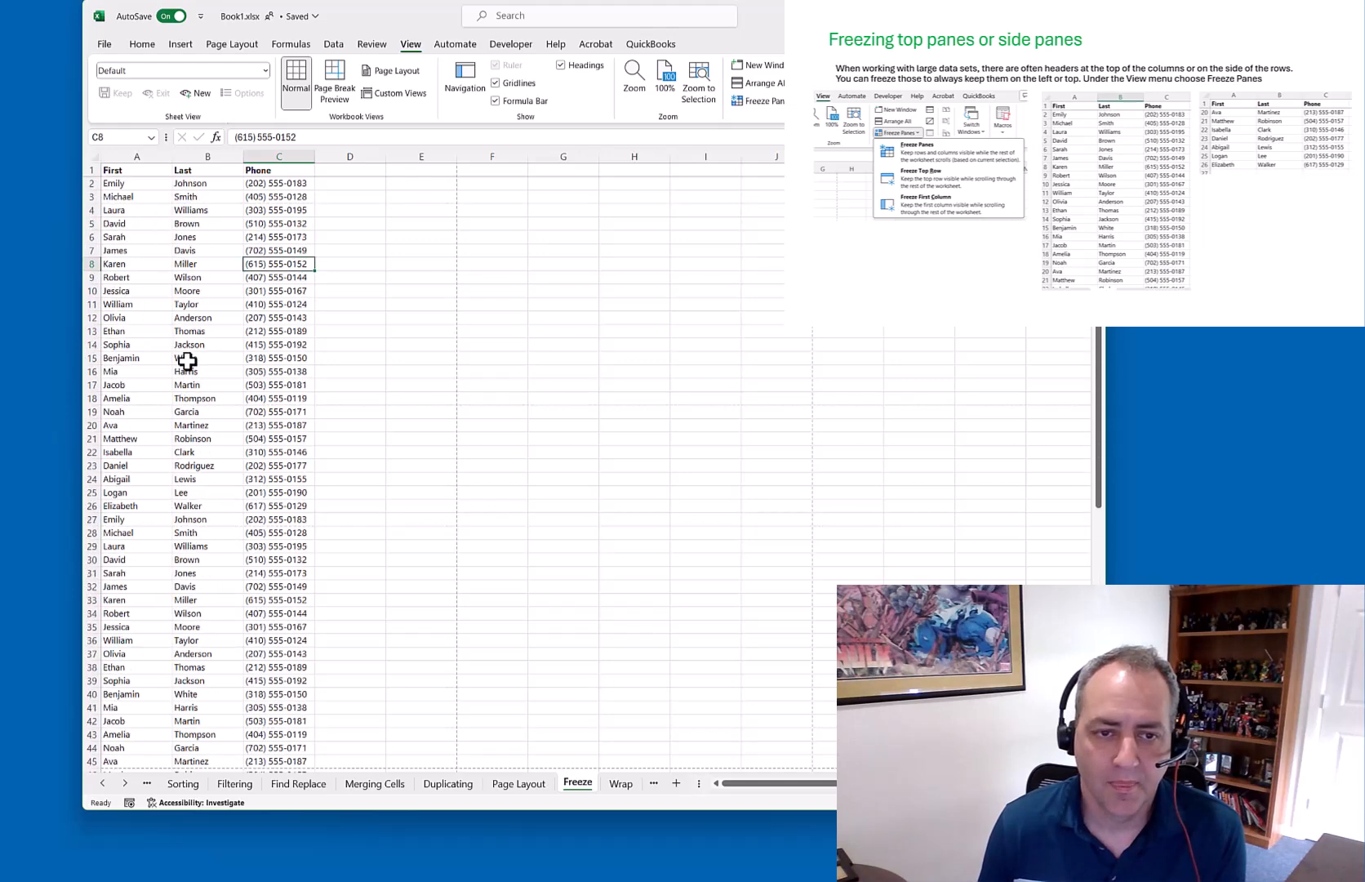
# Unfreeze, then freeze column A and scroll sideways to test it
pyautogui.click(758, 100)
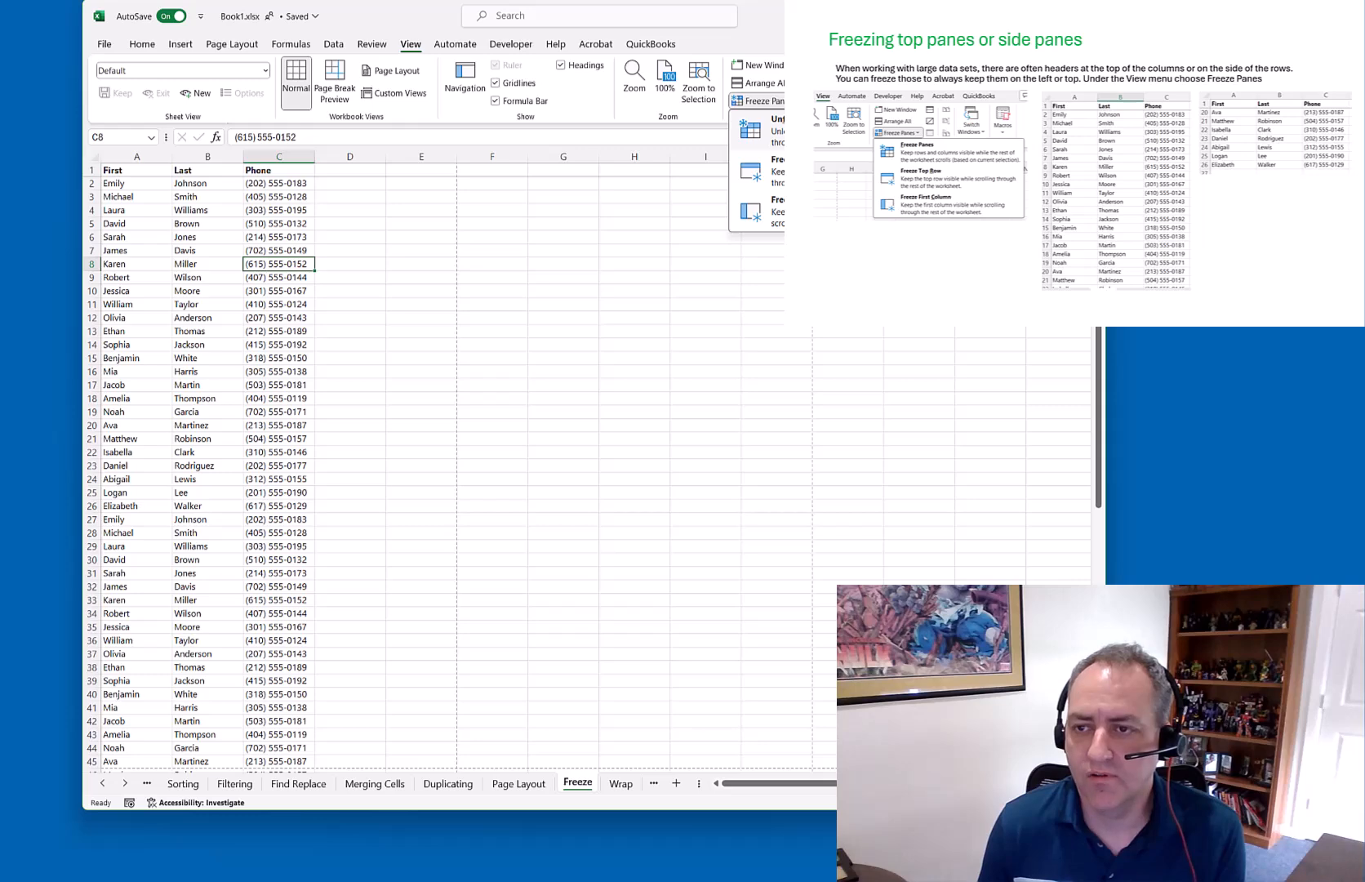
pyautogui.click(771, 127)
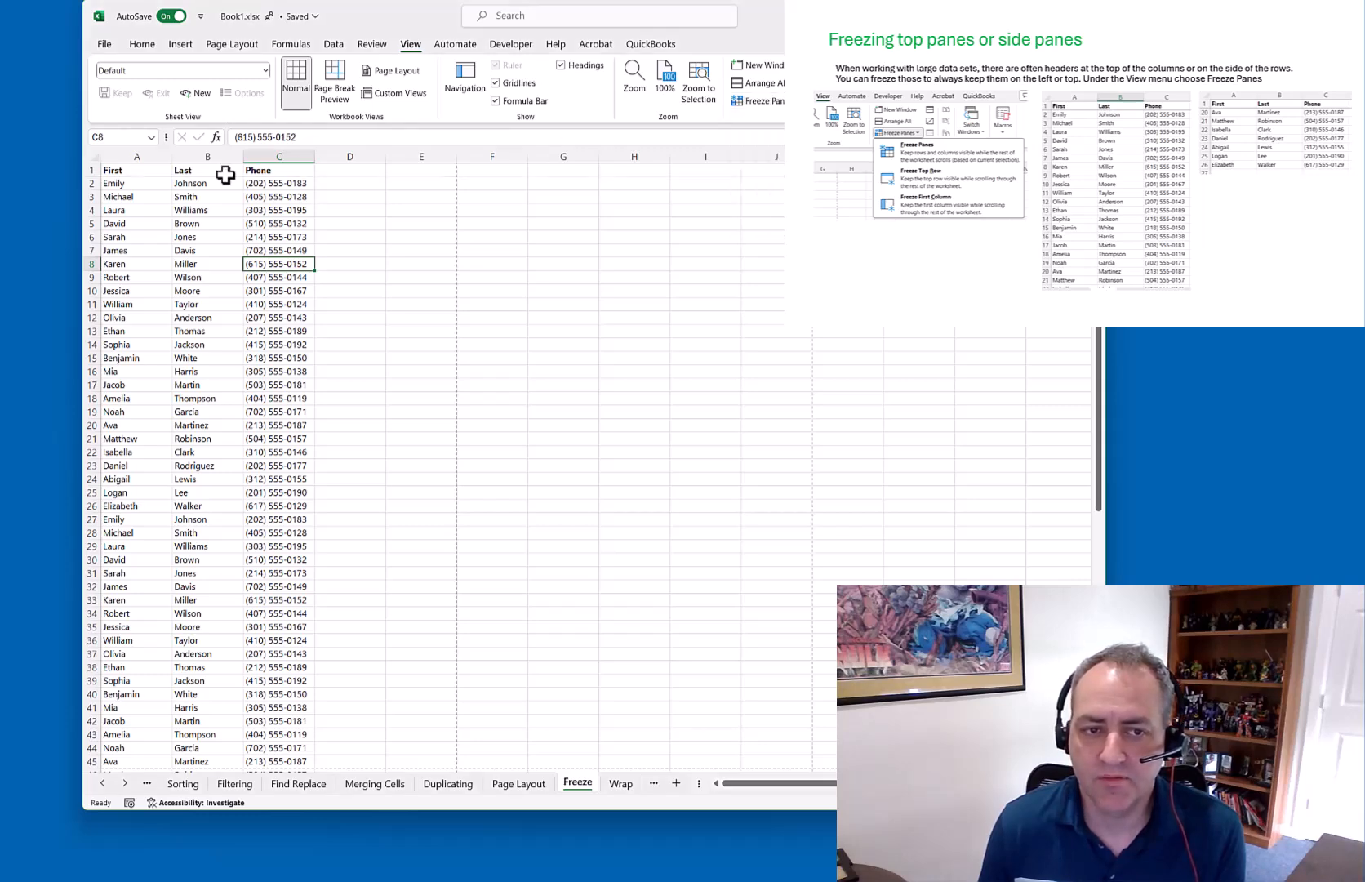
pyautogui.click(135, 155)
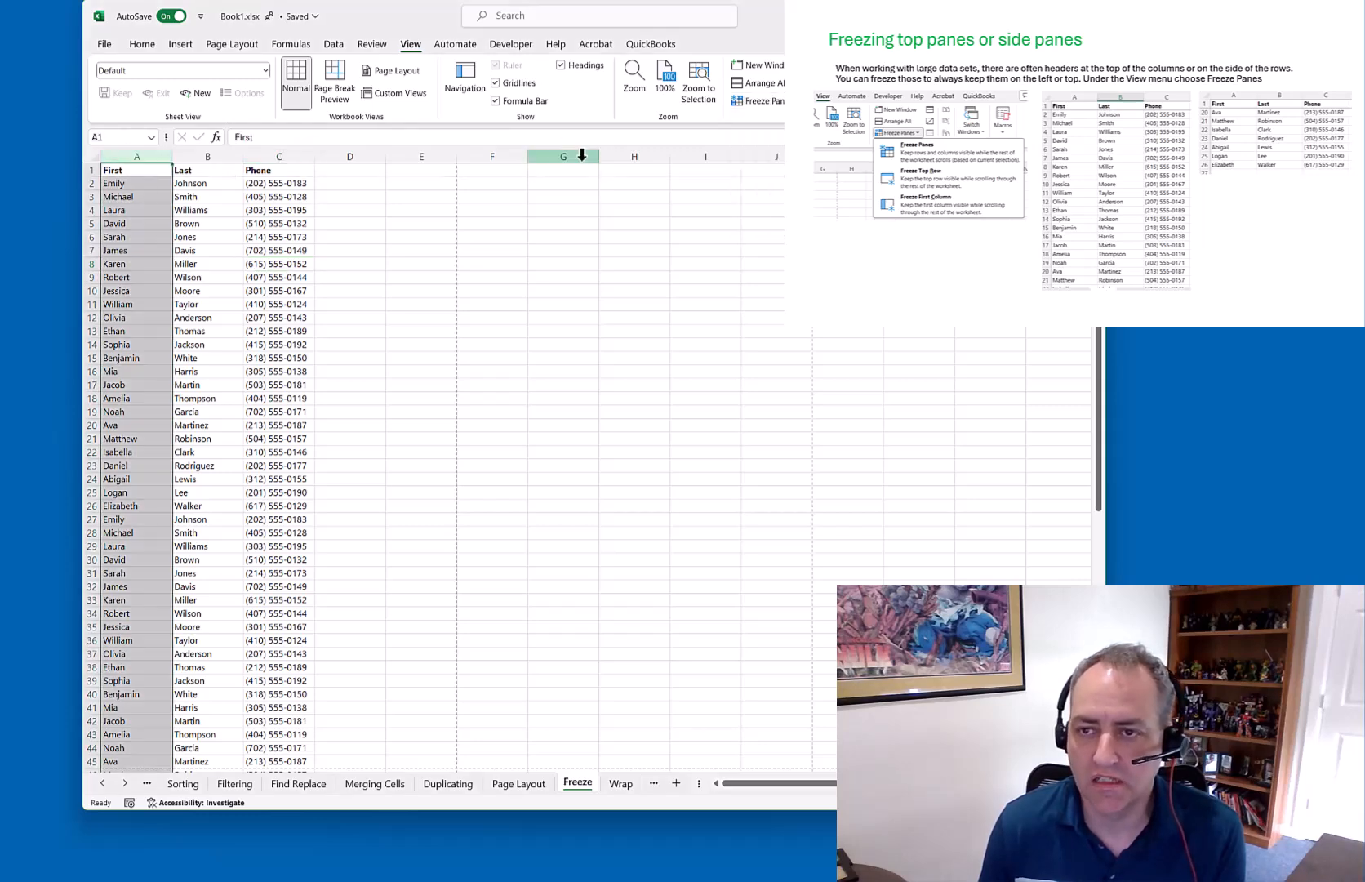
pyautogui.click(758, 101)
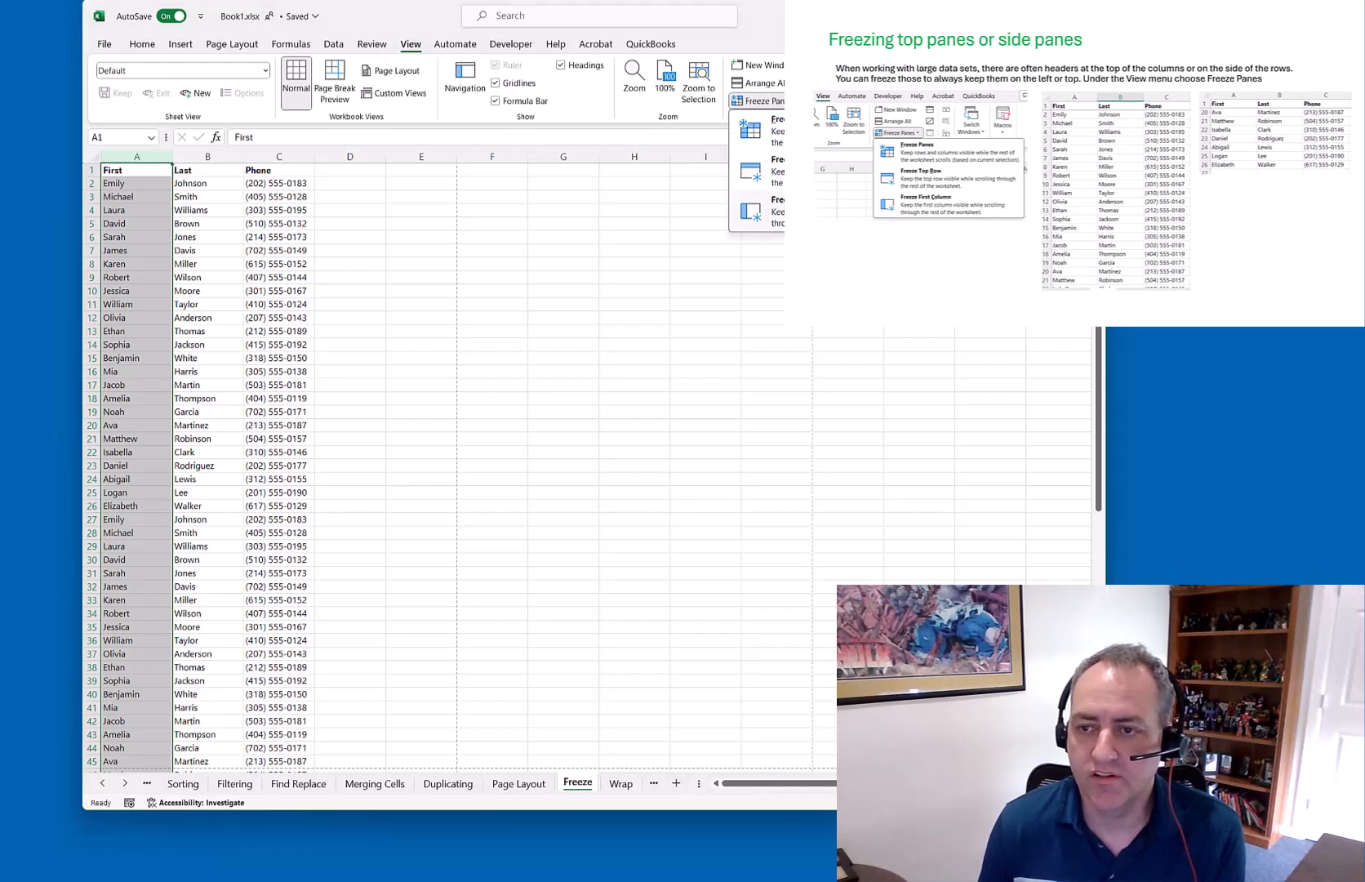
pyautogui.click(775, 211)
pyautogui.click(278, 249)
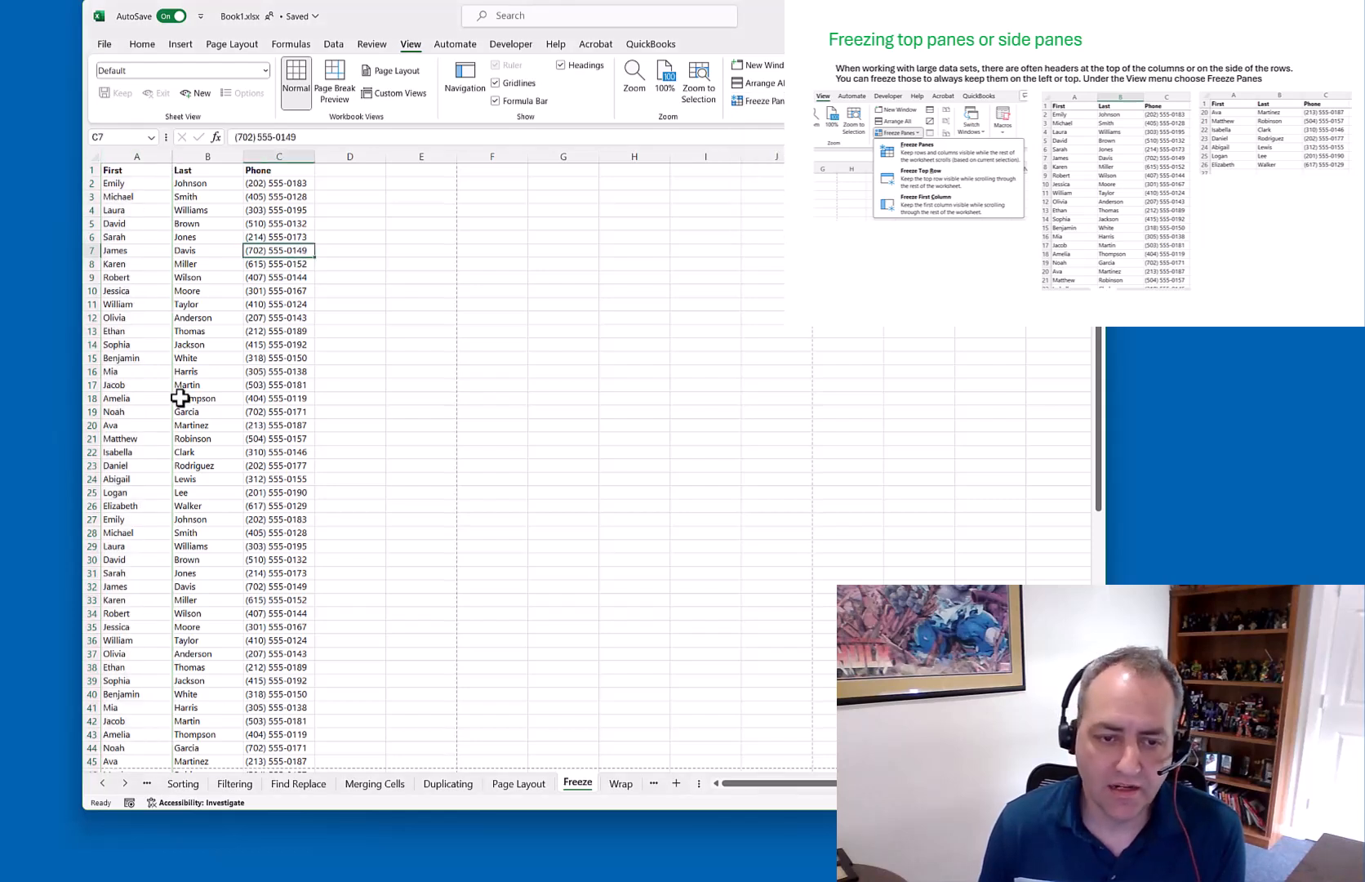
pyautogui.hscroll(1, 489, 465)
pyautogui.hscroll(3, 490, 465)
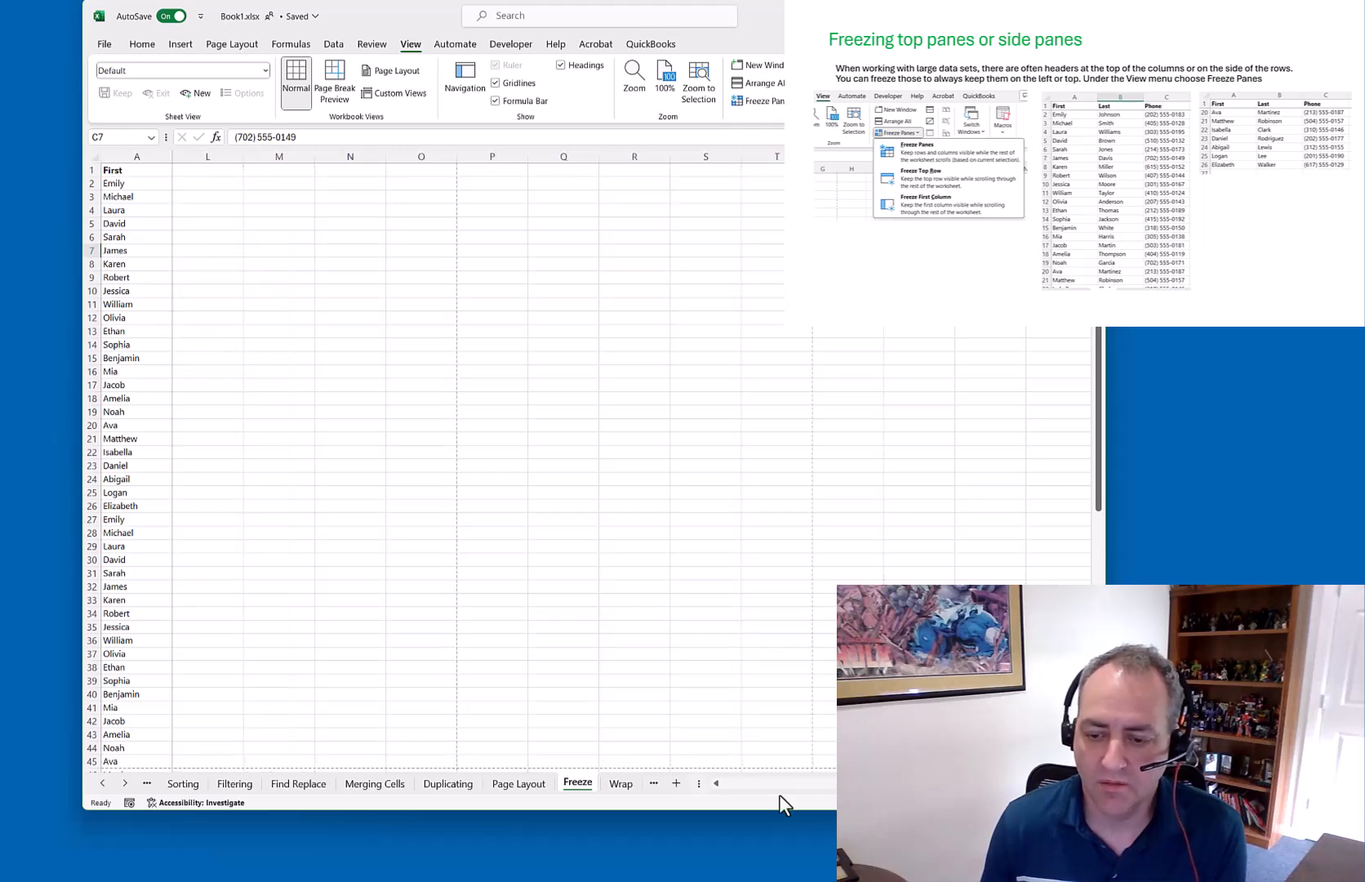
pyautogui.click(721, 783)
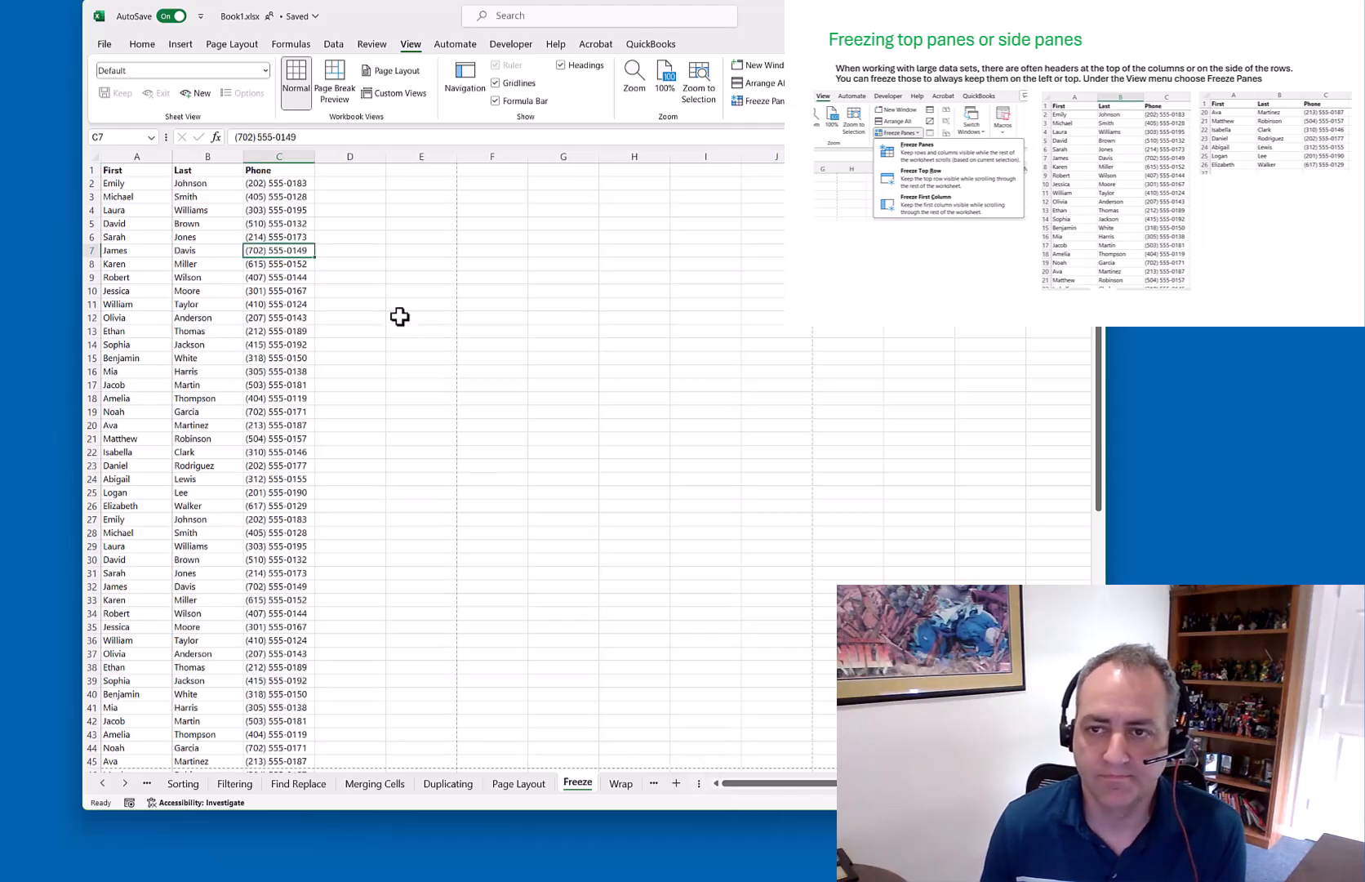
# Unfreeze column A, then freeze rows 1–5 above the Sarah row and test scrolling
pyautogui.click(763, 101)
pyautogui.click(760, 131)
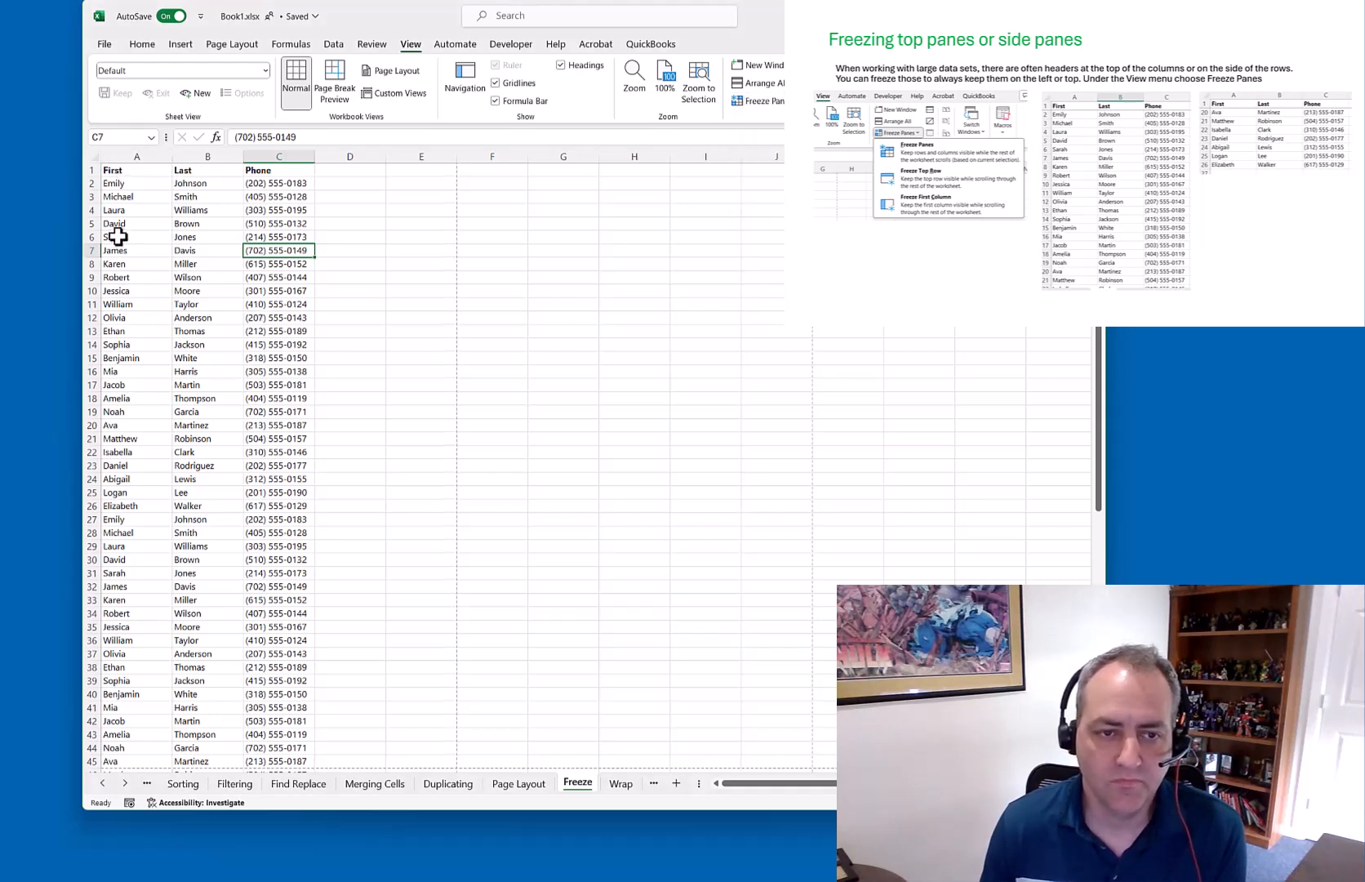
pyautogui.moveTo(116, 237); pyautogui.dragTo(259, 237)
pyautogui.click(766, 102)
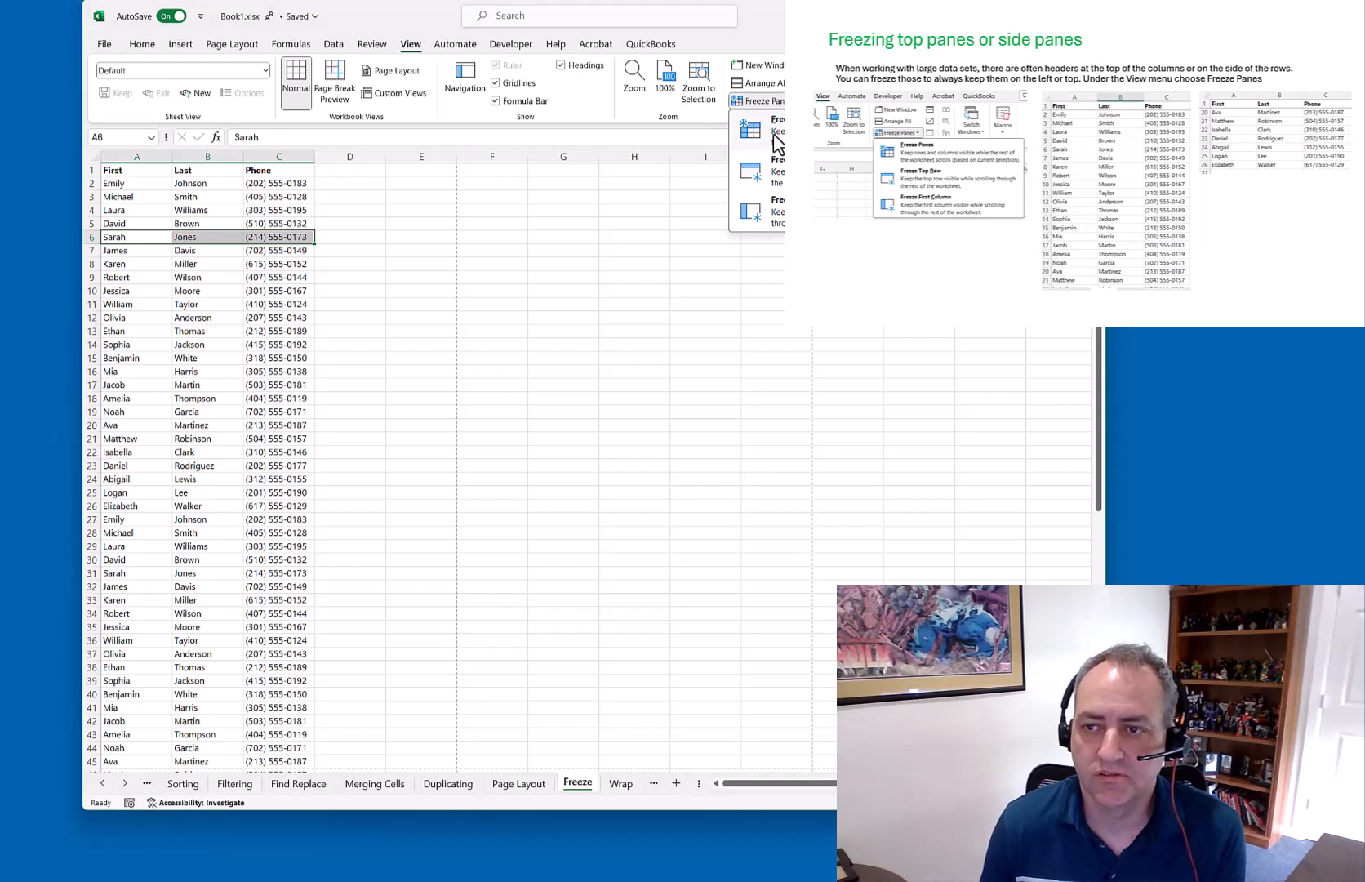
pyautogui.click(759, 131)
pyautogui.click(239, 287)
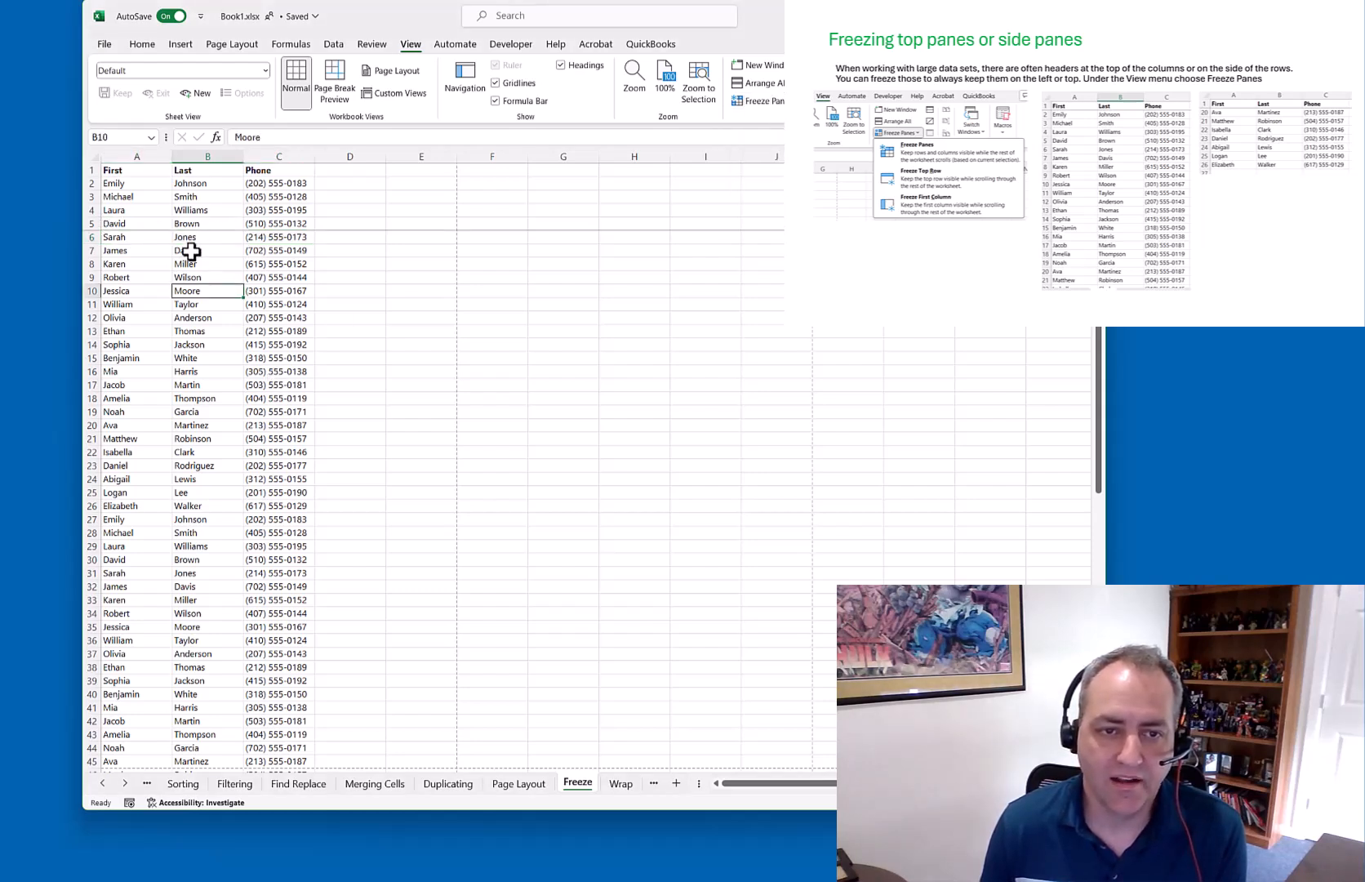
pyautogui.scroll(-3, 204, 377)
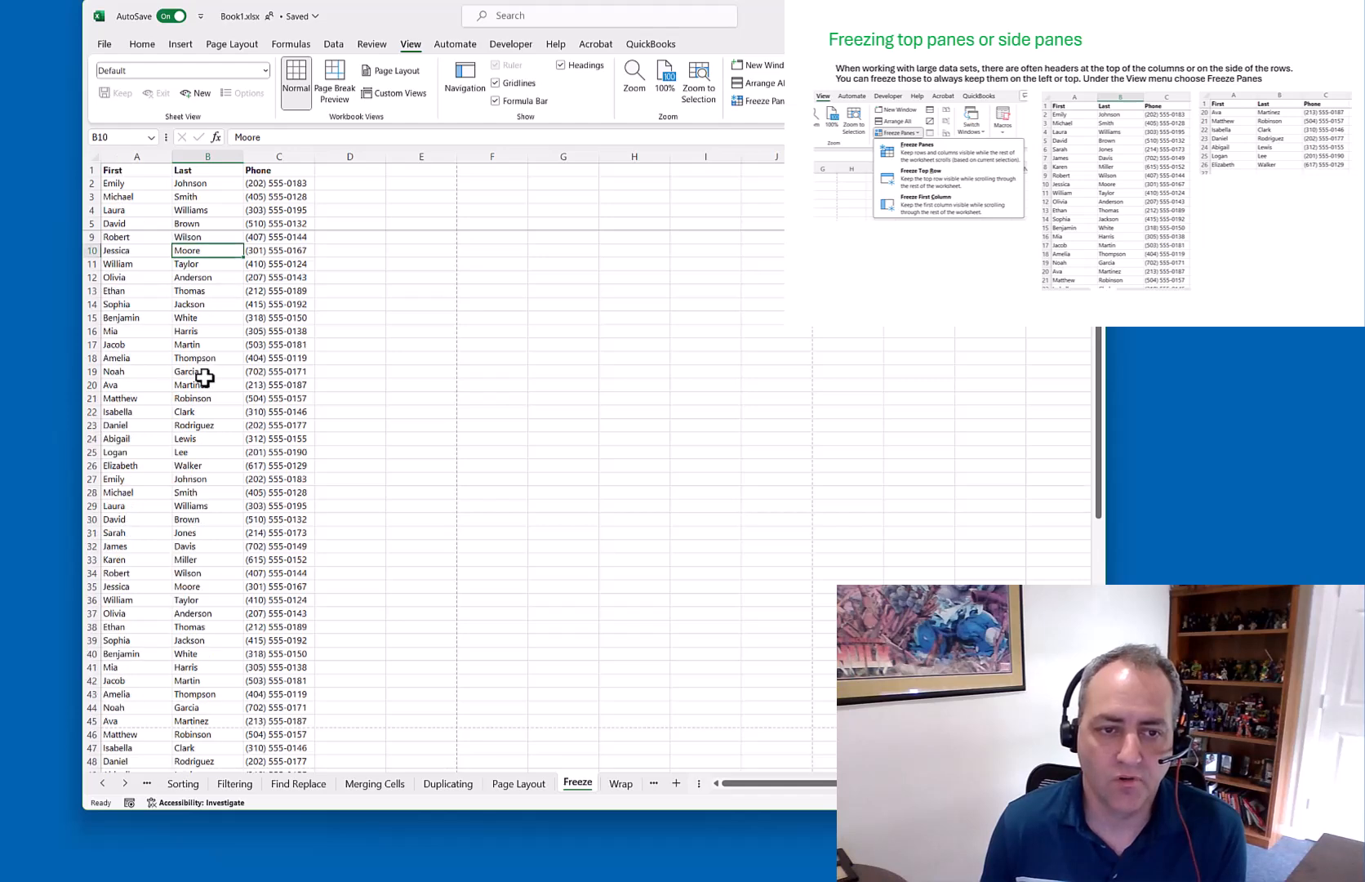
pyautogui.scroll(3, 204, 377)
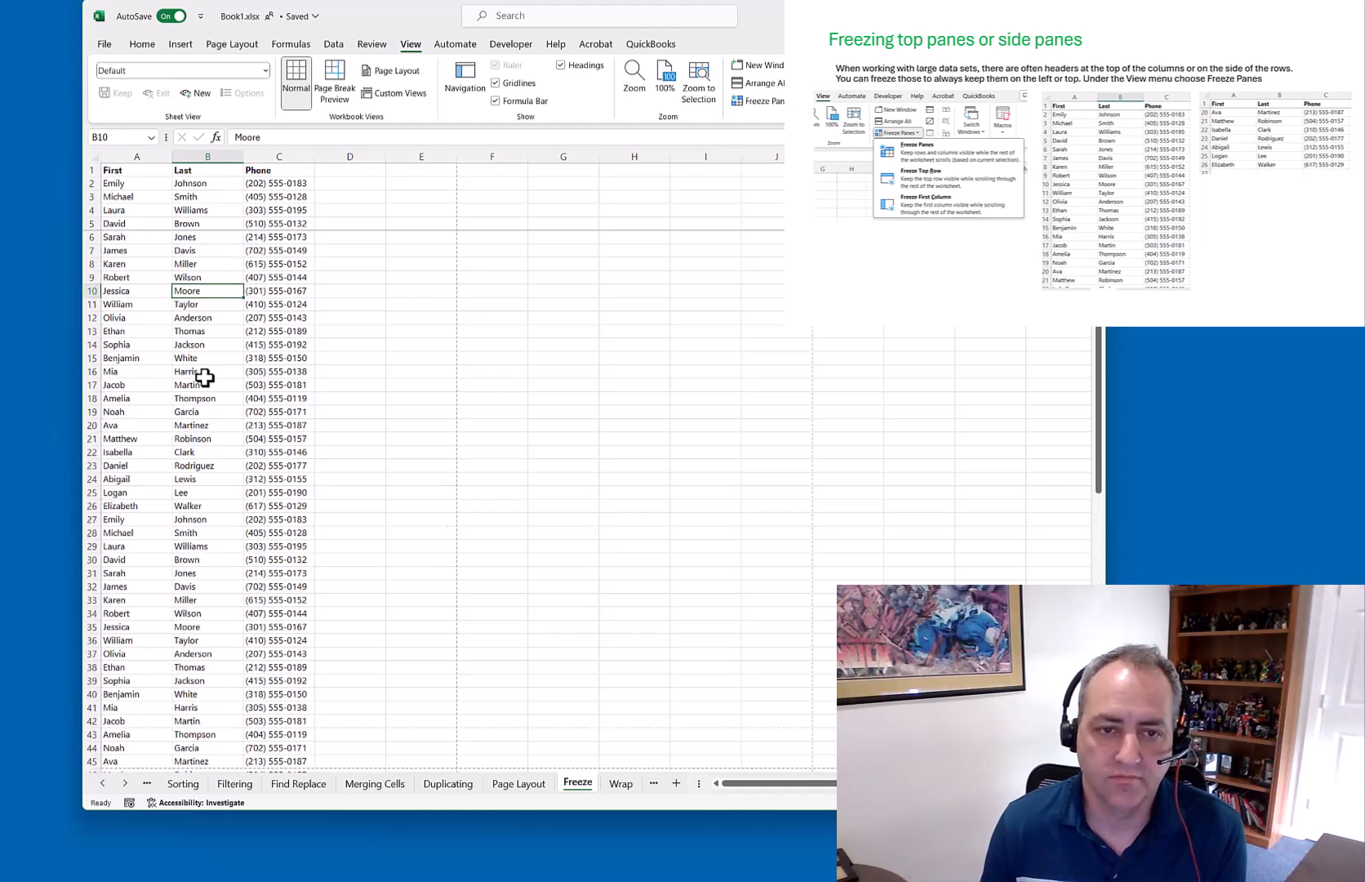
pyautogui.scroll(-3, 206, 379)
pyautogui.scroll(3, 209, 381)
# Unfreeze the top rows and split the window into four panes at B10
pyautogui.click(765, 101)
pyautogui.click(767, 131)
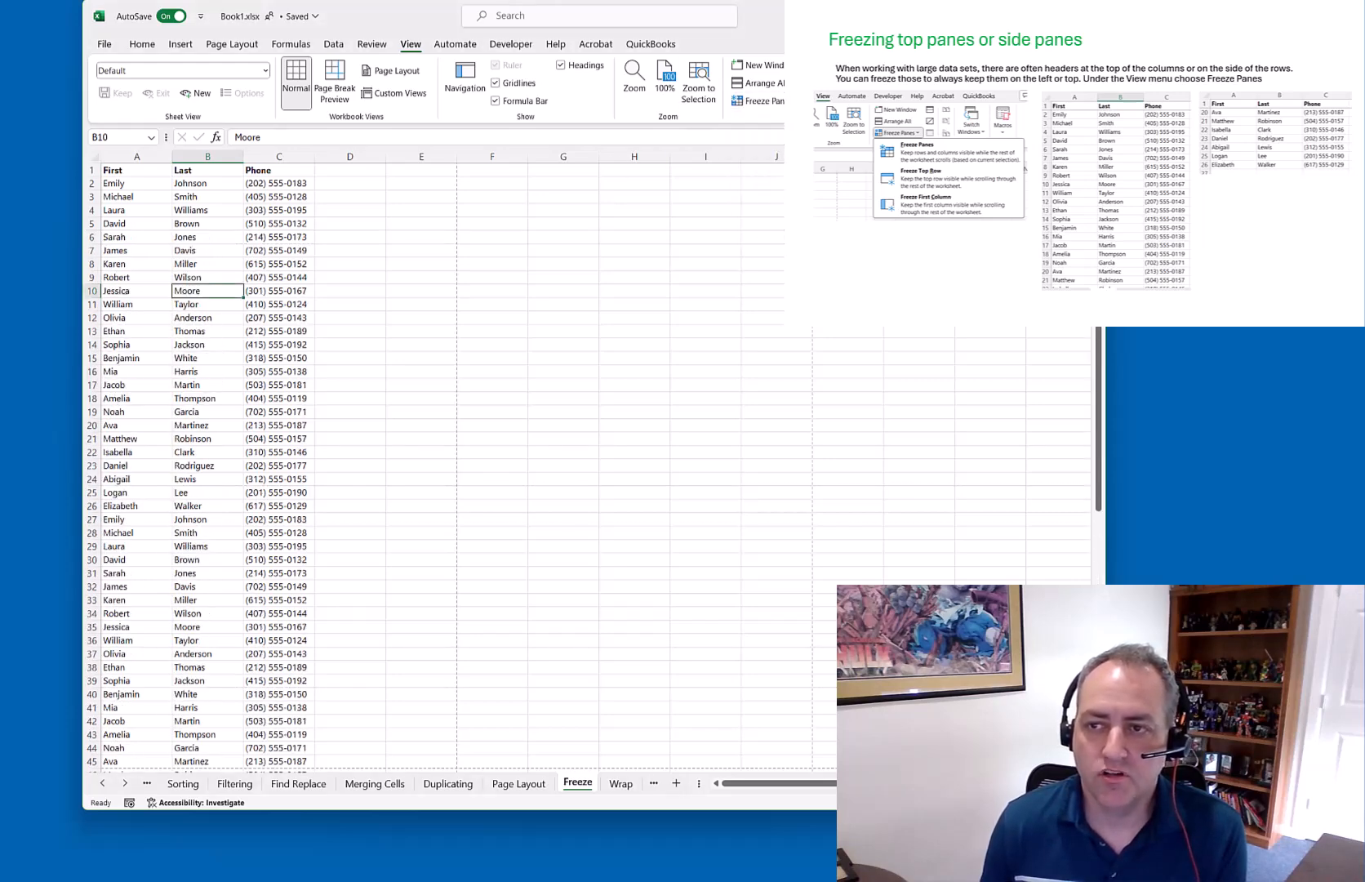
pyautogui.click(819, 65)
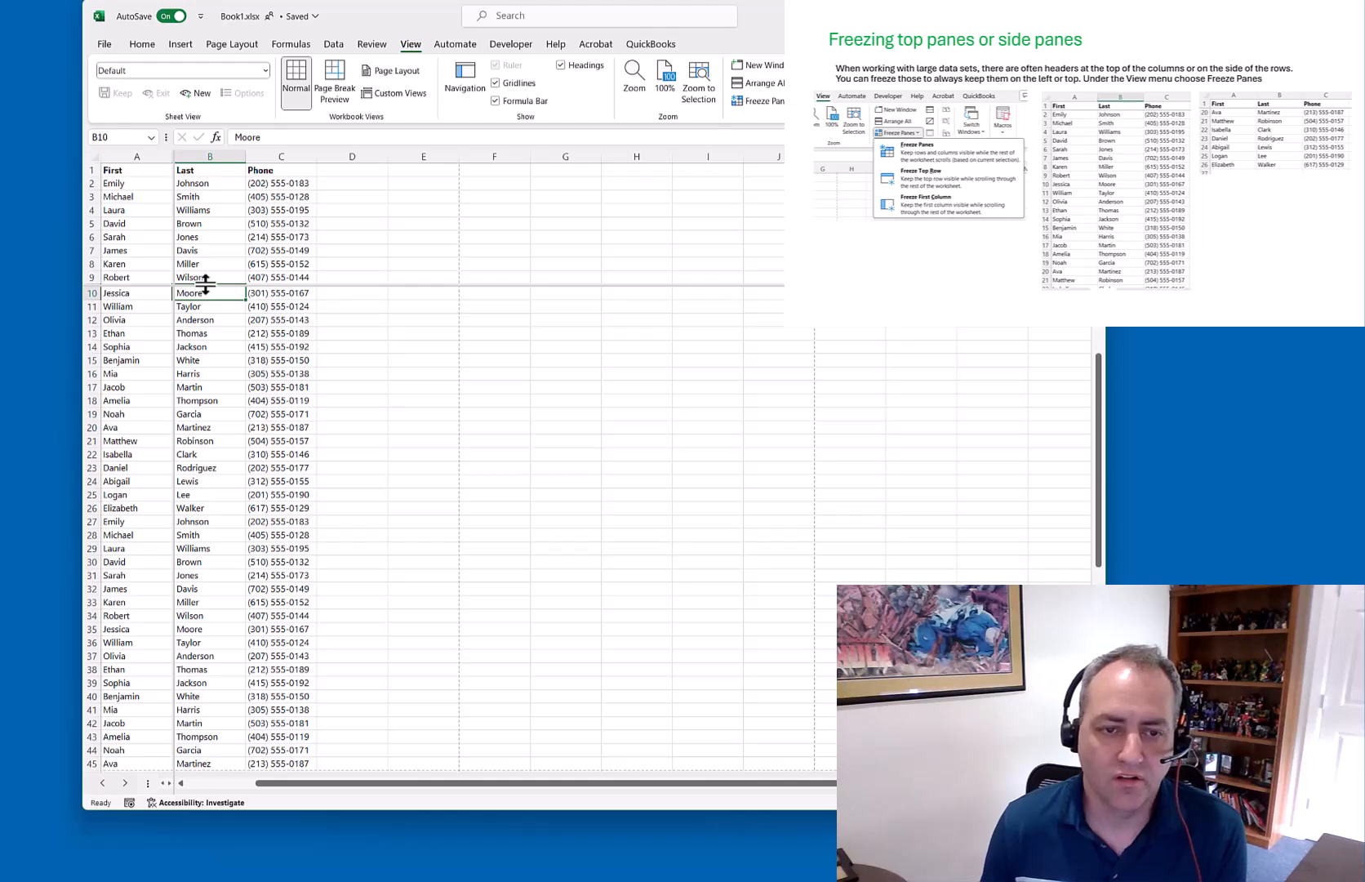
# Move the horizontal split near the top and scroll each pane to compare the phone list
pyautogui.moveTo(205, 284); pyautogui.dragTo(209, 178)
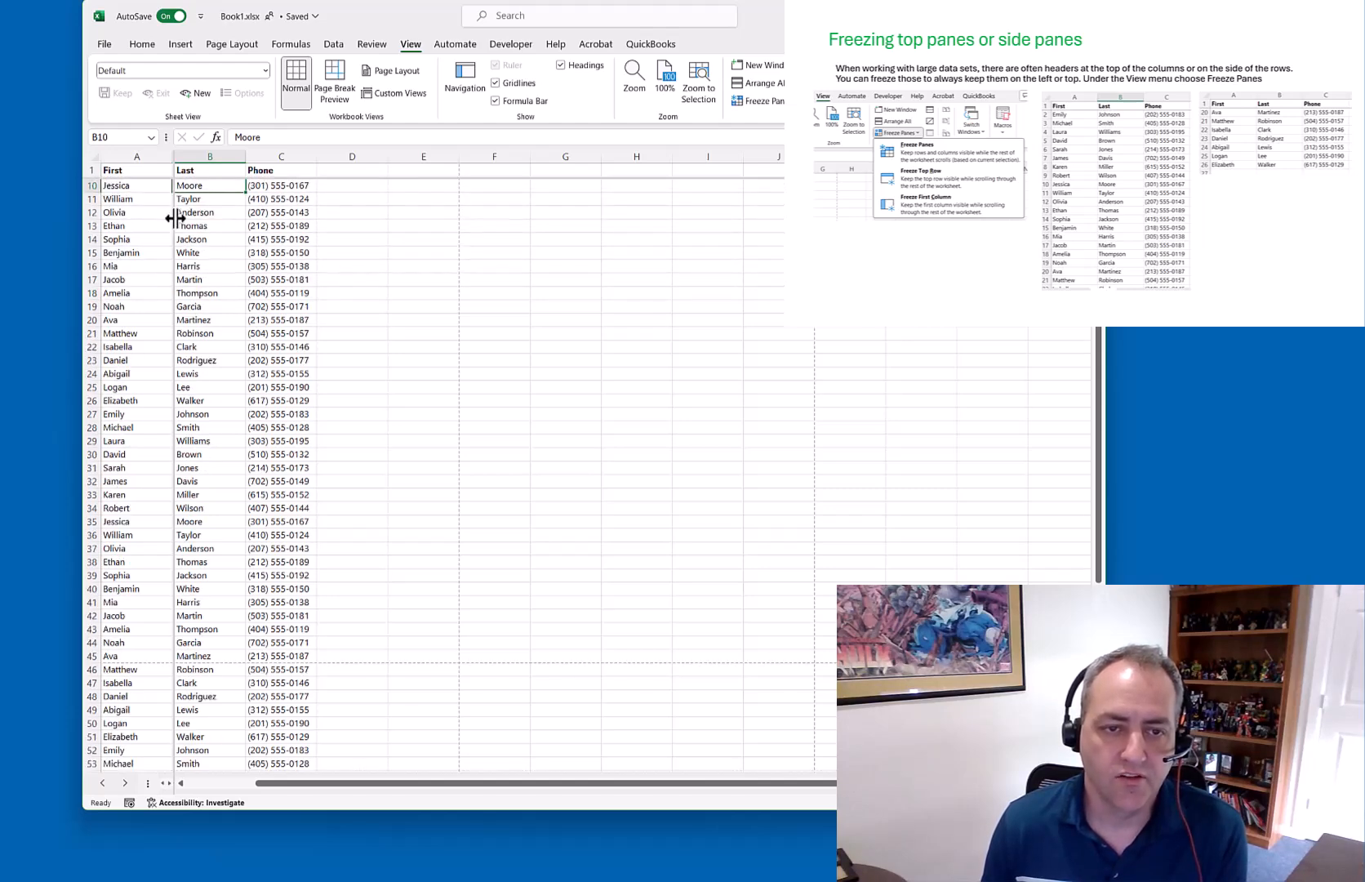
pyautogui.click(295, 267)
pyautogui.scroll(3, 293, 378)
pyautogui.scroll(-7, 296, 384)
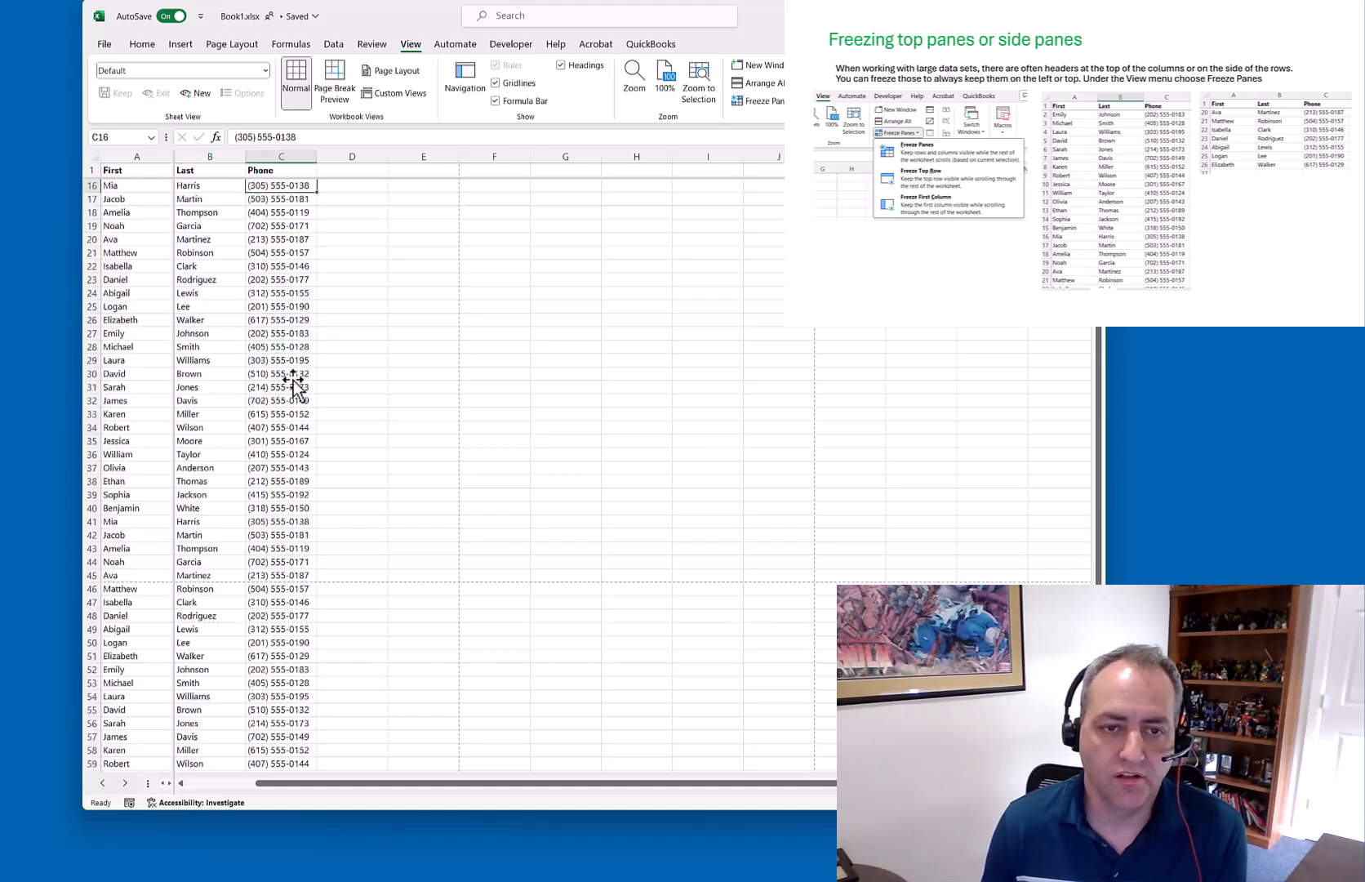
pyautogui.scroll(7, 295, 384)
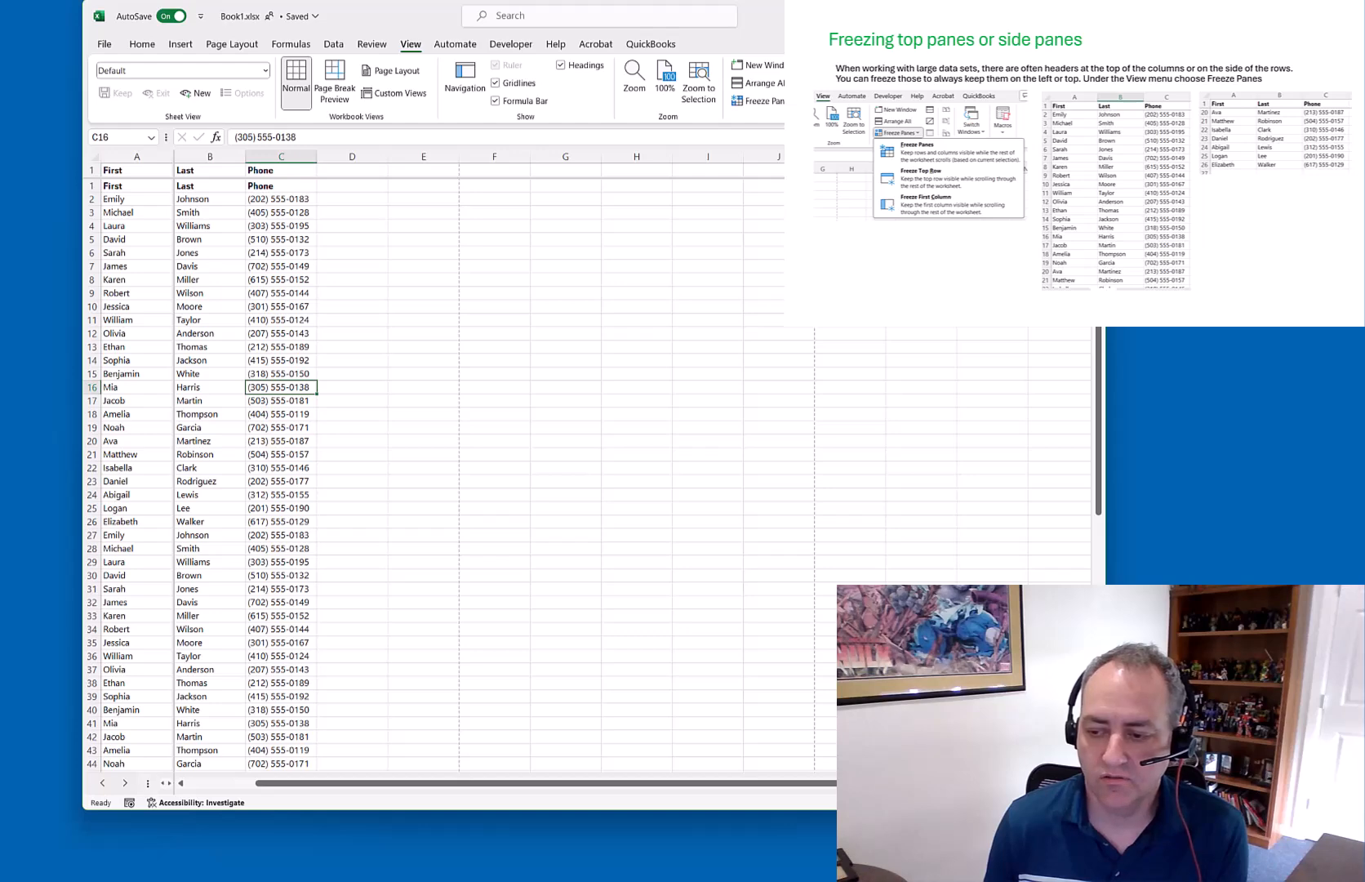
pyautogui.click(1088, 783)
pyautogui.click(1088, 782)
pyautogui.click(1088, 783)
pyautogui.click(356, 784)
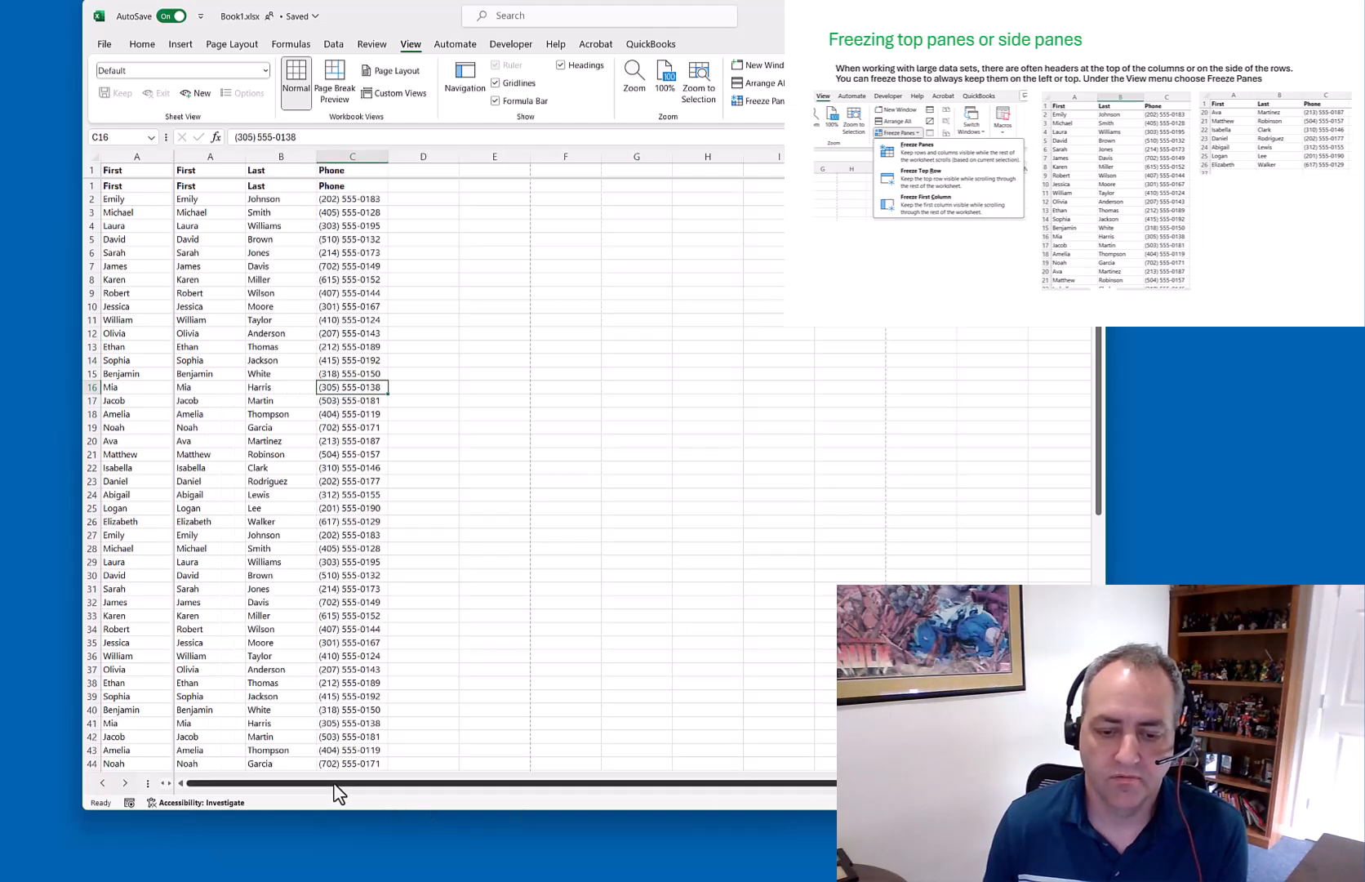
pyautogui.scroll(-6, 321, 504)
pyautogui.scroll(4, 321, 508)
pyautogui.scroll(2, 320, 508)
pyautogui.scroll(-3, 321, 506)
pyautogui.scroll(3, 321, 506)
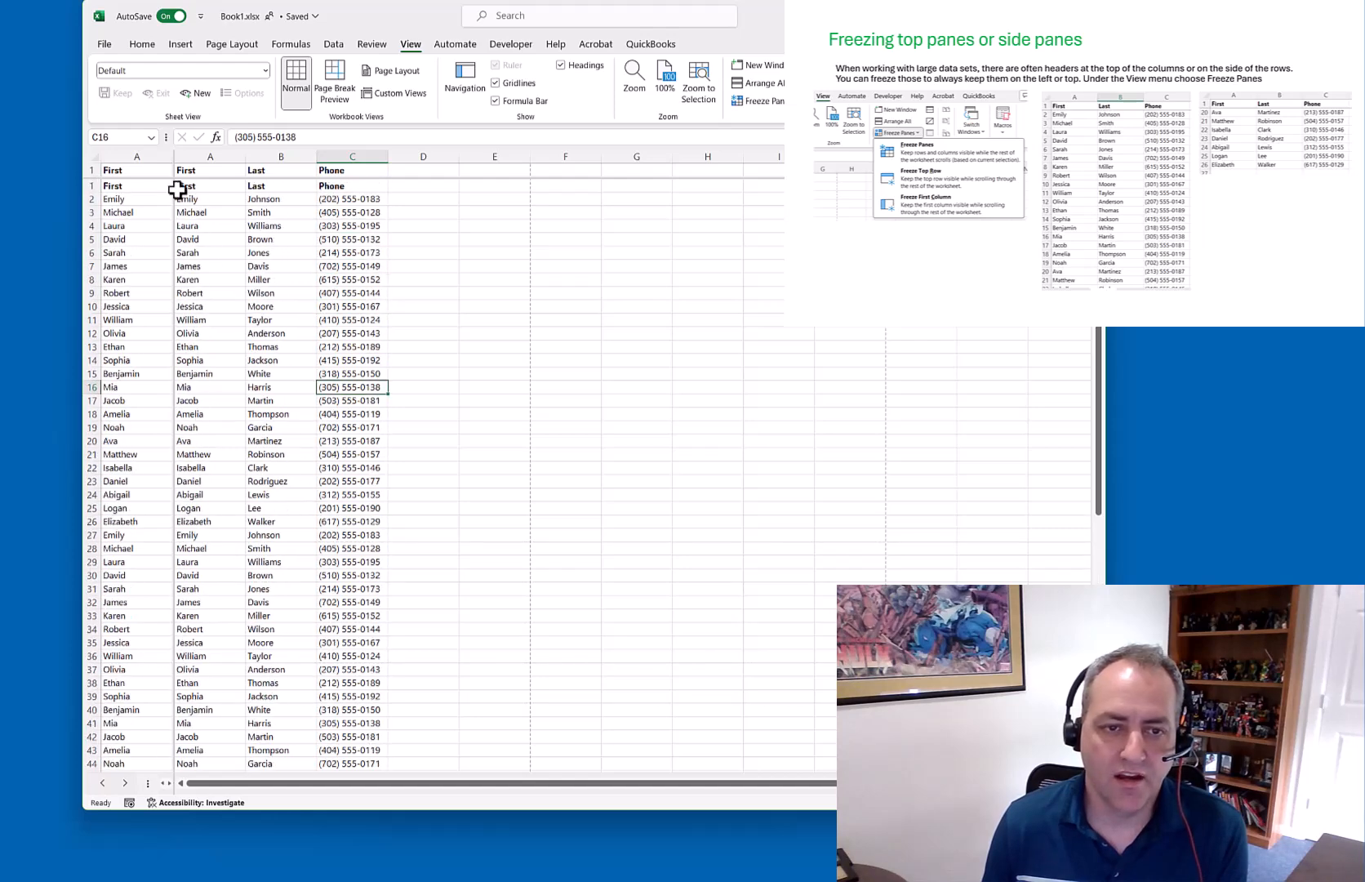
# Move the split below row 6, compare the panes, then remove the split entirely
pyautogui.moveTo(175, 178); pyautogui.dragTo(96, 245)
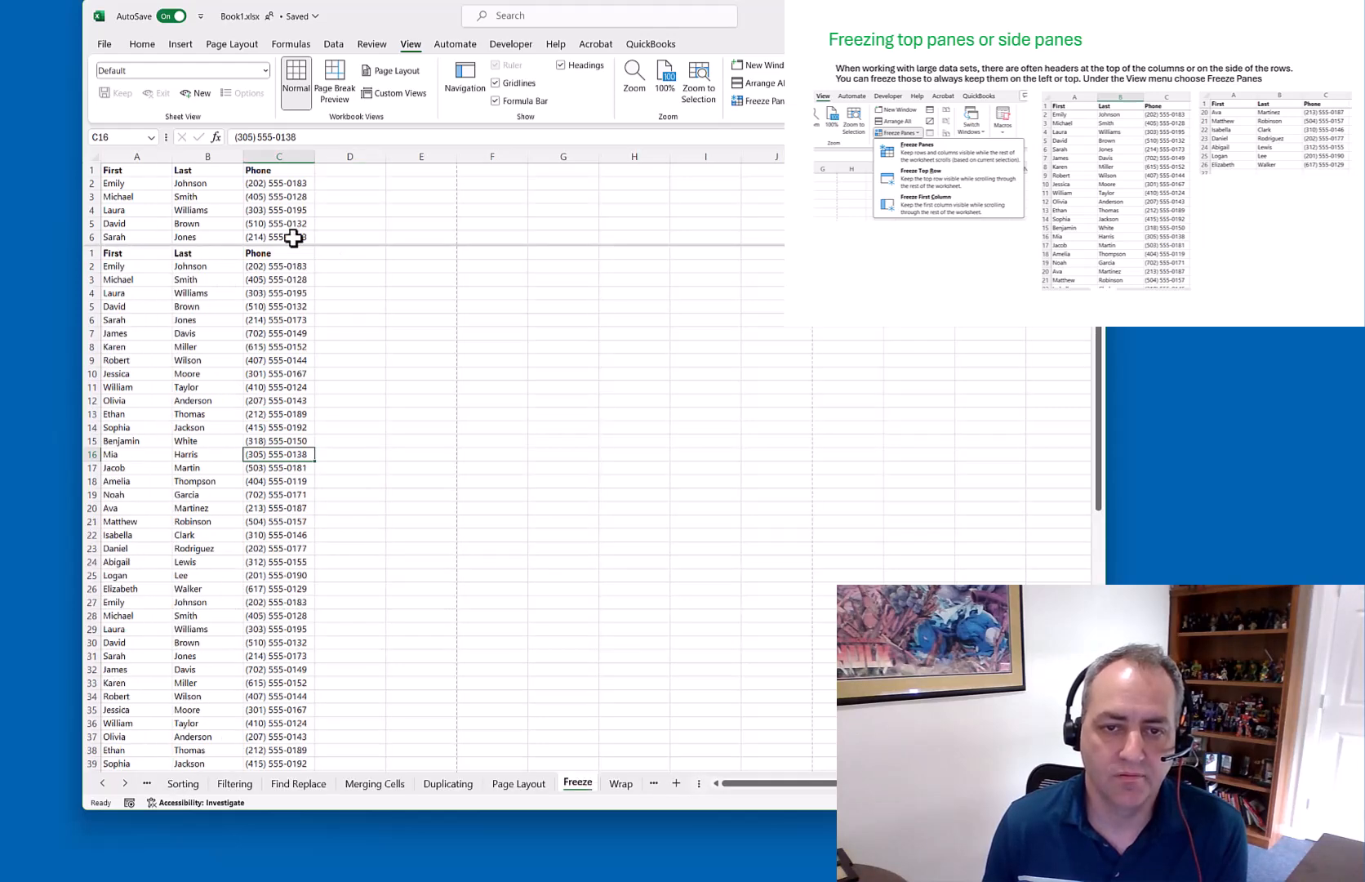
pyautogui.scroll(-5, 295, 208)
pyautogui.scroll(5, 289, 206)
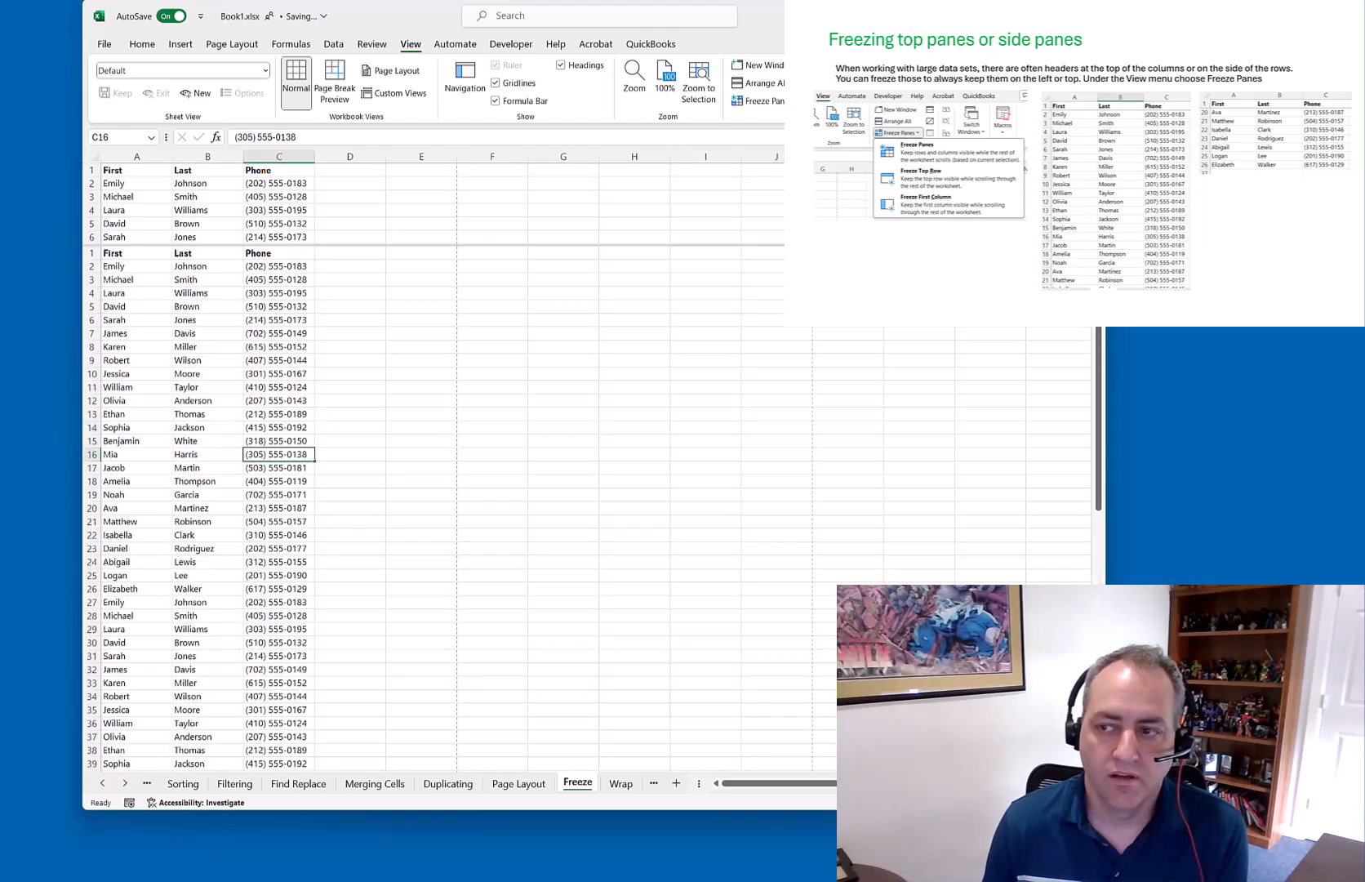
pyautogui.scroll(-8, 204, 204)
pyautogui.scroll(8, 204, 204)
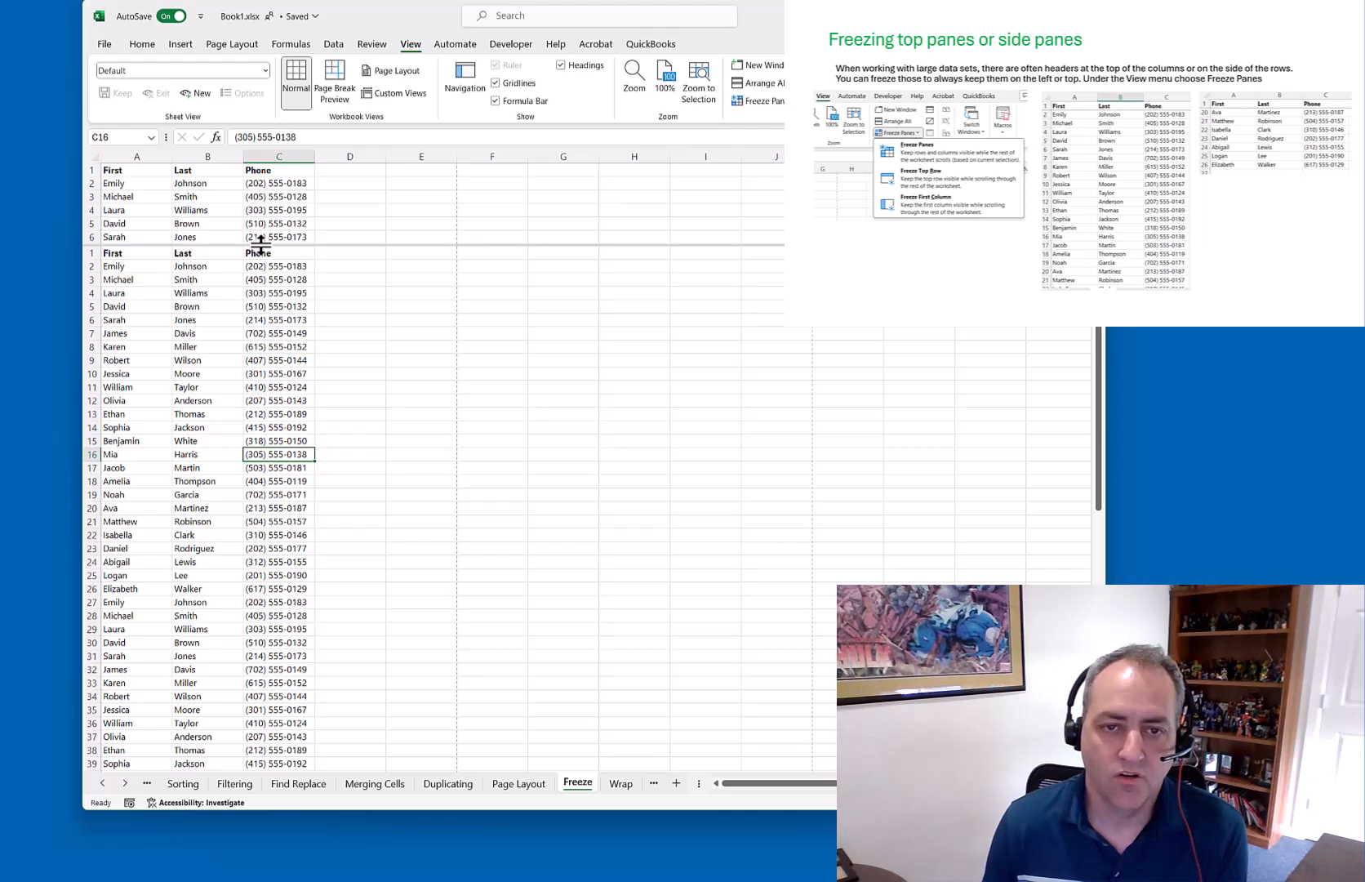
pyautogui.moveTo(263, 158); pyautogui.dragTo(264, 153)
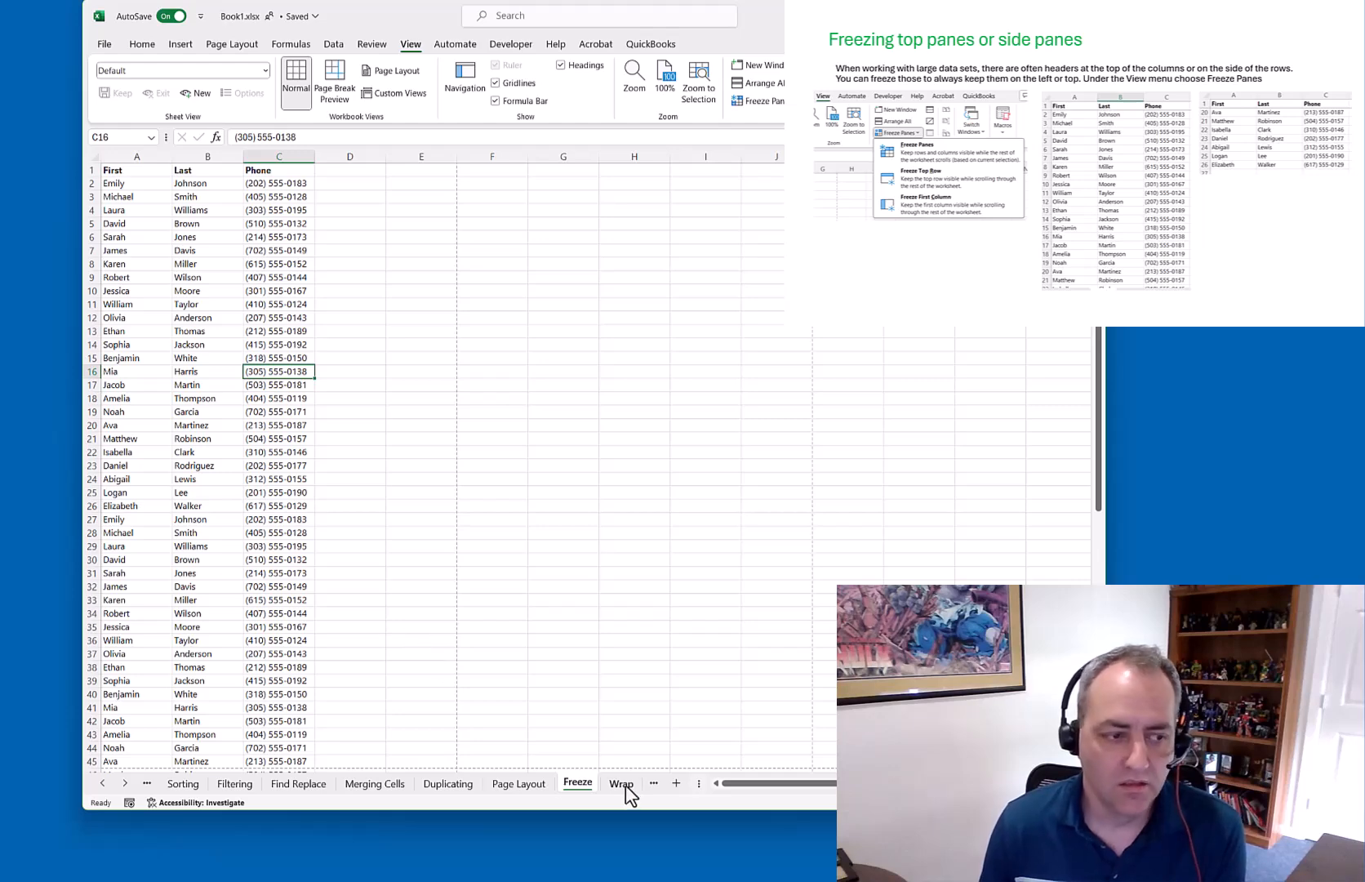
# On the Wrap sheet, enter 'Something else here' in B1, then return to A1
pyautogui.press('Right')
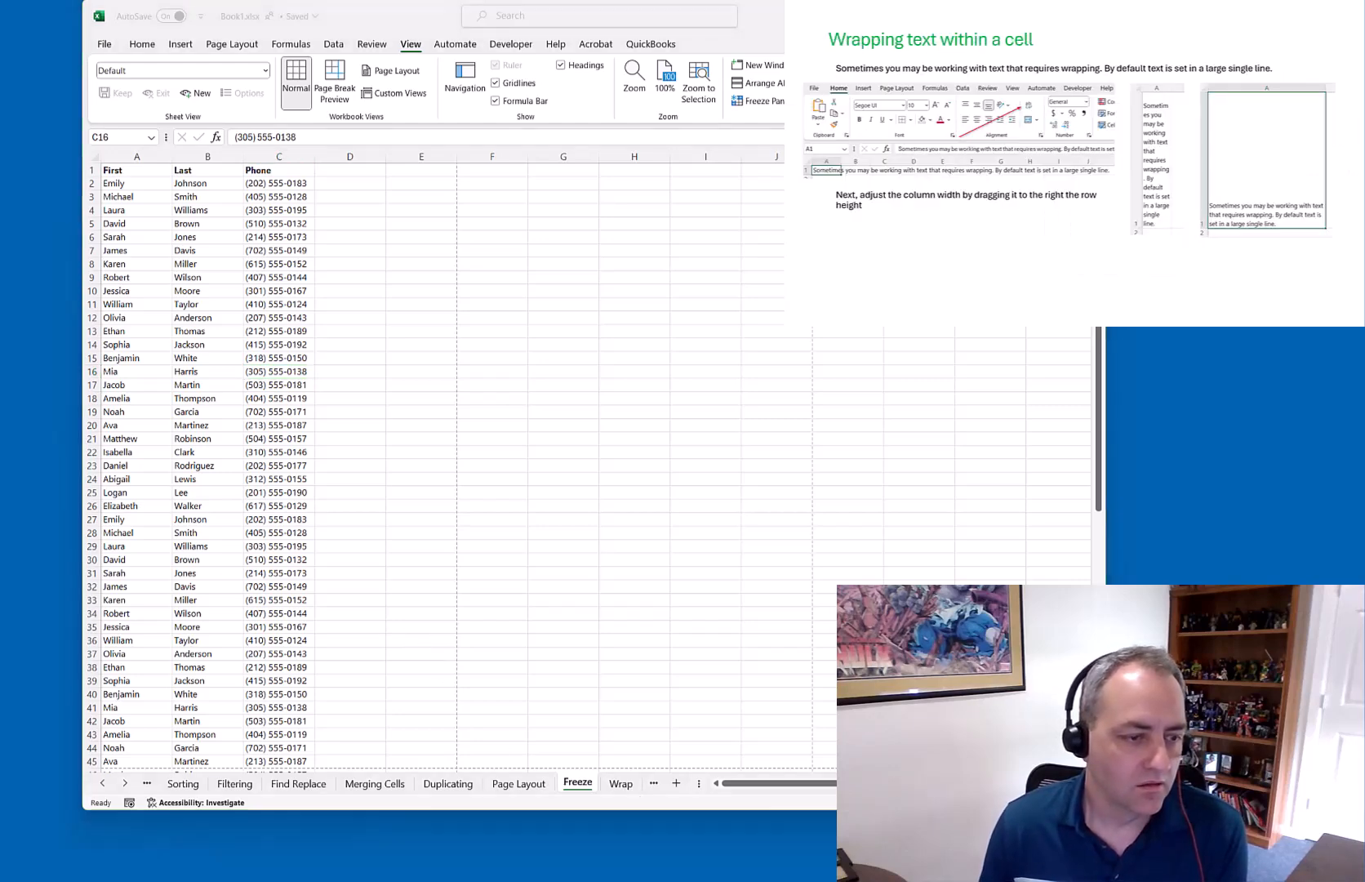
pyautogui.click(620, 784)
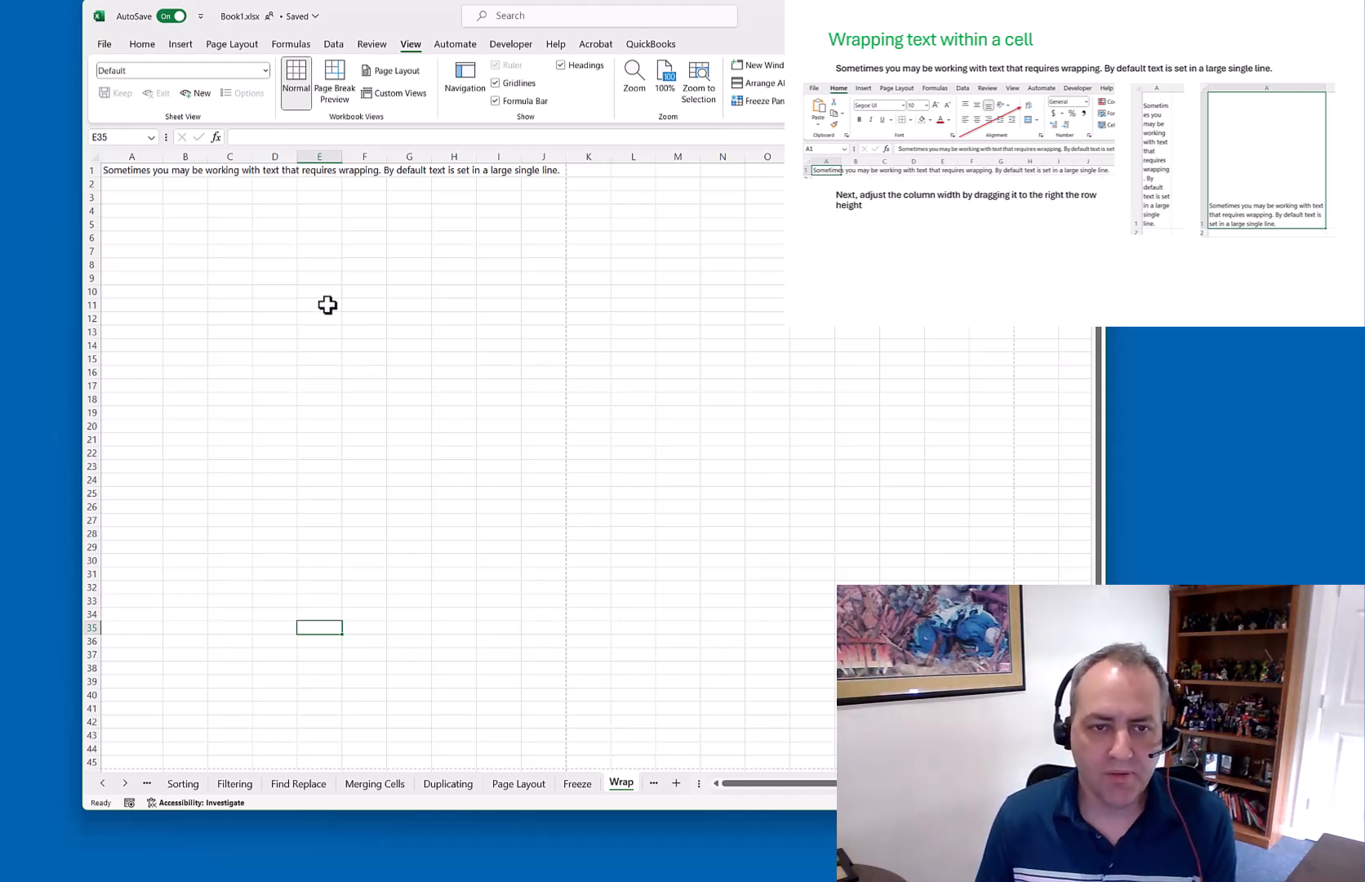
pyautogui.click(130, 172)
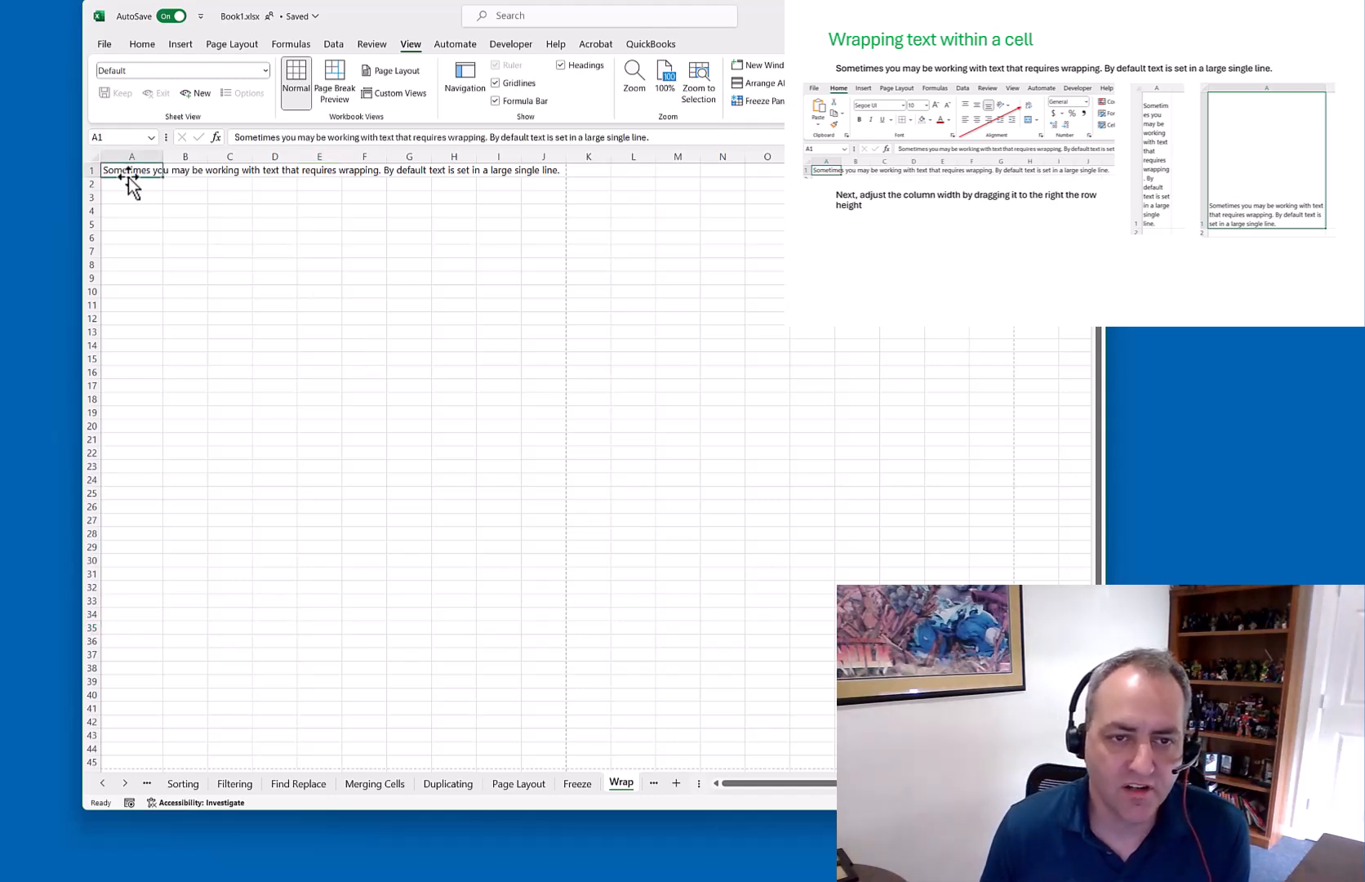
pyautogui.click(190, 170)
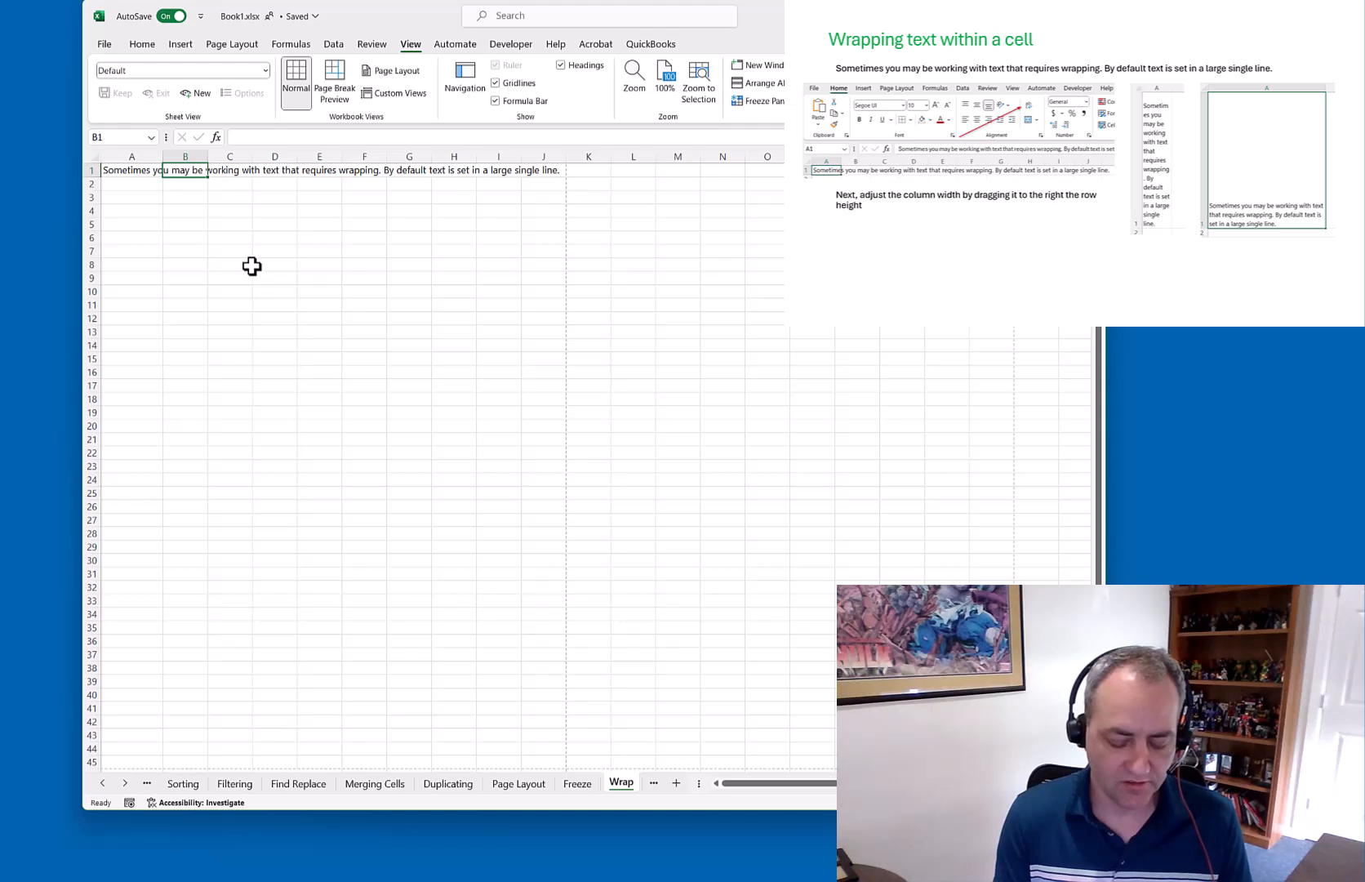
pyautogui.write('Soim')
pyautogui.write('ething else here')
pyautogui.press('Return')
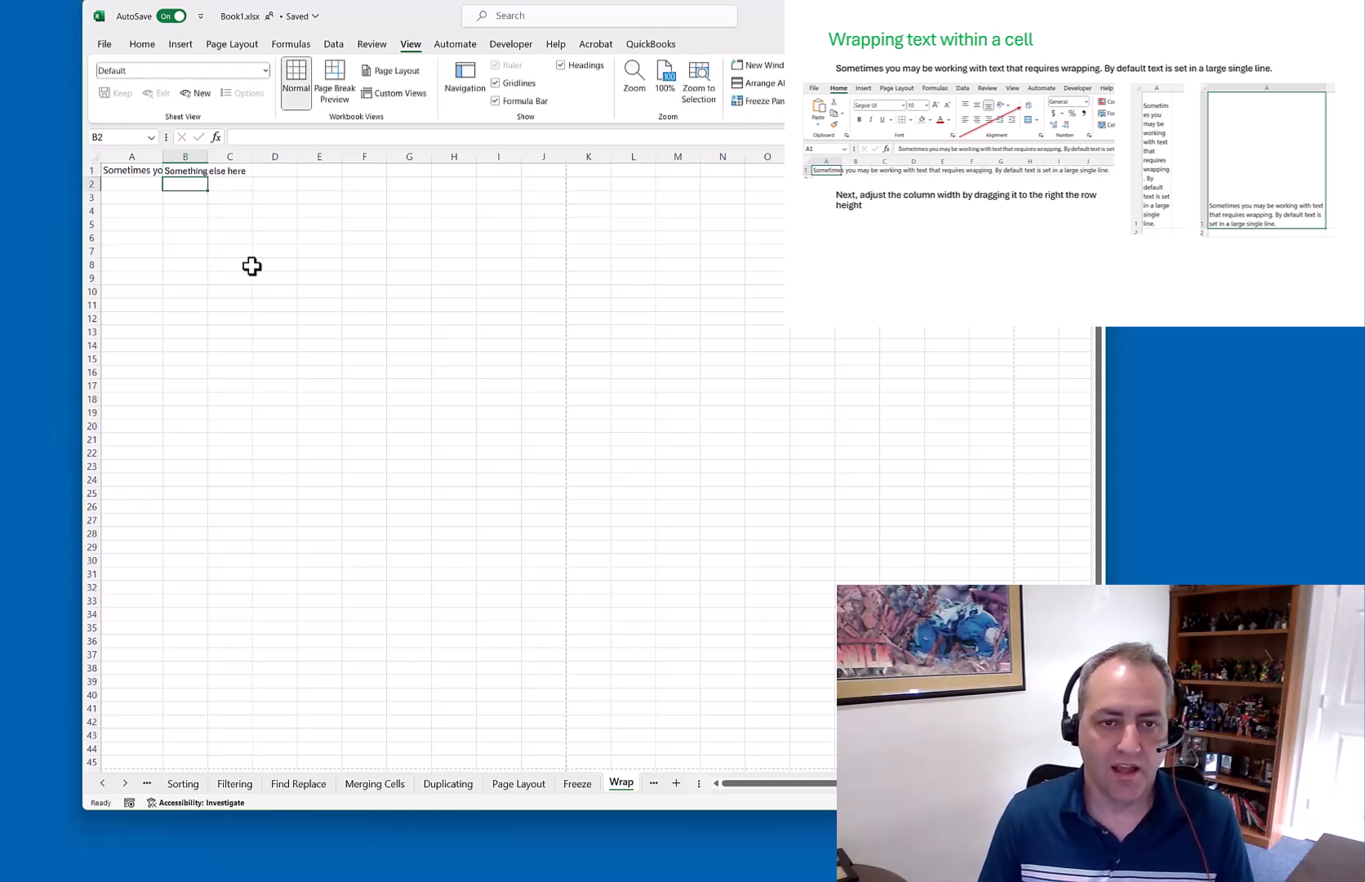
pyautogui.hotkey('ctrl', 'Home')
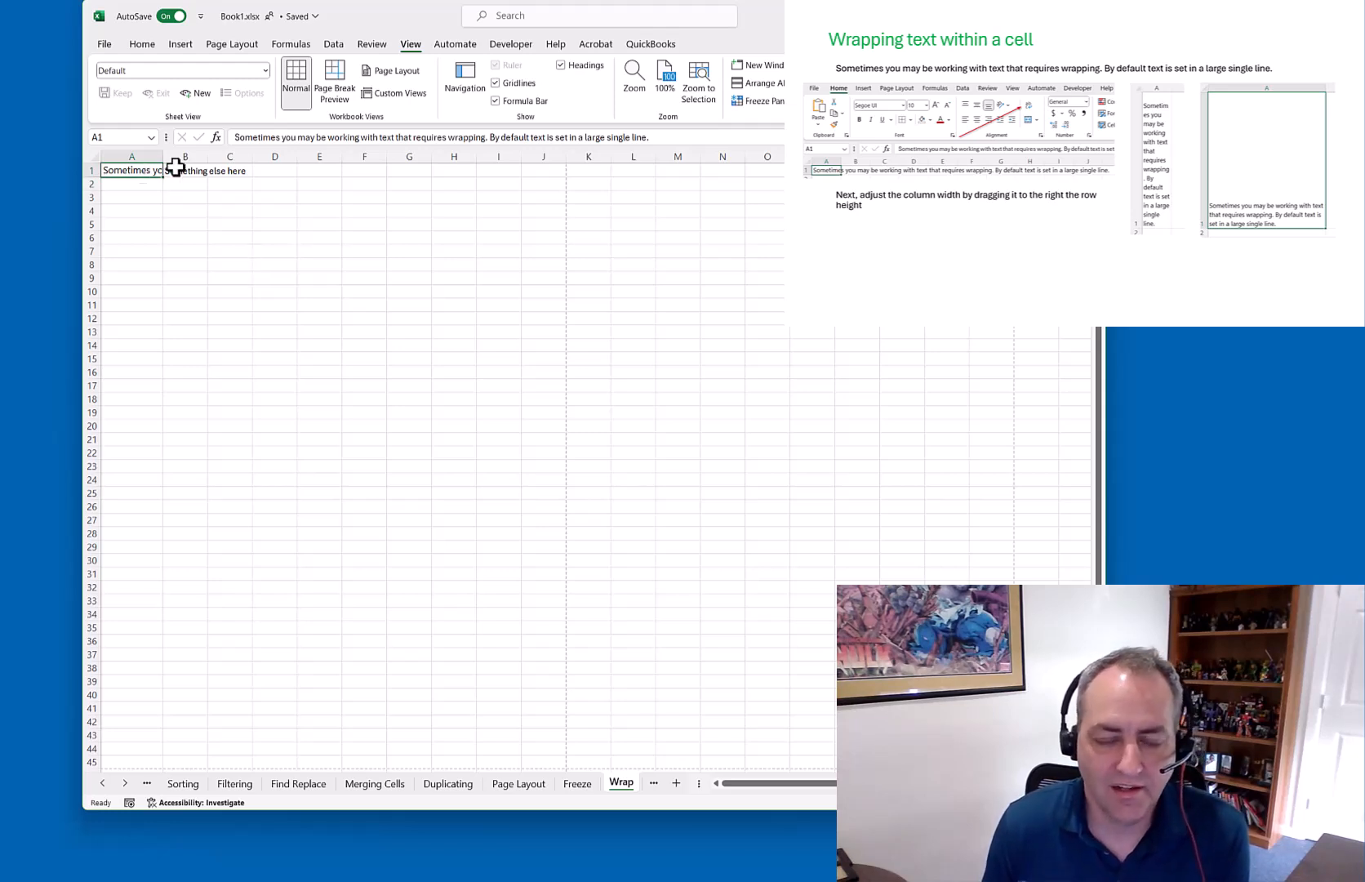
# Wrap A1's long sentence and enlarge row 1's height and column A's width
pyautogui.click(149, 47)
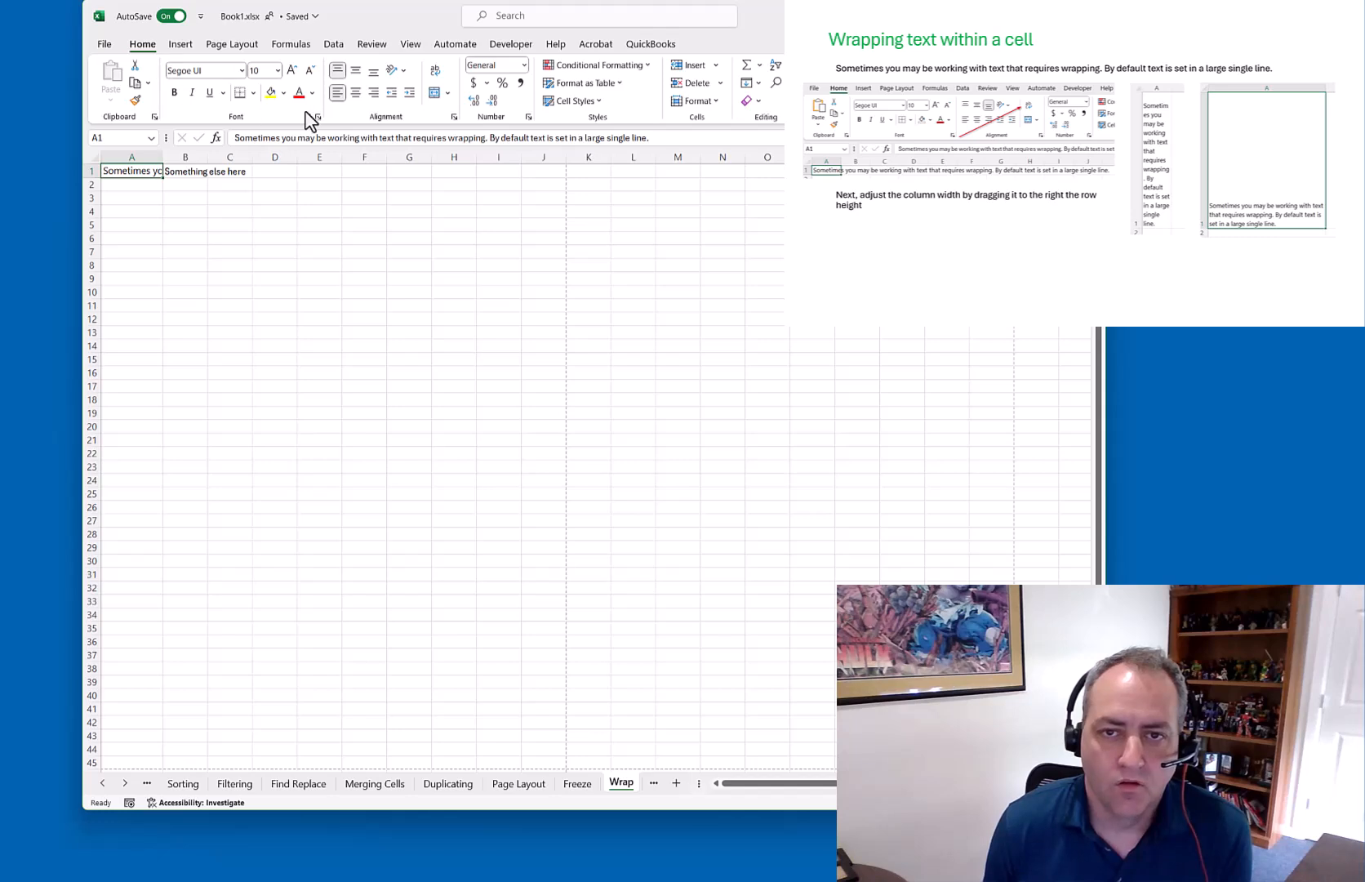
pyautogui.click(435, 79)
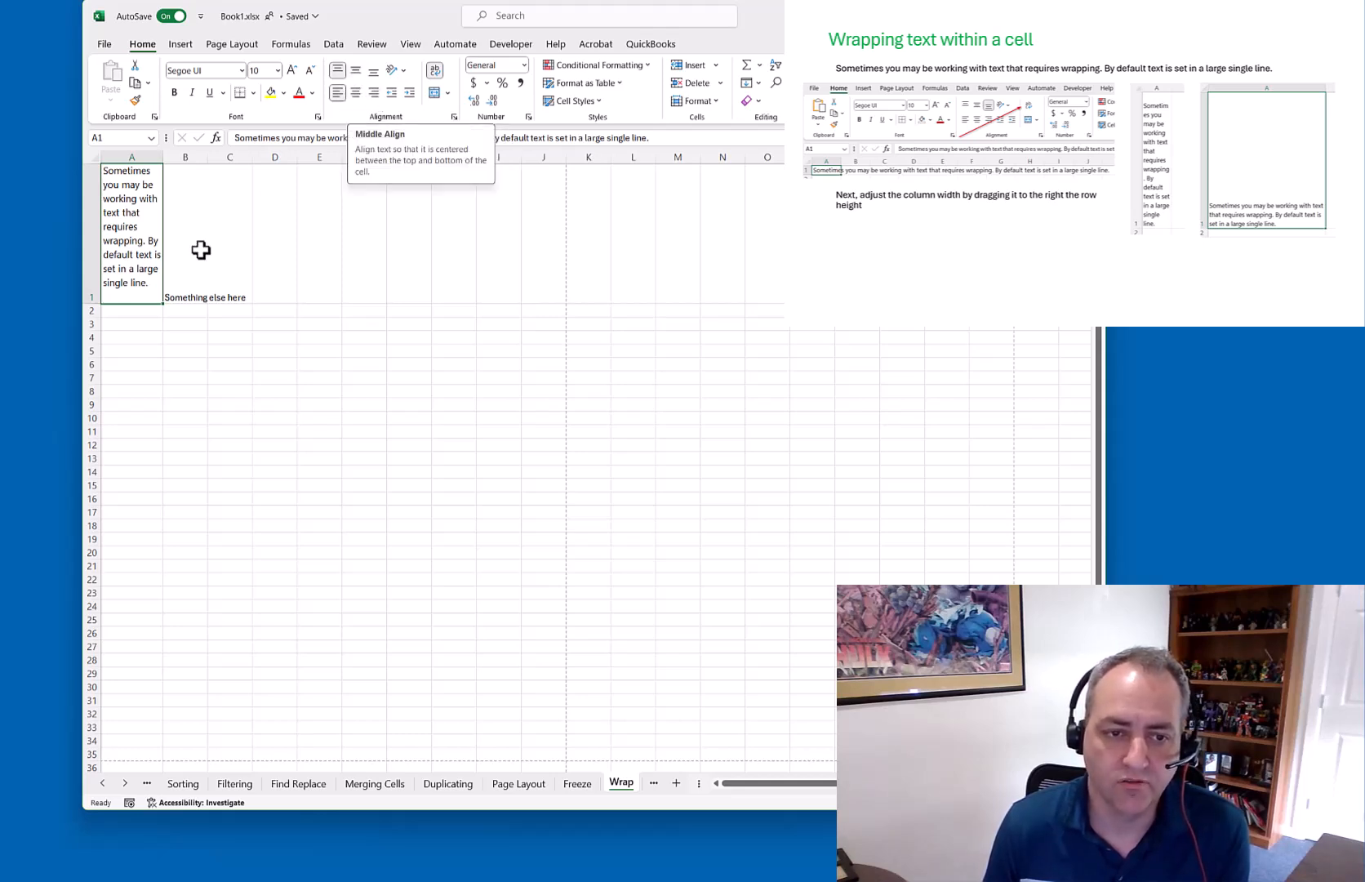
pyautogui.moveTo(98, 303); pyautogui.dragTo(103, 355)
pyautogui.moveTo(163, 156); pyautogui.dragTo(212, 156)
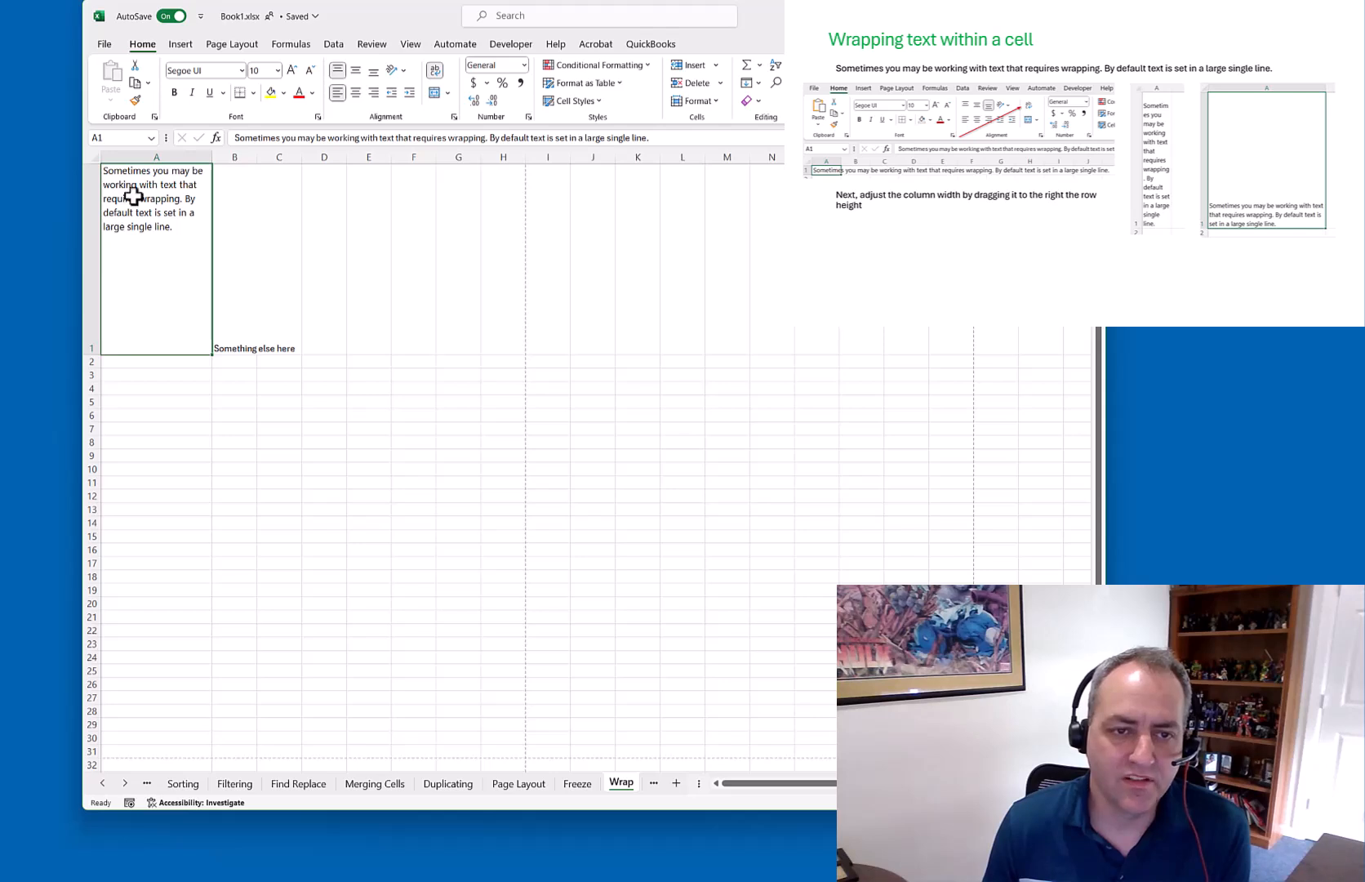
# Centre A1 vertically and horizontally, resize column A and row 1, and turn wrapping off
pyautogui.click(357, 71)
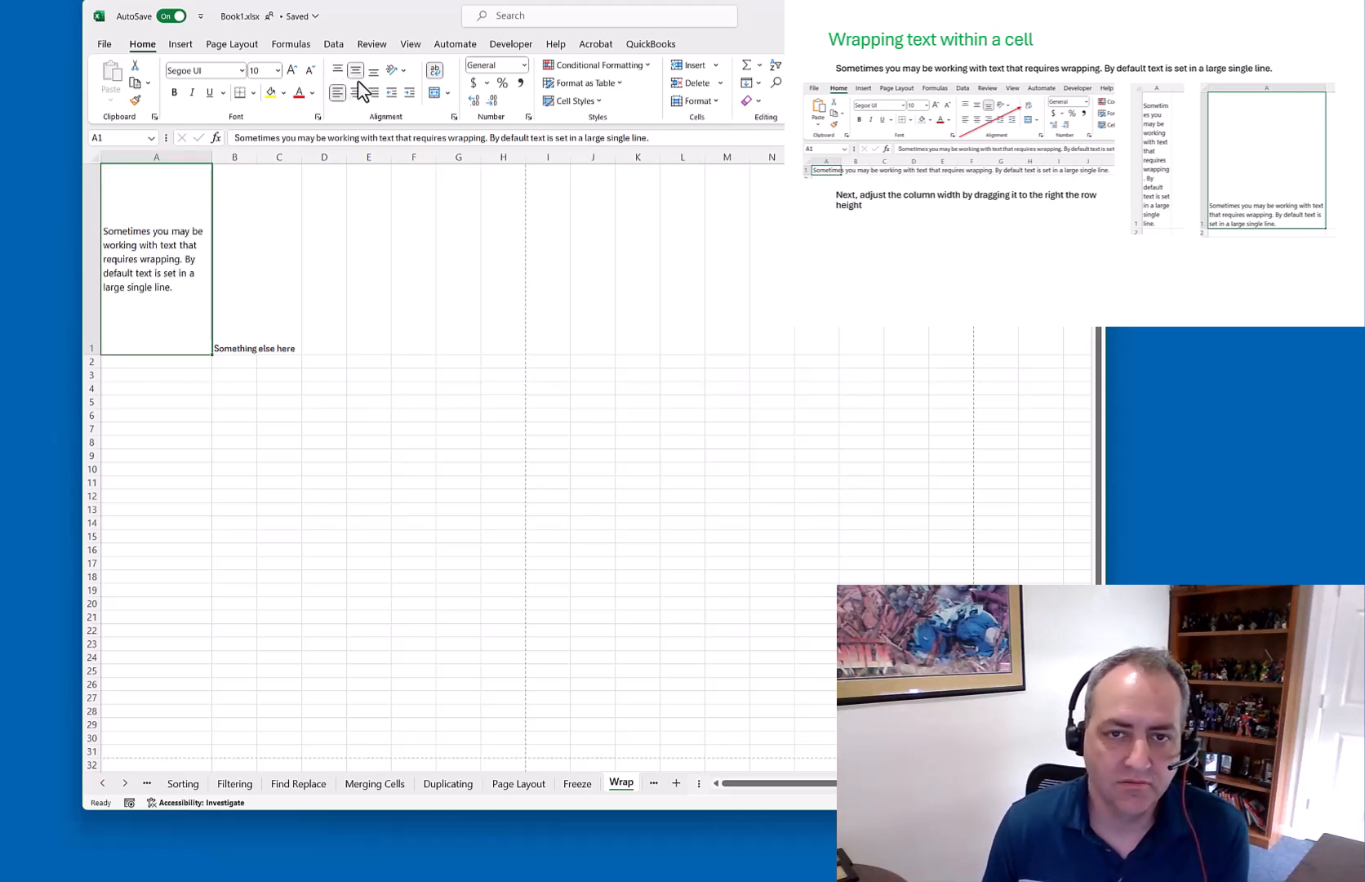
pyautogui.click(356, 92)
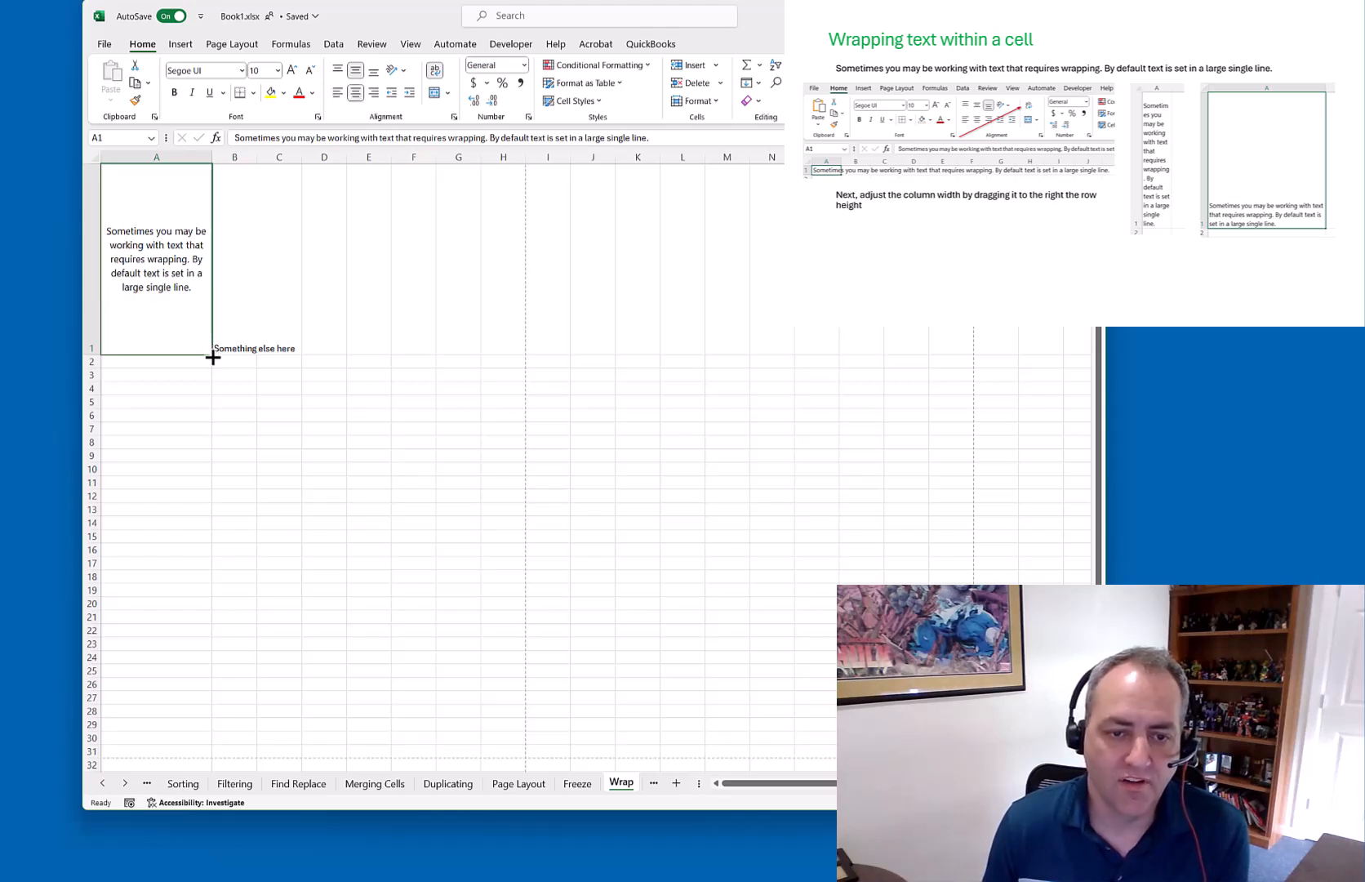
pyautogui.moveTo(215, 169); pyautogui.dragTo(252, 156)
pyautogui.moveTo(95, 353); pyautogui.dragTo(96, 298)
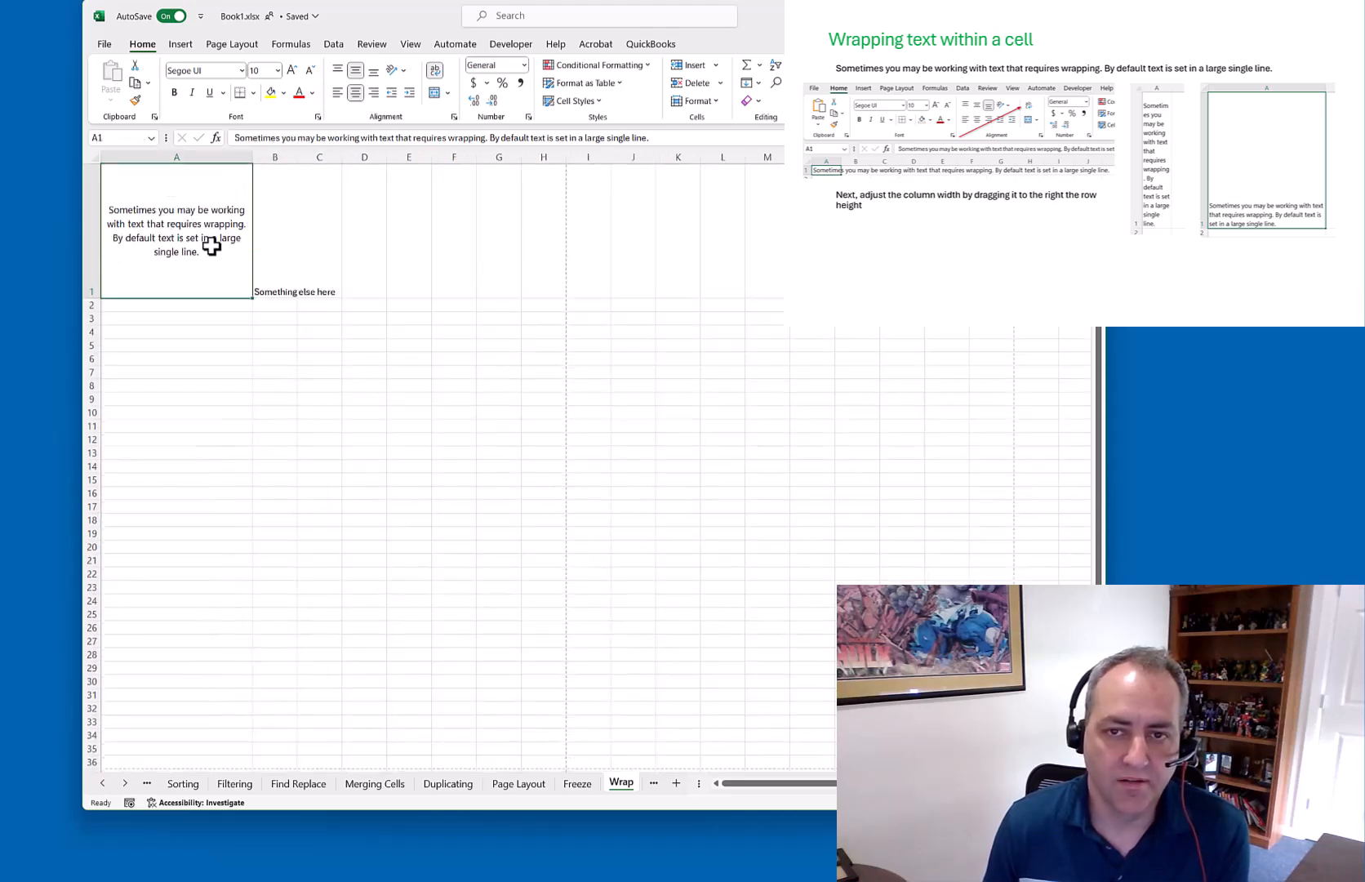
pyautogui.click(434, 74)
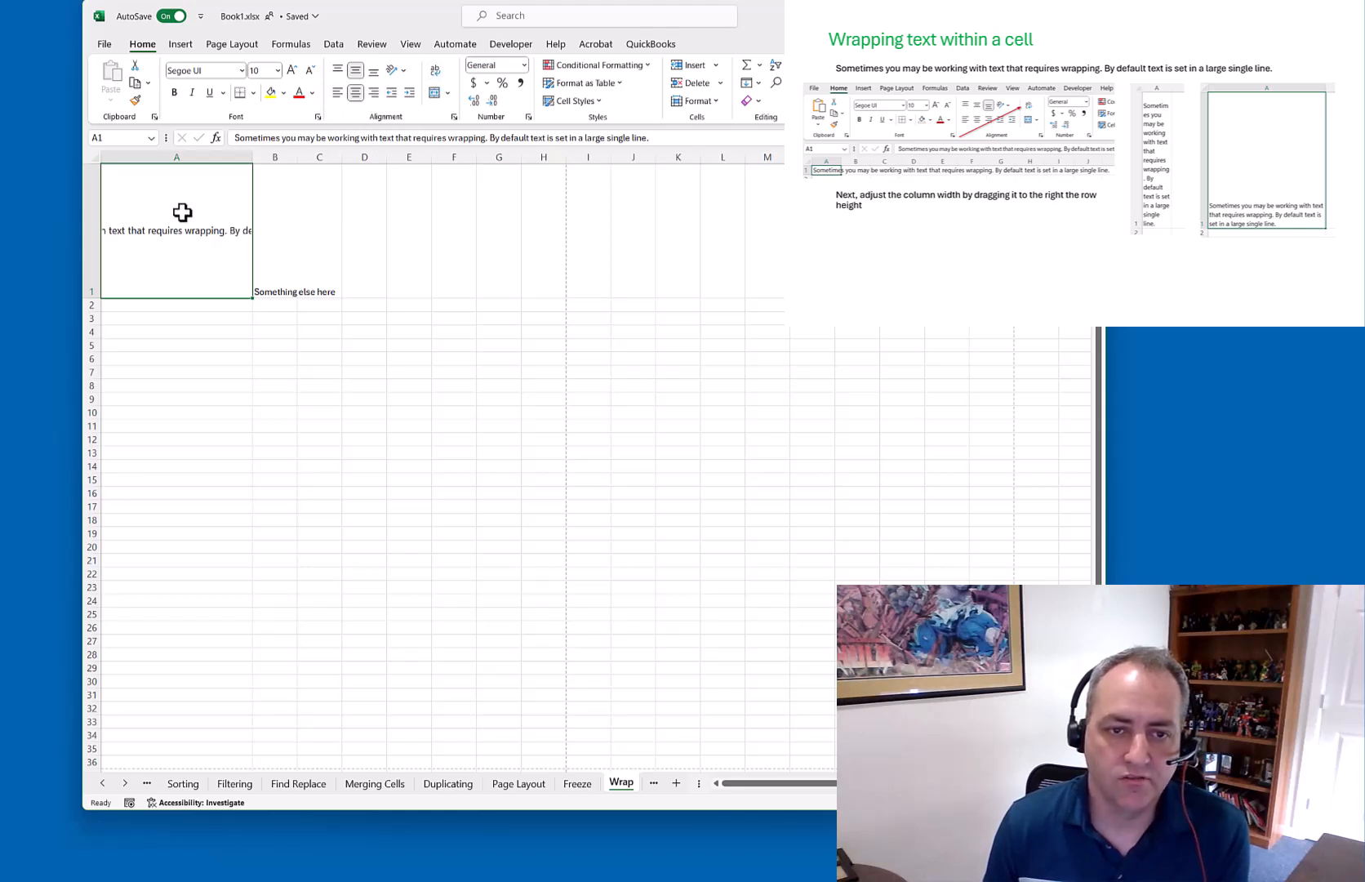
# Align A1 top-left, then select A1:A5 and merge them into one centred cell
pyautogui.click(337, 93)
pyautogui.click(337, 70)
pyautogui.click(354, 243)
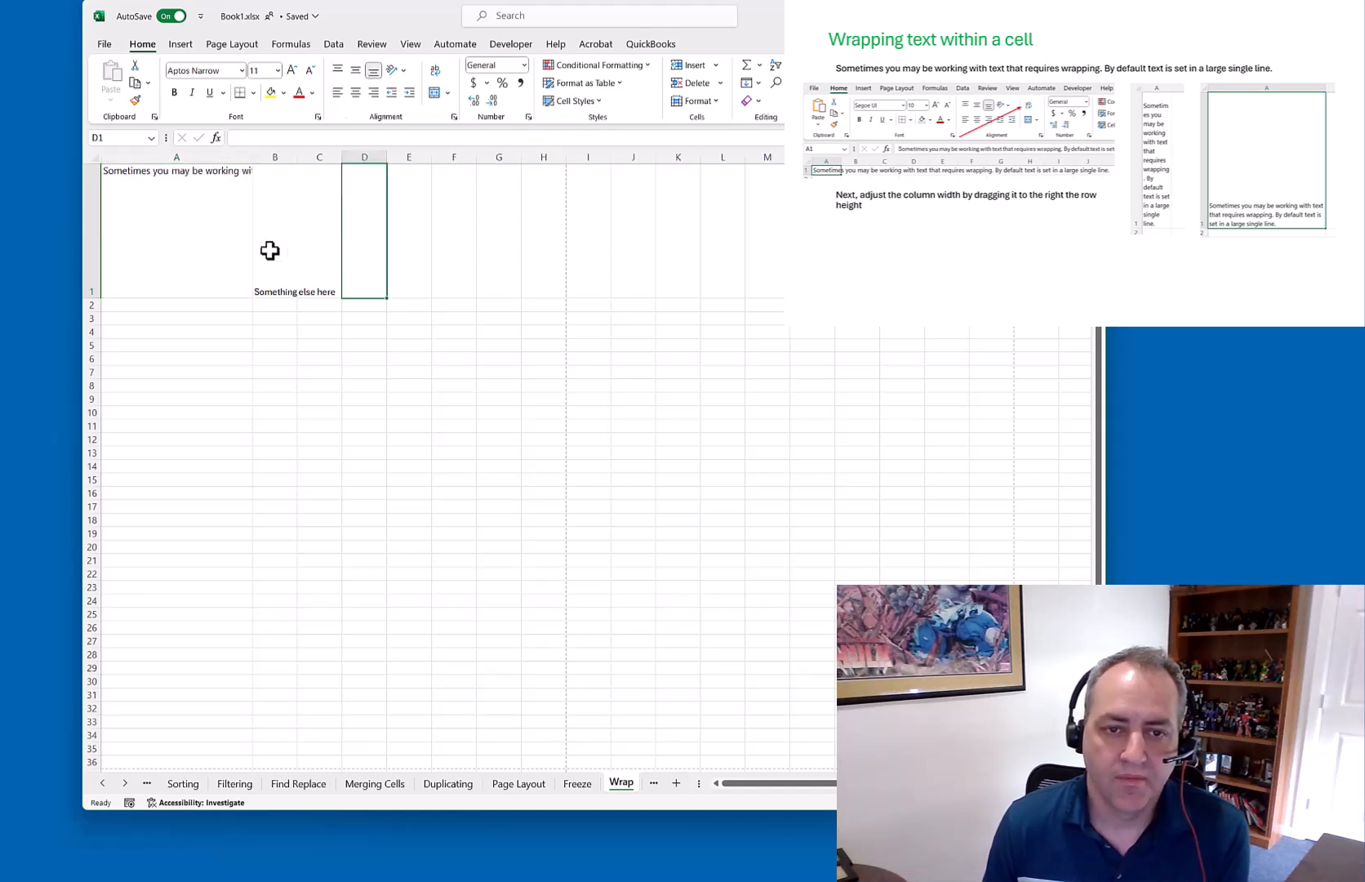
pyautogui.click(214, 211)
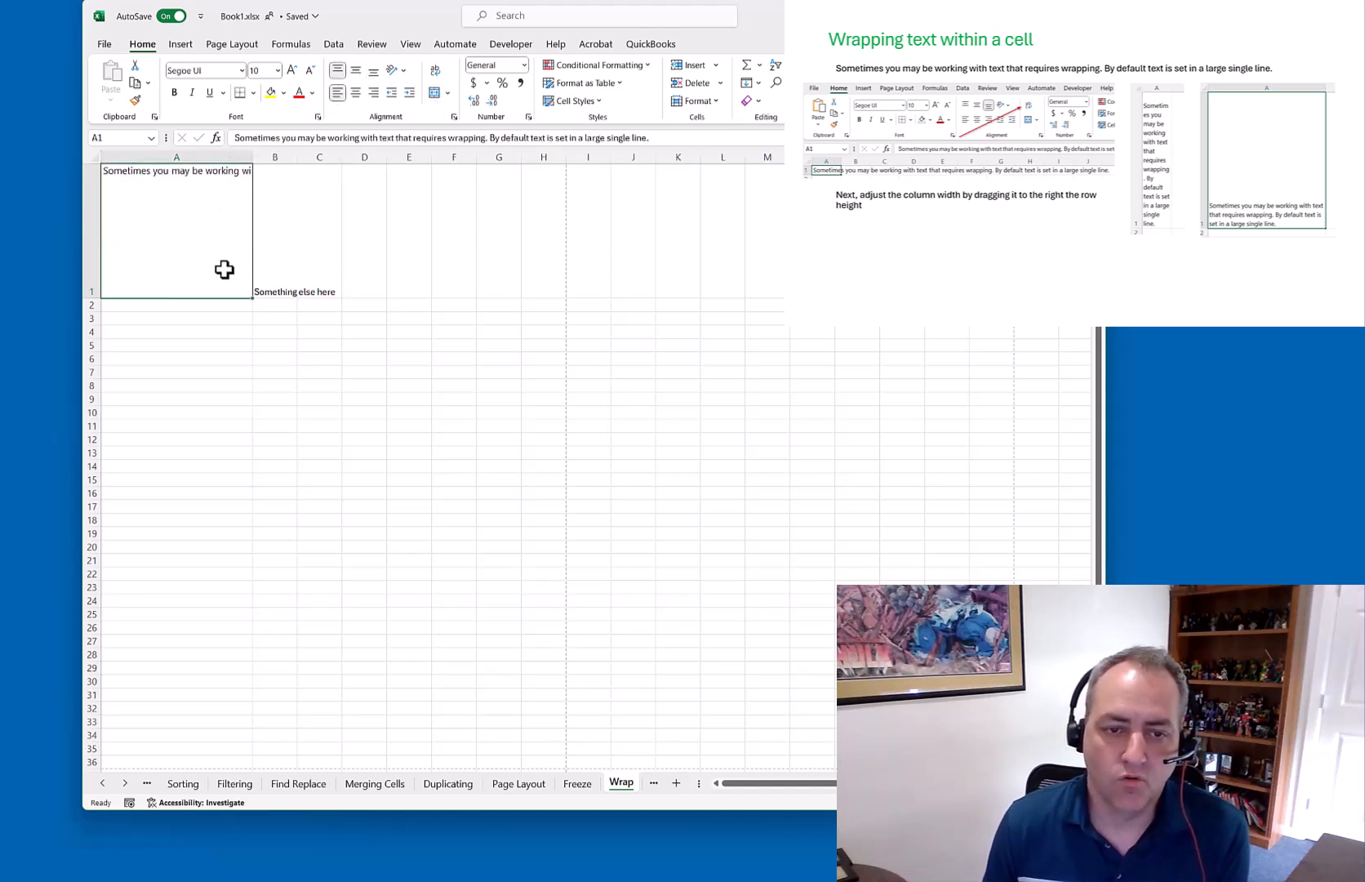
pyautogui.moveTo(183, 266); pyautogui.dragTo(183, 345)
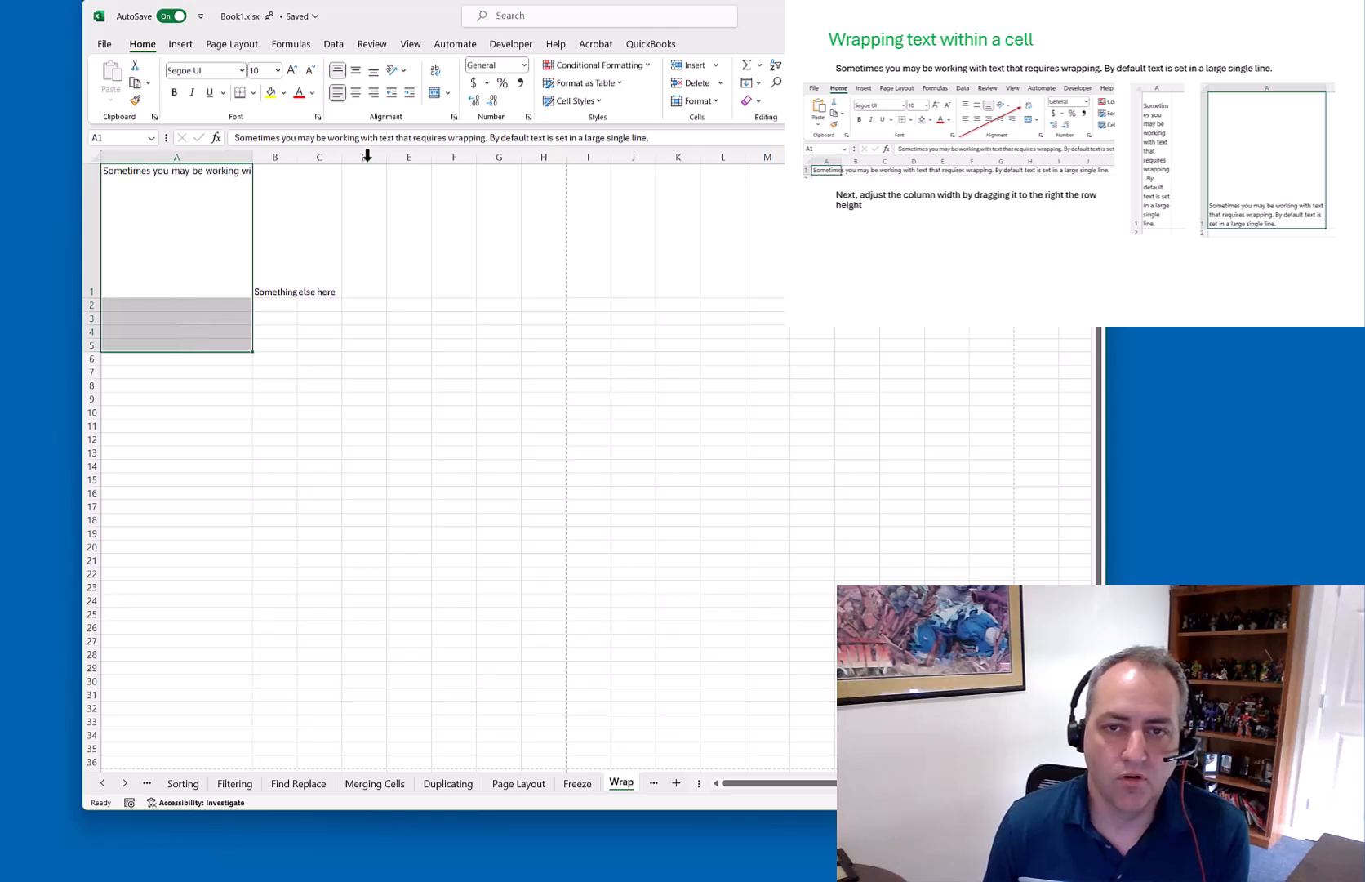
pyautogui.click(433, 92)
# Wrap A1, try right, bottom and centre alignments, ending middle-centred with wrapping off
pyautogui.click(435, 70)
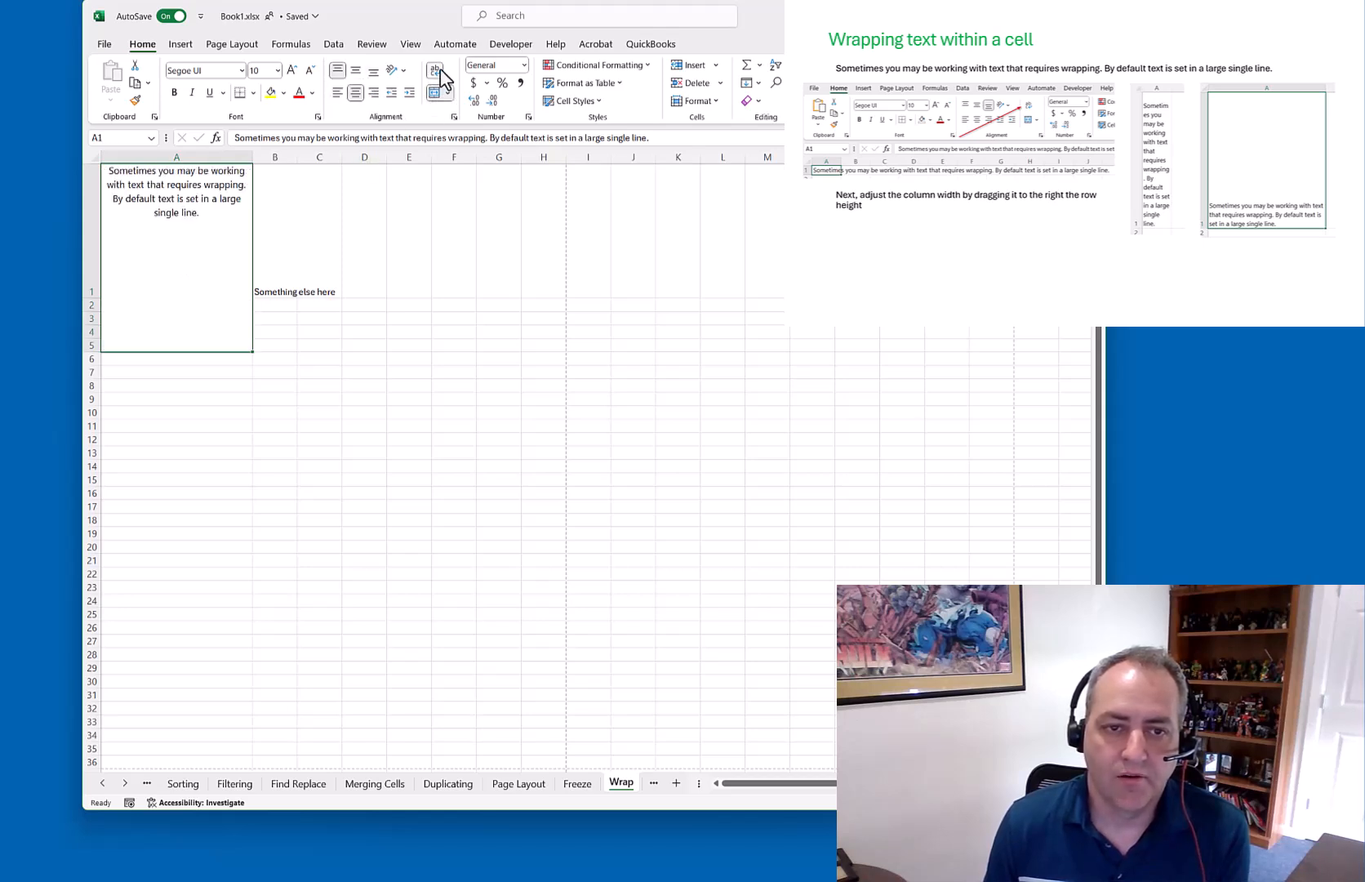
pyautogui.click(356, 70)
pyautogui.click(373, 92)
pyautogui.click(373, 71)
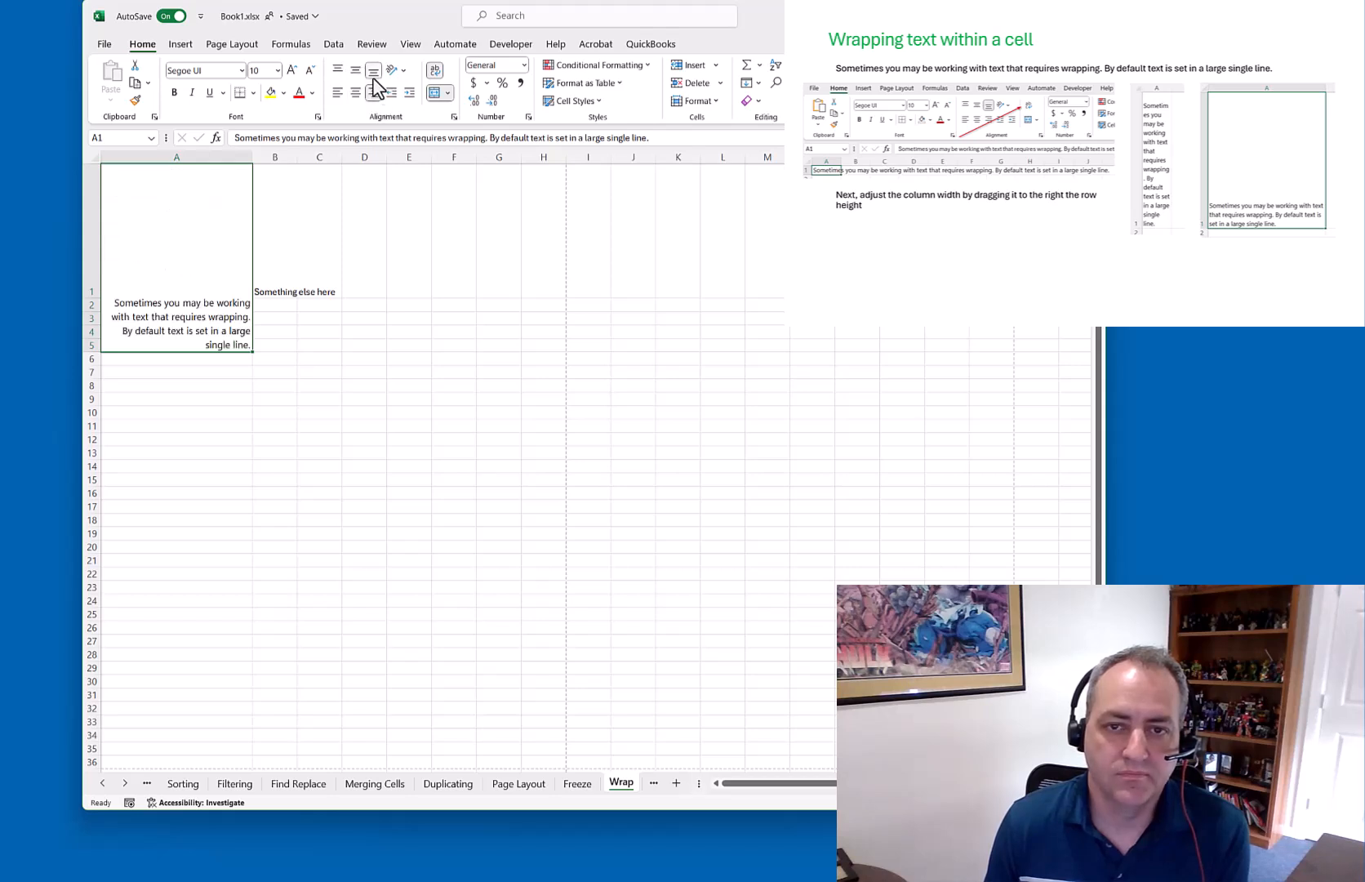
pyautogui.click(356, 93)
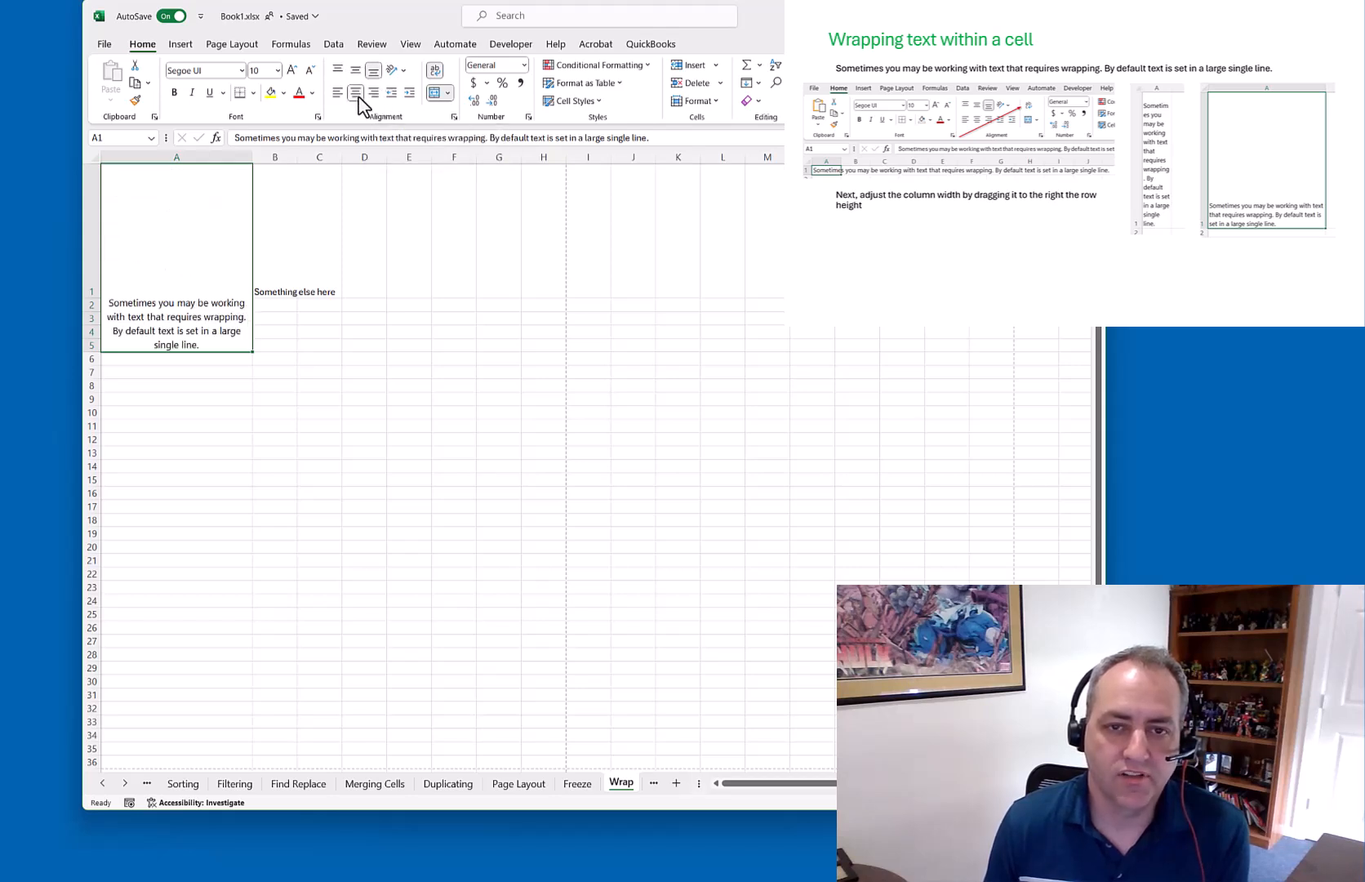
pyautogui.click(355, 70)
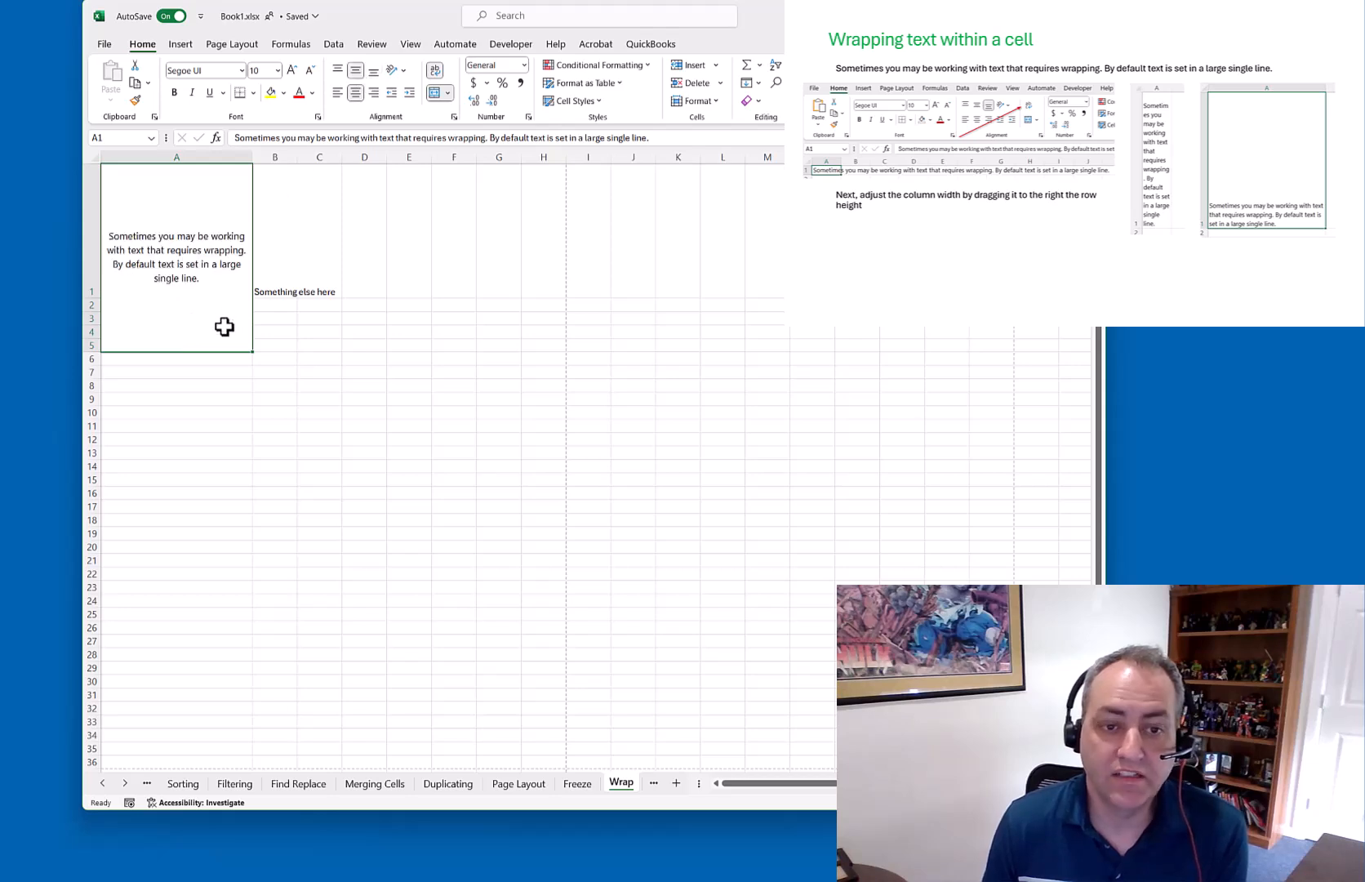
pyautogui.click(435, 72)
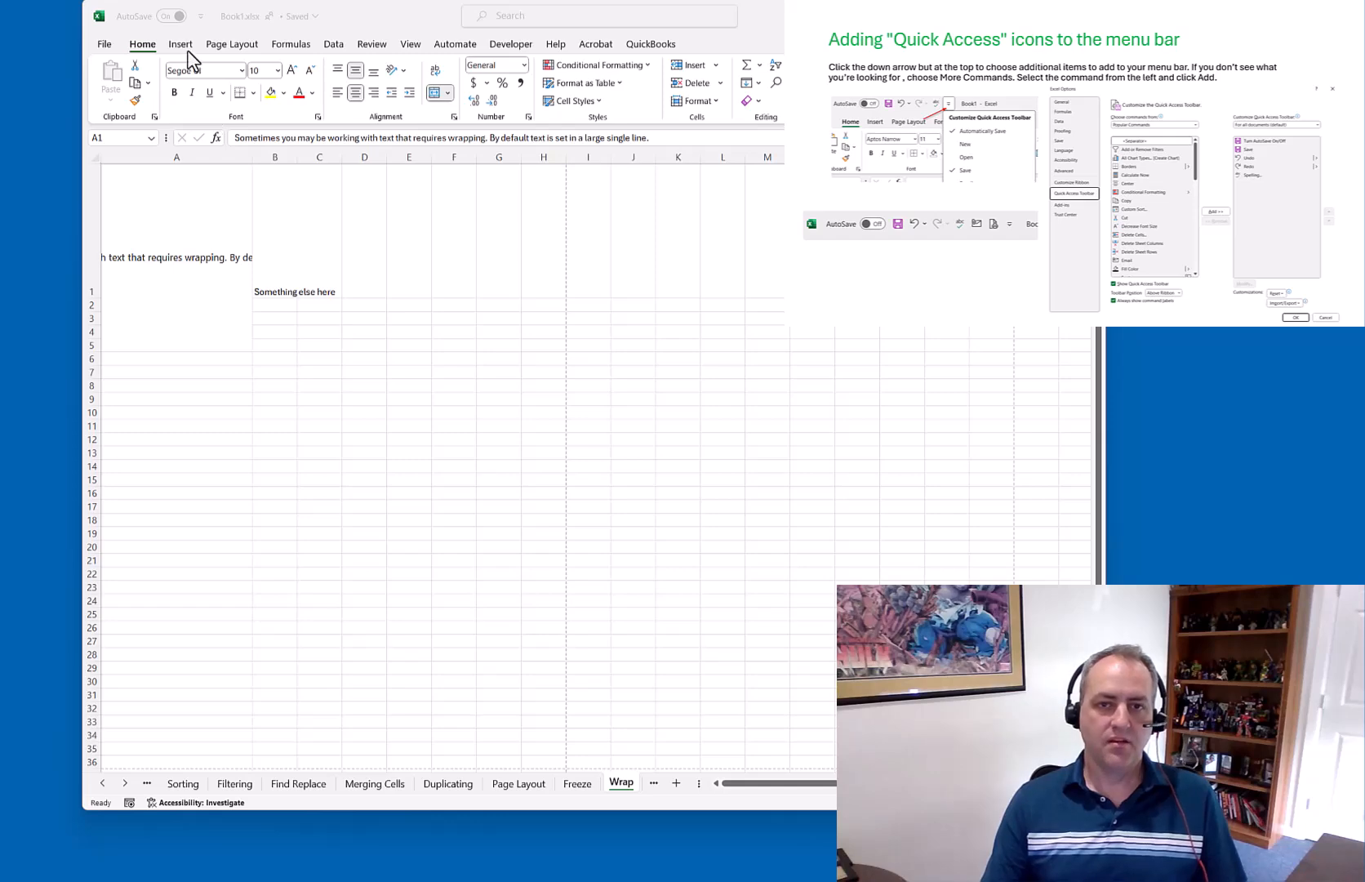
# Browse the Formulas, Data, Review and View ribbon commands
pyautogui.click(291, 44)
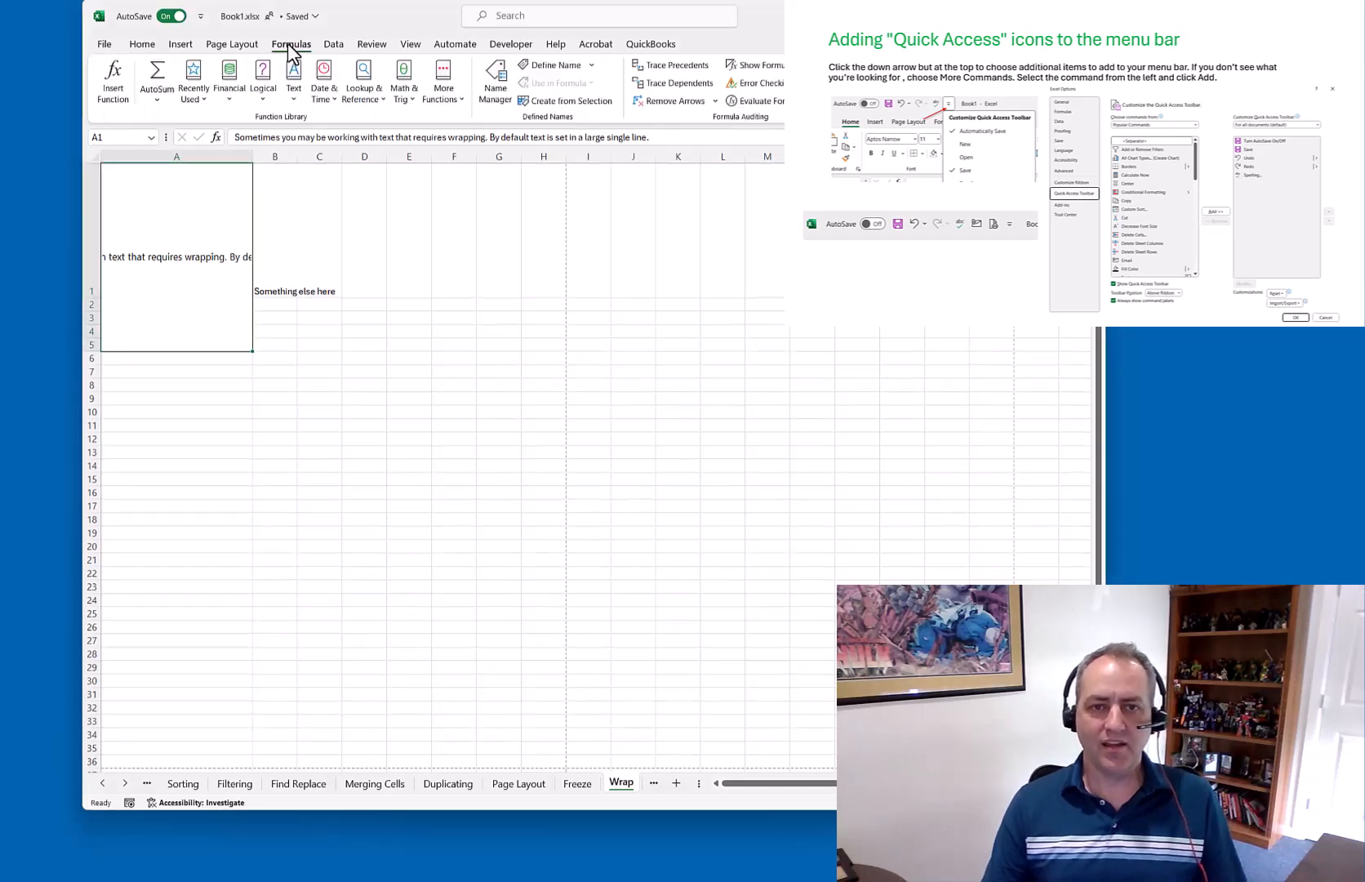
pyautogui.click(333, 44)
pyautogui.click(372, 45)
pyautogui.click(413, 46)
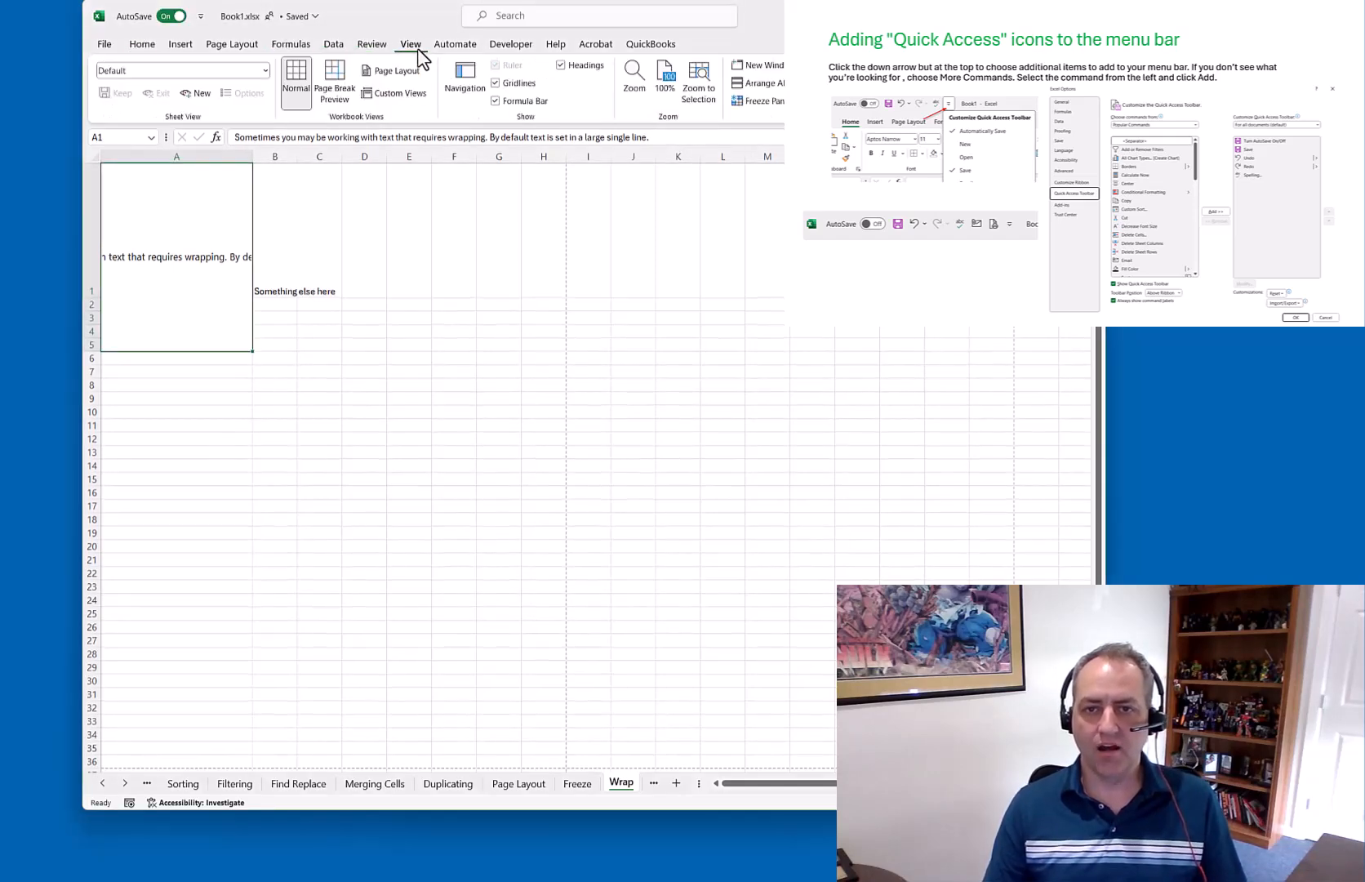
# Add Save and Sort Ascending to the Quick Access Toolbar
pyautogui.click(200, 16)
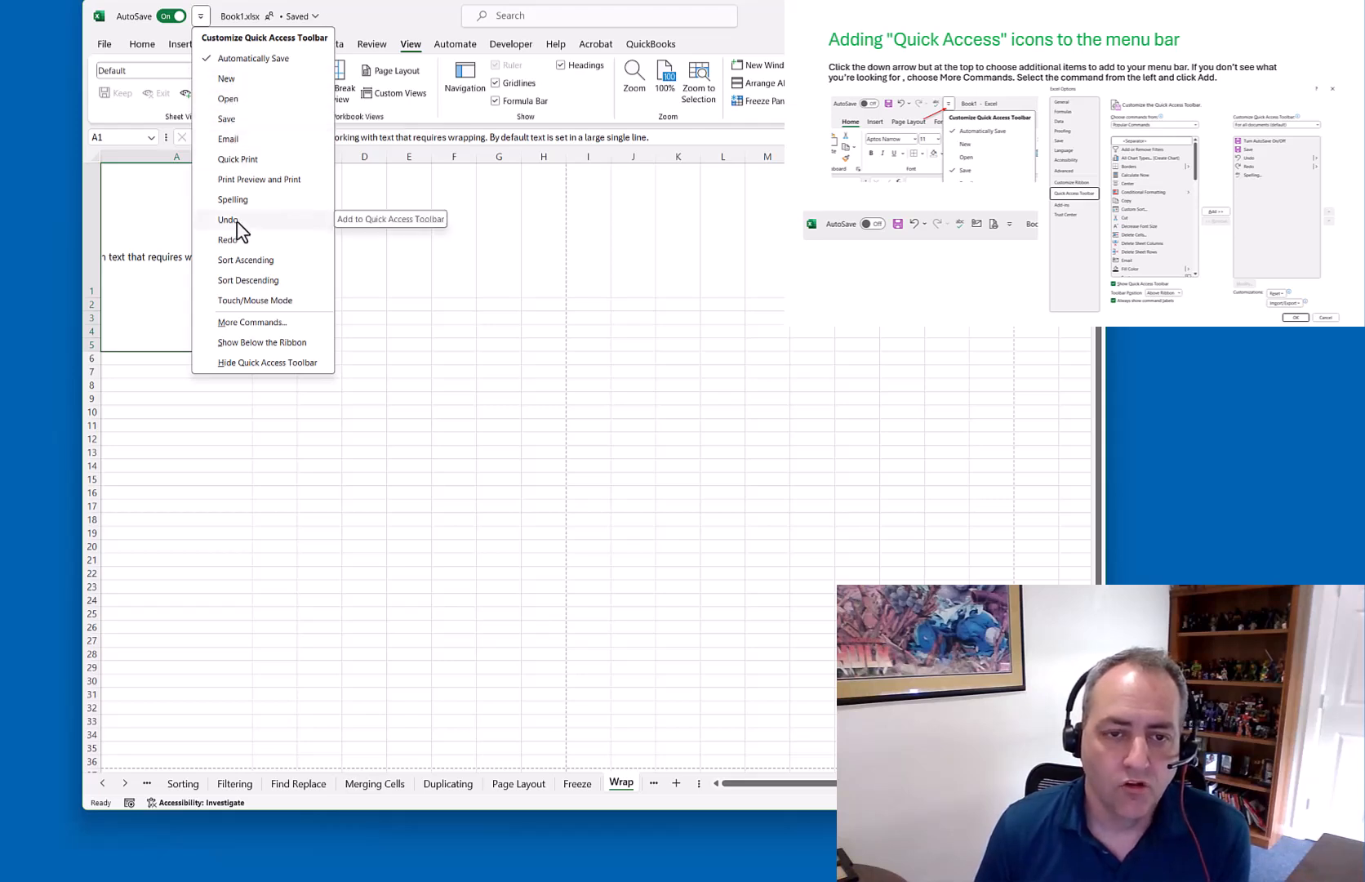
pyautogui.click(234, 122)
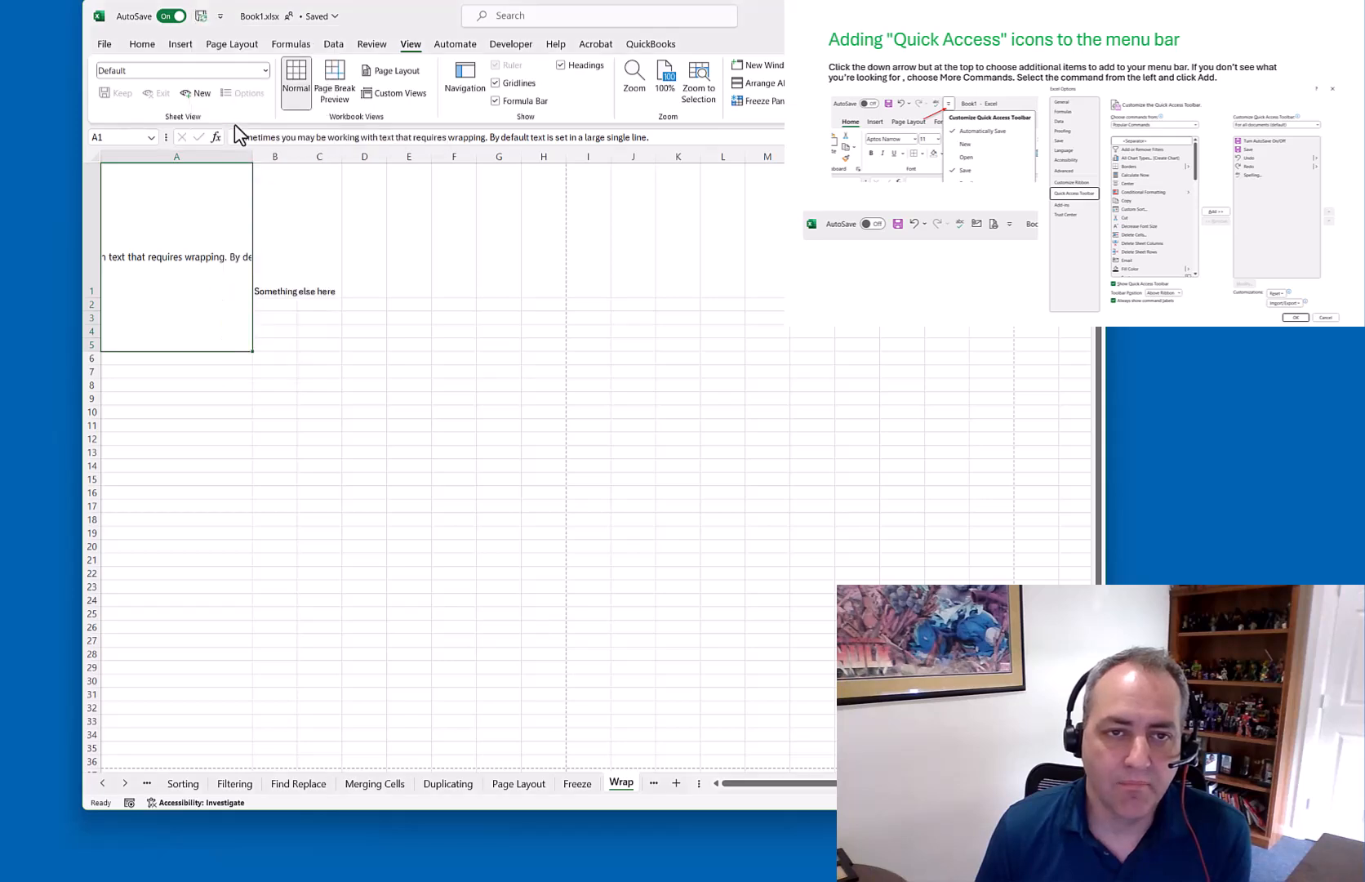
pyautogui.click(220, 17)
pyautogui.click(254, 258)
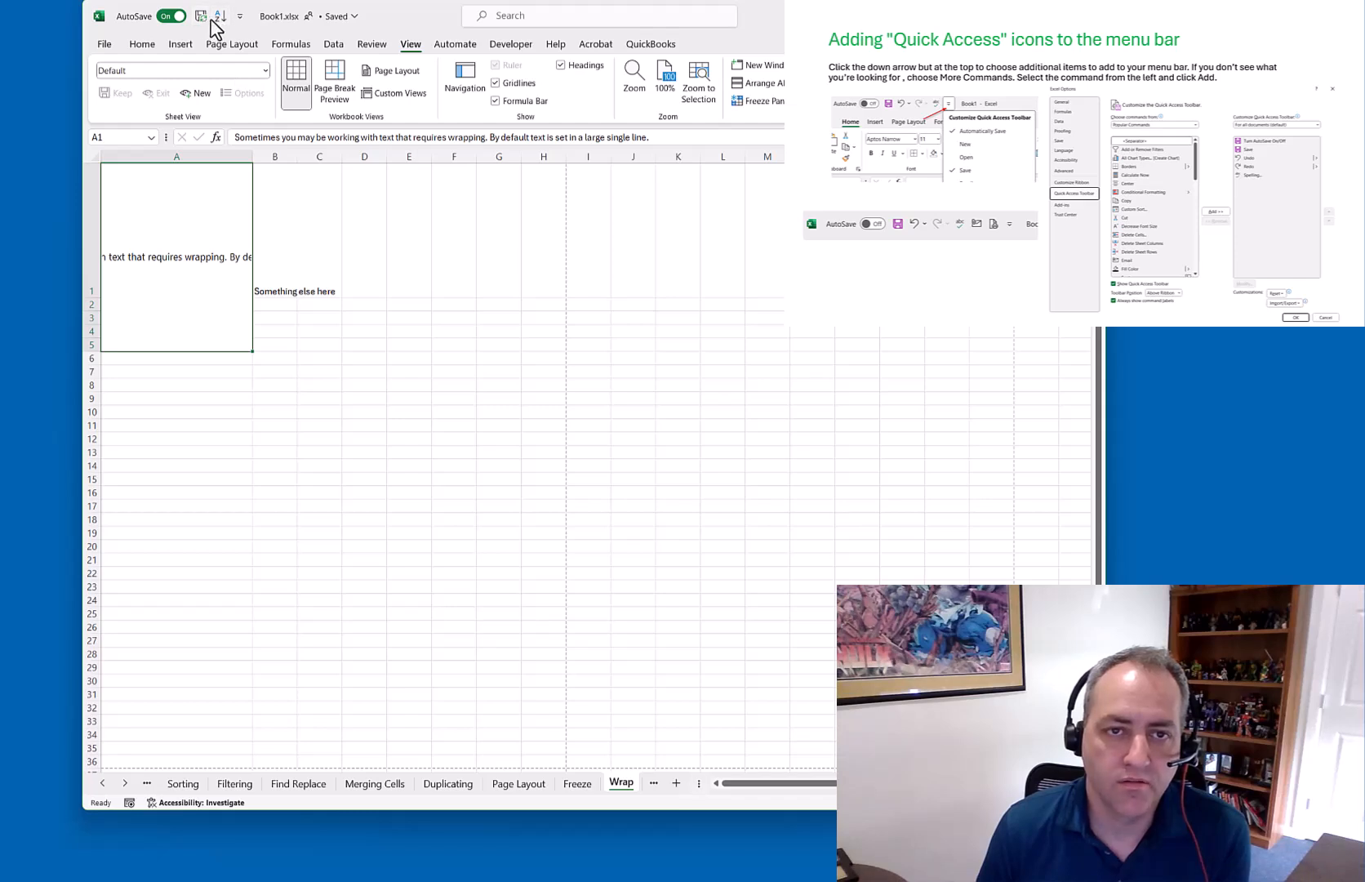
# Through More Commands, add Page Setup and Sum to the Quick Access Toolbar
pyautogui.click(240, 18)
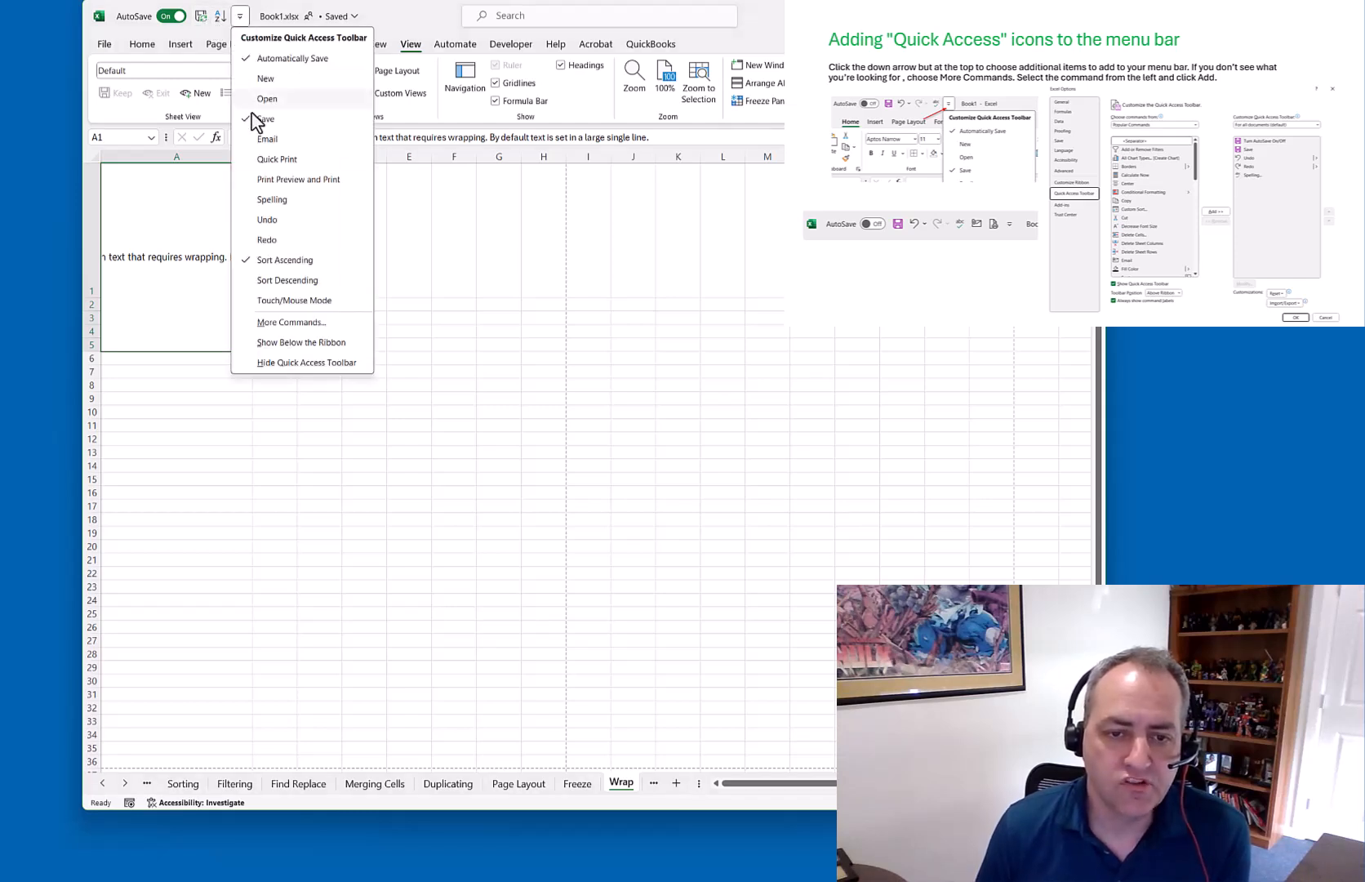
pyautogui.click(290, 322)
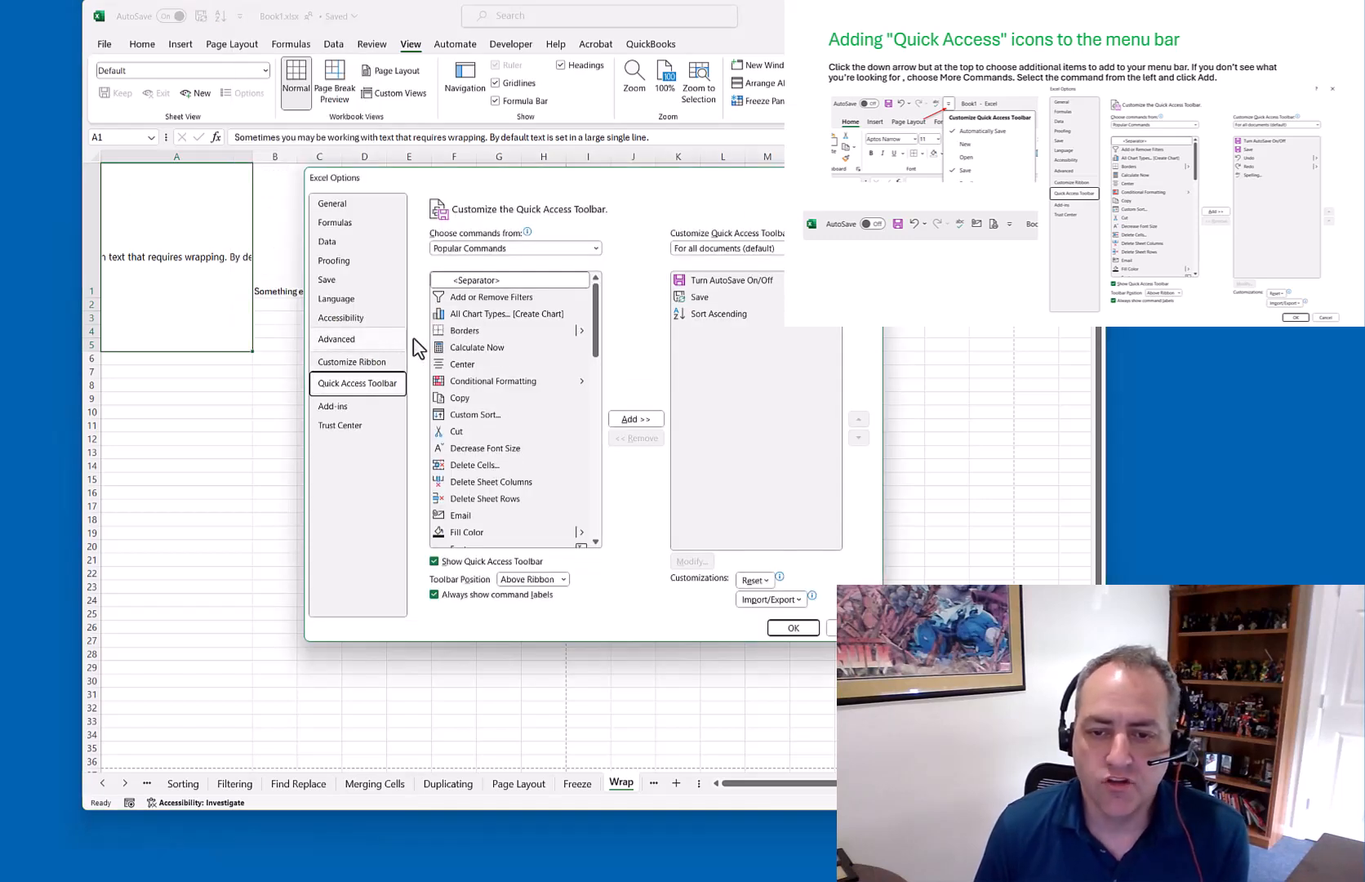
pyautogui.moveTo(591, 318); pyautogui.dragTo(605, 436)
pyautogui.click(477, 382)
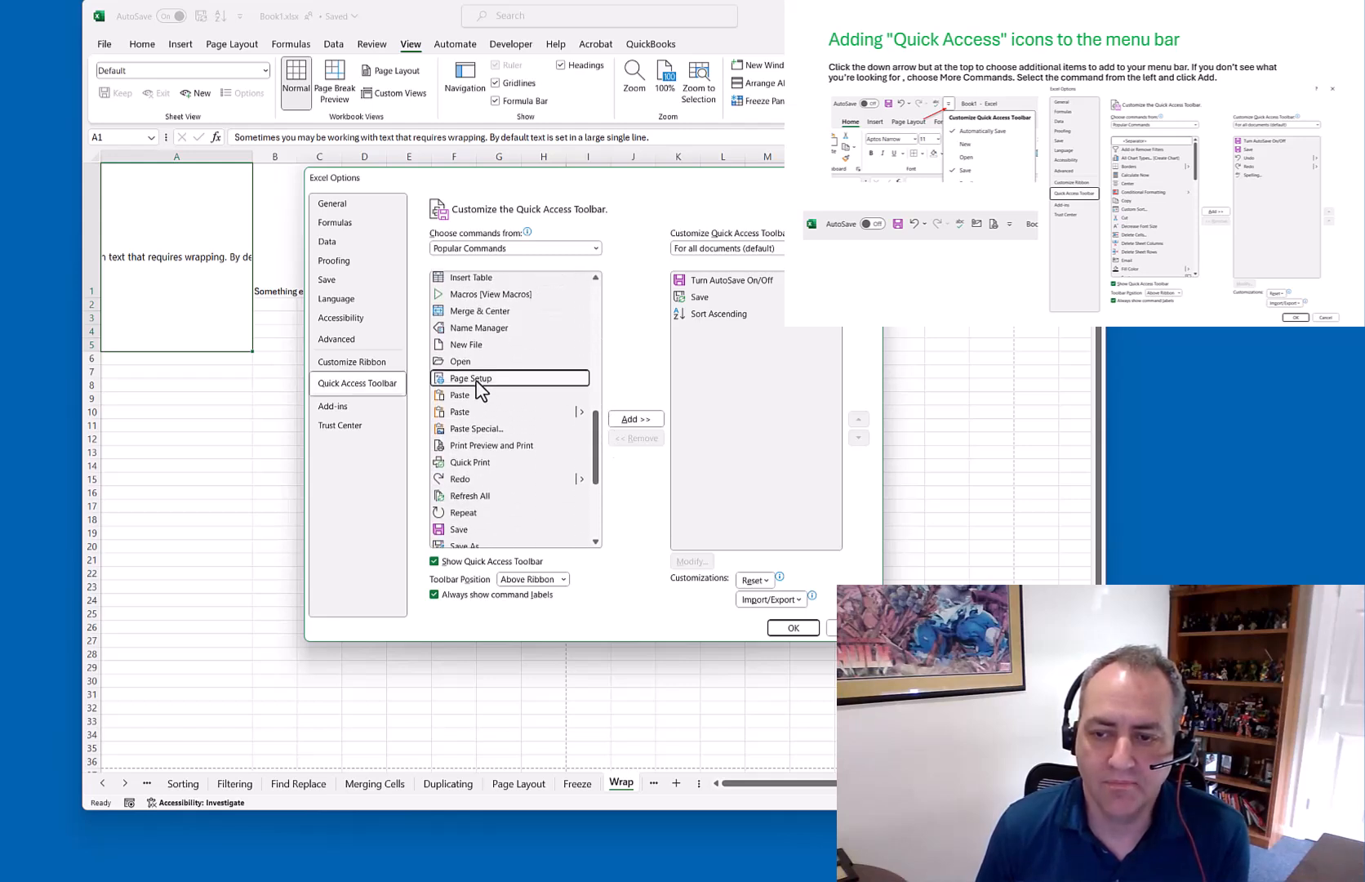
pyautogui.click(638, 421)
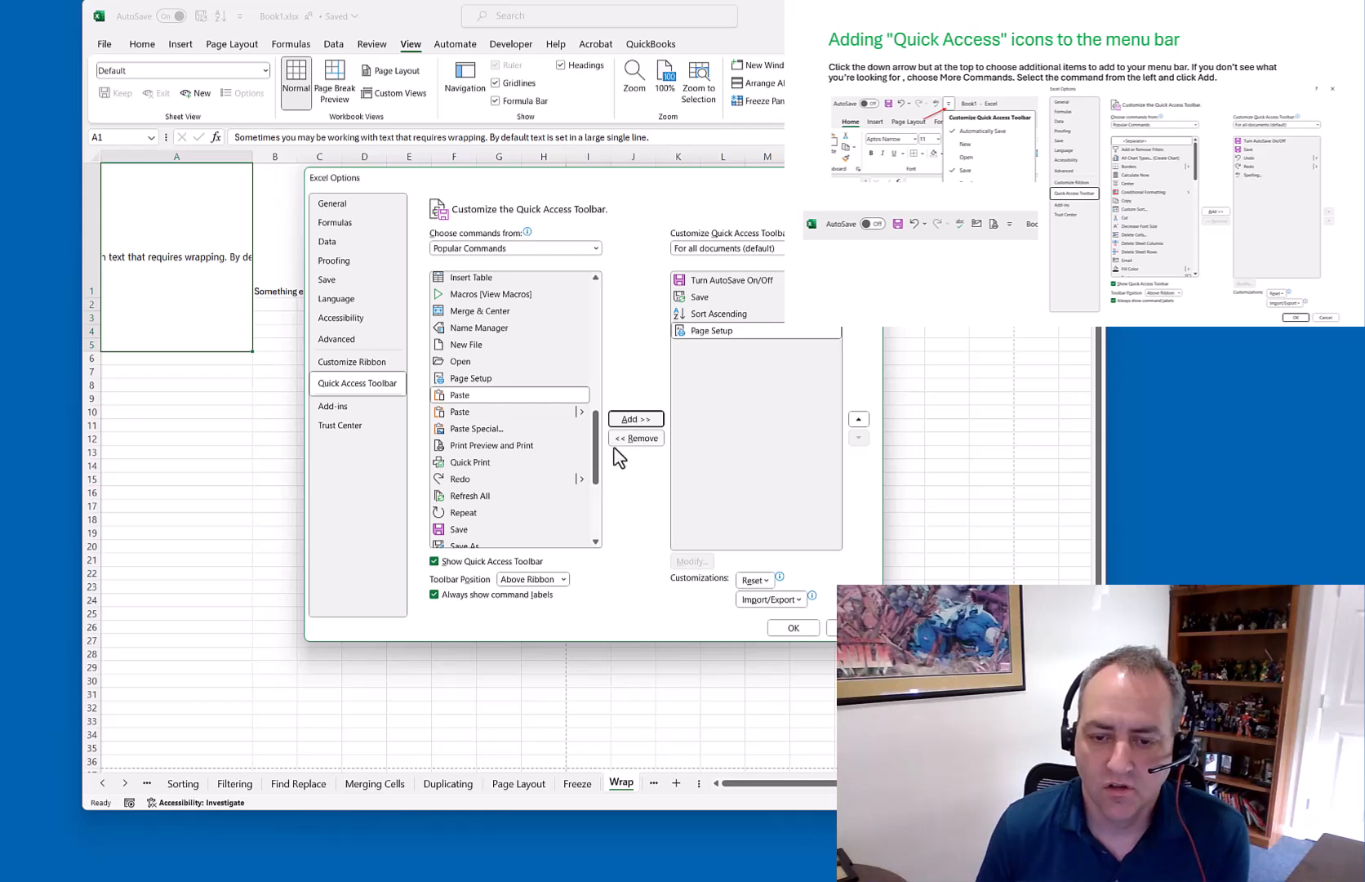
pyautogui.moveTo(595, 444); pyautogui.dragTo(602, 497)
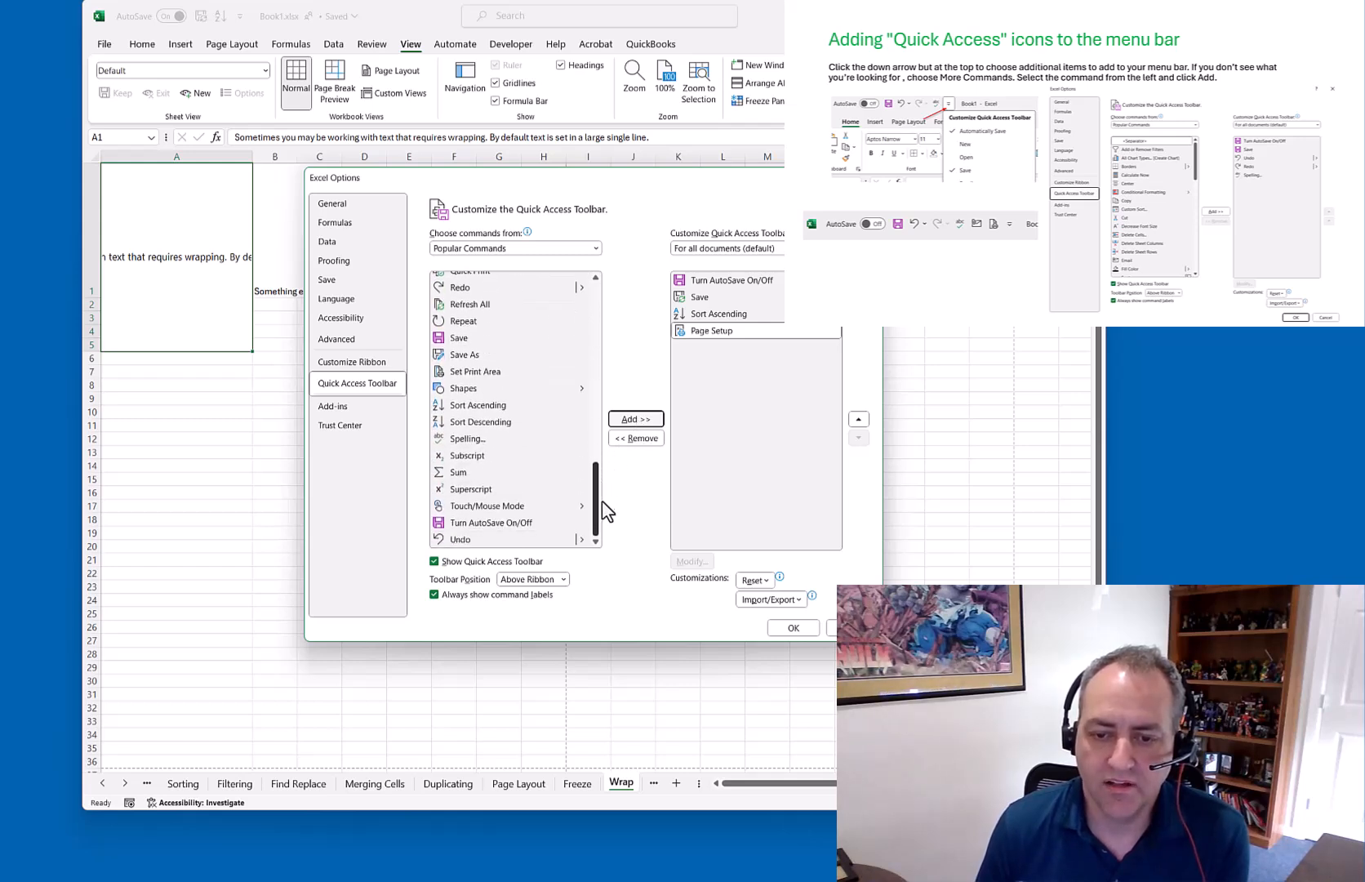
pyautogui.click(462, 473)
pyautogui.click(638, 419)
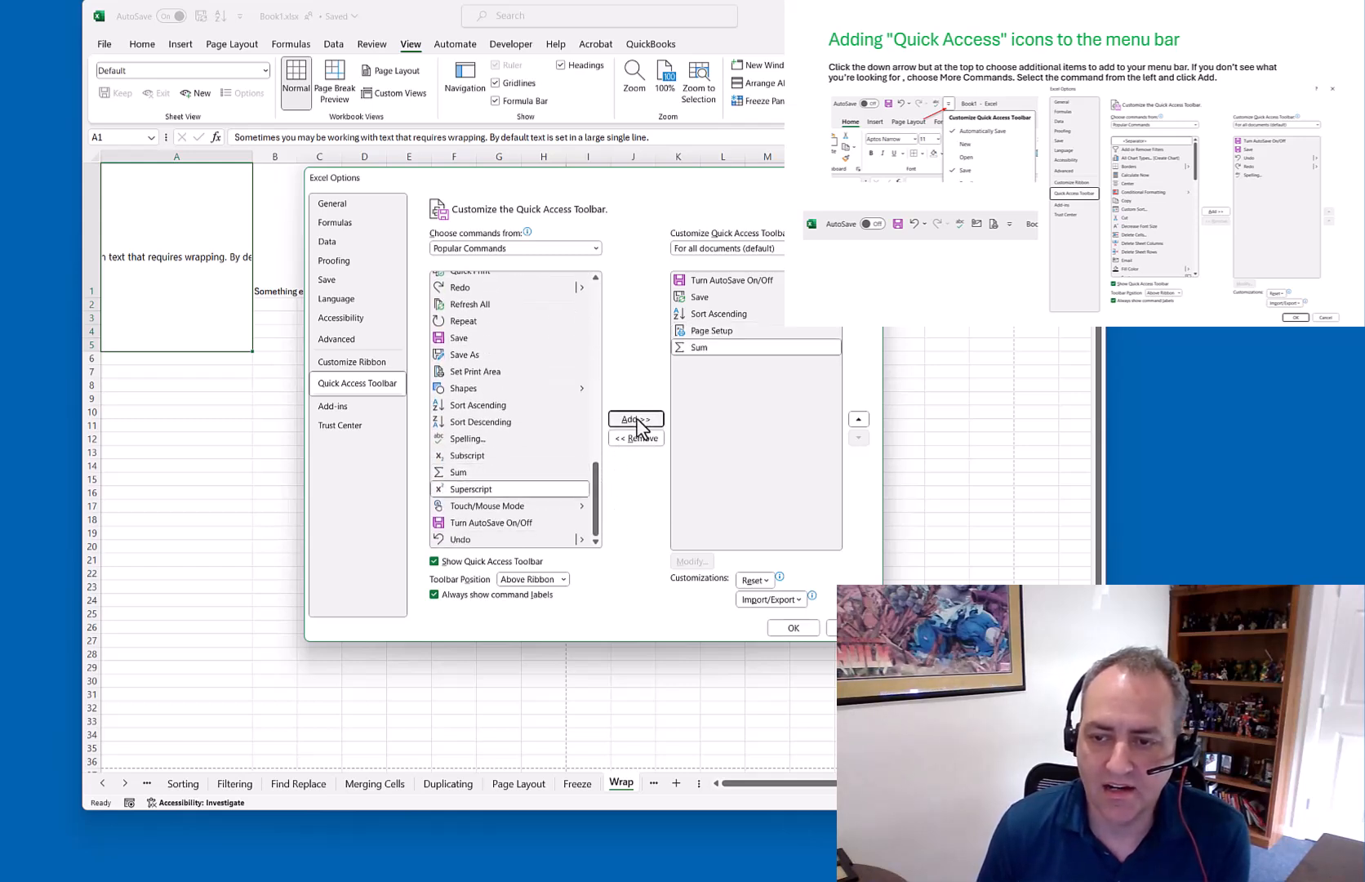
pyautogui.click(796, 628)
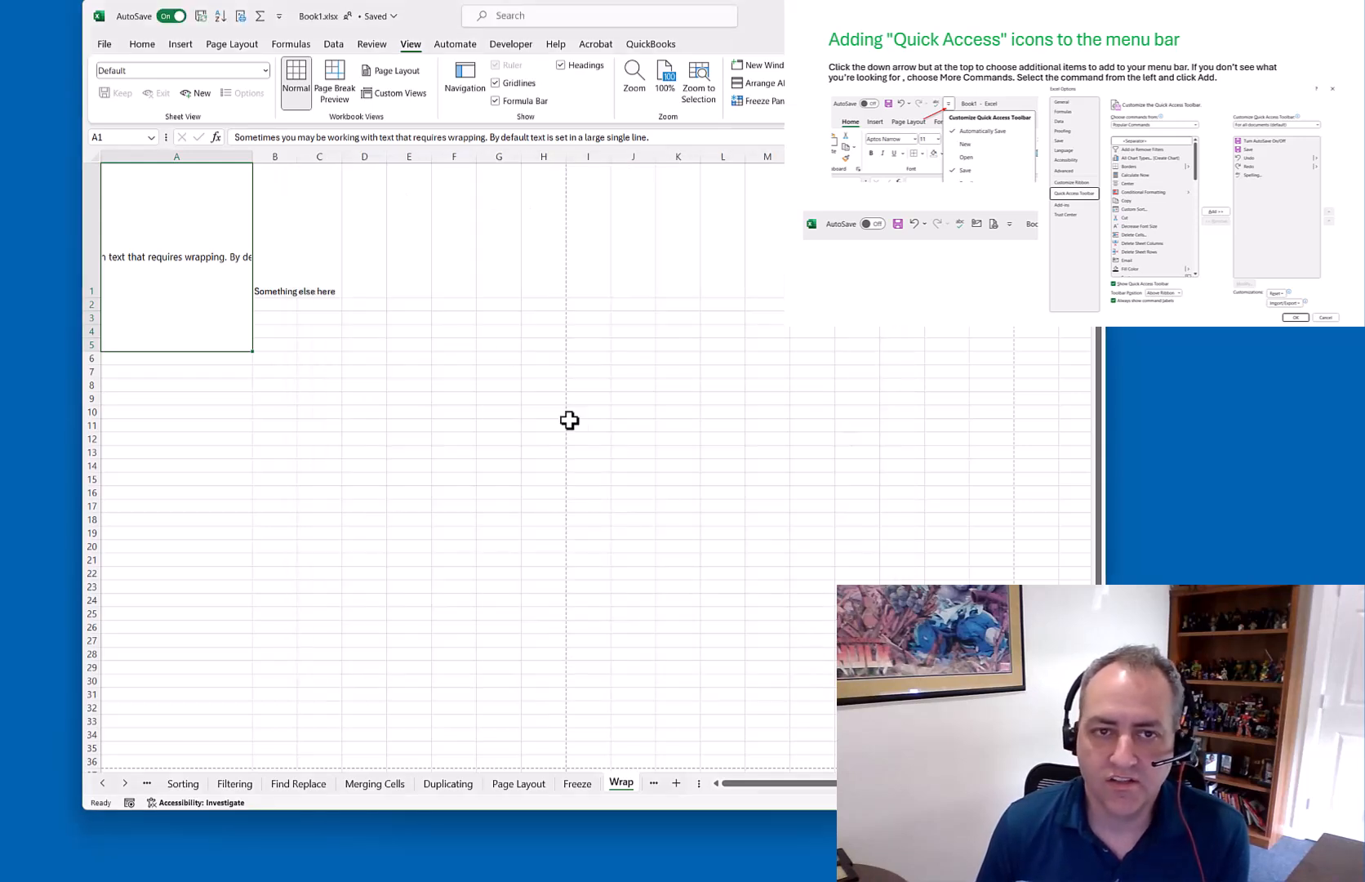
# Remove Save from the Quick Access Toolbar and select Sum in its settings
pyautogui.click(279, 17)
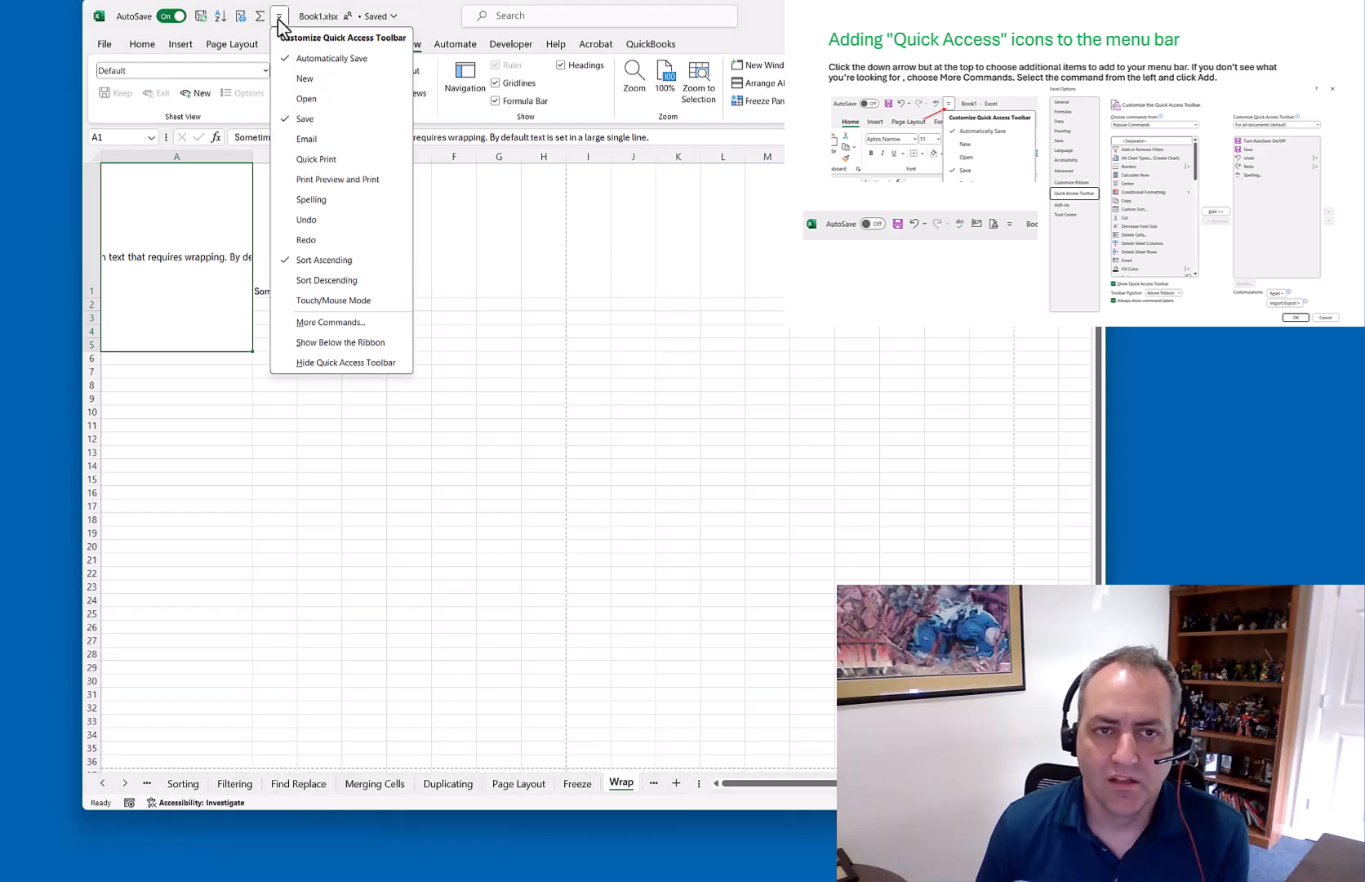
pyautogui.click(309, 119)
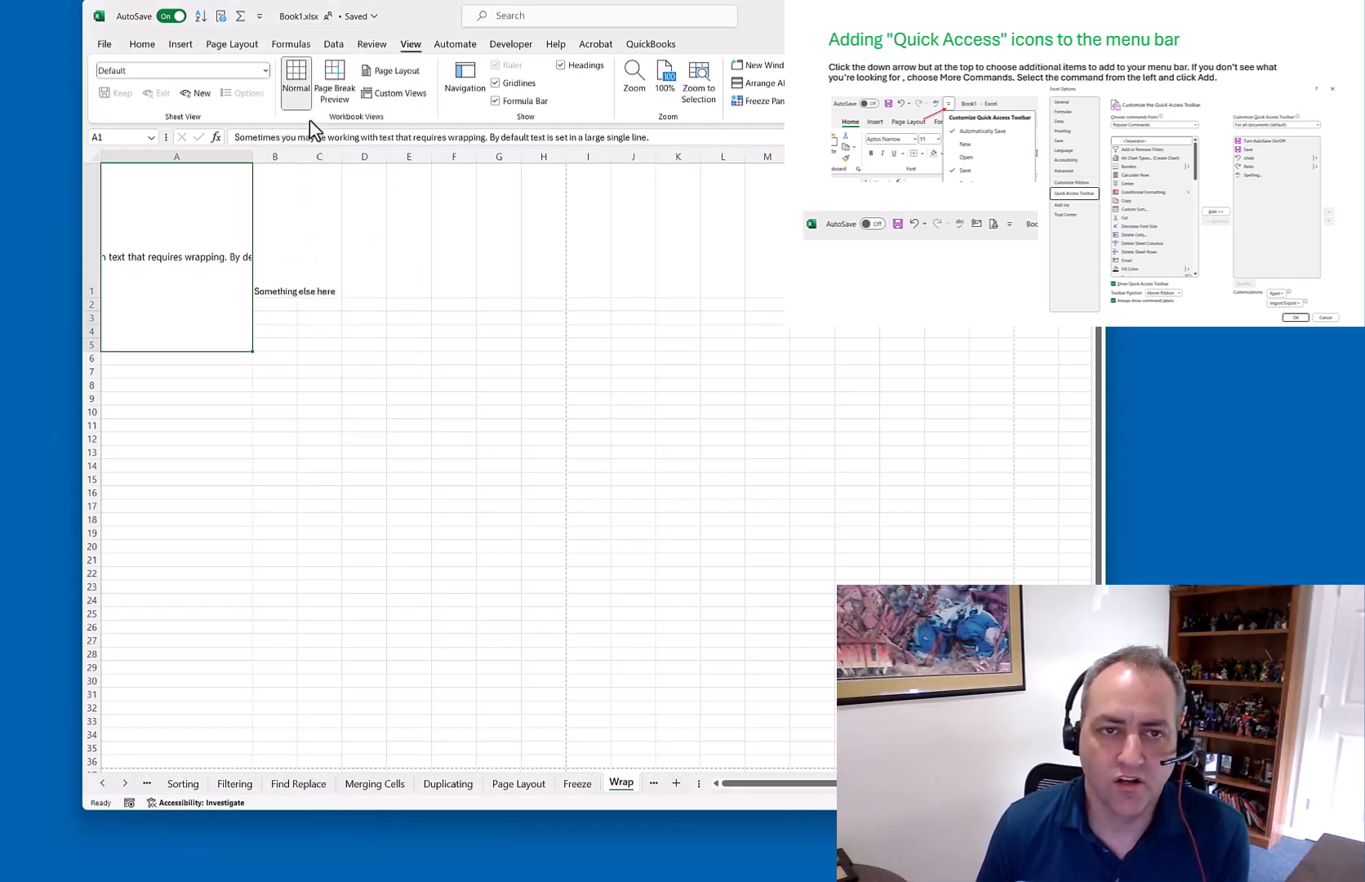
pyautogui.click(258, 17)
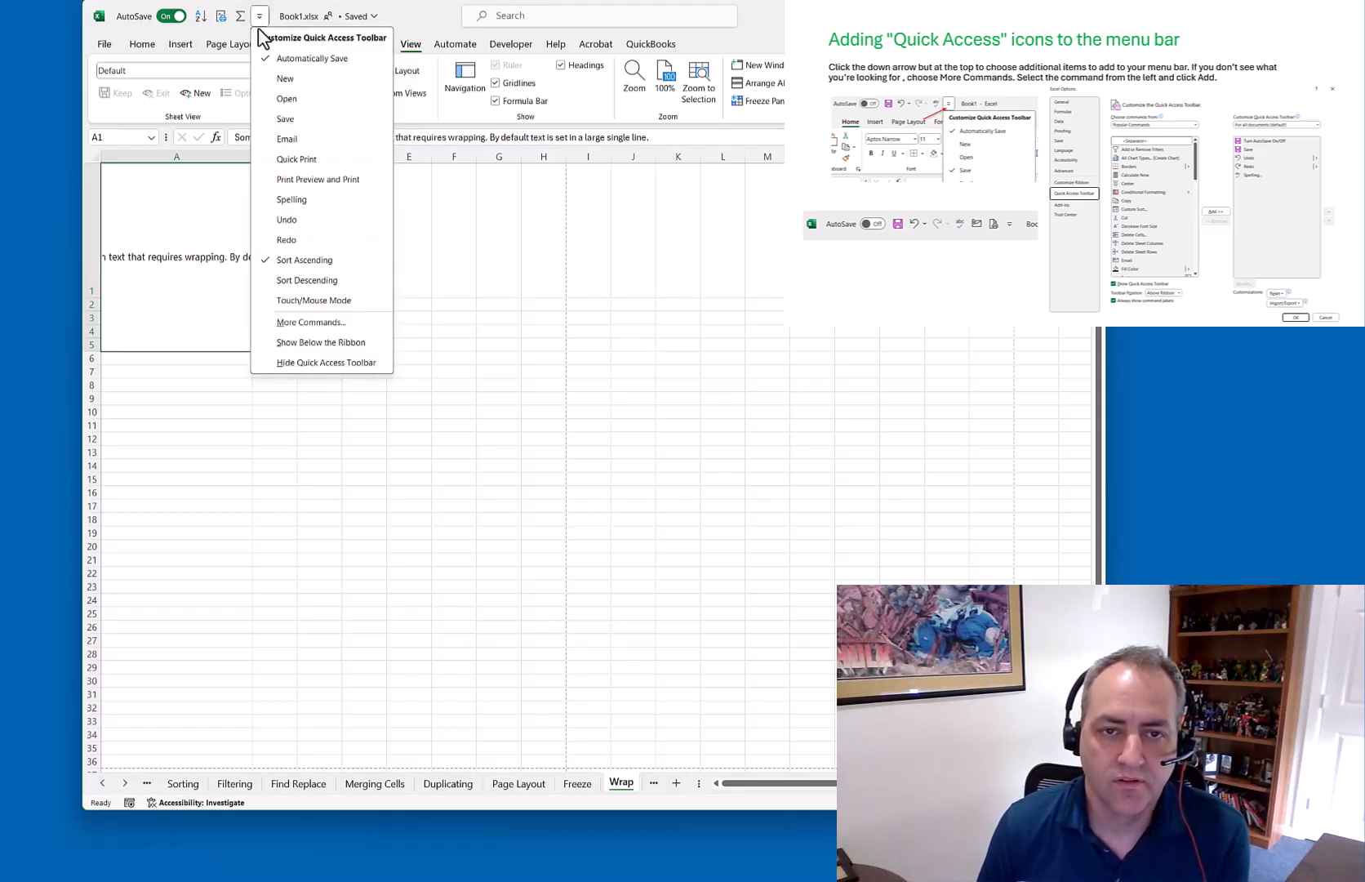
pyautogui.click(314, 322)
pyautogui.click(704, 329)
# Remove Sum, Page Setup and Sort Ascending from the Quick Access Toolbar and apply
pyautogui.click(645, 441)
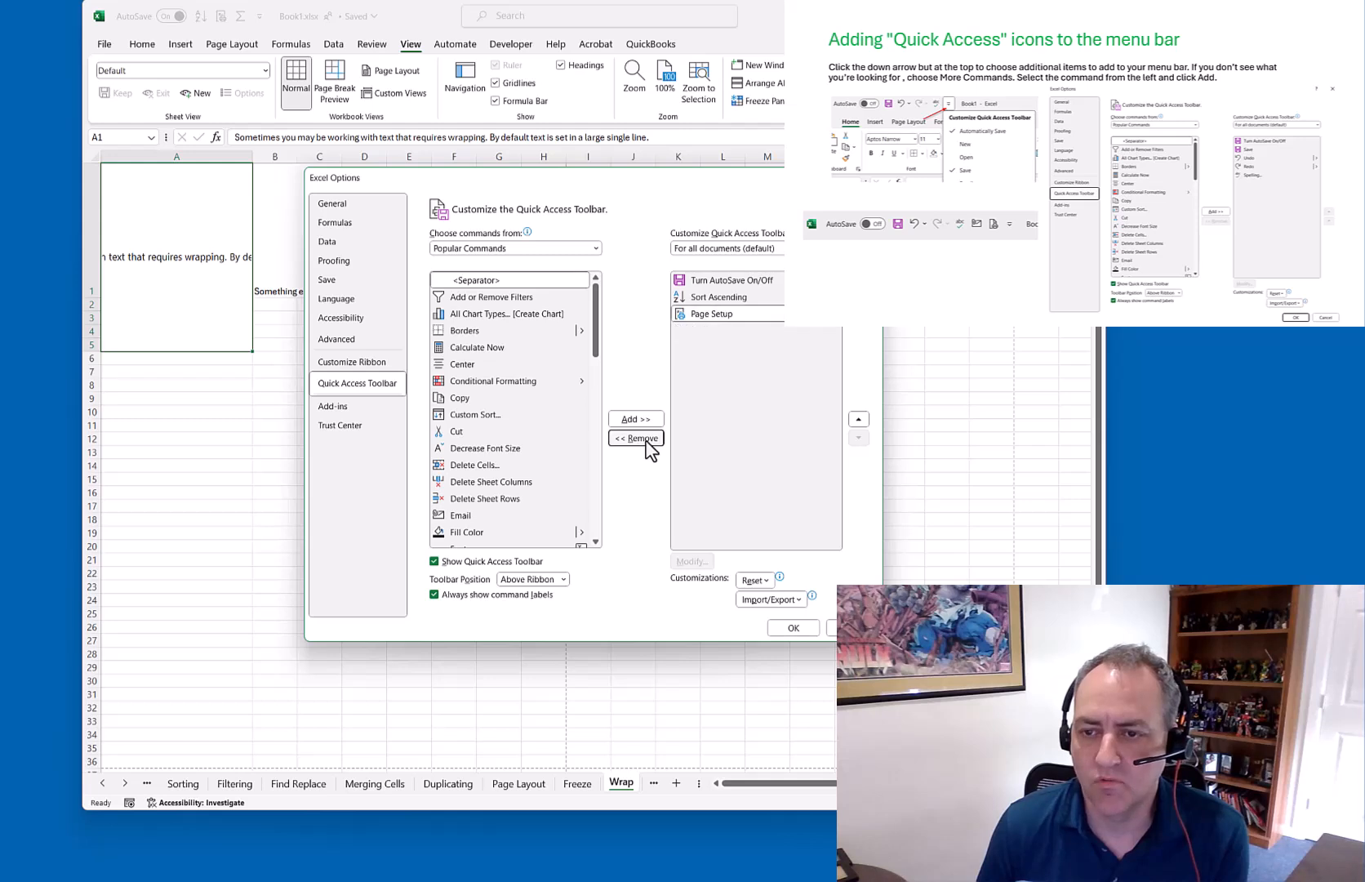
pyautogui.click(650, 443)
pyautogui.click(651, 442)
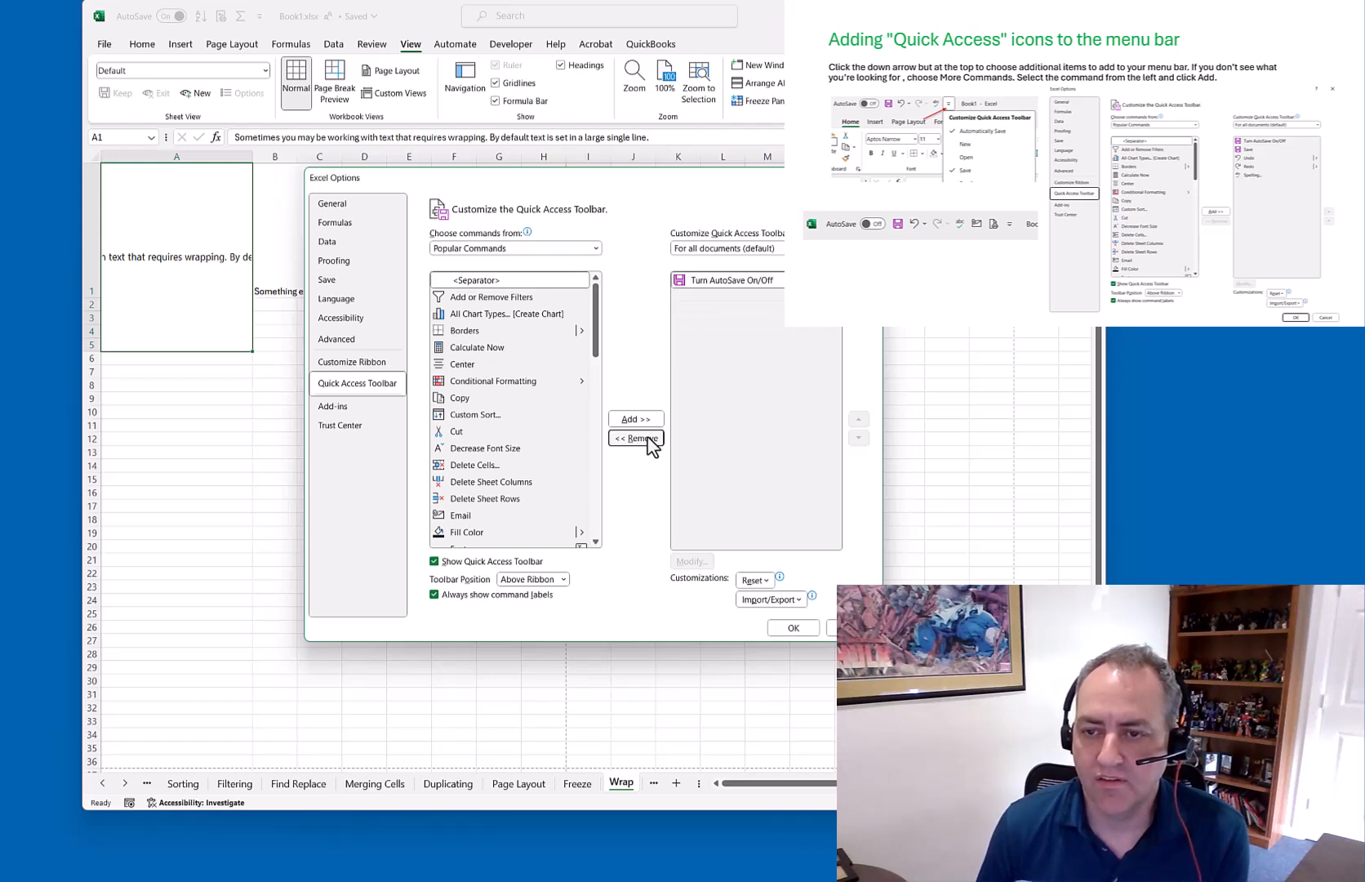
pyautogui.click(793, 627)
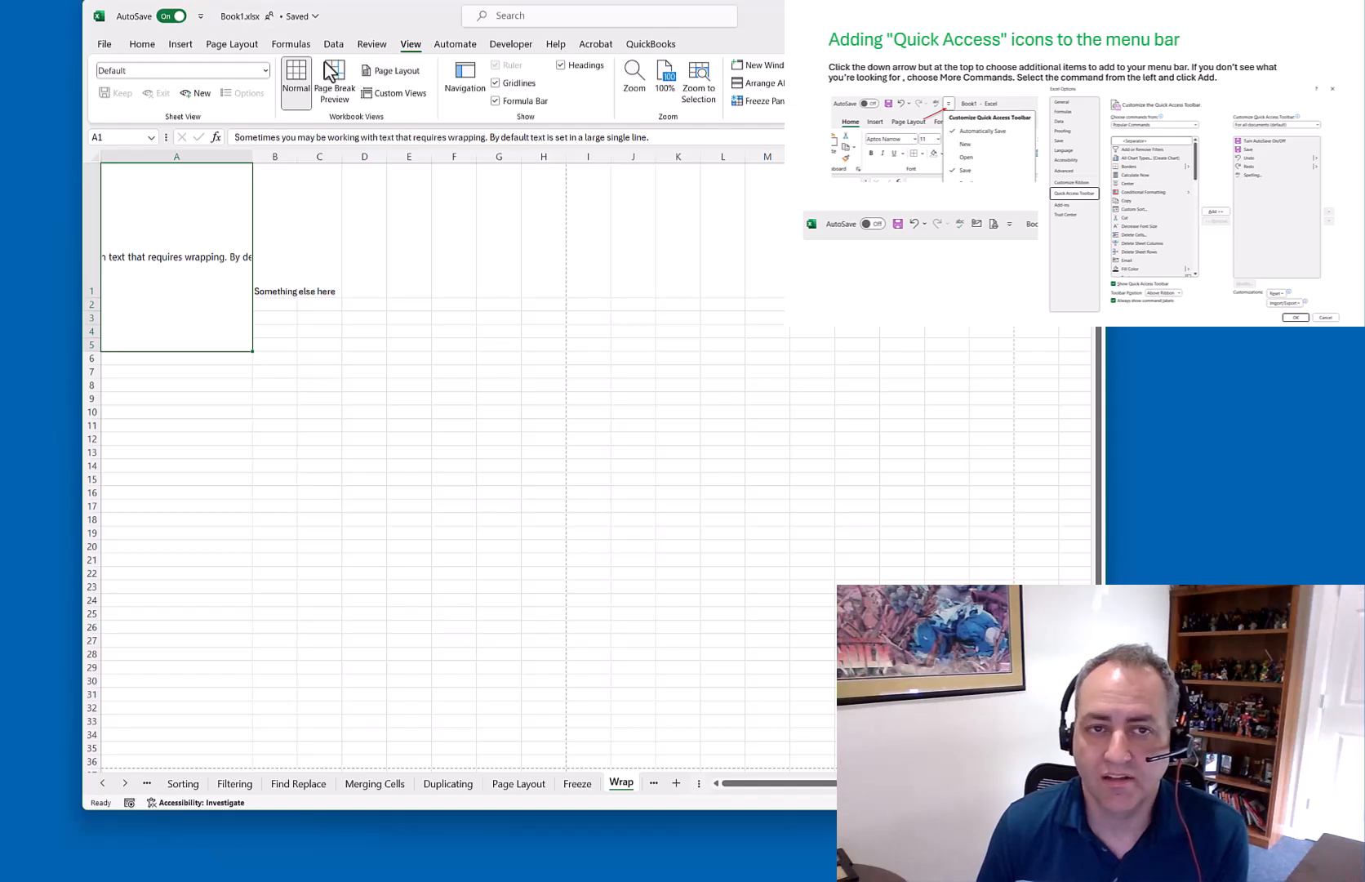
# Switch to the Splitting sheet with the list of full names
pyautogui.click(200, 15)
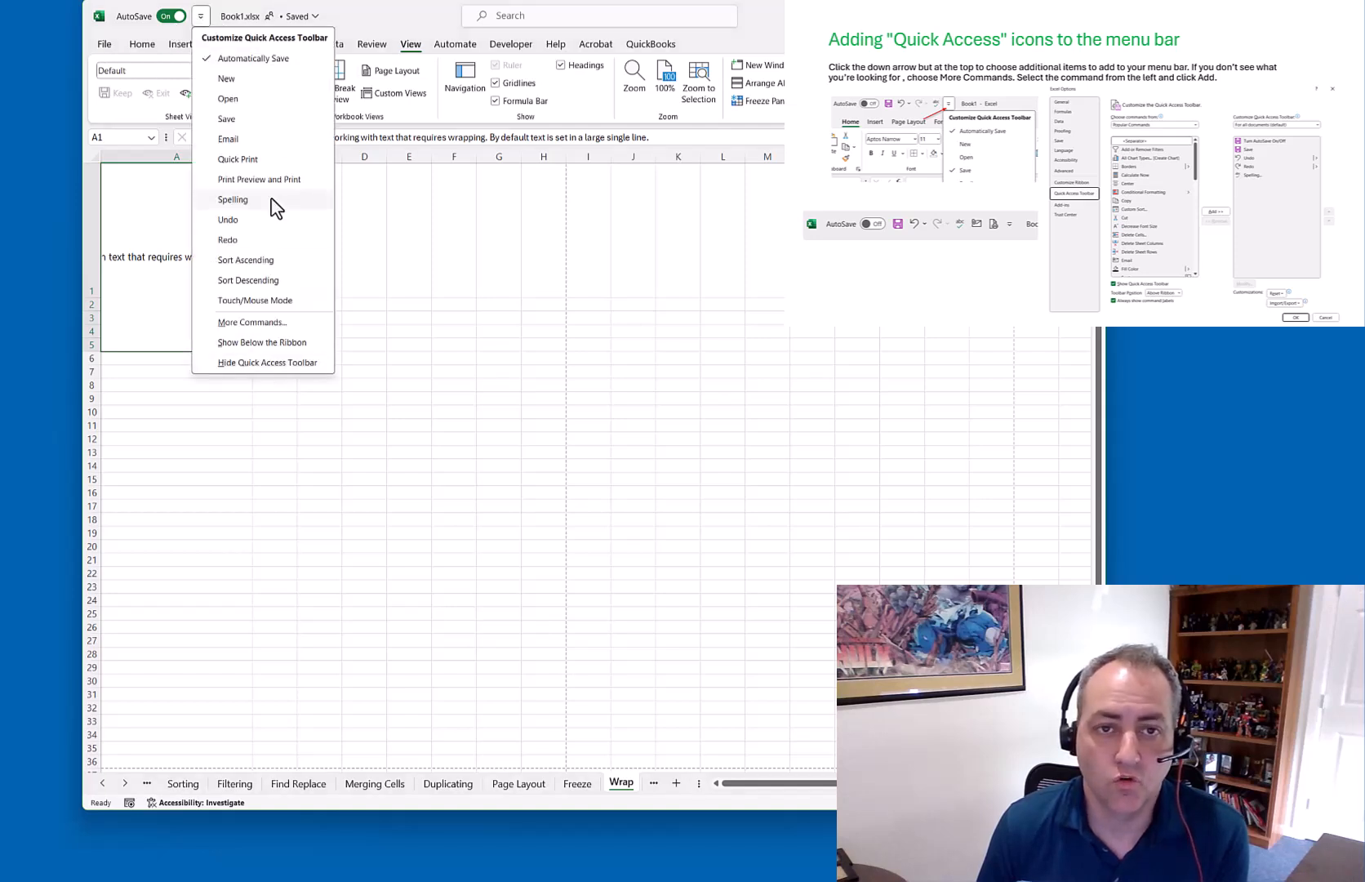
pyautogui.click(253, 322)
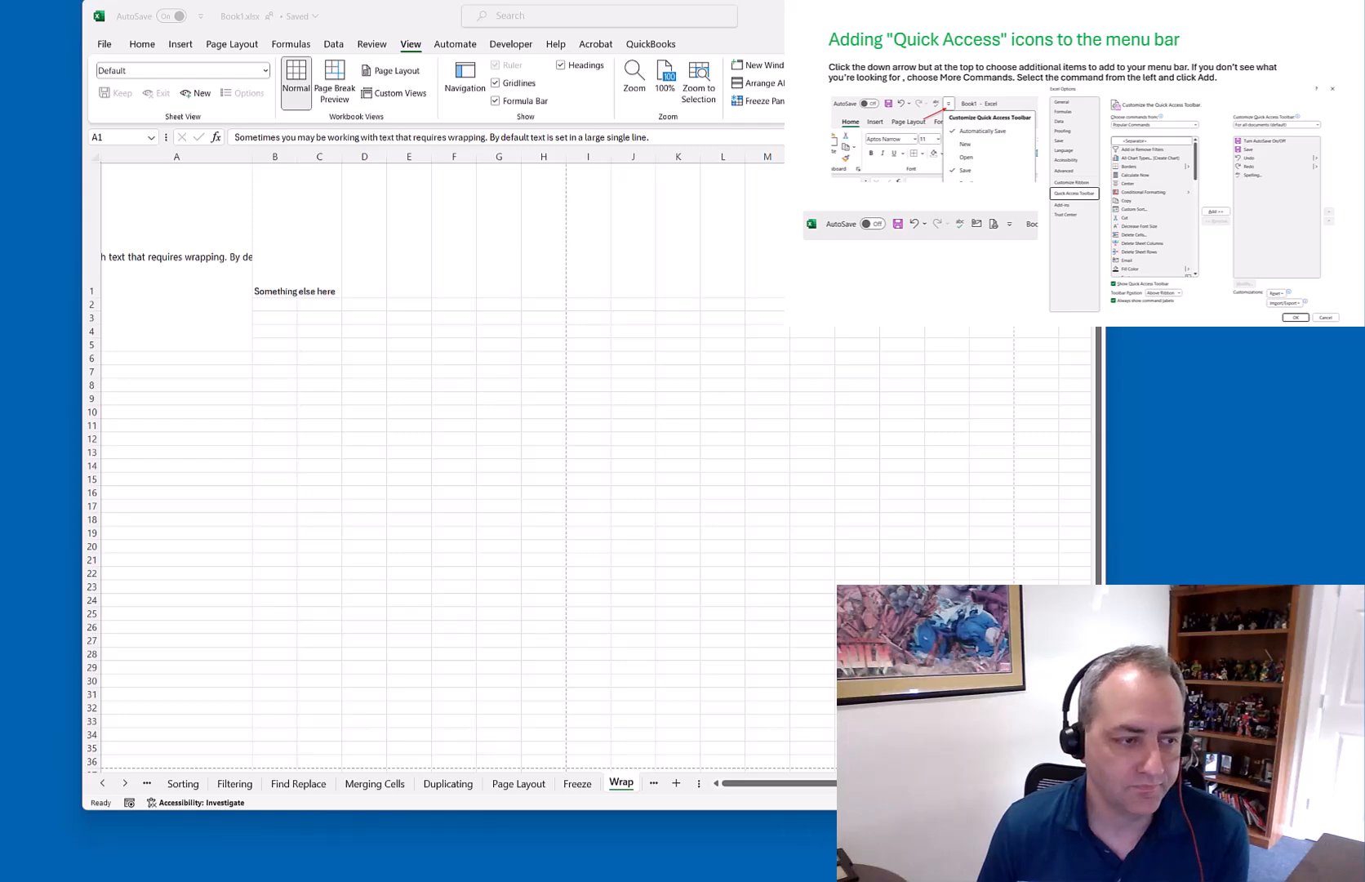
pyautogui.click(127, 783)
pyautogui.click(126, 782)
pyautogui.click(126, 782)
pyautogui.click(548, 783)
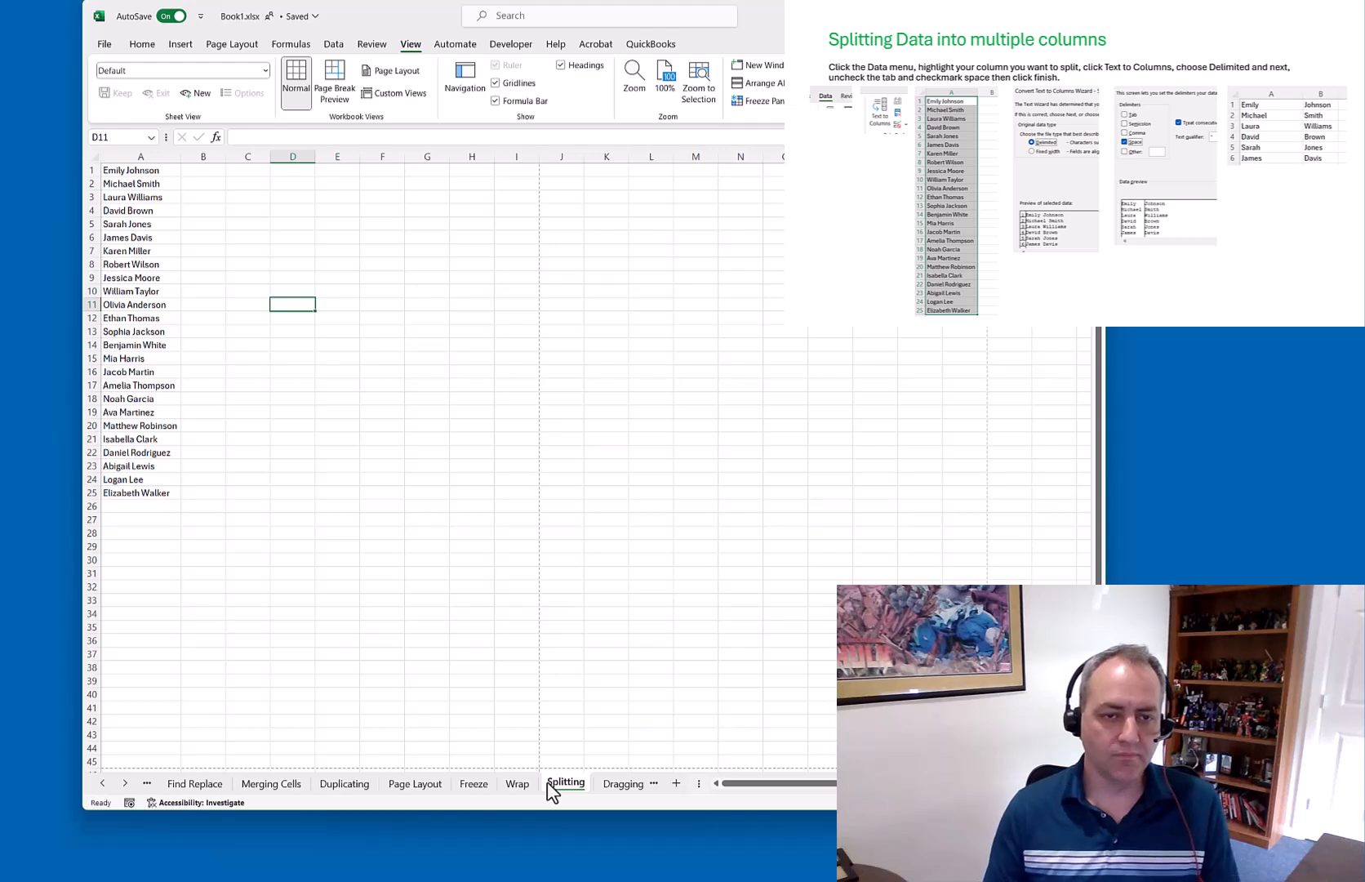
# Select the names in A1:A25 and launch Text to Columns from the Data tab
pyautogui.moveTo(141, 168); pyautogui.dragTo(145, 498)
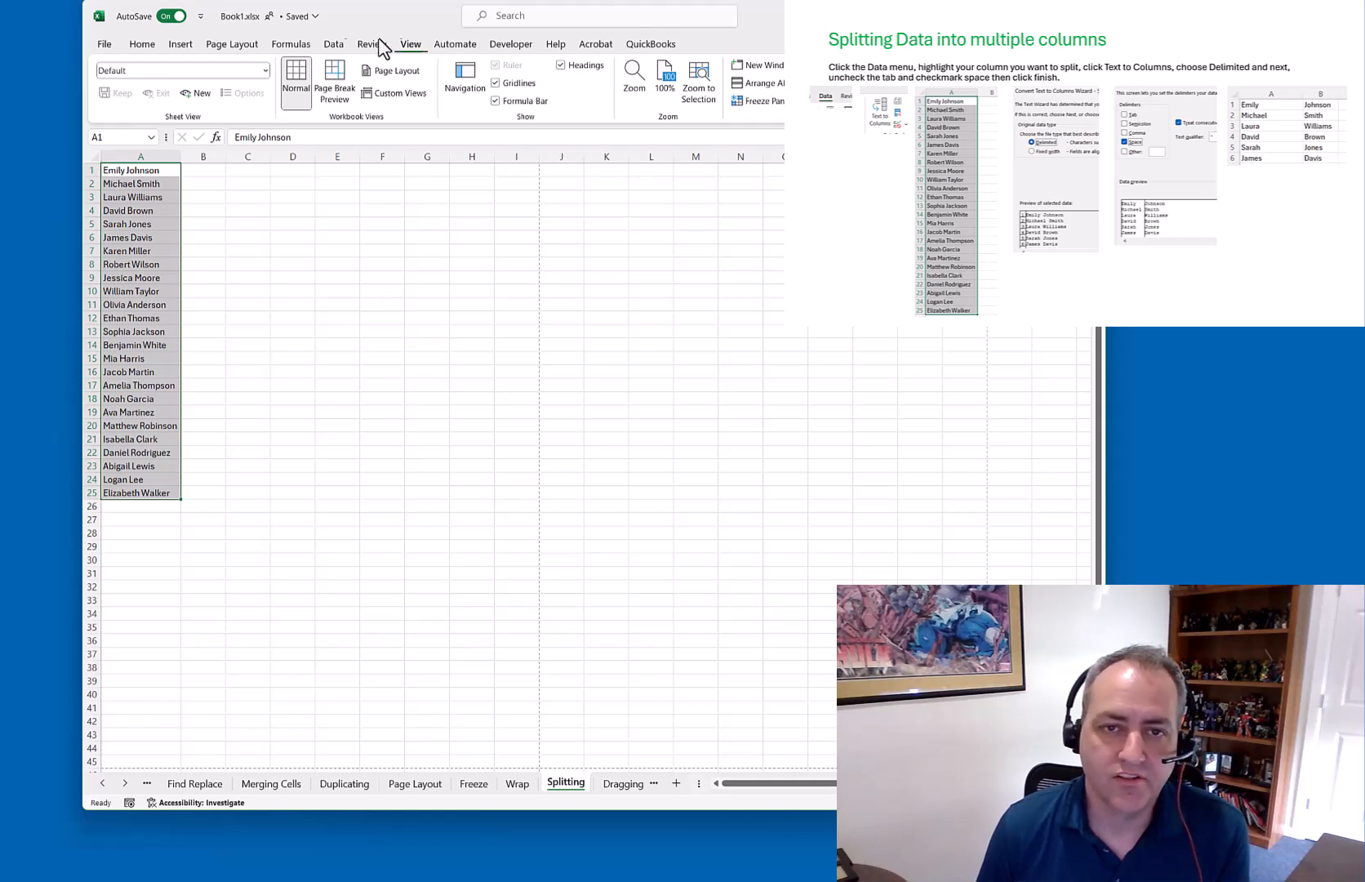
pyautogui.click(331, 45)
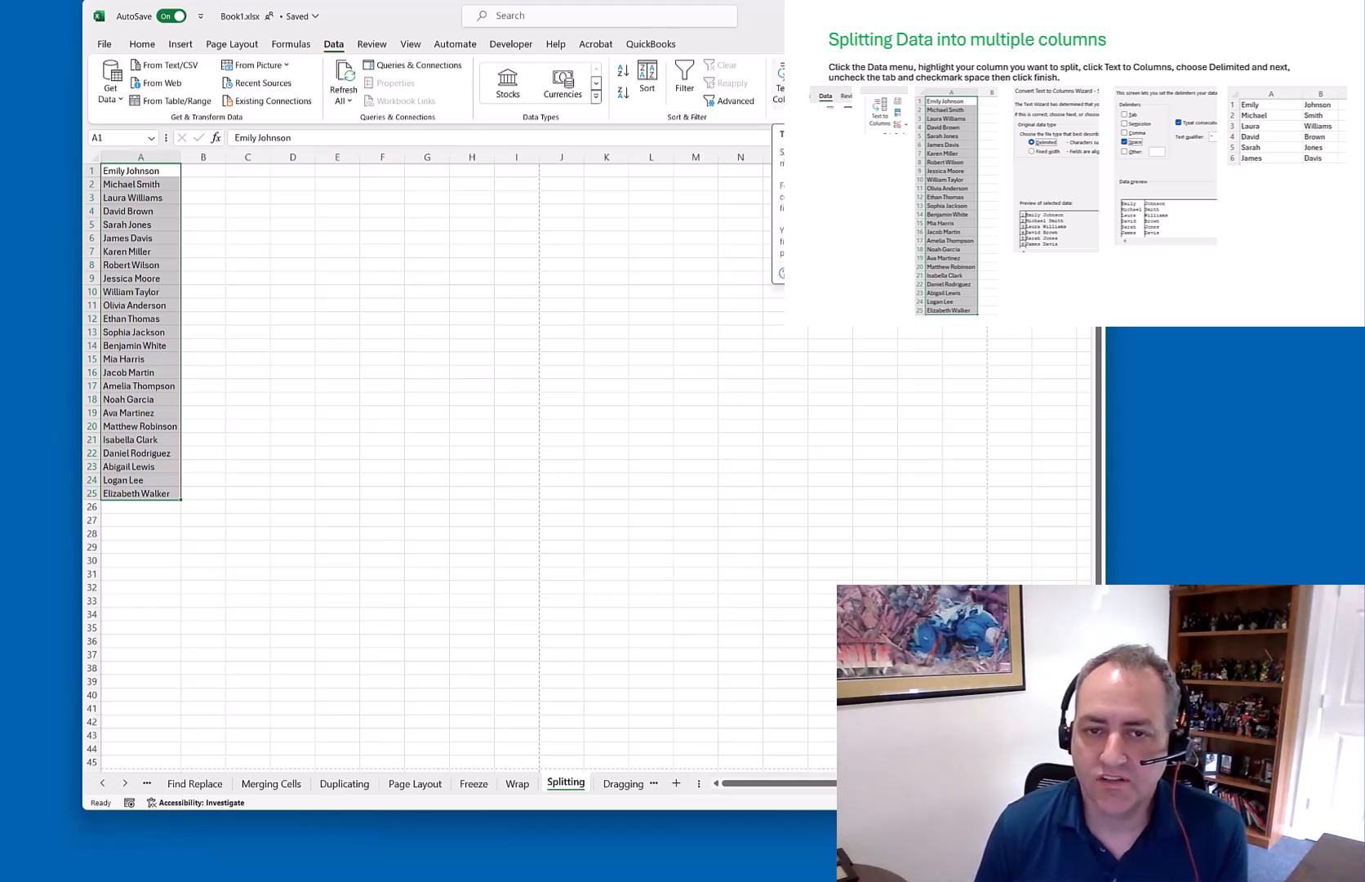
pyautogui.click(780, 92)
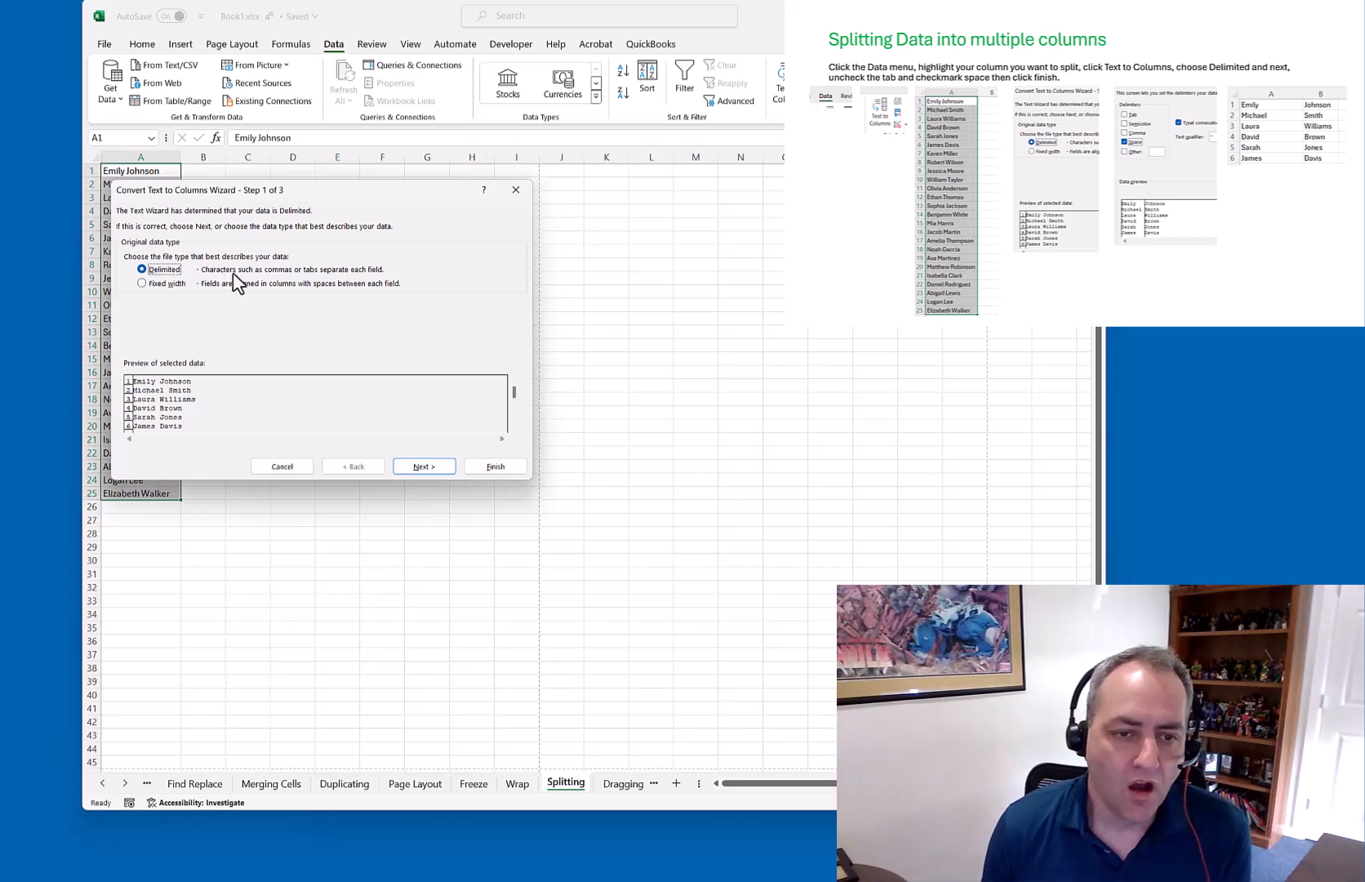
# Split the delimited names at spaces into first and last names, after testing a custom delimiter
pyautogui.click(166, 285)
pyautogui.click(165, 269)
pyautogui.click(424, 466)
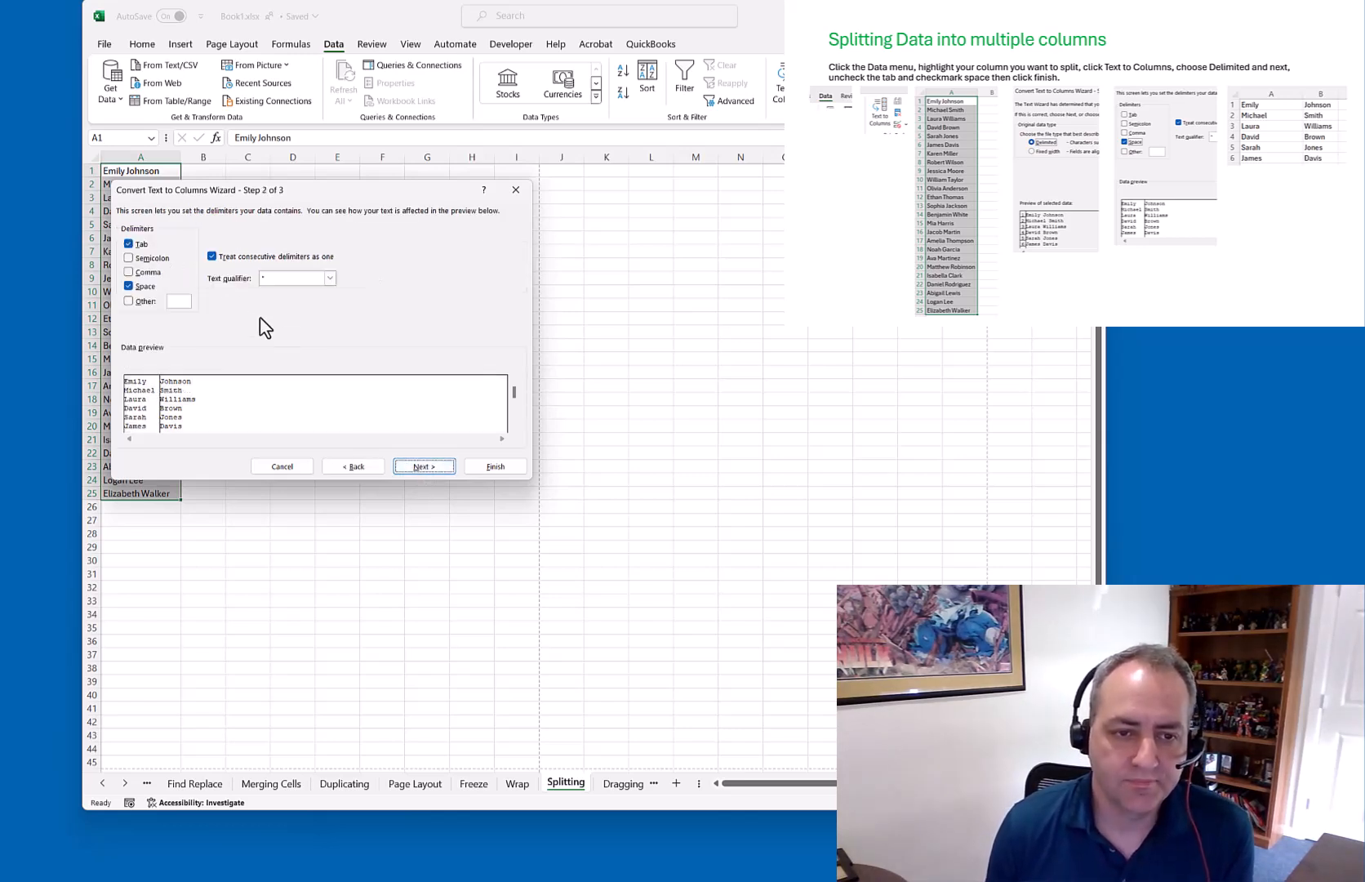
pyautogui.click(141, 245)
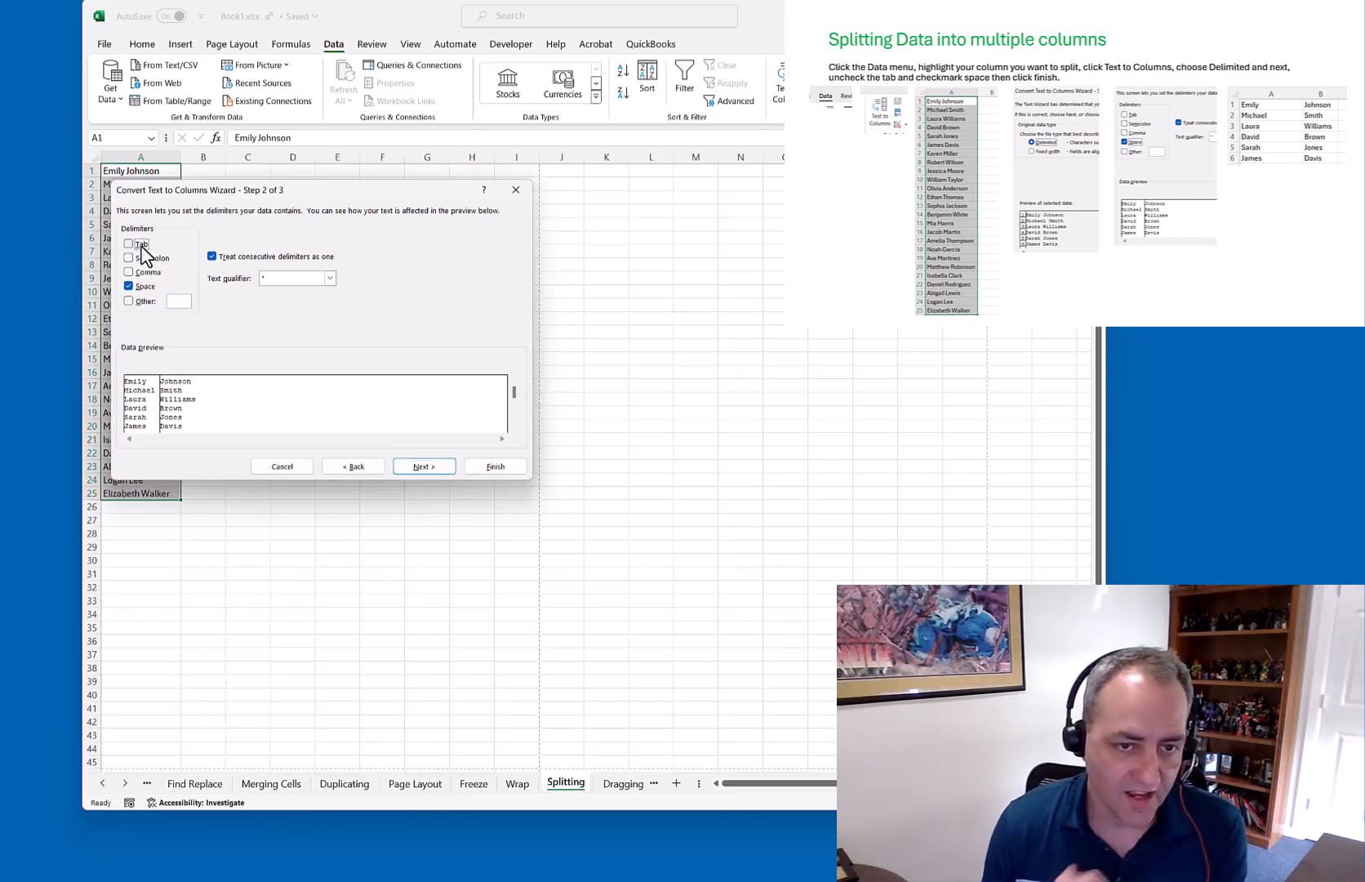
pyautogui.click(143, 287)
pyautogui.click(147, 300)
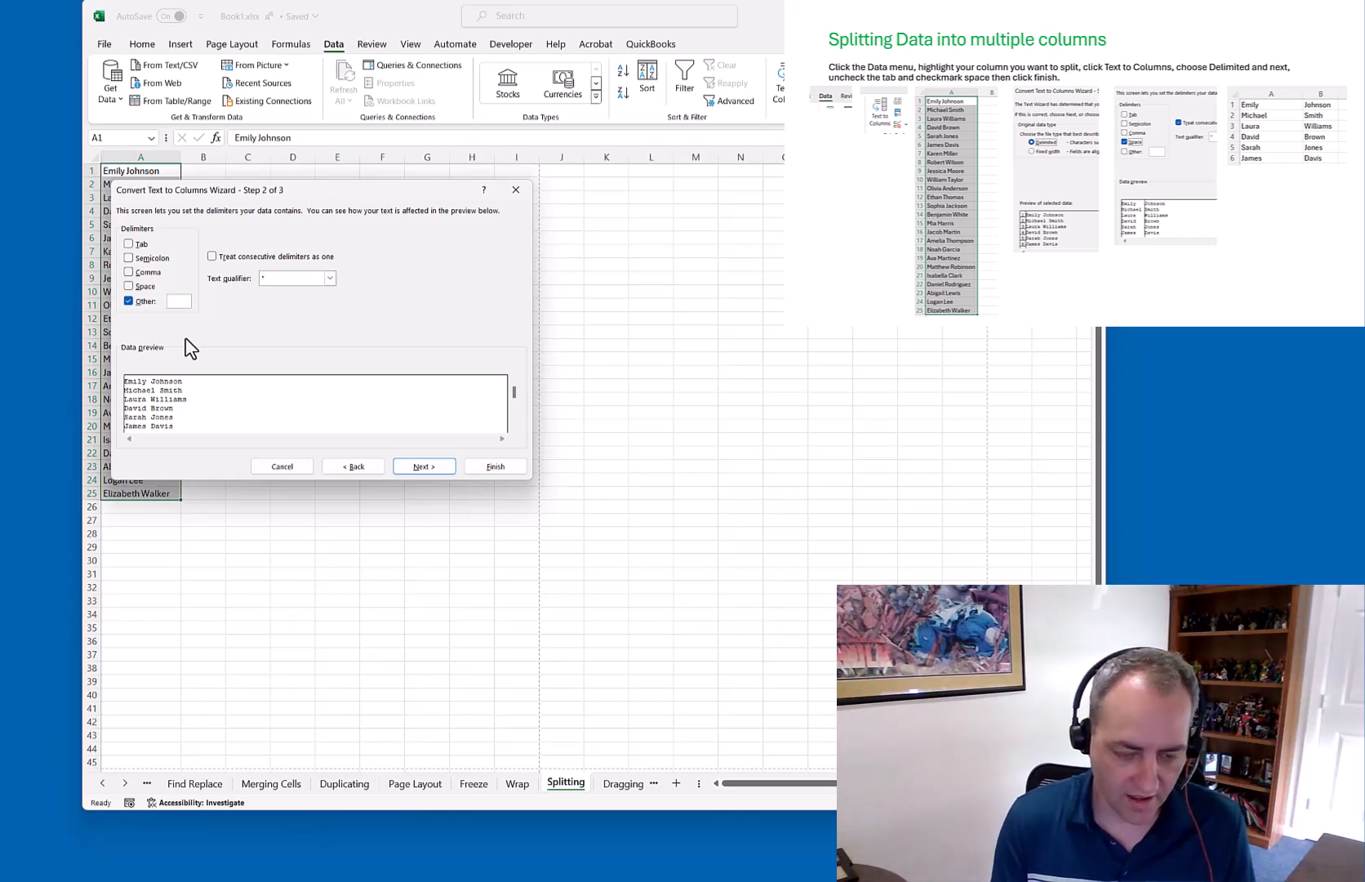
pyautogui.write('a')
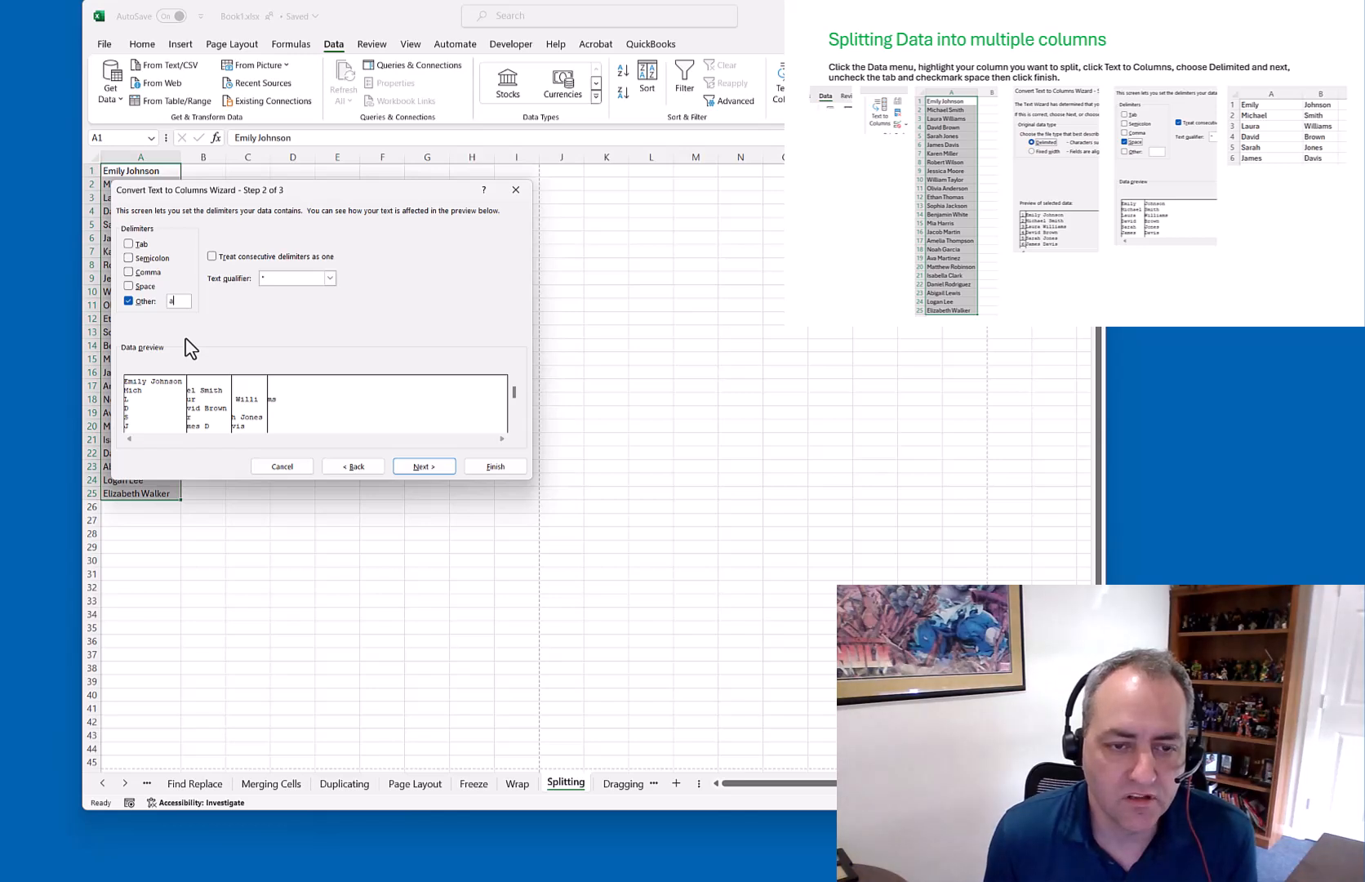
pyautogui.press('BackSpace')
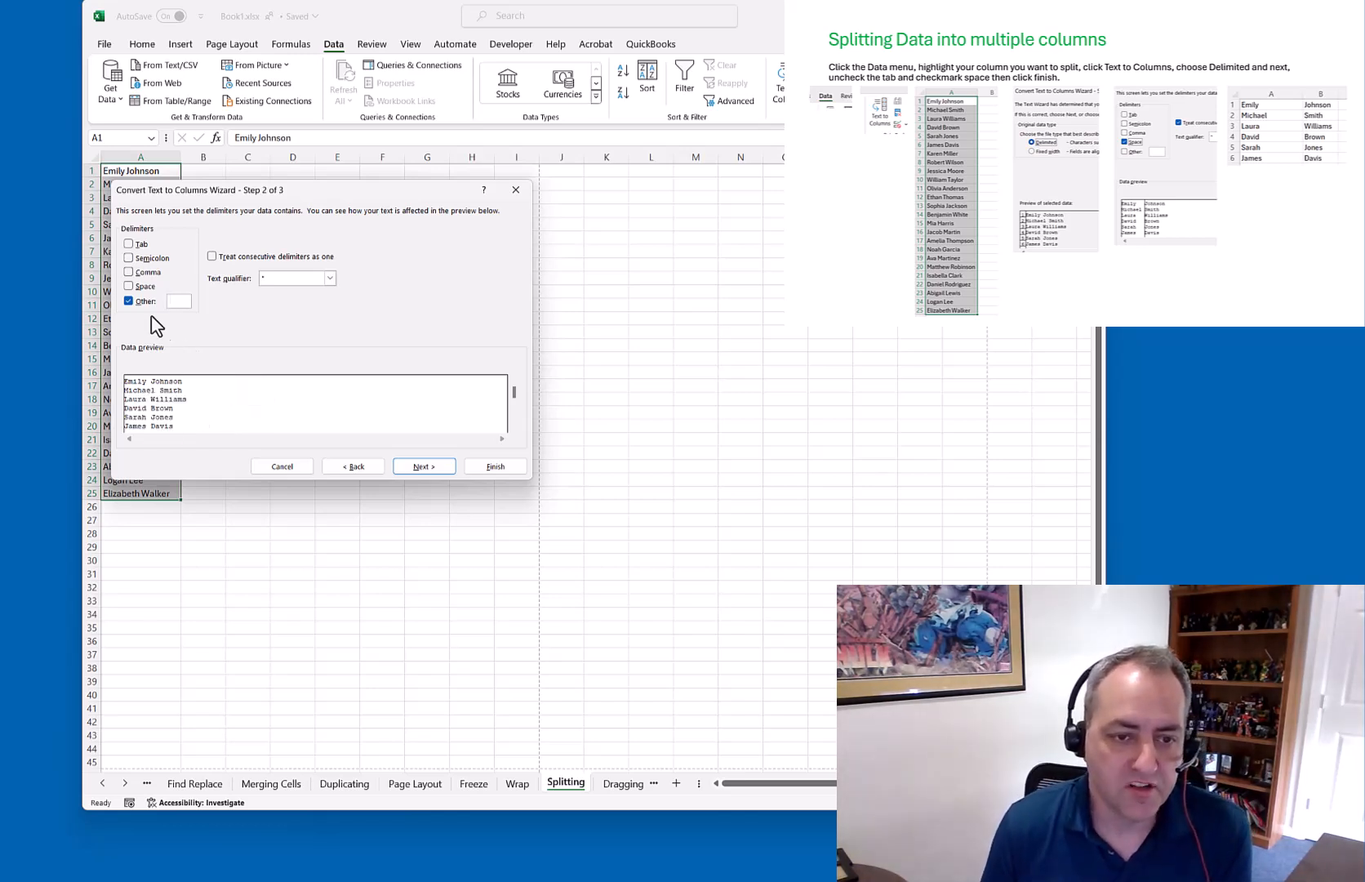
pyautogui.click(128, 285)
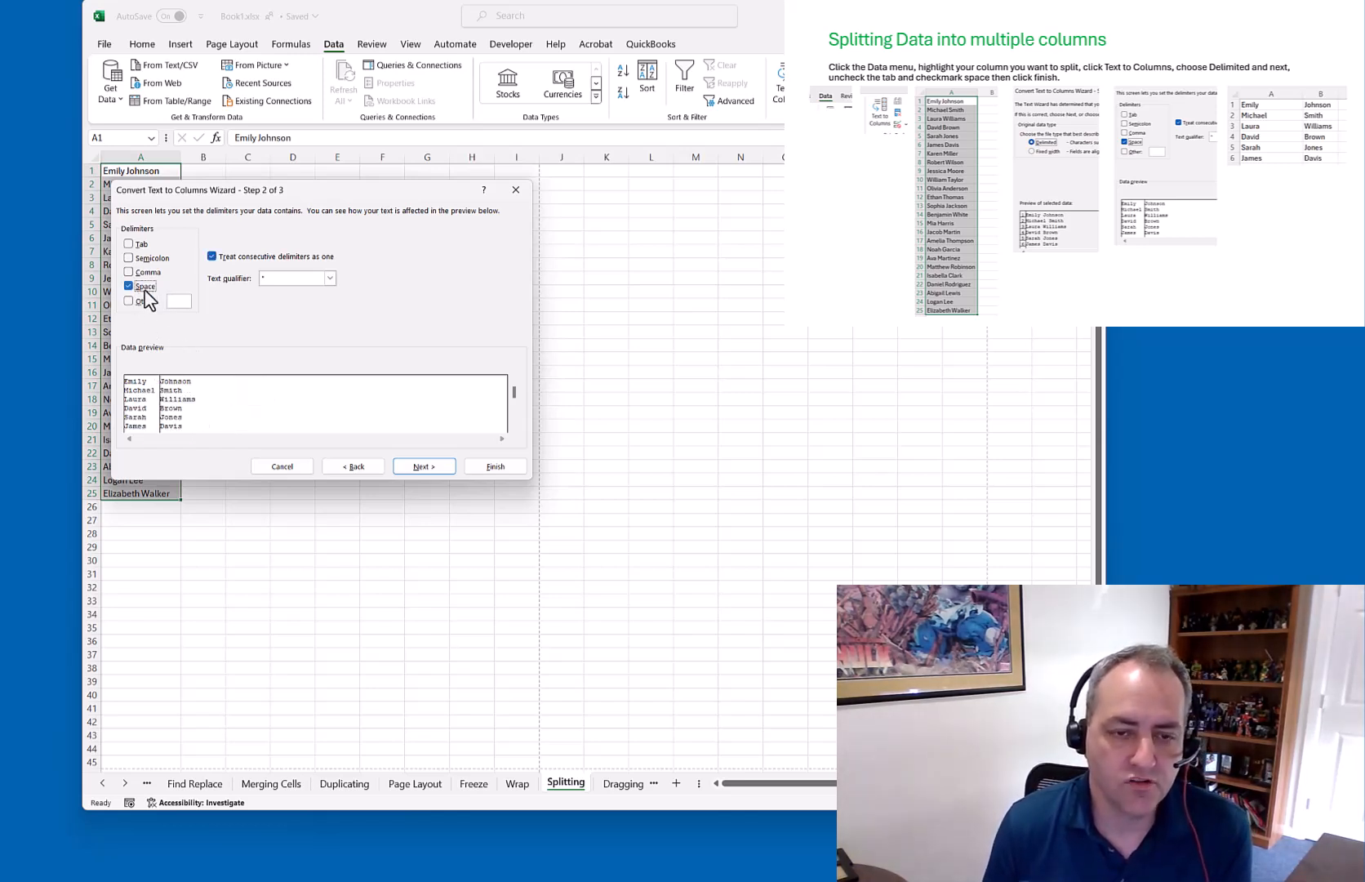
pyautogui.click(418, 466)
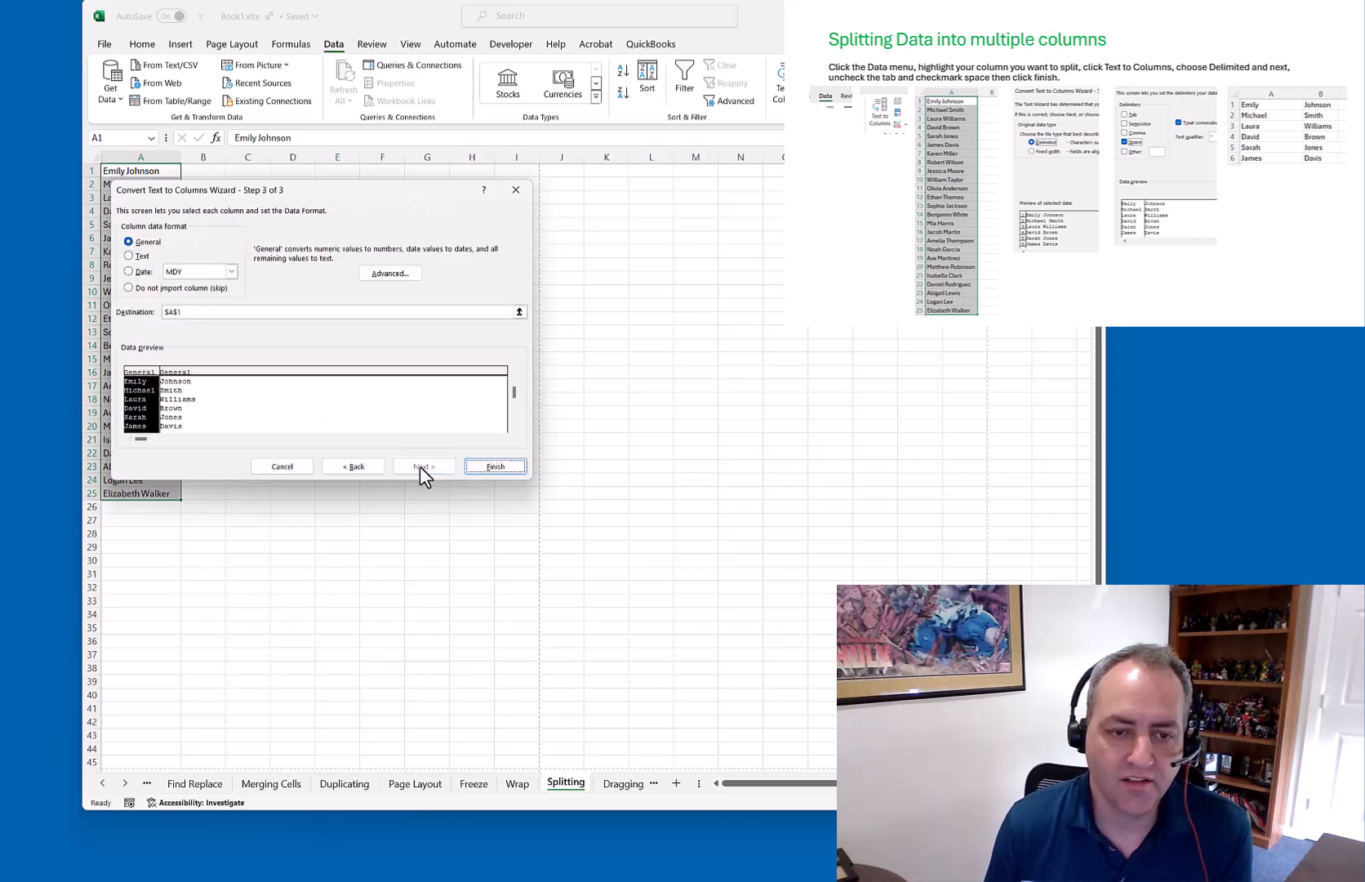
pyautogui.click(478, 466)
pyautogui.click(356, 363)
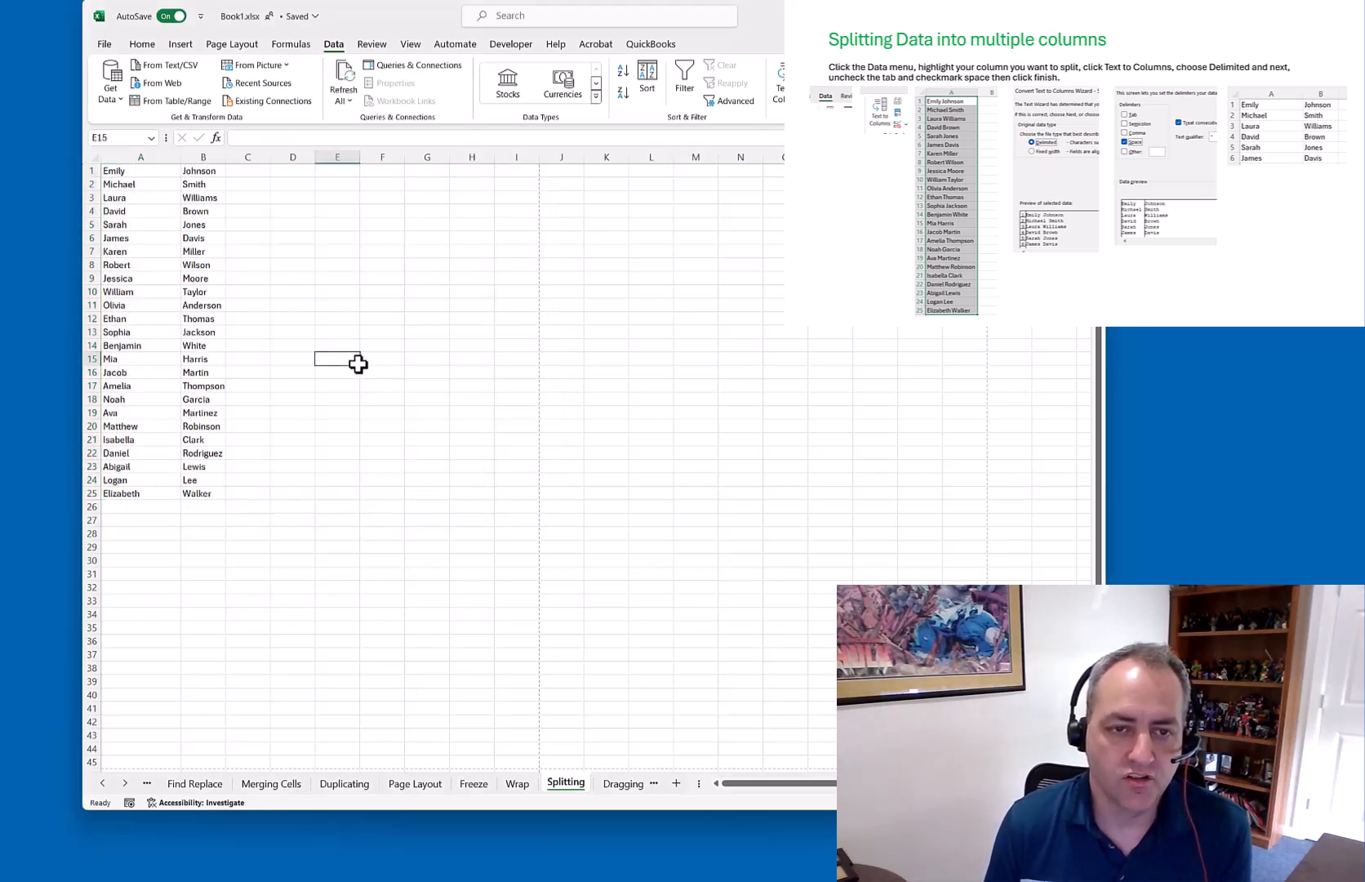
# Undo the space split, try a fixed-width Text to Columns split, and undo it too
pyautogui.hotkey('ctrl', 'z')
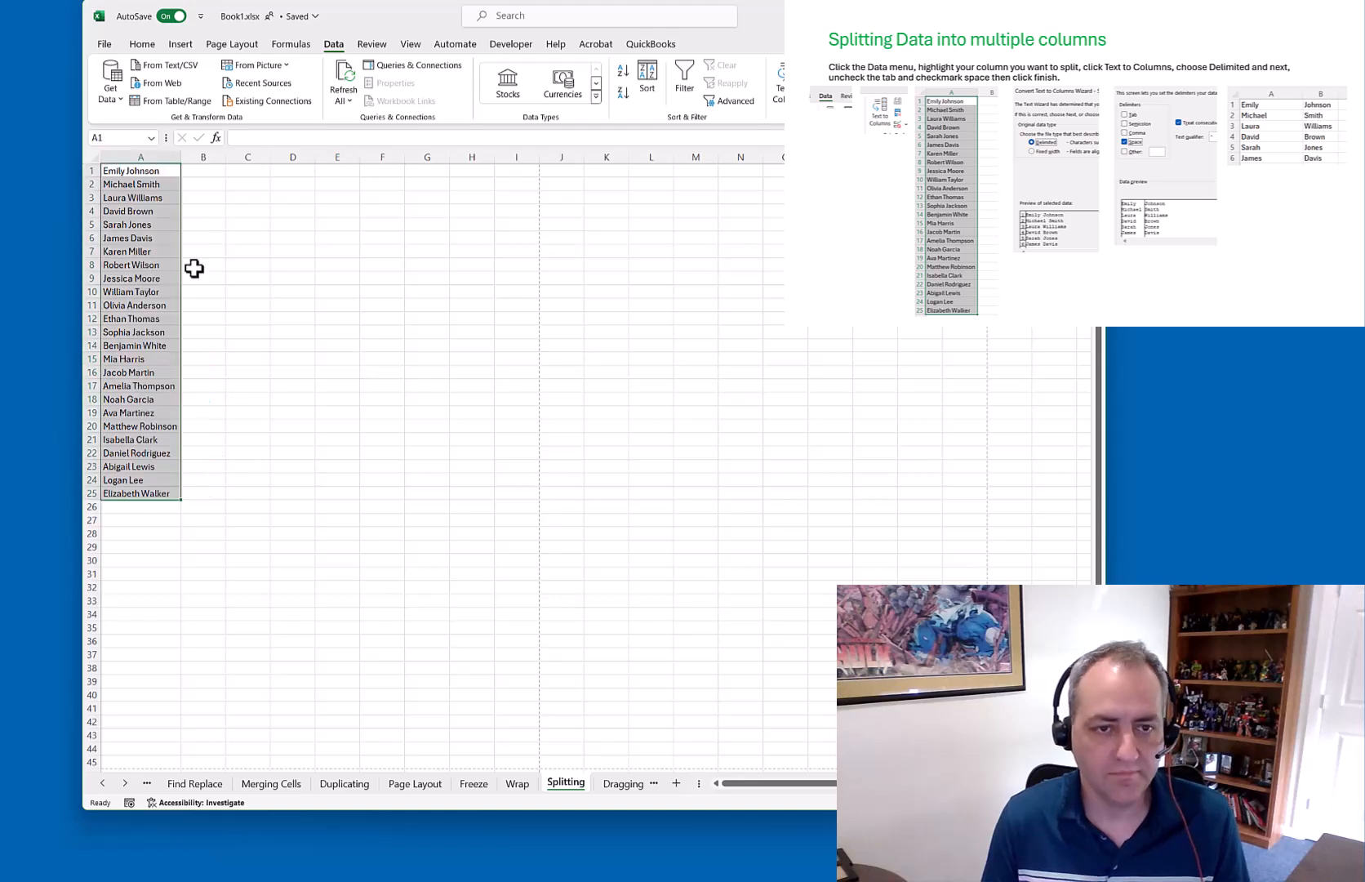
pyautogui.click(778, 88)
pyautogui.click(173, 282)
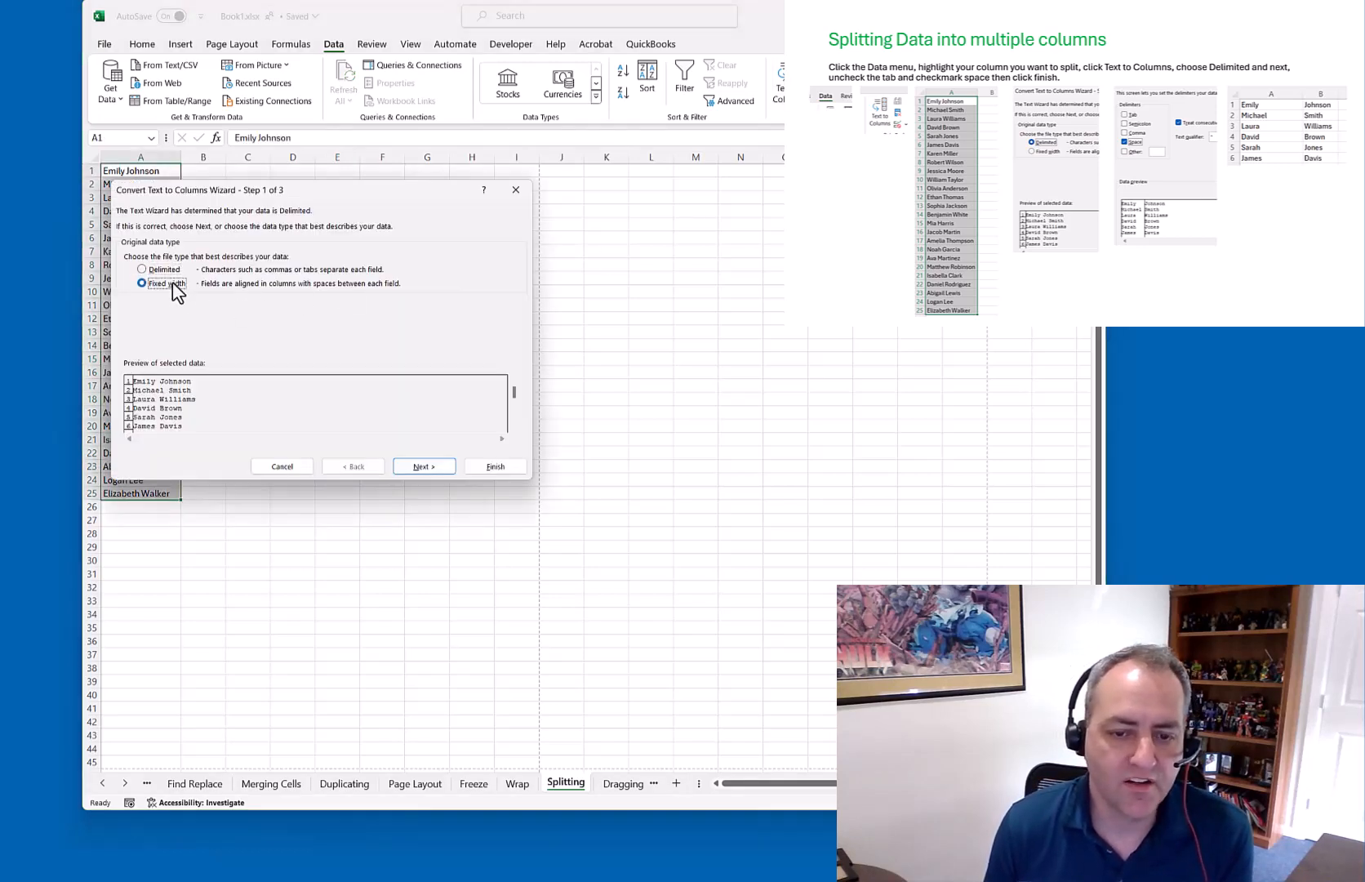
pyautogui.click(426, 466)
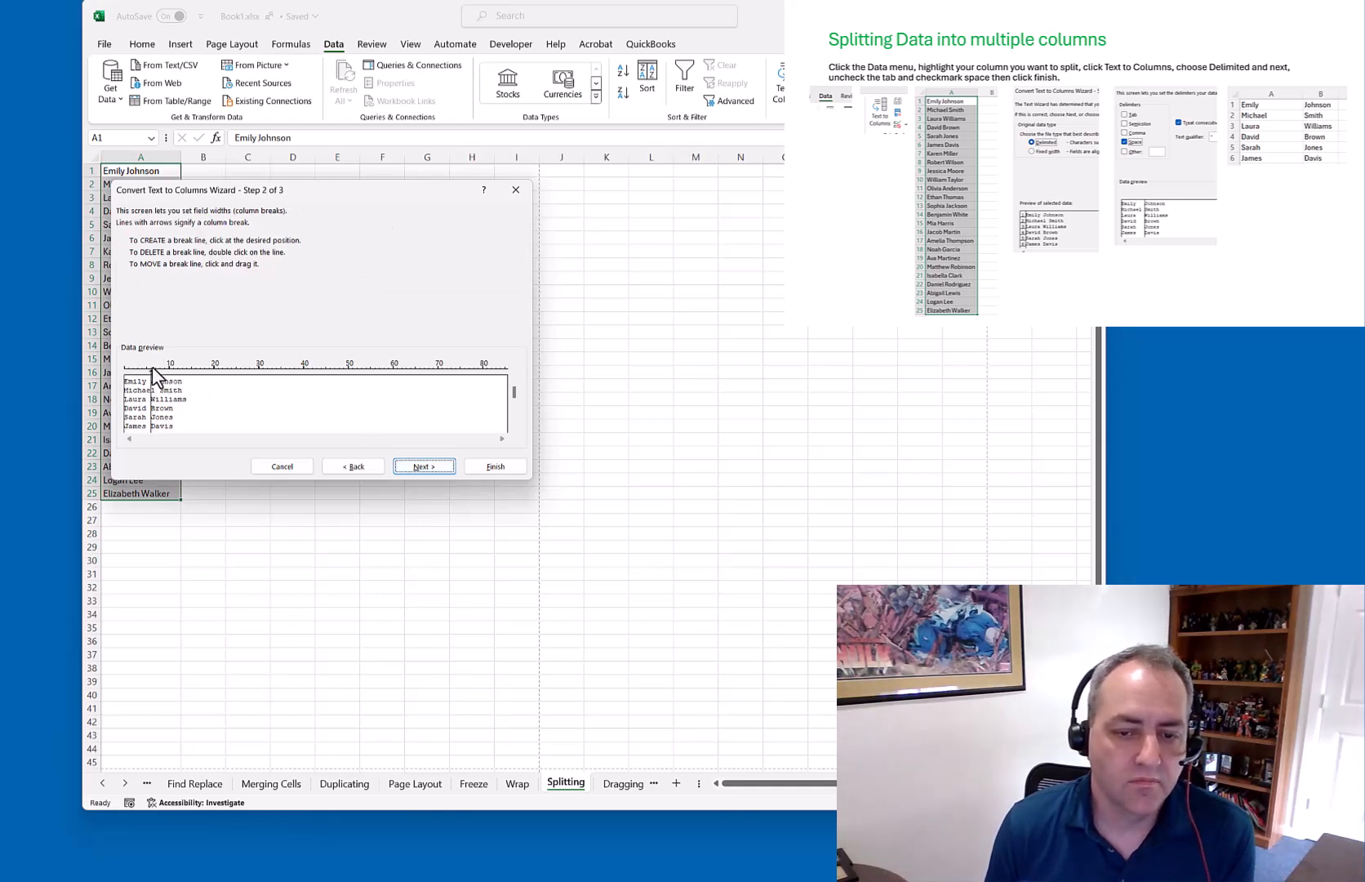
pyautogui.click(434, 466)
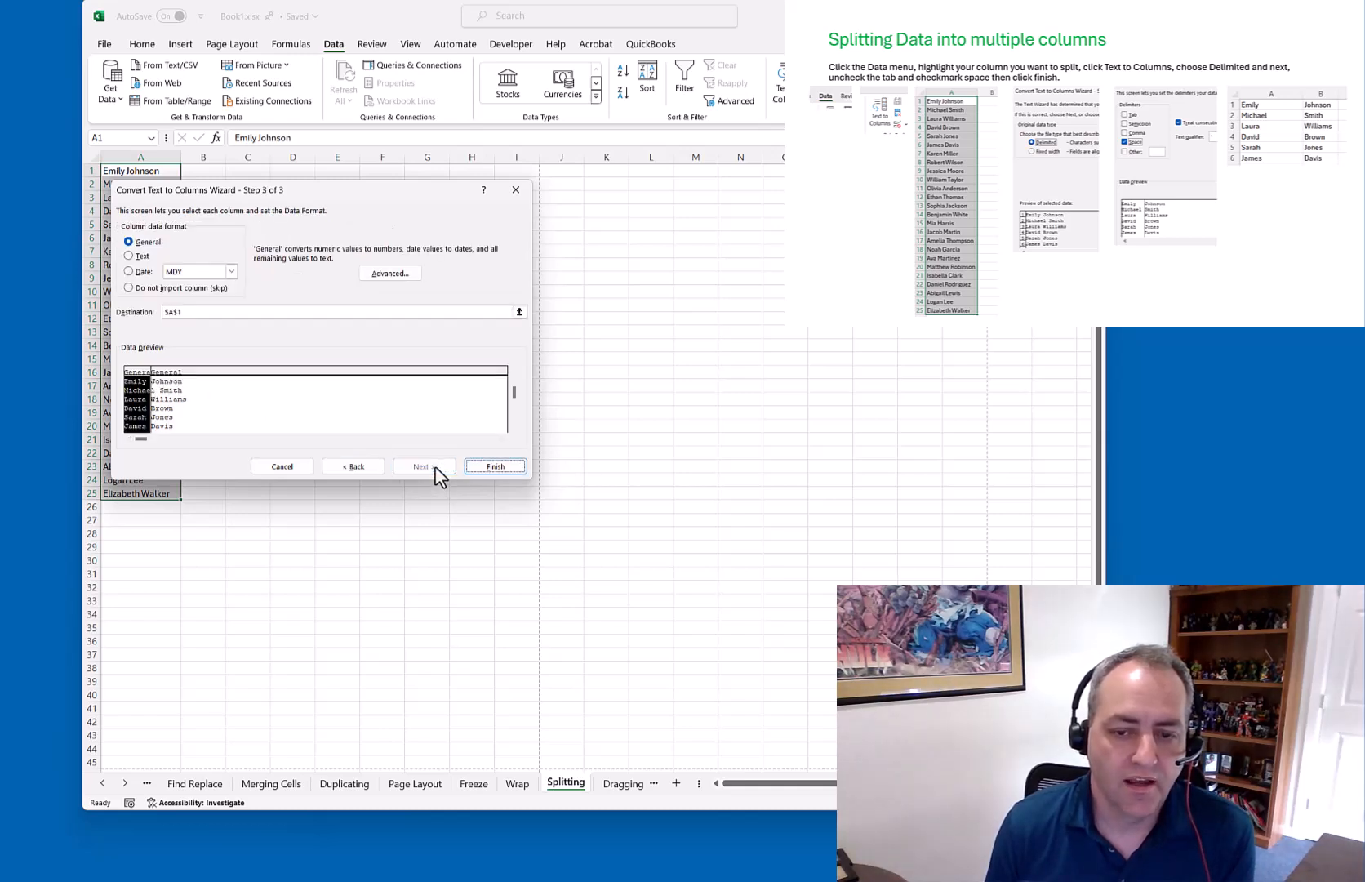
pyautogui.click(482, 466)
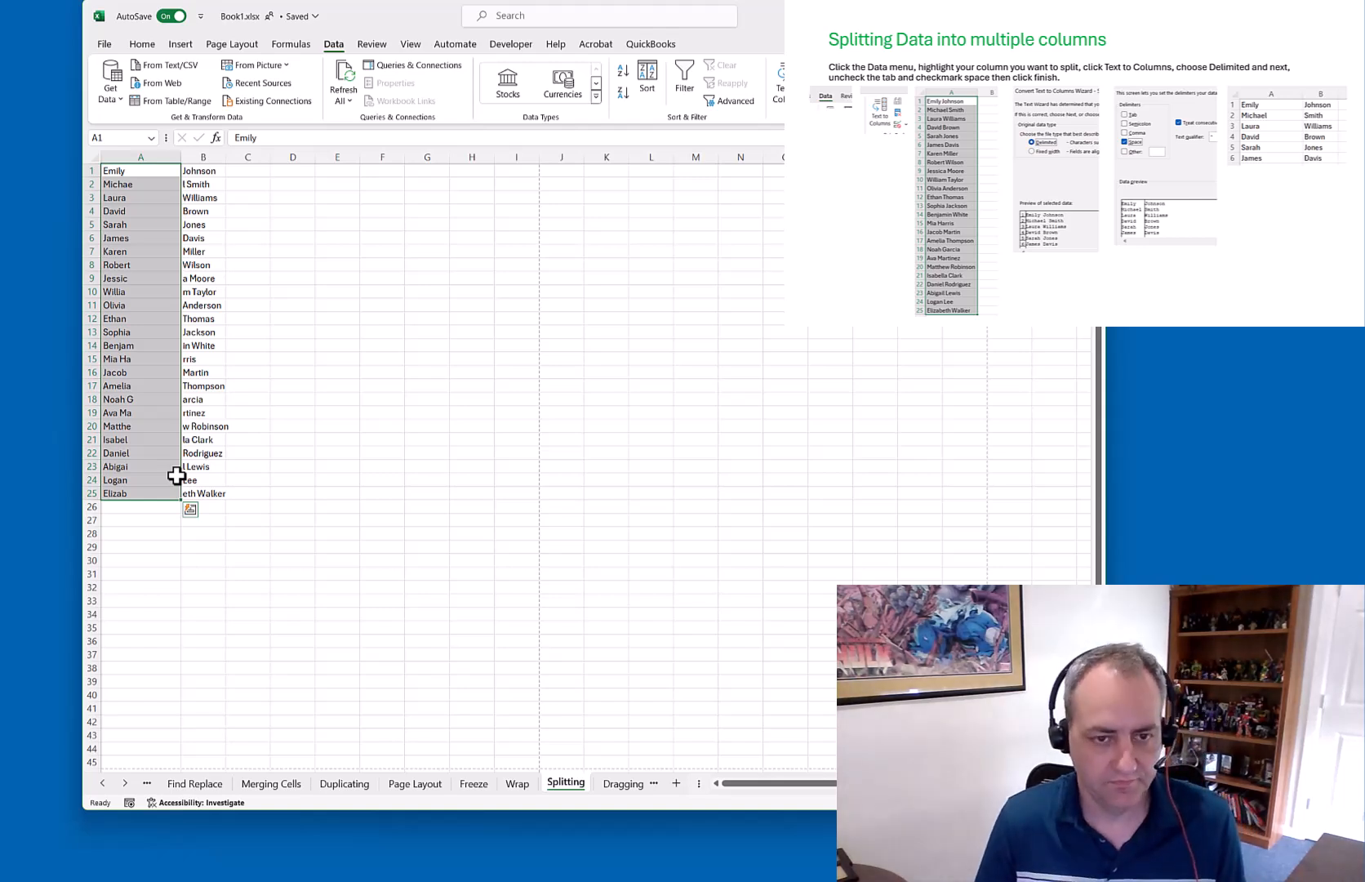
pyautogui.hotkey('ctrl', 'z')
# Advance the slides to dragging cells and switch to the Dragging Cells sheet
pyautogui.click(789, 81)
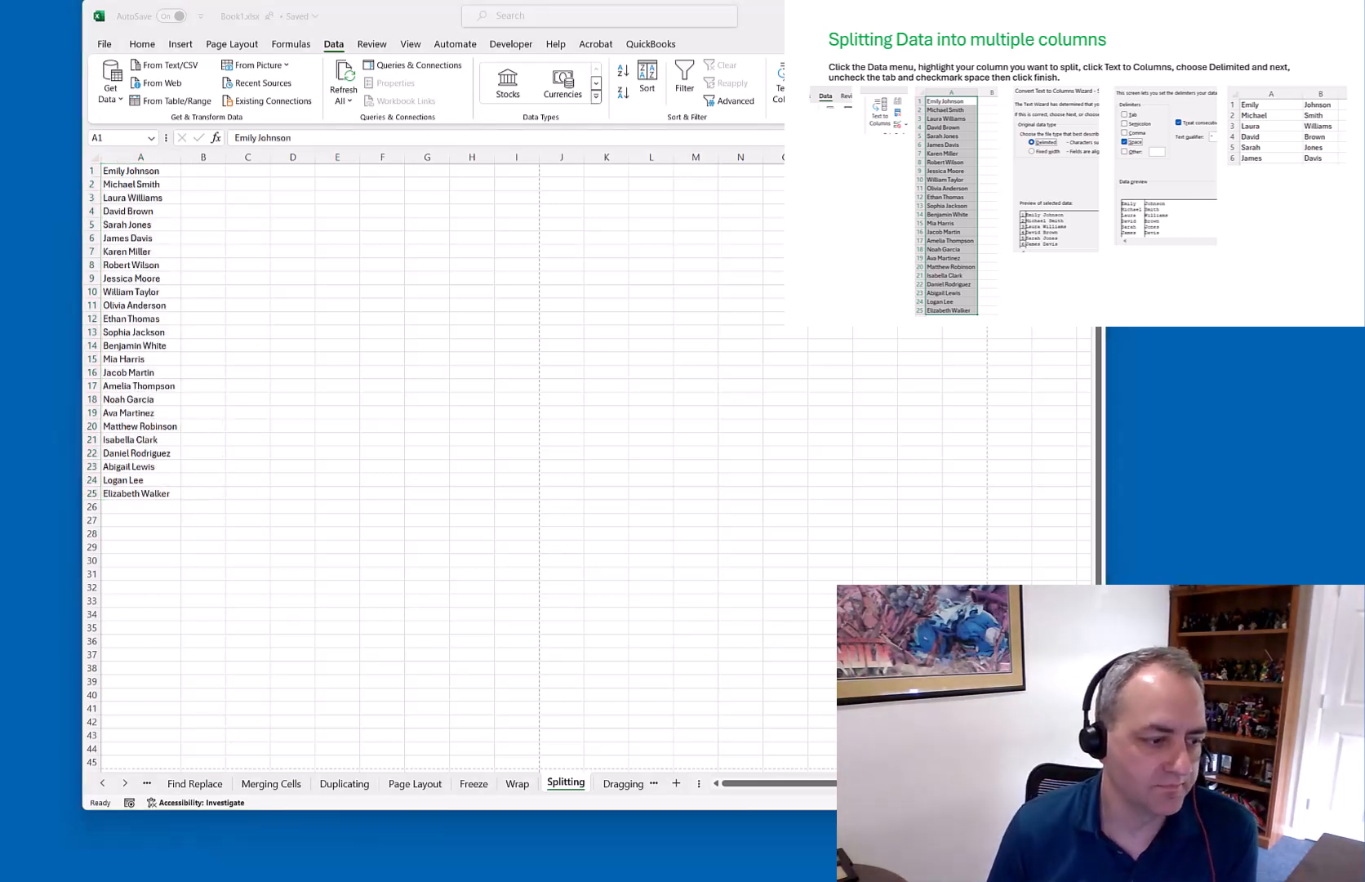
pyautogui.press('Right')
pyautogui.click(624, 784)
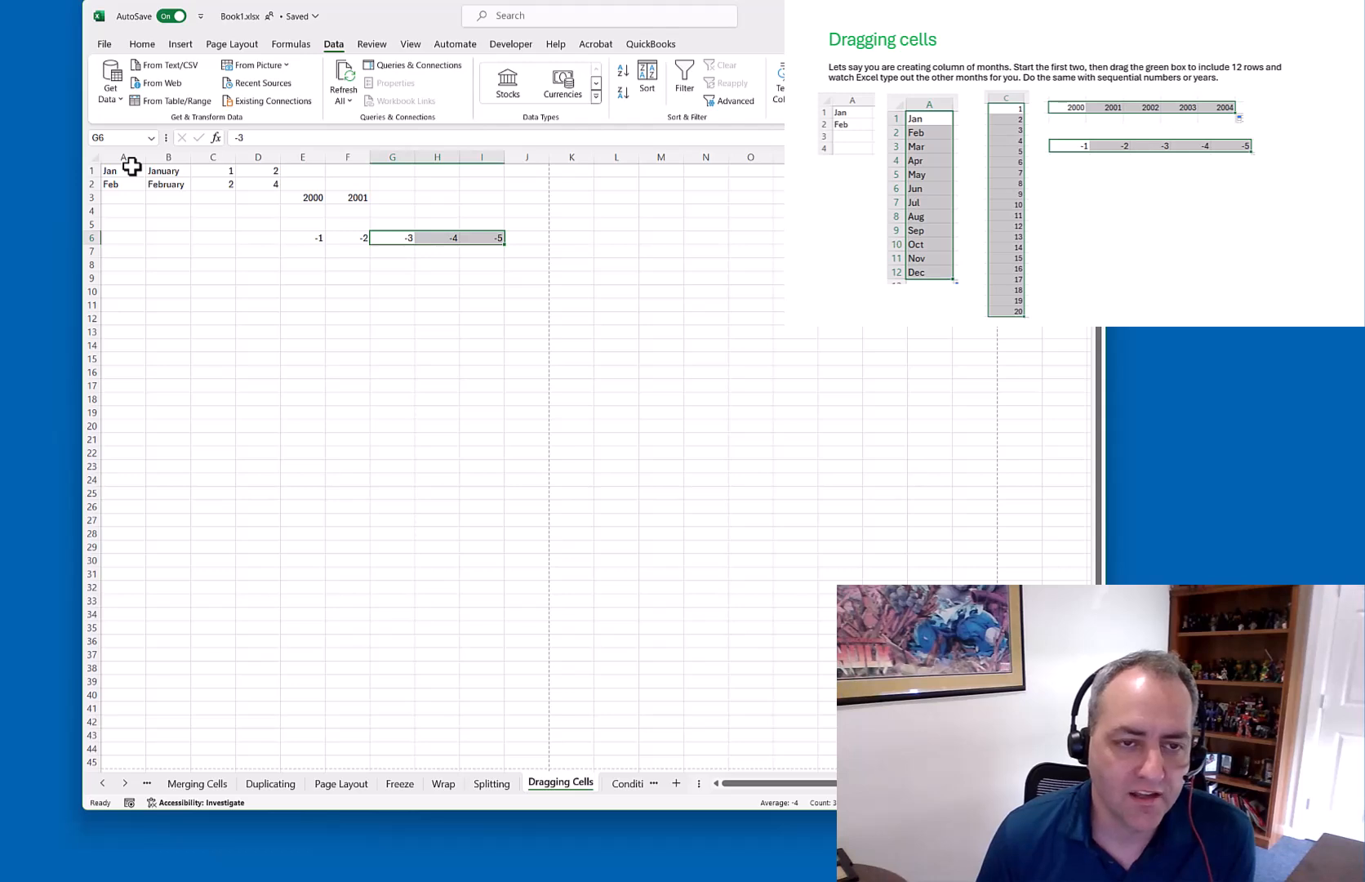
# Fill Jan–Dec, January–December, 1–12 and 2–24 down columns A–D to row 12
pyautogui.moveTo(130, 173); pyautogui.dragTo(131, 185)
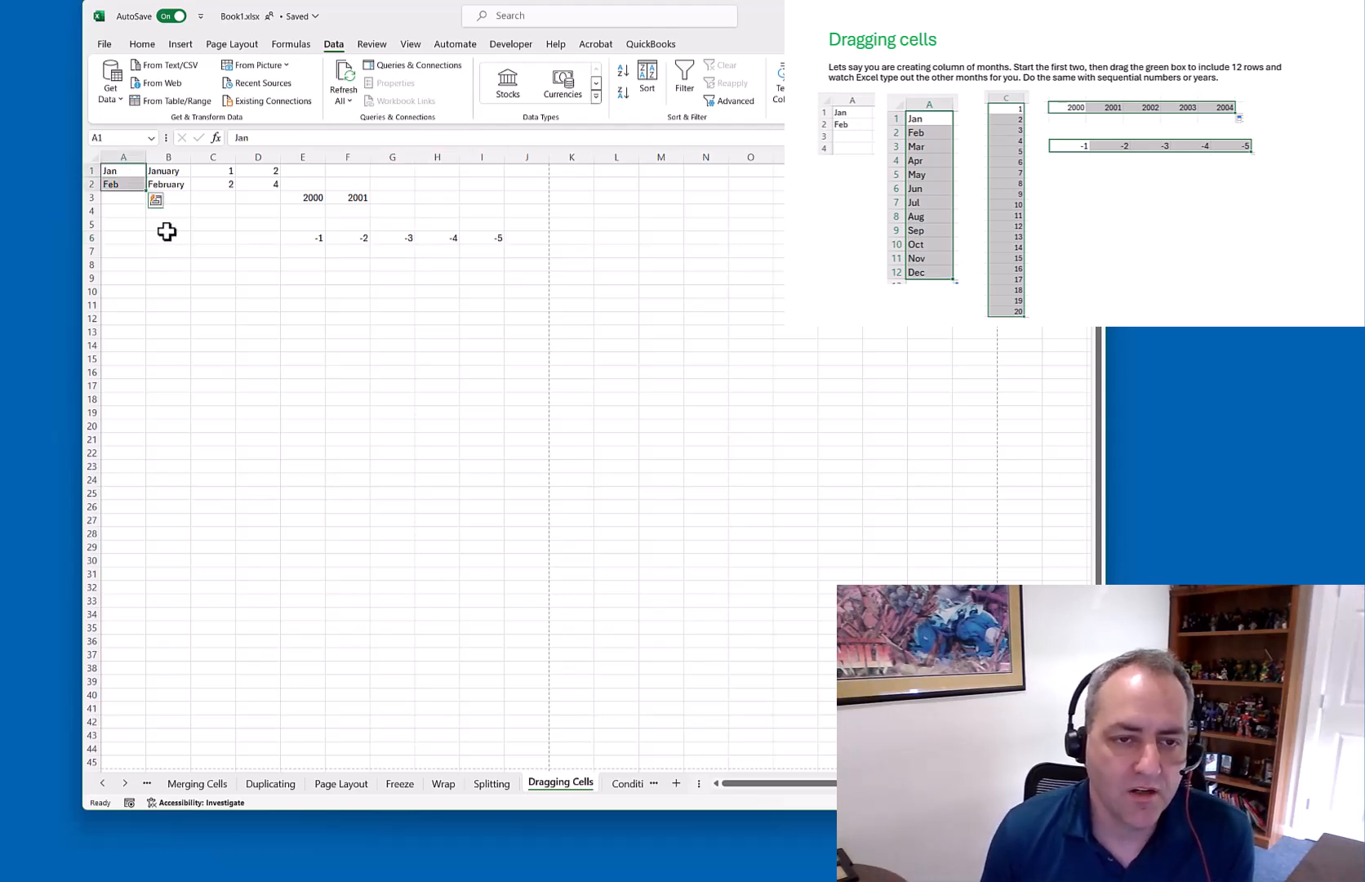
pyautogui.moveTo(147, 191); pyautogui.dragTo(147, 325)
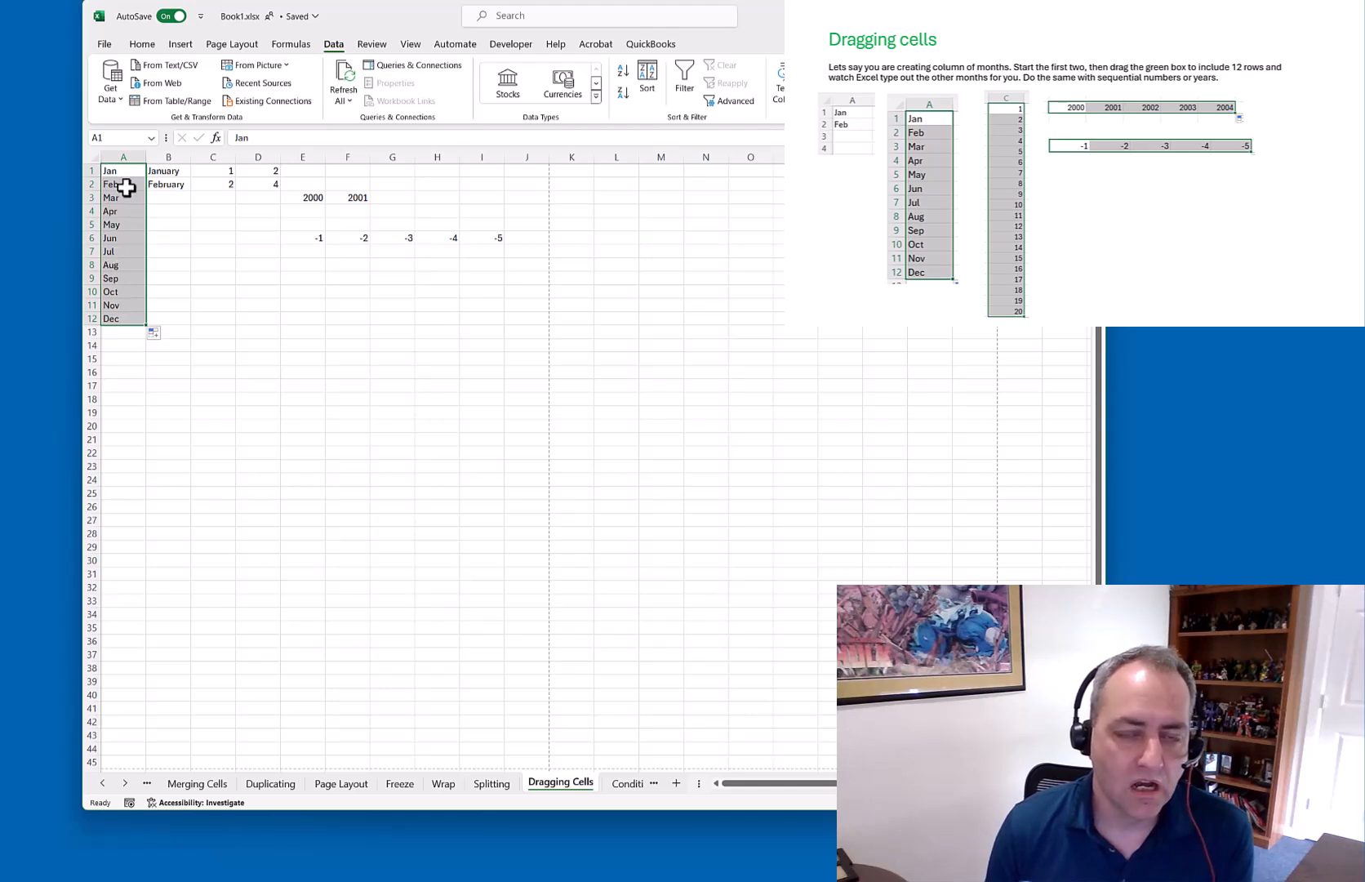
pyautogui.moveTo(178, 171); pyautogui.dragTo(197, 324)
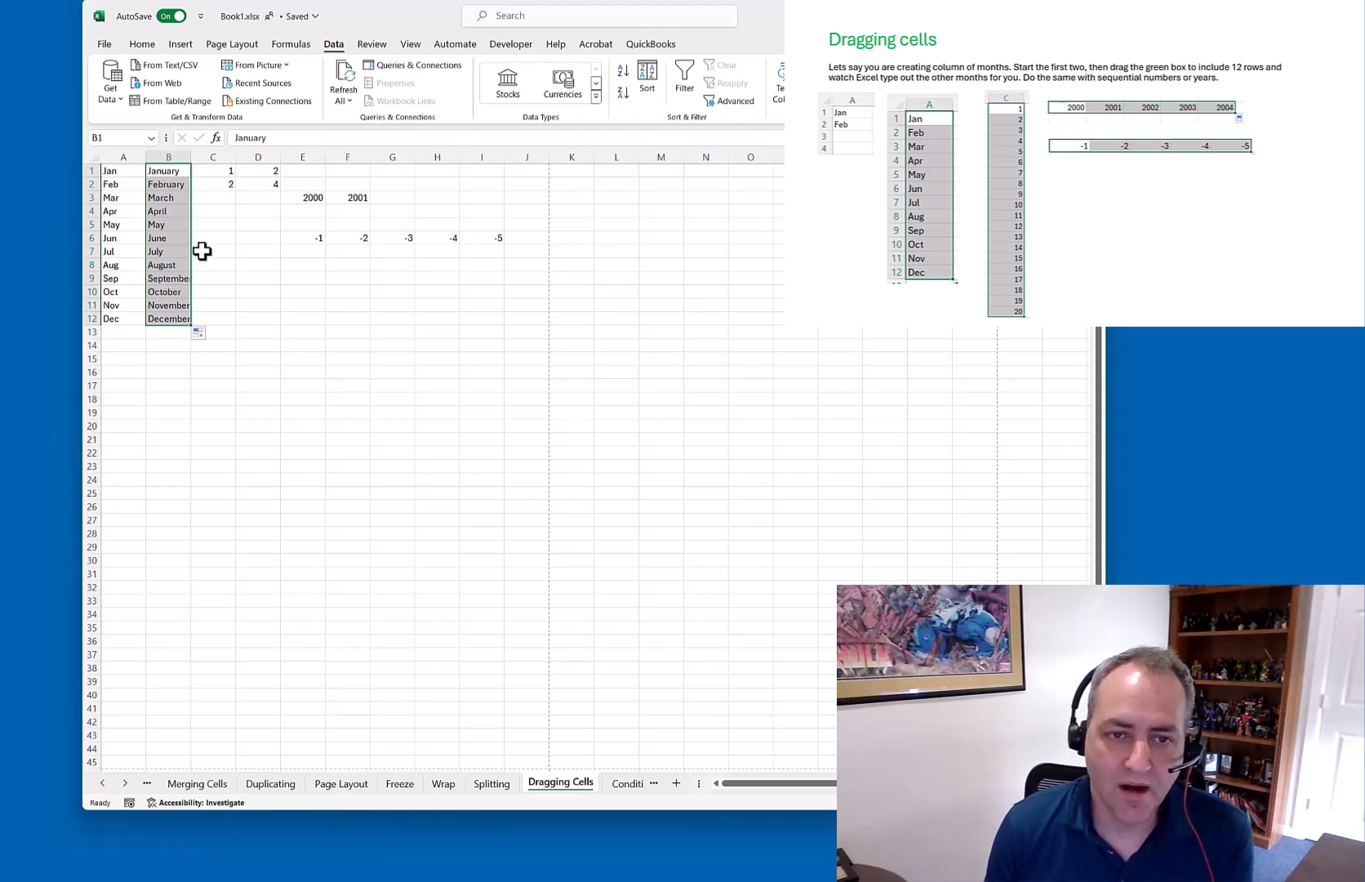
pyautogui.moveTo(222, 169); pyautogui.dragTo(237, 325)
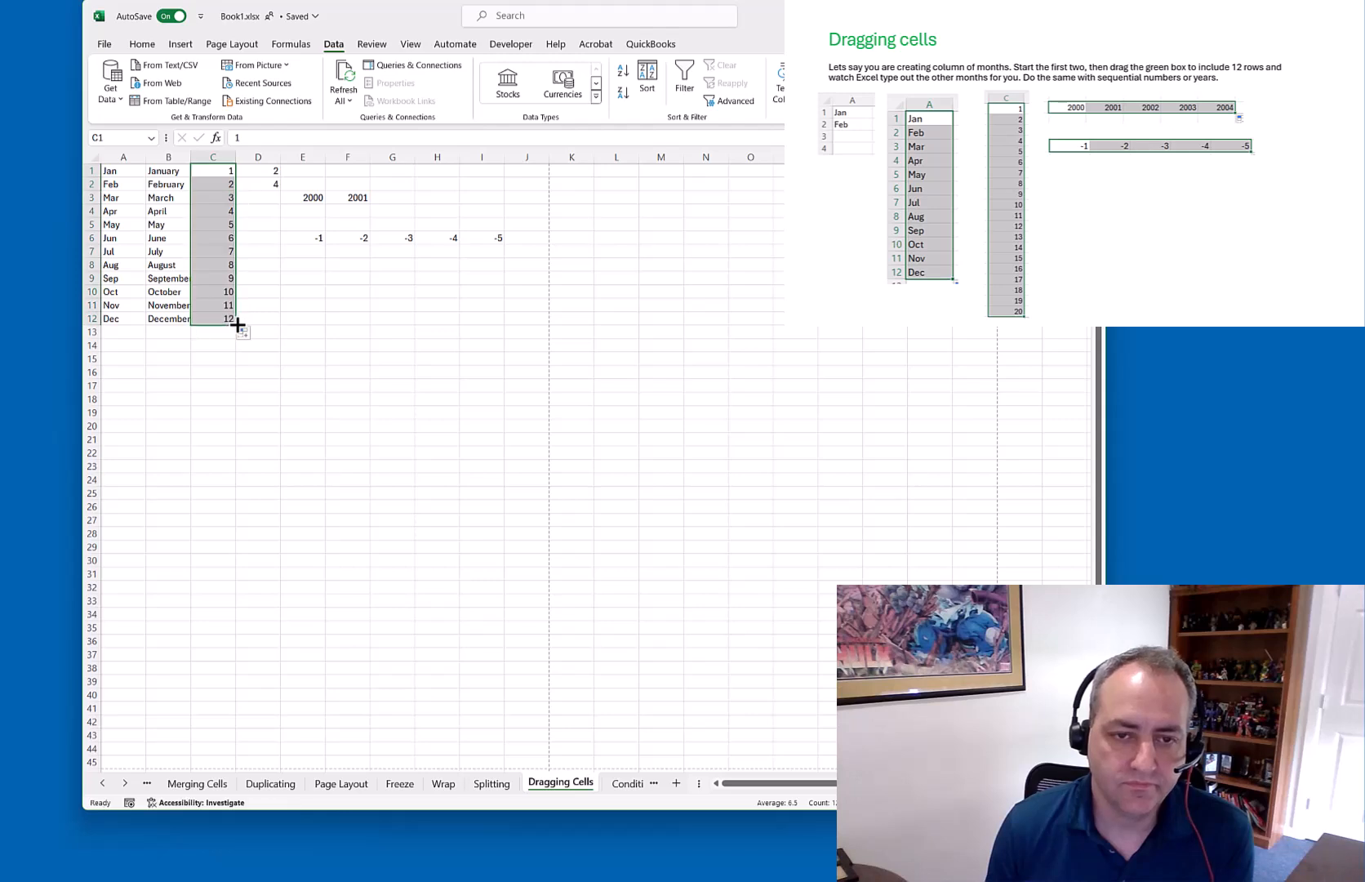
pyautogui.moveTo(266, 170); pyautogui.dragTo(288, 326)
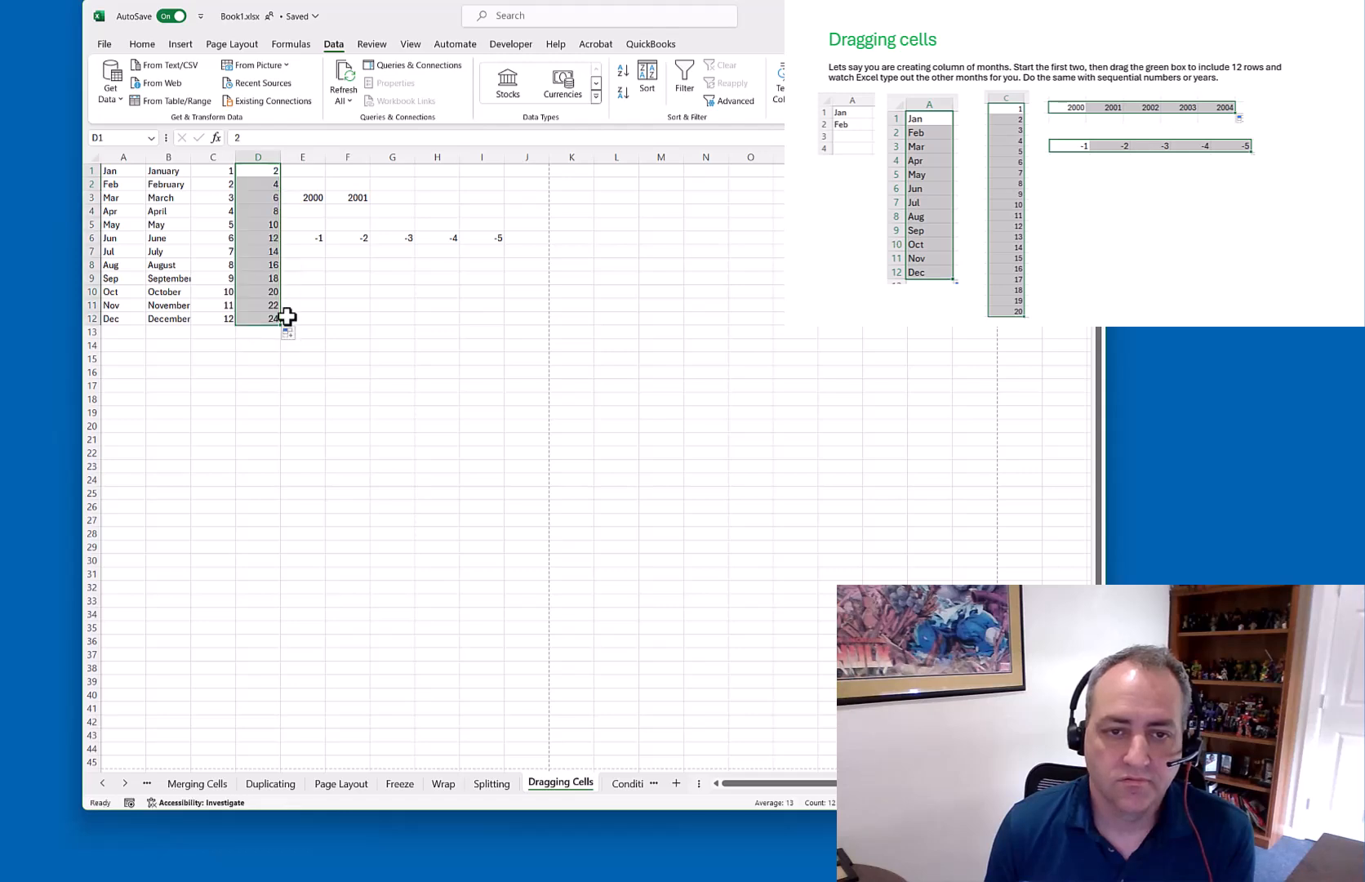
# Extend row 1 to 7 and row 3 to 2004, and trim row 6 to -1, -2
pyautogui.moveTo(232, 171); pyautogui.dragTo(500, 174)
pyautogui.moveTo(308, 200); pyautogui.dragTo(498, 199)
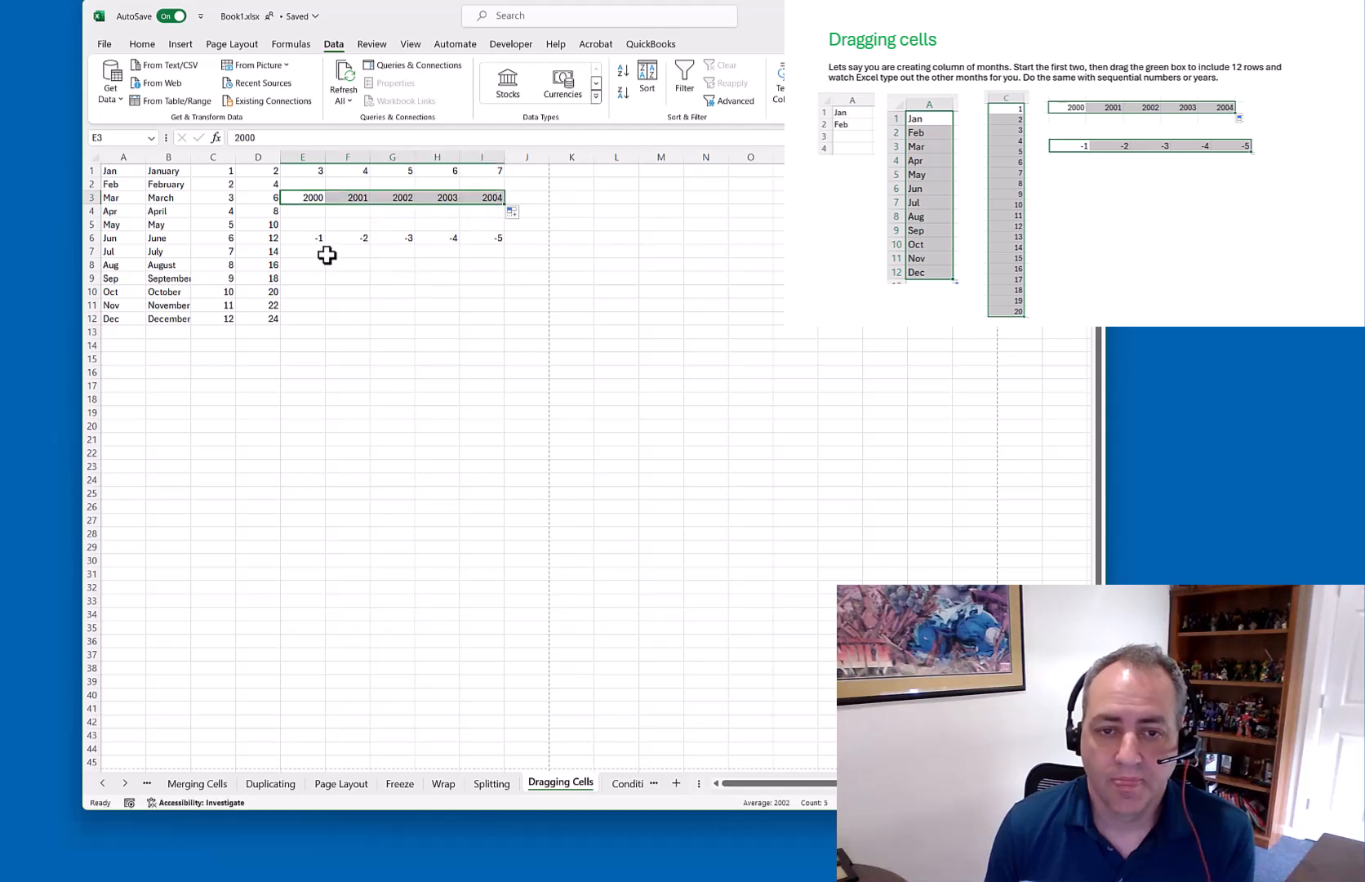
pyautogui.moveTo(317, 238); pyautogui.dragTo(383, 245)
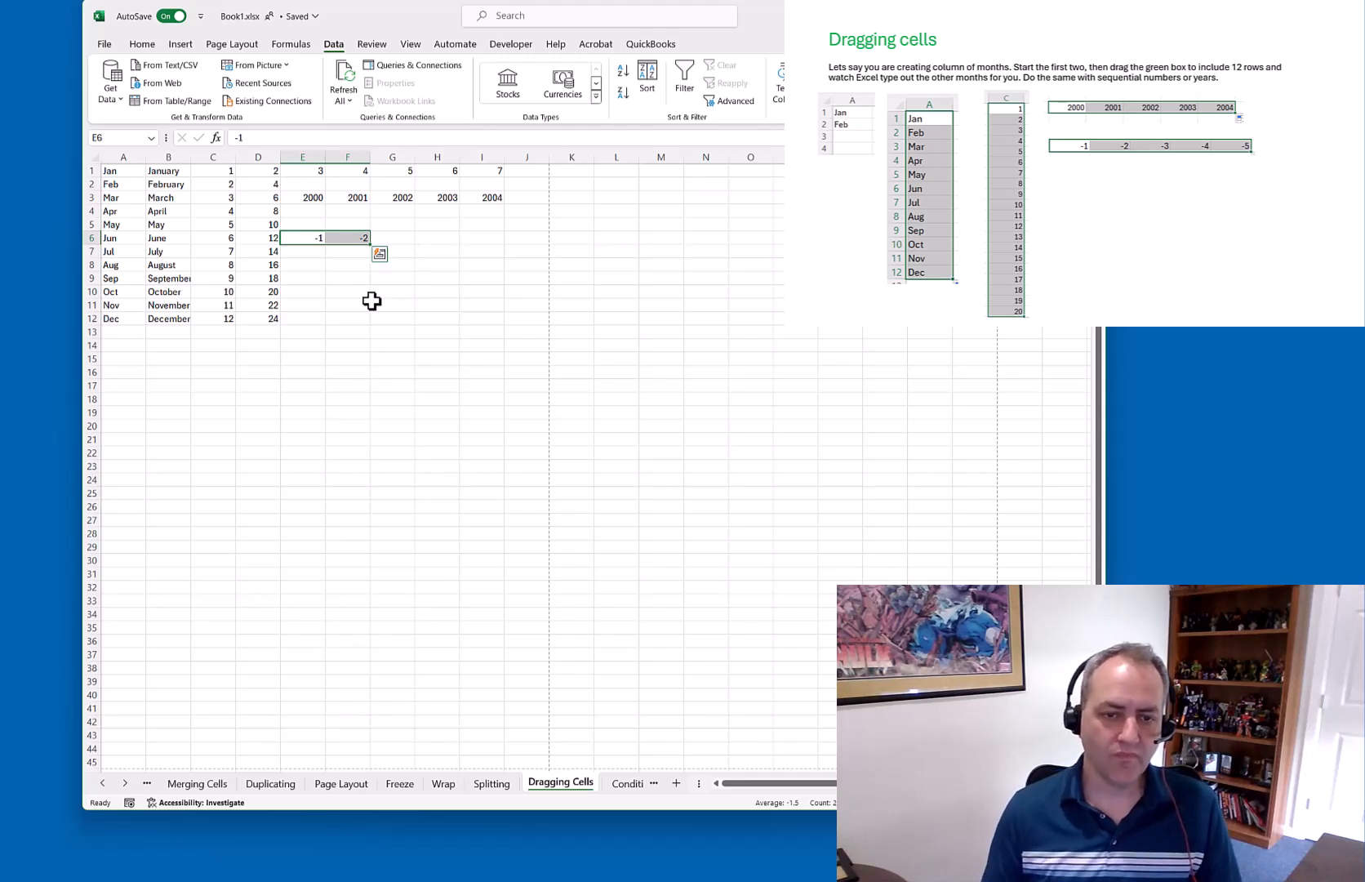
# Enter the numbers 1 to 5 down column E, then delete them
pyautogui.click(295, 348)
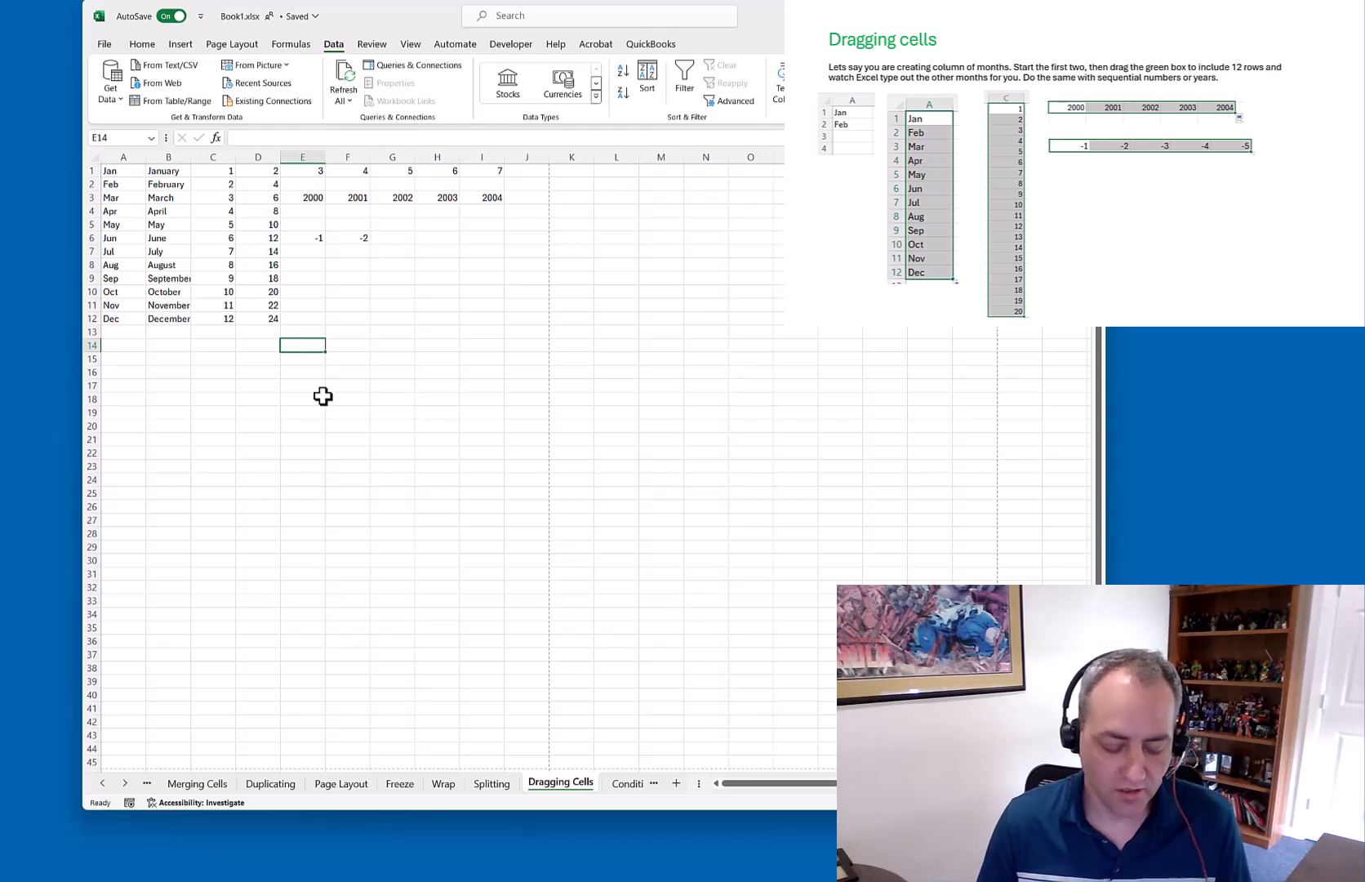
pyautogui.write('1 2 3 4 5')
pyautogui.press('Return')
pyautogui.moveTo(317, 345); pyautogui.dragTo(338, 540)
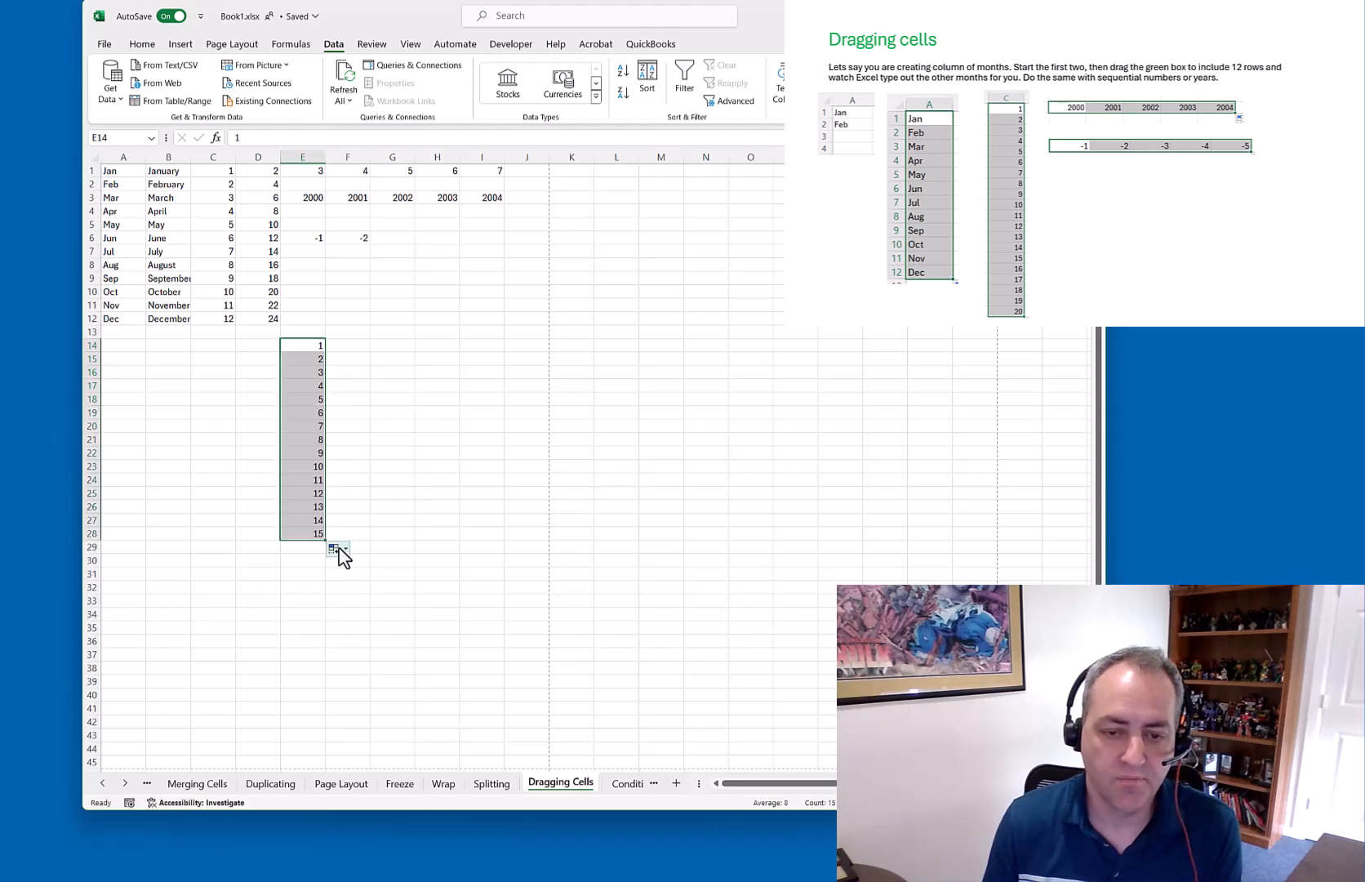
pyautogui.press('Delete')
# Start a step-of-5 series in E14 with 10 and 15, and fill it down to 75
pyautogui.click(307, 342)
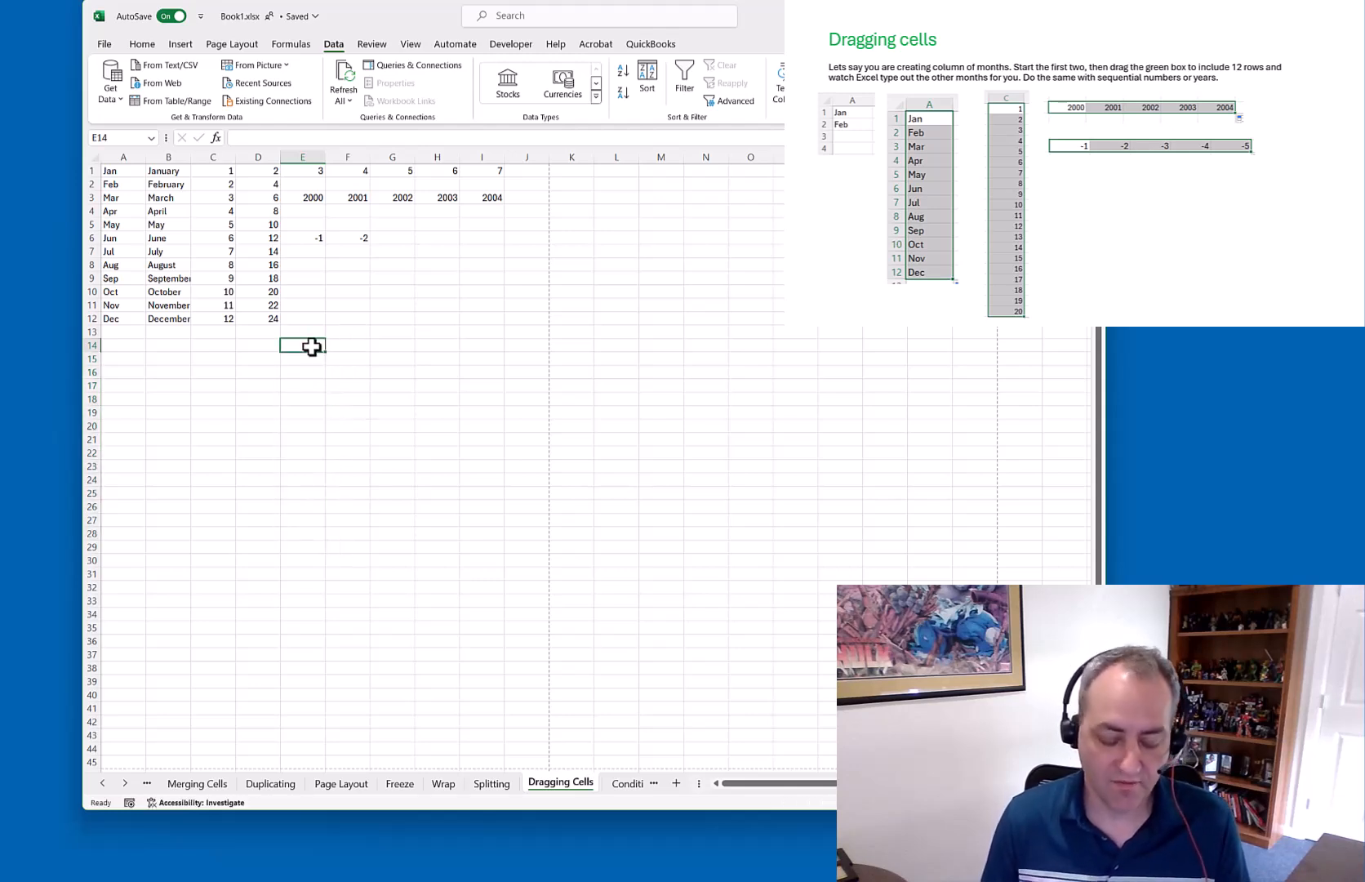
pyautogui.click(318, 359)
pyautogui.write('10')
pyautogui.press('Return')
pyautogui.write('15')
pyautogui.press('Return')
pyautogui.moveTo(313, 349); pyautogui.dragTo(355, 538)
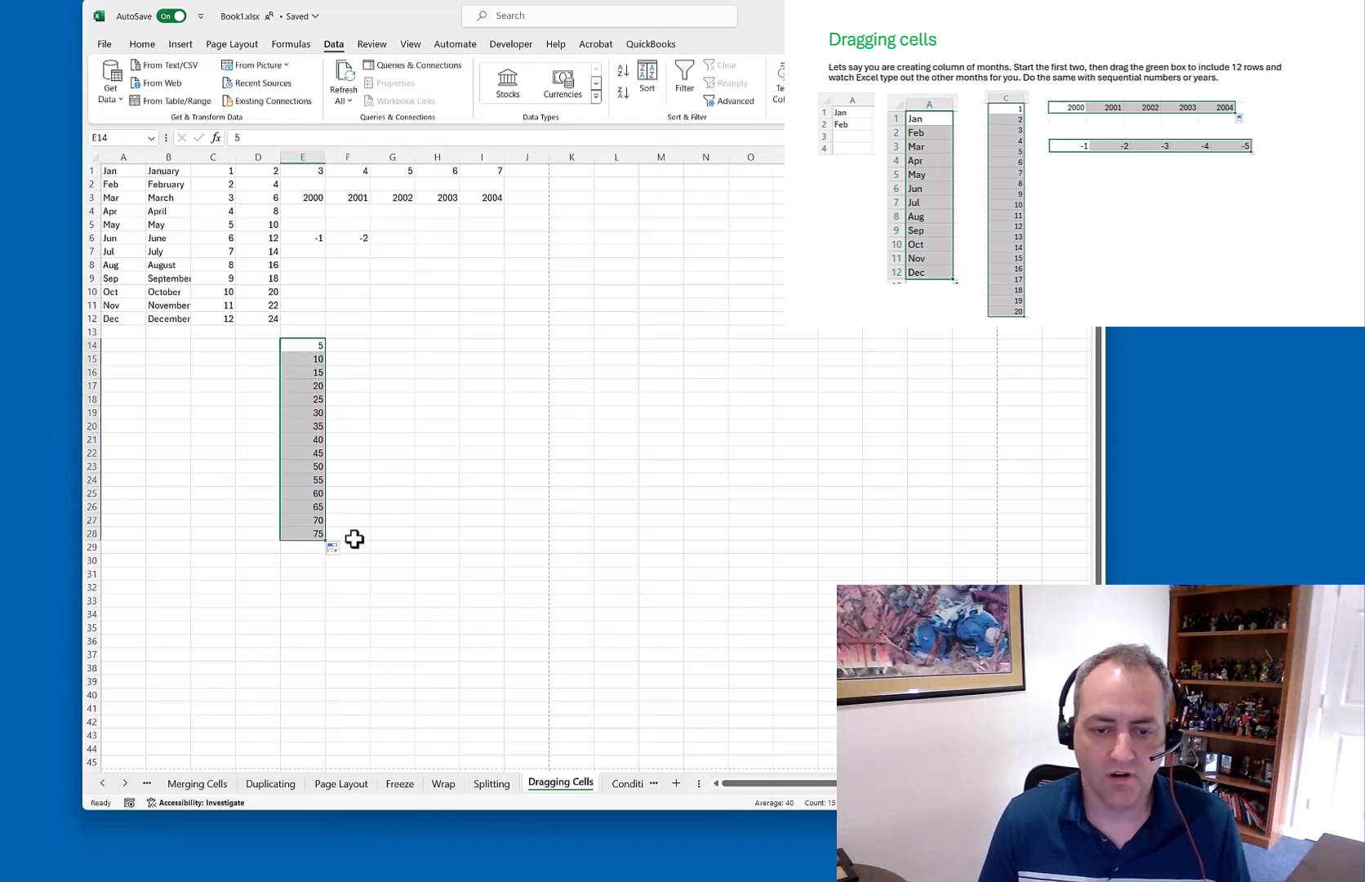
# Shrink the series to end at 50, clear it, and move to the Conditional Formatting sheet
pyautogui.click(417, 499)
pyautogui.moveTo(316, 534); pyautogui.dragTo(323, 342)
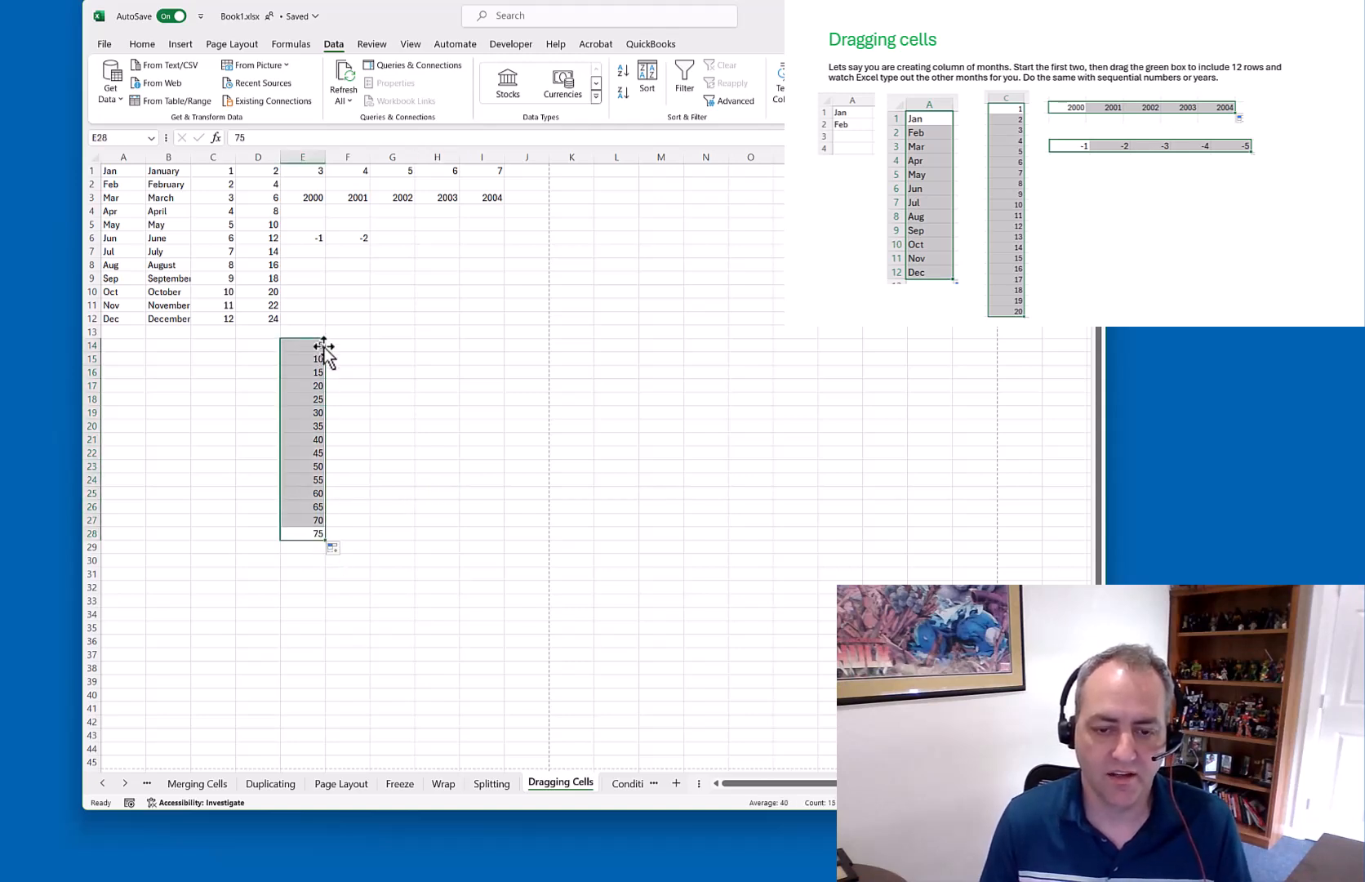
pyautogui.moveTo(323, 536); pyautogui.dragTo(323, 474)
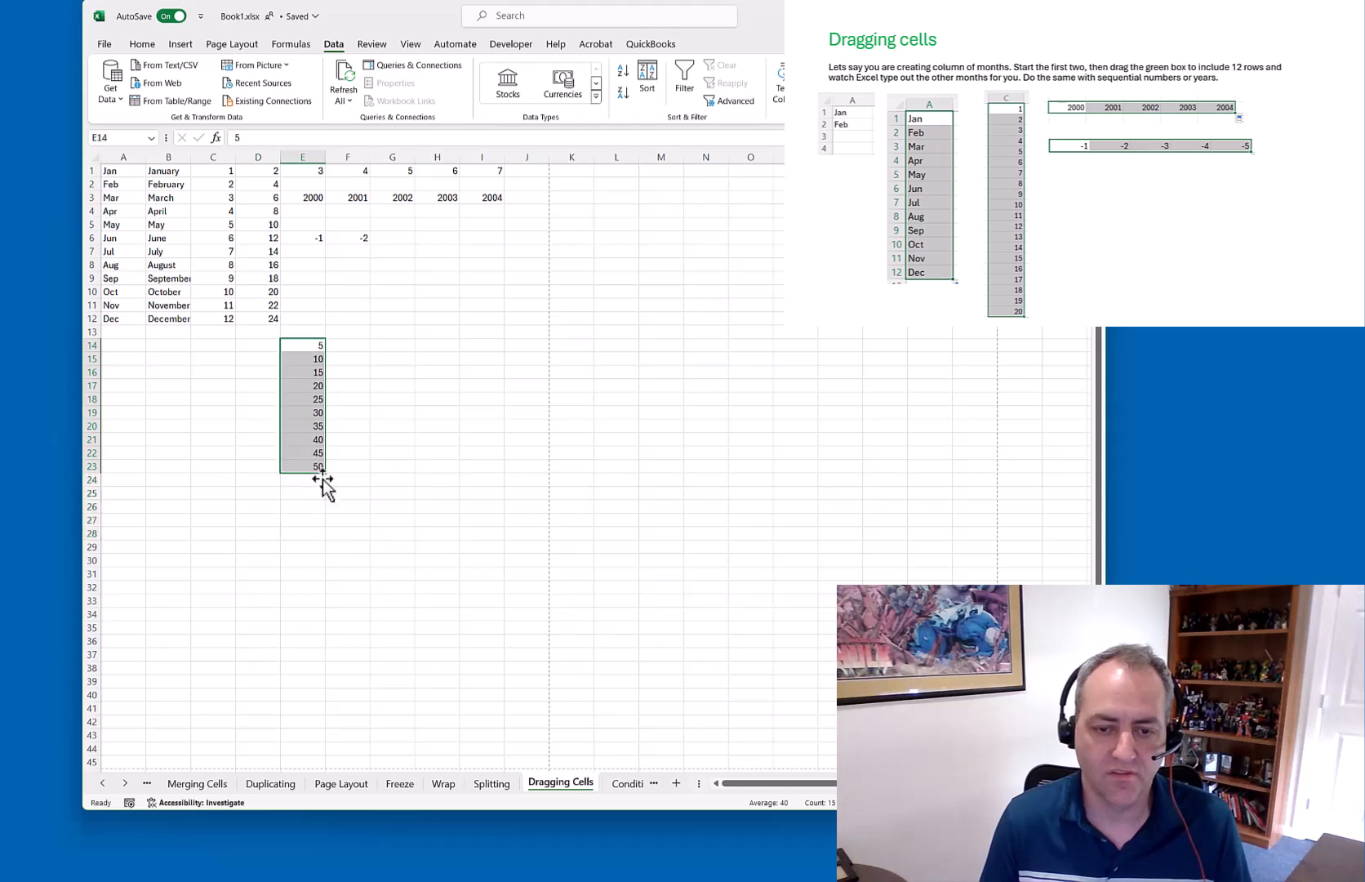
pyautogui.click(405, 465)
pyautogui.moveTo(317, 347); pyautogui.dragTo(317, 466)
pyautogui.press('Delete')
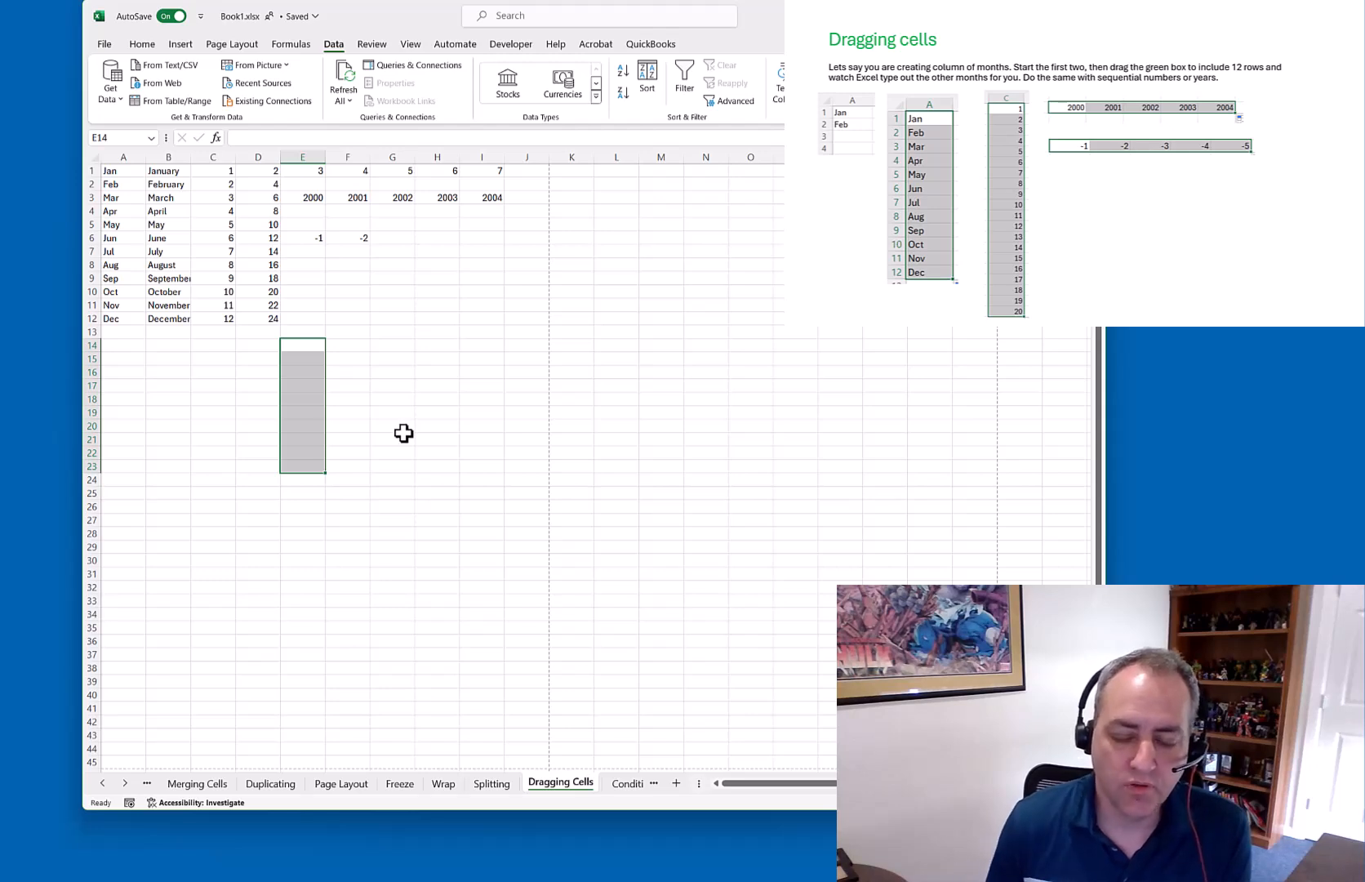
pyautogui.click(627, 784)
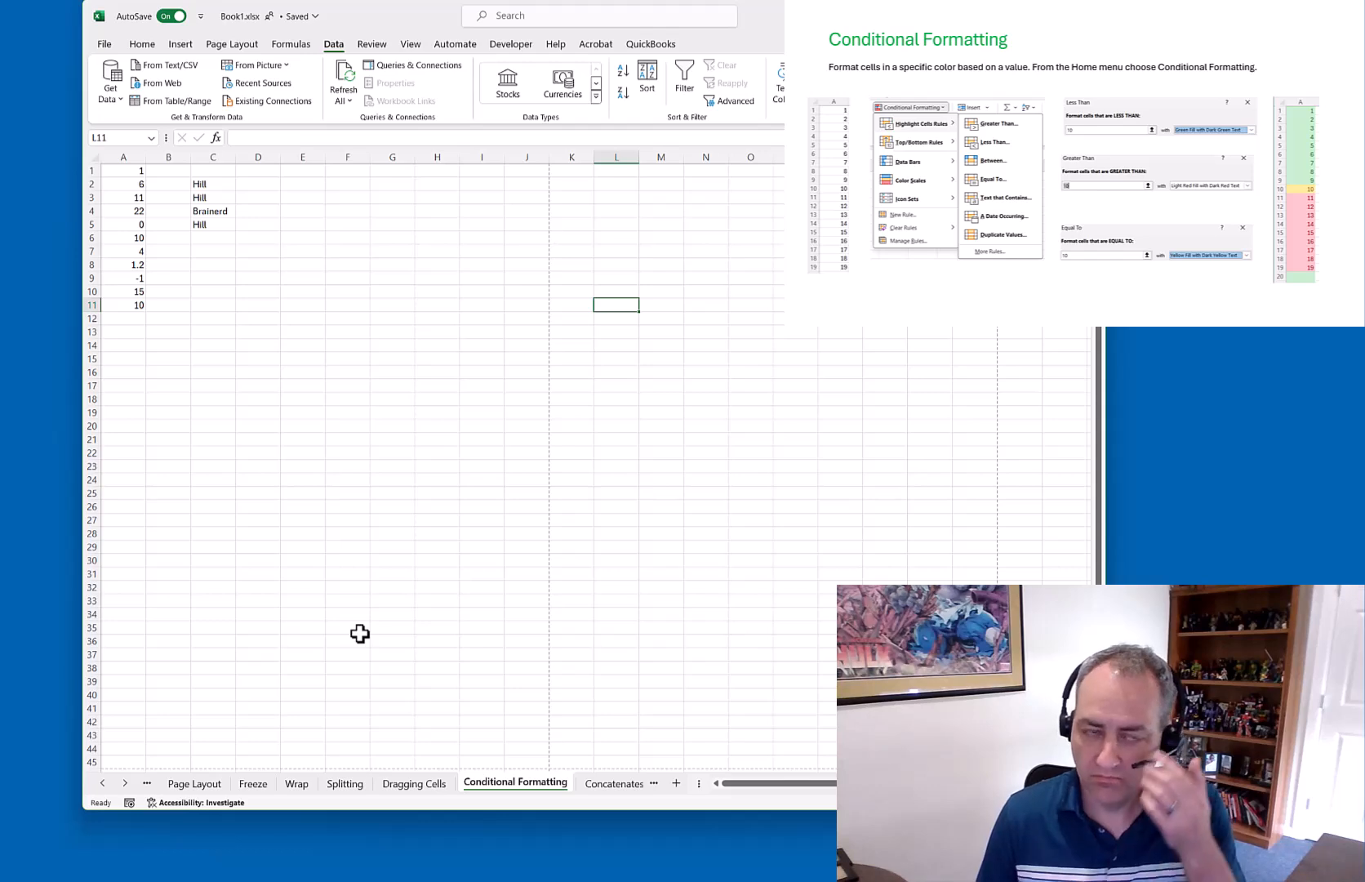
pyautogui.hotkey('alt', 'Tab')
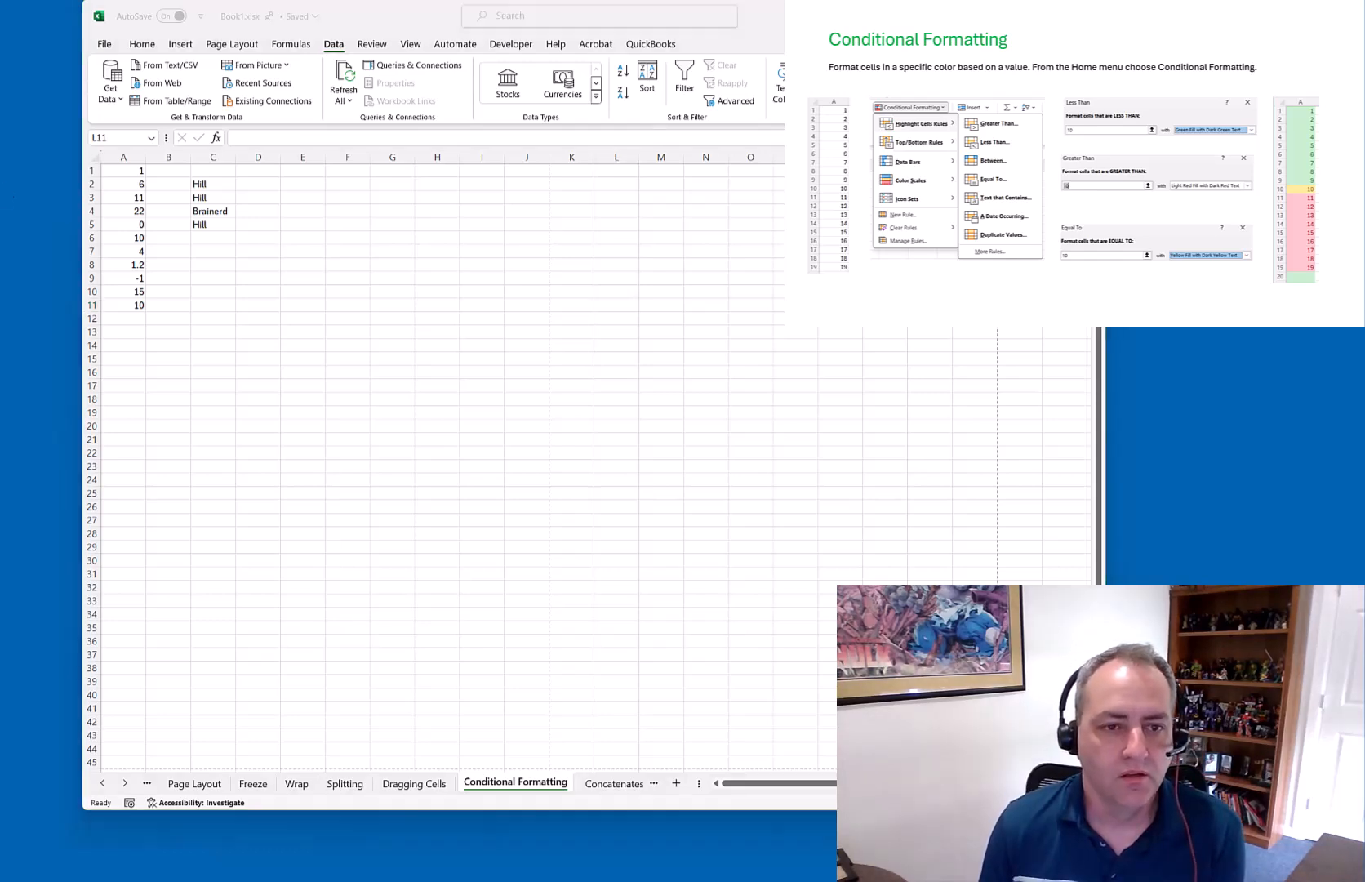
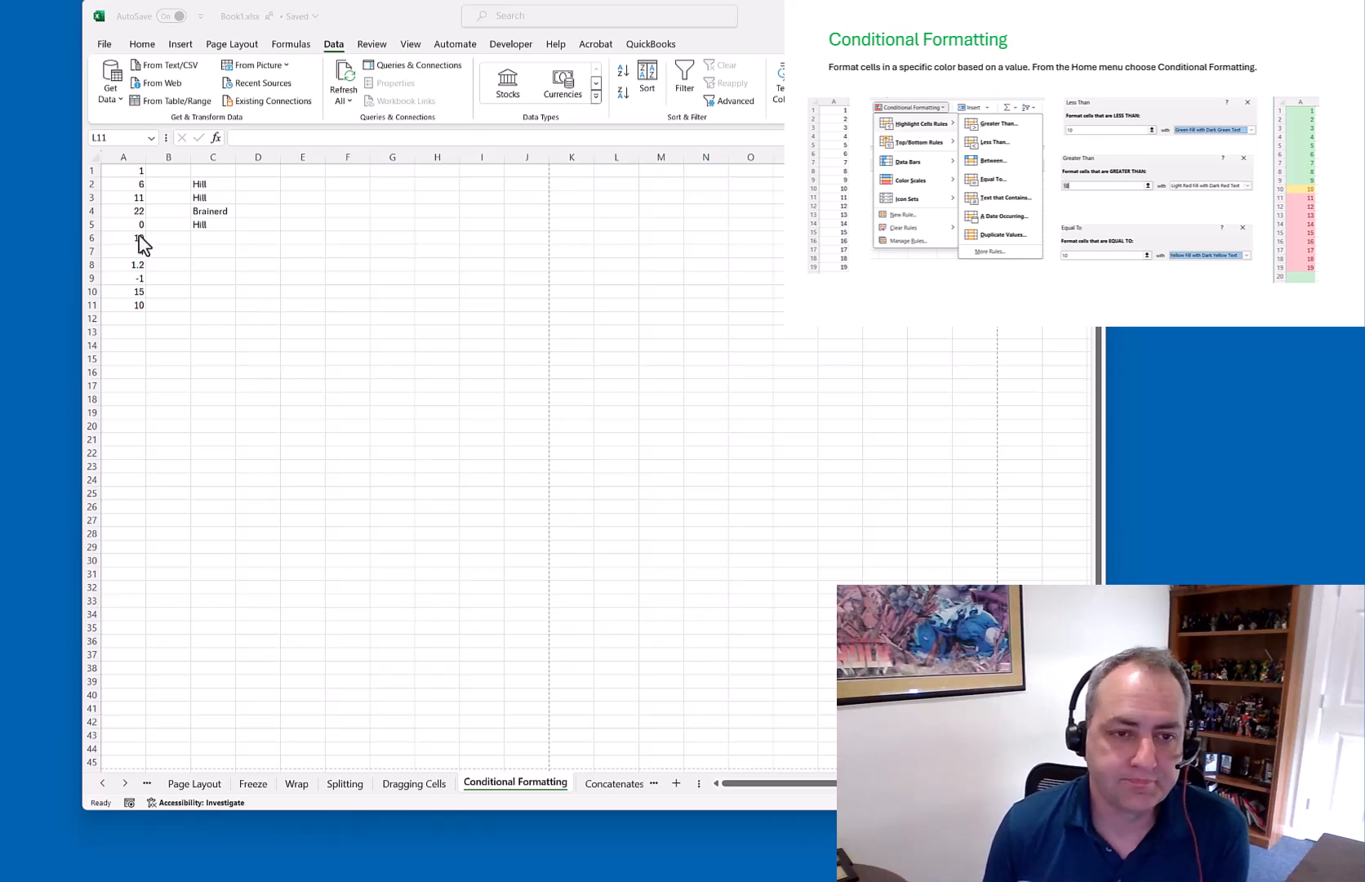
# Add a Greater Than 10 rule to A1:A11 using Light Red Fill with Dark Red Text
pyautogui.hotkey('alt', 'Tab')
pyautogui.click(128, 170)
pyautogui.moveTo(128, 169); pyautogui.dragTo(137, 307)
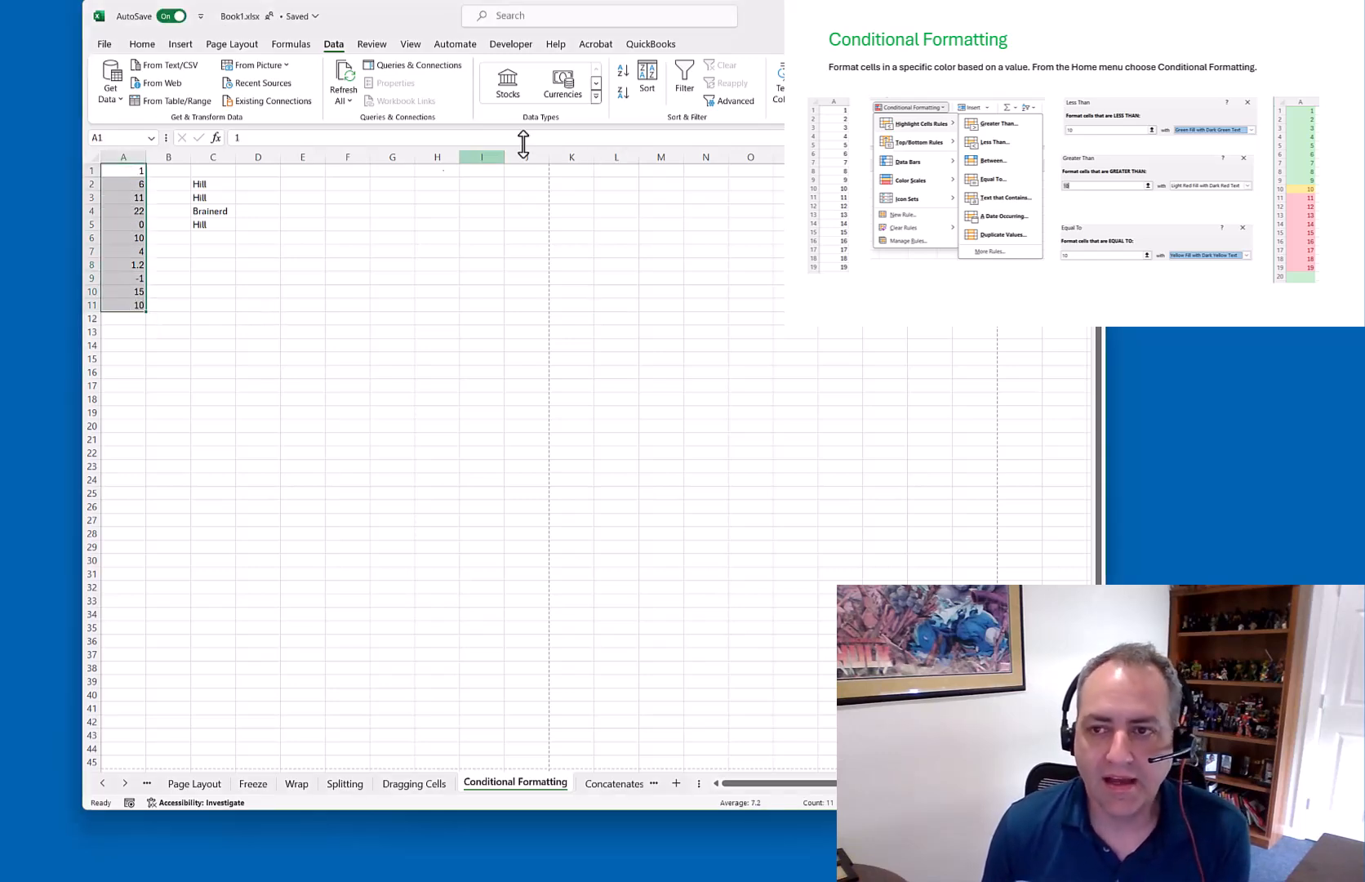
pyautogui.click(151, 46)
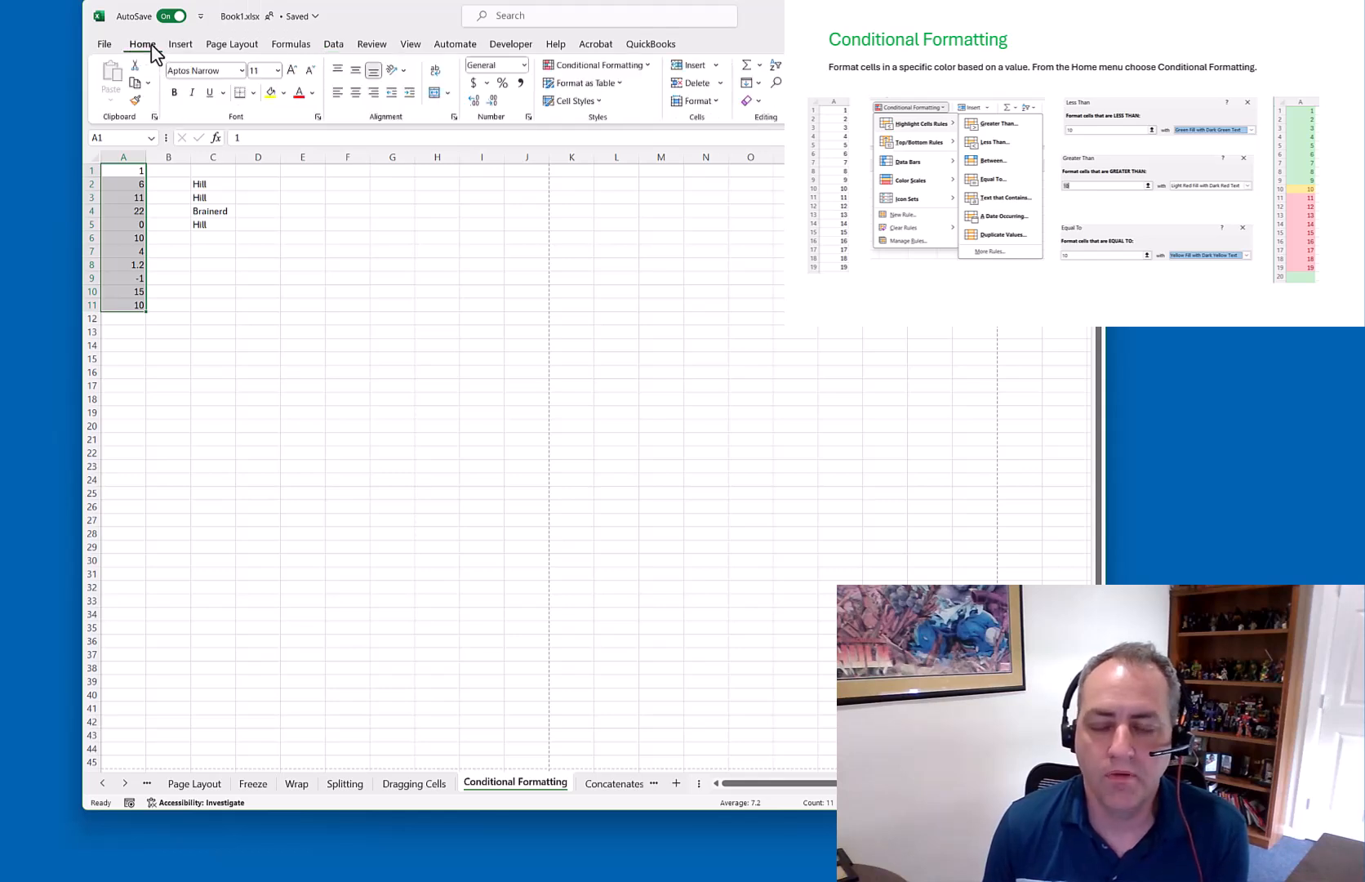
pyautogui.click(642, 66)
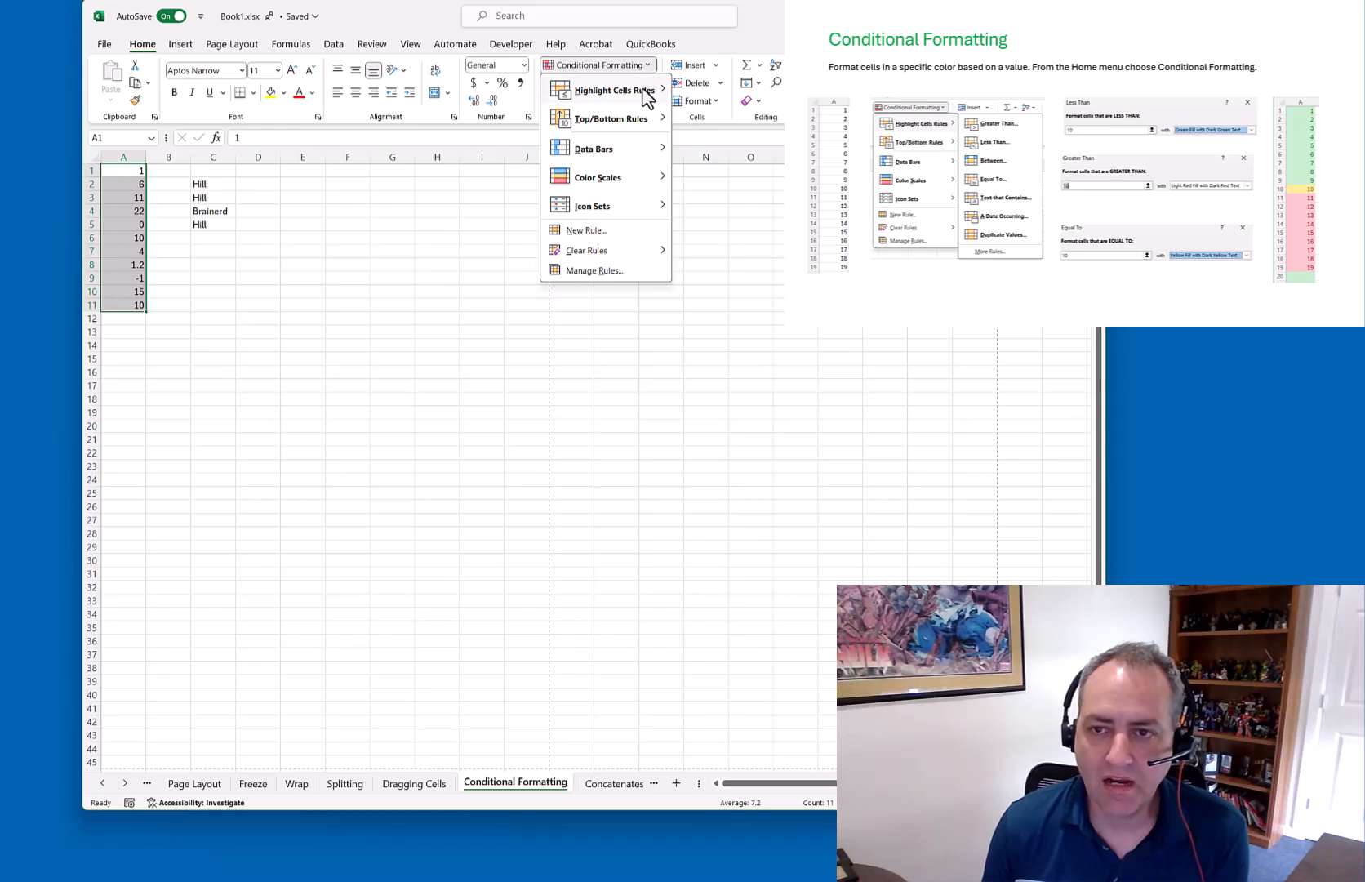
pyautogui.moveTo(647, 96)
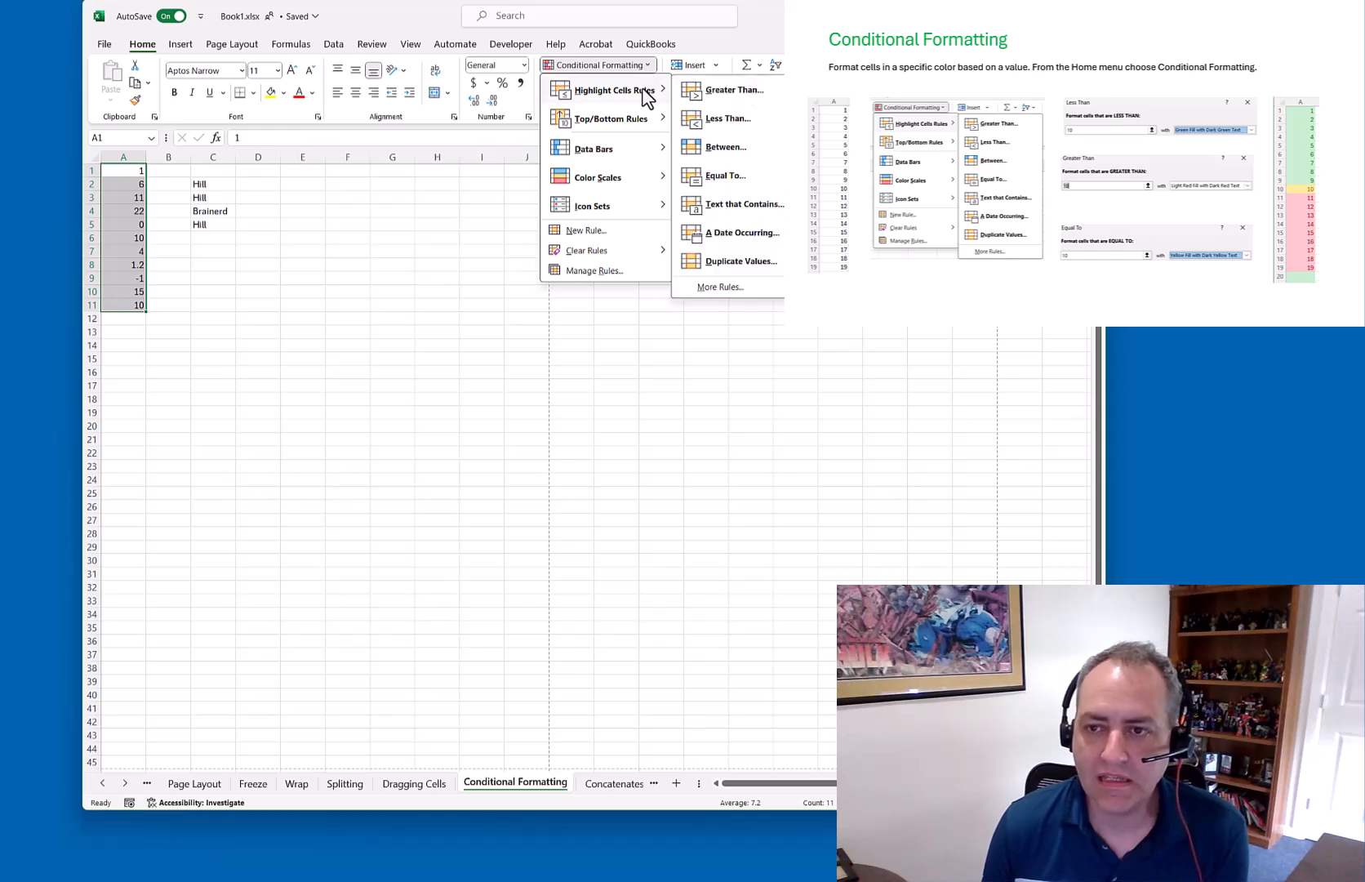
pyautogui.click(732, 90)
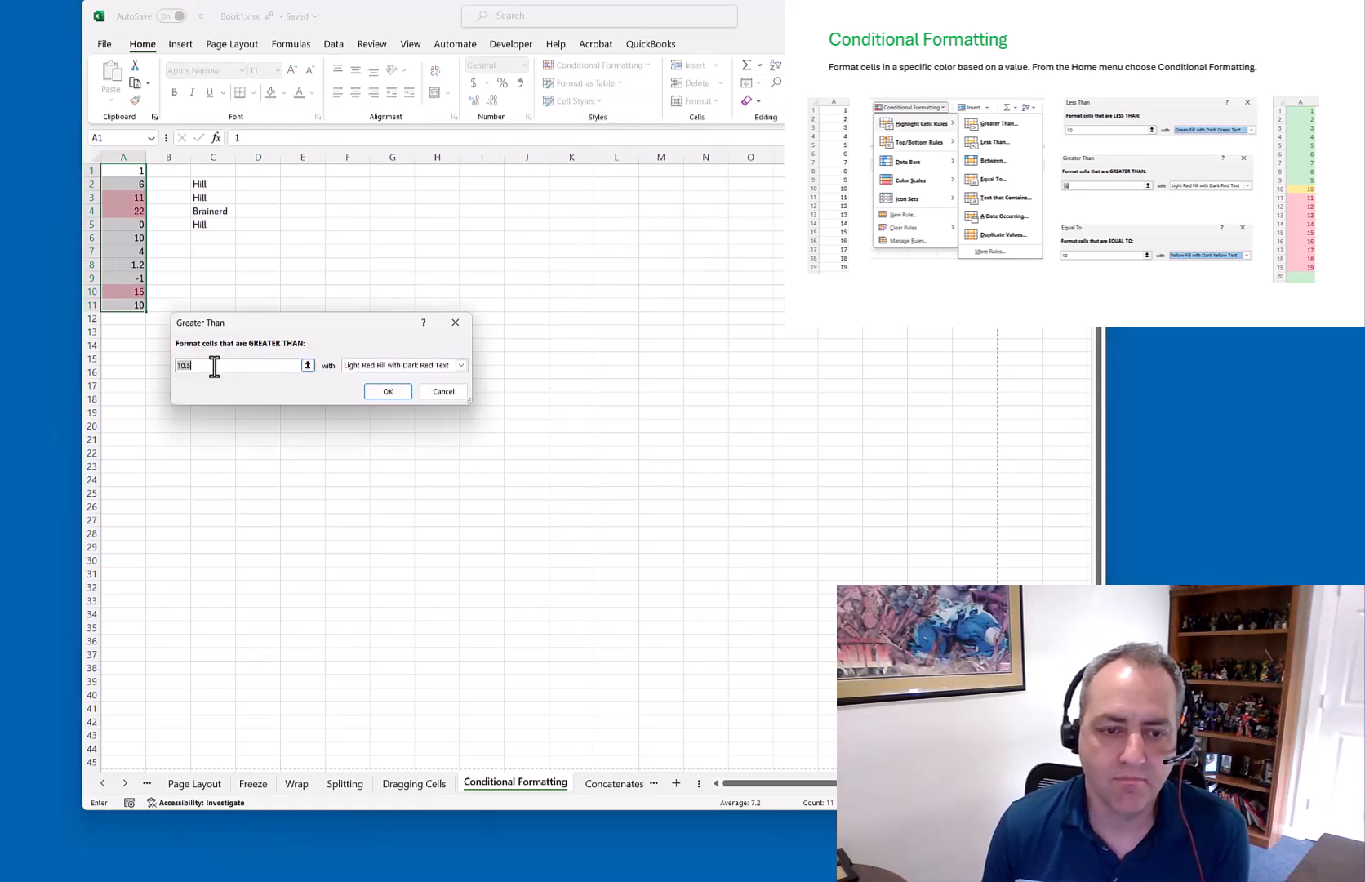
pyautogui.write('10')
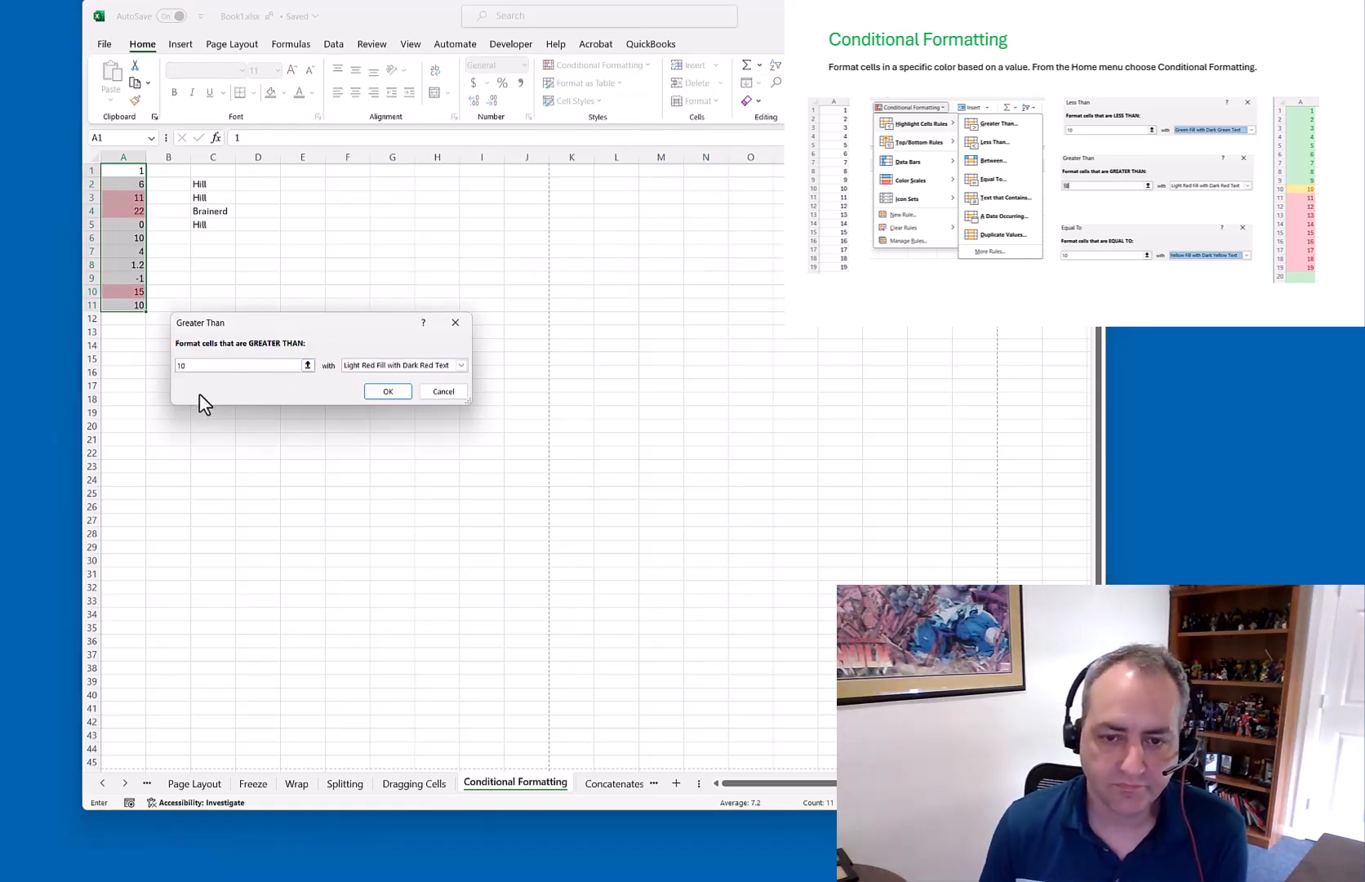
pyautogui.click(389, 392)
# Add a Less Than 10 rule with Green Fill with Dark Green Text
pyautogui.click(650, 68)
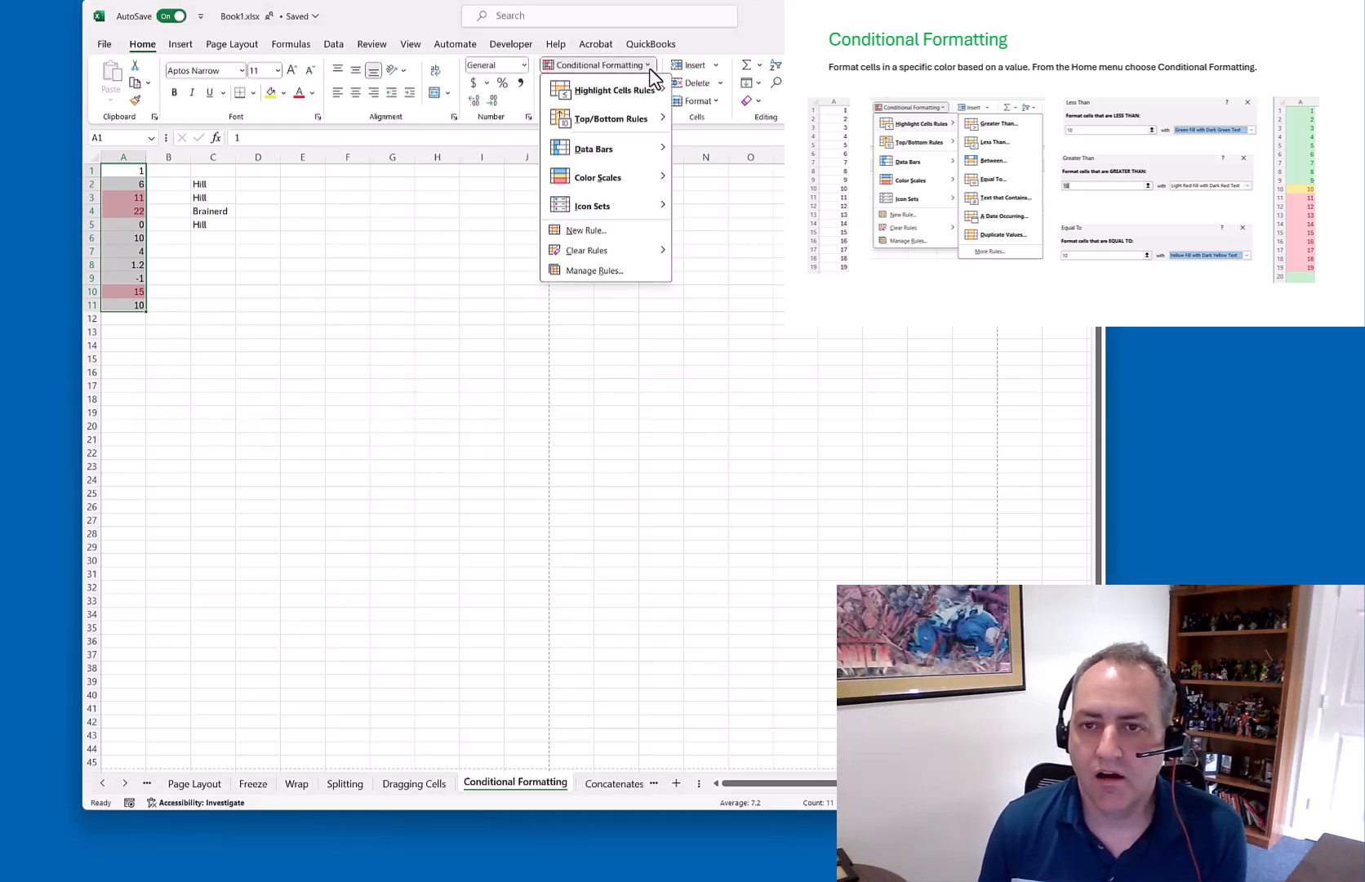
pyautogui.moveTo(646, 94)
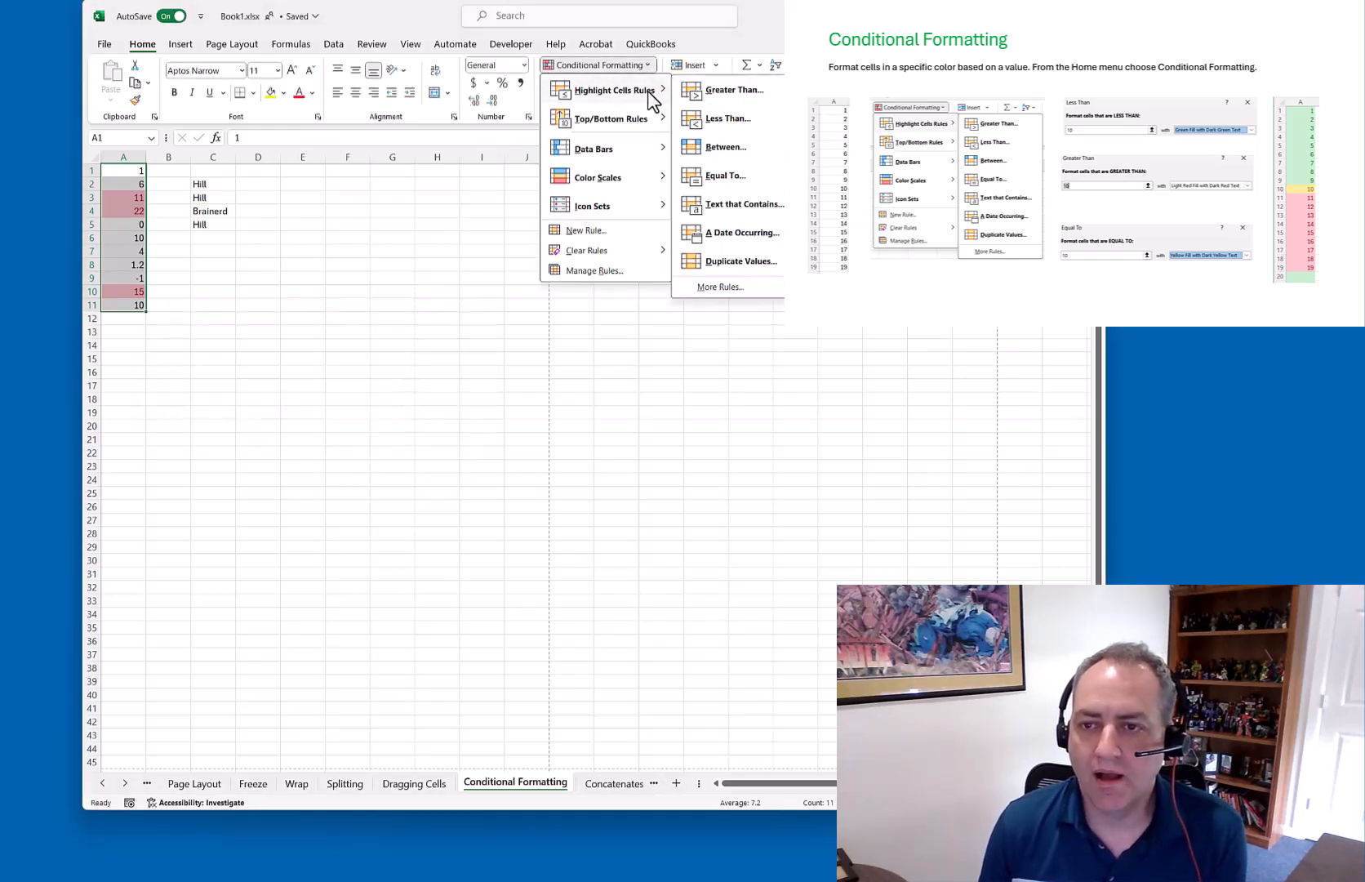
pyautogui.click(767, 123)
pyautogui.write('10')
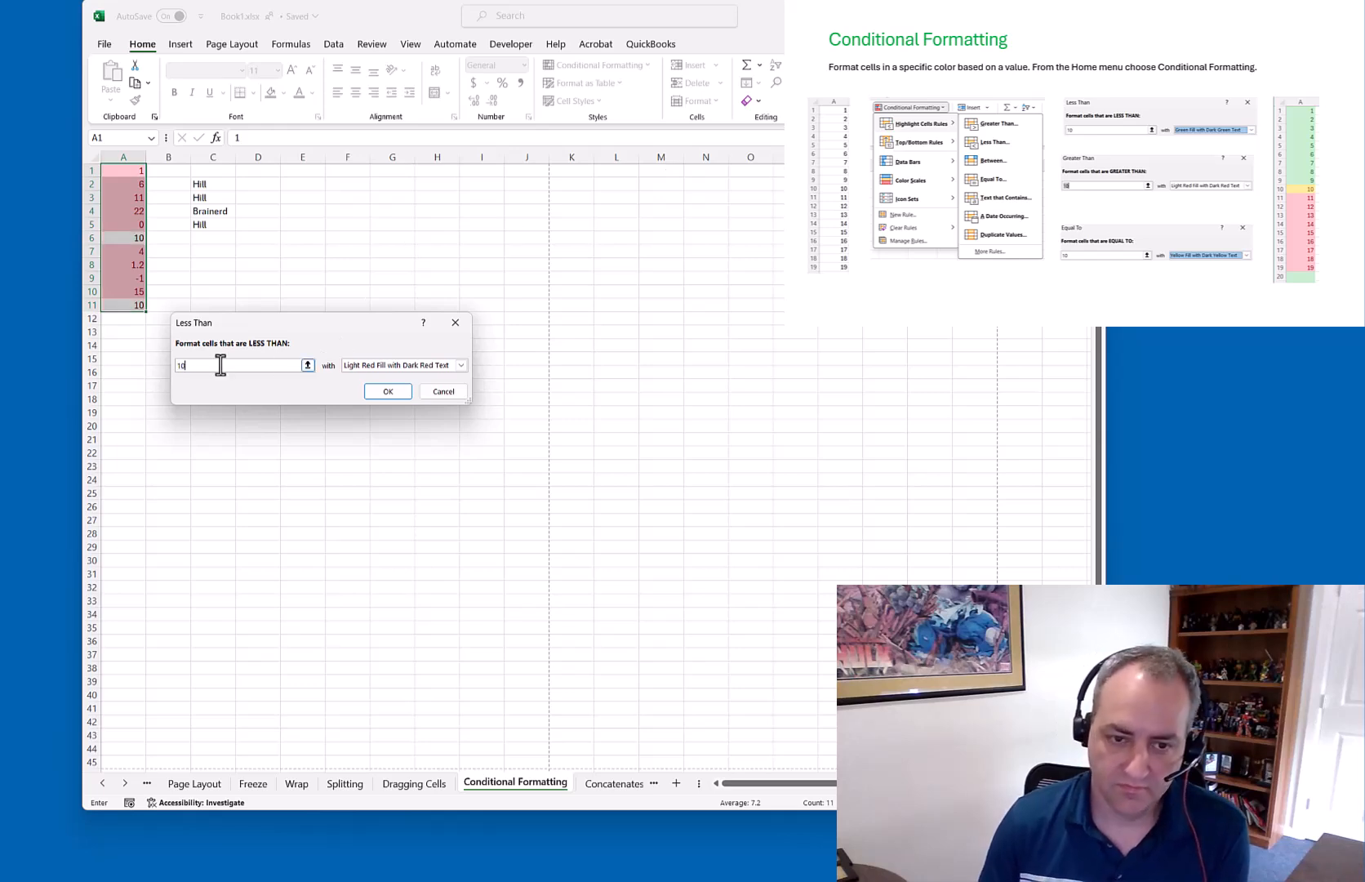
pyautogui.click(461, 365)
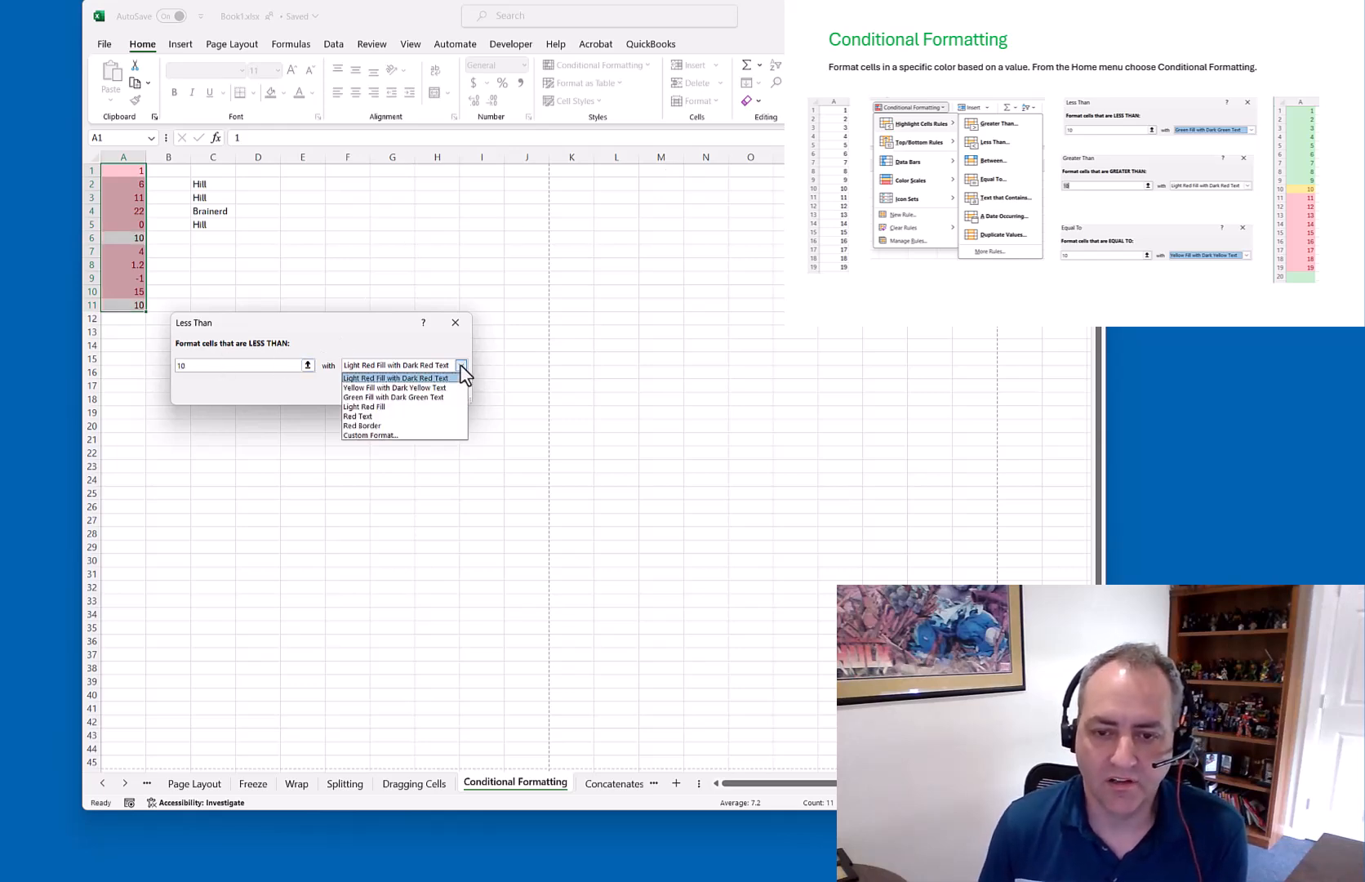
pyautogui.click(424, 397)
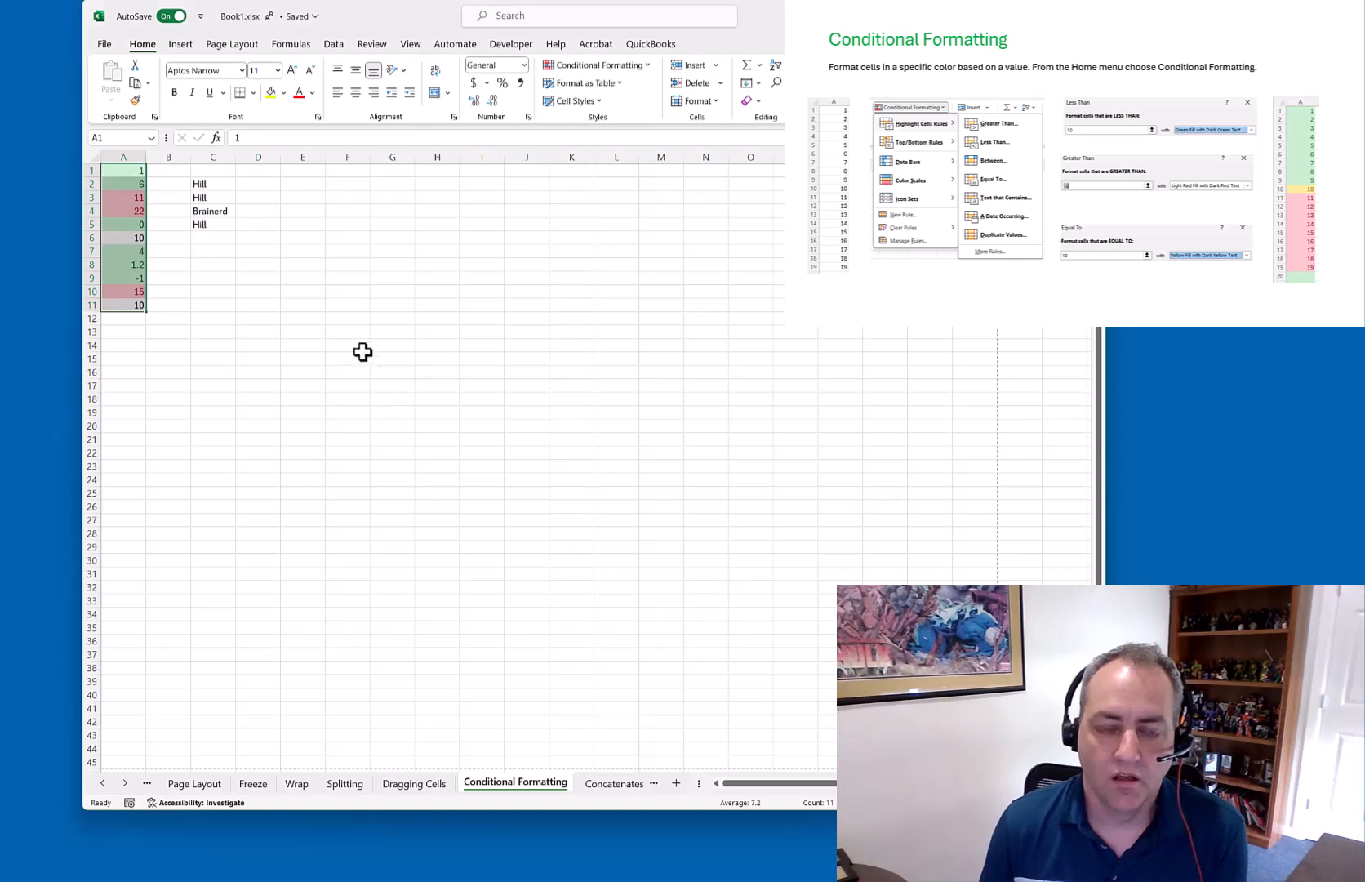
# Add an Equal To 10 rule with Yellow Fill with Dark Yellow Text
pyautogui.click(651, 67)
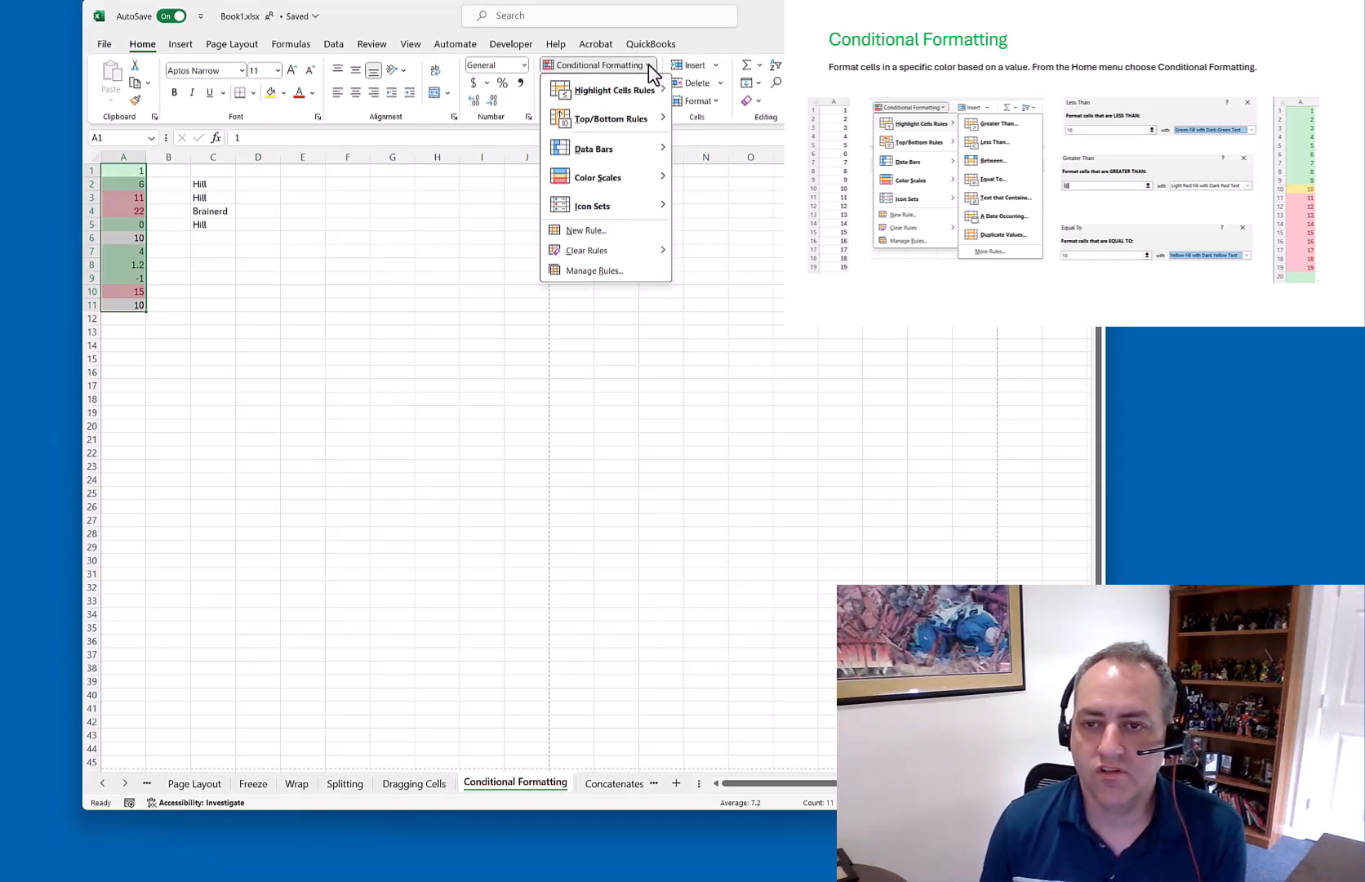
pyautogui.moveTo(649, 91)
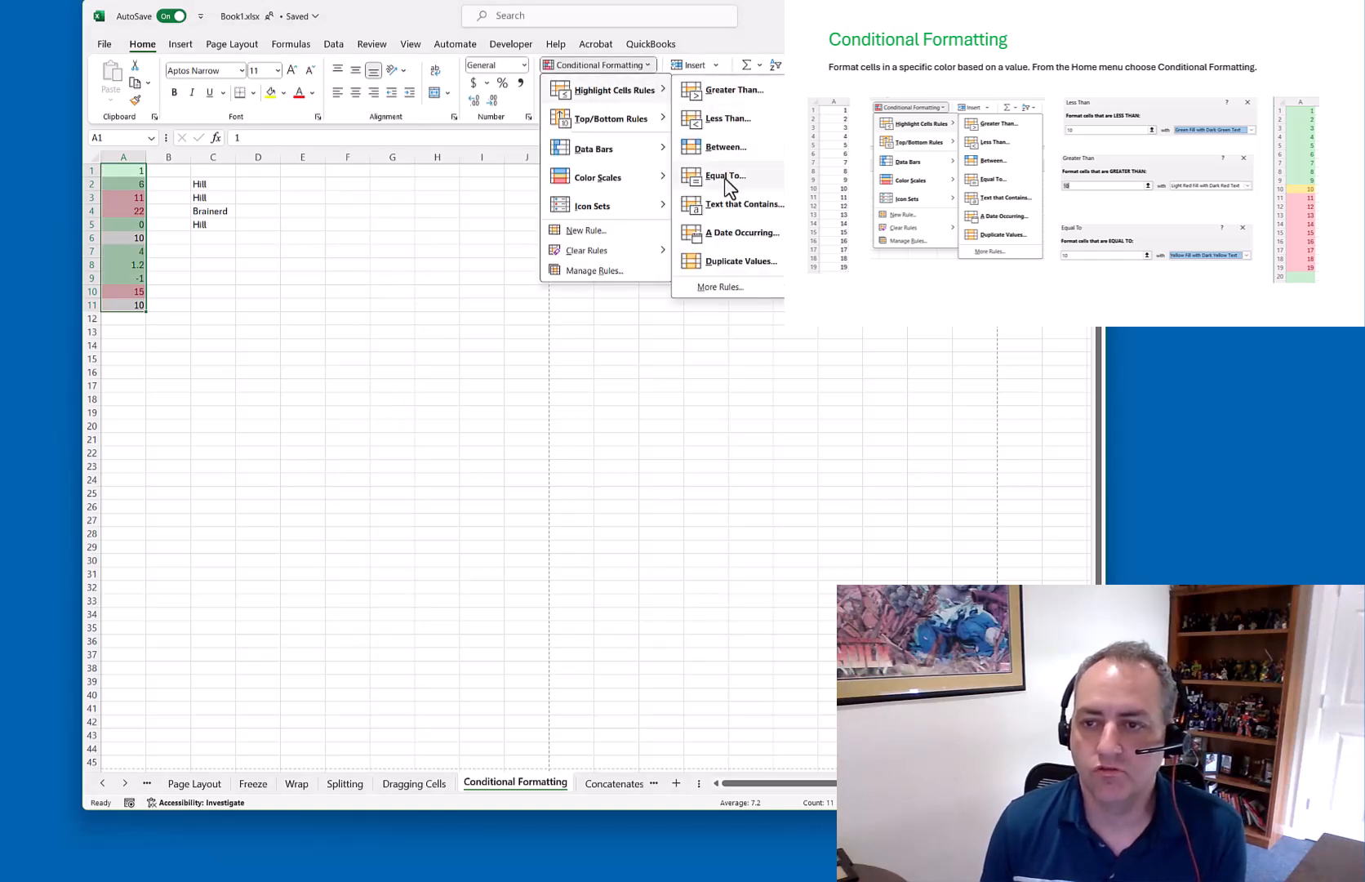
pyautogui.click(724, 177)
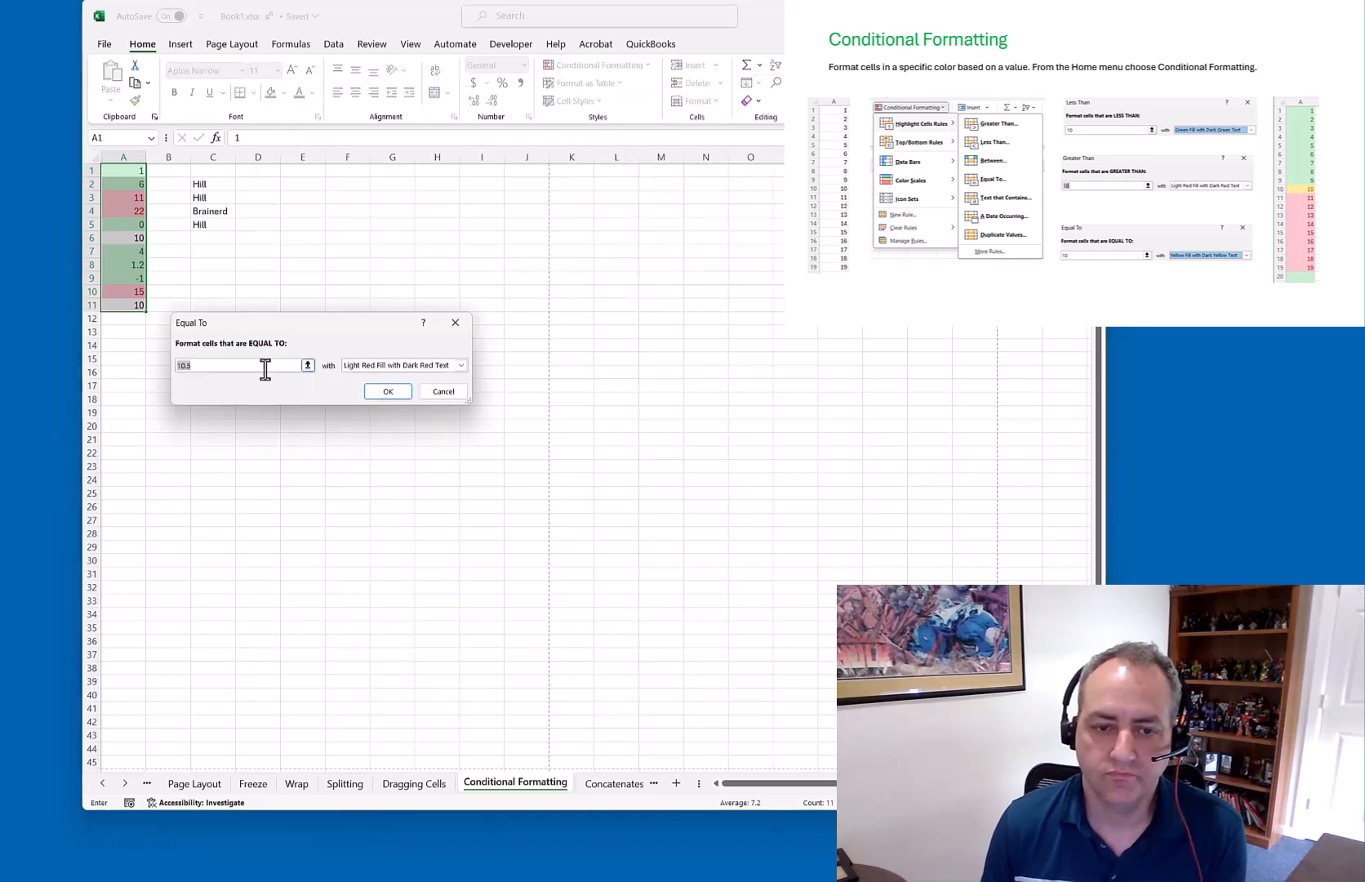
pyautogui.write('10')
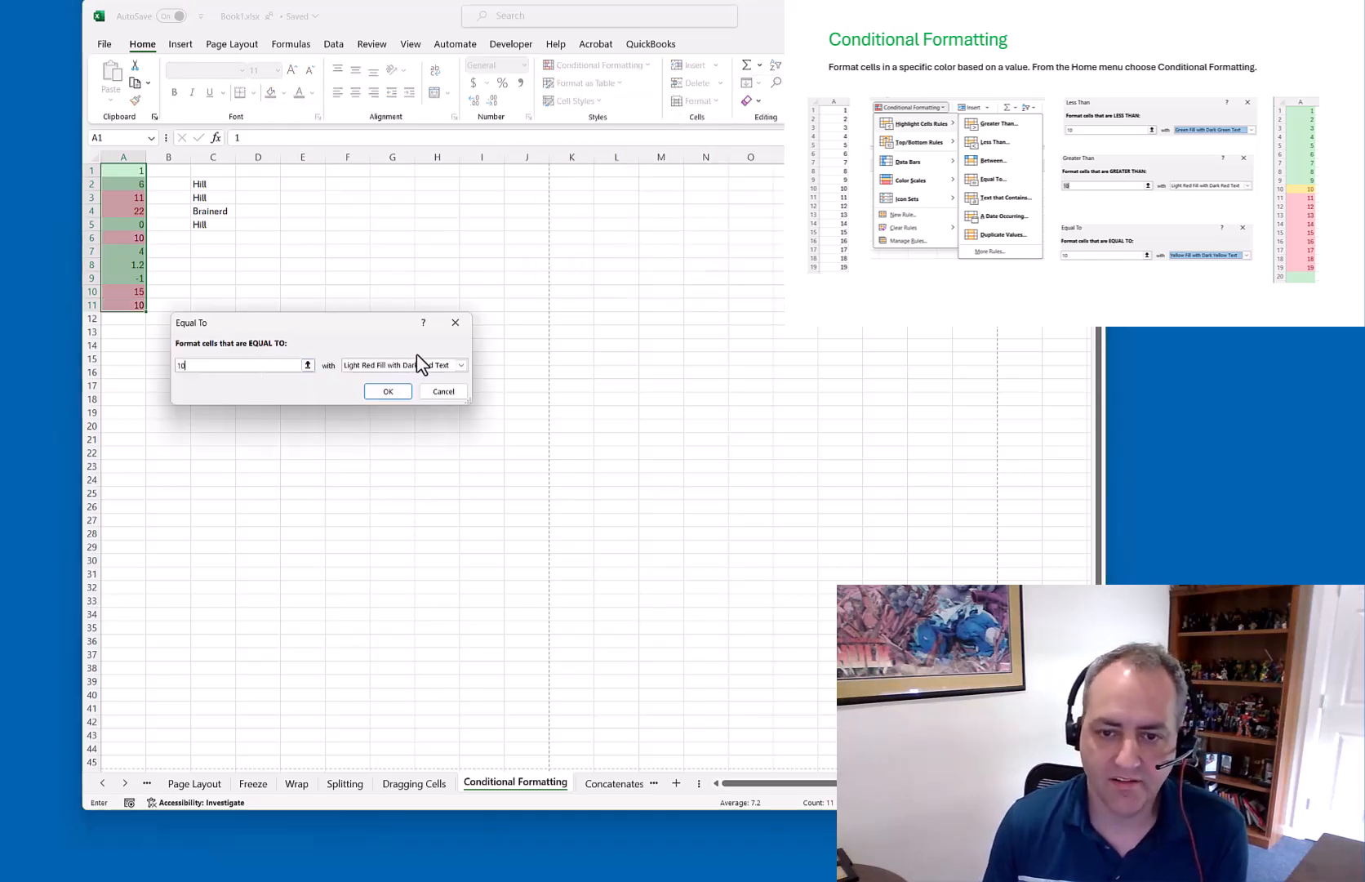
pyautogui.click(462, 367)
pyautogui.click(380, 377)
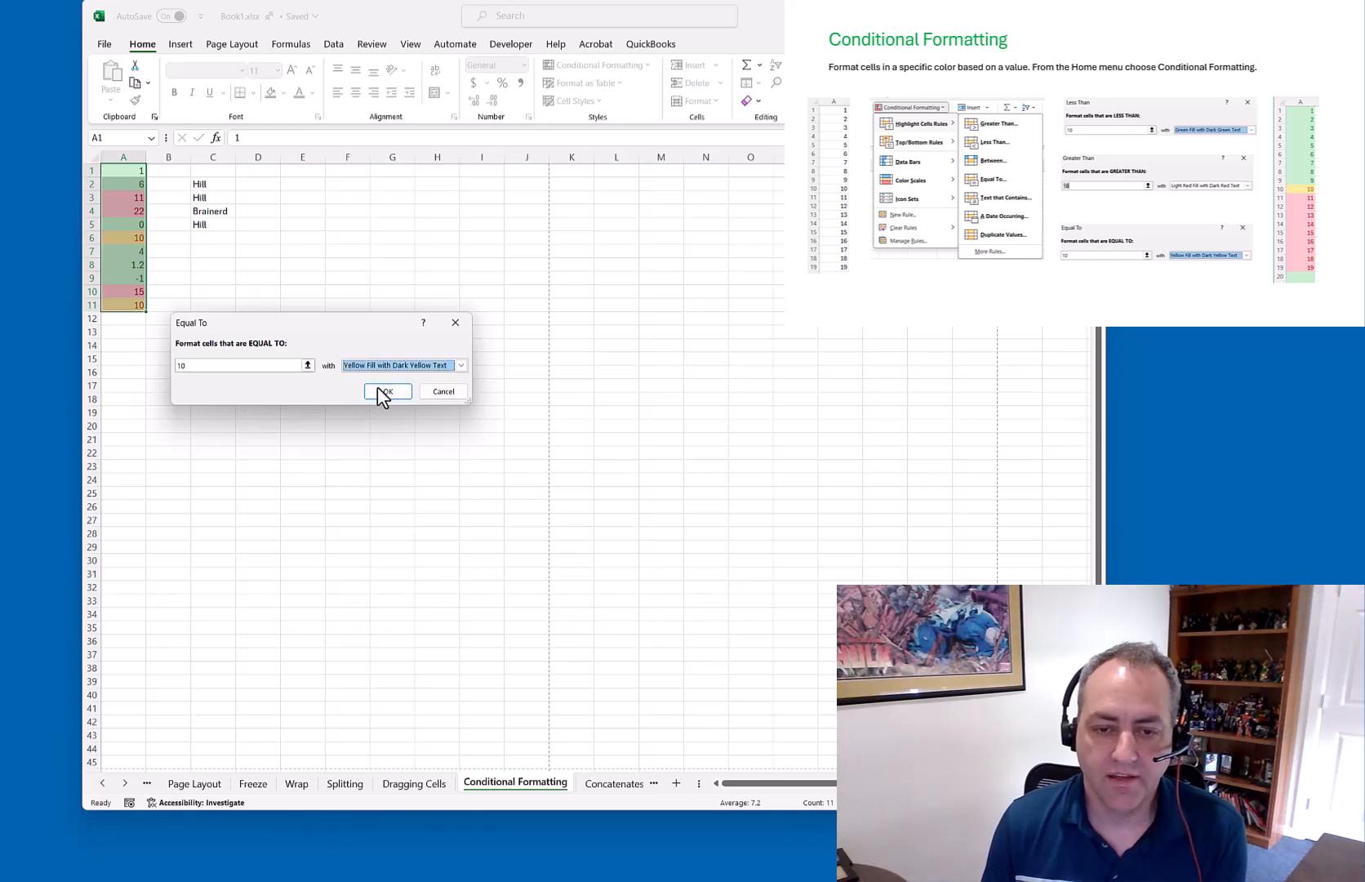
pyautogui.click(388, 392)
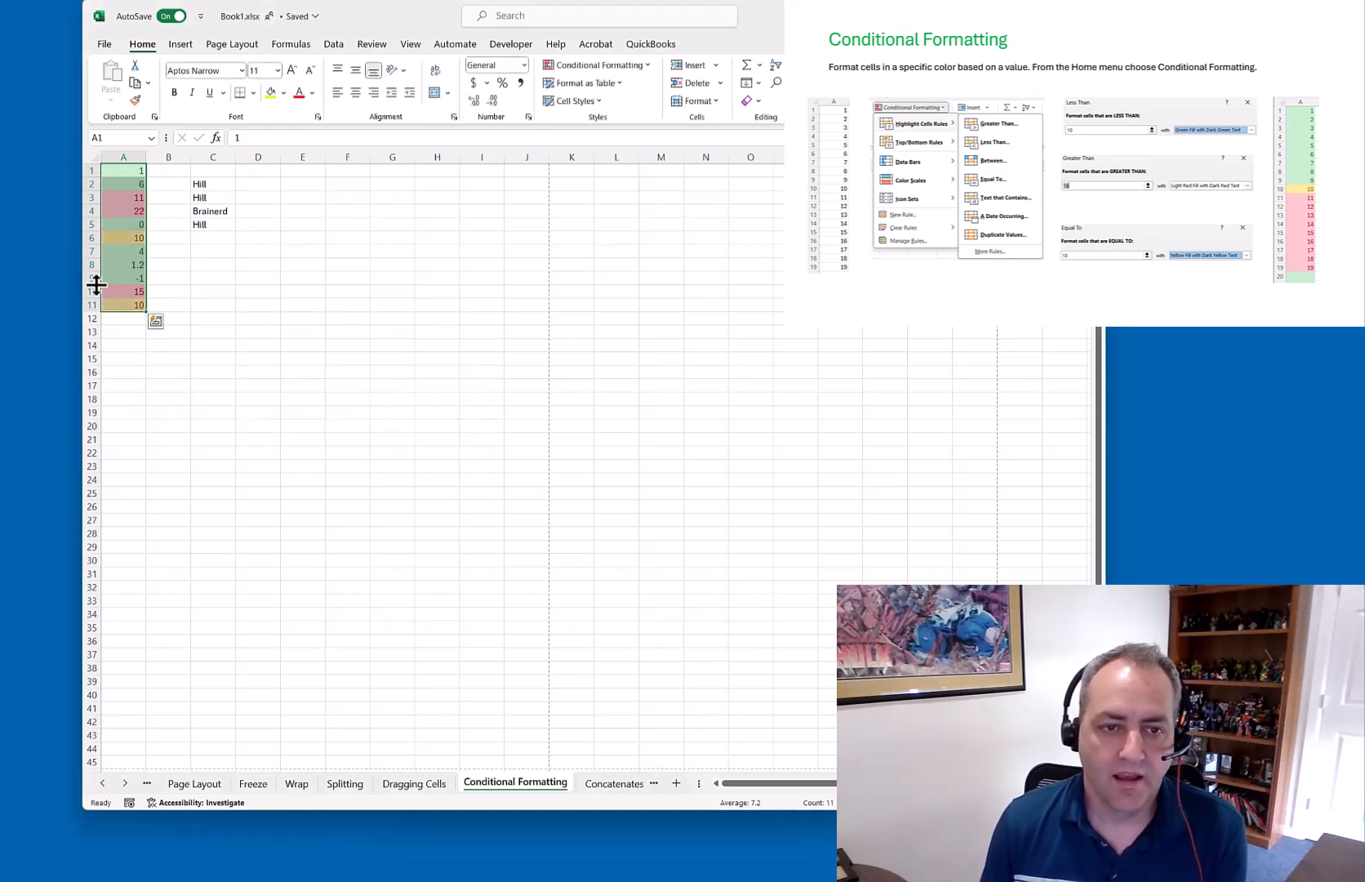
# Enter 5, -1, 10 and 15 into cells A12:A15
pyautogui.click(181, 278)
pyautogui.moveTo(129, 170); pyautogui.dragTo(146, 286)
pyautogui.click(158, 278)
pyautogui.click(135, 319)
pyautogui.write('5')
pyautogui.press('Return')
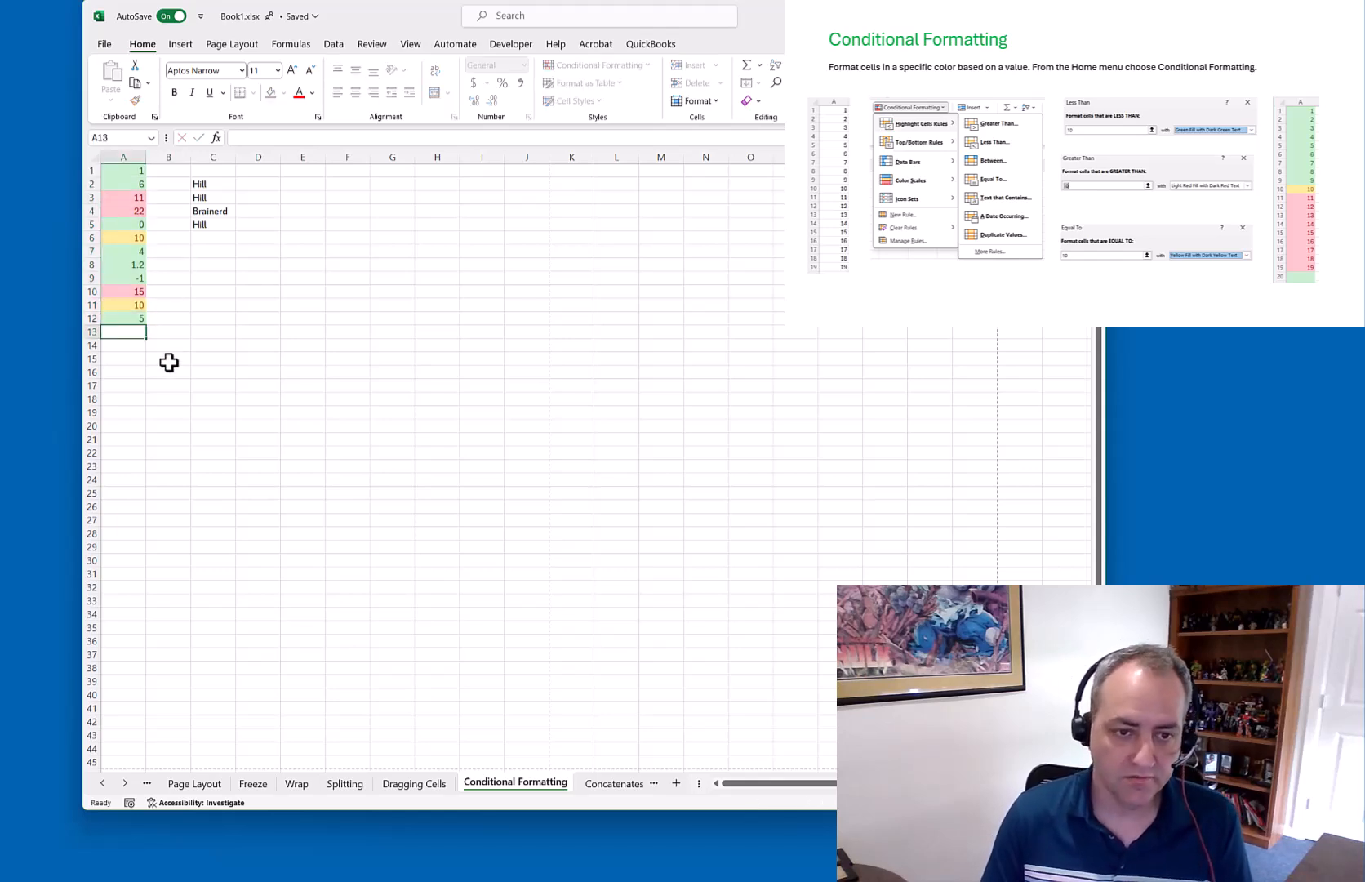
pyautogui.write('-1')
pyautogui.press('Return')
pyautogui.write('10')
pyautogui.press('Return')
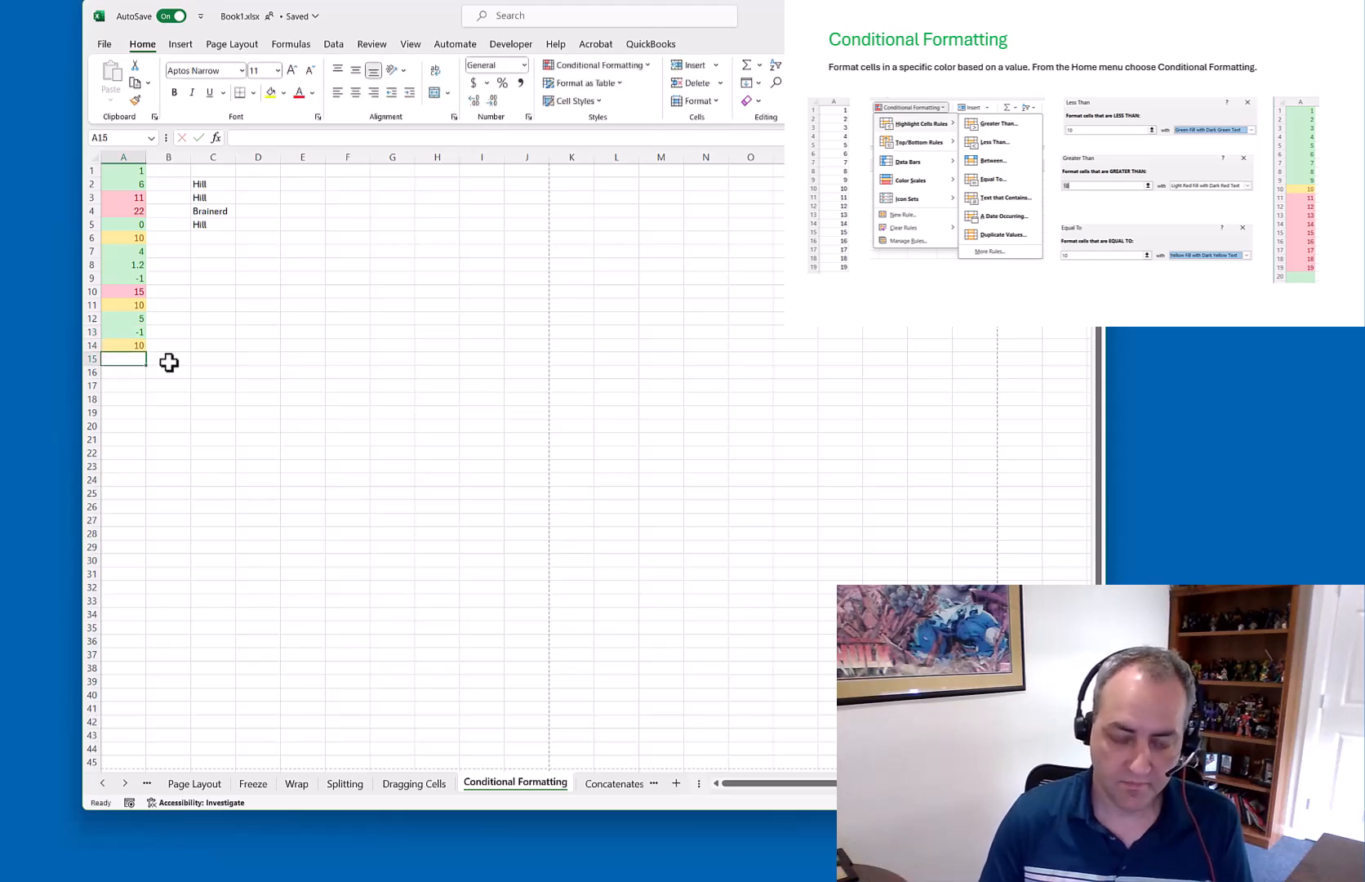
pyautogui.write('15')
pyautogui.press('Return')
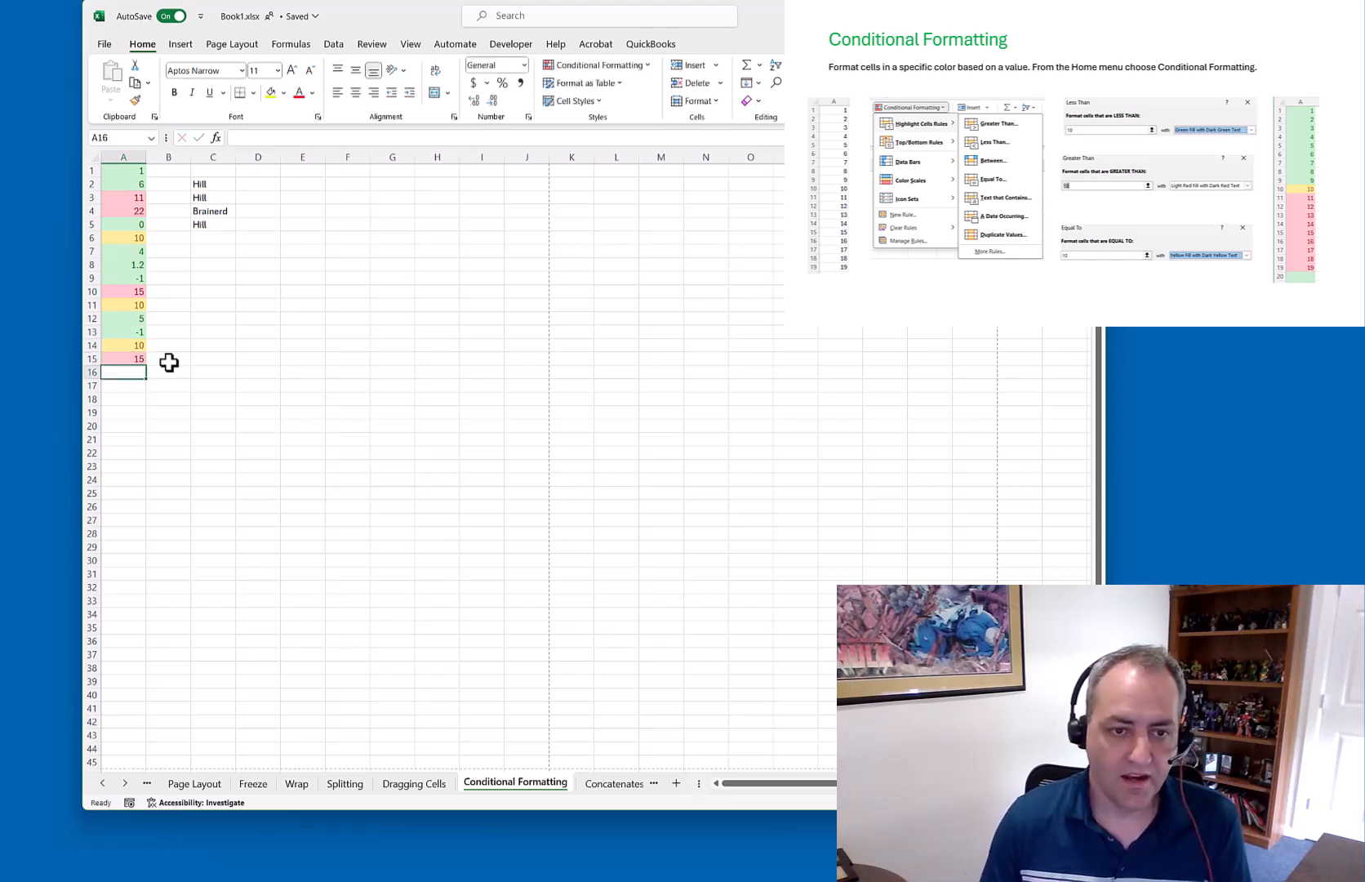
# Select A1:A15 and review the Highlight Cells Rules menu
pyautogui.moveTo(134, 170); pyautogui.dragTo(135, 366)
pyautogui.click(648, 65)
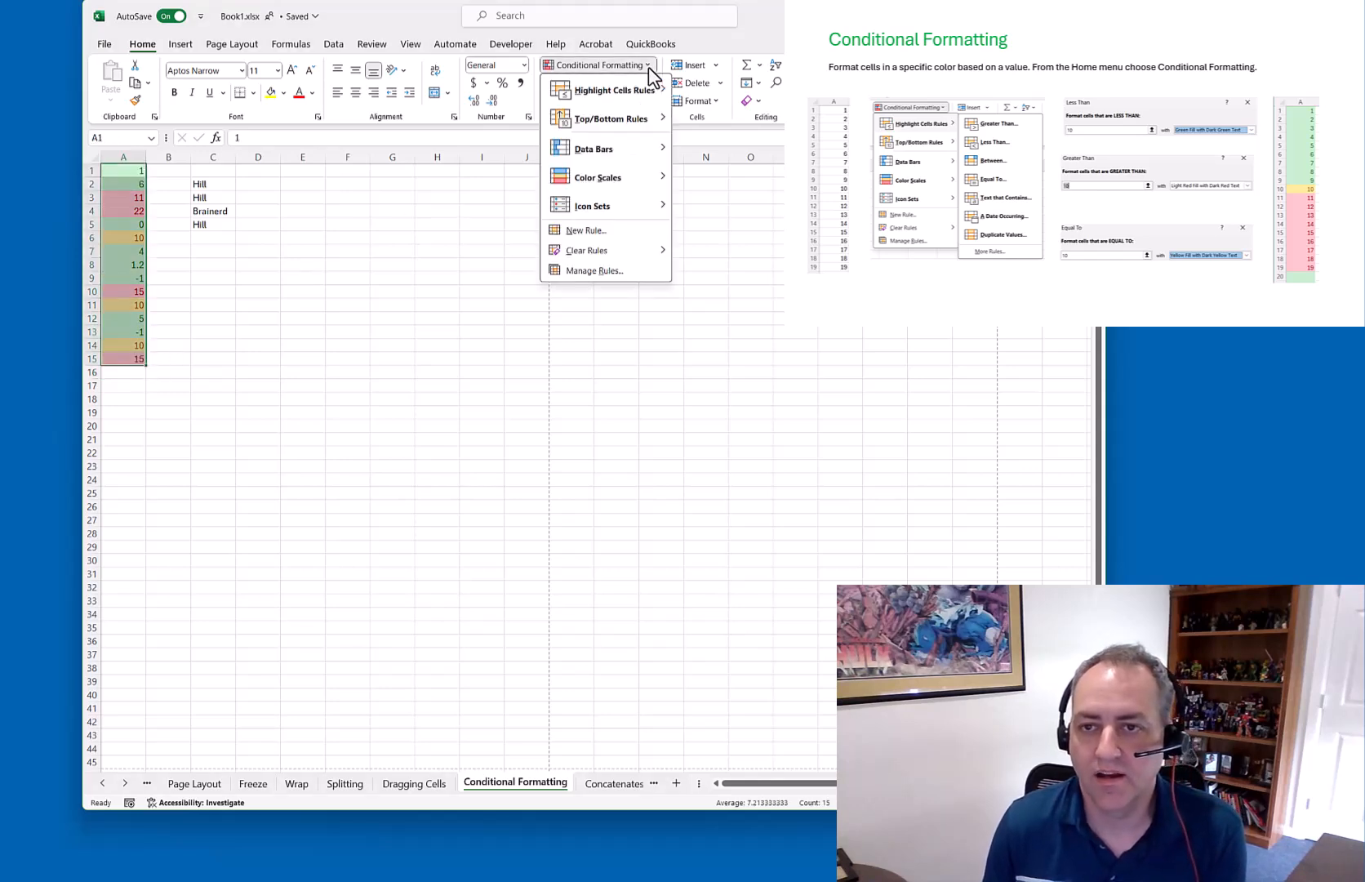
pyautogui.moveTo(606, 253)
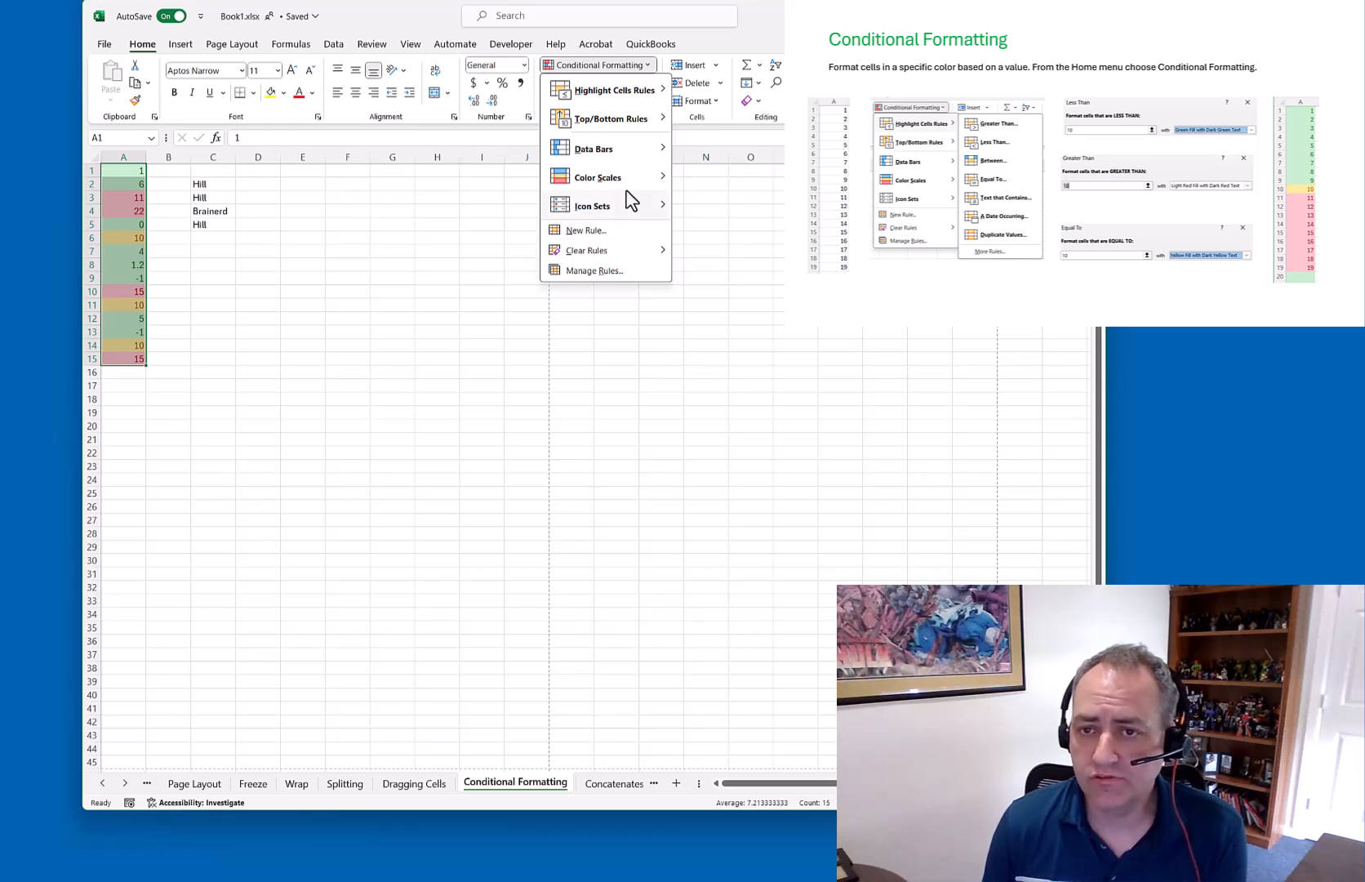
pyautogui.moveTo(636, 97)
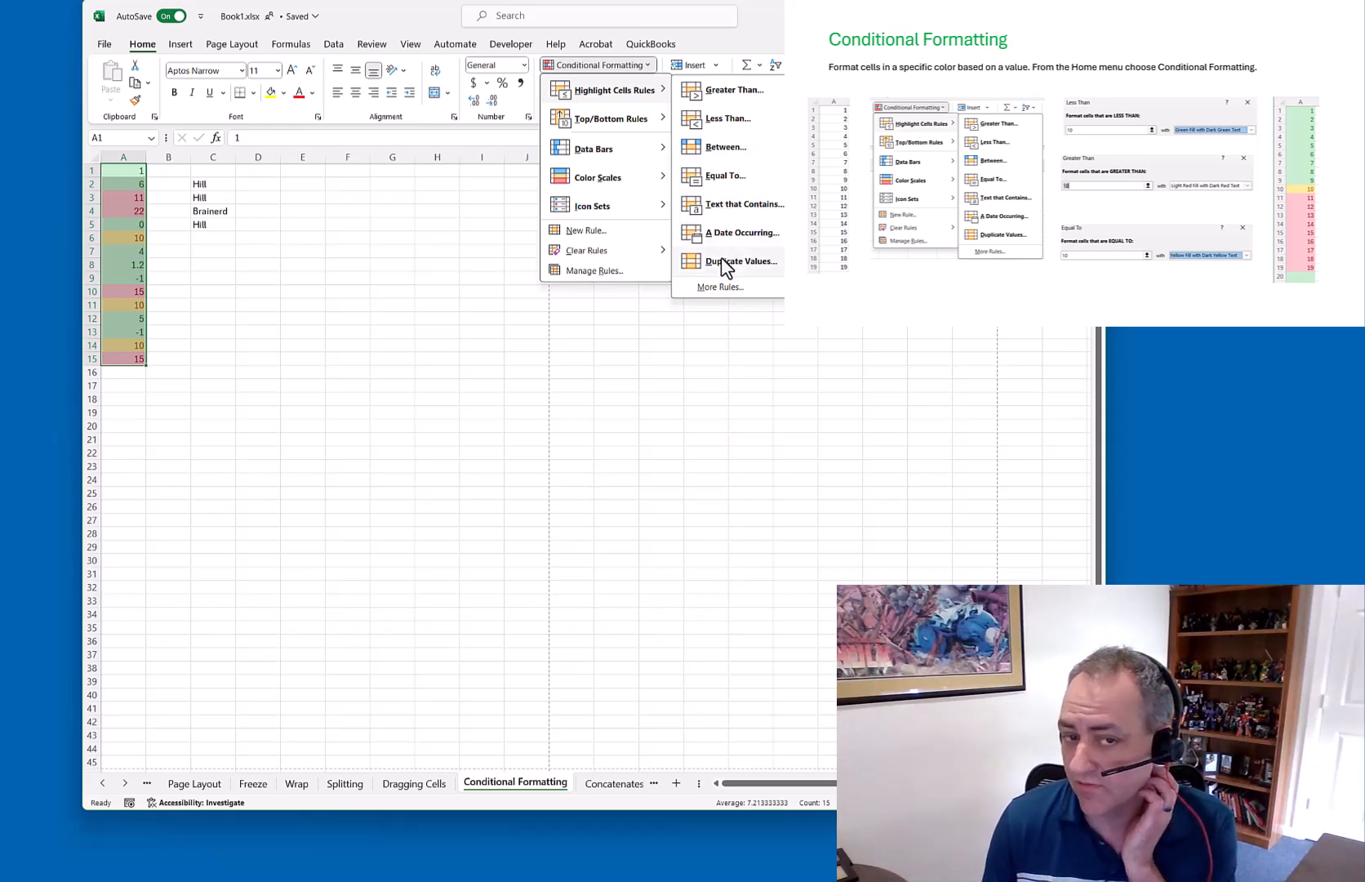
# Apply a Duplicate Values highlight rule to the names in C2:C5
pyautogui.click(320, 271)
pyautogui.moveTo(213, 183); pyautogui.dragTo(220, 227)
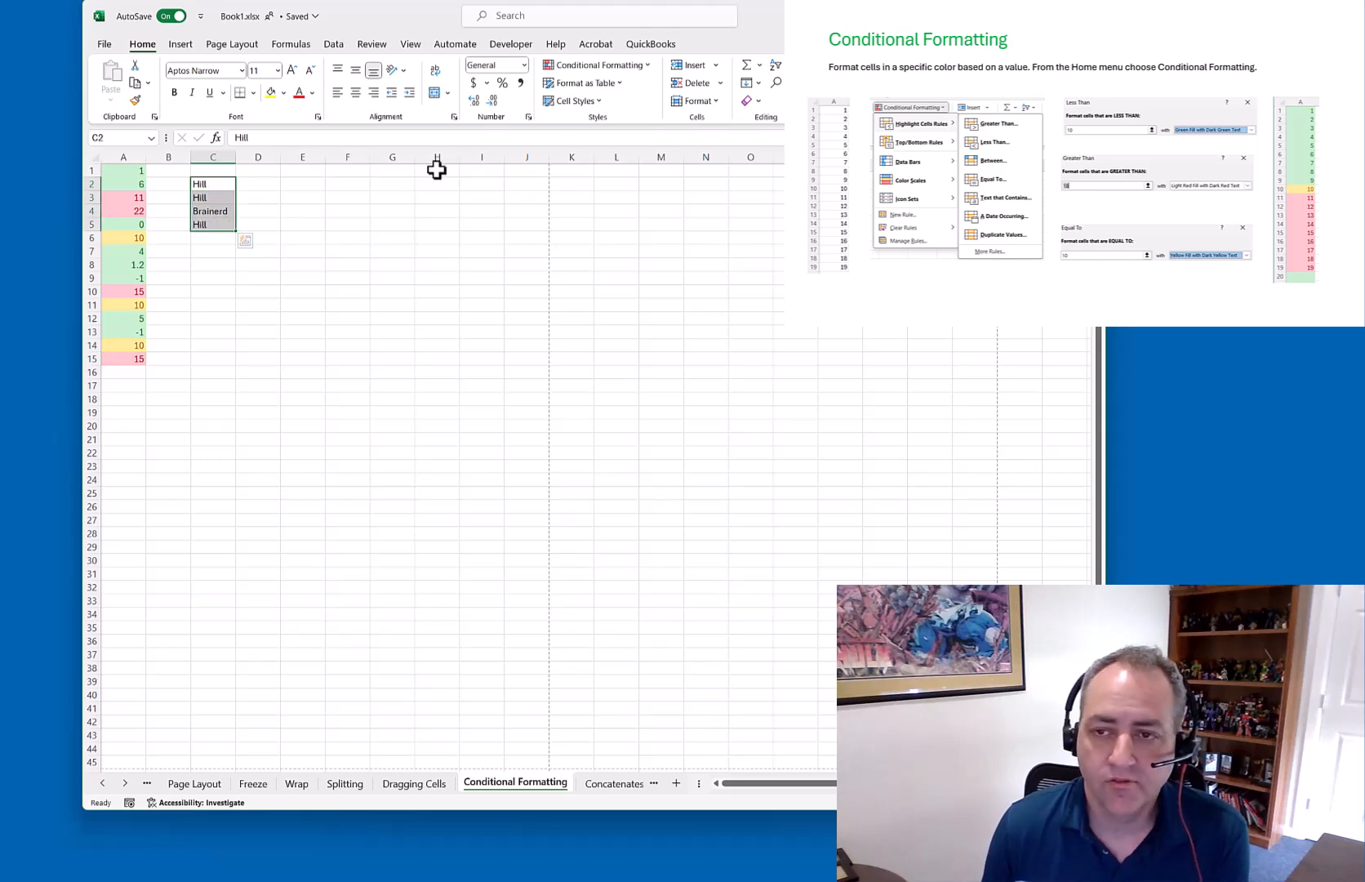
pyautogui.click(652, 68)
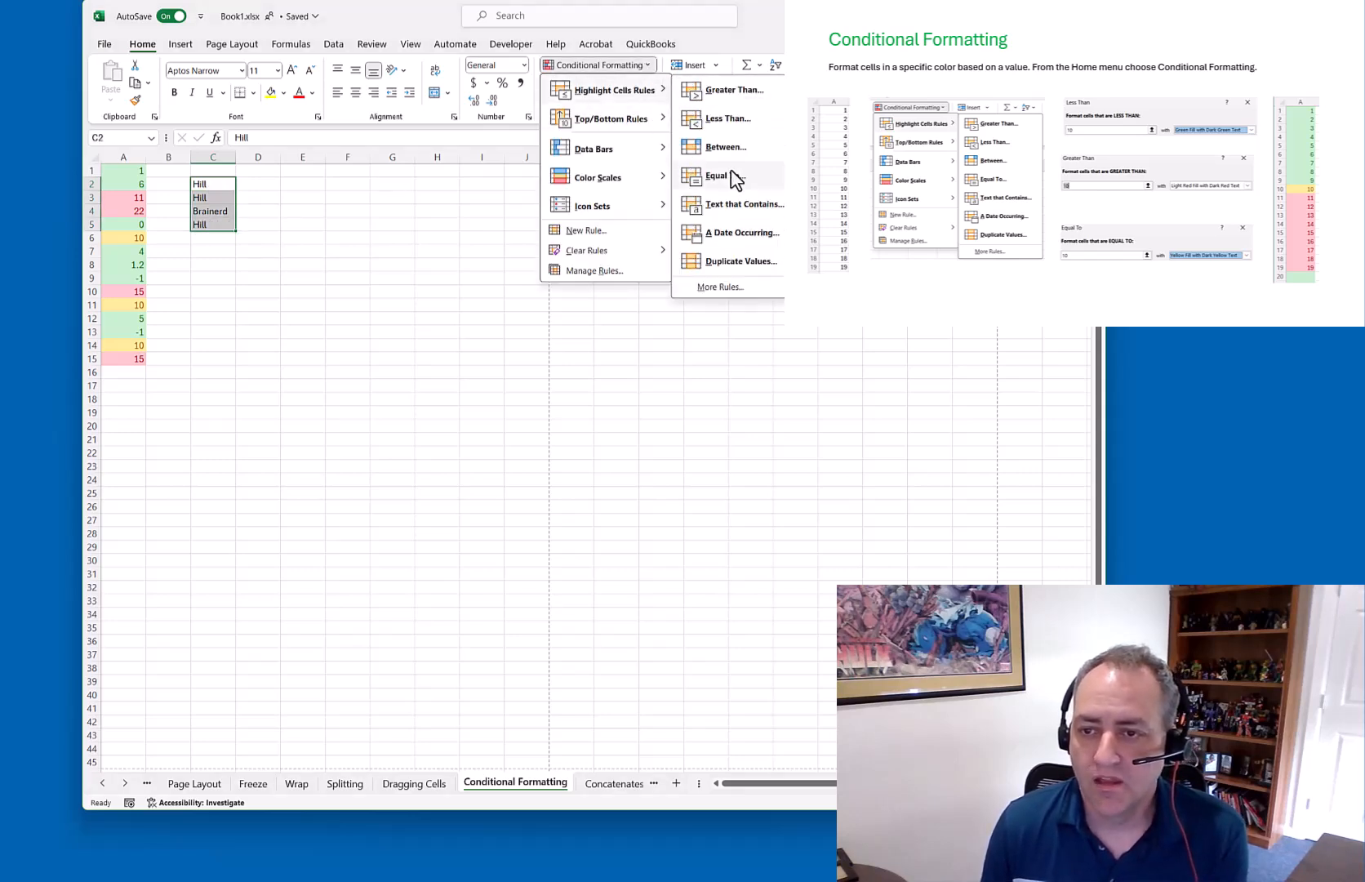
pyautogui.click(725, 261)
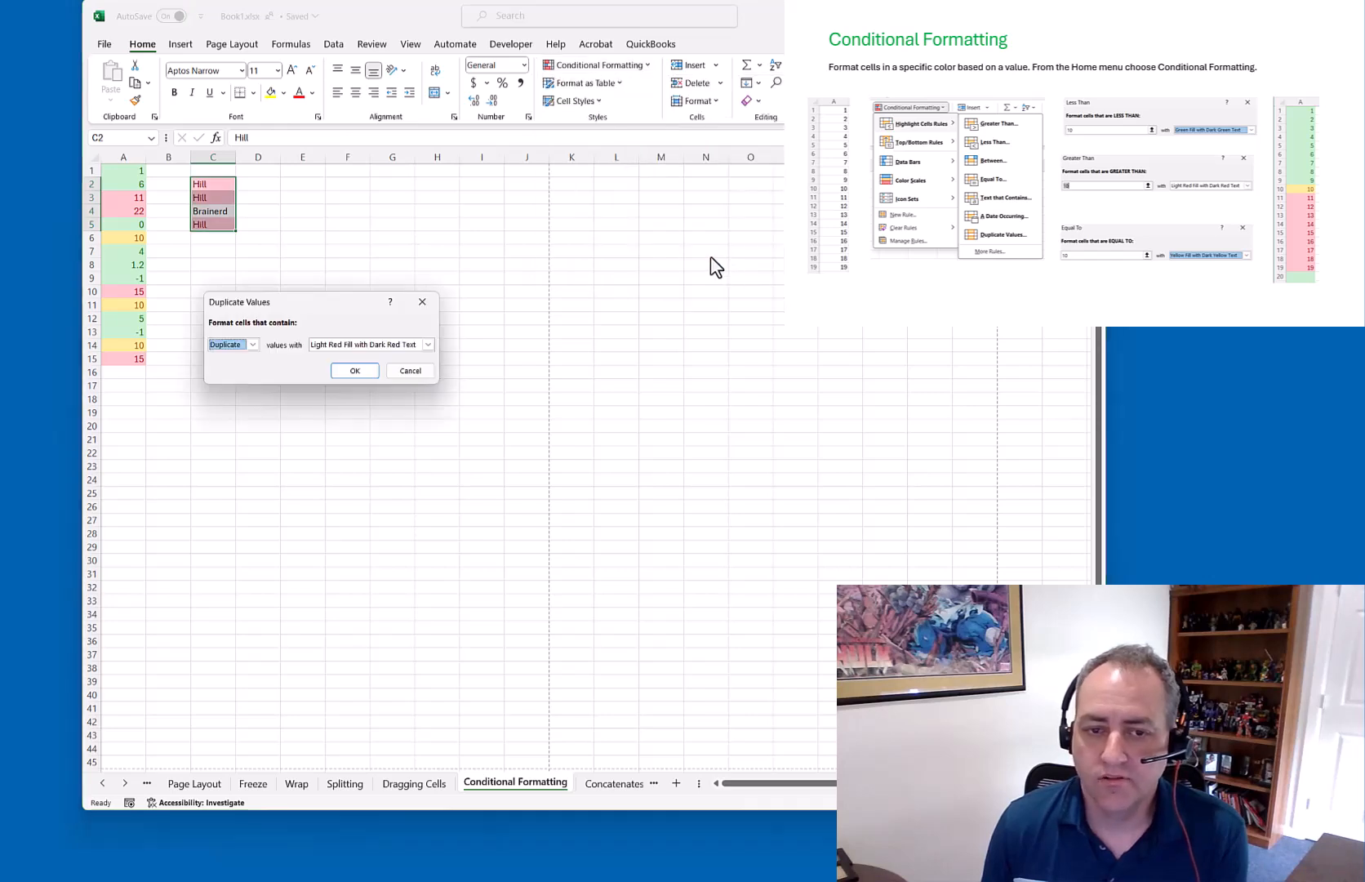
pyautogui.click(359, 371)
pyautogui.click(274, 318)
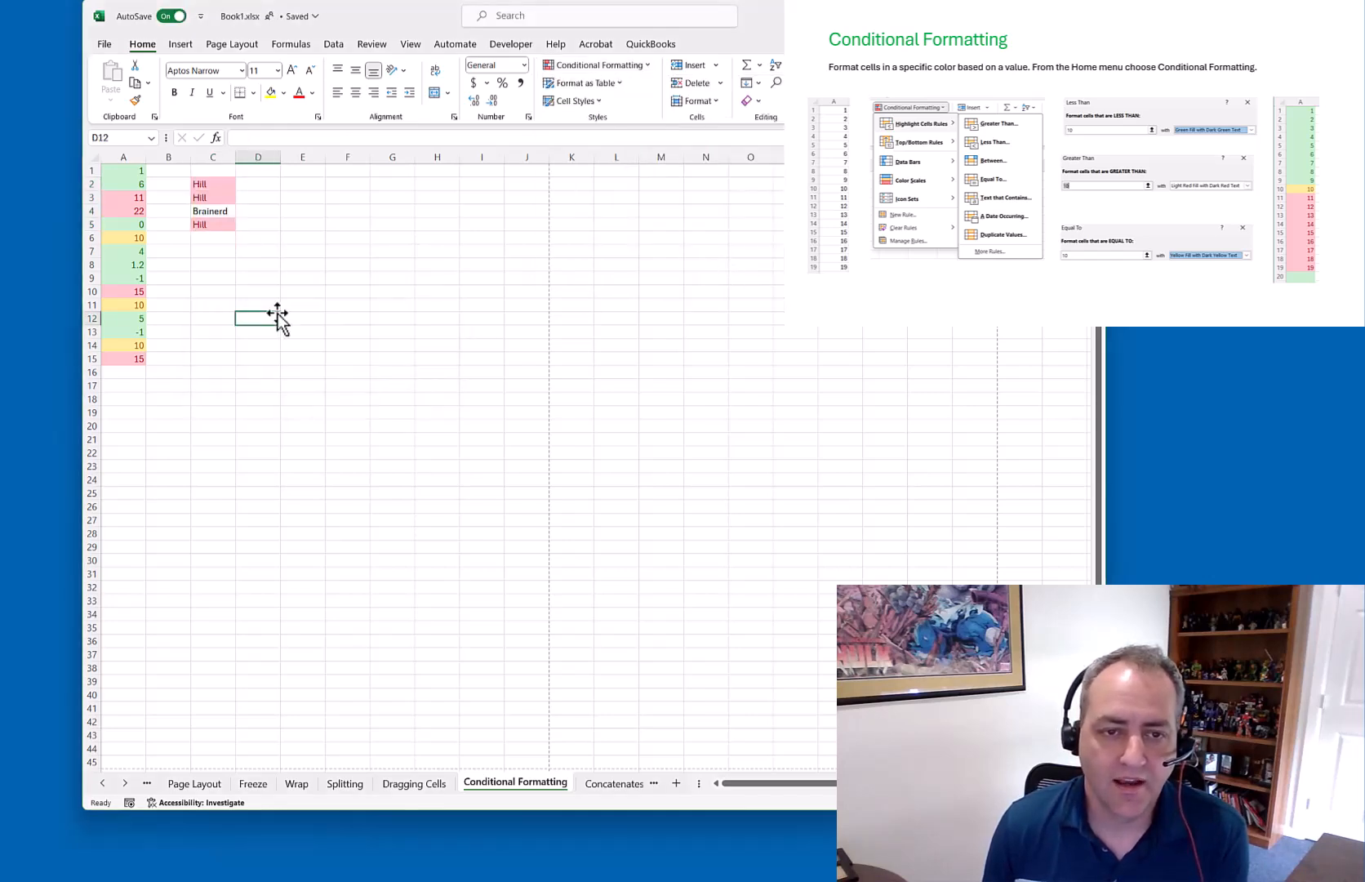
# Enter Hill in C3 and retype C2 as hill
pyautogui.click(197, 198)
pyautogui.write('Hill')
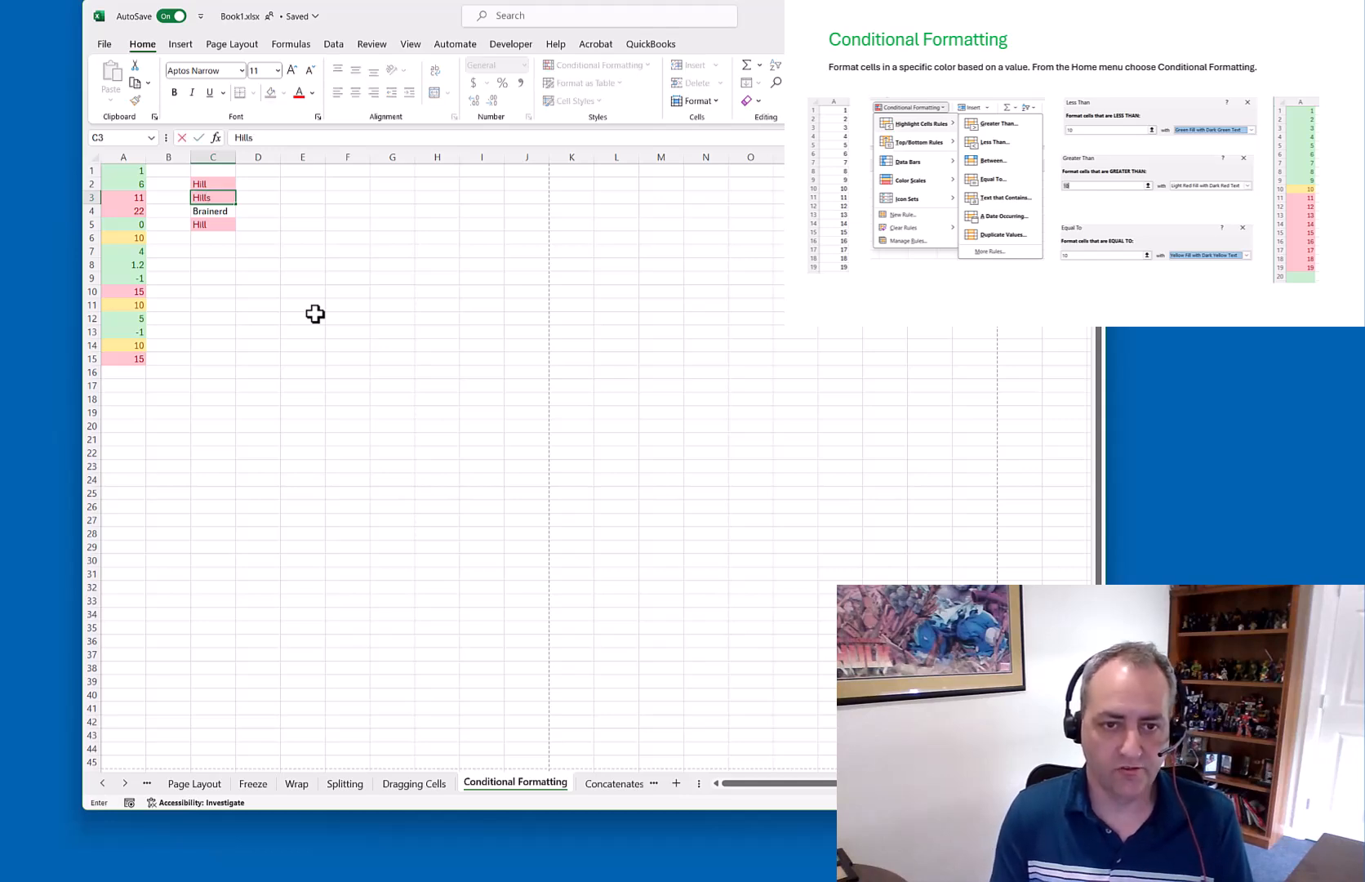
pyautogui.press('Return')
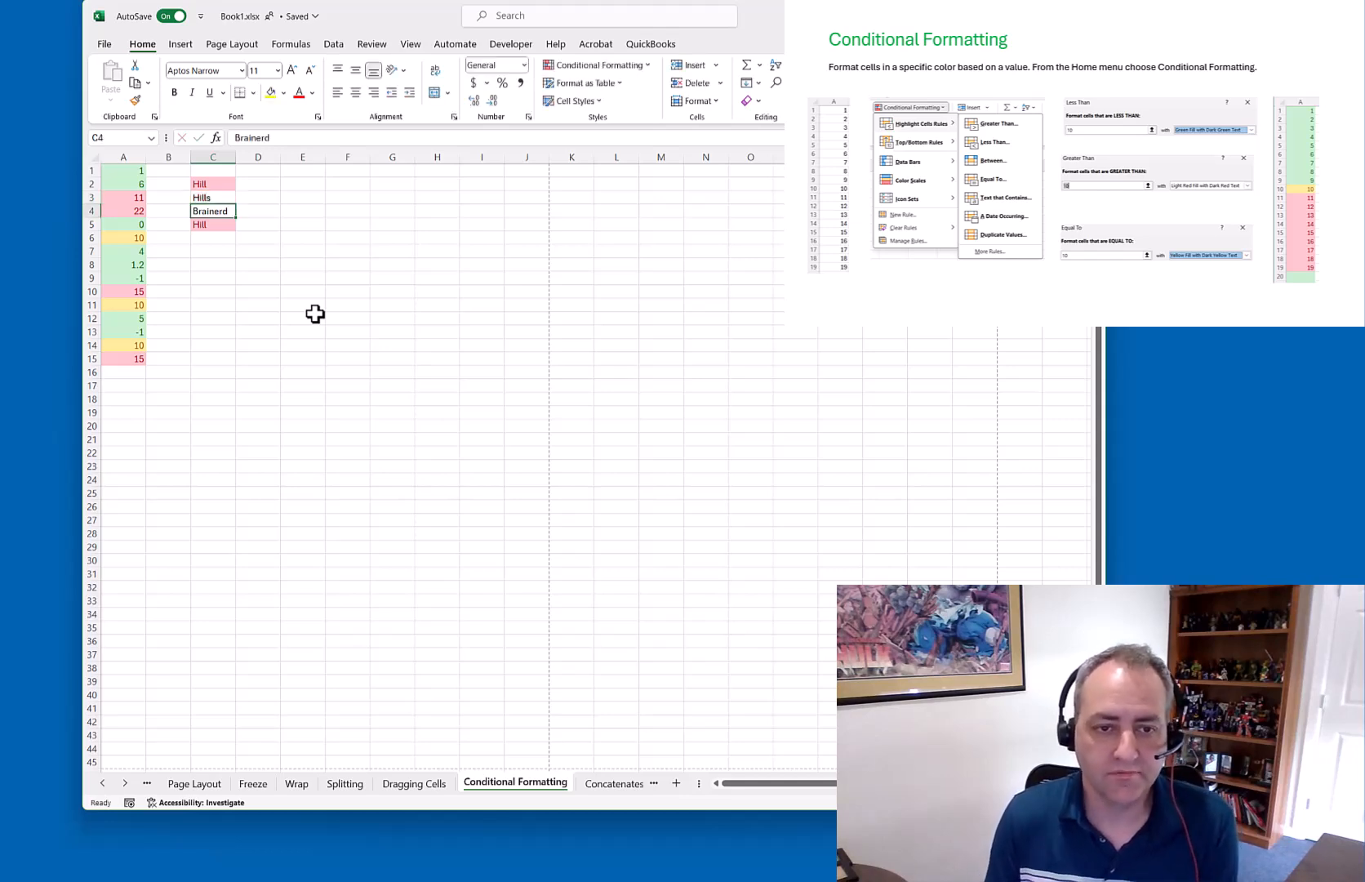
pyautogui.press('Up')
pyautogui.press('Up')
pyautogui.press('Delete')
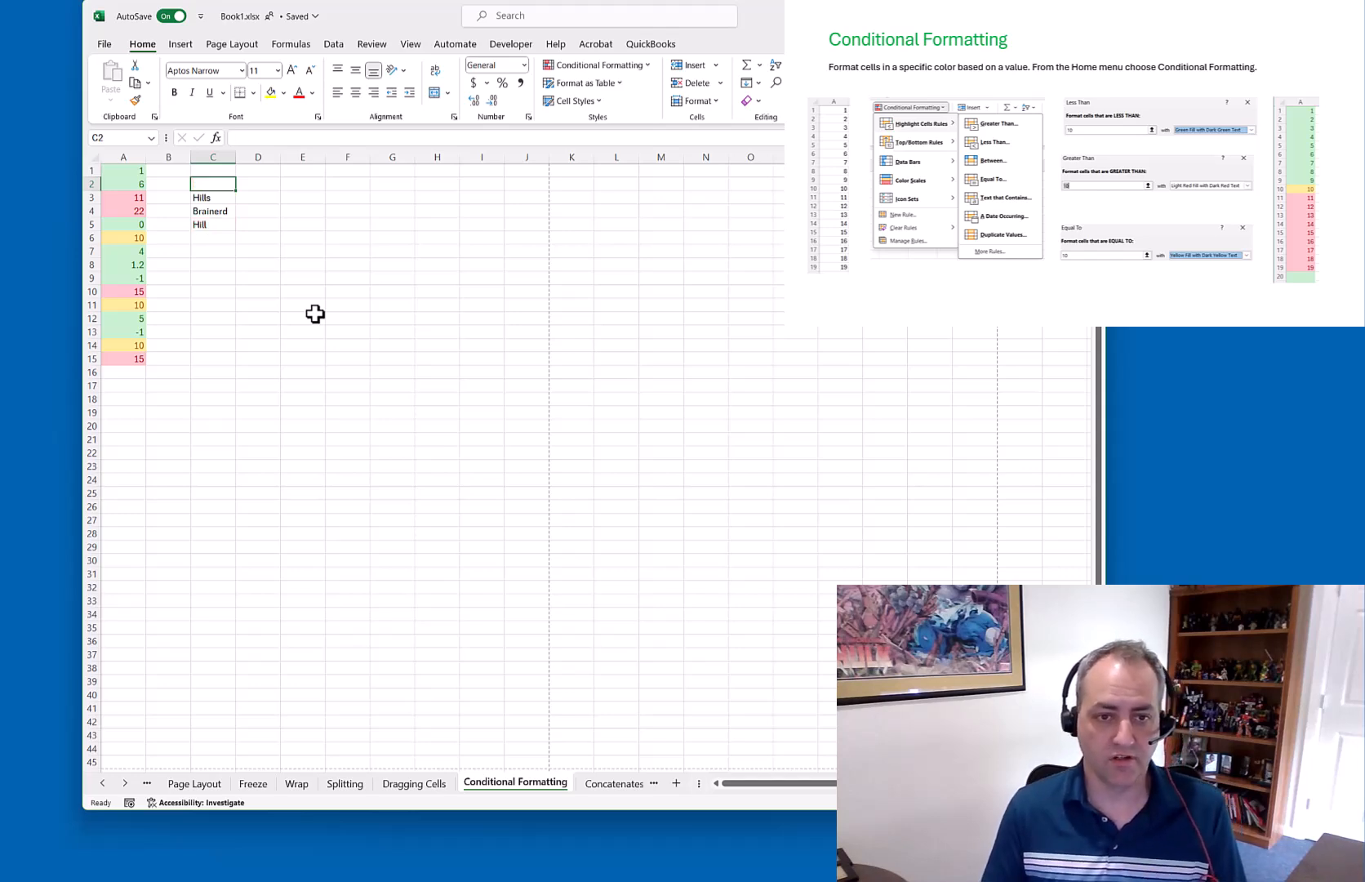
pyautogui.write('hills')
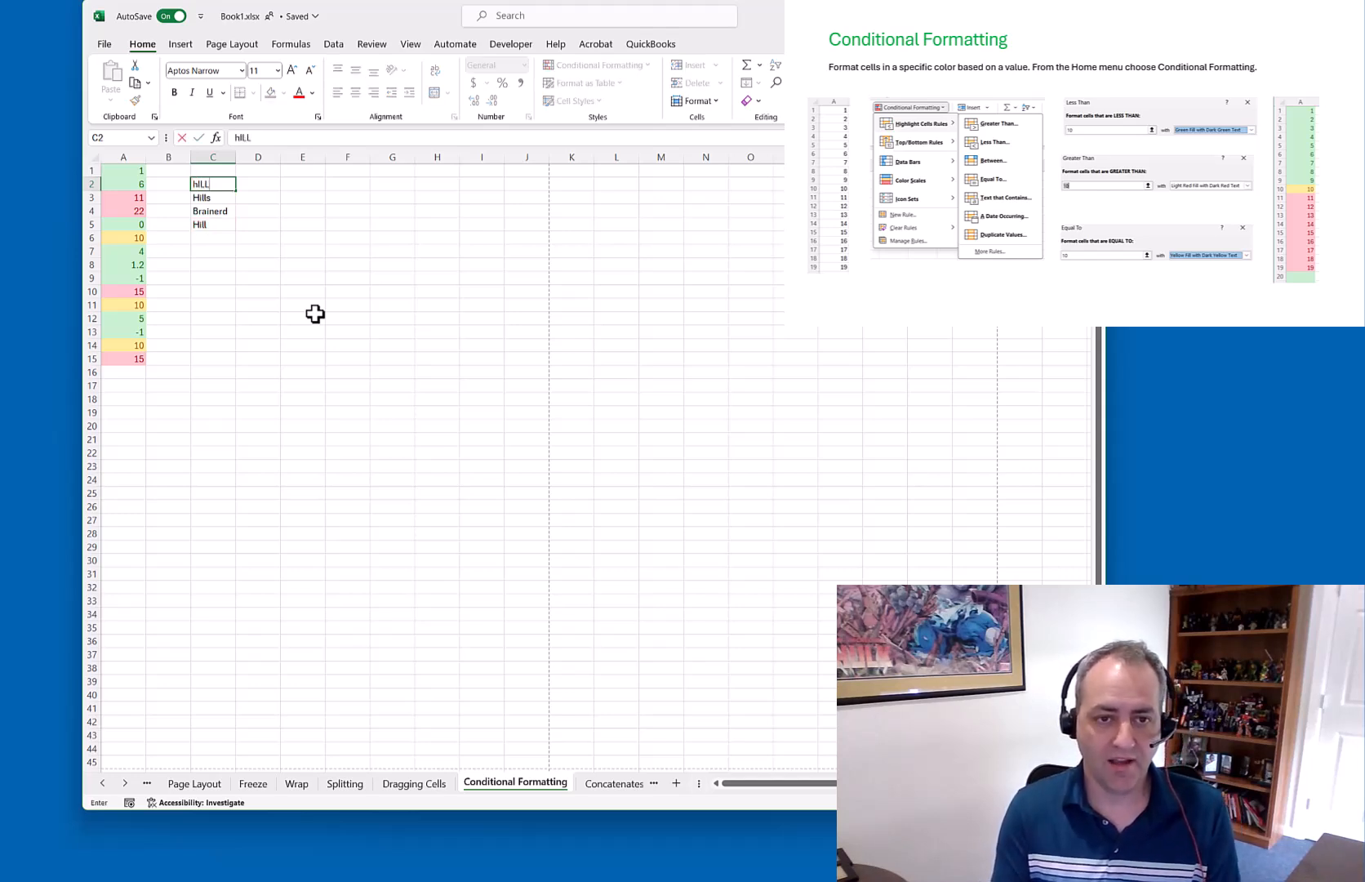
pyautogui.press('BackSpace')
pyautogui.press('BackSpace')
pyautogui.press('BackSpace')
pyautogui.press('BackSpace')
pyautogui.press('BackSpace')
pyautogui.press('BackSpace')
pyautogui.press('BackSpace')
pyautogui.write('hill')
pyautogui.press('Return')
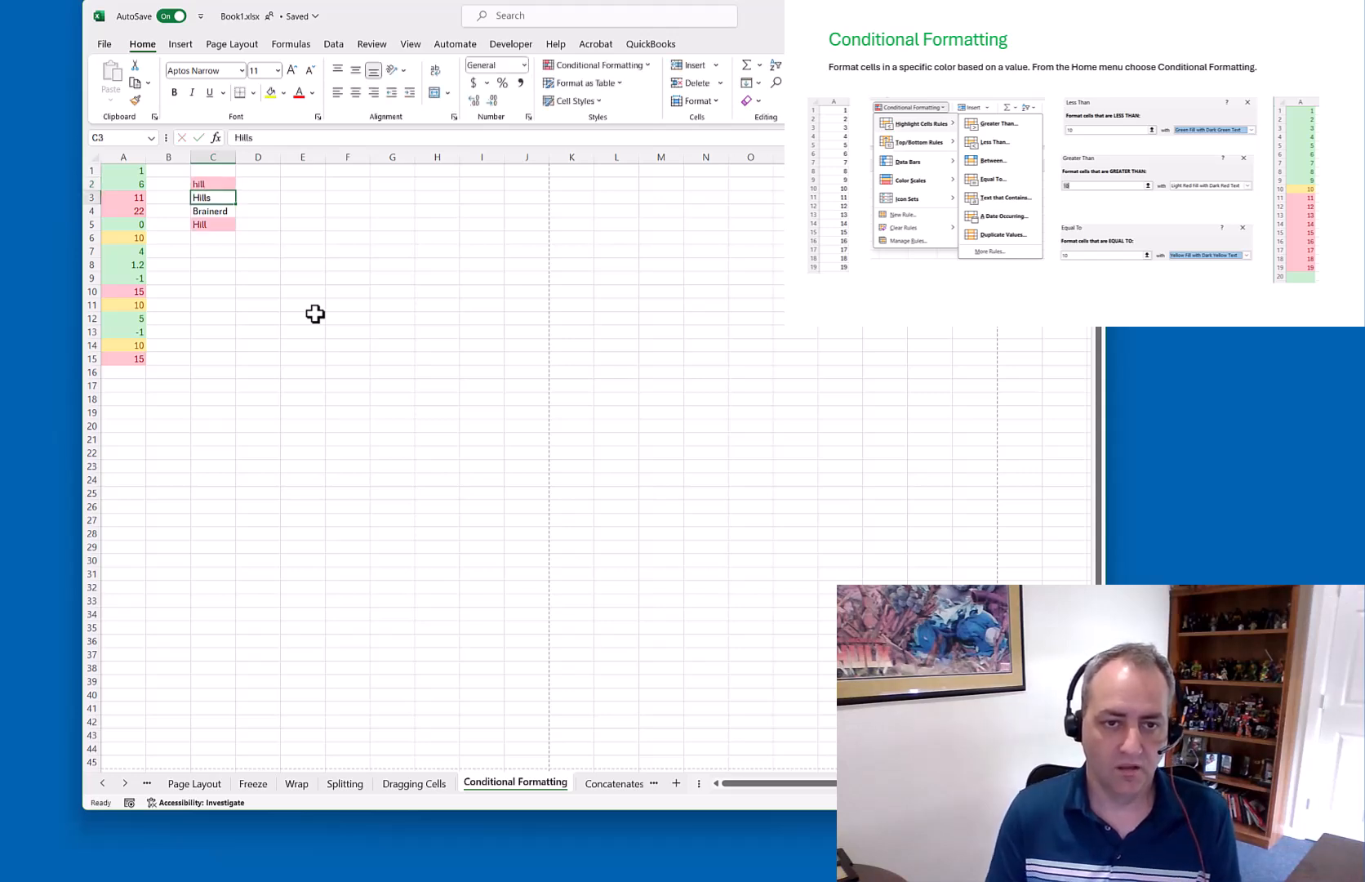
# Correct C2 to hilL so it is still flagged as a duplicate
pyautogui.press('Down')
pyautogui.press('Down')
pyautogui.press('Up')
pyautogui.press('Up')
pyautogui.press('Up')
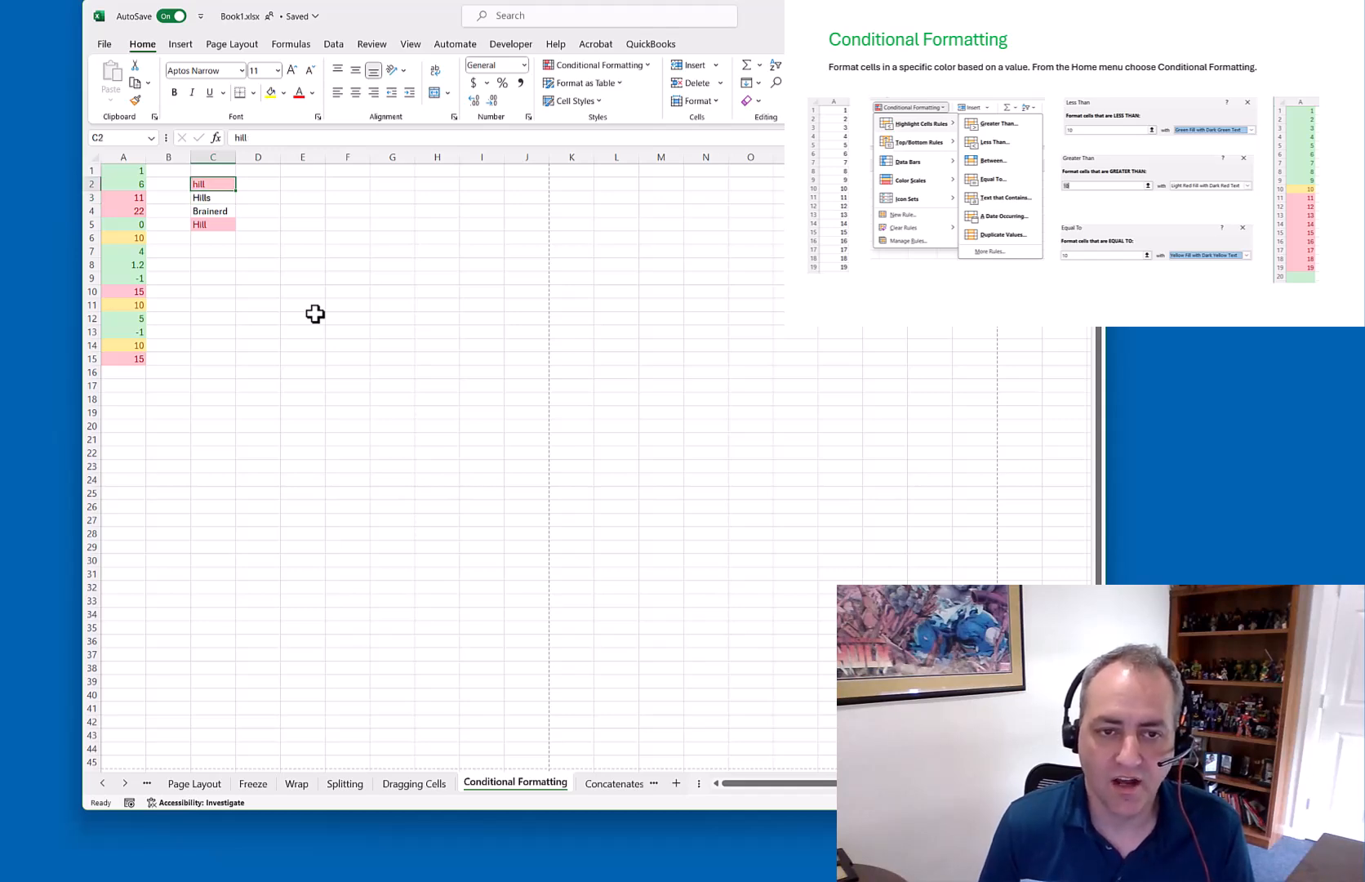
pyautogui.write('h')
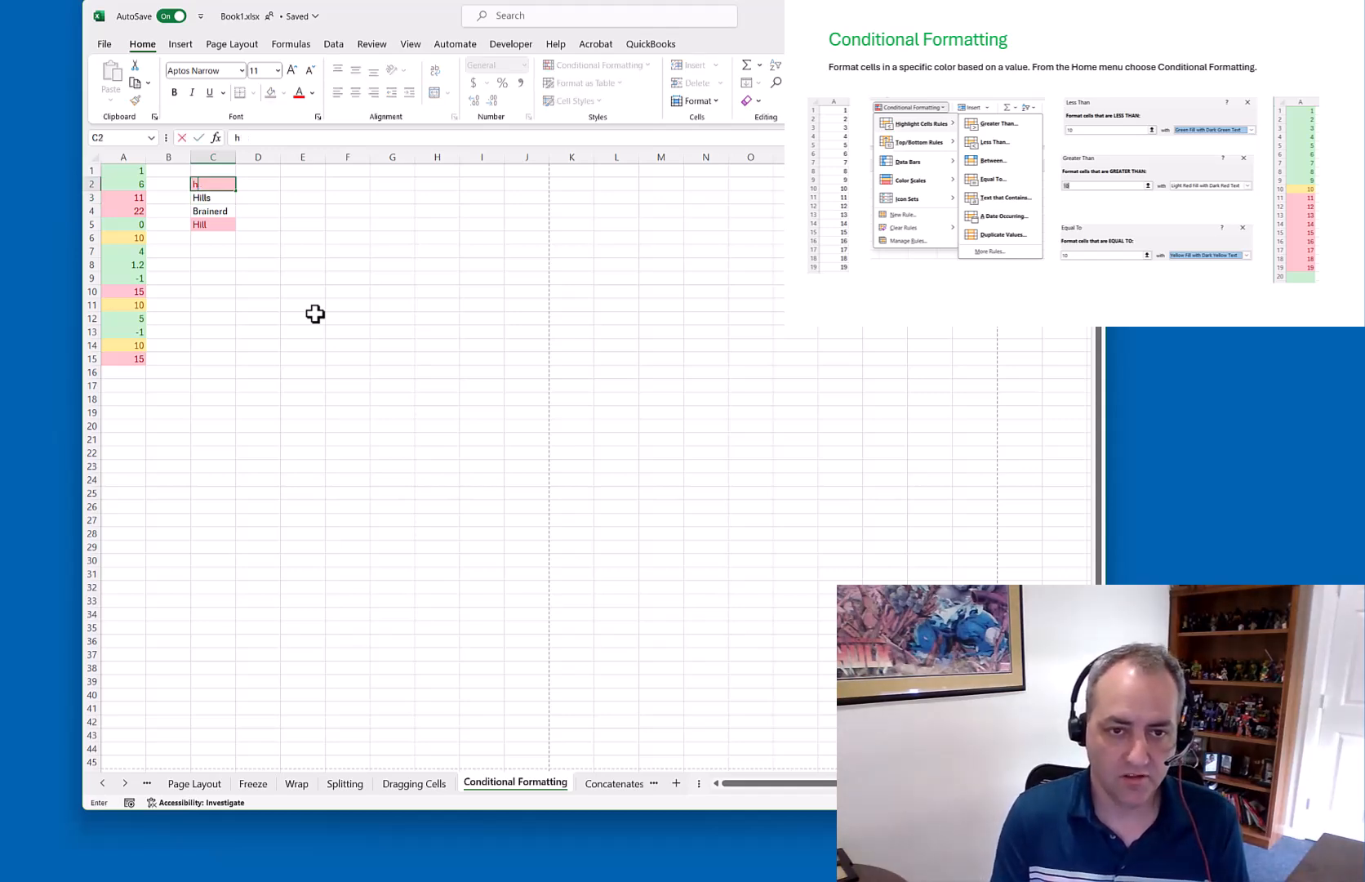
pyautogui.write('ill\\')
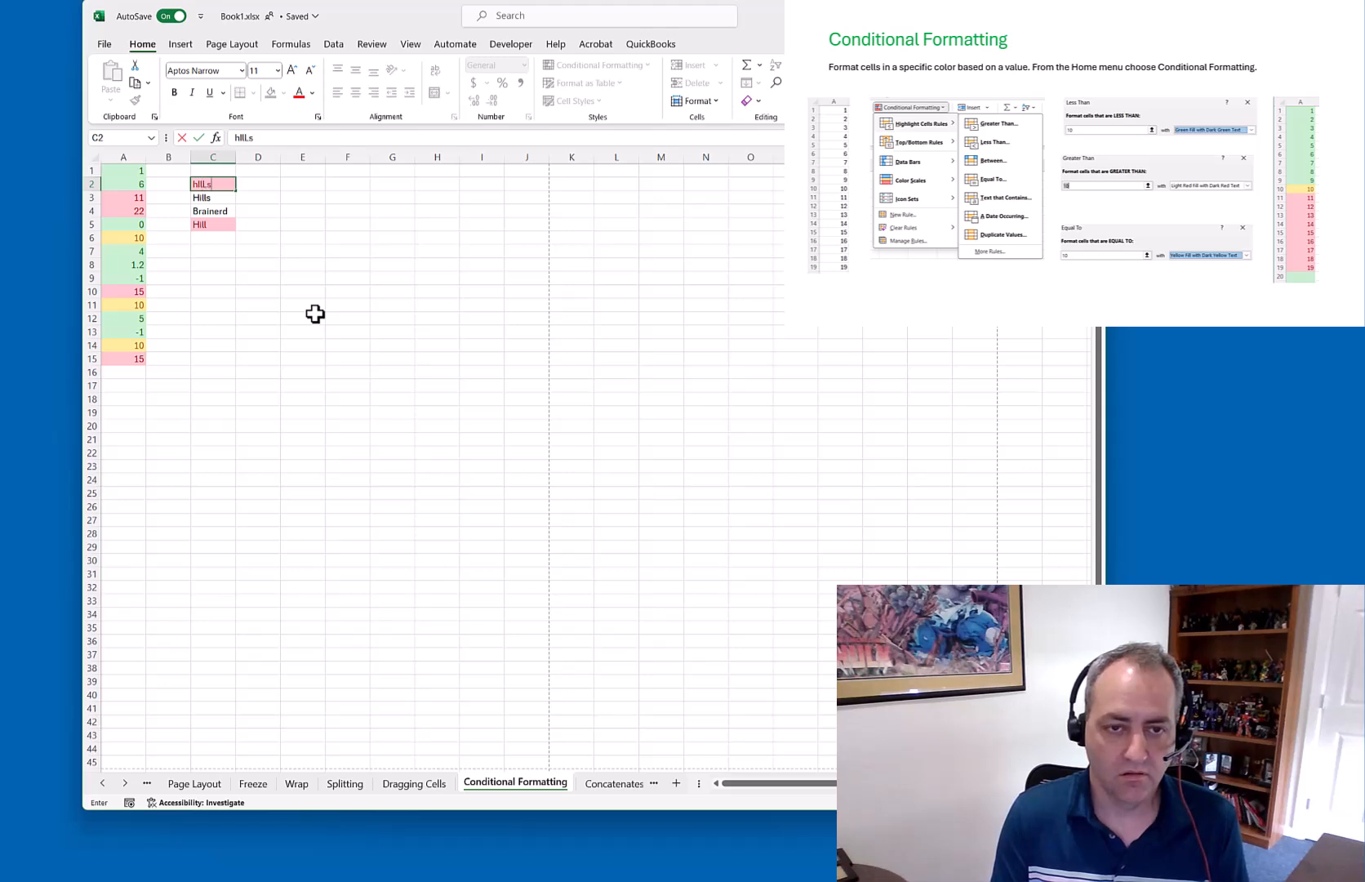
pyautogui.press('Return')
pyautogui.press('Up')
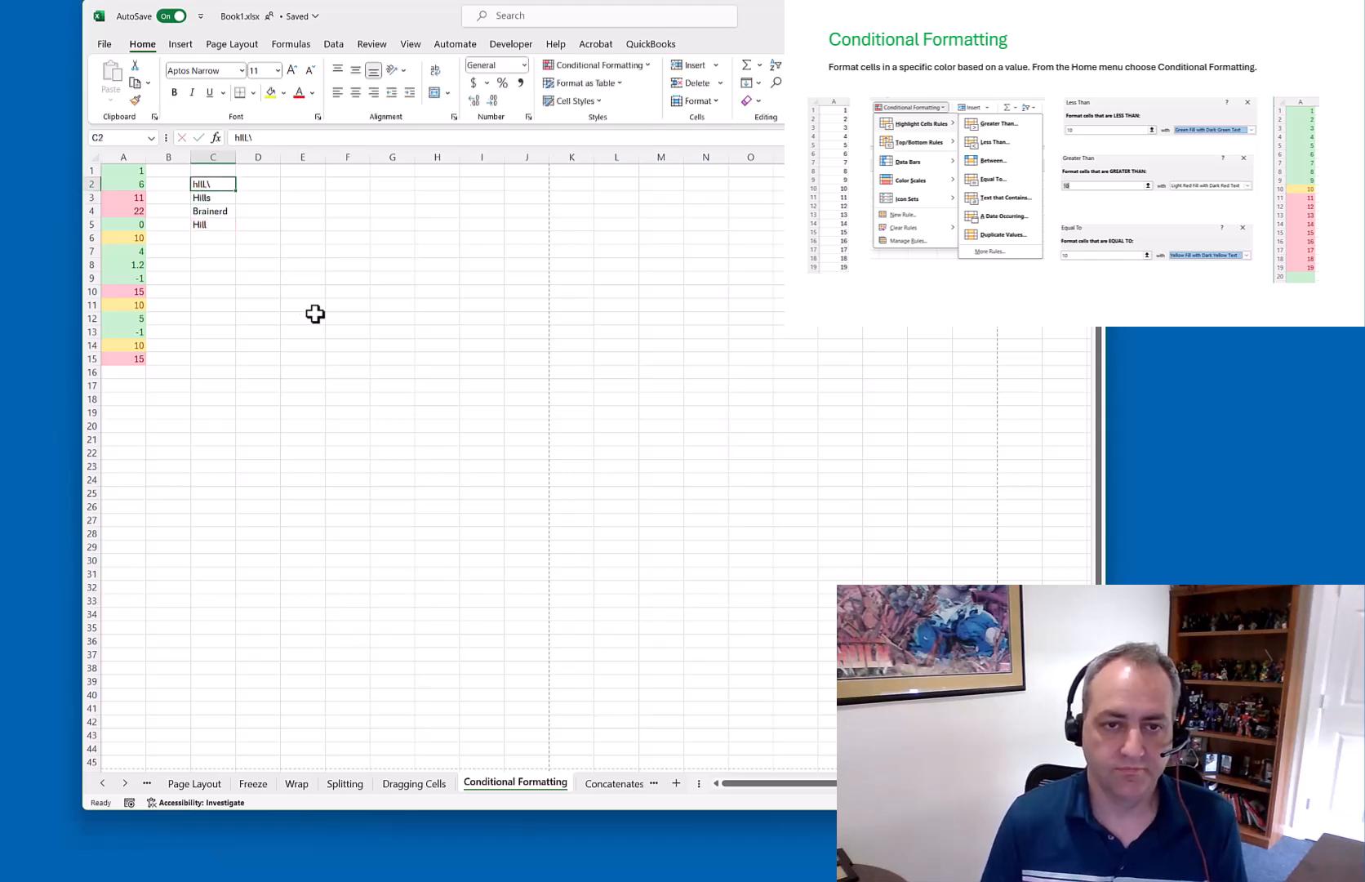
pyautogui.click(272, 137)
pyautogui.press('BackSpace')
pyautogui.write('L')
pyautogui.press('Return')
pyautogui.press('Up')
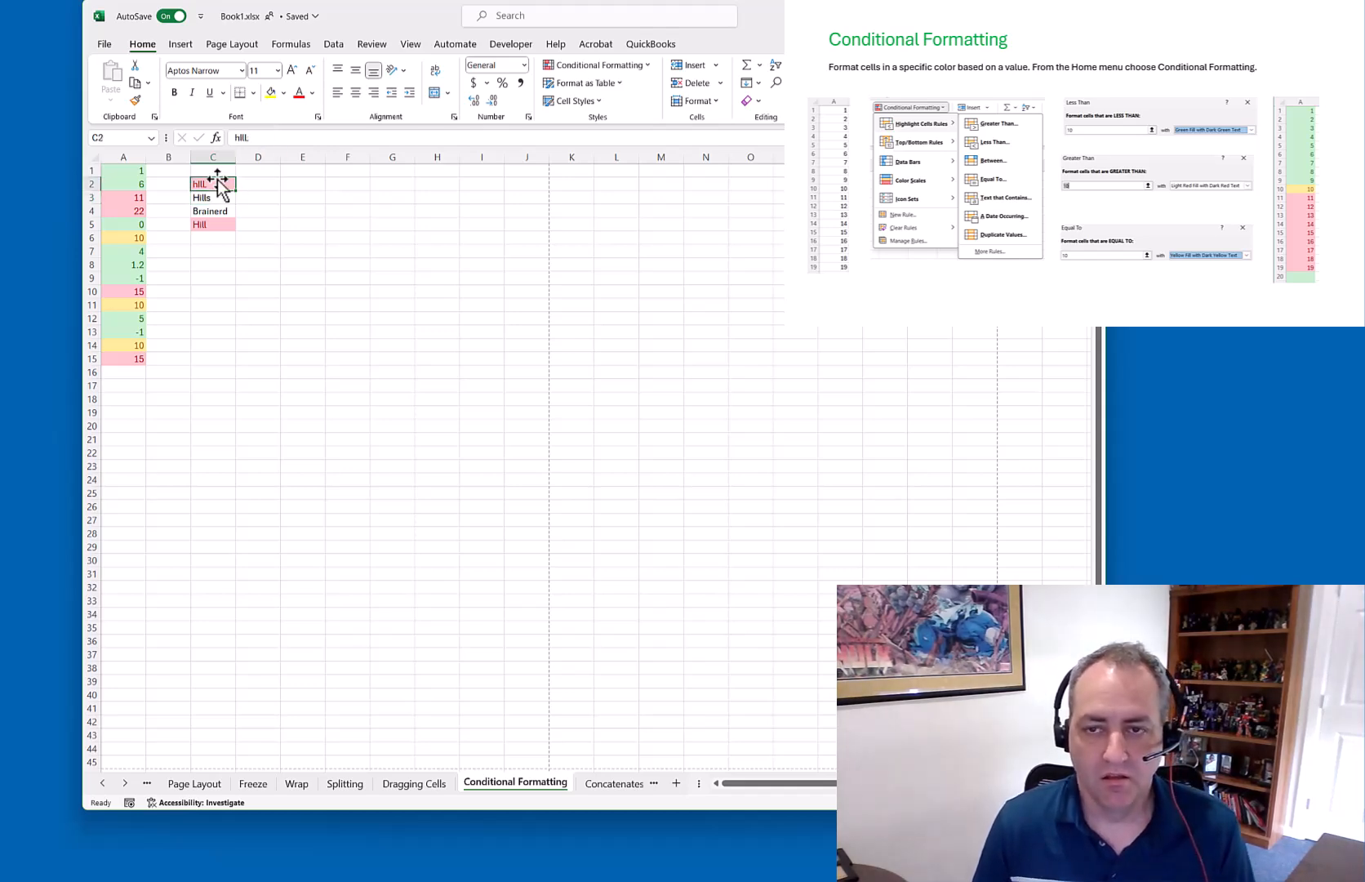
# Review column C's conditional formatting options, then go to the Concatenates sheet
pyautogui.moveTo(213, 183); pyautogui.dragTo(213, 238)
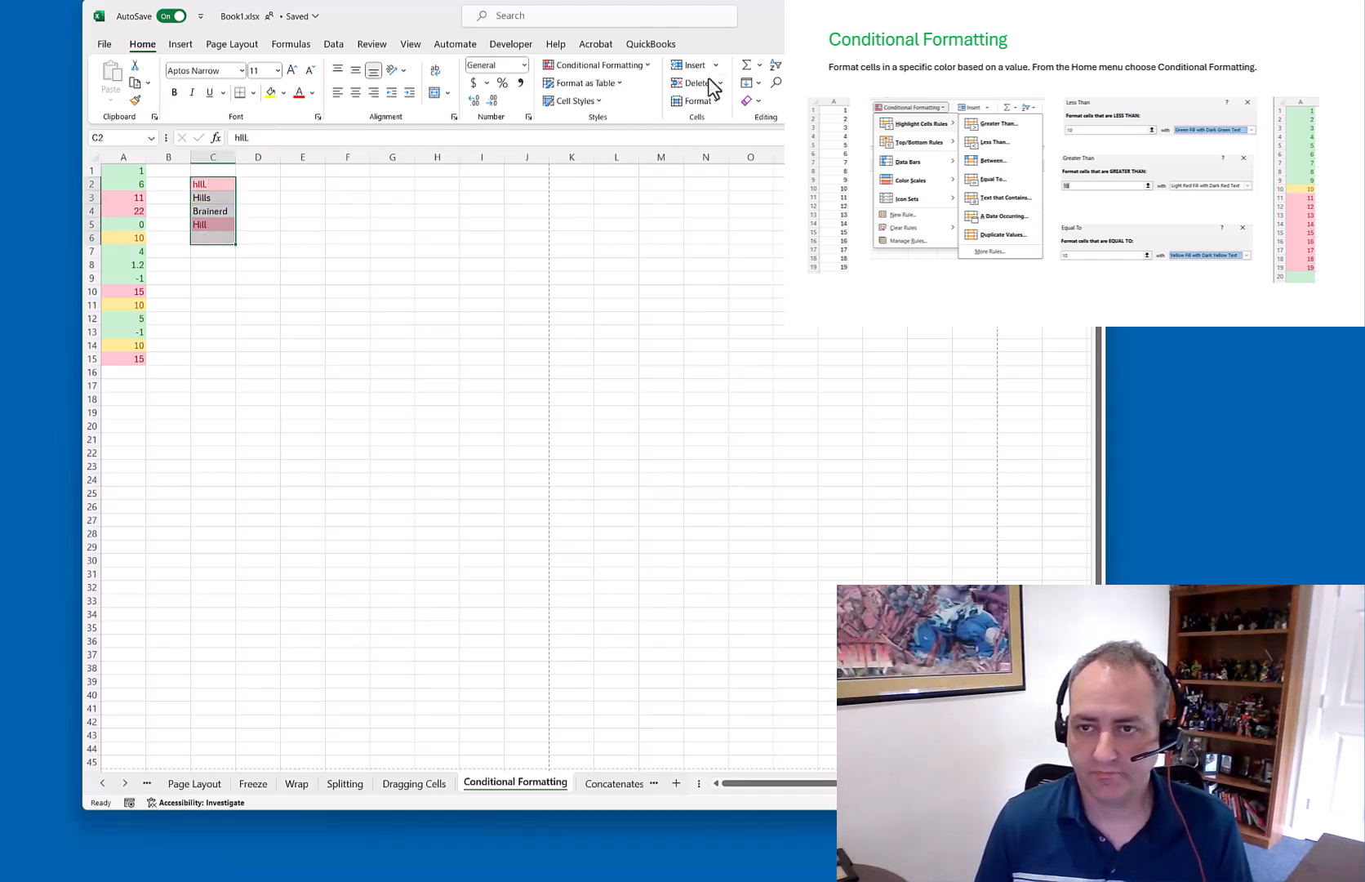
pyautogui.click(650, 65)
pyautogui.moveTo(643, 124)
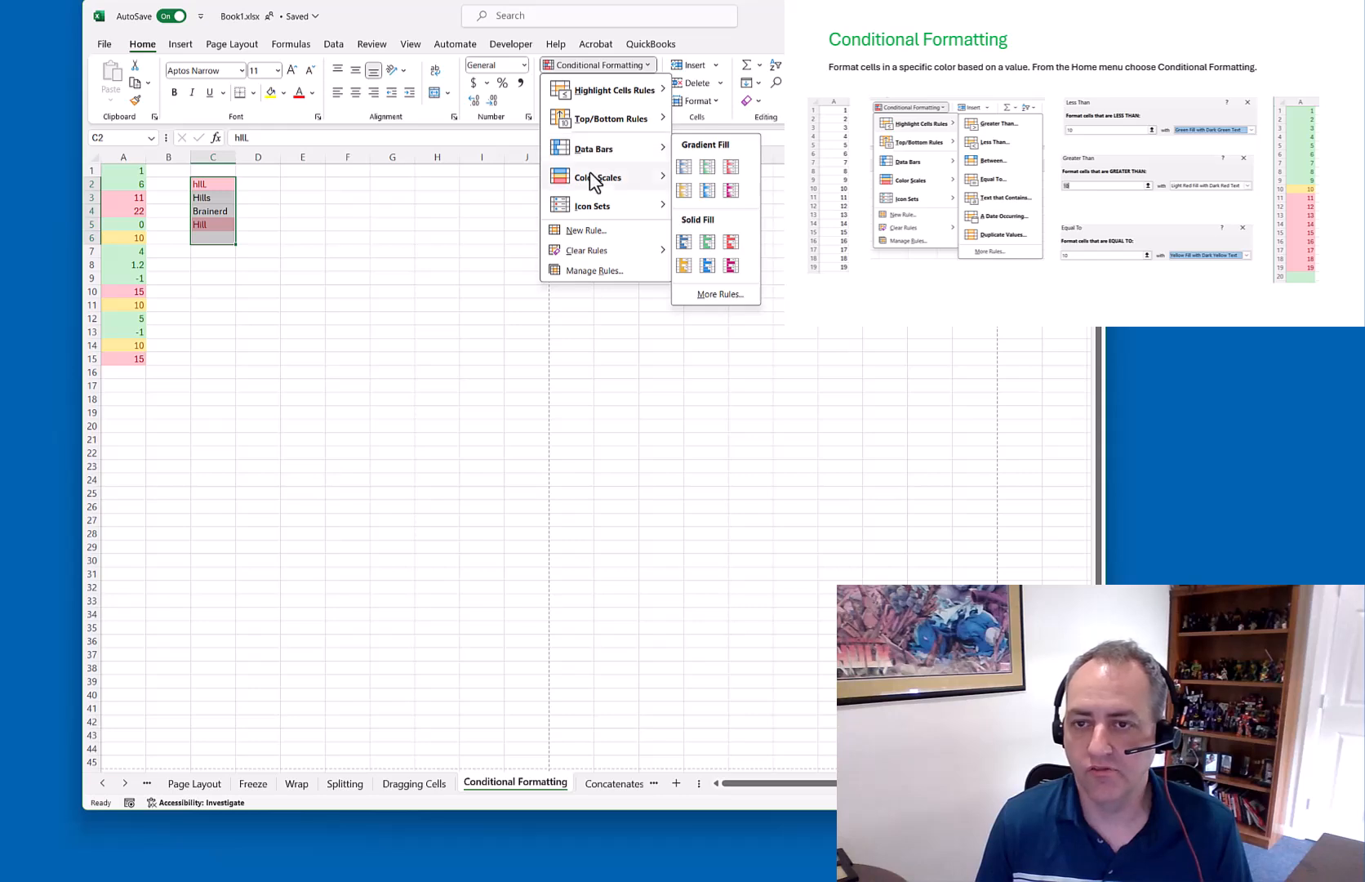
pyautogui.click(285, 313)
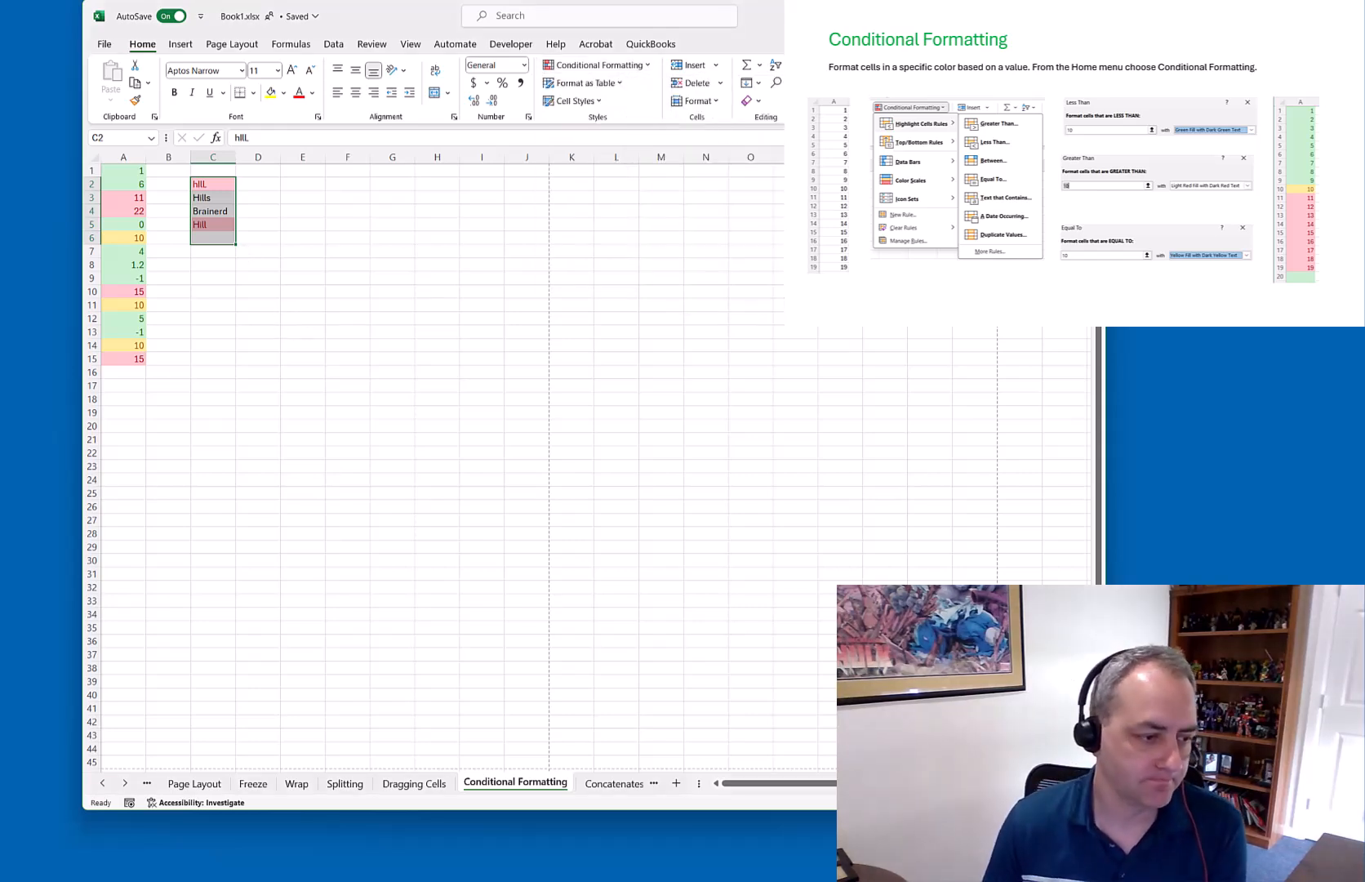
pyautogui.click(1074, 196)
pyautogui.click(618, 784)
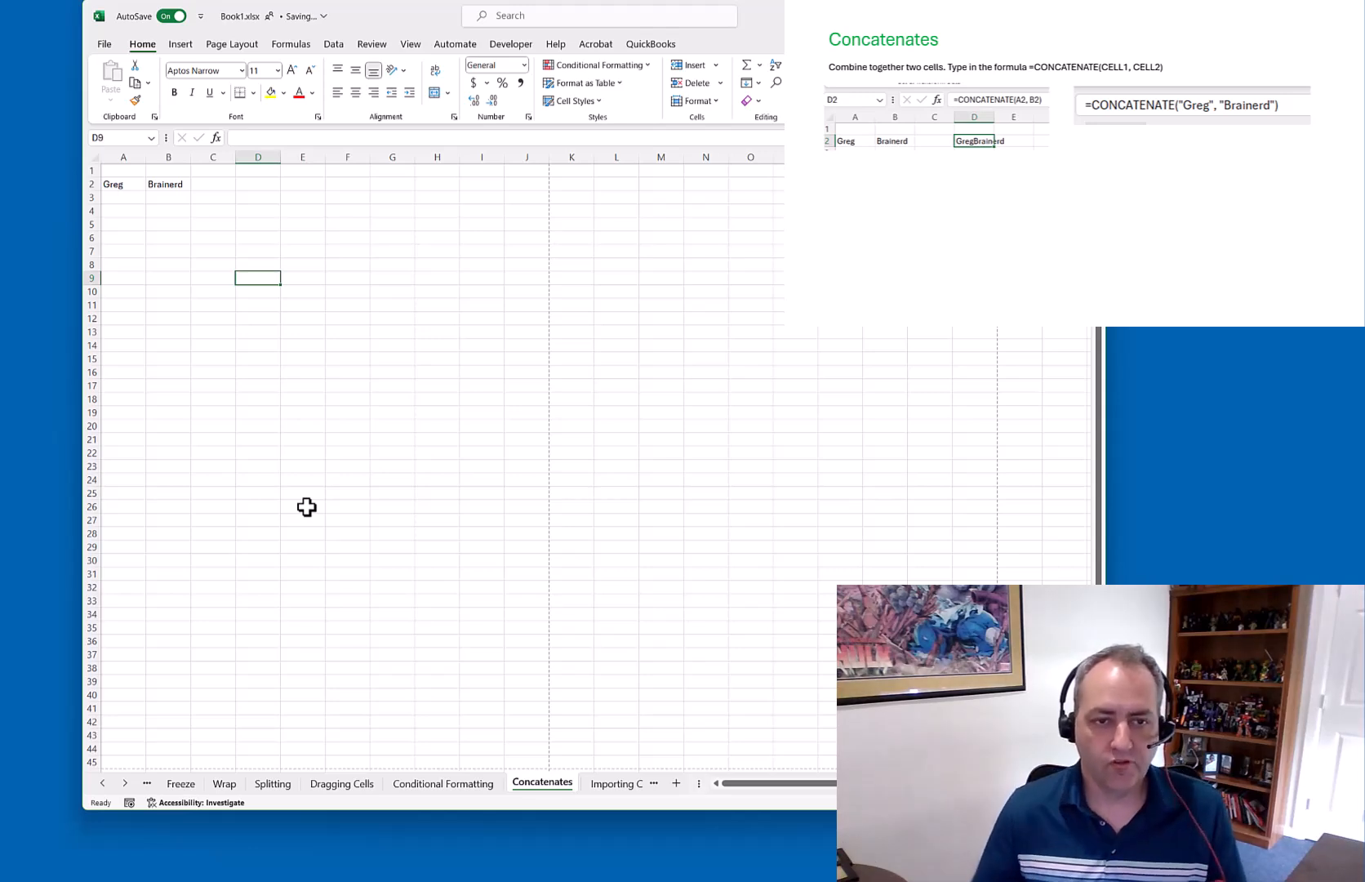
# Enter =CONCATENATE(A2,B2) in D2 to join the first name and surname
pyautogui.click(255, 185)
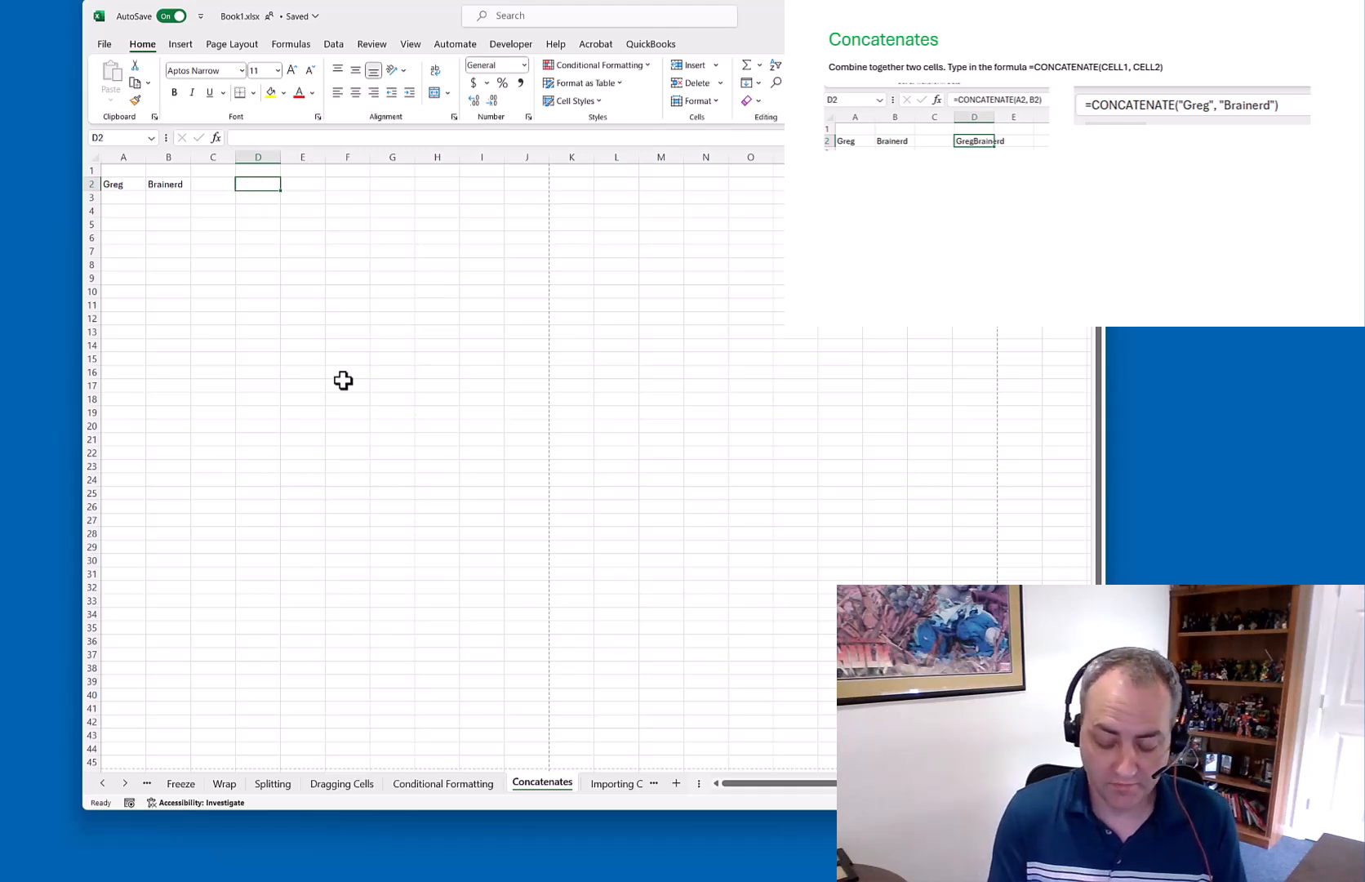
pyautogui.write('=con')
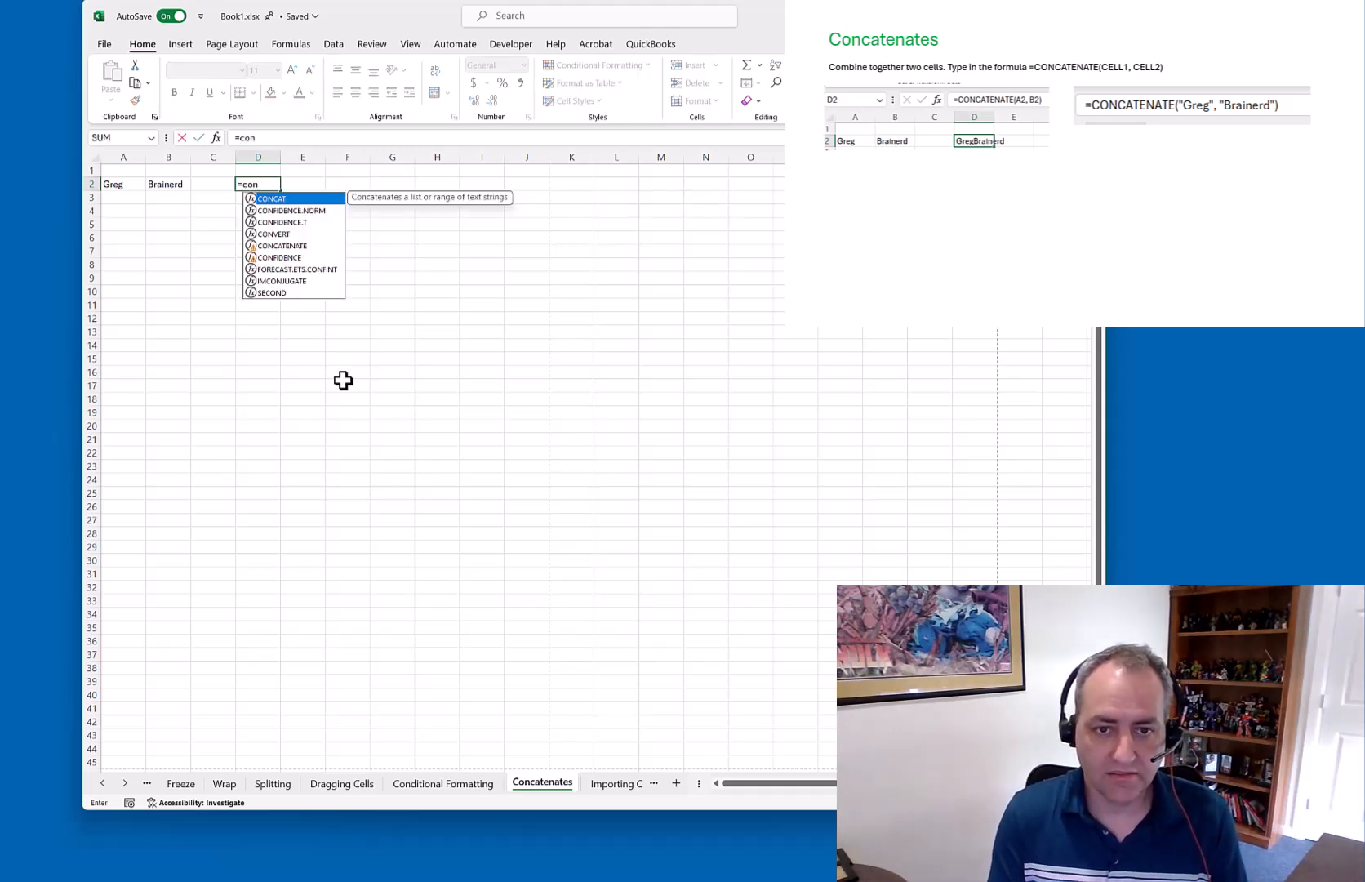
pyautogui.write('c')
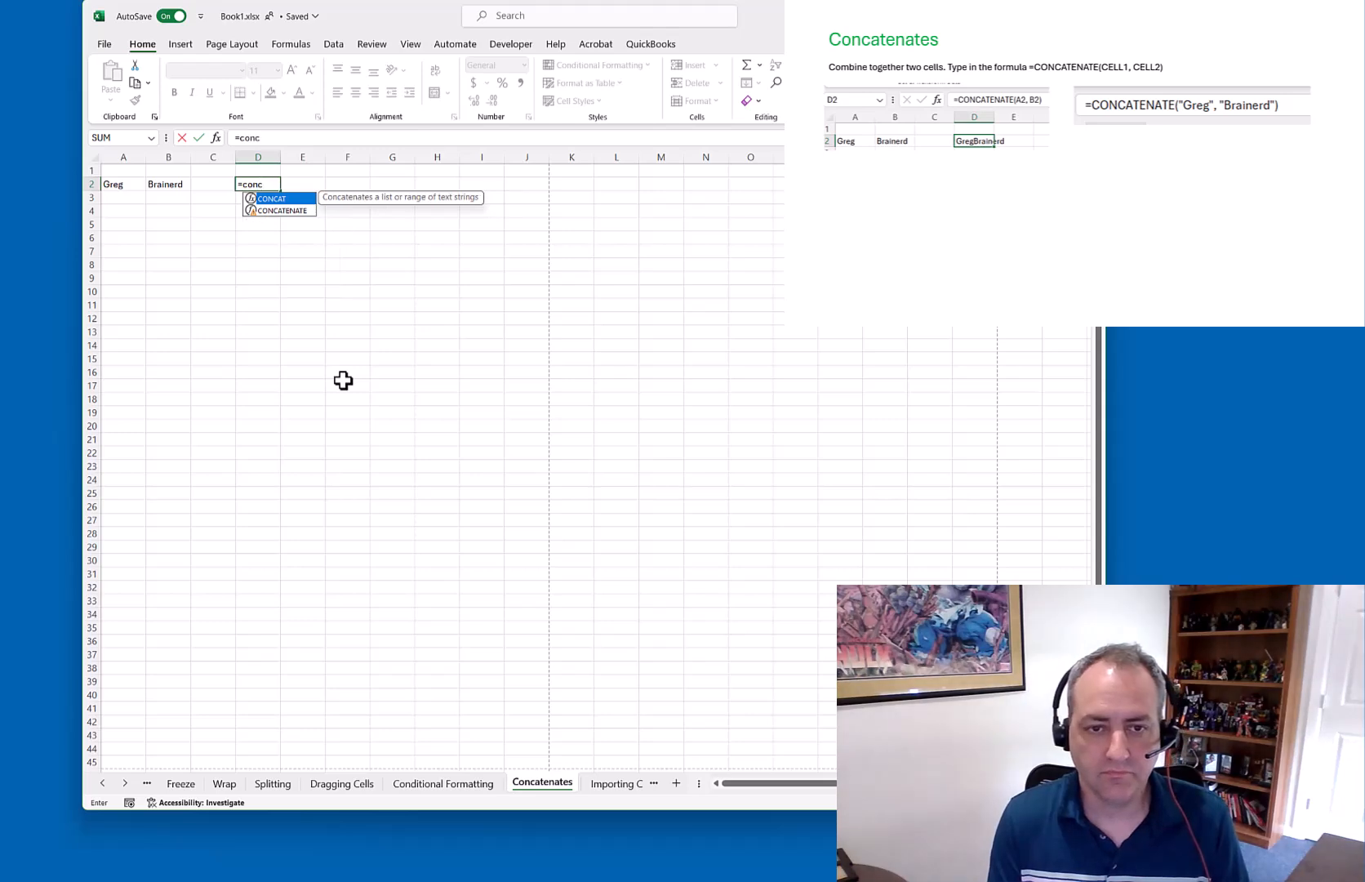
pyautogui.write('a')
pyautogui.press('Down')
pyautogui.press('Tab')
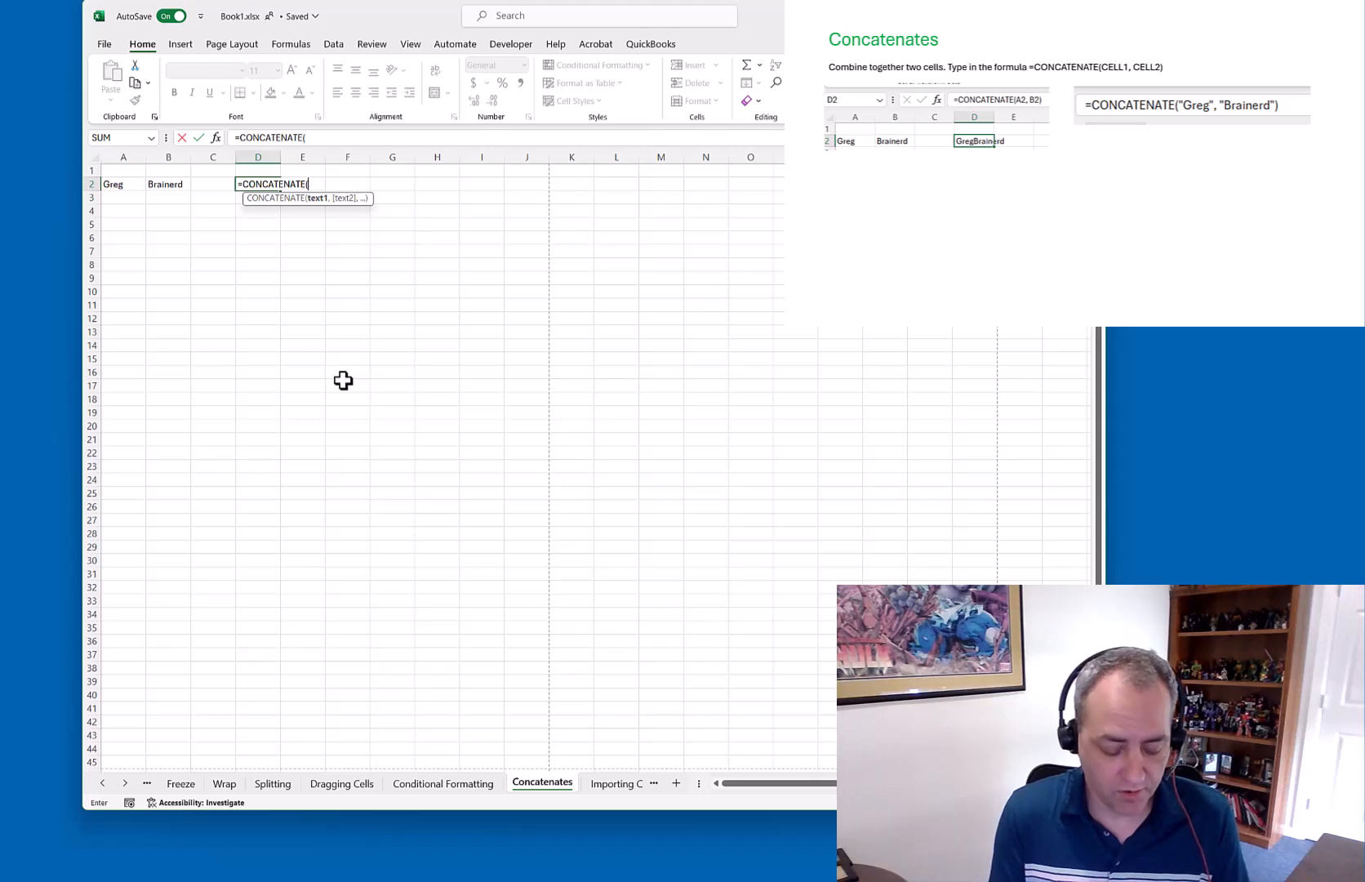
pyautogui.write('A2')
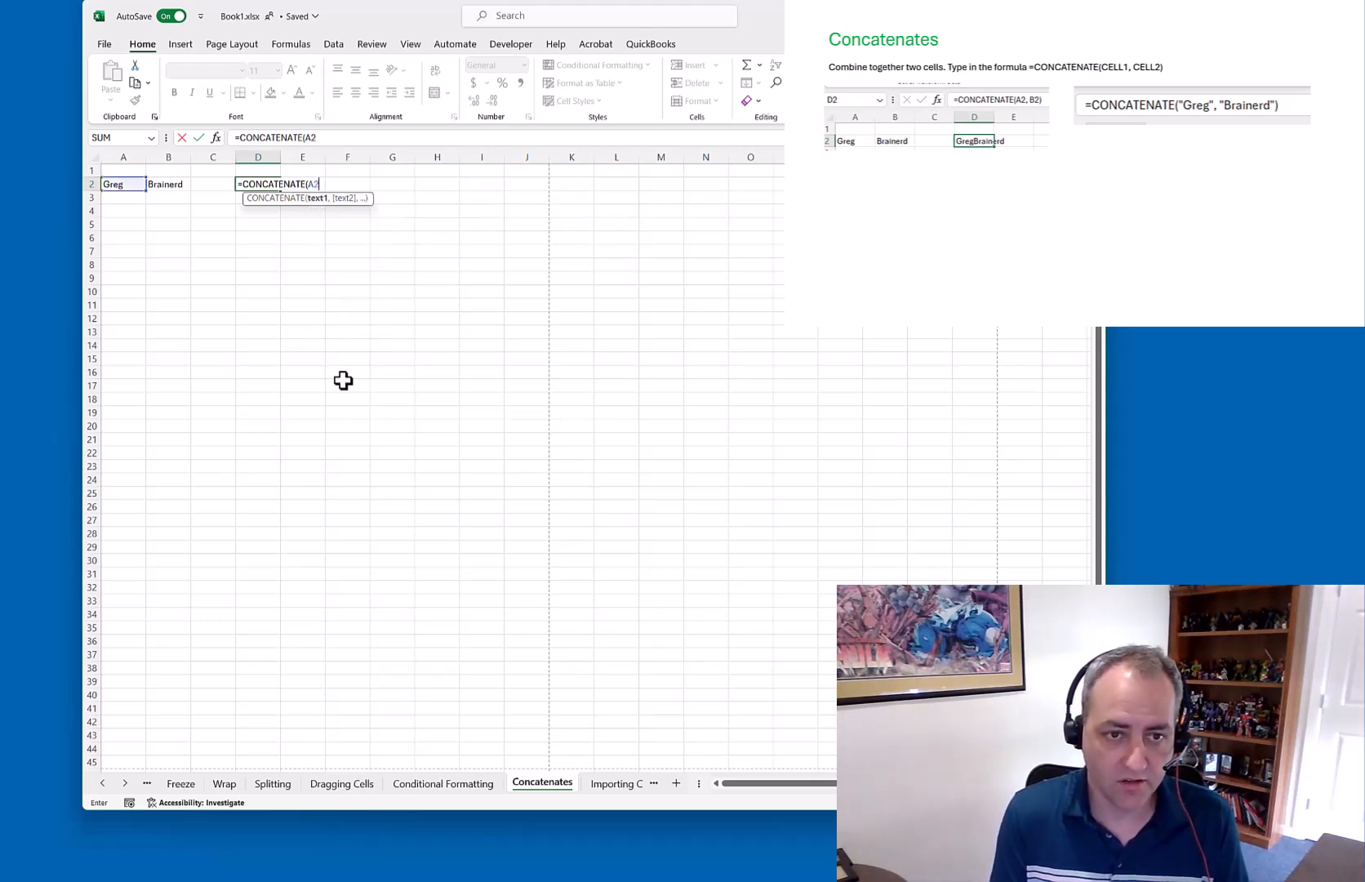
pyautogui.write(',B')
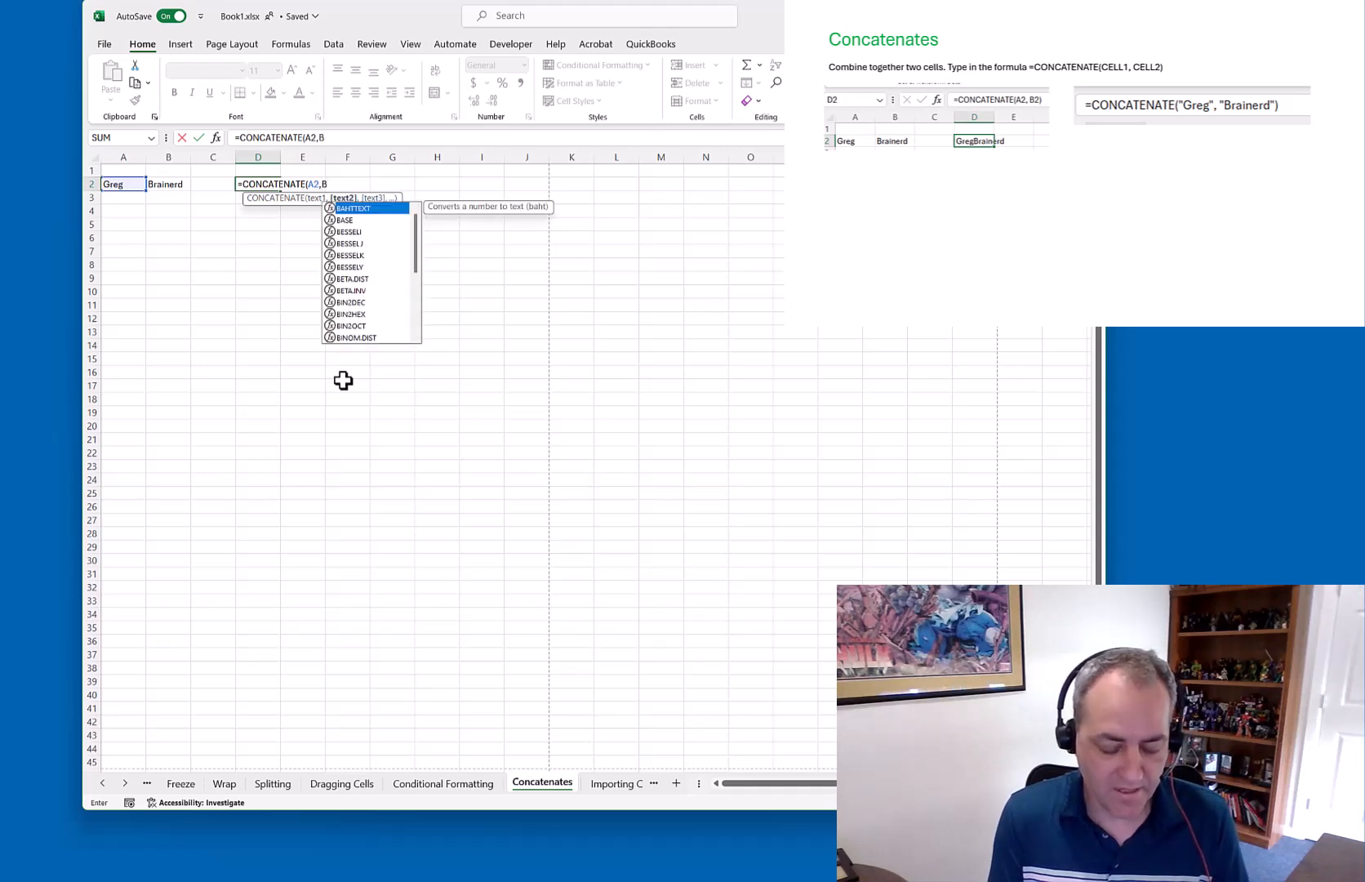
pyautogui.write('2')
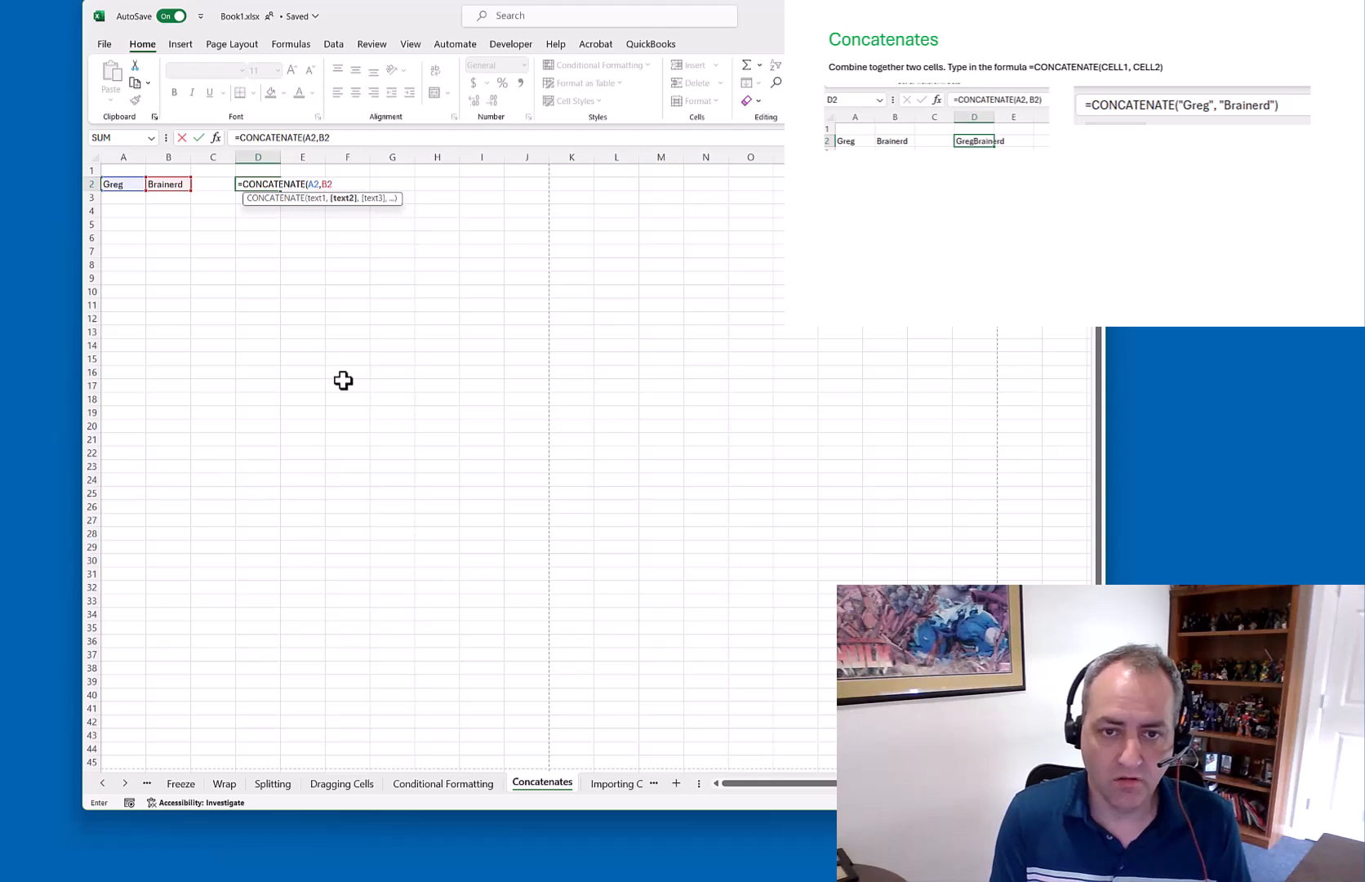
pyautogui.write(')')
pyautogui.press('Return')
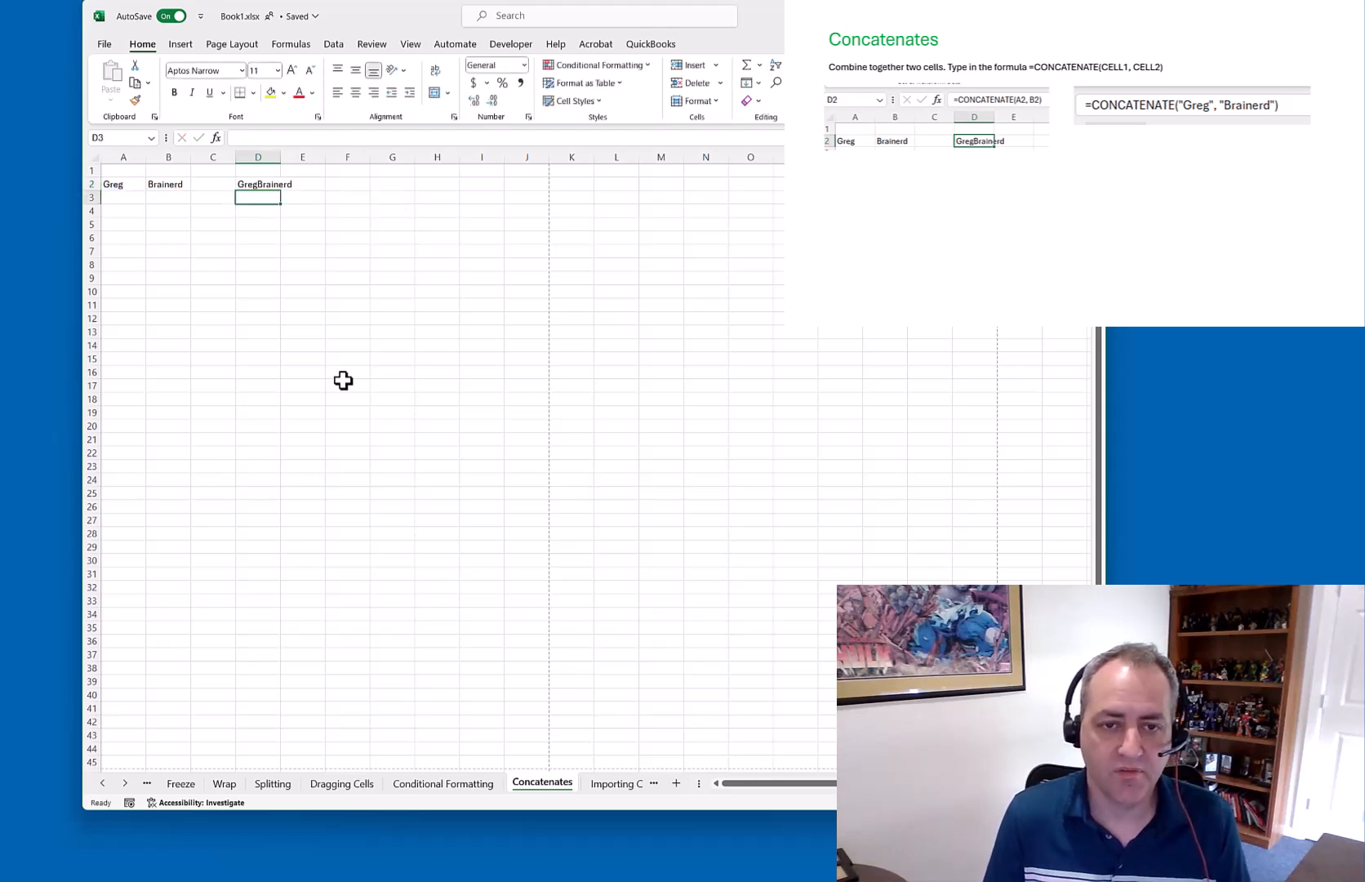
pyautogui.press('Up')
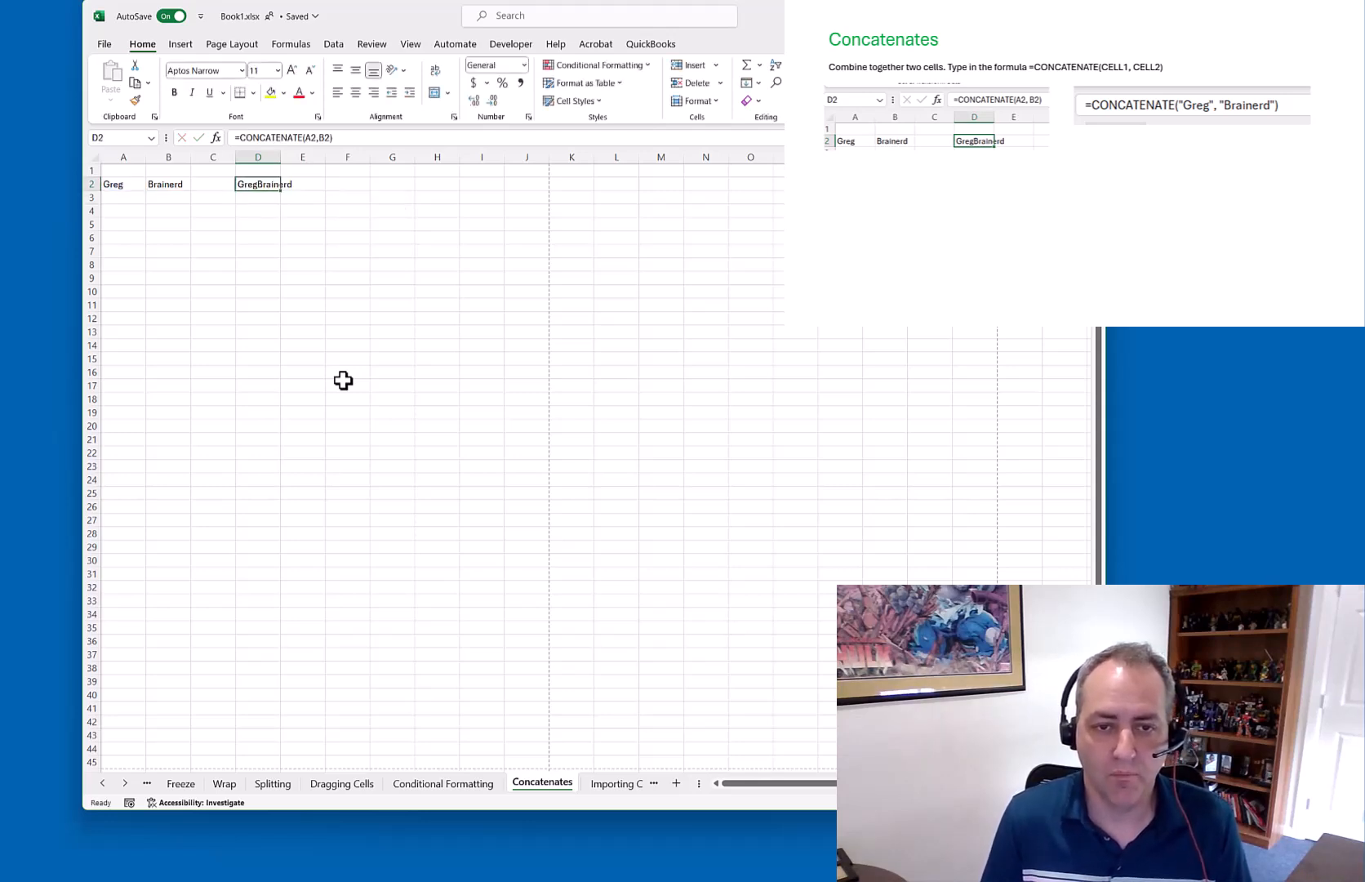
pyautogui.press('Down')
pyautogui.press('Down')
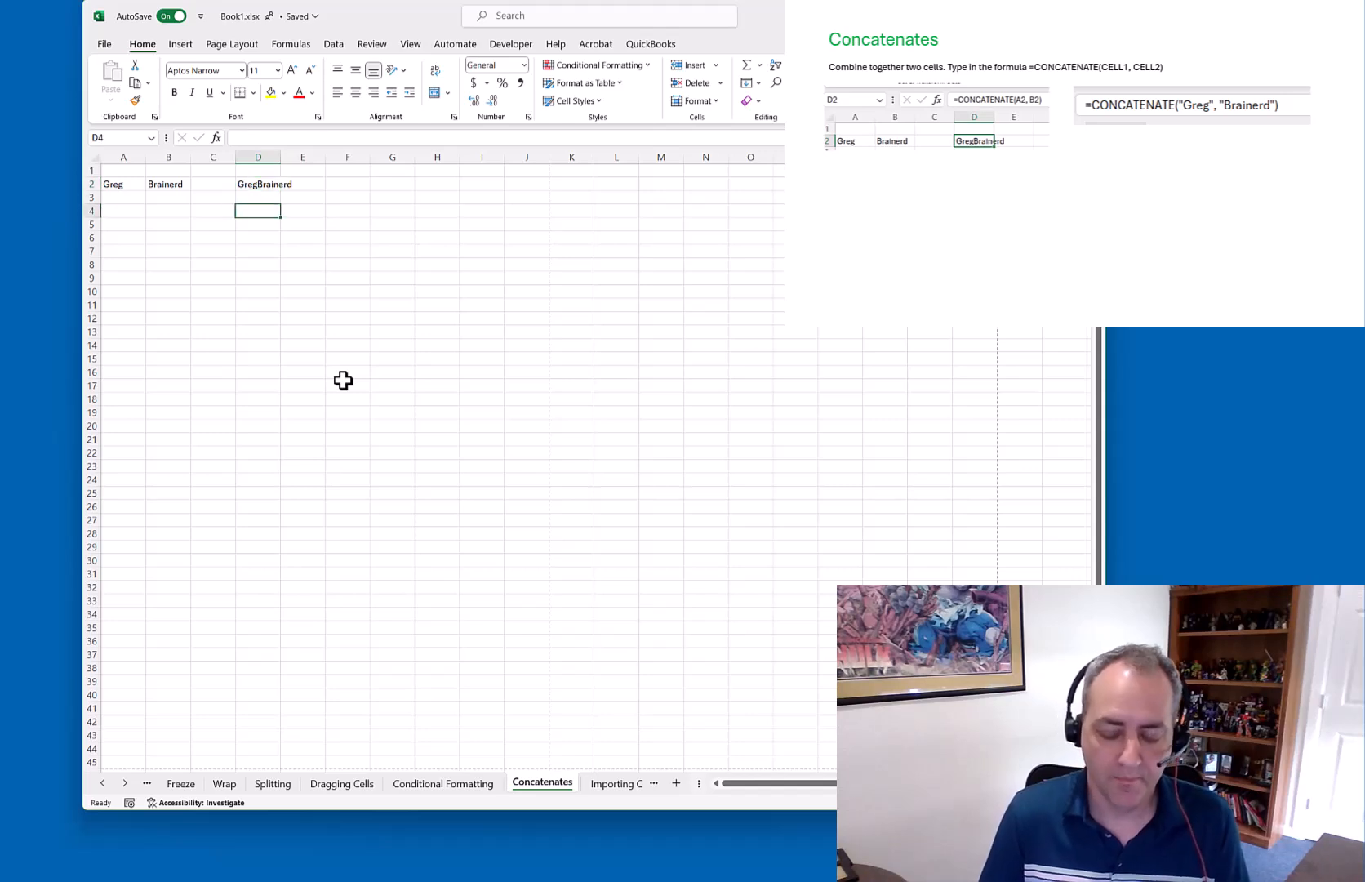
# Join a typed first name and surname in D4 with CONCATENATE
pyautogui.write('=co')
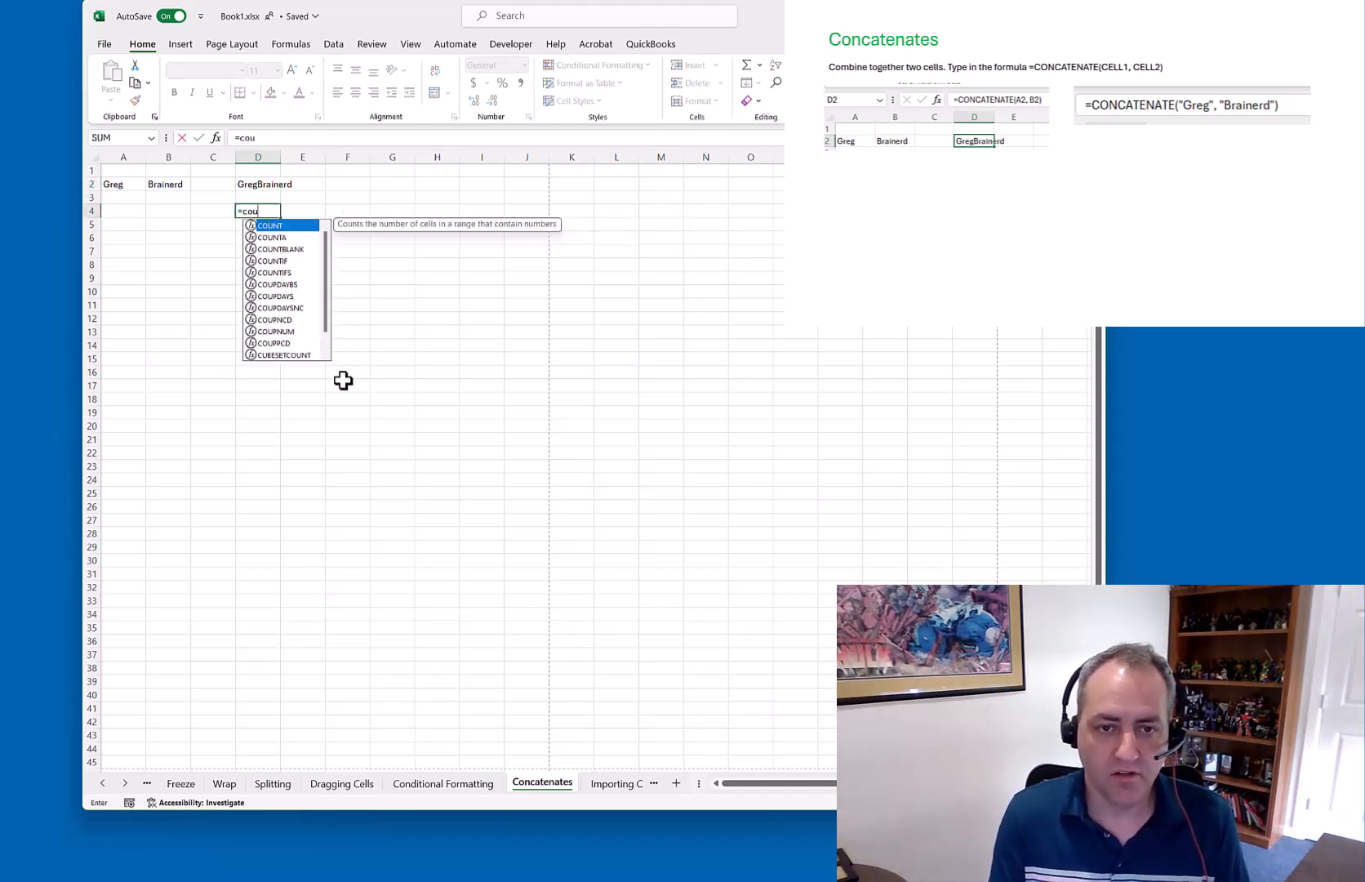
pyautogui.write('n')
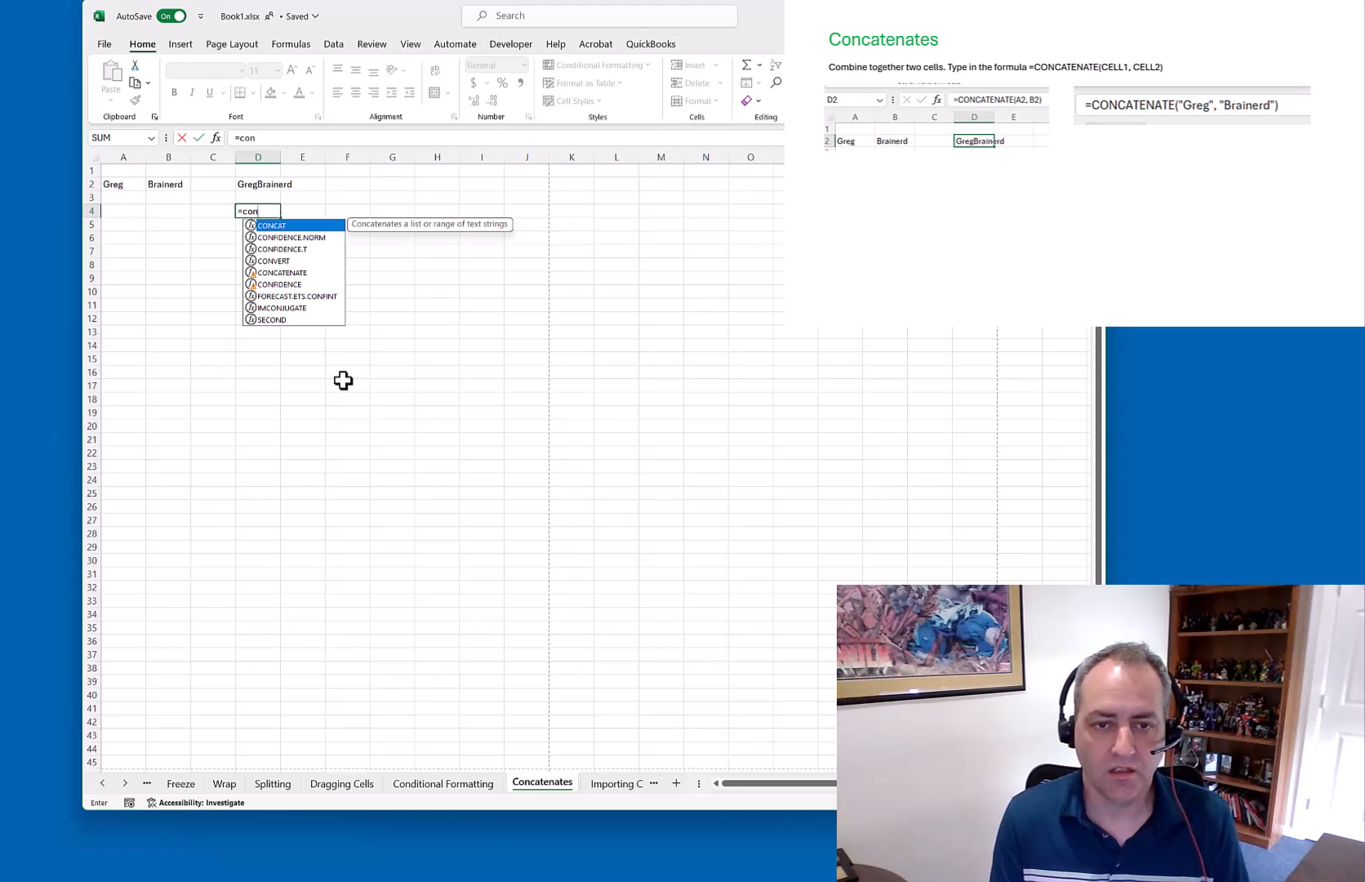
pyautogui.write('ca')
pyautogui.press('Down')
pyautogui.press('Tab')
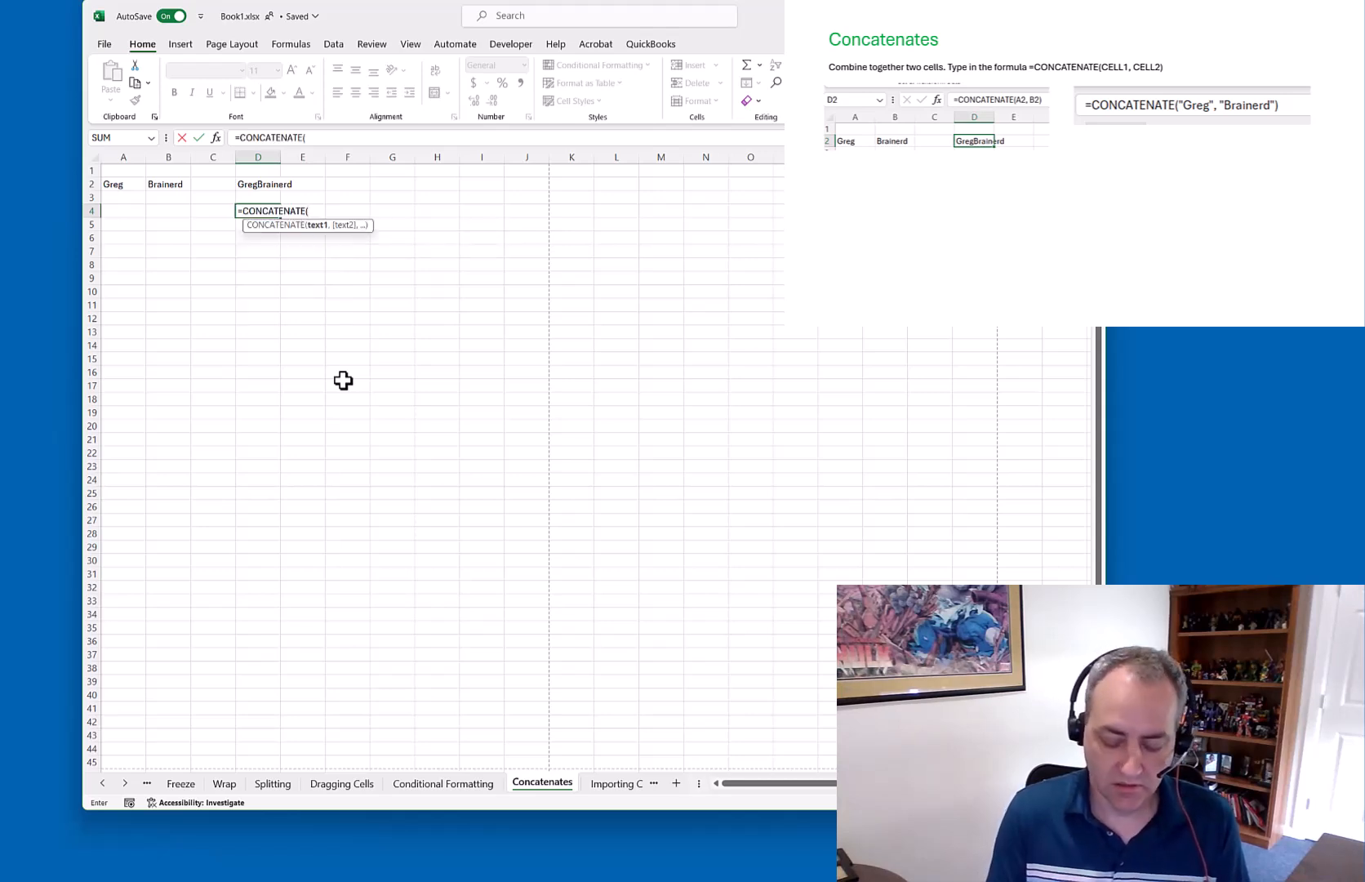
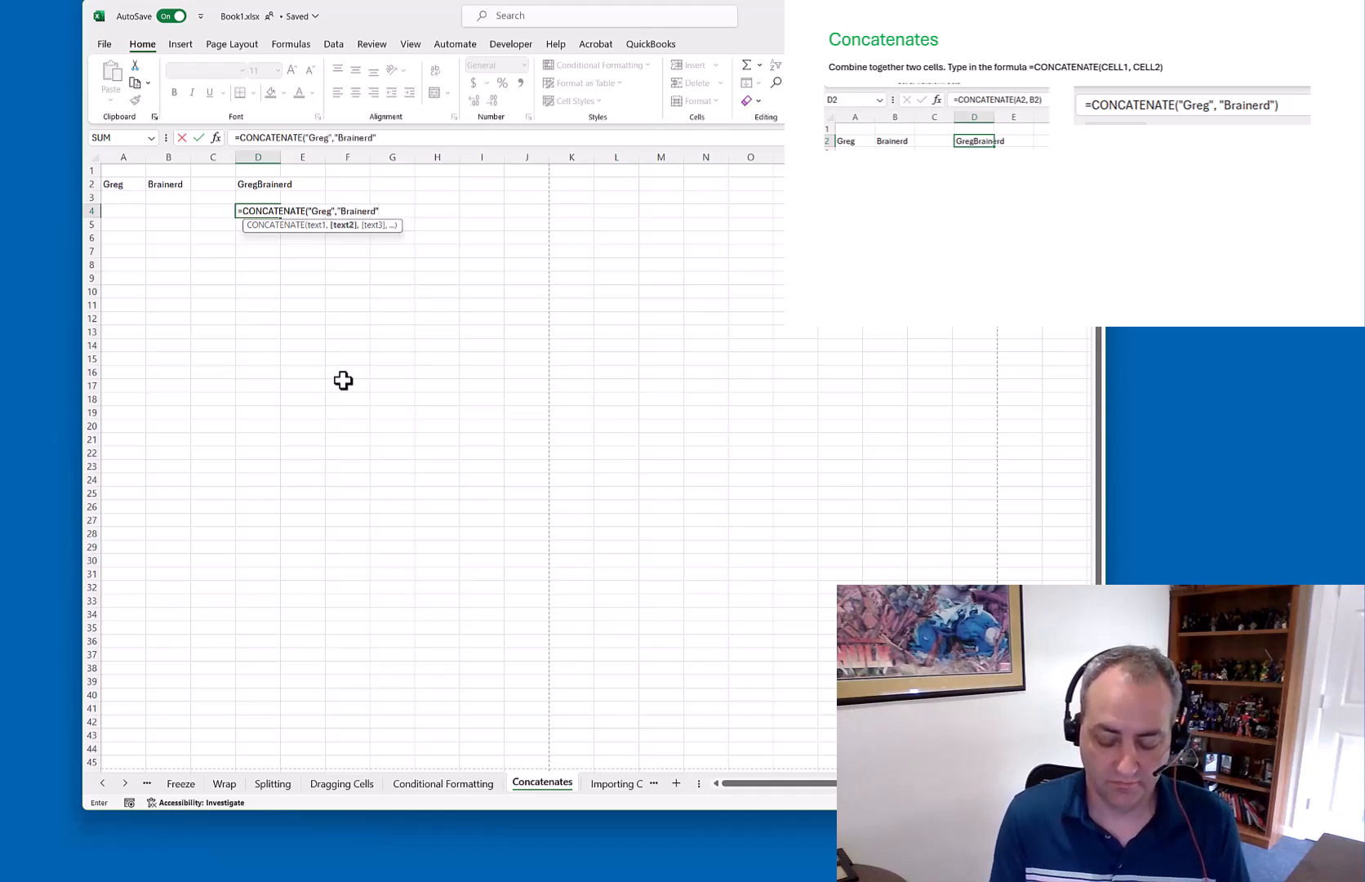
pyautogui.write('")')
pyautogui.press('Return')
pyautogui.press('Down')
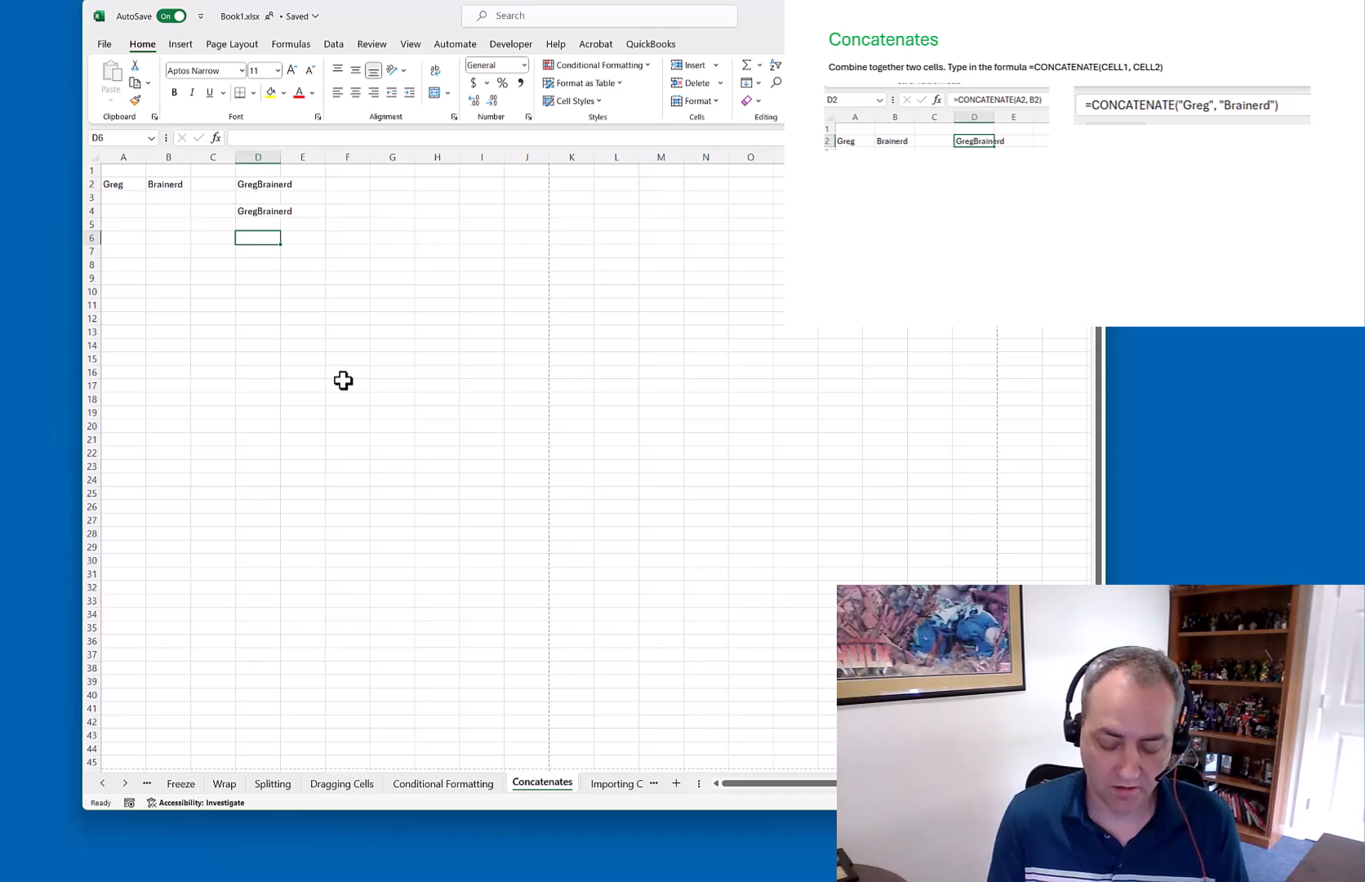
# Put =CONCAT(A2, B2) in D6, then go to the Importing CSV sheet
pyautogui.write('=CONCAT(')
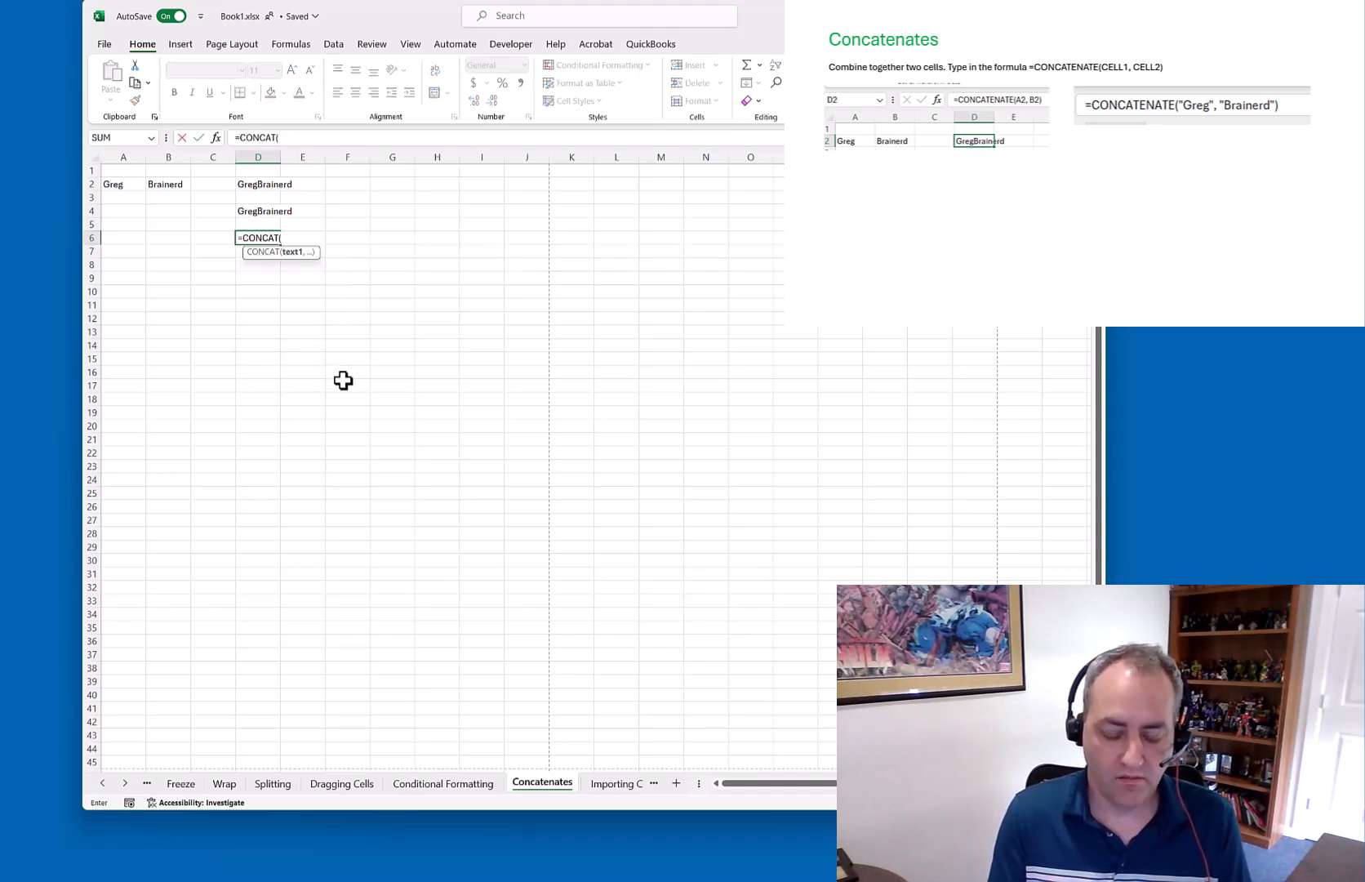
pyautogui.write('A2')
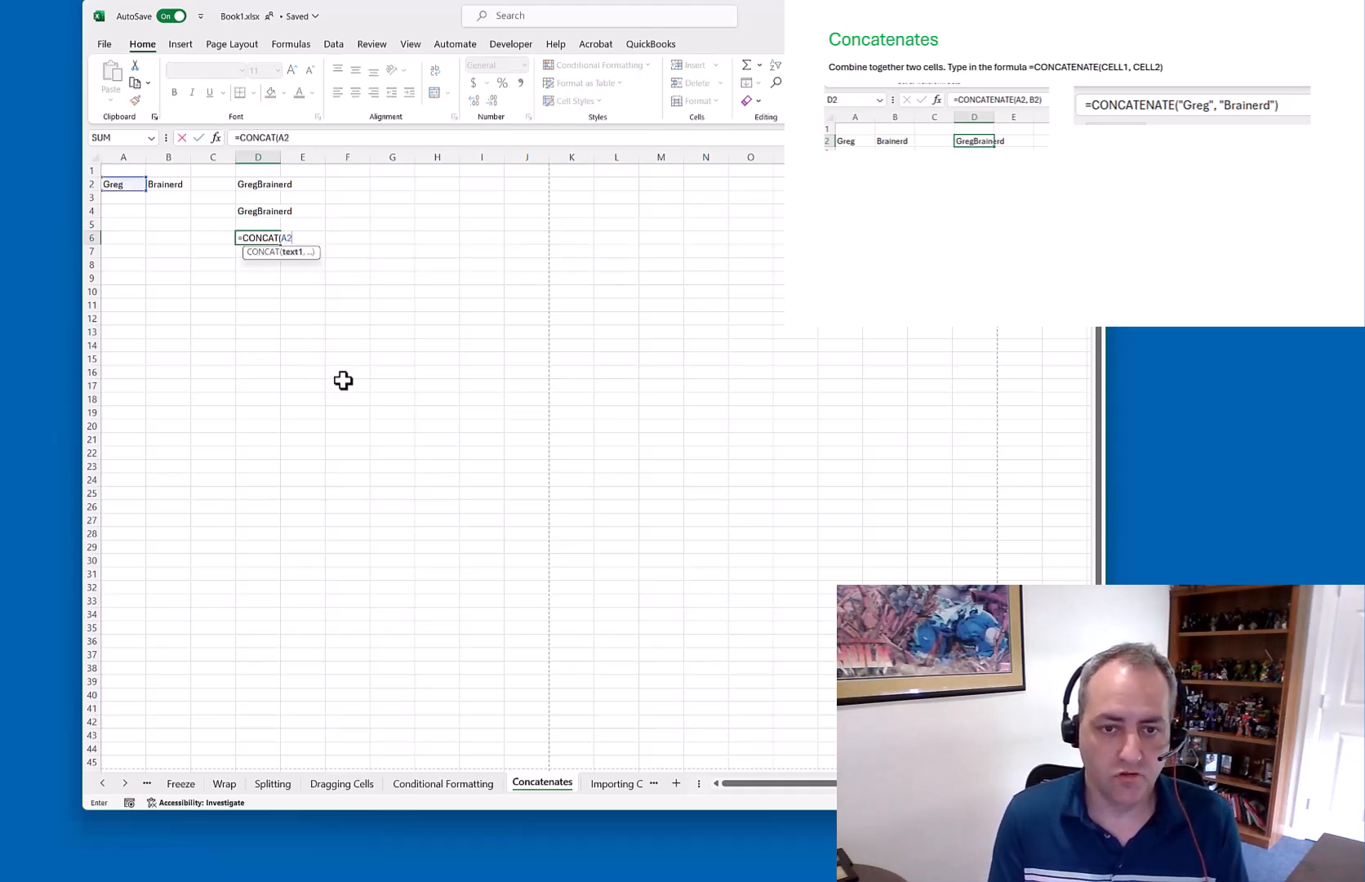
pyautogui.write(', b2')
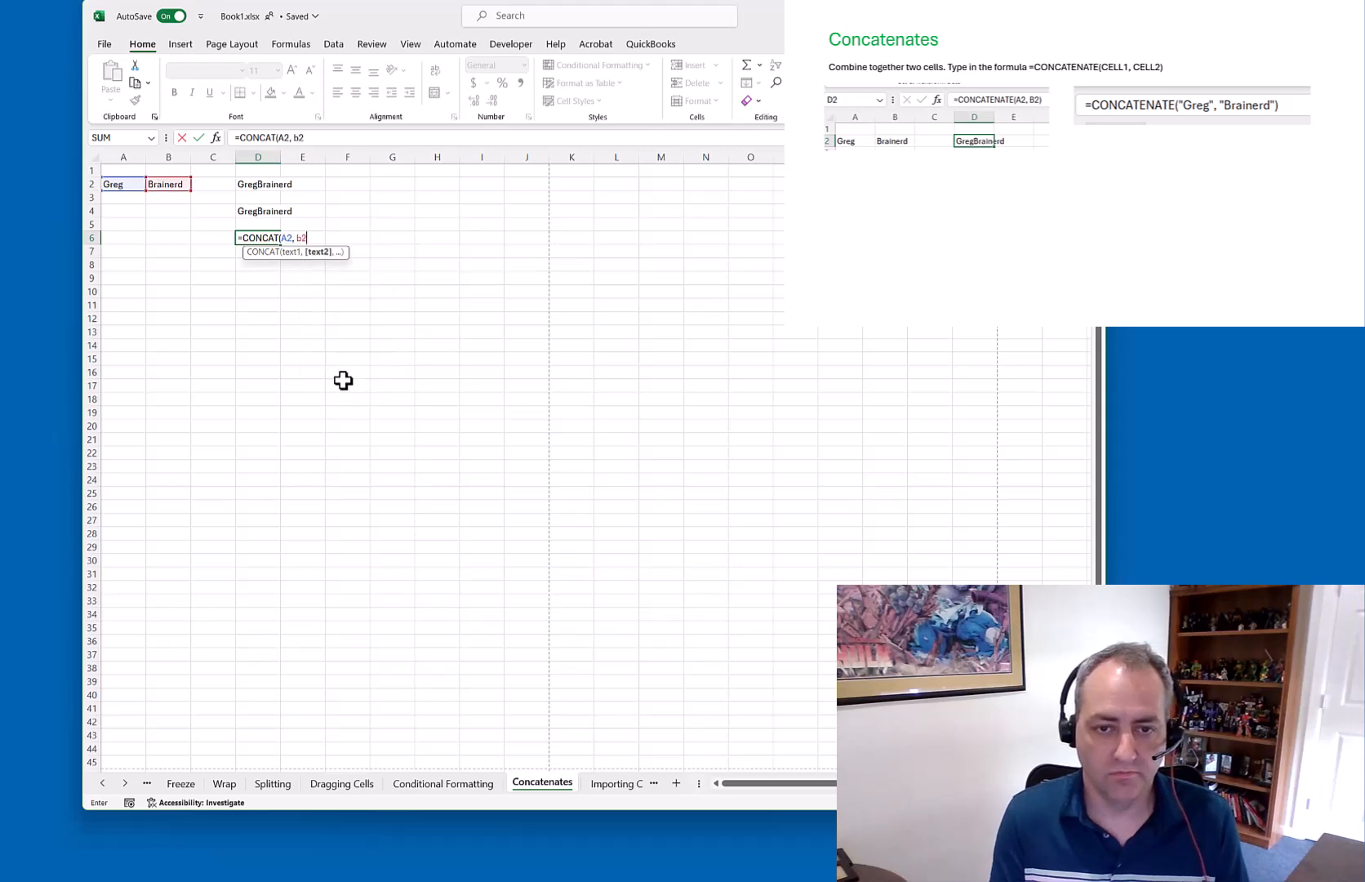
pyautogui.hotkey('ctrl', 'Return')
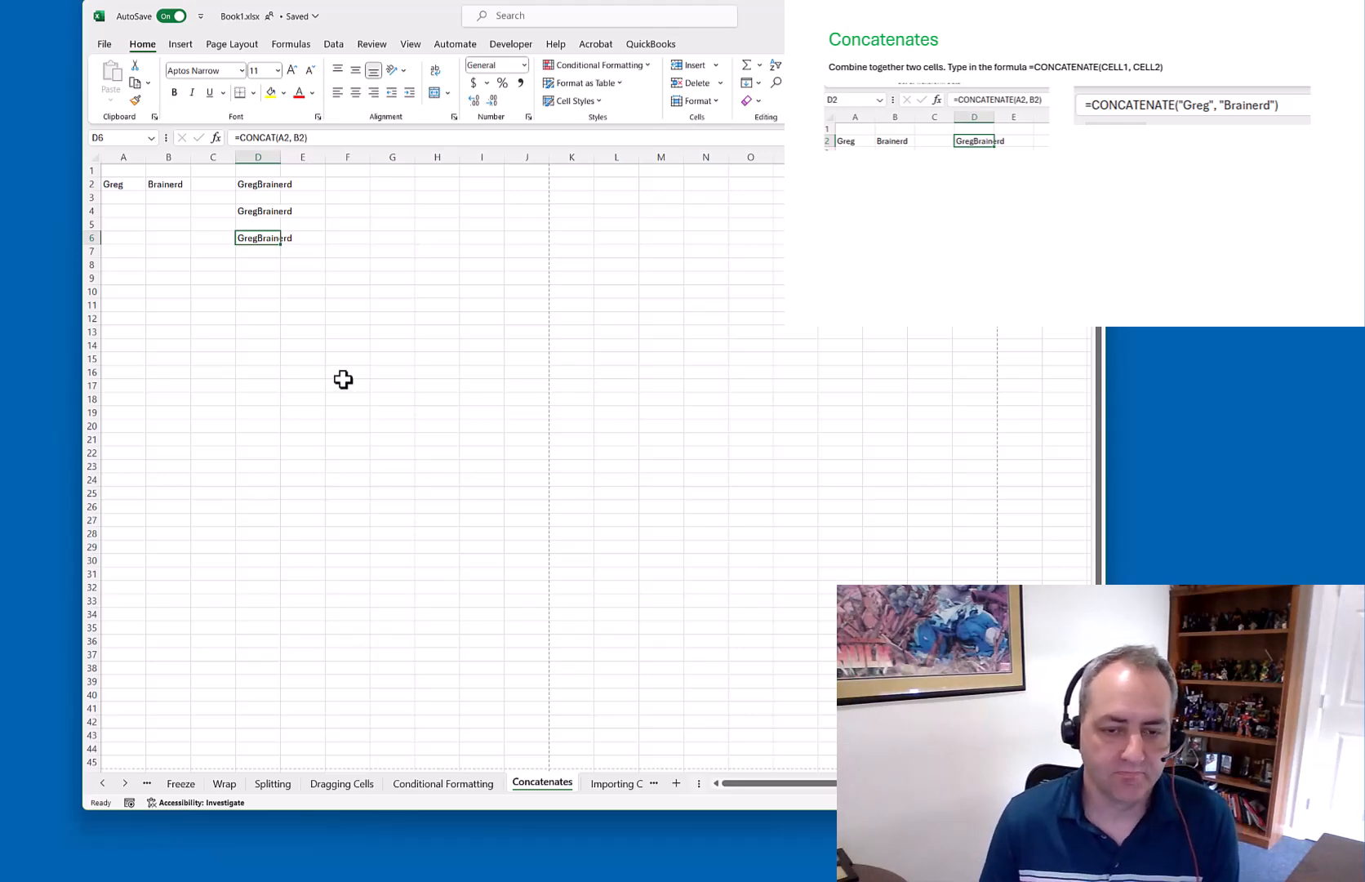
pyautogui.click(617, 782)
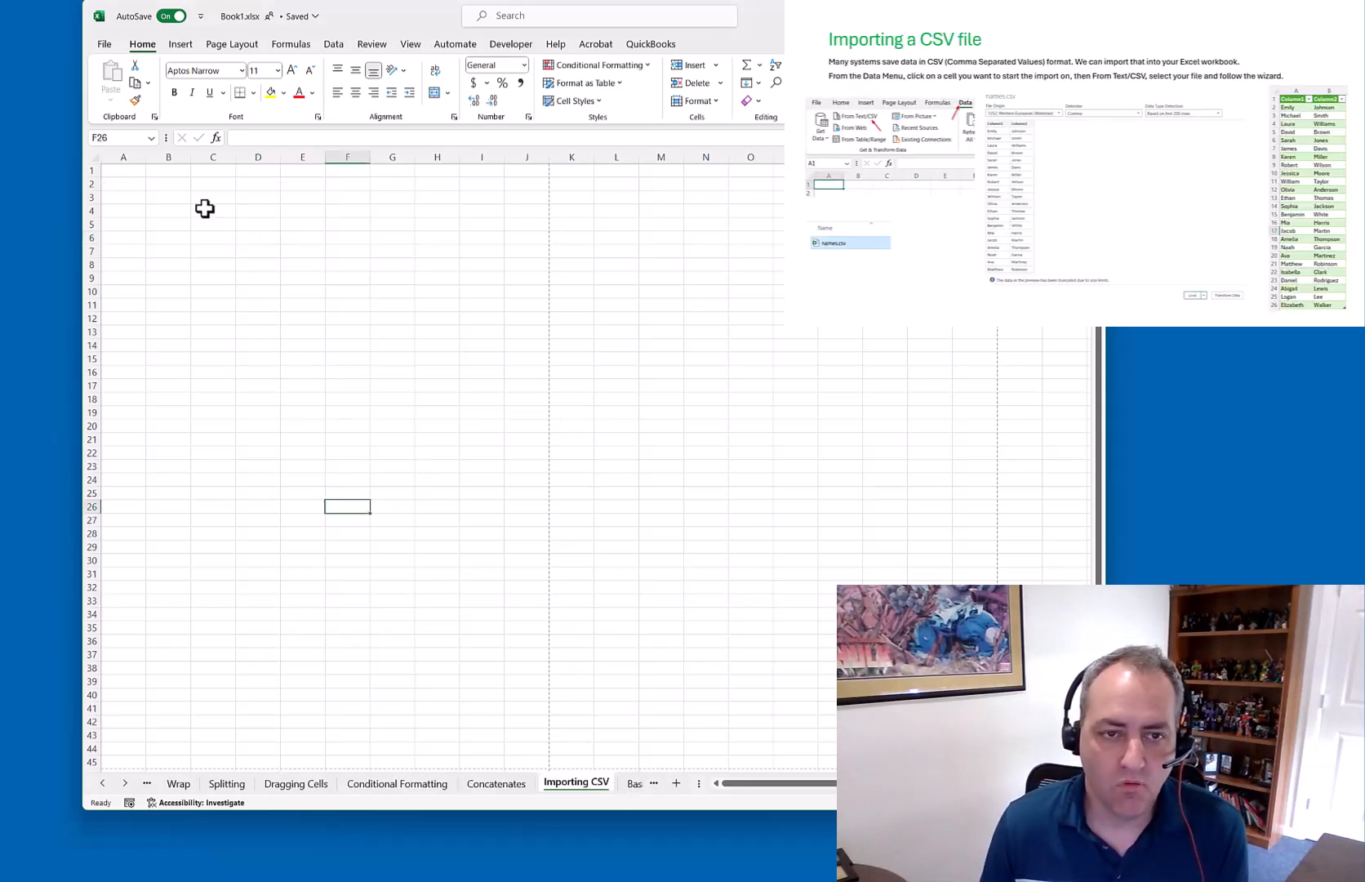
# From A1, import names.csv from Workshops > Excel Workshop 05-2024 via Data > From Text/CSV
pyautogui.click(118, 169)
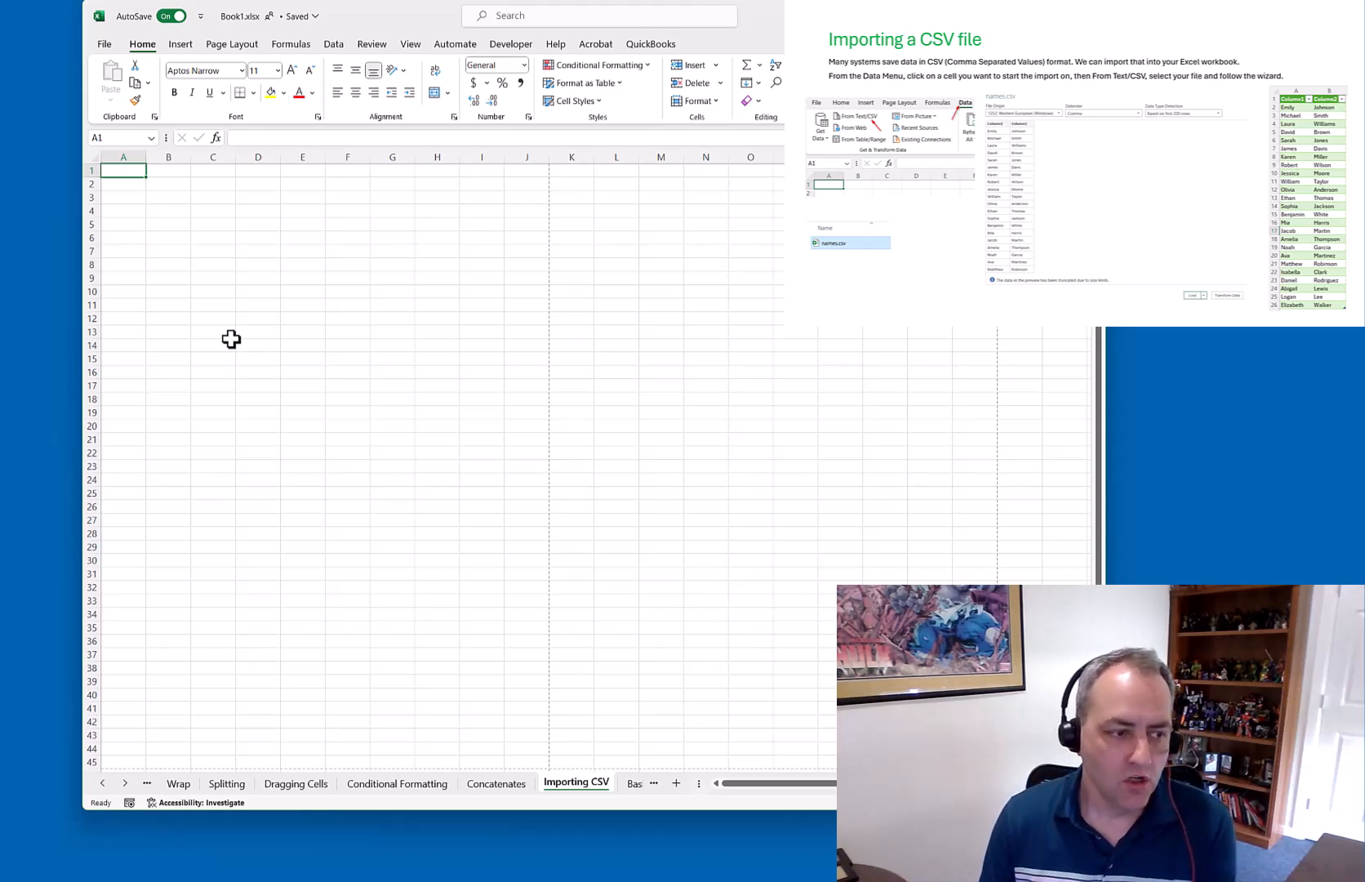
pyautogui.click(333, 44)
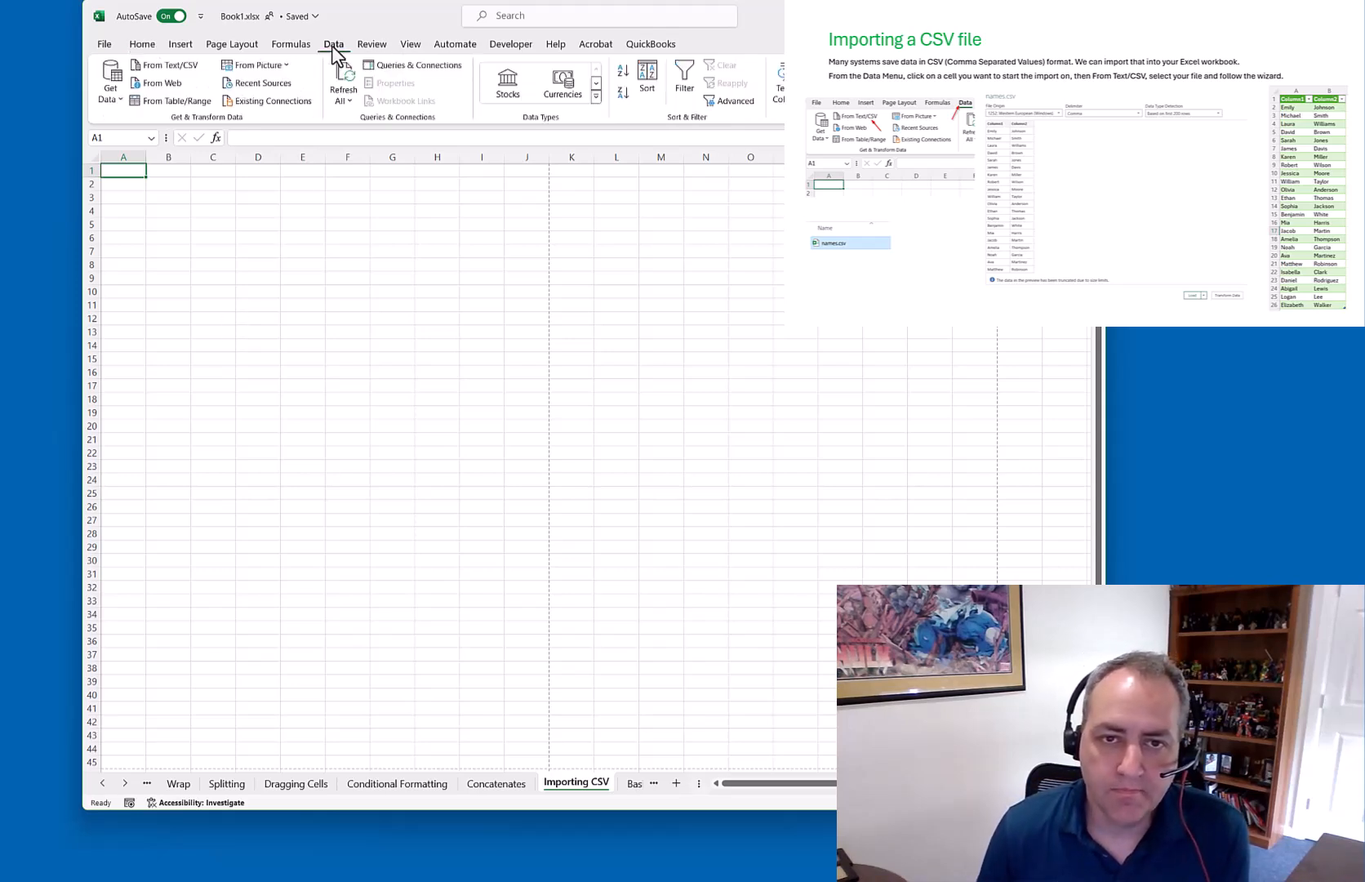
pyautogui.click(169, 70)
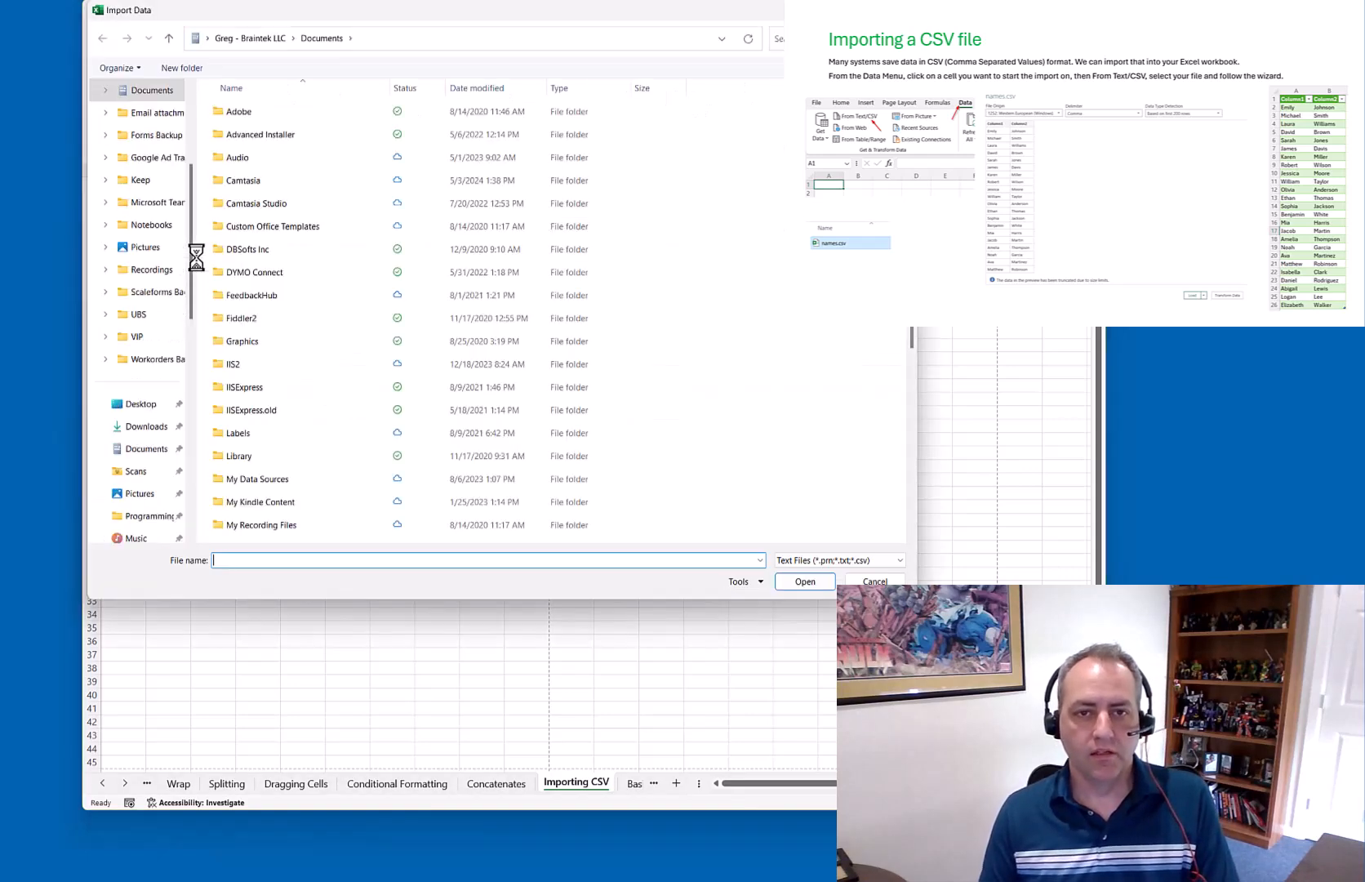
pyautogui.moveTo(191, 302); pyautogui.dragTo(179, 457)
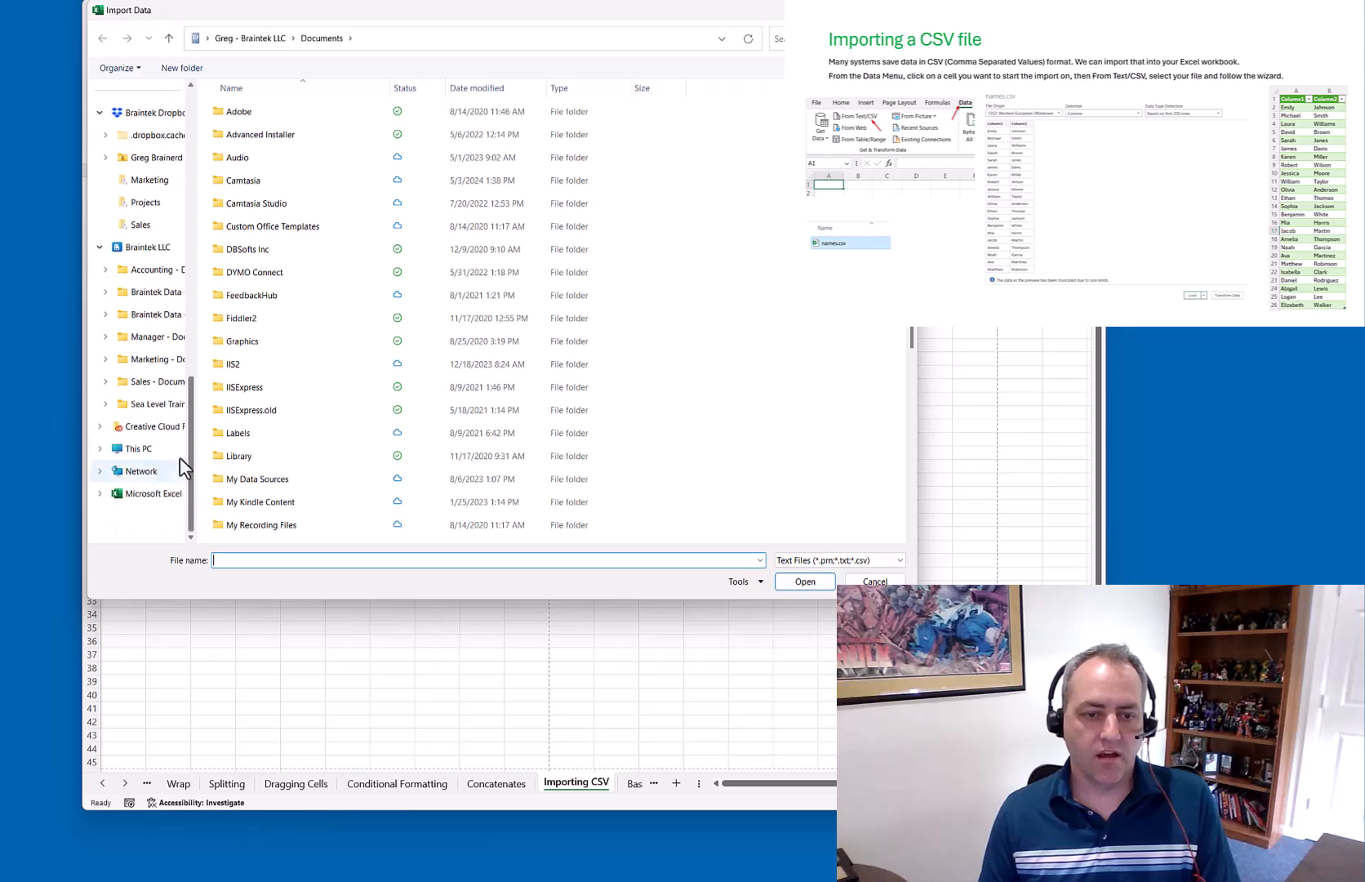
pyautogui.click(164, 359)
pyautogui.scroll(-10, 259, 410)
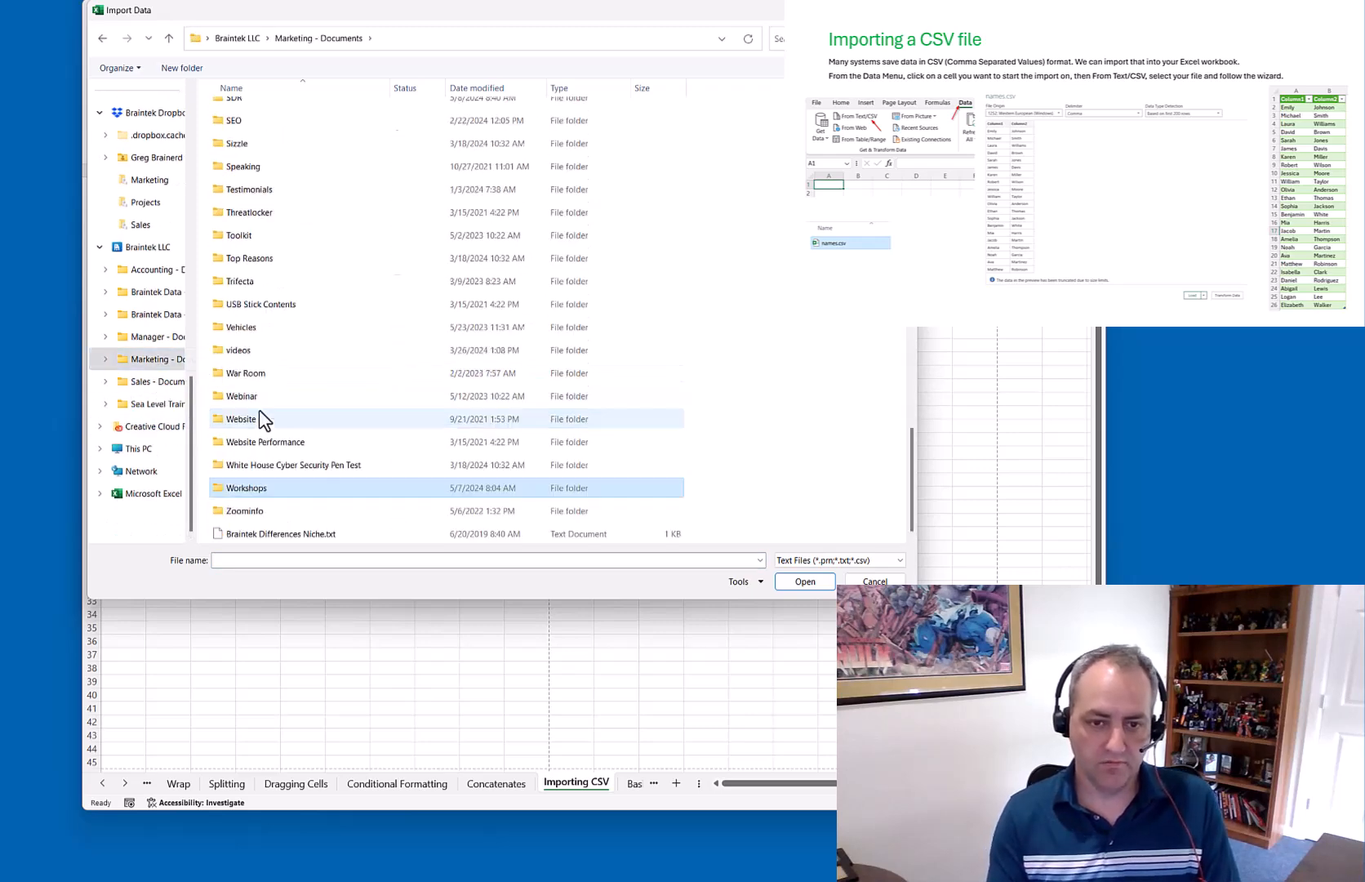
pyautogui.press('Return')
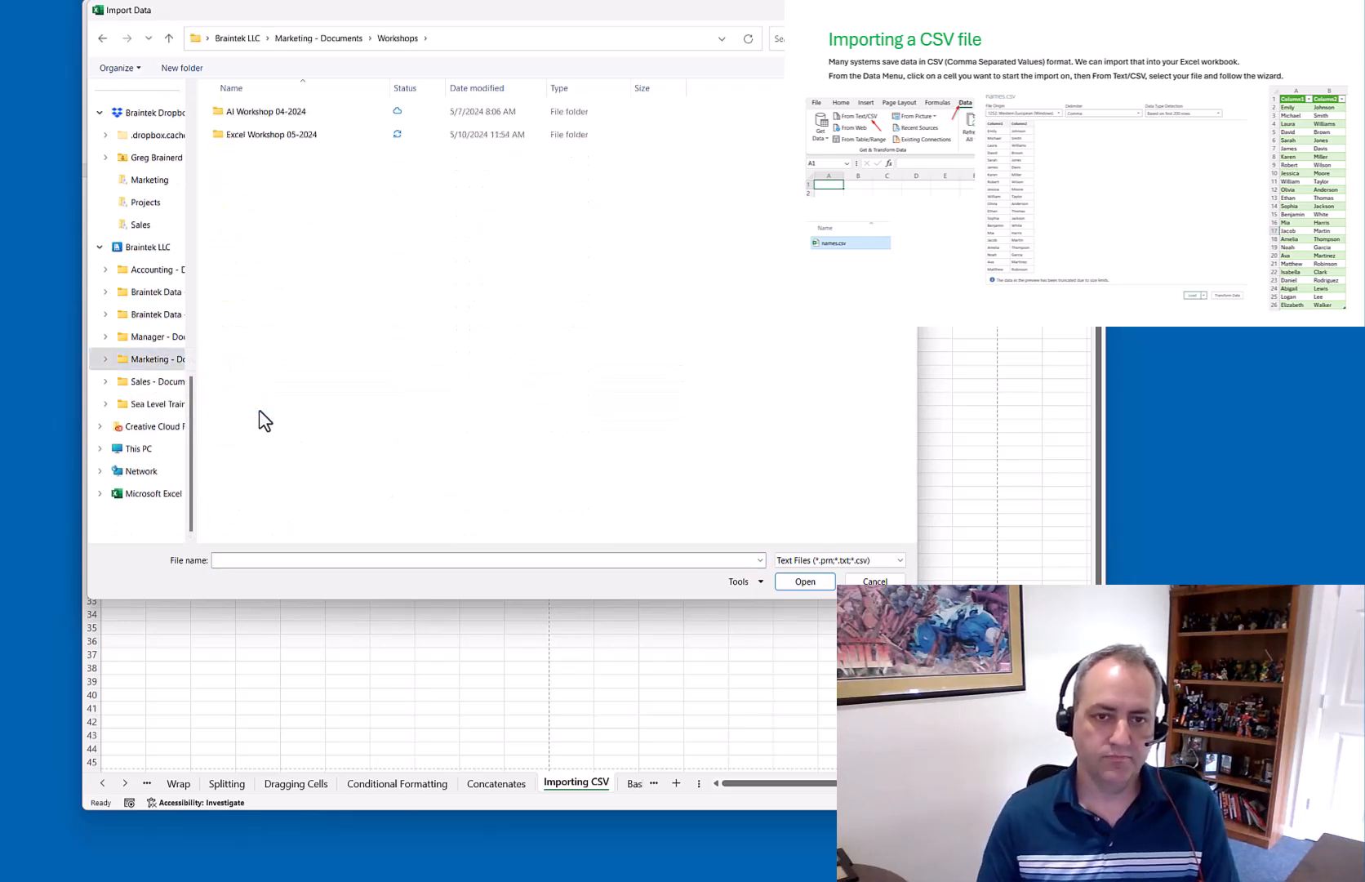
pyautogui.doubleClick(250, 140)
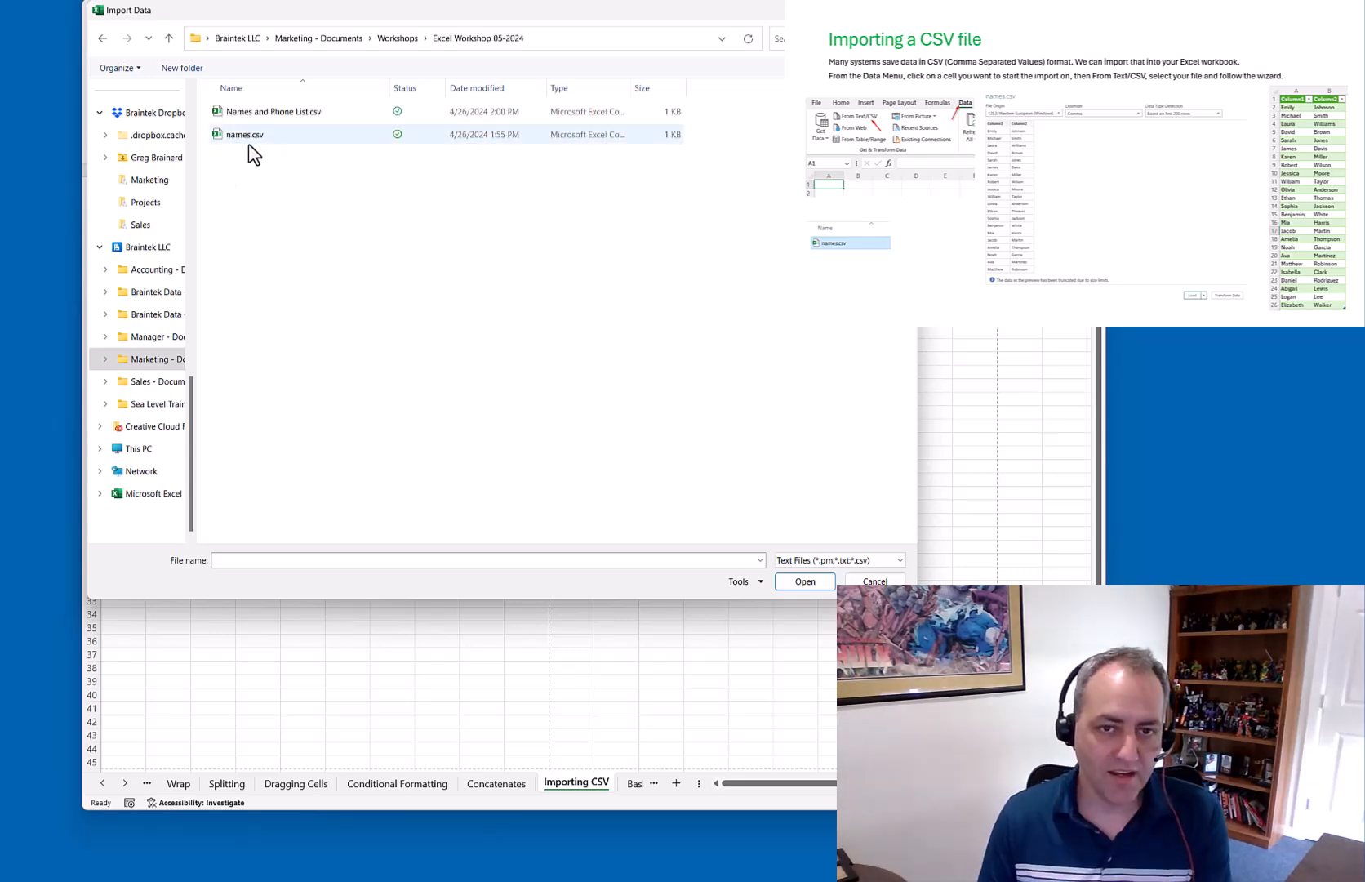
pyautogui.click(243, 135)
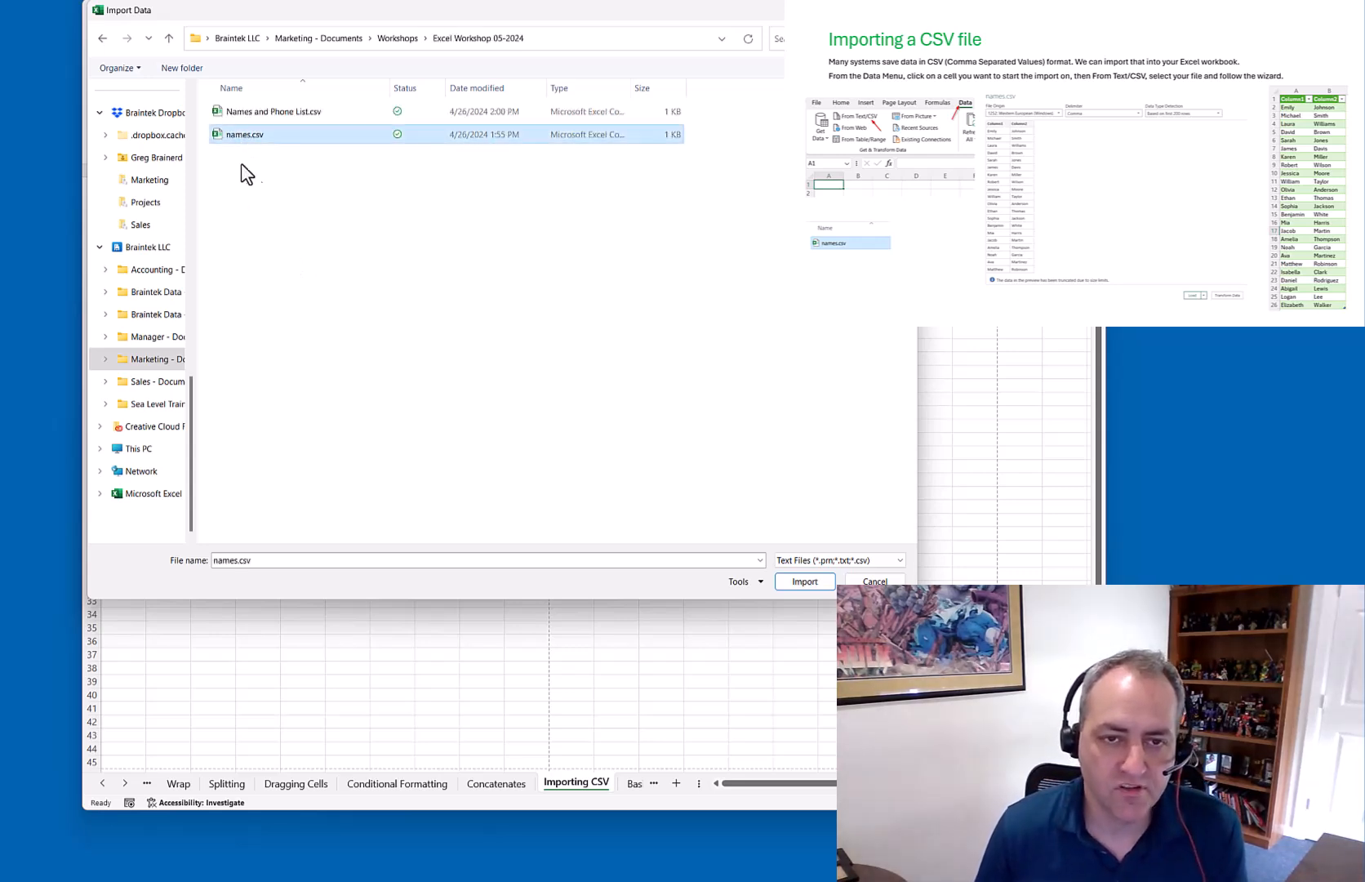
pyautogui.click(799, 584)
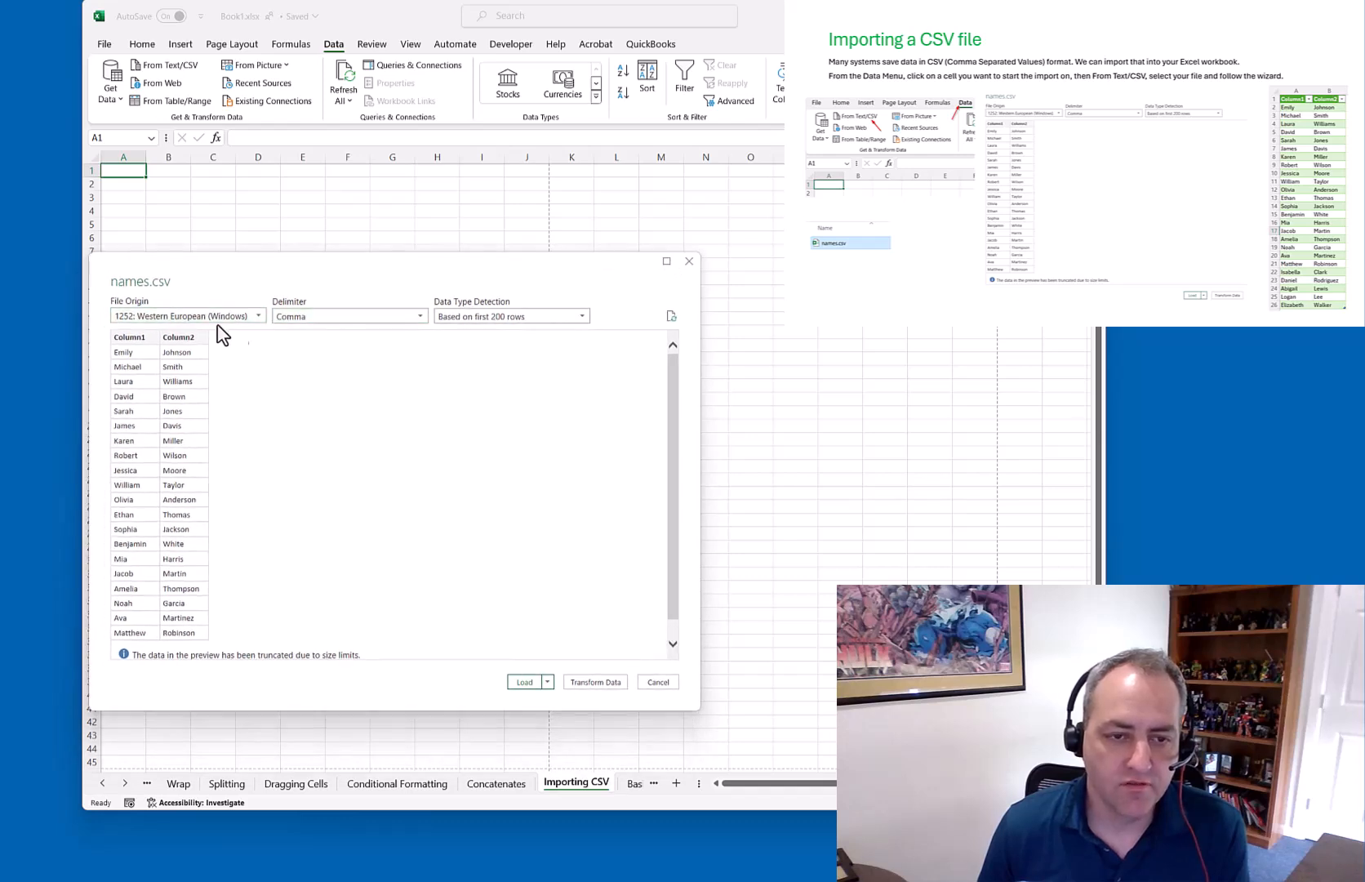
# Keep the Comma delimiter and first-200-rows type detection, then load names.csv
pyautogui.click(297, 317)
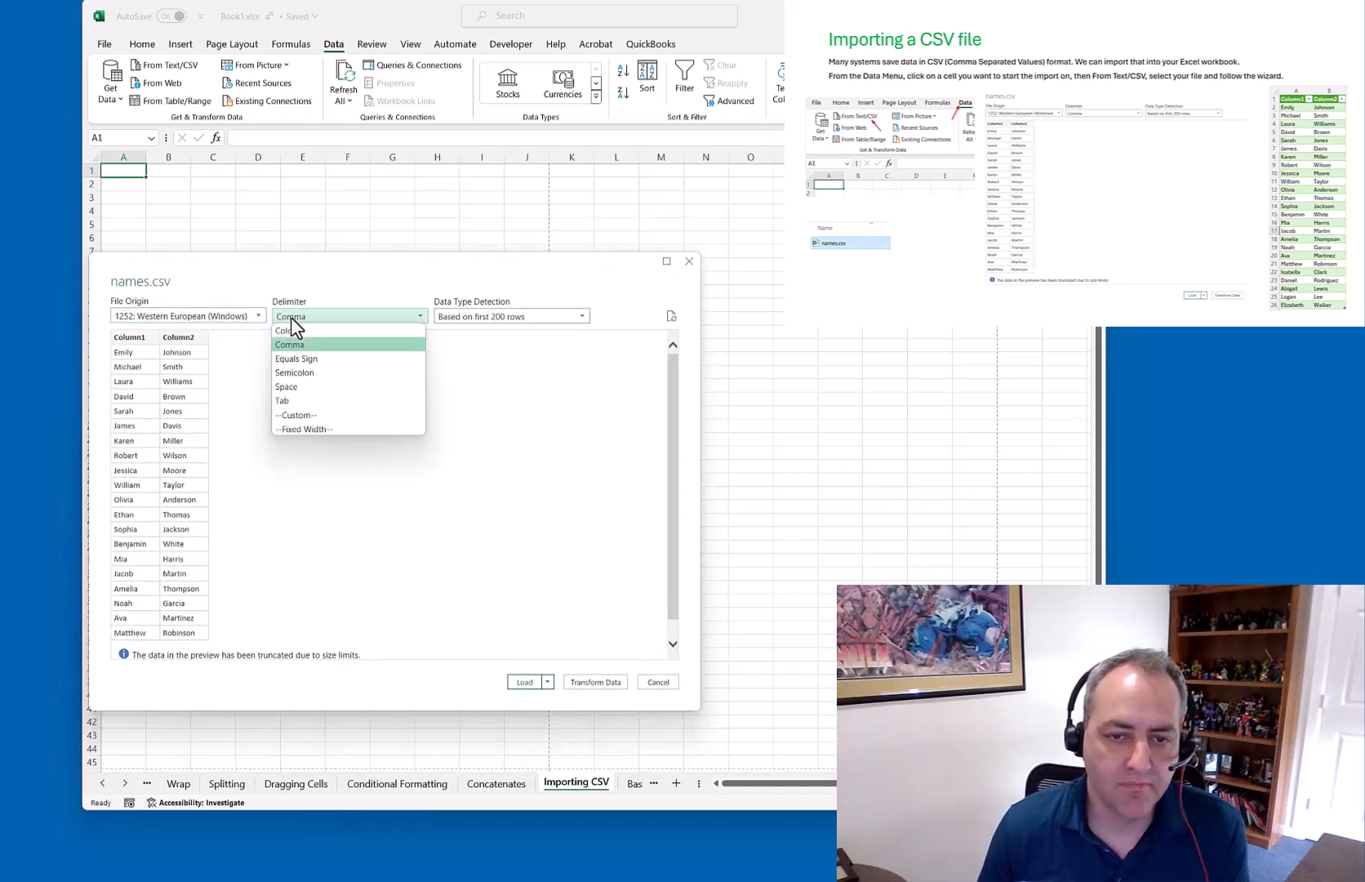
pyautogui.click(330, 292)
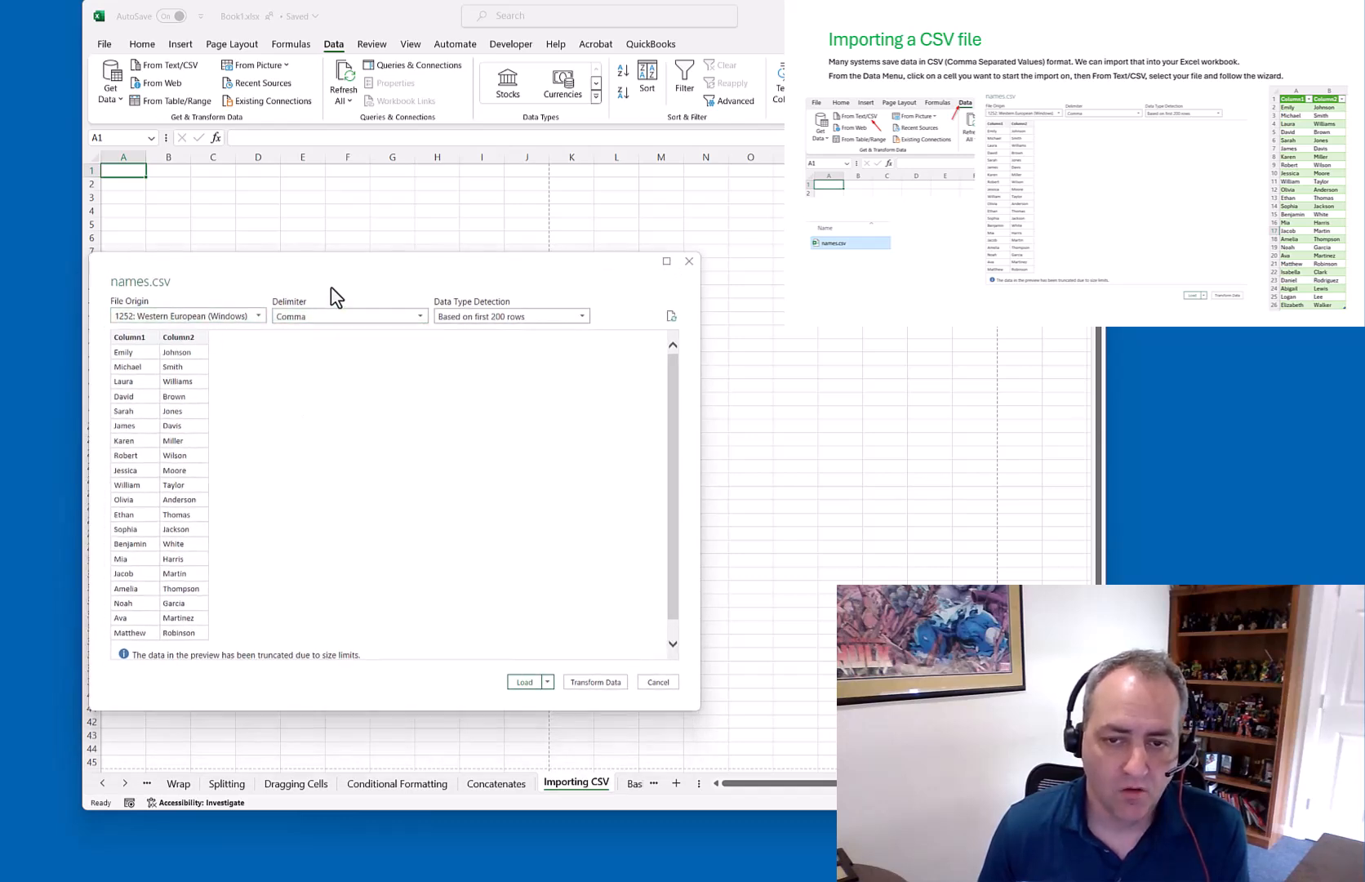
pyautogui.click(466, 318)
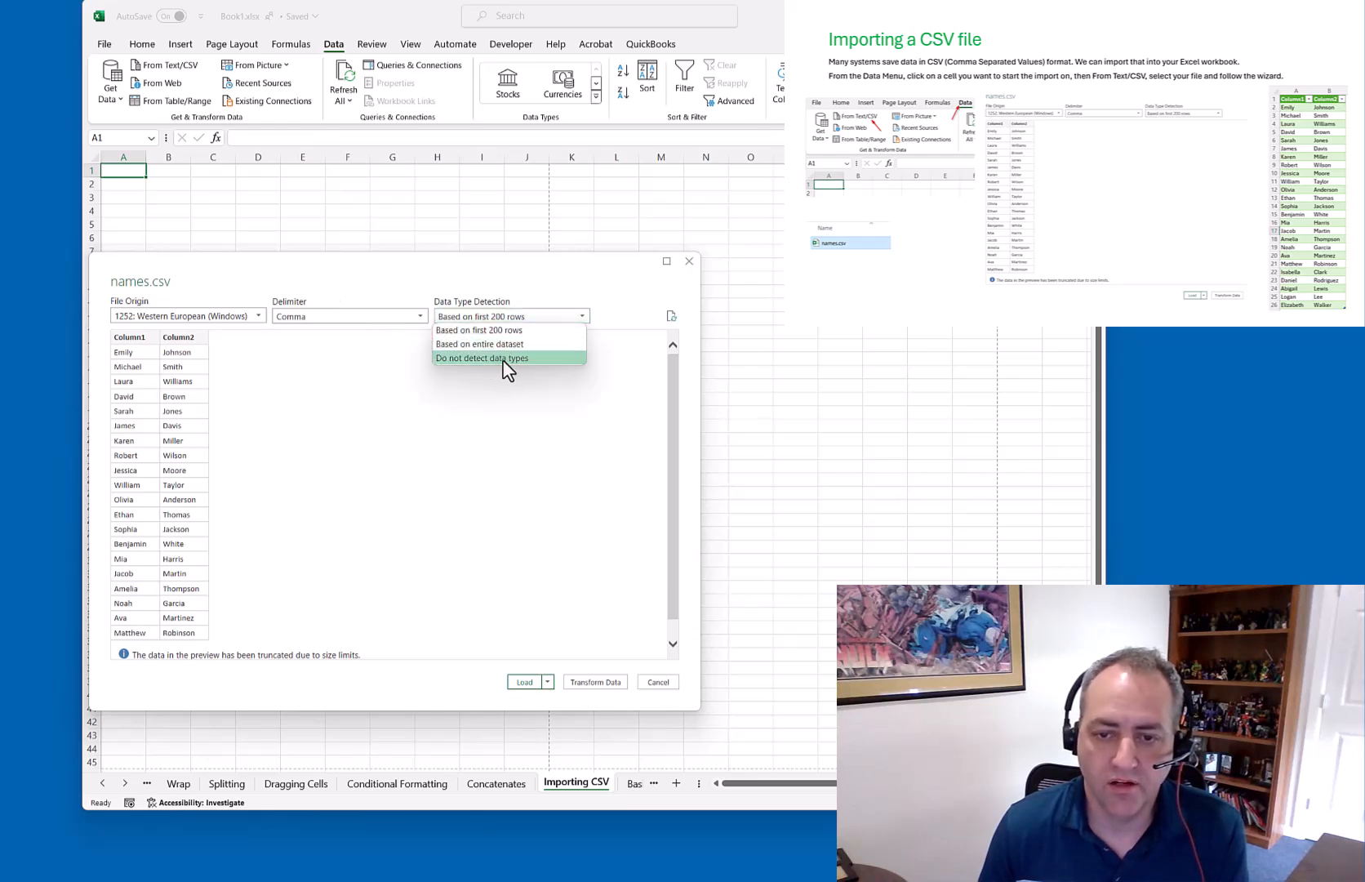
pyautogui.click(365, 302)
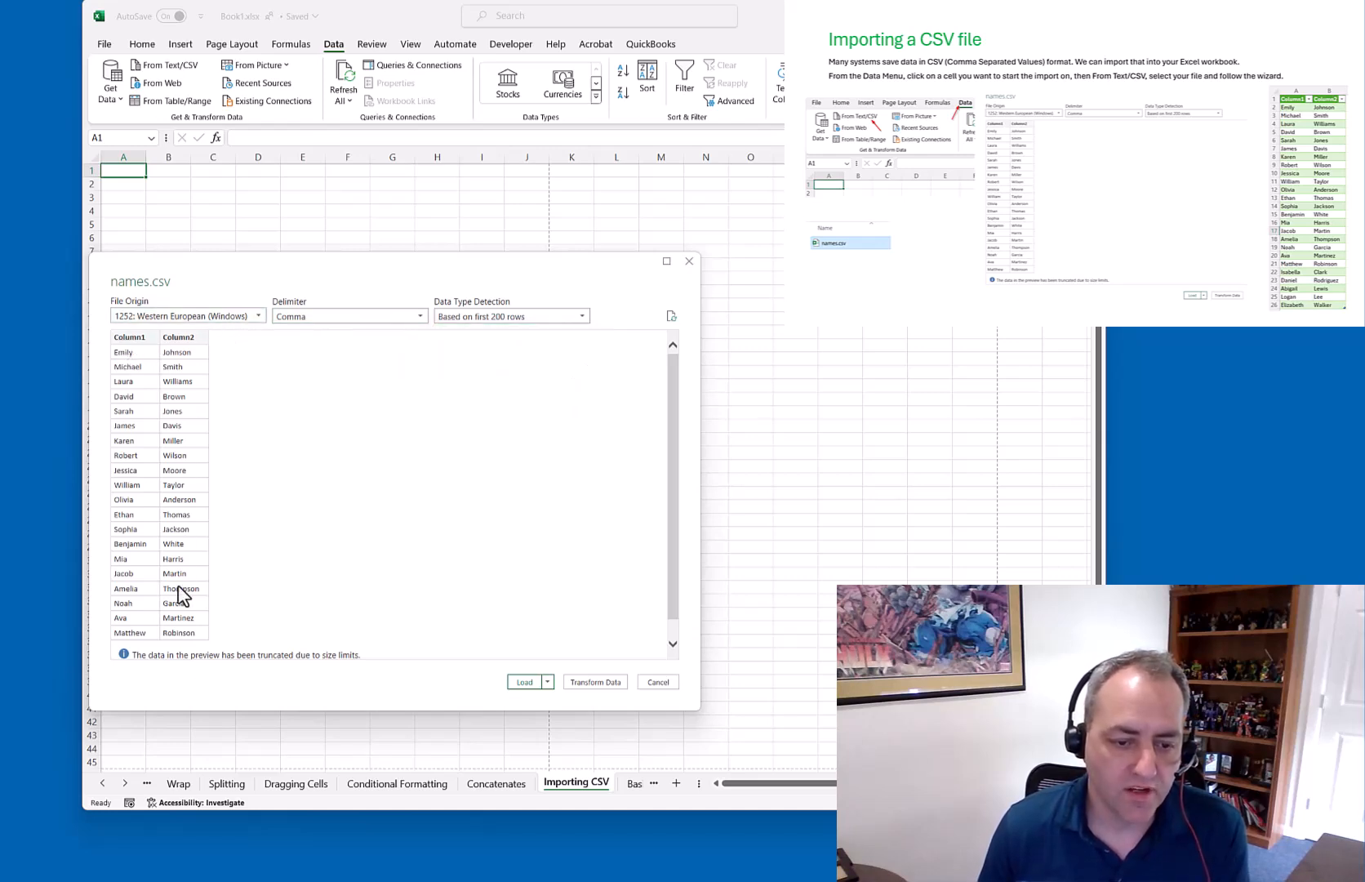
pyautogui.moveTo(669, 594); pyautogui.dragTo(647, 539)
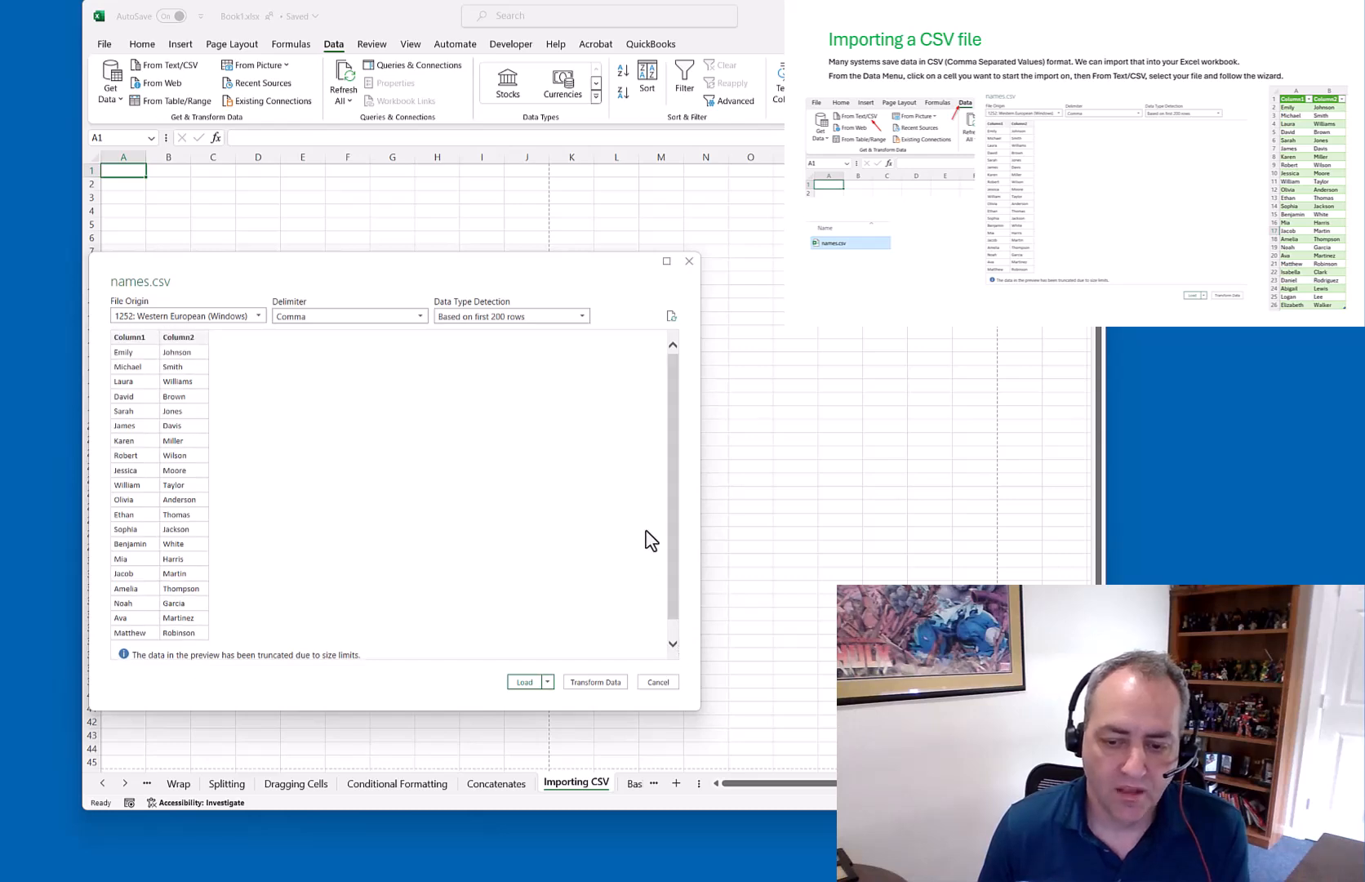
pyautogui.click(528, 684)
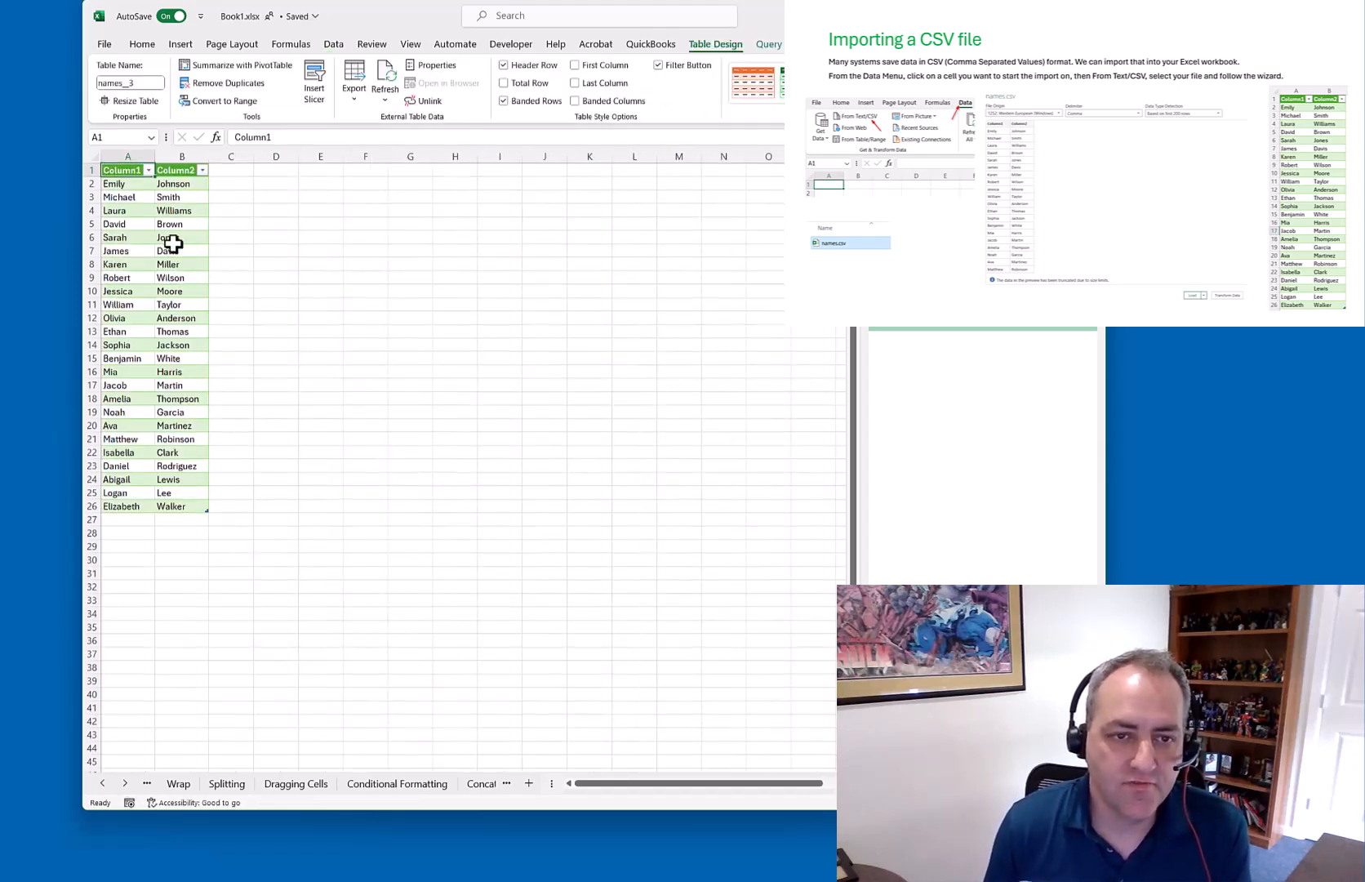
# Filter one first name out of Column1, then show all names again
pyautogui.click(148, 170)
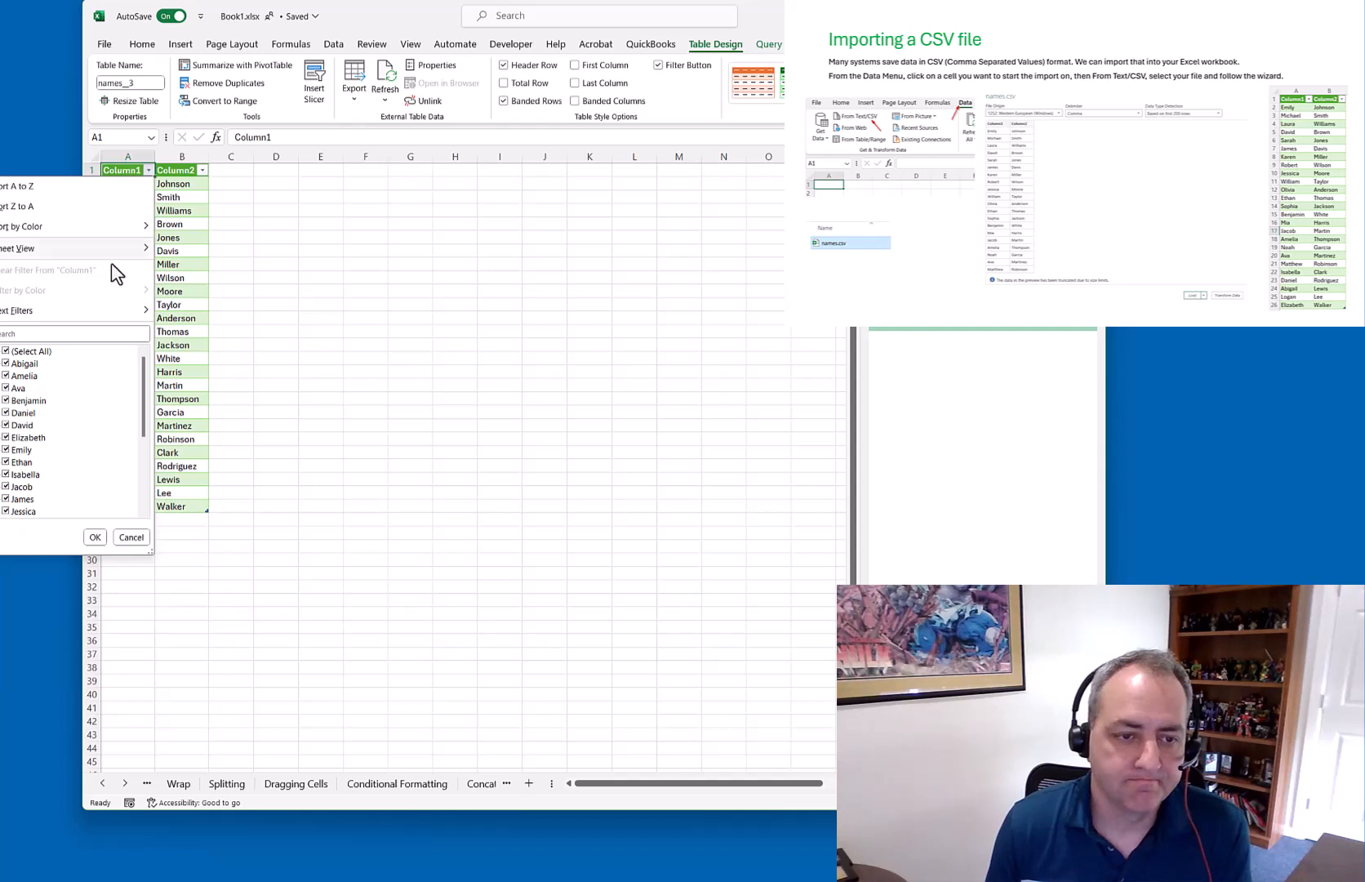
pyautogui.click(7, 365)
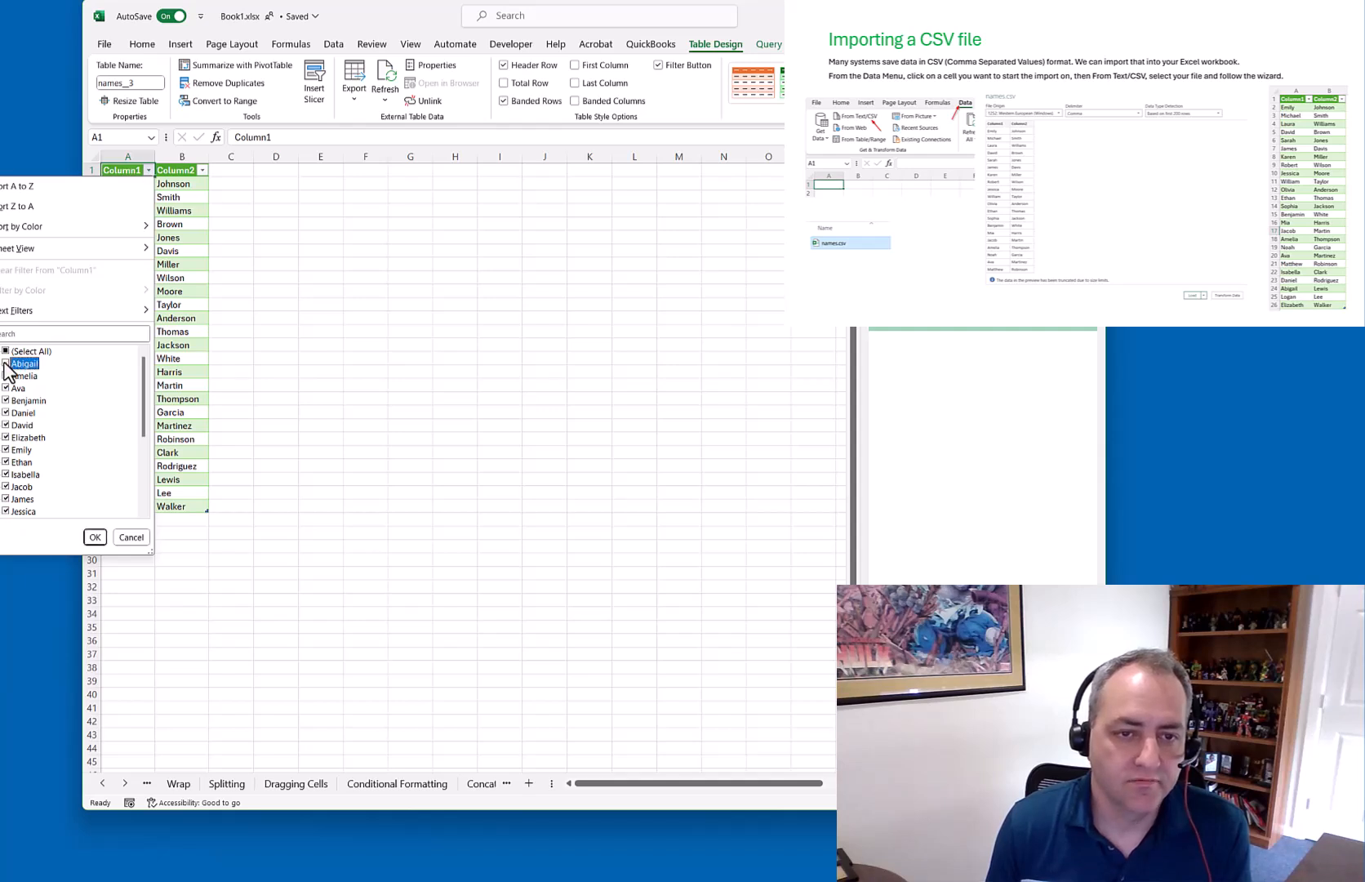
pyautogui.click(91, 537)
pyautogui.click(148, 171)
pyautogui.click(7, 364)
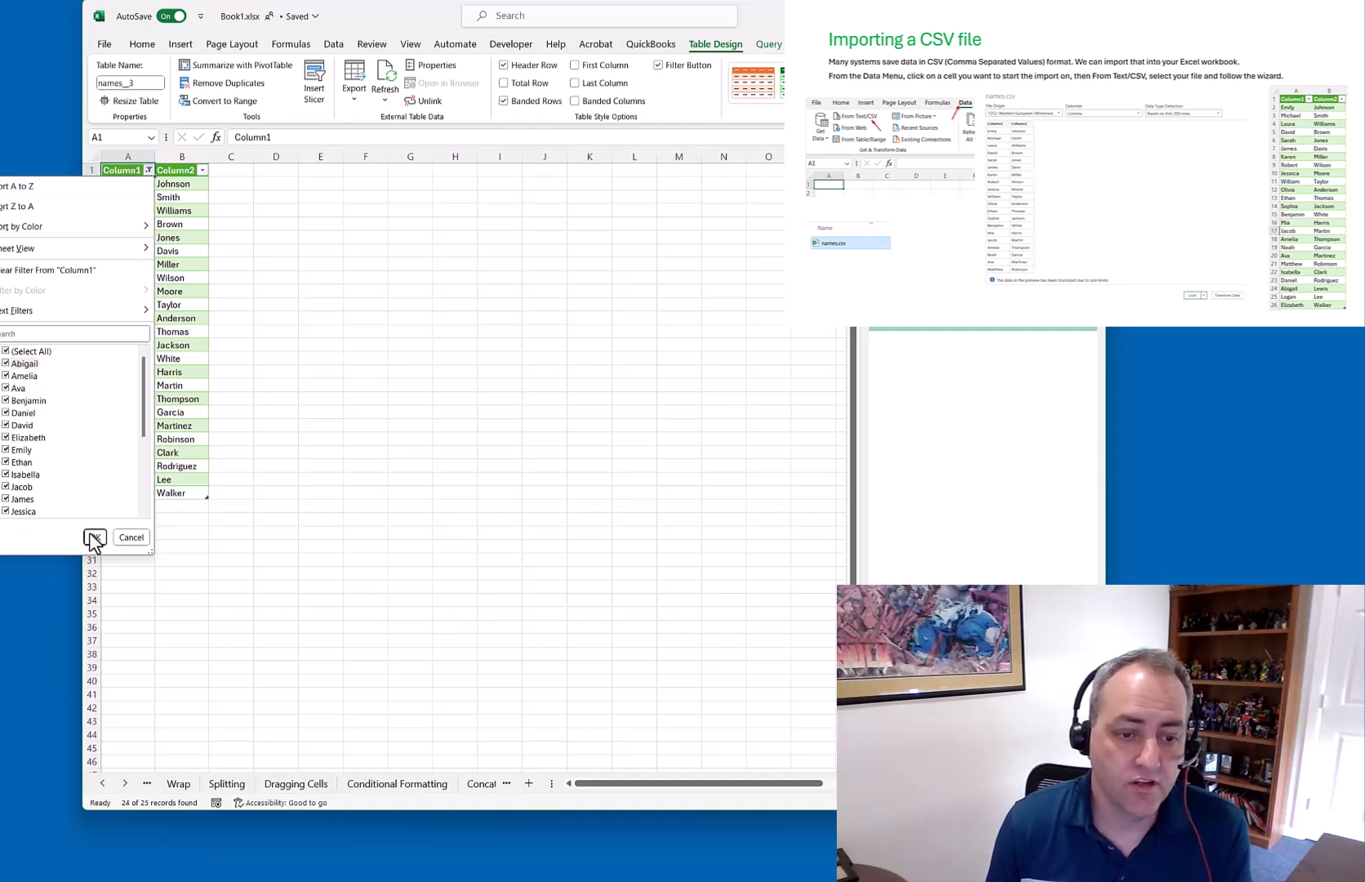
pyautogui.click(93, 537)
# Leave the imported table and go to the Sorting sheet
pyautogui.click(243, 506)
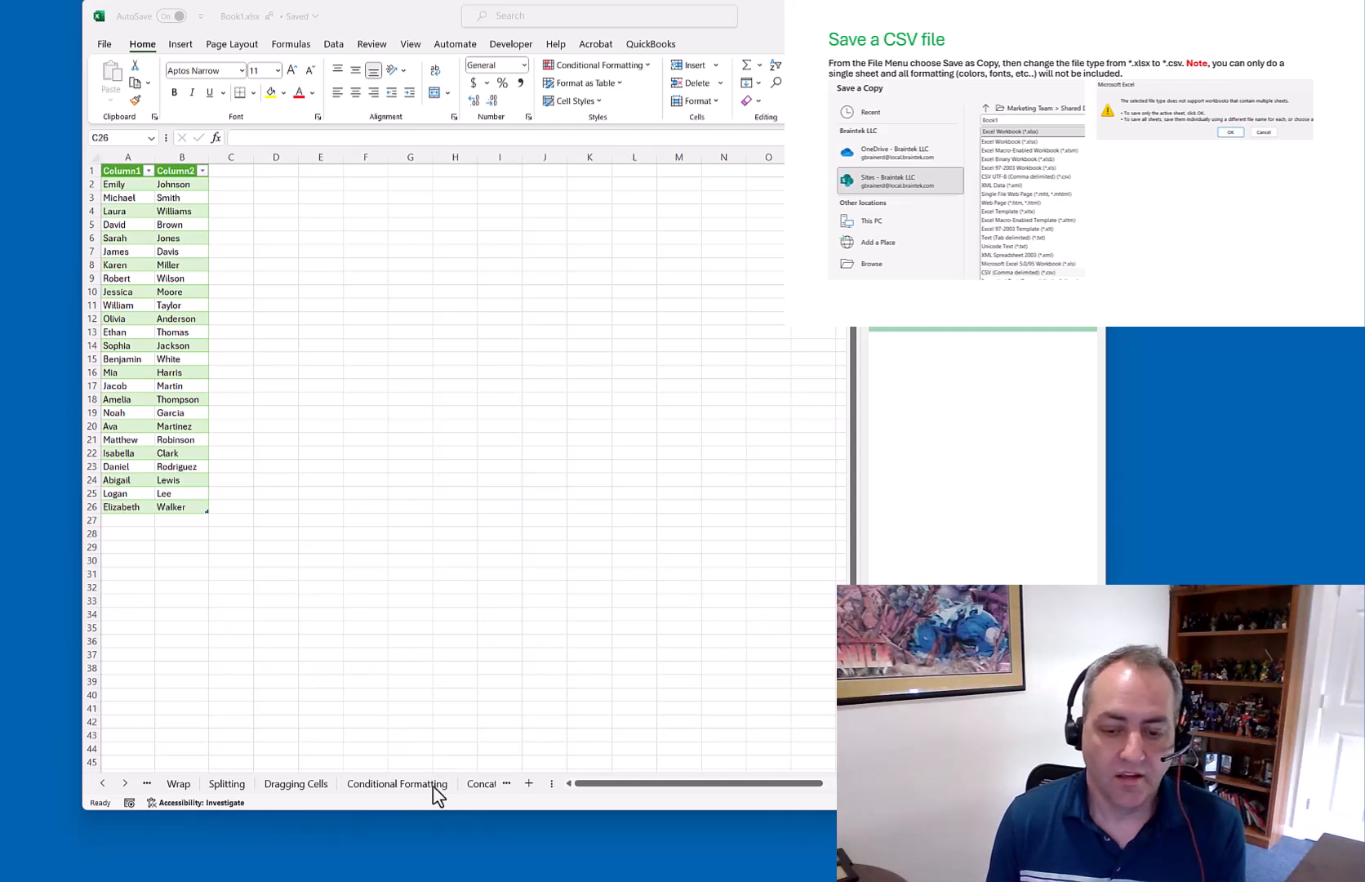
pyautogui.click(102, 784)
pyautogui.click(102, 783)
pyautogui.click(102, 783)
pyautogui.click(102, 784)
pyautogui.click(102, 783)
pyautogui.click(102, 783)
pyautogui.click(102, 784)
pyautogui.click(184, 783)
pyautogui.click(293, 560)
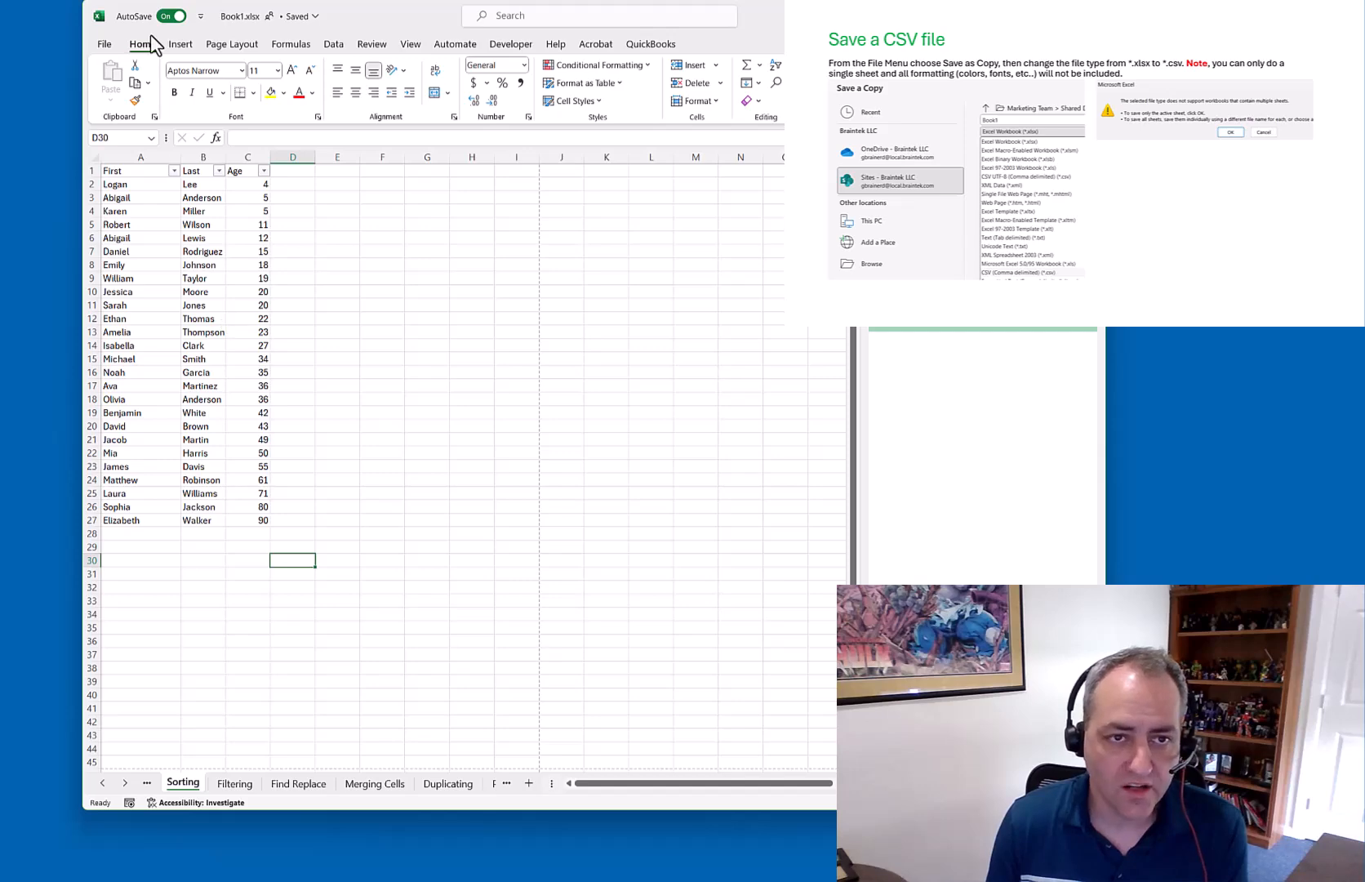
# Set up a Save As copy on the Desktop in CSV UTF-8 format
pyautogui.click(105, 44)
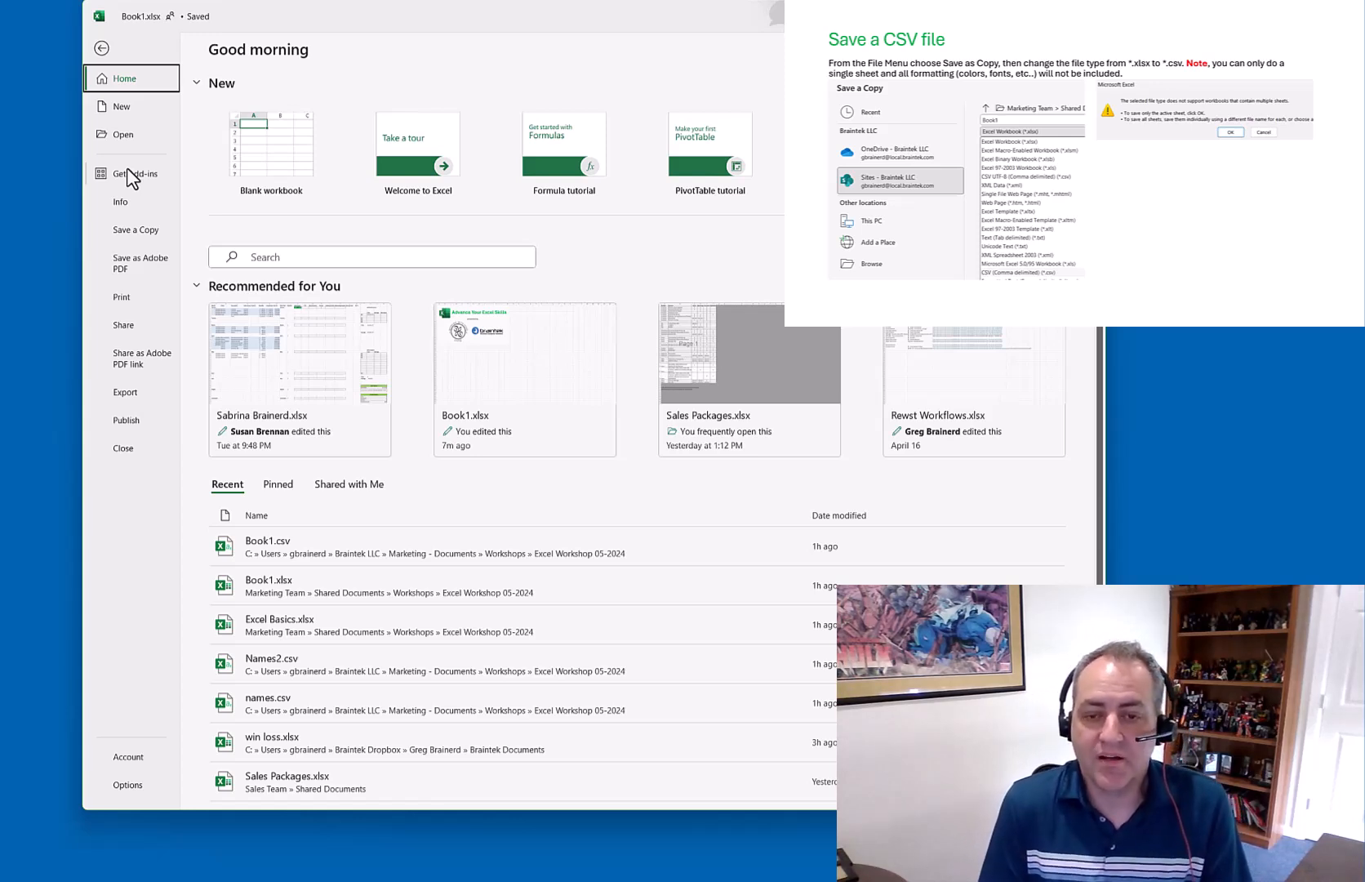
pyautogui.click(134, 234)
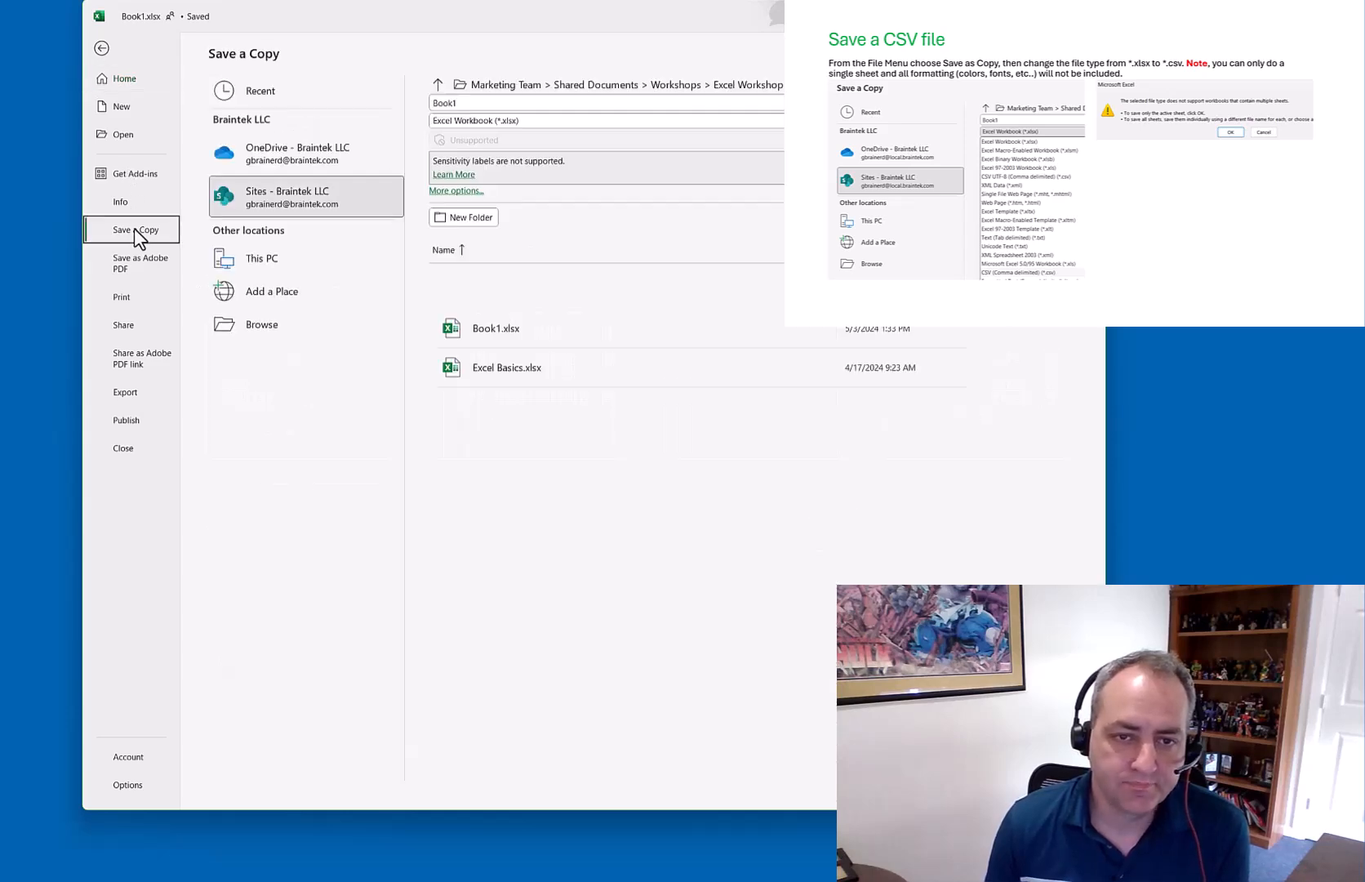
pyautogui.click(264, 326)
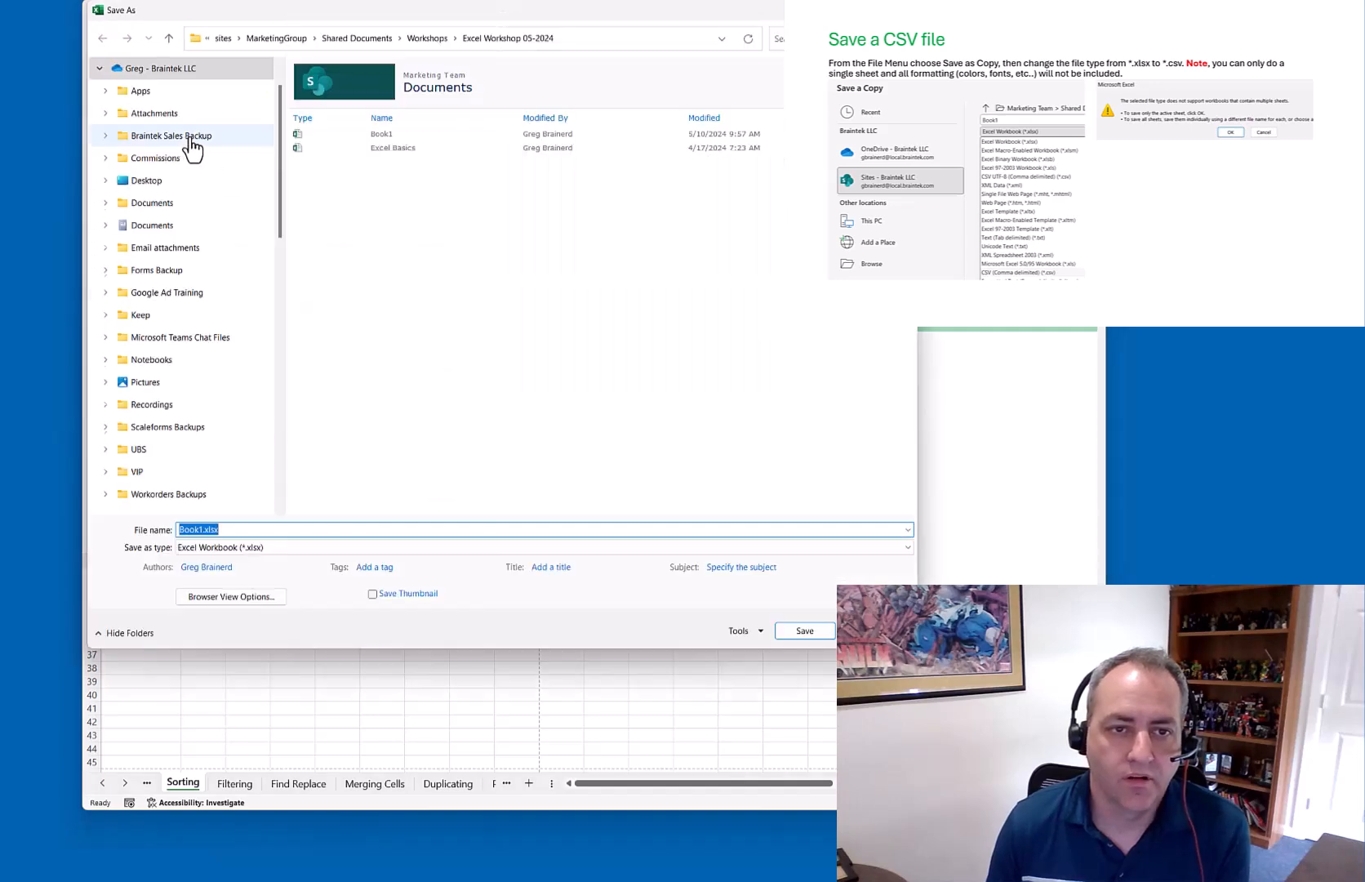
pyautogui.click(131, 74)
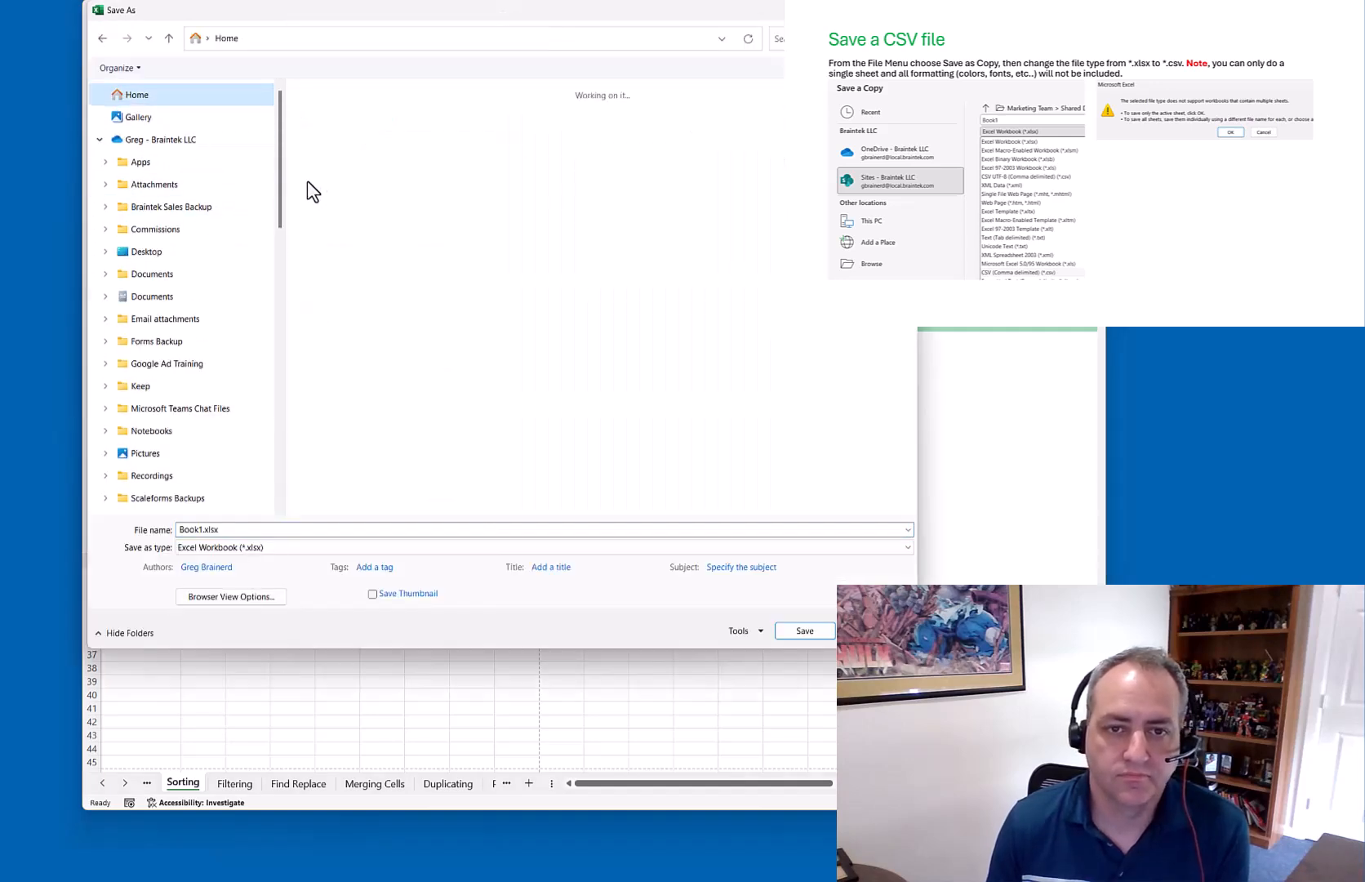
pyautogui.click(343, 188)
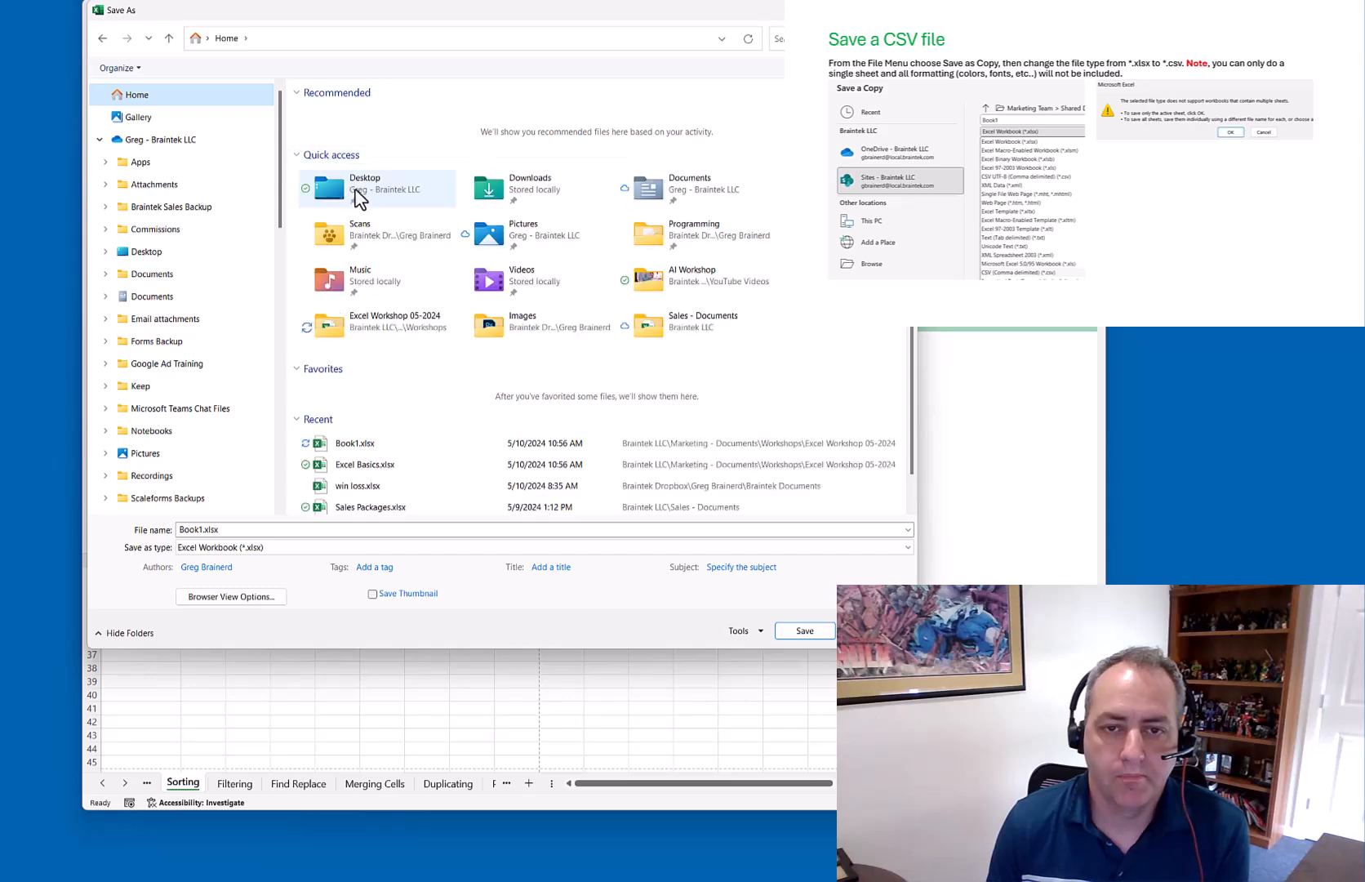
pyautogui.click(323, 547)
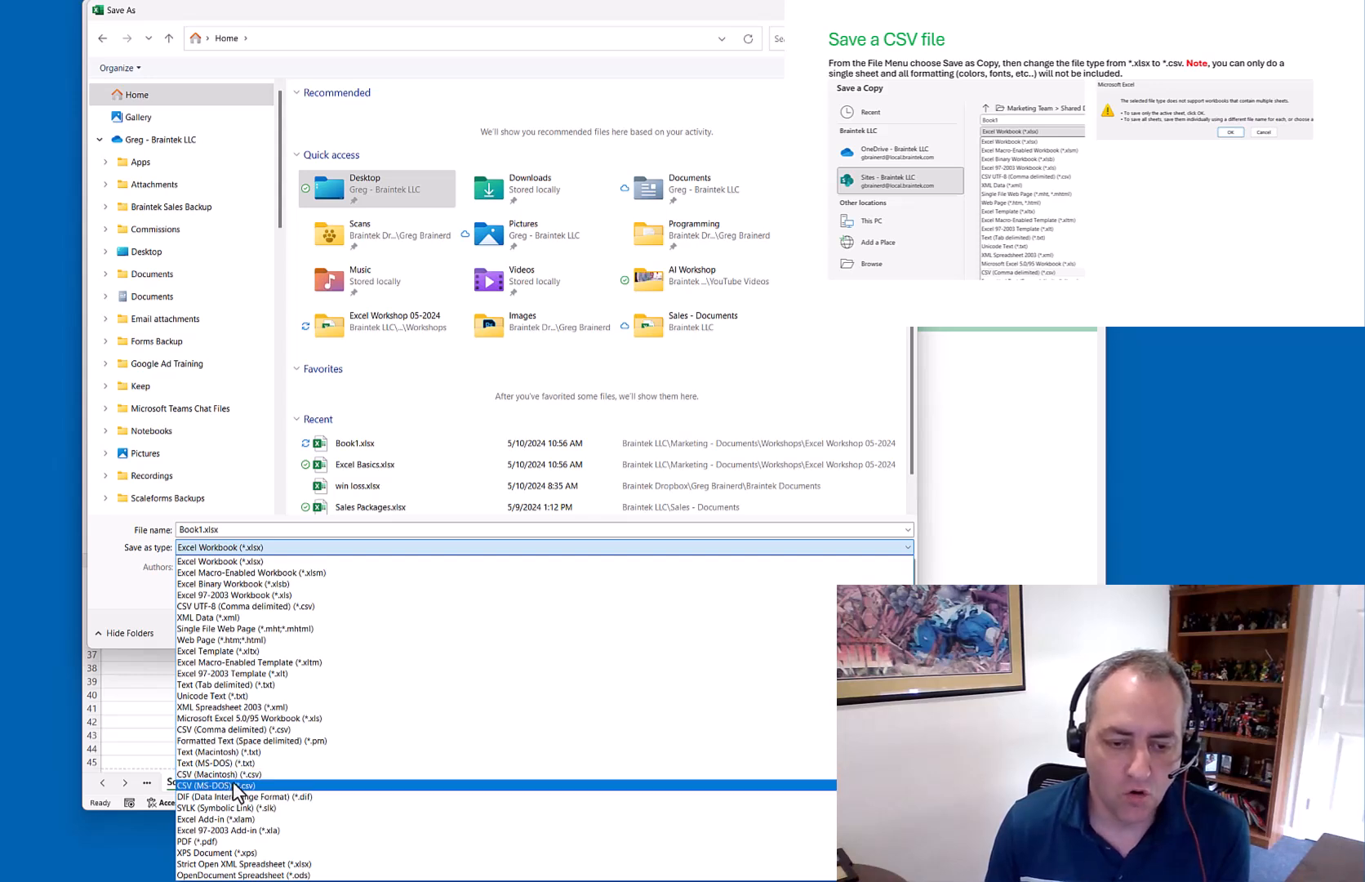
pyautogui.click(243, 606)
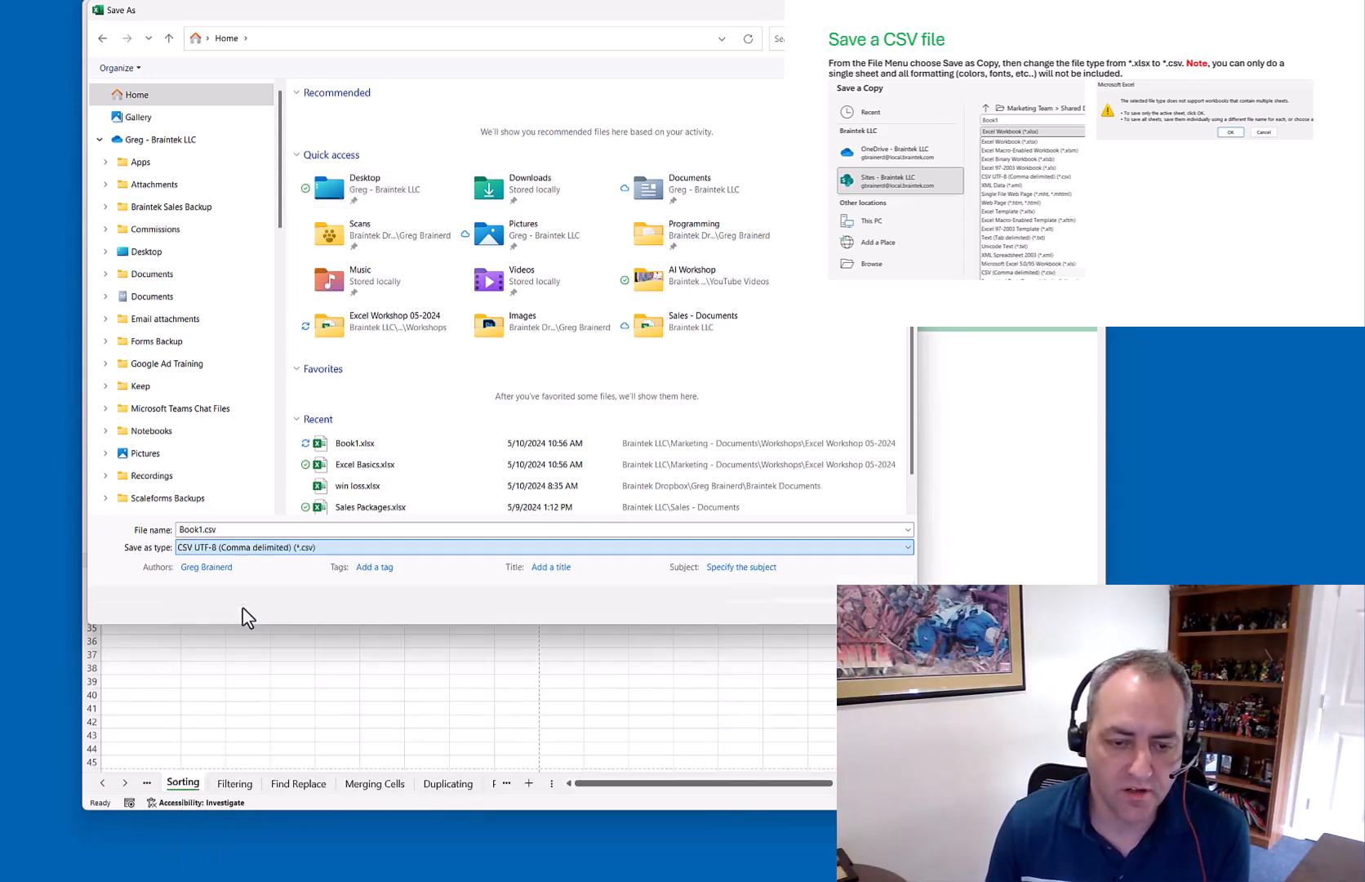
# Save the copy as Our CSV on the Desktop, keeping only the current sheet
pyautogui.doubleClick(200, 529)
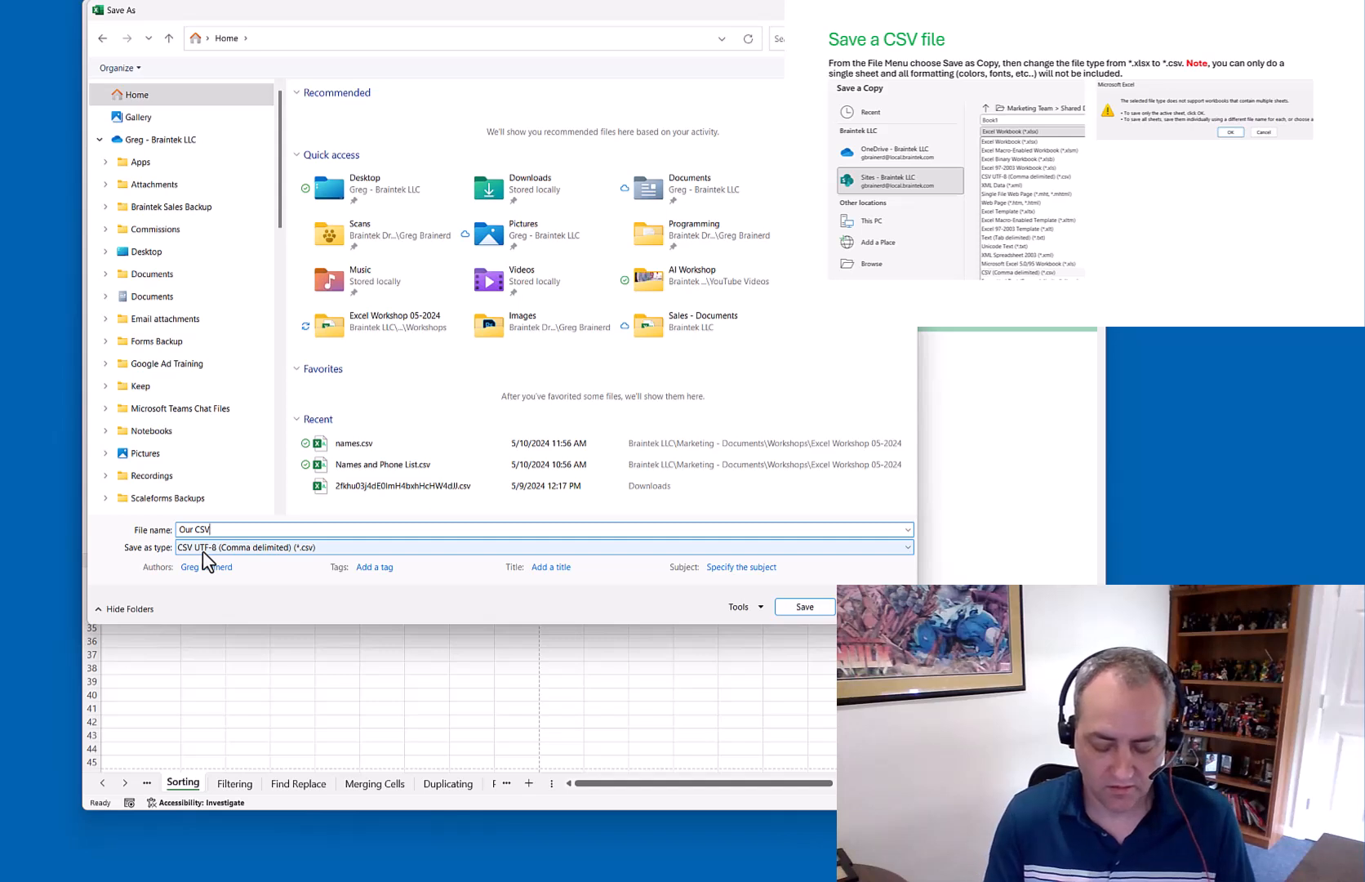
pyautogui.click(805, 607)
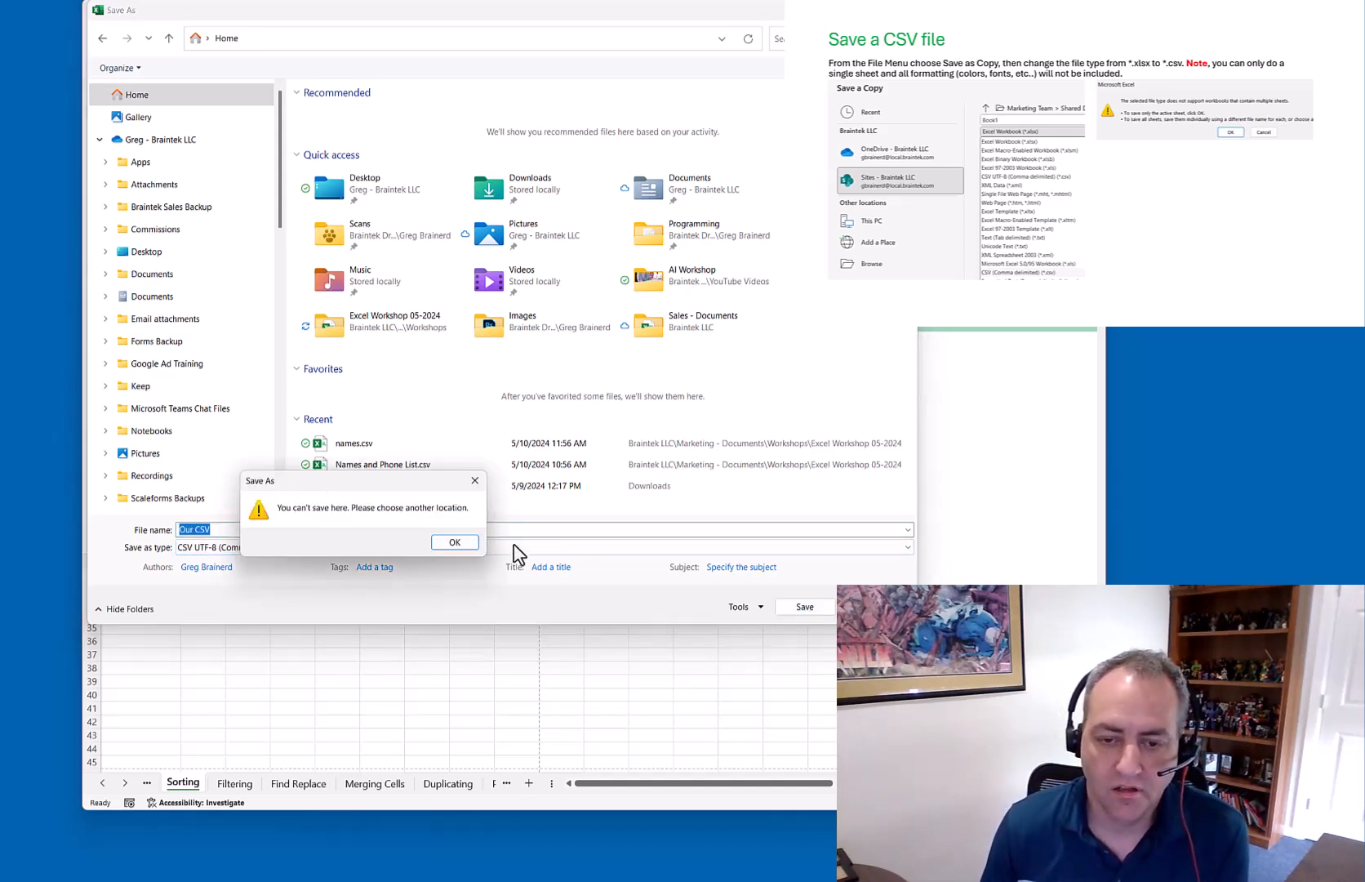
pyautogui.click(455, 542)
pyautogui.doubleClick(359, 184)
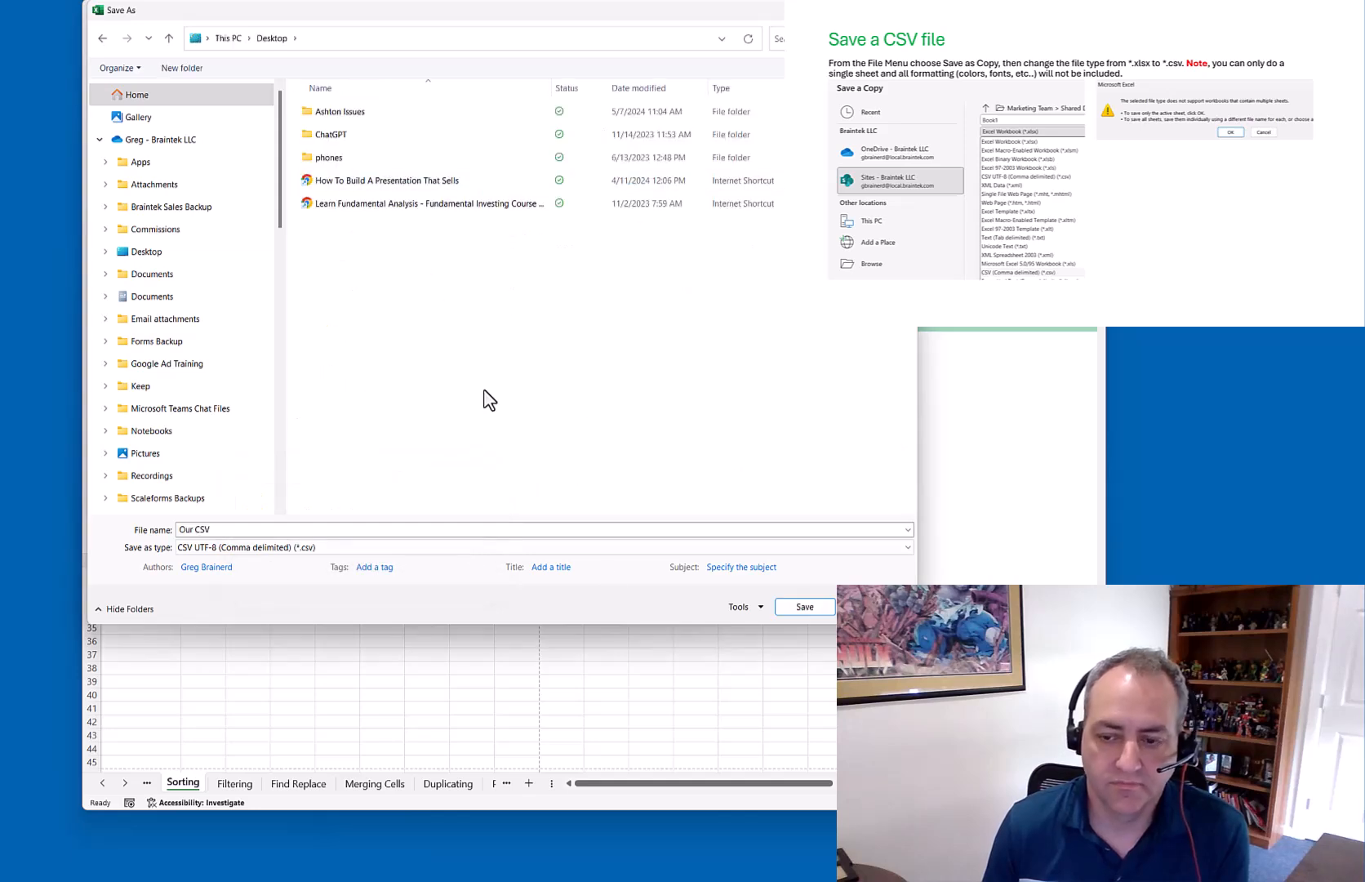
pyautogui.click(819, 613)
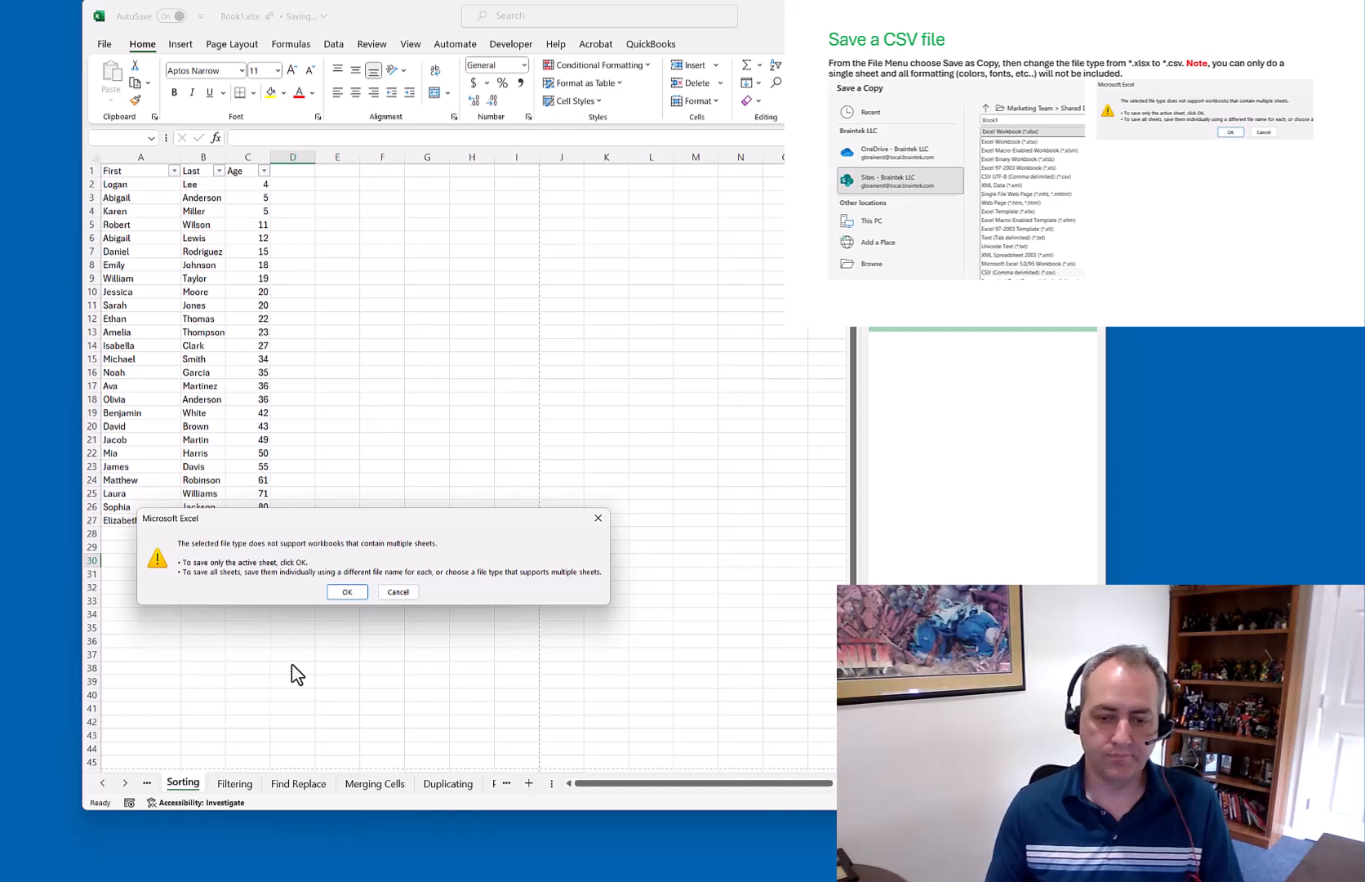
pyautogui.click(347, 591)
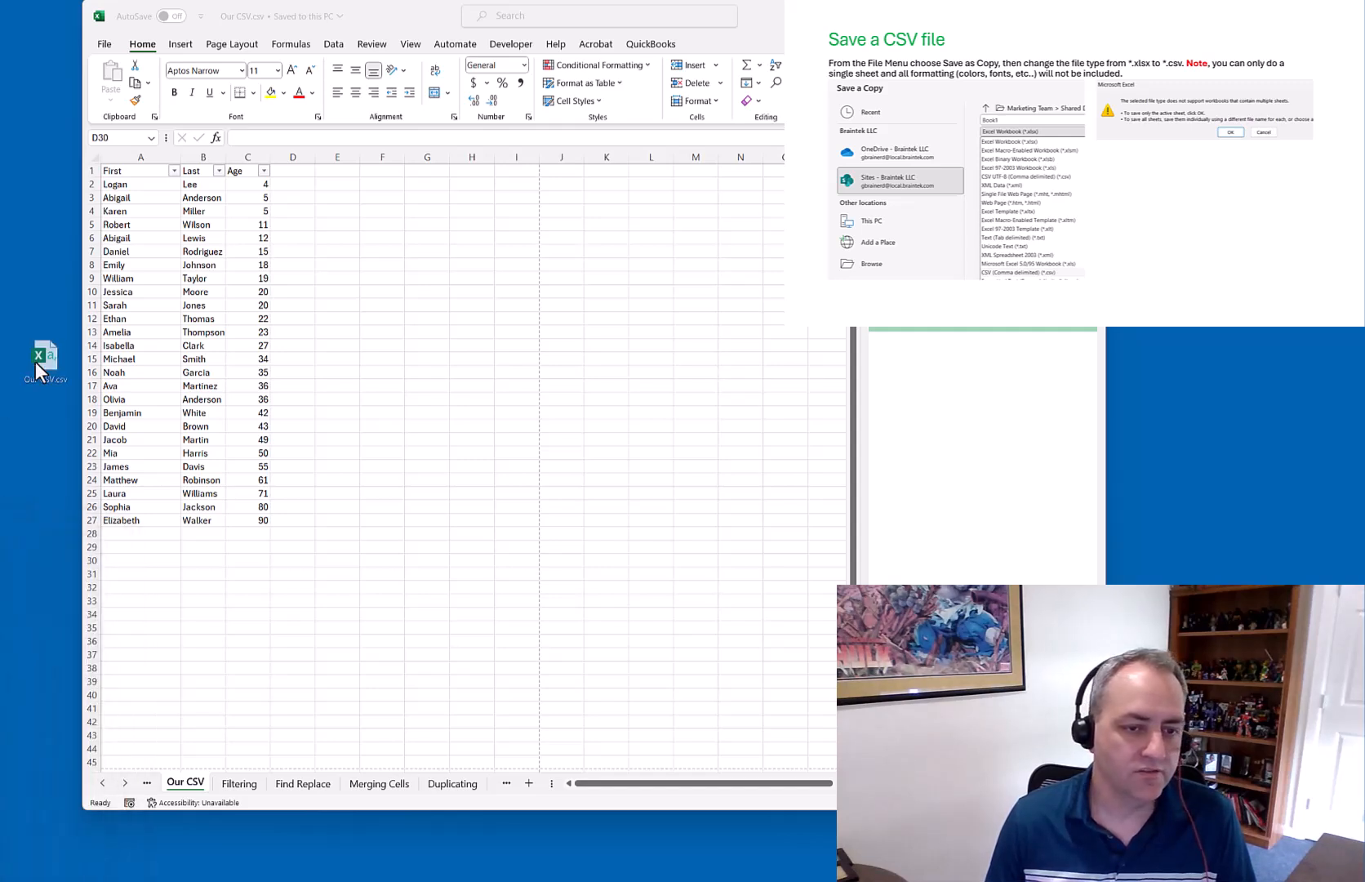
pyautogui.moveTo(35, 362); pyautogui.dragTo(57, 385)
pyautogui.rightClick(65, 382)
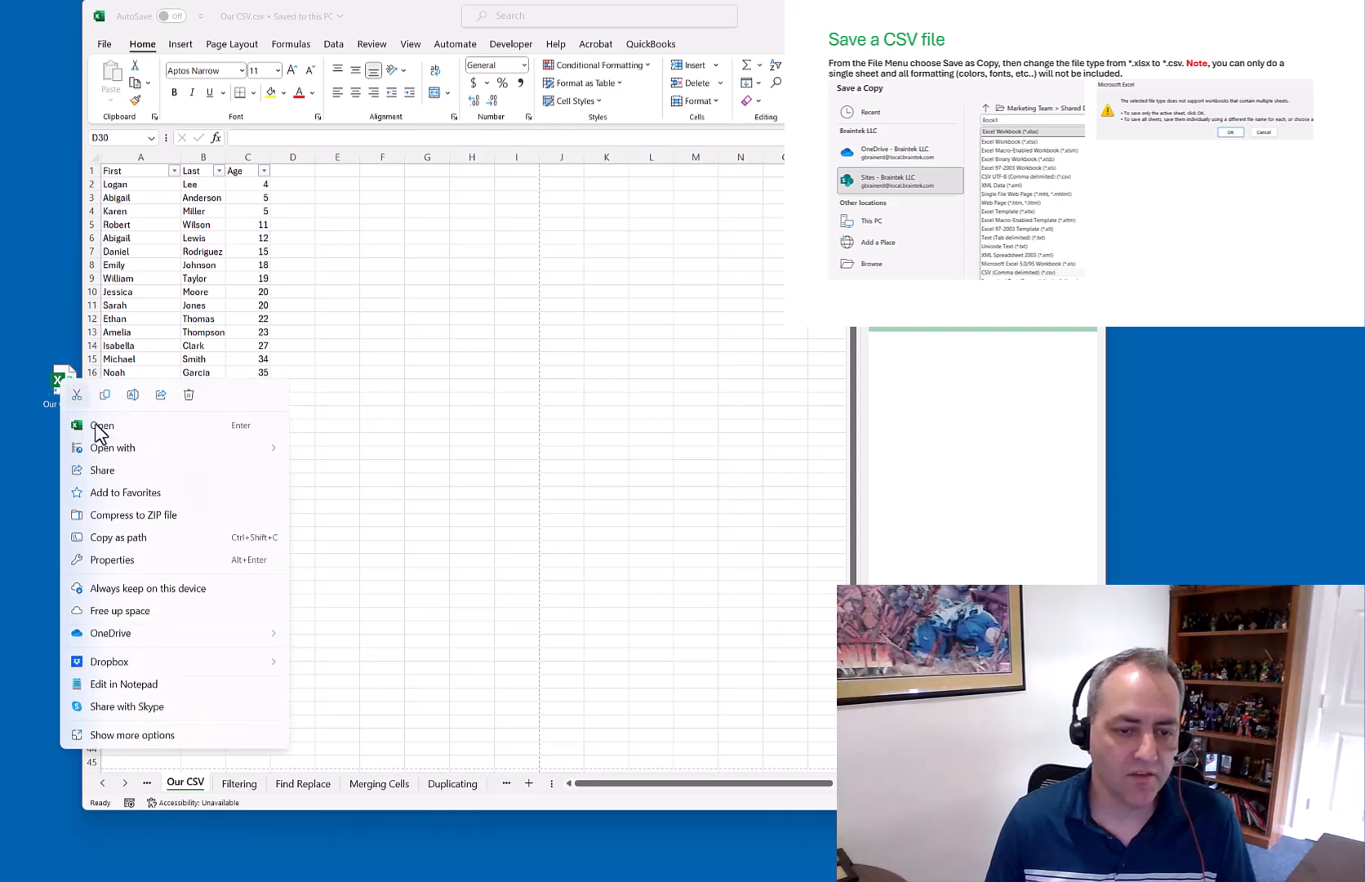
pyautogui.click(136, 685)
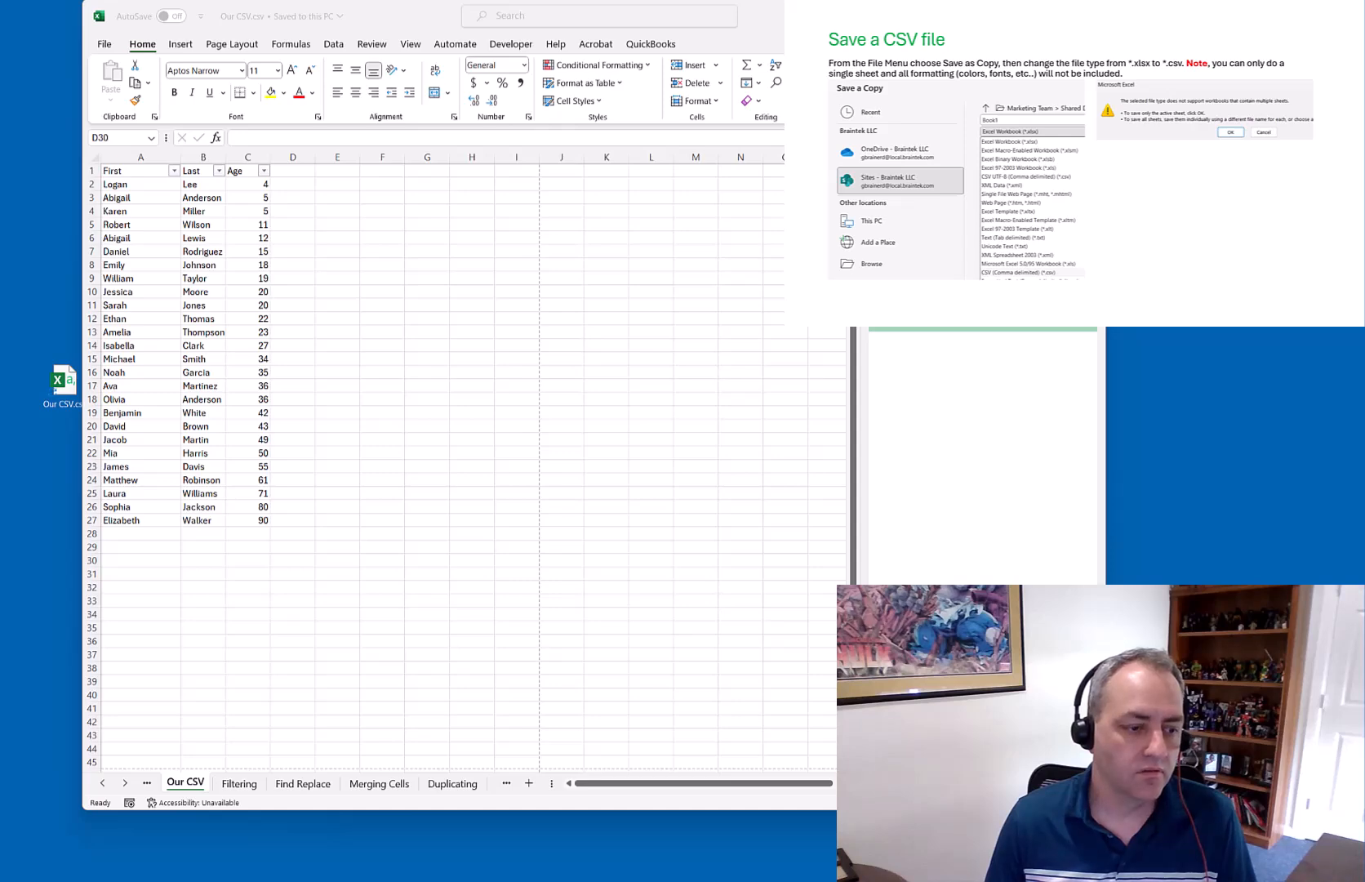
pyautogui.moveTo(388, 143); pyautogui.dragTo(514, 125)
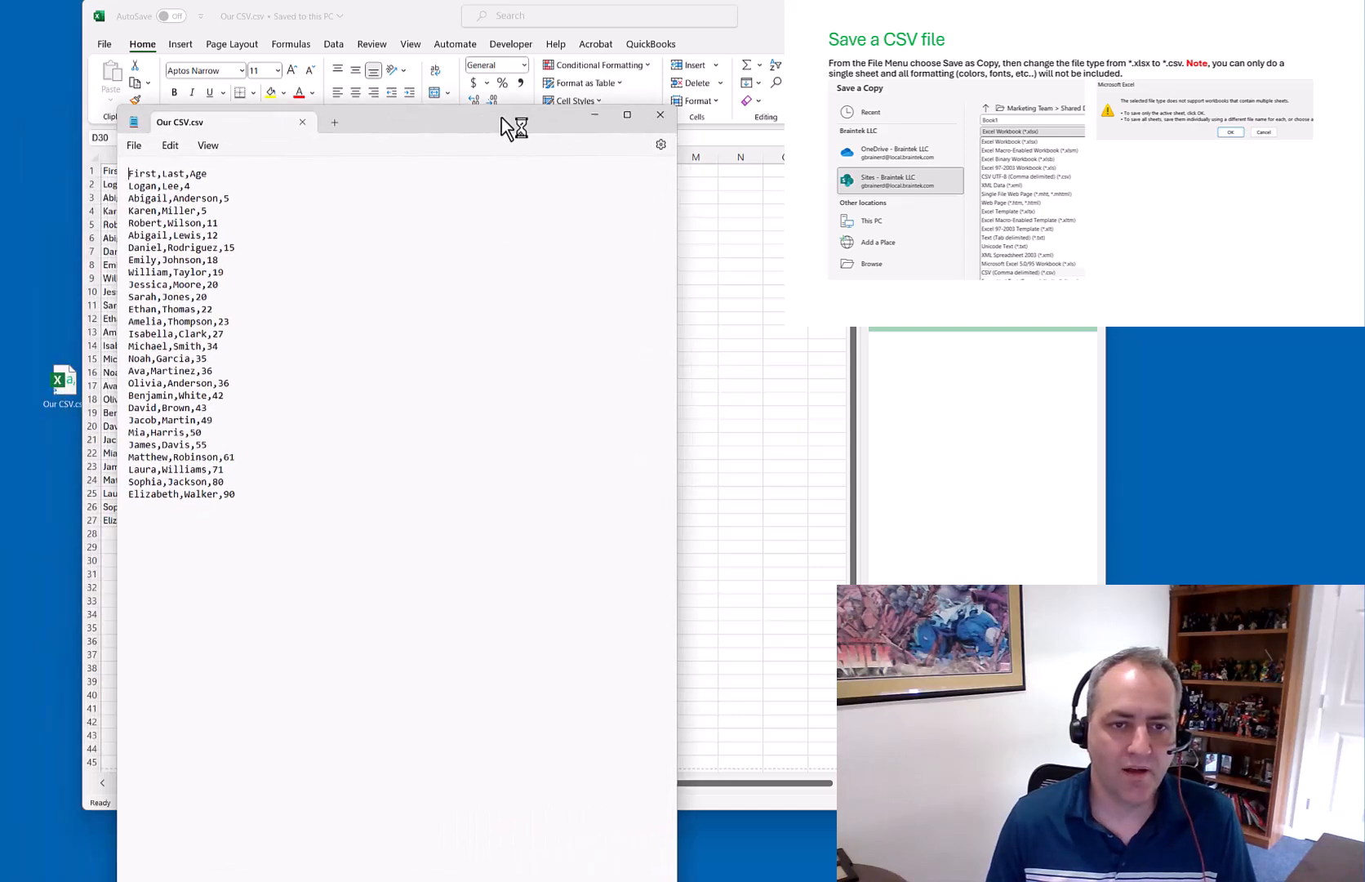
pyautogui.moveTo(206, 174); pyautogui.dragTo(222, 236)
pyautogui.moveTo(369, 131); pyautogui.dragTo(563, 106)
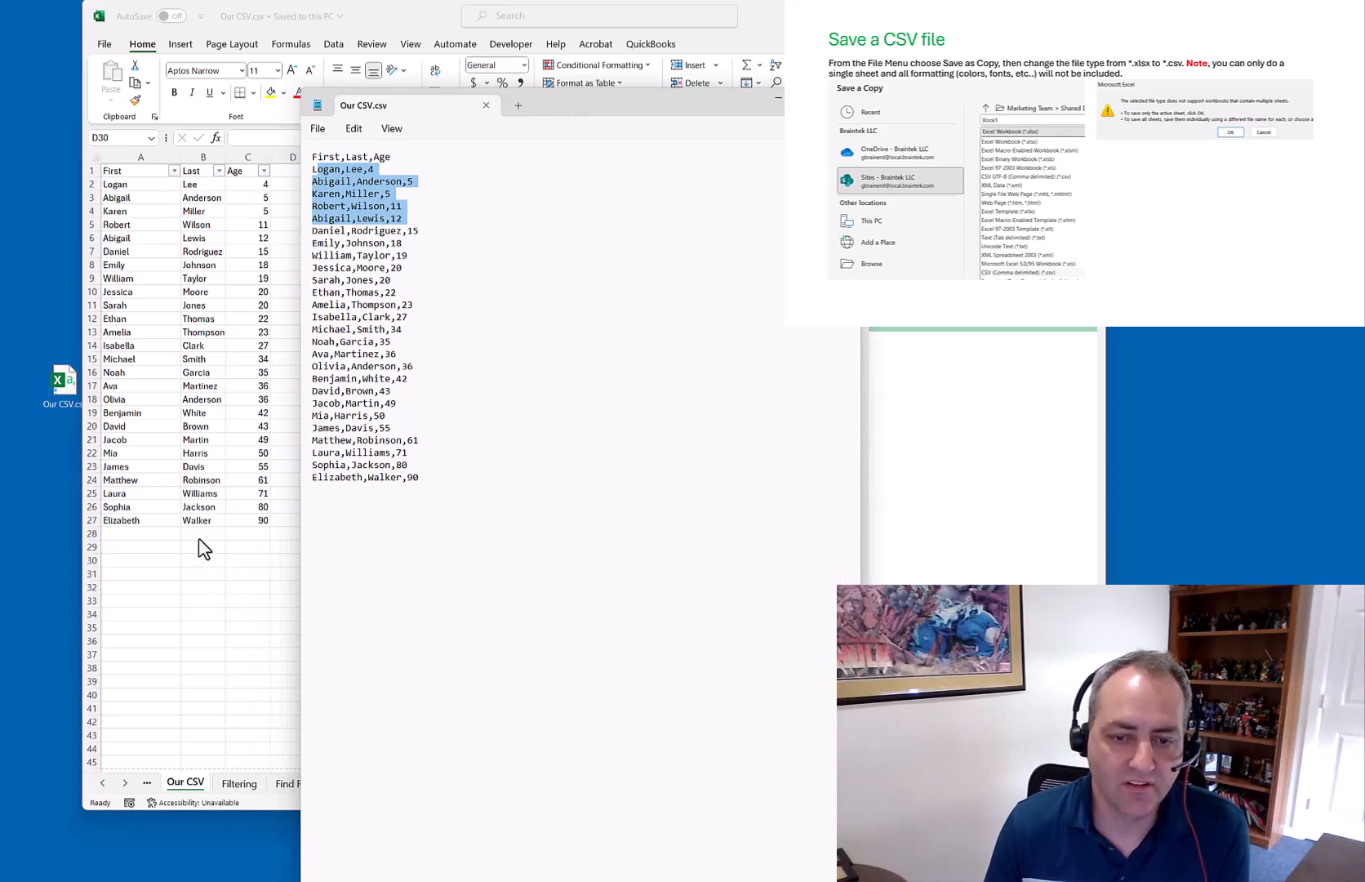
pyautogui.click(414, 437)
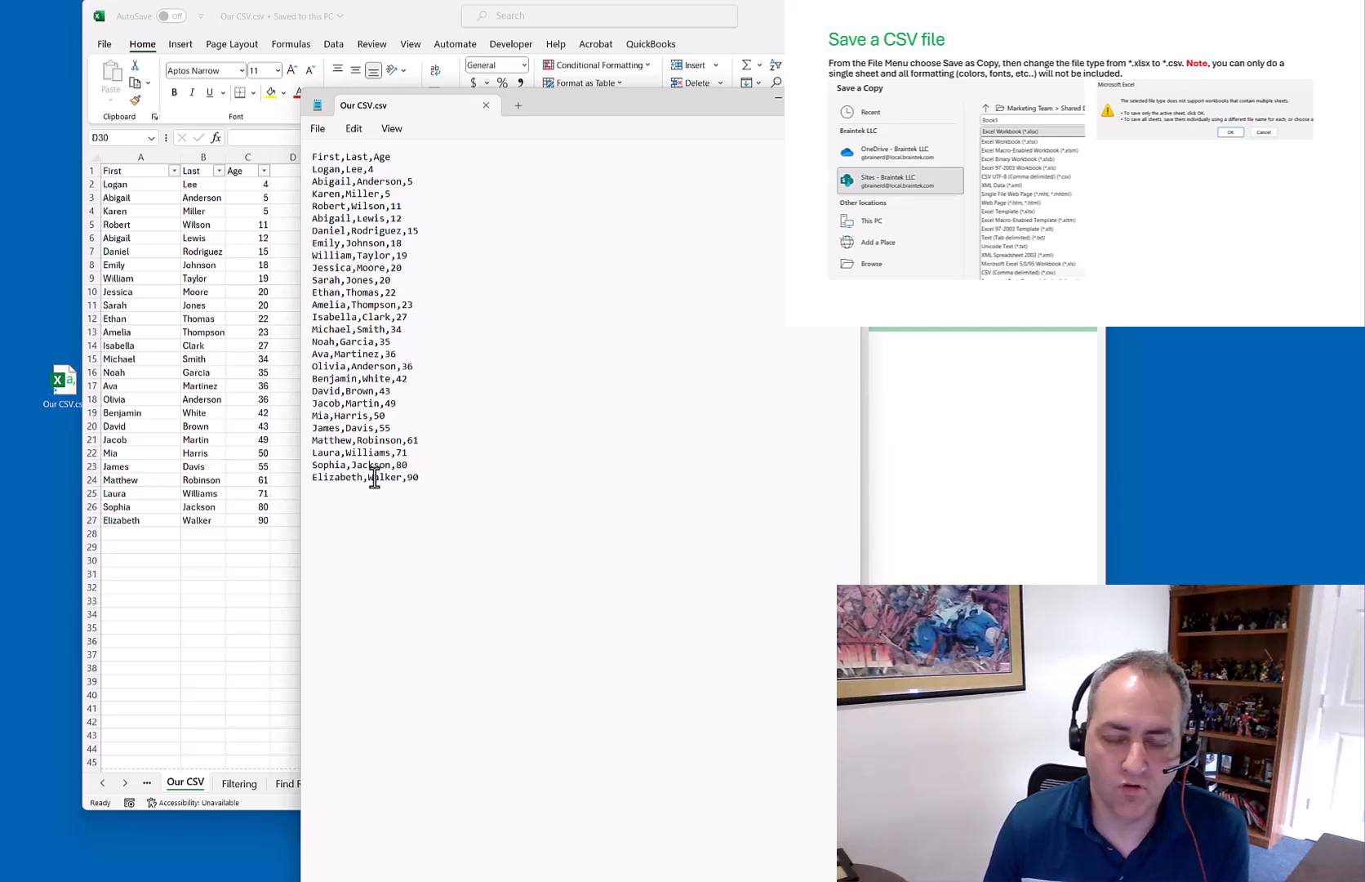
pyautogui.click(486, 106)
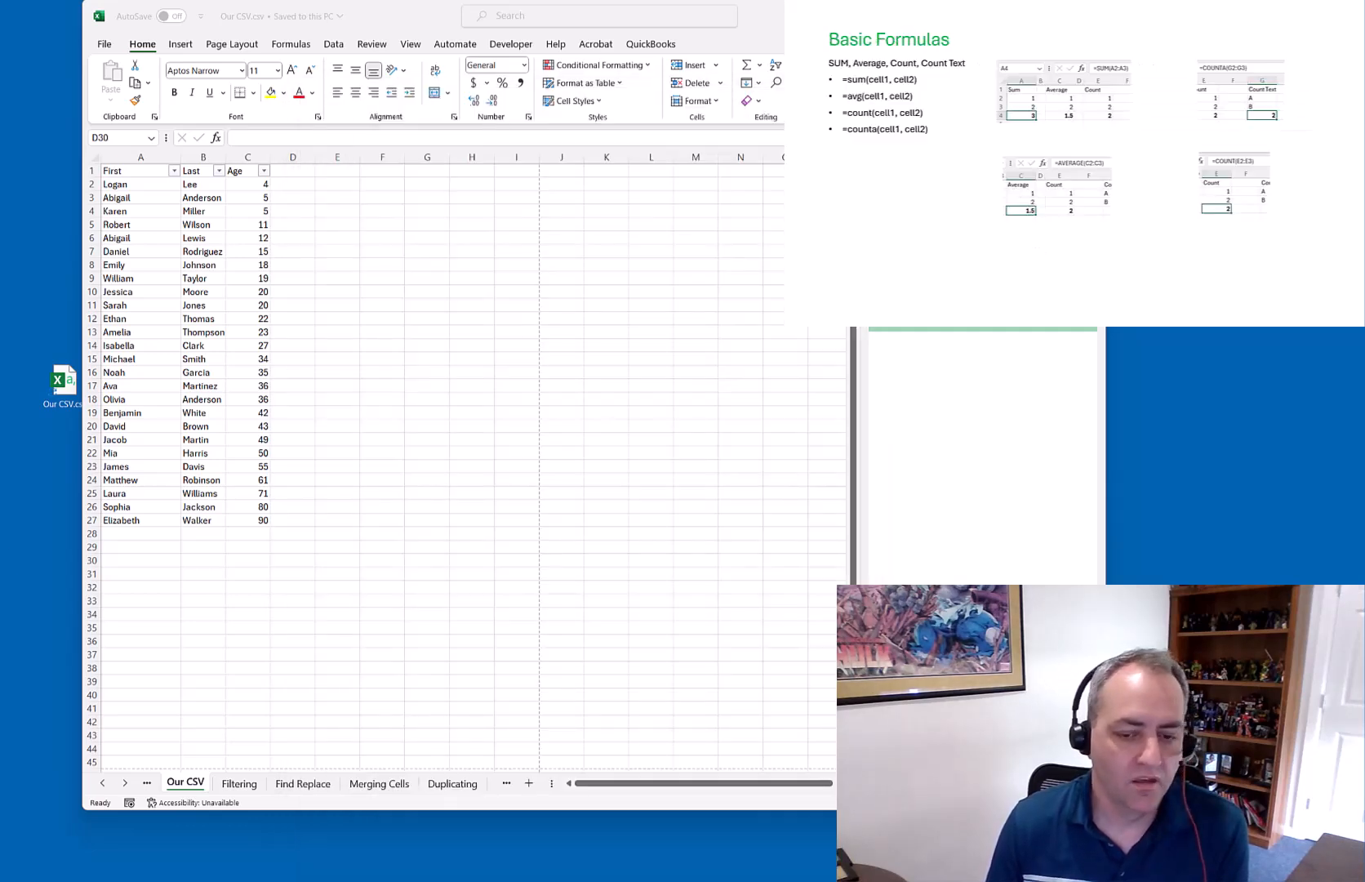
# Scroll the sheet tabs to open Basic Formulas and select cell A5 beneath the Sum values
pyautogui.click(125, 782)
pyautogui.click(125, 783)
pyautogui.click(126, 782)
pyautogui.click(126, 783)
pyautogui.click(125, 783)
pyautogui.click(125, 783)
pyautogui.click(125, 782)
pyautogui.click(126, 782)
pyautogui.click(125, 783)
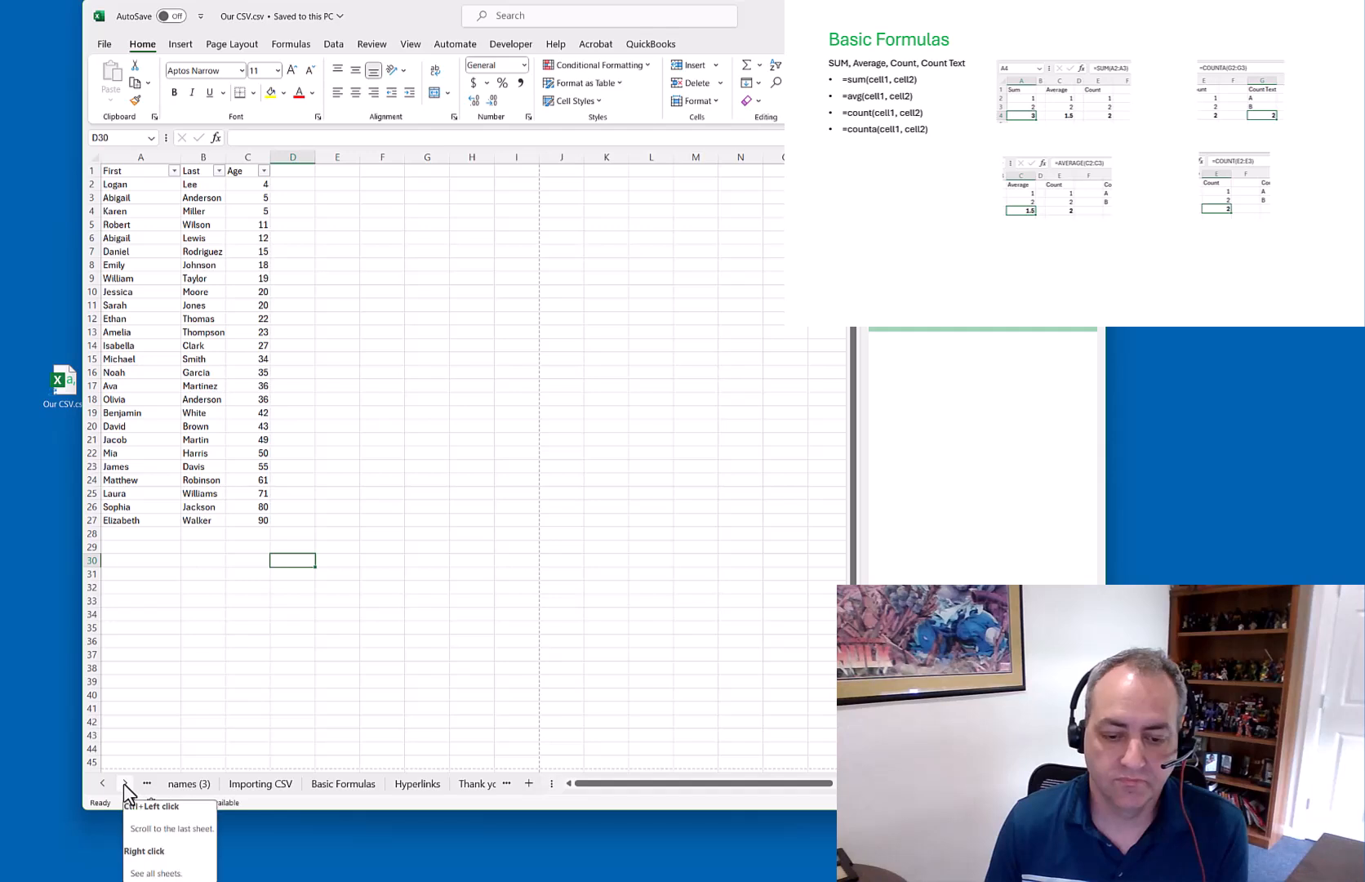
pyautogui.click(334, 784)
pyautogui.click(267, 381)
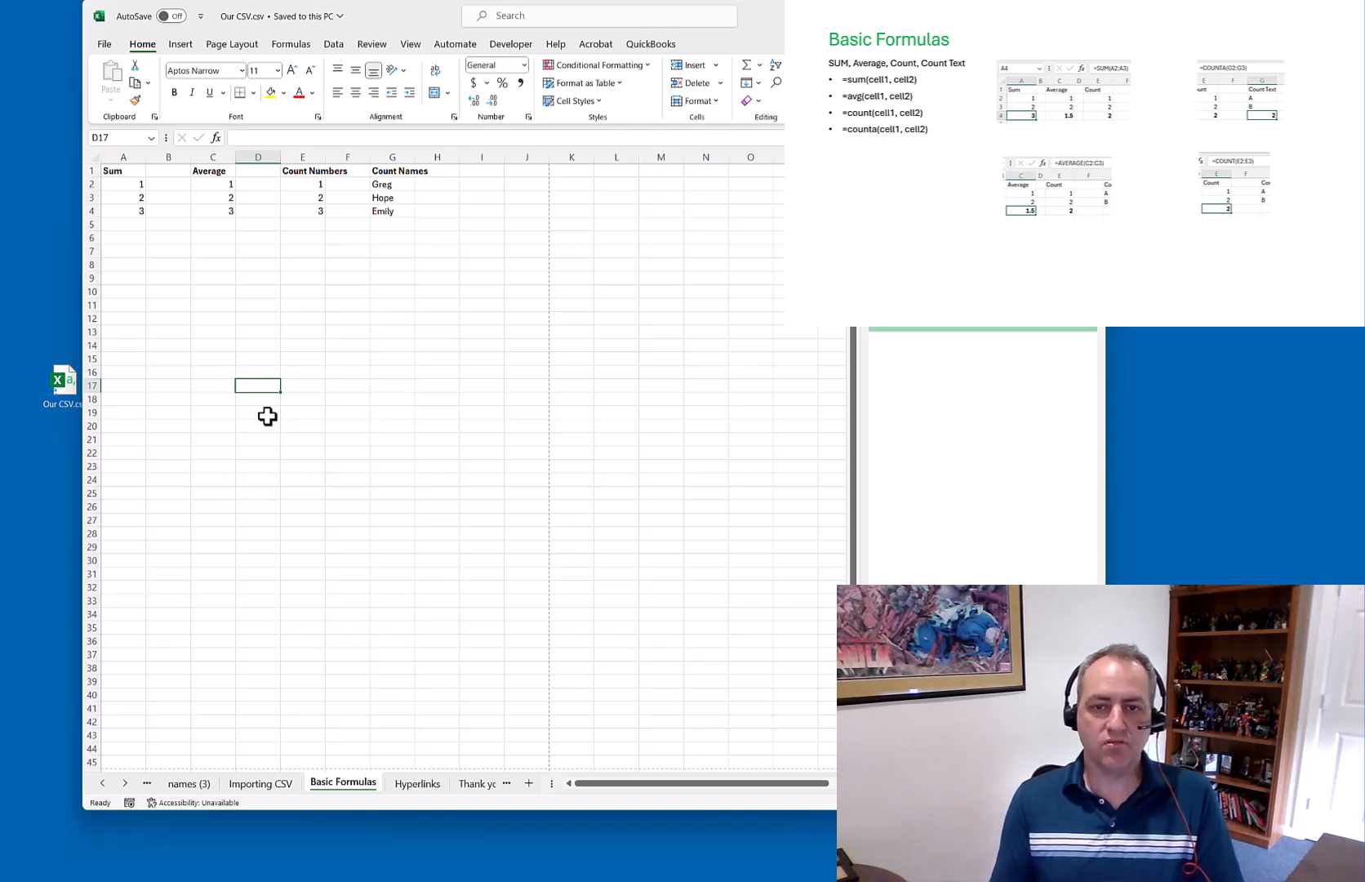
pyautogui.click(123, 223)
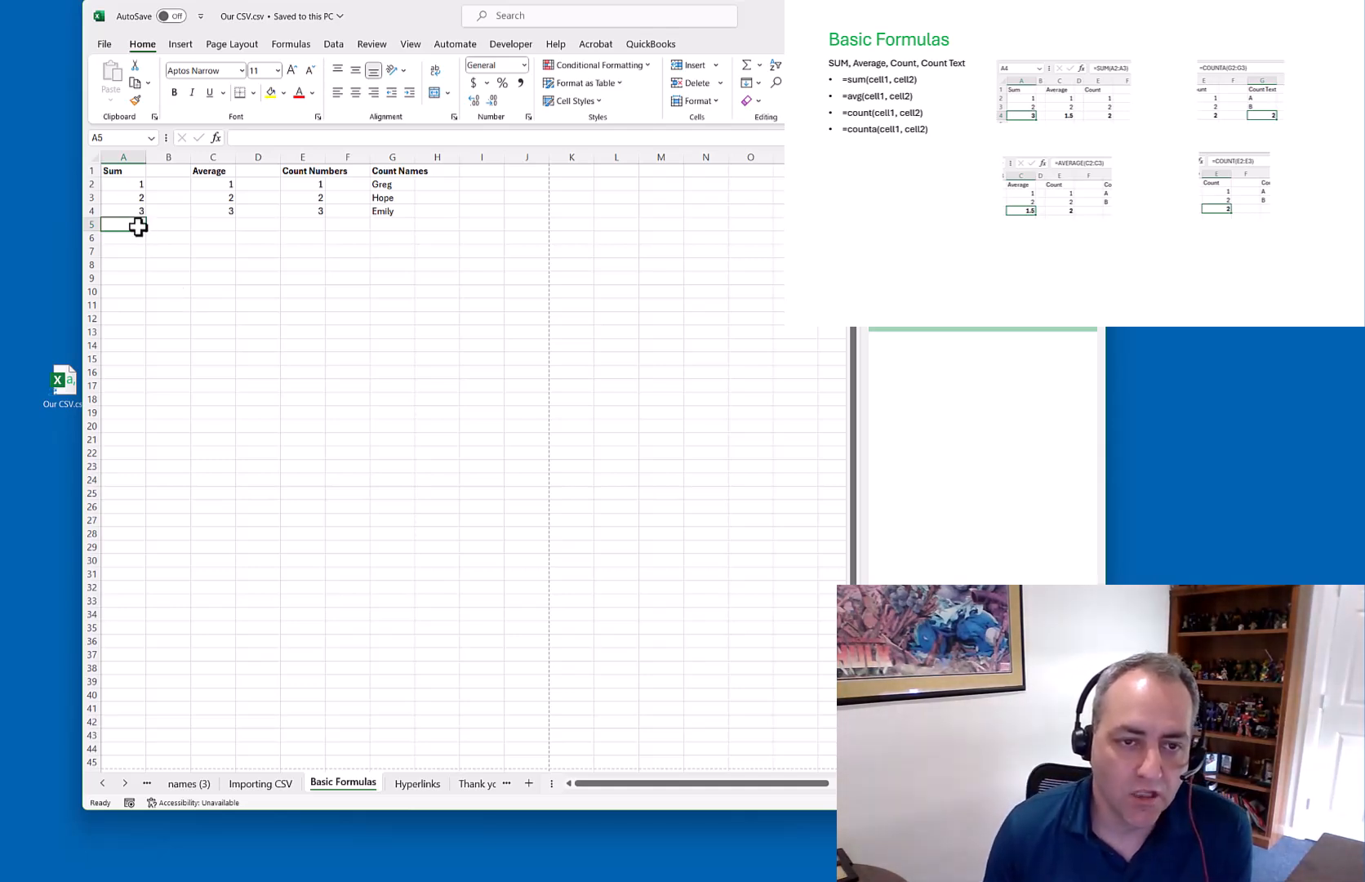
# Insert an AutoSum SUM formula into A5, adjusting its range, and commit it
pyautogui.click(760, 67)
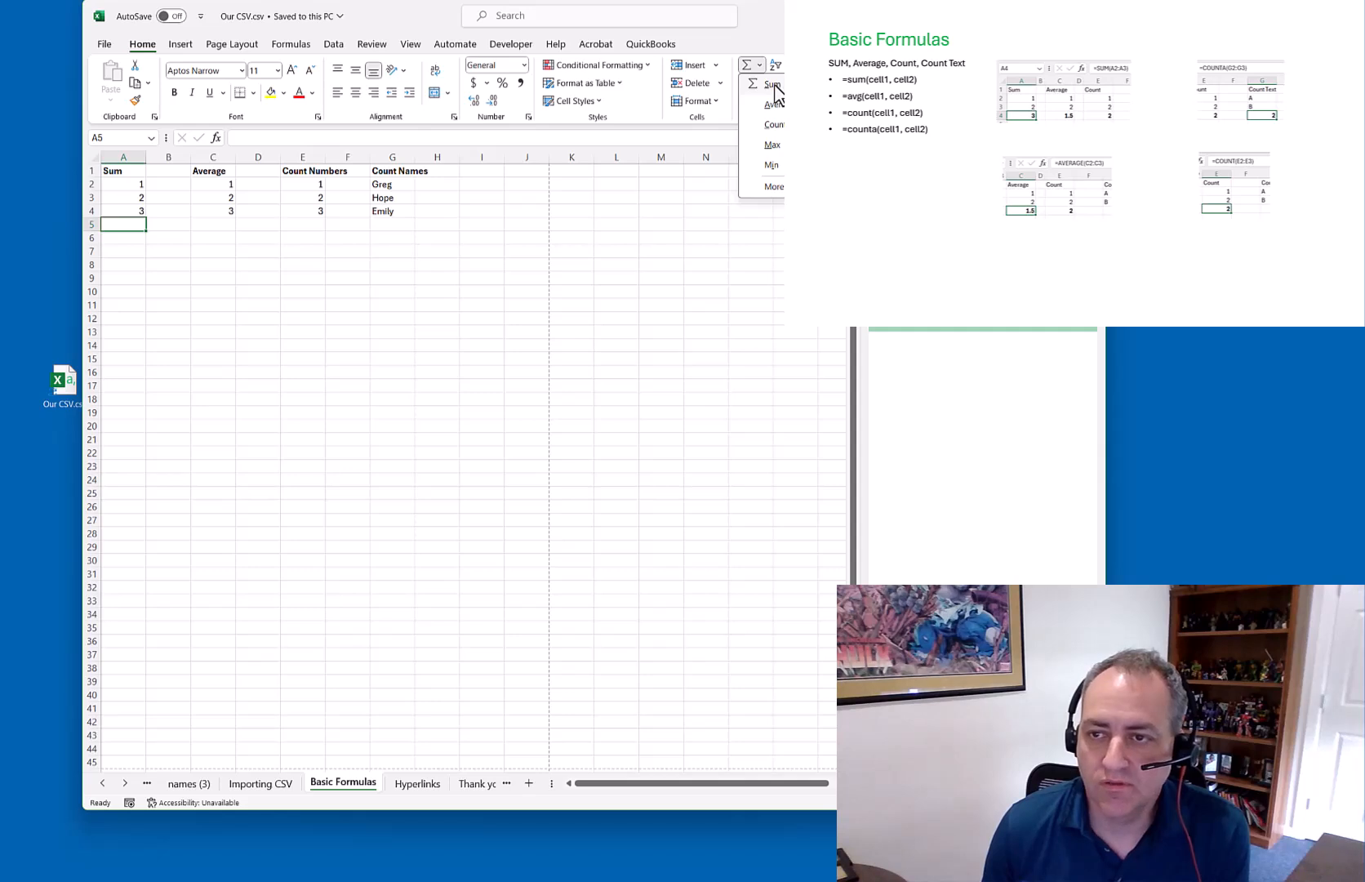
pyautogui.click(772, 85)
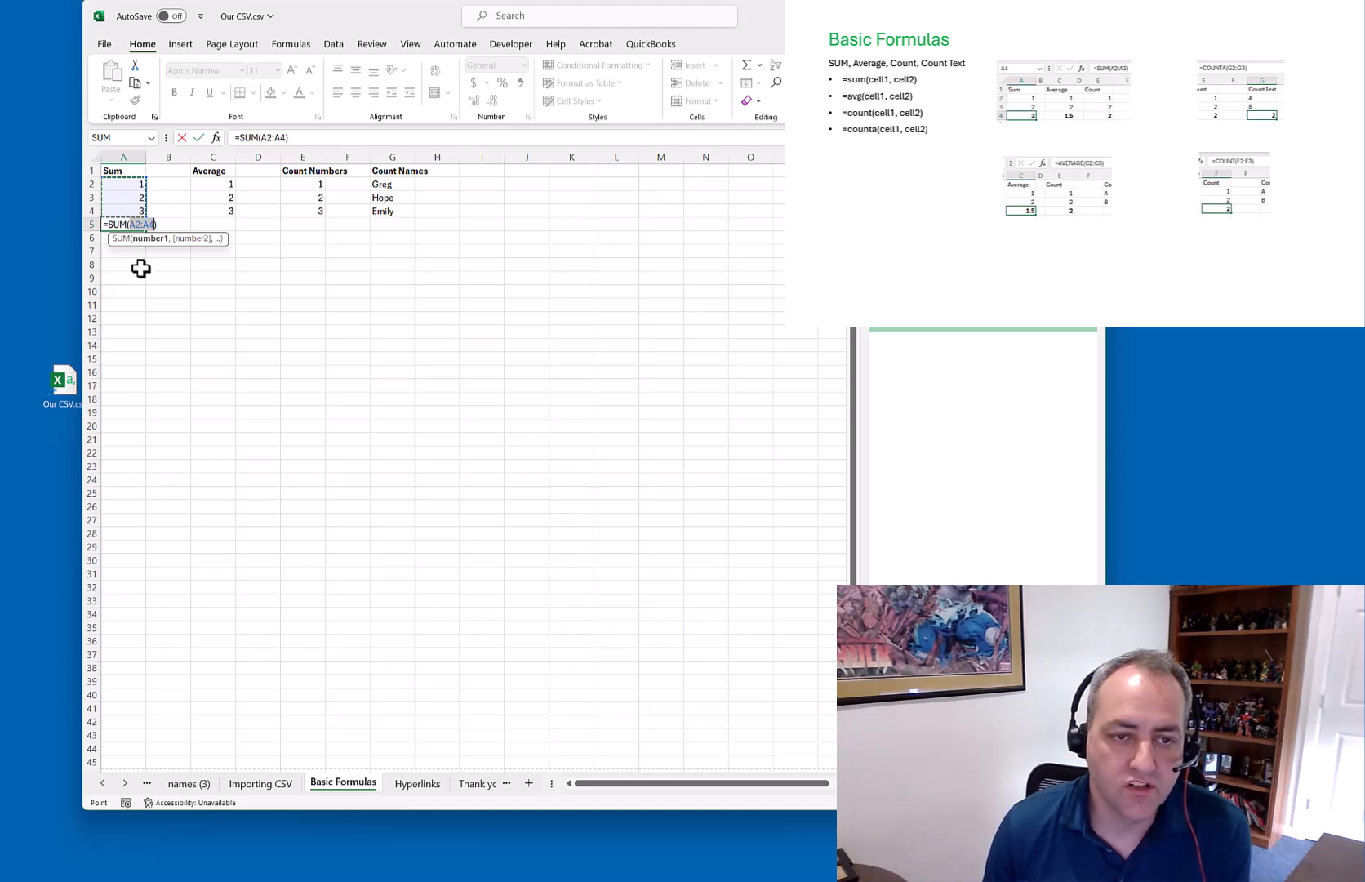
pyautogui.moveTo(149, 171)
pyautogui.mouseDown()
pyautogui.moveTo(144, 190)
pyautogui.moveTo(149, 177)
pyautogui.mouseUp()
pyautogui.press('Return')
pyautogui.click(138, 226)
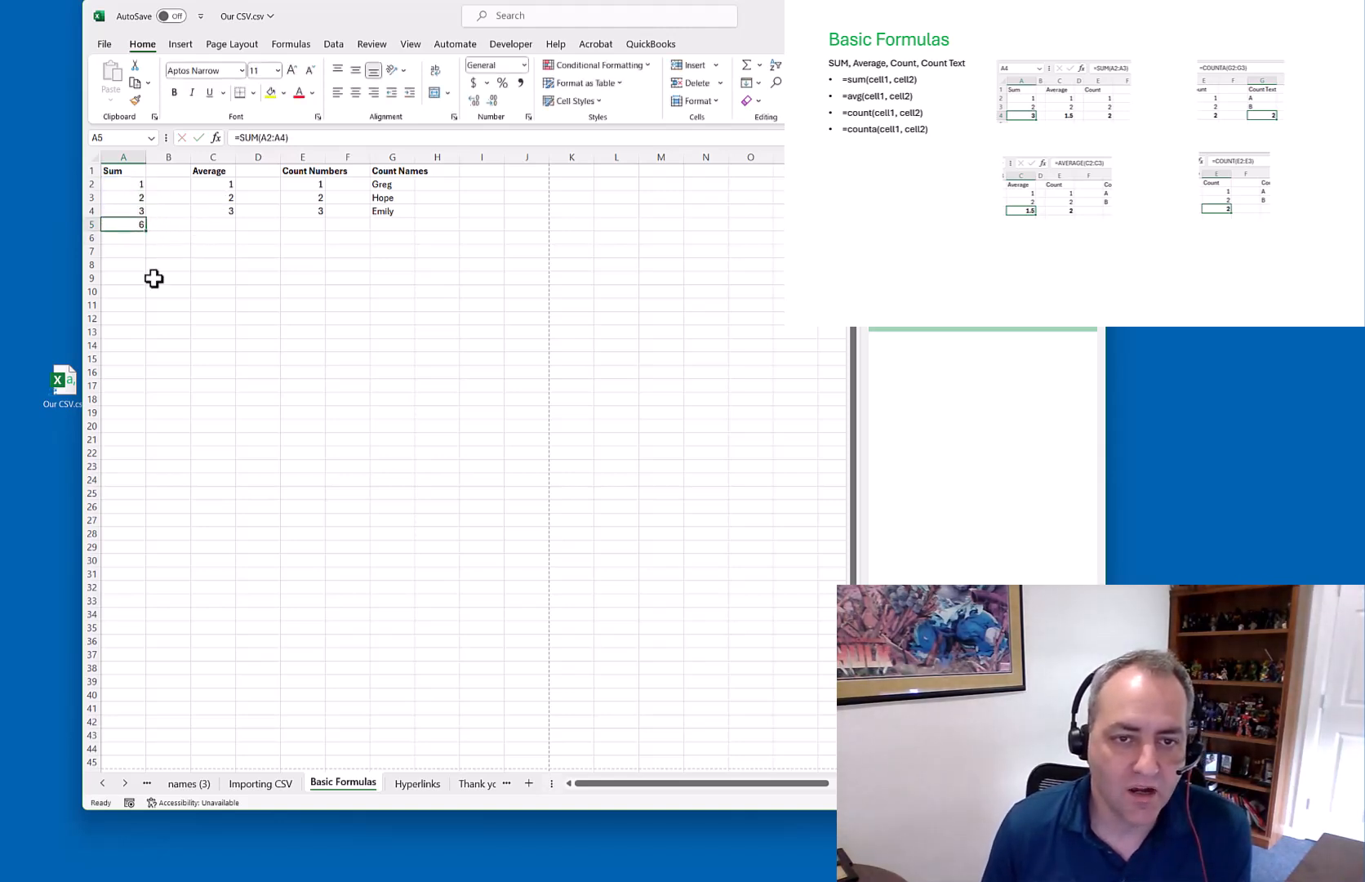
# Rewrite A5's formula with individual cell references as =SUM(A4,A2)
pyautogui.click(260, 137)
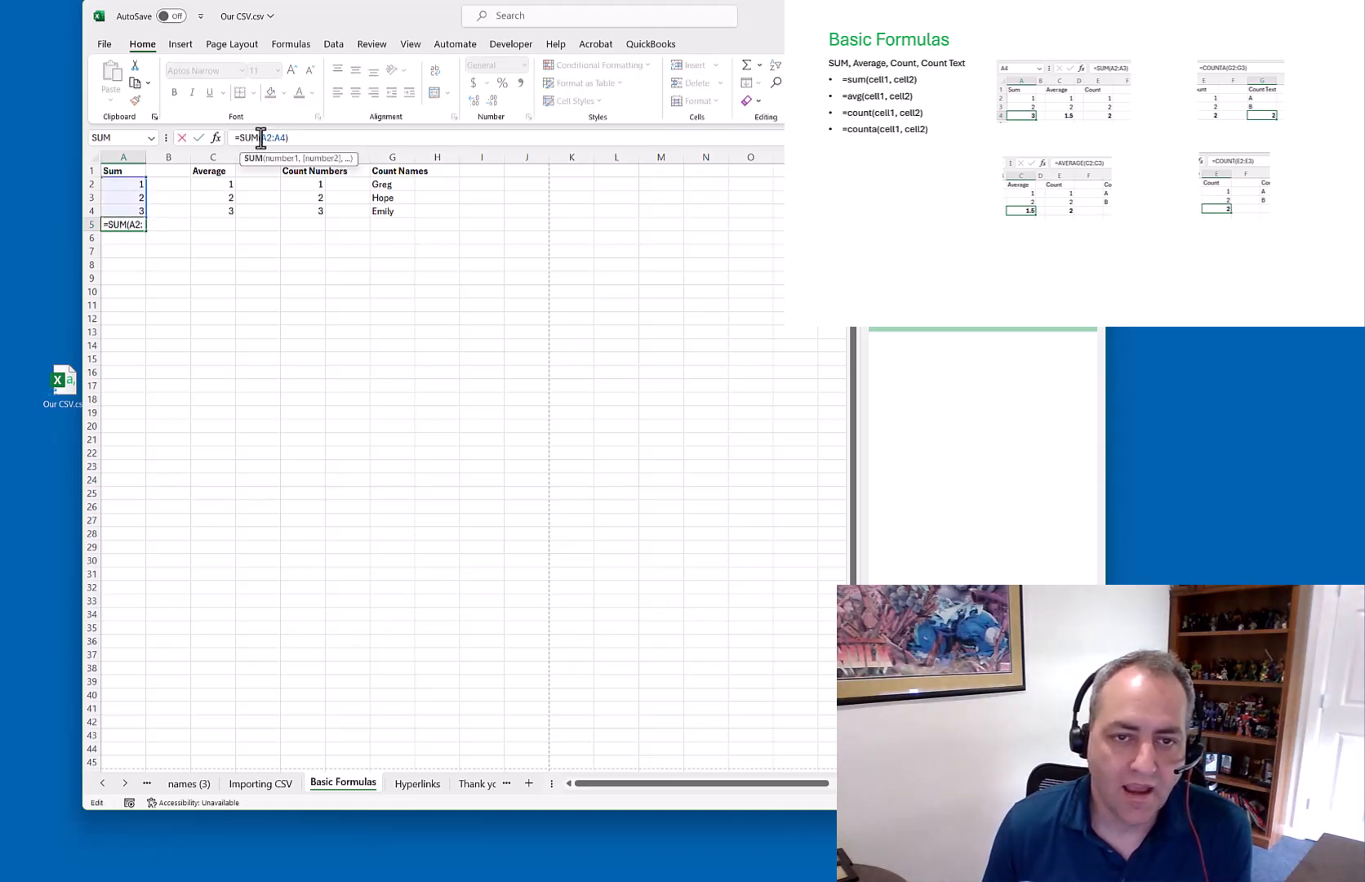
pyautogui.moveTo(271, 137); pyautogui.dragTo(282, 137)
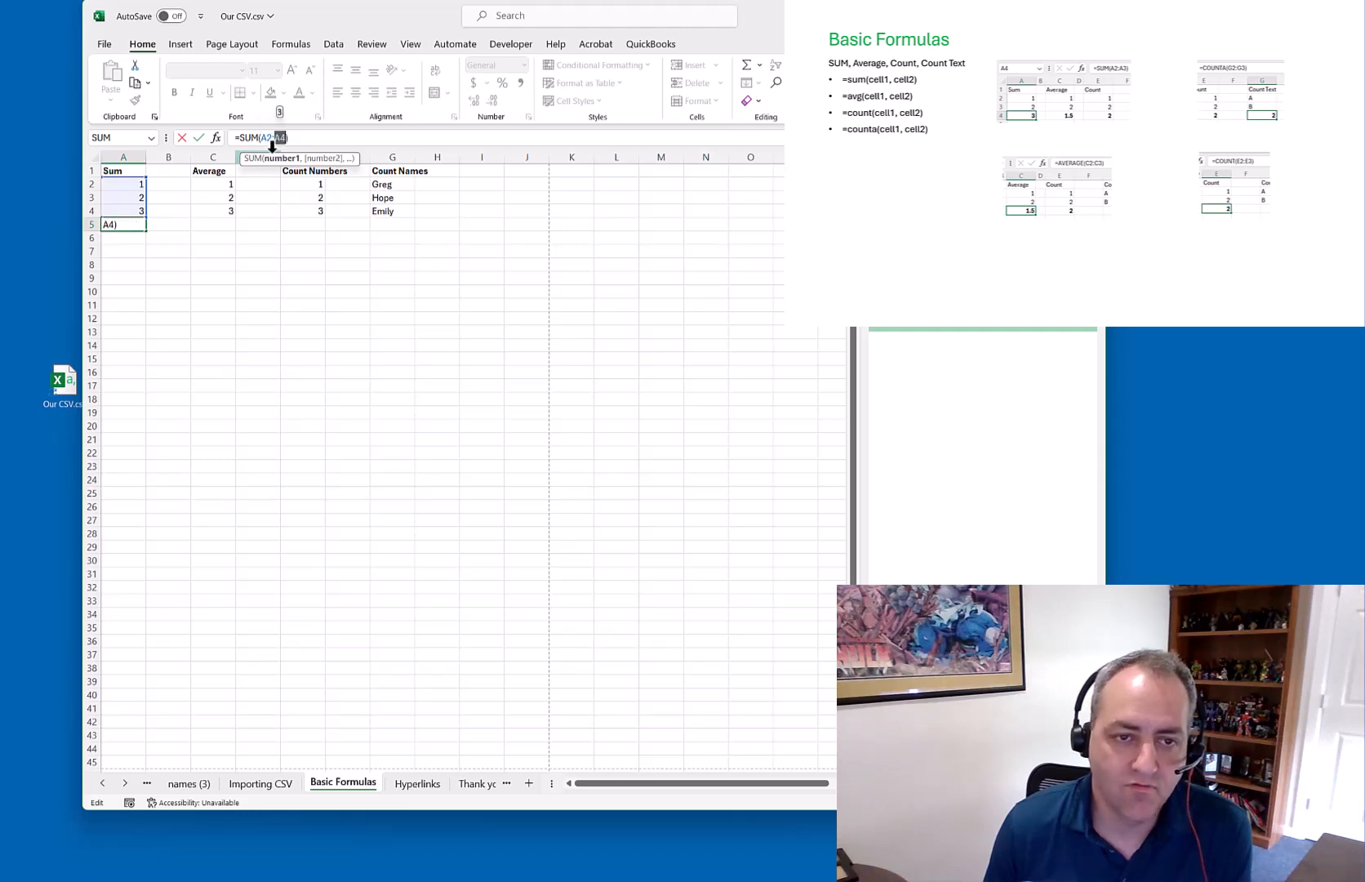
pyautogui.click(132, 263)
pyautogui.press('Escape')
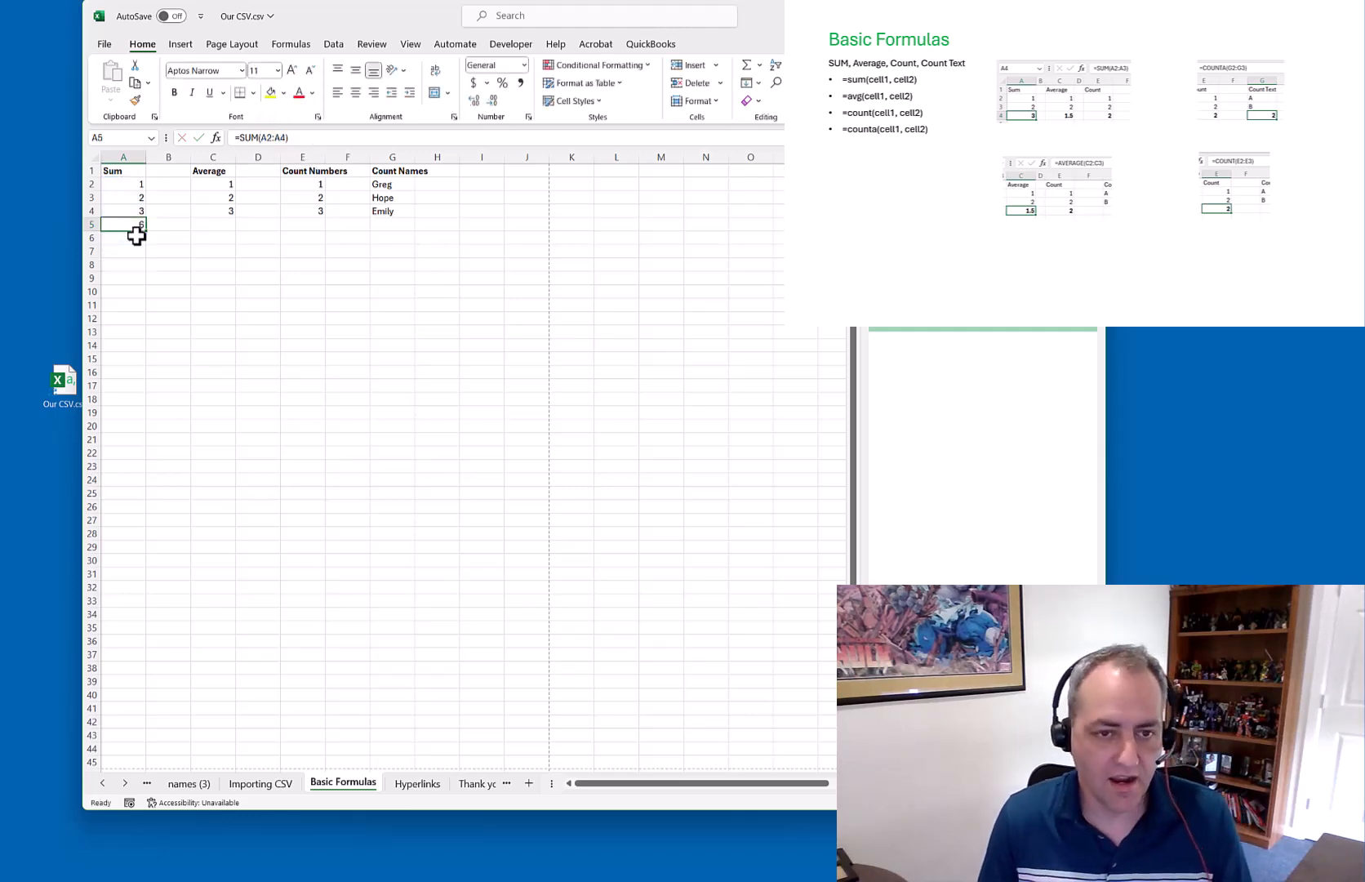
pyautogui.click(285, 137)
pyautogui.press('BackSpace')
pyautogui.press('BackSpace')
pyautogui.press('BackSpace')
pyautogui.press('BackSpace')
pyautogui.press('BackSpace')
pyautogui.click(136, 187)
pyautogui.click(136, 212)
pyautogui.keyDown('ctrl'); pyautogui.click(133, 188); pyautogui.keyUp('ctrl')
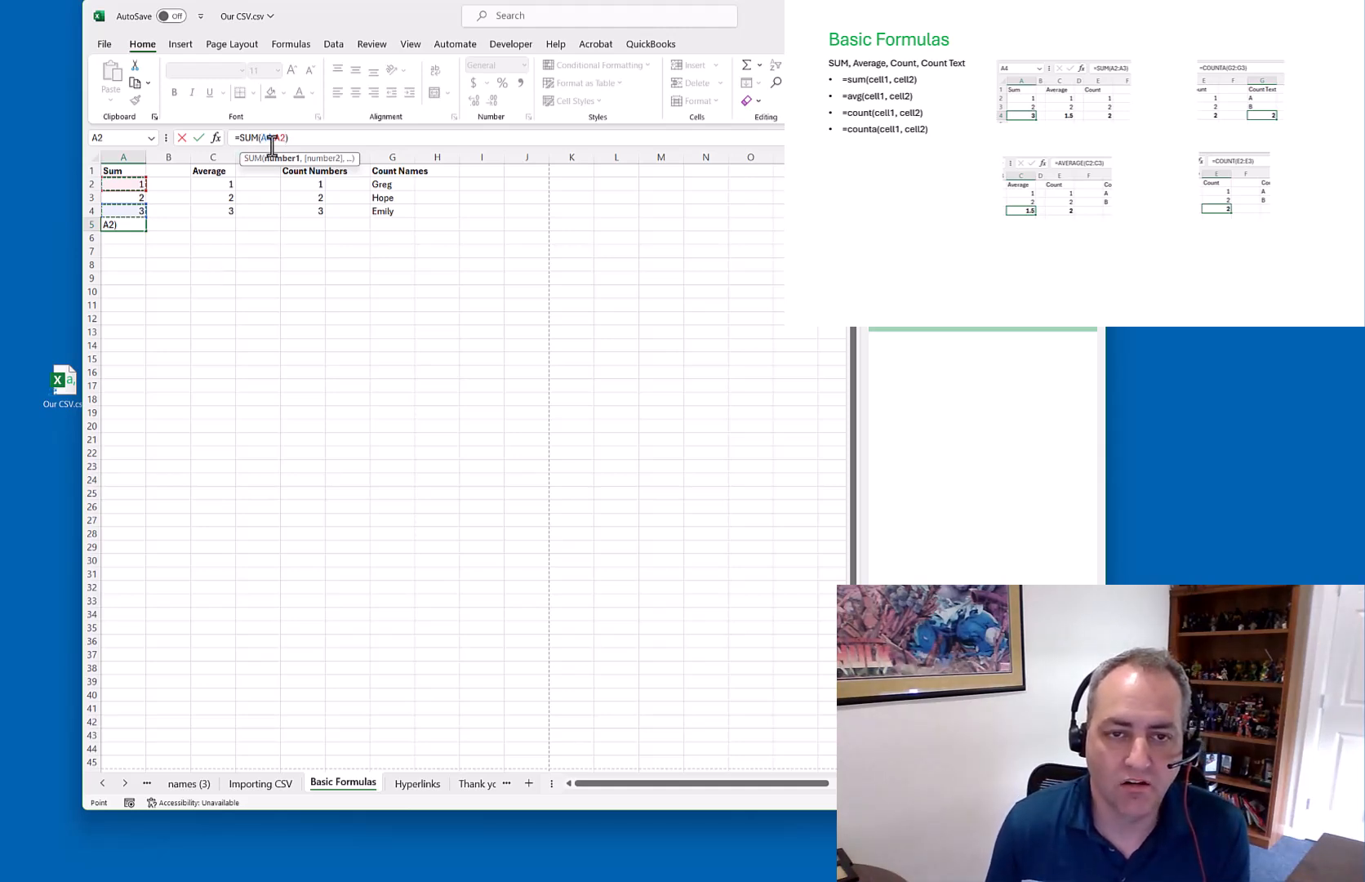
pyautogui.press('Return')
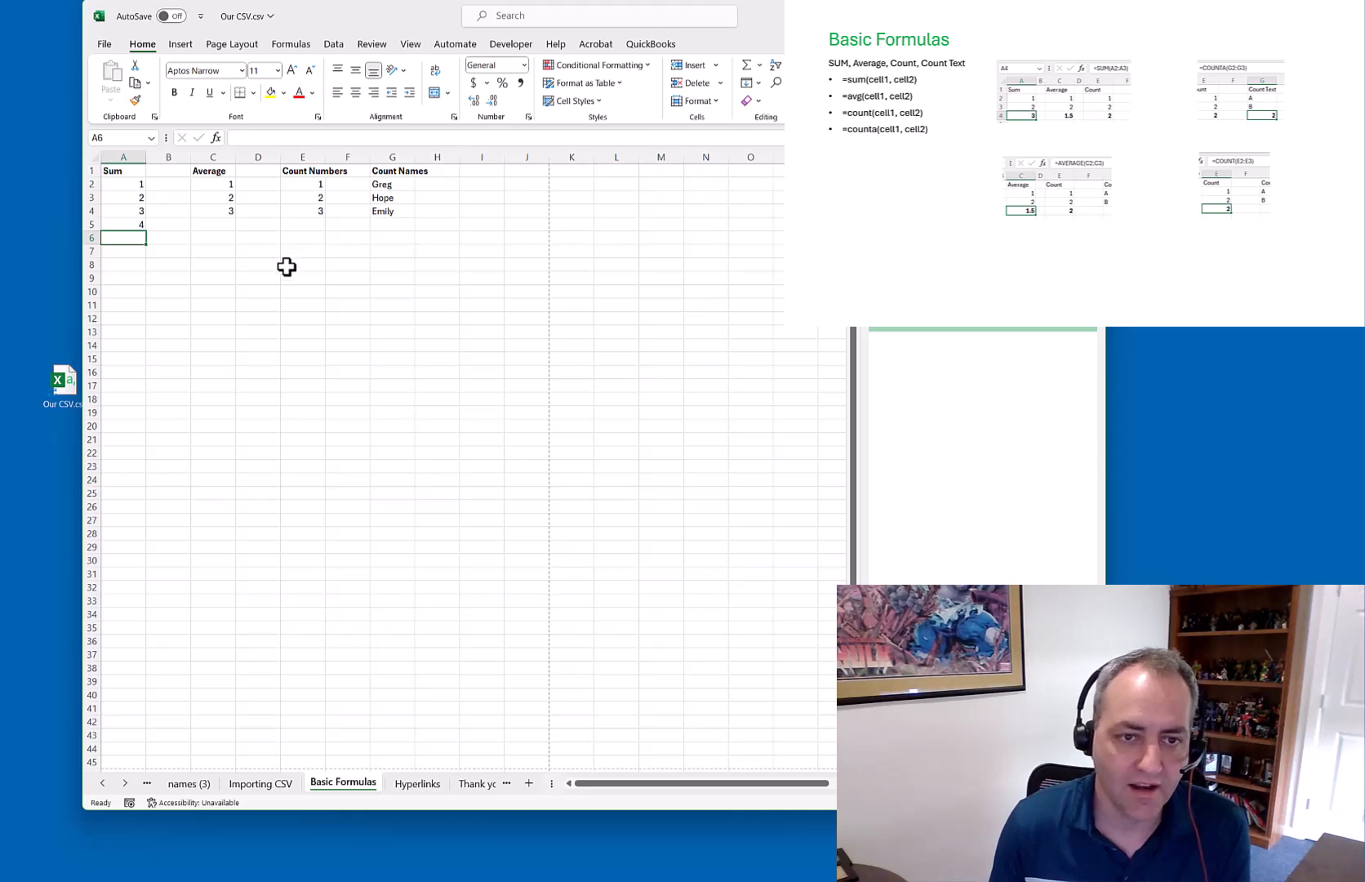
# Clear A5 and re-enter =SUM(A2:A4) with AutoSum so it shows 6
pyautogui.click(132, 225)
pyautogui.press('Delete')
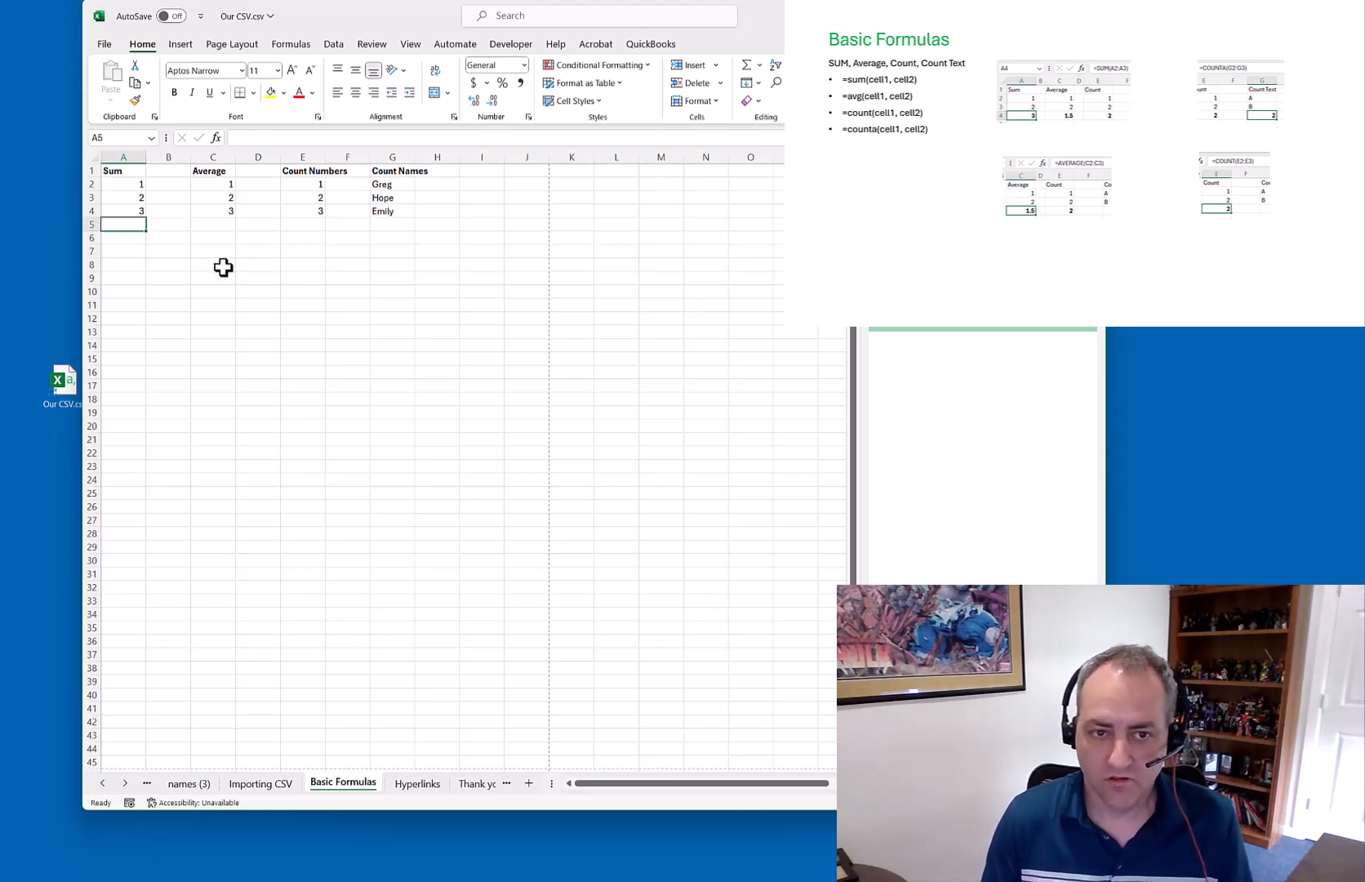
pyautogui.click(746, 64)
pyautogui.press('Return')
pyautogui.press('Up')
pyautogui.press('Right')
pyautogui.press('Right')
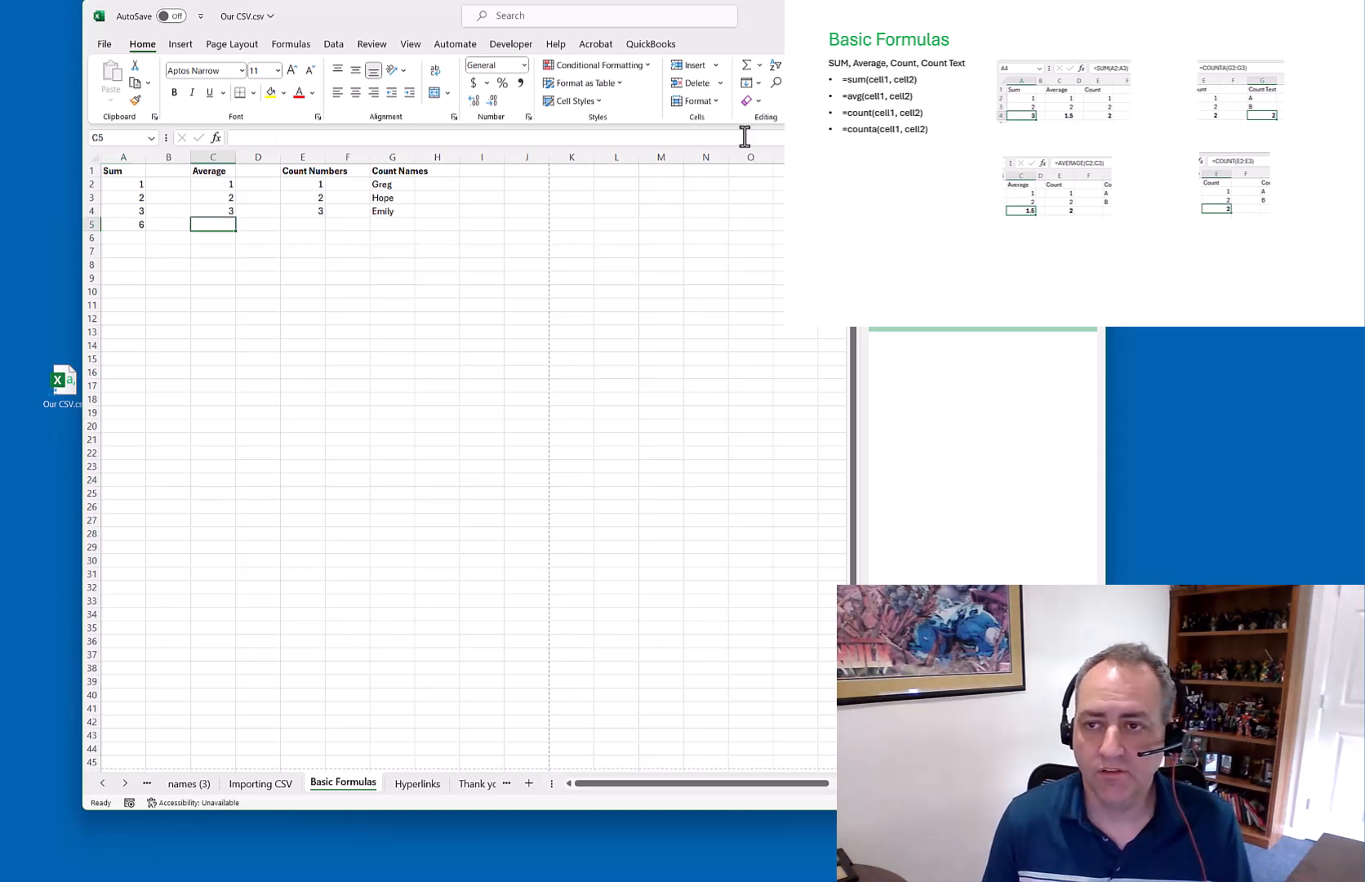
# Try AutoSum AVERAGE formulas in C5 and C9, clearing each one afterwards
pyautogui.click(759, 65)
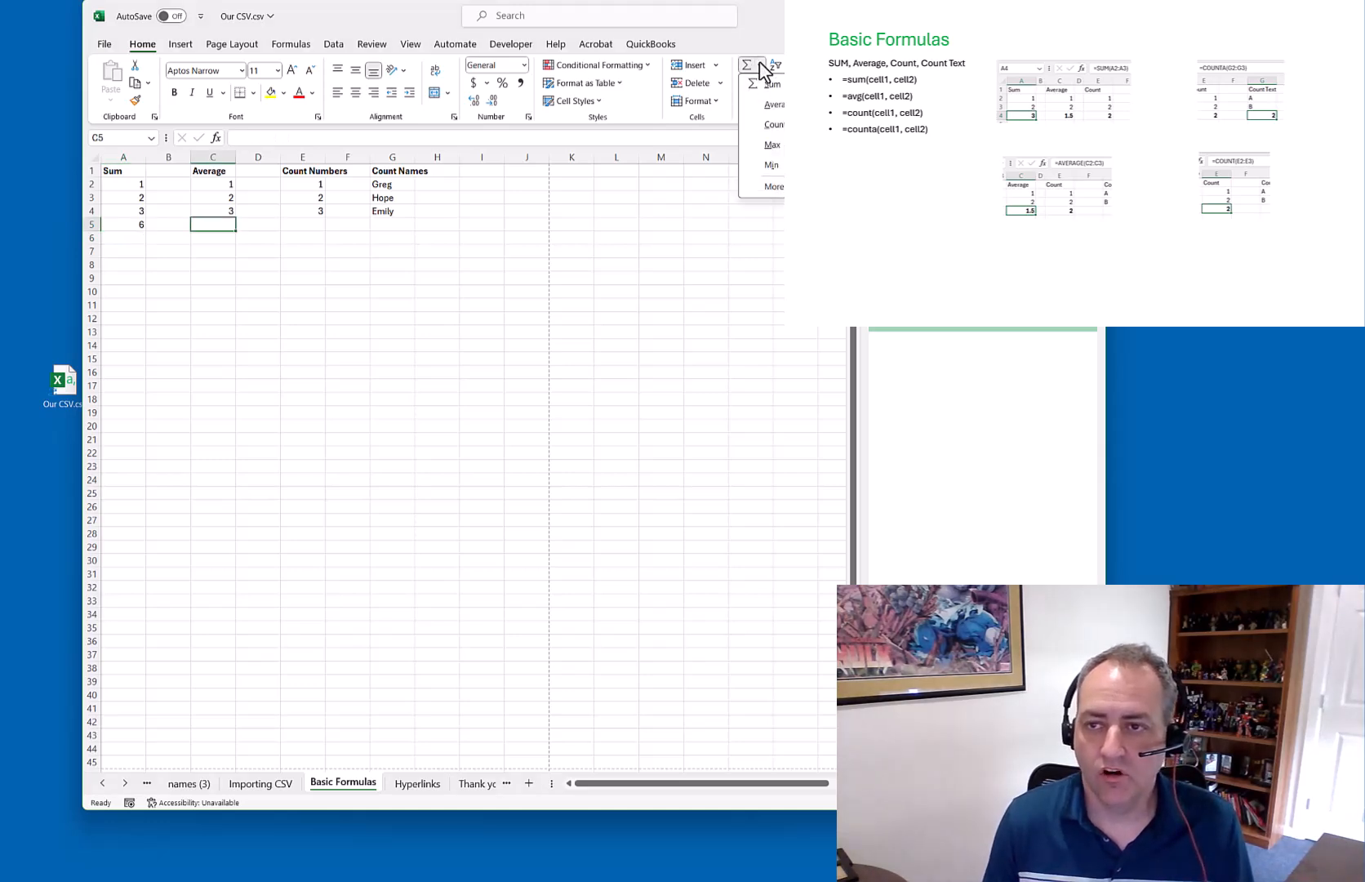
pyautogui.click(772, 104)
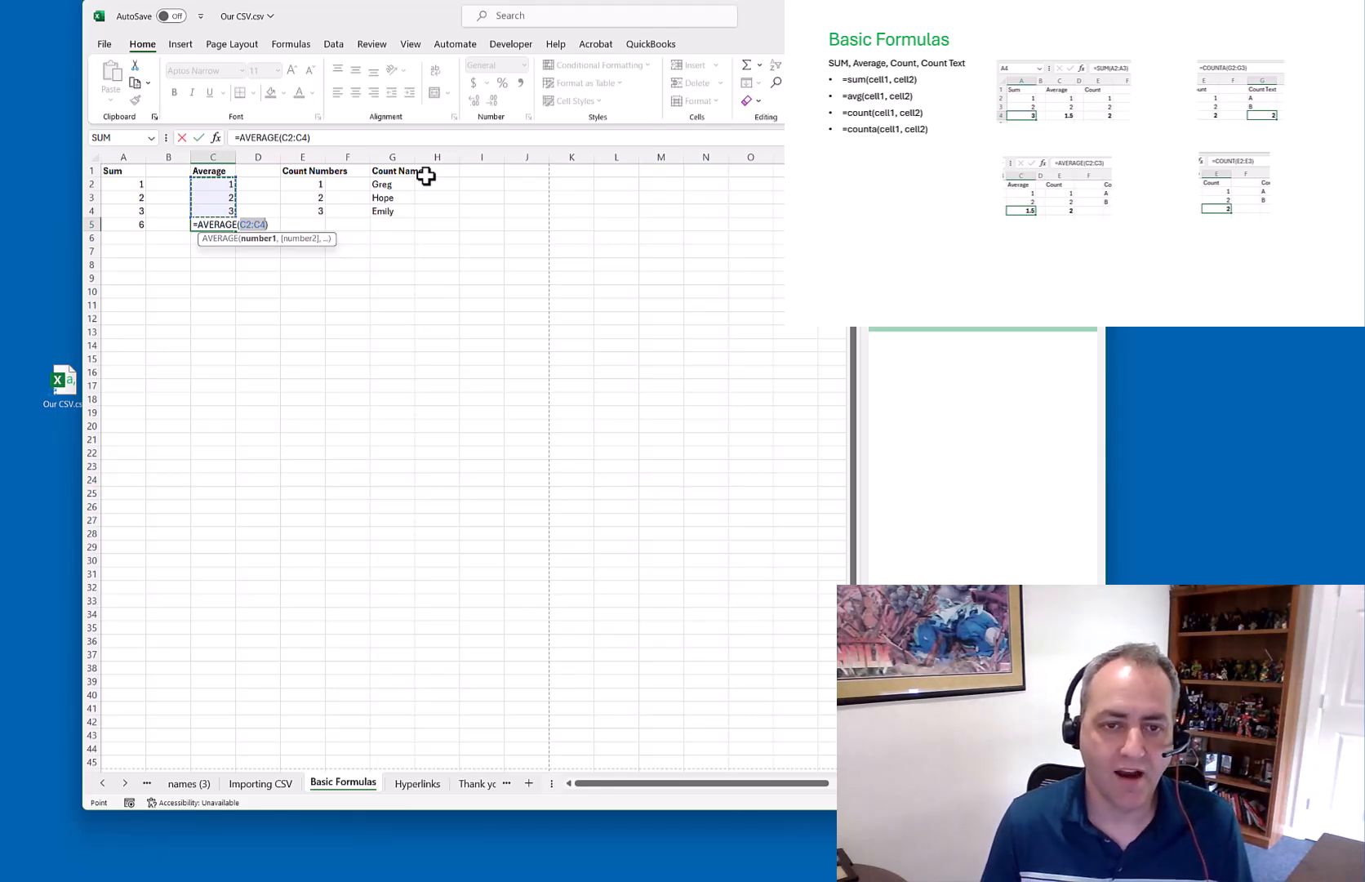
pyautogui.press('Return')
pyautogui.click(219, 222)
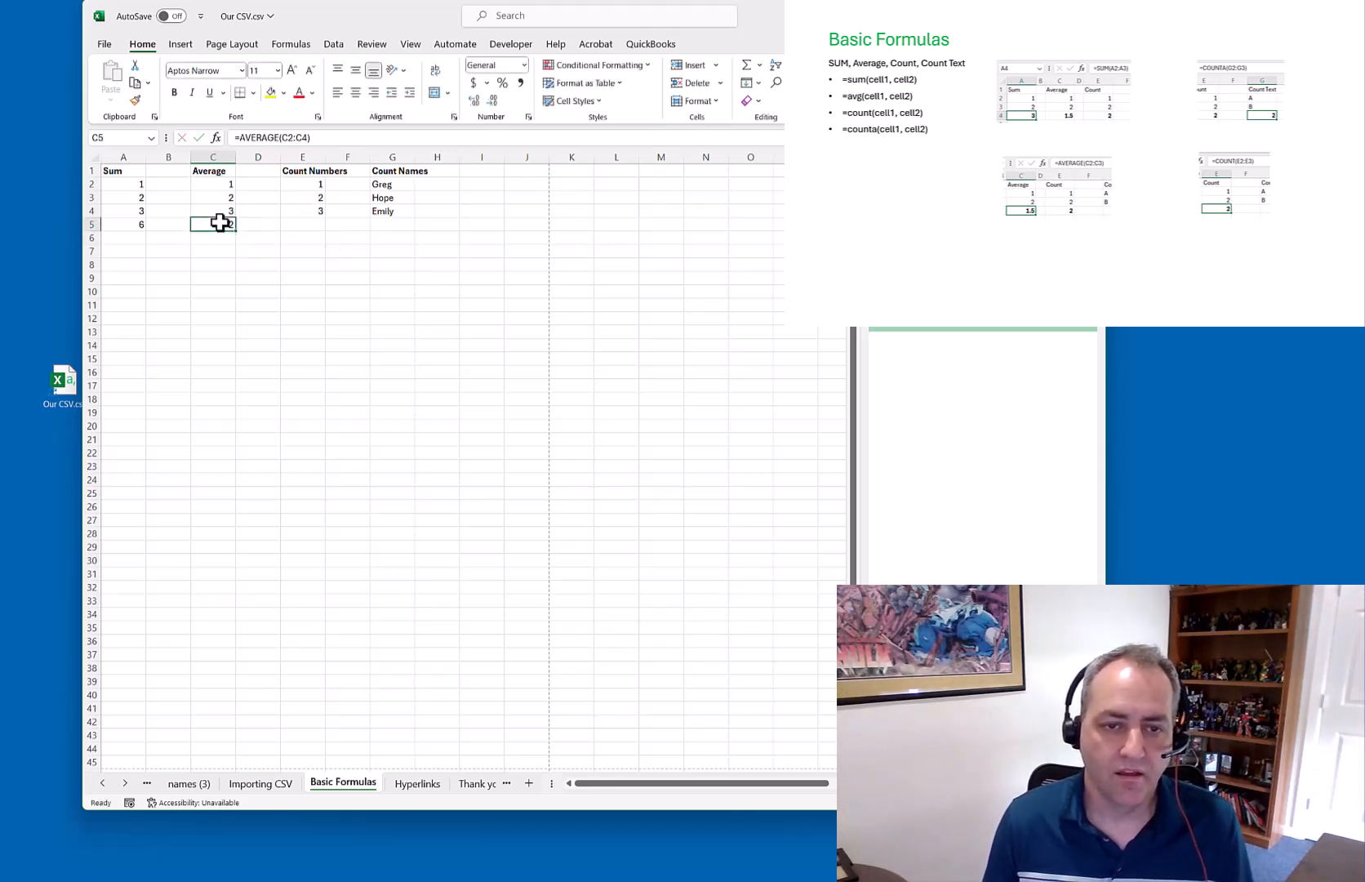
pyautogui.press('Delete')
pyautogui.press('Down')
pyautogui.press('Down')
pyautogui.press('Down')
pyautogui.press('Down')
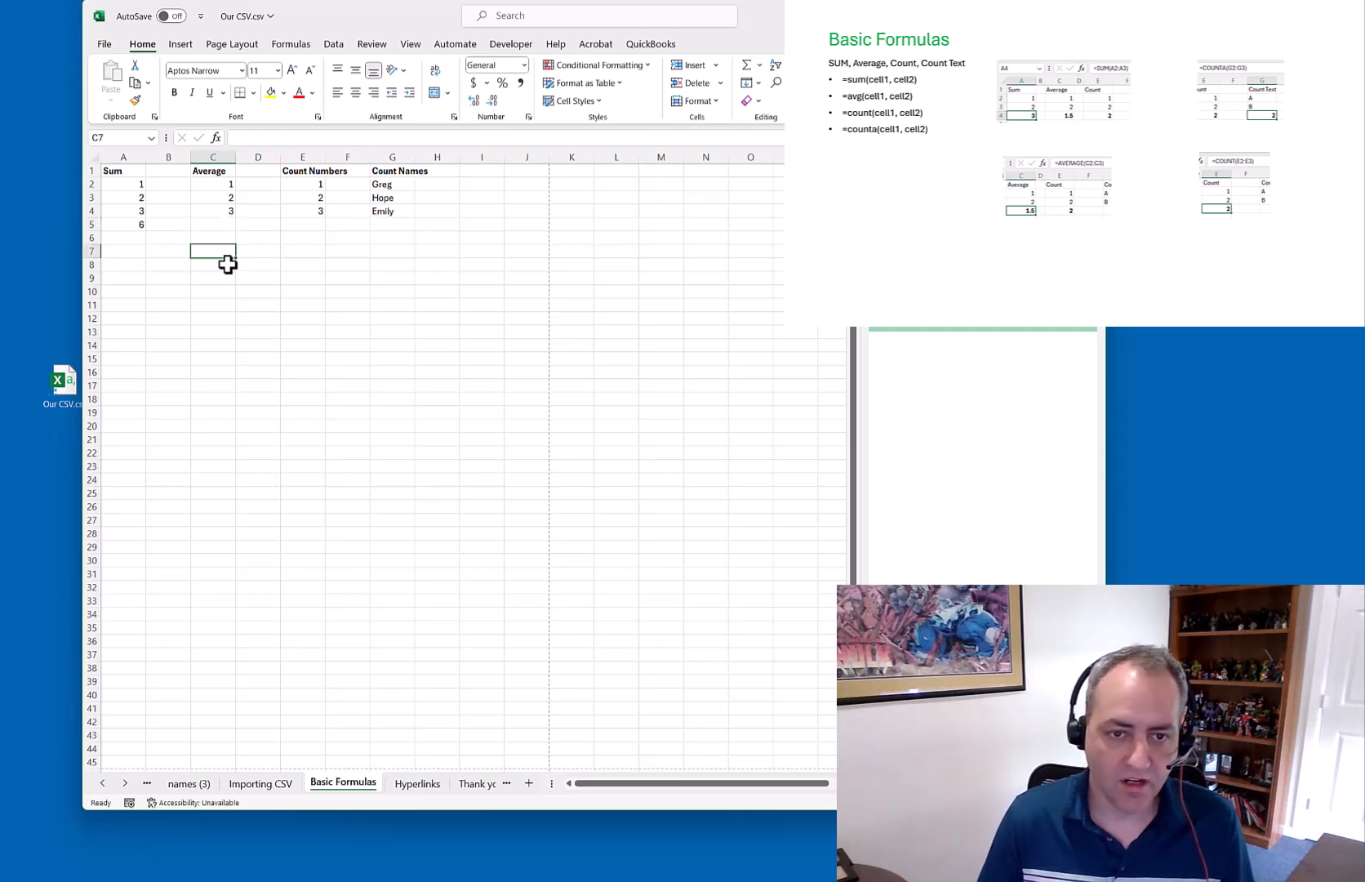
pyautogui.click(759, 65)
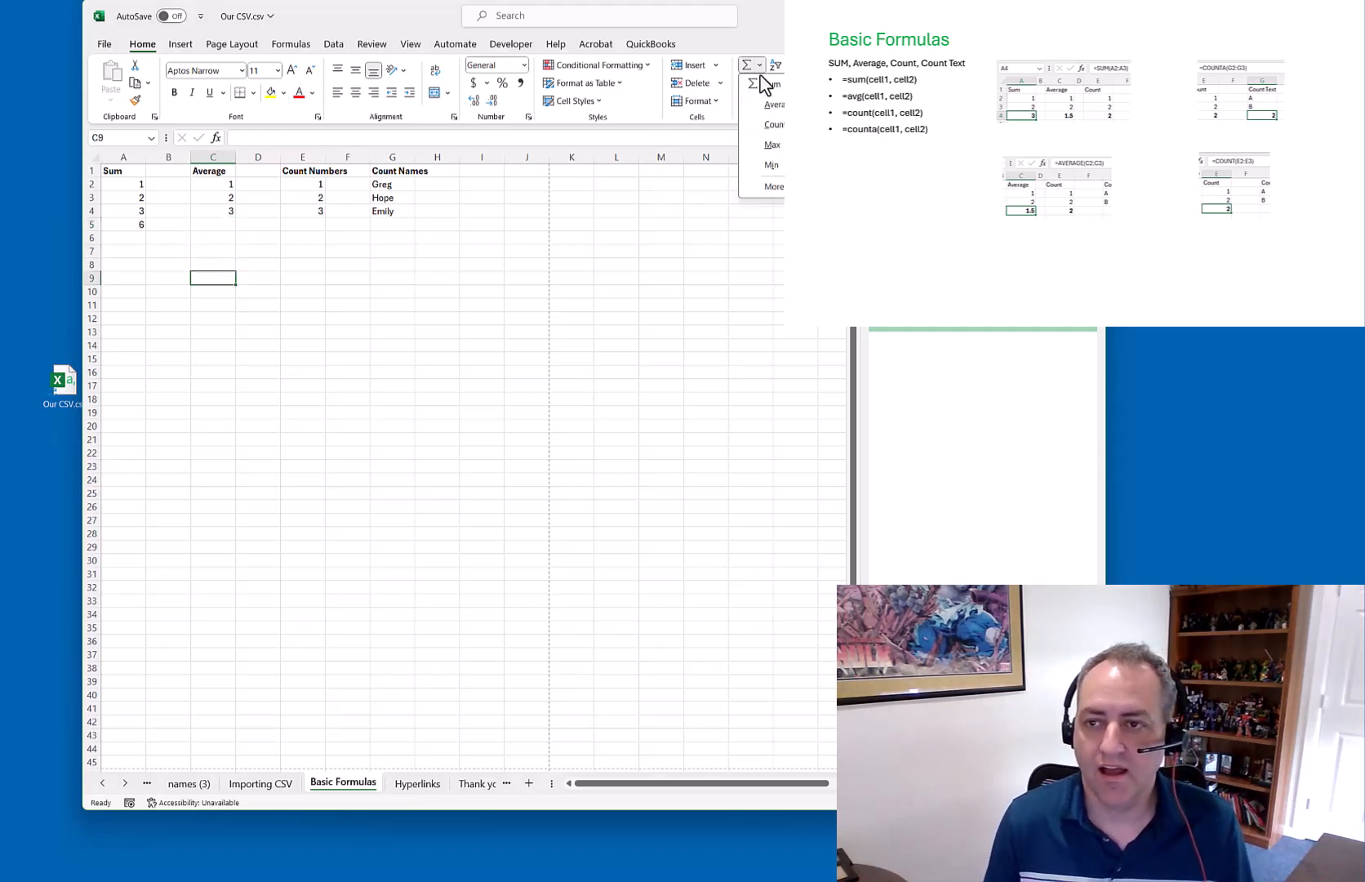
pyautogui.click(775, 105)
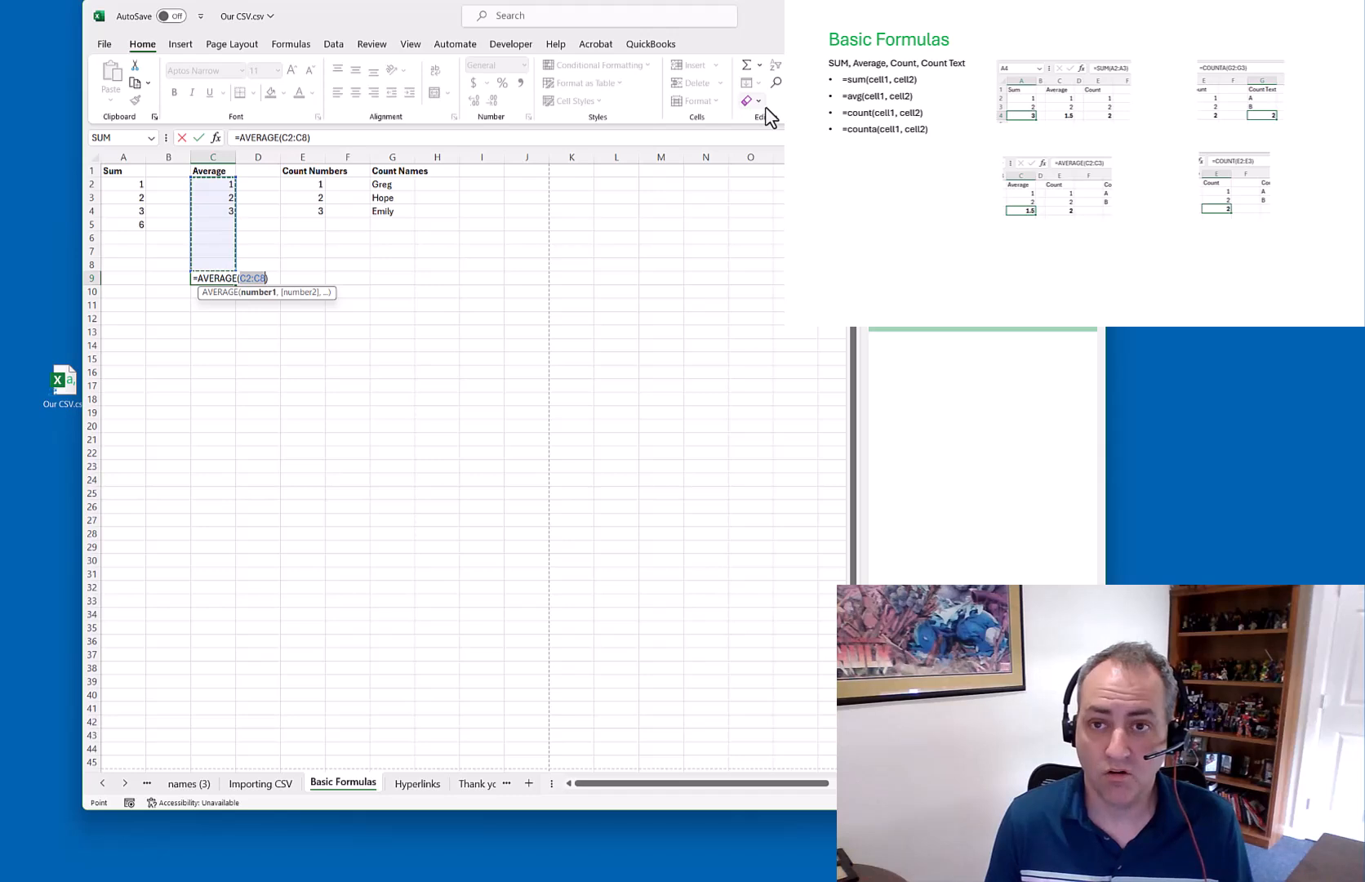
pyautogui.hotkey('ctrl', 'Return')
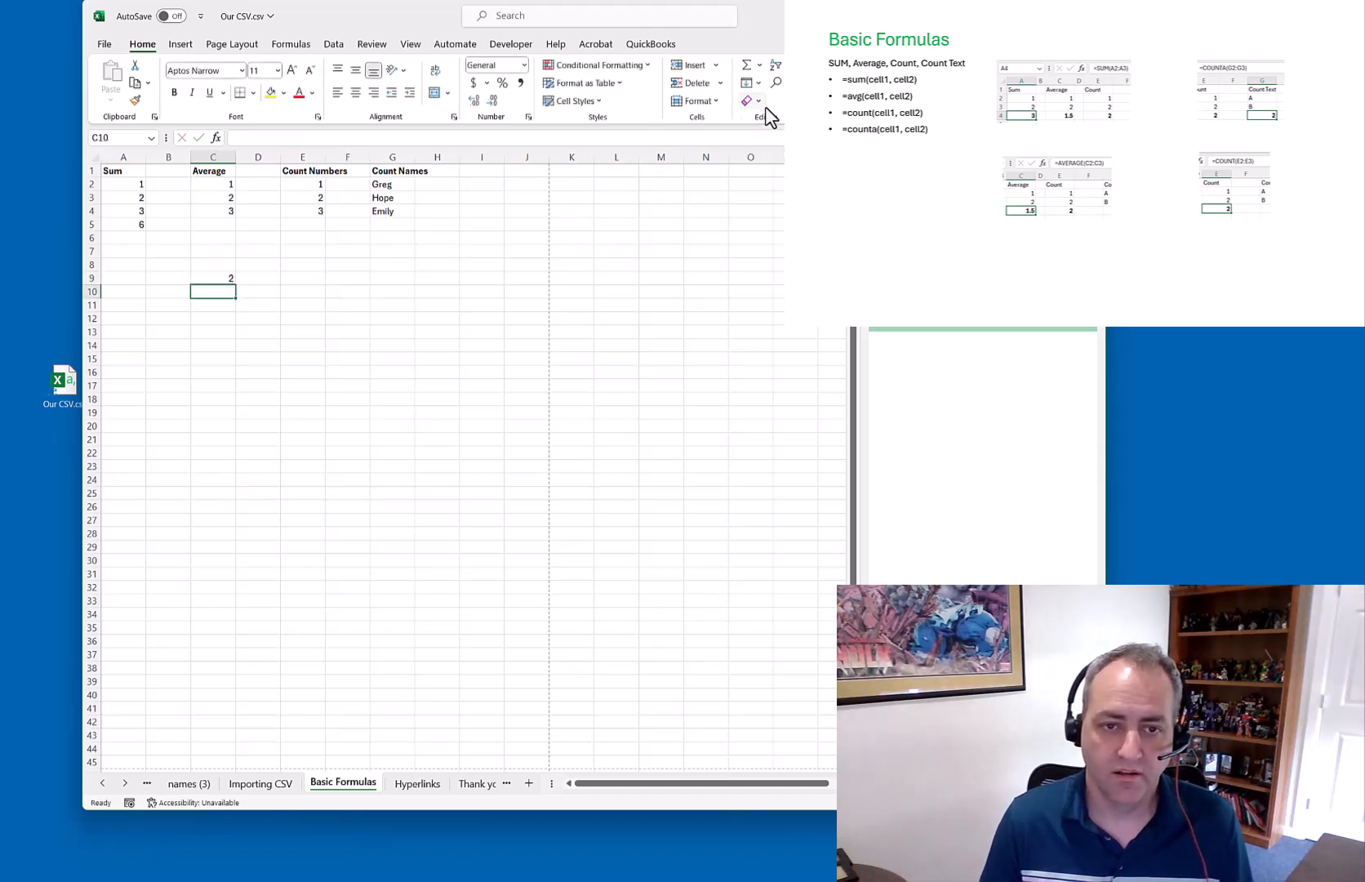
pyautogui.press('Delete')
pyautogui.press('Up')
pyautogui.press('Up')
pyautogui.press('Up')
pyautogui.press('Up')
# Place an AVERAGE formula in C7 and enter the value 4 in C5
pyautogui.click(760, 65)
pyautogui.click(771, 106)
pyautogui.press('Return')
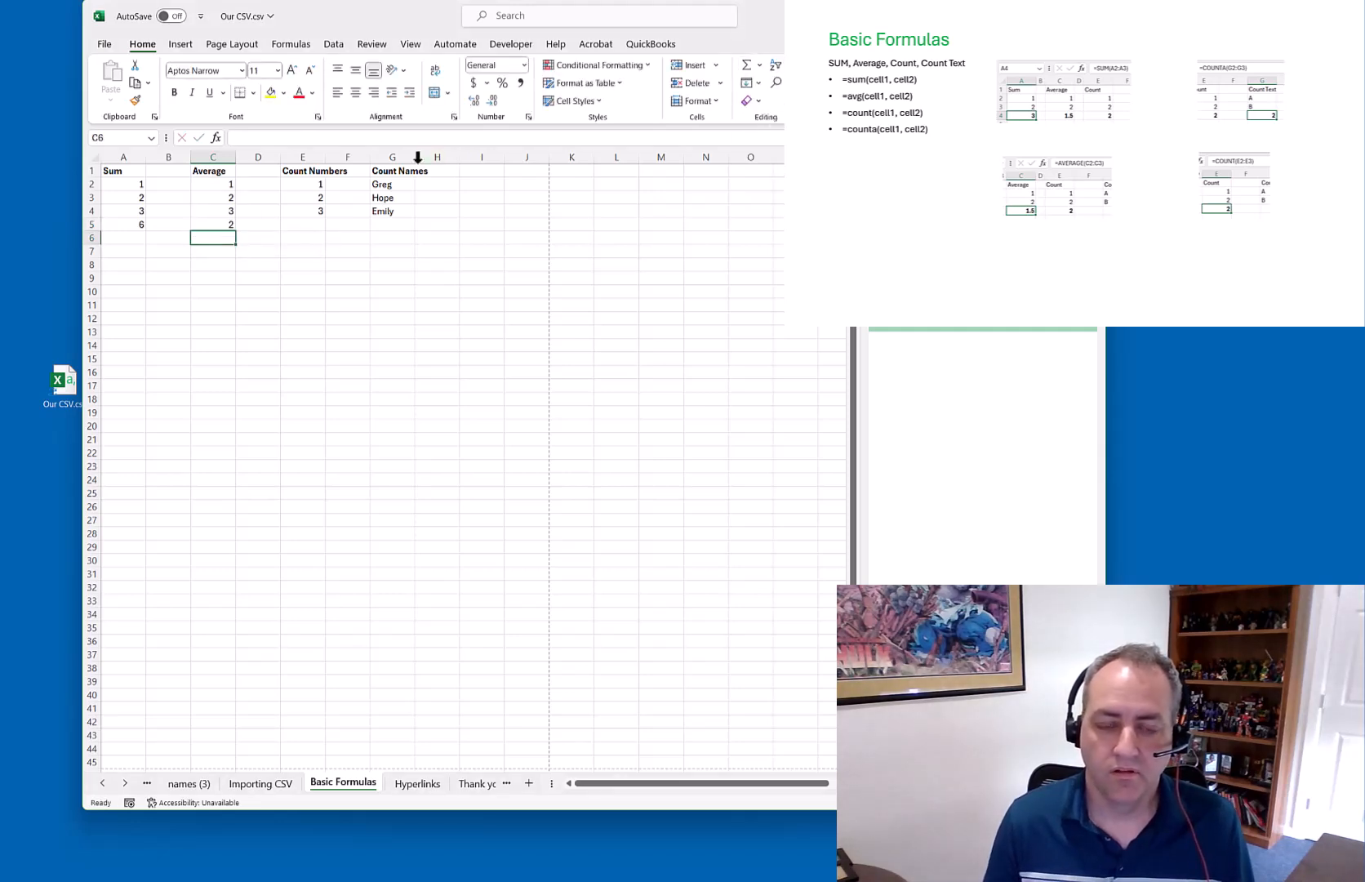
pyautogui.click(213, 223)
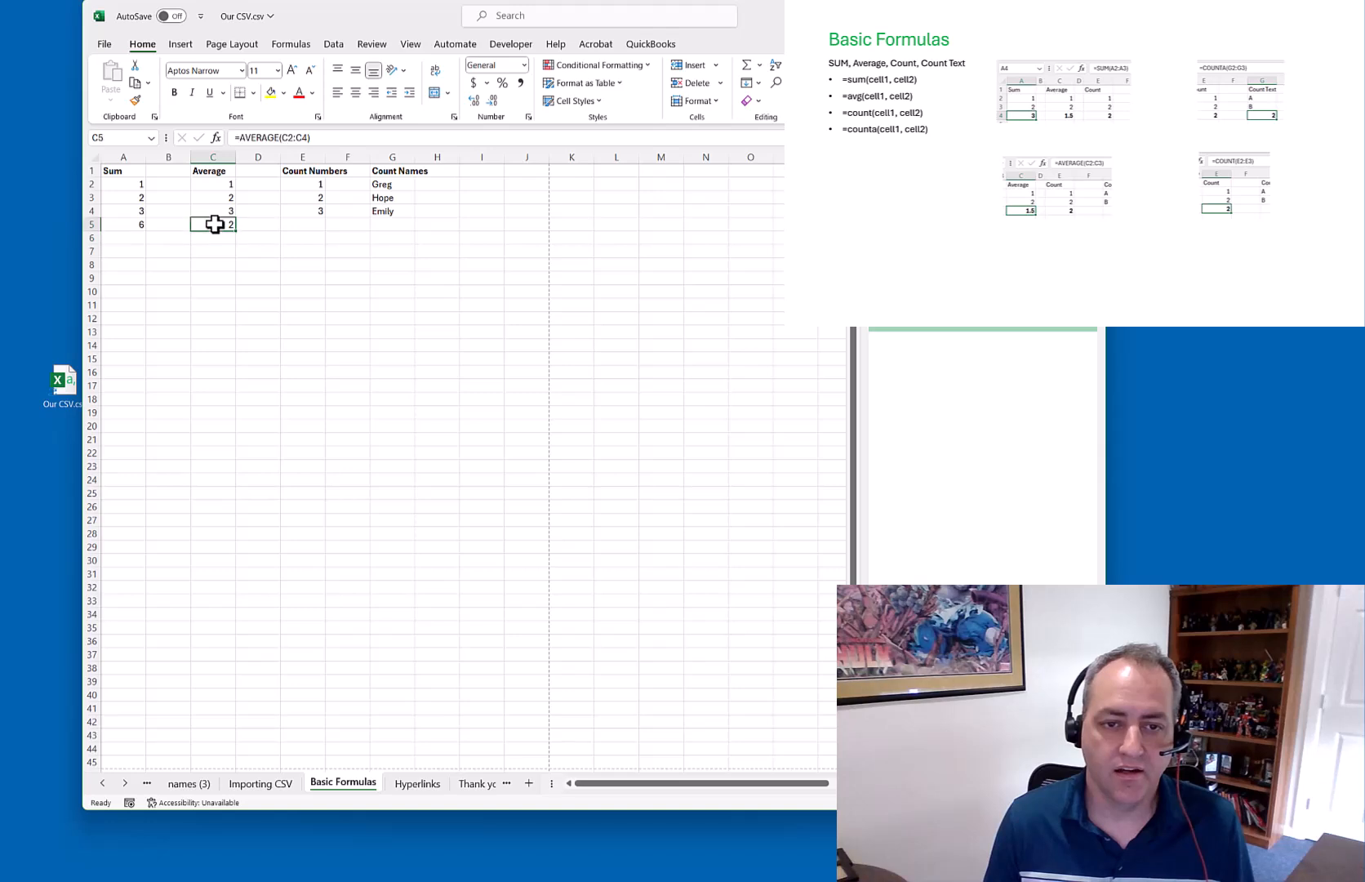
pyautogui.click(217, 252)
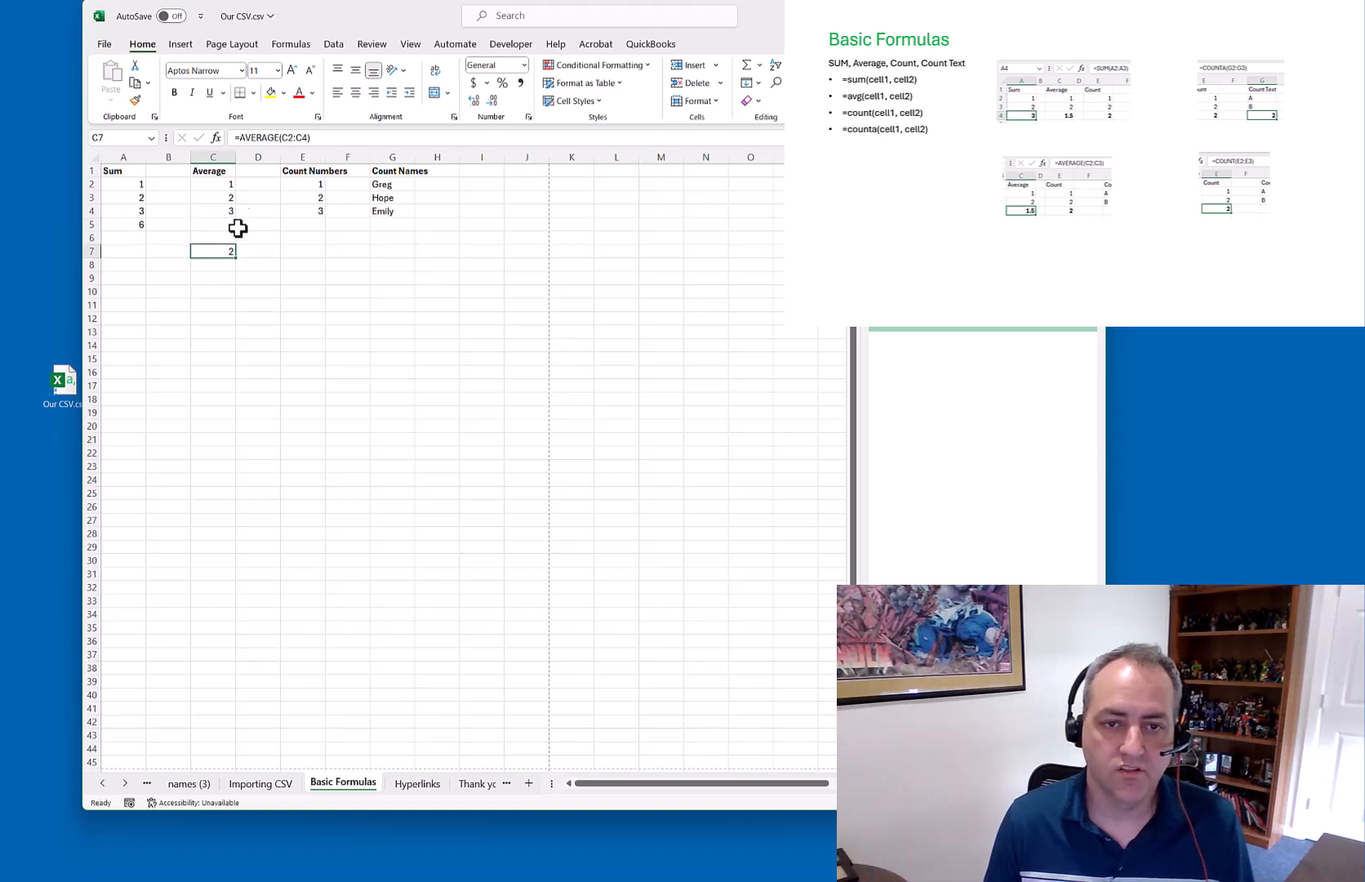
pyautogui.click(289, 139)
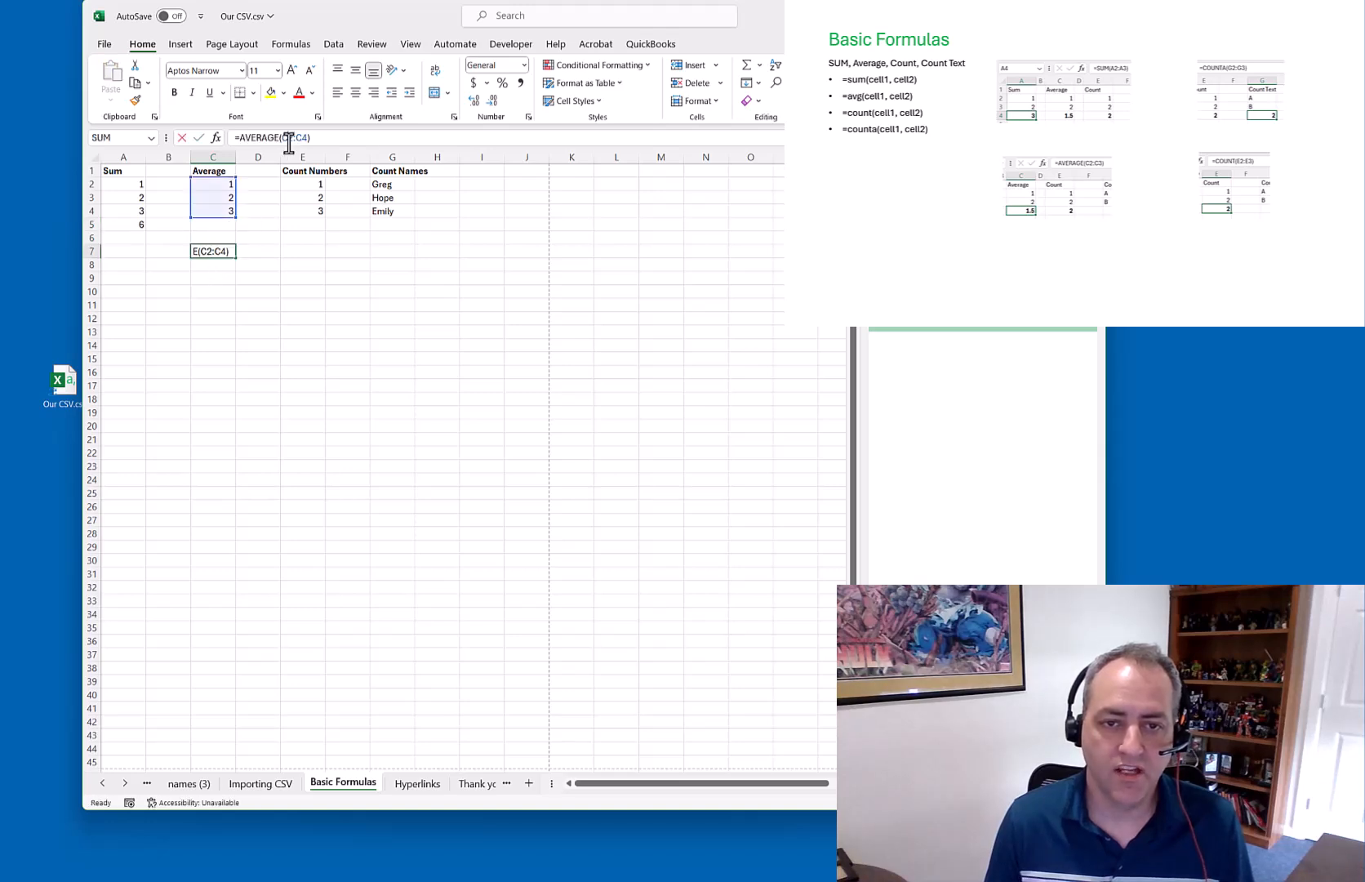
pyautogui.click(225, 224)
pyautogui.write('4')
pyautogui.press('Return')
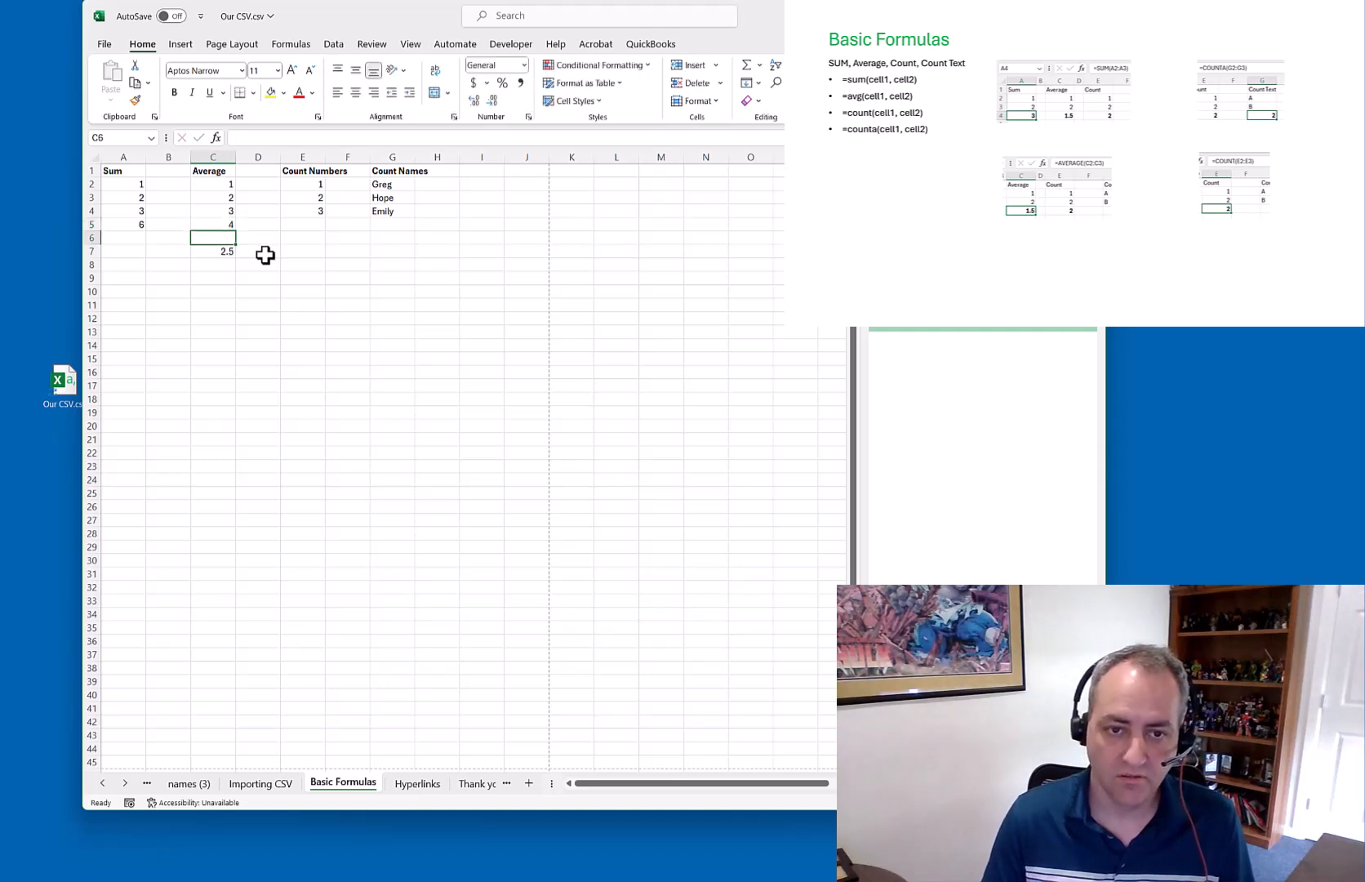
# Rebuild C7 as =AVERAGE(C2,C4,C5), giving 2.666667
pyautogui.click(226, 253)
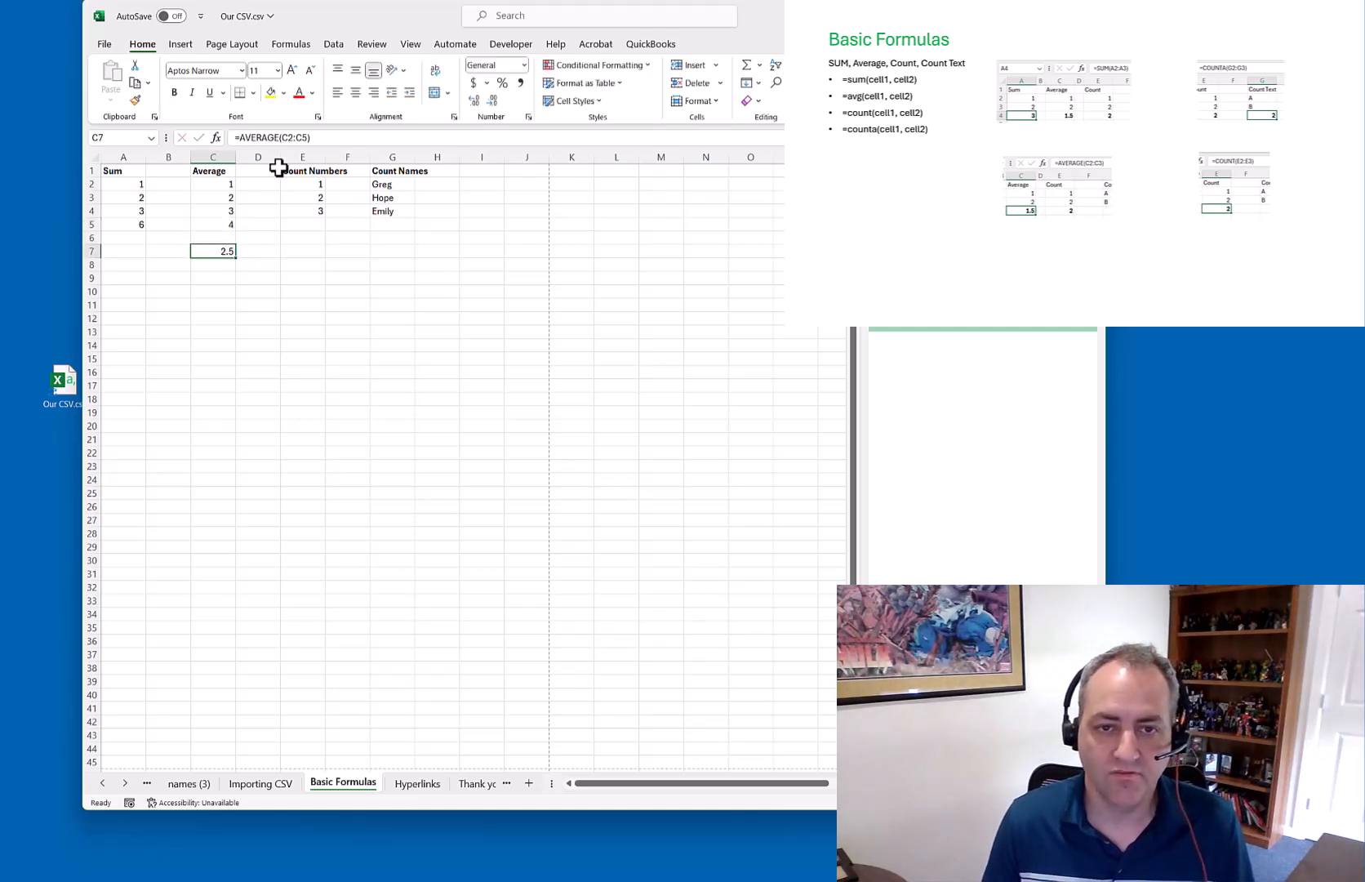
pyautogui.click(294, 138)
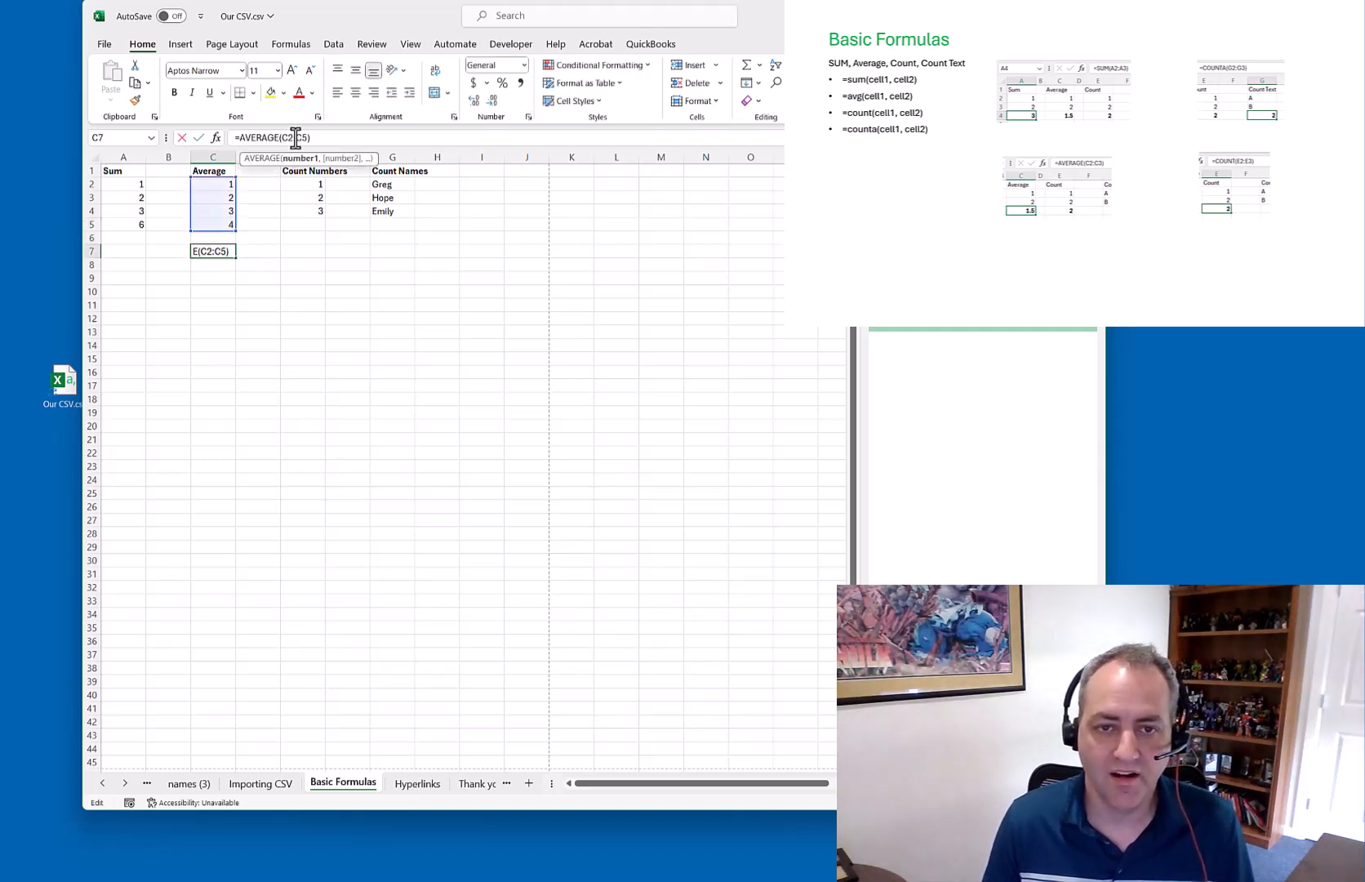
pyautogui.click(215, 279)
pyautogui.press('Escape')
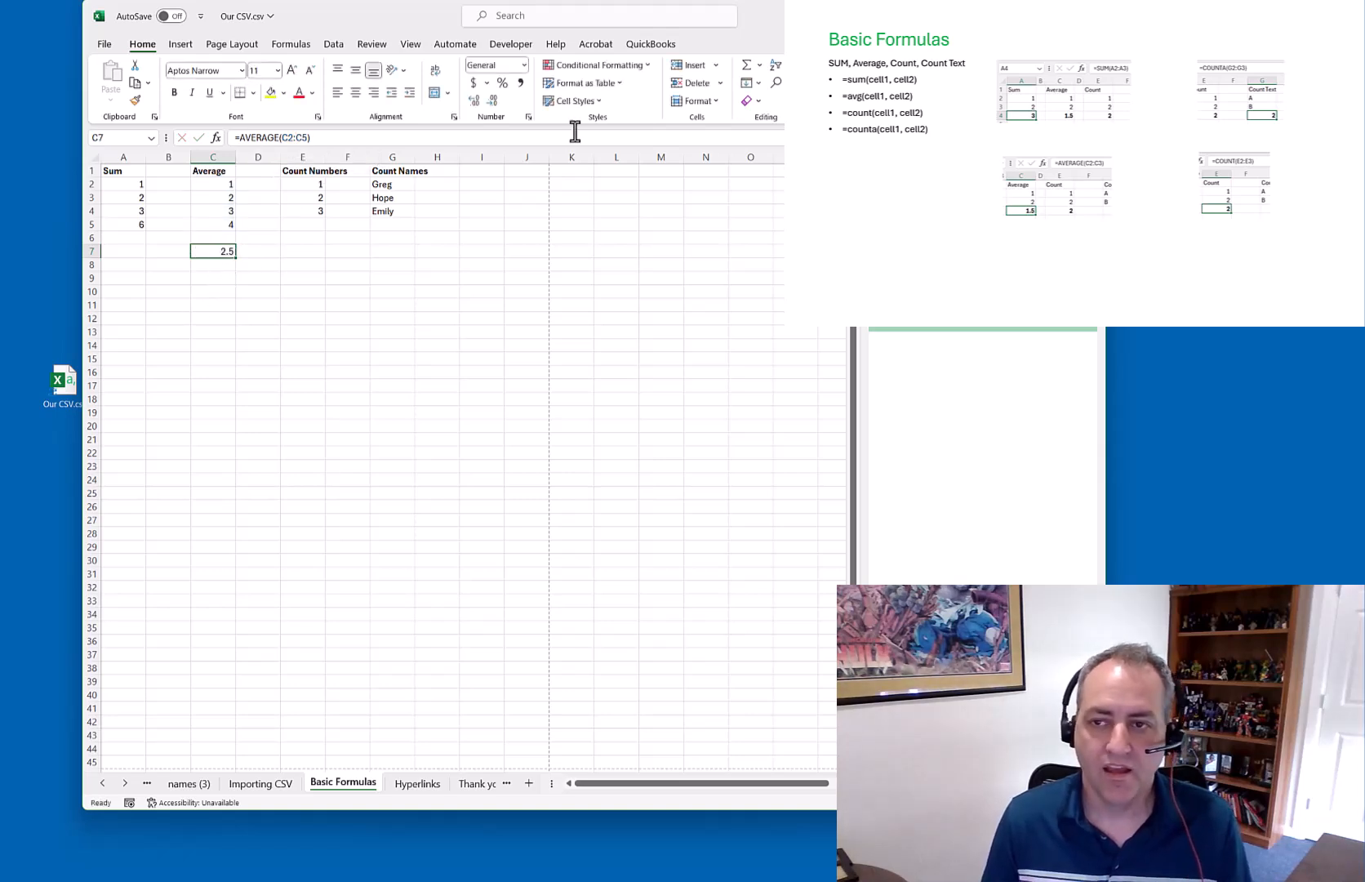
pyautogui.click(760, 66)
pyautogui.click(773, 105)
pyautogui.click(225, 187)
pyautogui.keyDown('ctrl'); pyautogui.click(230, 213); pyautogui.keyUp('ctrl')
pyautogui.keyDown('ctrl'); pyautogui.click(229, 225); pyautogui.keyUp('ctrl')
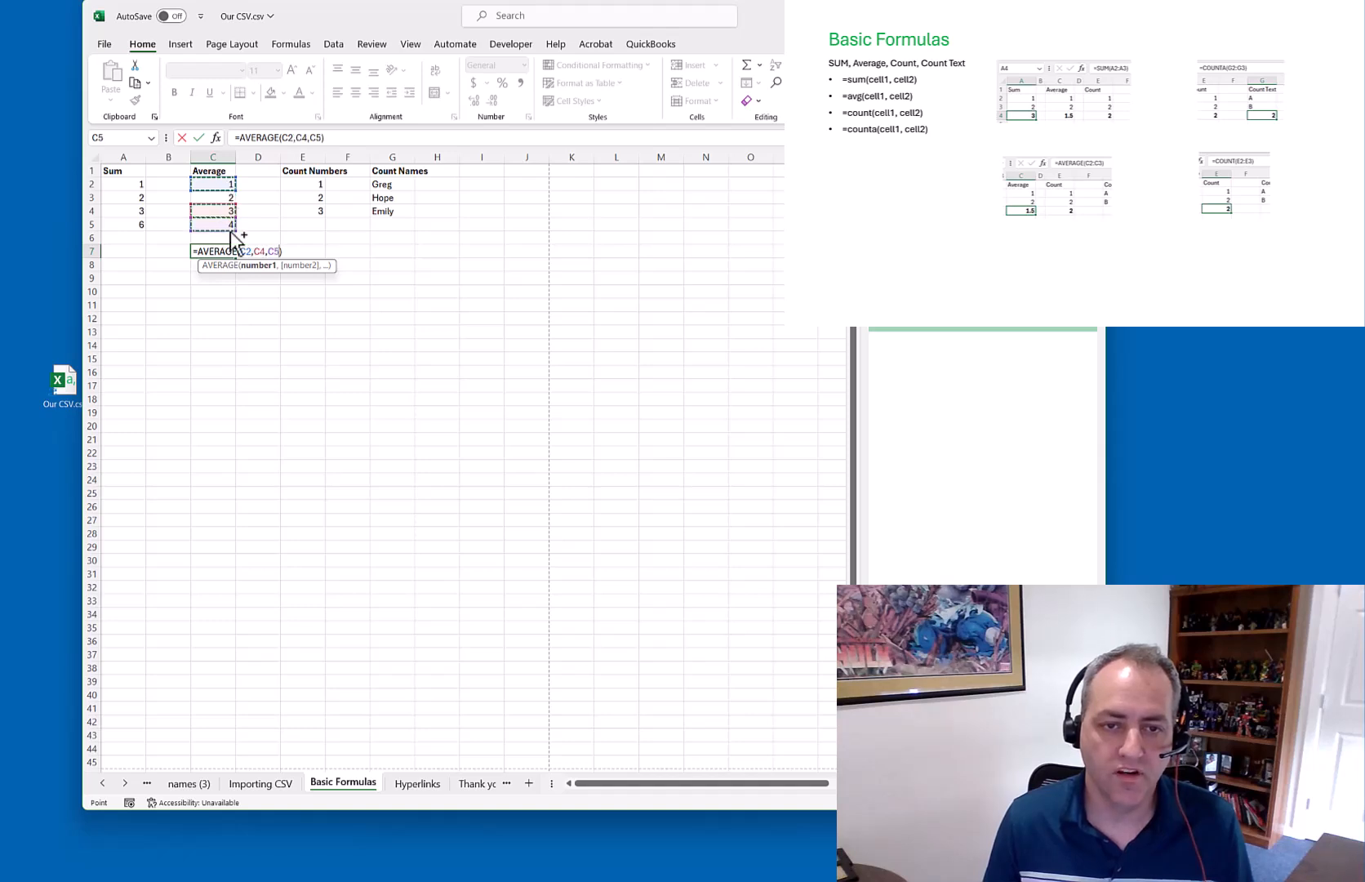
pyautogui.press('Return')
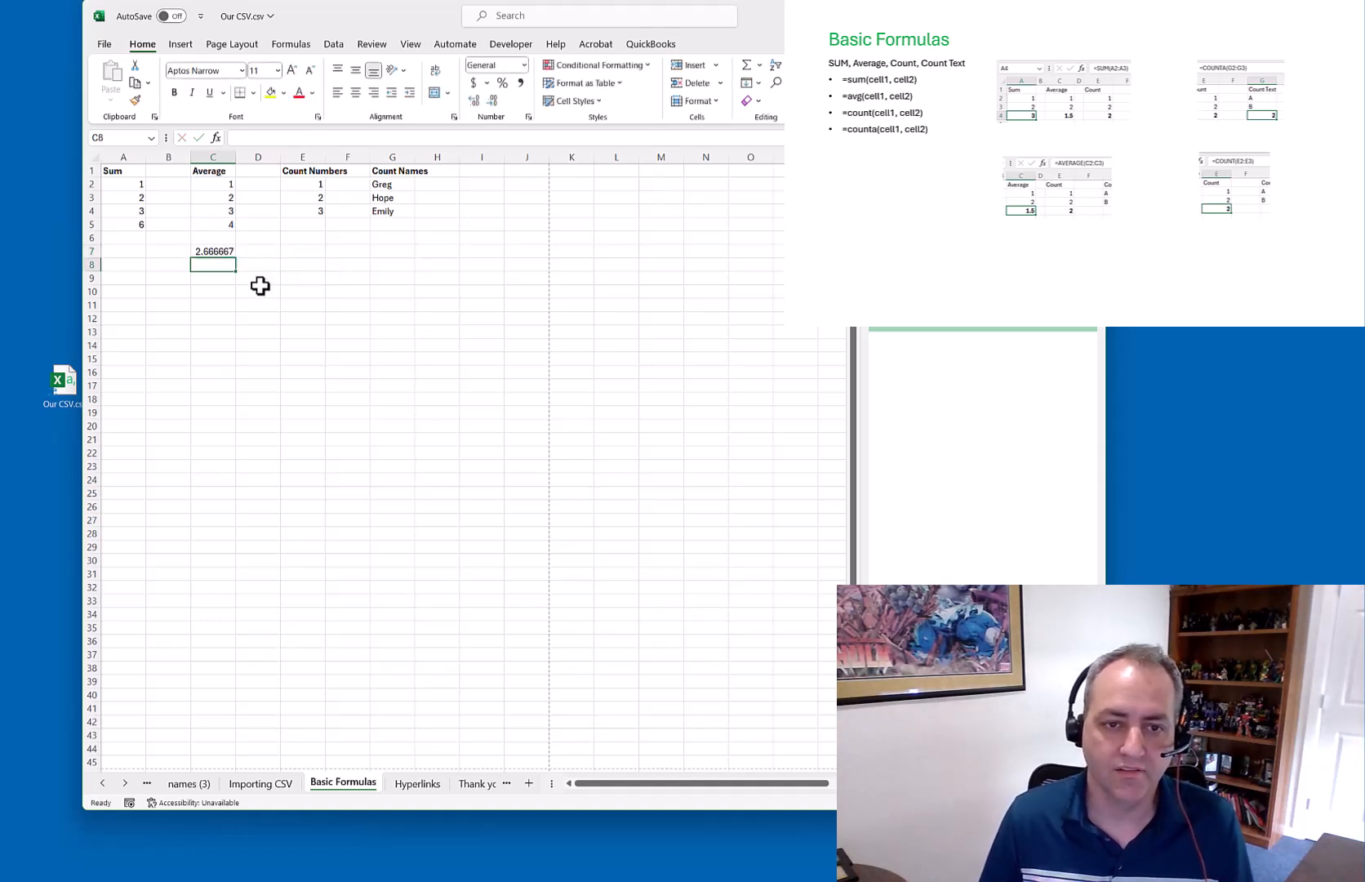
pyautogui.press('Up')
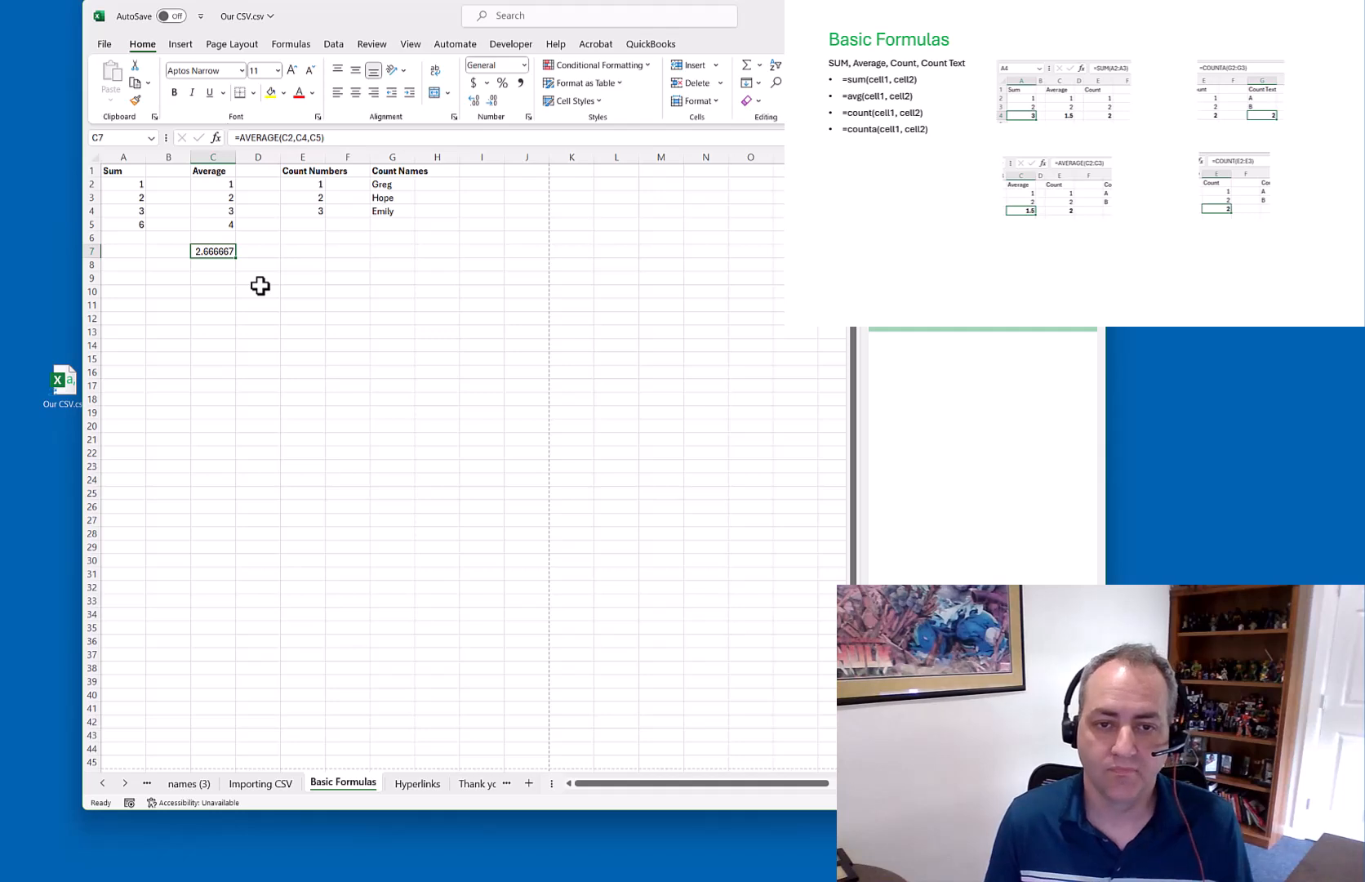
# Count the numbers in E2:E4 with an AutoSum COUNT in E5, giving 3
pyautogui.click(315, 223)
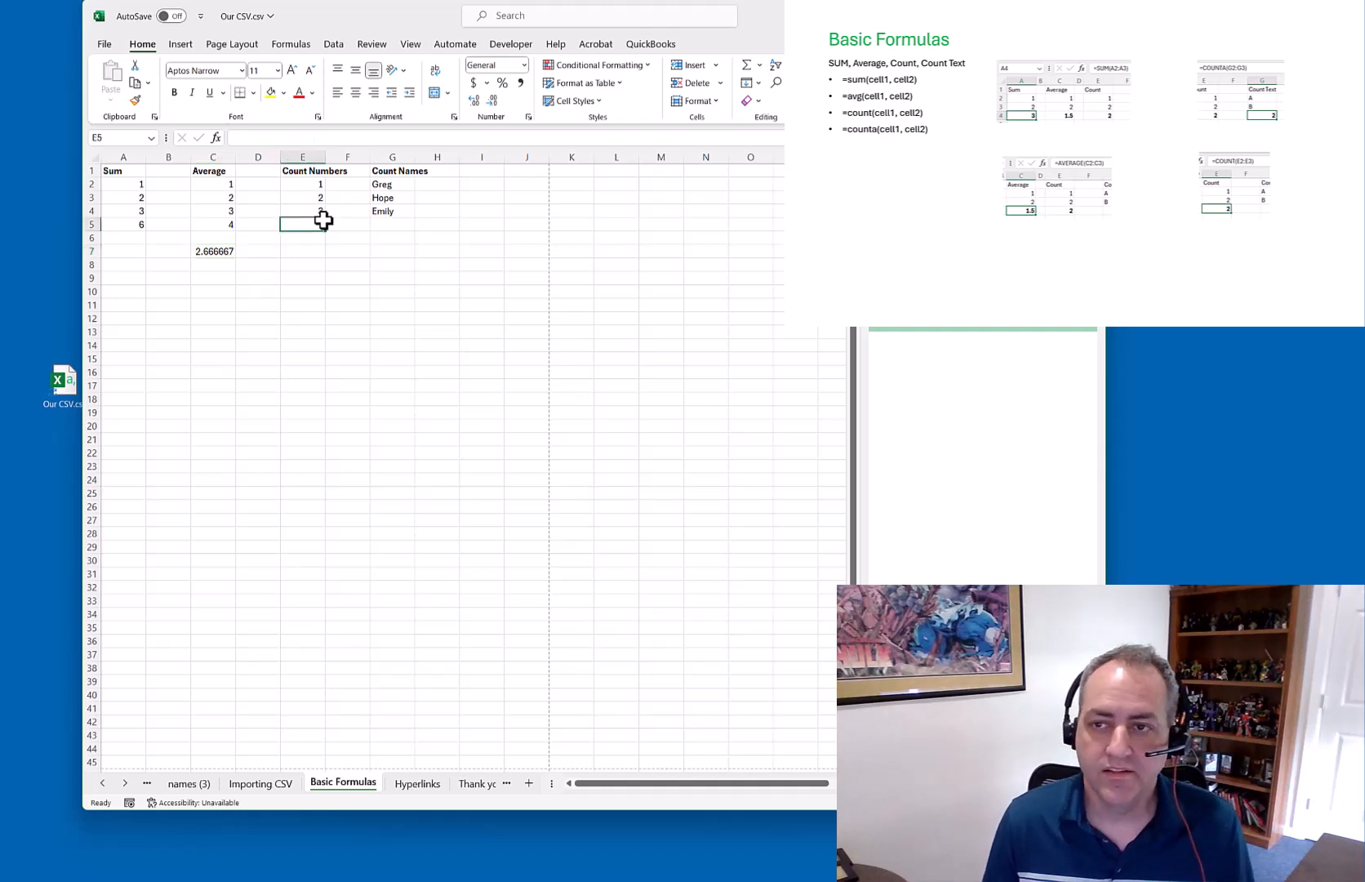
pyautogui.click(759, 65)
pyautogui.click(774, 124)
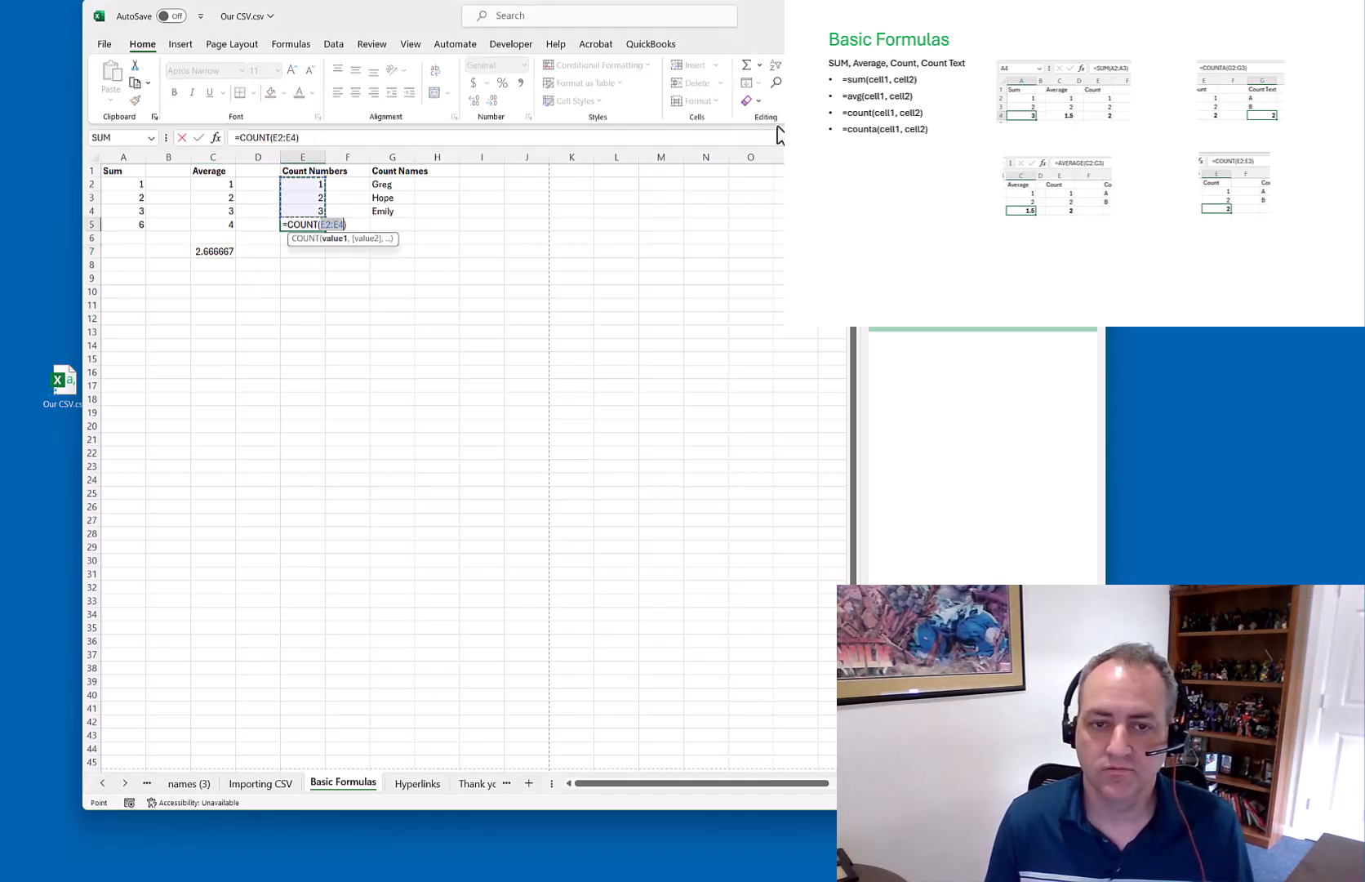
pyautogui.press('Return')
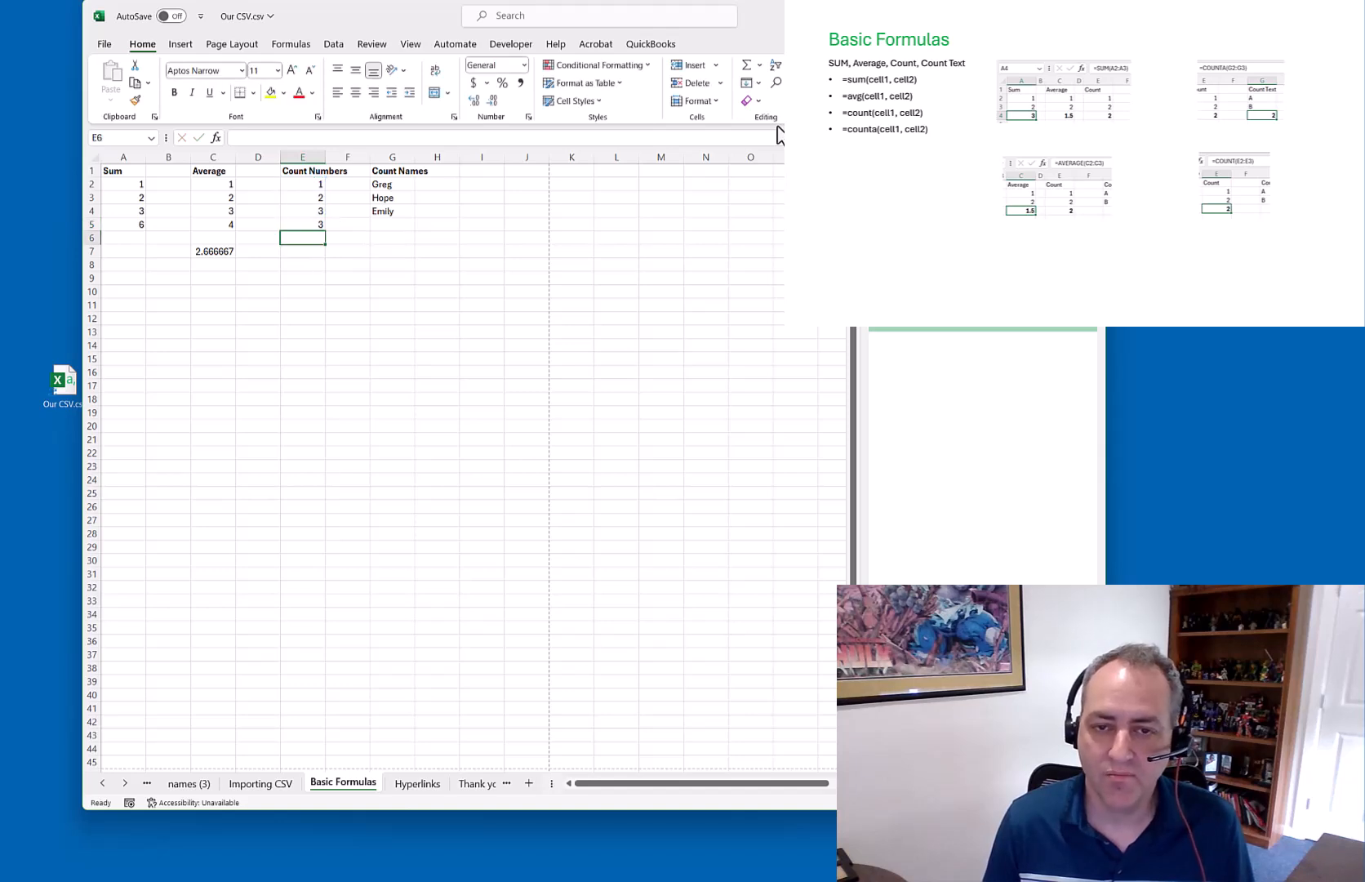
# Apply COUNT to the names in G2:G4 from G5, which returns 0, and reopen it for editing
pyautogui.click(391, 224)
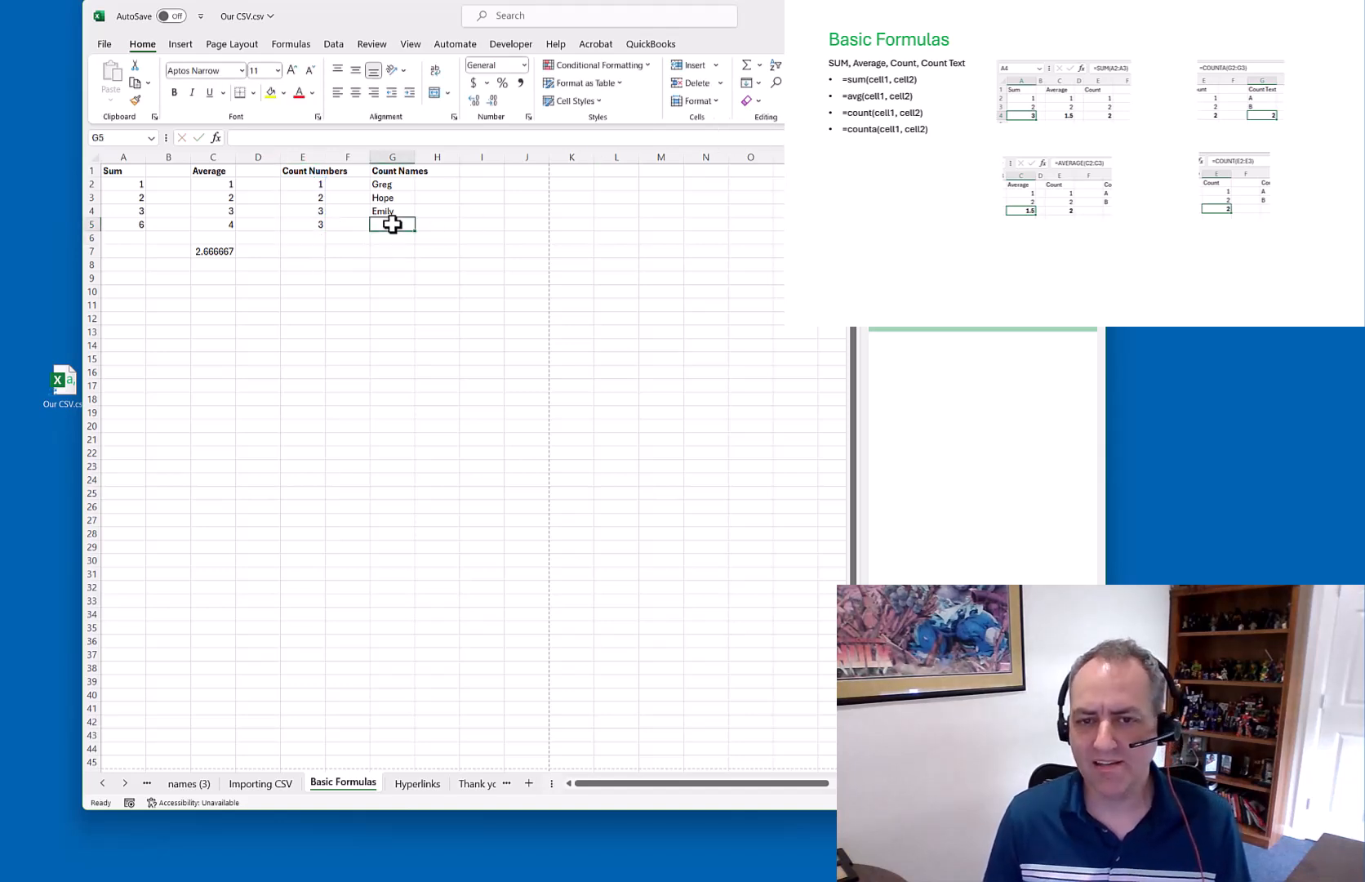
pyautogui.click(758, 64)
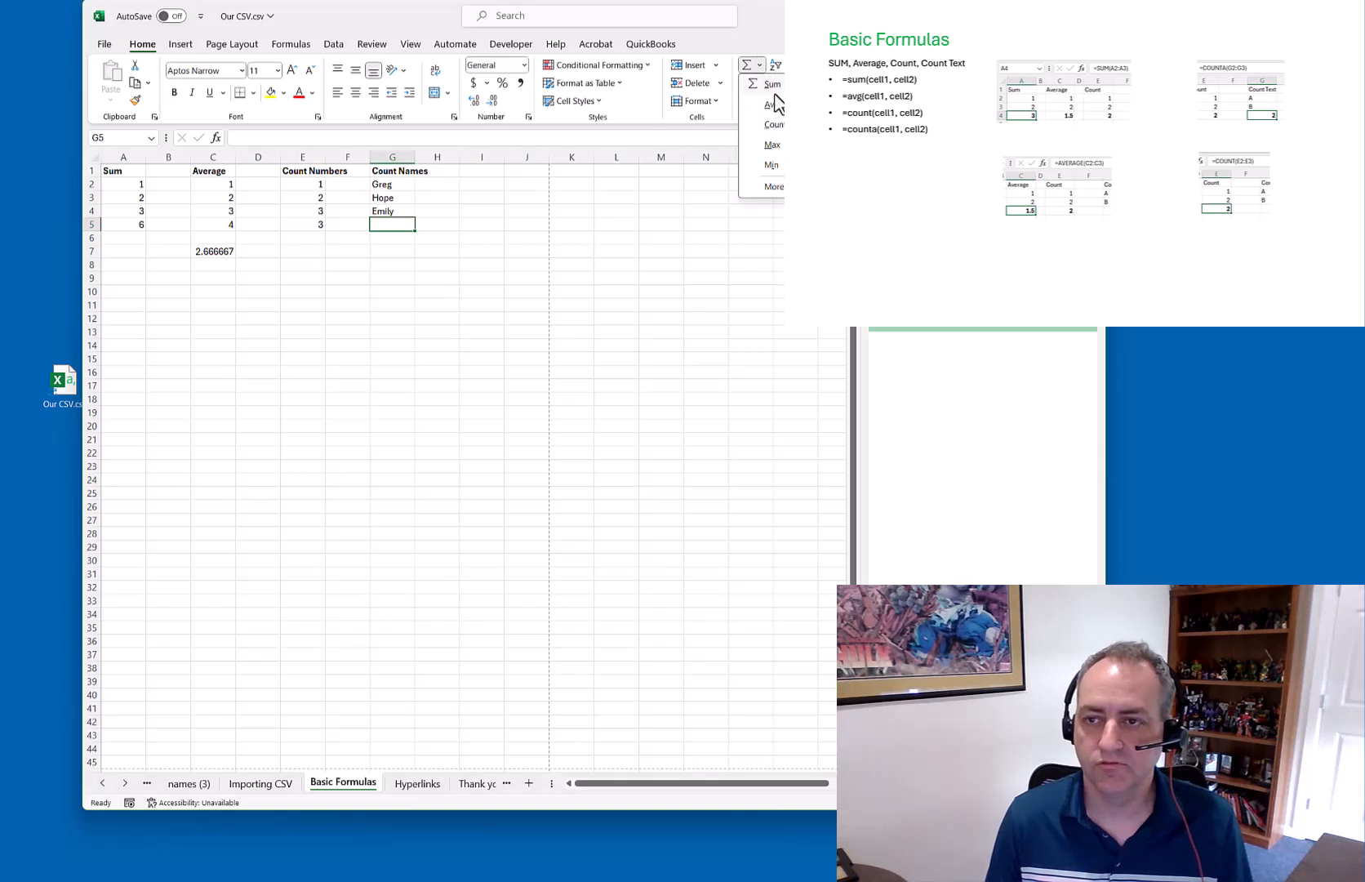
pyautogui.click(772, 124)
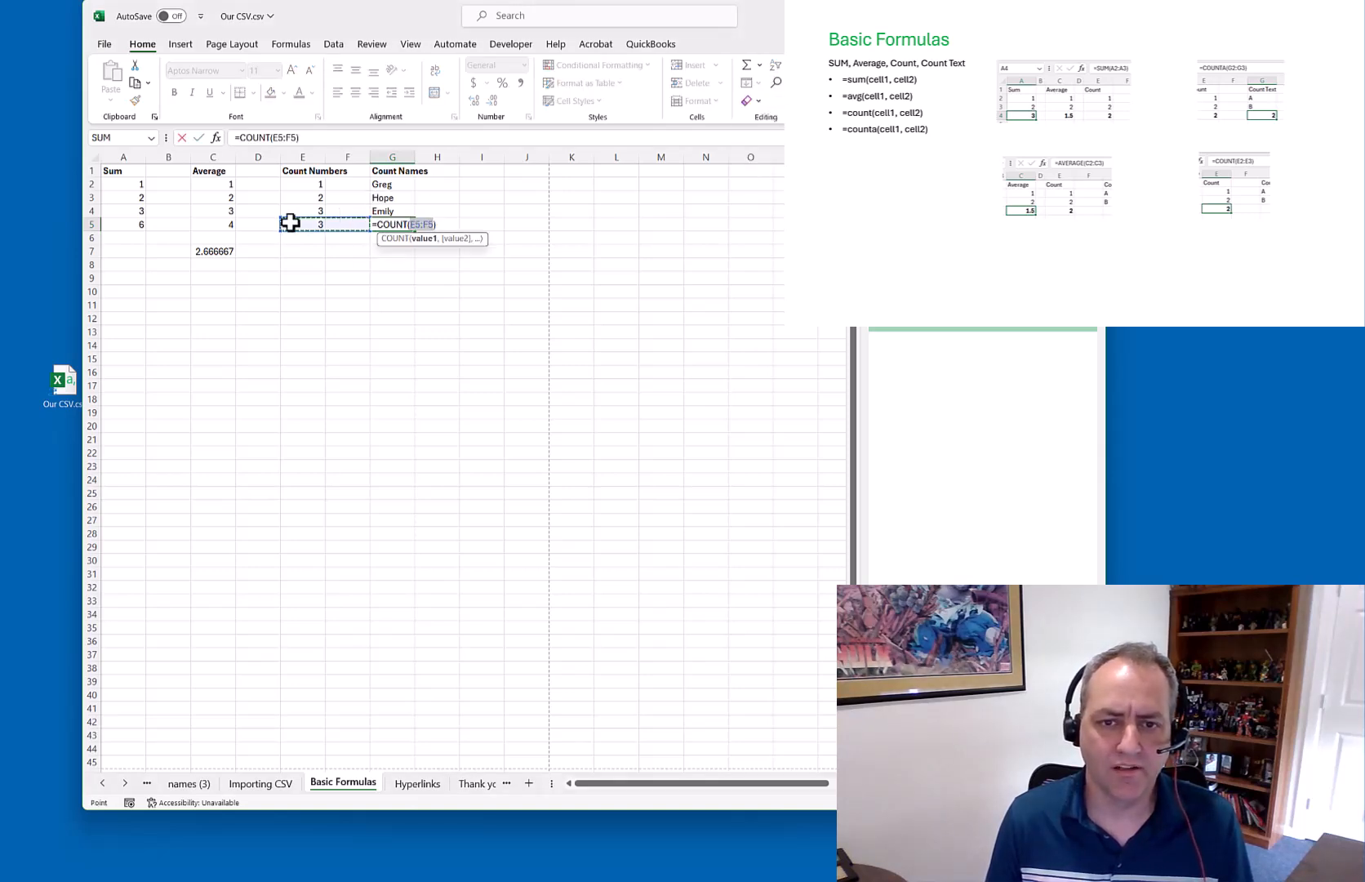
pyautogui.click(394, 184)
pyautogui.moveTo(395, 185); pyautogui.dragTo(394, 212)
pyautogui.press('Return')
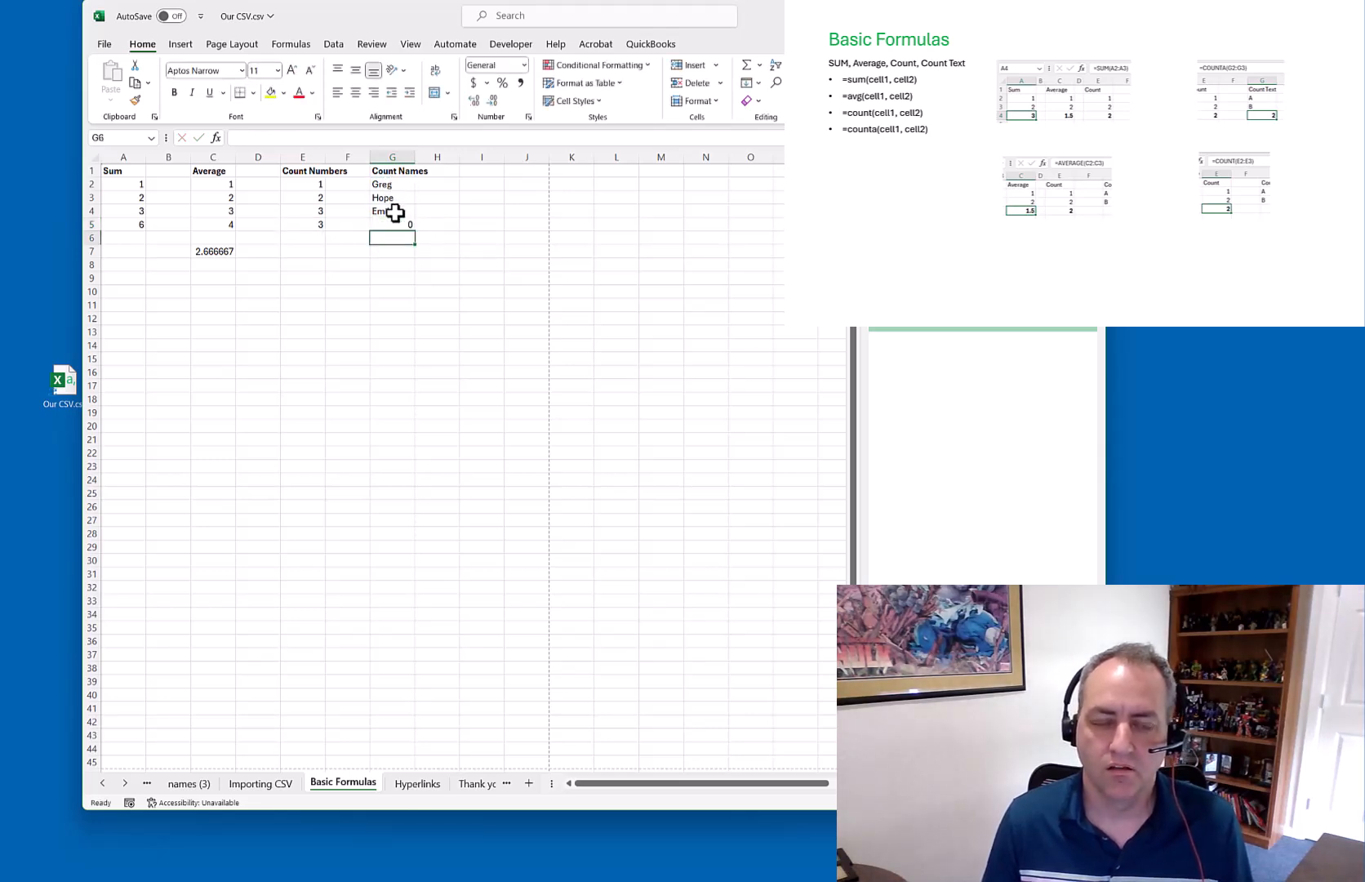
pyautogui.click(404, 222)
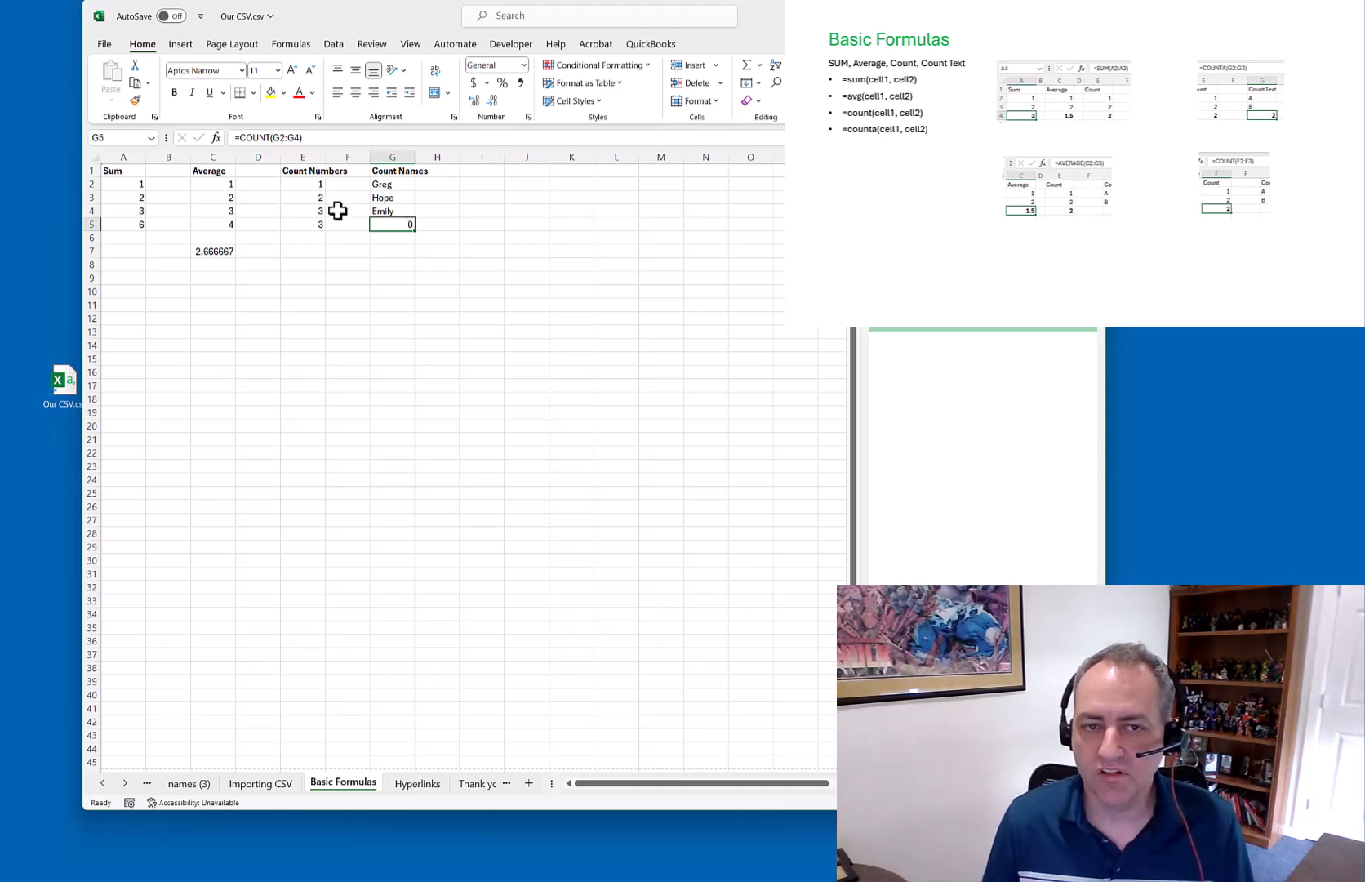
pyautogui.click(271, 137)
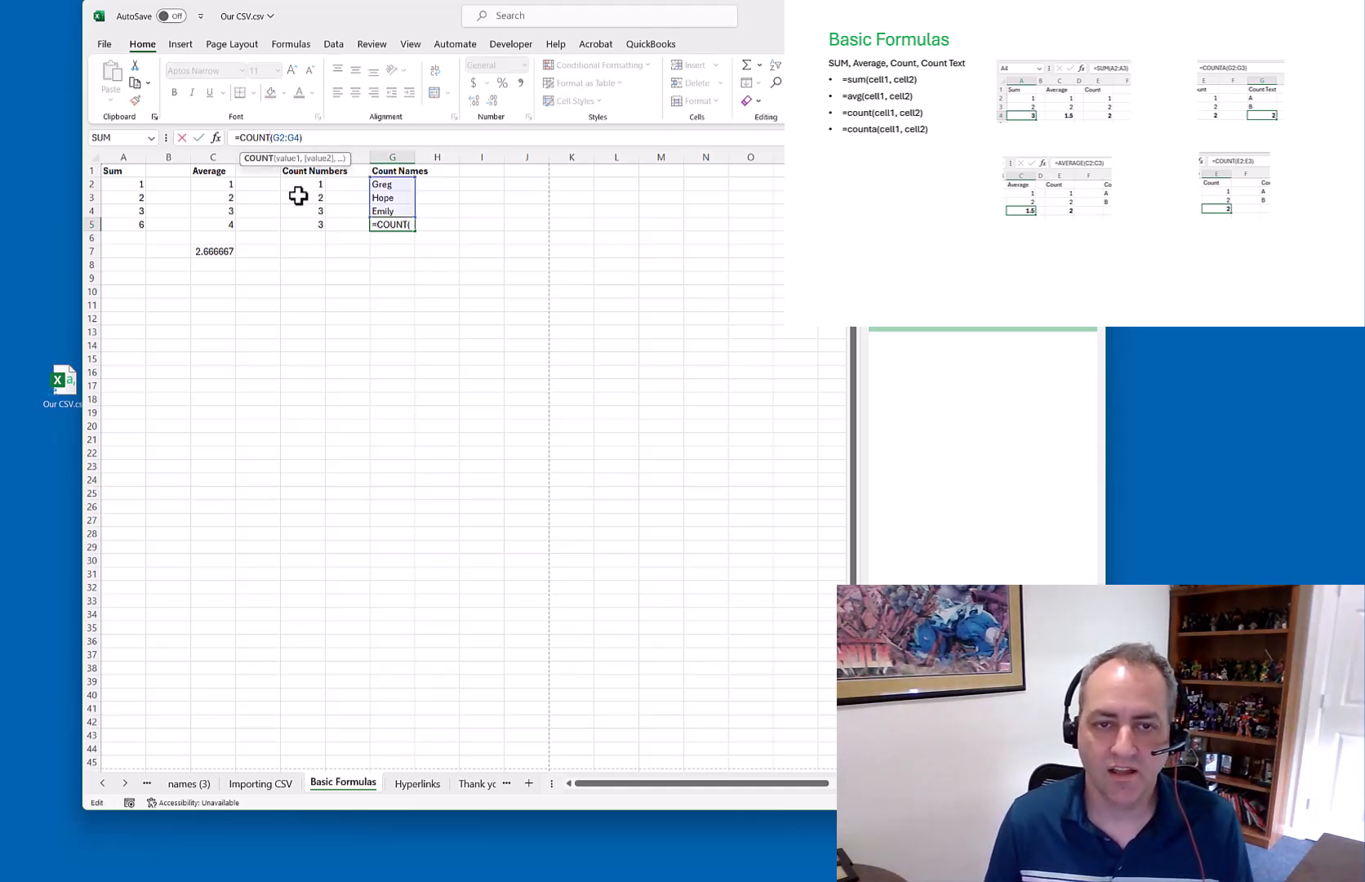
# Change the names formula to COUNTA, move it to G8, and extend its range to G6
pyautogui.write('A')
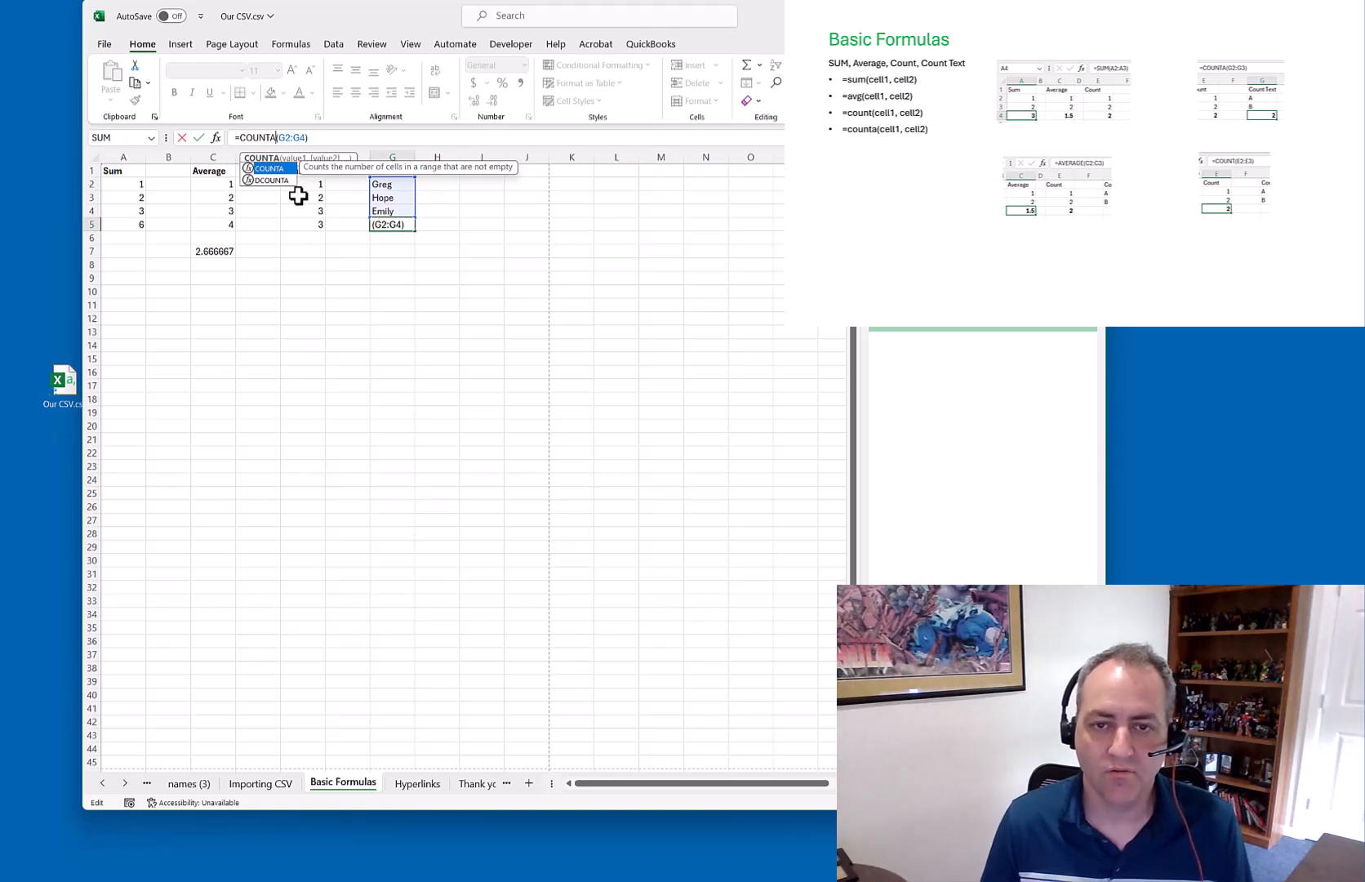
pyautogui.press('Return')
pyautogui.press('Up')
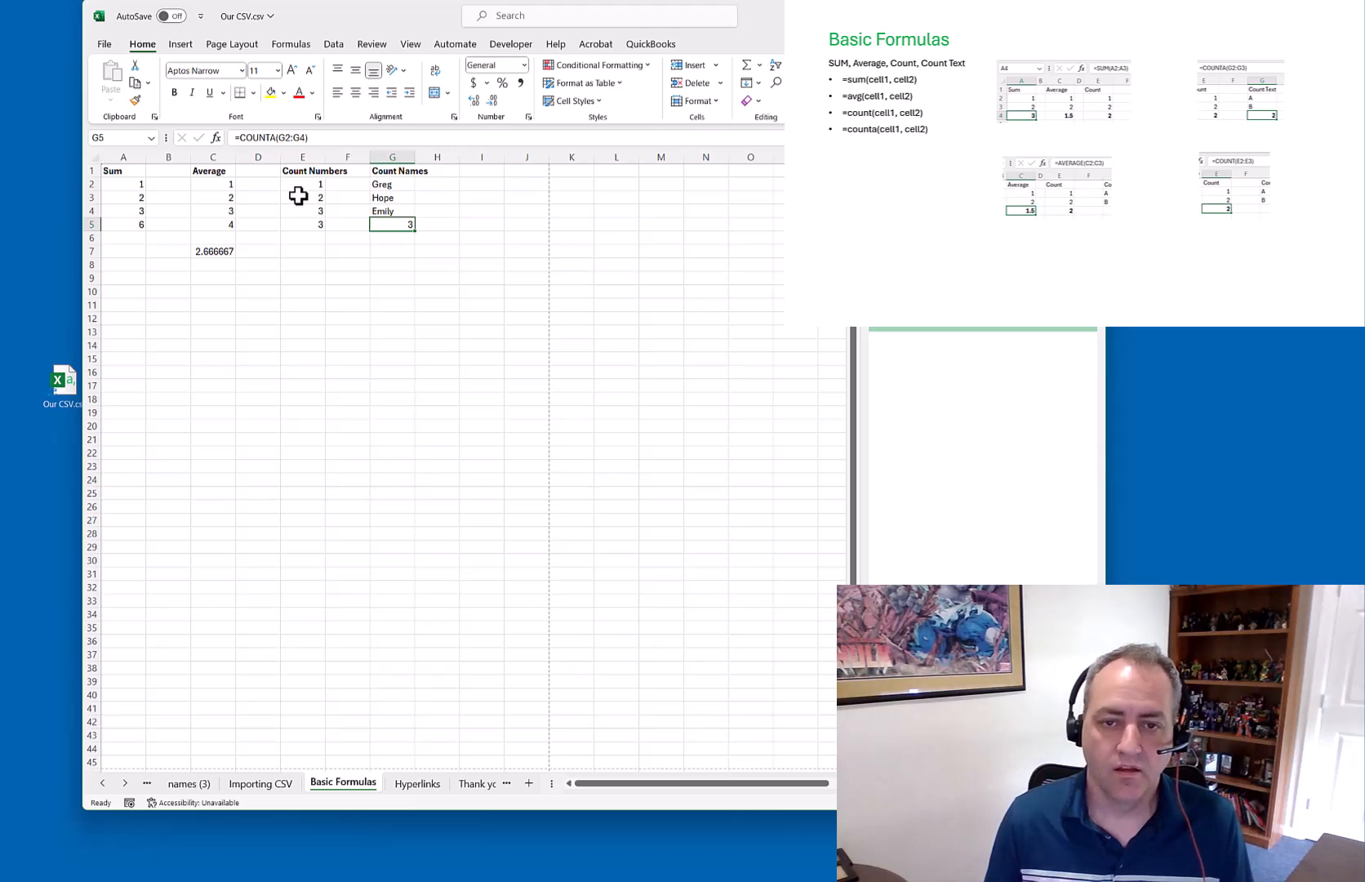
pyautogui.click(388, 267)
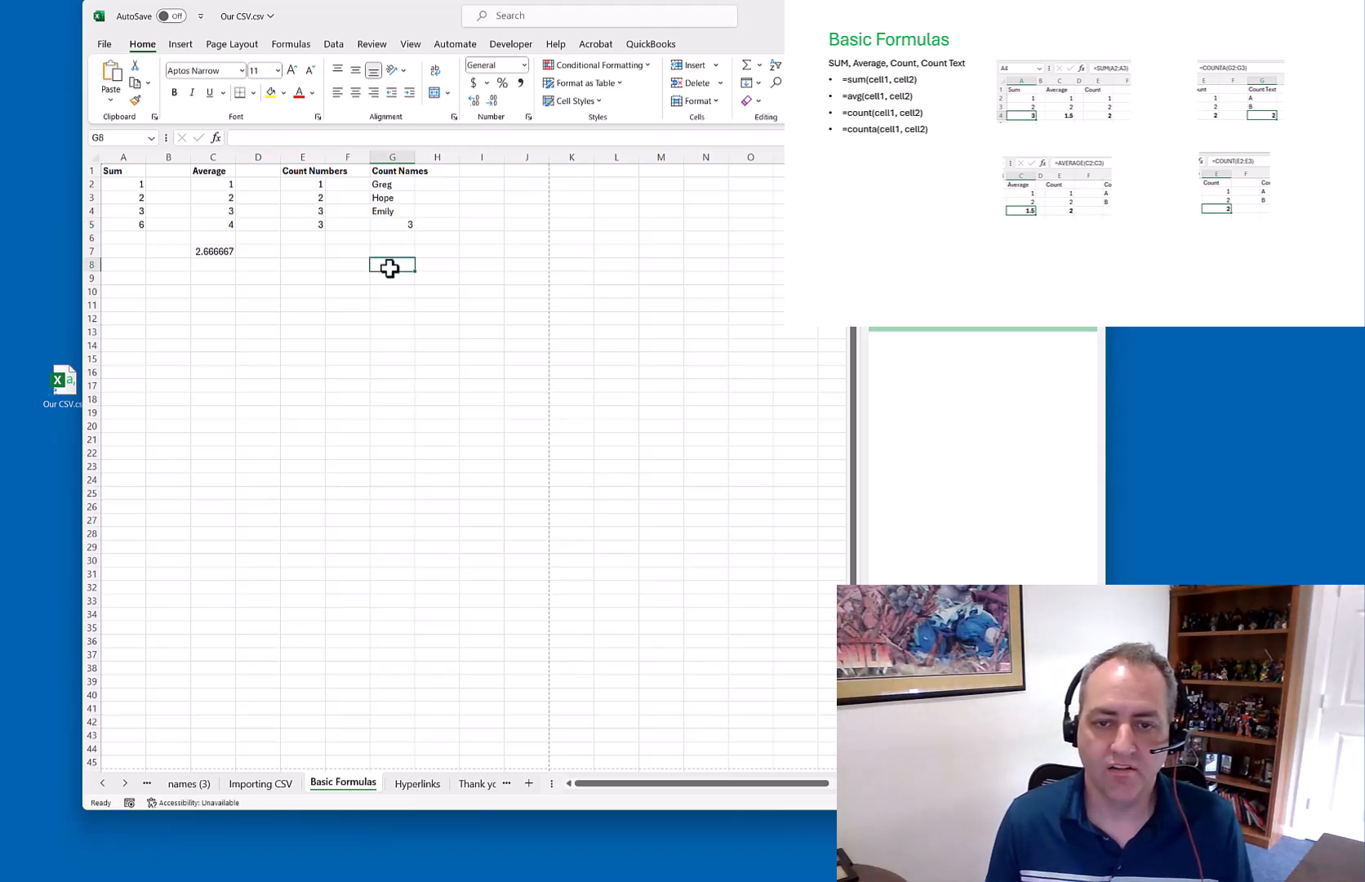
pyautogui.click(272, 137)
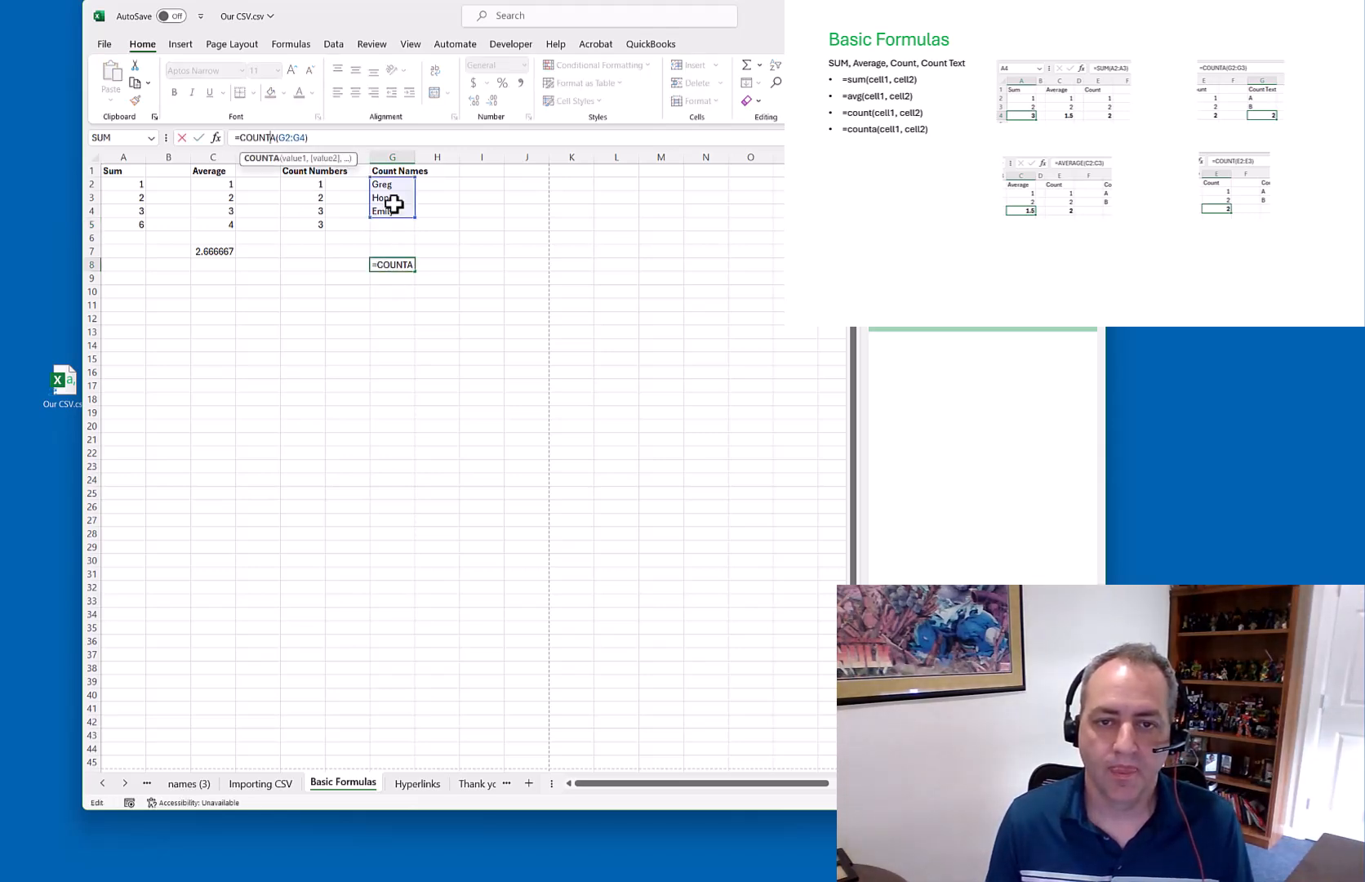
pyautogui.moveTo(414, 217); pyautogui.dragTo(415, 243)
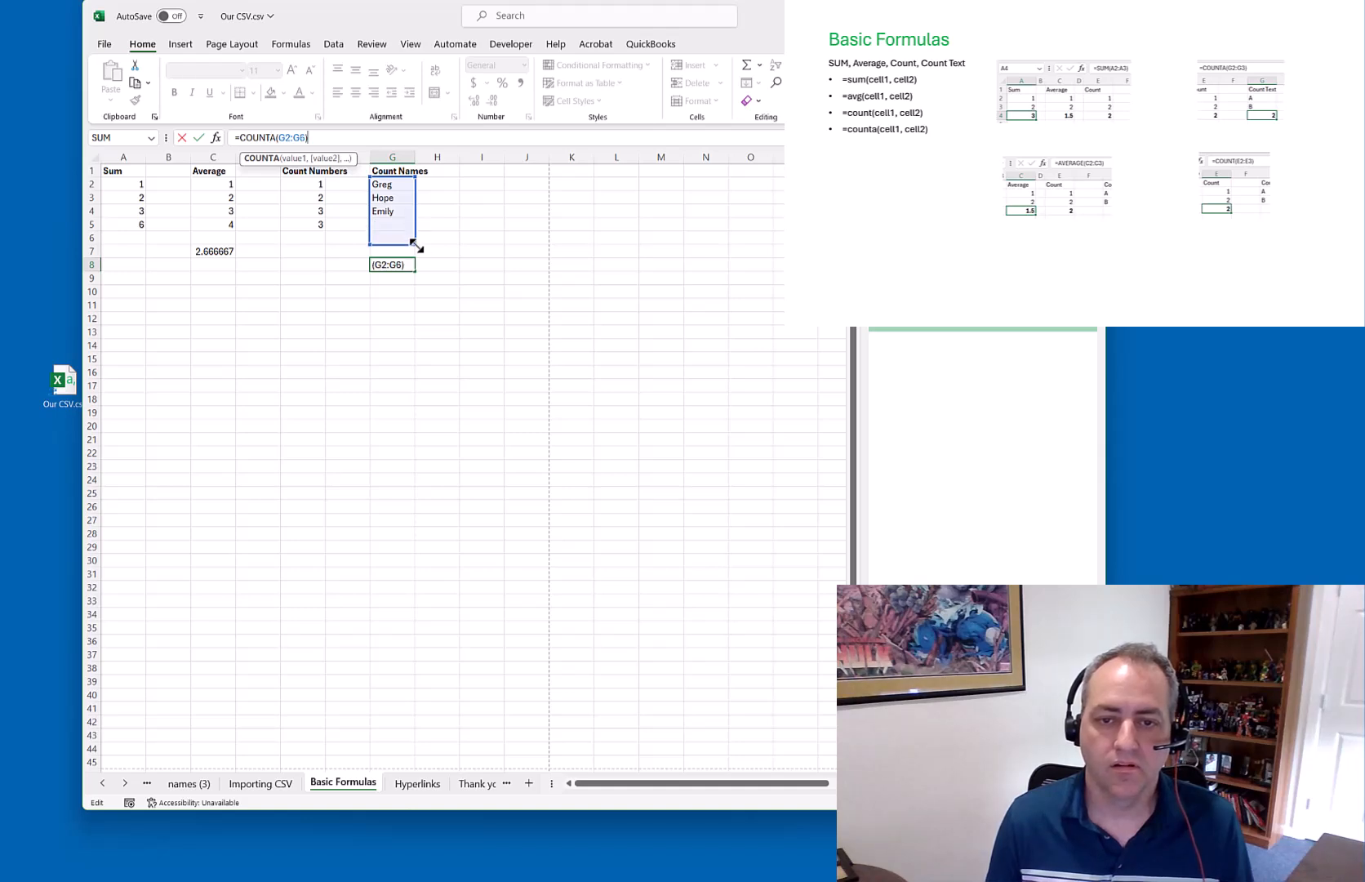
pyautogui.press('Return')
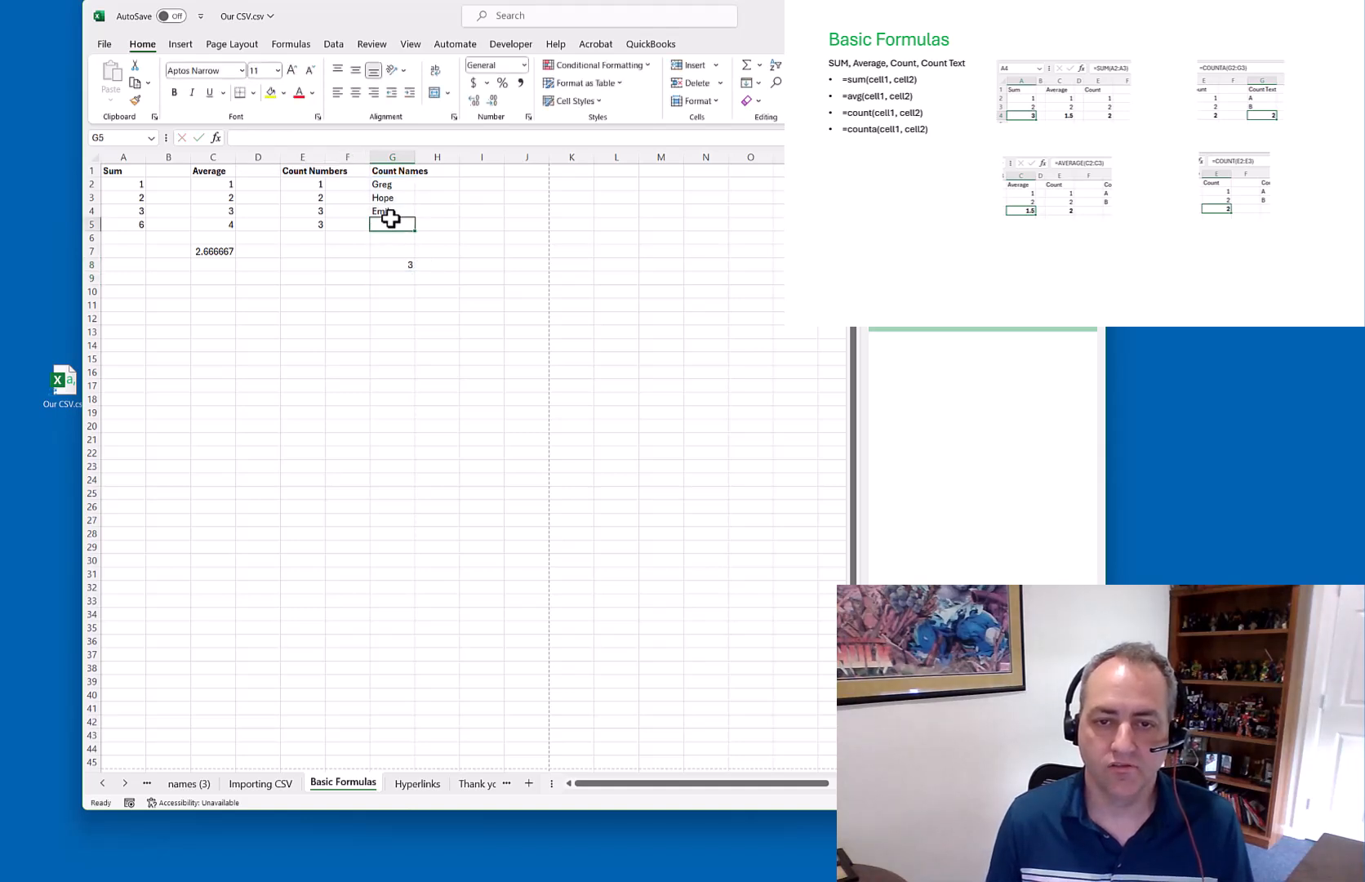
# Type three more names into cells G5 through G7
pyautogui.click(390, 221)
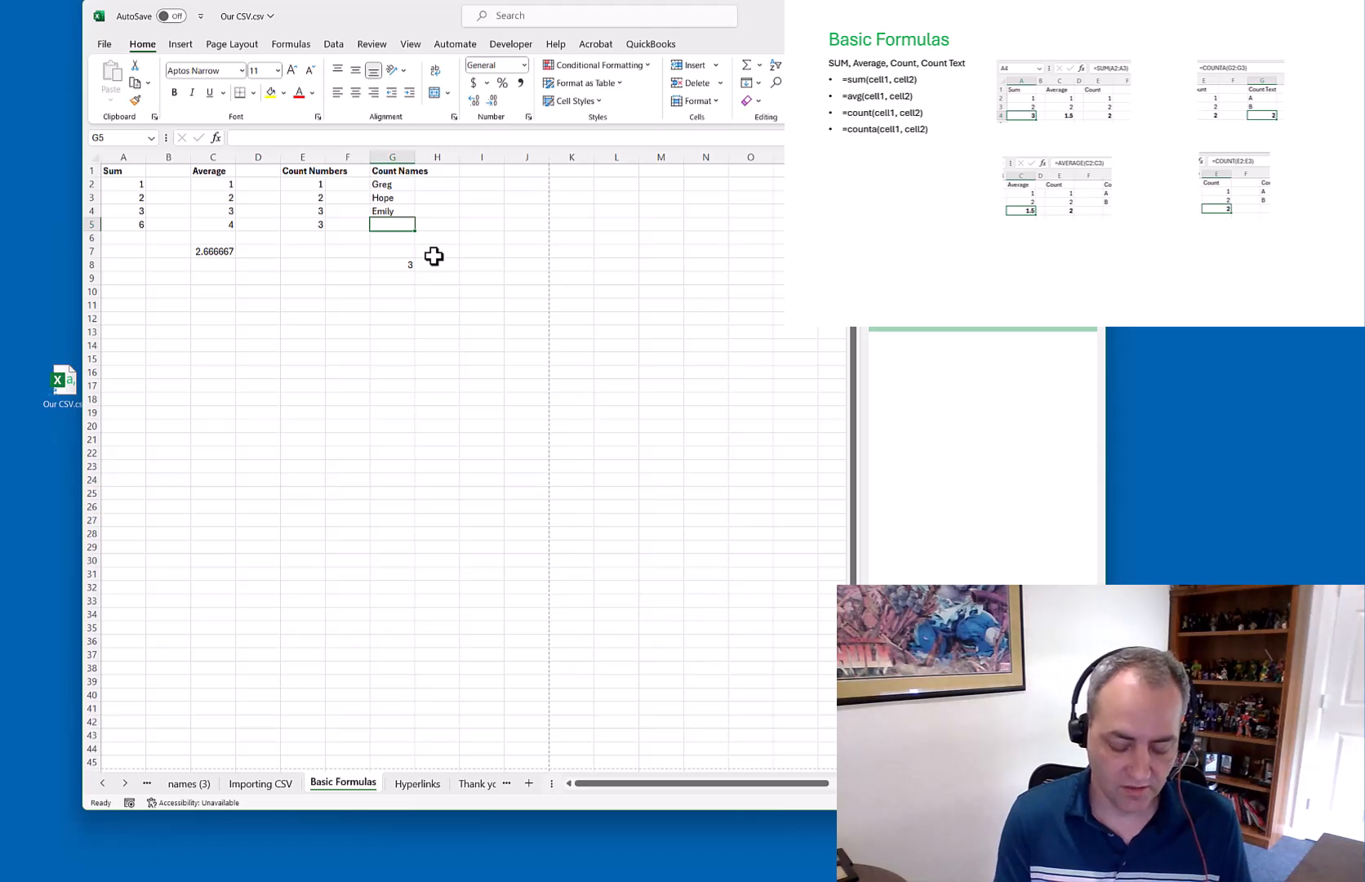
pyautogui.write('Sabrina')
pyautogui.press('Return')
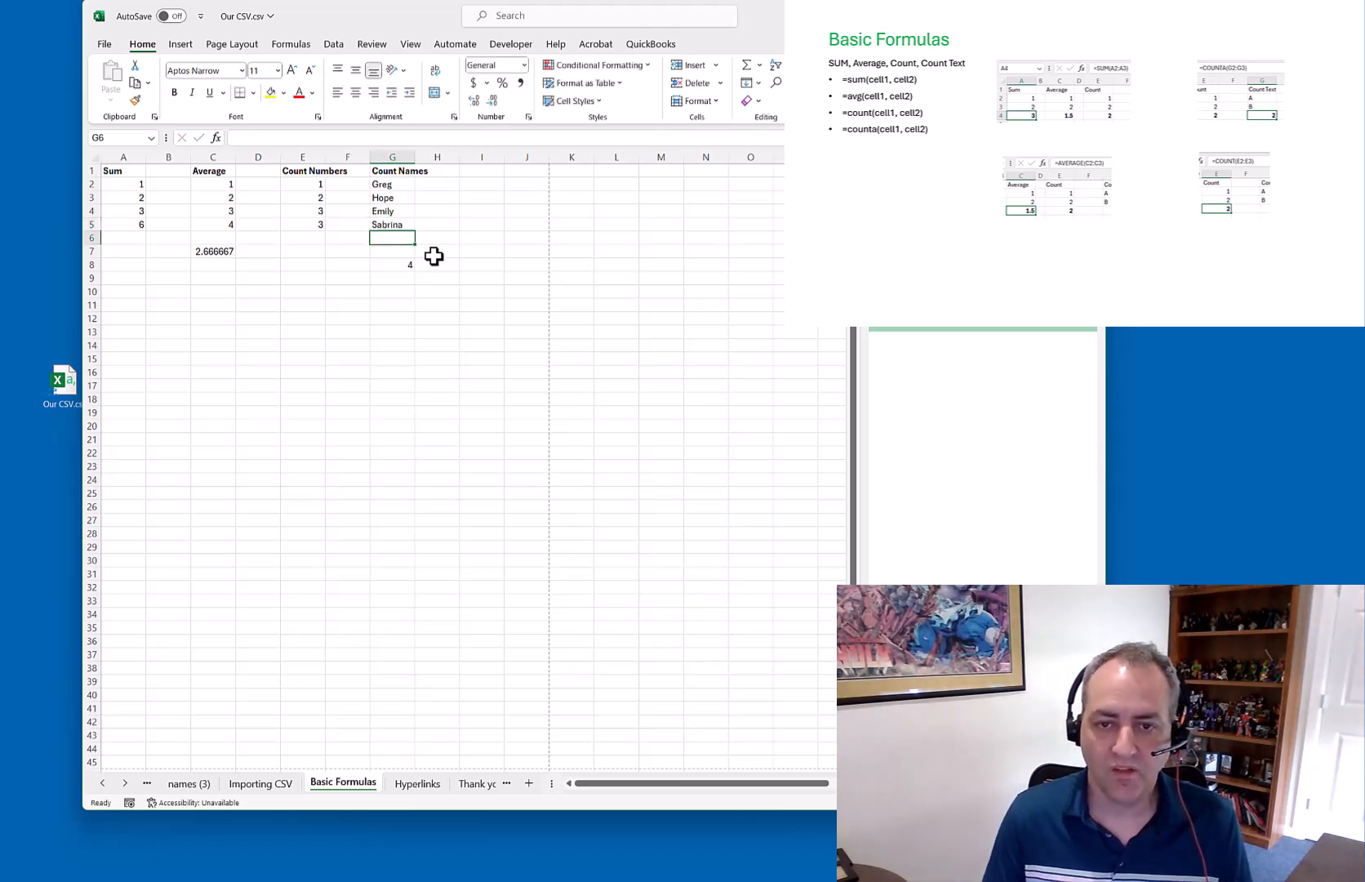
pyautogui.write('Tracy')
pyautogui.press('Return')
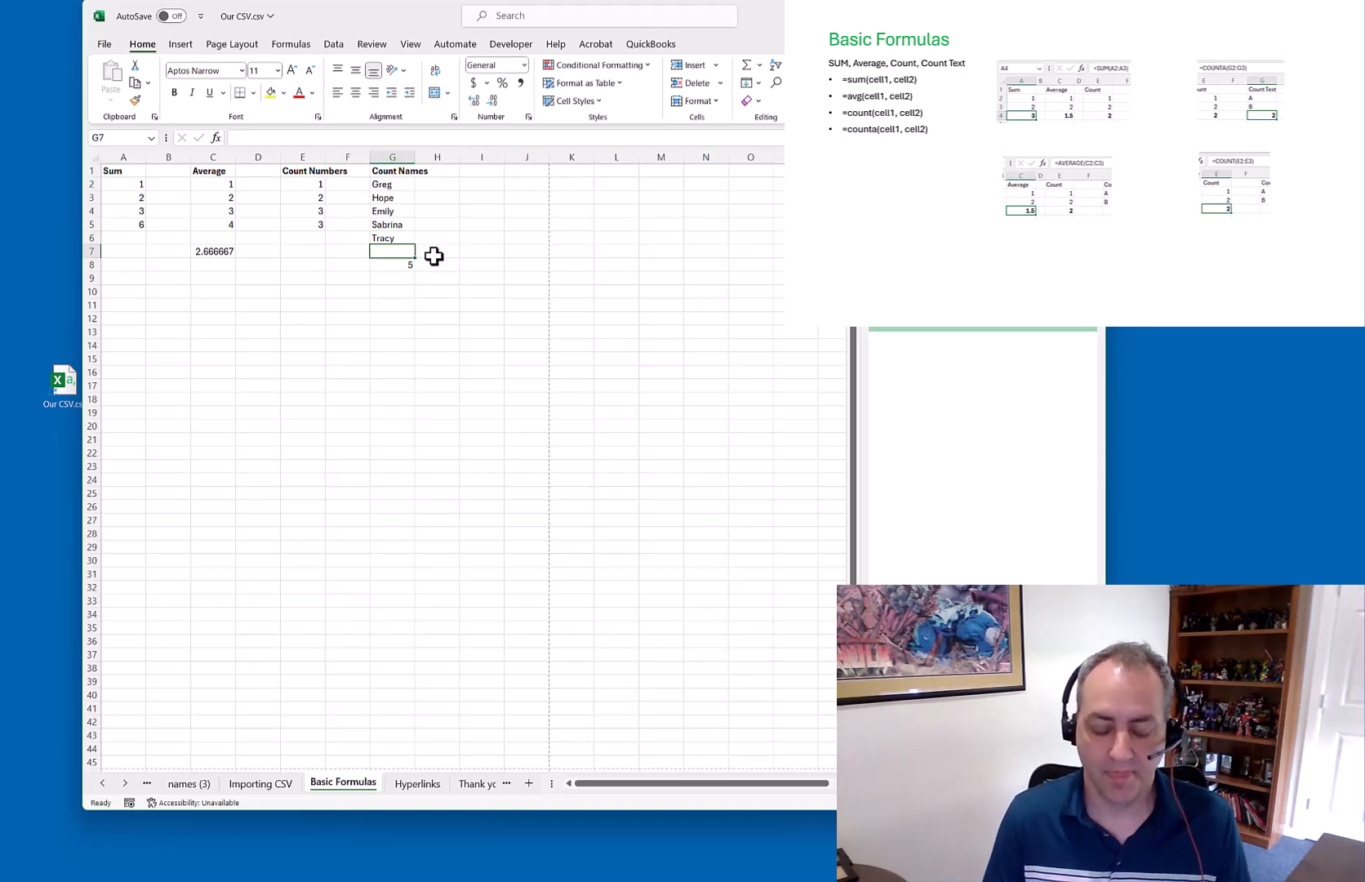
pyautogui.write('Greg')
pyautogui.press('Return')
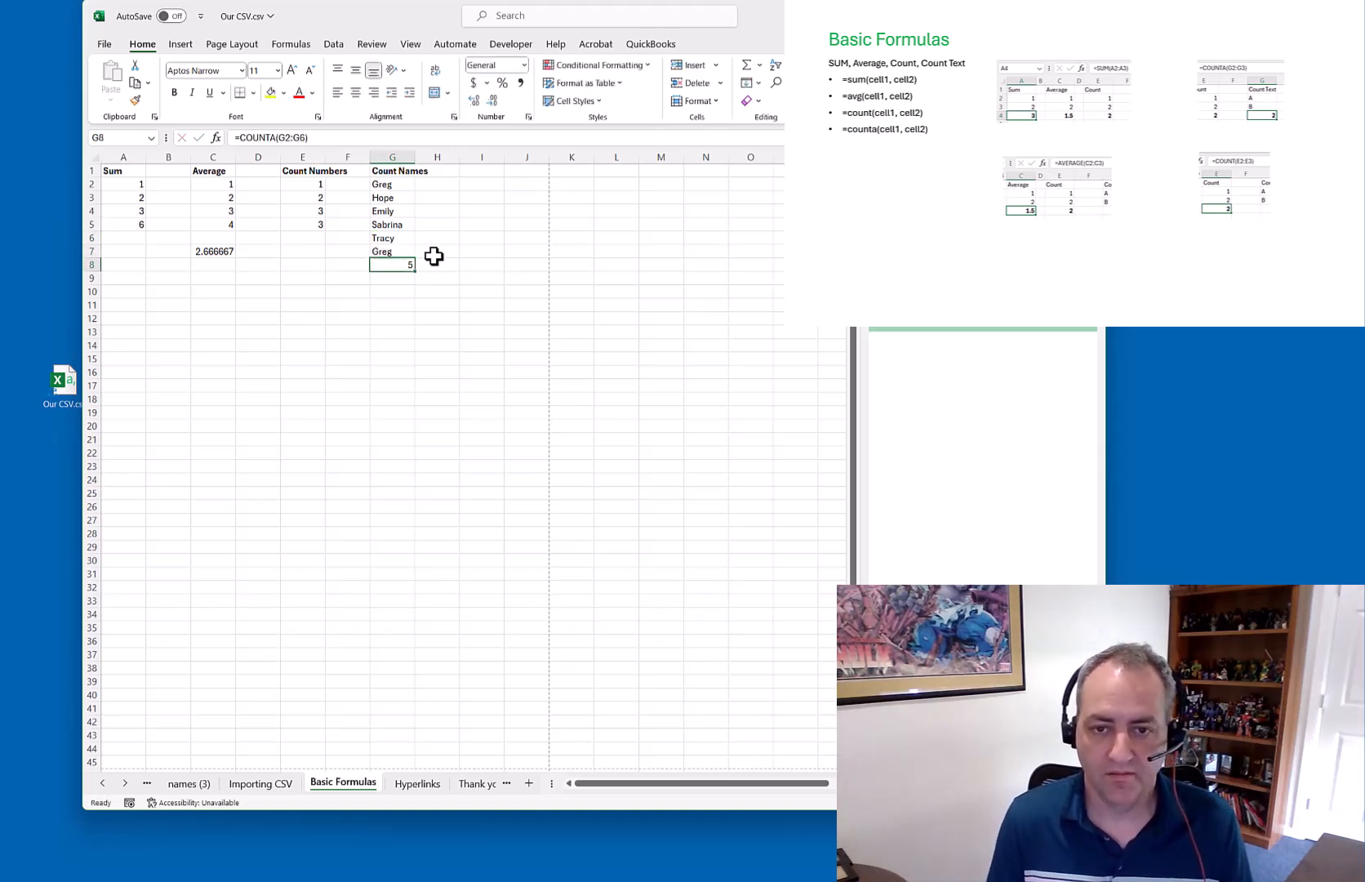
# Widen G8 to =COUNTA(G2:G7) so it counts 6, then open the Hyperlinks sheet
pyautogui.click(292, 137)
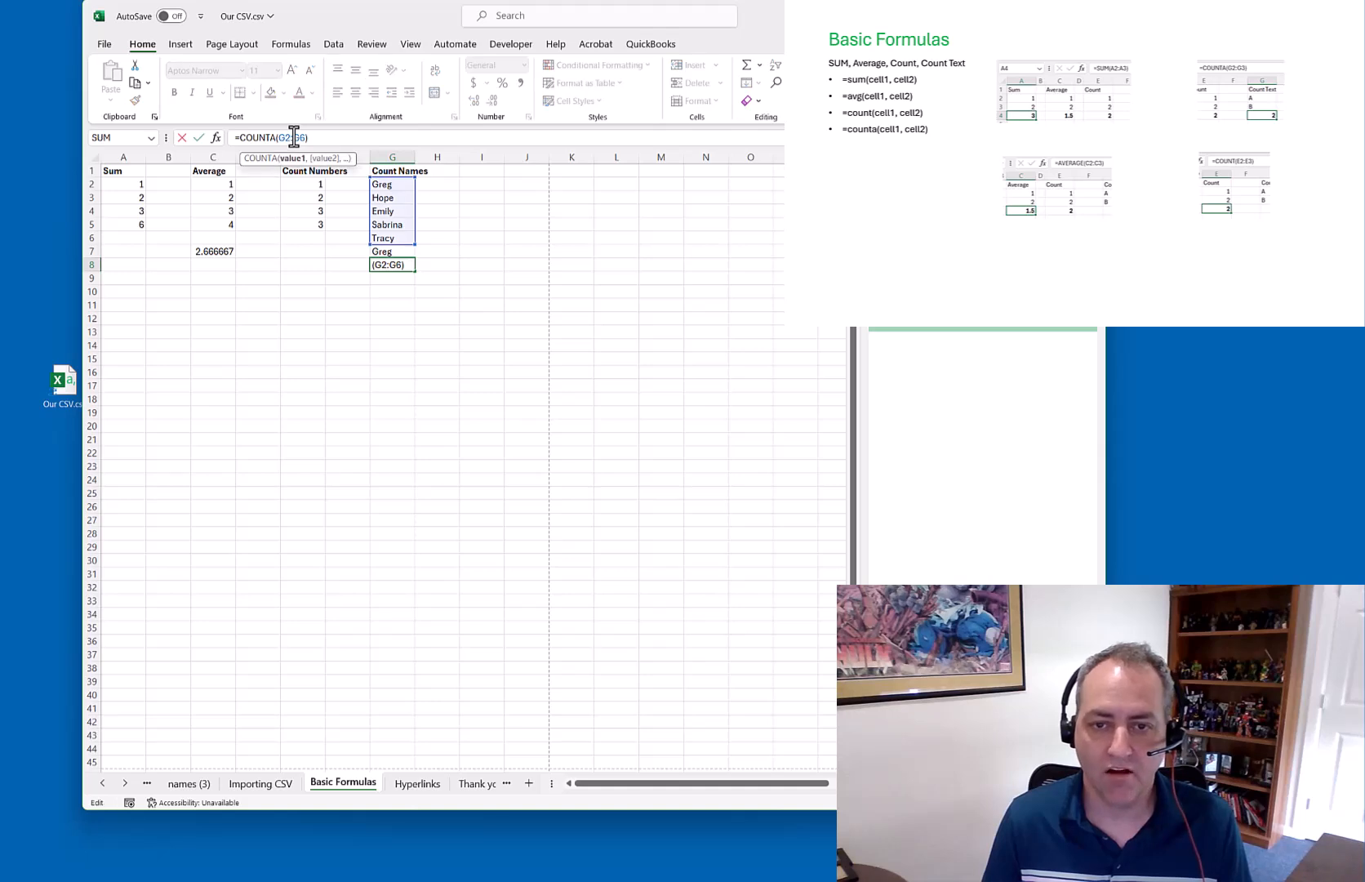
pyautogui.moveTo(370, 244); pyautogui.dragTo(364, 255)
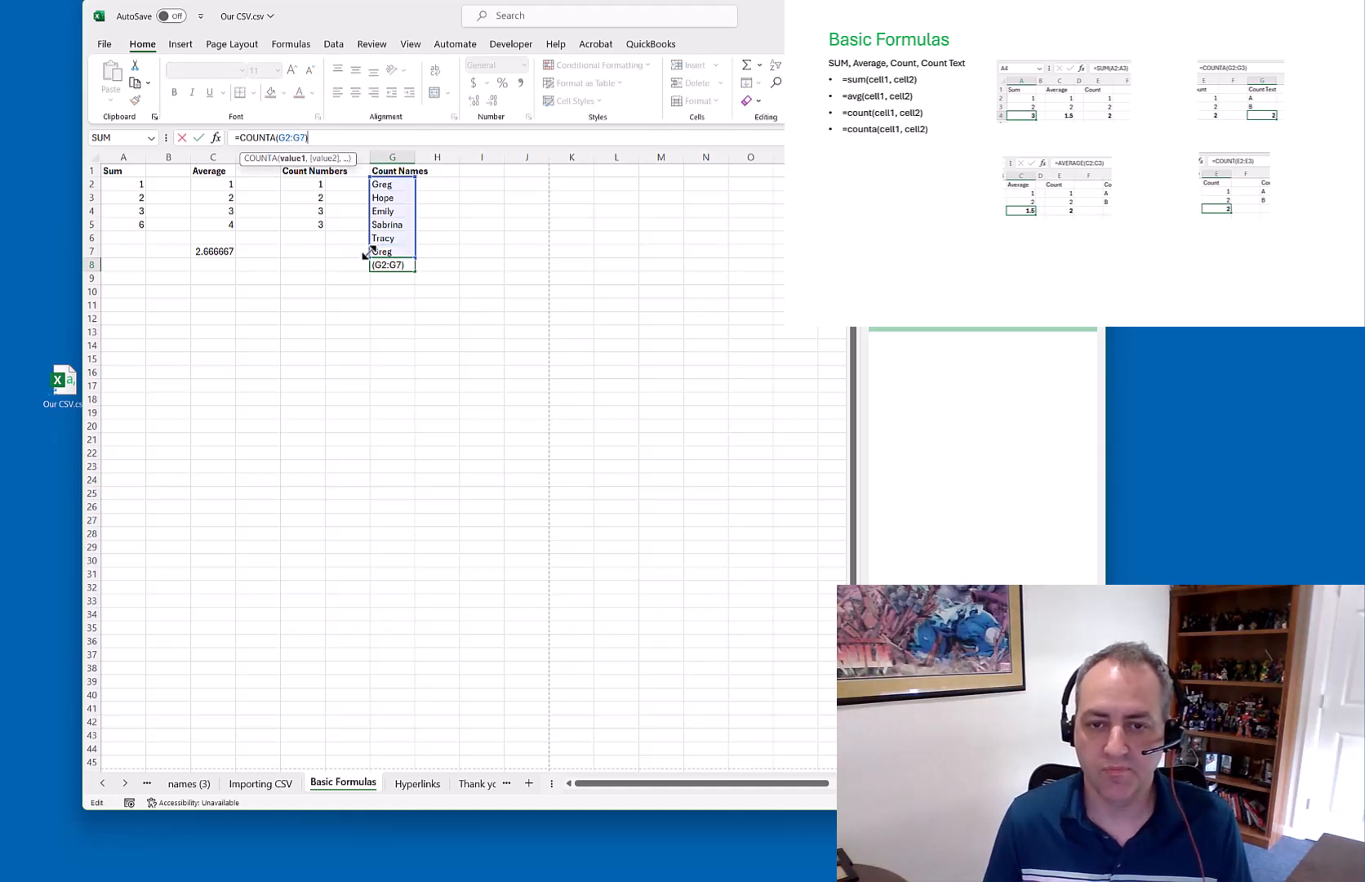
pyautogui.press('Return')
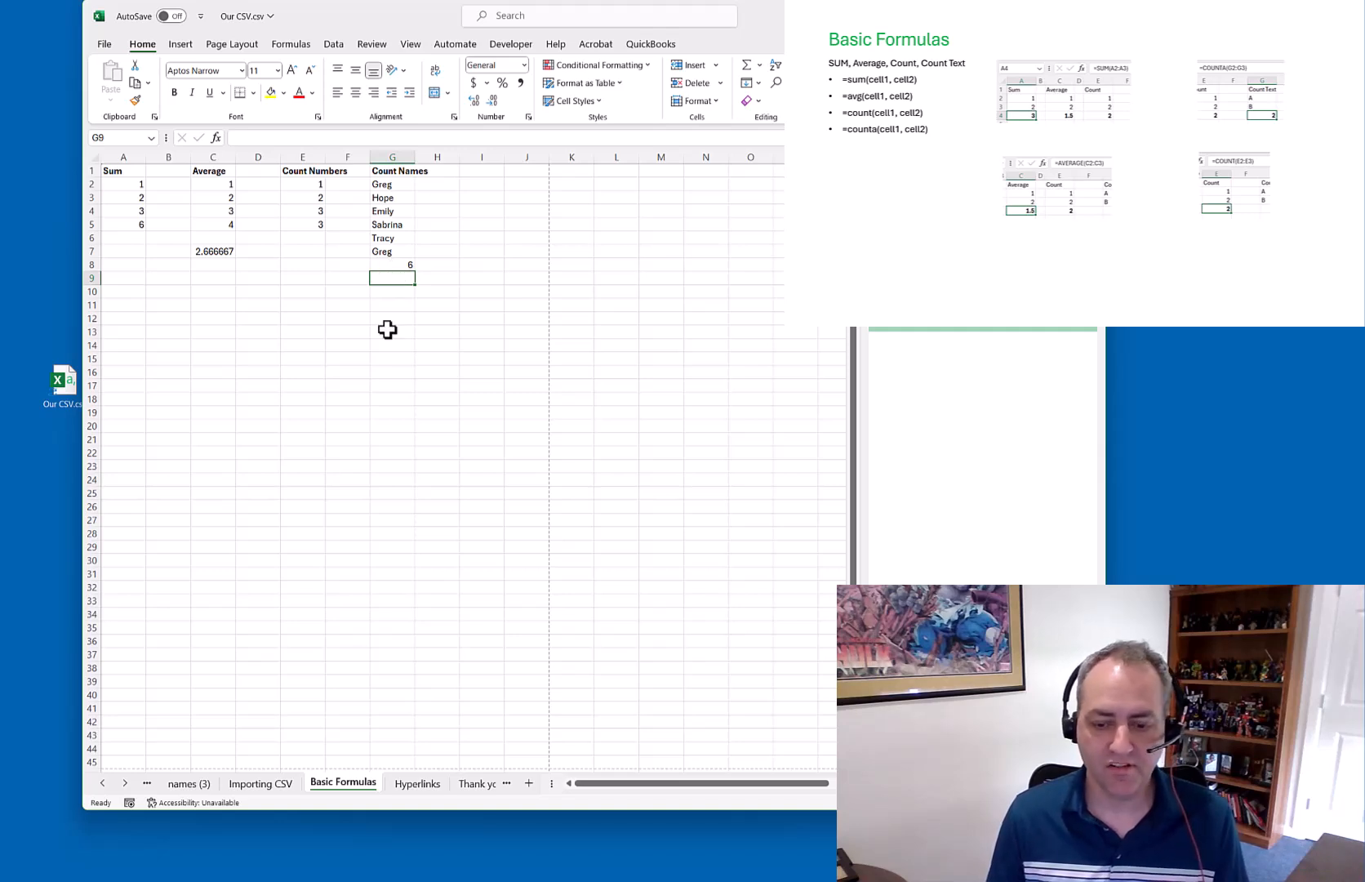
pyautogui.click(417, 783)
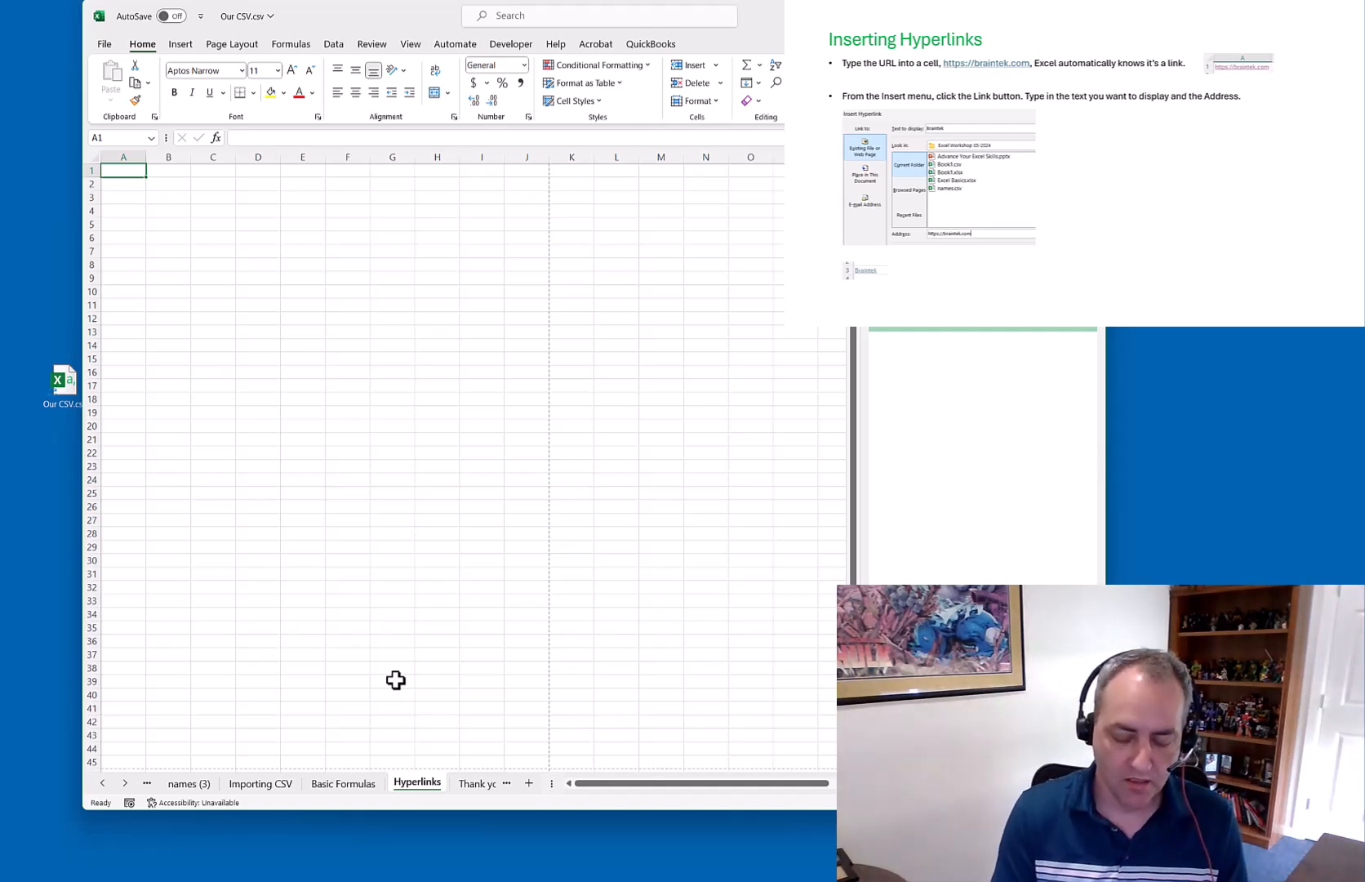
pyautogui.write('h')
pyautogui.write('ht')
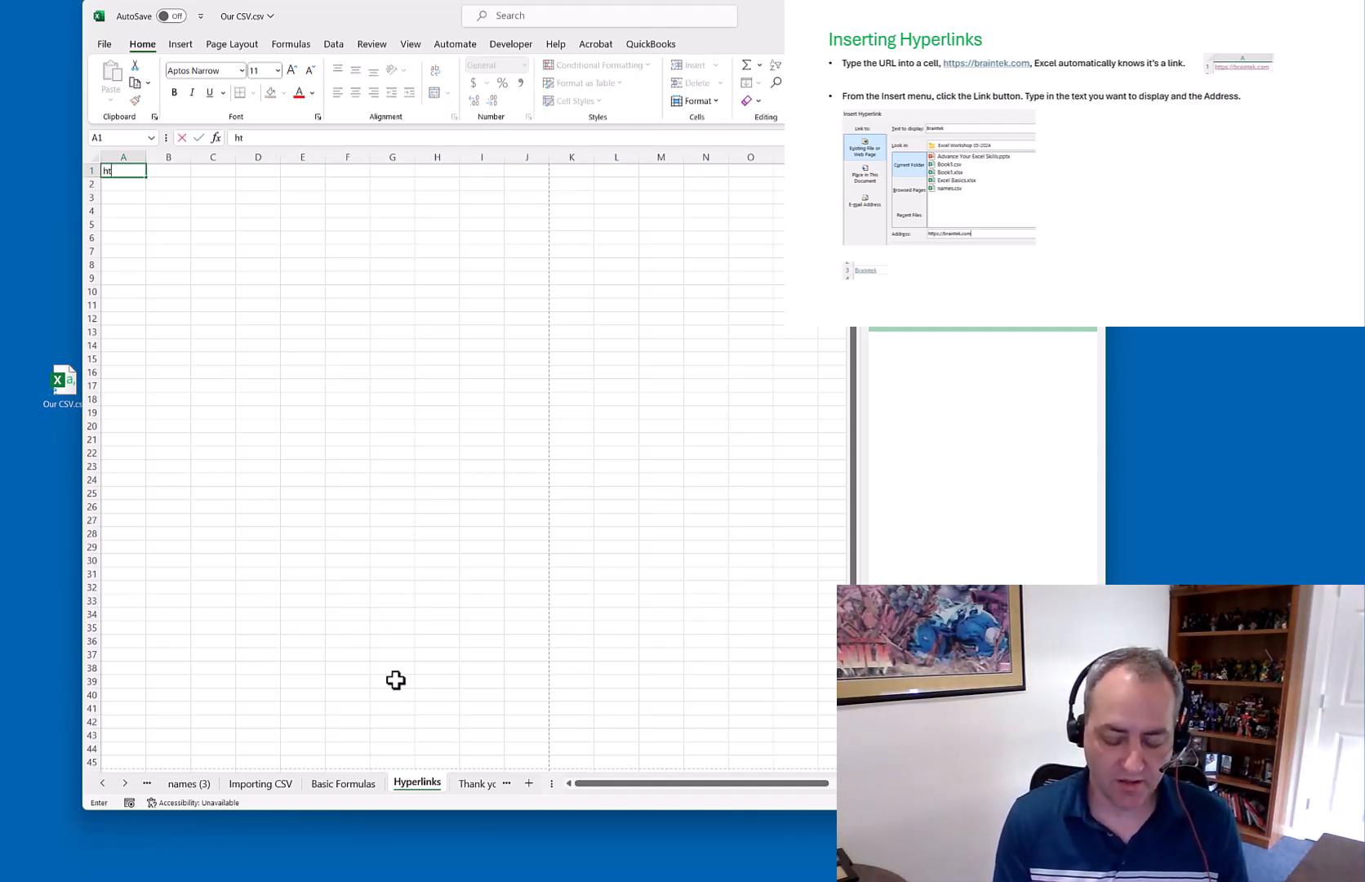
pyautogui.write('tps://braintek.com')
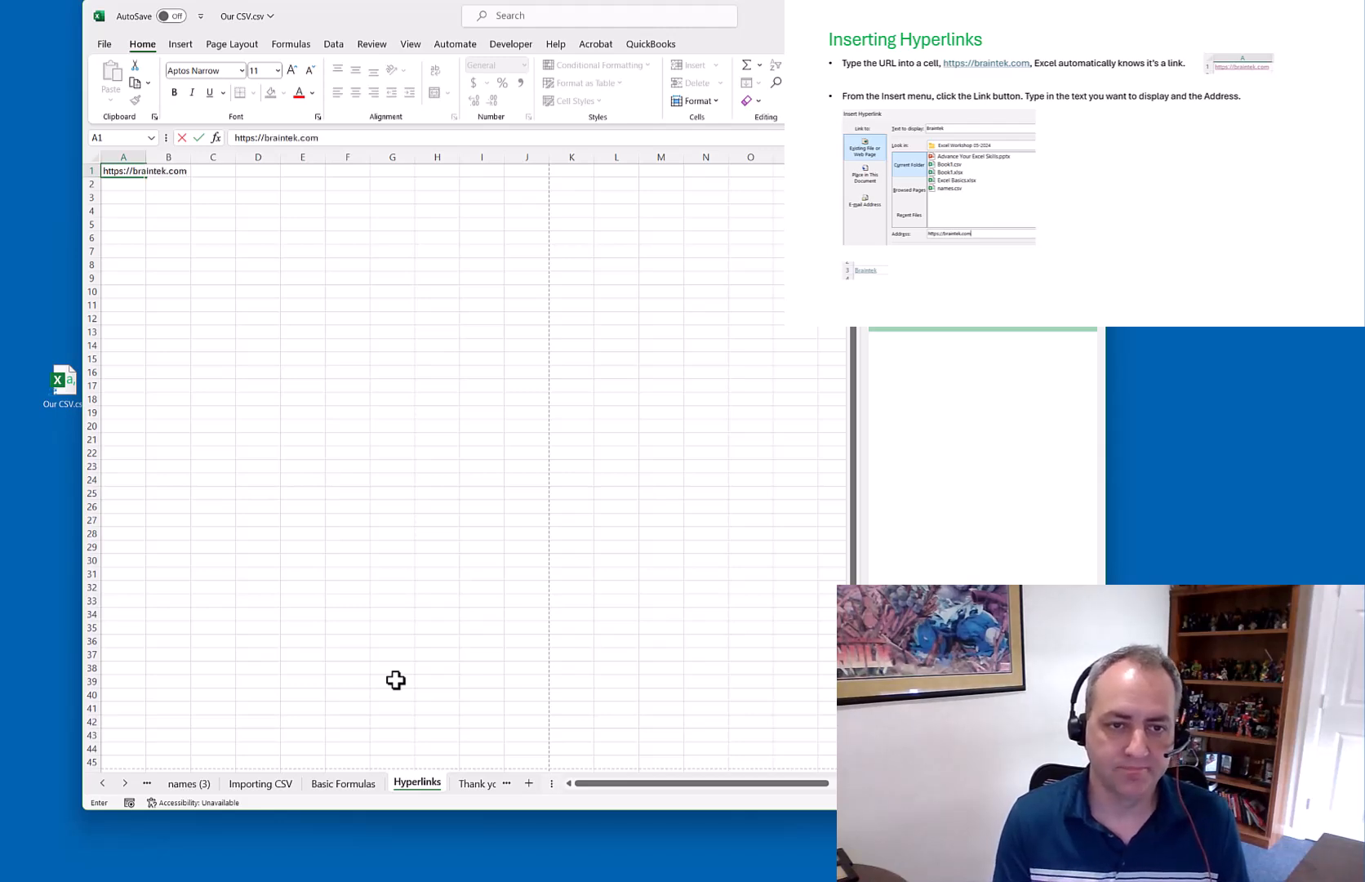
pyautogui.press('Return')
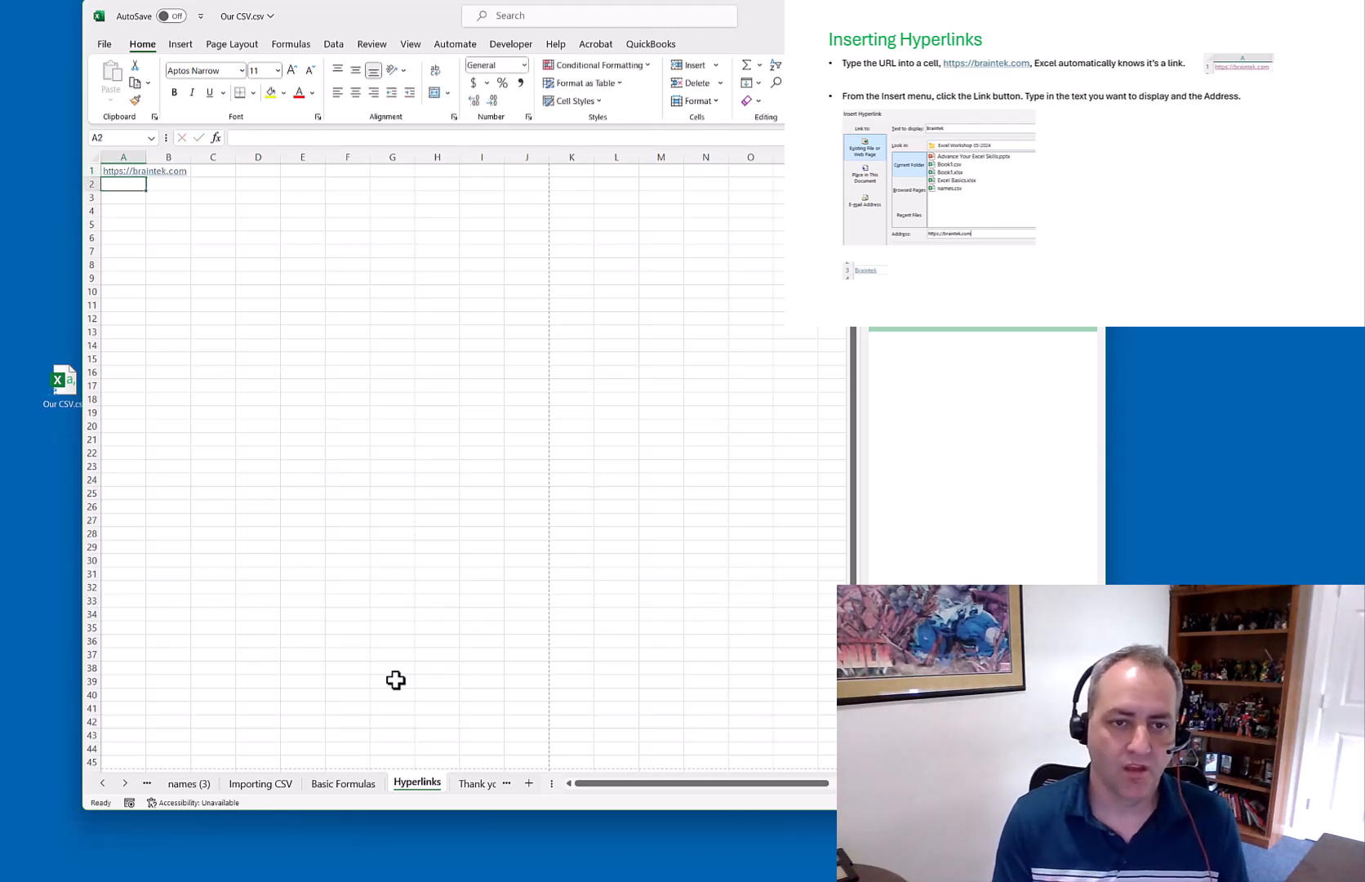
pyautogui.click(129, 197)
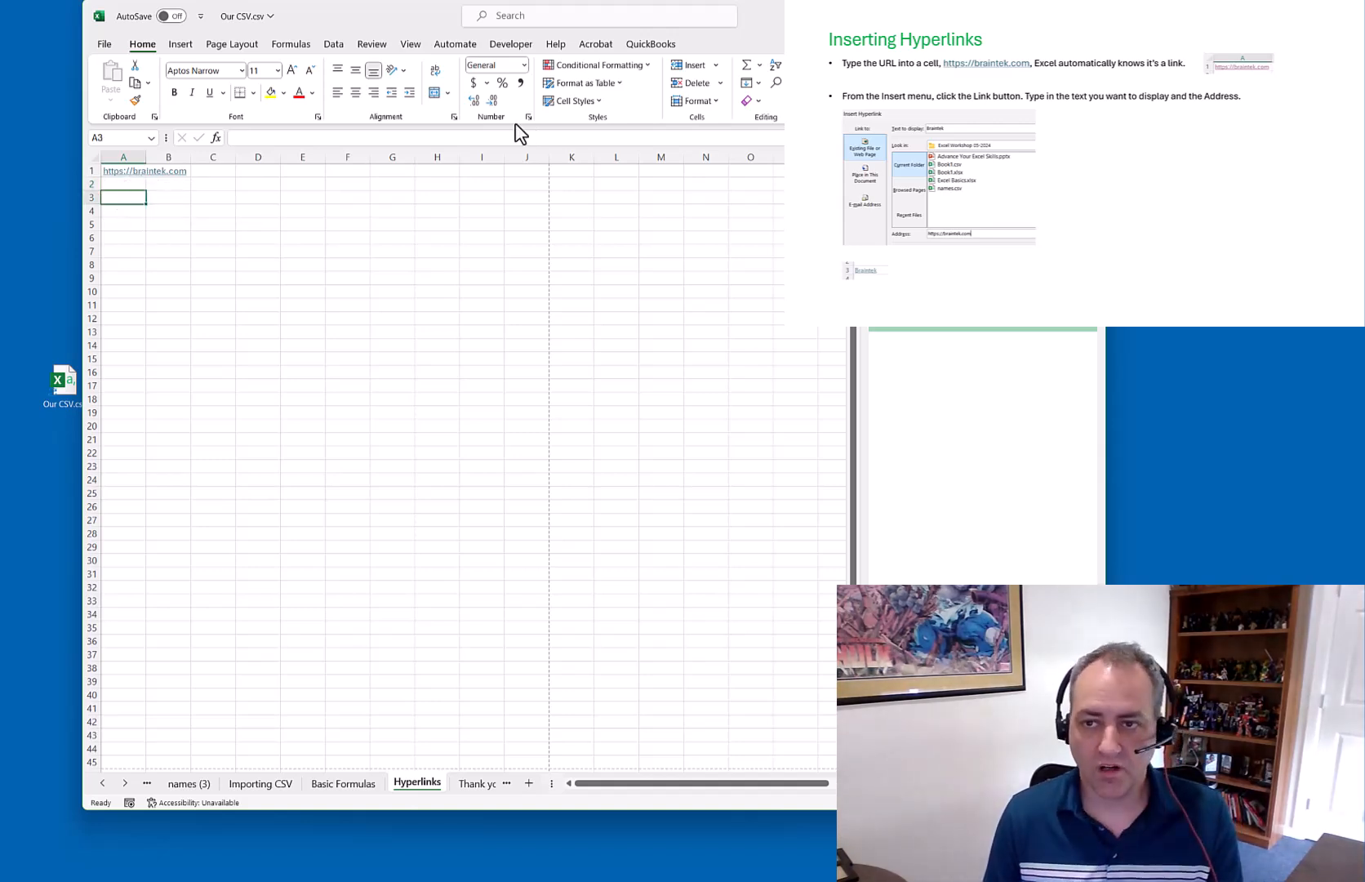
pyautogui.click(717, 65)
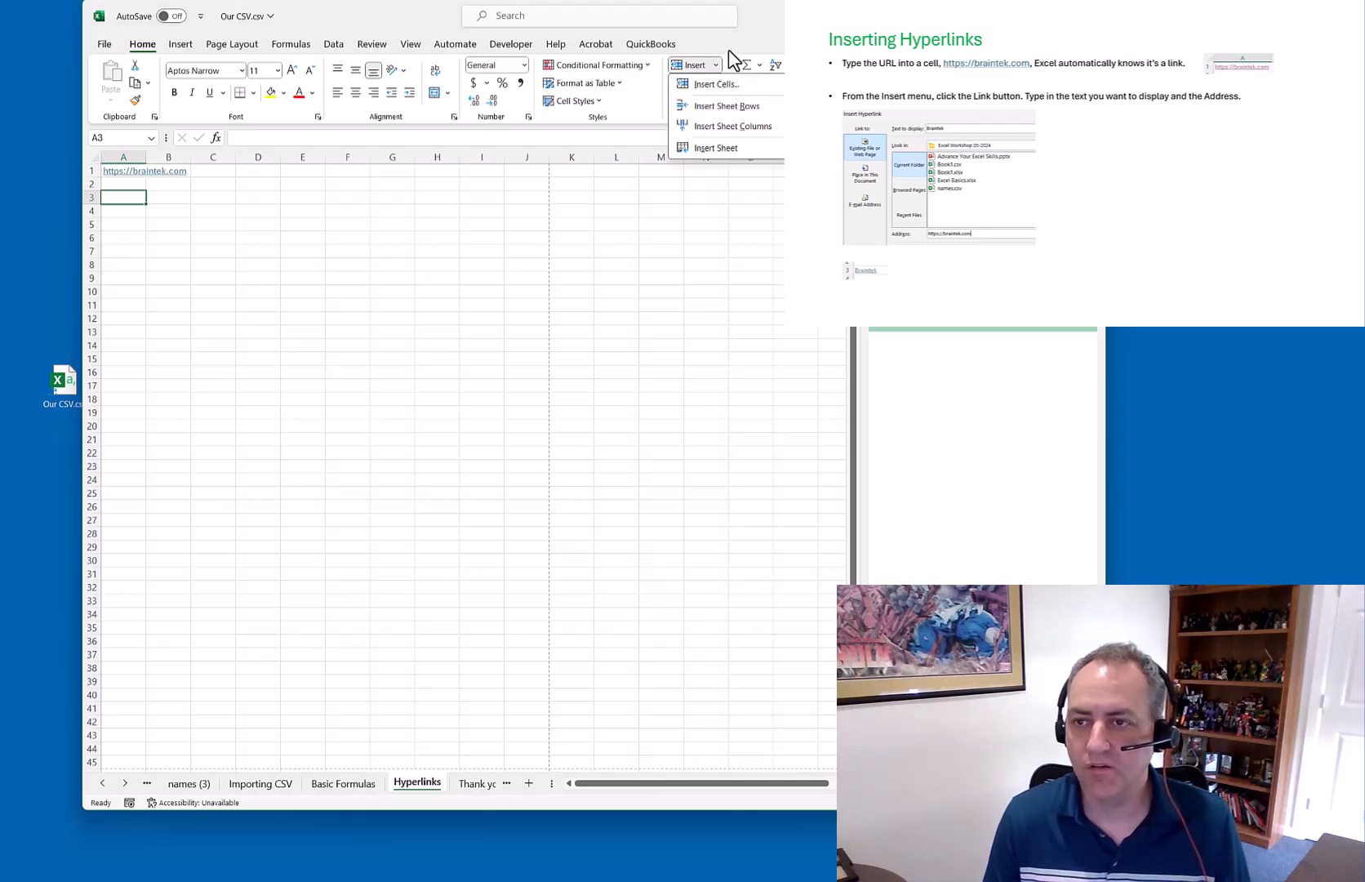
pyautogui.click(737, 49)
pyautogui.click(183, 45)
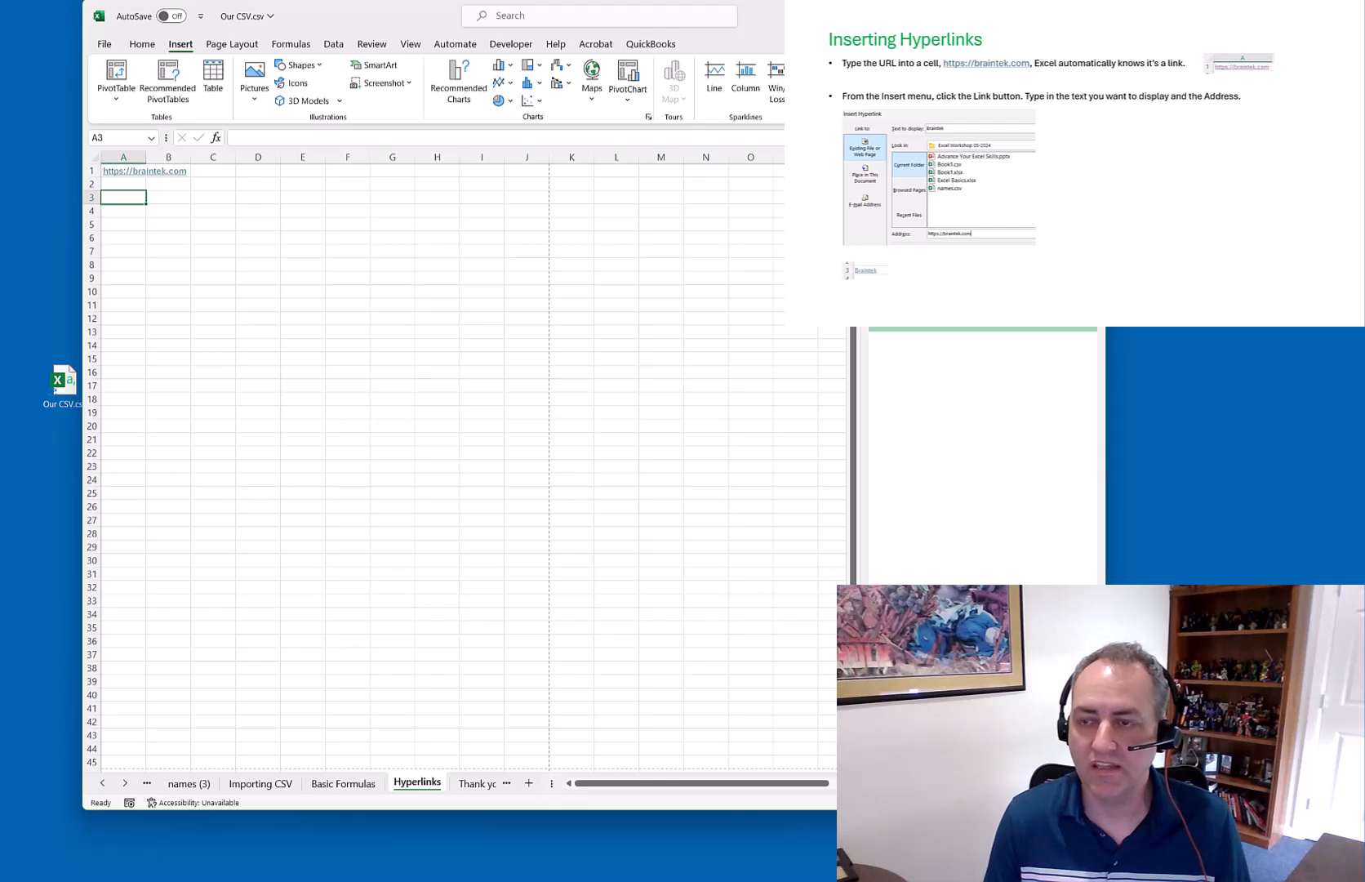
pyautogui.hotkey('ctrl', 'k')
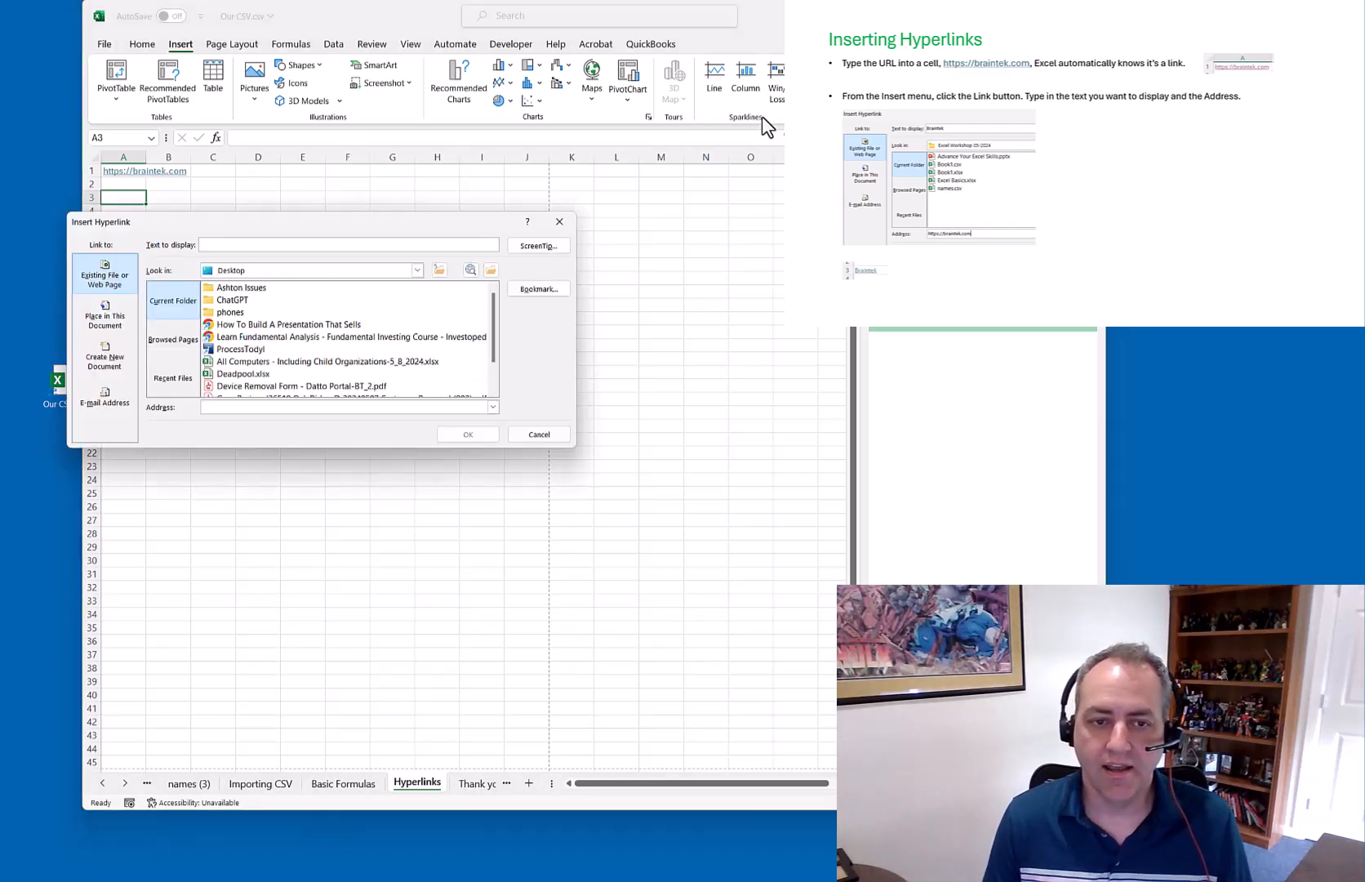
pyautogui.click(221, 247)
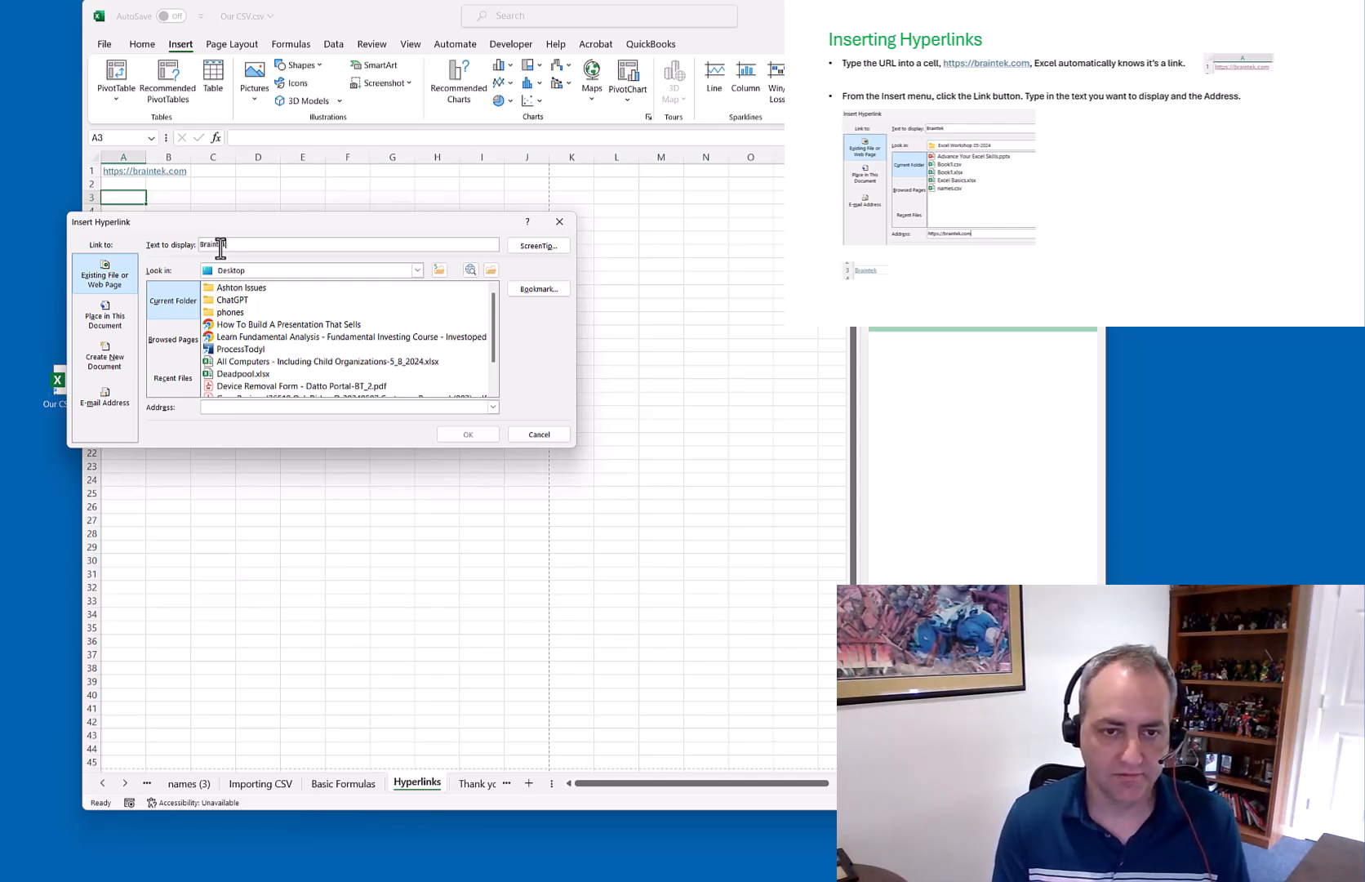
pyautogui.write('Braintek')
pyautogui.click(220, 406)
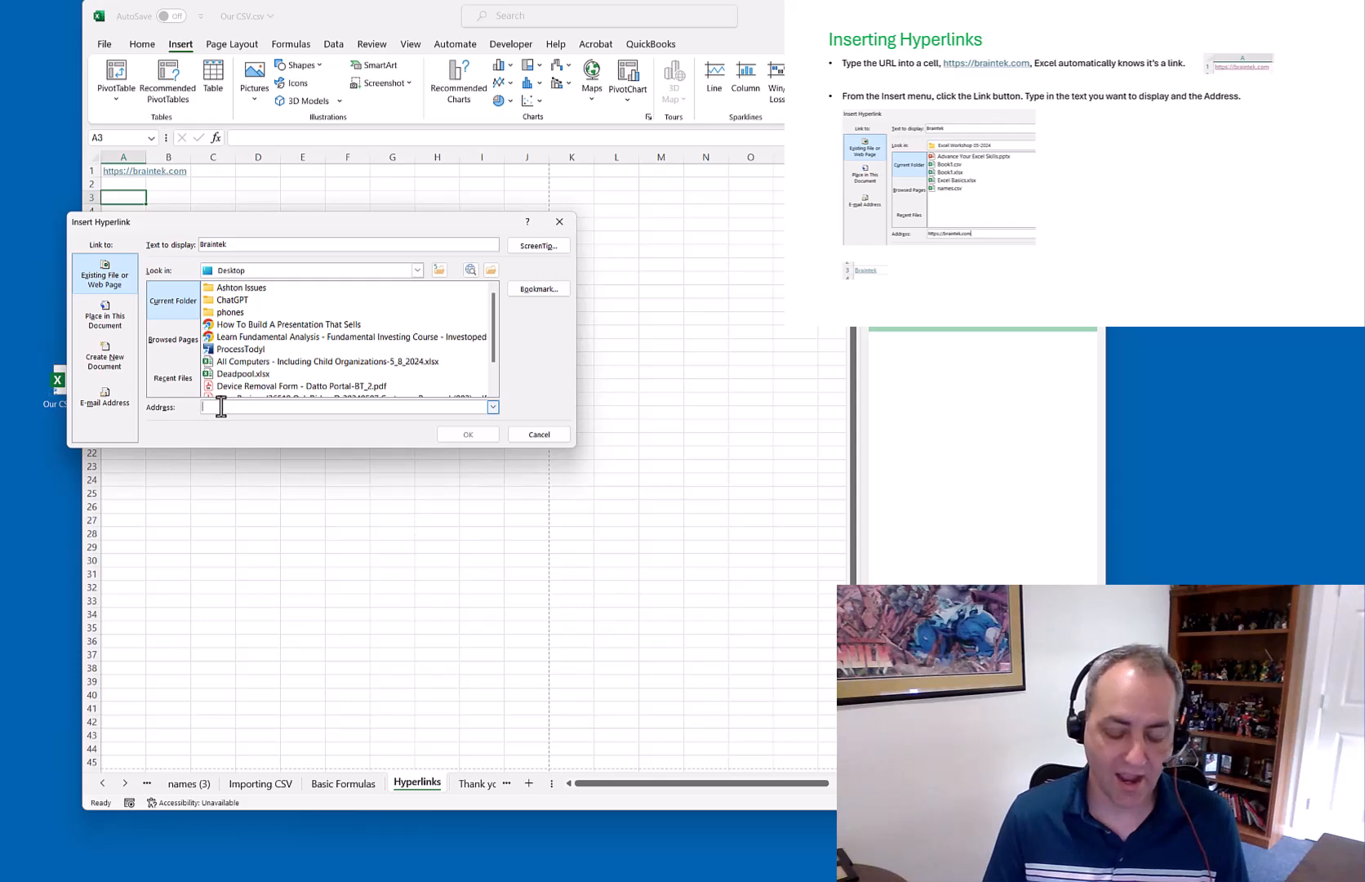
pyautogui.write('https://braintek.com')
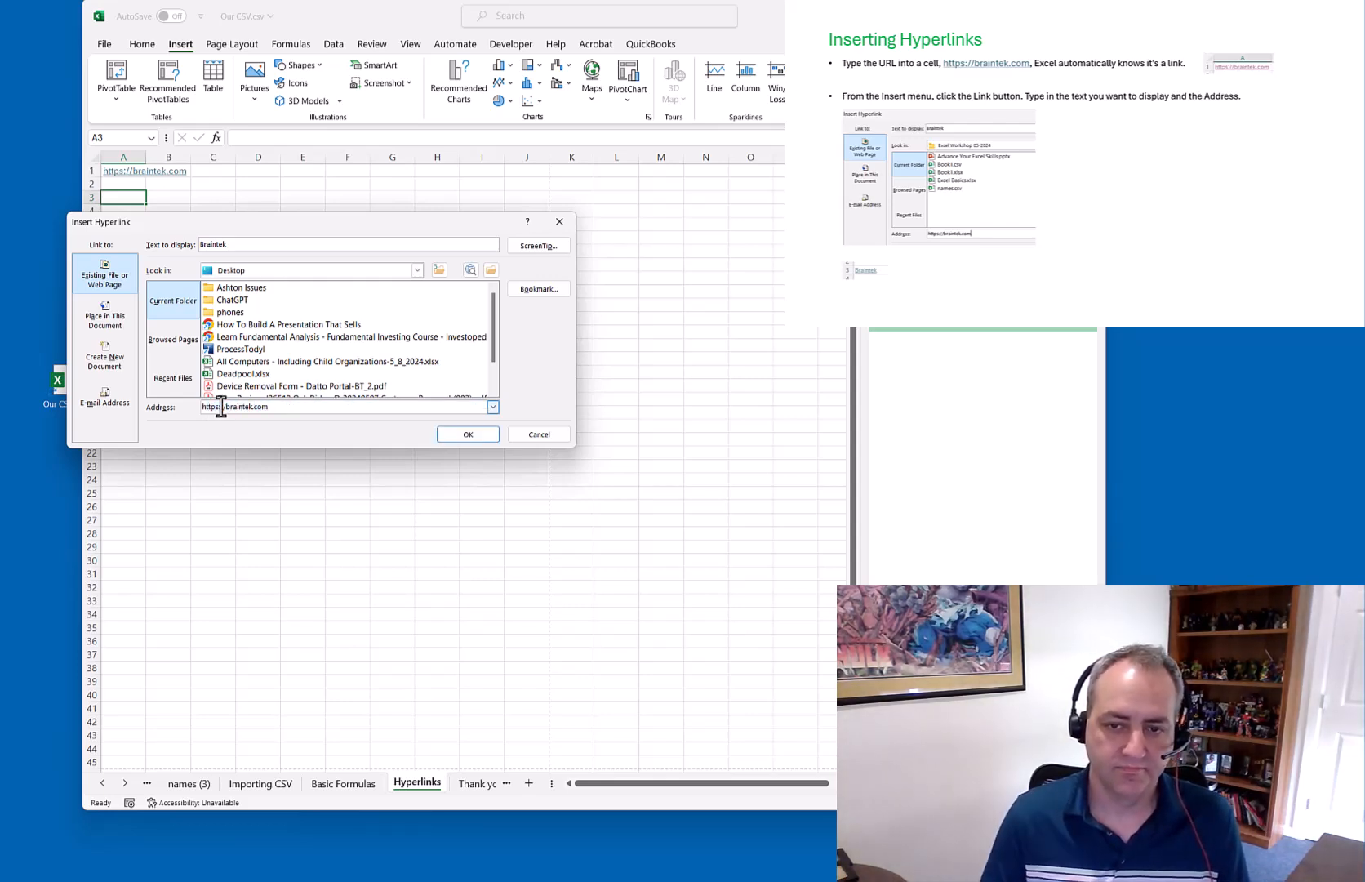
pyautogui.click(466, 436)
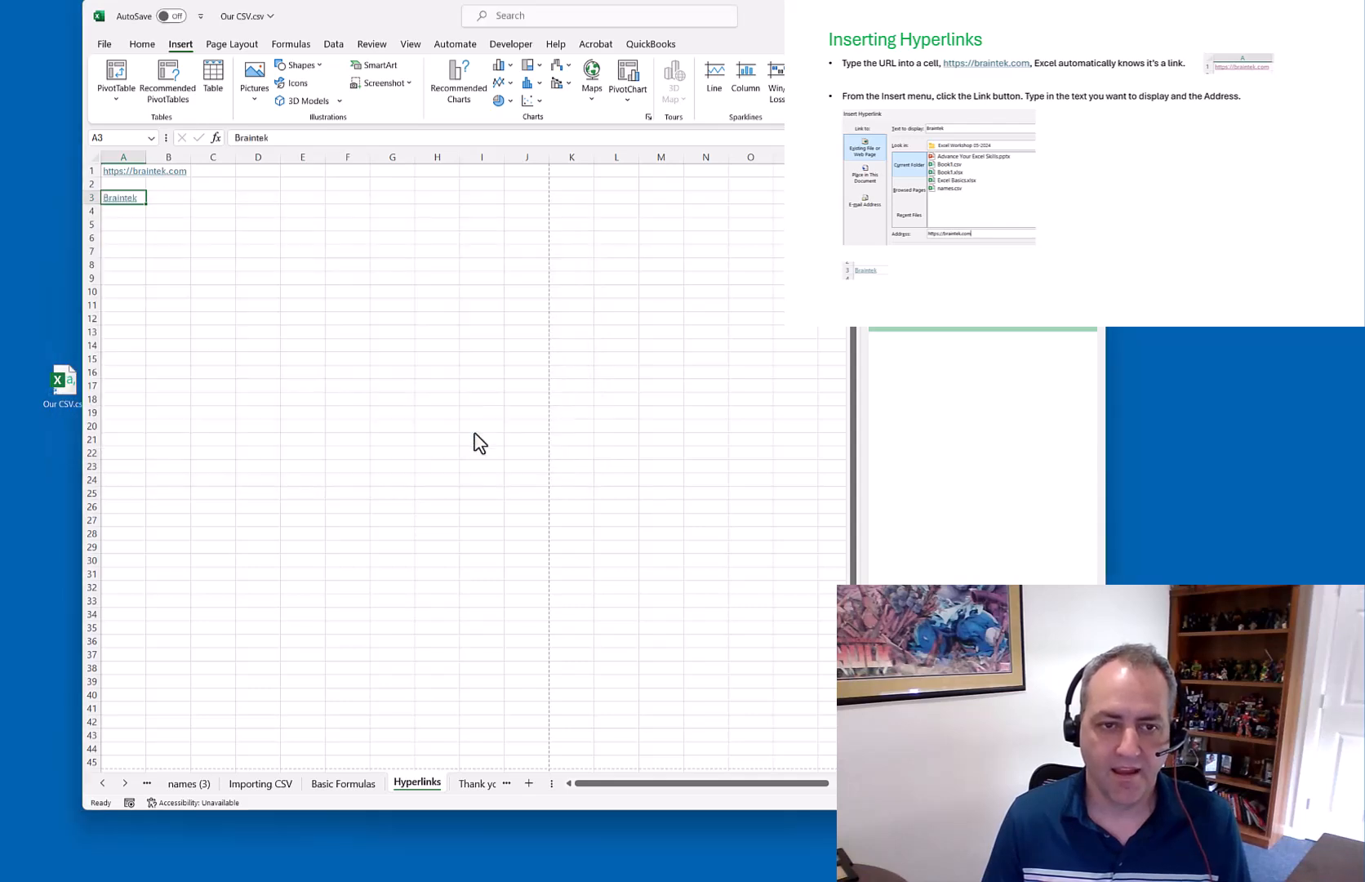
pyautogui.click(265, 306)
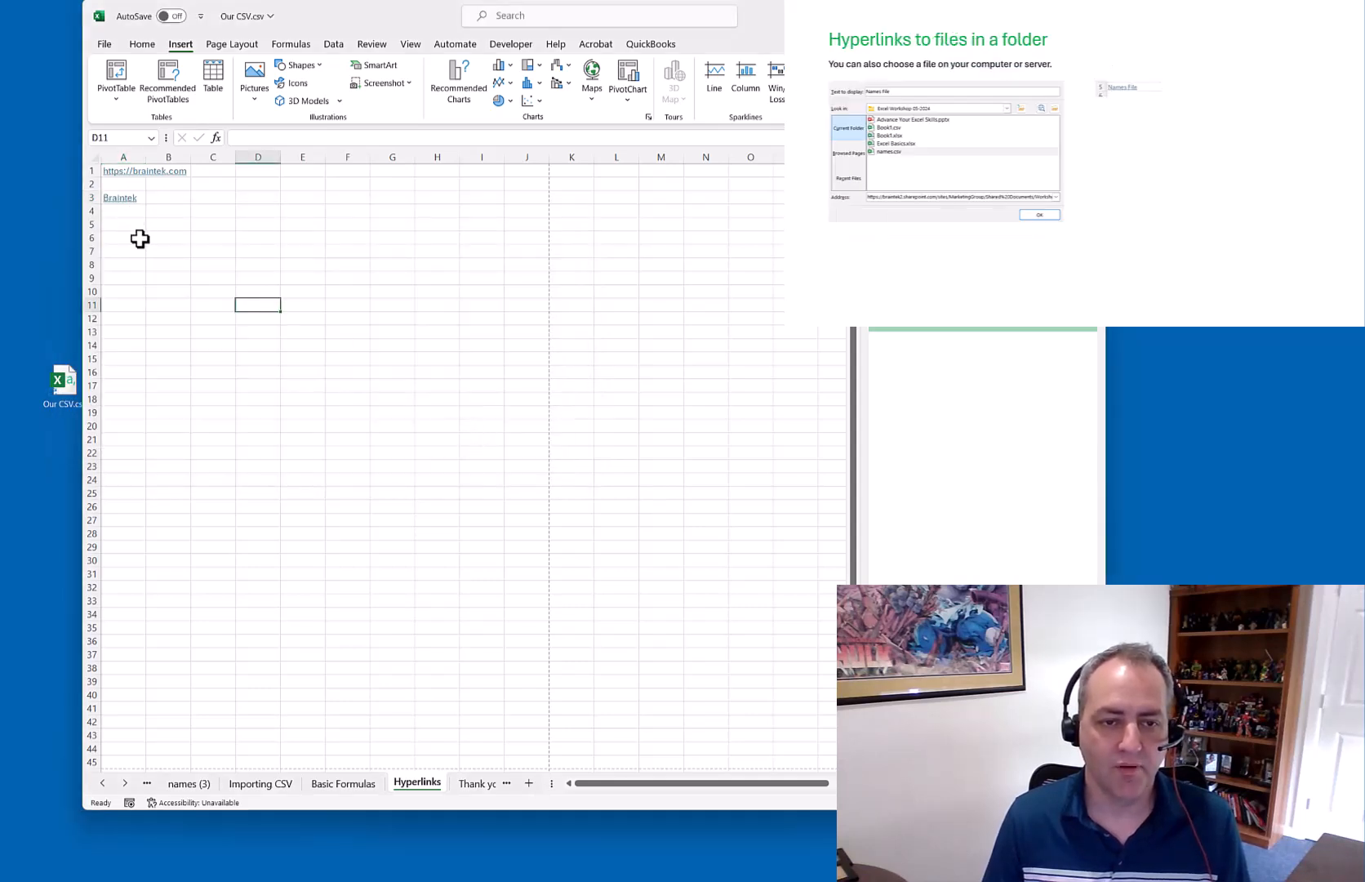
# Link cell A5 to the Deadpool.xlsx file
pyautogui.click(133, 223)
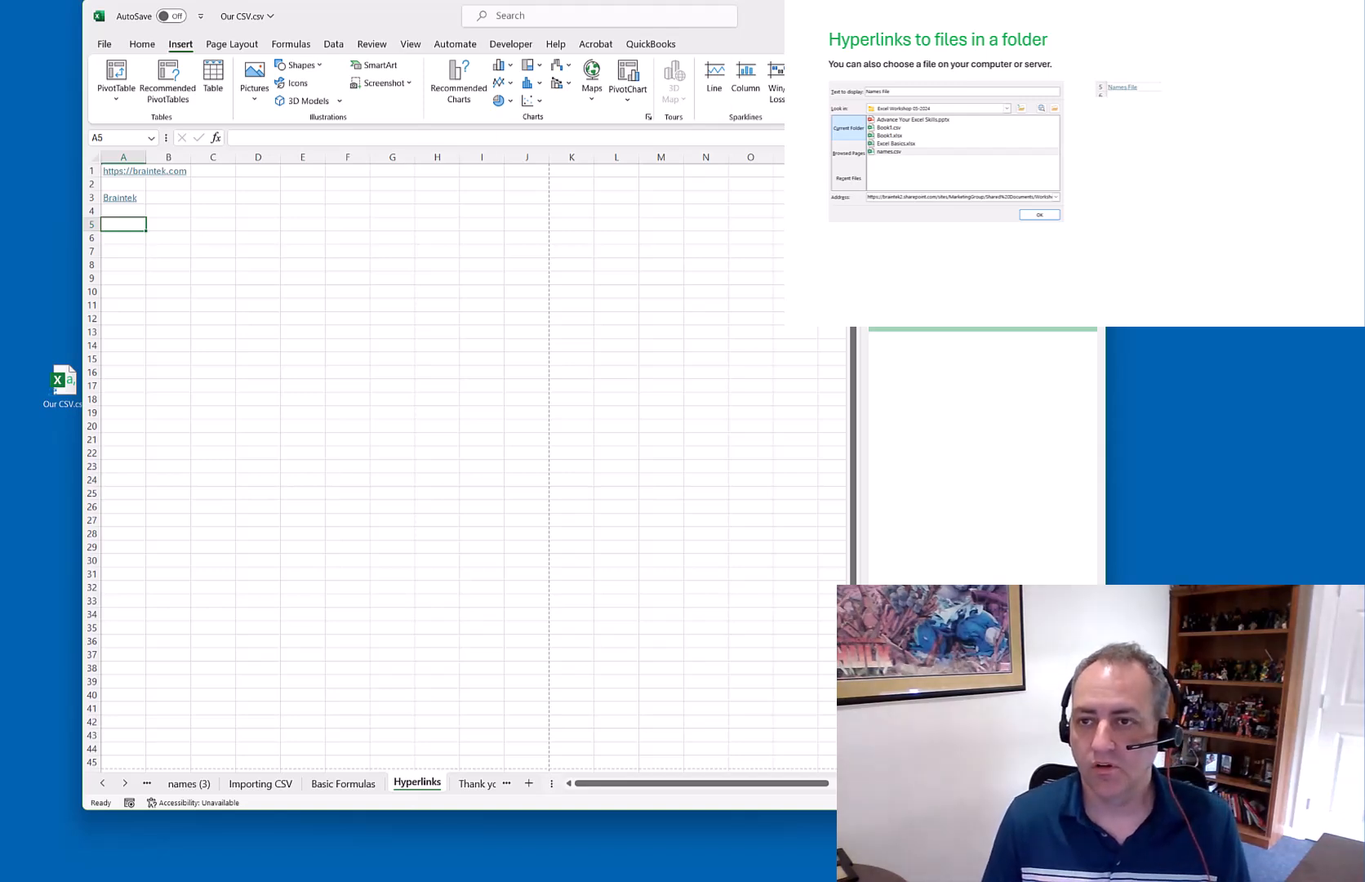
pyautogui.hotkey('ctrl', 'k')
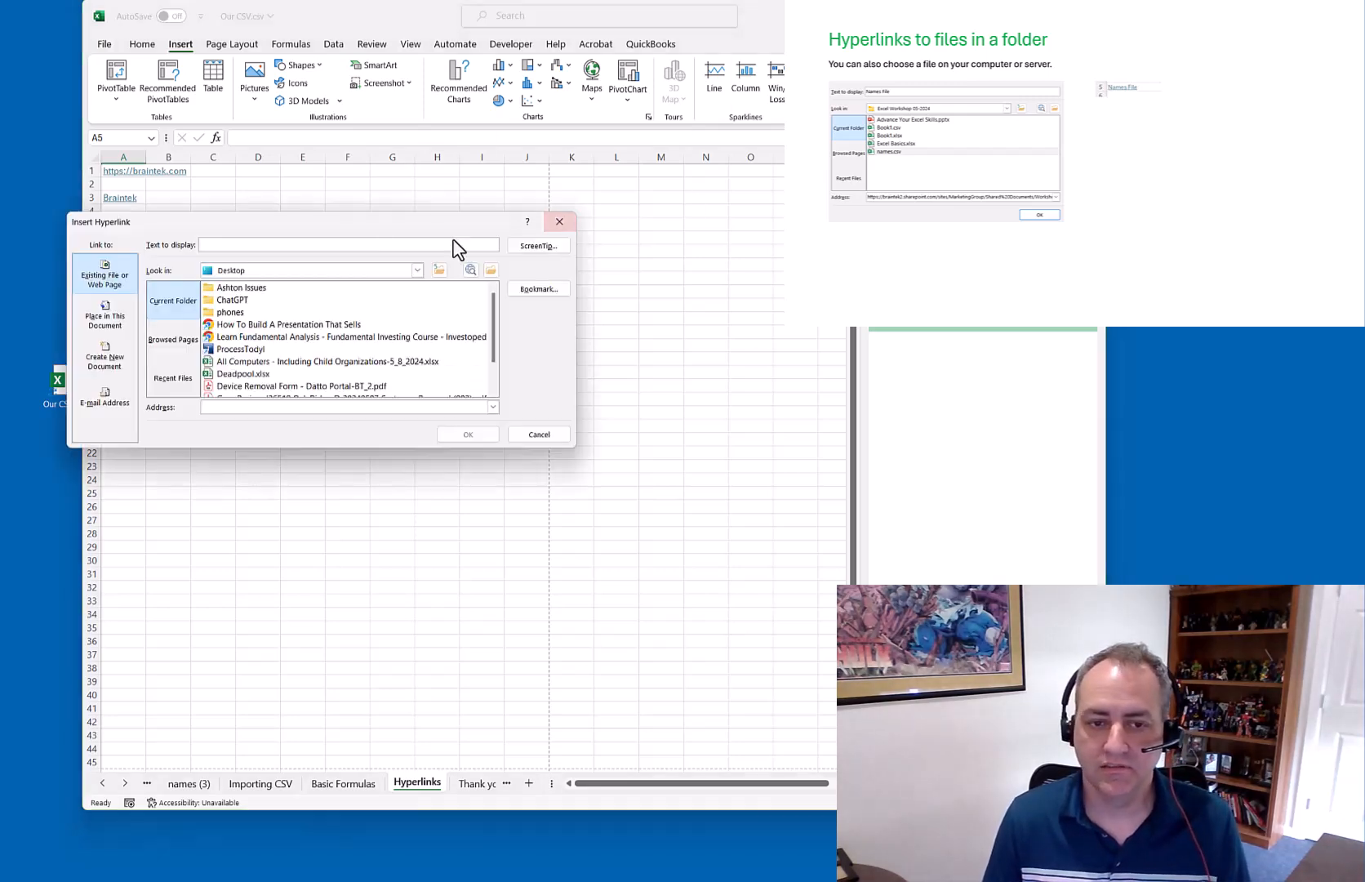
pyautogui.click(246, 374)
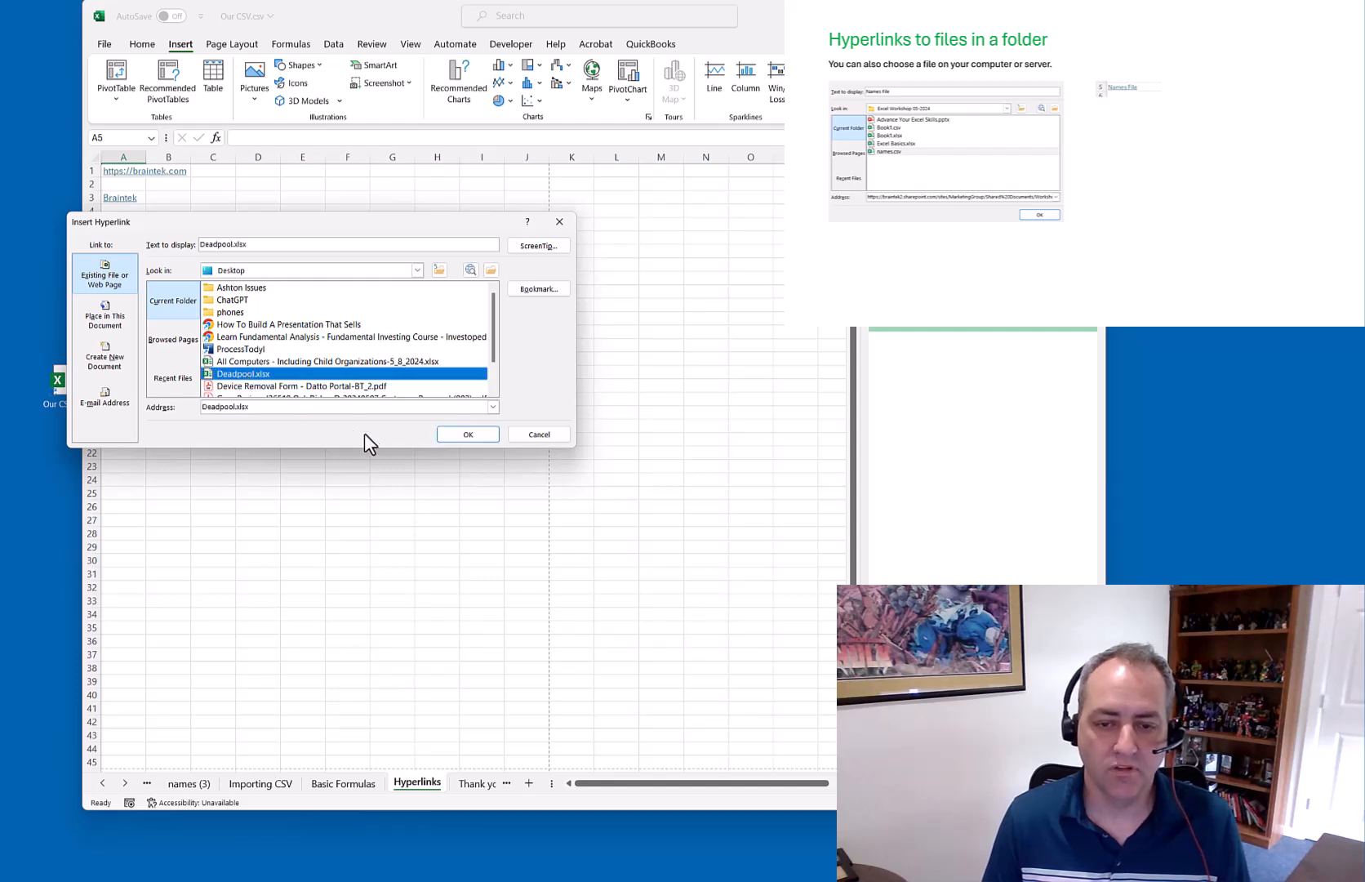
pyautogui.click(459, 435)
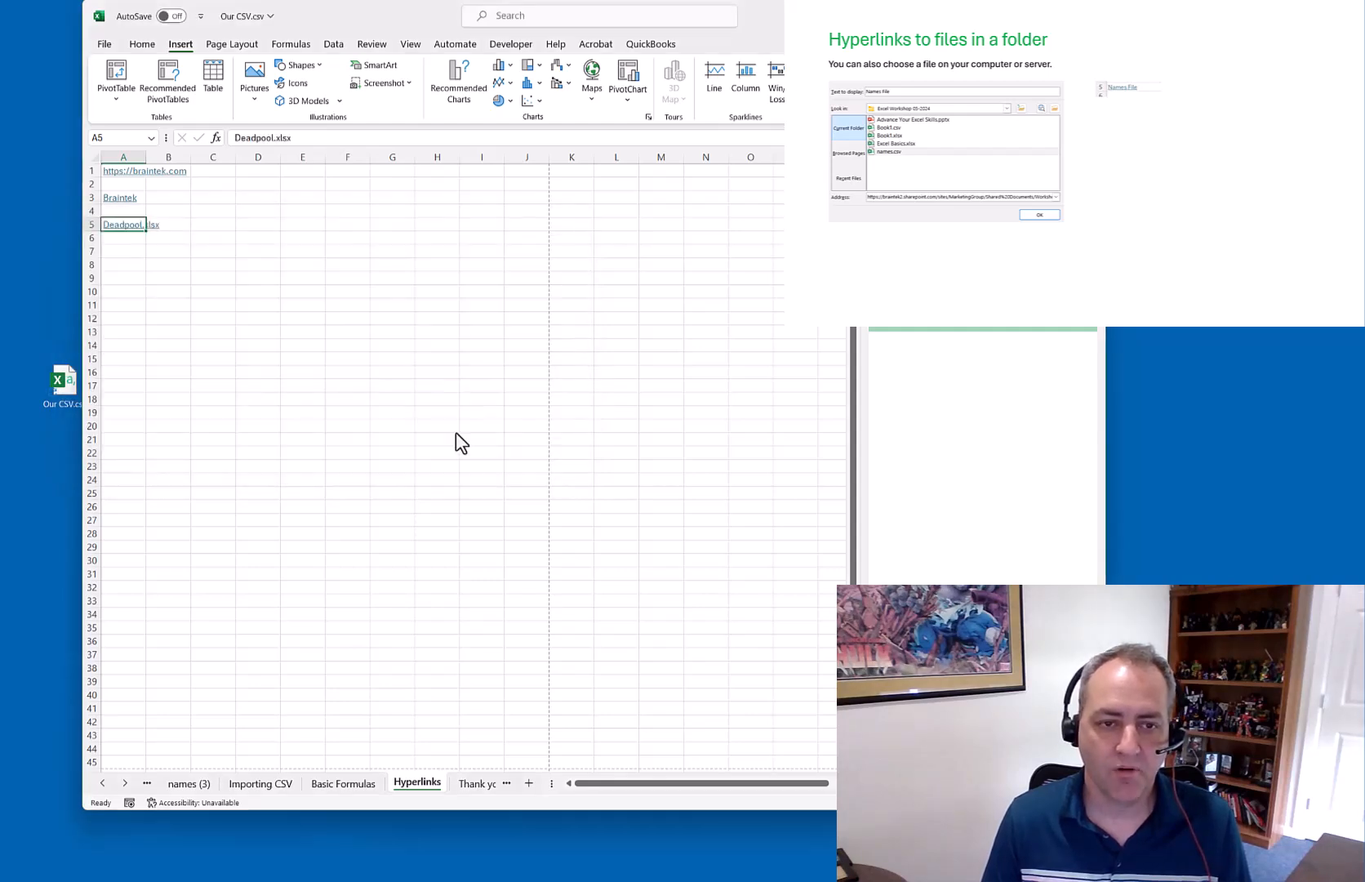
pyautogui.click(165, 276)
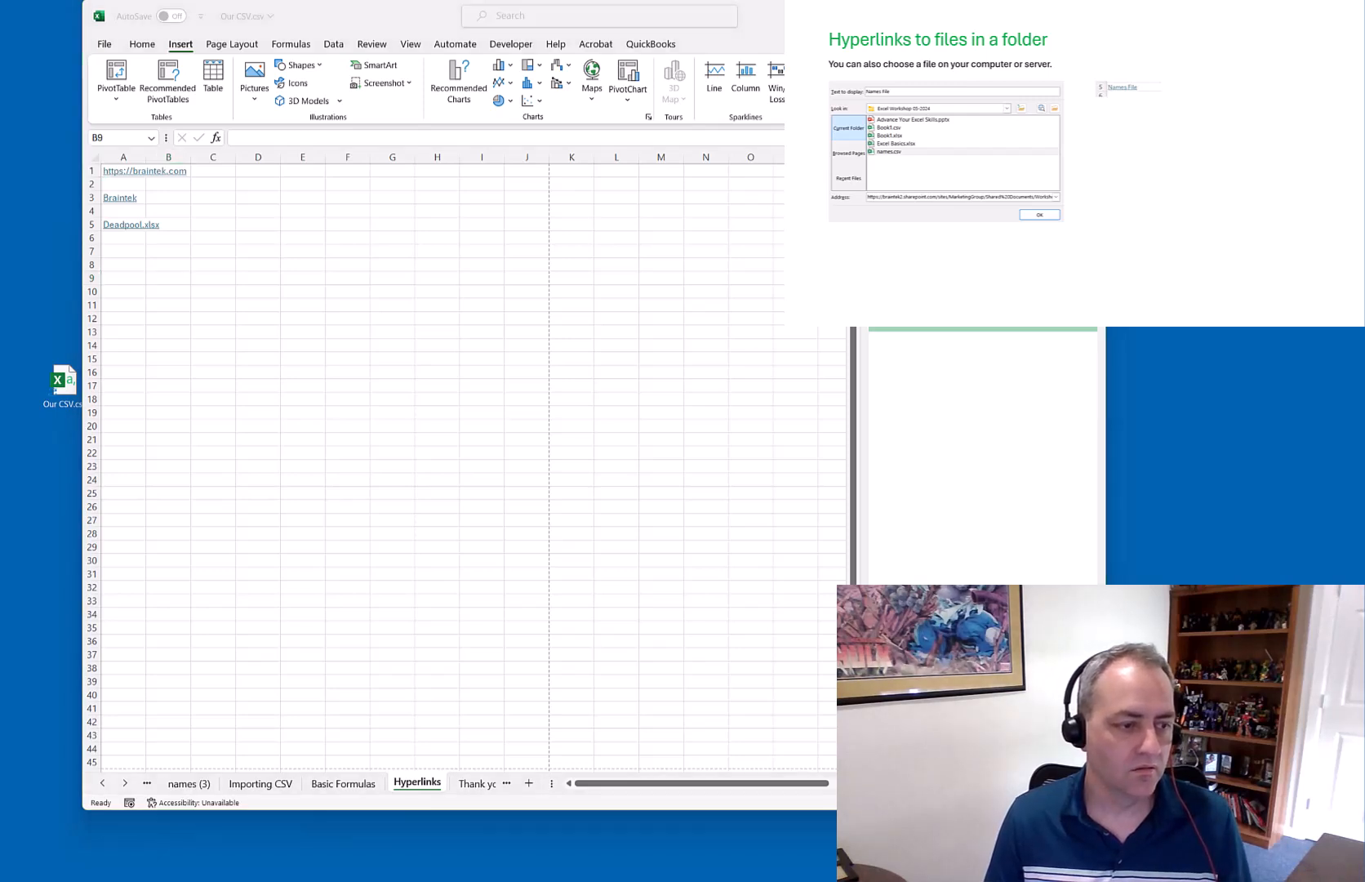
# Link A7 to Deadpool.xlsx with the display text 'My Deadpool File'
pyautogui.click(128, 250)
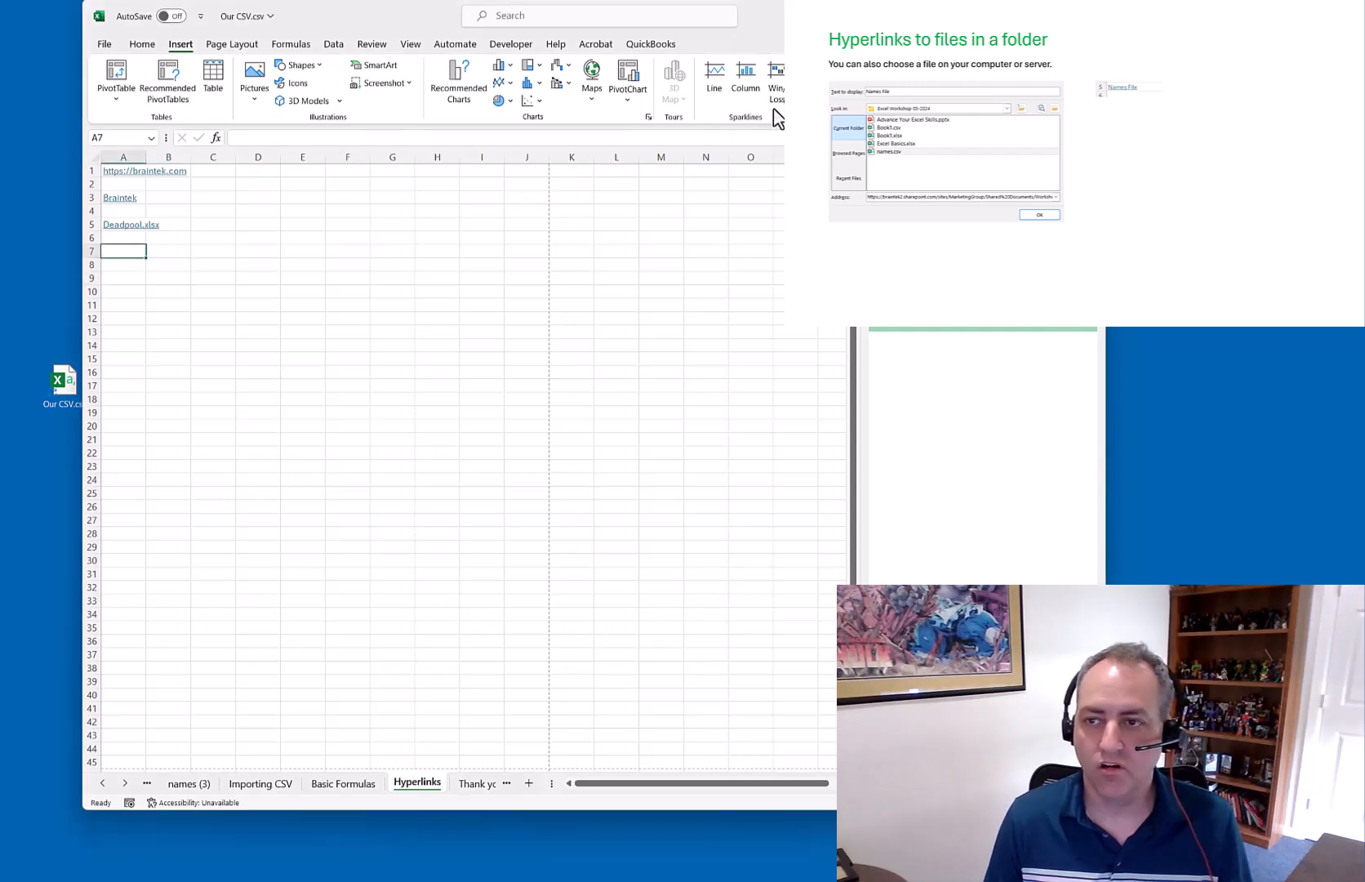
pyautogui.hotkey('ctrl', 'k')
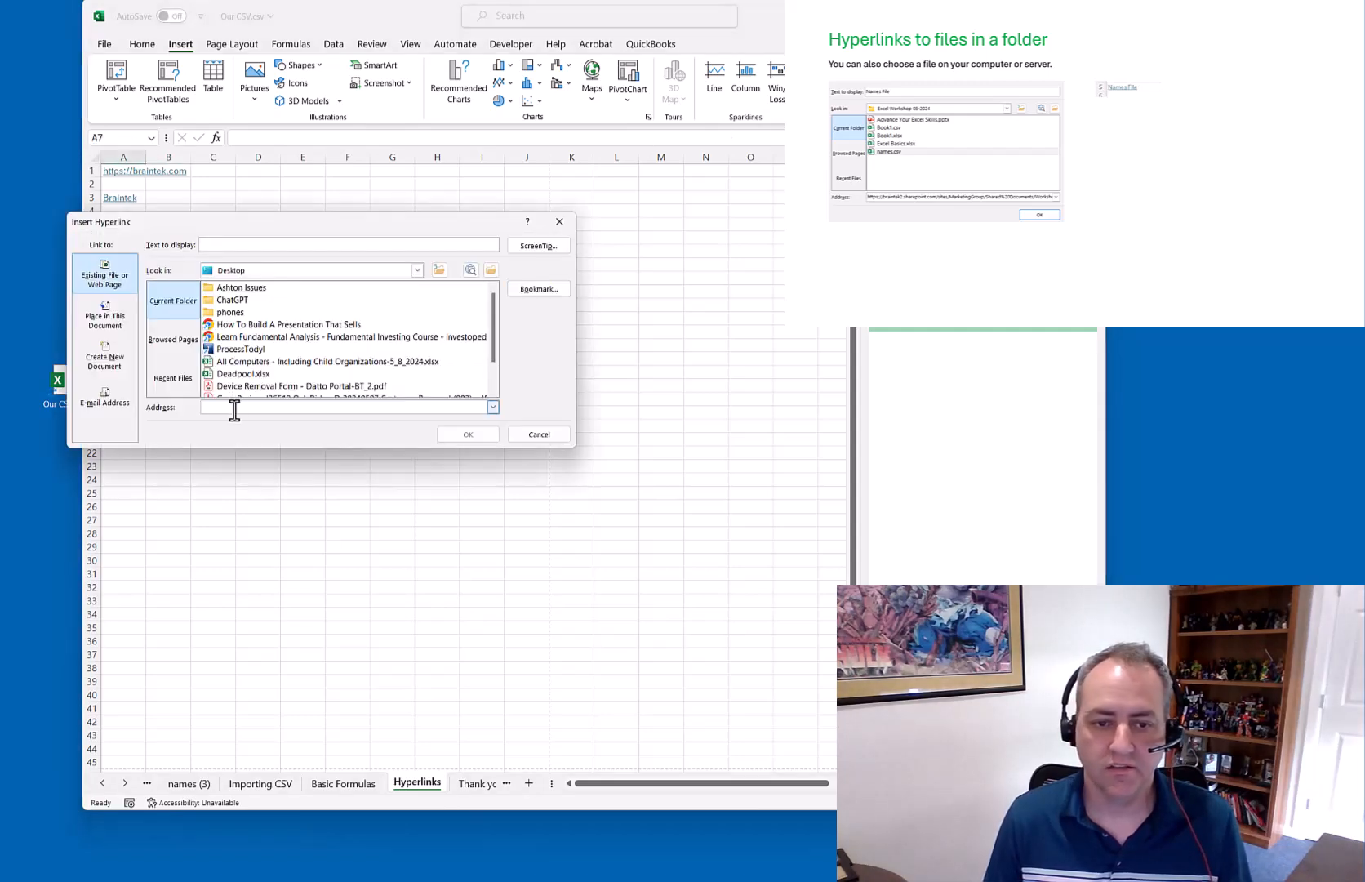
pyautogui.click(241, 375)
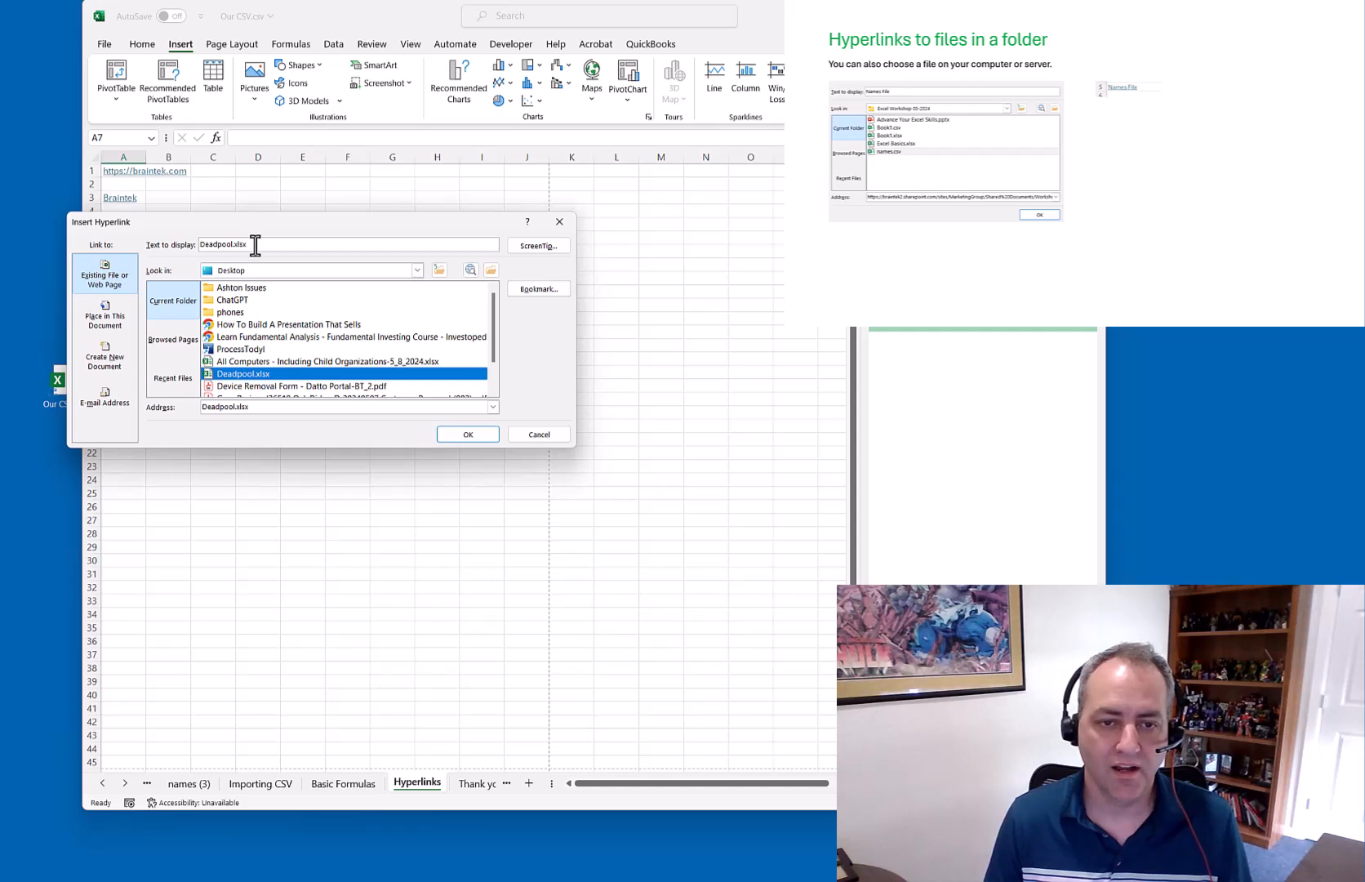
pyautogui.click(243, 246)
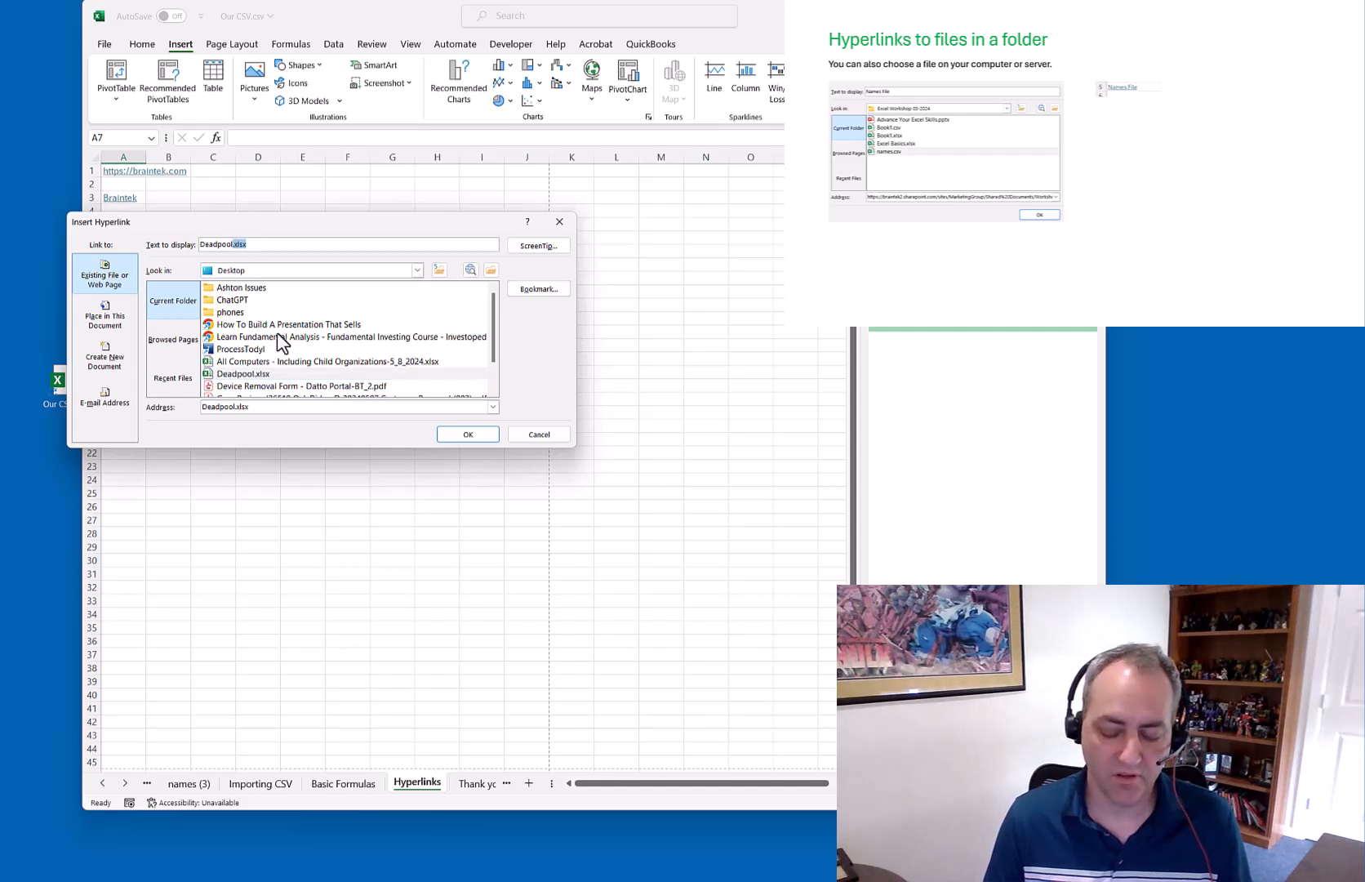
pyautogui.hotkey('ctrl', 'a')
pyautogui.write('My Dea')
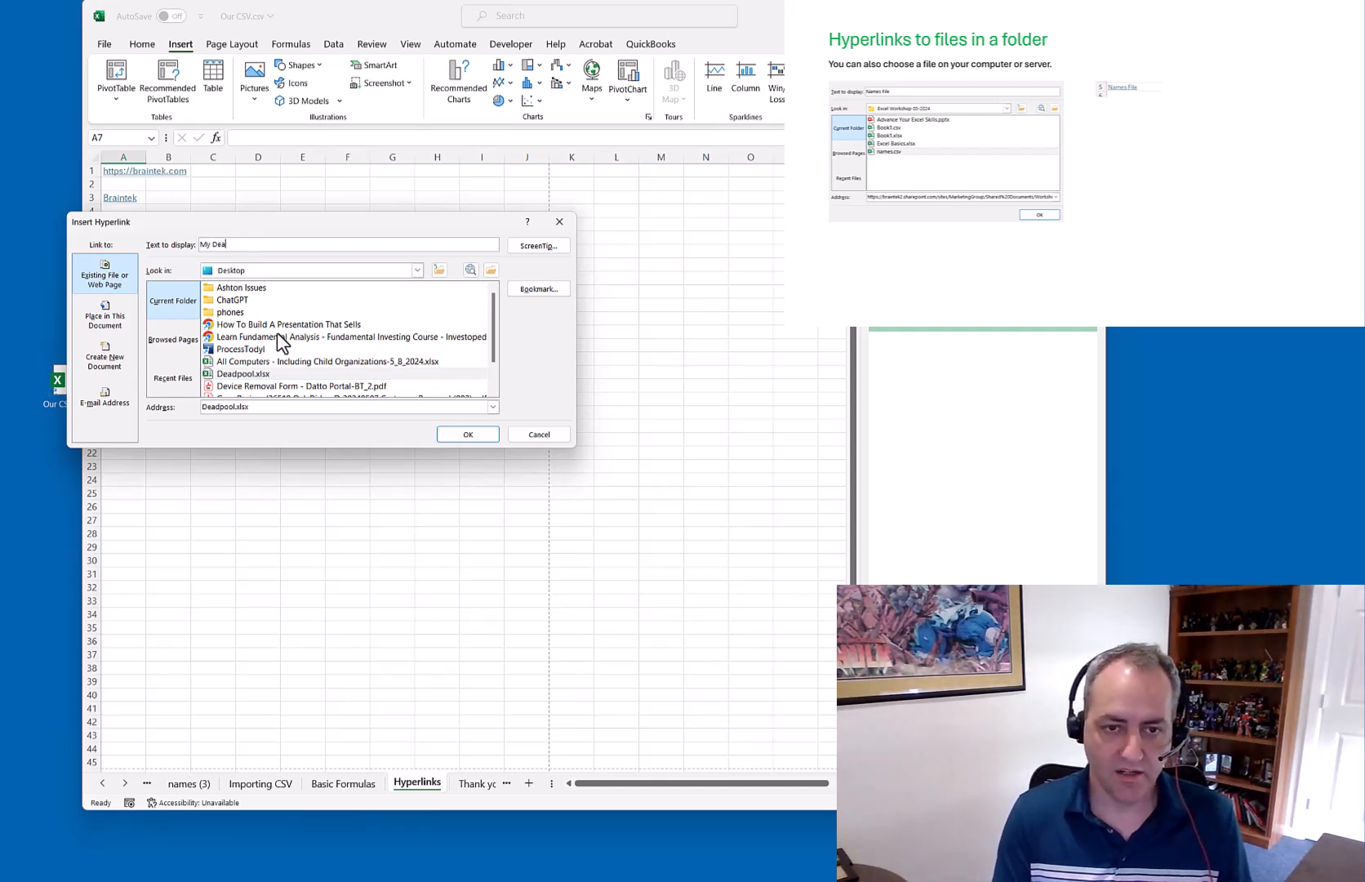
pyautogui.write('dpool File')
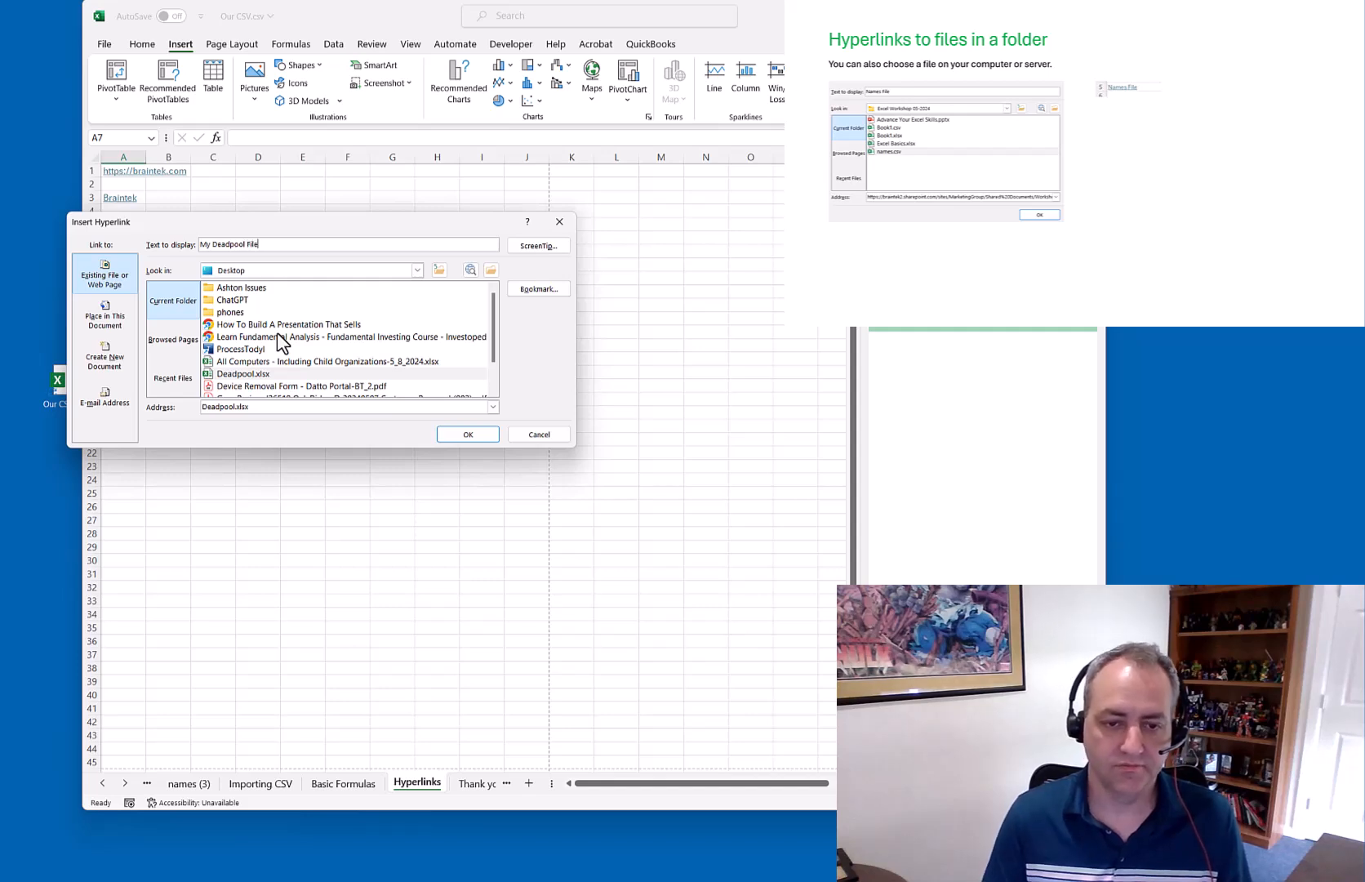
pyautogui.click(456, 434)
pyautogui.click(285, 372)
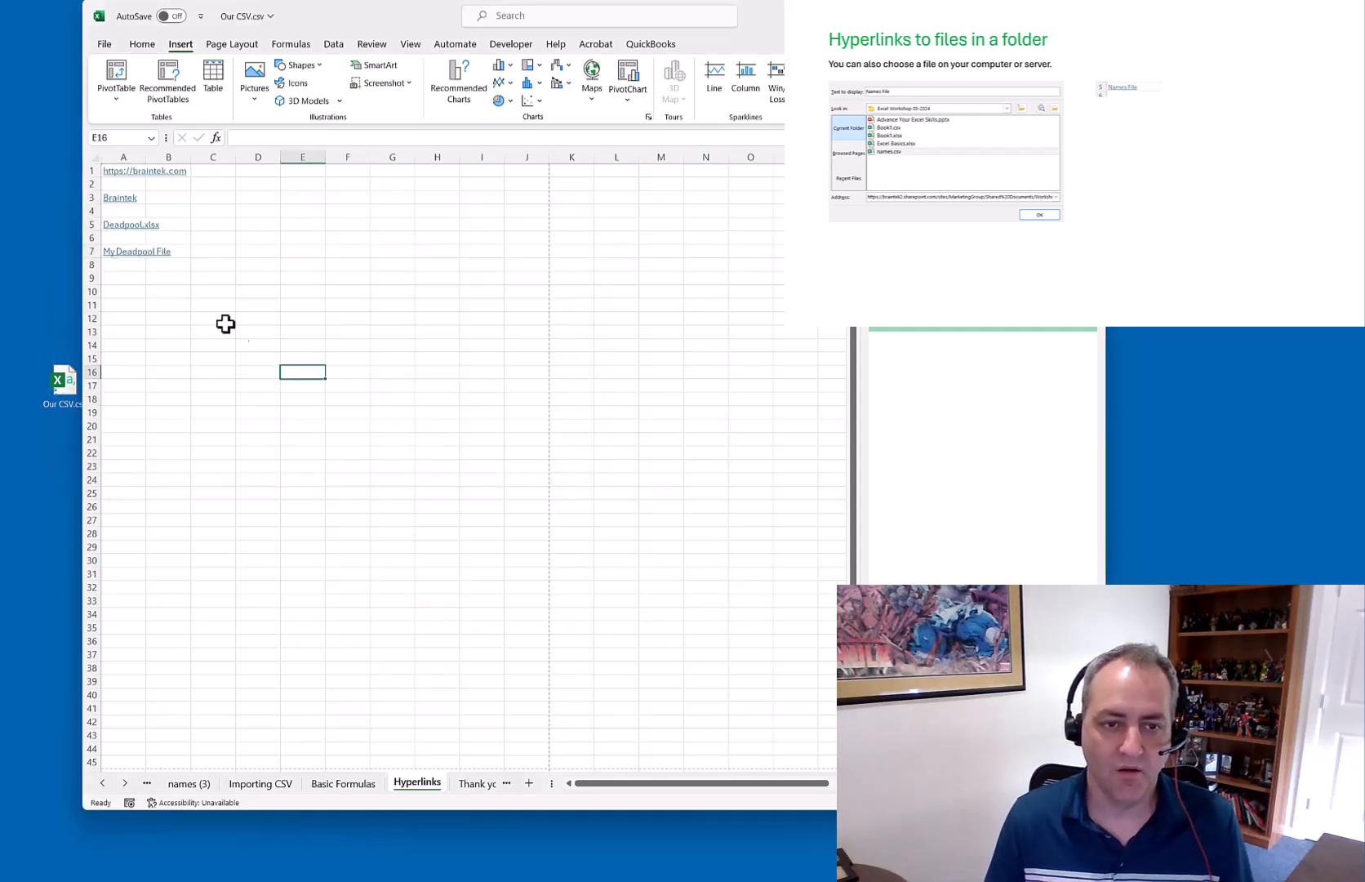